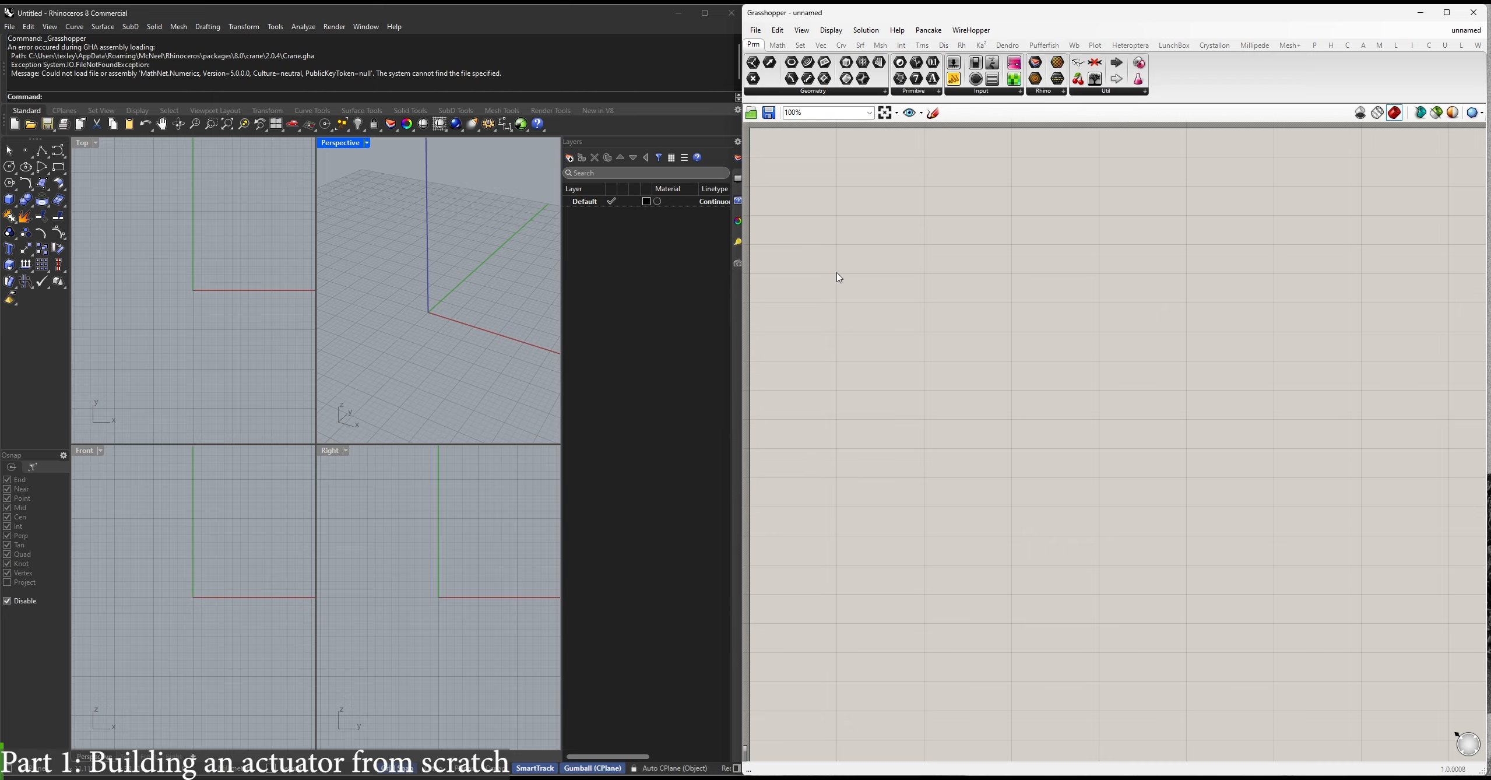
# Add two number sliders with values 60 and 20, stacked in the upper corner of the canvas.
pyautogui.press('space')
pyautogui.write('60')
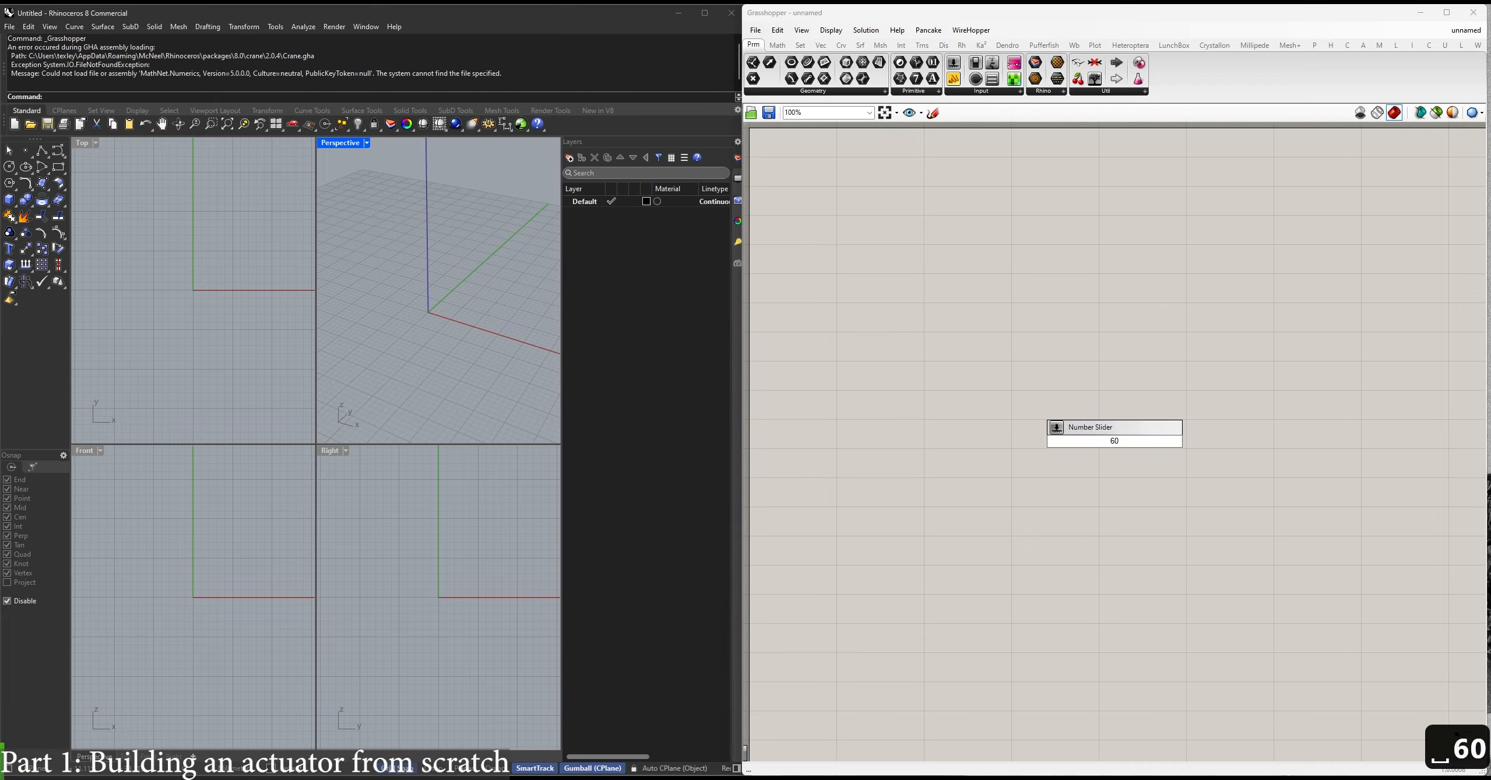
pyautogui.press('Return')
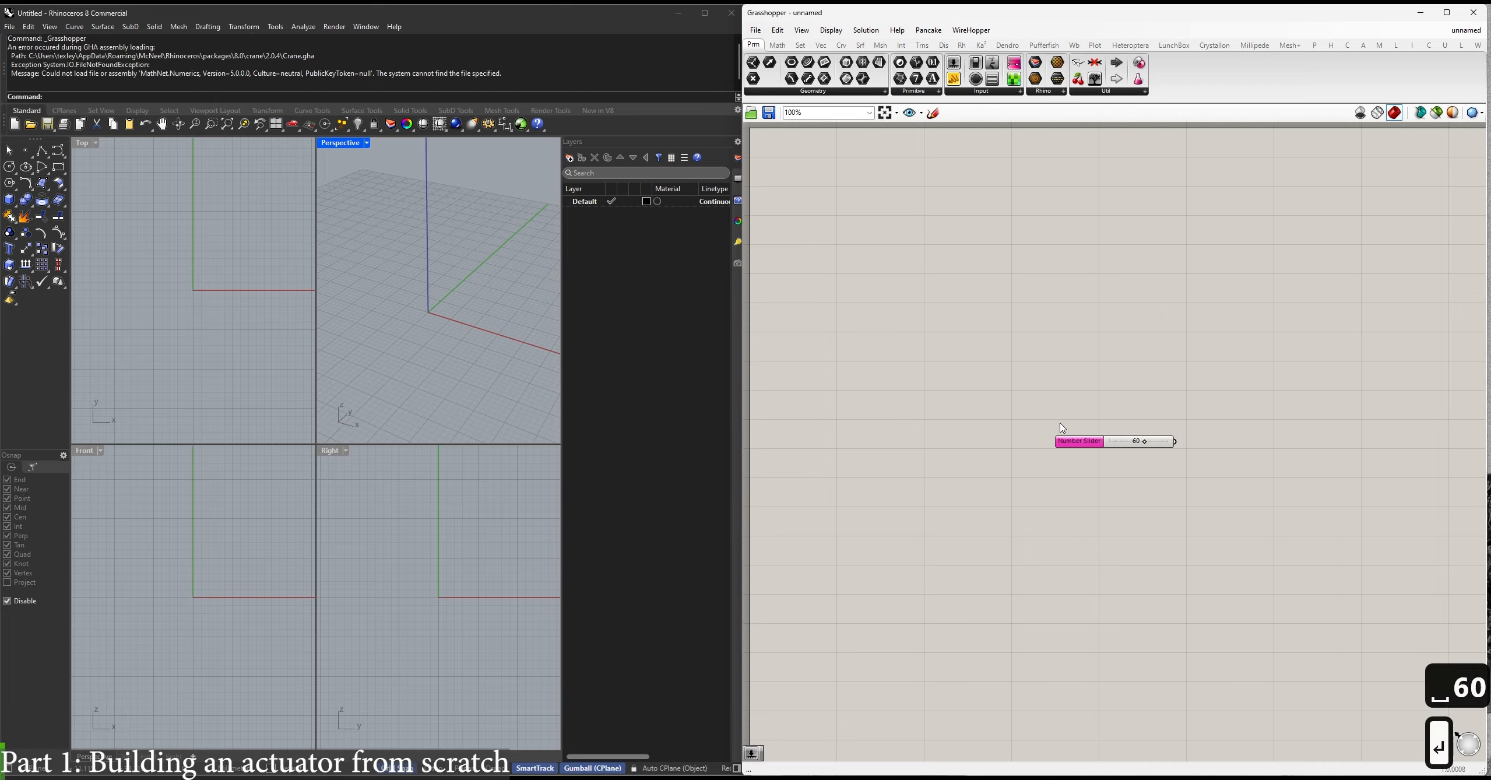
pyautogui.moveTo(1075, 442); pyautogui.dragTo(794, 169)
pyautogui.click(827, 244)
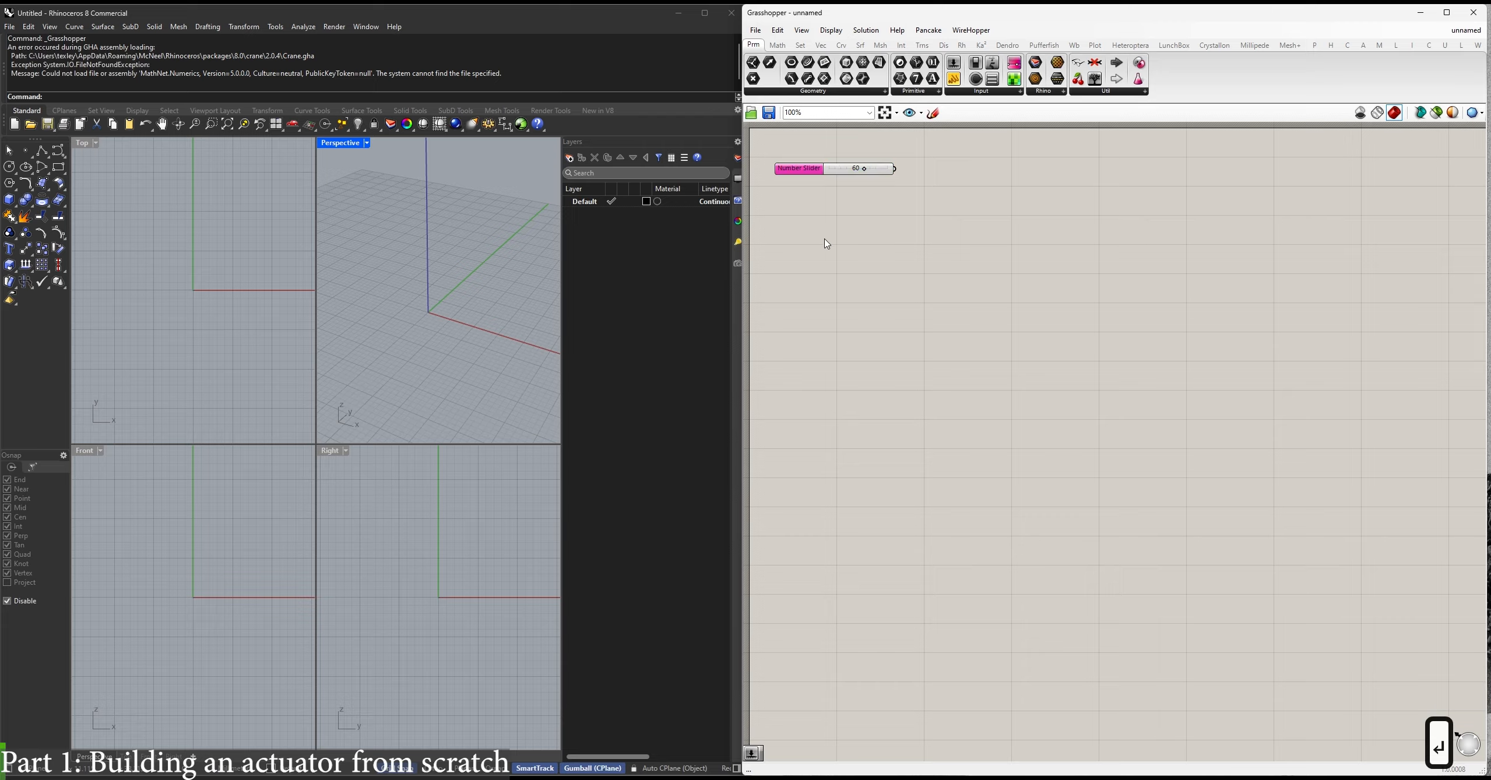
pyautogui.press('space')
pyautogui.write('20')
pyautogui.press('Return')
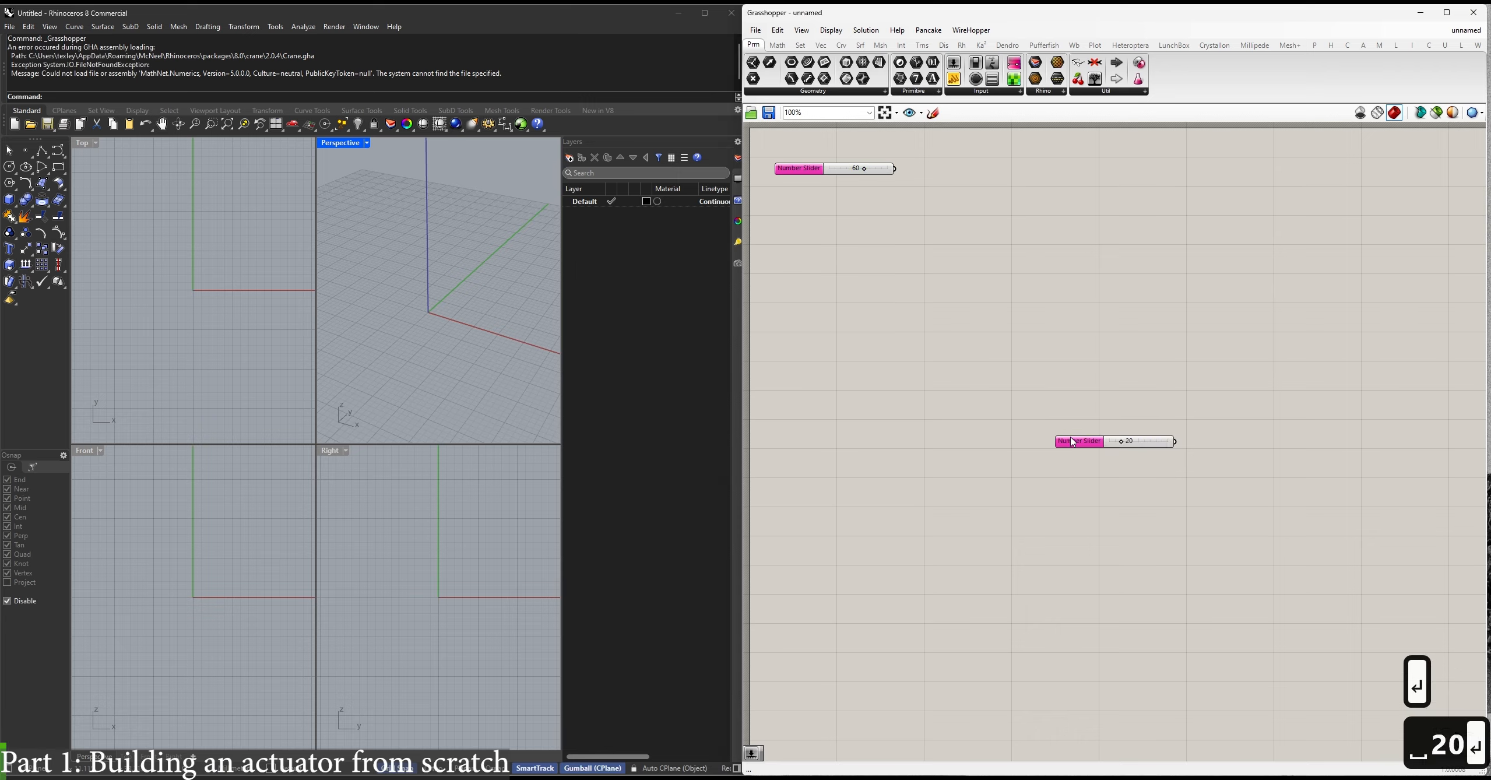
pyautogui.moveTo(1073, 442); pyautogui.dragTo(793, 190)
pyautogui.click(833, 243)
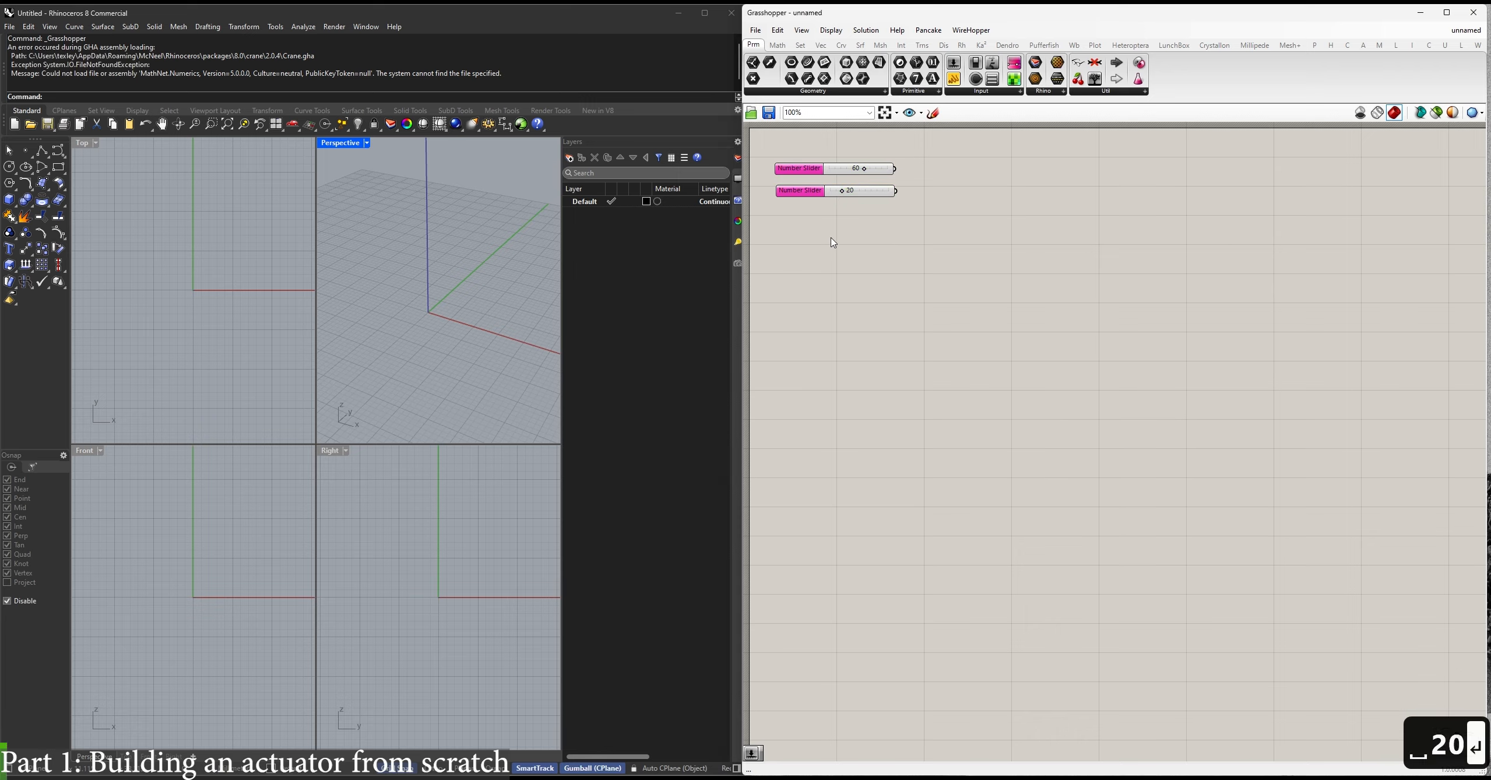
# Add two number sliders with values 15 and 2, stacked below the first pair.
pyautogui.press('space')
pyautogui.write('15')
pyautogui.press('Return')
pyautogui.press('space')
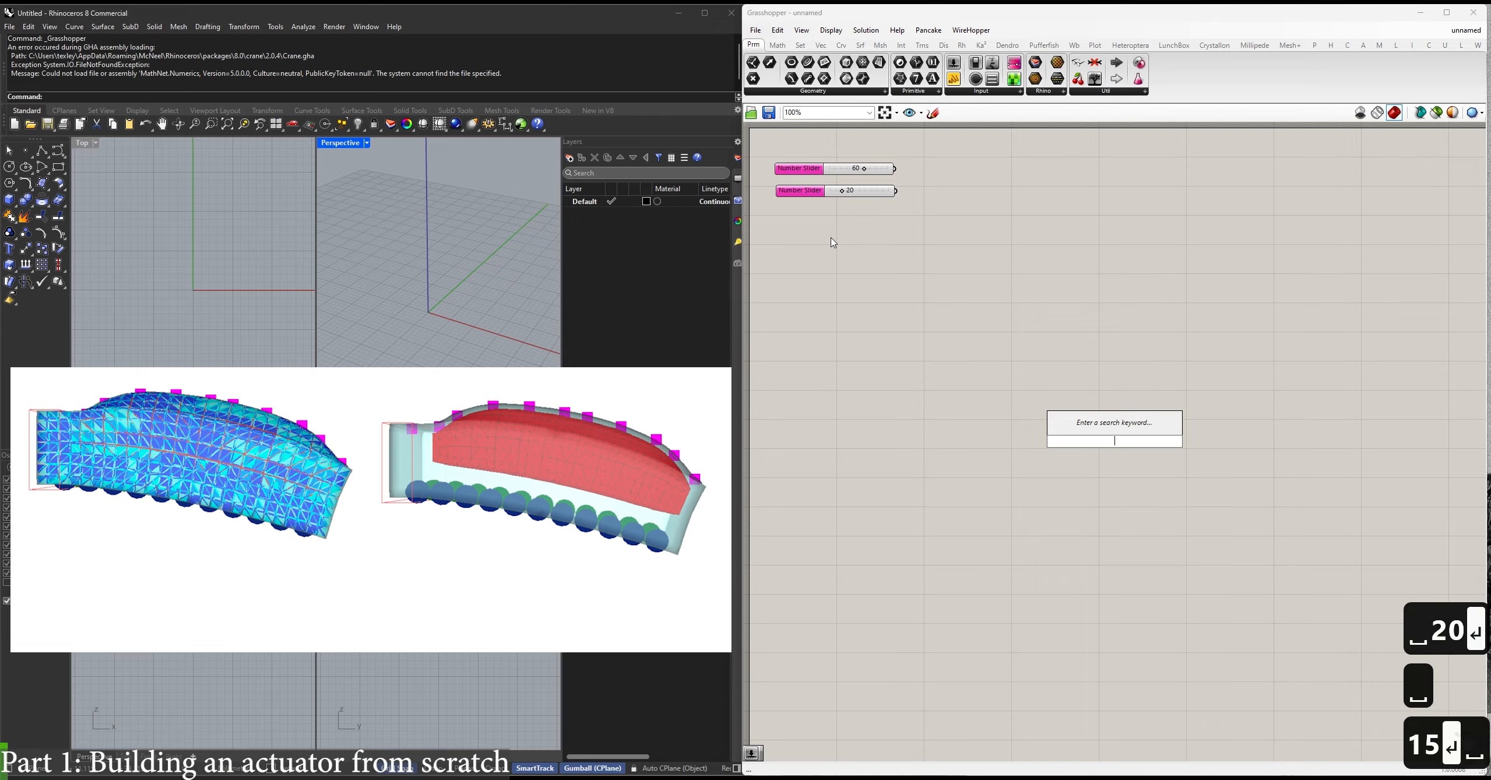
pyautogui.write('2')
pyautogui.press('Return')
pyautogui.moveTo(1066, 443); pyautogui.dragTo(798, 252)
pyautogui.moveTo(848, 392); pyautogui.dragTo(805, 272)
pyautogui.click(892, 341)
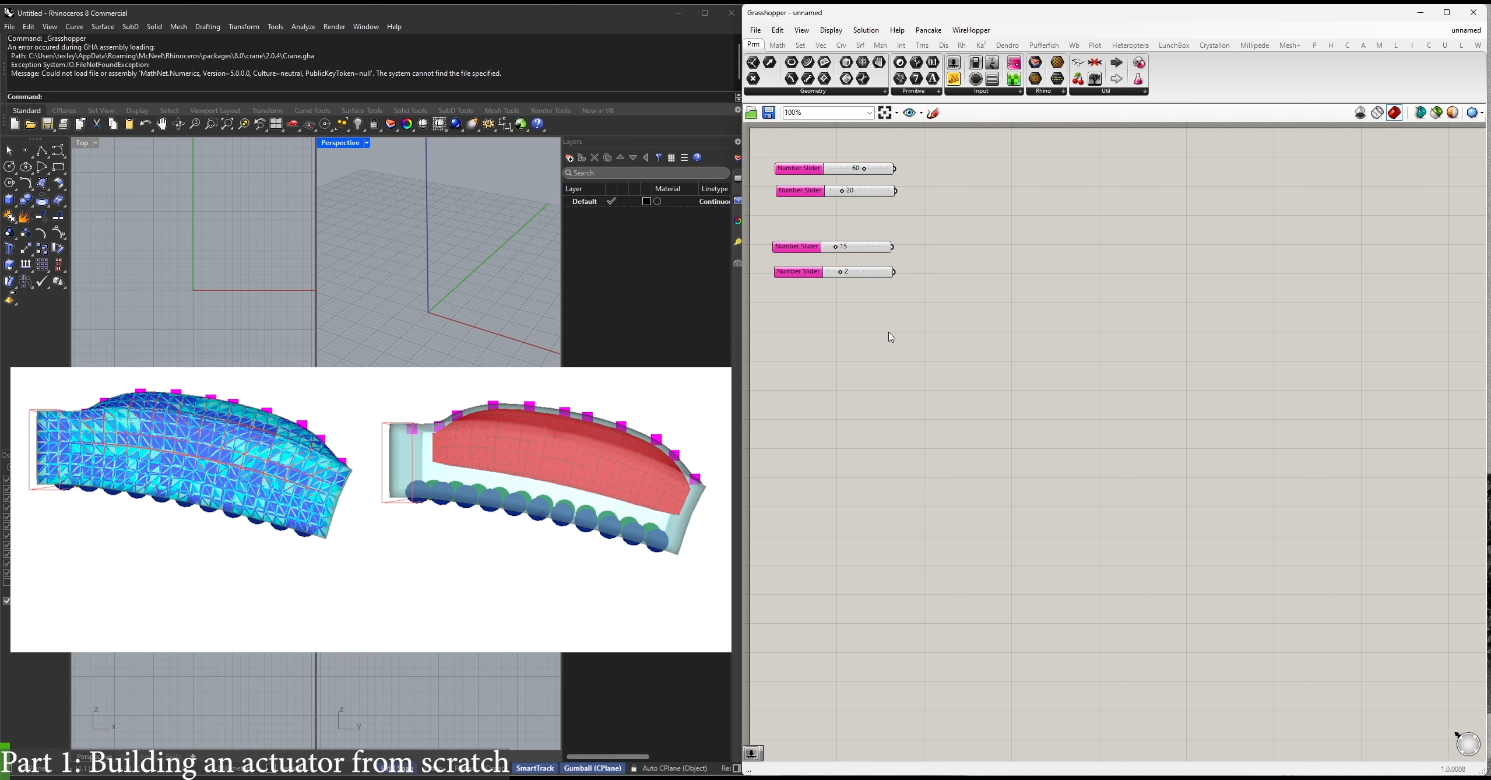
# Add a fifth number slider with value 5 beneath the slider set to 2.
pyautogui.press('space')
pyautogui.write('5')
pyautogui.press('Return')
pyautogui.moveTo(1079, 445); pyautogui.dragTo(804, 296)
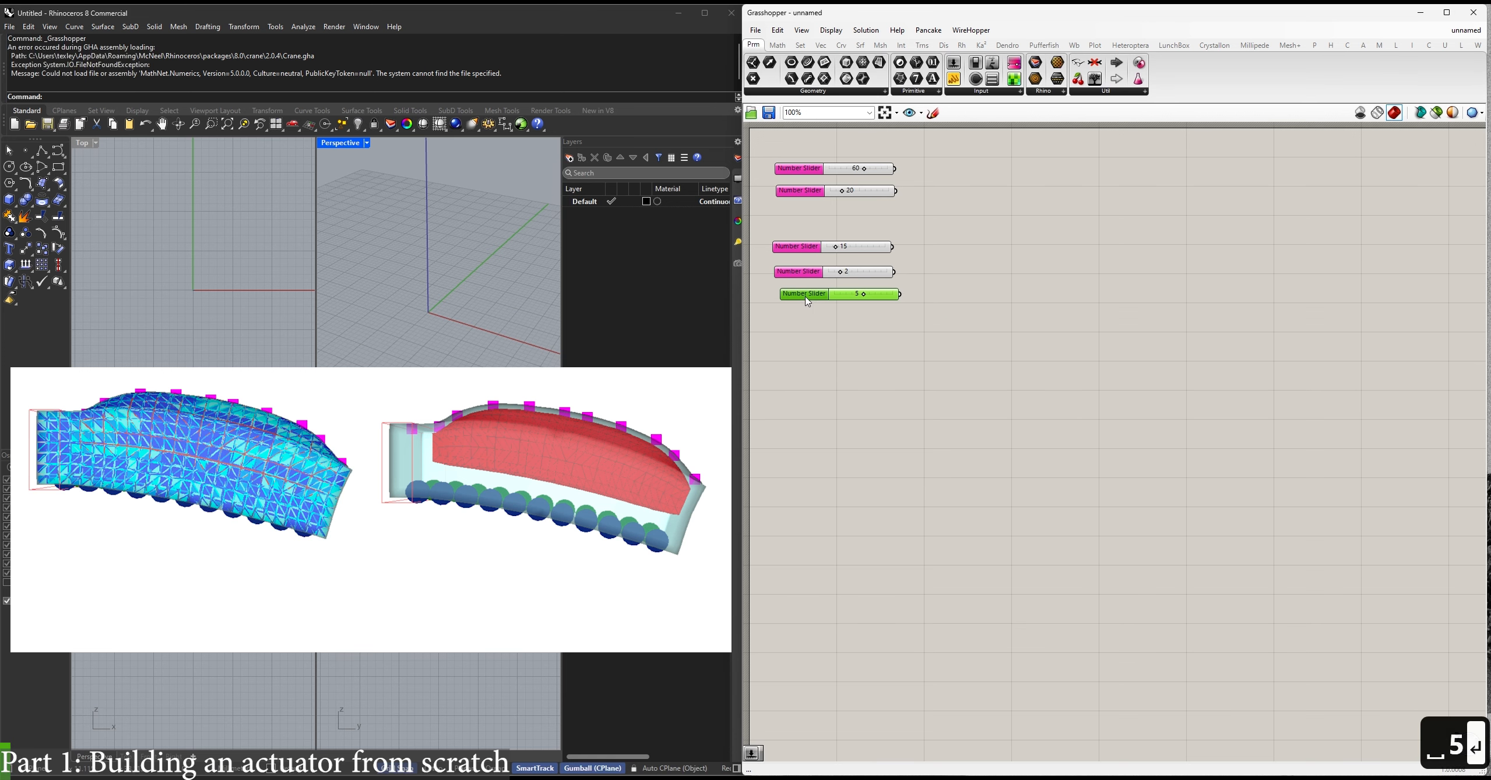
# Align the left edges of all five number sliders and distribute them evenly in one column.
pyautogui.scroll(3, 799, 220)
pyautogui.moveTo(853, 208); pyautogui.dragTo(884, 275, button='right')
pyautogui.moveTo(1082, 526); pyautogui.dragTo(868, 194)
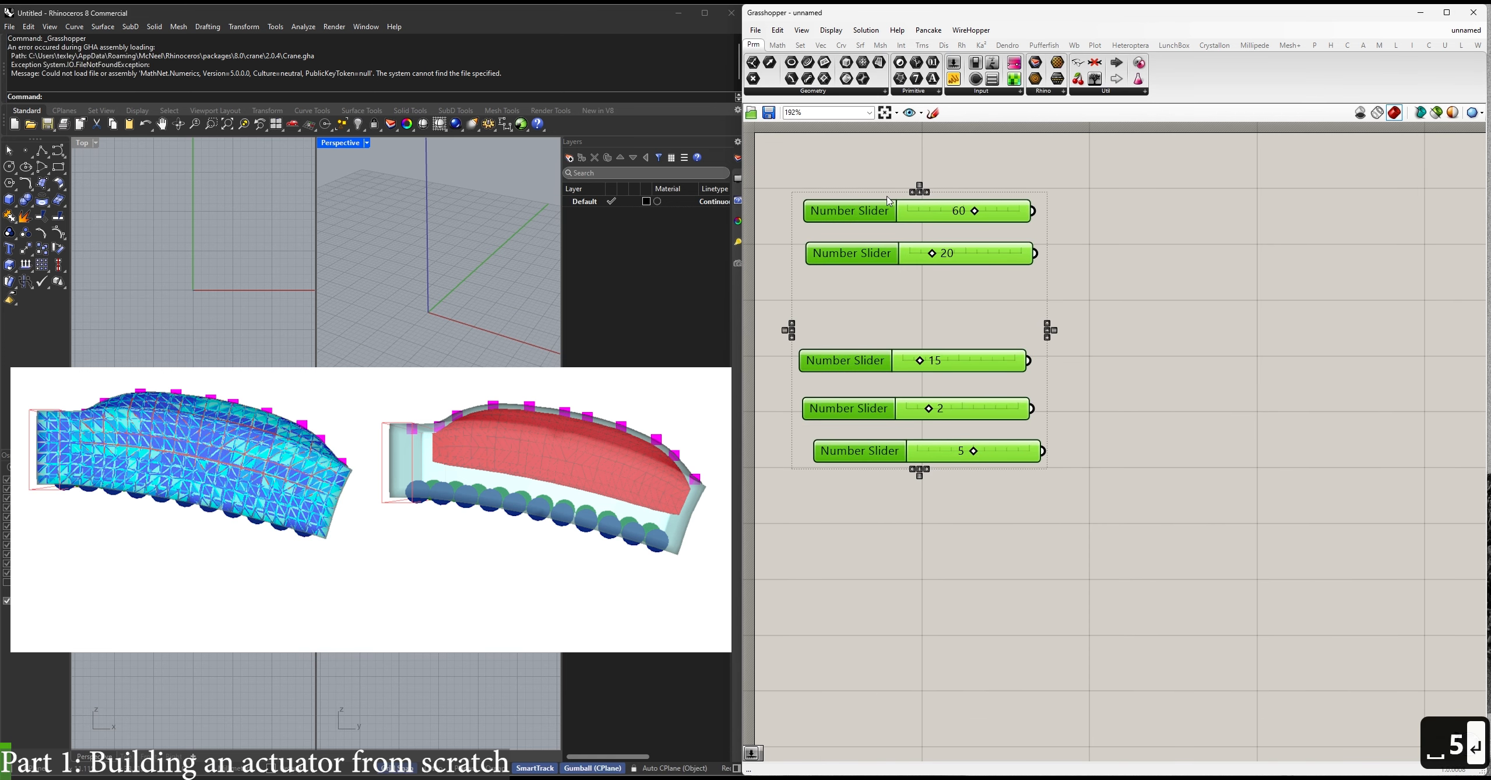
pyautogui.click(912, 193)
pyautogui.click(913, 185)
pyautogui.click(892, 195)
# Rename the slider set to 60 as L and the slider set to 20 as W.
pyautogui.doubleClick(858, 211)
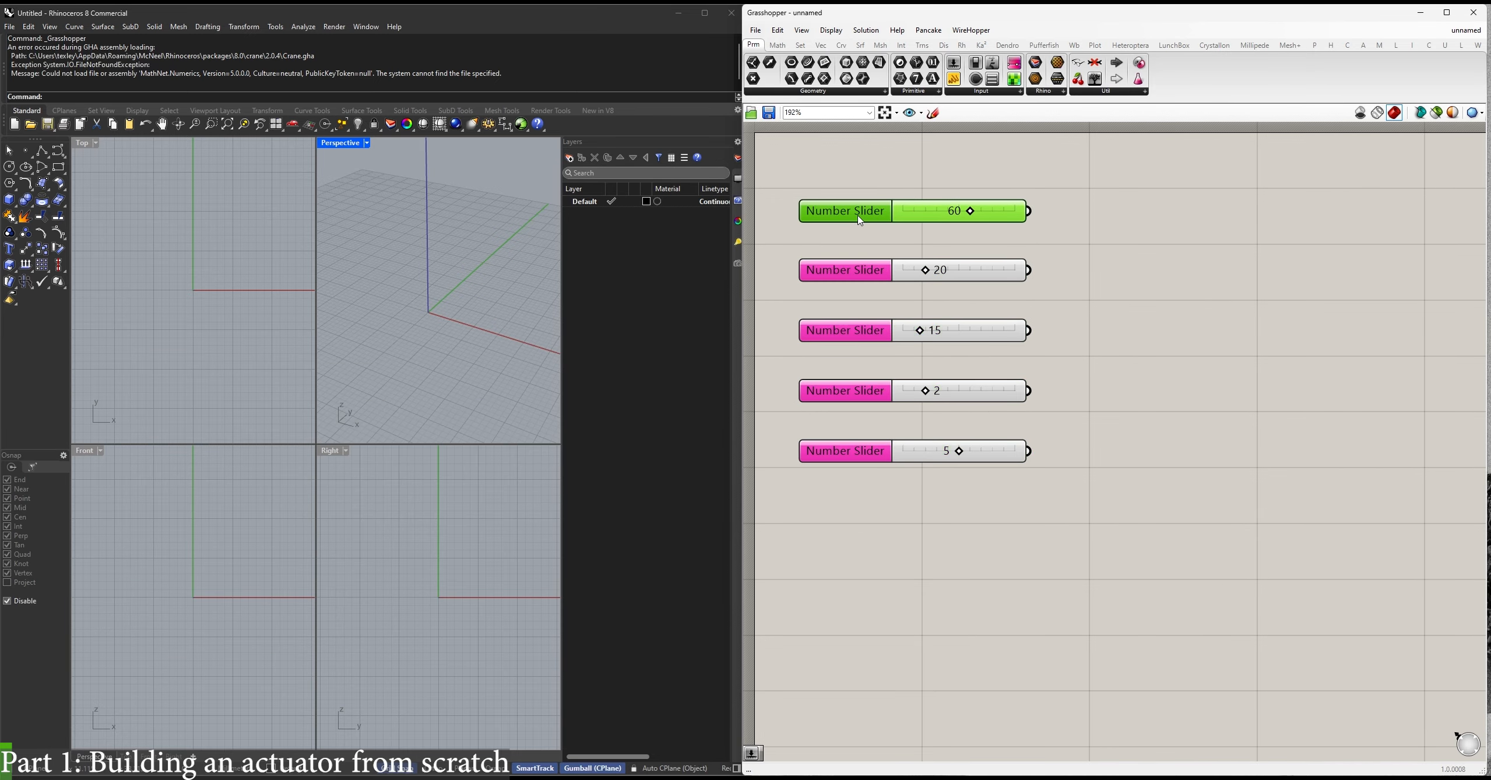
pyautogui.write('L')
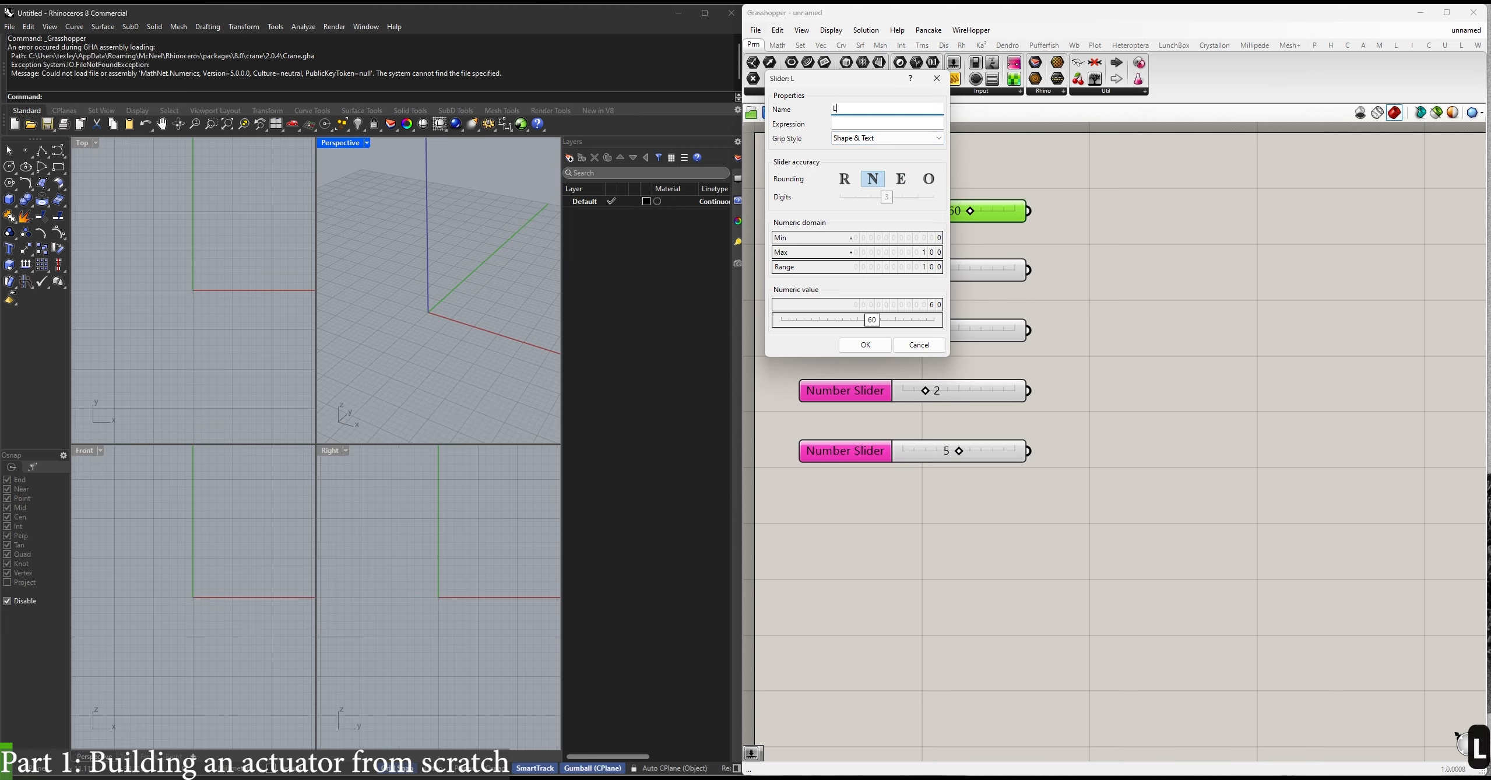
pyautogui.click(873, 345)
pyautogui.rightClick(838, 277)
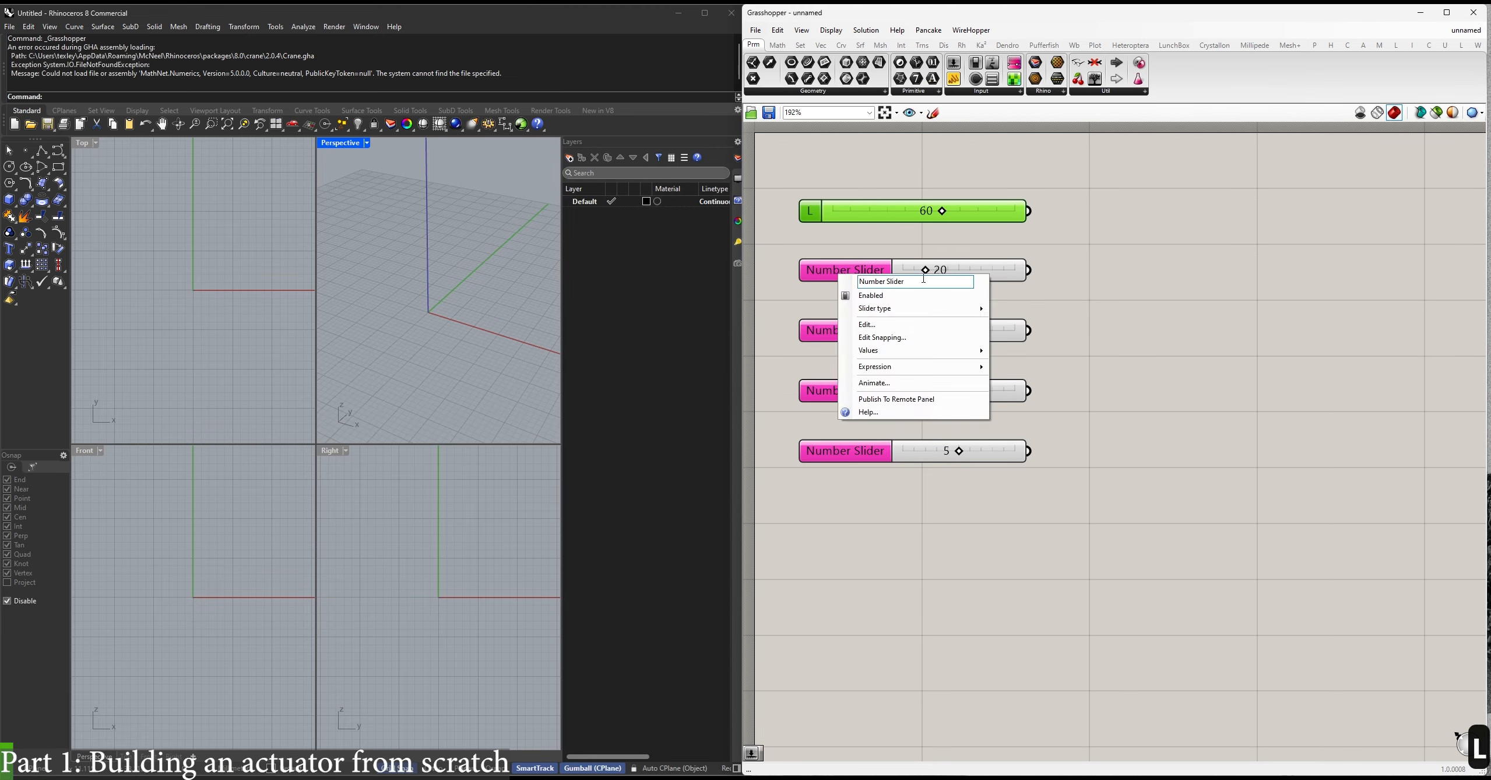
pyautogui.write('W')
pyautogui.press('Return')
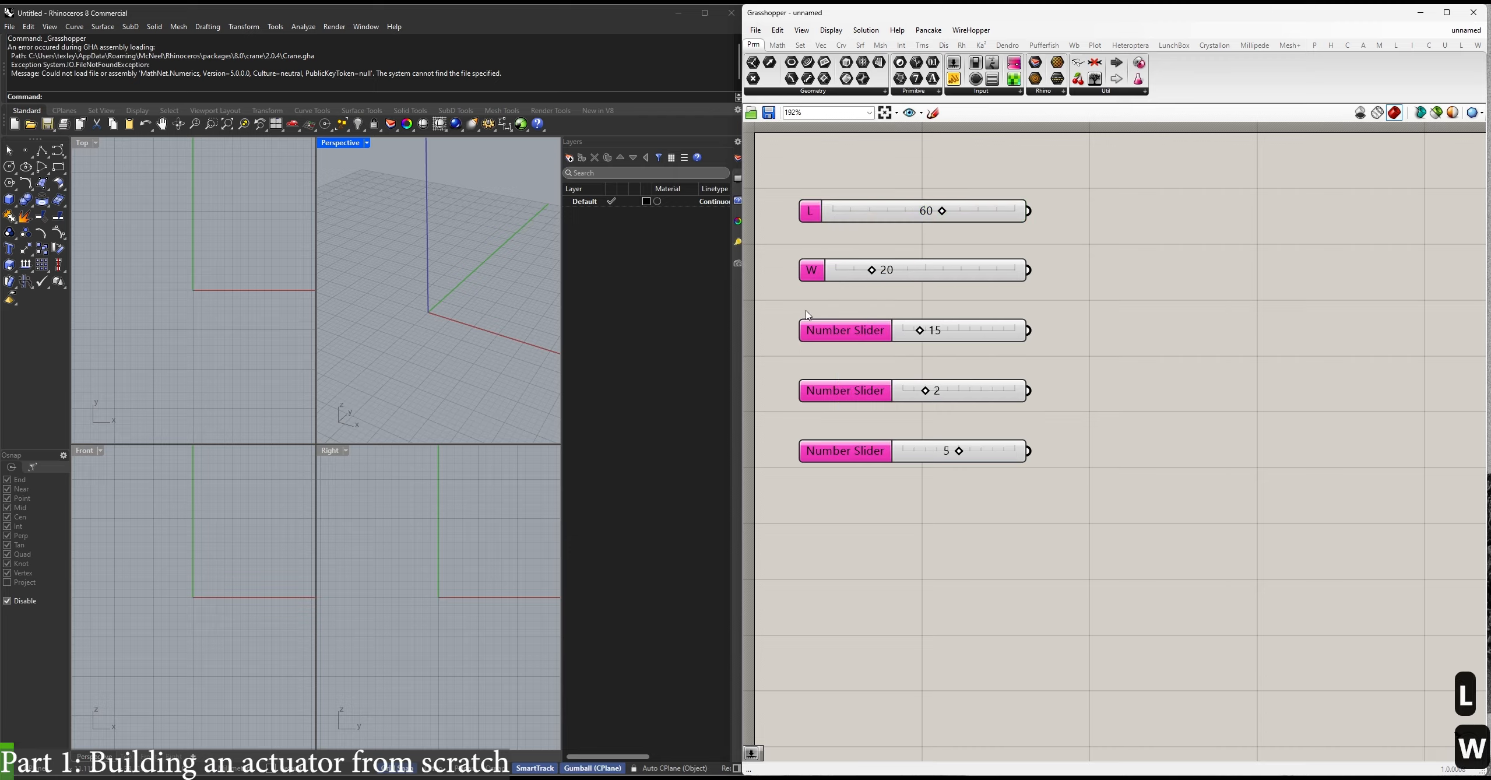
# Rename the sliders set to 15, 2 and 5 as H, t and d respectively.
pyautogui.rightClick(828, 337)
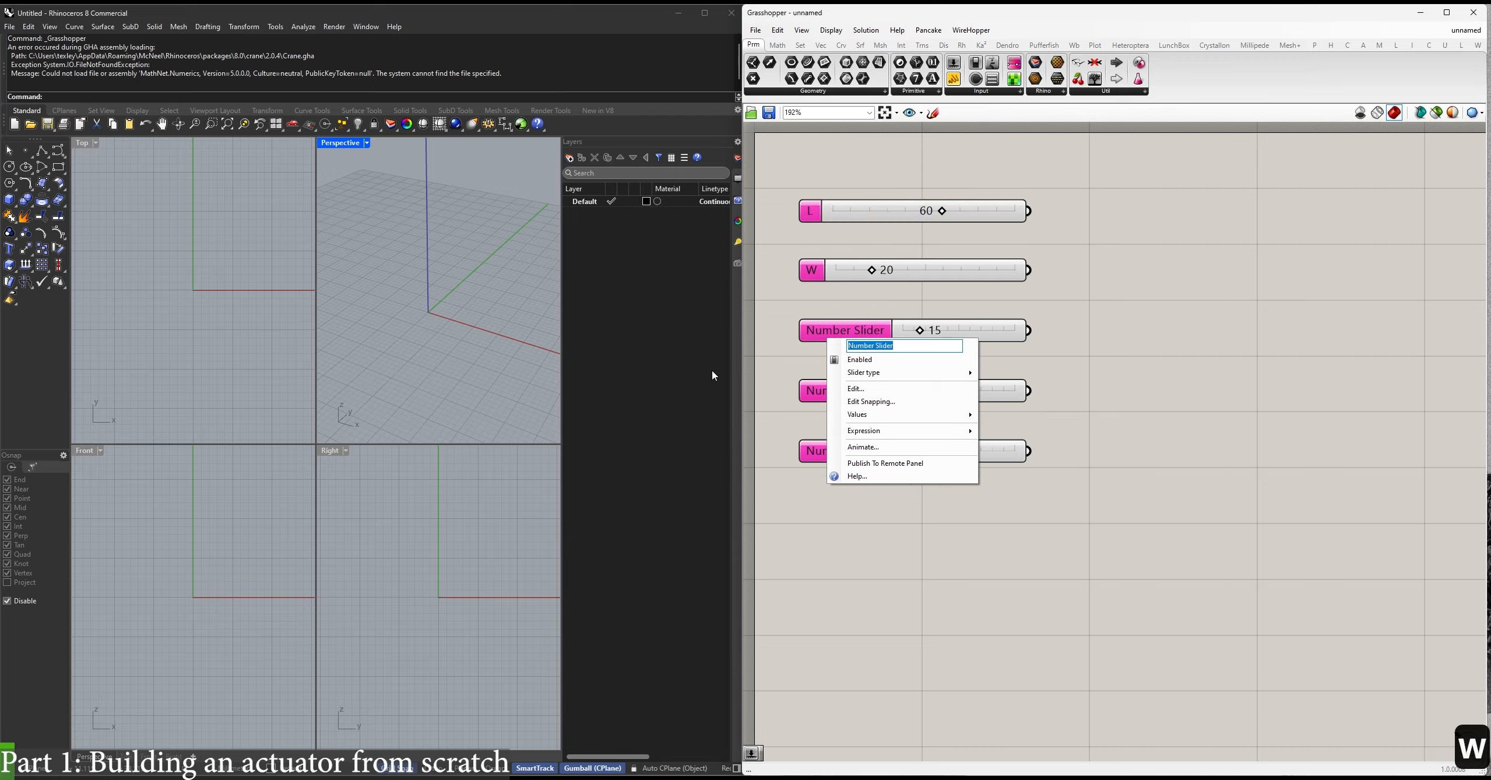
pyautogui.write('H')
pyautogui.press('Return')
pyautogui.rightClick(837, 392)
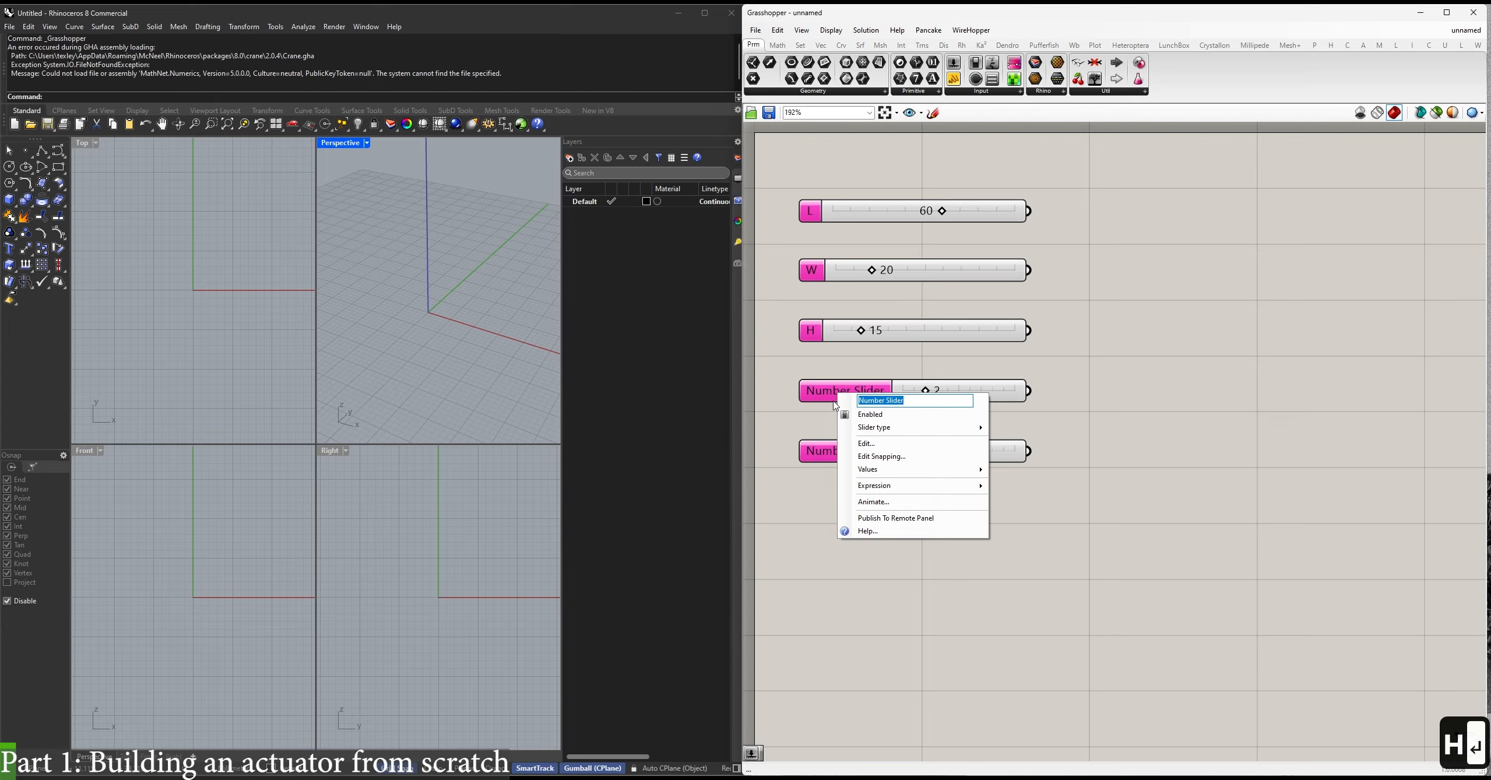
pyautogui.write('t')
pyautogui.press('Return')
pyautogui.rightClick(843, 455)
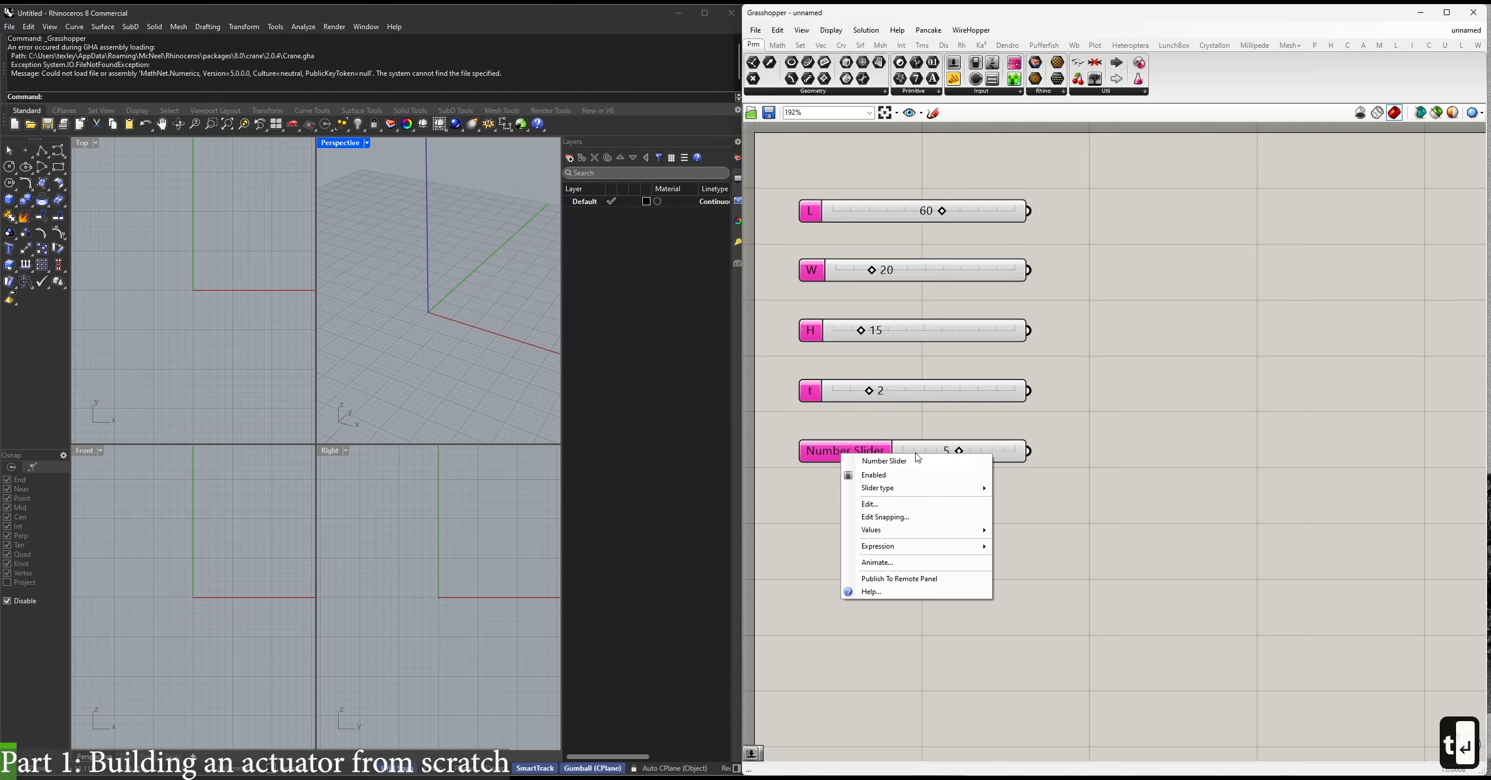
pyautogui.write('d')
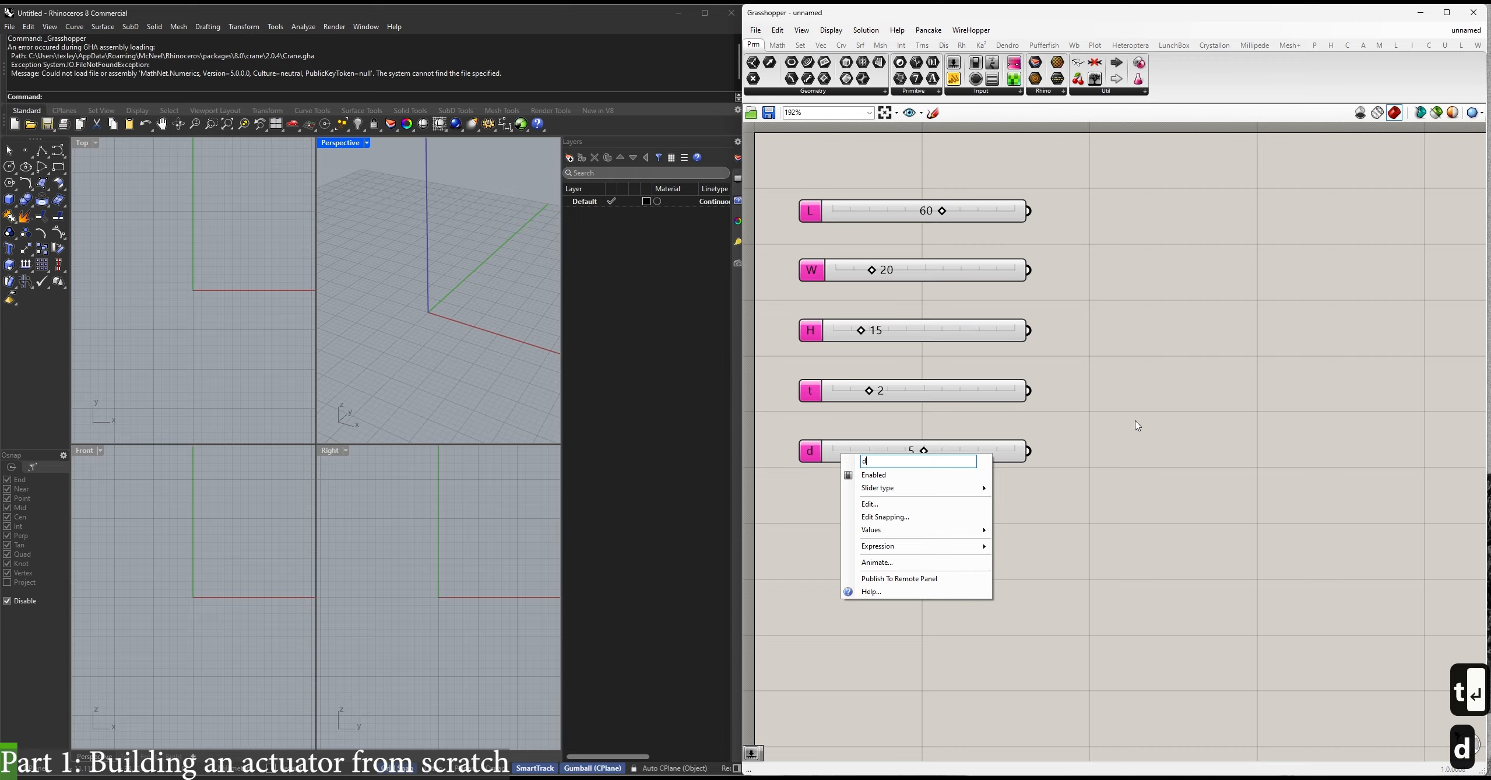
pyautogui.click(1083, 532)
# Add a Division component and place it beneath the column of sliders.
pyautogui.scroll(-2, 1069, 516)
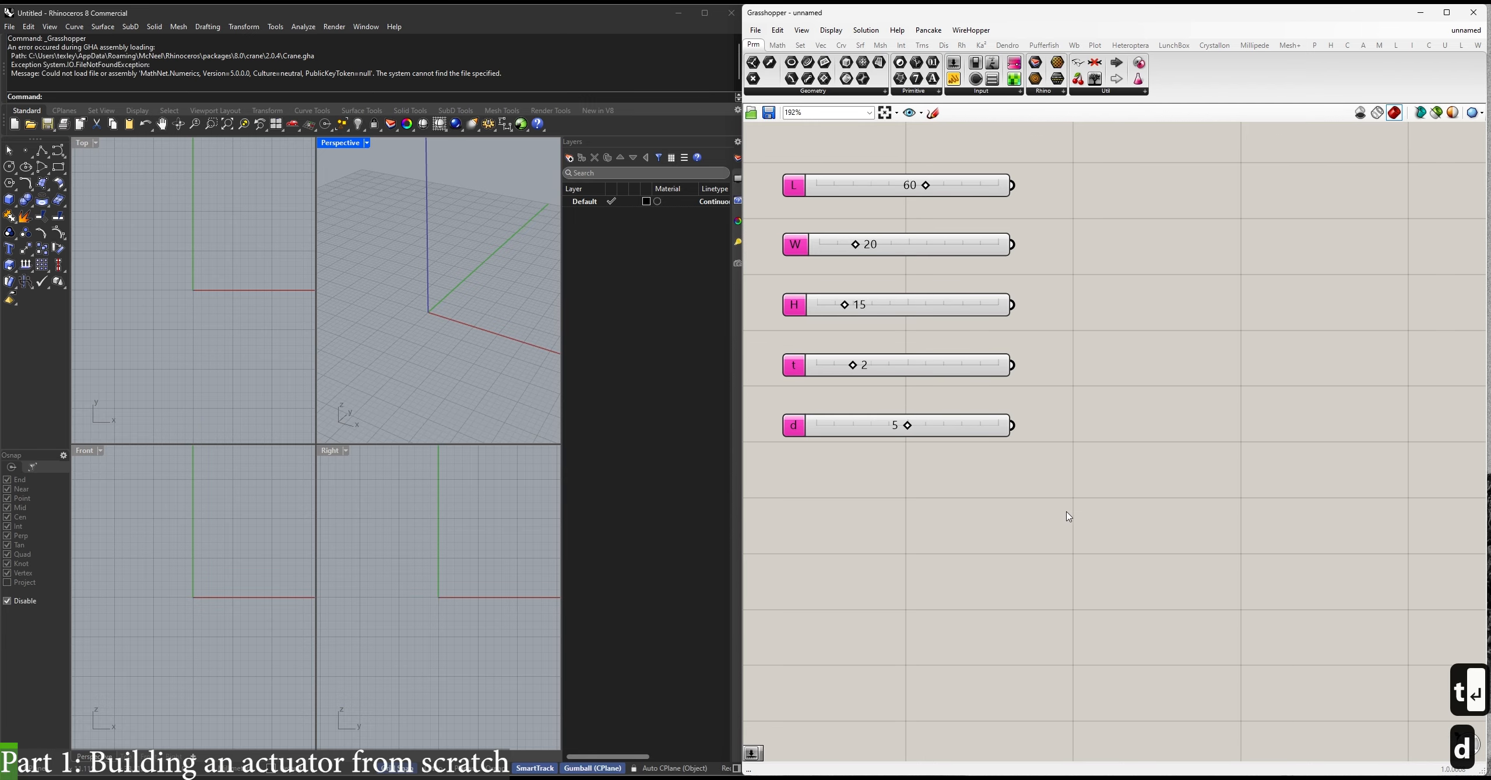
pyautogui.doubleClick(1016, 490)
pyautogui.press('BackSpace')
pyautogui.press('BackSpace')
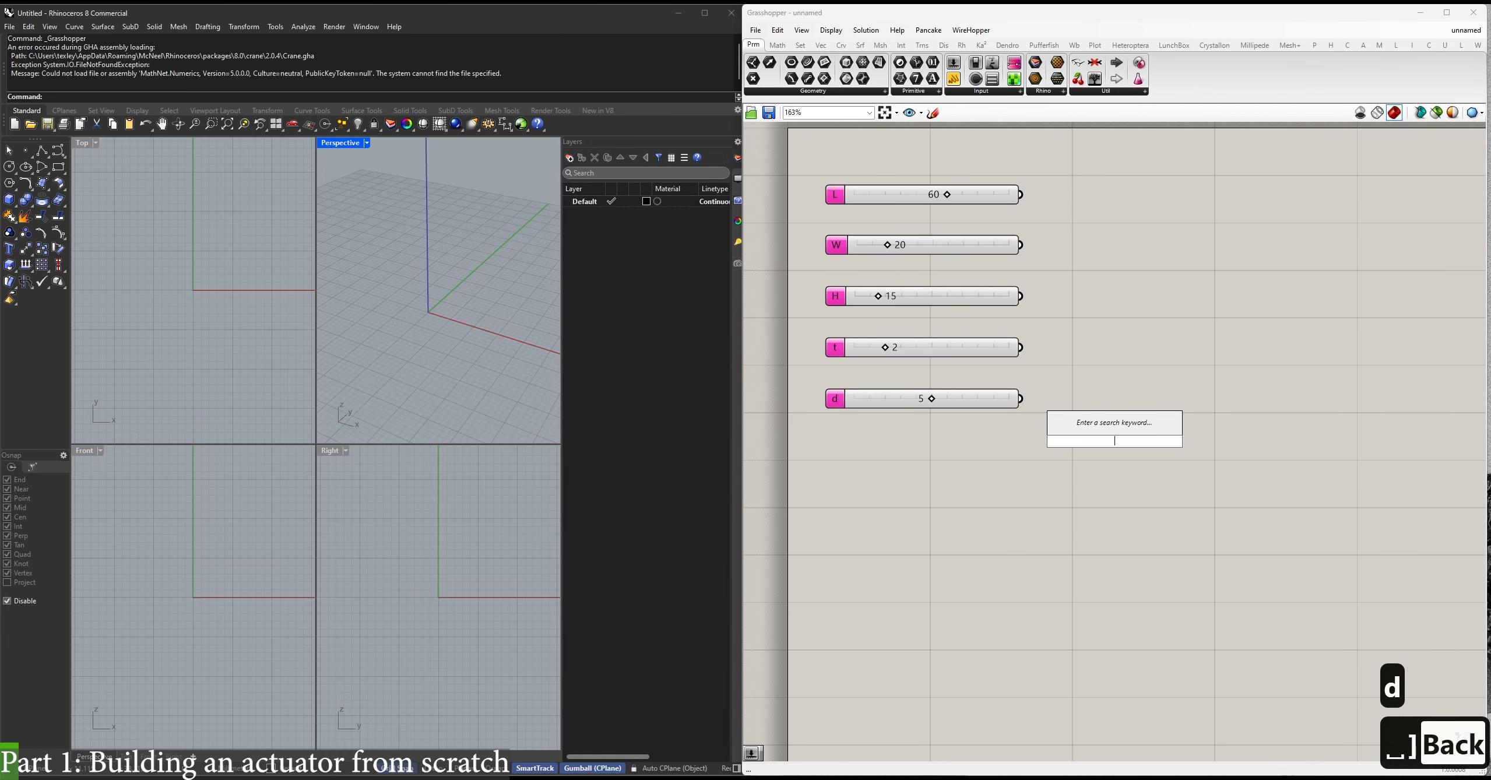
pyautogui.press('super+space')
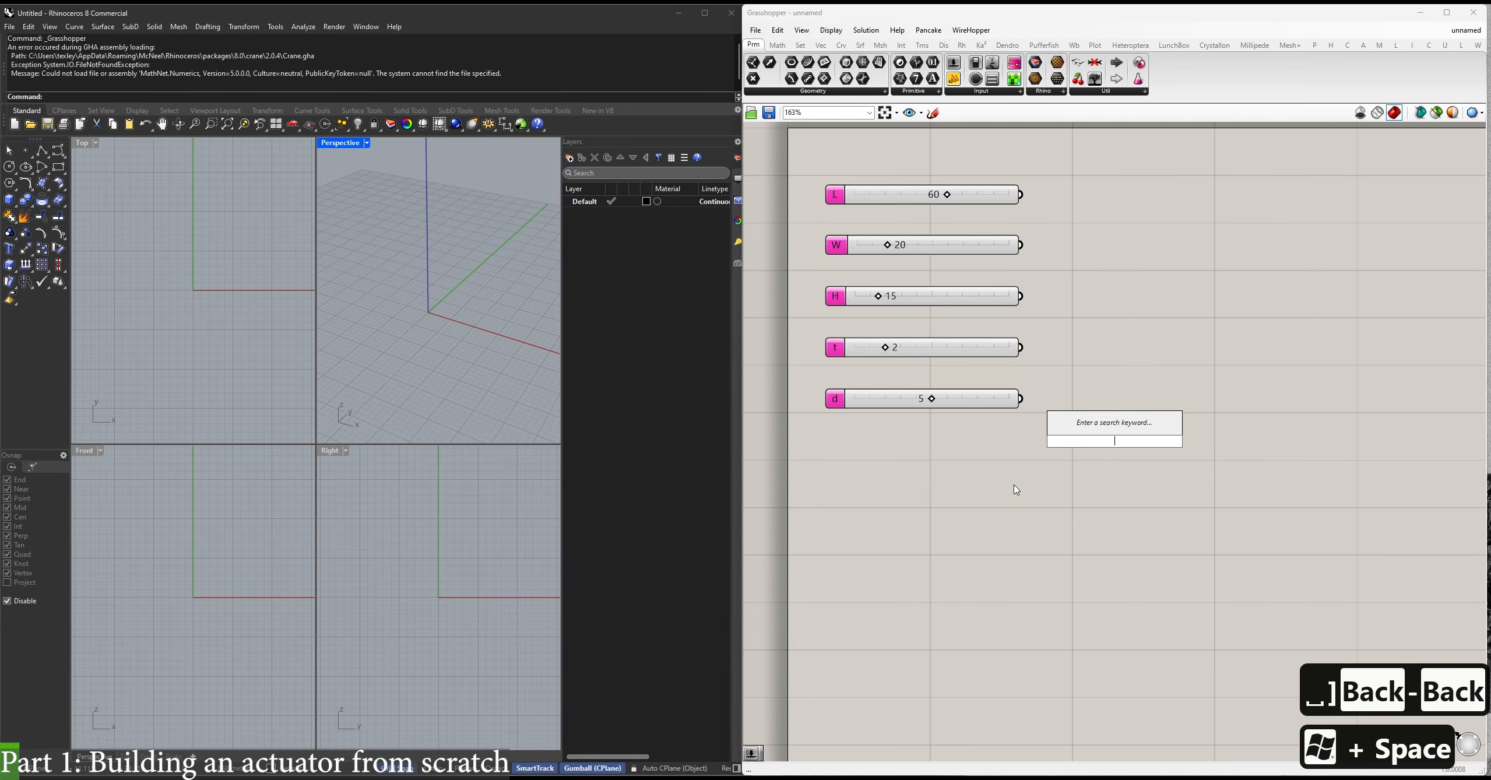
pyautogui.write("'")
pyautogui.press('BackSpace')
pyautogui.write('/')
pyautogui.press('Return')
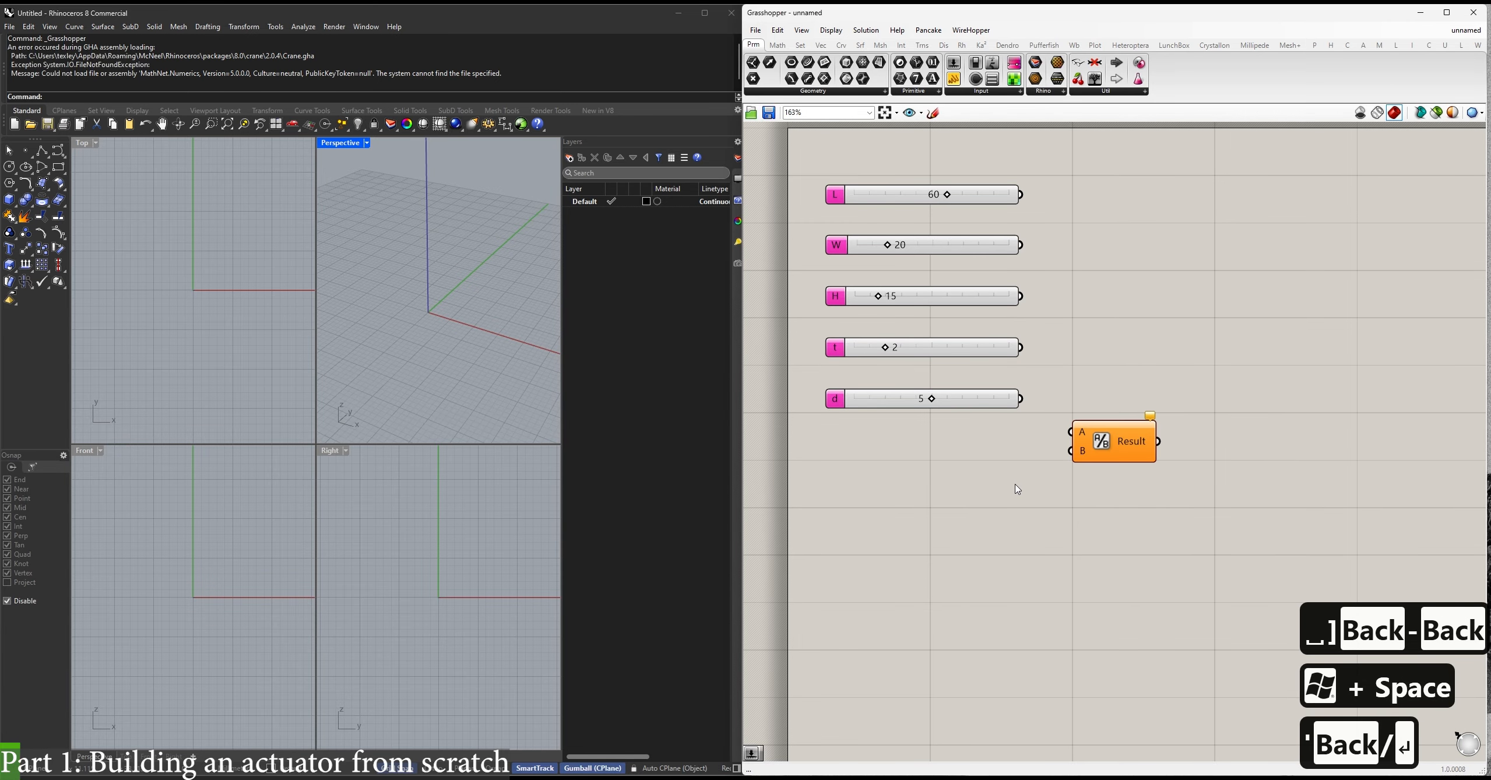
pyautogui.moveTo(1122, 441); pyautogui.dragTo(985, 479)
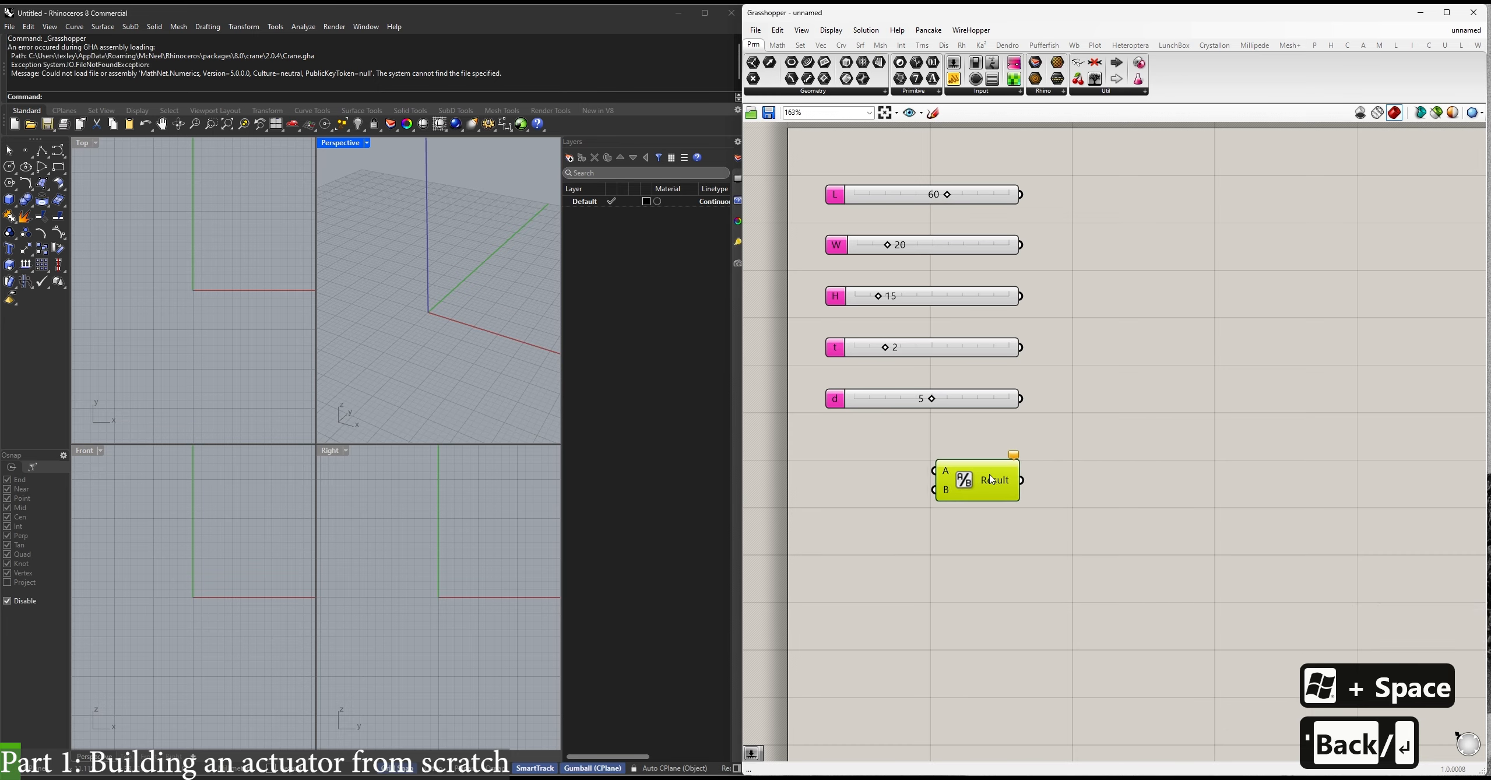
# Add a Subtraction component and place it directly below the Division component.
pyautogui.press('space')
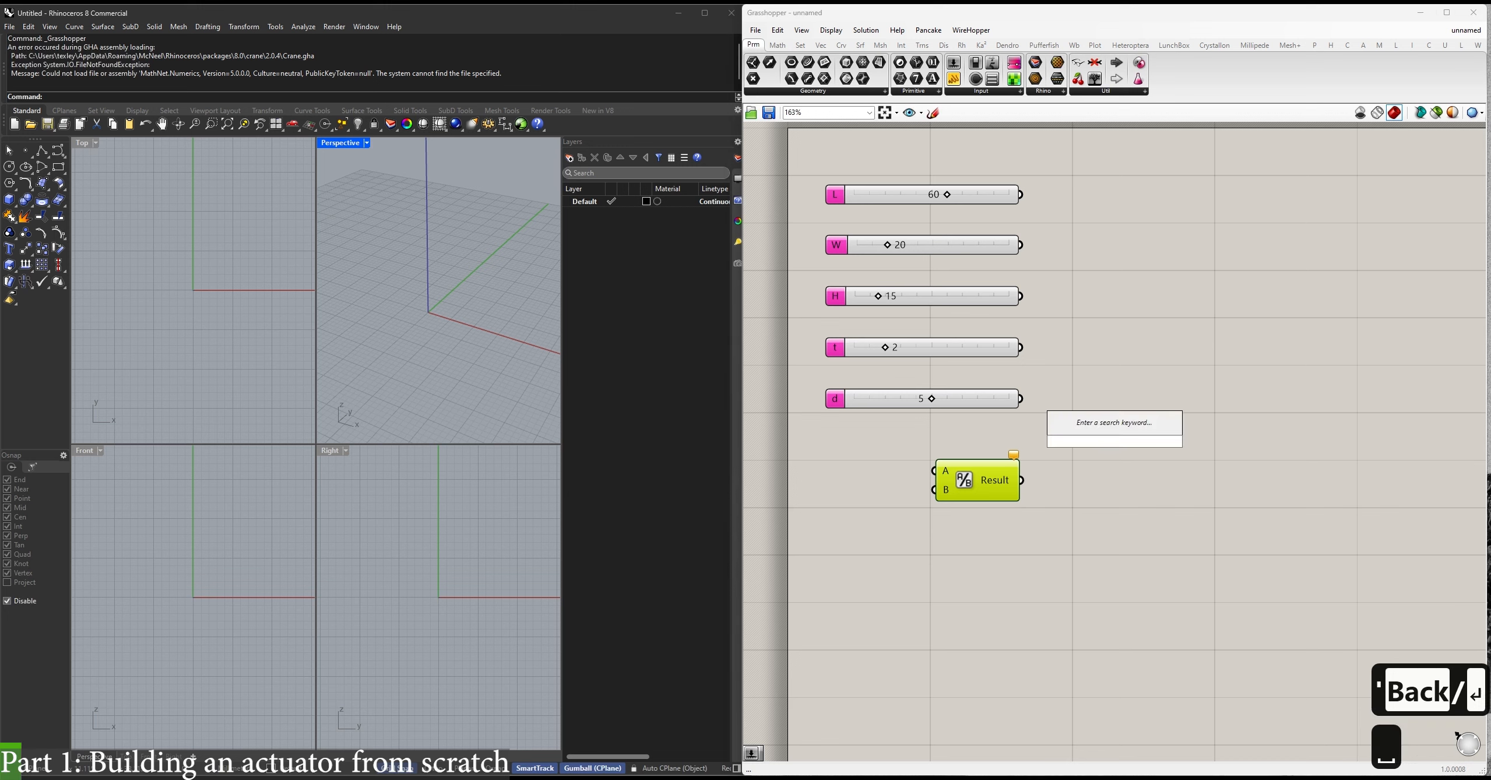
pyautogui.write('-')
pyautogui.press('Return')
pyautogui.moveTo(1116, 438); pyautogui.dragTo(986, 534)
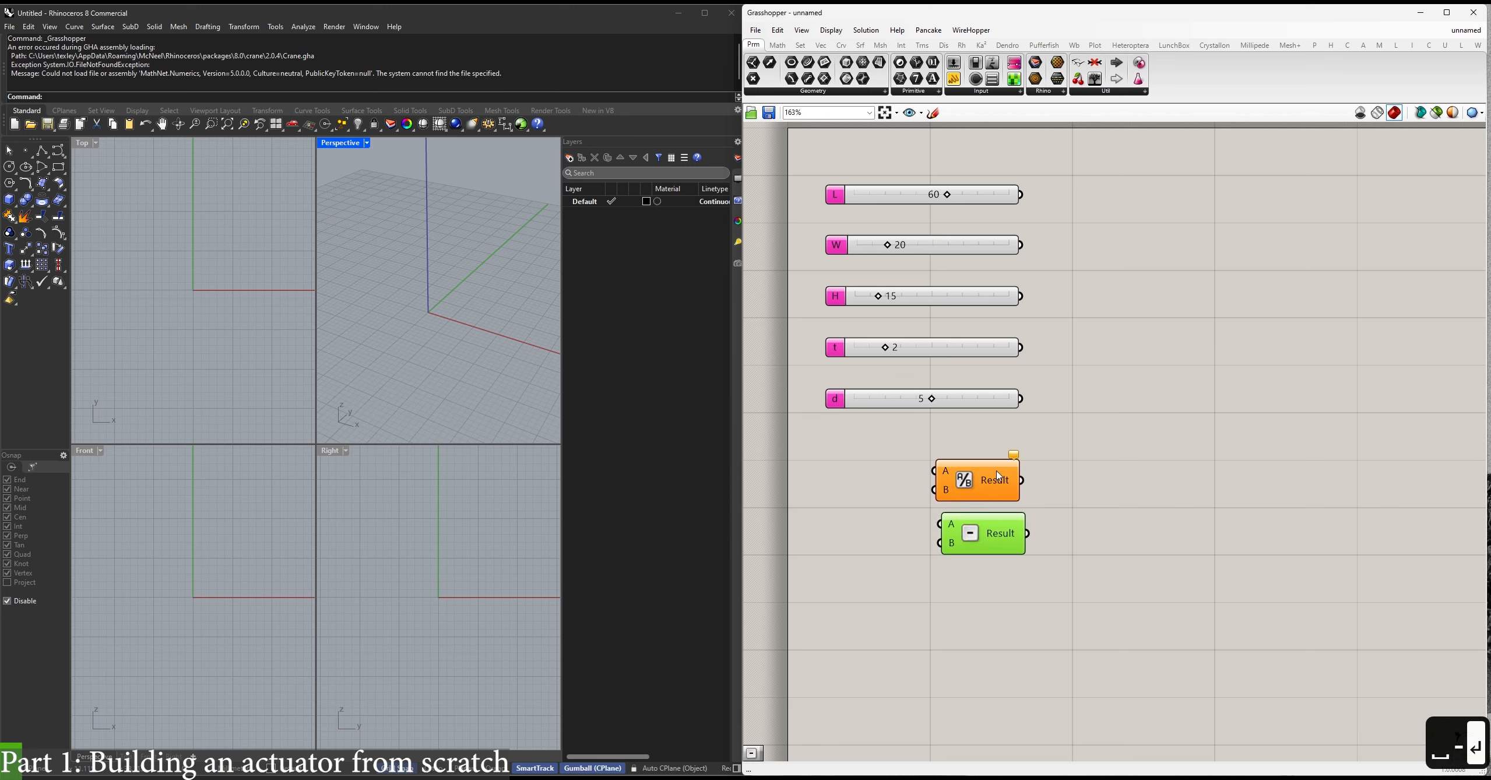
# Rename the Result output of the Division component as Wc.
pyautogui.rightClick(998, 476)
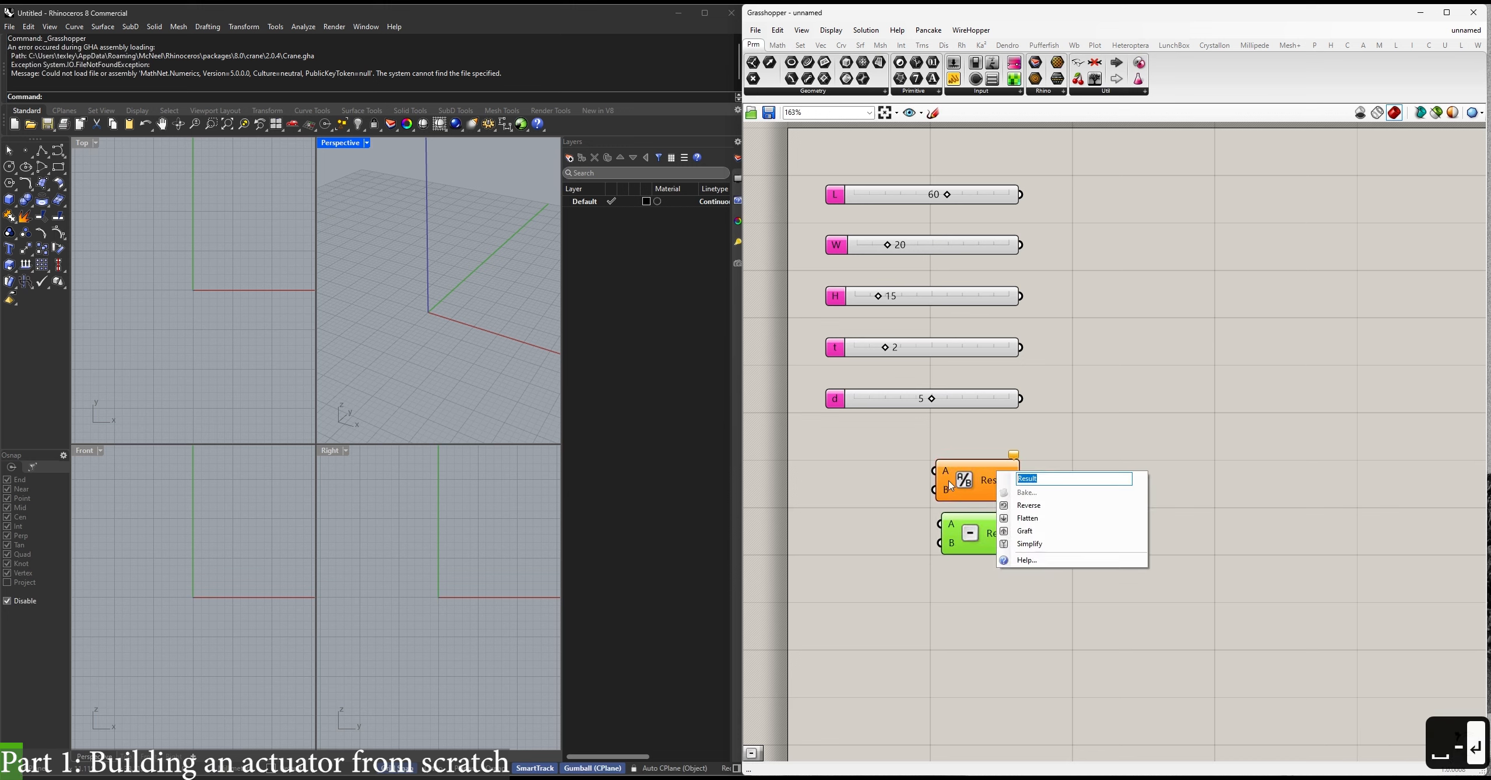
pyautogui.write('Wc')
pyautogui.press('Return')
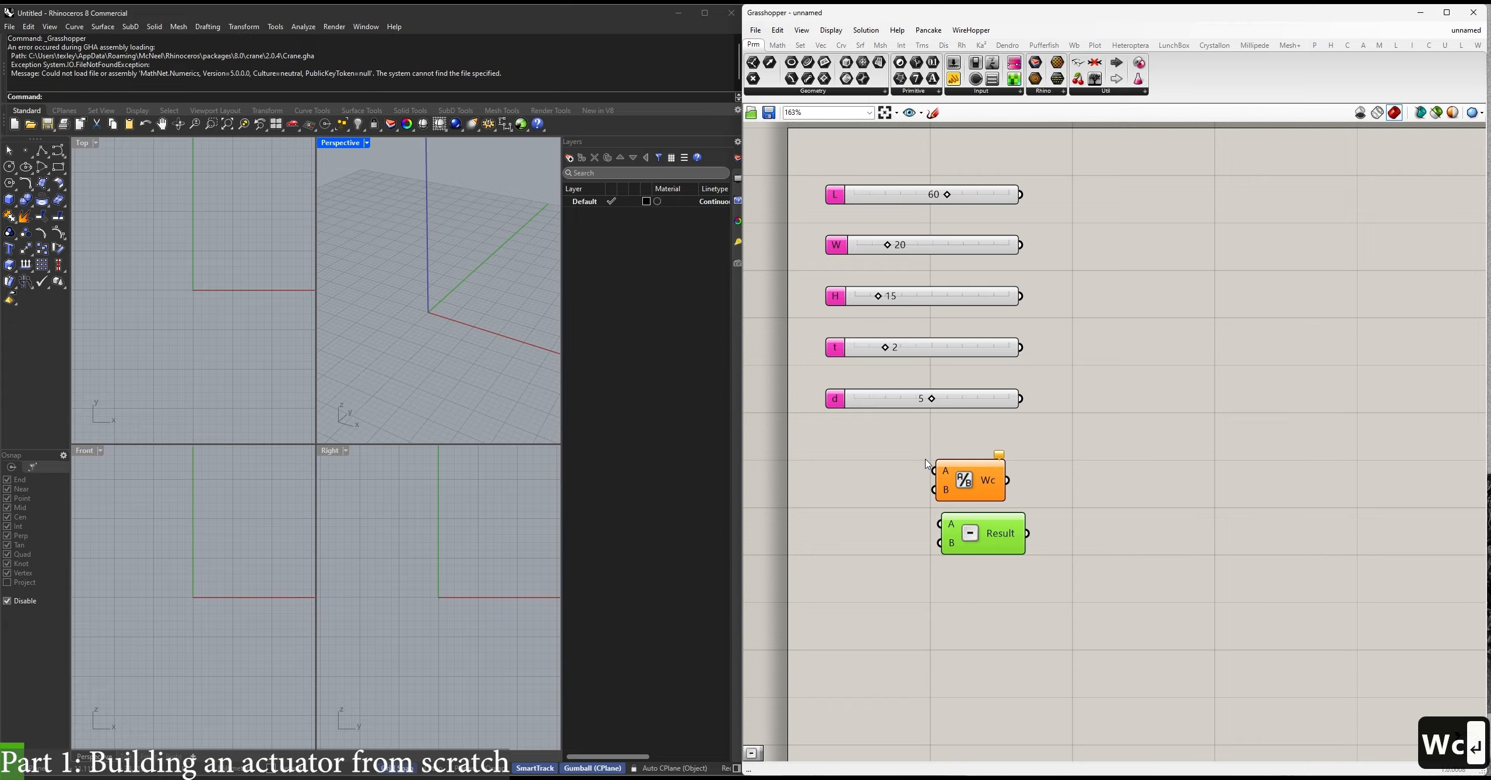
# Connect slider W to input A of the Division component and set its input B to the constant 2.
pyautogui.moveTo(937, 472); pyautogui.dragTo(1021, 245)
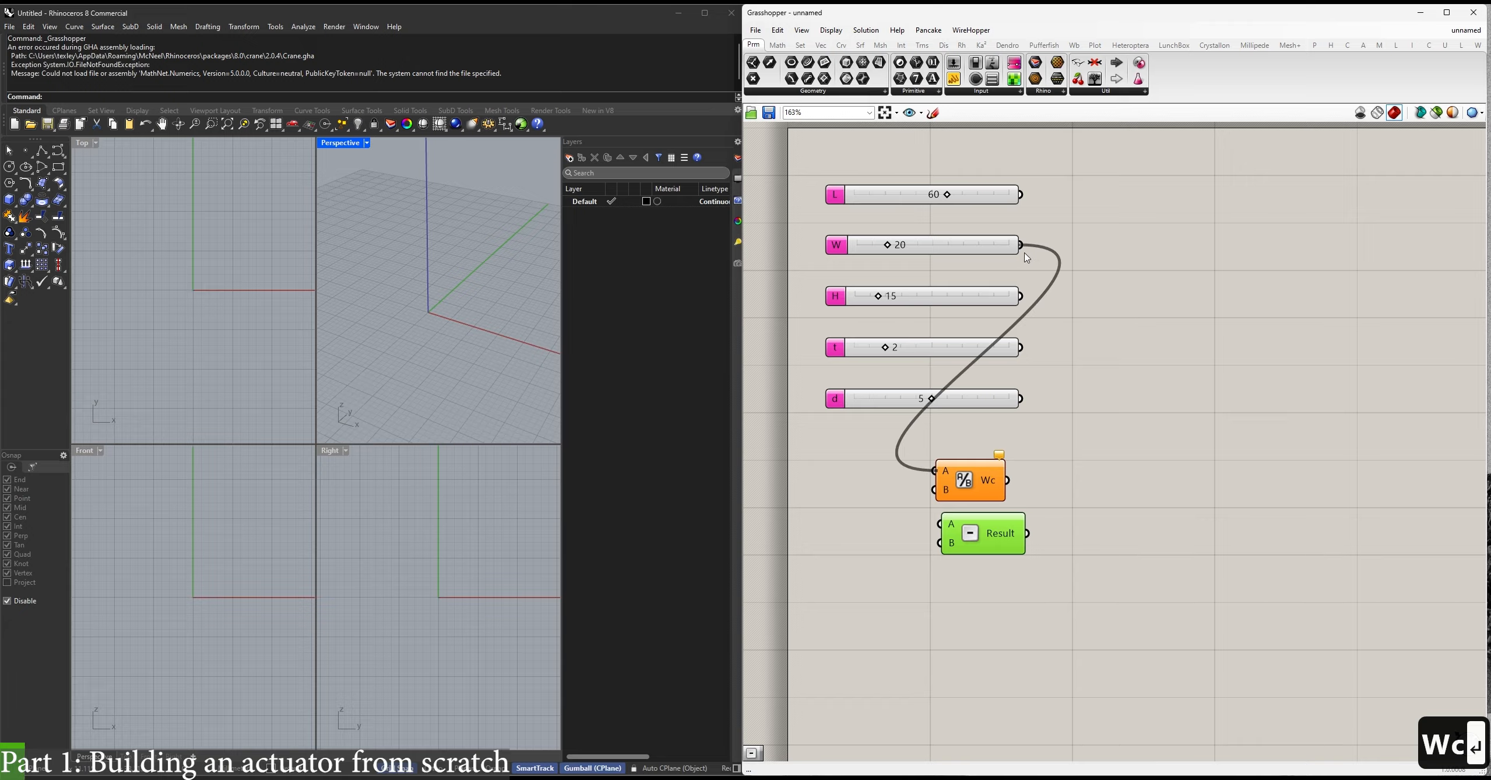
pyautogui.rightClick(945, 496)
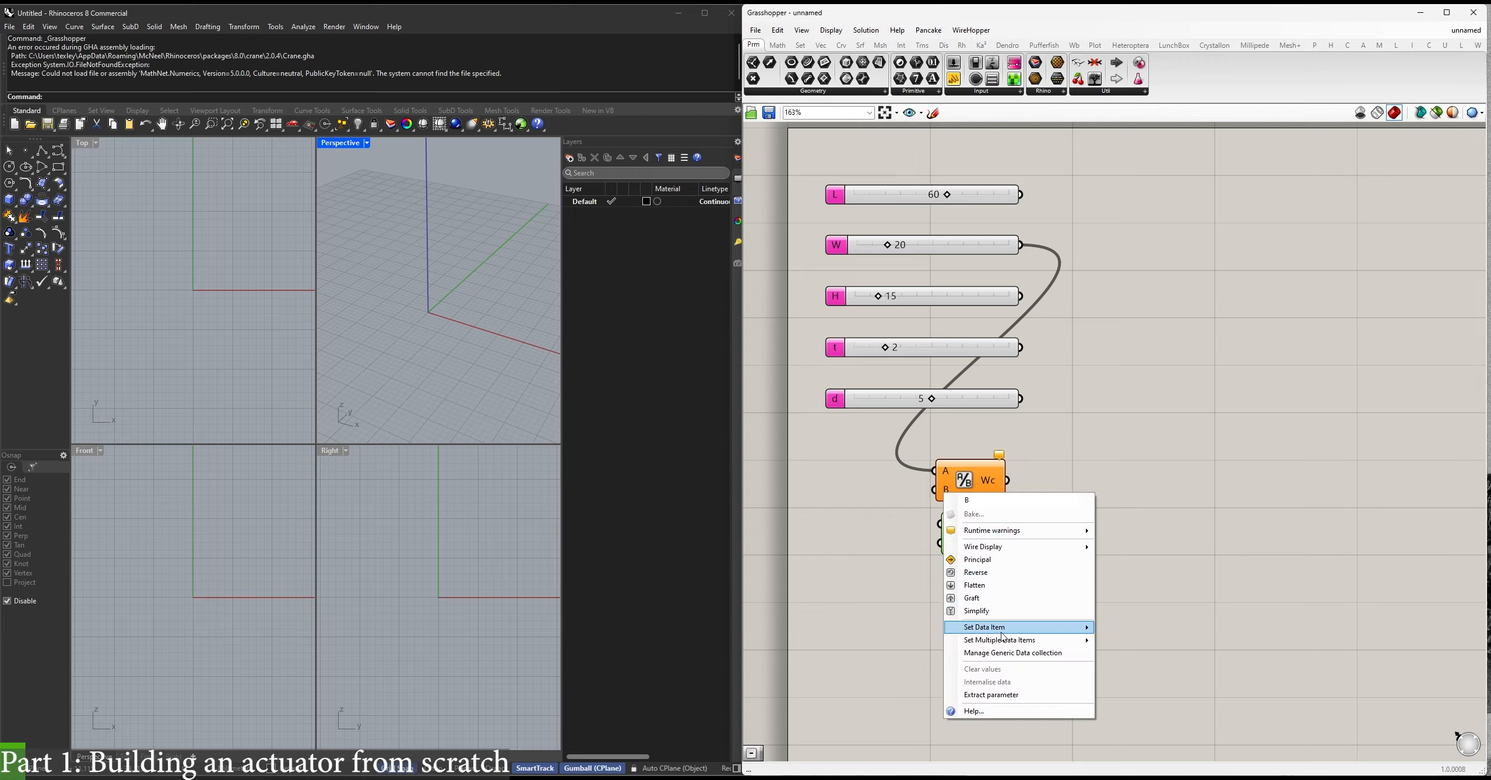
pyautogui.moveTo(991, 627)
pyautogui.click(1130, 627)
pyautogui.write('2')
pyautogui.click(1141, 642)
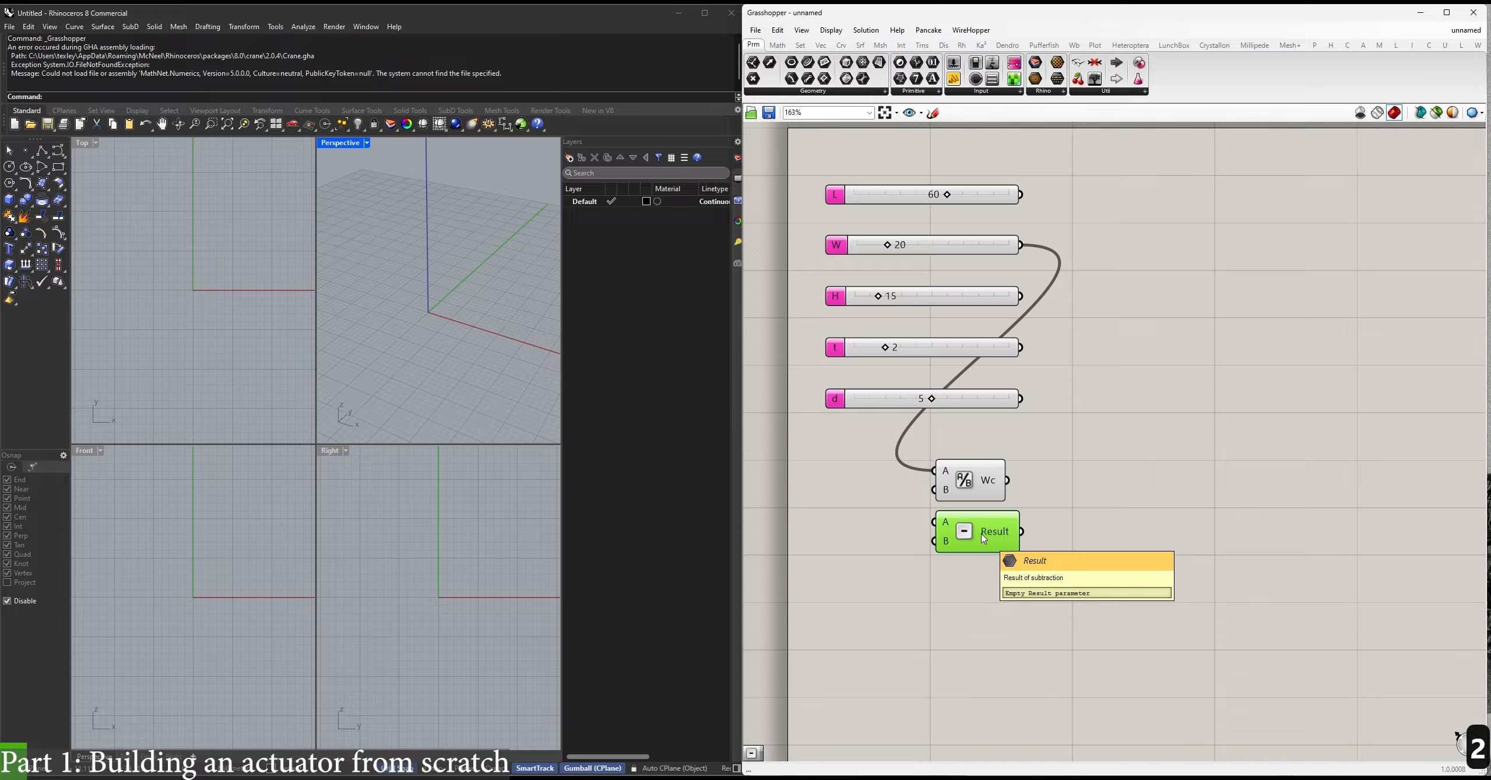
# Connect sliders L and t to the Subtraction component's inputs A and B, and arrange both math components beside the sliders.
pyautogui.moveTo(935, 522); pyautogui.dragTo(1020, 194)
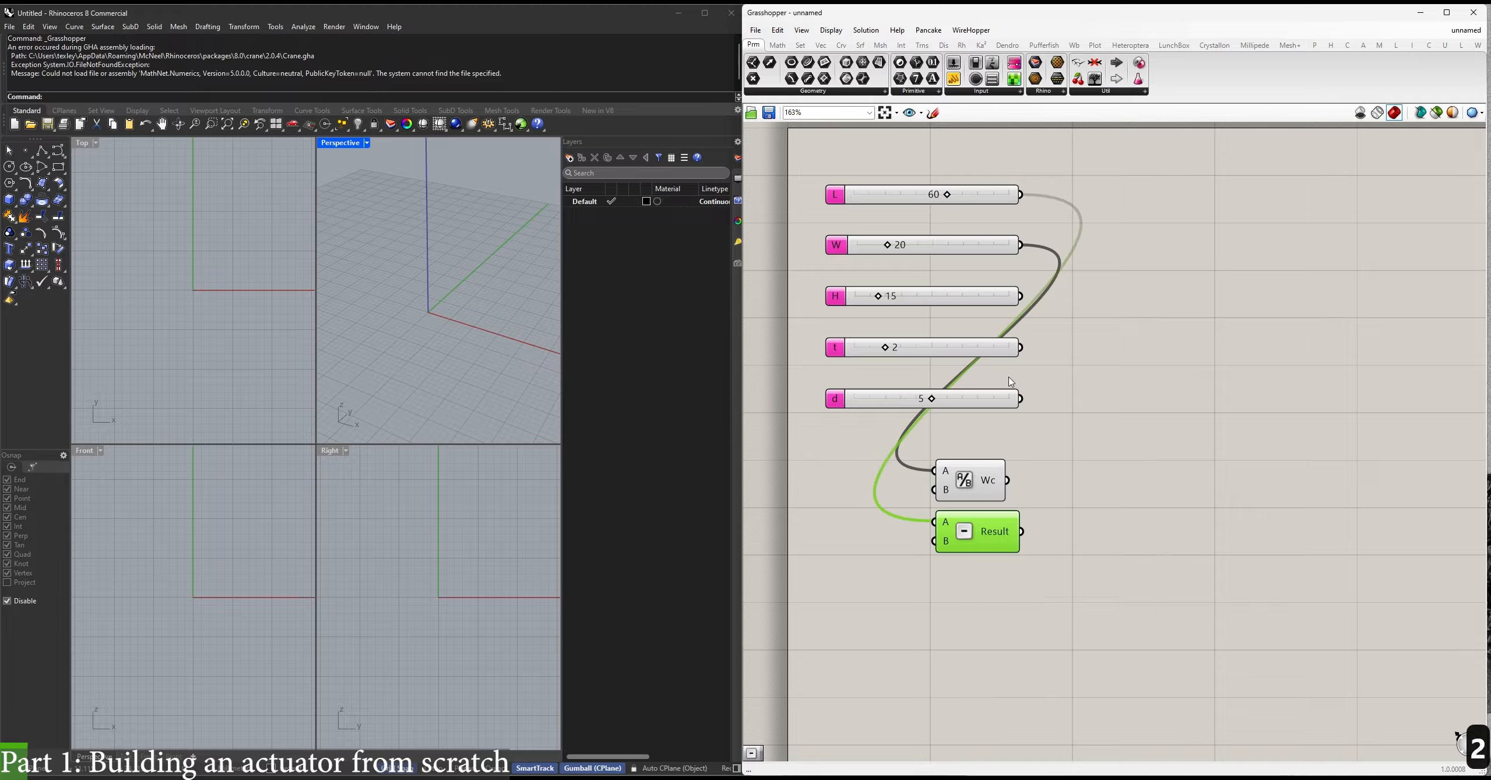
pyautogui.moveTo(1020, 348); pyautogui.dragTo(943, 546)
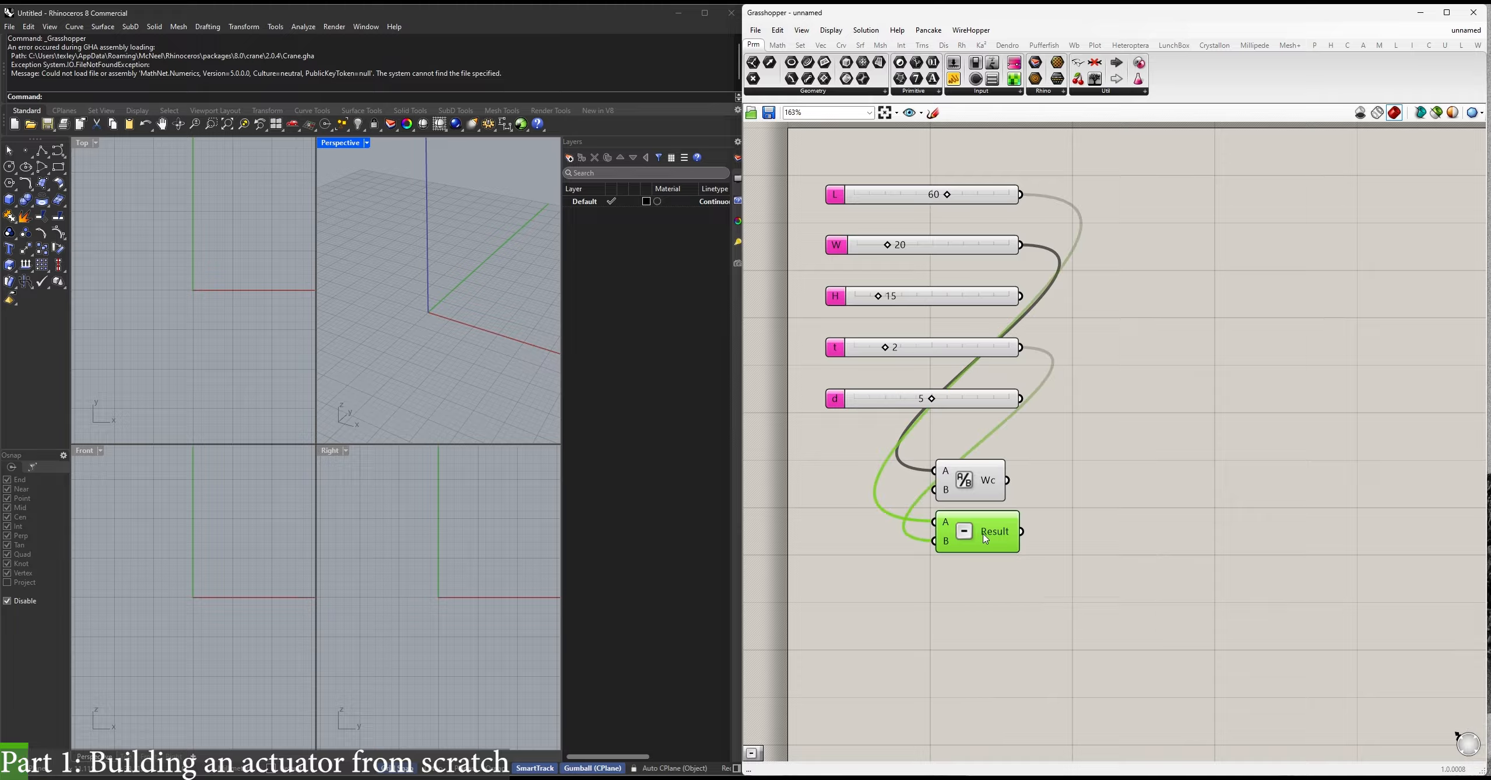
pyautogui.moveTo(979, 492); pyautogui.dragTo(1152, 269)
pyautogui.moveTo(982, 547); pyautogui.dragTo(1286, 257)
pyautogui.click(1287, 308)
pyautogui.moveTo(1263, 308); pyautogui.dragTo(1171, 328, button='right')
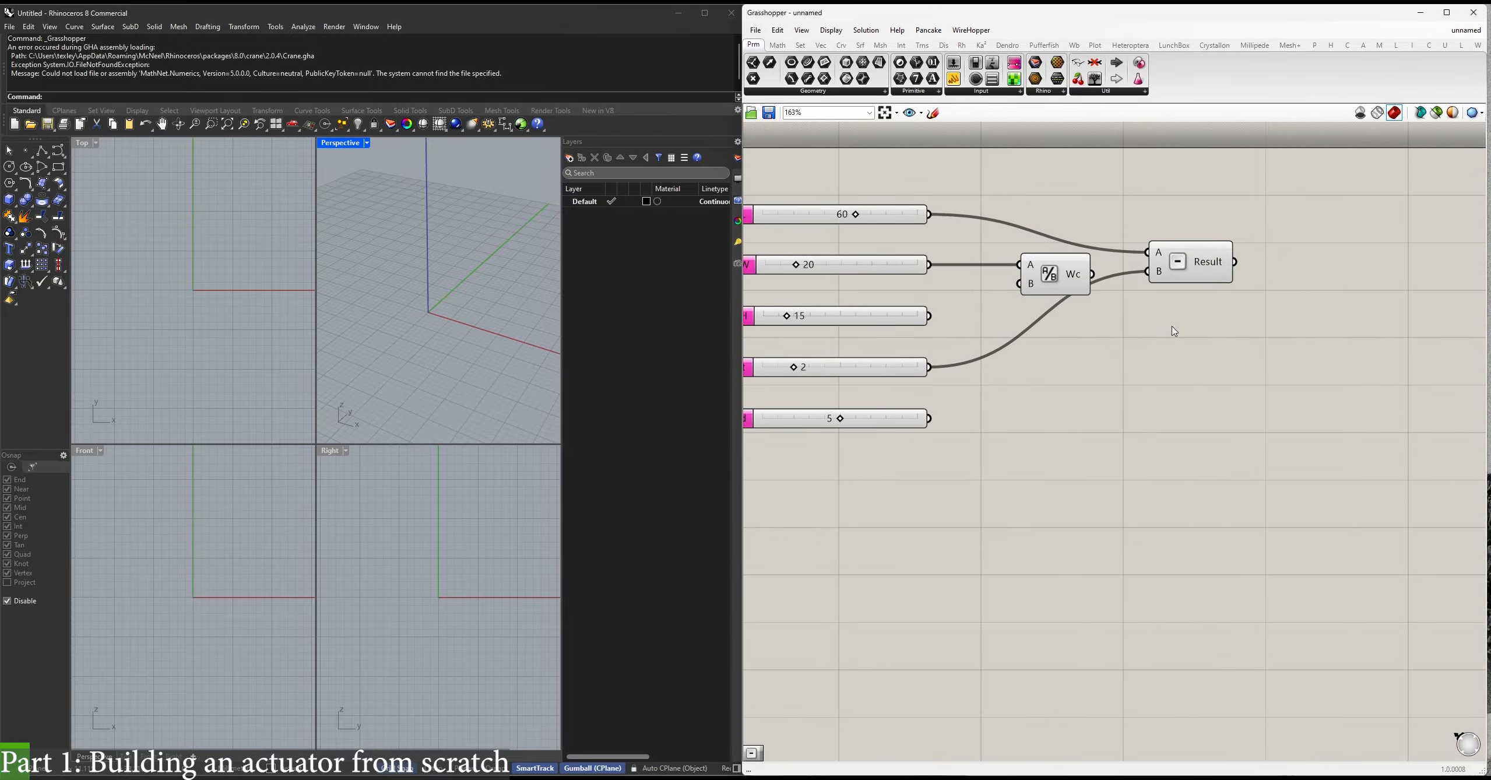
# Rename the Result output of the Subtraction component as Li.
pyautogui.rightClick(1212, 268)
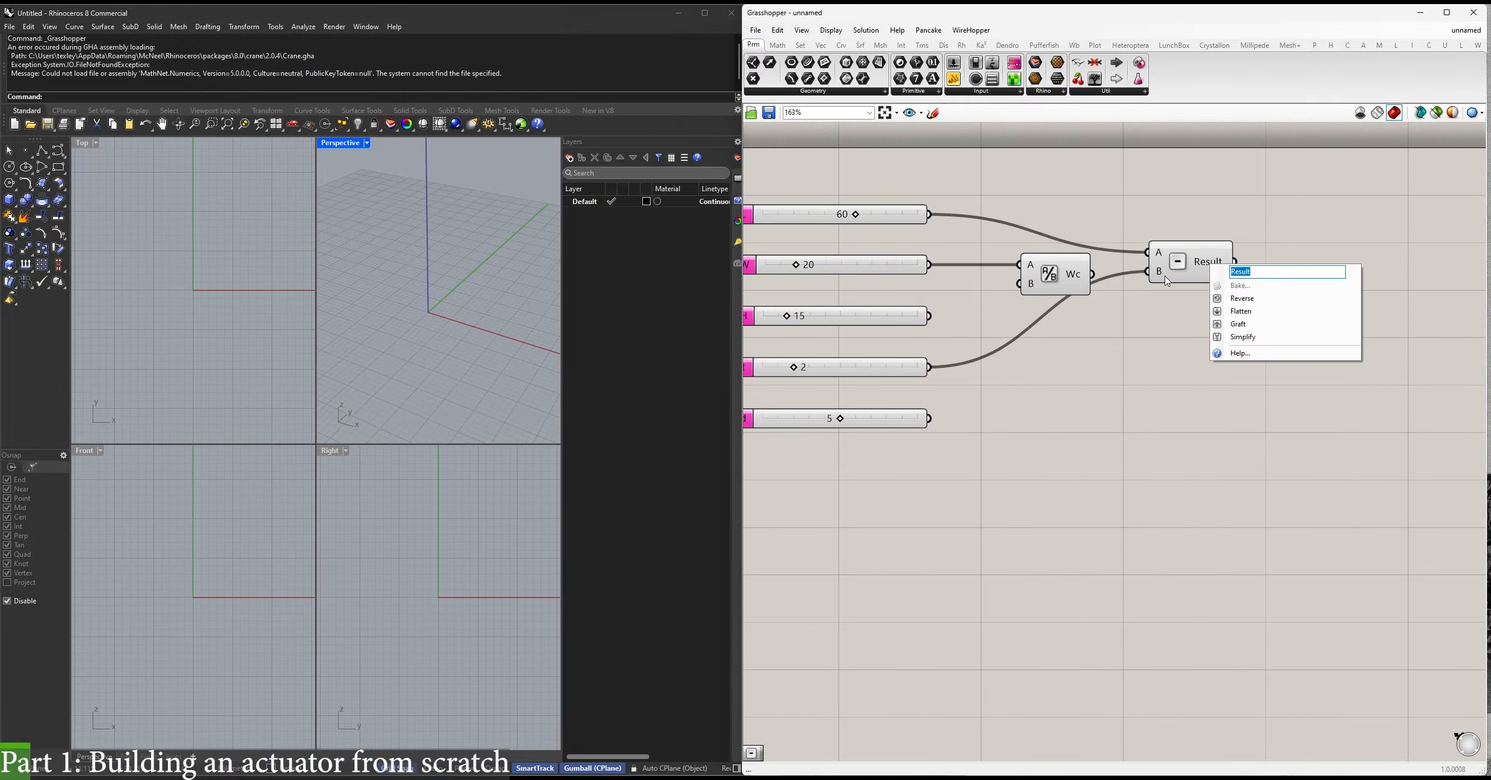
pyautogui.write('Li')
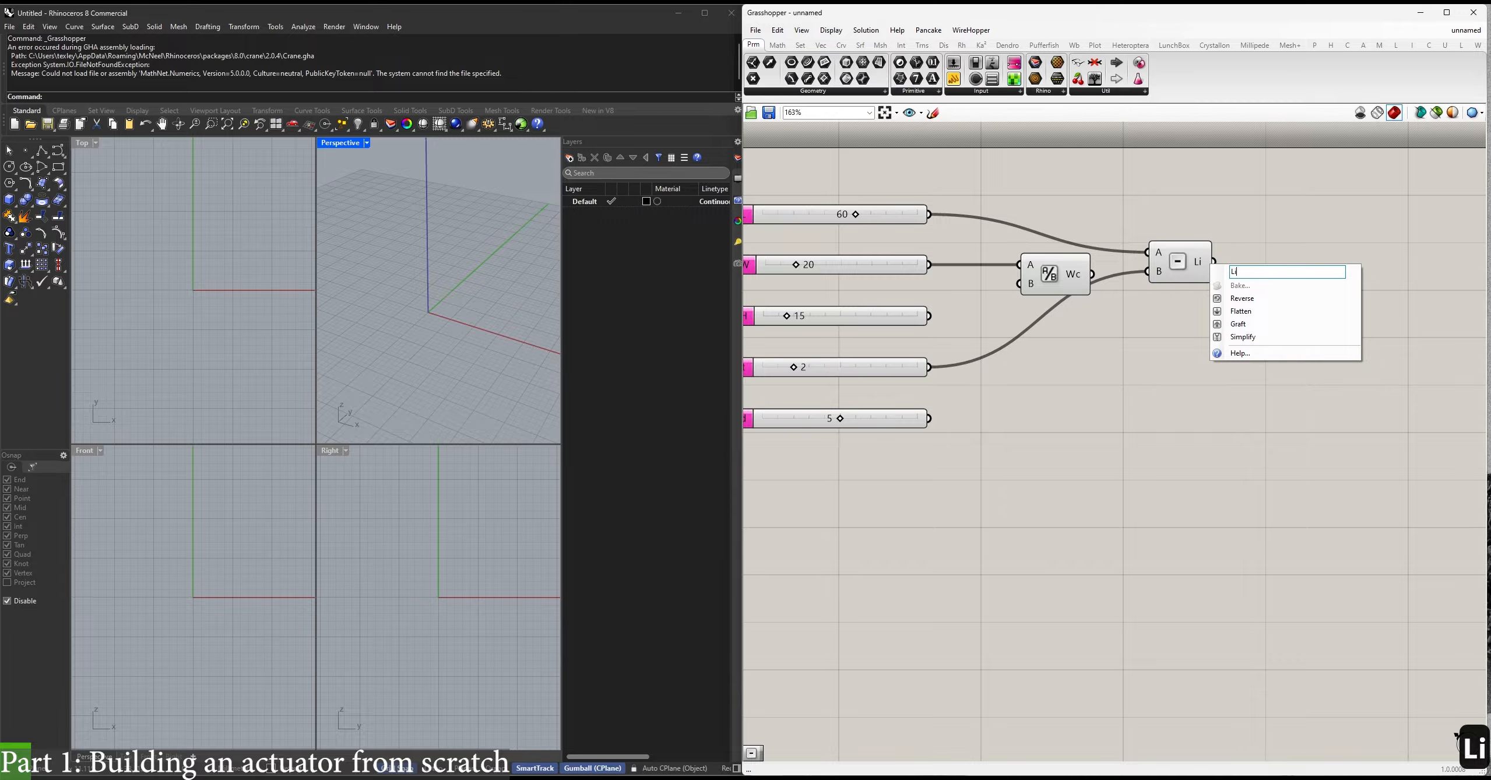
pyautogui.press('Return')
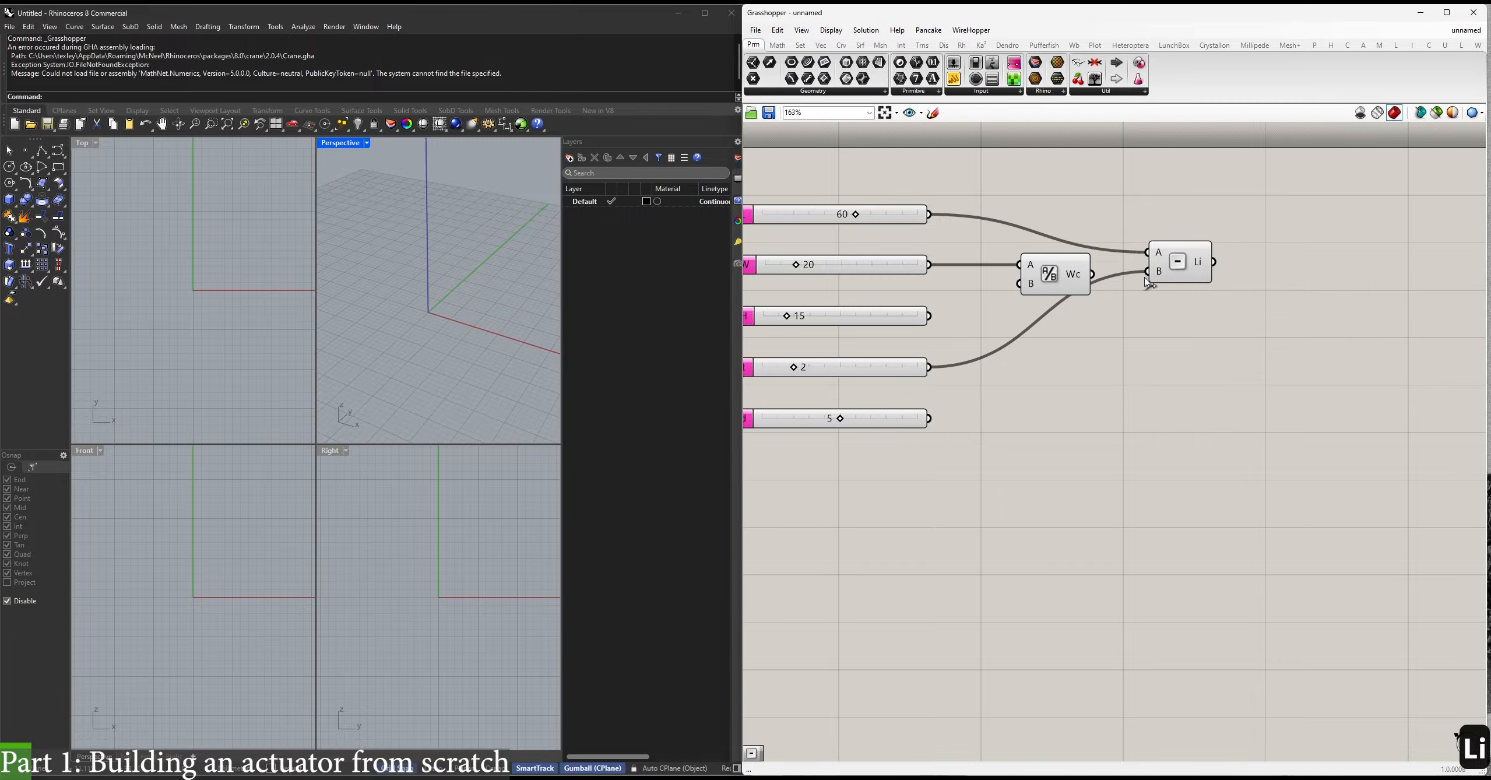
# Add a Subtraction component below Li and connect sliders W and t to its inputs A and B.
pyautogui.doubleClick(1141, 358)
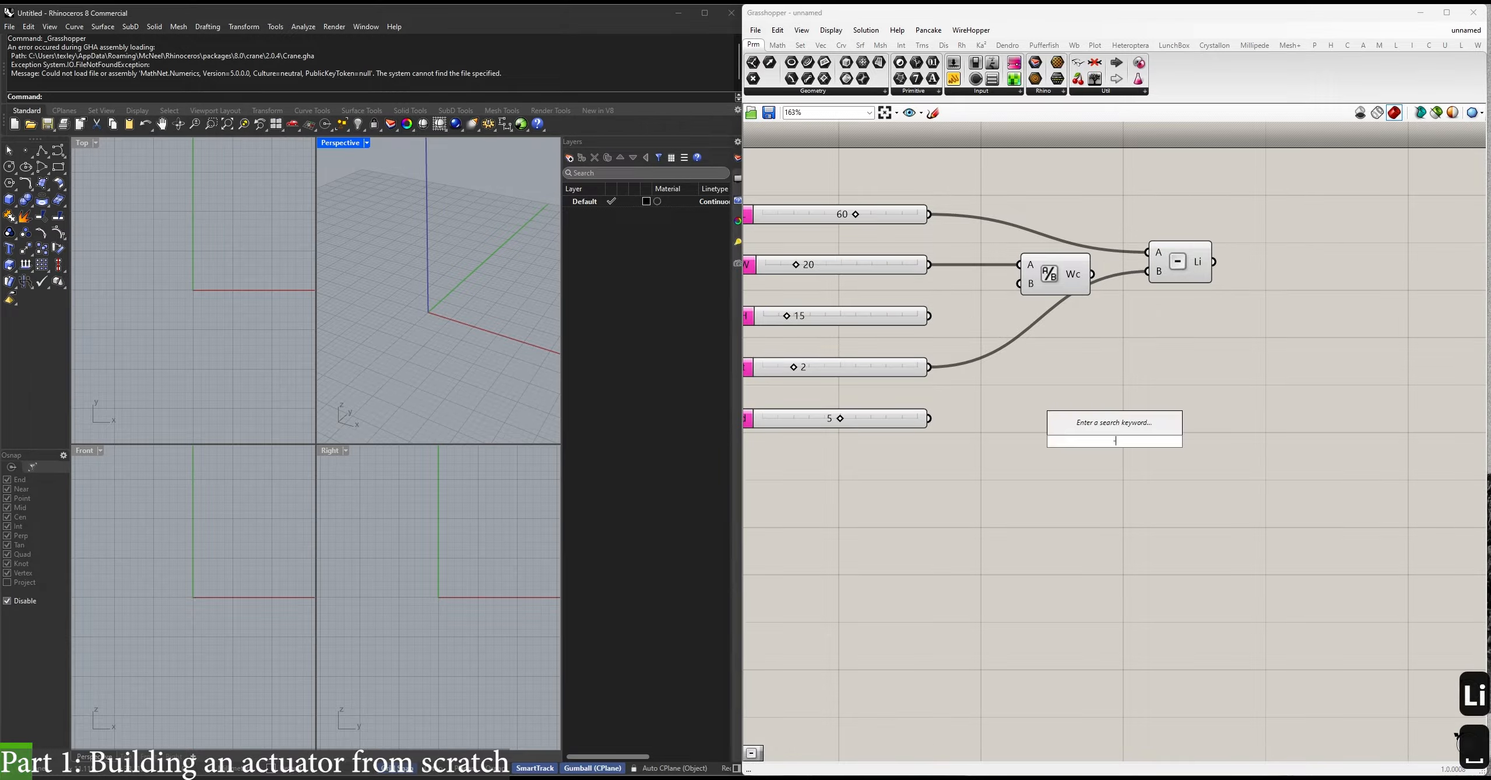
pyautogui.write('-')
pyautogui.press('Return')
pyautogui.moveTo(1123, 435); pyautogui.dragTo(1178, 355)
pyautogui.moveTo(1179, 355); pyautogui.dragTo(1249, 352, button='right')
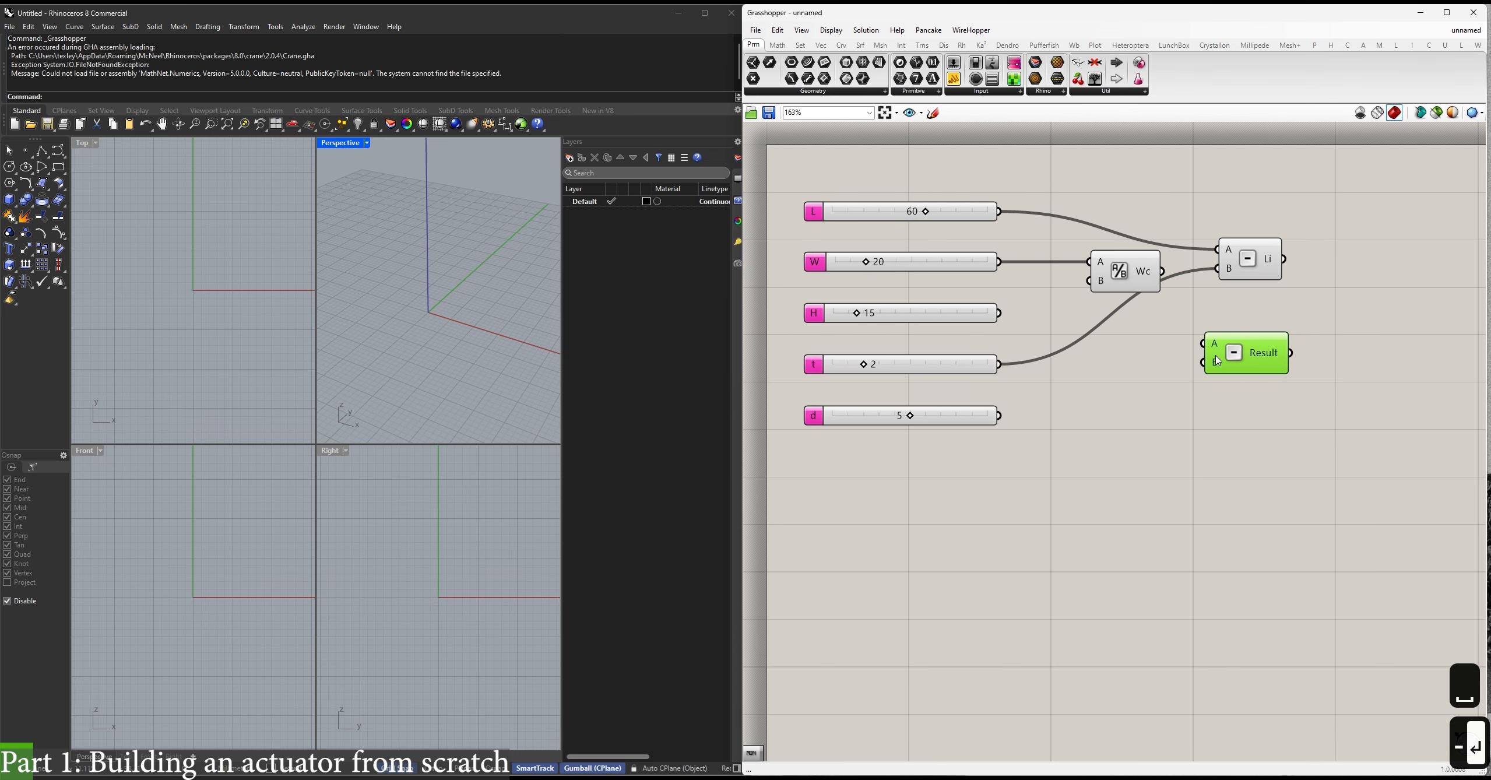
pyautogui.moveTo(1197, 350); pyautogui.dragTo(1001, 365)
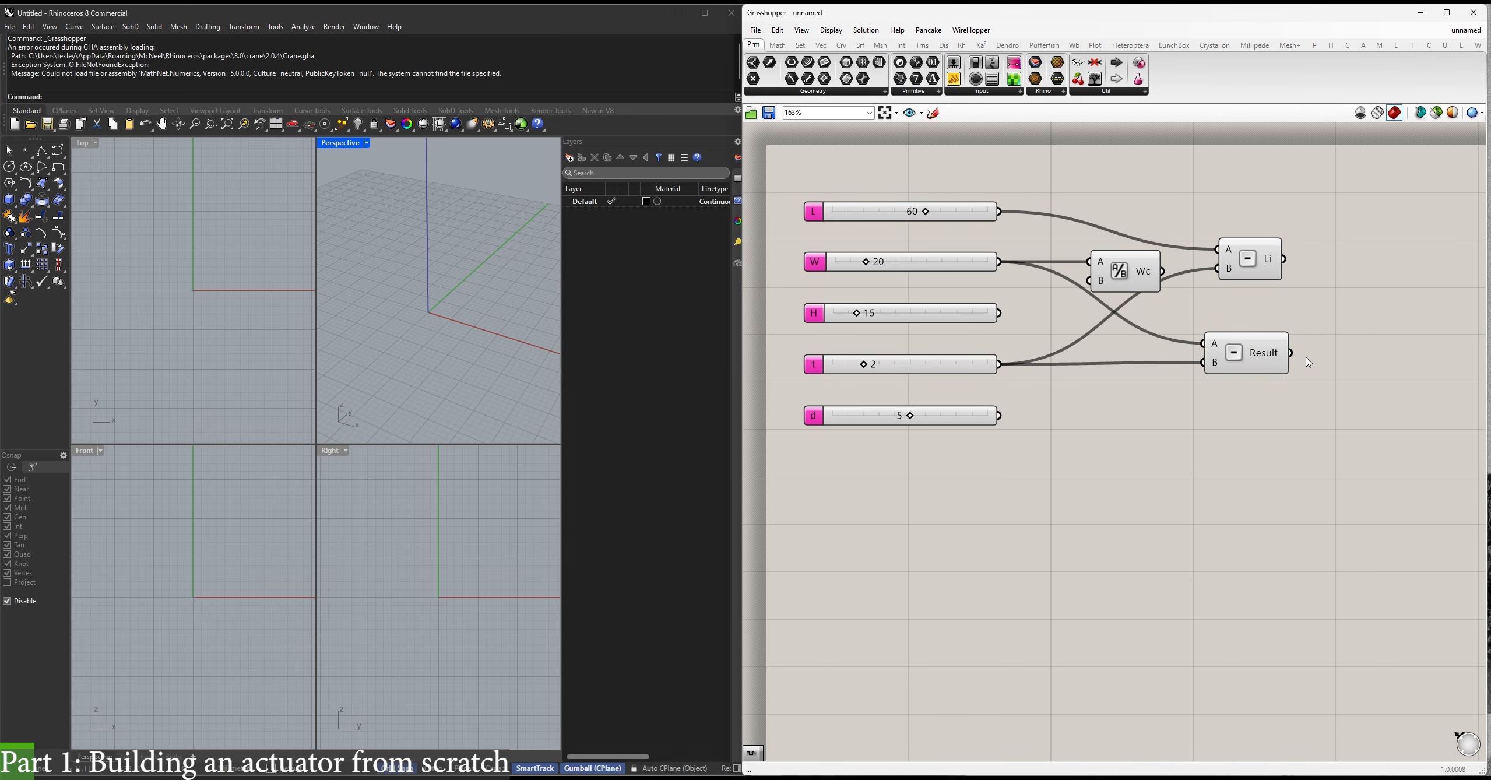
# Rename the Result output of the W minus t Subtraction component as Wi.
pyautogui.rightClick(1265, 354)
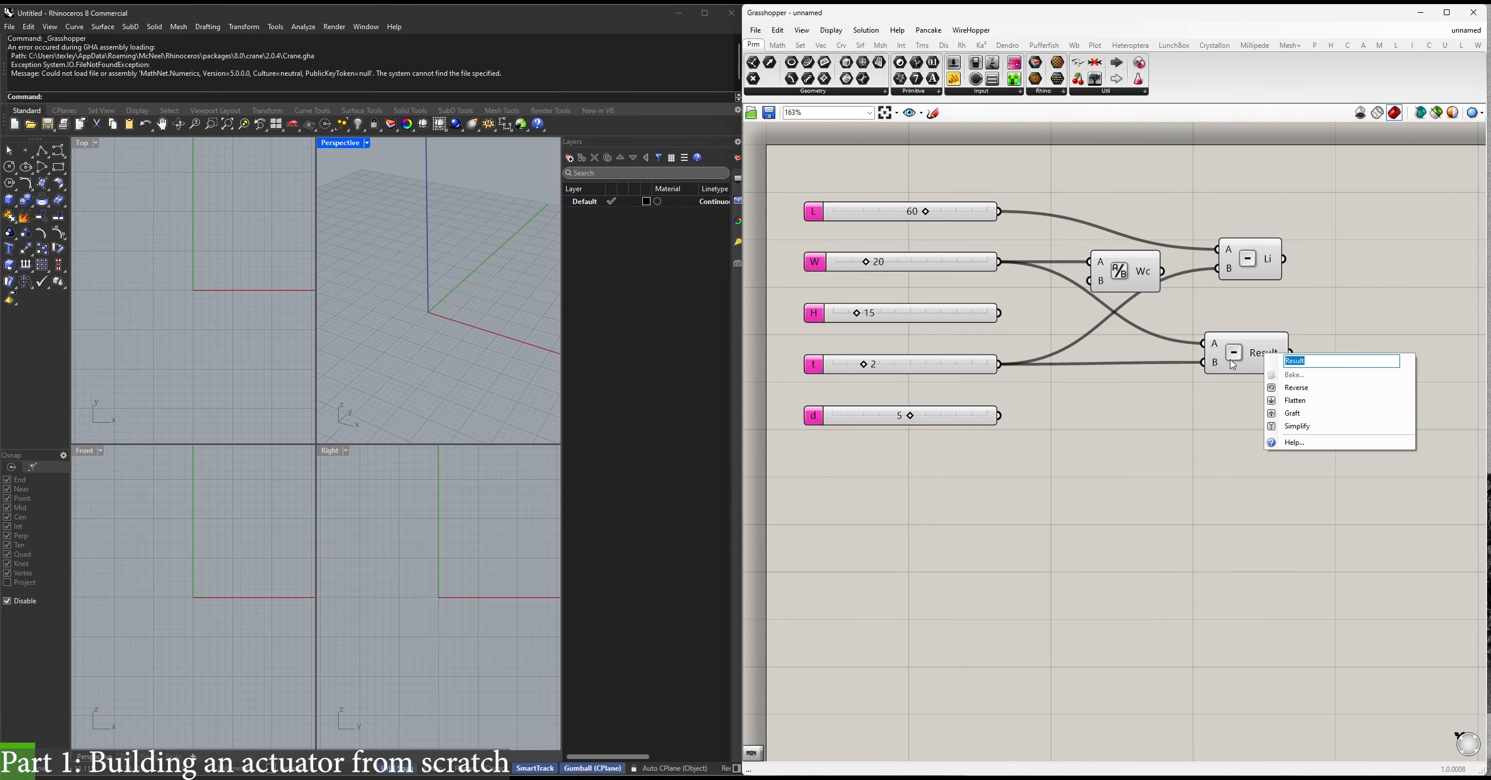
pyautogui.write('Wi')
pyautogui.press('Return')
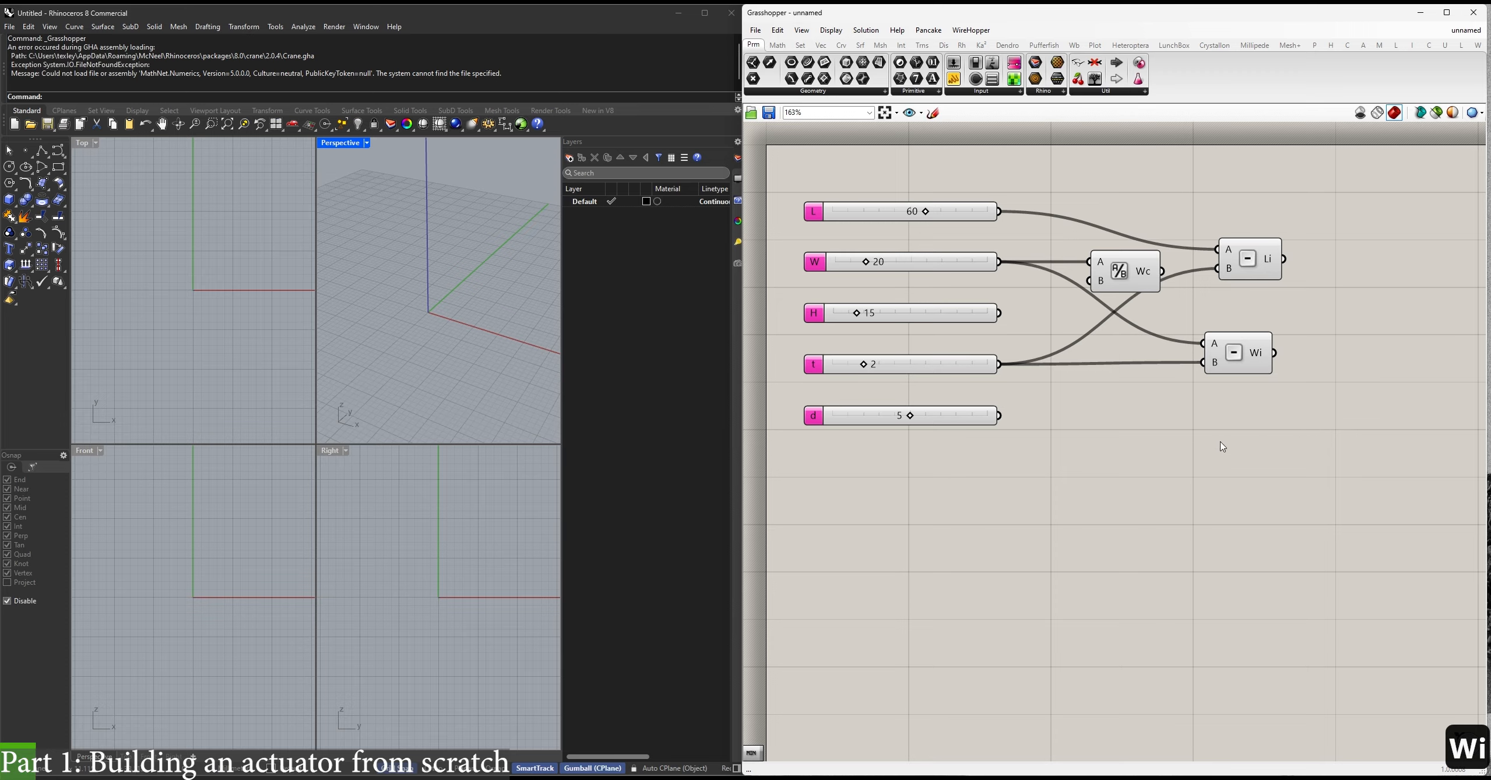
# Add another Subtraction component below Wi, with slider H connected to input A and slider t to input B.
pyautogui.doubleClick(1223, 447)
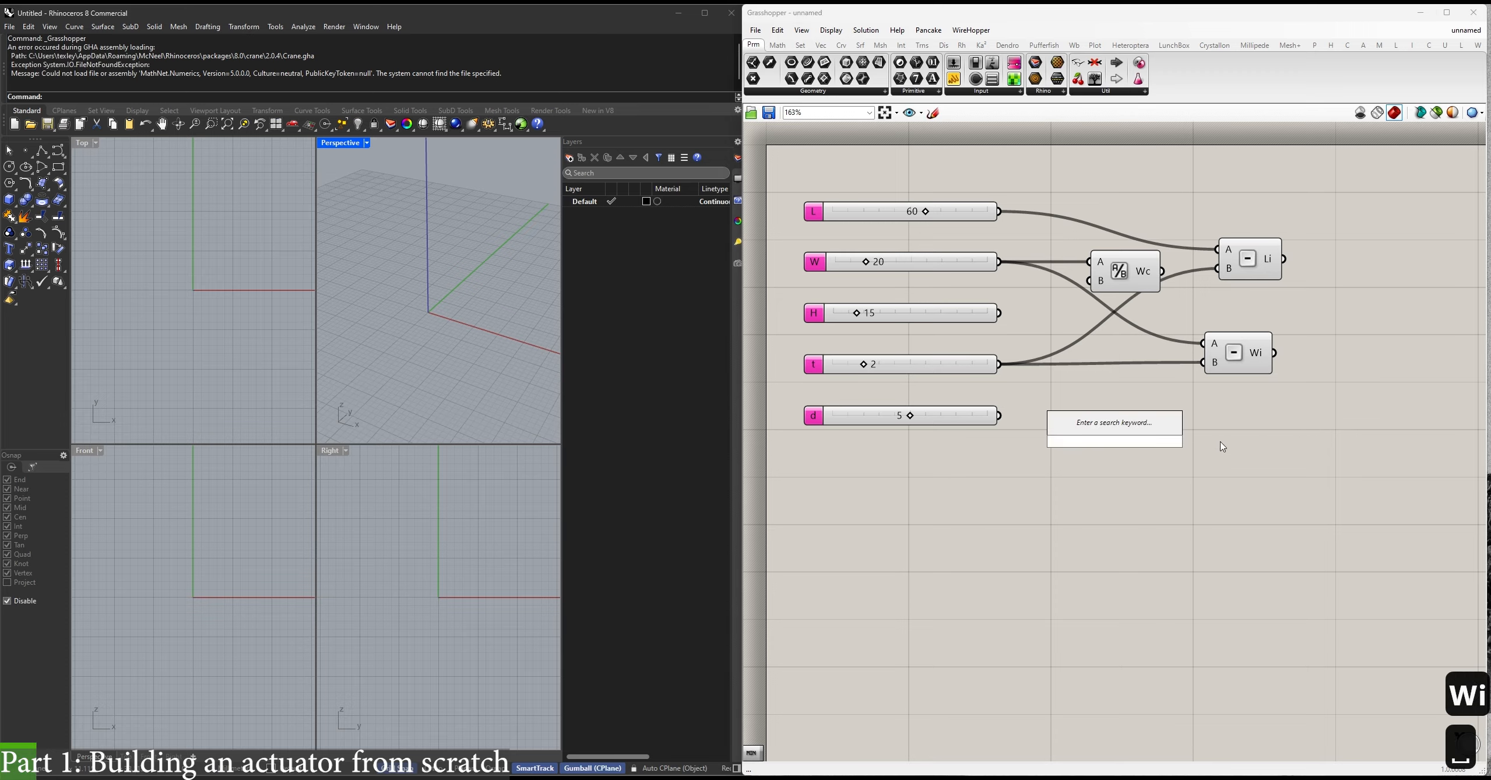
pyautogui.write('-')
pyautogui.press('Return')
pyautogui.moveTo(1130, 451); pyautogui.dragTo(1000, 313)
pyautogui.moveTo(1183, 422); pyautogui.dragTo(1001, 365)
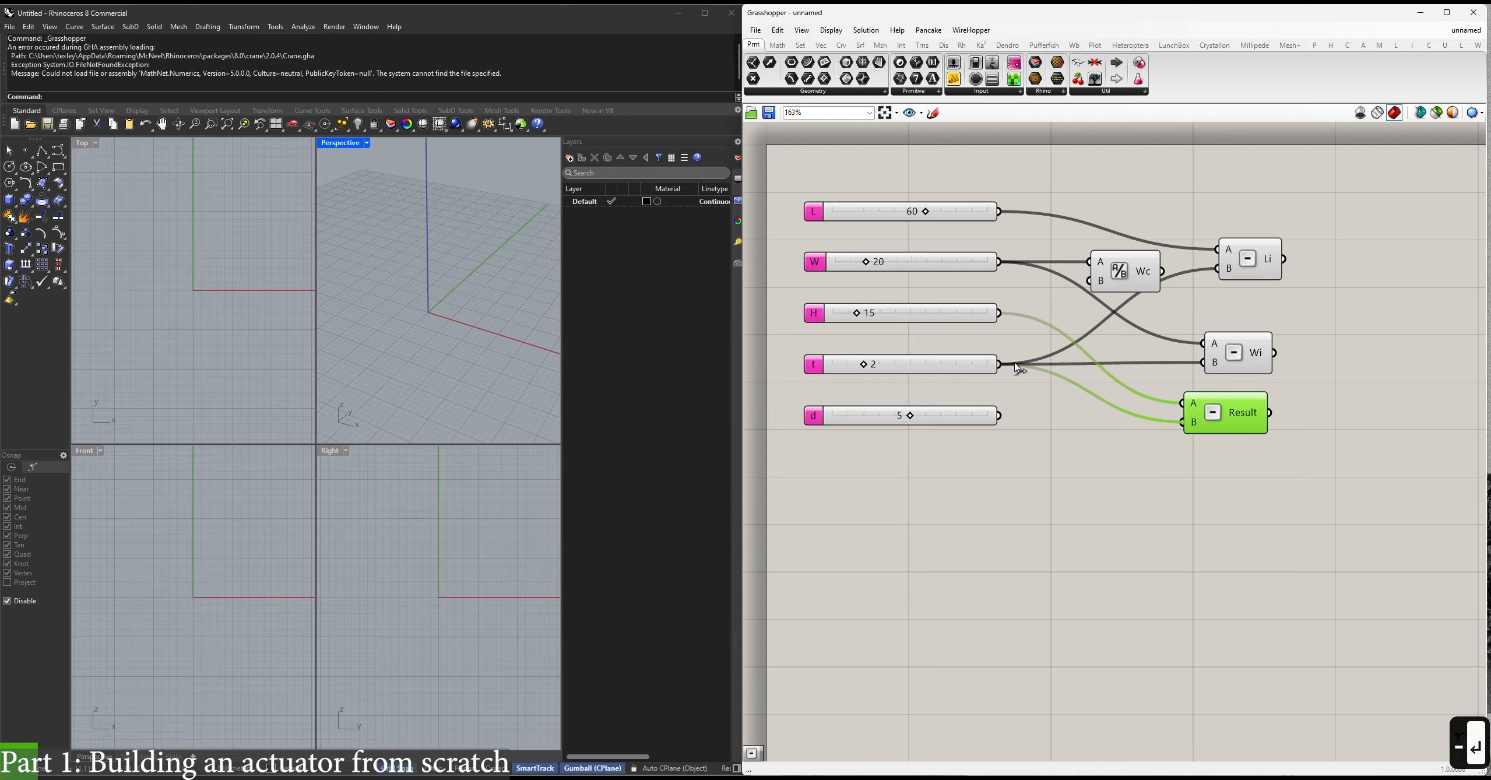
# Rename the Result output of the H minus t Subtraction component as Hi.
pyautogui.rightClick(1240, 423)
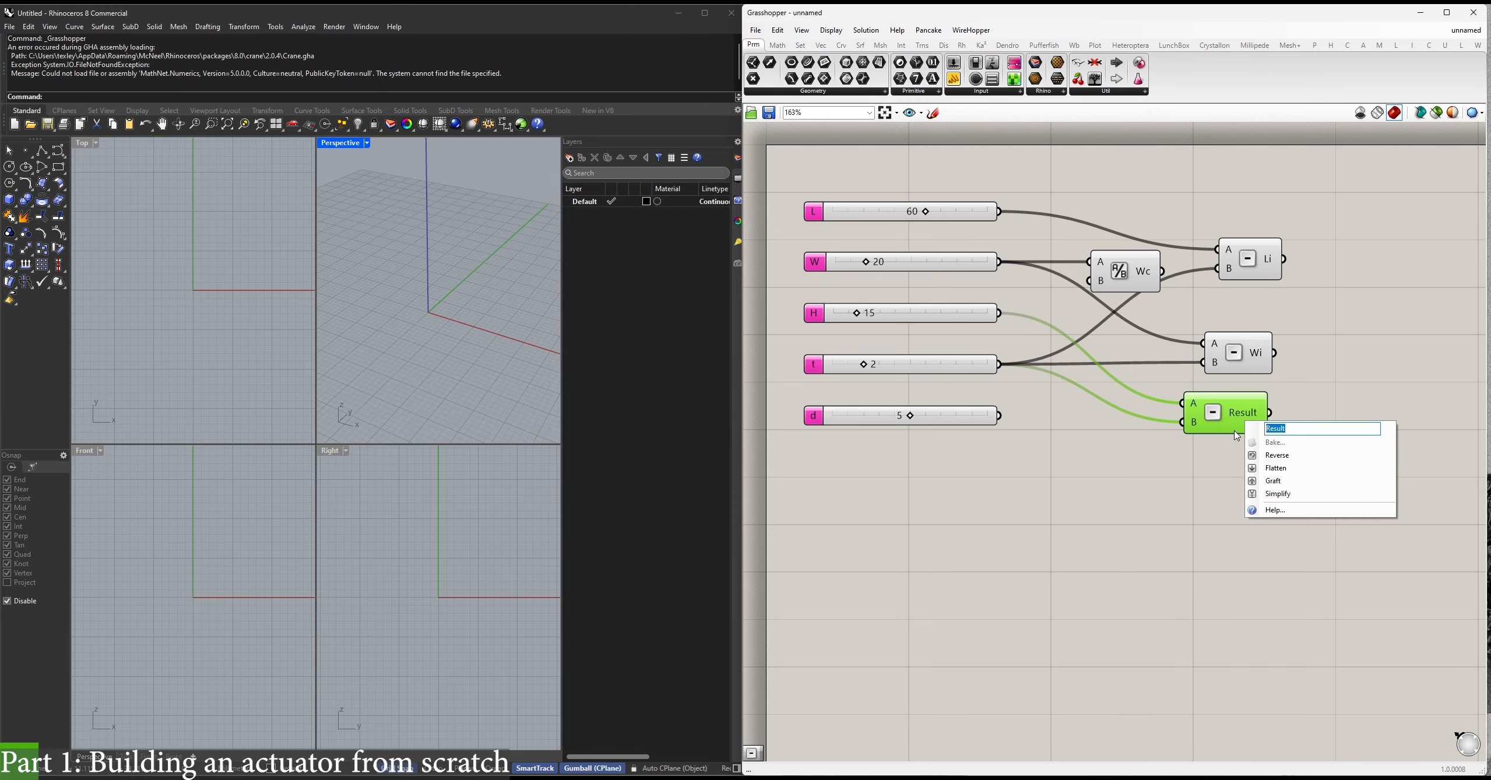
pyautogui.write('hi')
pyautogui.press('BackSpace')
pyautogui.press('BackSpace')
pyautogui.write('Hio')
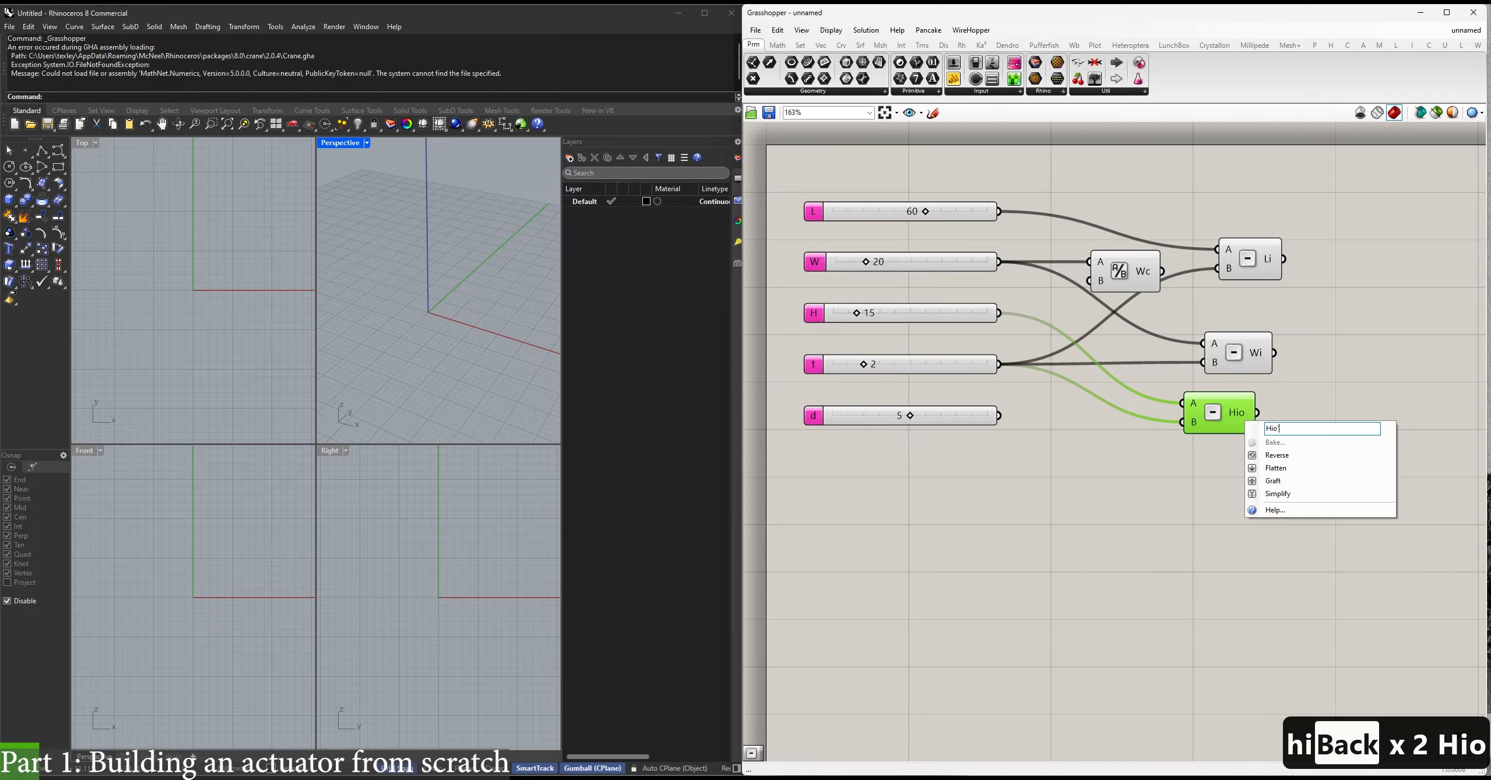
pyautogui.write('`')
pyautogui.press('BackSpace')
pyautogui.press('BackSpace')
pyautogui.click(1316, 406)
# Align the right edges of the Li, Wi and Hi components and space them evenly in a column.
pyautogui.moveTo(1317, 473); pyautogui.dragTo(1247, 262)
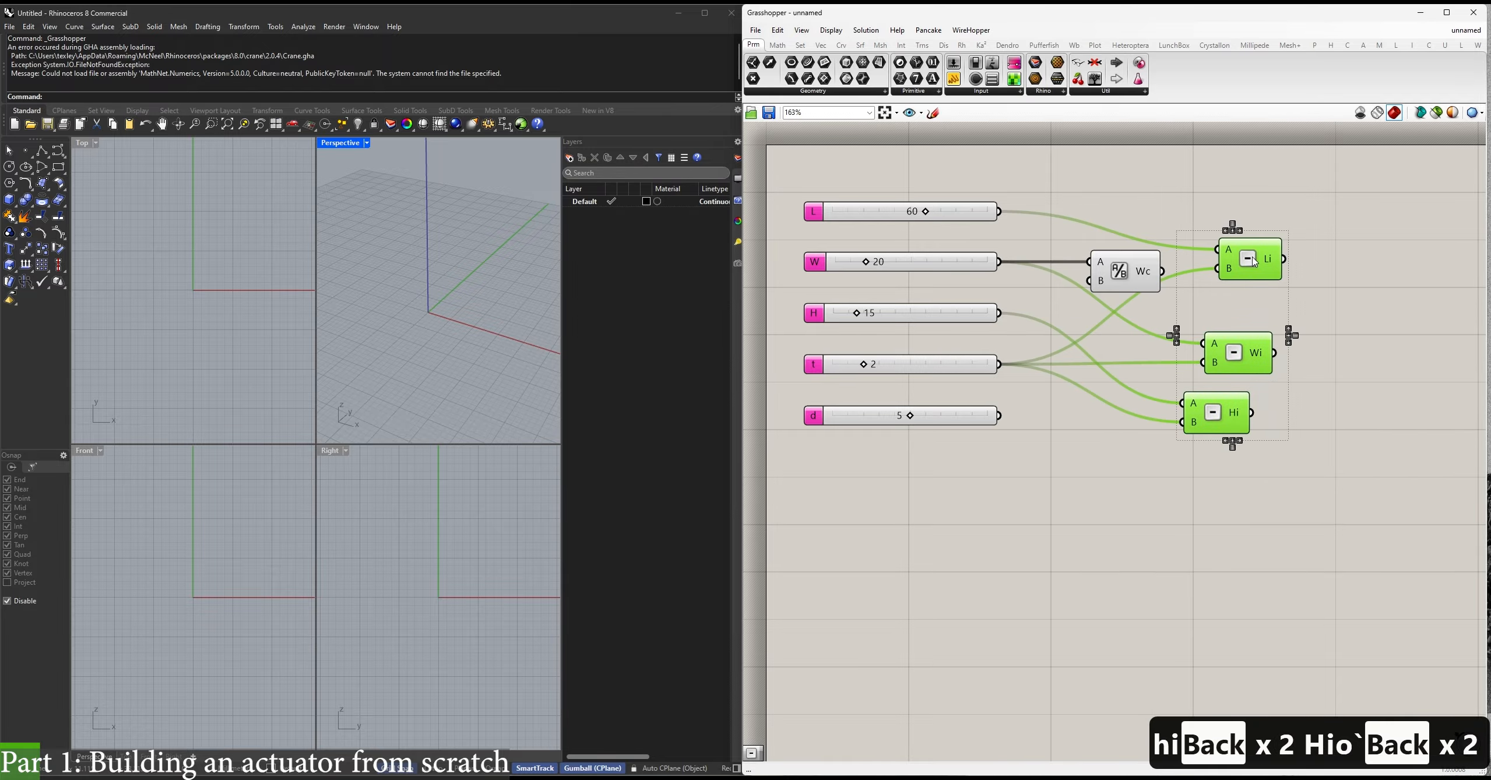
pyautogui.click(1240, 232)
pyautogui.click(1337, 254)
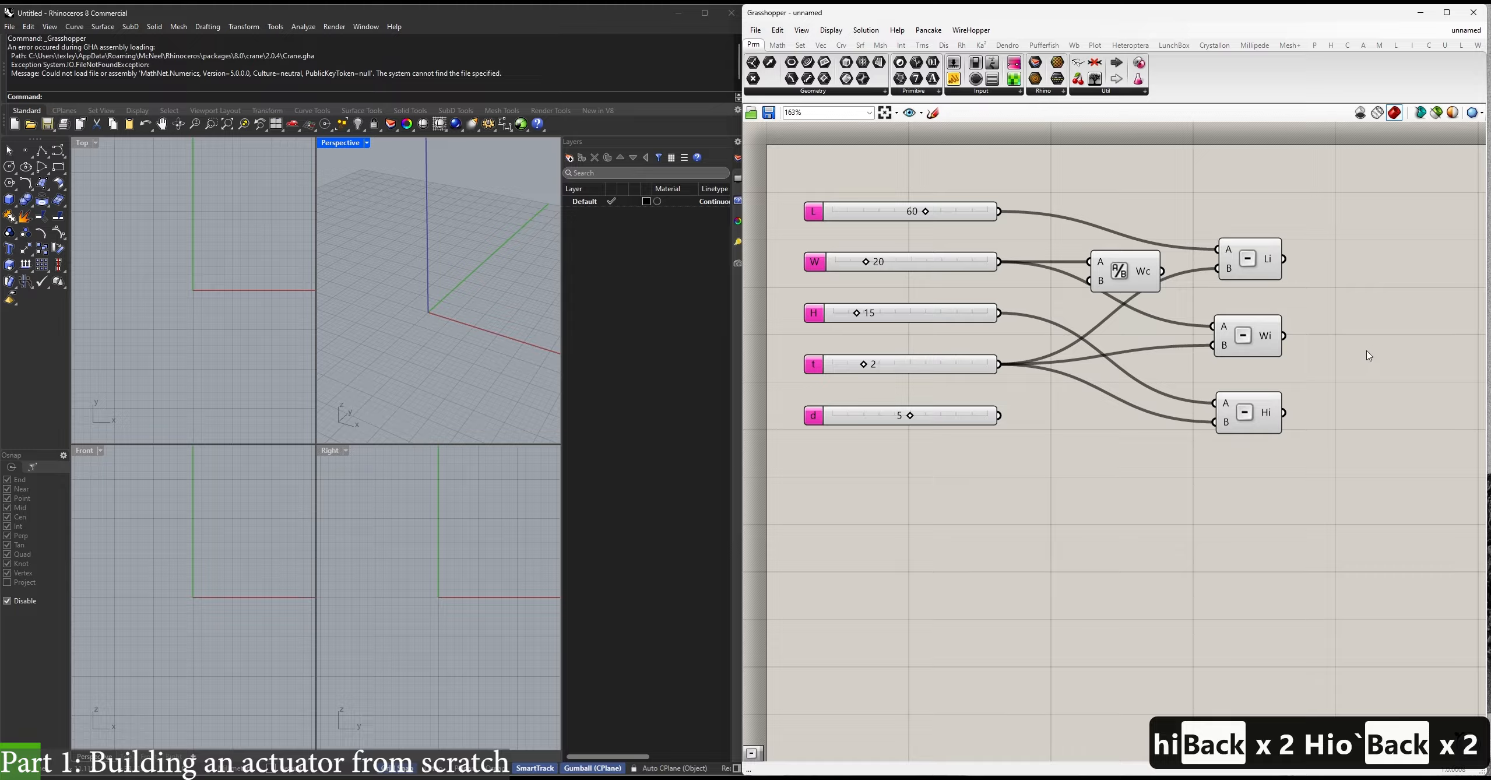
# Add a Multiplication component with the constant 0.5 below Hi and connect slider H to its input A.
pyautogui.moveTo(1368, 356); pyautogui.dragTo(1279, 351, button='right')
pyautogui.moveTo(1224, 449); pyautogui.dragTo(1252, 435, button='right')
pyautogui.doubleClick(1251, 435)
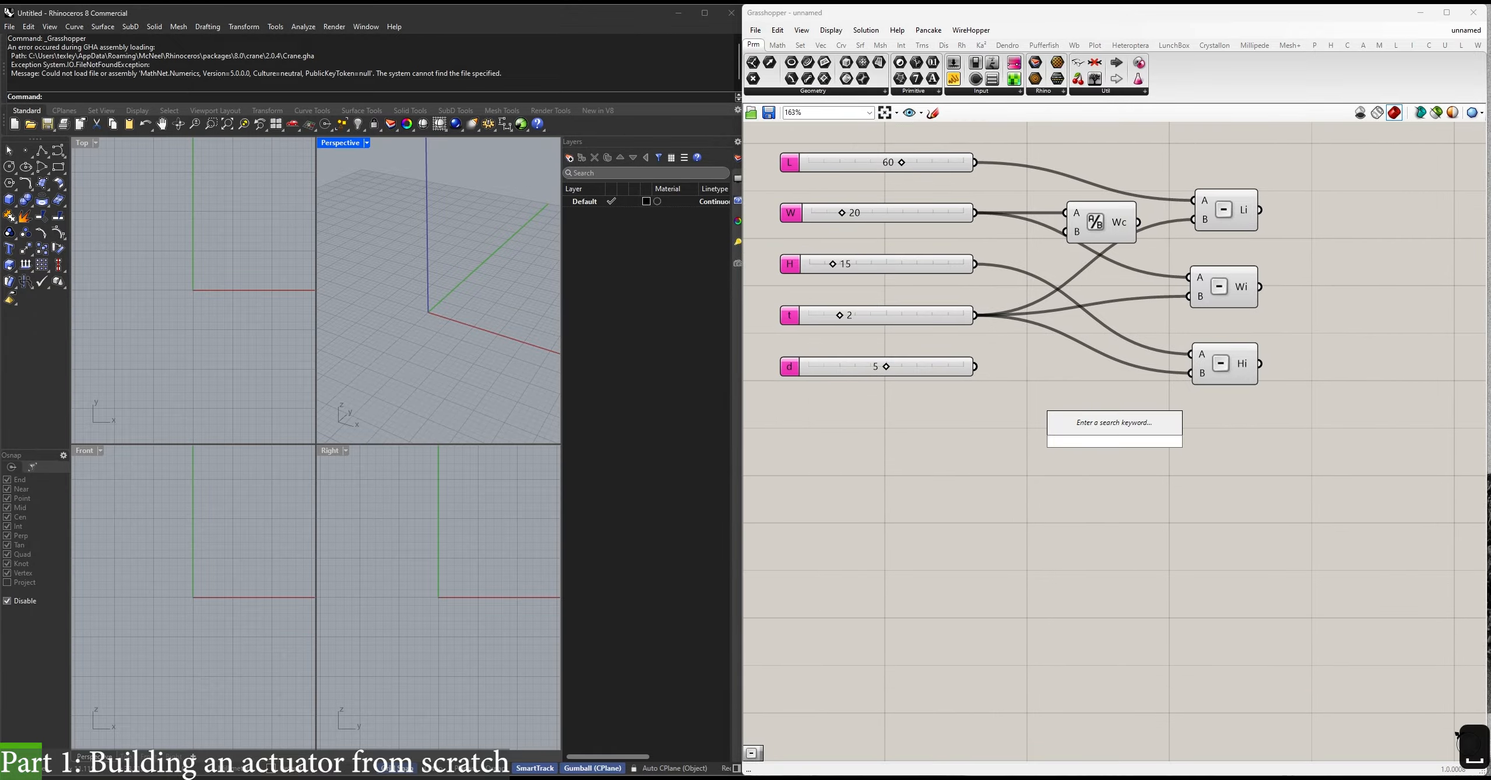
pyautogui.write('*.5')
pyautogui.press('Return')
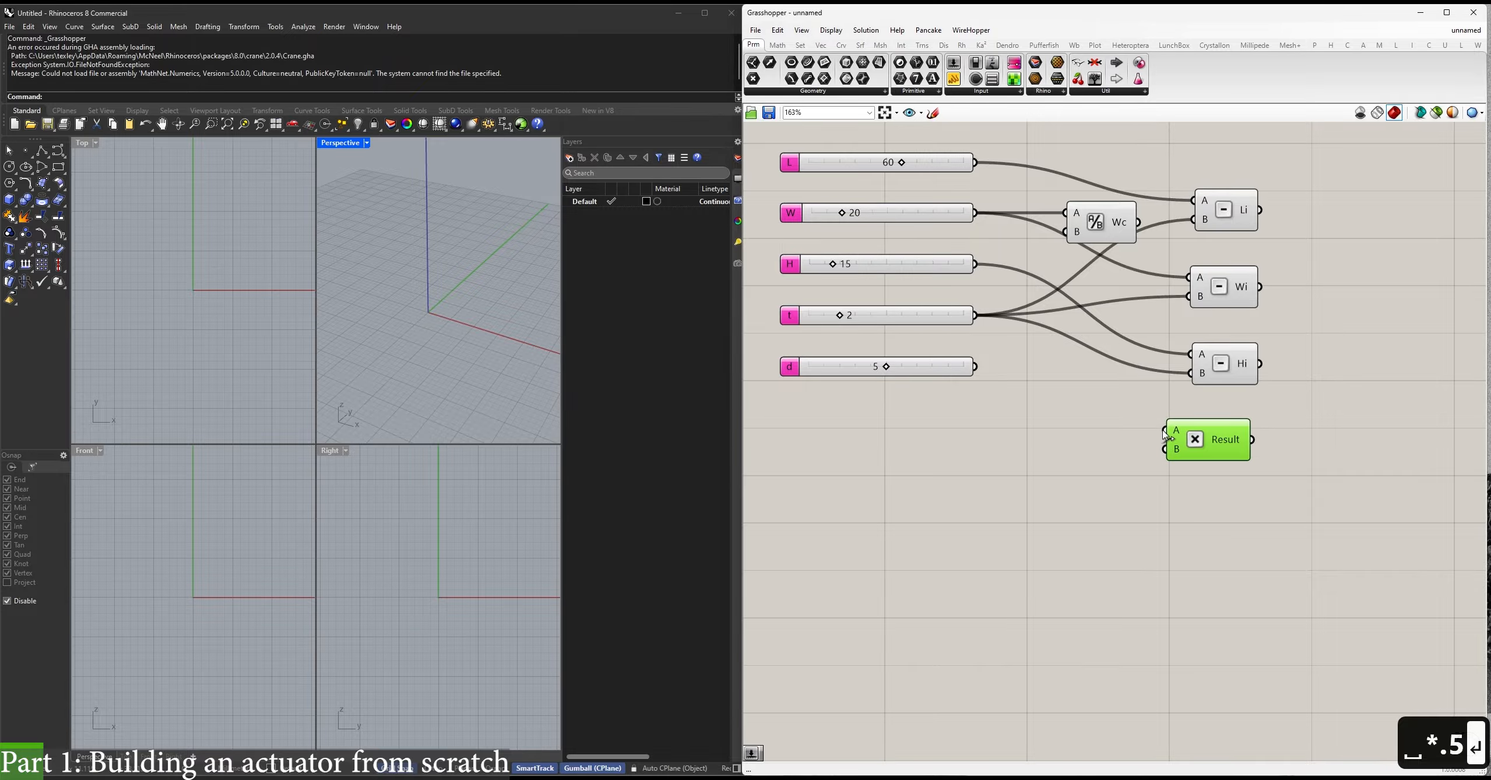
pyautogui.moveTo(1164, 434); pyautogui.dragTo(975, 264)
# Rename the Result output of the Multiplication component as Hmid.
pyautogui.rightClick(1231, 443)
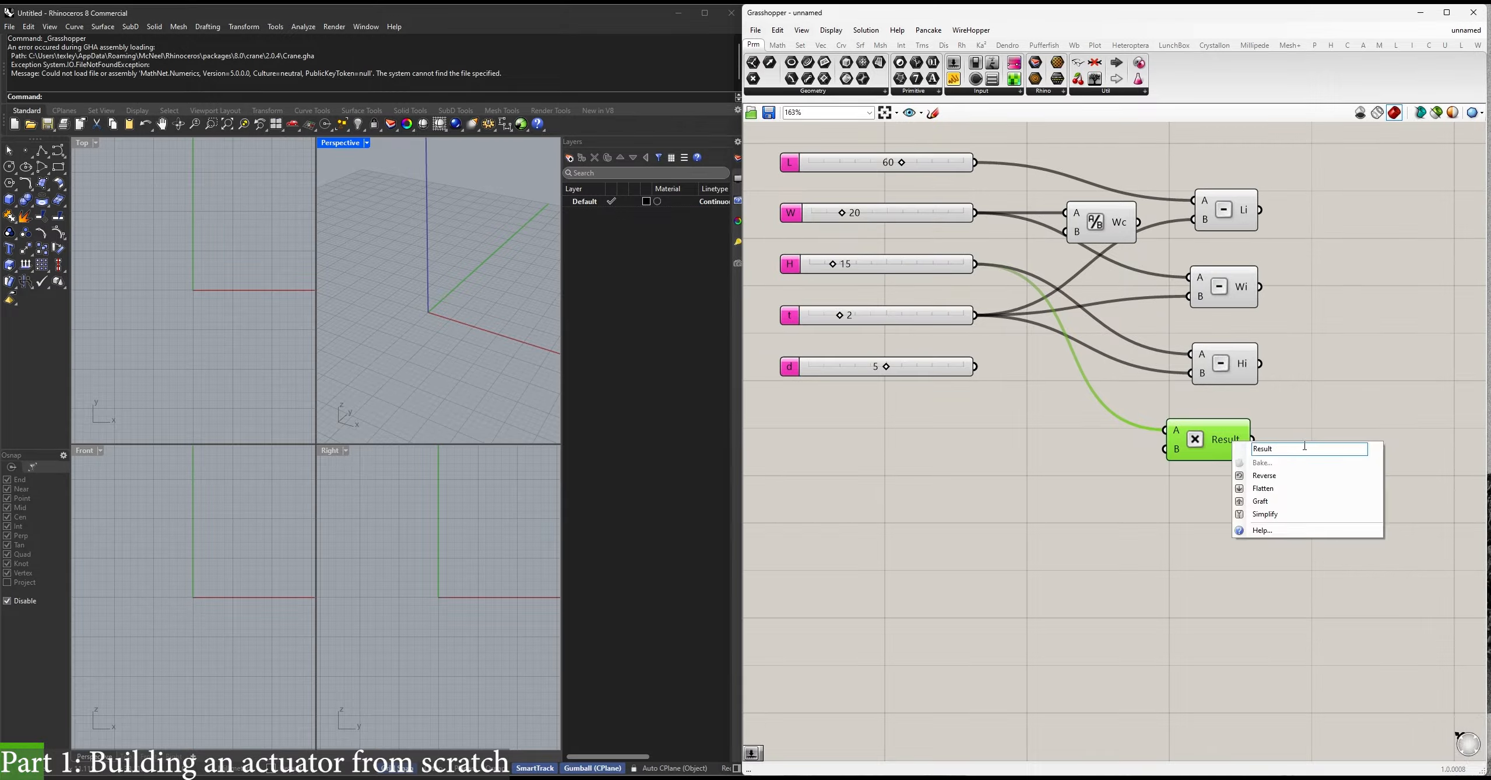
pyautogui.write('Hmid')
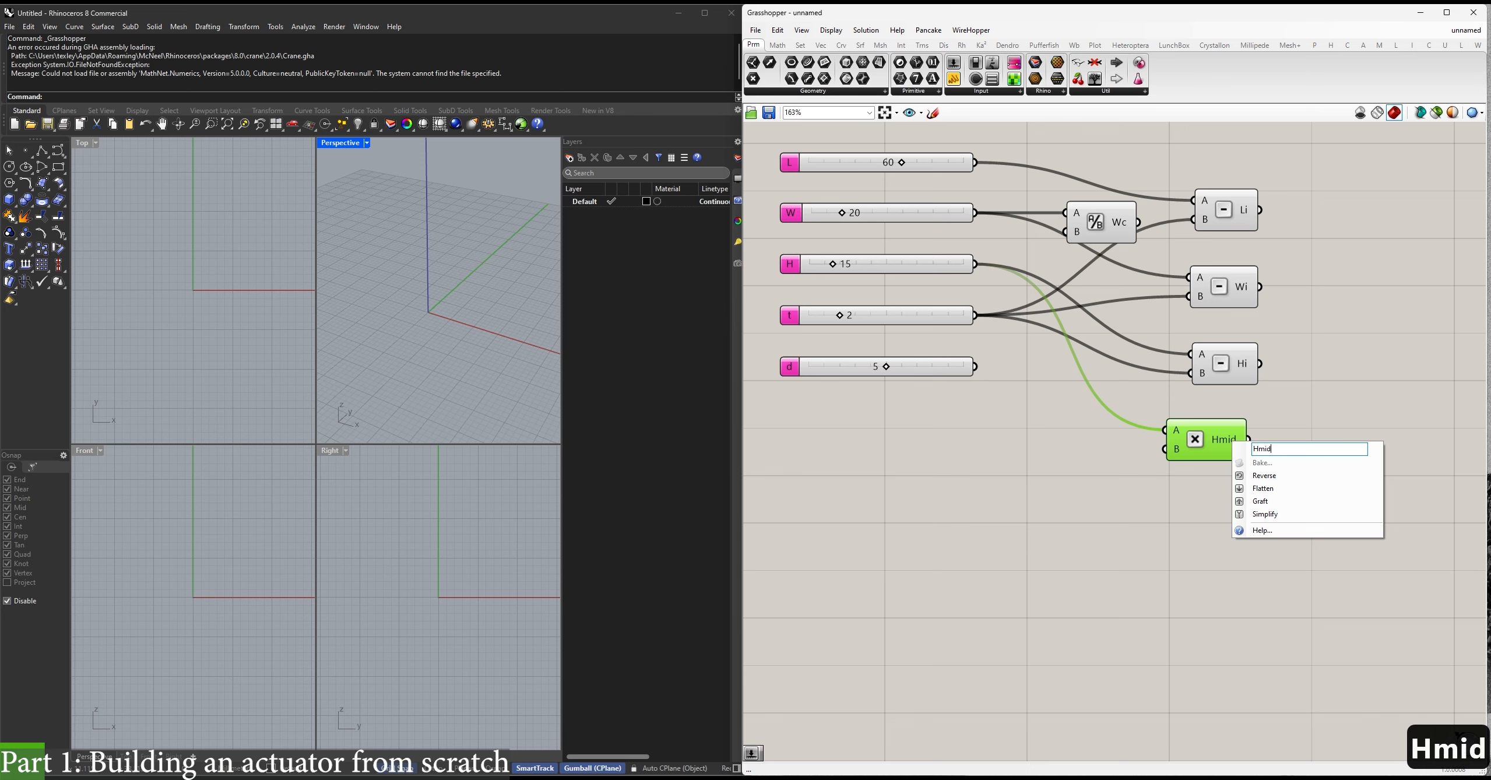
pyautogui.press('Return')
pyautogui.moveTo(1299, 422); pyautogui.dragTo(1261, 424, button='right')
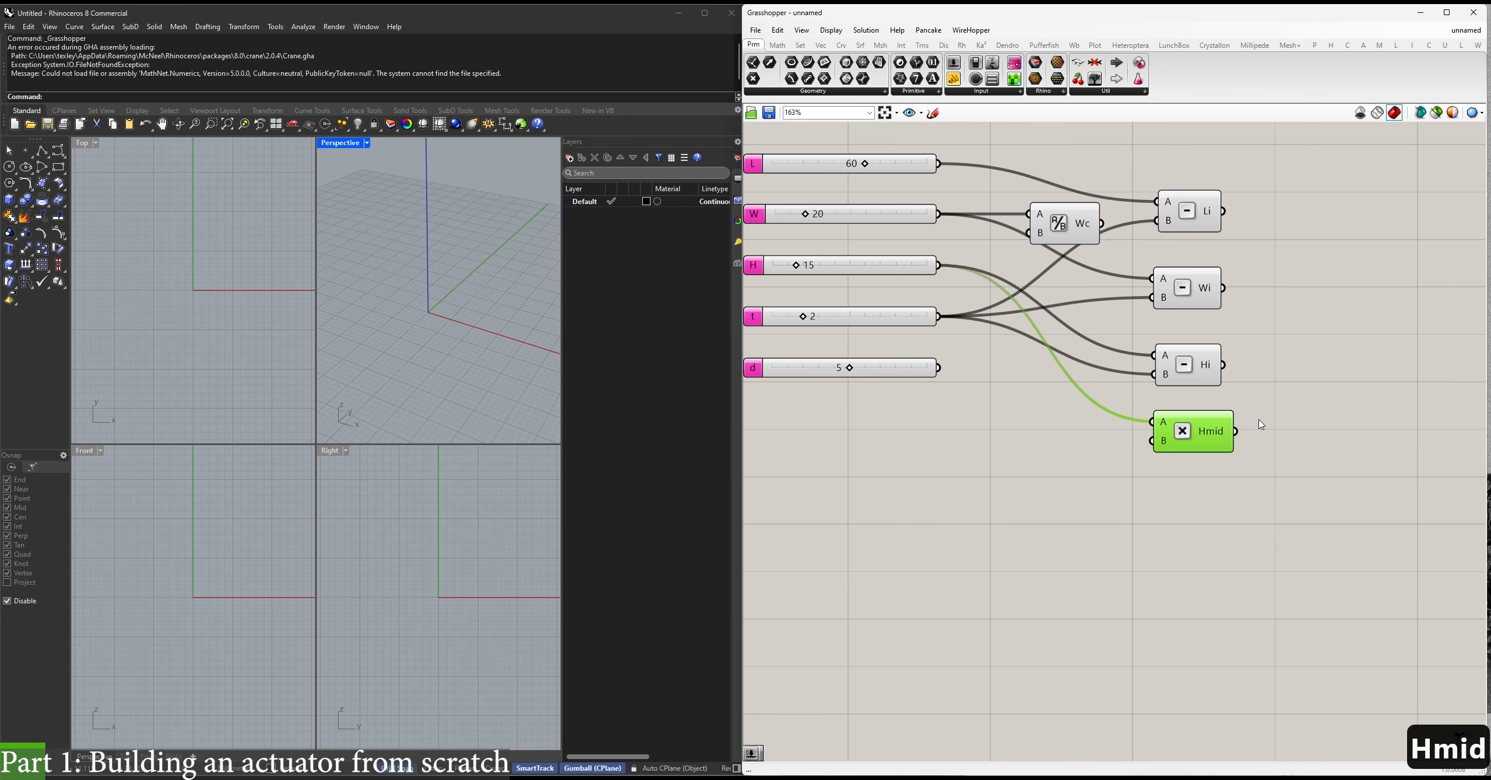
# Add an Addition component and connect Wc to its input A and slider d to its input B.
pyautogui.doubleClick(1261, 424)
pyautogui.write('+')
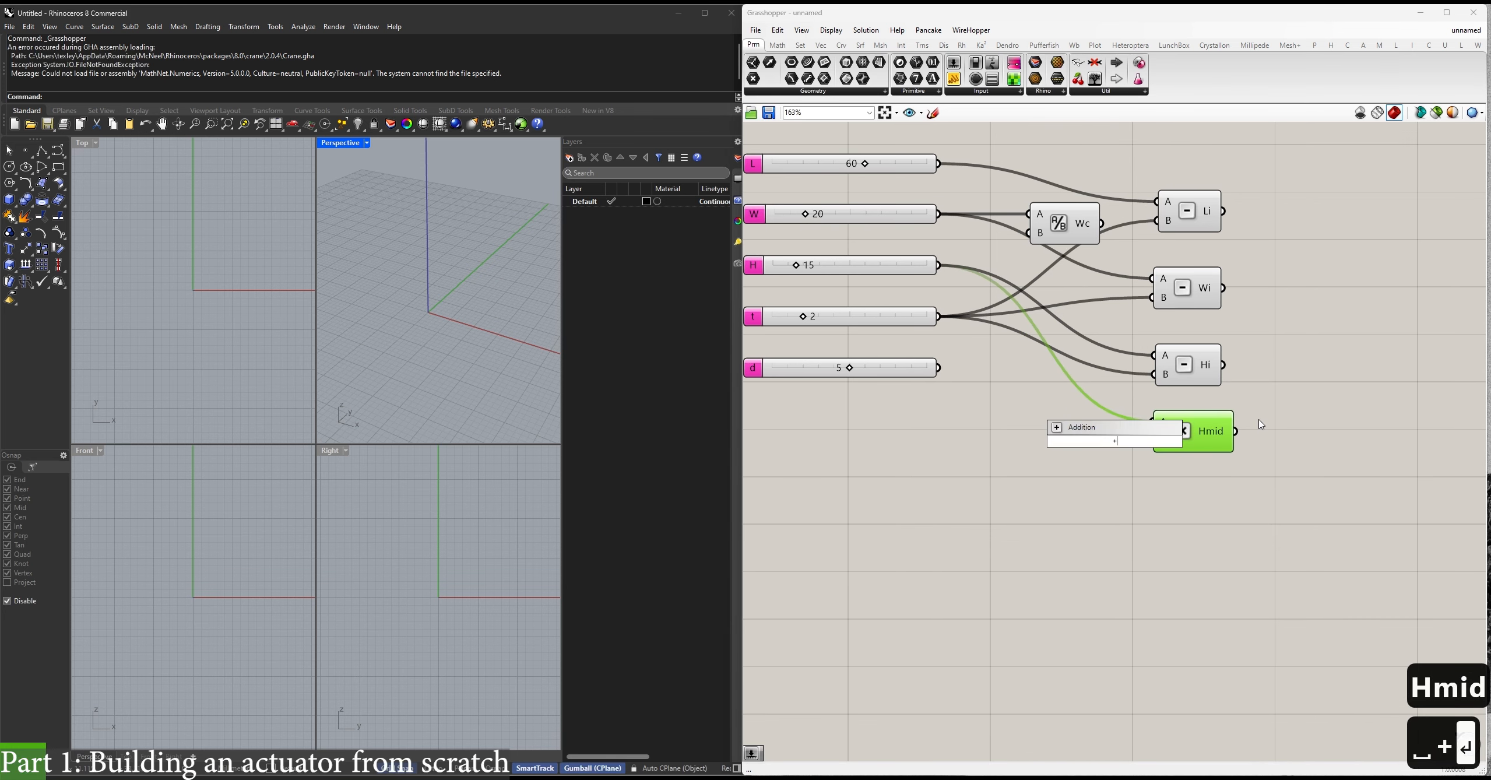
pyautogui.press('Return')
pyautogui.moveTo(1114, 441); pyautogui.dragTo(1184, 488)
pyautogui.moveTo(1069, 443); pyautogui.dragTo(1110, 488, button='right')
pyautogui.moveTo(1187, 528); pyautogui.dragTo(1144, 269)
pyautogui.moveTo(1233, 543); pyautogui.dragTo(982, 412)
# Move the Addition component to the right of the Li and Wi components and inspect its result.
pyautogui.moveTo(1409, 363); pyautogui.dragTo(1397, 358)
pyautogui.rightClick(1397, 358)
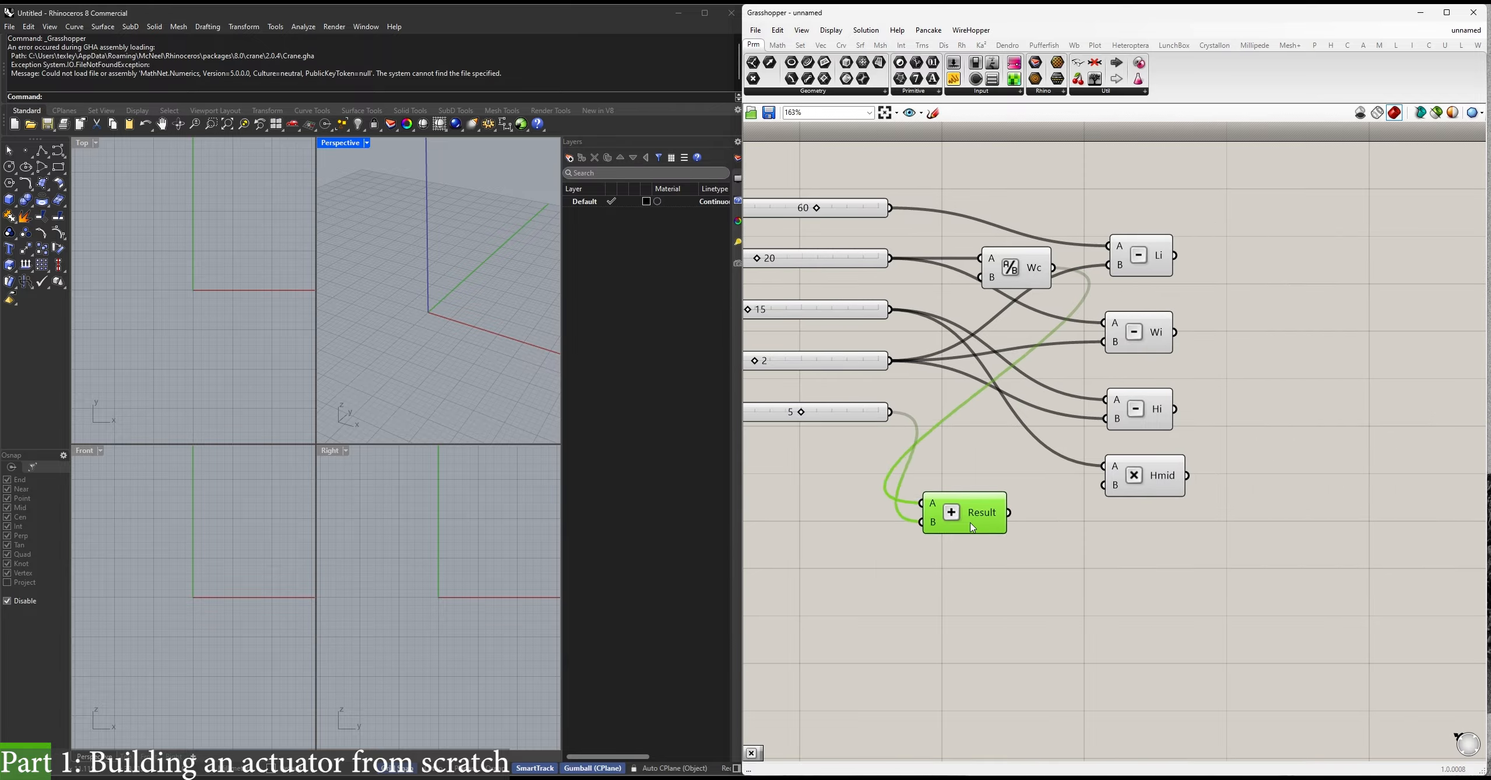
pyautogui.moveTo(973, 524); pyautogui.dragTo(1306, 318)
pyautogui.moveTo(1274, 358); pyautogui.dragTo(1298, 379, button='right')
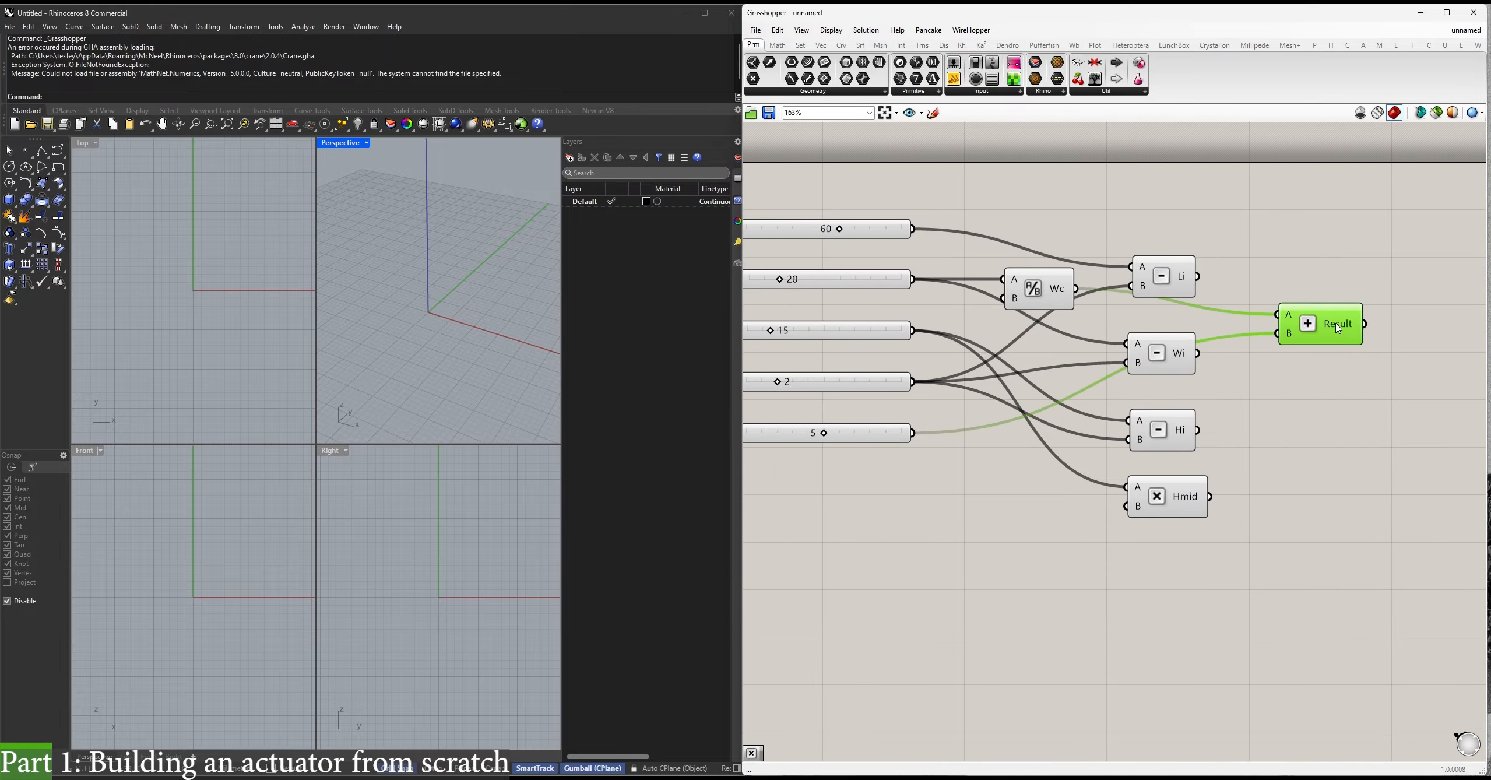
pyautogui.moveTo(1339, 329)
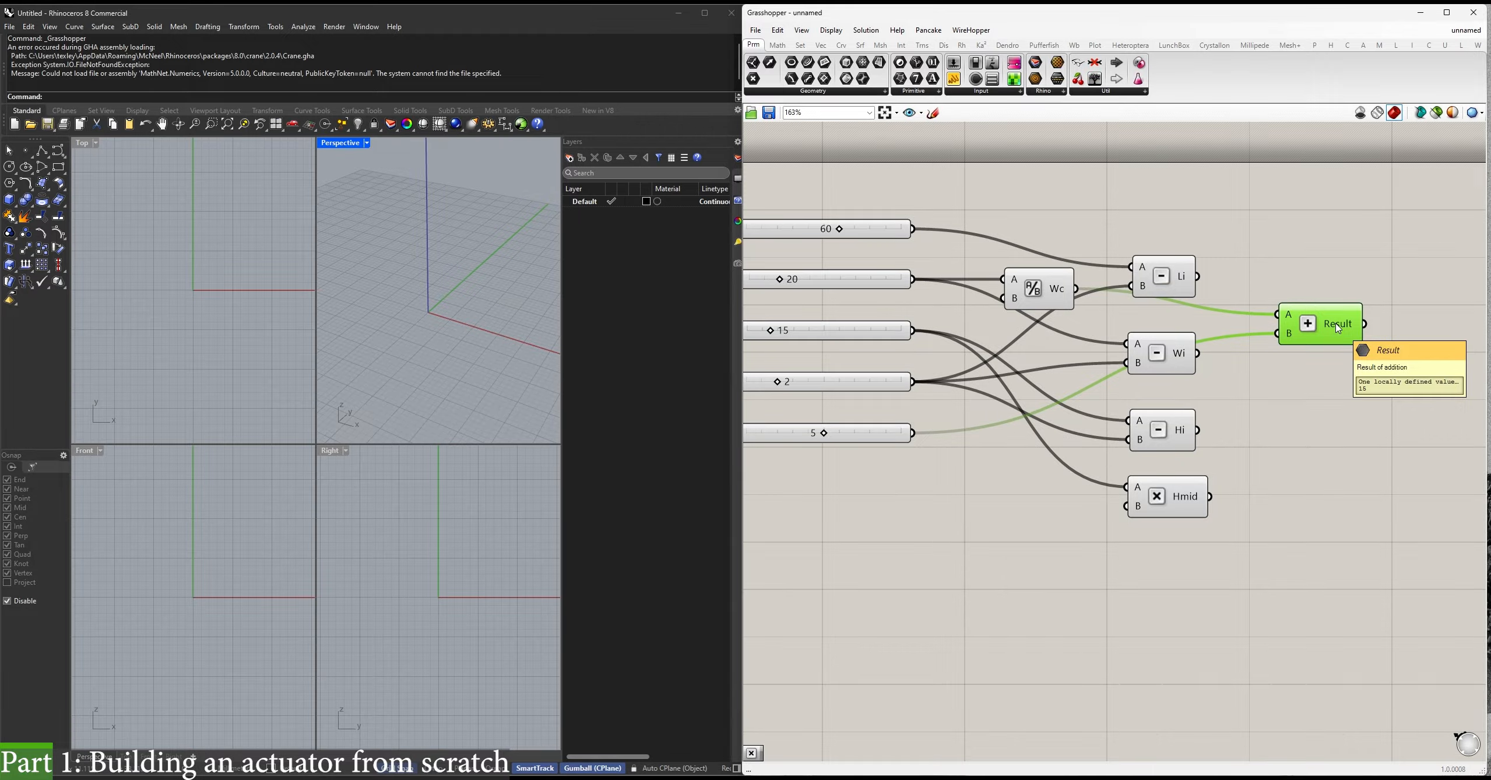
# Add a Subtraction component below the Addition component and connect Wc to input A and slider d to input B.
pyautogui.click(1340, 408)
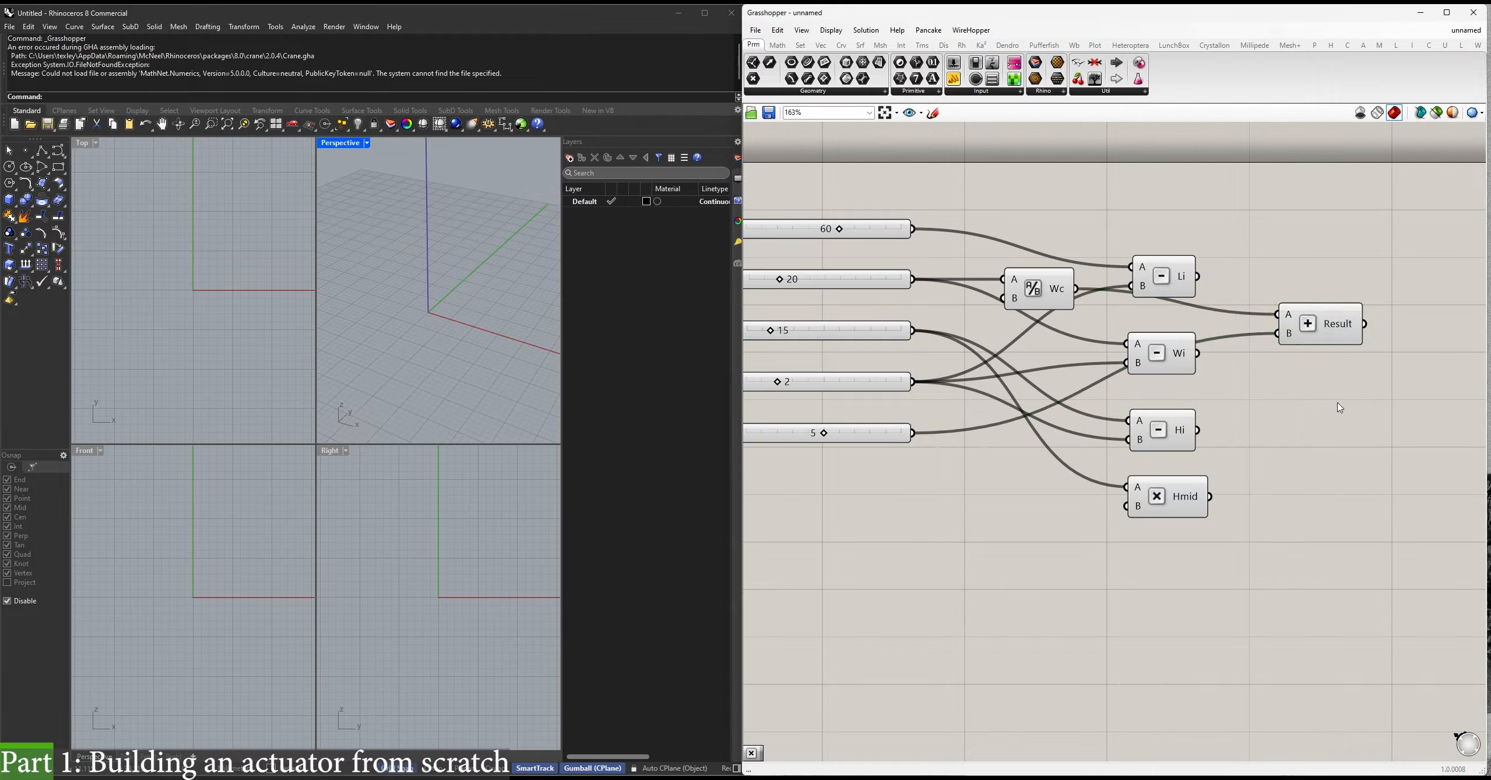
pyautogui.press('space')
pyautogui.write('-')
pyautogui.press('Return')
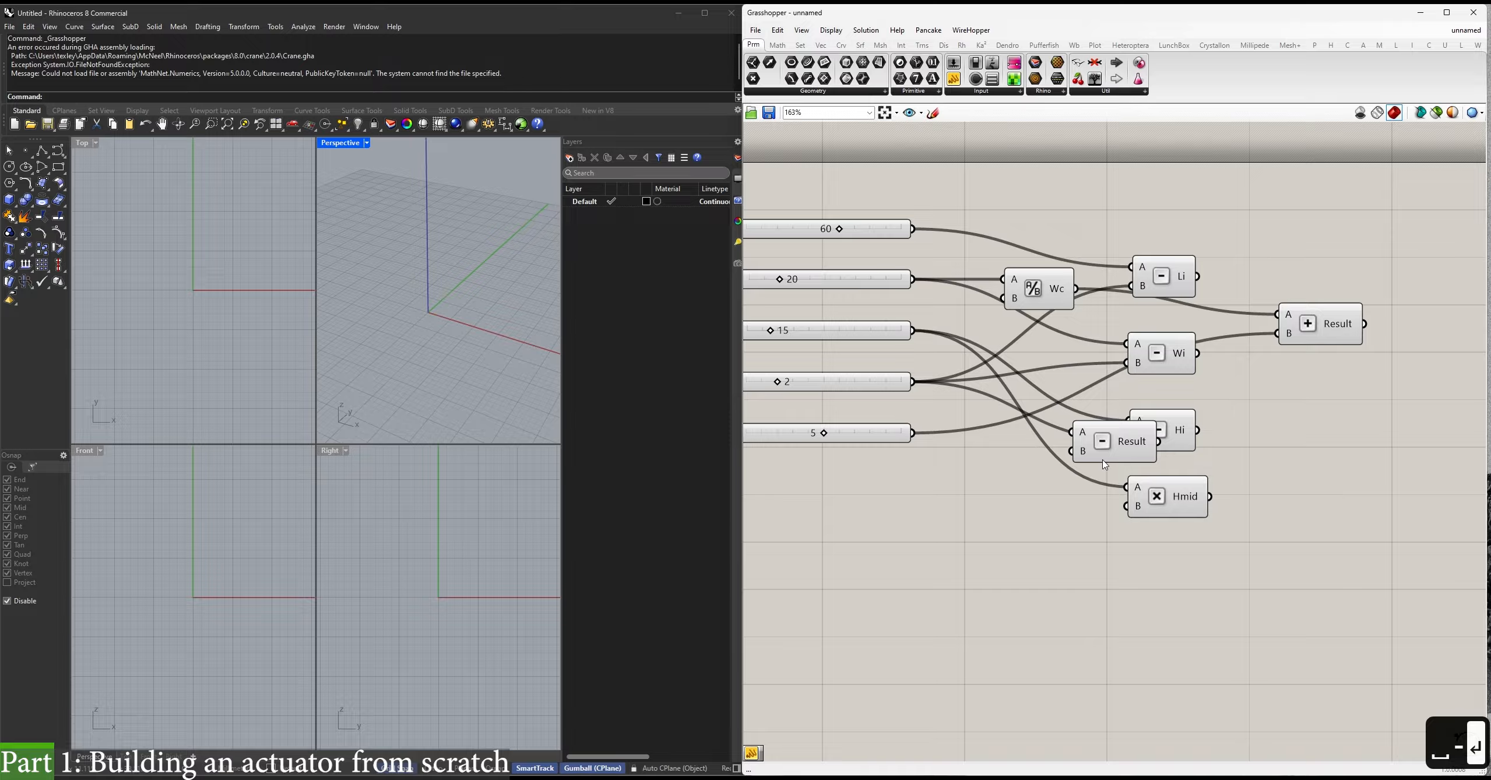
pyautogui.moveTo(1109, 449); pyautogui.dragTo(1077, 288)
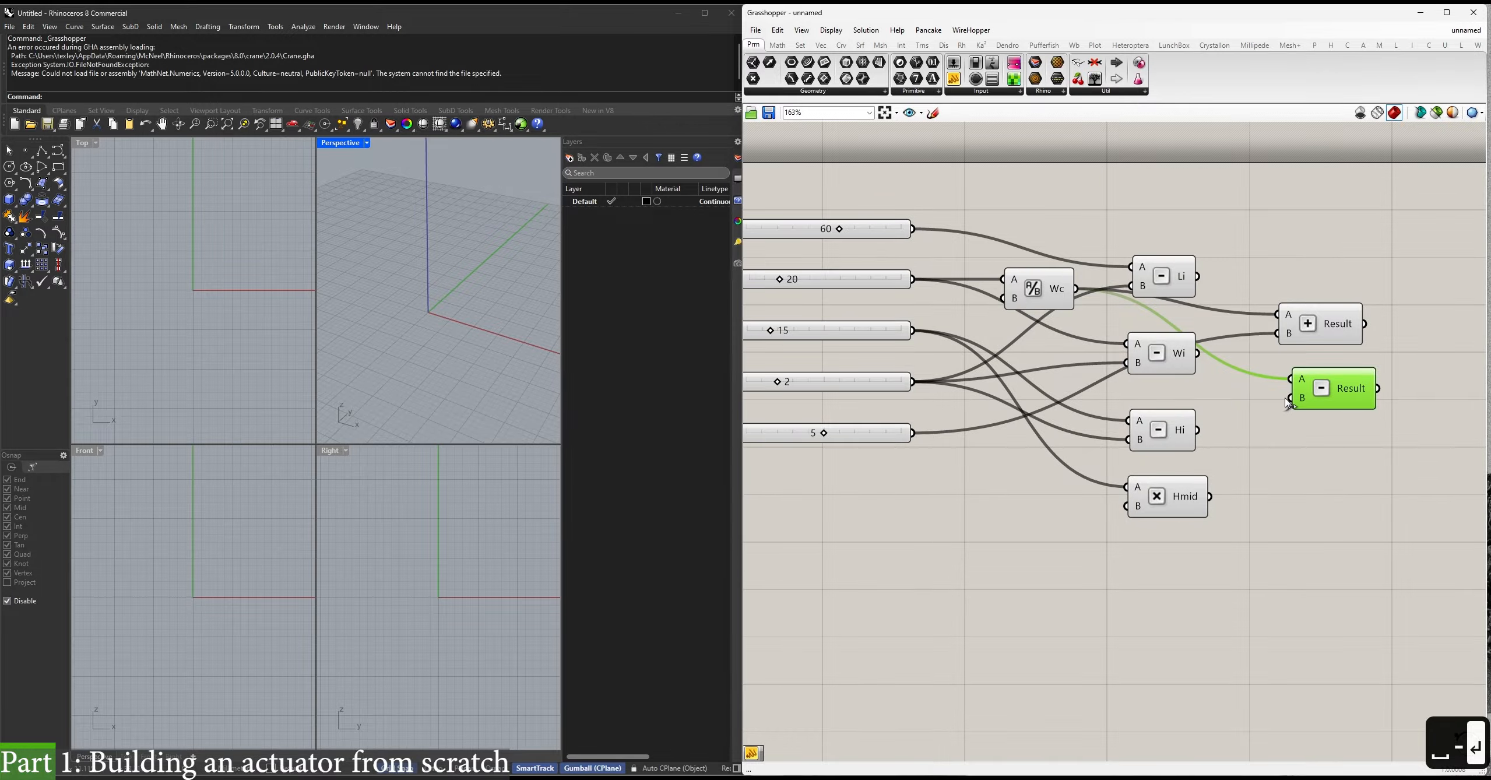
pyautogui.moveTo(1290, 397); pyautogui.dragTo(913, 433)
# Regroup the five sliders and stack the Wc, Li, Wi, Hi and Hmid components in a column beneath them.
pyautogui.moveTo(991, 477); pyautogui.dragTo(1060, 469, button='right')
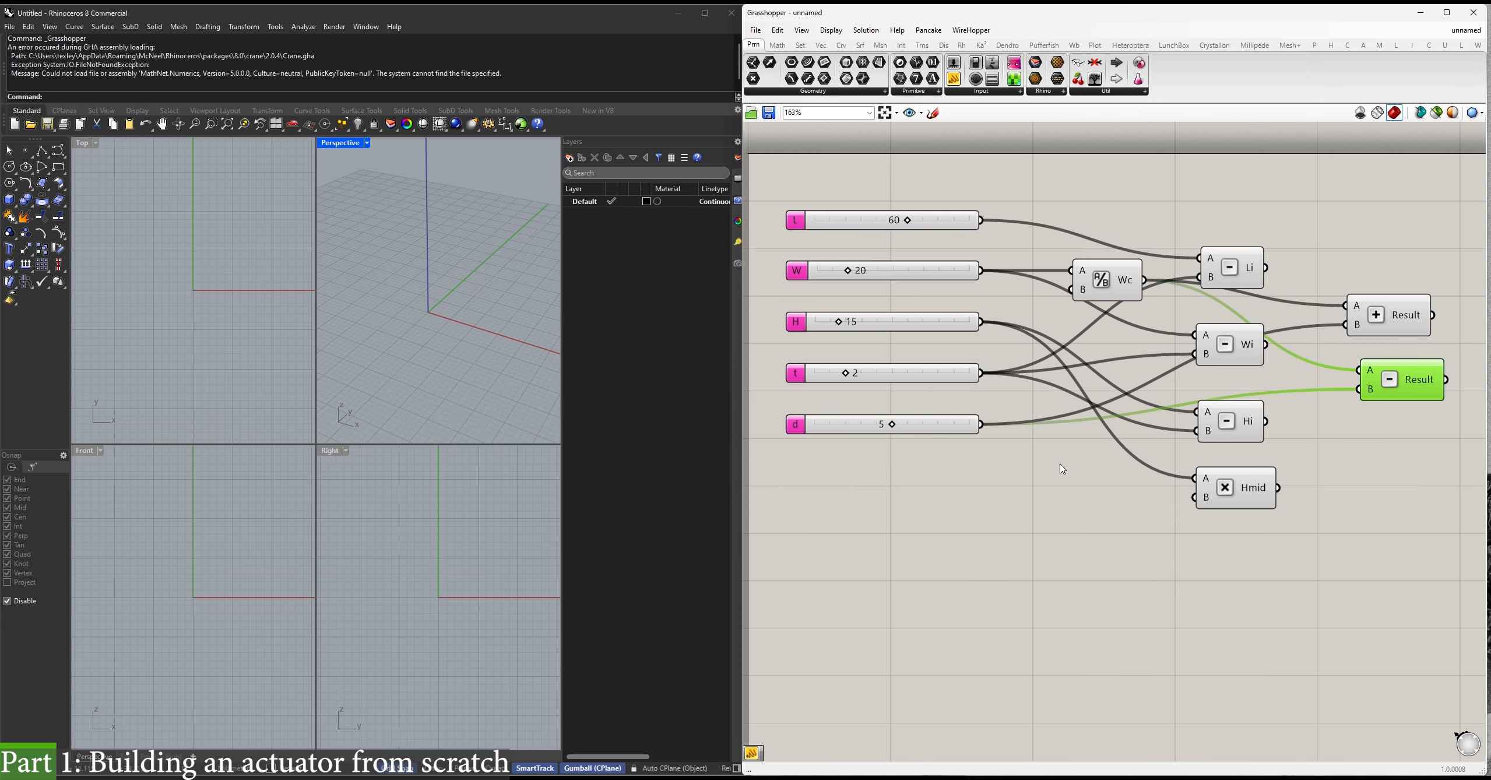
pyautogui.moveTo(993, 484); pyautogui.dragTo(819, 181)
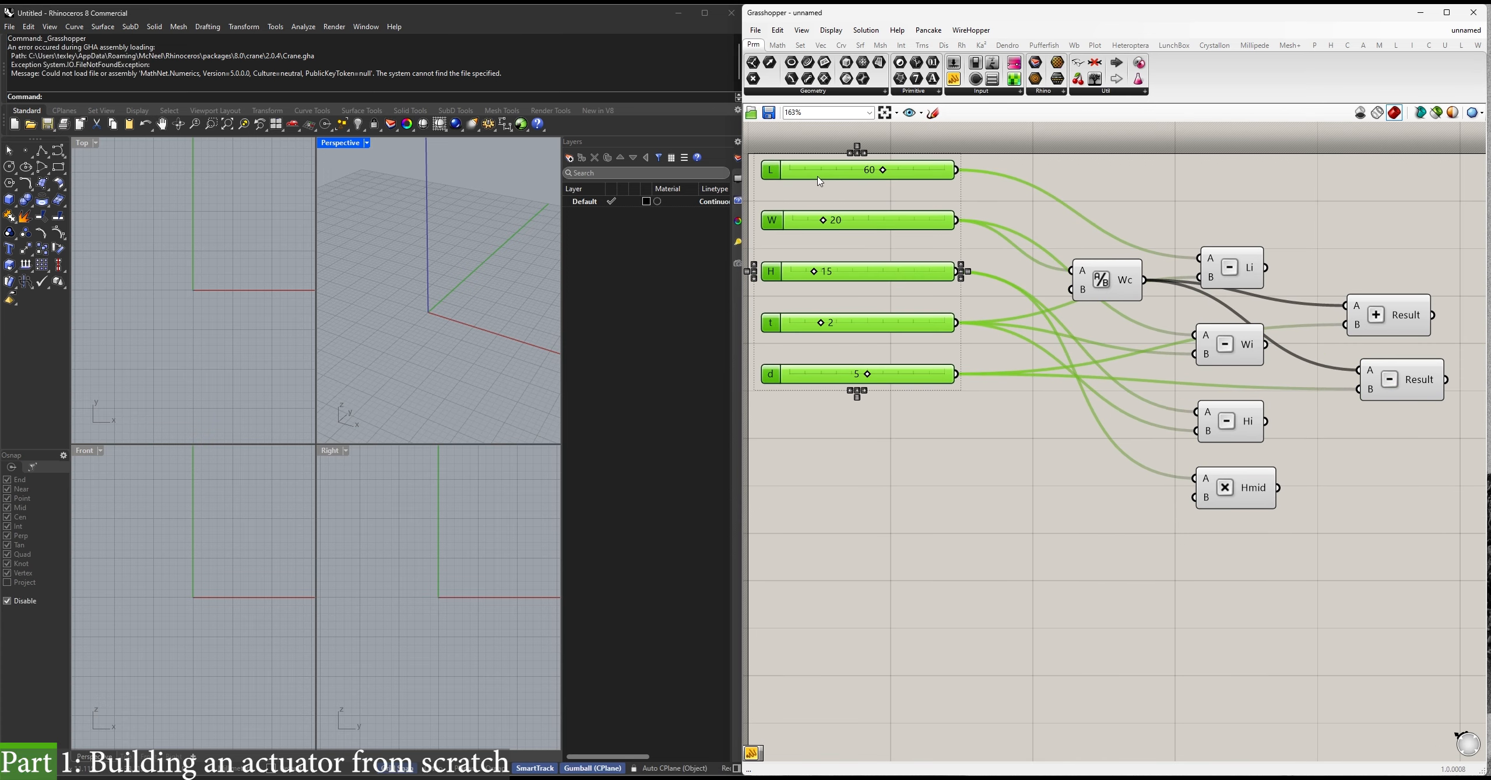
pyautogui.click(1032, 494)
pyautogui.moveTo(1112, 284); pyautogui.dragTo(916, 431)
pyautogui.moveTo(1310, 555); pyautogui.dragTo(1188, 242)
pyautogui.moveTo(1242, 267); pyautogui.dragTo(924, 488)
pyautogui.click(1066, 555)
pyautogui.moveTo(1033, 698); pyautogui.dragTo(1027, 635, button='right')
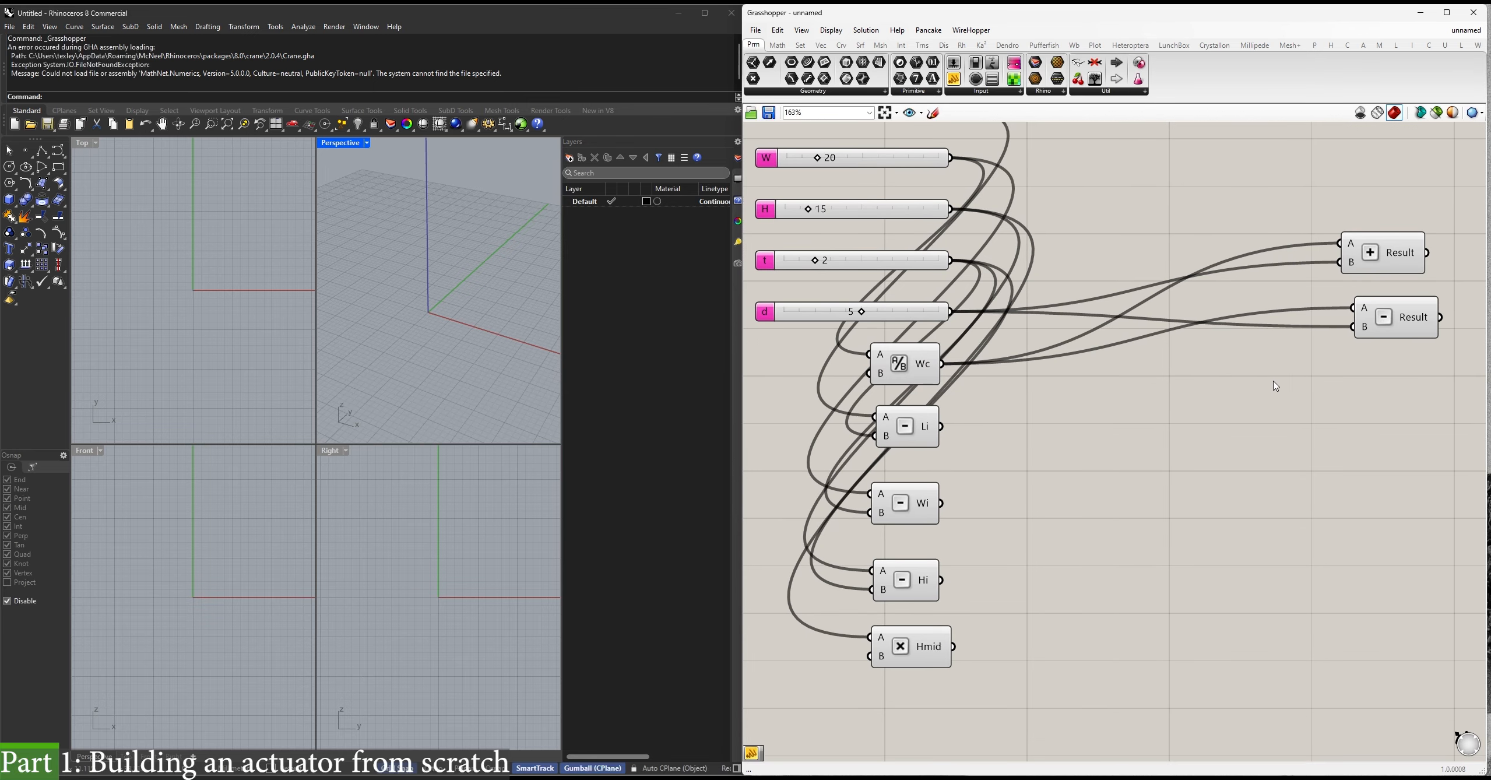
# Bring the unnamed Addition and Subtraction components close to the sliders and rename the Addition's output as Wc+d.
pyautogui.click(1396, 253)
pyautogui.moveTo(1396, 253); pyautogui.dragTo(1146, 295)
pyautogui.moveTo(1413, 332); pyautogui.dragTo(1149, 359)
pyautogui.rightClick(1148, 291)
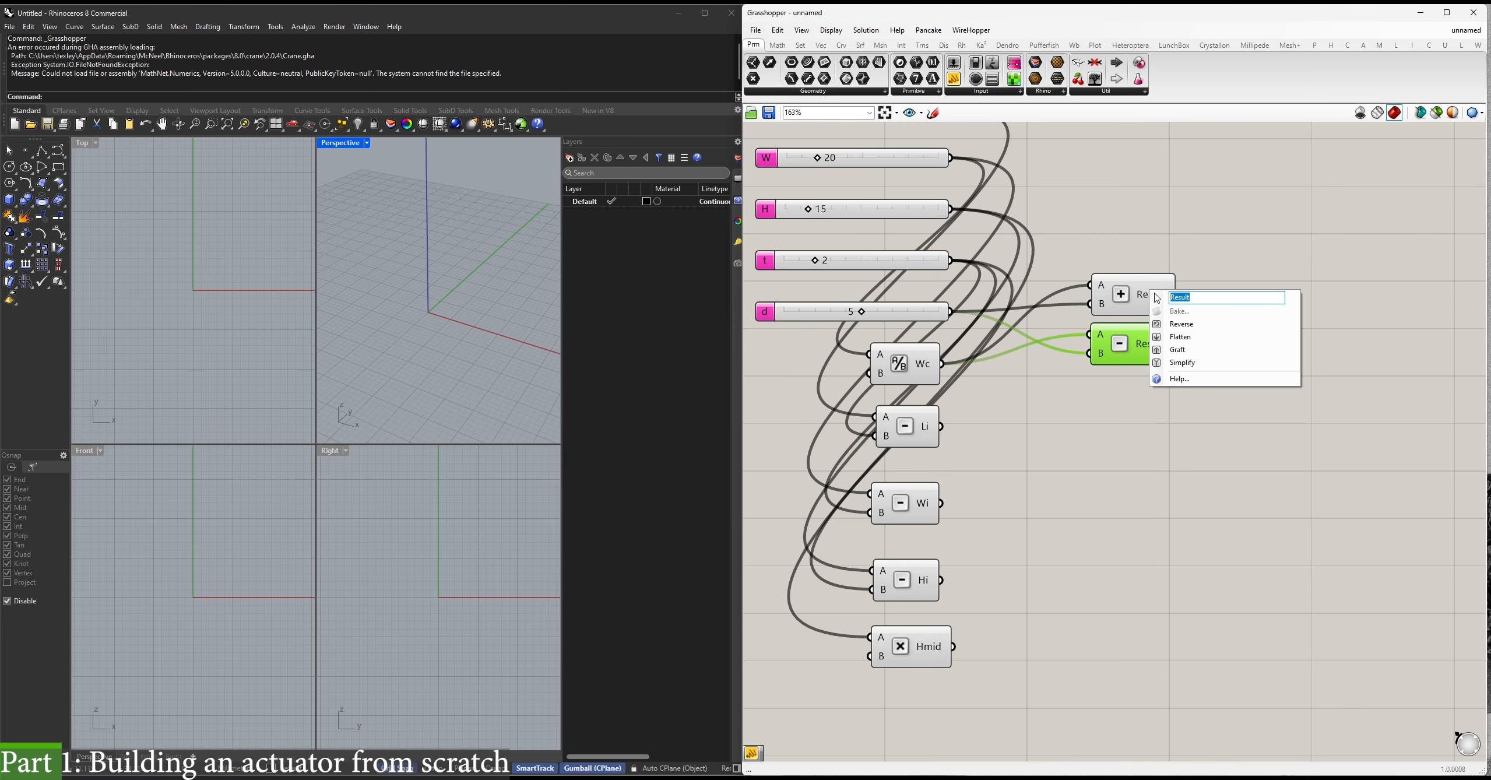
pyautogui.write('Wc+d')
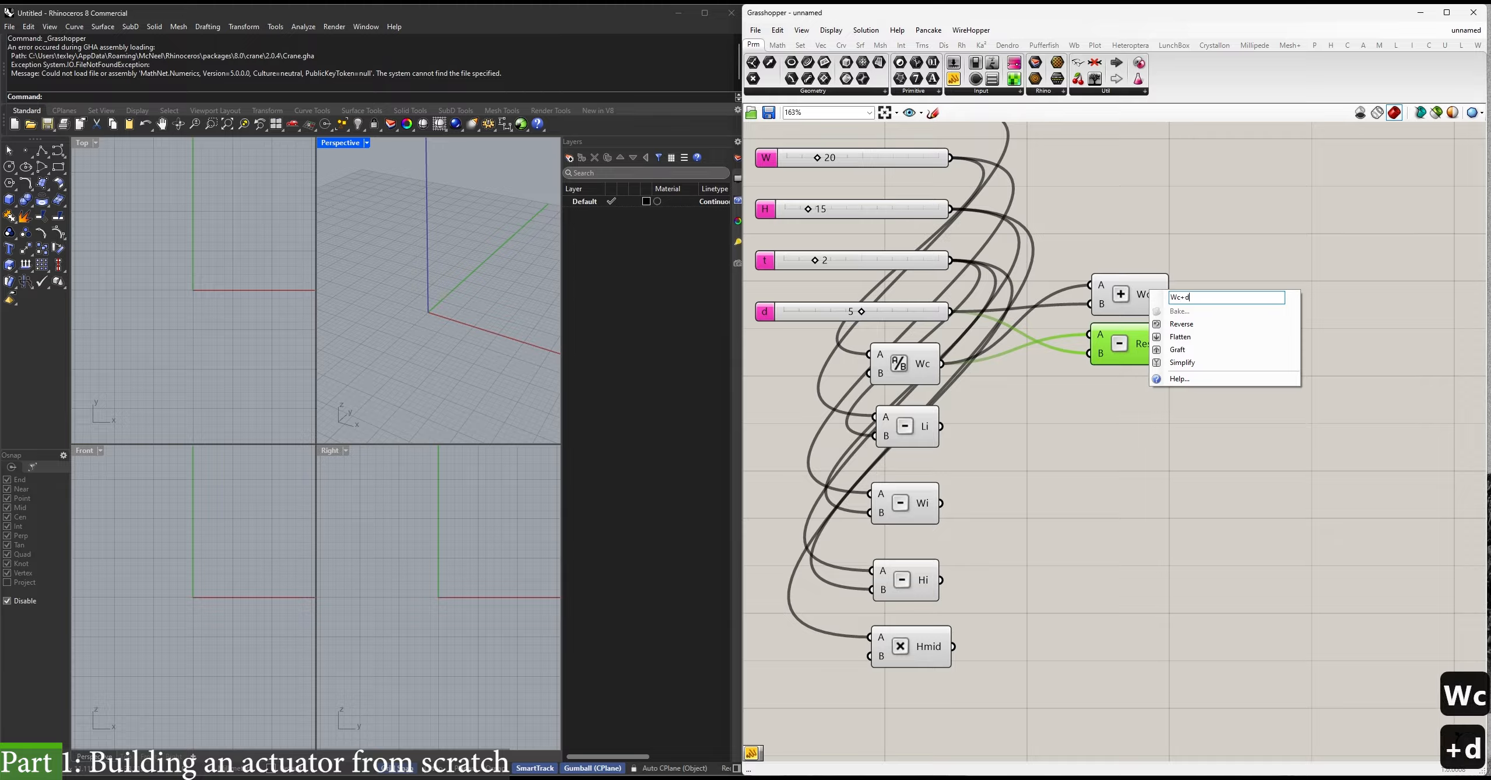
pyautogui.press('Return')
# Rename the remaining Subtraction's Result output as Wc-d and stack the Wc+d and Wc-d components below Hmid.
pyautogui.rightClick(1147, 346)
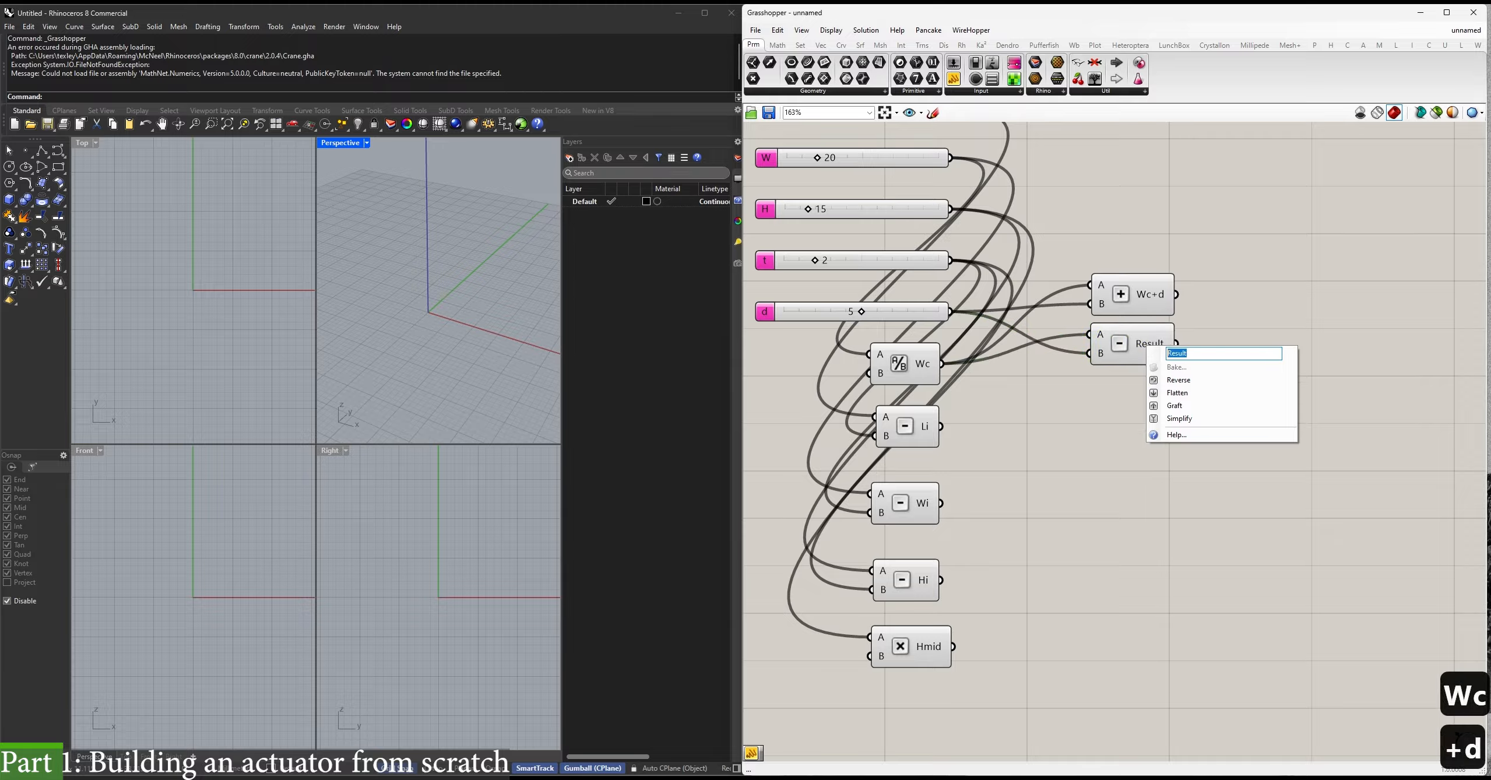
pyautogui.write('Wc-d')
pyautogui.press('Return')
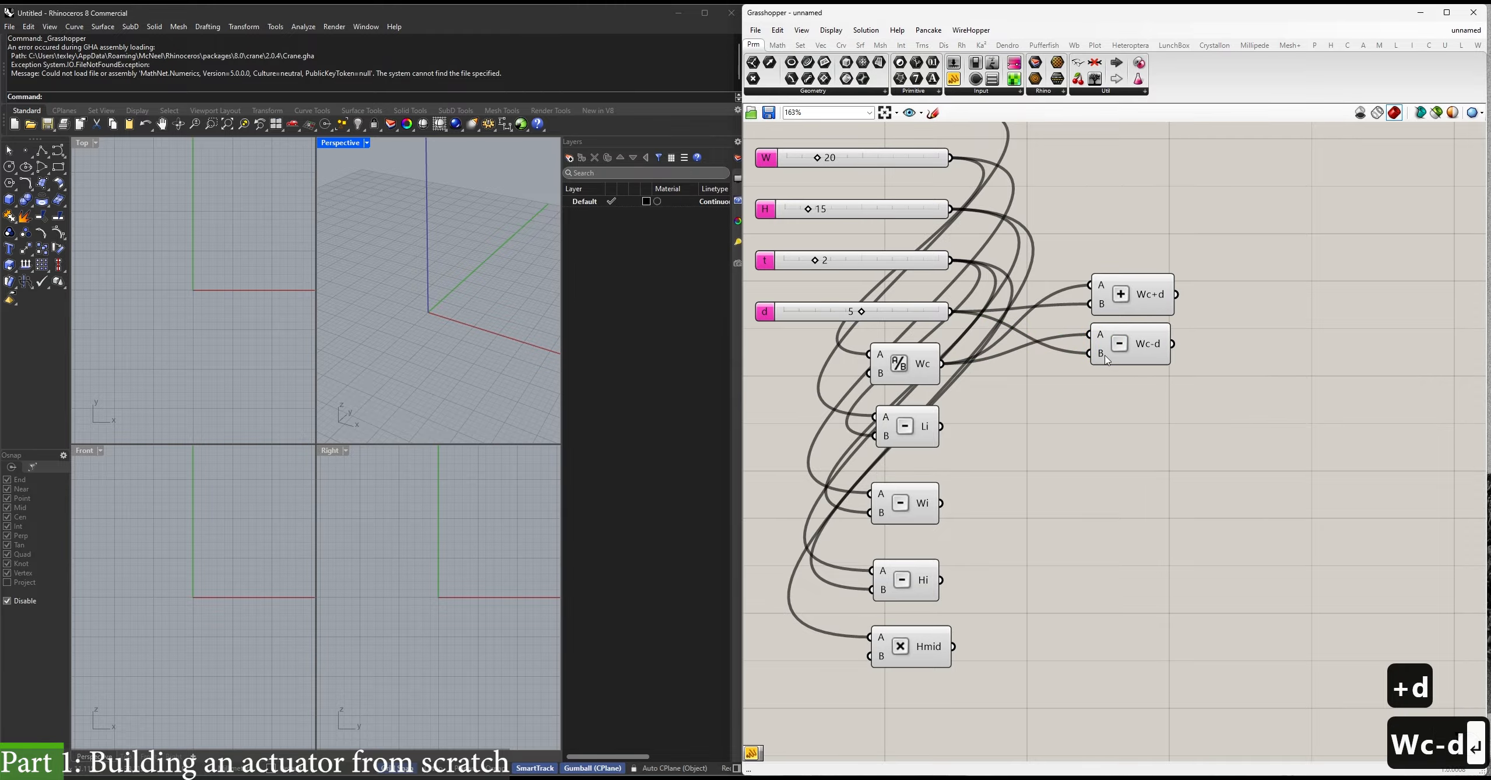
pyautogui.moveTo(1172, 435); pyautogui.dragTo(913, 729)
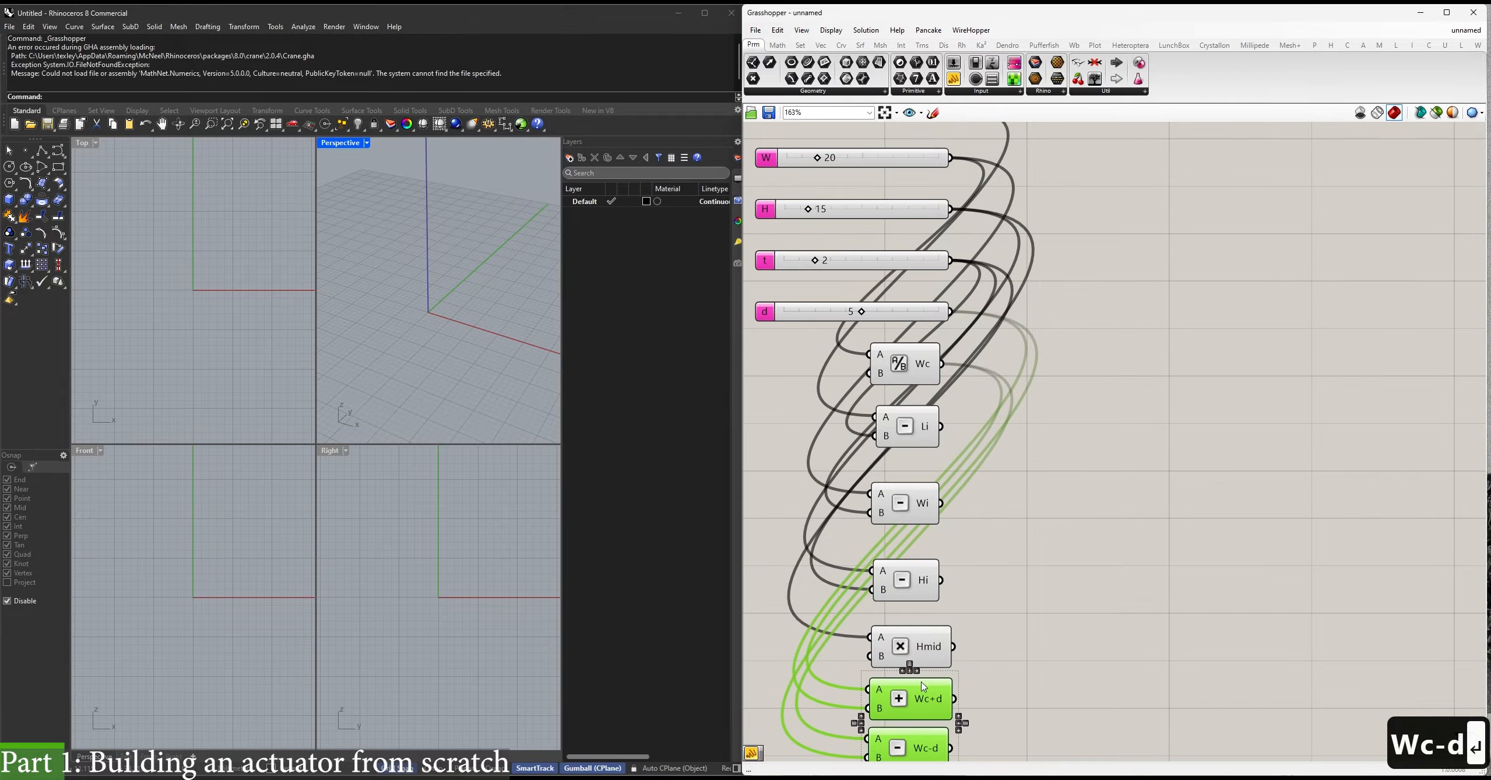
# Select all components and use WireHopper to switch their connecting wires to the faint display.
pyautogui.scroll(-2, 932, 671)
pyautogui.hotkey('ctrl', 'a')
pyautogui.moveTo(1013, 542); pyautogui.dragTo(1024, 511, button='right')
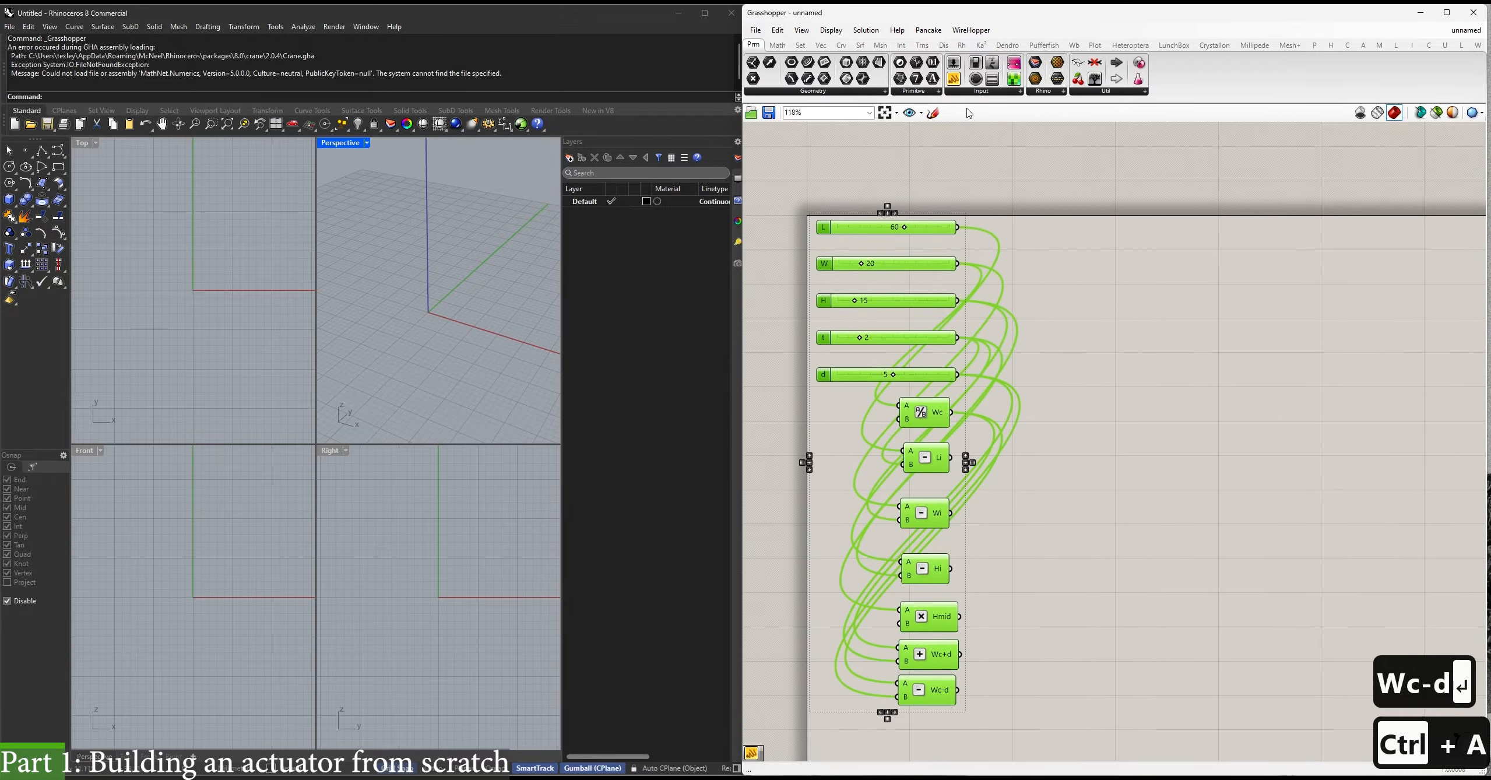
pyautogui.click(971, 30)
pyautogui.click(1079, 59)
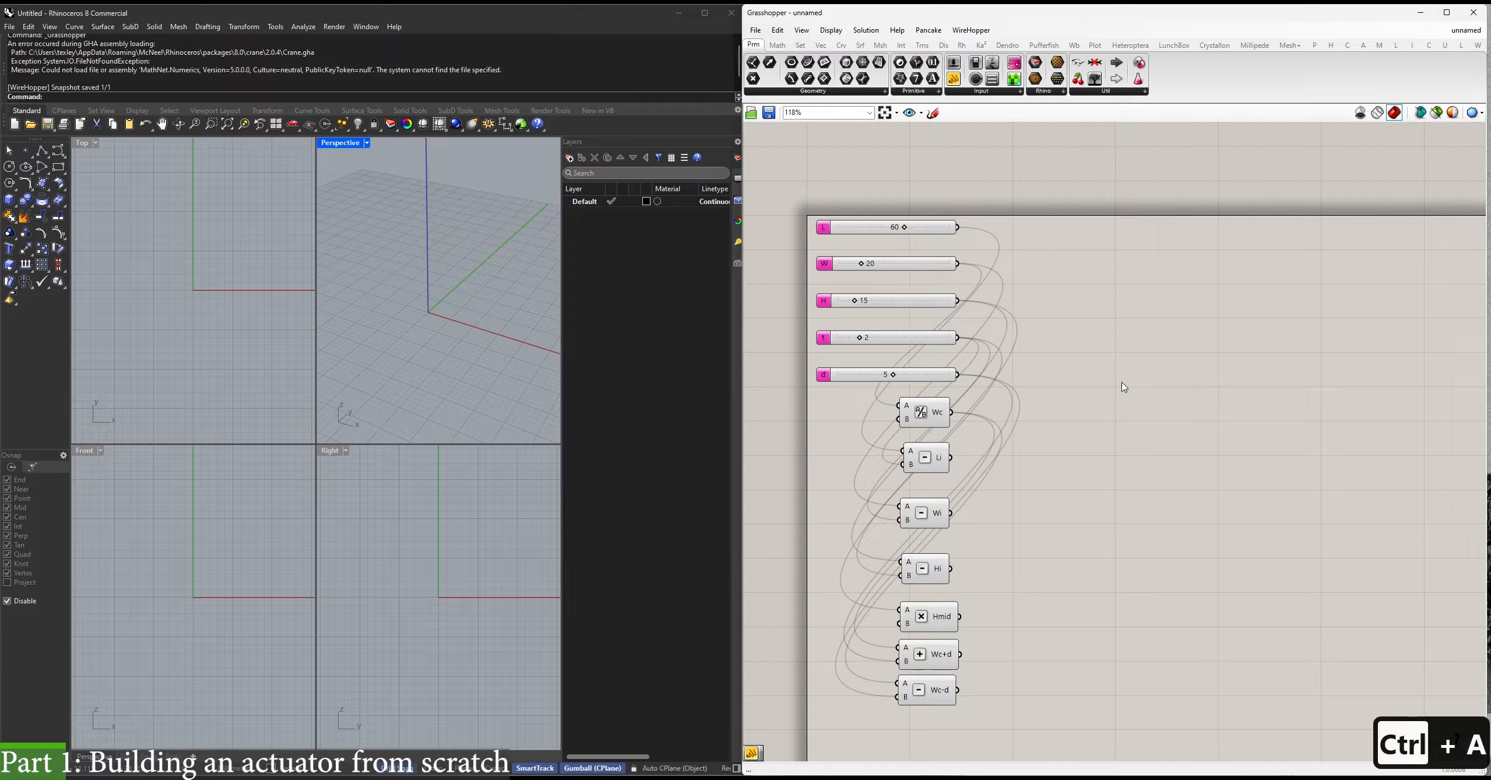
# Place the soft-body definition component with the Body output on the canvas to the right of the parameter column.
pyautogui.moveTo(1094, 462); pyautogui.dragTo(1101, 420, button='right')
pyautogui.moveTo(1122, 343); pyautogui.dragTo(1085, 260, button='right')
pyautogui.click(1429, 45)
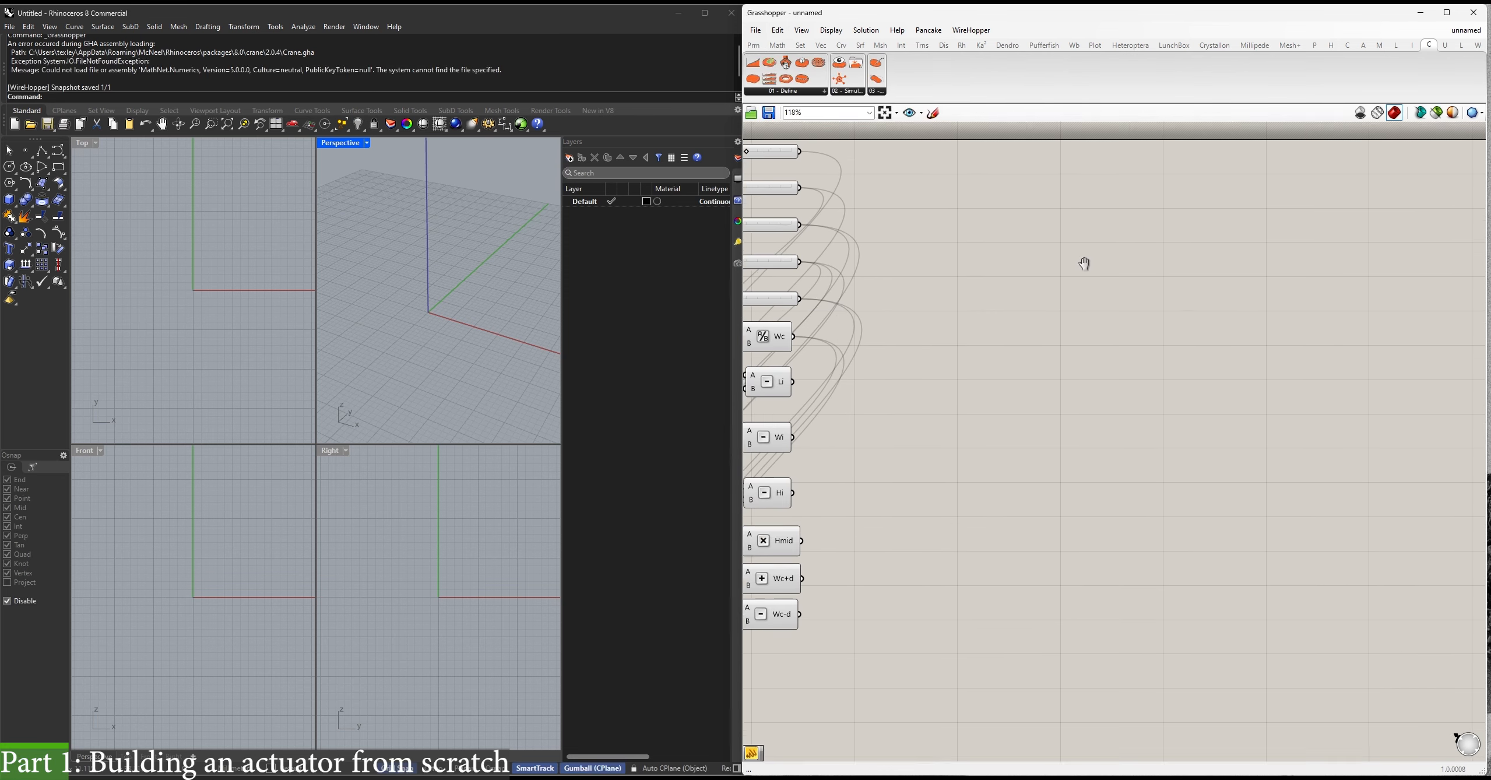
pyautogui.moveTo(753, 78); pyautogui.dragTo(1172, 200)
pyautogui.moveTo(1172, 201); pyautogui.dragTo(1236, 339, button='right')
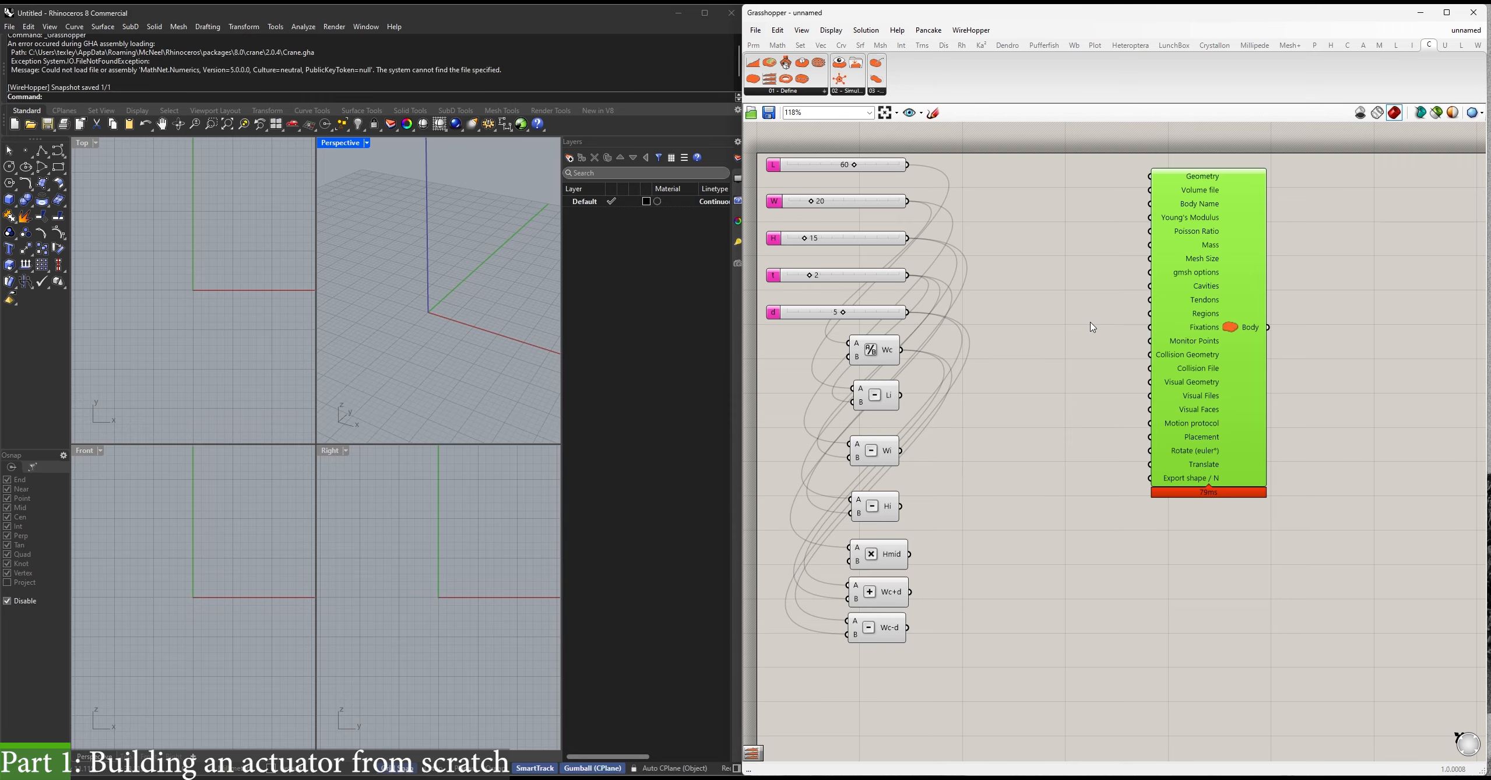
# Move the soft-body component far to the right of the parameter column to free space for the geometry components.
pyautogui.moveTo(1092, 327); pyautogui.dragTo(838, 319, button='right')
pyautogui.moveTo(912, 350); pyautogui.dragTo(1377, 343)
pyautogui.moveTo(1137, 342); pyautogui.dragTo(1335, 330, button='right')
pyautogui.moveTo(1174, 339); pyautogui.dragTo(1167, 348, button='right')
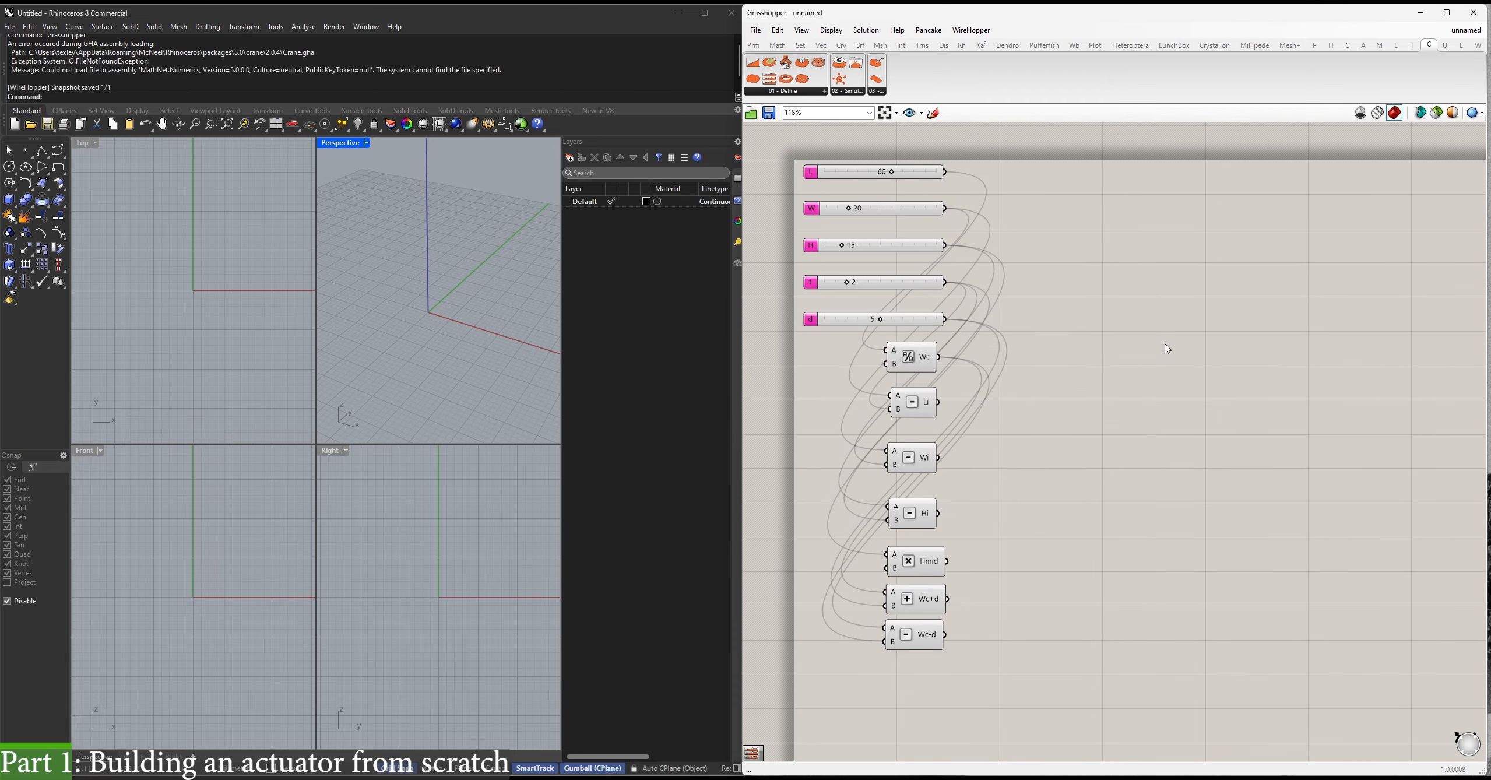
# Place a Construct Point component on the canvas and position it to the right of the L slider.
pyautogui.doubleClick(1167, 348)
pyautogui.write('construct po')
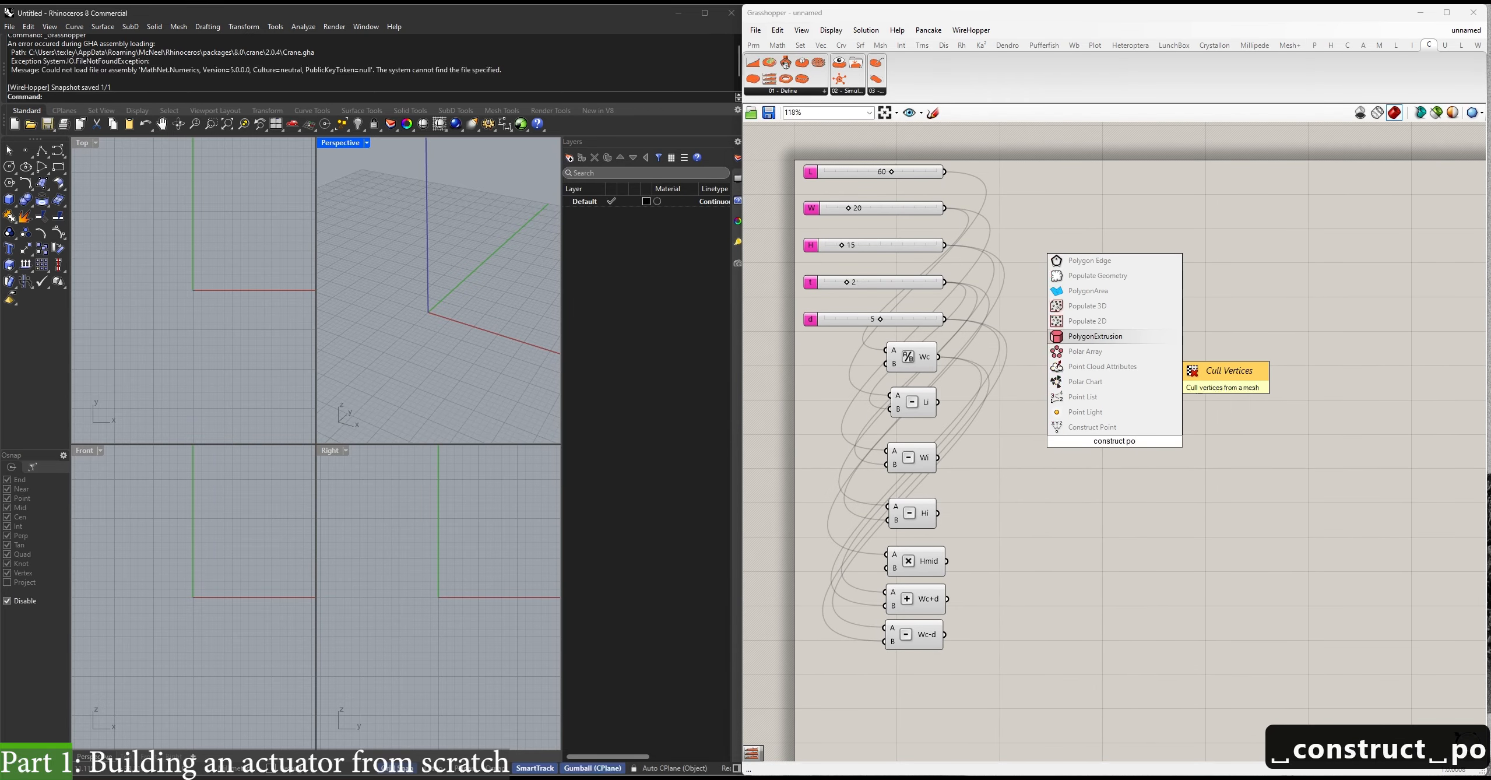
pyautogui.press('Down')
pyautogui.press('Down')
pyautogui.press('Down')
pyautogui.press('Down')
pyautogui.press('Down')
pyautogui.press('Down')
pyautogui.press('Return')
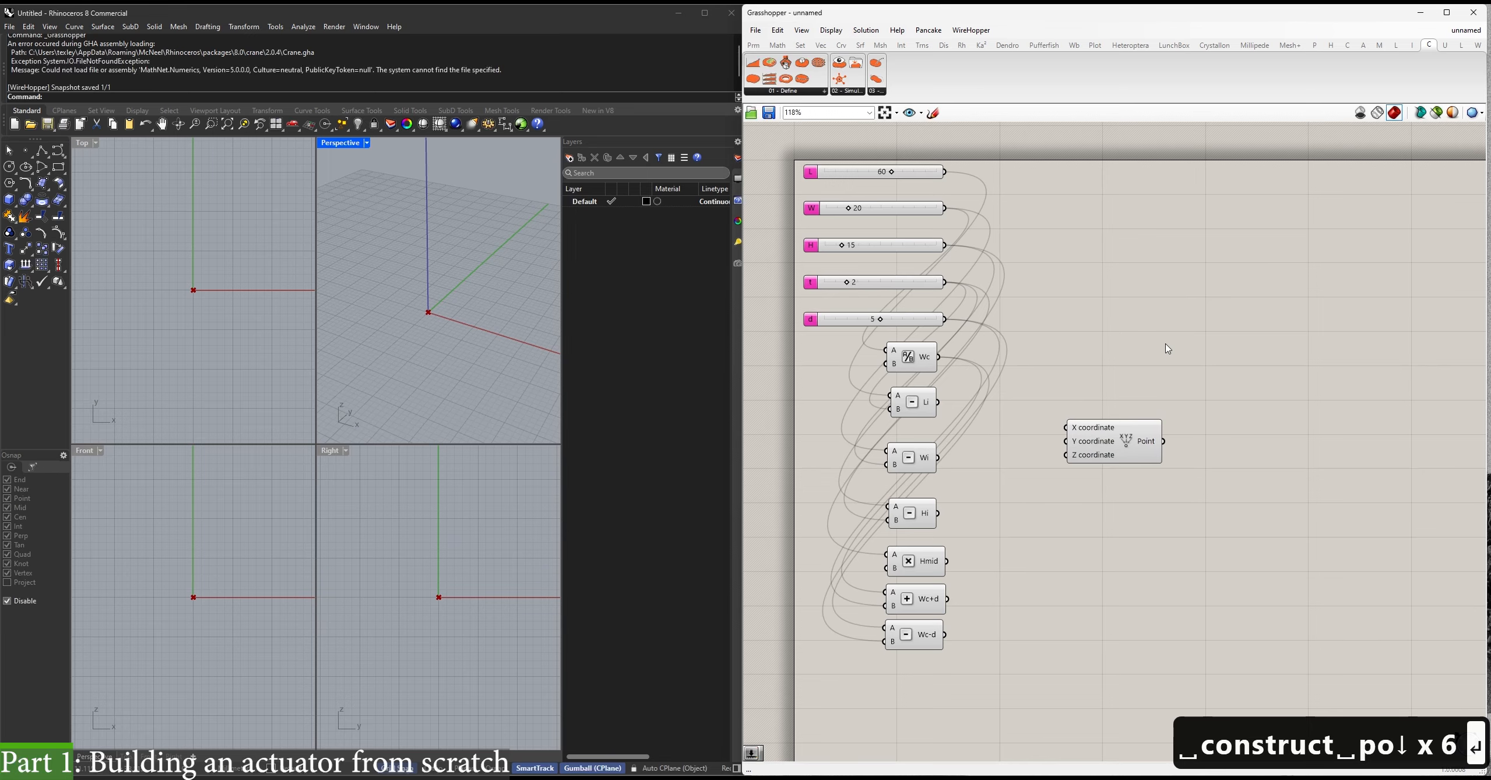
pyautogui.moveTo(1121, 415); pyautogui.dragTo(1135, 318)
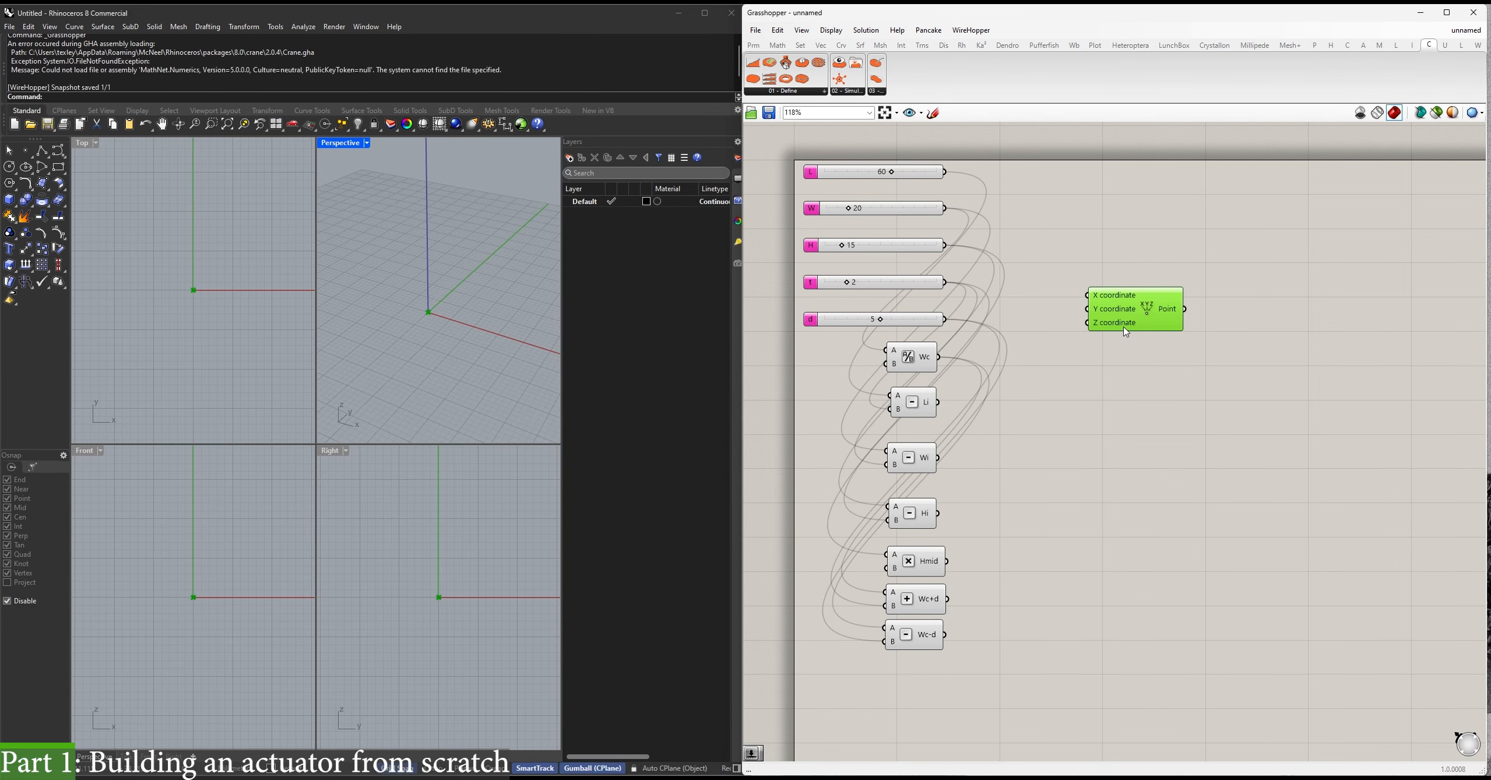
pyautogui.moveTo(1127, 333); pyautogui.dragTo(1100, 374, button='right')
pyautogui.moveTo(1107, 369); pyautogui.dragTo(1117, 246)
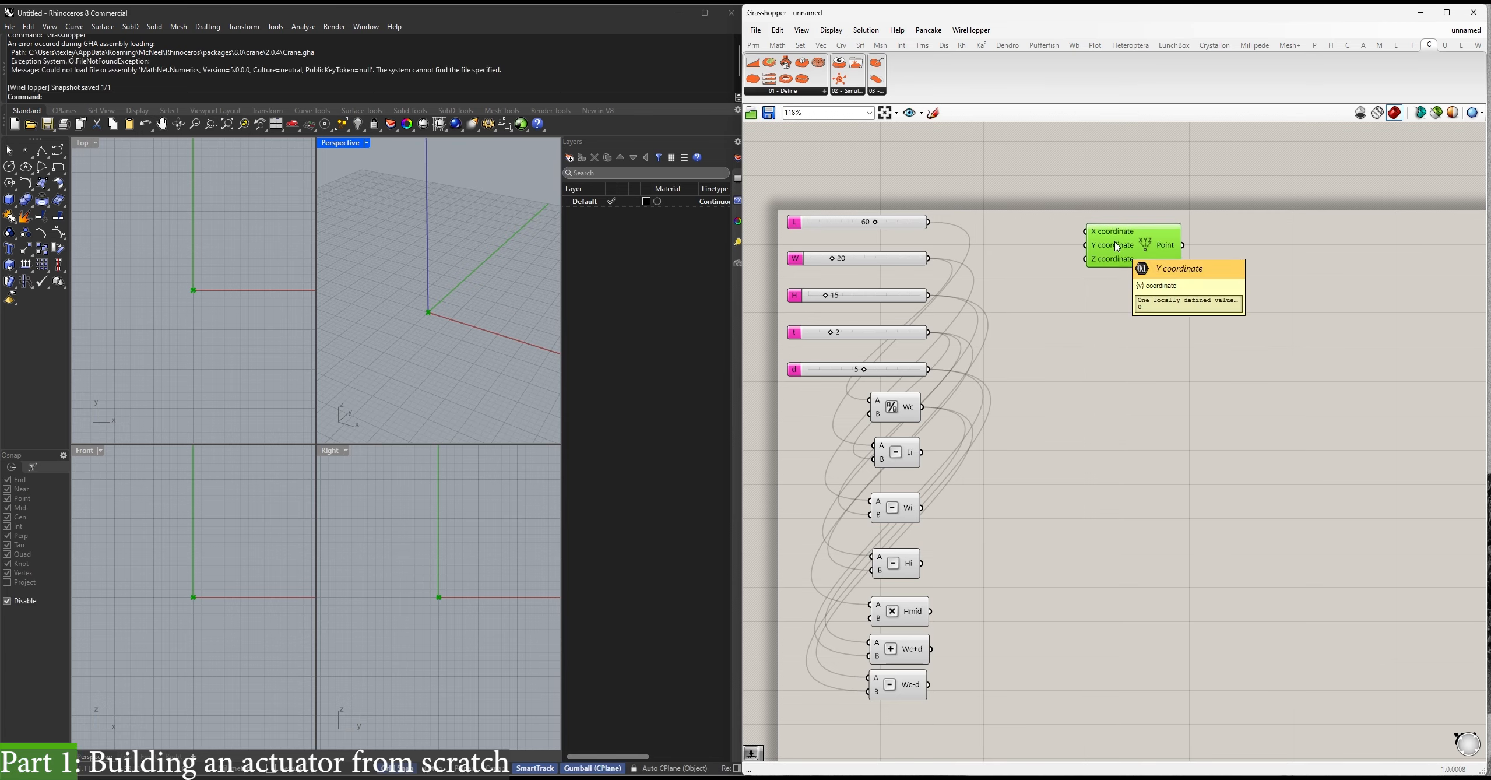
# Duplicate the Construct Point below the first and feed its X, Y and Z coordinates from the L, W and H sliders.
pyautogui.hotkey('ctrl', 'v')
pyautogui.click(1090, 348)
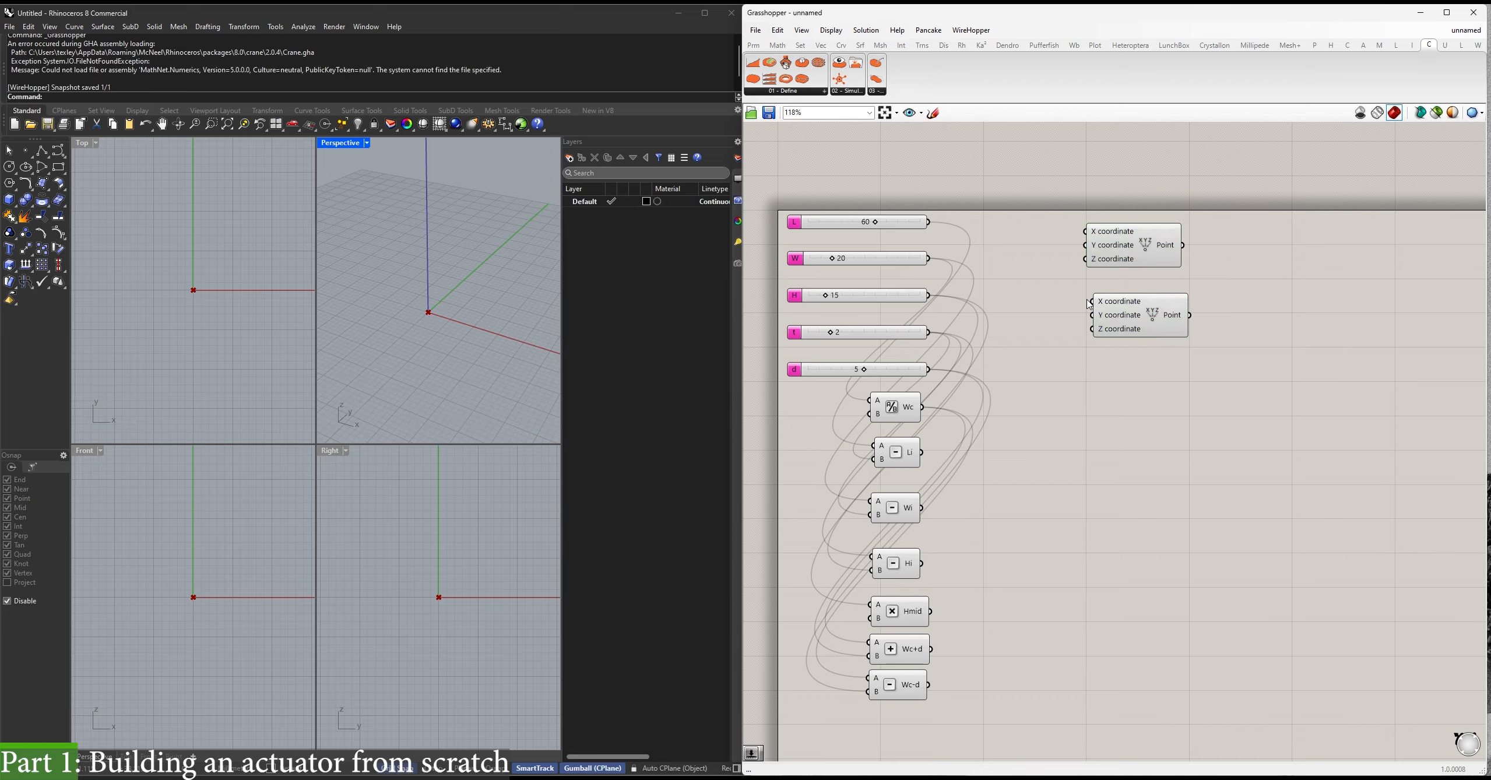
pyautogui.moveTo(1090, 304); pyautogui.dragTo(929, 222)
pyautogui.moveTo(1092, 314); pyautogui.dragTo(930, 259)
pyautogui.moveTo(1091, 330); pyautogui.dragTo(930, 296)
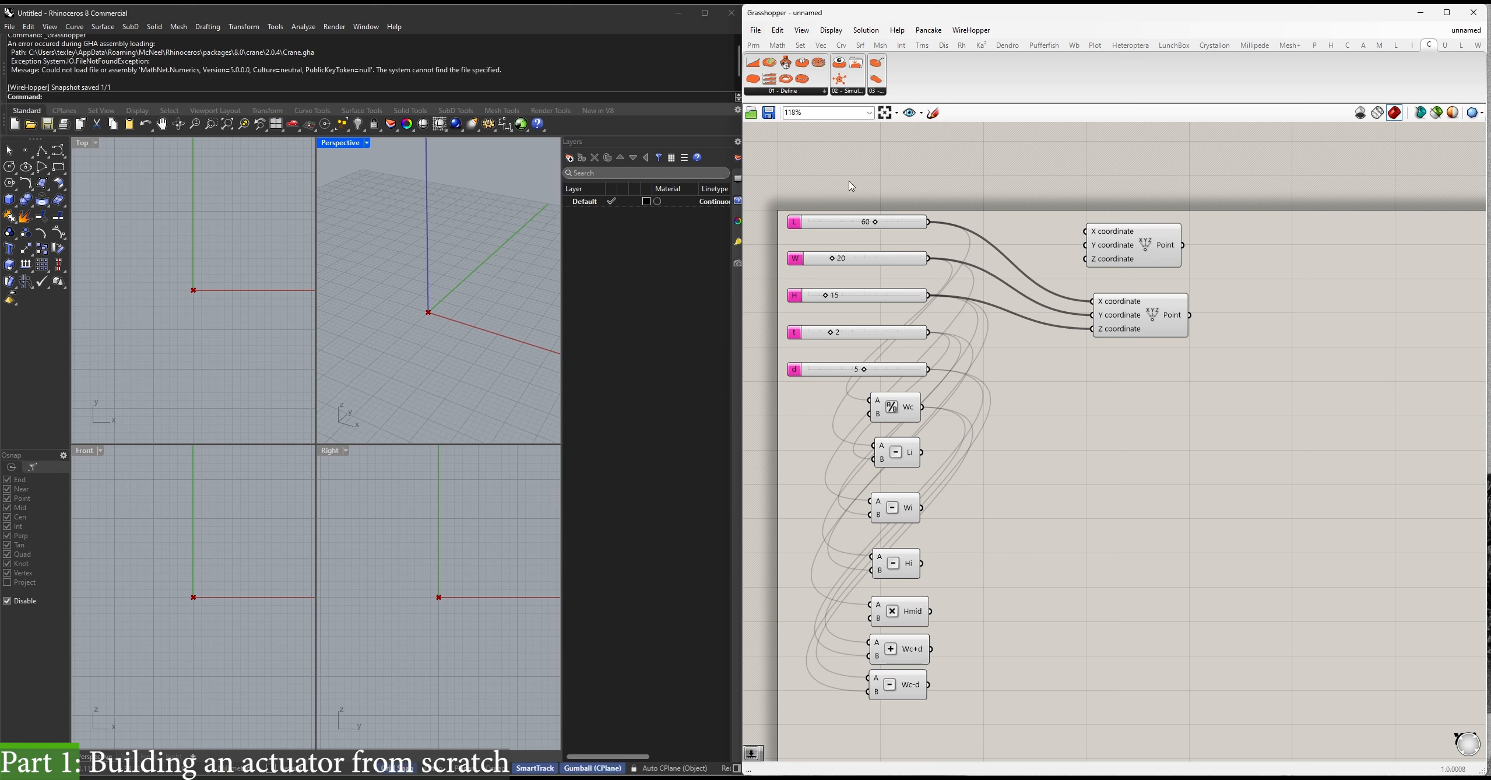
# Add a Box 2Pt component and connect the upper point to Point A and the lower point to Point B.
pyautogui.moveTo(1163, 307); pyautogui.dragTo(1042, 297, button='right')
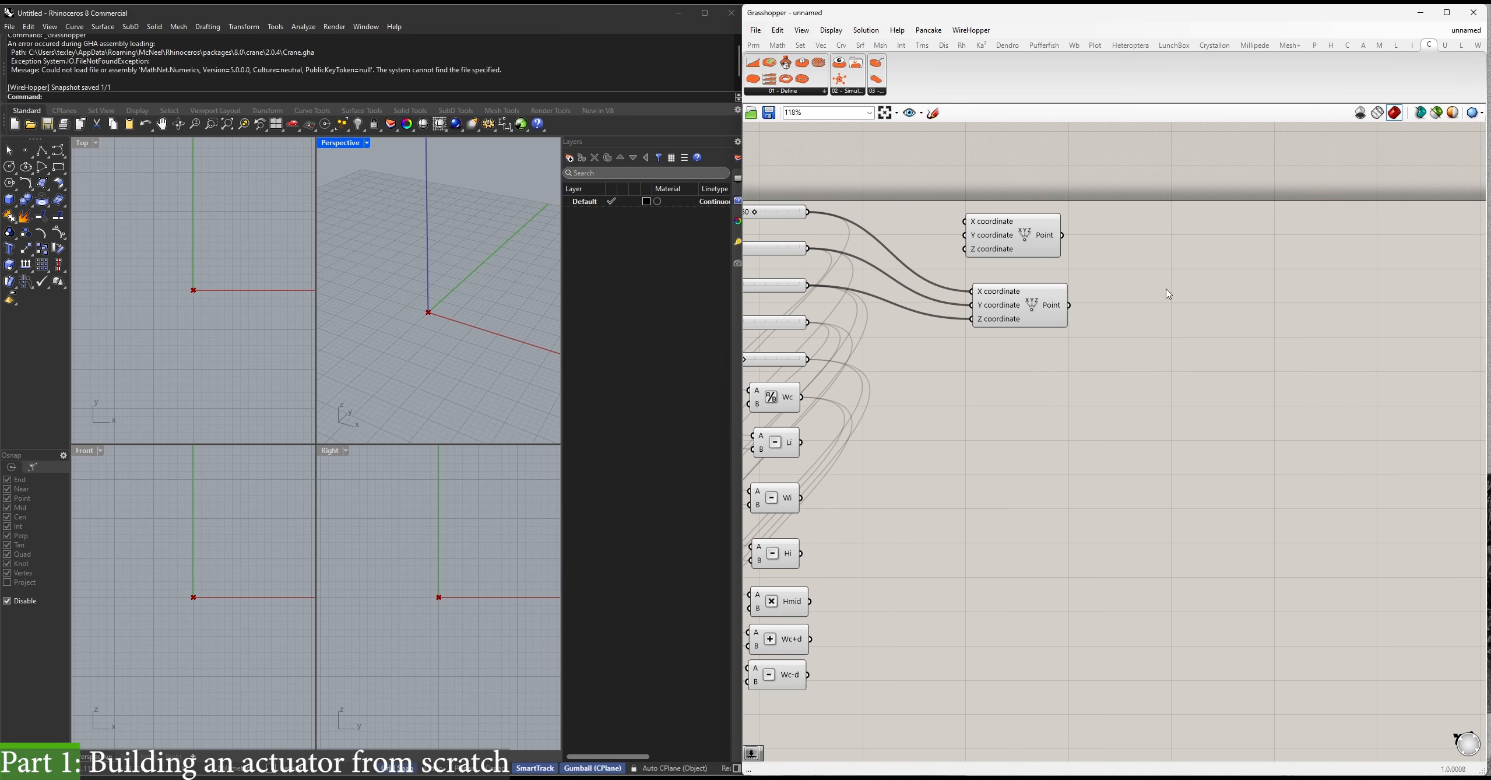
pyautogui.doubleClick(1169, 295)
pyautogui.write('box 2')
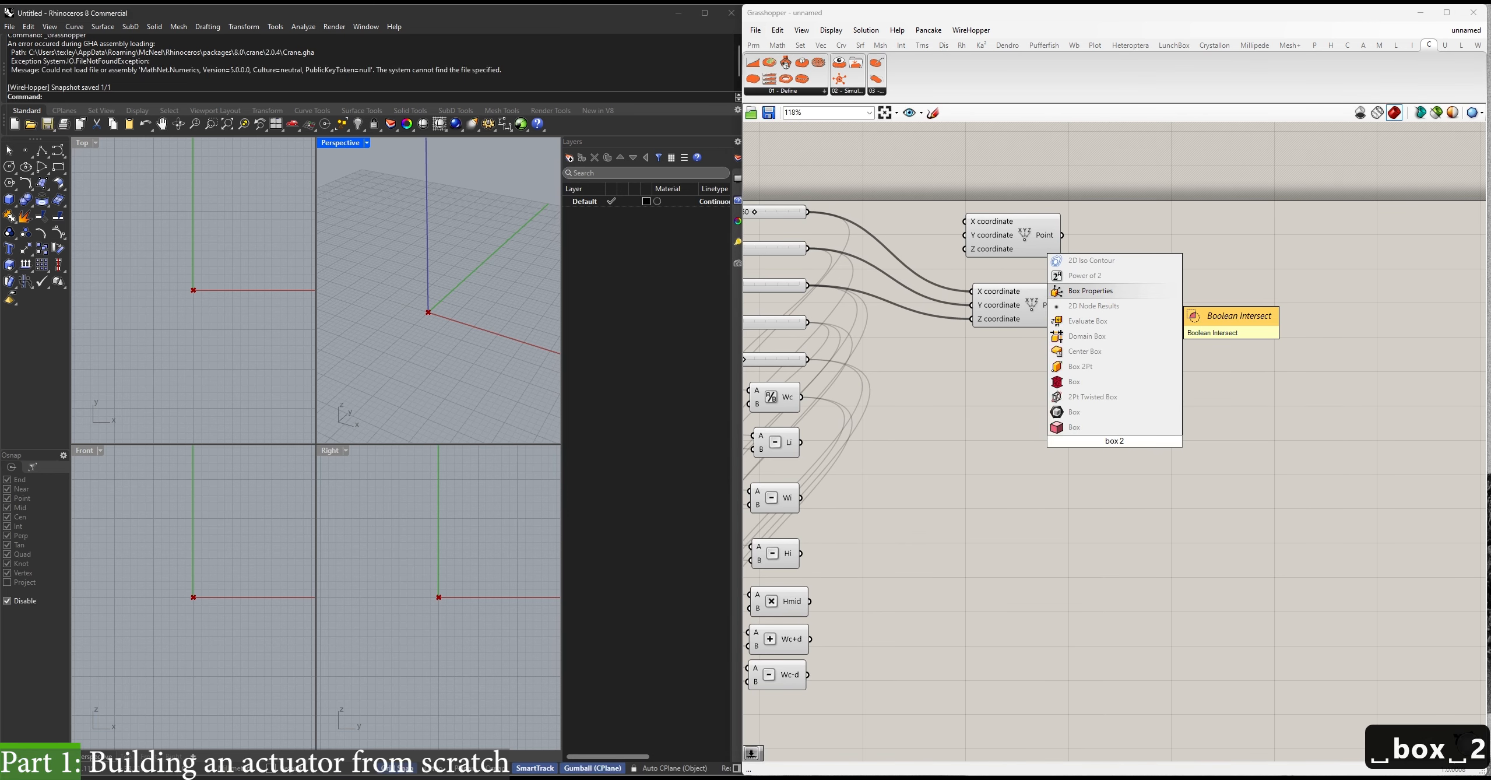
pyautogui.press('Down')
pyautogui.press('Down')
pyautogui.press('Down')
pyautogui.press('Down')
pyautogui.press('Down')
pyautogui.press('Return')
pyautogui.moveTo(1155, 361); pyautogui.dragTo(1063, 236)
pyautogui.moveTo(1136, 277); pyautogui.dragTo(1070, 305)
pyautogui.moveTo(1196, 290); pyautogui.dragTo(1207, 300)
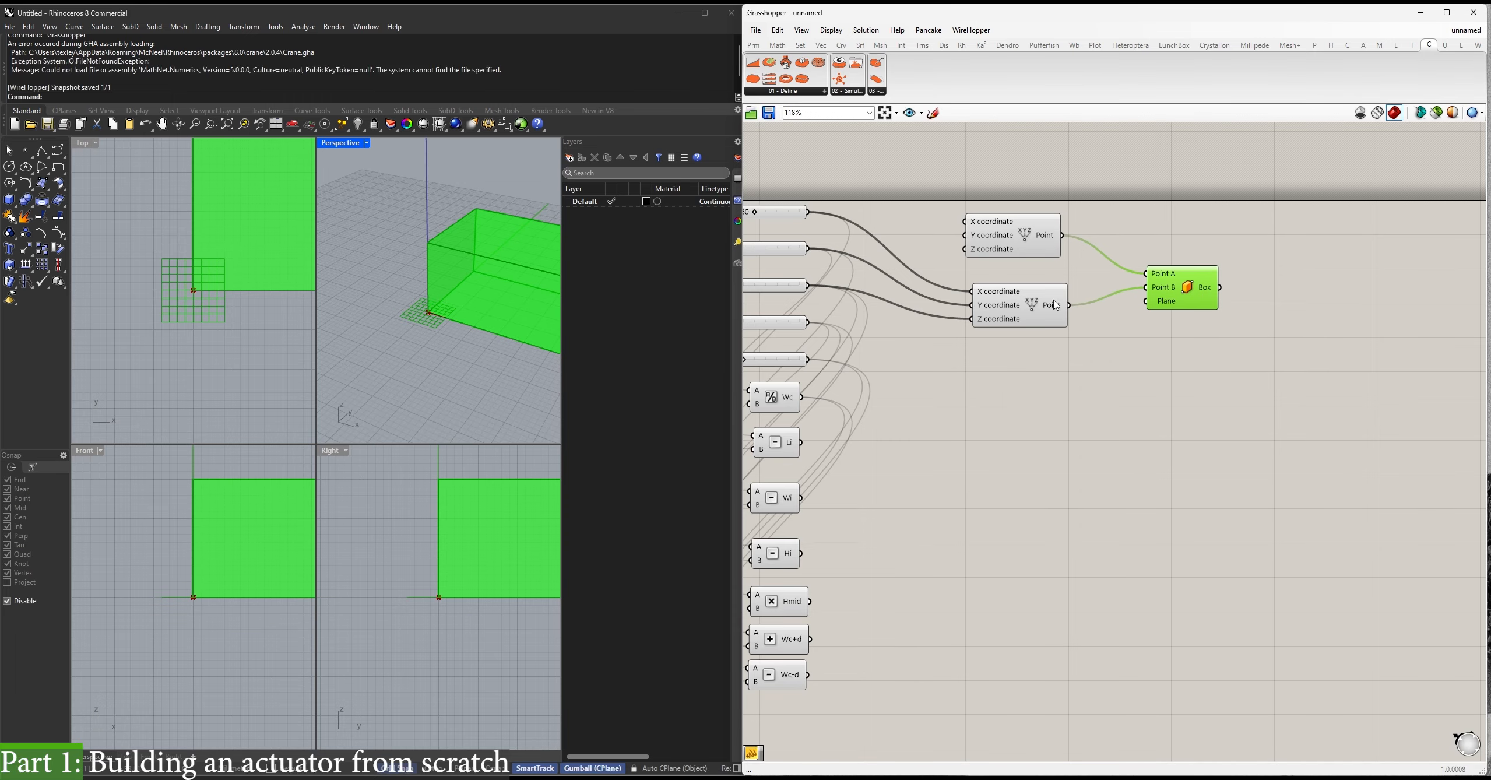
# Maximize the Perspective viewport in Rhino and frame the whole box.
pyautogui.keyDown('shift'); pyautogui.moveTo(512, 312); pyautogui.dragTo(437, 306, button='right'); pyautogui.keyUp('shift')
pyautogui.doubleClick(344, 143)
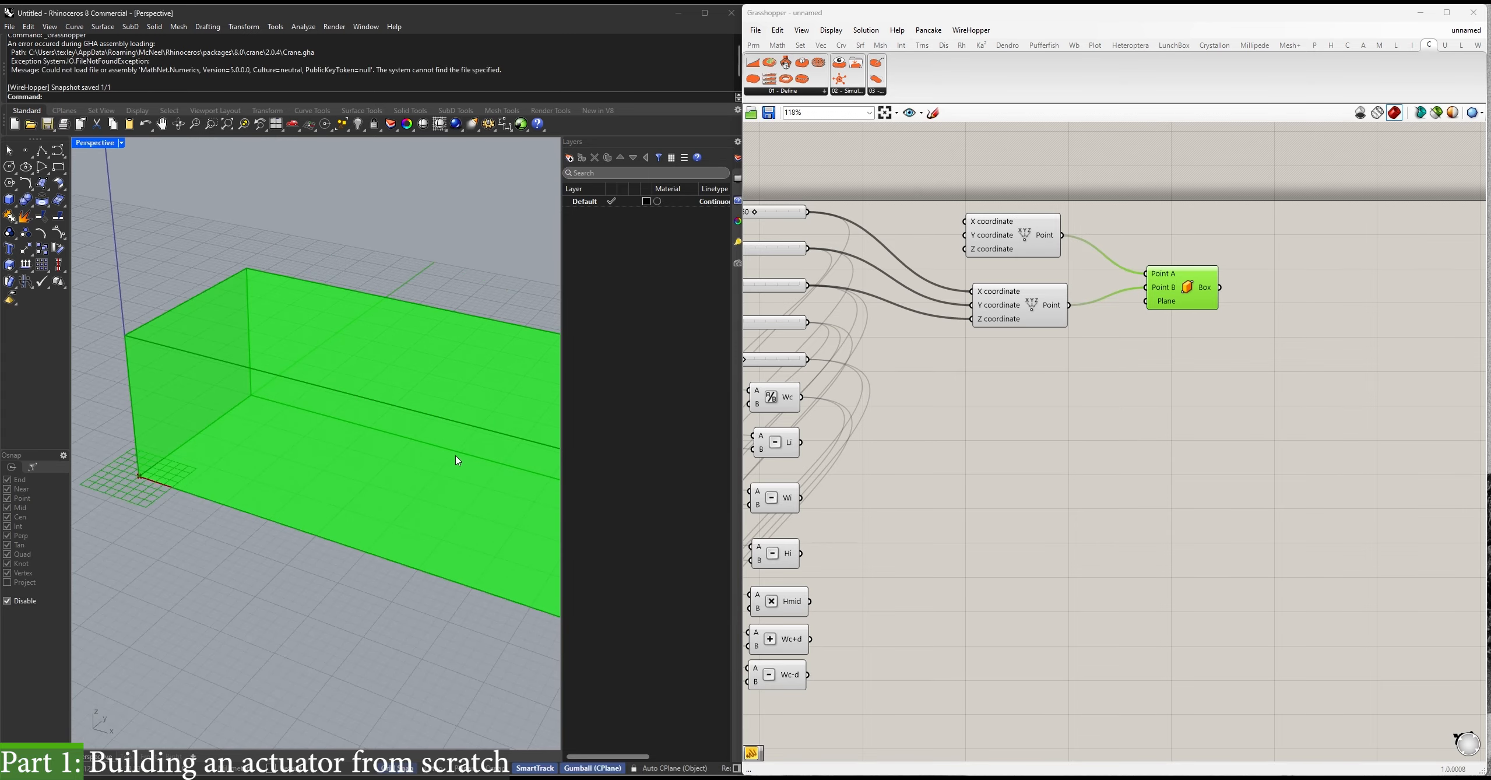
pyautogui.scroll(-3, 453, 455)
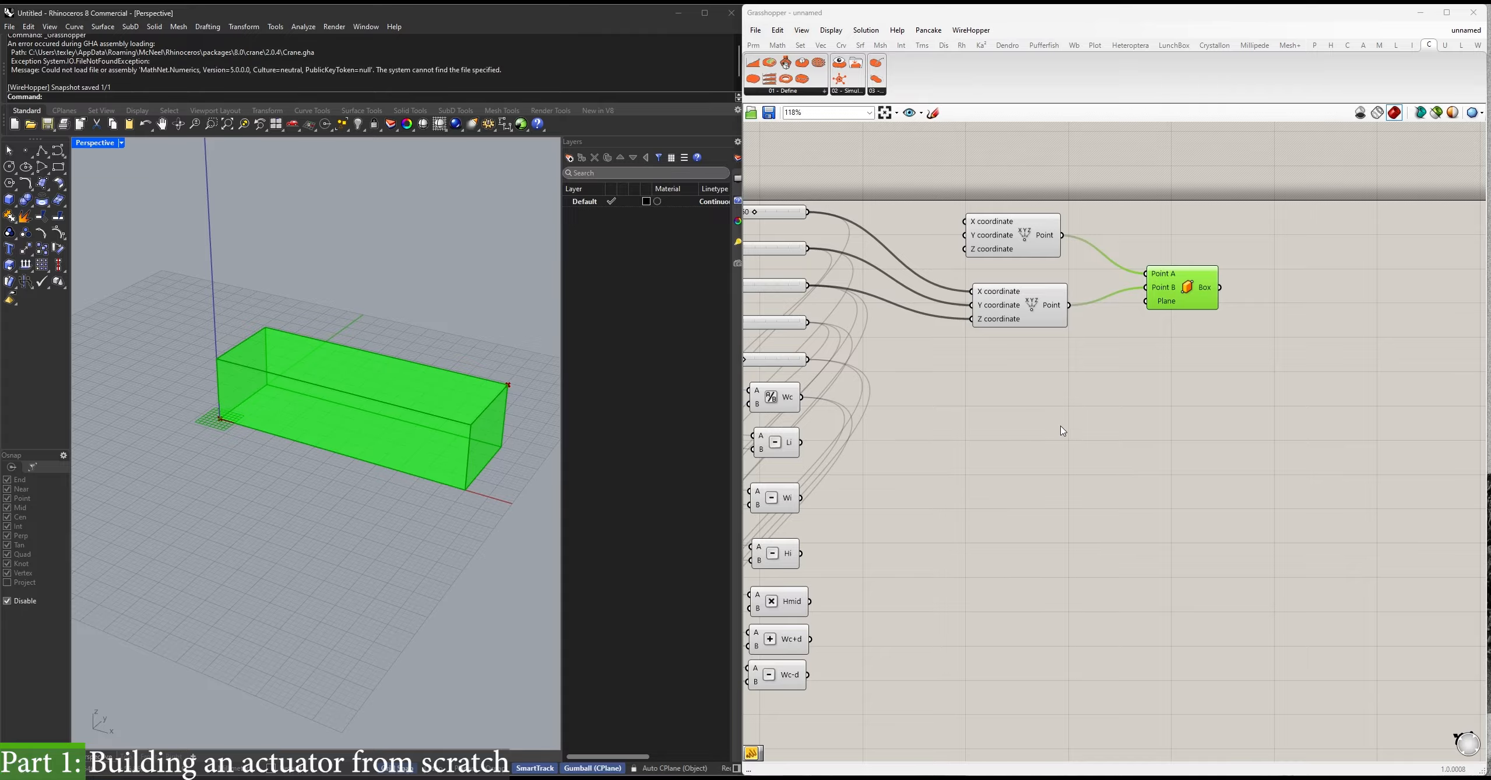
# Add a text panel containing "finger" and place it above the Box 2Pt component.
pyautogui.click(1131, 405)
pyautogui.moveTo(1137, 394); pyautogui.dragTo(1092, 416, button='right')
pyautogui.doubleClick(1092, 416)
pyautogui.write('"finger')
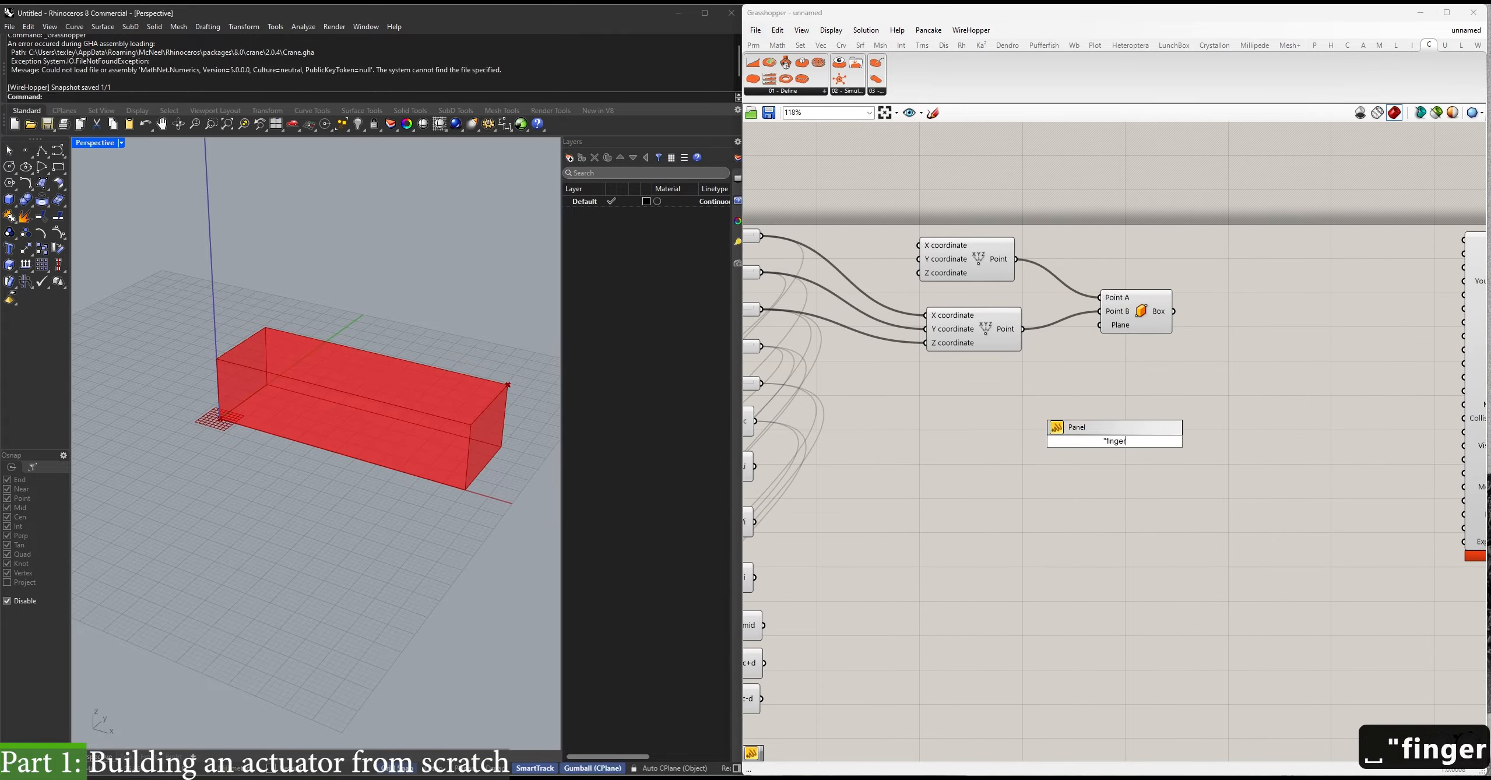
pyautogui.press('Return')
pyautogui.moveTo(1114, 445); pyautogui.dragTo(1175, 253)
# Bring the soft-body component closer to the Box component and connect the Box output to its Geometry input.
pyautogui.moveTo(1250, 331); pyautogui.dragTo(1154, 325, button='right')
pyautogui.moveTo(1426, 344); pyautogui.dragTo(1200, 382)
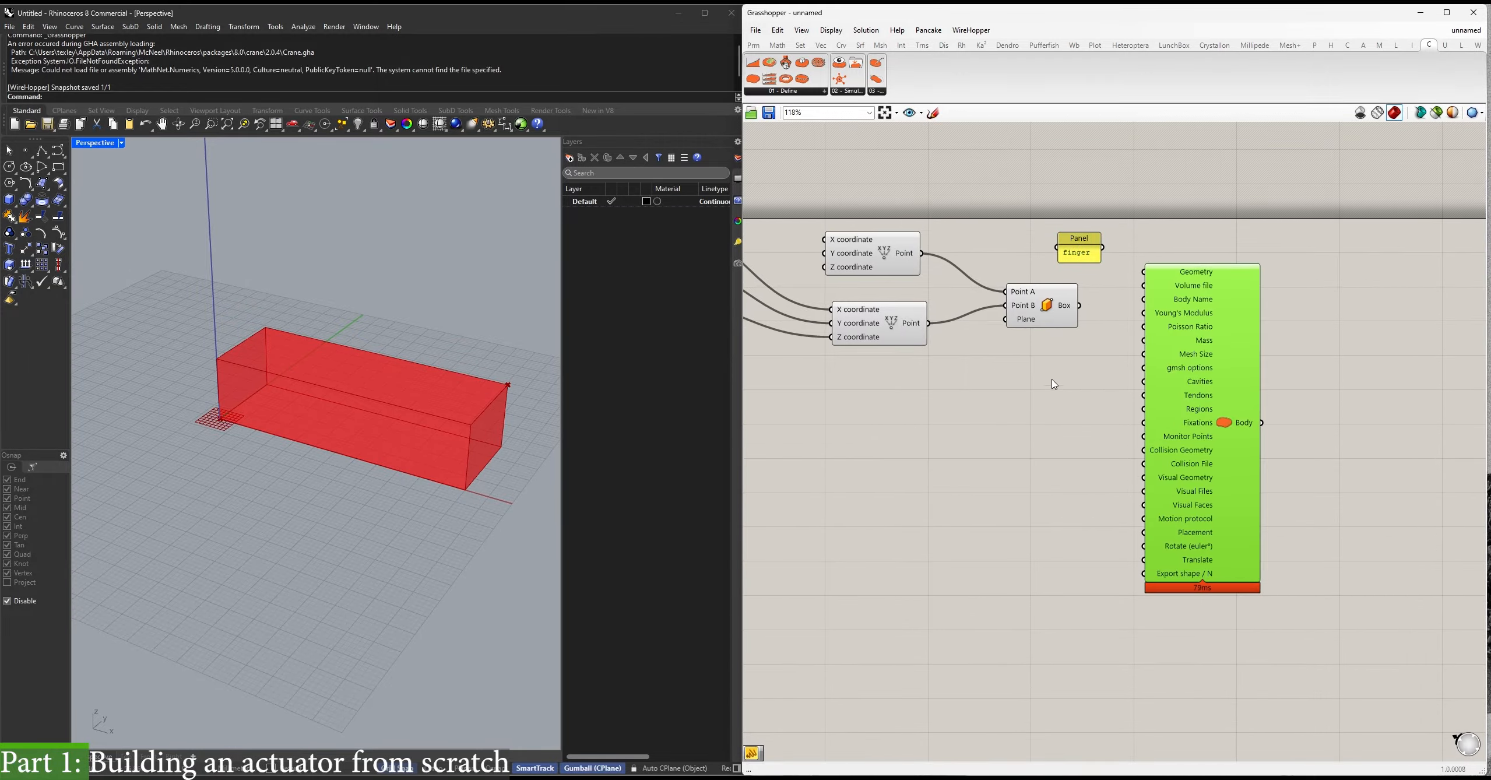
pyautogui.moveTo(1080, 305); pyautogui.dragTo(1144, 272)
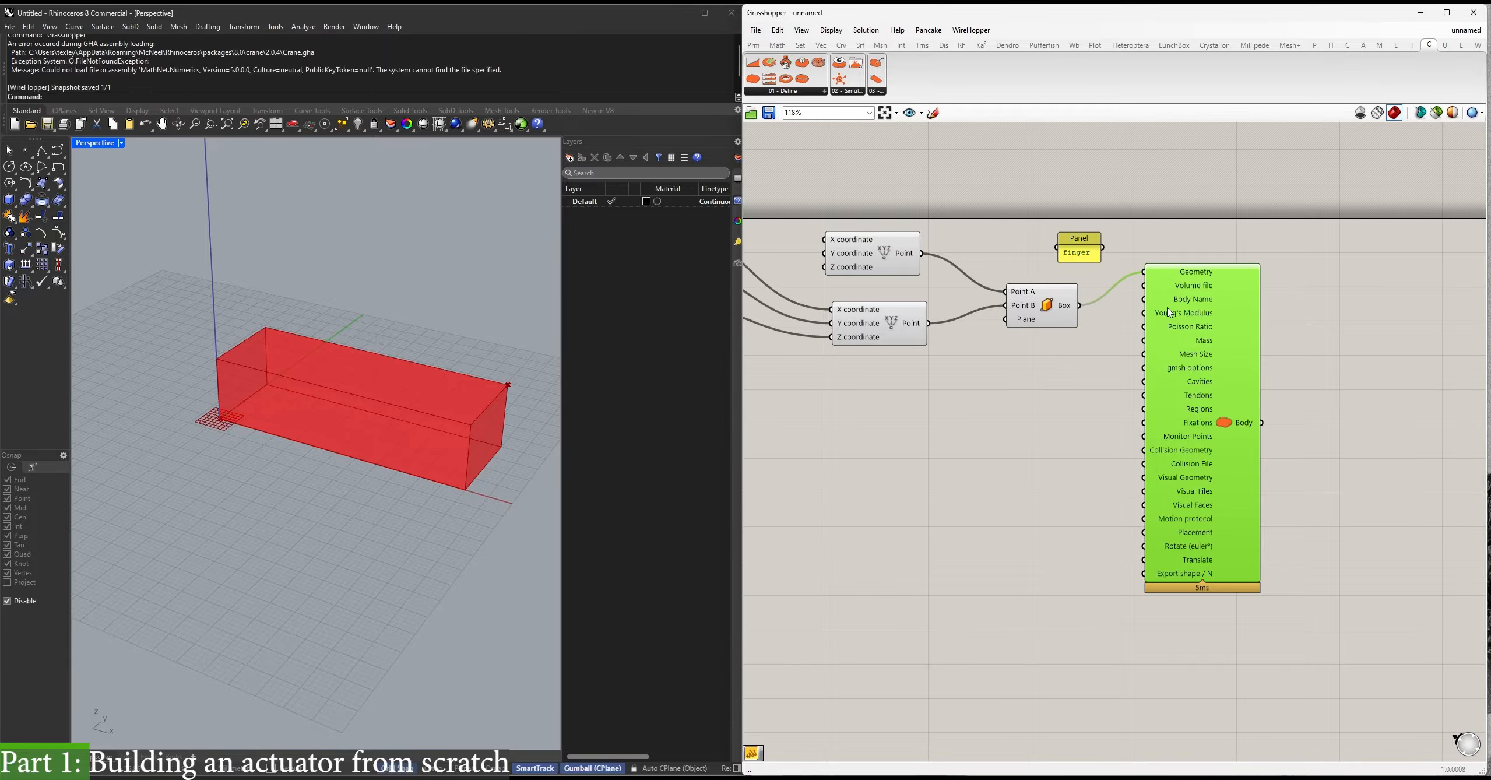
pyautogui.moveTo(1187, 327)
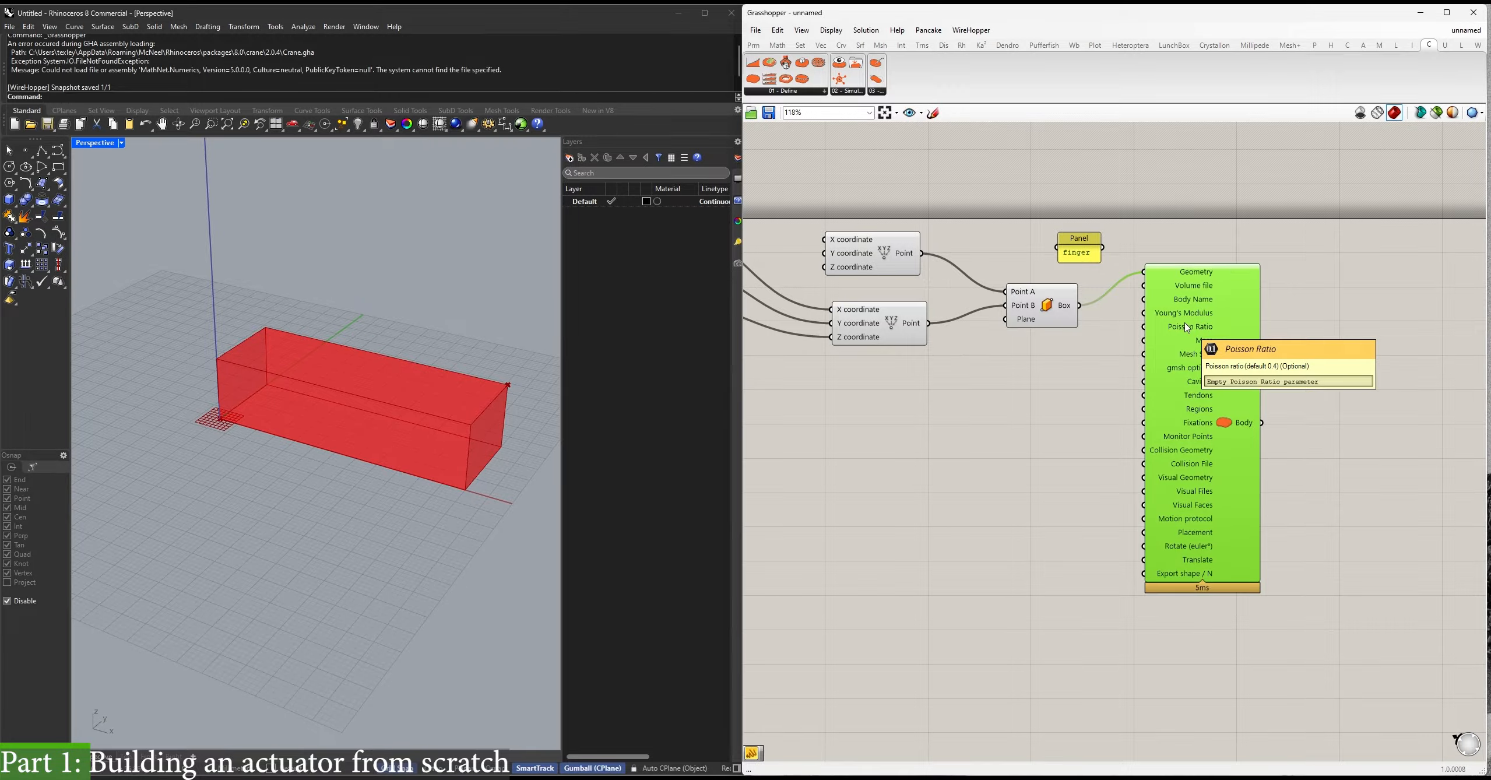
pyautogui.moveTo(1185, 323); pyautogui.dragTo(1206, 347, button='right')
pyautogui.moveTo(1206, 347); pyautogui.dragTo(1273, 342)
# Create a number slider with value 80, name it E and connect it to the Young's Modulus input.
pyautogui.moveTo(1183, 314); pyautogui.dragTo(1144, 327, button='right')
pyautogui.press('space')
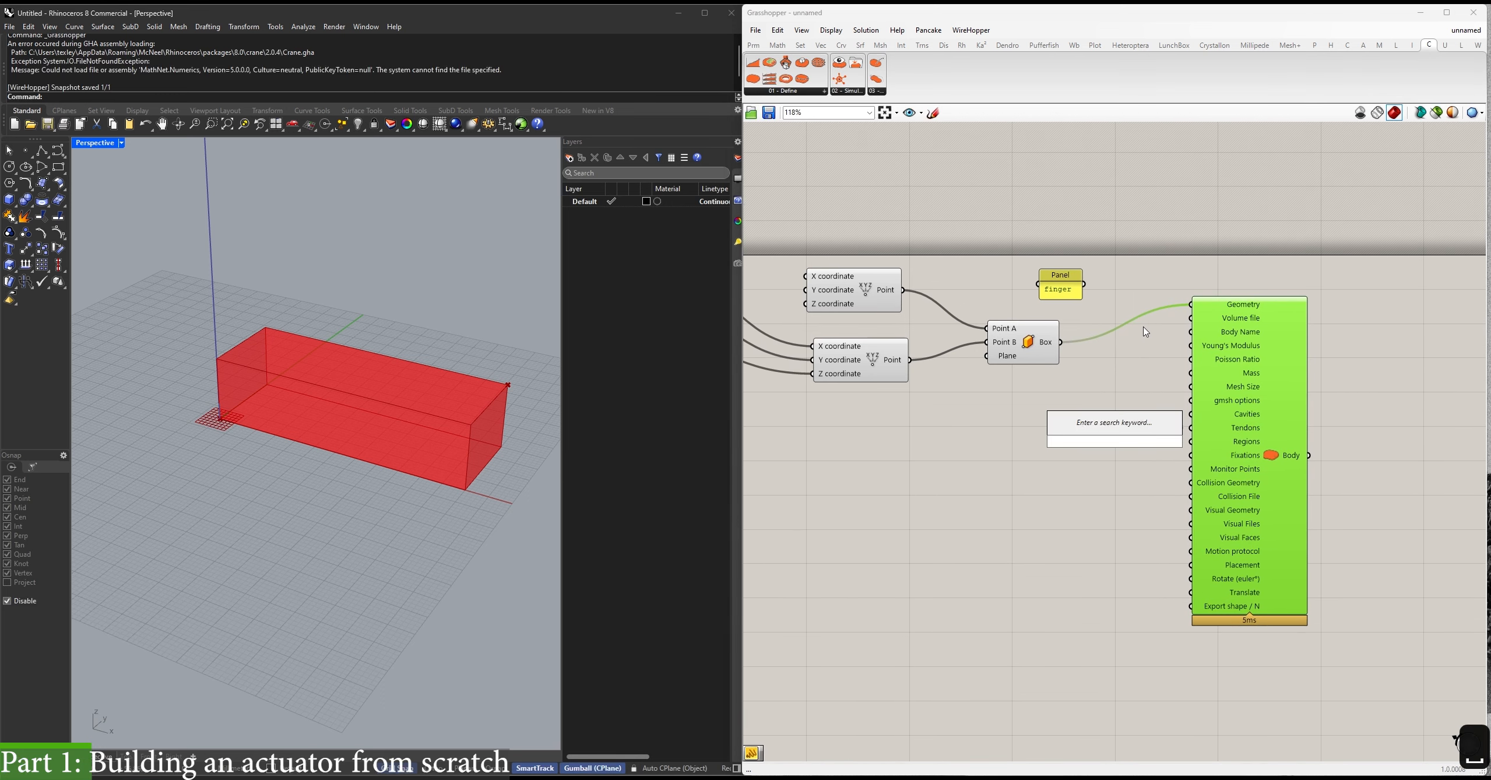
pyautogui.write('80')
pyautogui.press('Return')
pyautogui.doubleClick(1137, 428)
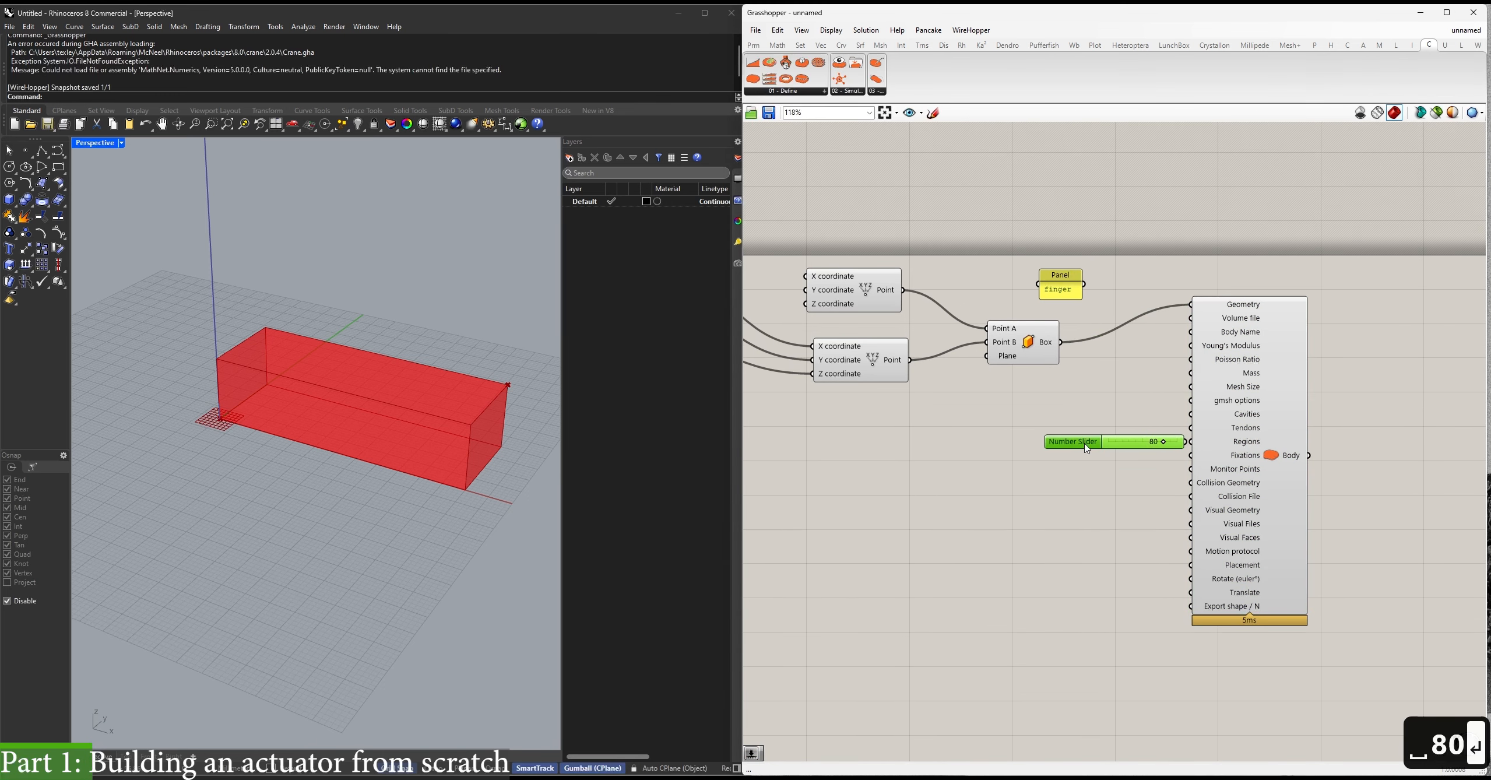
pyautogui.write('E')
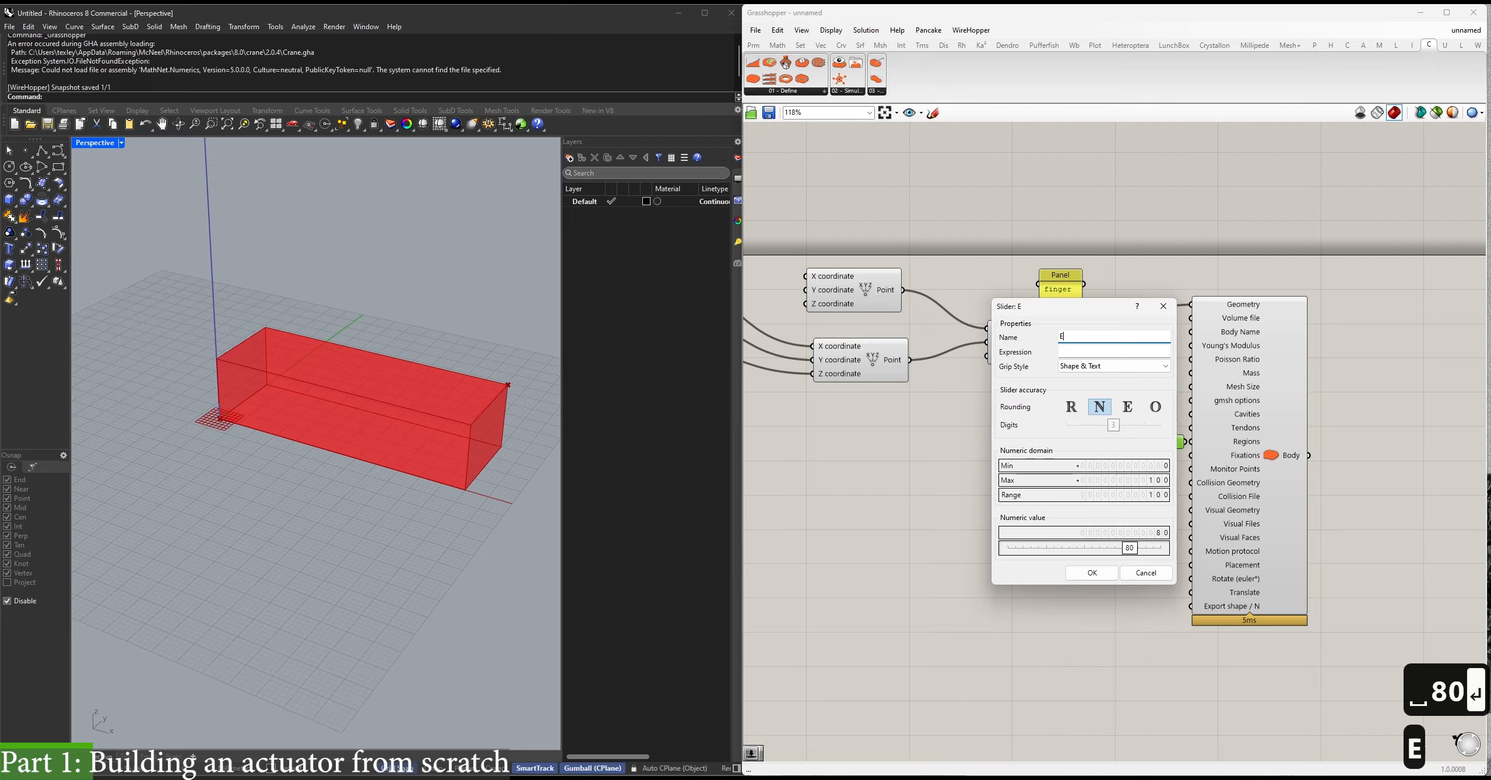
pyautogui.click(1092, 573)
pyautogui.moveTo(1117, 444); pyautogui.dragTo(1191, 345)
pyautogui.moveTo(1067, 252); pyautogui.dragTo(1081, 381)
pyautogui.click(1079, 431)
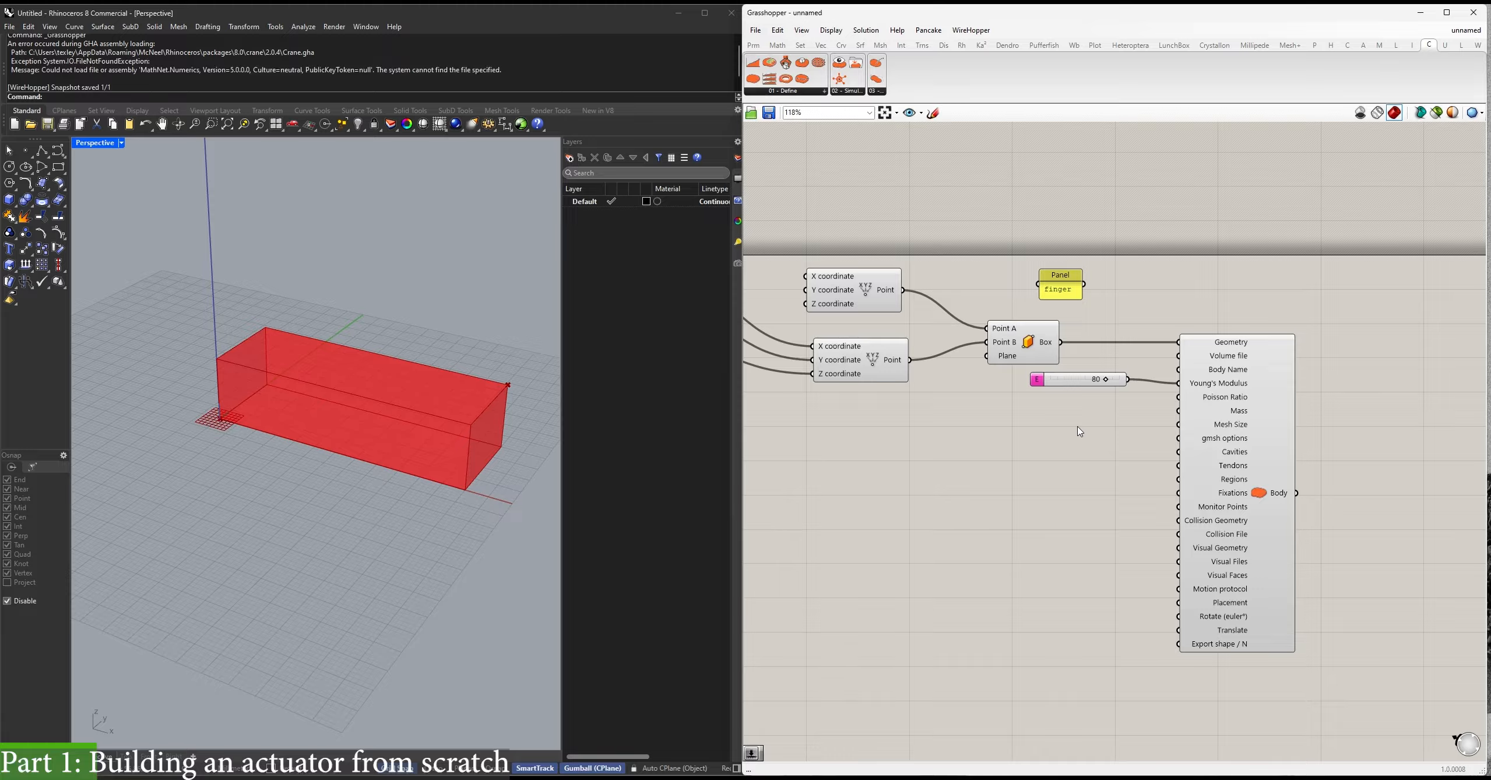
# Create a number slider with value 0.02, name it m and connect it to the Mass input.
pyautogui.doubleClick(1080, 431)
pyautogui.write('0.02')
pyautogui.press('Return')
pyautogui.rightClick(1085, 446)
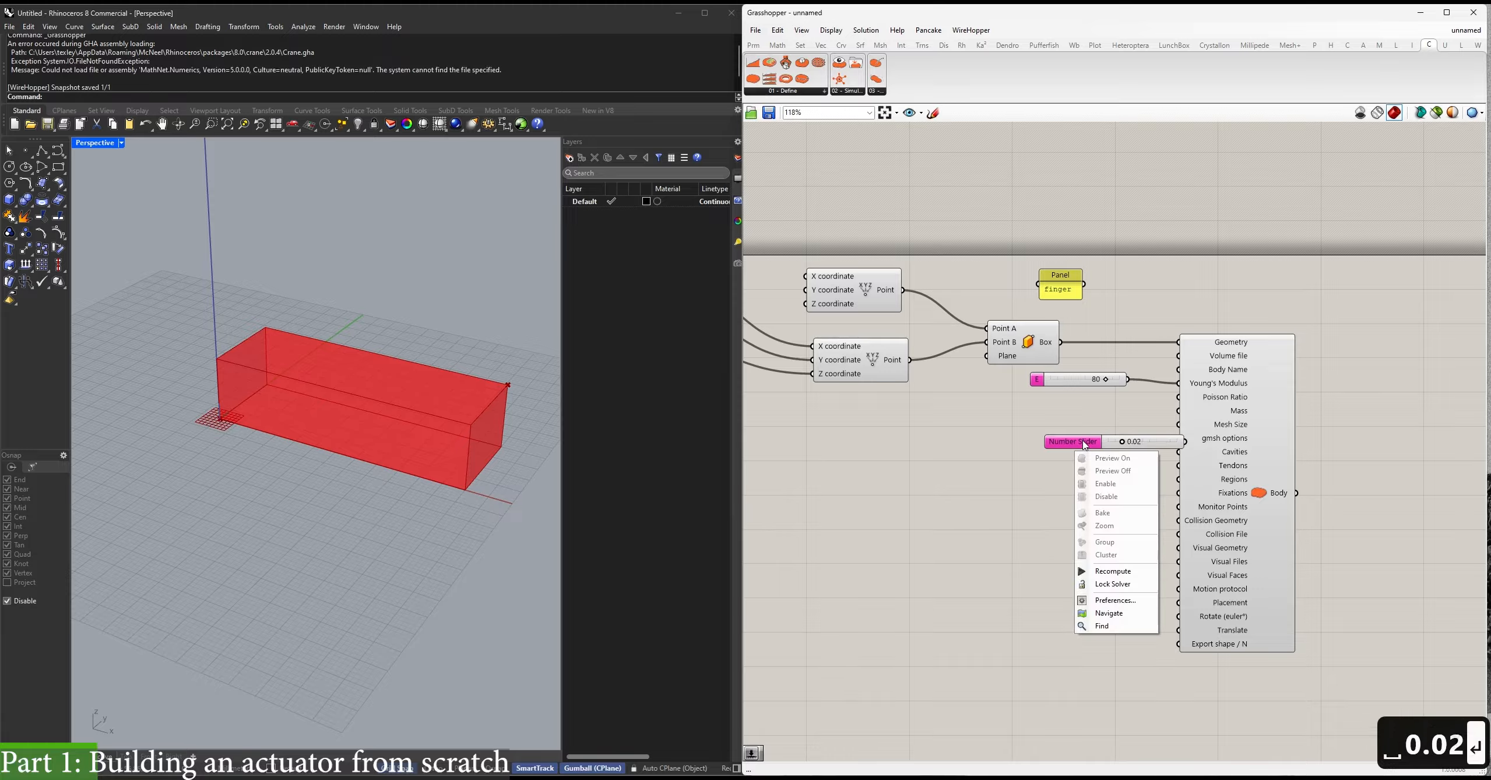
pyautogui.rightClick(1083, 442)
pyautogui.write('M')
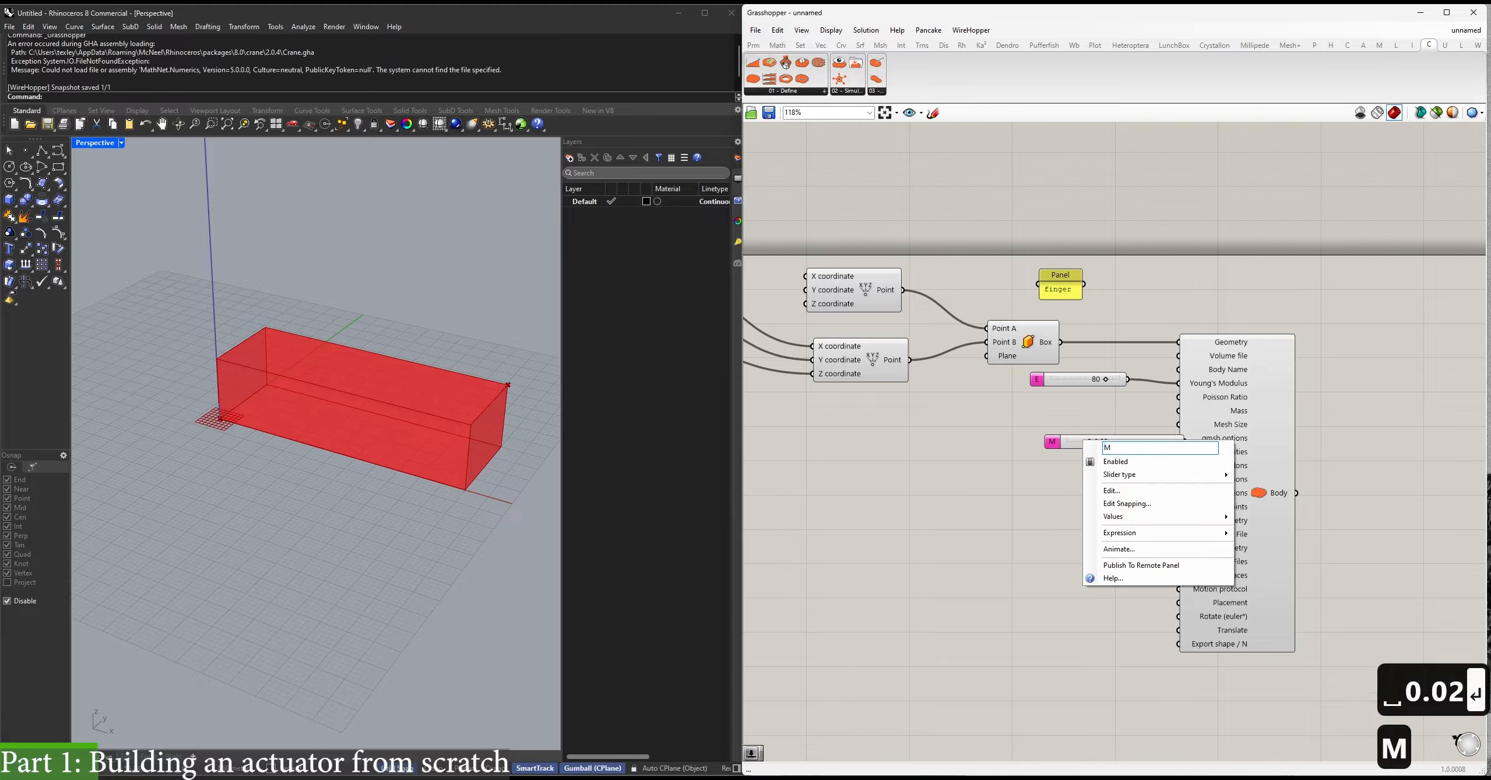
pyautogui.press('BackSpace')
pyautogui.write('m')
pyautogui.moveTo(1158, 447); pyautogui.dragTo(1173, 415)
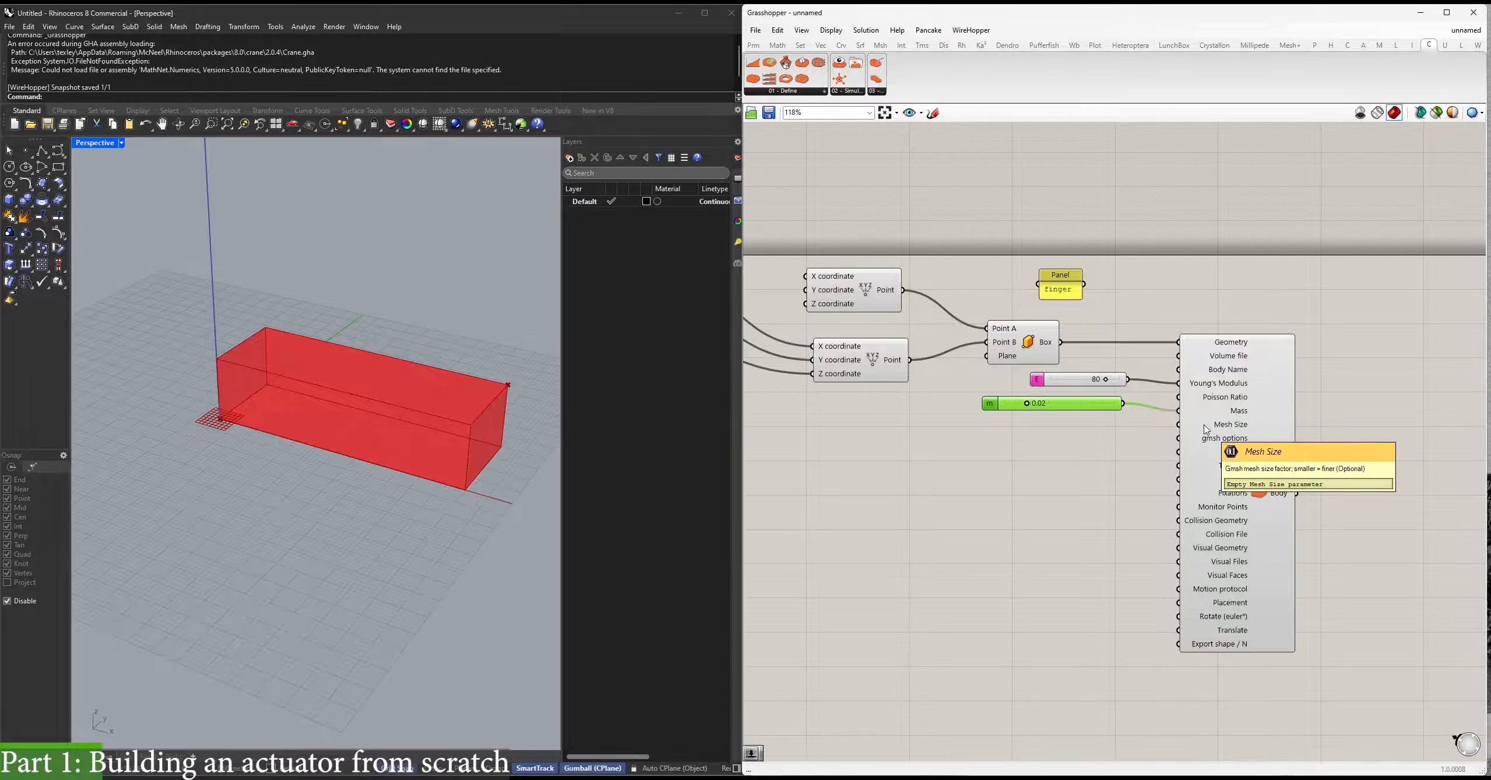
# Create a number slider with value 0.4, name it Mesh Size and connect it to the Mesh Size input.
pyautogui.doubleClick(1113, 442)
pyautogui.write('0.4')
pyautogui.press('Return')
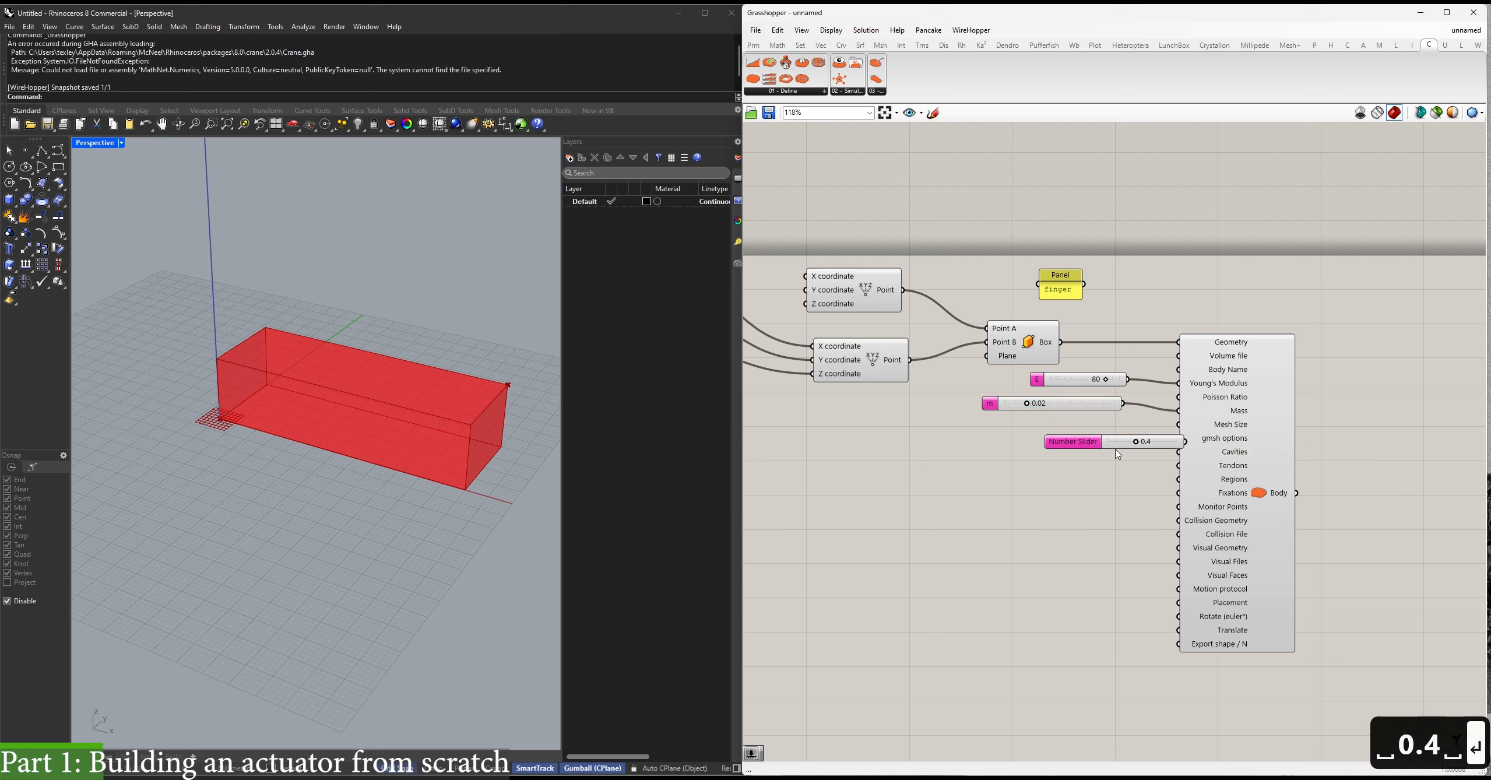
pyautogui.doubleClick(1084, 443)
pyautogui.write('Mesh Size')
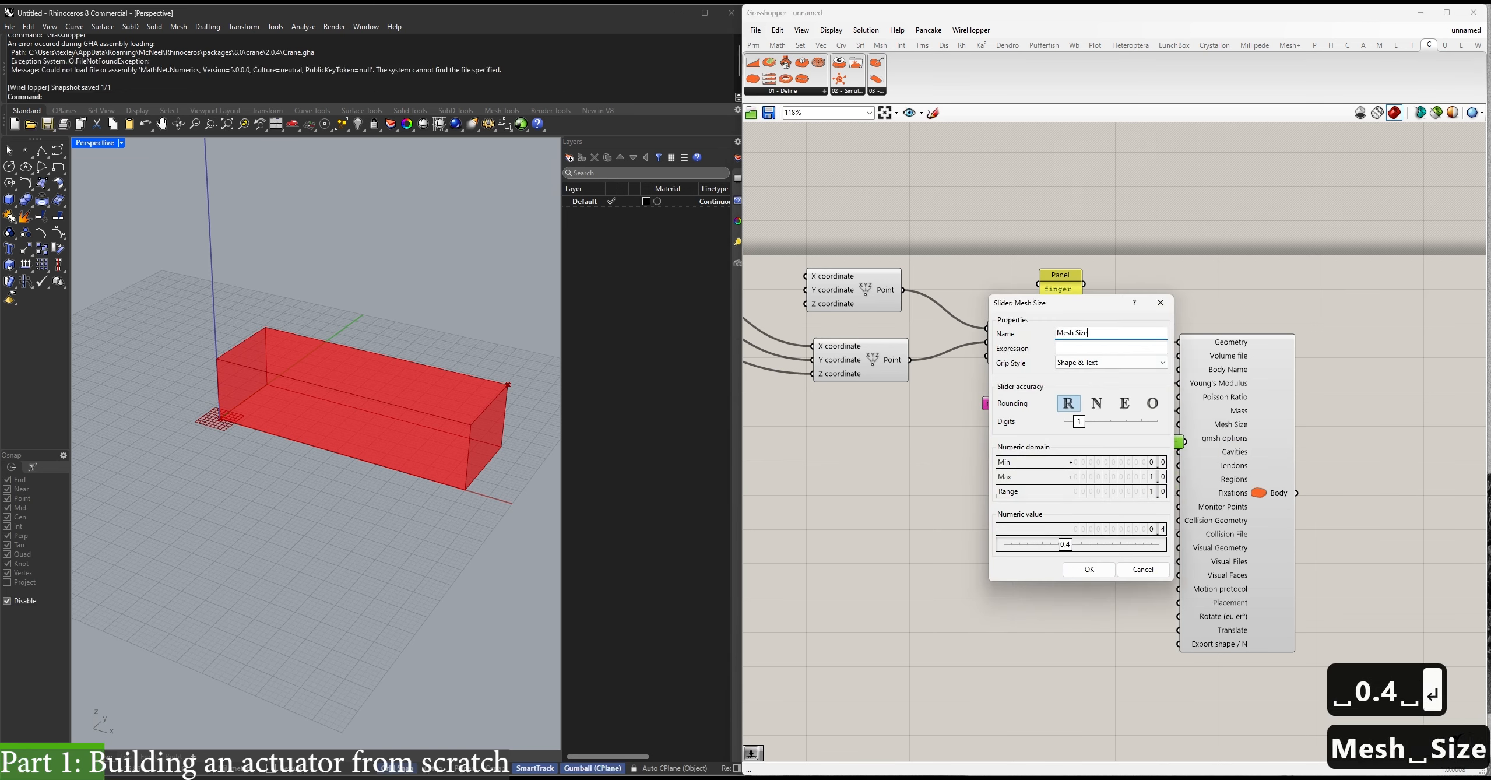
pyautogui.click(1089, 569)
pyautogui.moveTo(1052, 427); pyautogui.dragTo(1039, 425)
pyautogui.moveTo(1130, 423); pyautogui.dragTo(1177, 425)
# Move the "finger" panel above the E slider and connect it to the Body Name input.
pyautogui.click(1138, 471)
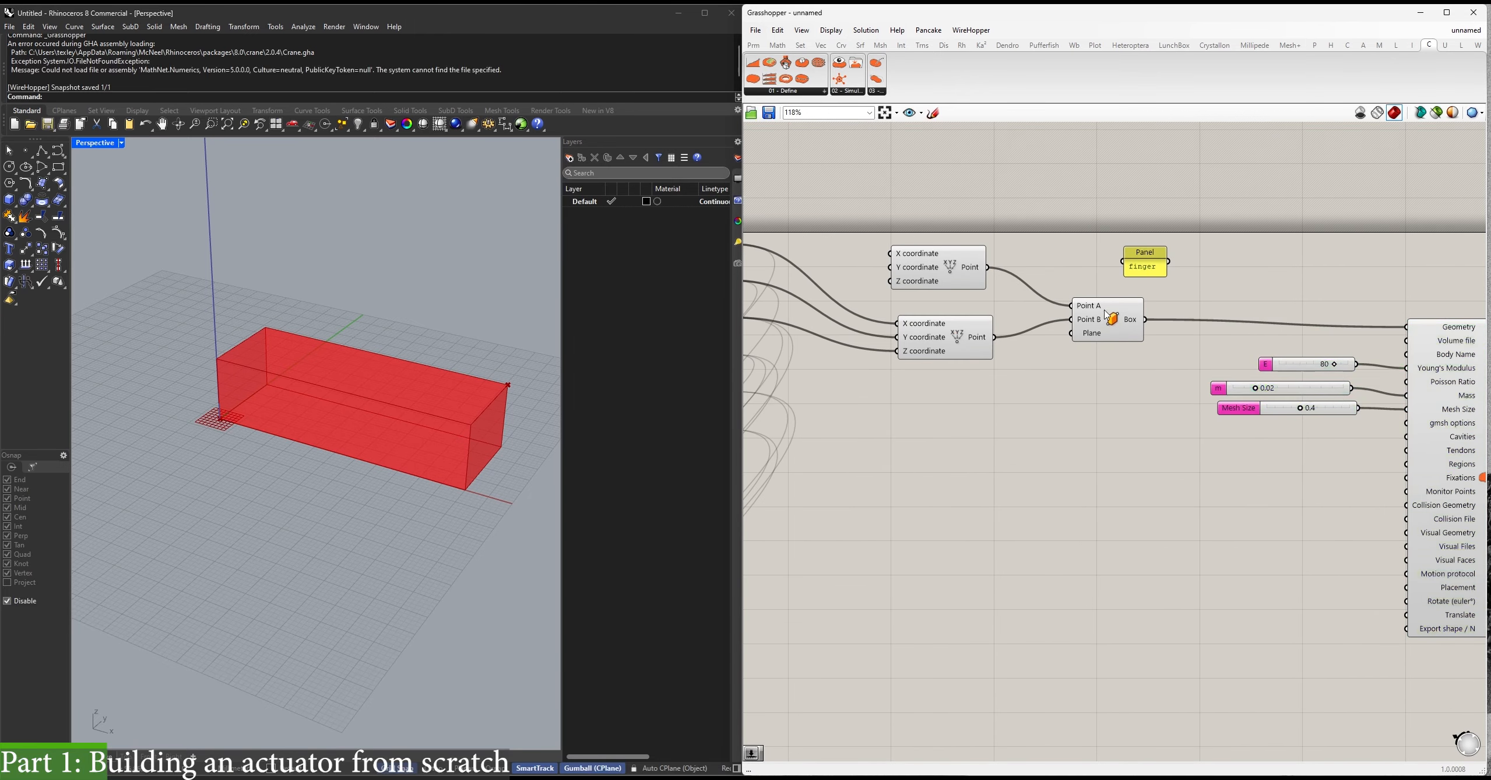
pyautogui.moveTo(1151, 269); pyautogui.dragTo(1230, 346)
pyautogui.moveTo(1134, 396); pyautogui.dragTo(1192, 392, button='right')
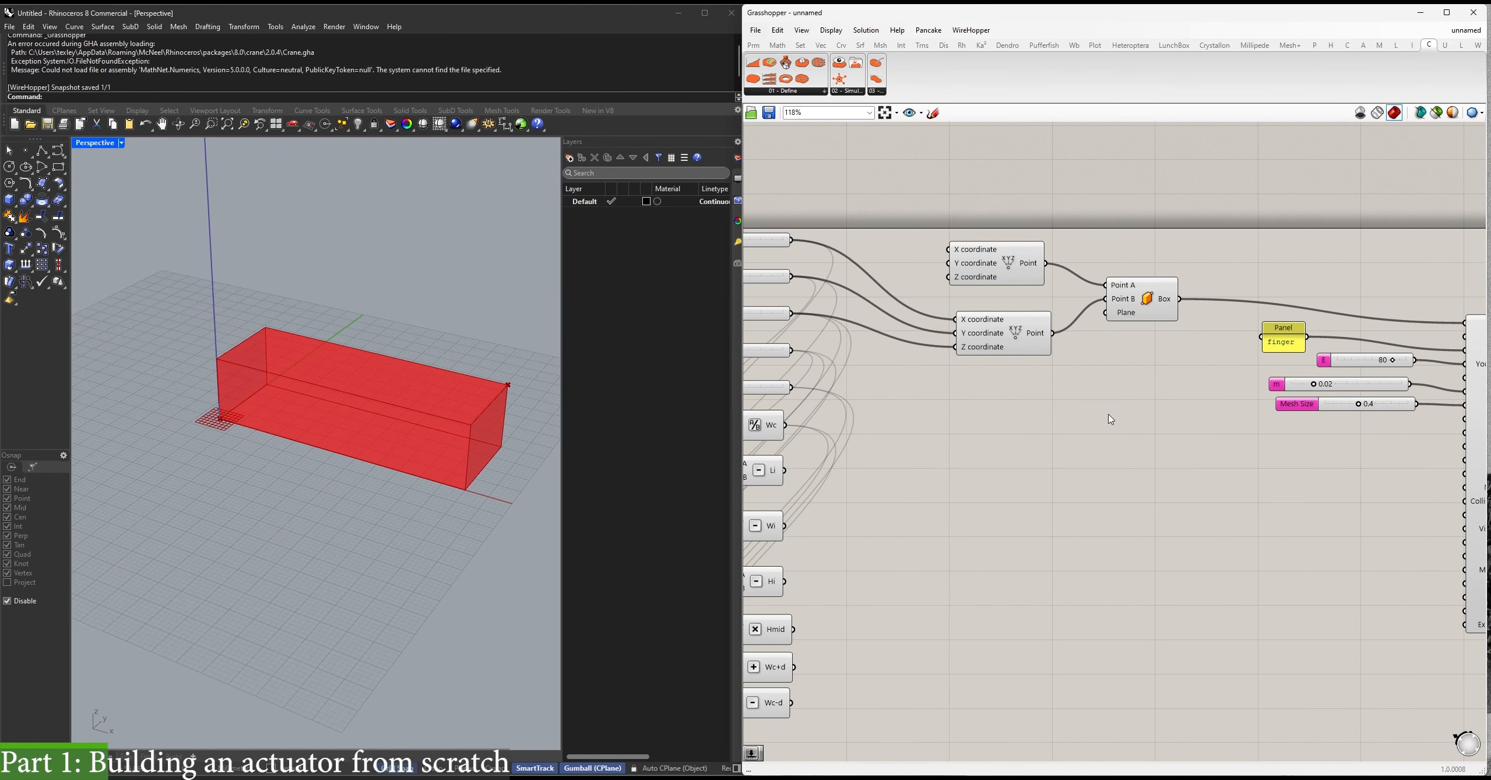
# Duplicate both Construct Point components with their slider connections and place the copies below the originals.
pyautogui.moveTo(1263, 386); pyautogui.dragTo(1125, 385, button='right')
pyautogui.moveTo(1113, 349); pyautogui.dragTo(1053, 259)
pyautogui.hotkey('ctrl', 'c')
pyautogui.hotkey('ctrl', 'v')
pyautogui.click(1027, 400)
# Add a panel containing -1 and connect it to the X, Y and Z coordinates of the upper copied point.
pyautogui.hotkey('shift', 'Return')
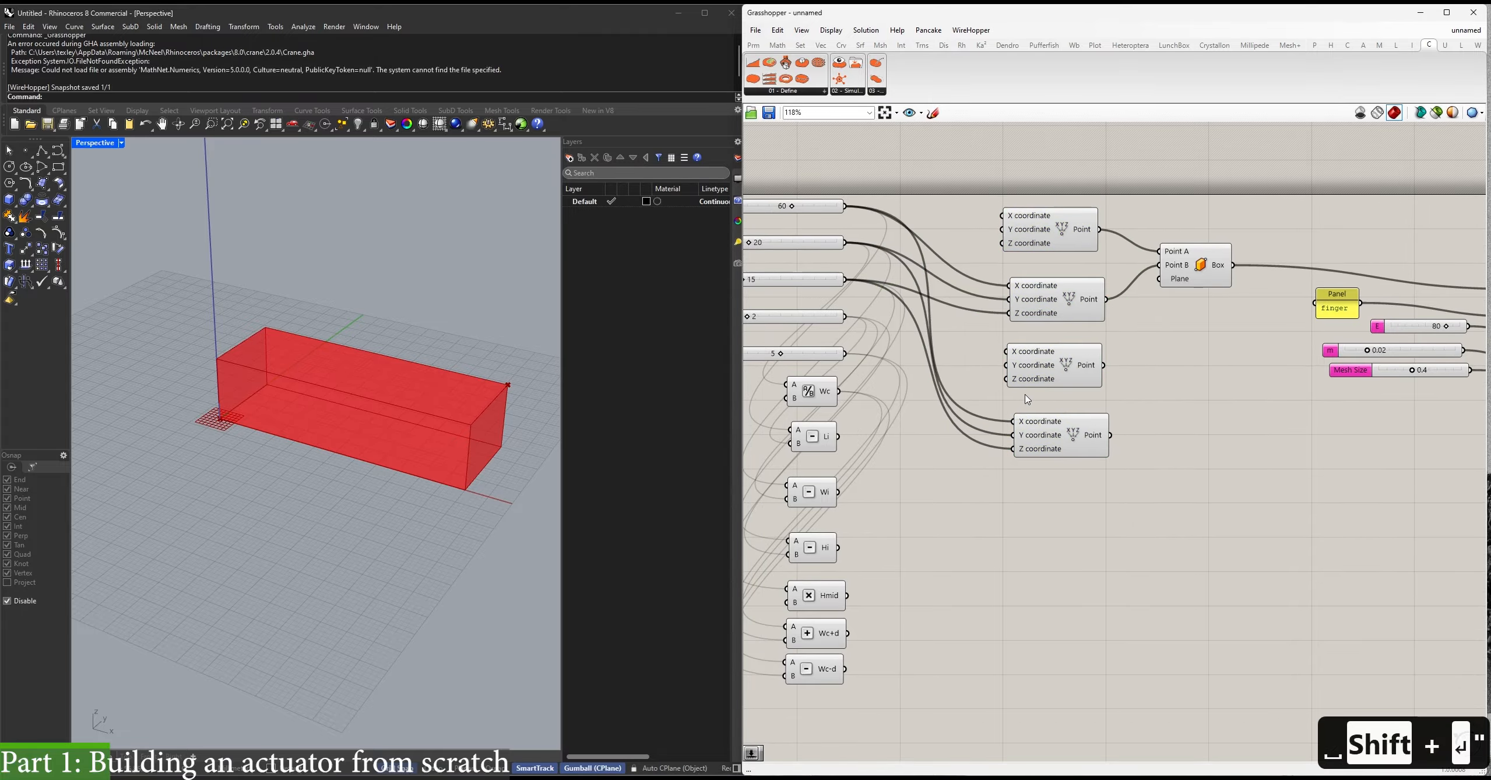
pyautogui.write('"-1')
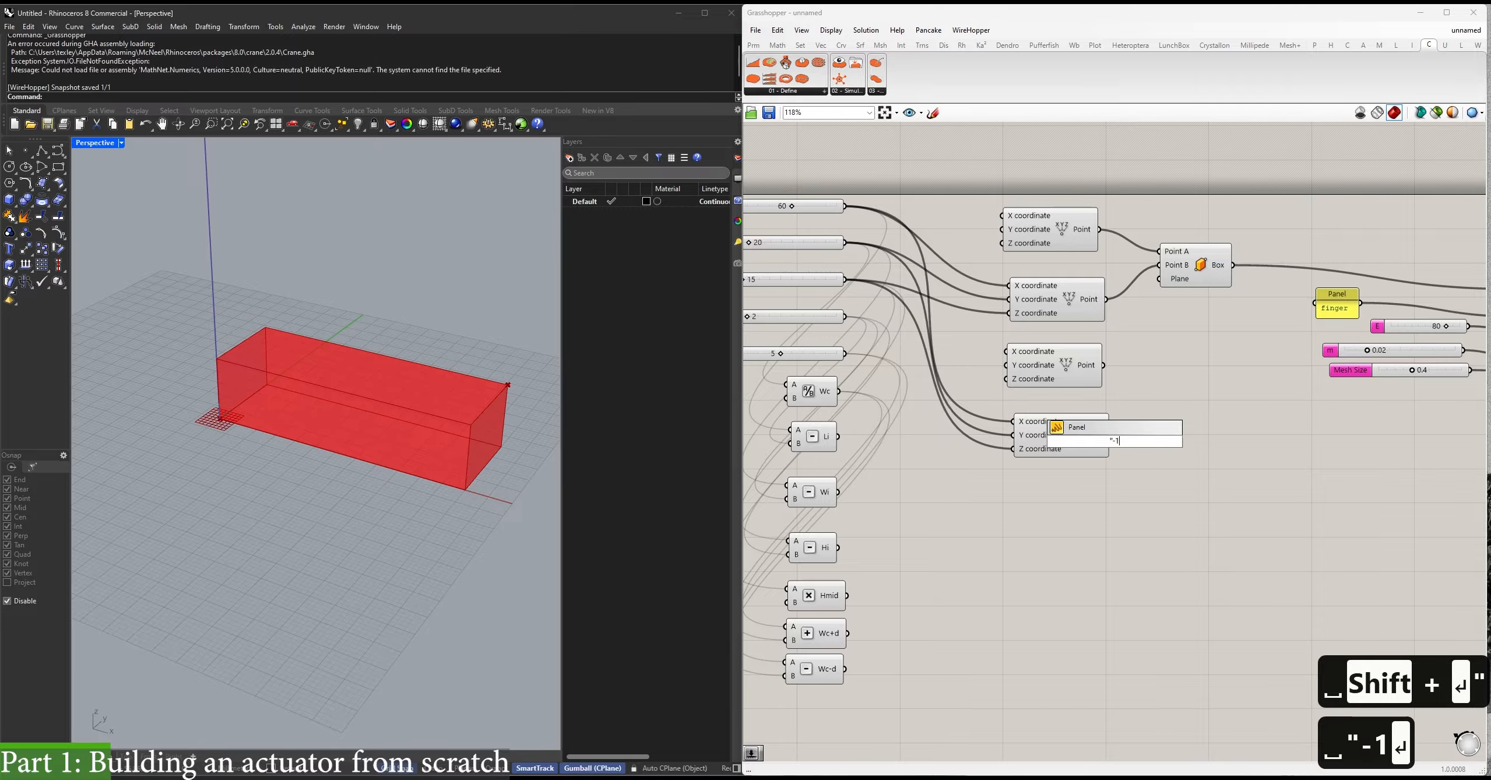
pyautogui.press('Return')
pyautogui.moveTo(1111, 444); pyautogui.dragTo(976, 373)
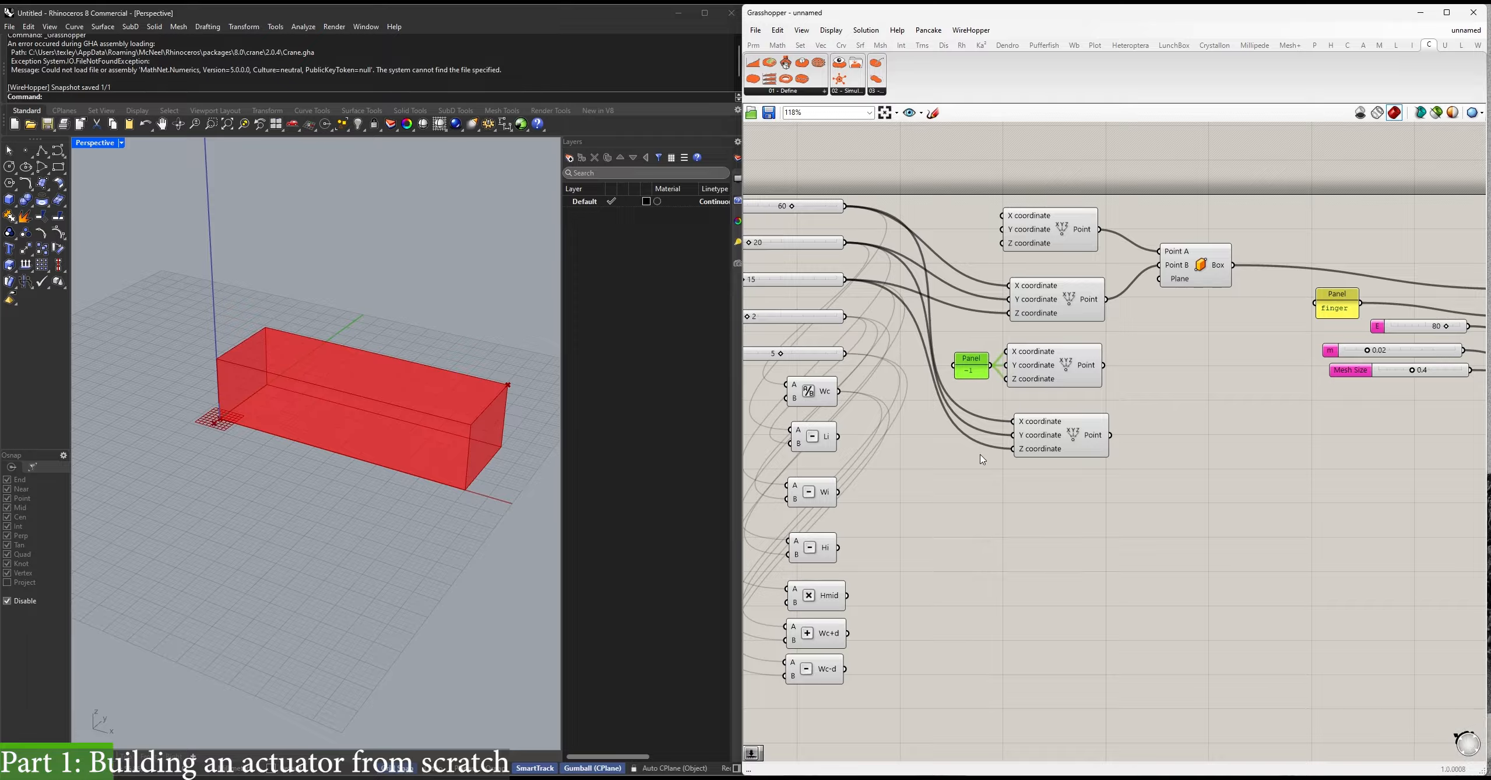
# Insert two Addition components between the W and H sliders and the lower copied point's Y and Z coordinates.
pyautogui.moveTo(983, 459); pyautogui.dragTo(1087, 412, button='right')
pyautogui.moveTo(949, 232); pyautogui.dragTo(1108, 403)
pyautogui.scroll(3, 1106, 402)
pyautogui.doubleClick(992, 423)
pyautogui.write('+')
pyautogui.press('Return')
pyautogui.hotkey('ctrl', 'c')
pyautogui.hotkey('ctrl', 'v')
pyautogui.scroll(-1, 1108, 403)
pyautogui.moveTo(1107, 403); pyautogui.dragTo(1188, 473, button='right')
pyautogui.moveTo(979, 236); pyautogui.dragTo(1092, 444)
pyautogui.moveTo(979, 280); pyautogui.dragTo(1186, 441)
# Add a panel containing 5 for the lower copied point's X coordinate.
pyautogui.click(1210, 514)
pyautogui.doubleClick(1112, 442)
pyautogui.write('//5')
pyautogui.press('Return')
# Duplicate the Box 2Pt component below the first and feed its Point A and Point B from the two copied points.
pyautogui.moveTo(1247, 502); pyautogui.dragTo(1038, 493, button='right')
pyautogui.keyDown('alt'); pyautogui.moveTo(1176, 253); pyautogui.dragTo(1175, 430); pyautogui.keyUp('alt')
pyautogui.moveTo(1064, 371); pyautogui.dragTo(1071, 447)
pyautogui.moveTo(134, 291); pyautogui.dragTo(175, 367, button='right')
pyautogui.scroll(3, 177, 370)
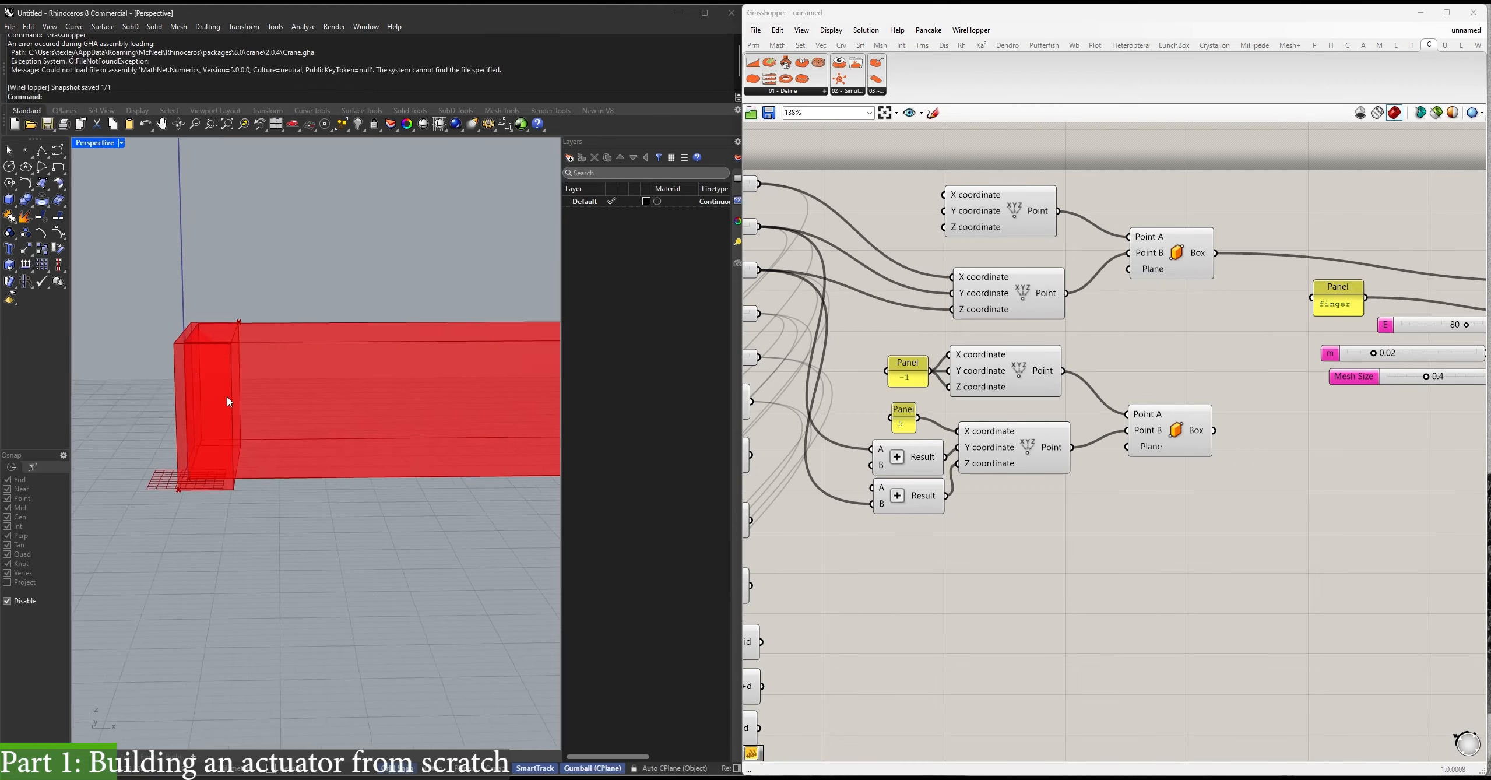
pyautogui.scroll(-2, 1000, 487)
# Group the second box's panels, additions, points and Box component, and label the group "fixation" with a Scribble.
pyautogui.moveTo(933, 560); pyautogui.dragTo(902, 523, button='right')
pyautogui.moveTo(901, 527); pyautogui.dragTo(1166, 386)
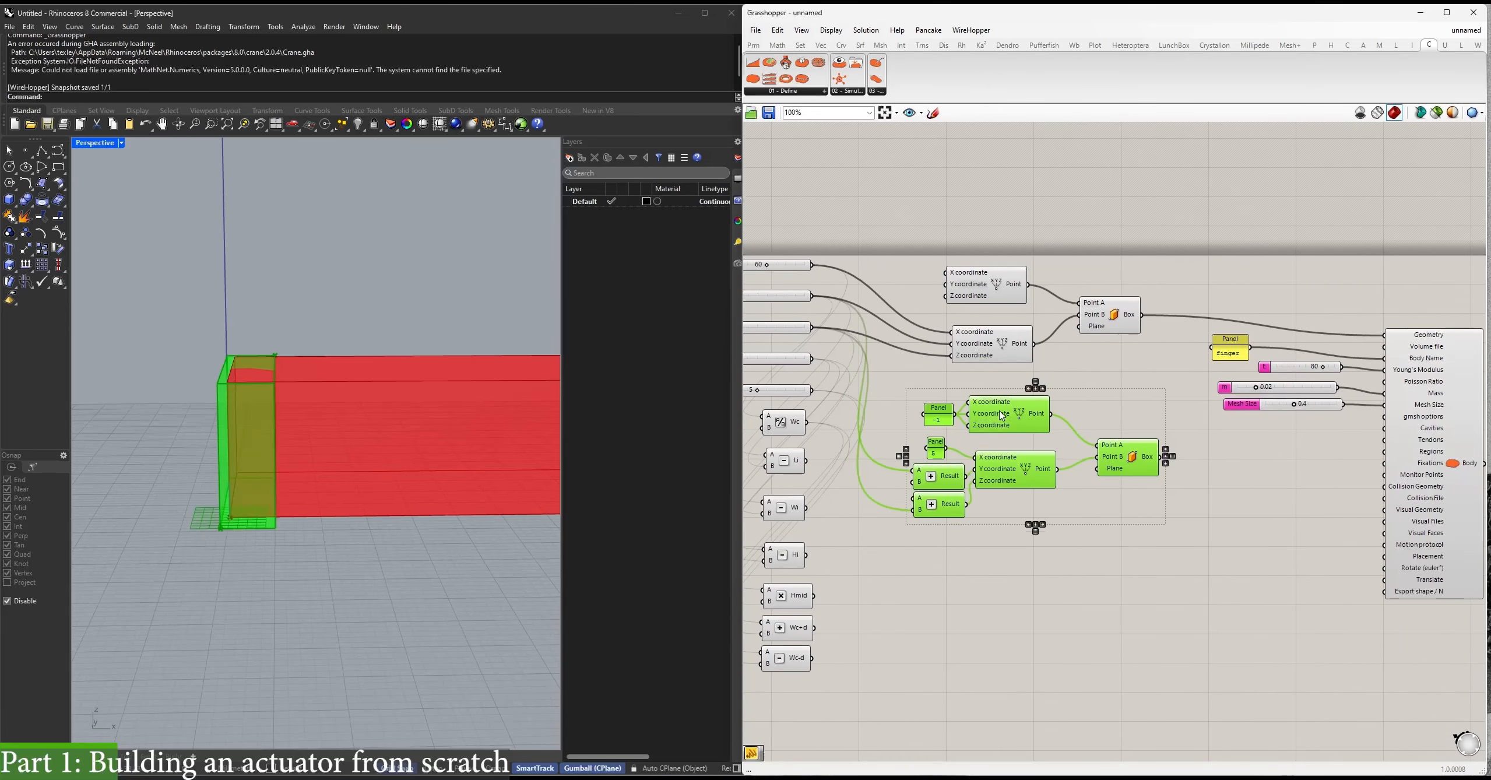
pyautogui.hotkey('ctrl', 'g')
pyautogui.doubleClick(1102, 452)
pyautogui.write('scrib')
pyautogui.press('Return')
pyautogui.doubleClick(1103, 446)
pyautogui.write('fixations')
pyautogui.press('BackSpace')
pyautogui.click(1145, 476)
pyautogui.rightClick(1128, 502)
pyautogui.click(1170, 598)
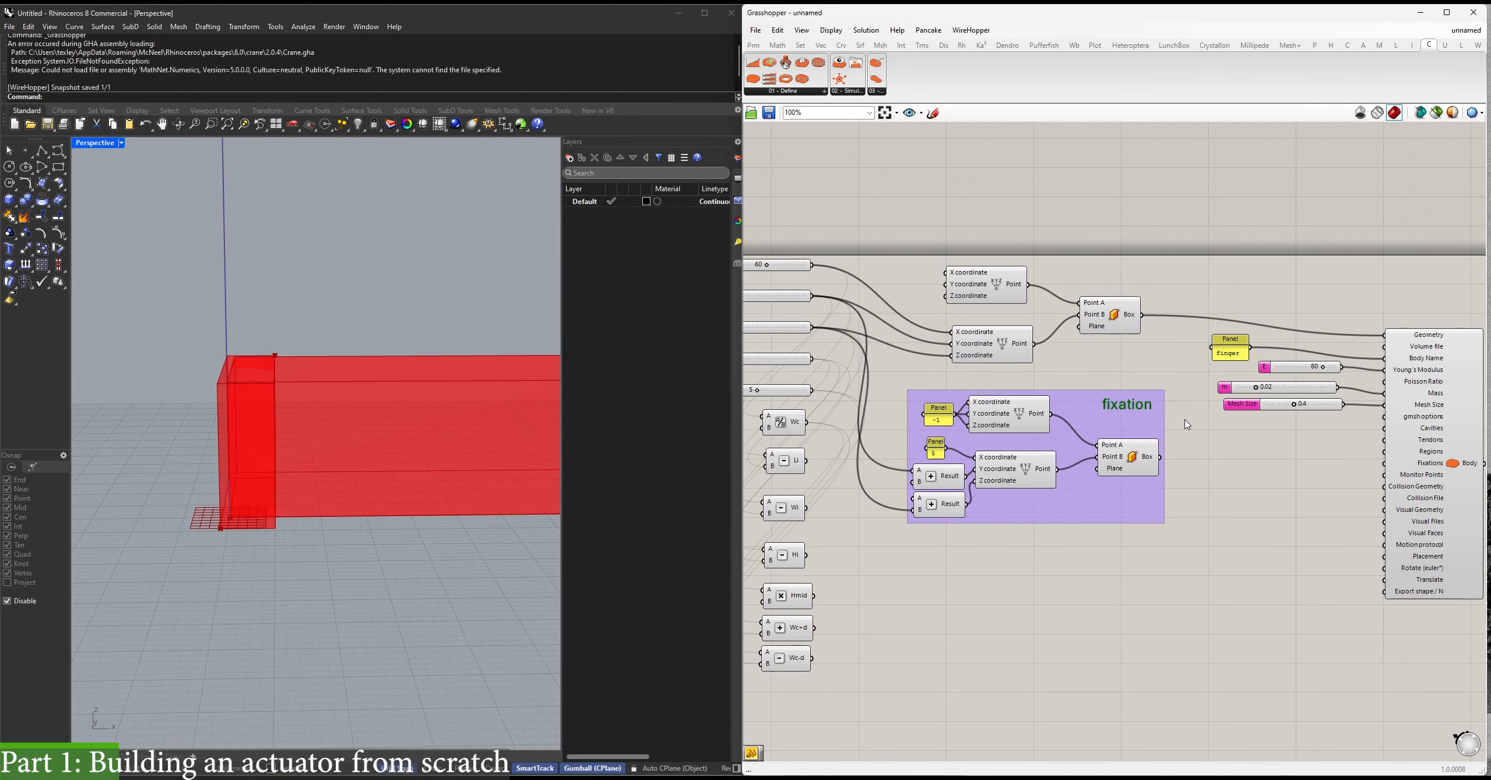
# Group the first box's two Construct Points and Box component, and shift the group toward the sliders.
pyautogui.moveTo(1165, 374); pyautogui.dragTo(1000, 271)
pyautogui.hotkey('ctrl', 'g')
pyautogui.moveTo(1104, 343); pyautogui.dragTo(1057, 343)
# Add a Scribble reading "body" inside the upper group, above its Box component.
pyautogui.doubleClick(1116, 440)
pyautogui.write('scribb')
pyautogui.press('Down')
pyautogui.press('Down')
pyautogui.press('Down')
pyautogui.press('Down')
pyautogui.press('Down')
pyautogui.press('Down')
pyautogui.press('Down')
pyautogui.press('Down')
pyautogui.press('Down')
pyautogui.press('Down')
pyautogui.press('Return')
pyautogui.moveTo(1122, 426); pyautogui.dragTo(1040, 259)
pyautogui.doubleClick(1032, 273)
pyautogui.write('body')
pyautogui.click(1143, 376)
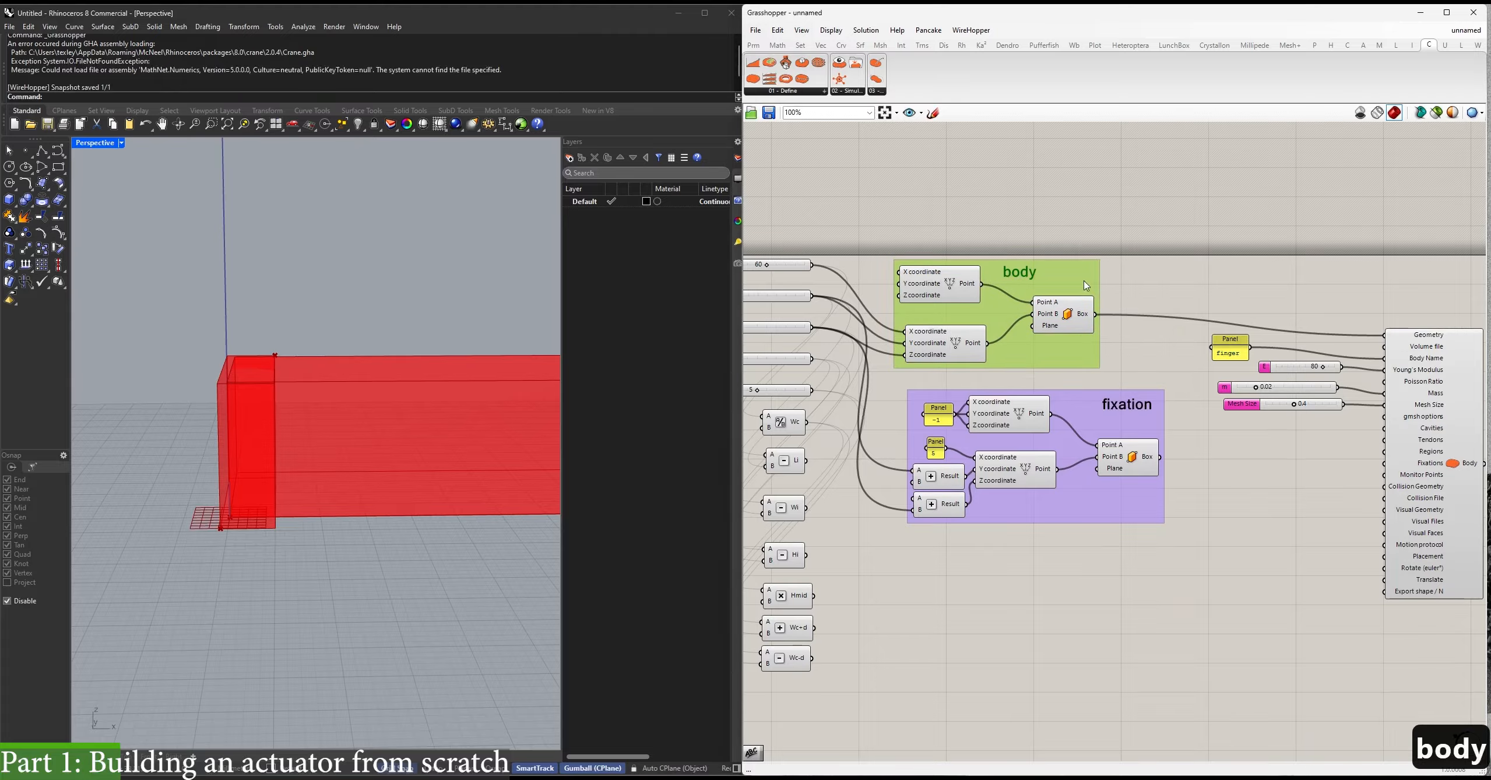
pyautogui.click(1154, 306)
pyautogui.moveTo(1053, 387); pyautogui.dragTo(1042, 337, button='right')
pyautogui.moveTo(1169, 422); pyautogui.dragTo(1060, 376, button='right')
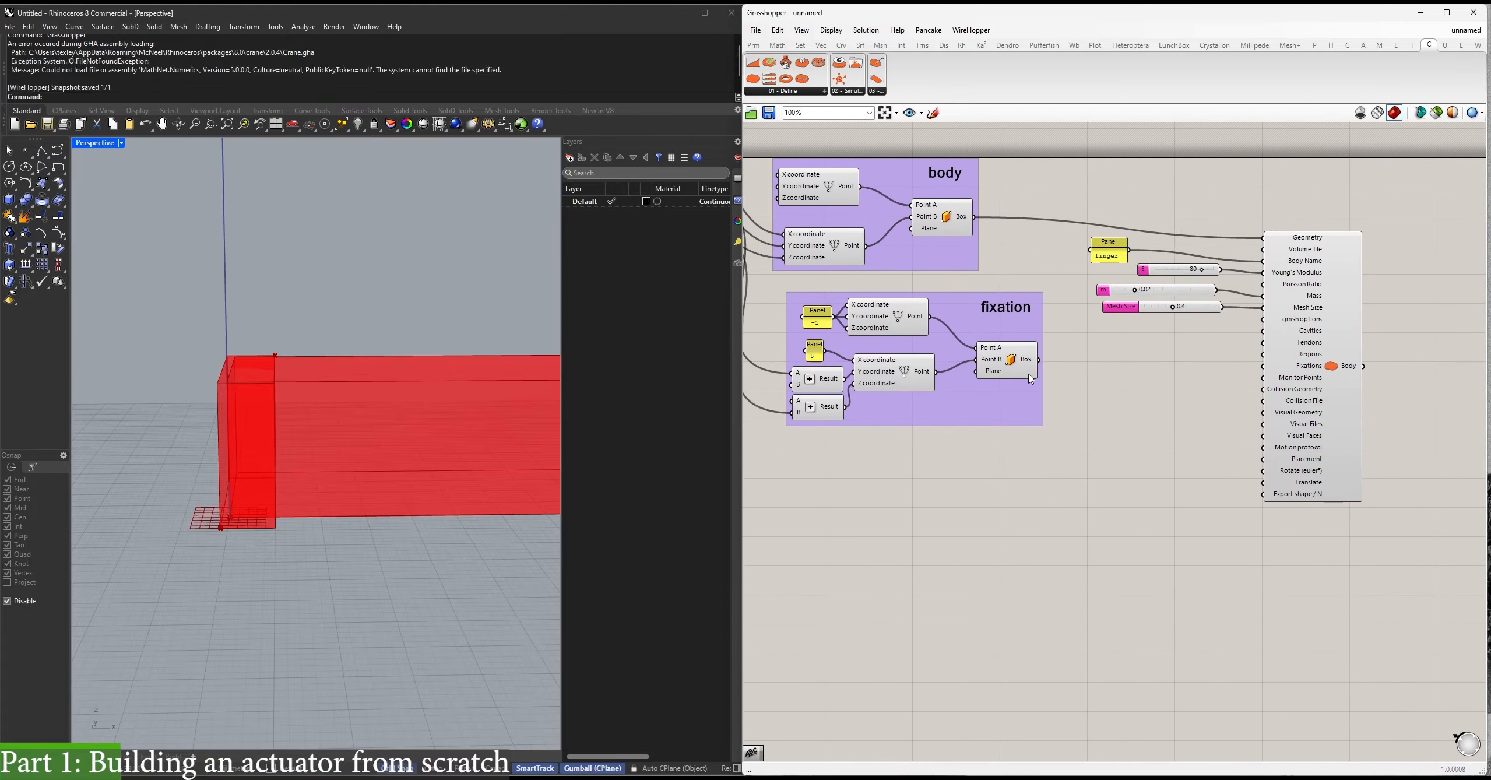
# Connect the fixation group's Box output to the soft body component's Fixations input.
pyautogui.moveTo(1039, 359); pyautogui.dragTo(1263, 366)
pyautogui.moveTo(1078, 450); pyautogui.dragTo(1169, 469, button='right')
pyautogui.moveTo(1140, 393); pyautogui.dragTo(1140, 383)
pyautogui.click(1140, 448)
# Add a Construct Point component below the fixation group.
pyautogui.scroll(2, 1135, 460)
pyautogui.moveTo(1048, 475); pyautogui.dragTo(1078, 472, button='right')
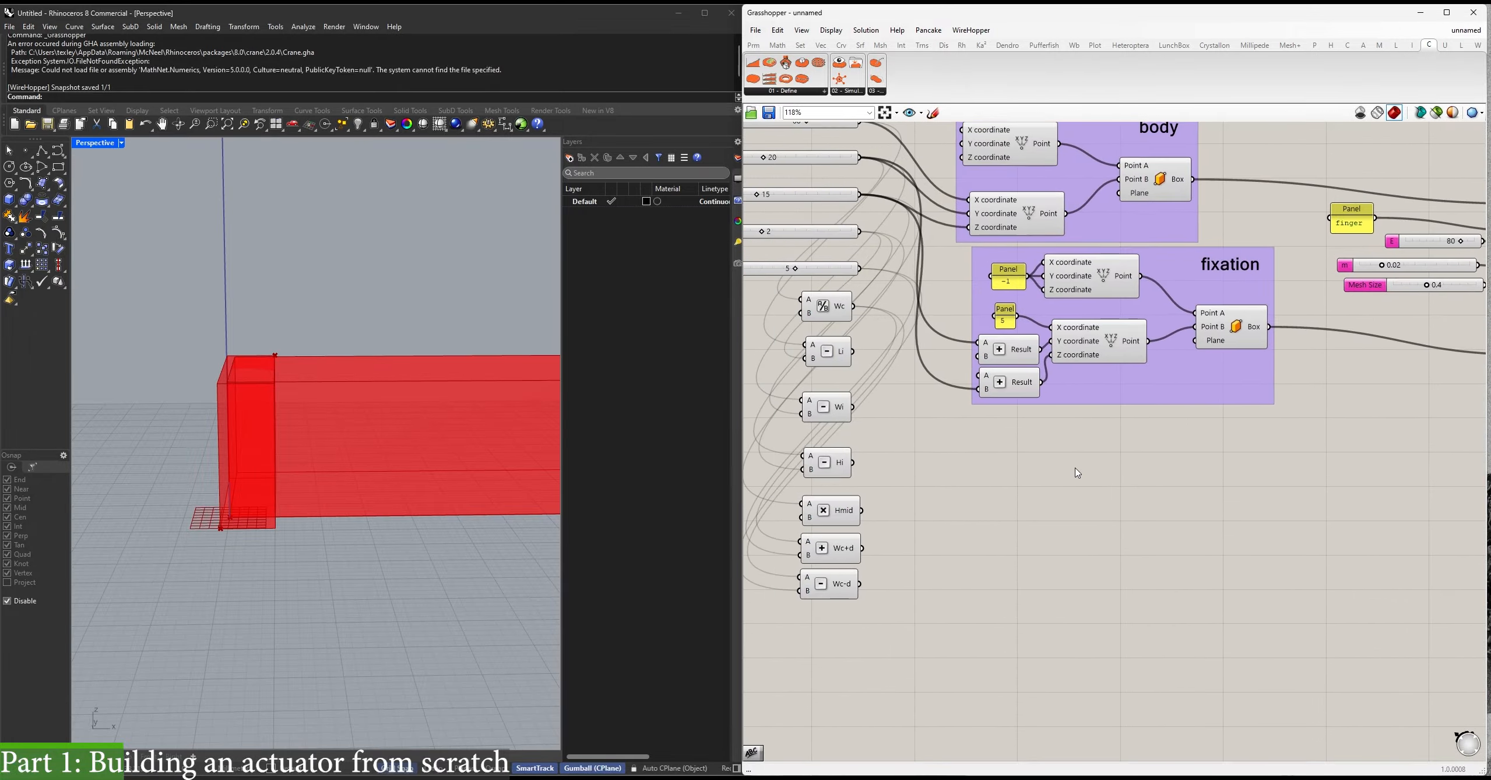
pyautogui.doubleClick(1047, 438)
pyautogui.write('construct po')
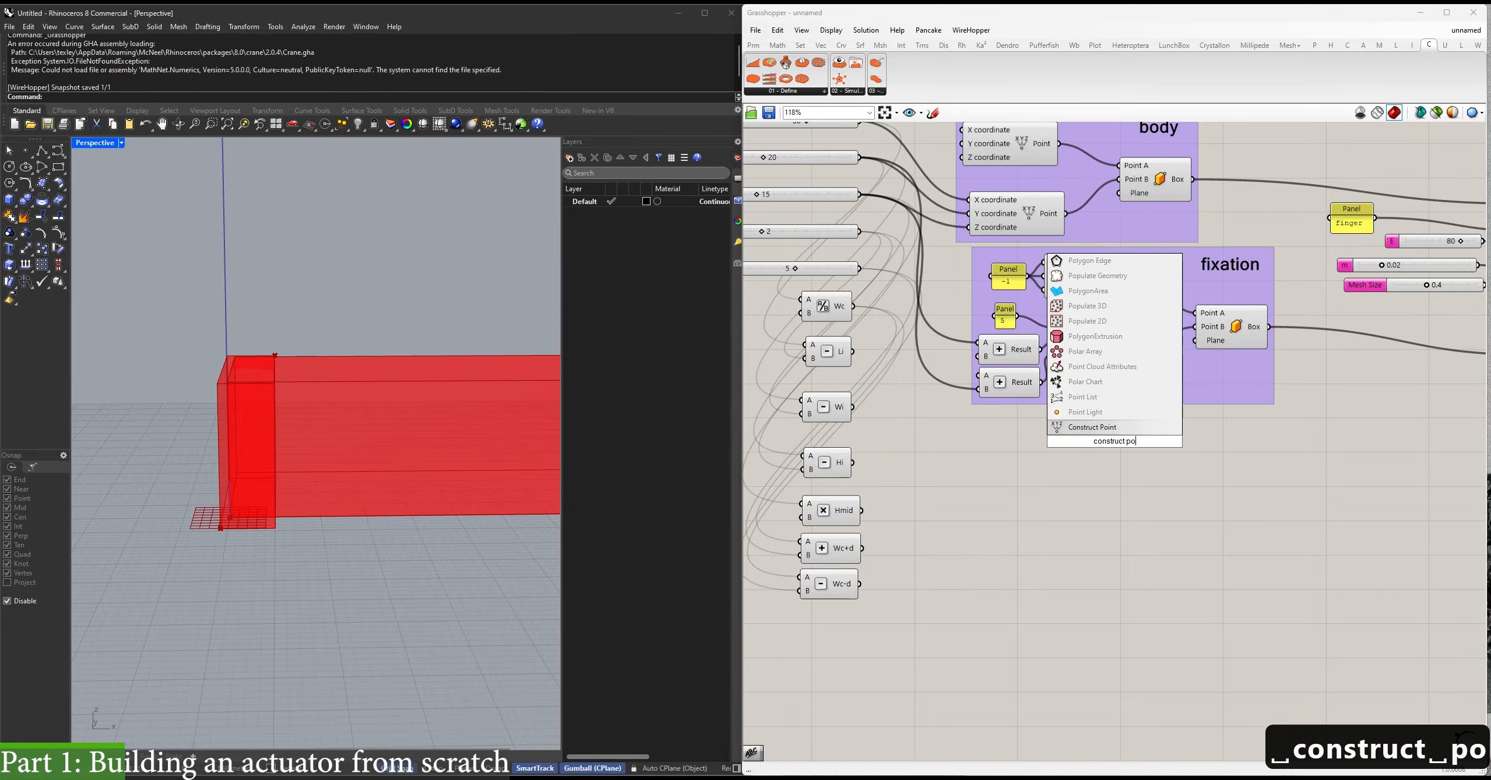
pyautogui.press('Return')
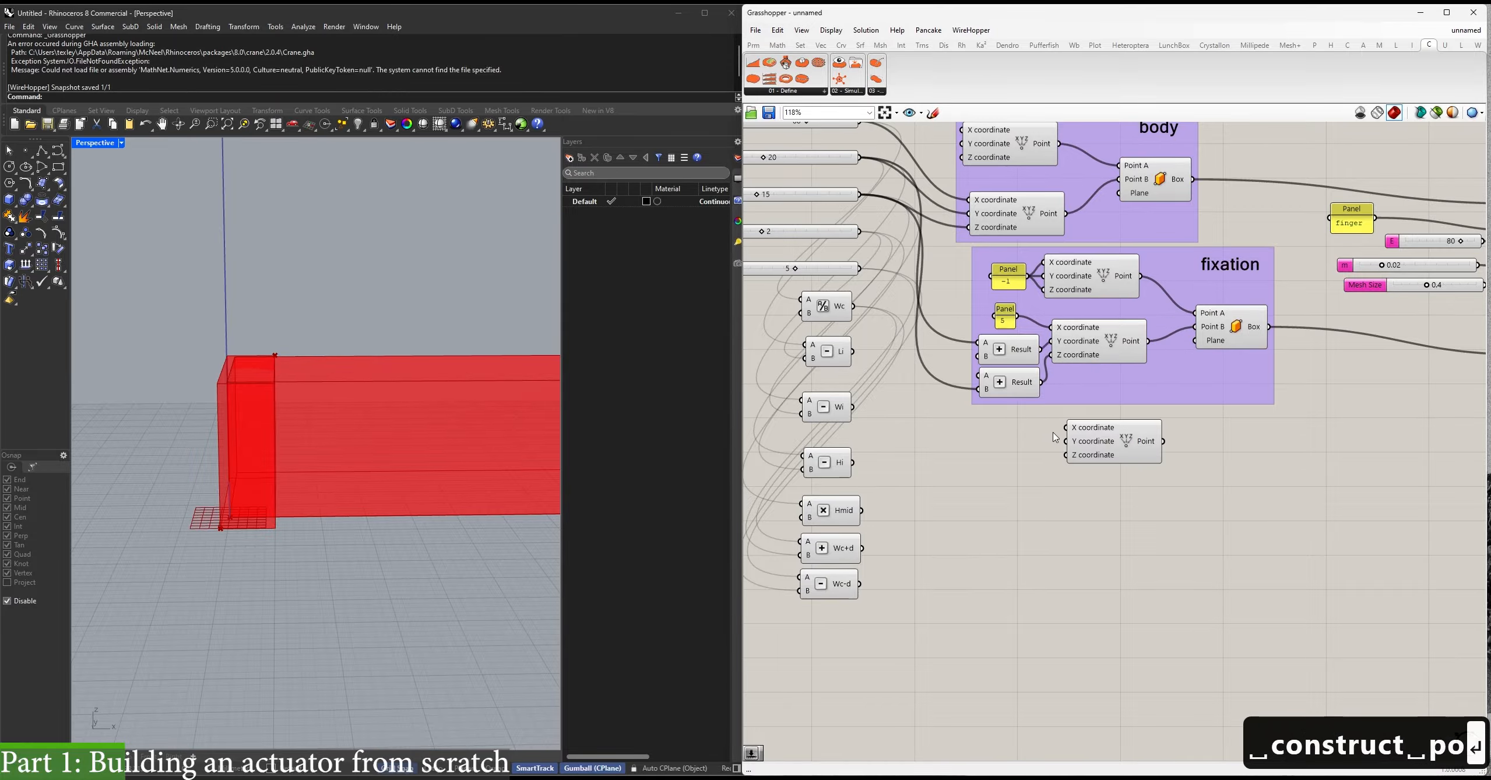
pyautogui.moveTo(1132, 449); pyautogui.dragTo(1060, 446)
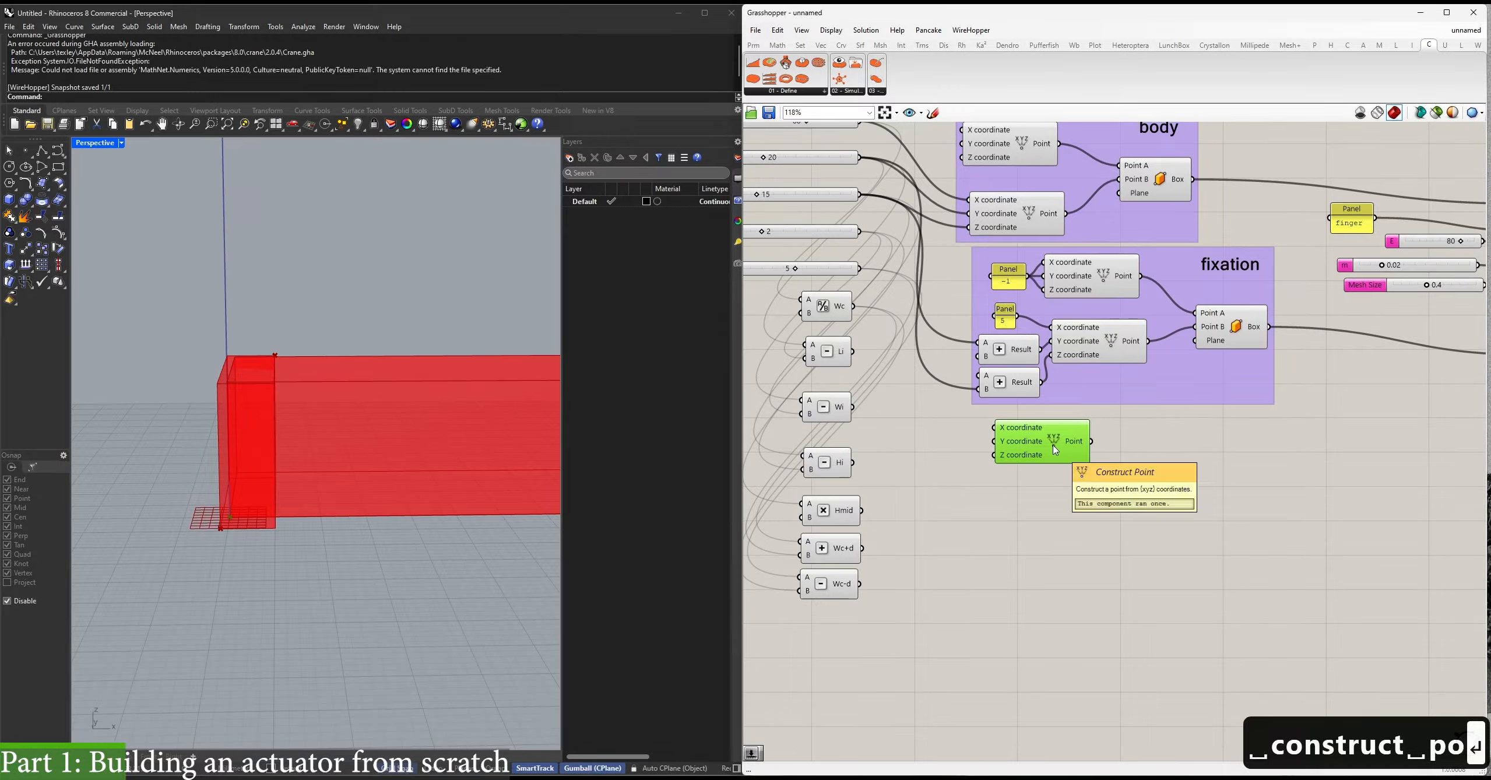
# Feed the new point's Y coordinate from Wc and its Z coordinate from the H slider.
pyautogui.moveTo(1031, 430); pyautogui.dragTo(1116, 511, button='right')
pyautogui.scroll(-1, 1117, 512)
pyautogui.moveTo(1088, 527); pyautogui.dragTo(970, 412)
pyautogui.moveTo(976, 321); pyautogui.dragTo(1089, 539)
pyautogui.moveTo(1147, 553); pyautogui.dragTo(1099, 469, button='right')
# Duplicate the point below itself with its wires and feed the copy's X coordinate from the L slider.
pyautogui.keyDown('alt'); pyautogui.moveTo(1084, 454); pyautogui.dragTo(1083, 496); pyautogui.keyUp('alt')
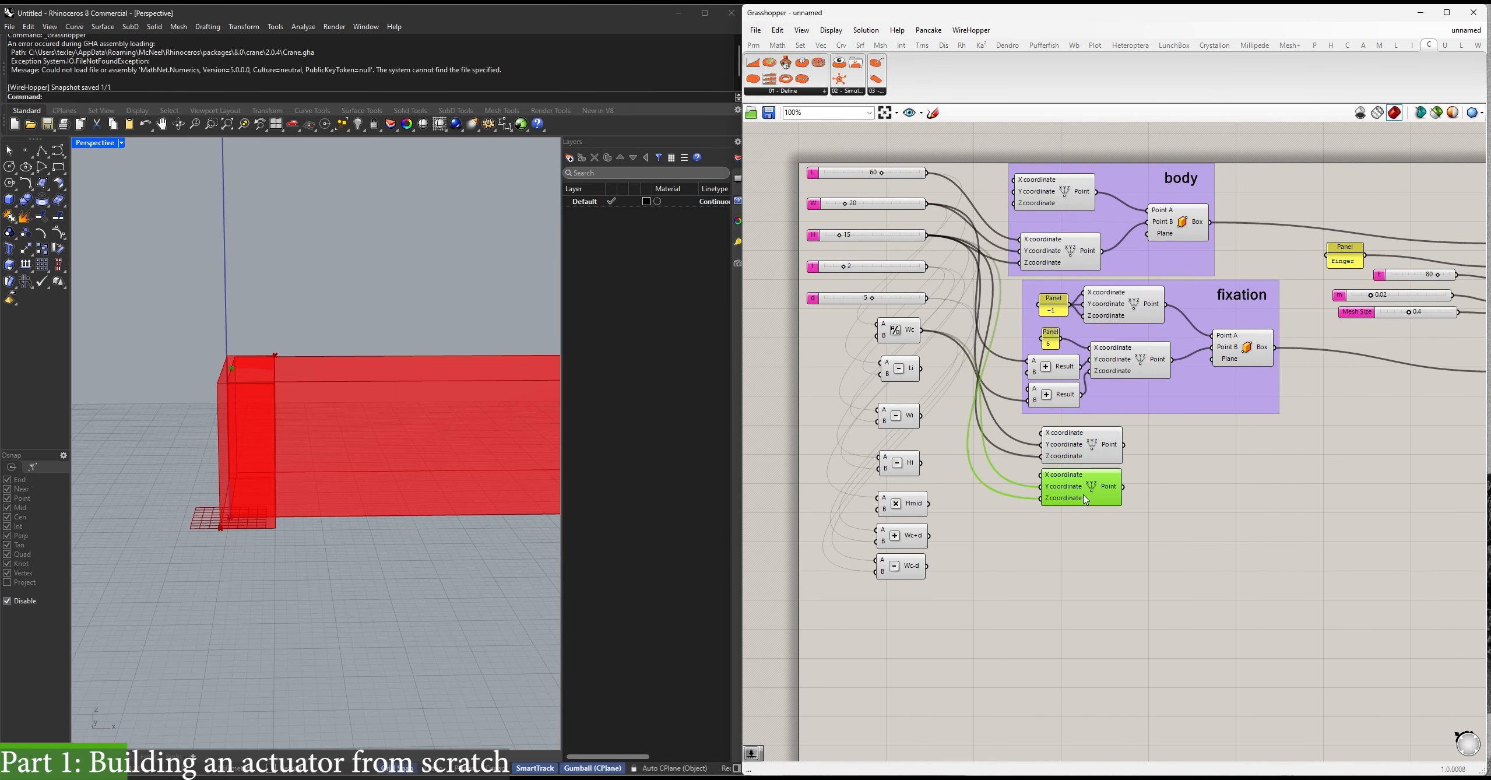
pyautogui.moveTo(927, 173); pyautogui.dragTo(1068, 466)
pyautogui.click(1161, 497)
pyautogui.scroll(2, 1155, 495)
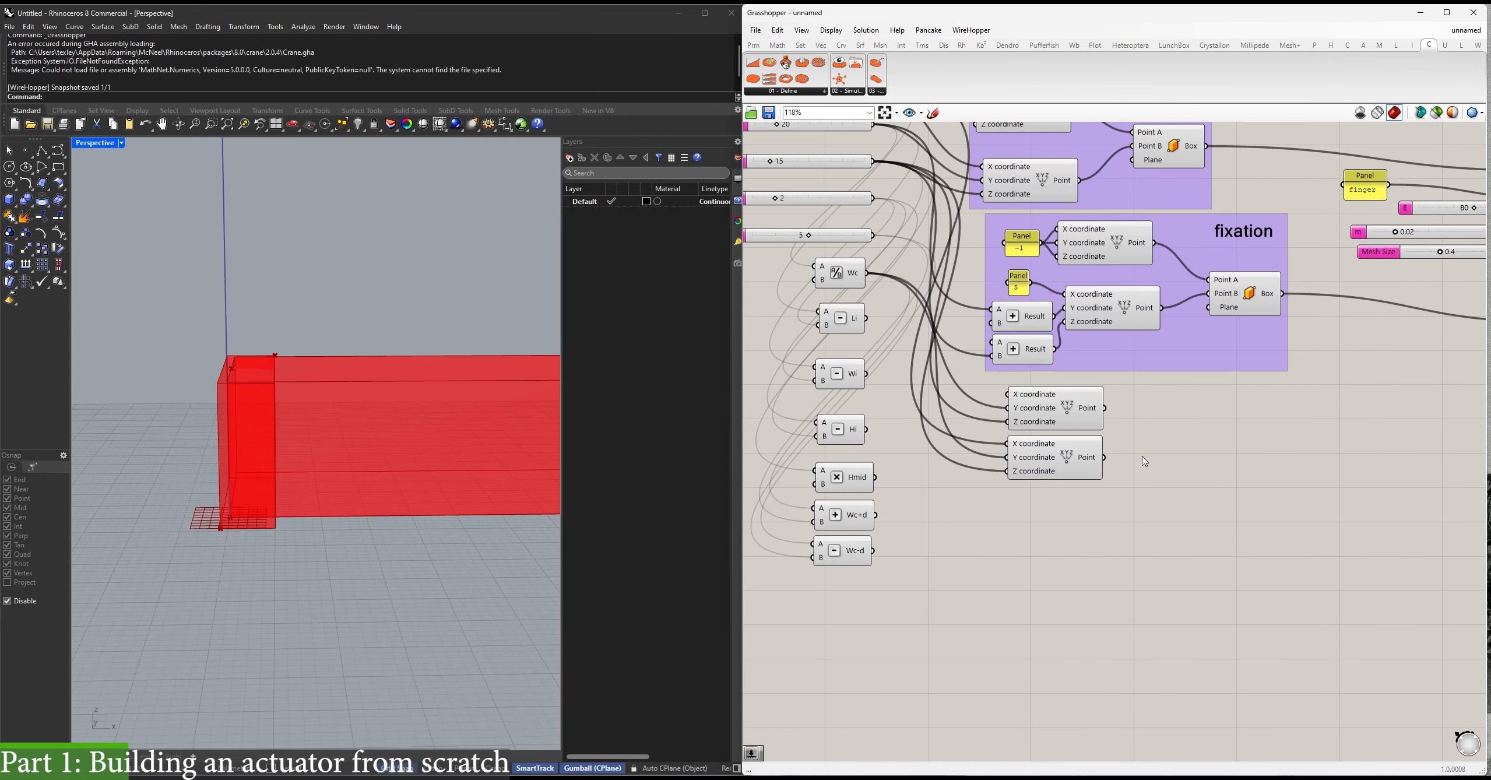
# Add a Line component with the two new points as its Start Point and End Point.
pyautogui.doubleClick(1141, 477)
pyautogui.write('line')
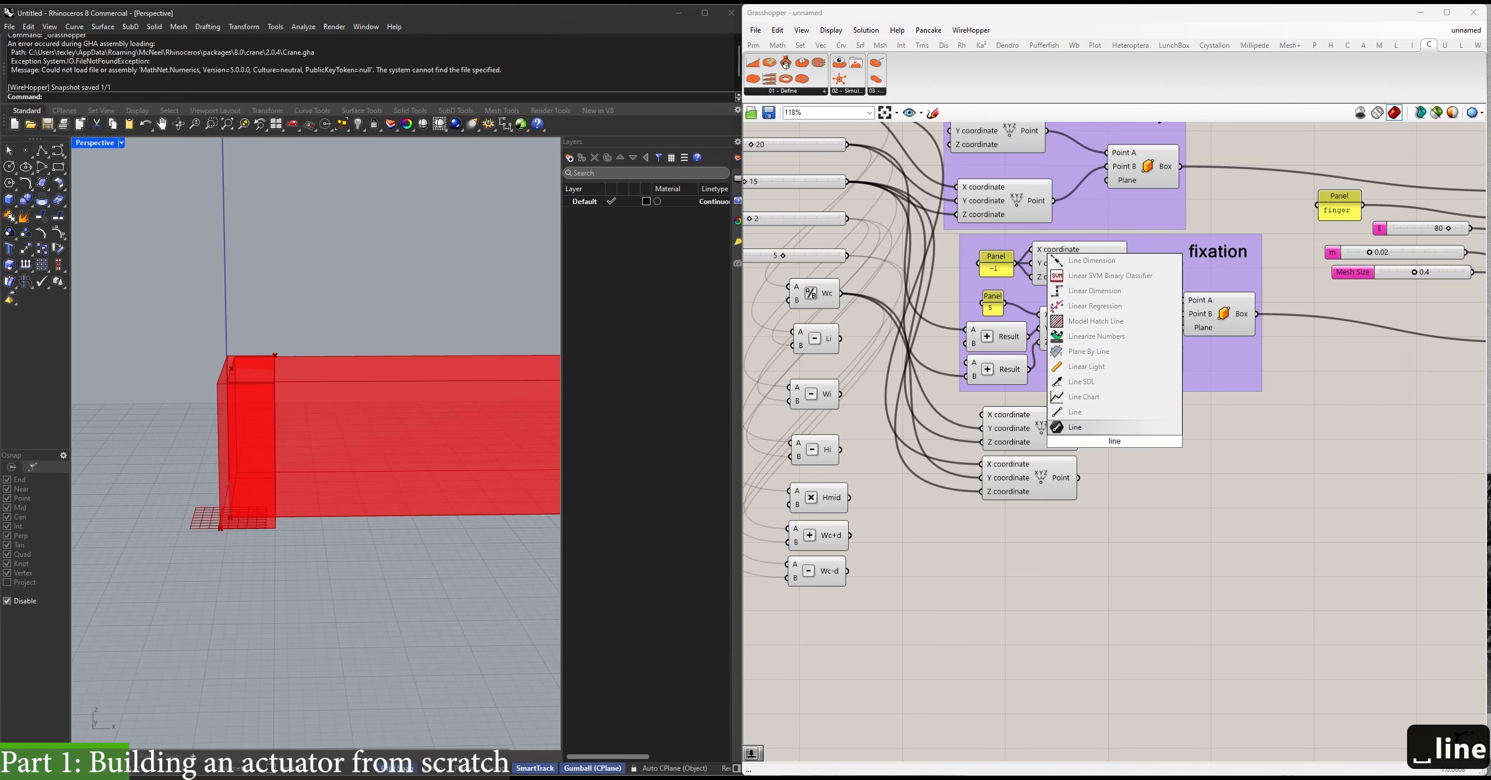
pyautogui.hotkey('shift', 'Return')
pyautogui.moveTo(1128, 446); pyautogui.dragTo(1157, 458)
pyautogui.moveTo(1080, 429); pyautogui.dragTo(1101, 460)
pyautogui.moveTo(1108, 467); pyautogui.dragTo(1087, 464, button='right')
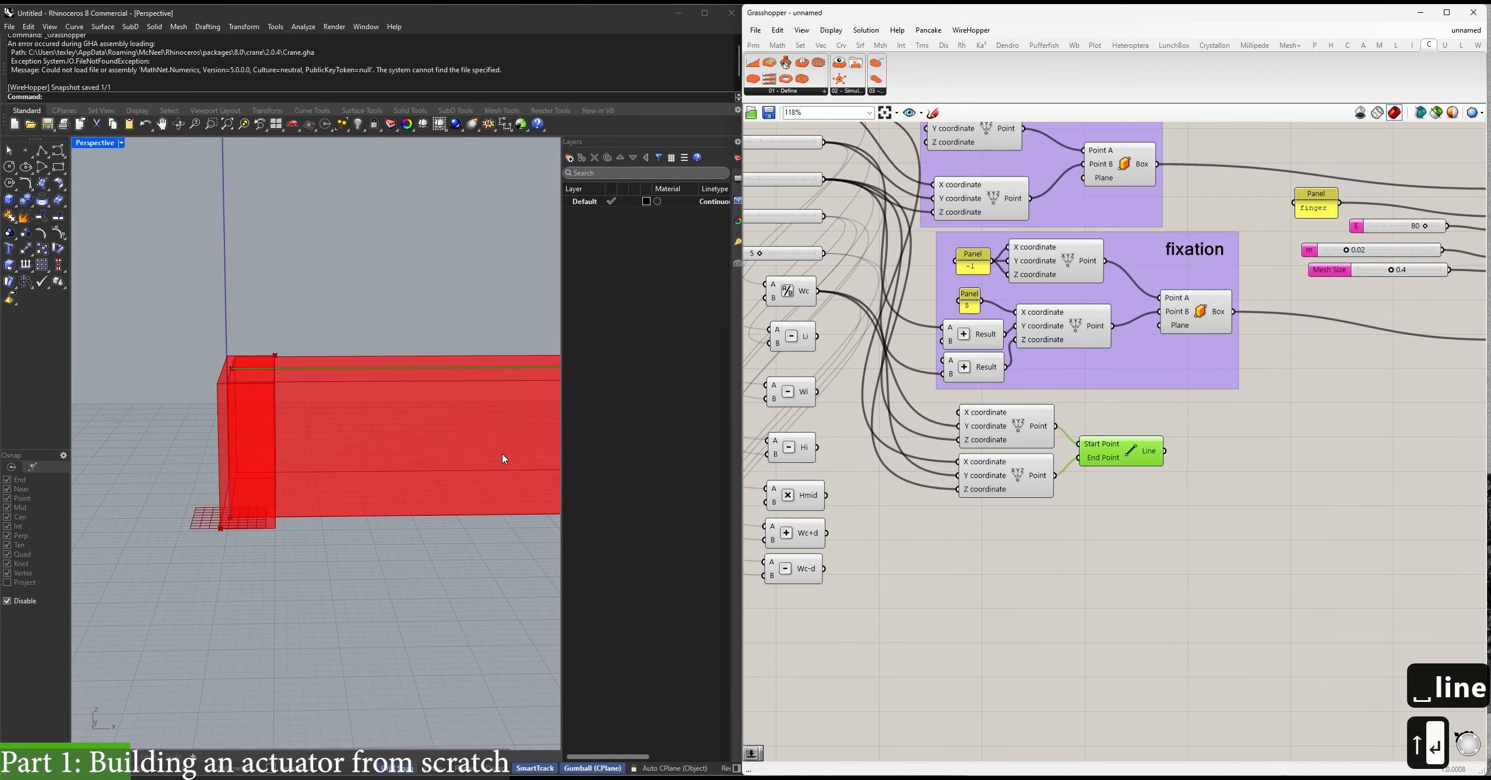
# Split the line with a Divide Curve component and feed its Points into the body's Monitor Points input.
pyautogui.scroll(-3, 256, 443)
pyautogui.moveTo(302, 454); pyautogui.dragTo(323, 424, button='right')
pyautogui.moveTo(1133, 535); pyautogui.dragTo(1092, 524, button='right')
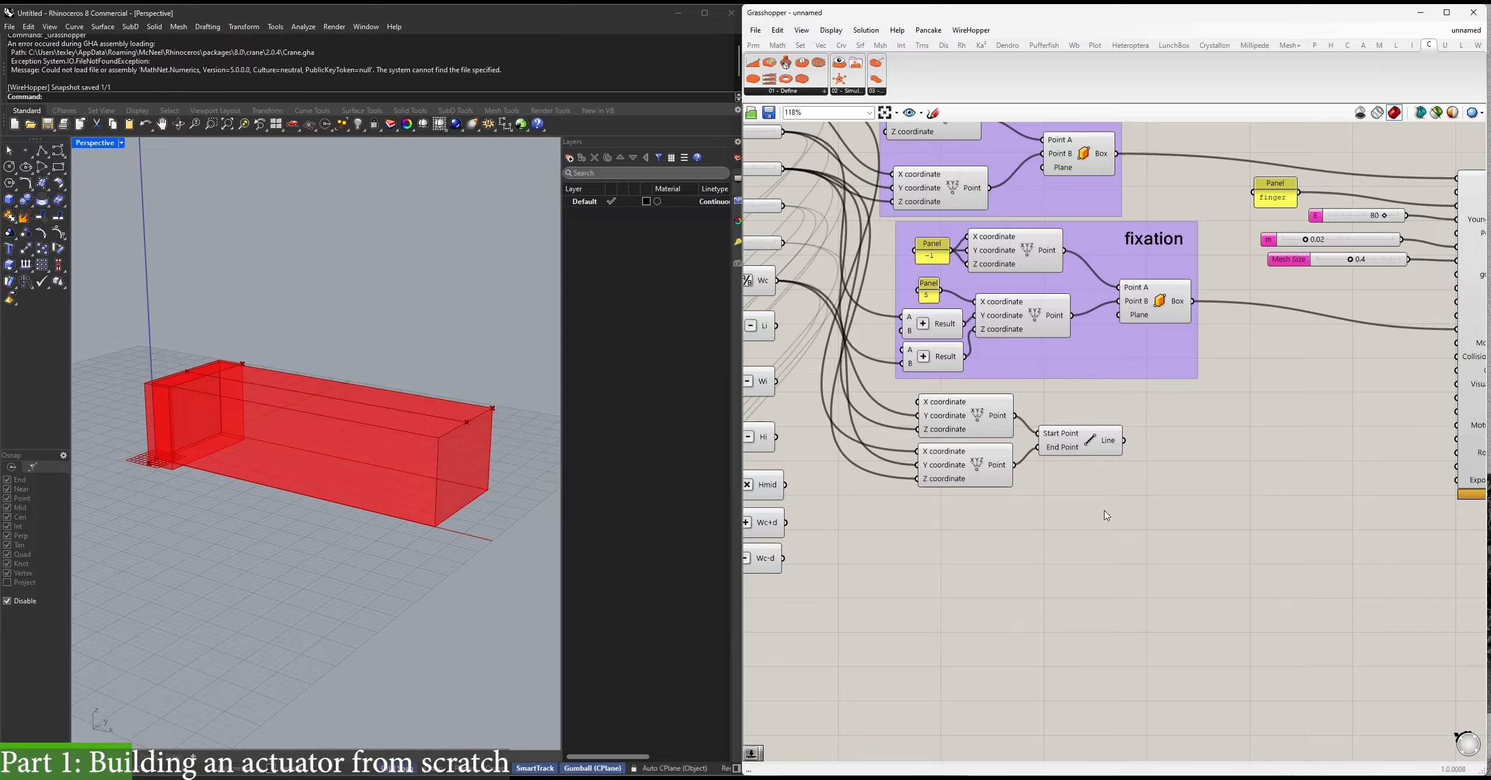
pyautogui.doubleClick(1115, 441)
pyautogui.write('divide')
pyautogui.press('Return')
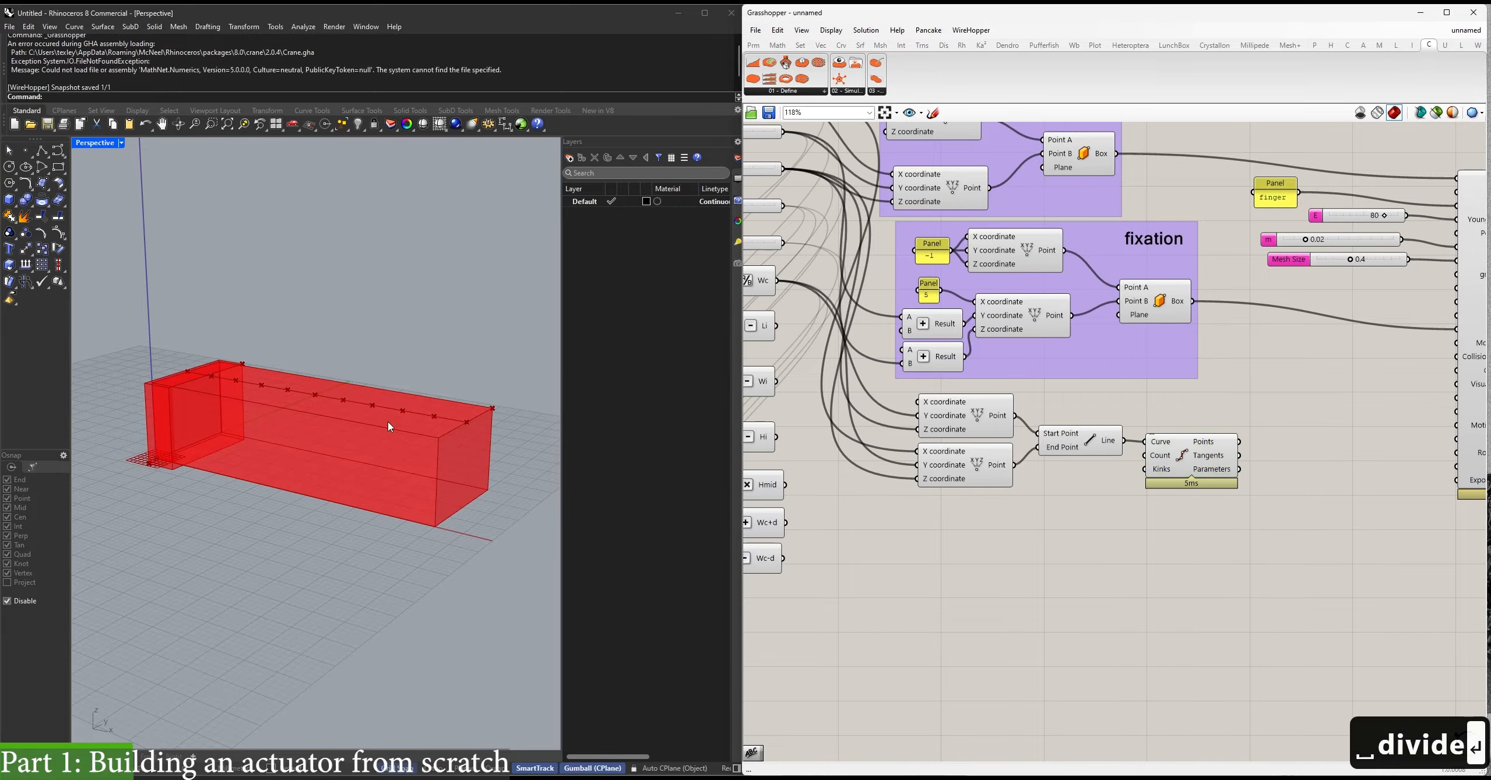
pyautogui.moveTo(1240, 441); pyautogui.dragTo(1050, 458, button='right')
pyautogui.moveTo(1049, 457); pyautogui.dragTo(1270, 360)
# Insert a relay on the body box's output wire and connect it to the Visual Geometry input.
pyautogui.moveTo(915, 154); pyautogui.dragTo(976, 235, button='right')
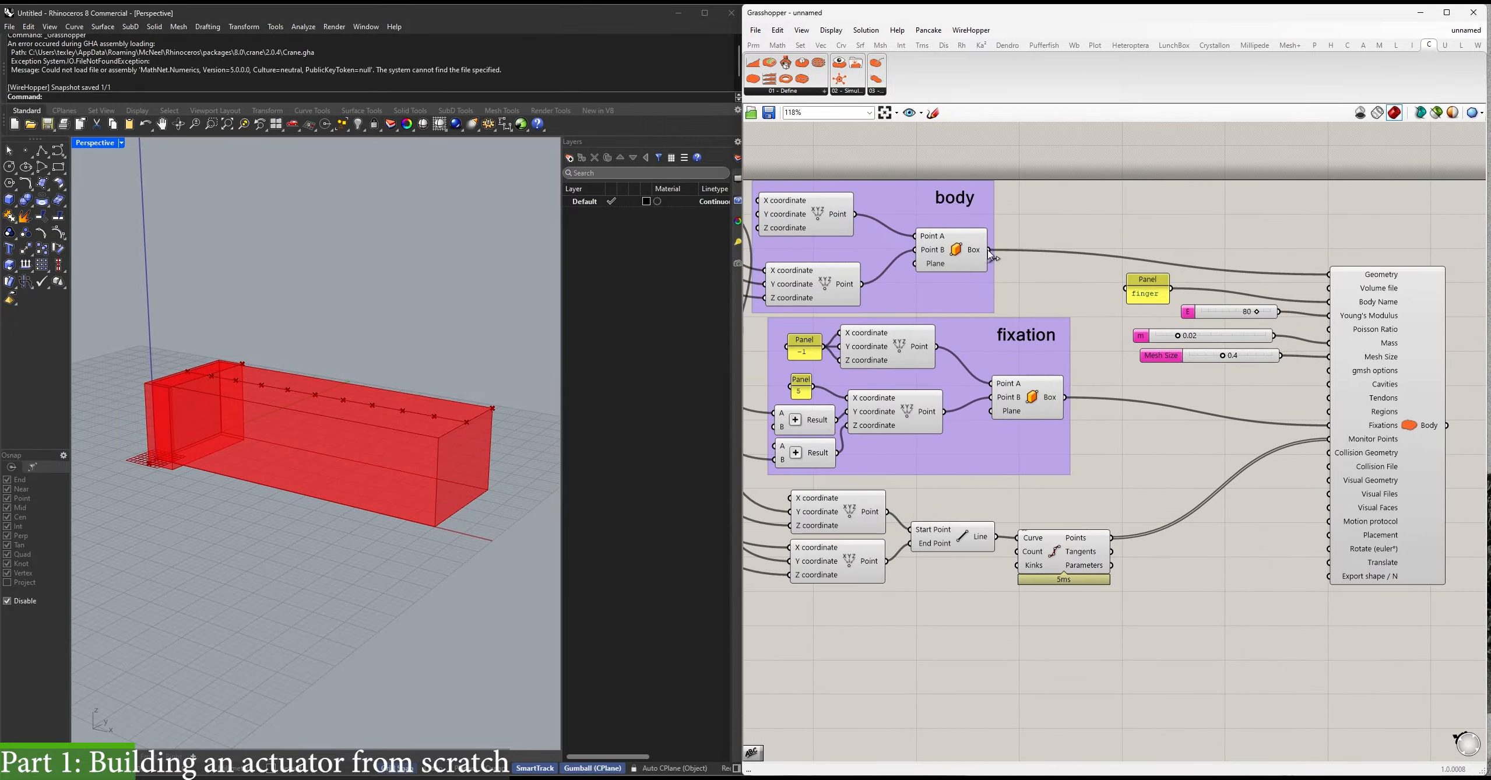
pyautogui.doubleClick(994, 251)
pyautogui.moveTo(995, 251); pyautogui.dragTo(1325, 487)
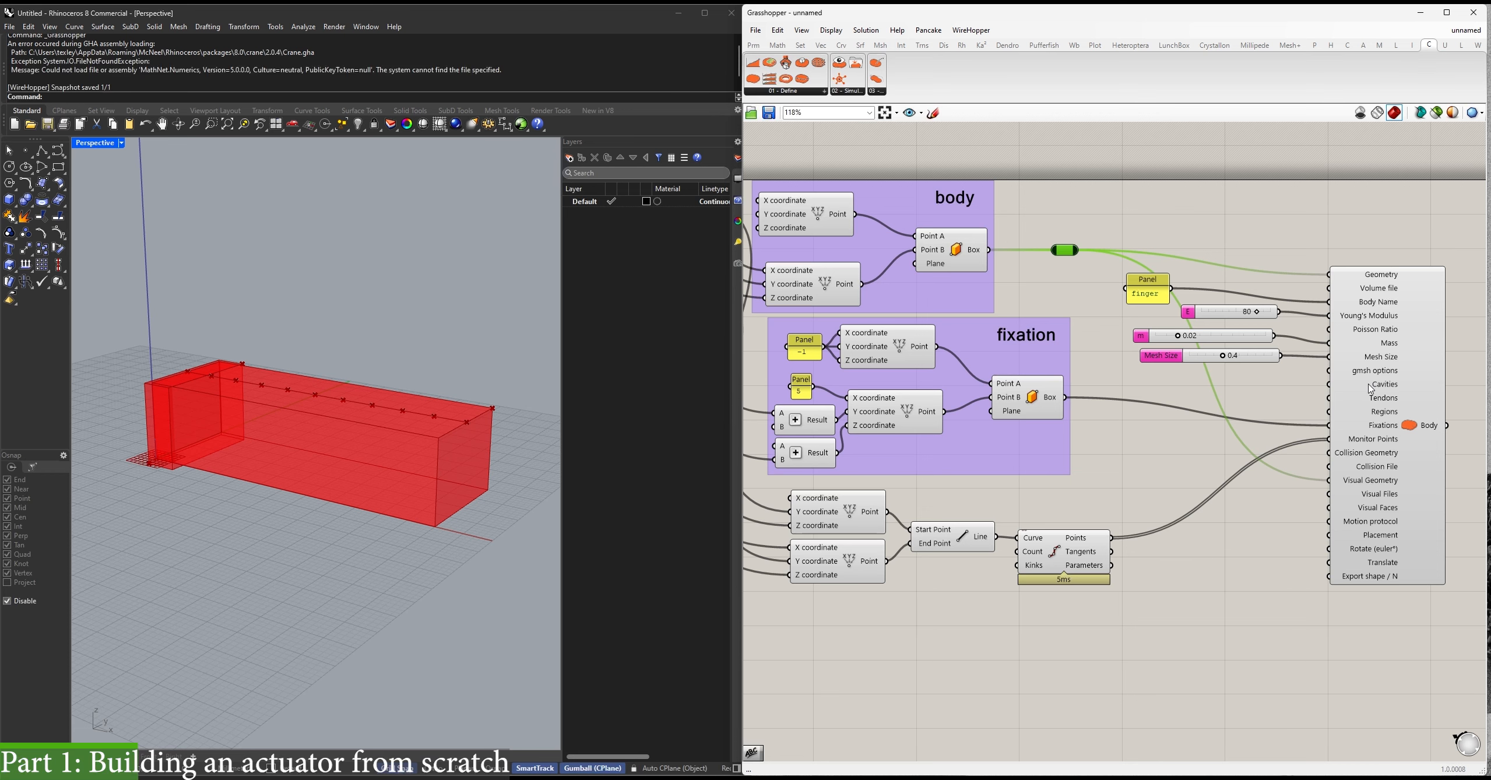
# Add a SofaCavity component below the Divide Curve component.
pyautogui.moveTo(1169, 534); pyautogui.dragTo(1187, 409, button='right')
pyautogui.doubleClick(1203, 523)
pyautogui.write('sofacav')
pyautogui.press('Return')
pyautogui.moveTo(1157, 498); pyautogui.dragTo(1205, 568)
# Group the two points, Line and Divide Curve, and add a Scribble reading "monitor points" to the group.
pyautogui.moveTo(1143, 472); pyautogui.dragTo(804, 364)
pyautogui.hotkey('ctrl', 'g')
pyautogui.doubleClick(1055, 423)
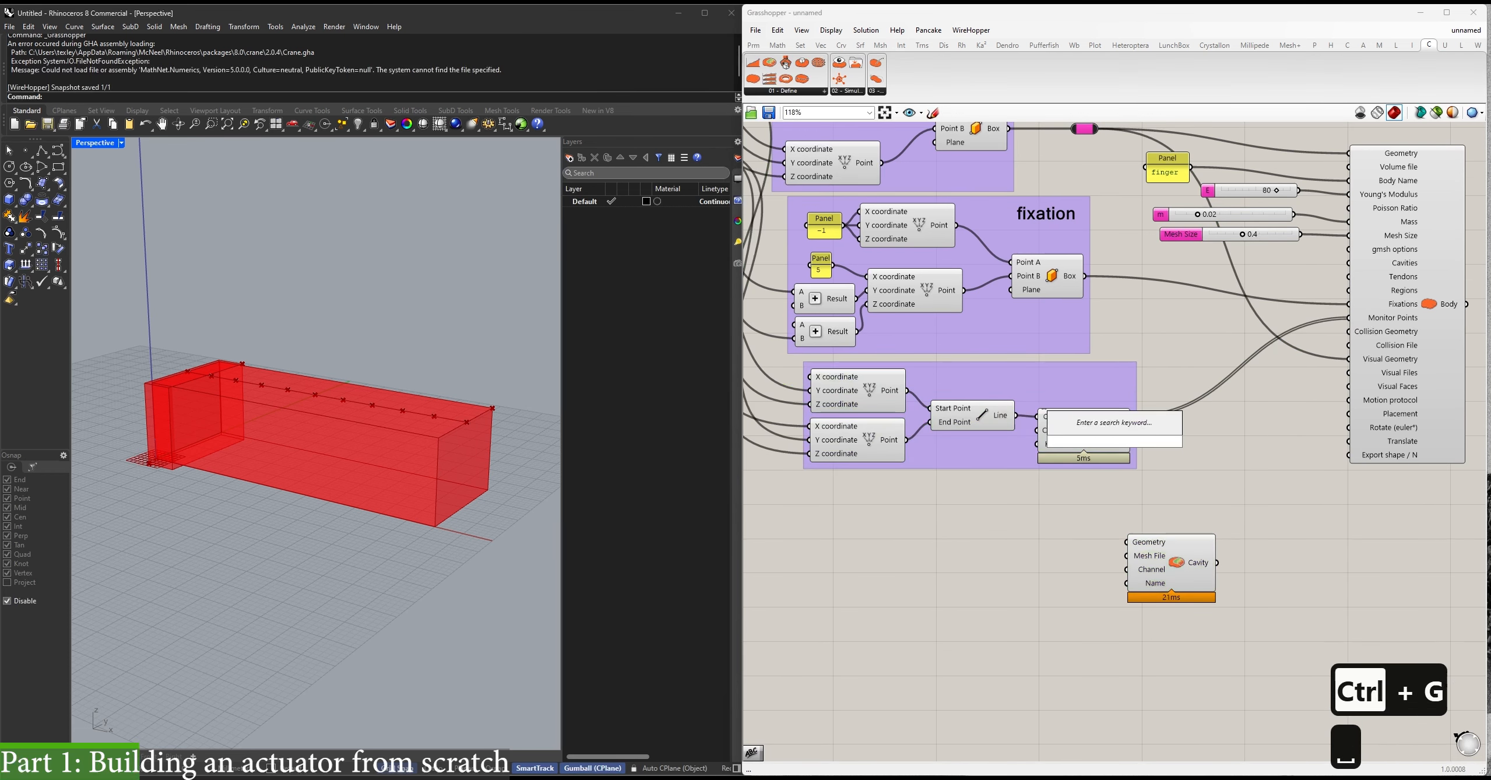
pyautogui.write('scrib')
pyautogui.press('Down')
pyautogui.press('Down')
pyautogui.press('Down')
pyautogui.press('Down')
pyautogui.press('Down')
pyautogui.press('Return')
pyautogui.write('ts')
pyautogui.click(1118, 459)
pyautogui.rightClick(976, 378)
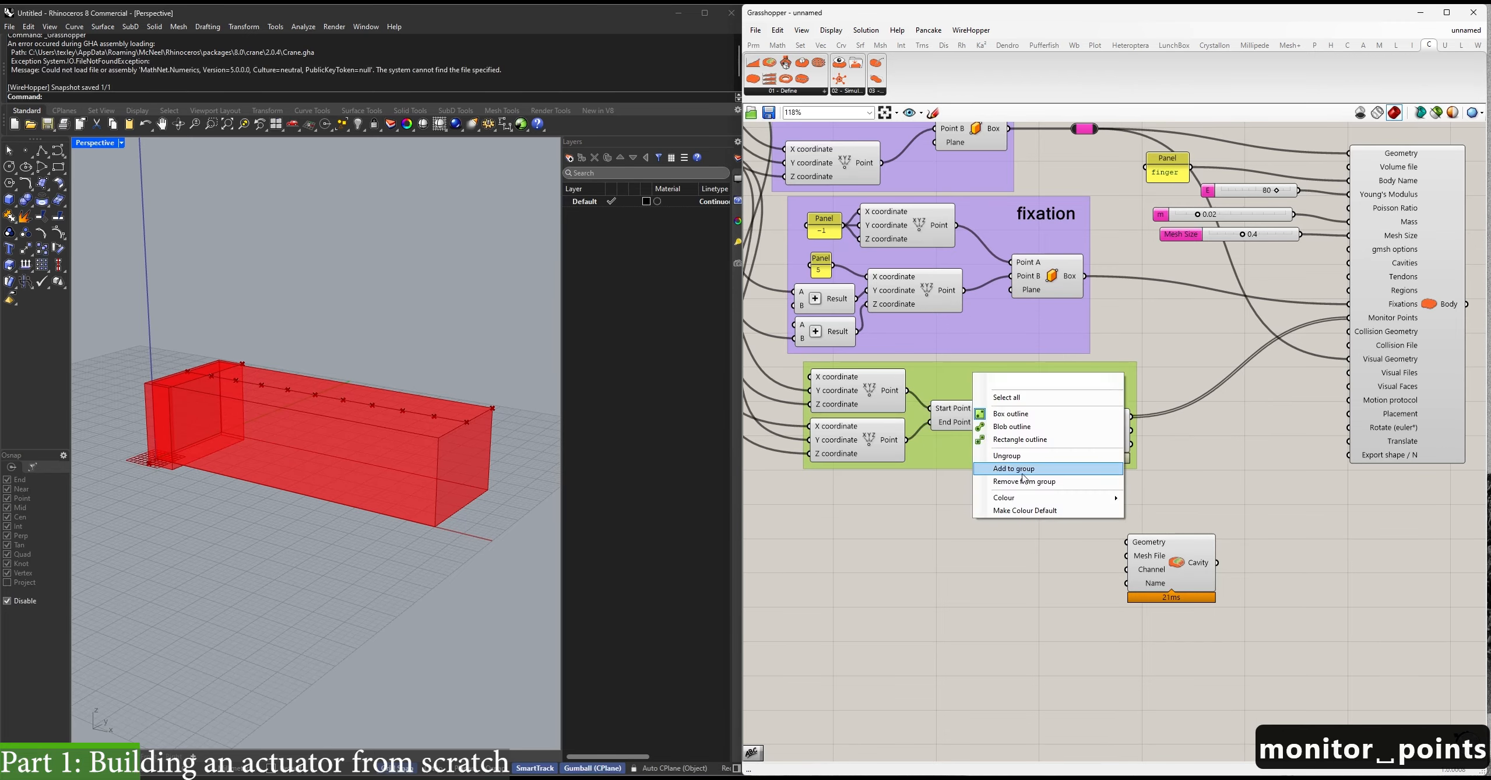
pyautogui.click(1012, 466)
pyautogui.click(1199, 443)
pyautogui.moveTo(888, 488)
pyautogui.mouseDown(button='right')
pyautogui.moveTo(1017, 423)
pyautogui.moveTo(960, 451)
pyautogui.mouseUp(button='right')
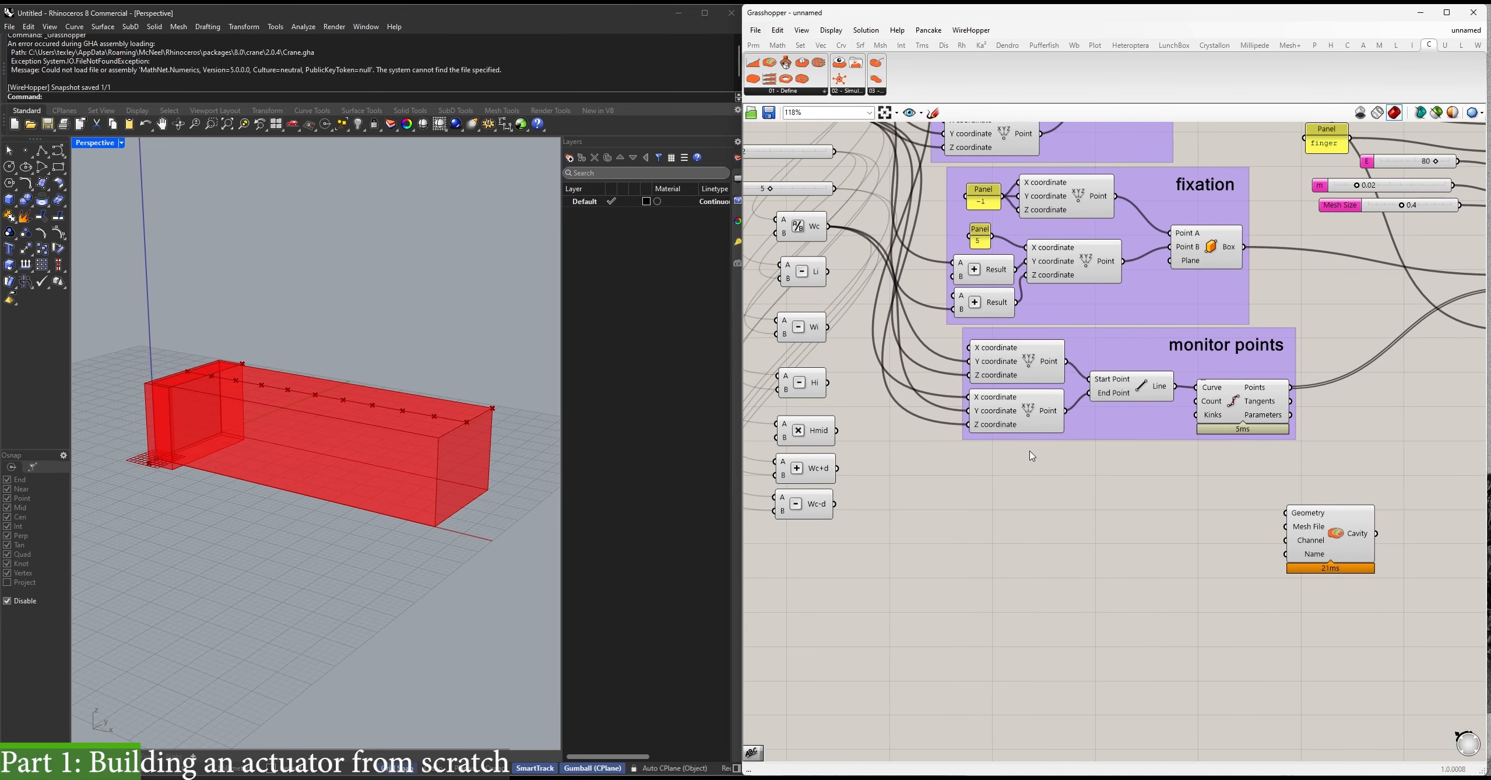
# Add two Construct Point components, one above the other, below the monitor points group.
pyautogui.doubleClick(1032, 455)
pyautogui.write('point')
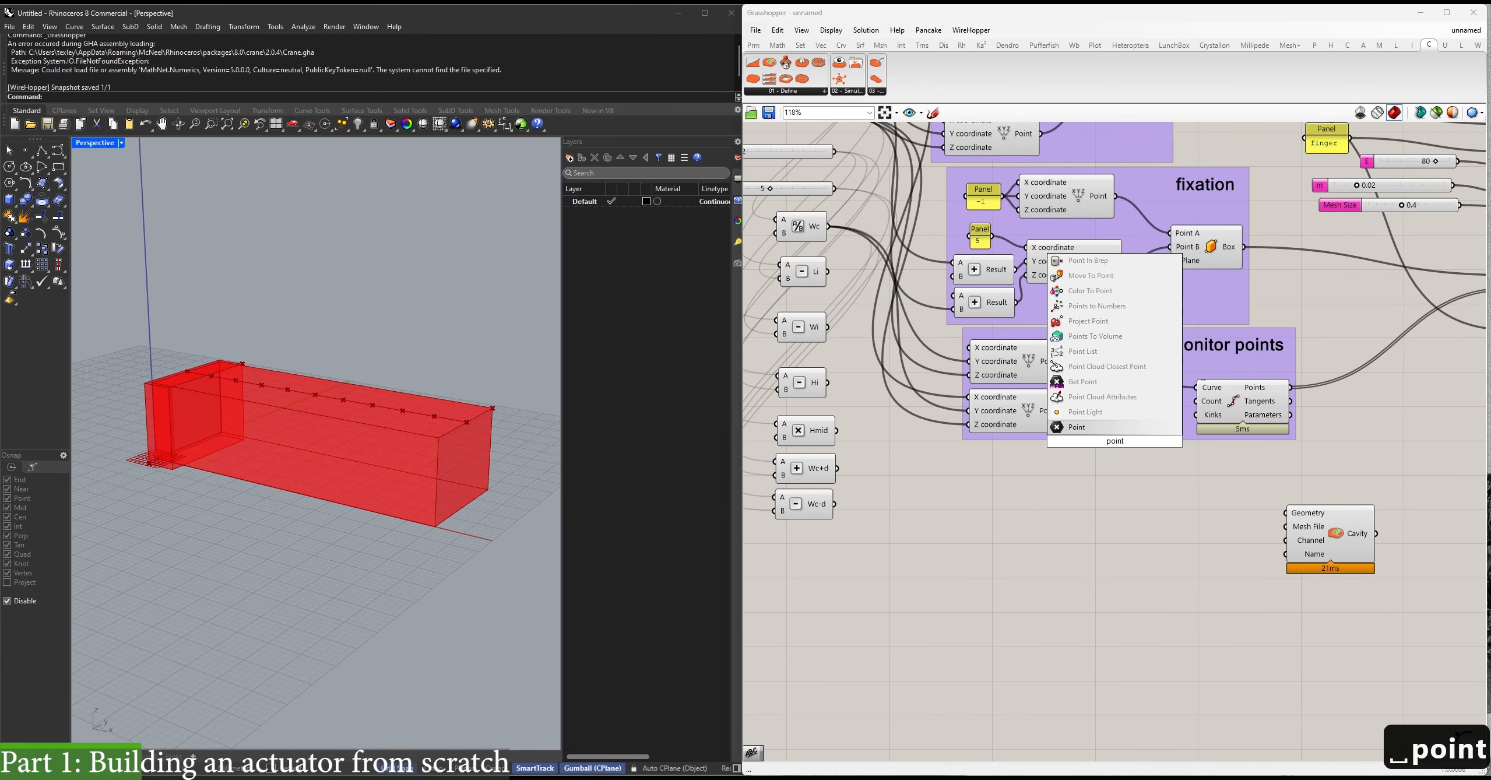
pyautogui.write(' contr')
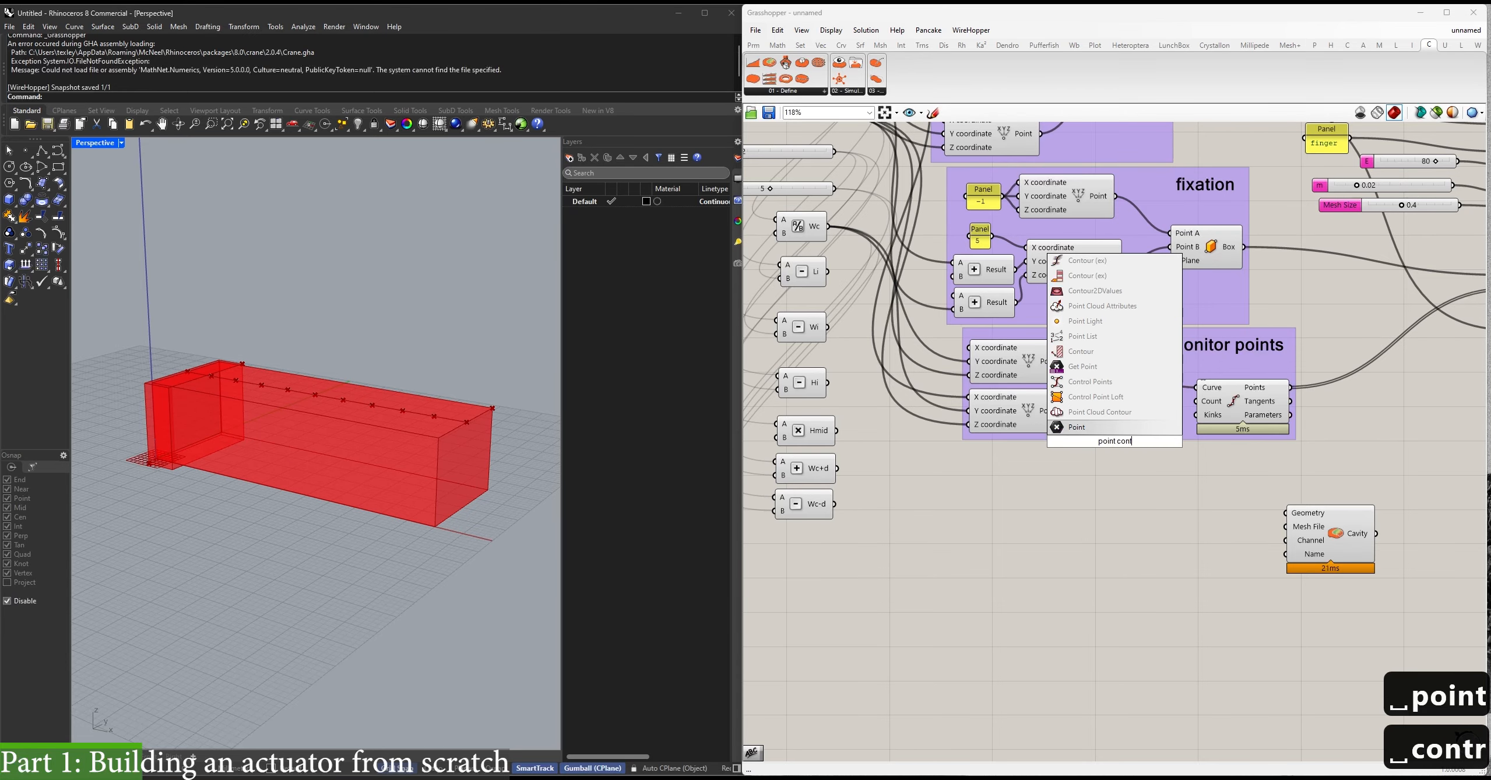
pyautogui.press('BackSpace')
pyautogui.press('BackSpace')
pyautogui.press('Return')
pyautogui.moveTo(1117, 441); pyautogui.dragTo(1039, 540)
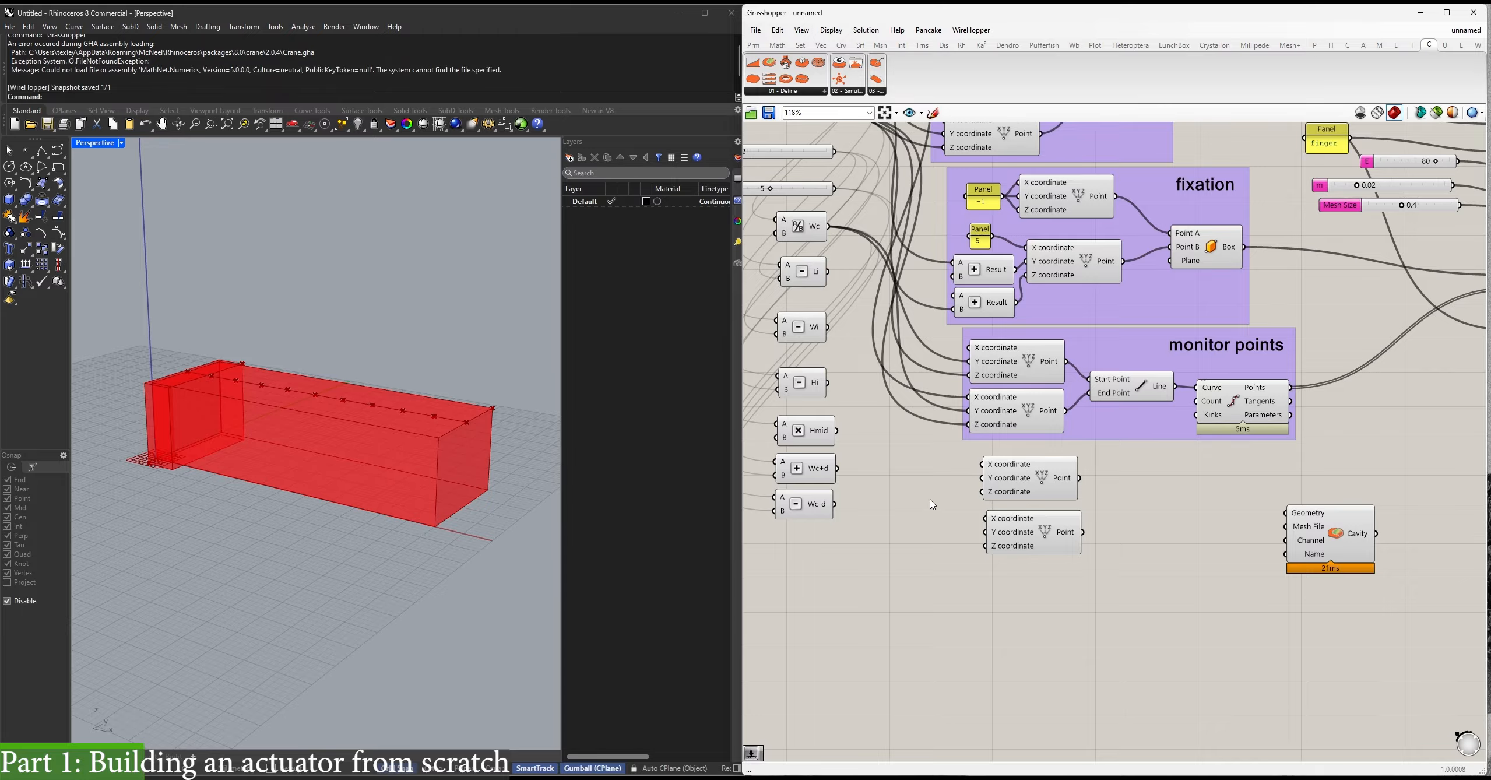
# Add a panel with the value 8 and connect it to the upper new point's X coordinate.
pyautogui.scroll(1, 939, 493)
pyautogui.moveTo(974, 482); pyautogui.dragTo(1000, 481, button='right')
pyautogui.doubleClick(976, 484)
pyautogui.write('"8')
pyautogui.press('Return')
pyautogui.moveTo(1110, 441); pyautogui.dragTo(1015, 457)
pyautogui.moveTo(1145, 583); pyautogui.dragTo(968, 452)
pyautogui.moveTo(982, 456); pyautogui.dragTo(1025, 465)
pyautogui.click(1222, 565)
# Feed the upper point's Y coordinate from the t slider and its Z coordinate from Hmid.
pyautogui.scroll(-2, 1132, 457)
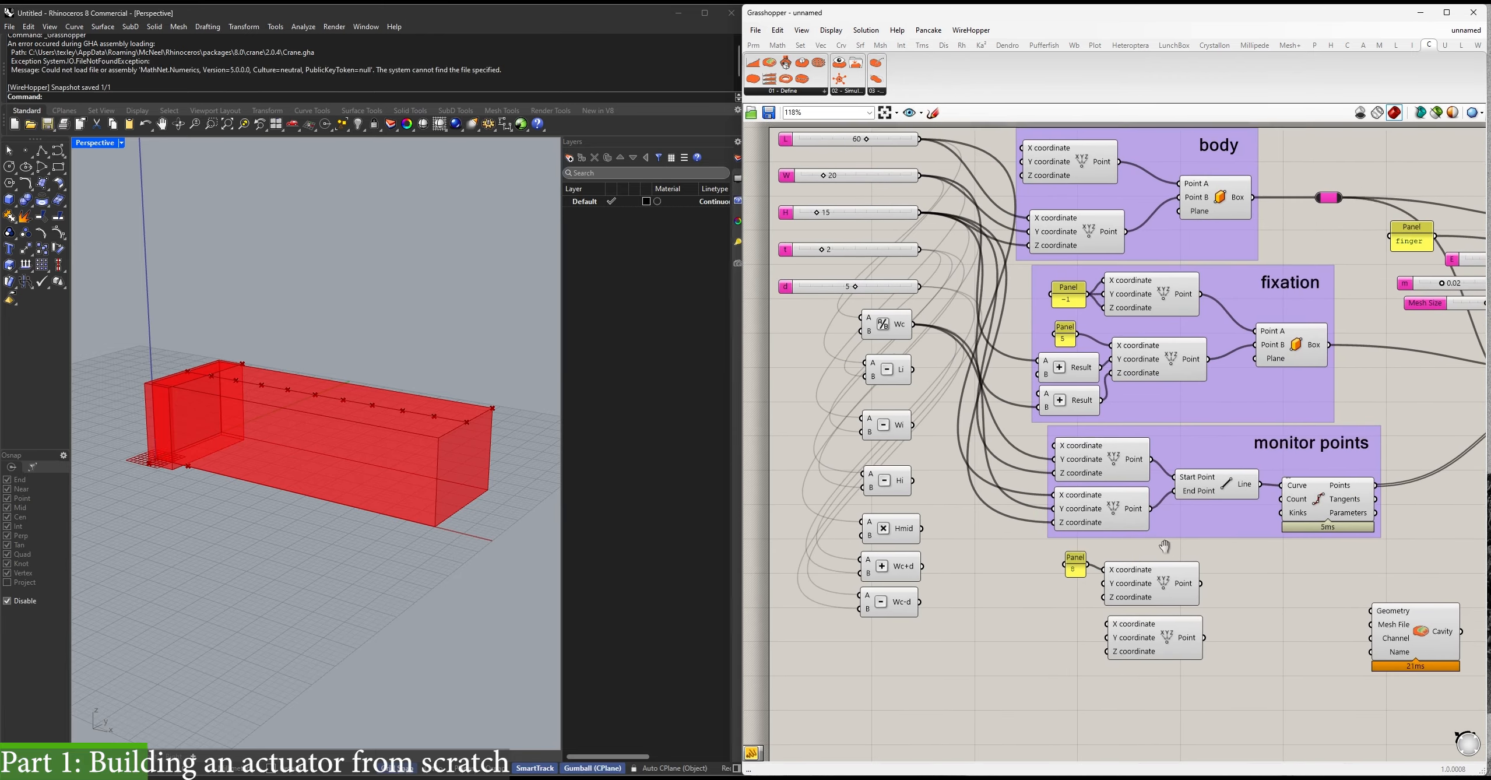
pyautogui.moveTo(1107, 586); pyautogui.dragTo(921, 252)
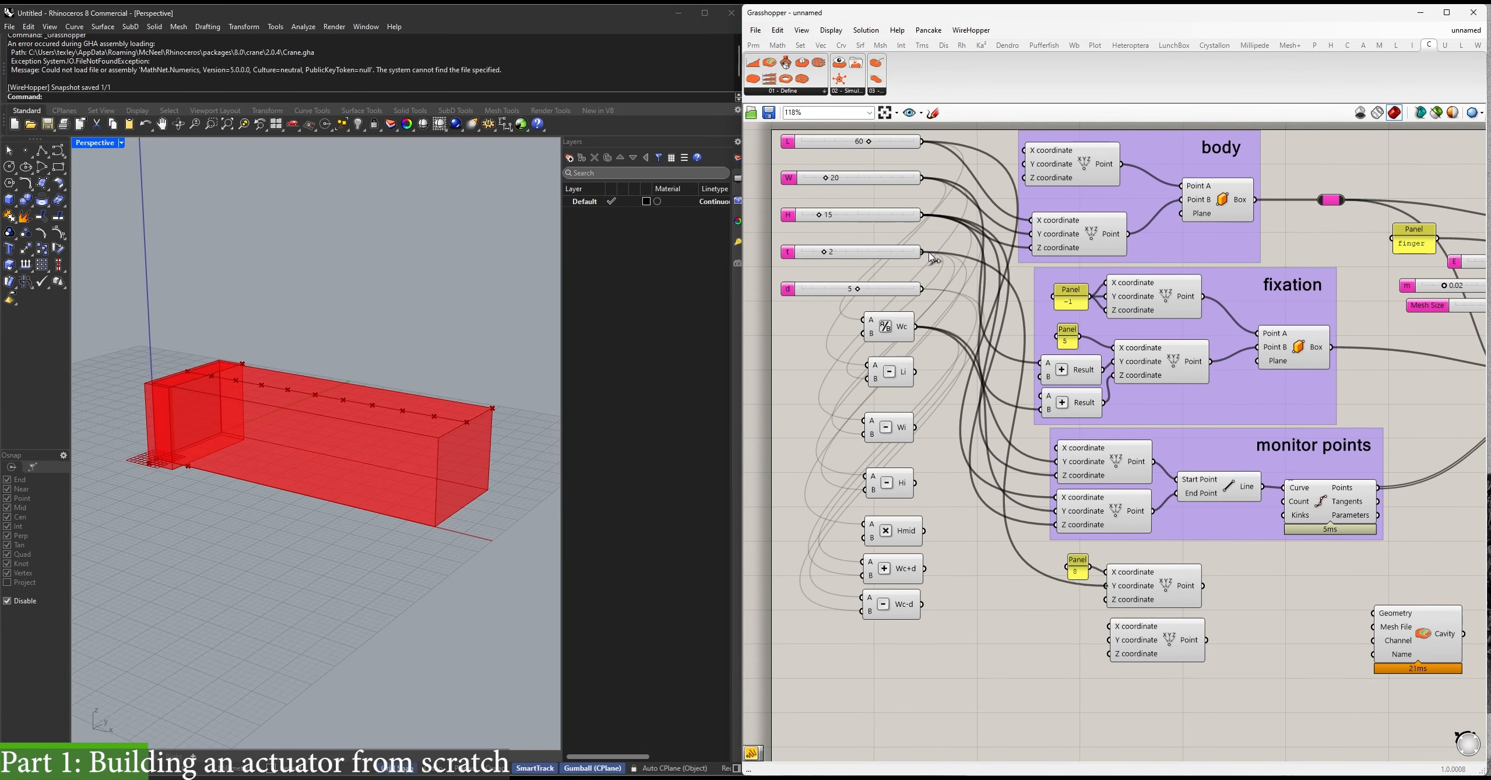
pyautogui.moveTo(925, 531); pyautogui.dragTo(927, 383)
pyautogui.scroll(1, 1190, 642)
pyautogui.scroll(-1, 1105, 616)
# Feed the lower point's X, Y and Z coordinates from Li, Wi and Hi.
pyautogui.moveTo(1121, 651); pyautogui.dragTo(928, 438)
pyautogui.moveTo(927, 495); pyautogui.dragTo(1122, 665)
pyautogui.moveTo(338, 466); pyautogui.dragTo(248, 408, button='right')
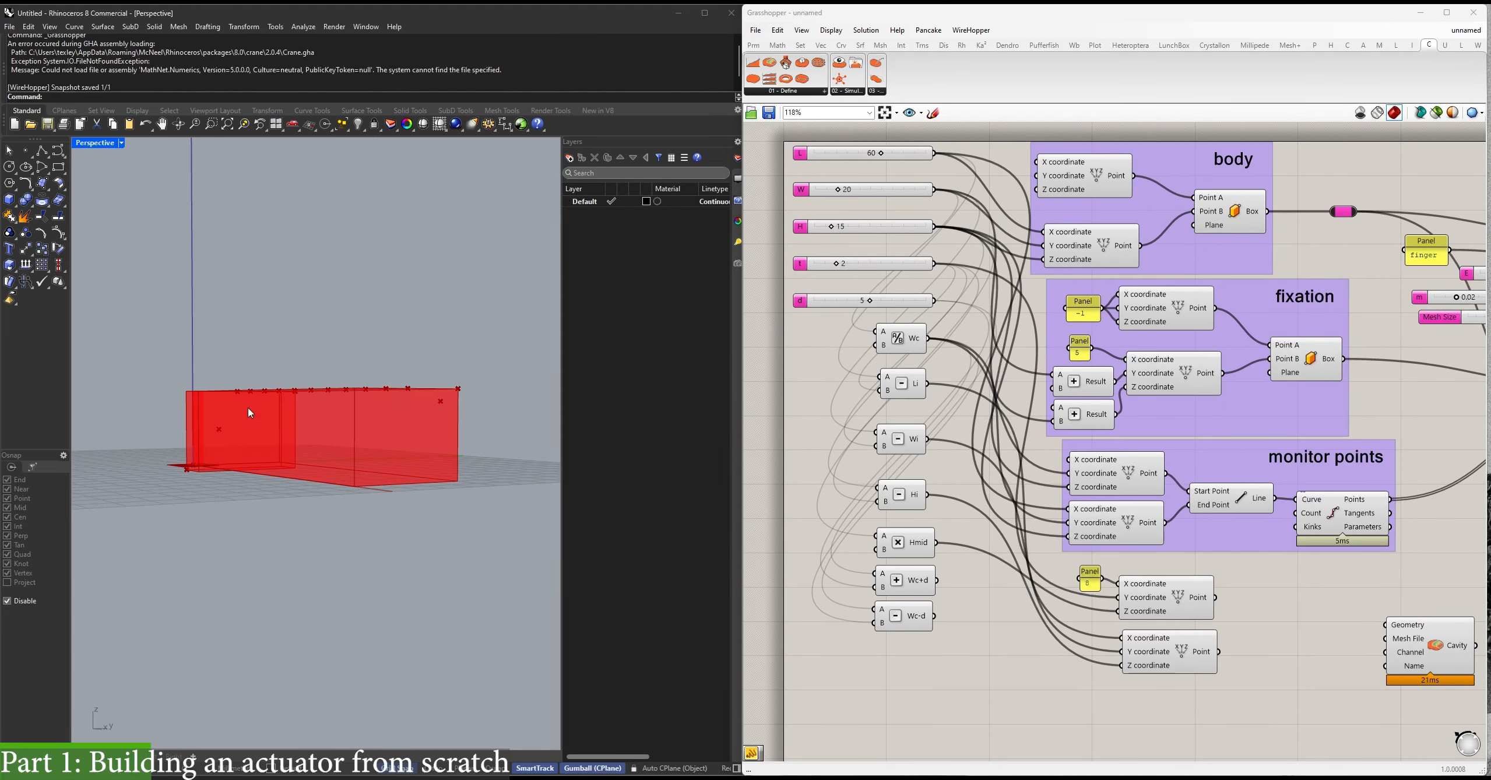
# Add a Box 2Pt component and feed its Point A and Point B from the two new points.
pyautogui.moveTo(1279, 658); pyautogui.dragTo(965, 528, button='right')
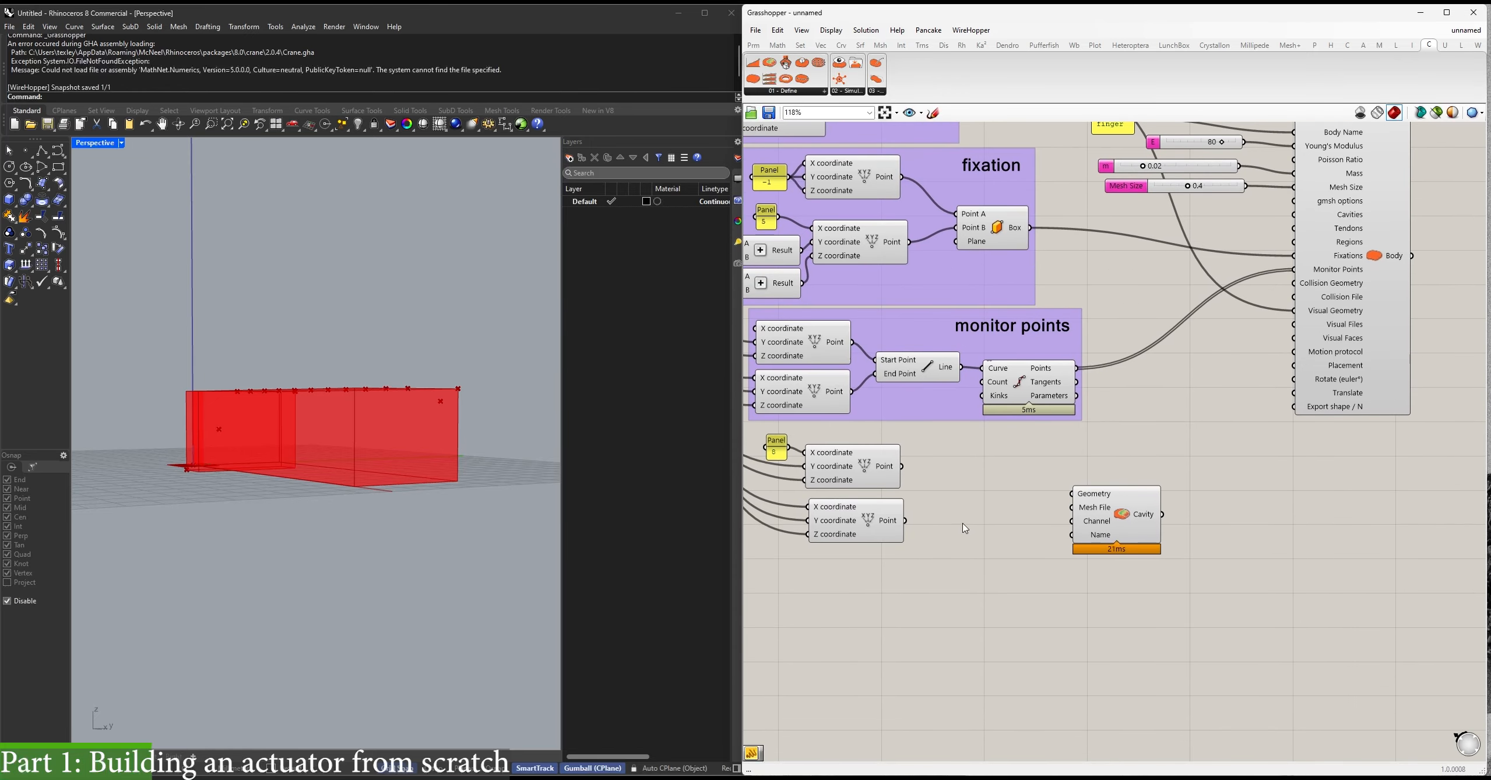
pyautogui.doubleClick(961, 397)
pyautogui.write('box 2p')
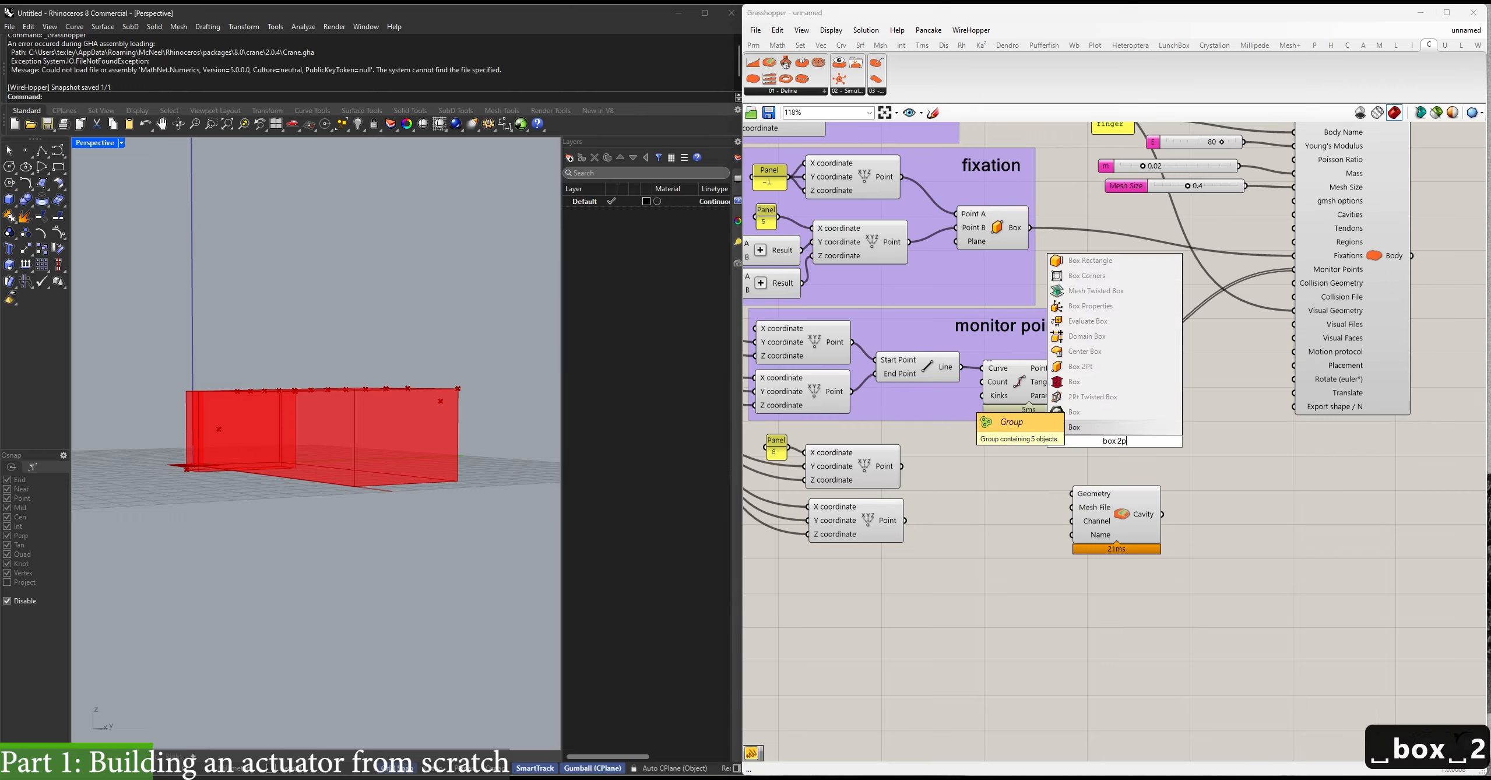
pyautogui.write('t')
pyautogui.press('Return')
pyautogui.moveTo(1096, 446); pyautogui.dragTo(903, 467)
pyautogui.moveTo(940, 511); pyautogui.dragTo(906, 520)
pyautogui.moveTo(373, 421); pyautogui.dragTo(456, 417, button='right')
pyautogui.moveTo(774, 300); pyautogui.dragTo(1043, 427, button='right')
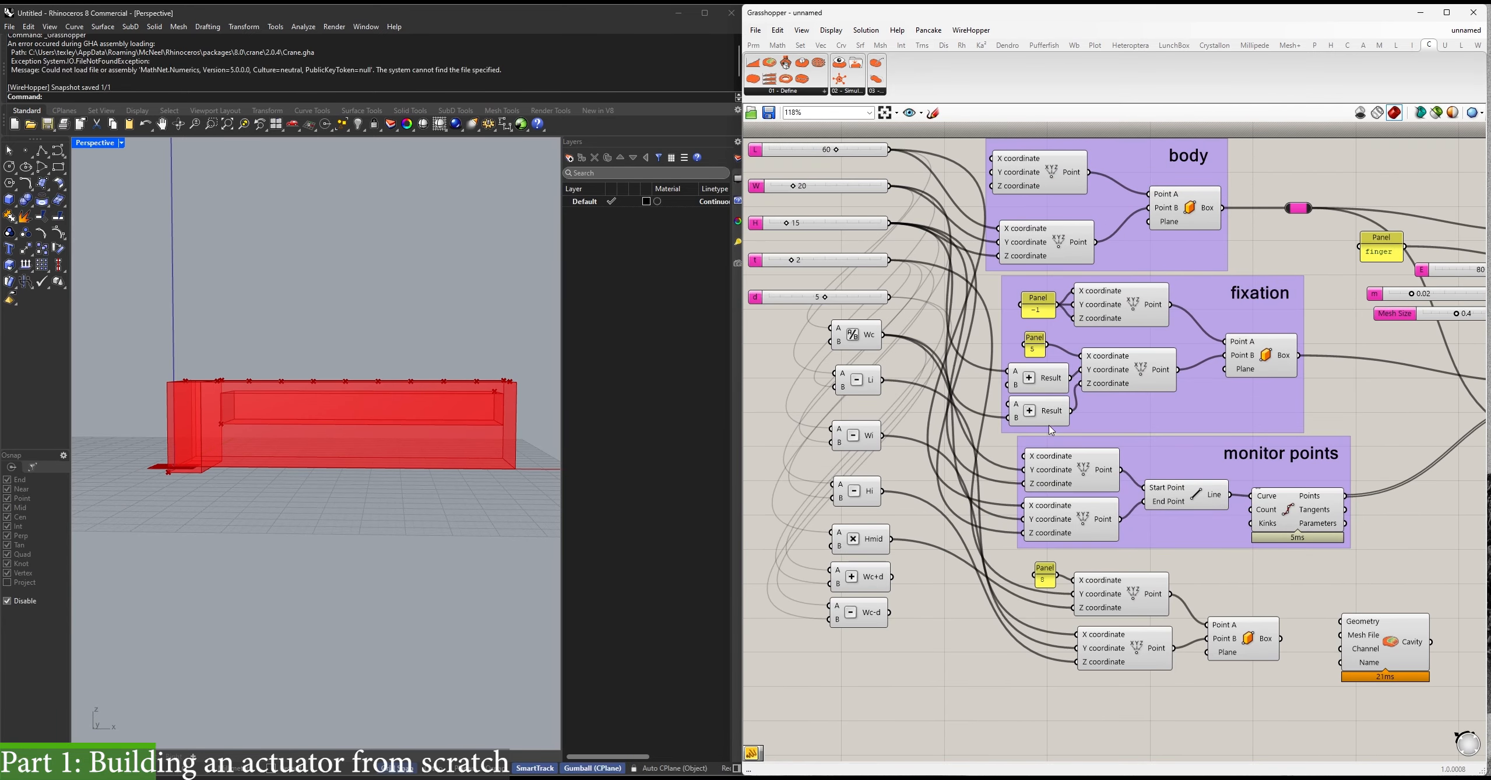
# Move the Cavity component closer to the new box and connect the box to its Geometry input.
pyautogui.moveTo(835, 153)
pyautogui.mouseDown()
pyautogui.moveTo(812, 161)
pyautogui.moveTo(852, 158)
pyautogui.moveTo(839, 162)
pyautogui.mouseUp()
pyautogui.moveTo(1377, 638); pyautogui.dragTo(1184, 484, button='right')
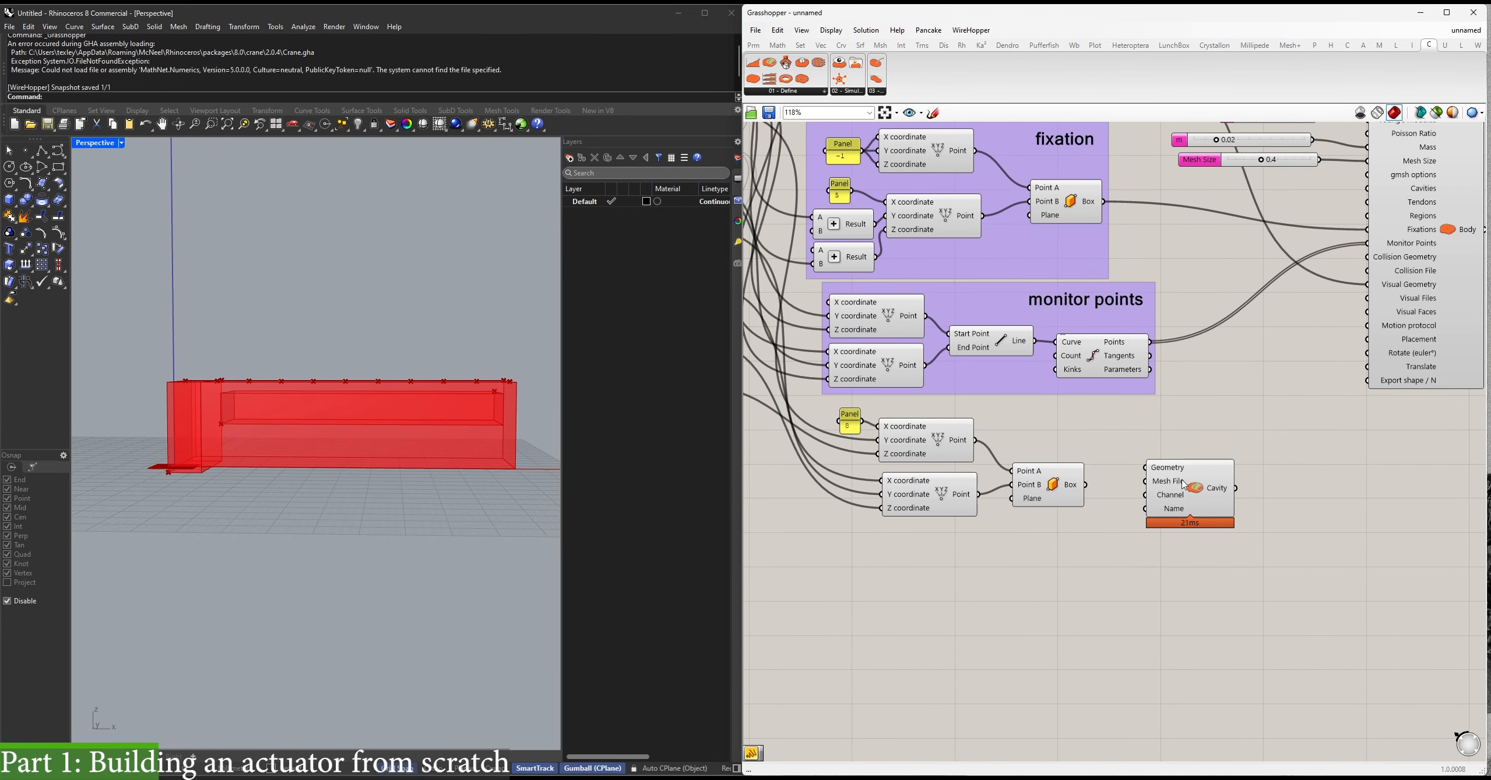
pyautogui.moveTo(1184, 484)
pyautogui.moveTo(1187, 500); pyautogui.dragTo(1126, 464, button='right')
pyautogui.moveTo(1126, 464); pyautogui.dragTo(1112, 480)
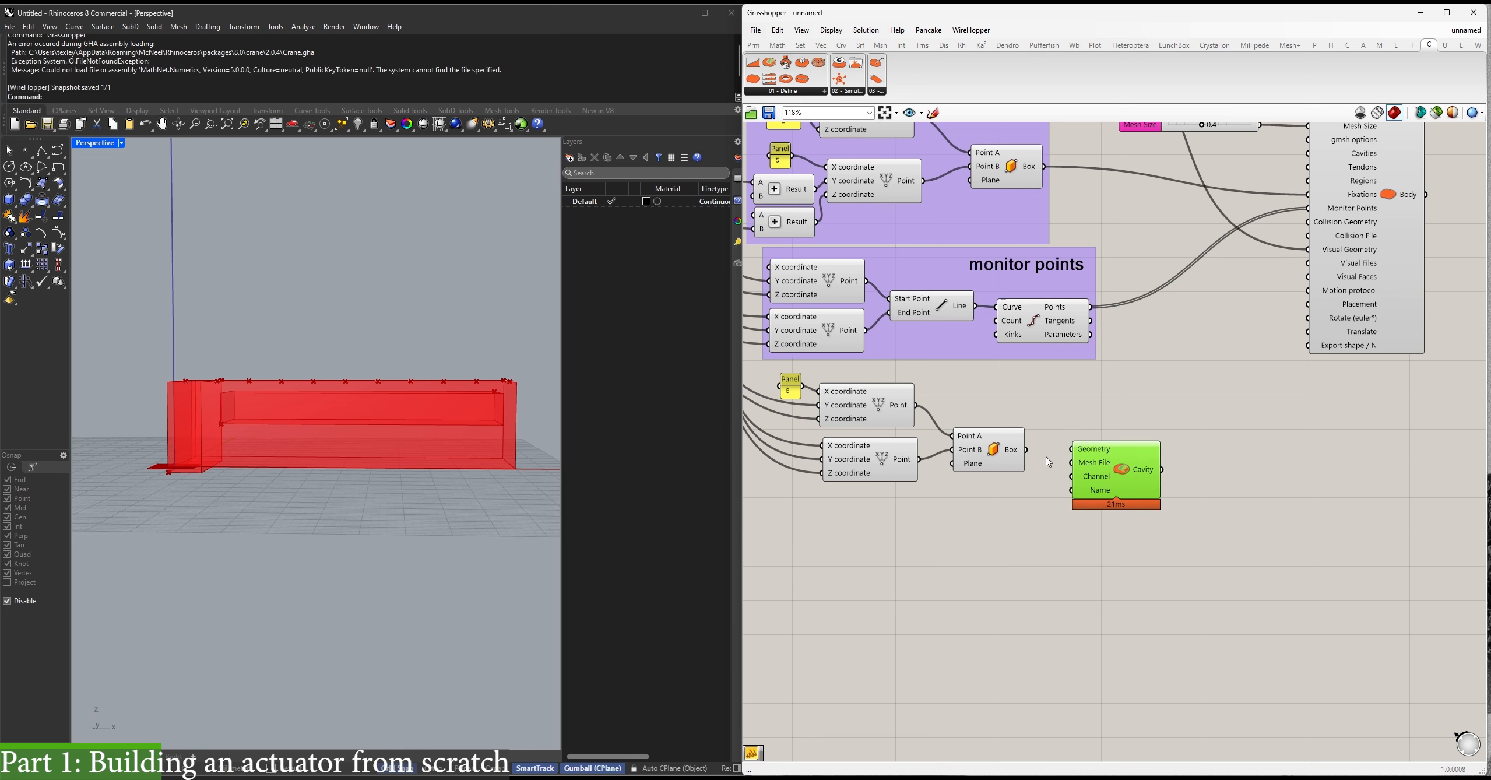
pyautogui.moveTo(1027, 449); pyautogui.dragTo(1072, 449)
# Add a panel with the value 1 for the Cavity component's Channel input.
pyautogui.doubleClick(1027, 482)
pyautogui.write('"1')
pyautogui.press('Return')
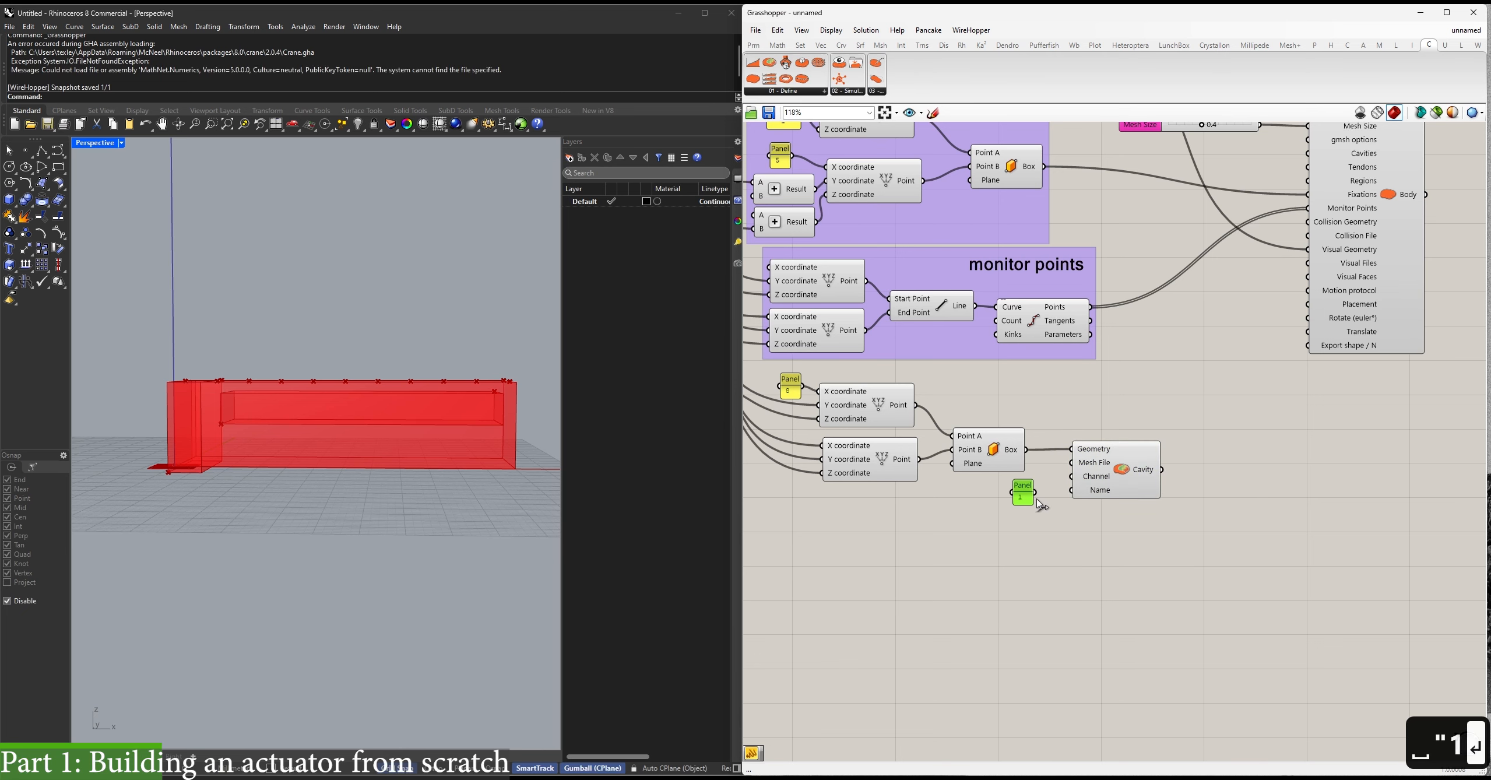
# Group the cavity's panels, points, box and Cavity component, and label the group "cavity" with a copied Scribble.
pyautogui.hotkey('ctrl', 'g')
pyautogui.hotkey('ctrl', 'c')
pyautogui.hotkey('ctrl', 'v')
pyautogui.write('cavity')
pyautogui.press('Return')
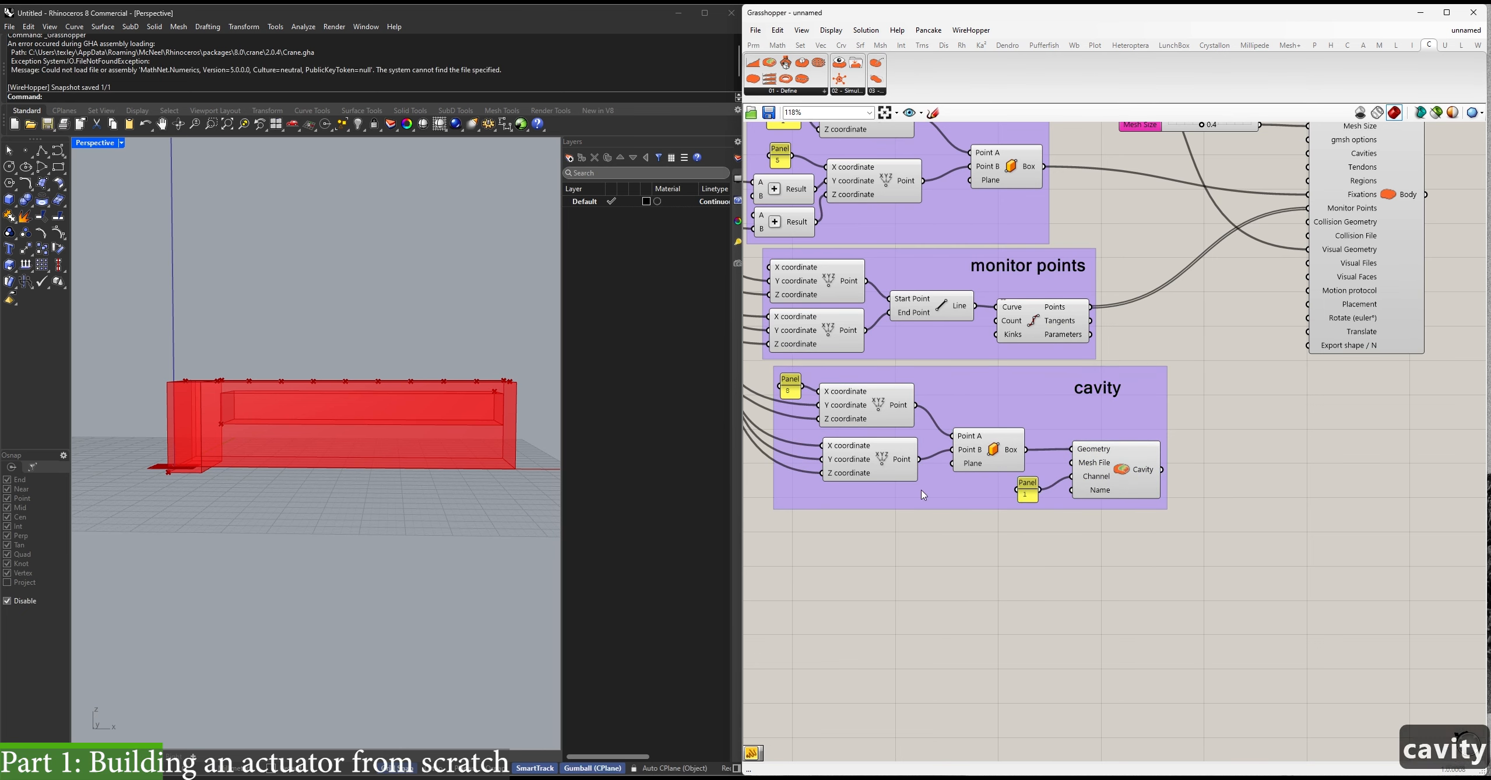
# Connect the Cavity output to the soft body component's Cavities input.
pyautogui.moveTo(971, 395); pyautogui.dragTo(879, 574, button='right')
pyautogui.scroll(1, 1076, 658)
pyautogui.moveTo(1073, 651); pyautogui.dragTo(1244, 280)
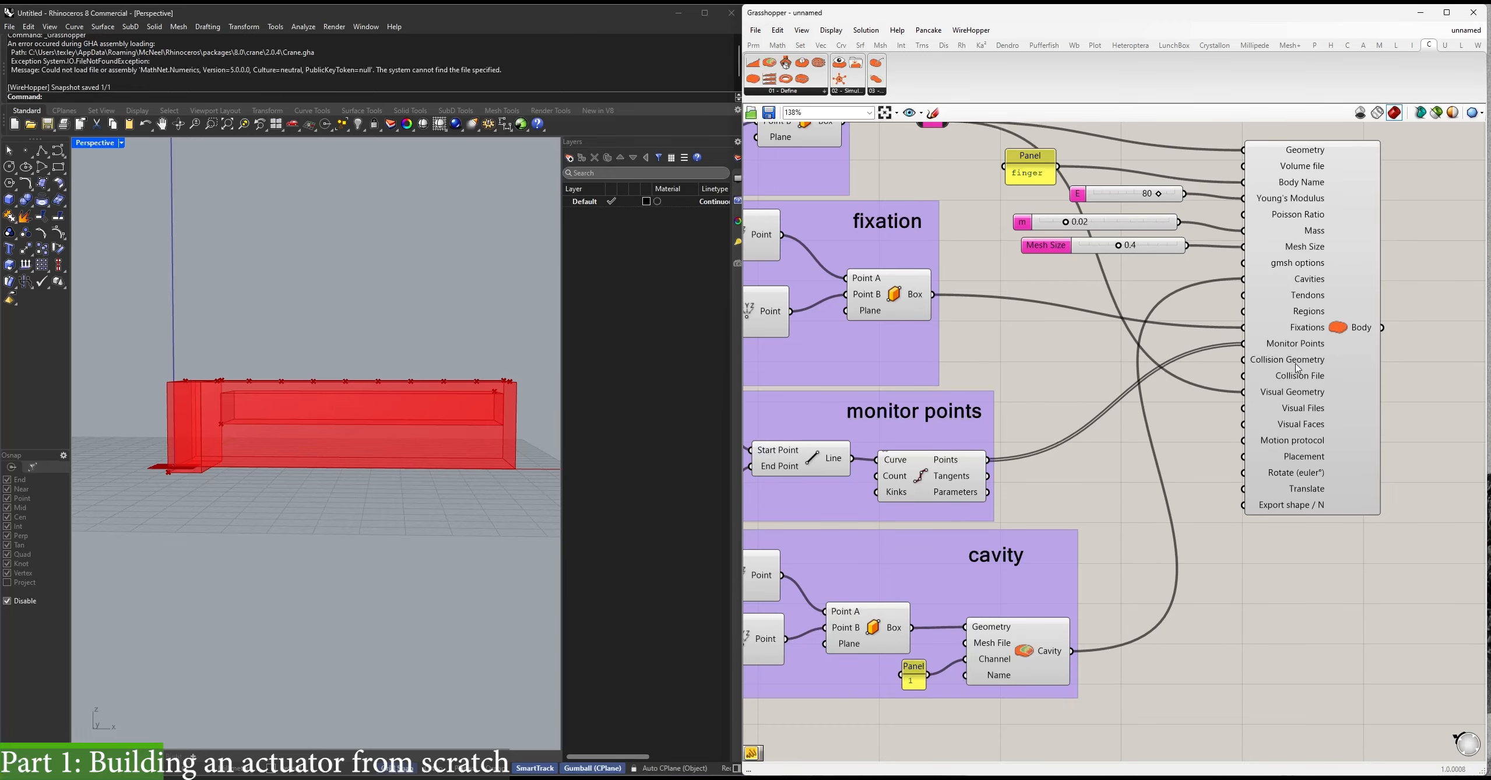
# Add a SofaRegion component below the cavity group.
pyautogui.moveTo(864, 746); pyautogui.dragTo(1069, 449, button='right')
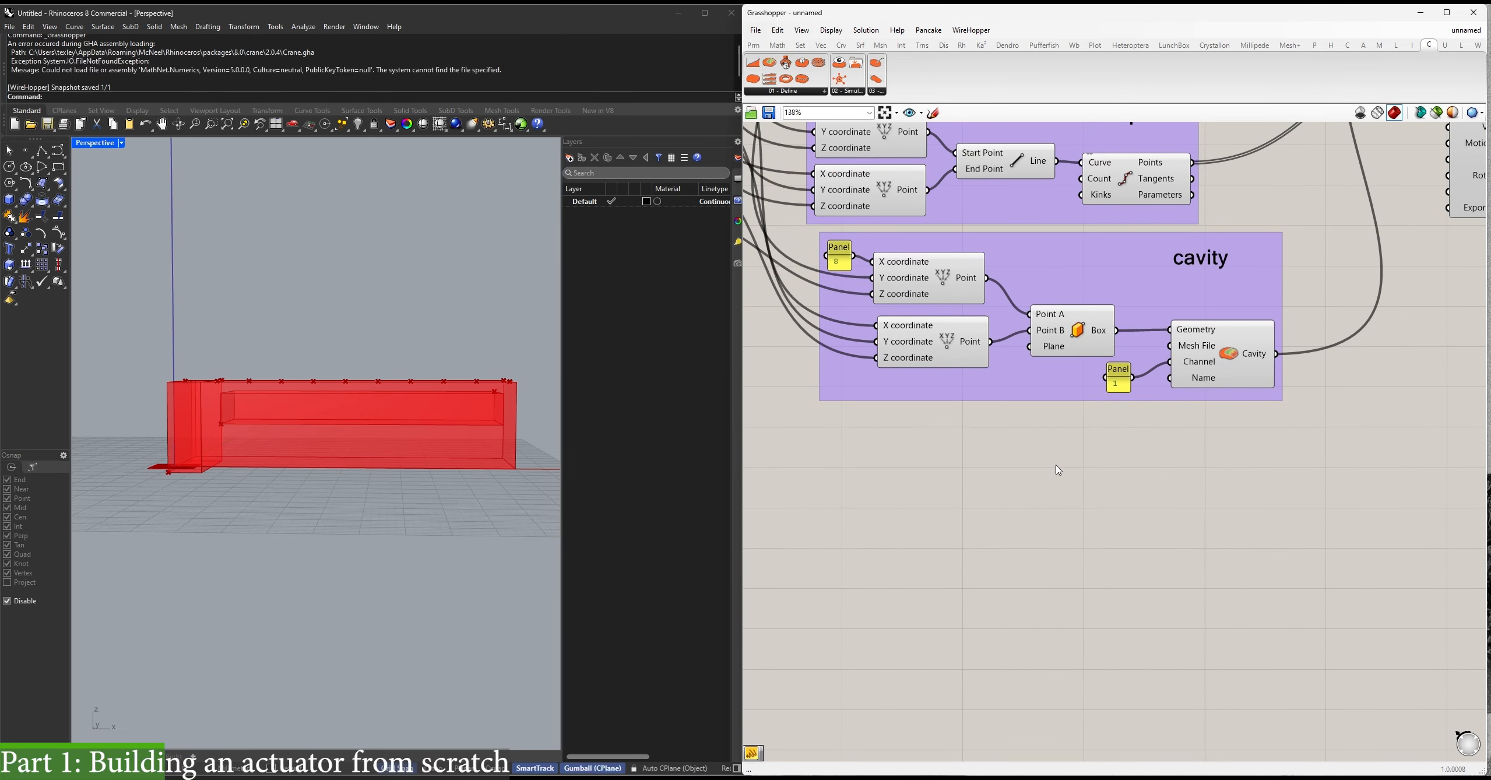
pyautogui.doubleClick(1058, 470)
pyautogui.write('sofareg')
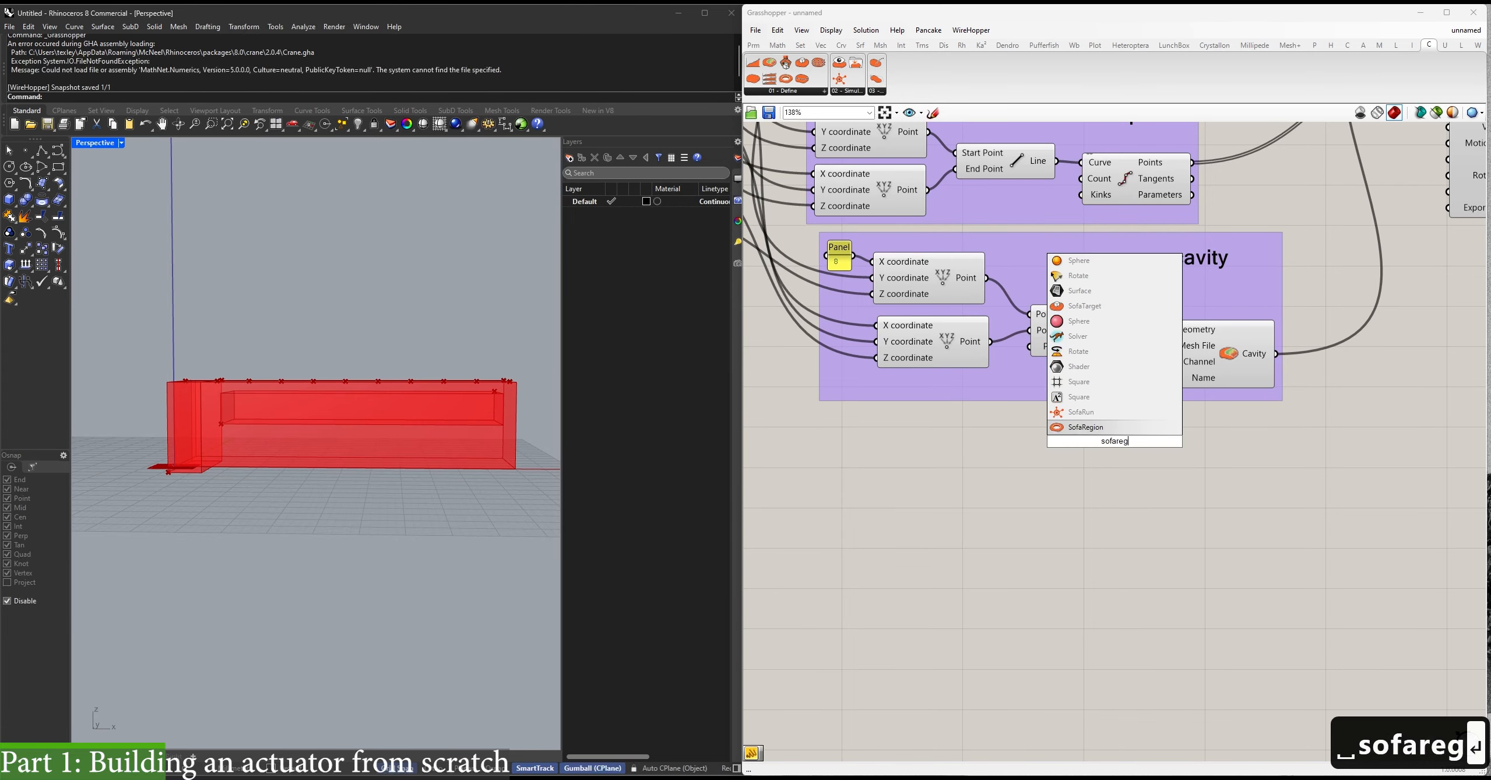
pyautogui.press('Return')
pyautogui.moveTo(1096, 447); pyautogui.dragTo(1215, 498)
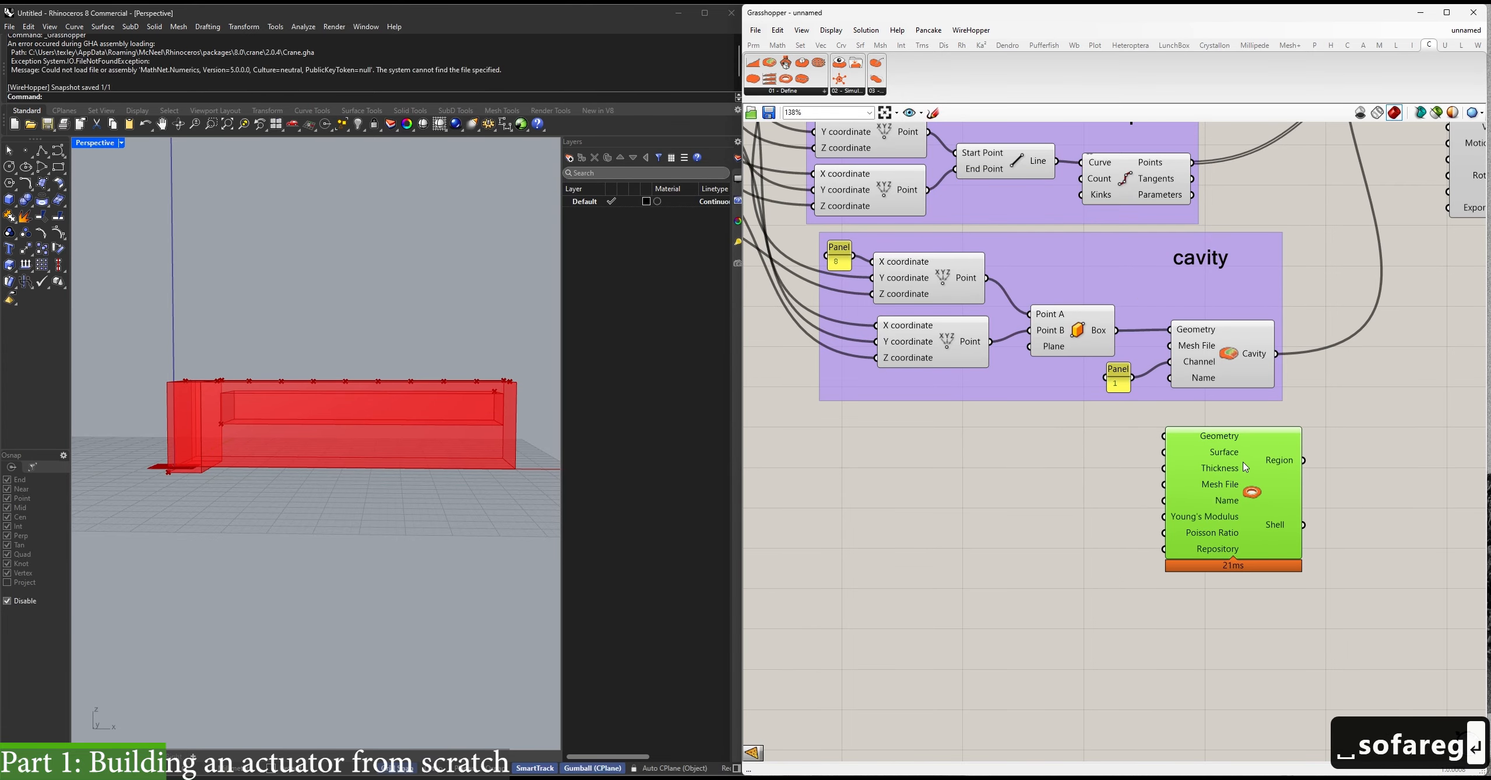
pyautogui.click(976, 505)
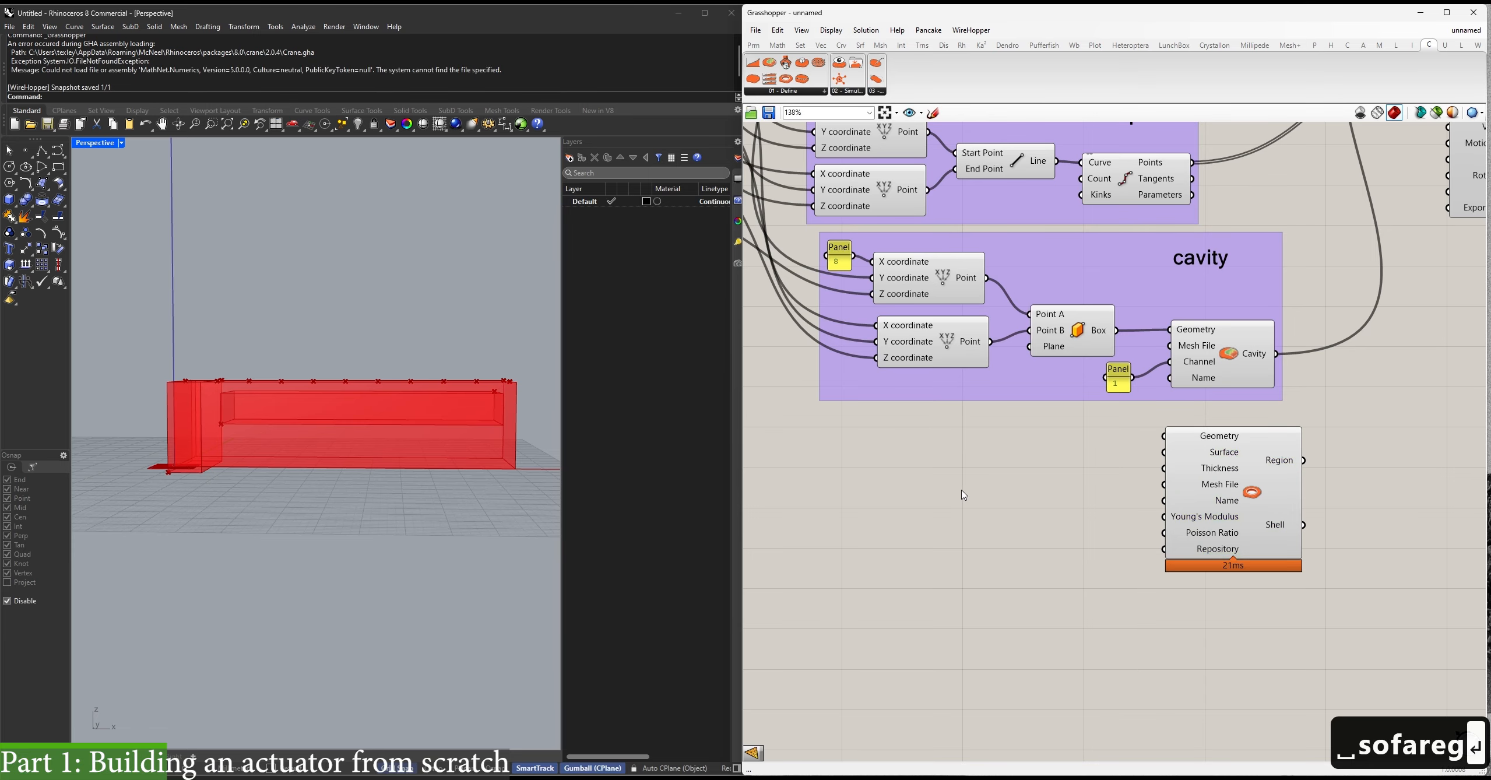
# Add a Construct Point component below the cavity group, beside the SofaRegion component.
pyautogui.moveTo(841, 497); pyautogui.dragTo(946, 490, button='right')
pyautogui.press('space')
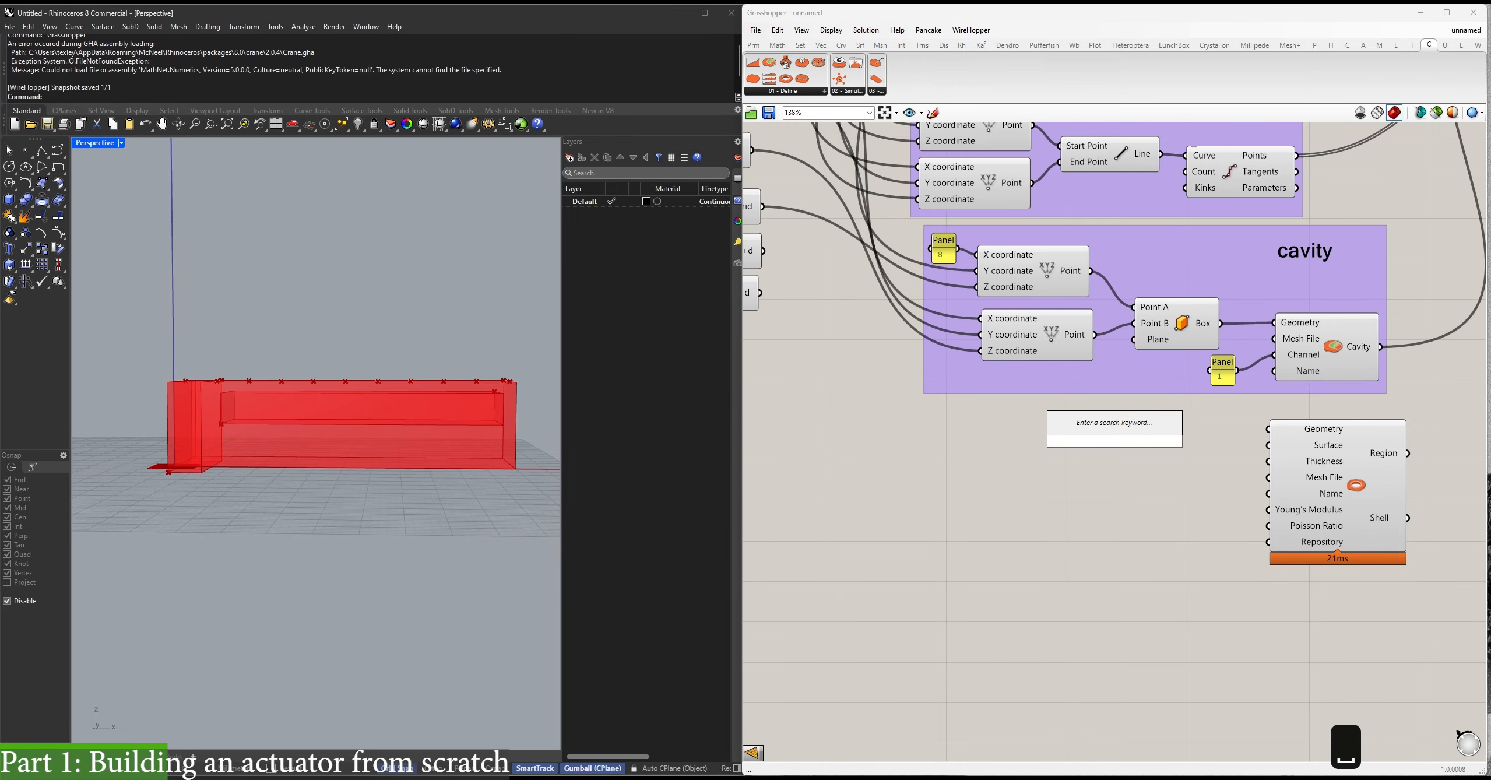
pyautogui.write('construct poi')
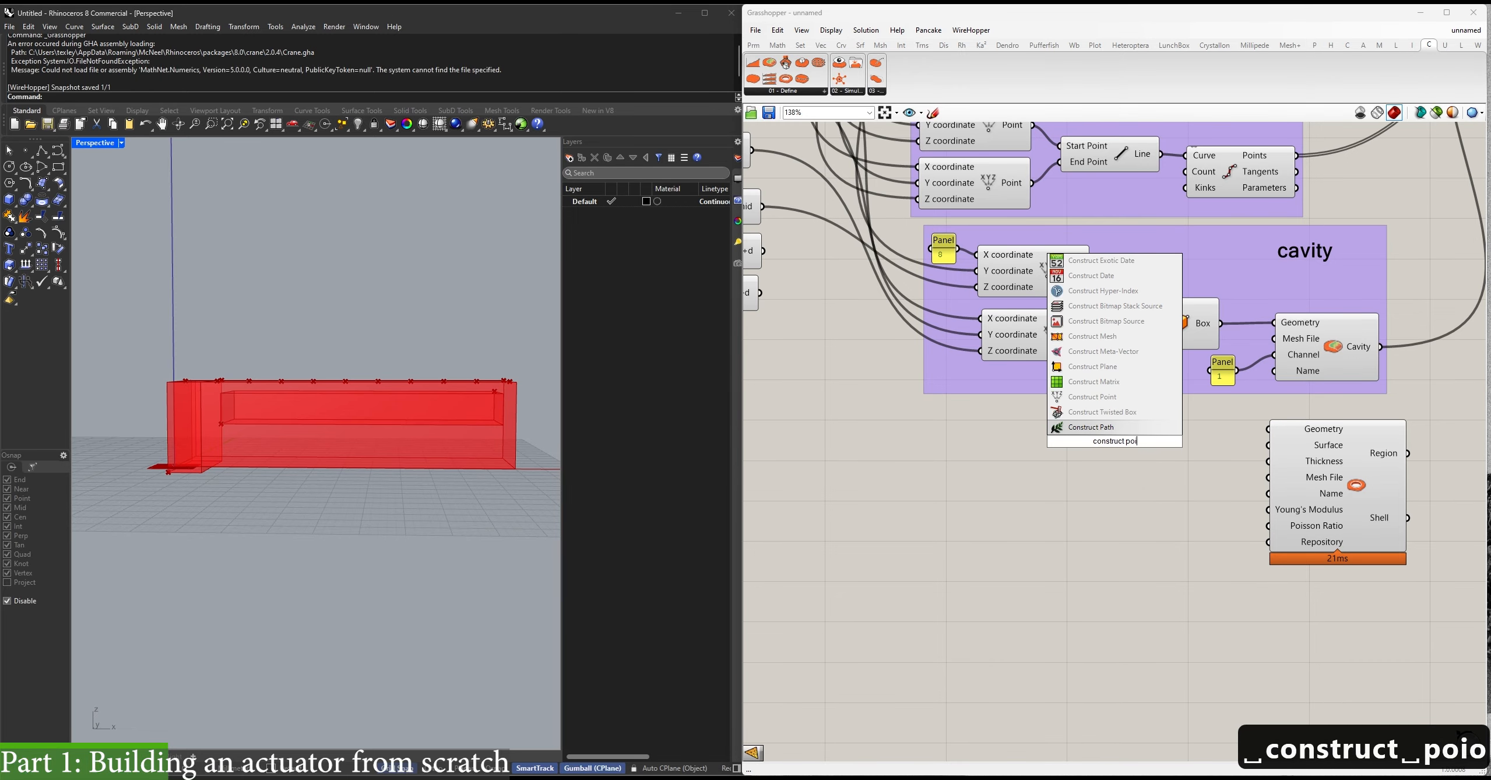
pyautogui.press('BackSpace')
pyautogui.press('Return')
pyautogui.moveTo(1090, 452); pyautogui.dragTo(993, 453)
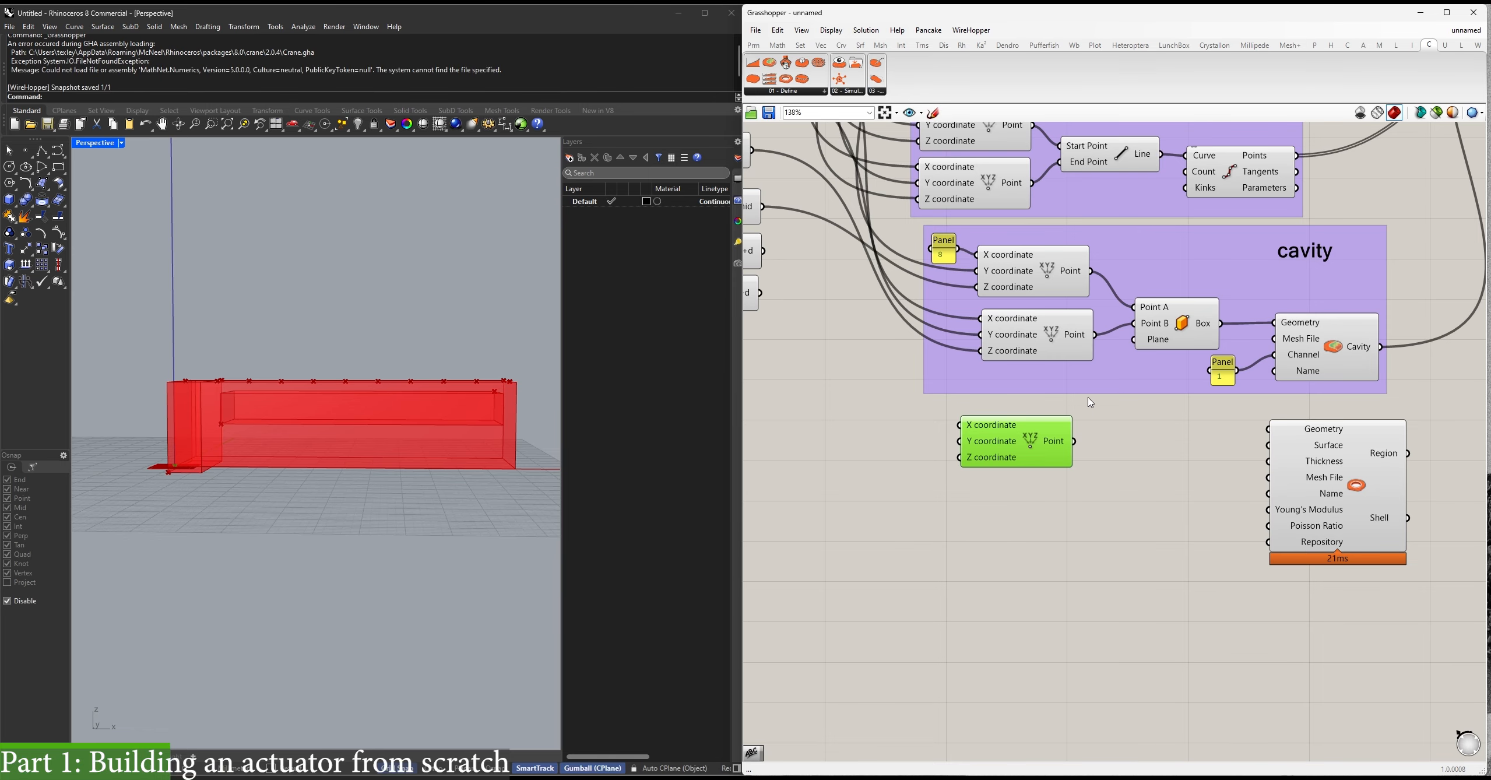
# Connect the t slider to the X and Y coordinate inputs of the new Construct Point.
pyautogui.scroll(-2, 1088, 401)
pyautogui.moveTo(886, 332); pyautogui.dragTo(917, 372, button='right')
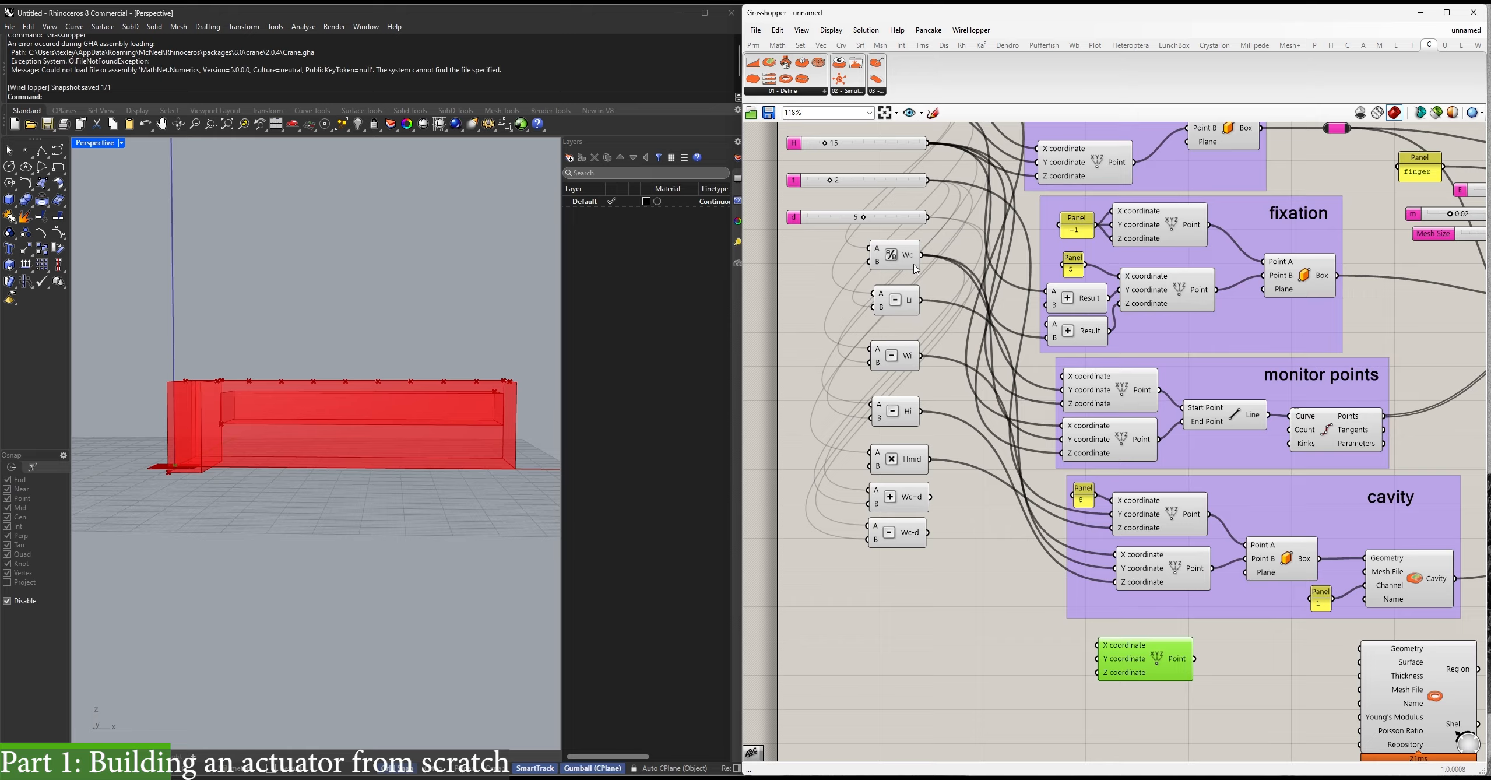
pyautogui.moveTo(928, 181); pyautogui.dragTo(1096, 643)
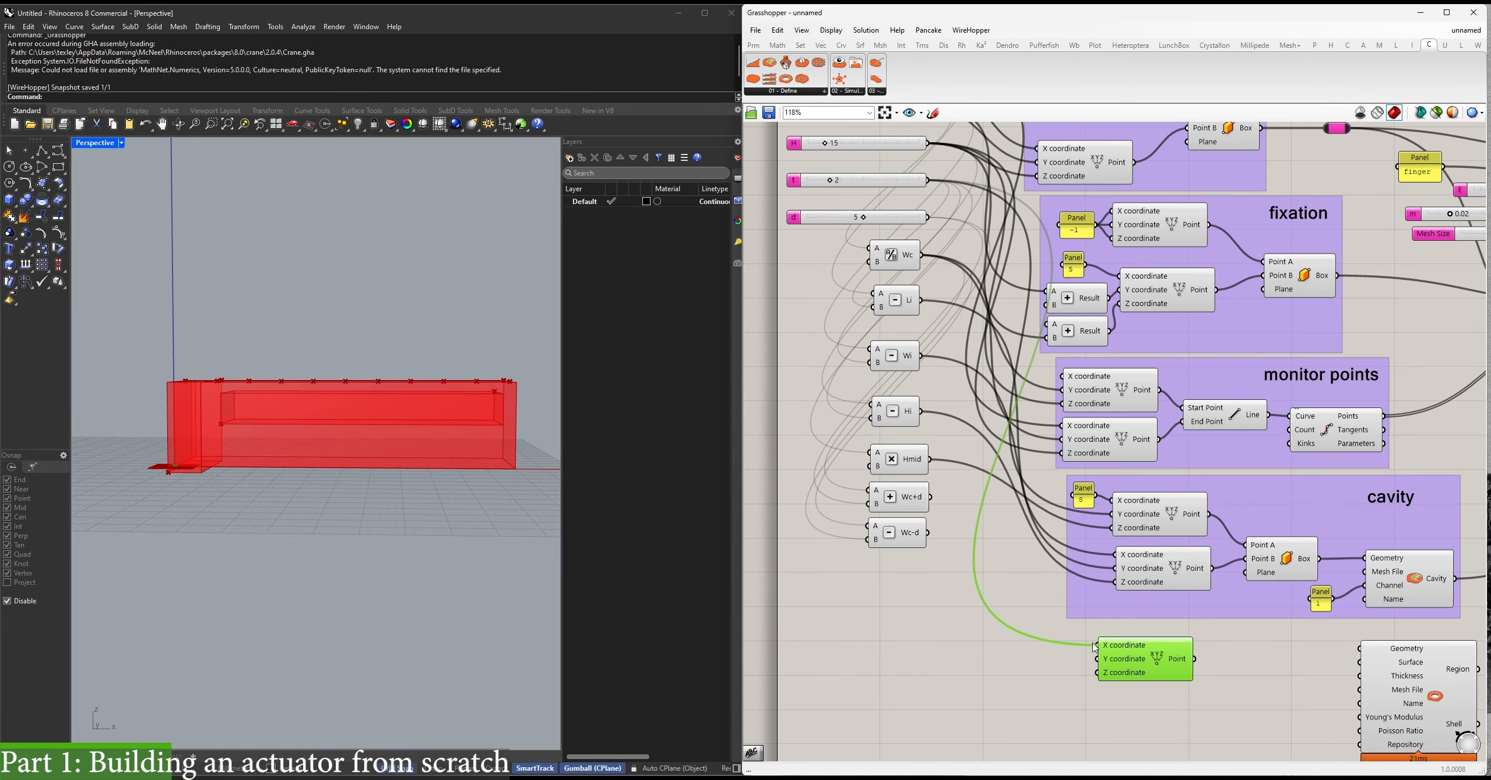
pyautogui.moveTo(930, 181); pyautogui.dragTo(1098, 659)
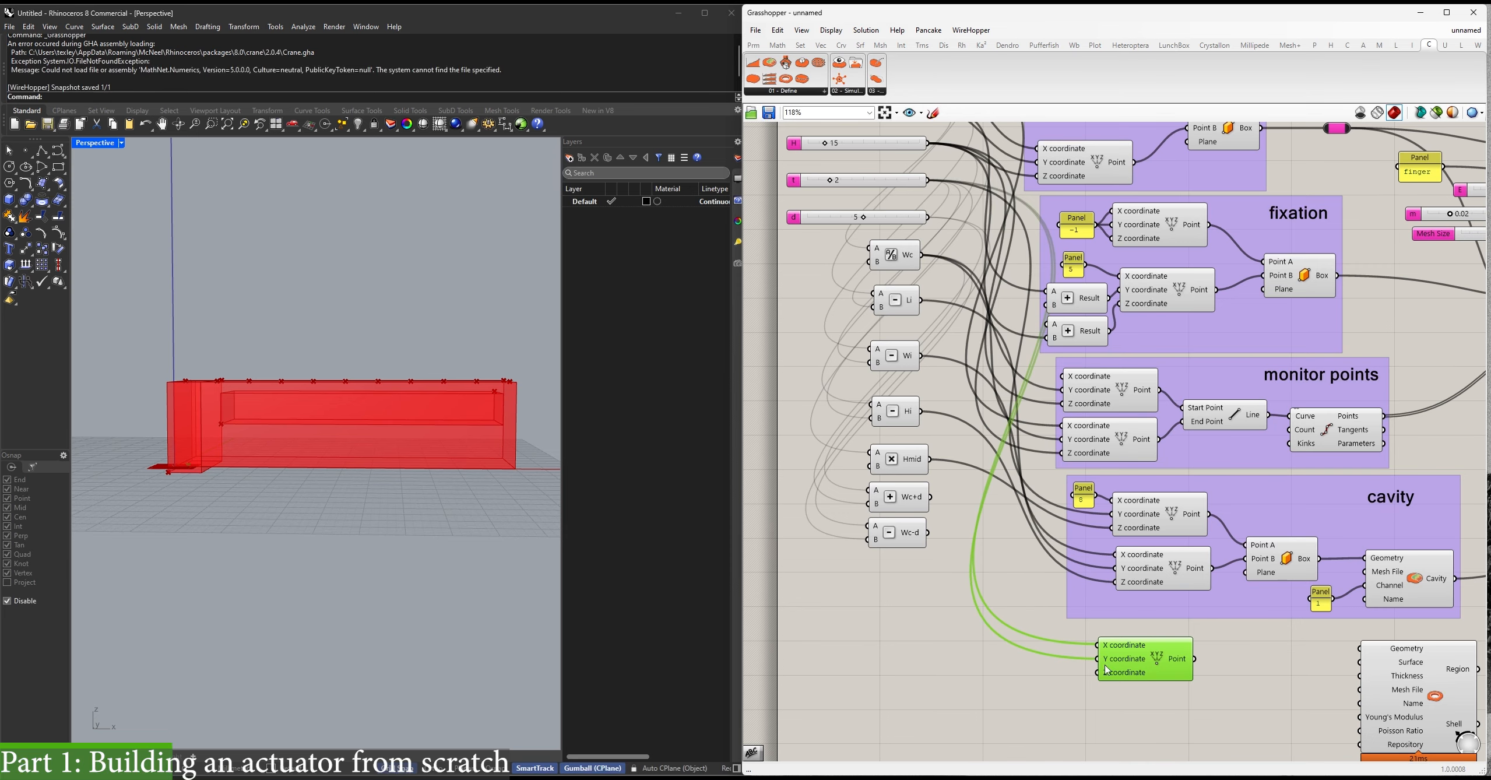
# Duplicate the Construct Point below itself and connect Li, Wi and the t slider to the copy's X, Y and Z coordinates.
pyautogui.moveTo(1152, 704); pyautogui.dragTo(1135, 680, button='right')
pyautogui.keyDown('alt'); pyautogui.moveTo(1130, 649); pyautogui.dragTo(1132, 703); pyautogui.keyUp('alt')
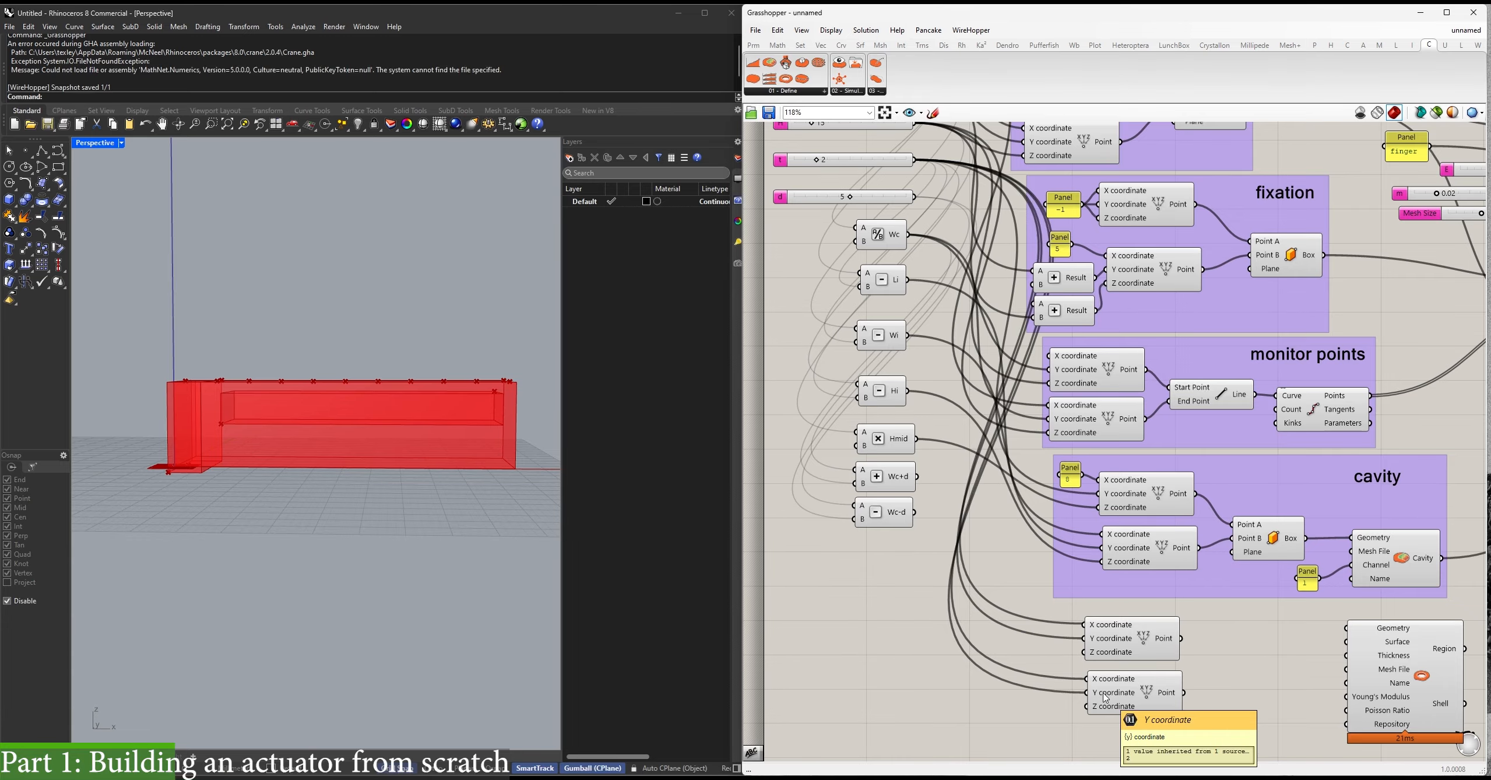
pyautogui.moveTo(1106, 697); pyautogui.dragTo(1115, 704, button='right')
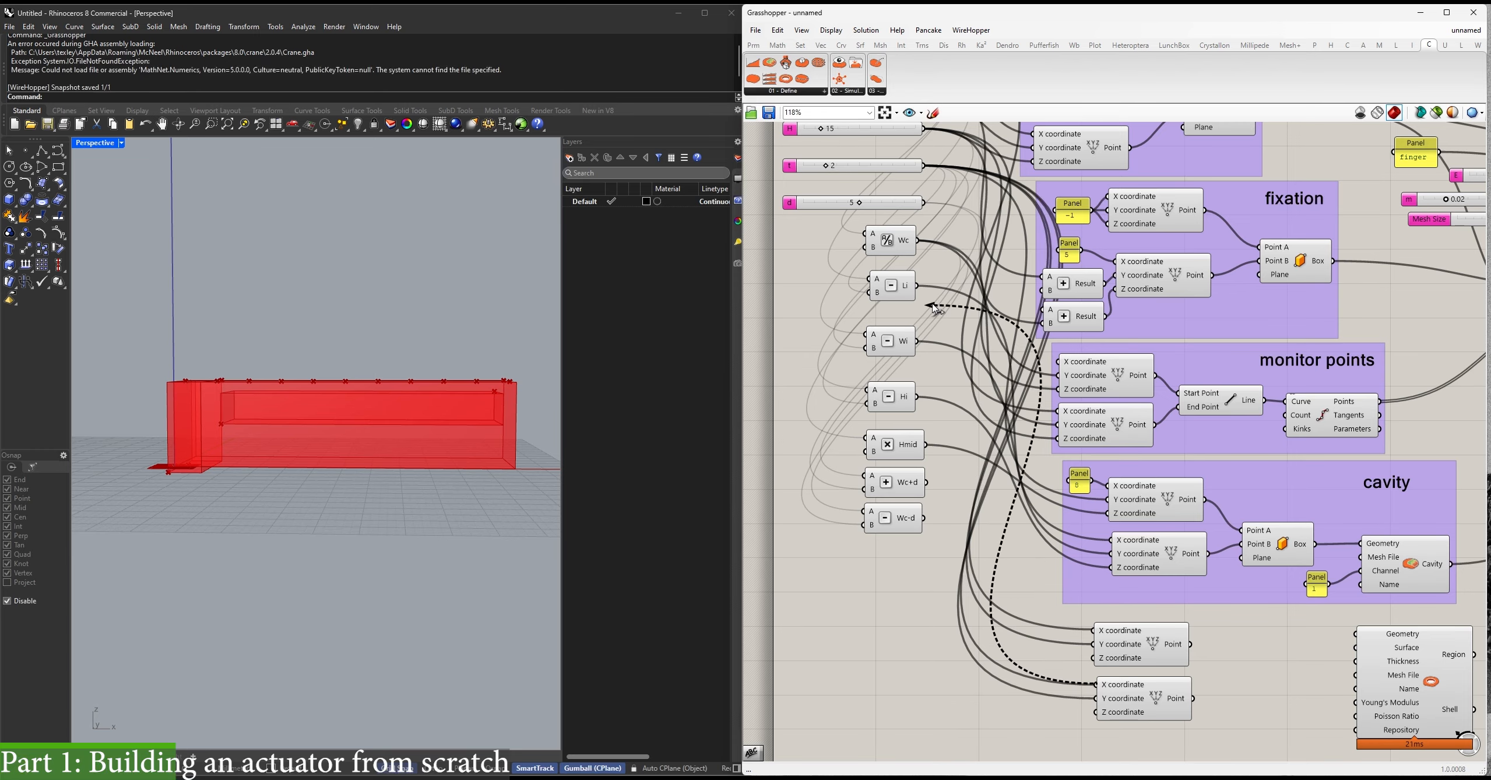
pyautogui.moveTo(917, 341); pyautogui.dragTo(1097, 698)
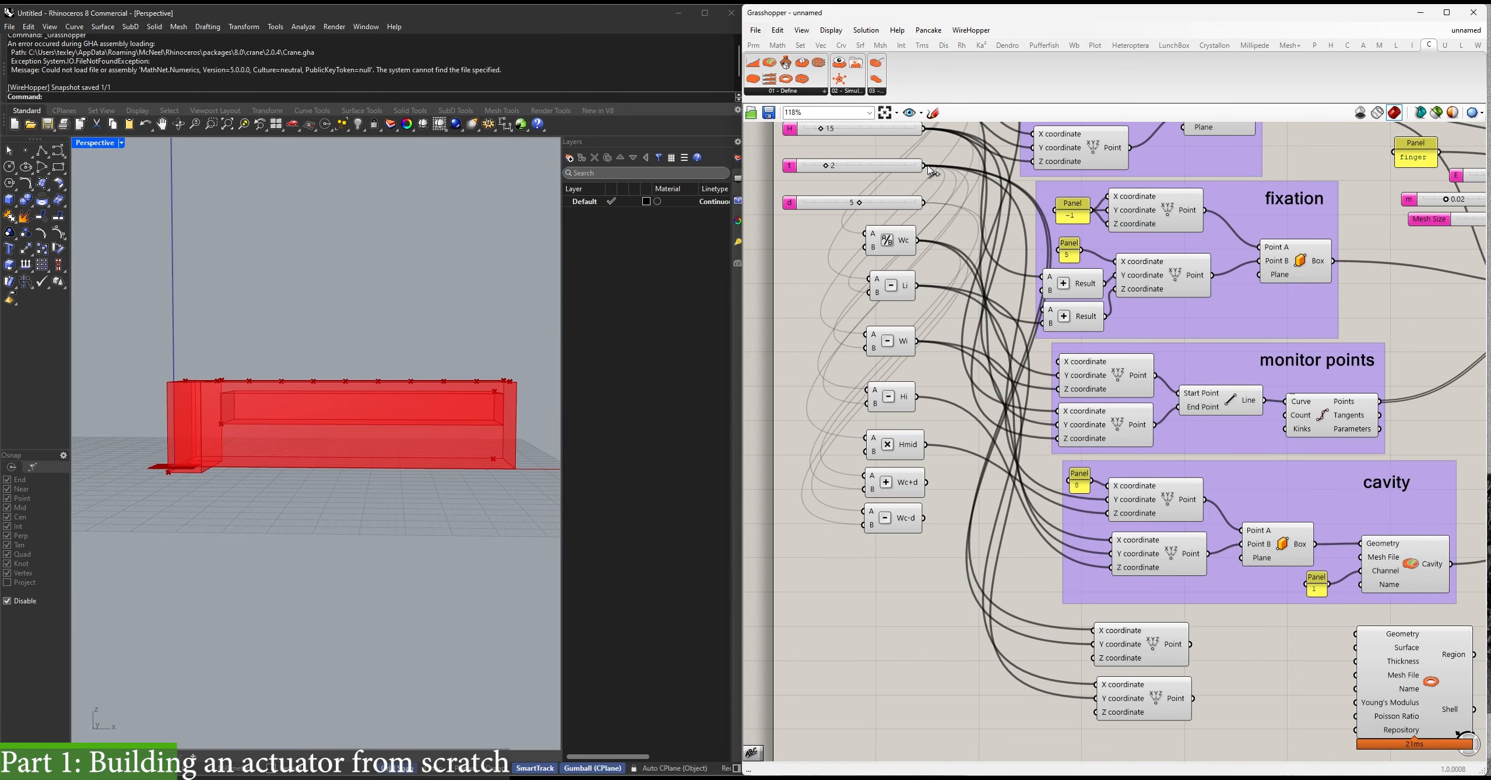
pyautogui.moveTo(924, 166); pyautogui.dragTo(1096, 712)
pyautogui.moveTo(1096, 712); pyautogui.dragTo(998, 605, button='right')
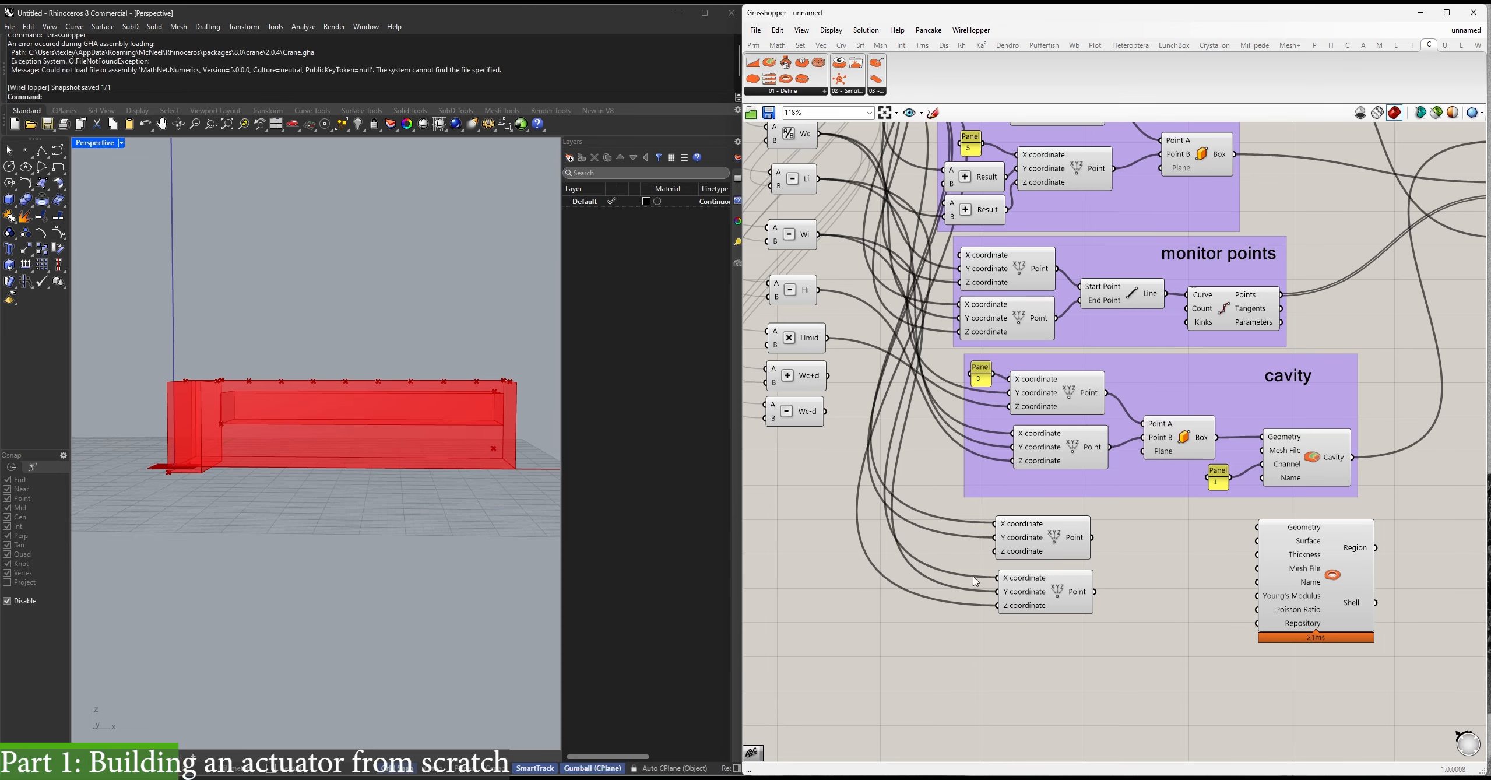
# Copy the cavity's Box component, wire the two new points to its Point A and Point B, and connect it to the SofaRegion Geometry input.
pyautogui.scroll(3, 976, 581)
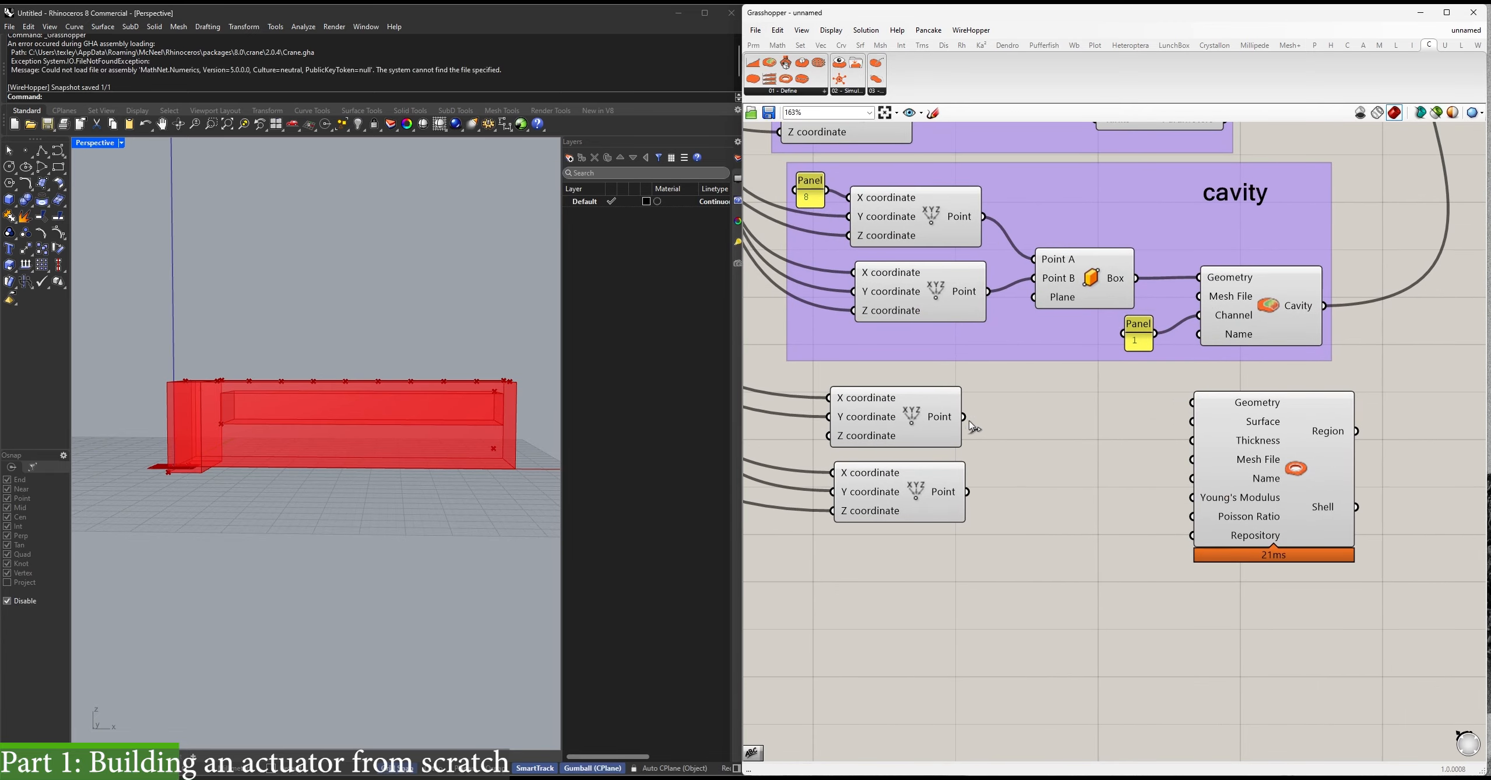
pyautogui.keyDown('alt'); pyautogui.moveTo(1091, 279); pyautogui.dragTo(964, 417); pyautogui.keyUp('alt')
pyautogui.moveTo(1024, 458); pyautogui.dragTo(968, 493)
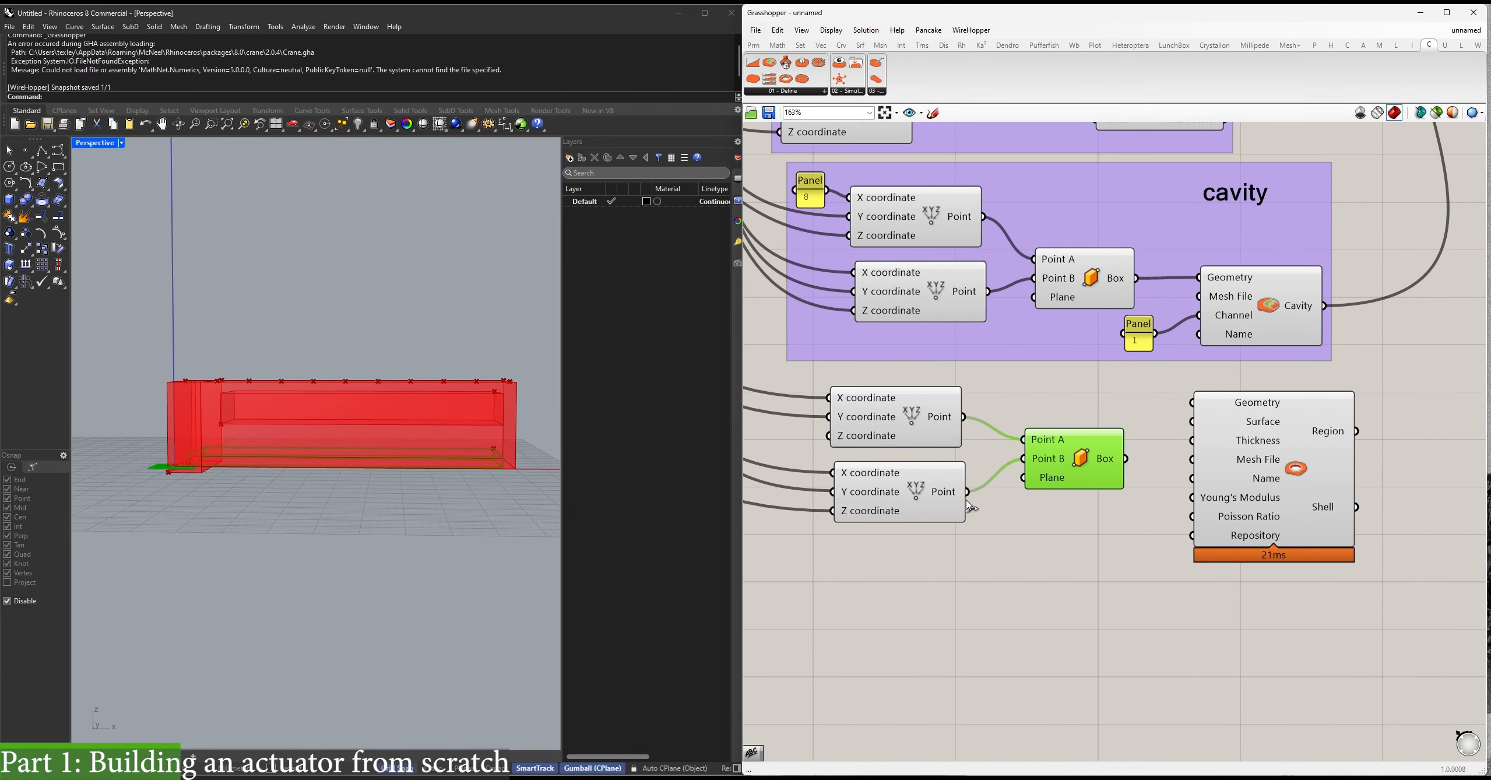
pyautogui.moveTo(261, 477); pyautogui.dragTo(247, 471, button='right')
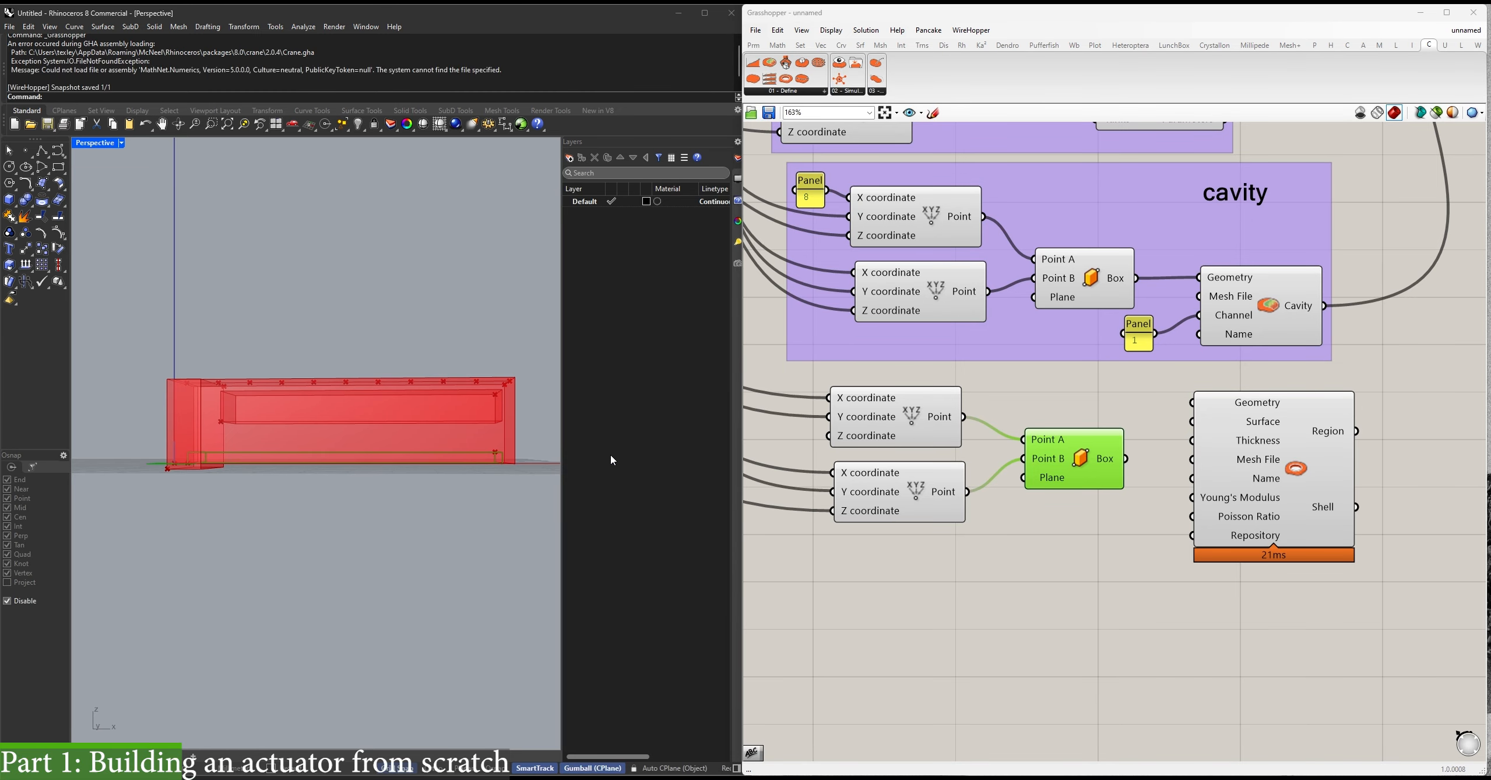
pyautogui.moveTo(1128, 607); pyautogui.dragTo(1096, 604, button='right')
pyautogui.moveTo(1094, 457); pyautogui.dragTo(1039, 435)
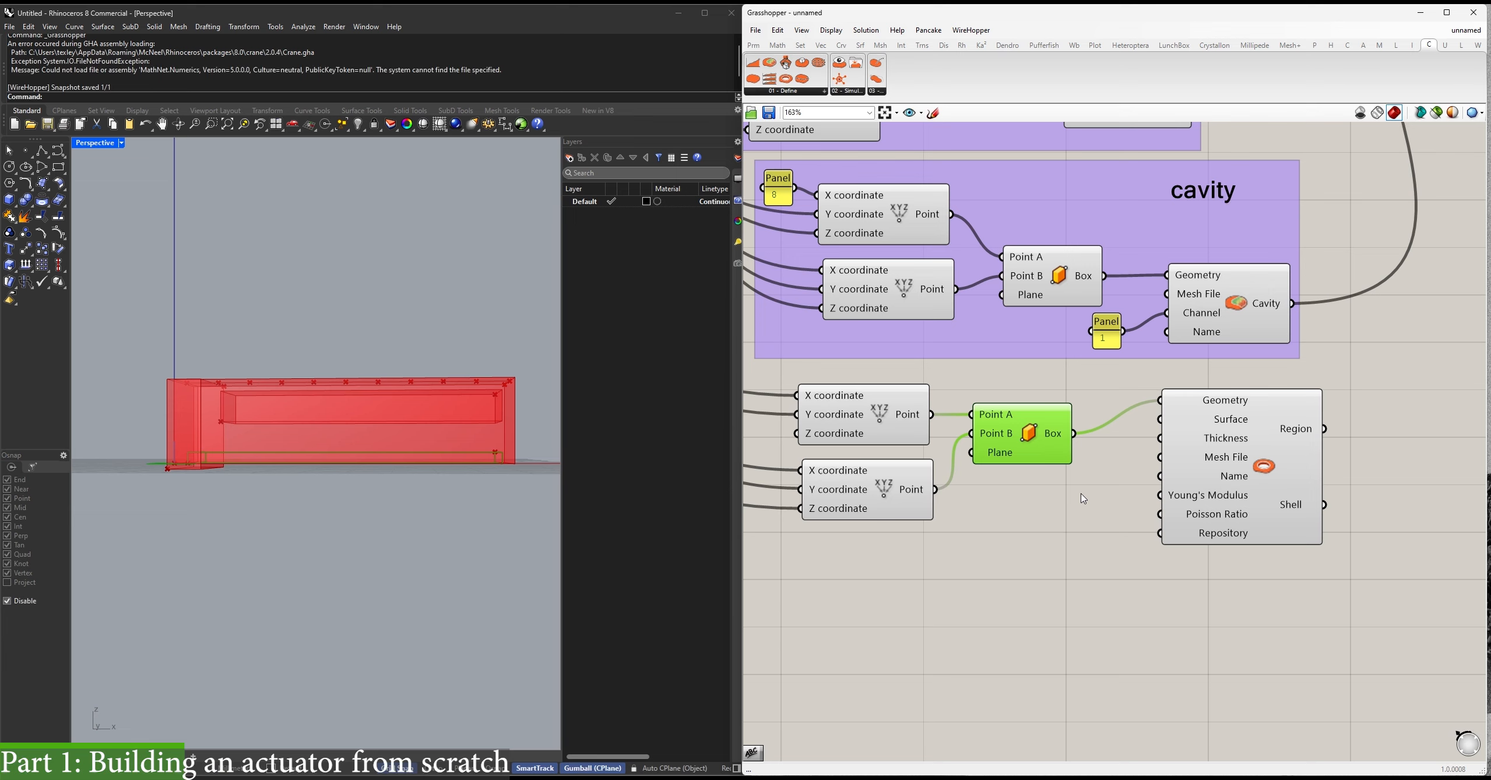
# Add a panel with the value 2000 and connect it to the SofaRegion component's Young's Modulus input.
pyautogui.click(1115, 433)
pyautogui.doubleClick(1114, 432)
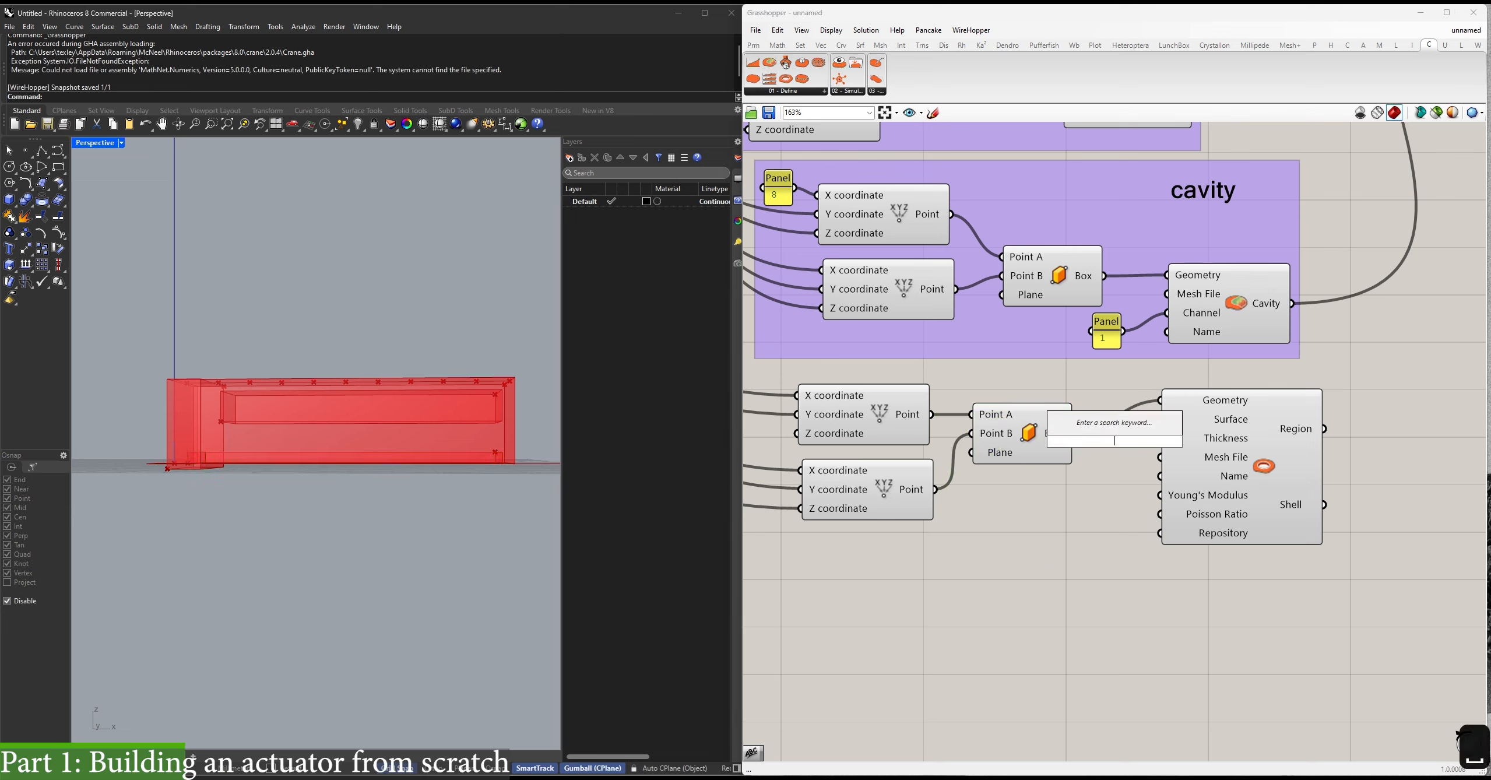
pyautogui.write('"2000')
pyautogui.press('Return')
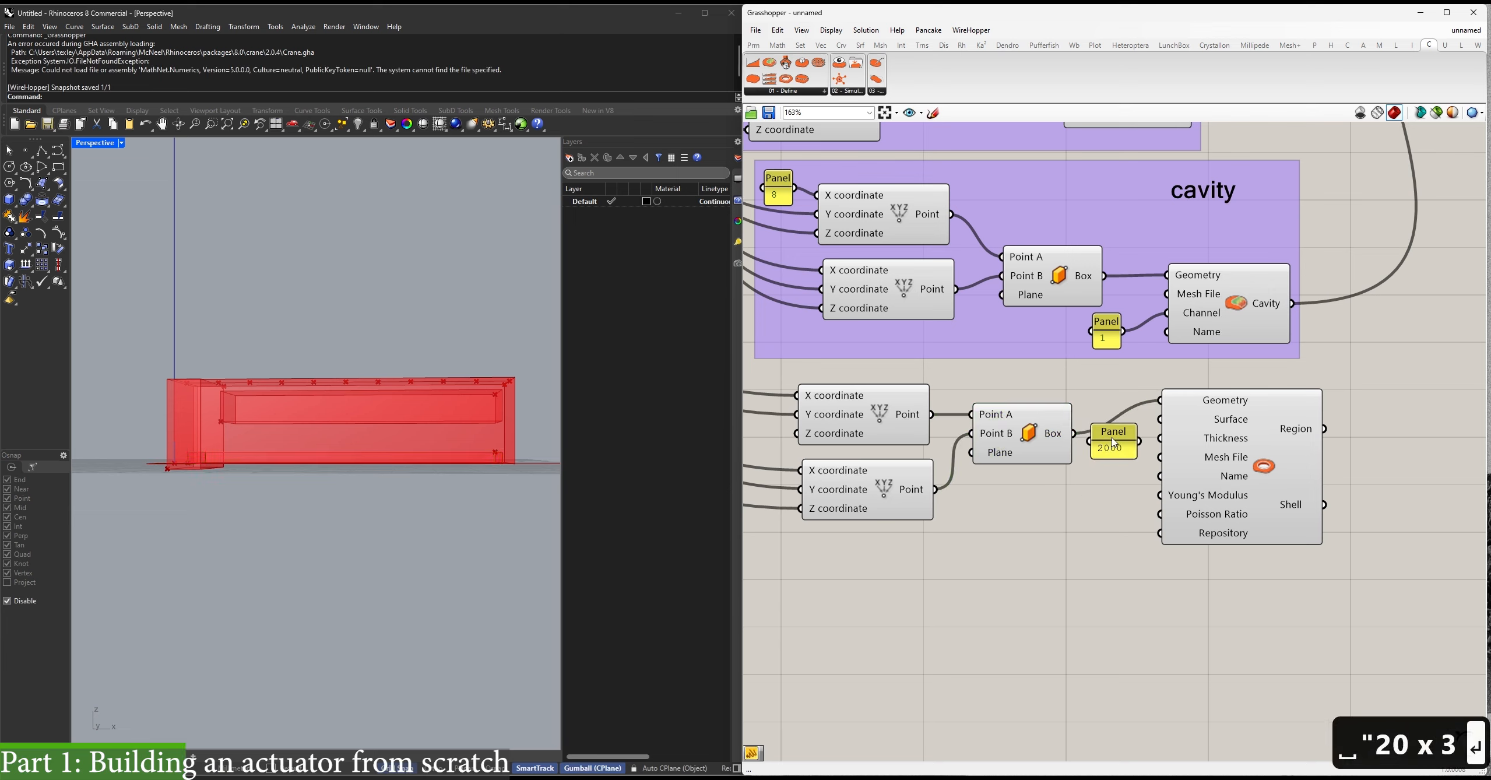
pyautogui.moveTo(1121, 446); pyautogui.dragTo(1160, 495)
# Group the two region points, the box, the 2000 panel and the SofaRegion component.
pyautogui.click(1157, 583)
pyautogui.moveTo(1231, 576); pyautogui.dragTo(790, 373)
pyautogui.hotkey('ctrl', 'g')
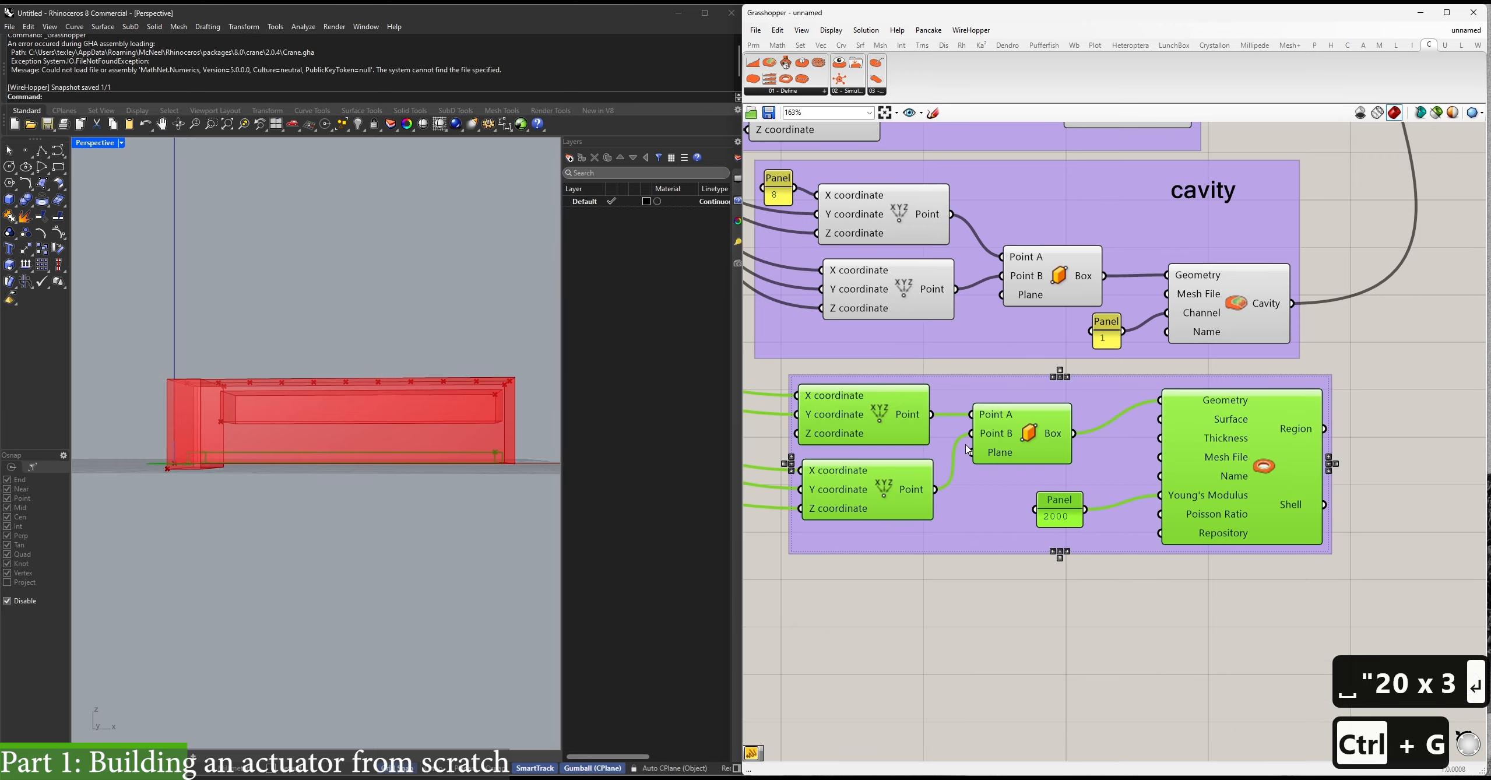
# Add a Scribble reading "strain-limiting layer" and place it above the SofaRegion component as the group's label.
pyautogui.click(1115, 510)
pyautogui.doubleClick(1114, 444)
pyautogui.write('scrib')
pyautogui.press('Return')
pyautogui.doubleClick(1113, 443)
pyautogui.write('strain-limiting layer')
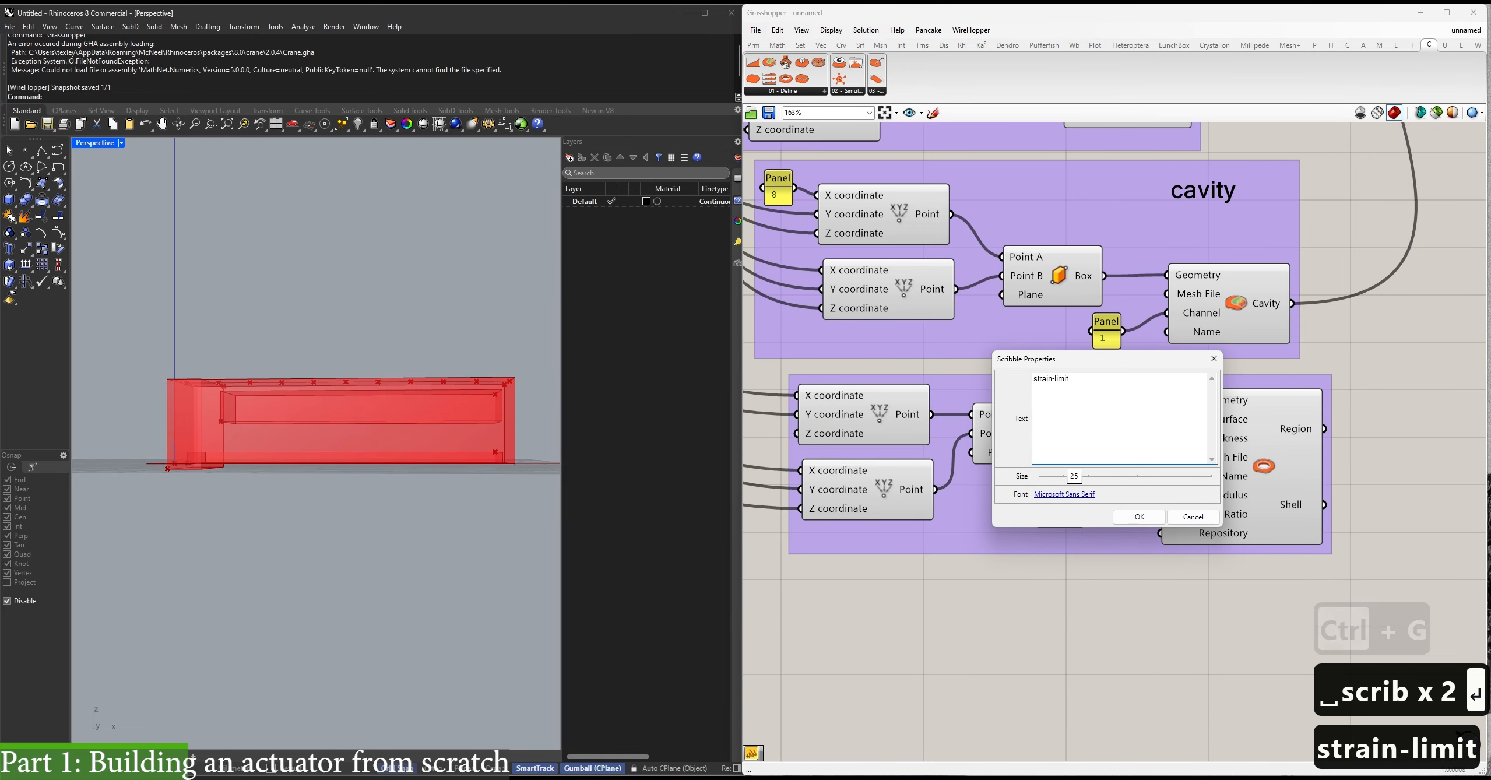
pyautogui.click(1145, 517)
pyautogui.moveTo(1115, 443); pyautogui.dragTo(1226, 373)
pyautogui.keyDown('shift'); pyautogui.click(1081, 389); pyautogui.keyUp('shift')
pyautogui.click(1103, 463)
# Connect the SofaRegion component's Region output to the soft body component's Regions input.
pyautogui.scroll(-3, 1103, 464)
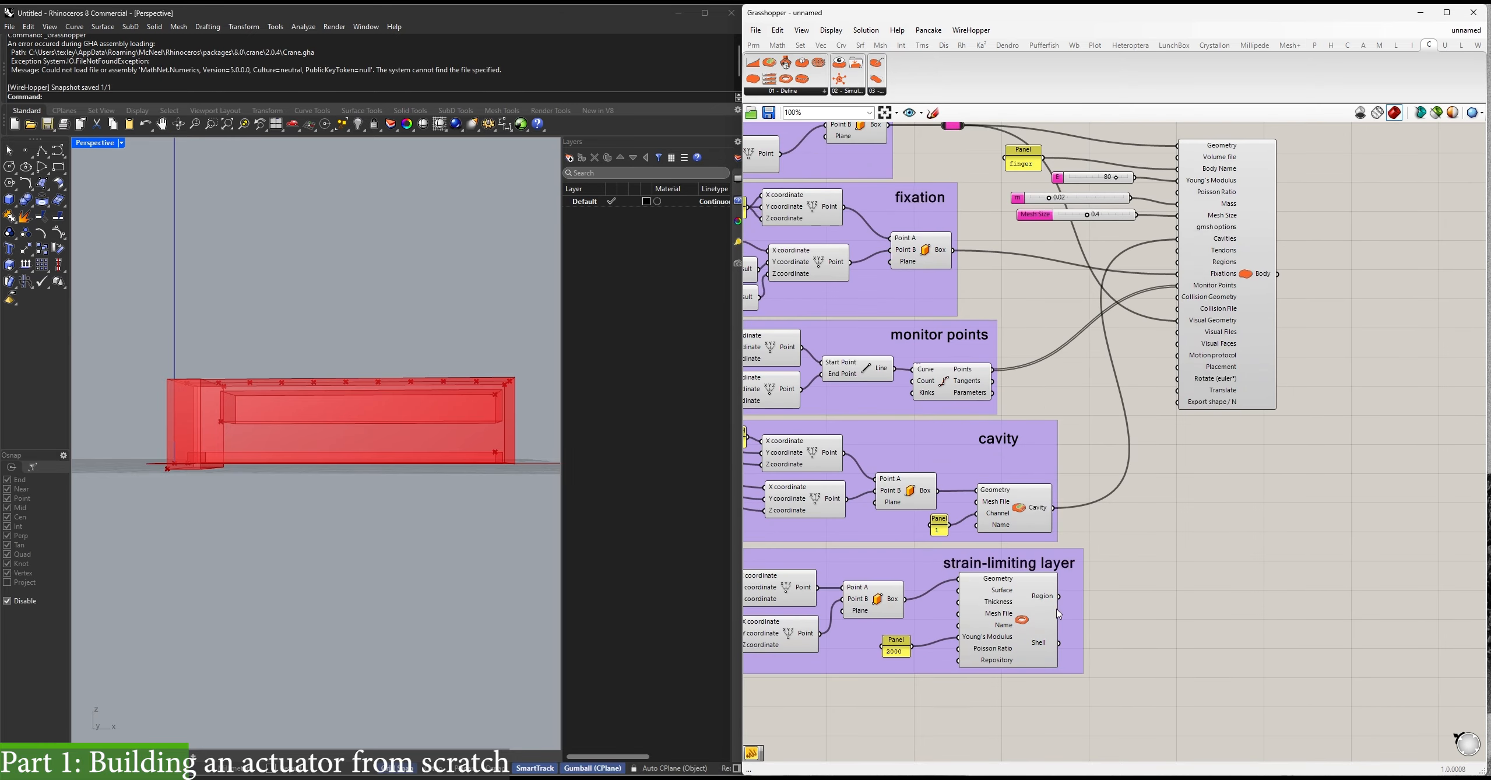
pyautogui.scroll(1, 1035, 438)
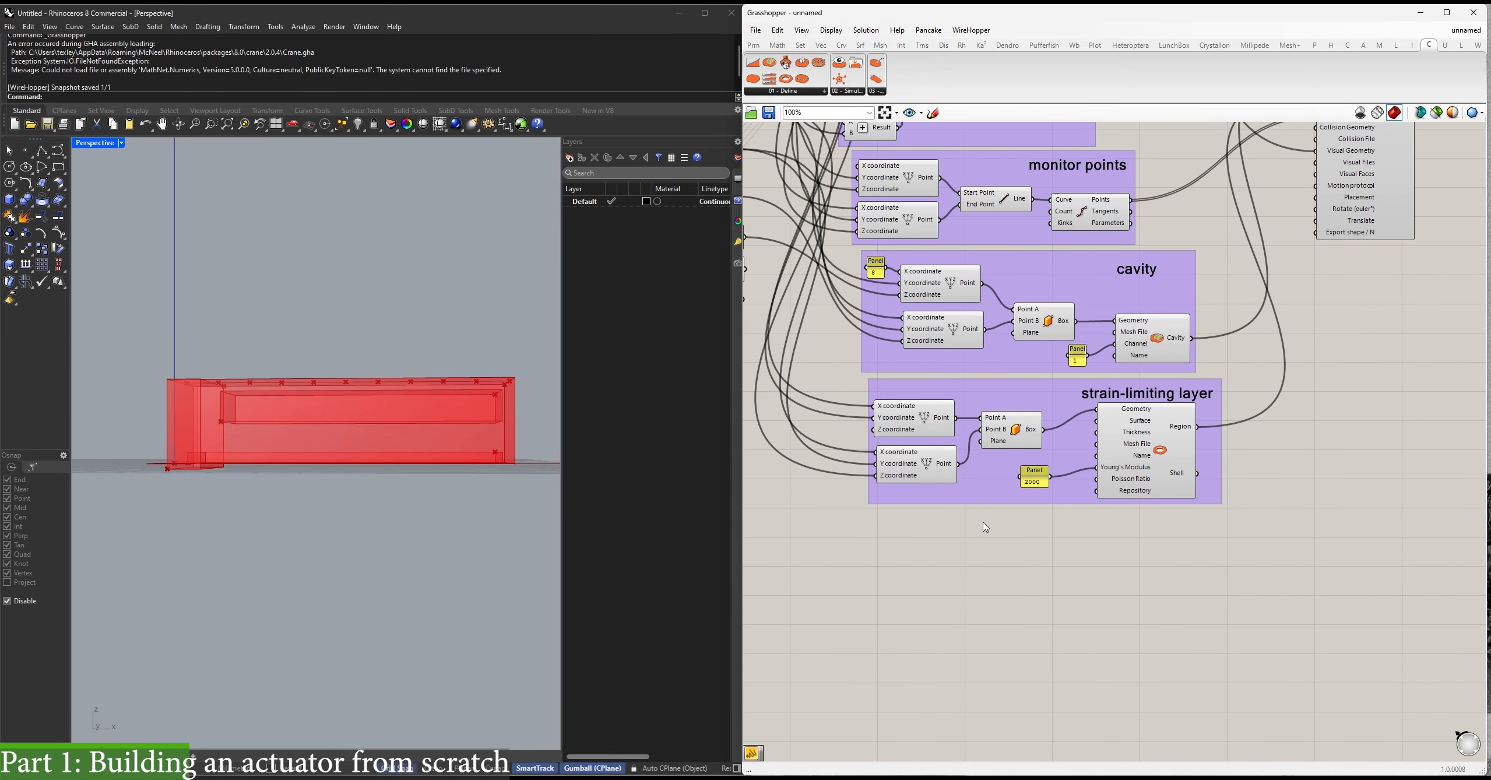
# Add a SofaTendons component and place it below the strain-limiting layer group.
pyautogui.scroll(2, 992, 525)
pyautogui.doubleClick(1115, 441)
pyautogui.write('sof')
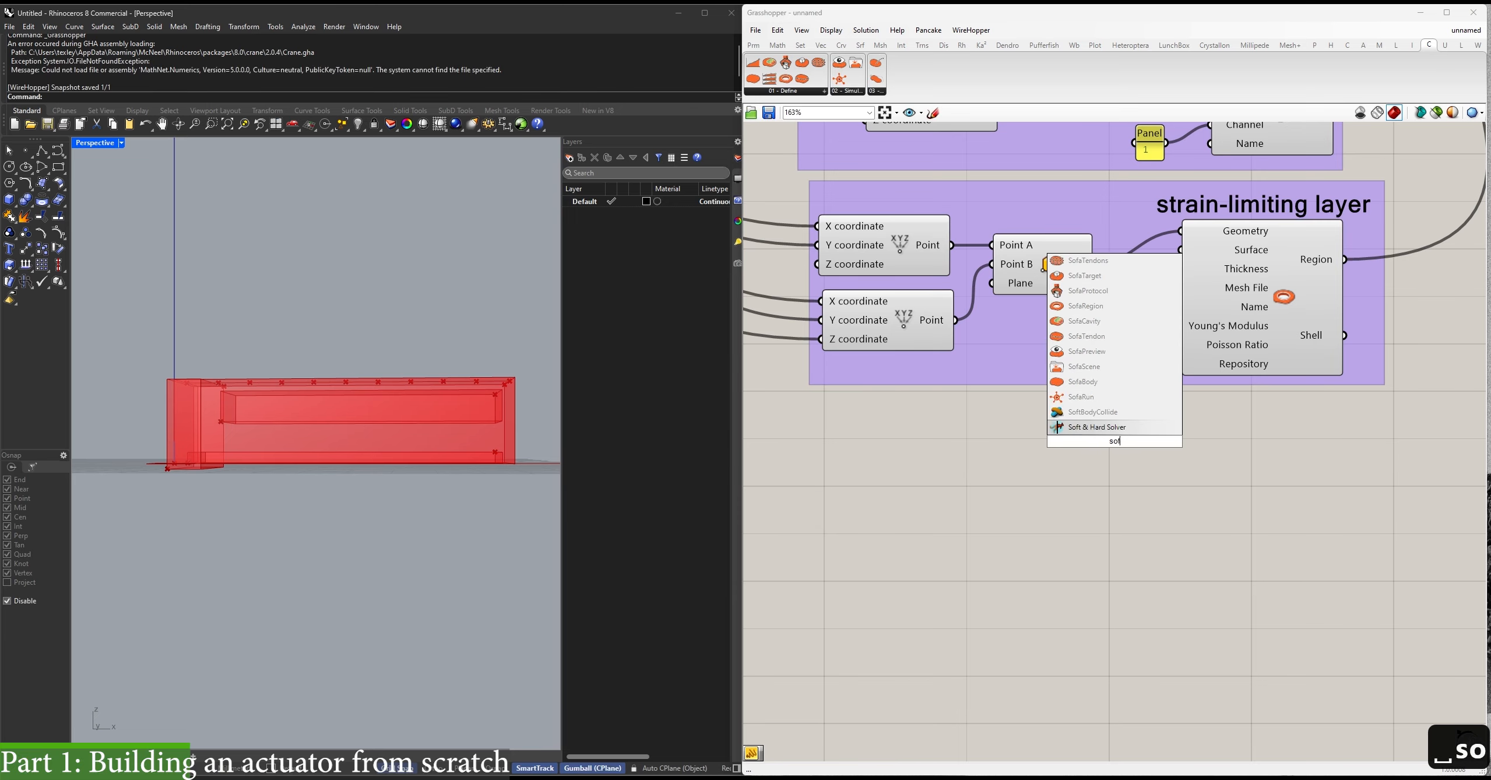
pyautogui.write('atend')
pyautogui.press('Up')
pyautogui.press('Return')
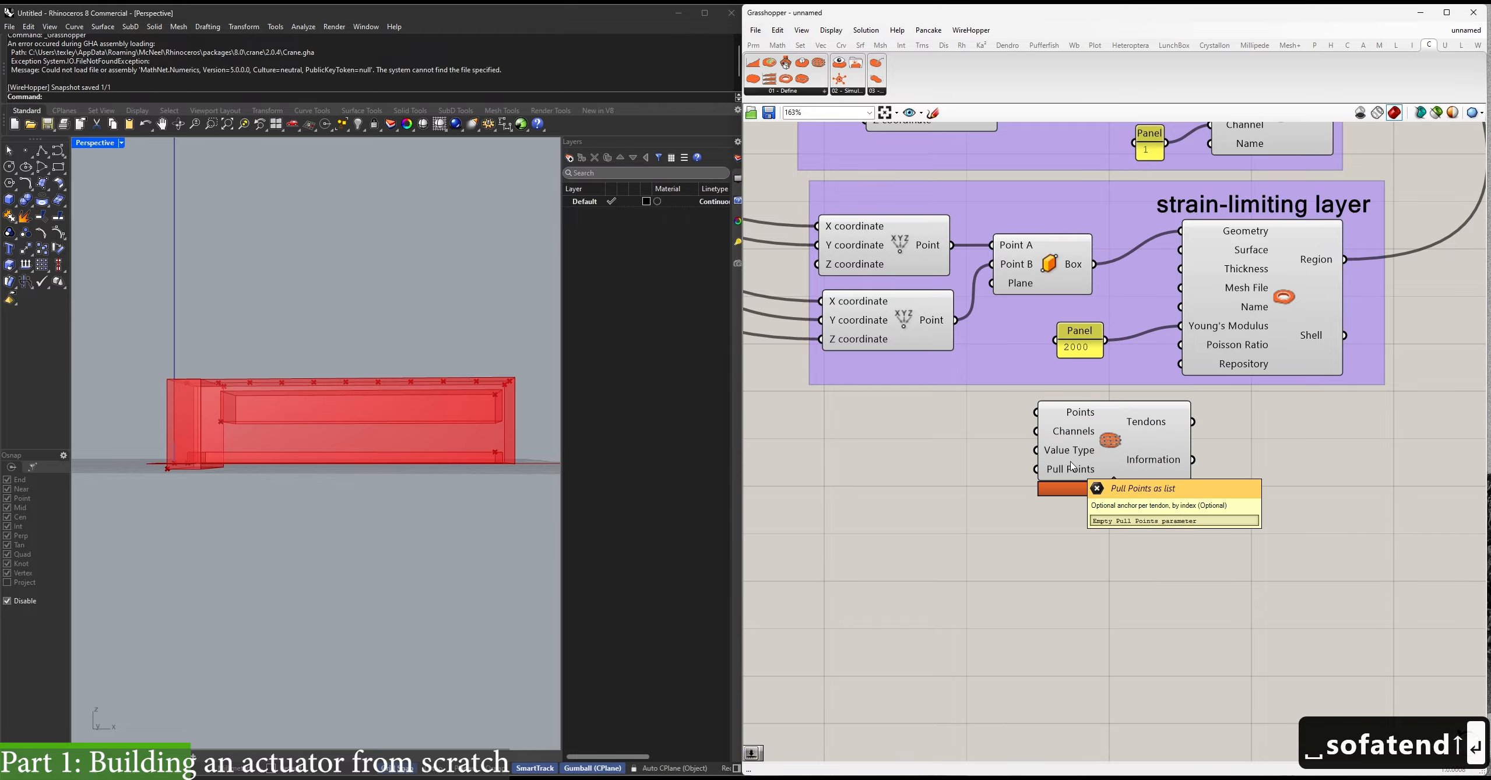
pyautogui.moveTo(1151, 460); pyautogui.dragTo(1398, 505)
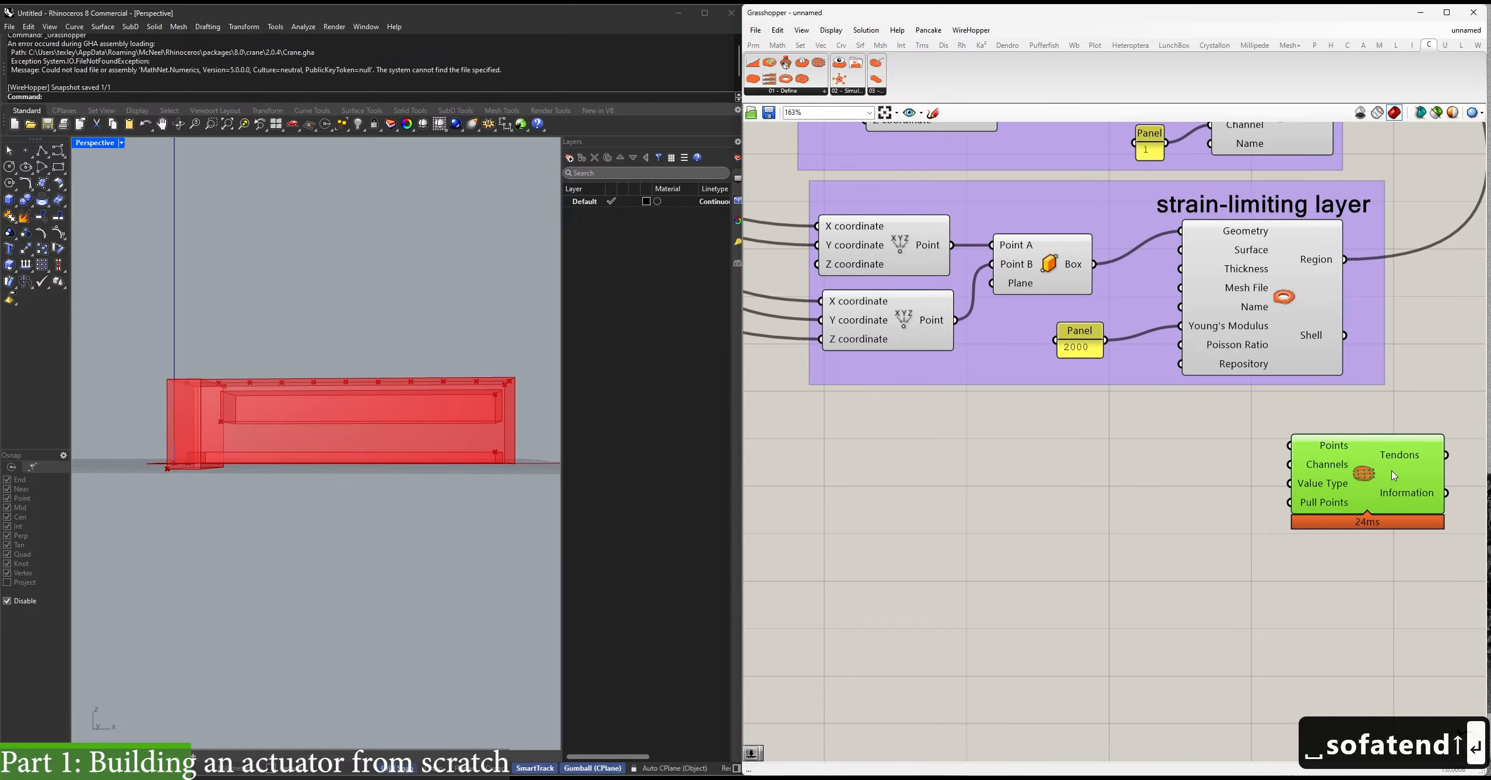
# Add a Construct Point component below the strain-limiting layer group for the tendon.
pyautogui.click(1171, 508)
pyautogui.moveTo(1168, 508); pyautogui.dragTo(1269, 550, button='right')
pyautogui.scroll(-1, 1145, 526)
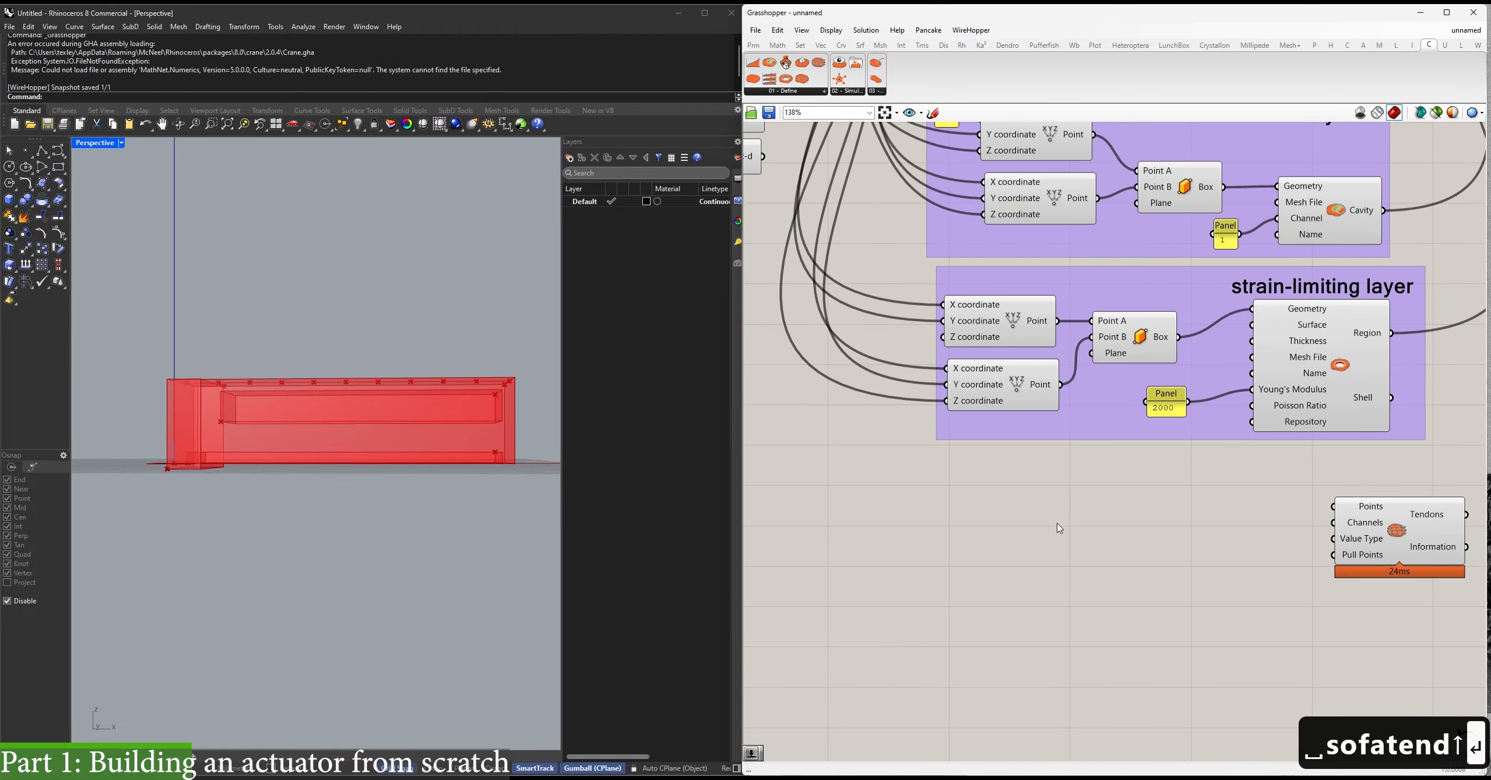
pyautogui.doubleClick(1057, 518)
pyautogui.write('construct po')
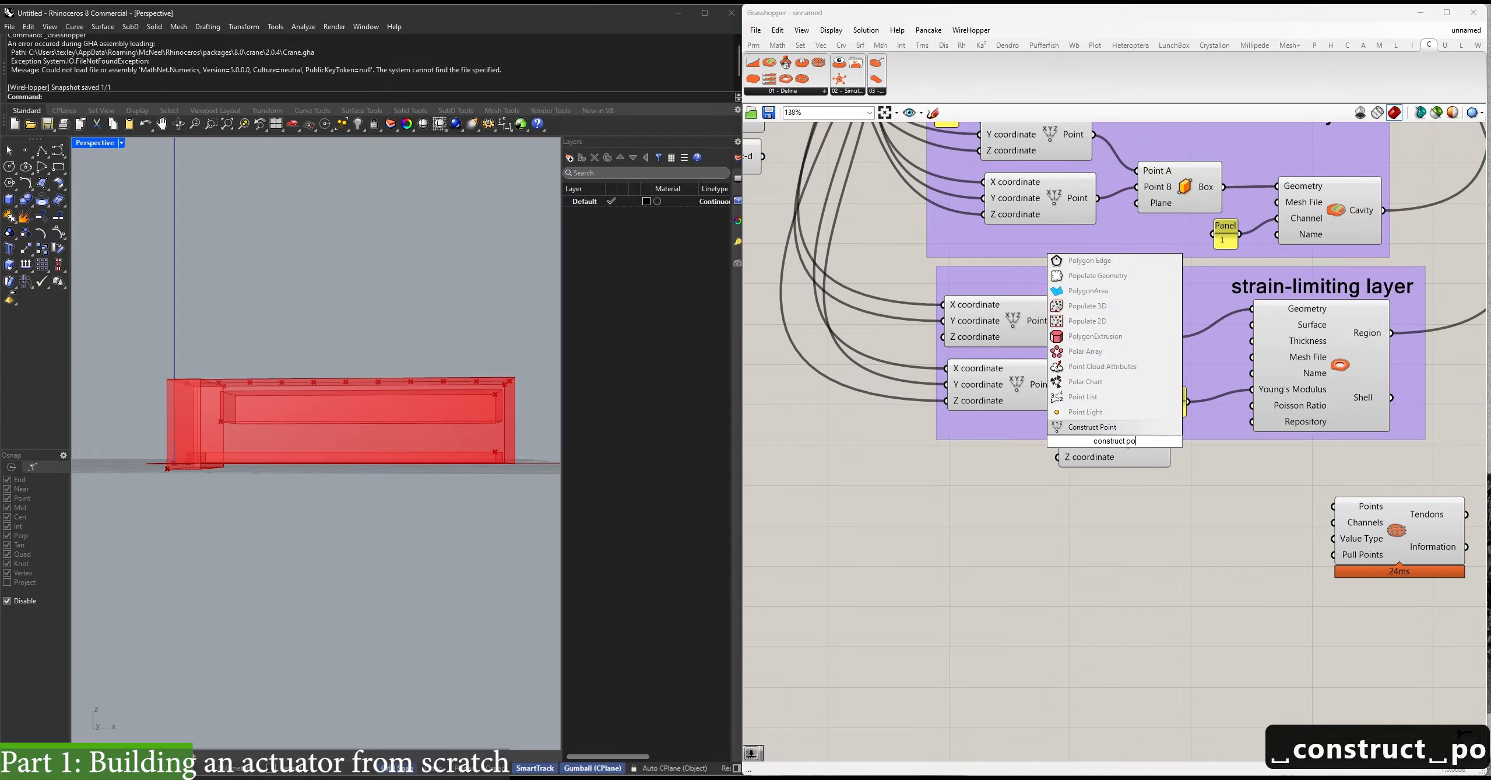
pyautogui.press('Return')
pyautogui.moveTo(1037, 483); pyautogui.dragTo(982, 477)
pyautogui.moveTo(992, 477); pyautogui.dragTo(1027, 474, button='right')
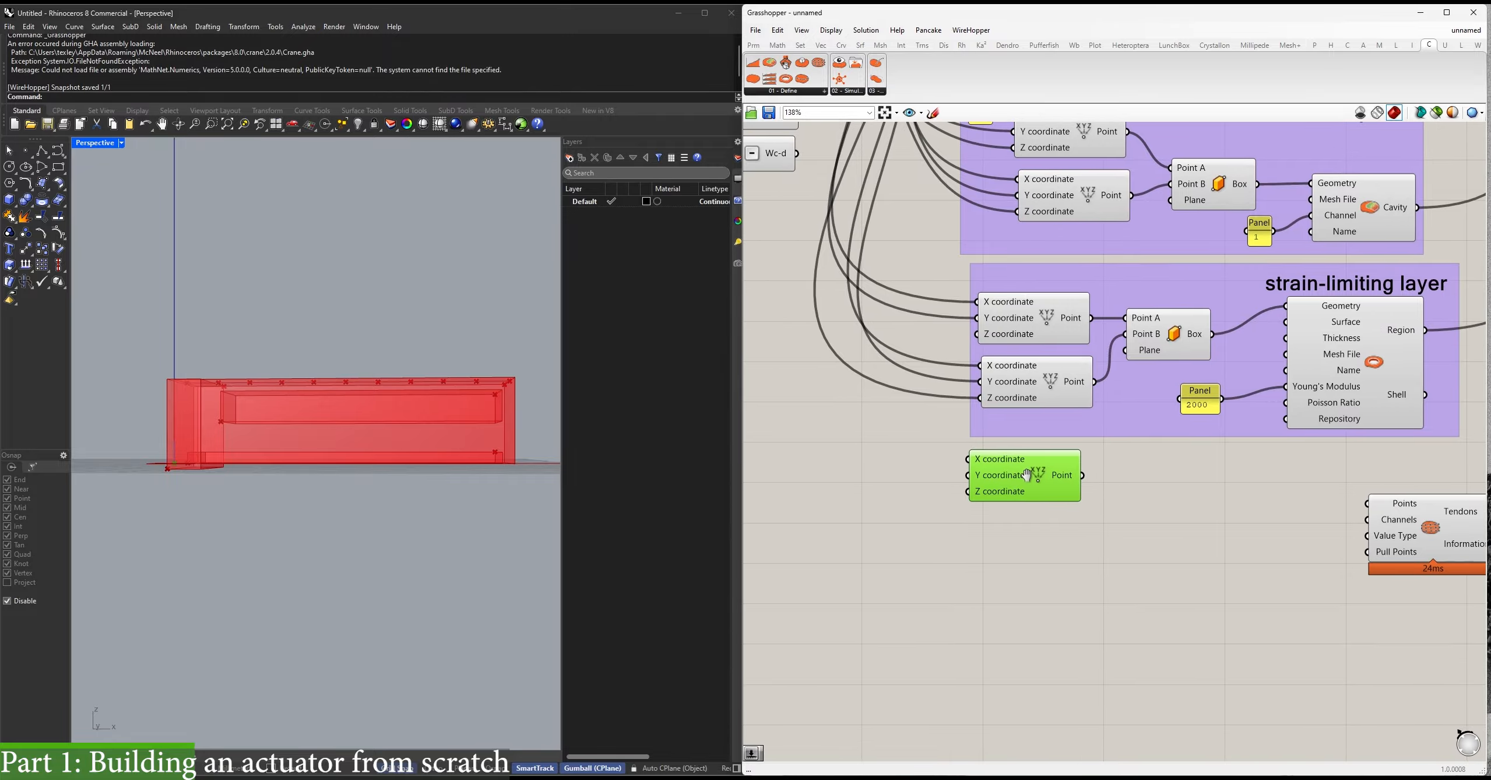
pyautogui.moveTo(1027, 475); pyautogui.dragTo(1050, 475)
# Add a panel with the value 56 and connect it to the tendon point's X coordinate.
pyautogui.click(933, 481)
pyautogui.doubleClick(934, 481)
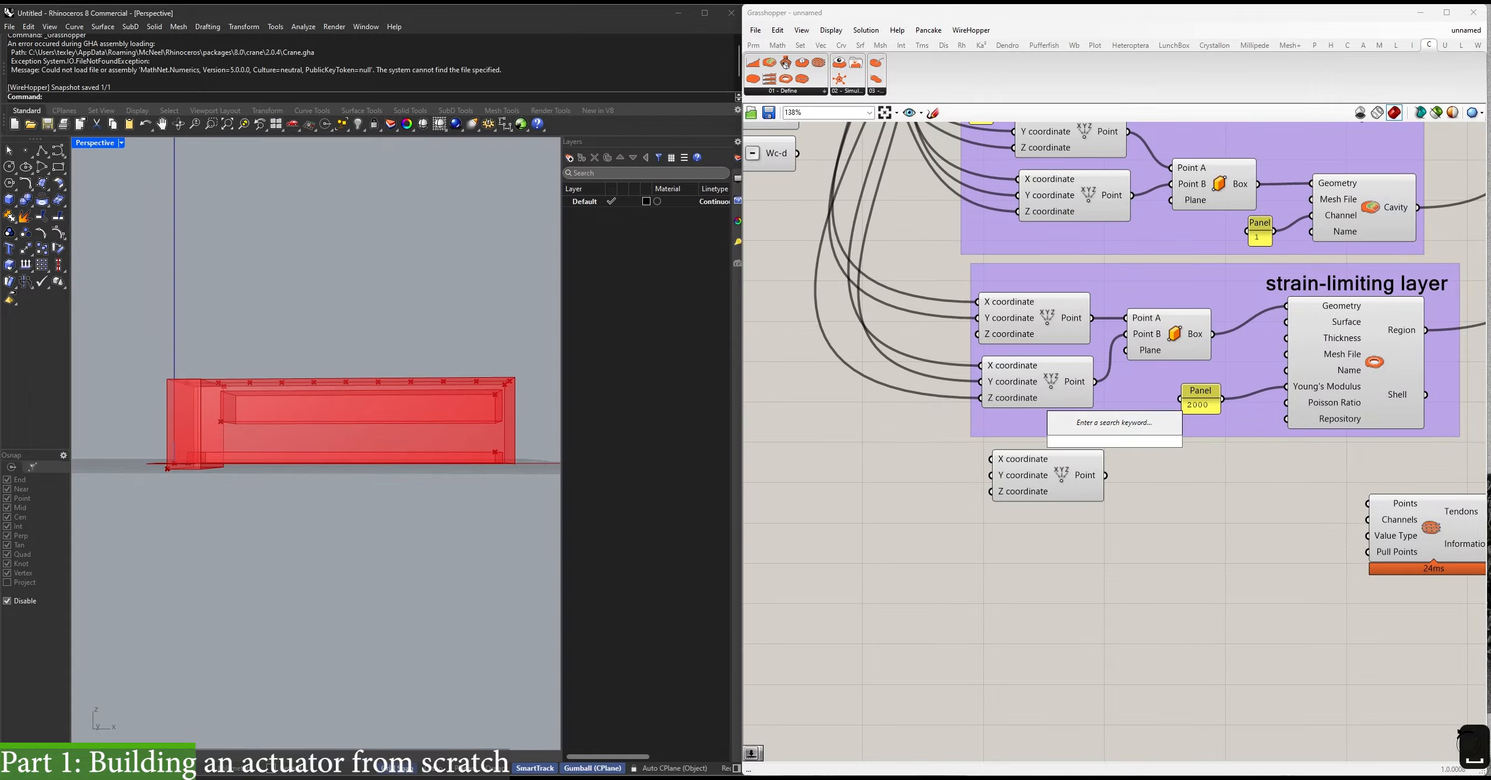
pyautogui.write('"56')
pyautogui.press('Return')
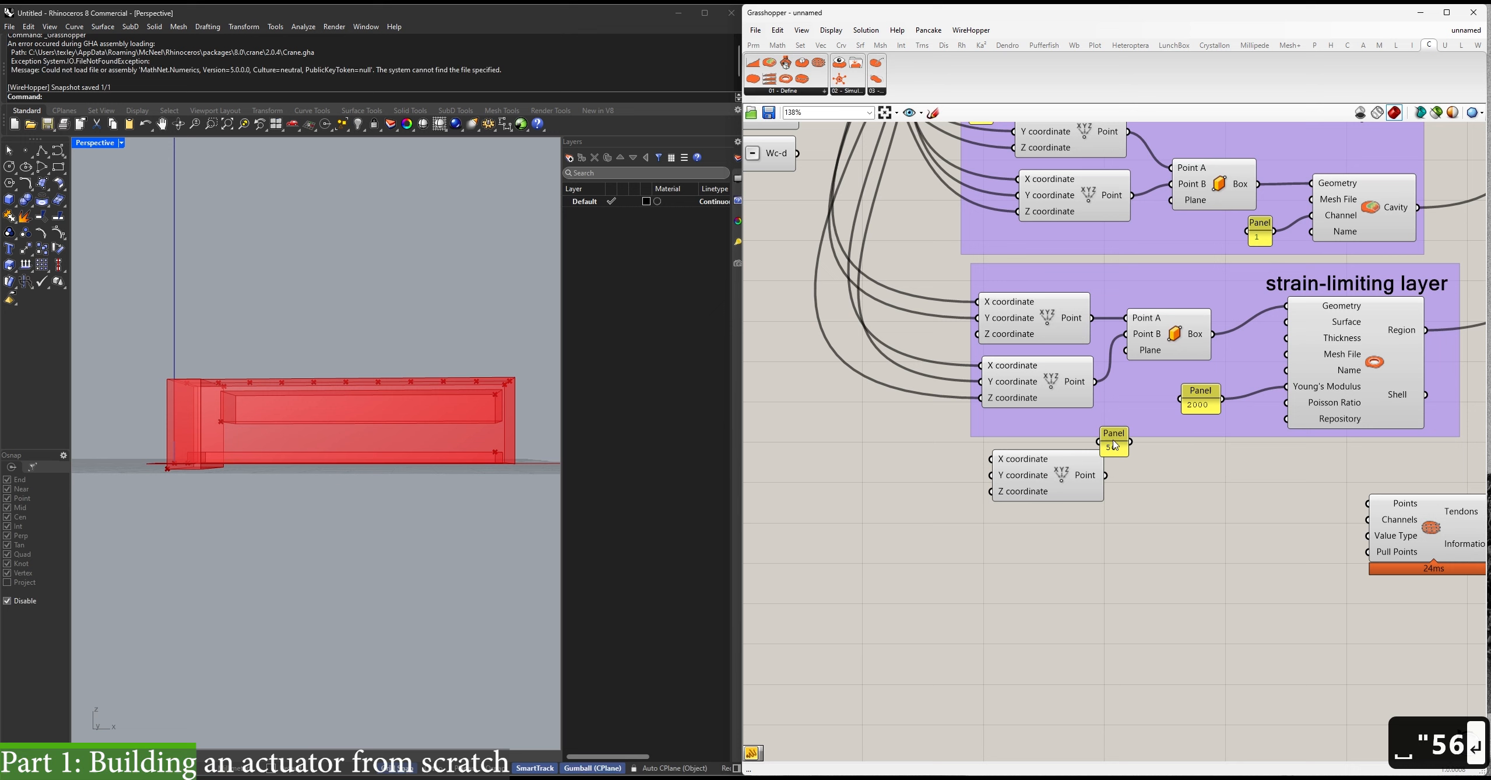
pyautogui.moveTo(1114, 444); pyautogui.dragTo(991, 459)
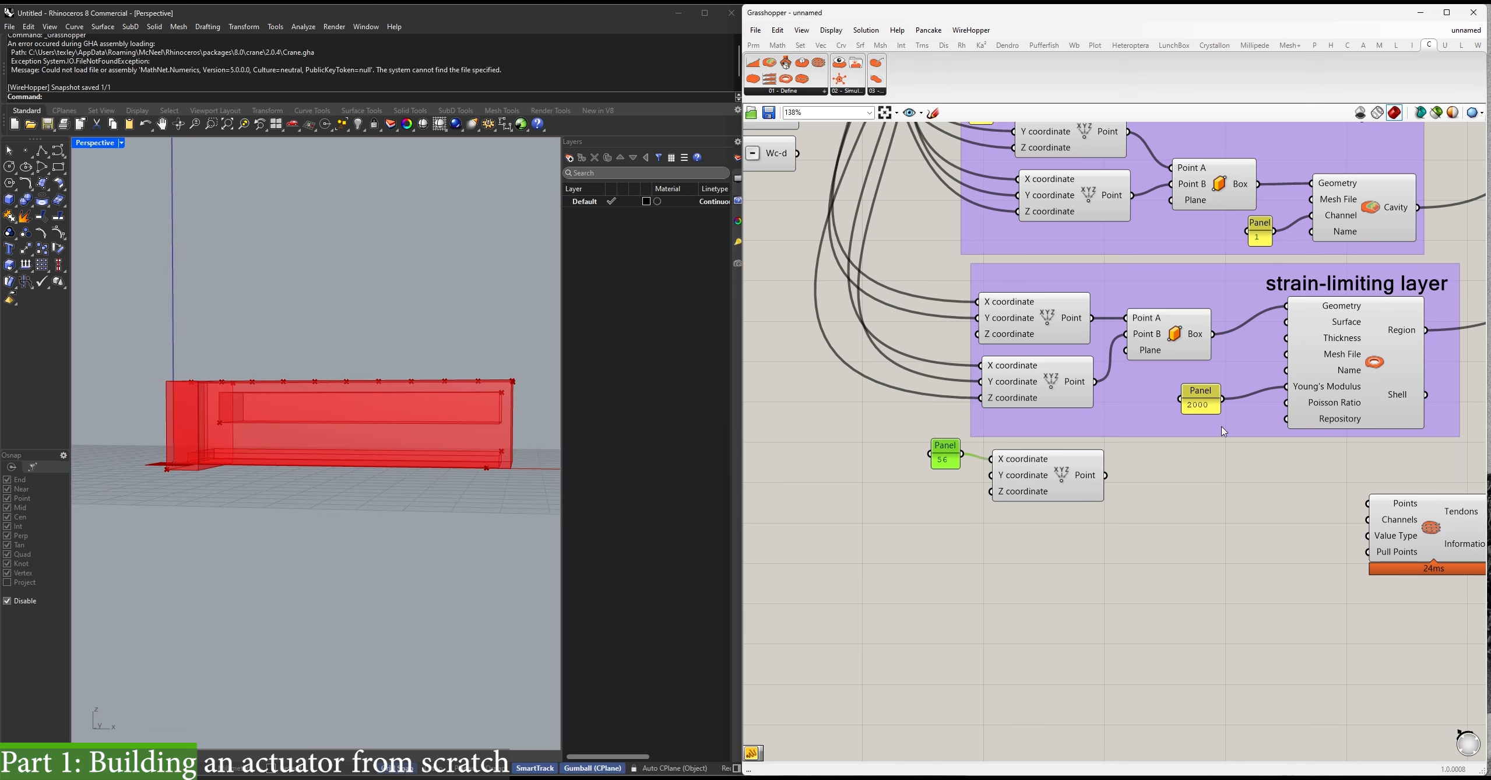
# Connect the Wc+d output to the tendon point's Y coordinate.
pyautogui.scroll(-3, 1223, 432)
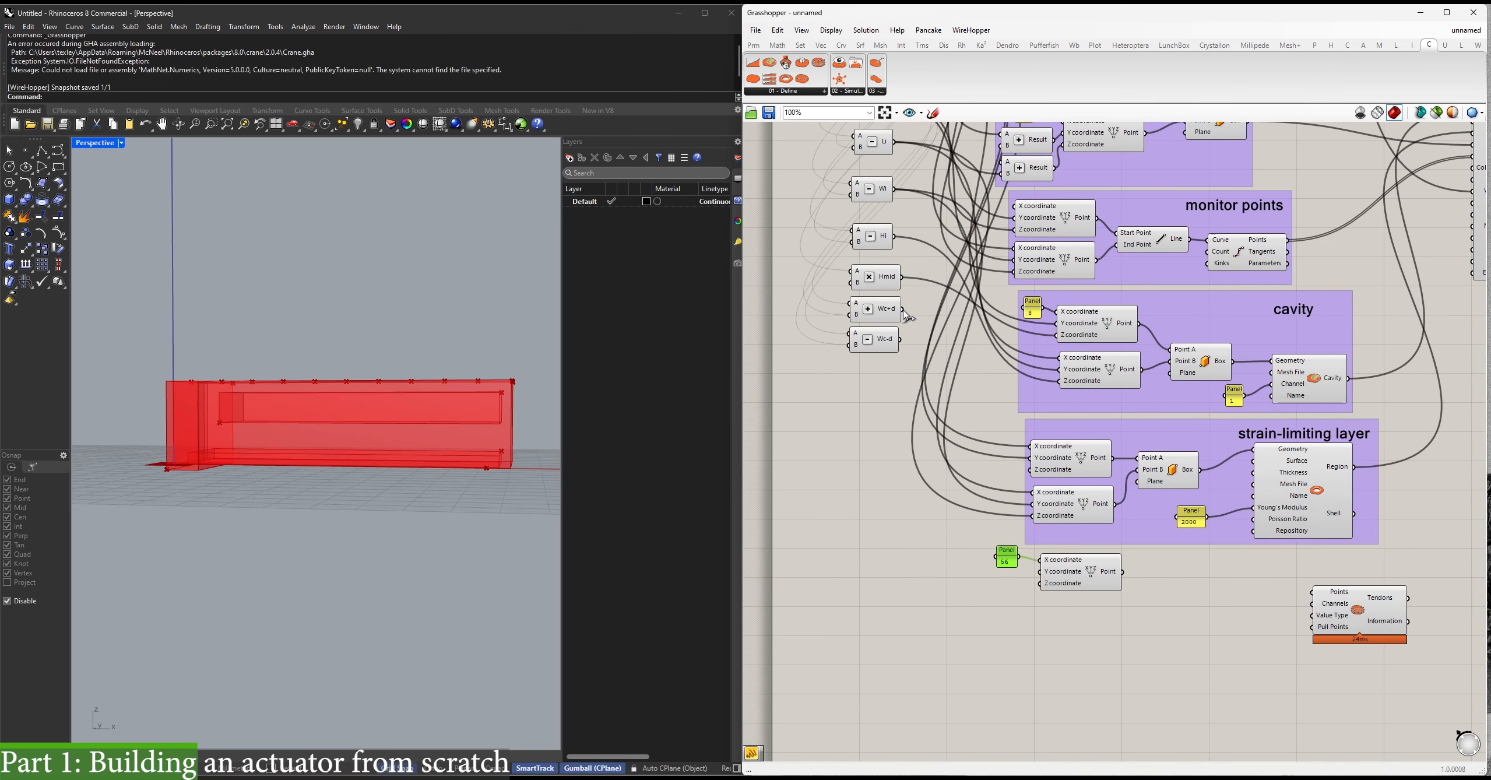
pyautogui.moveTo(903, 309); pyautogui.dragTo(1040, 572)
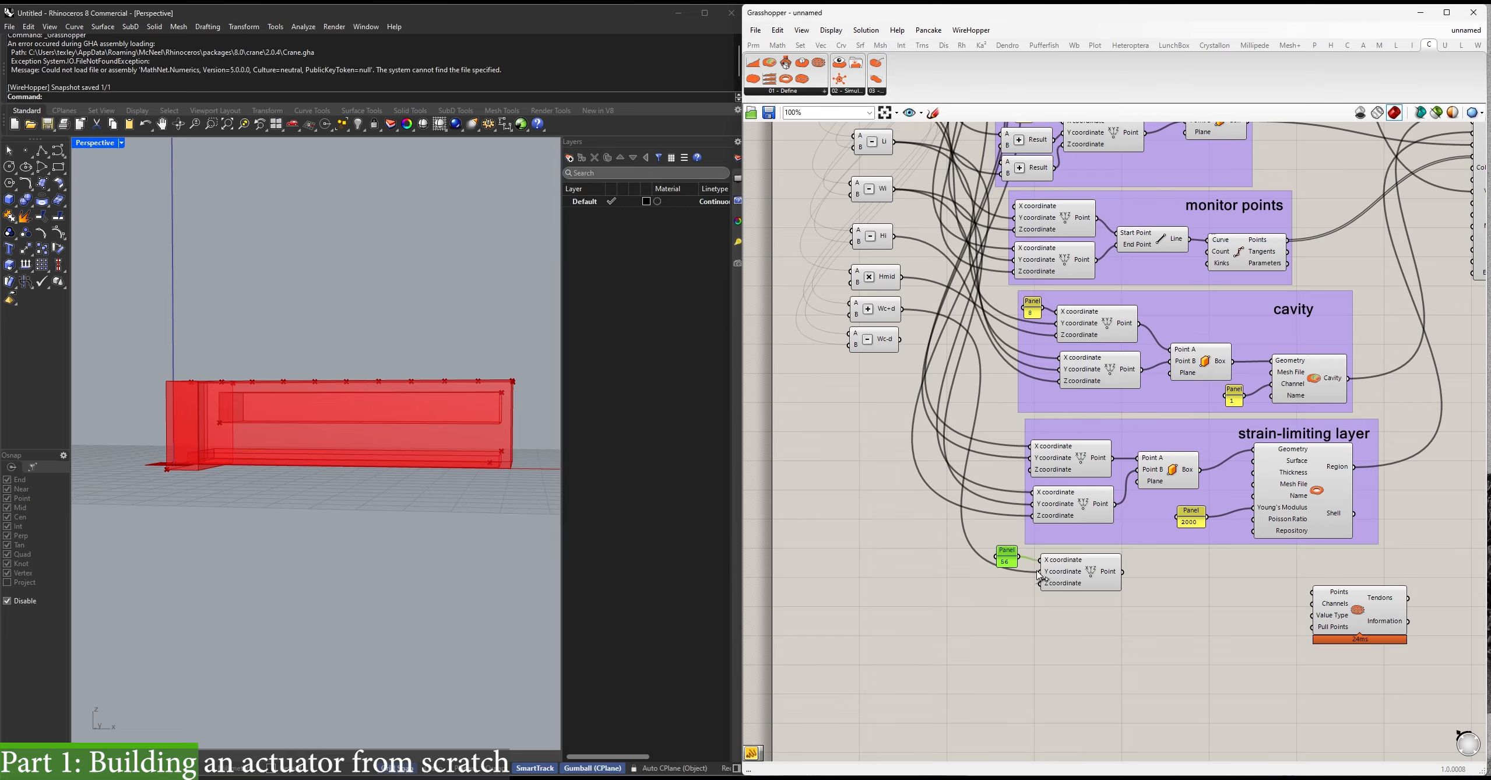
pyautogui.moveTo(1063, 565); pyautogui.dragTo(1060, 542, button='right')
# Add a Division component named Ht, connect it to the tendon point's Z coordinate, and place it below the Wc-d component.
pyautogui.moveTo(906, 245); pyautogui.dragTo(927, 464, button='right')
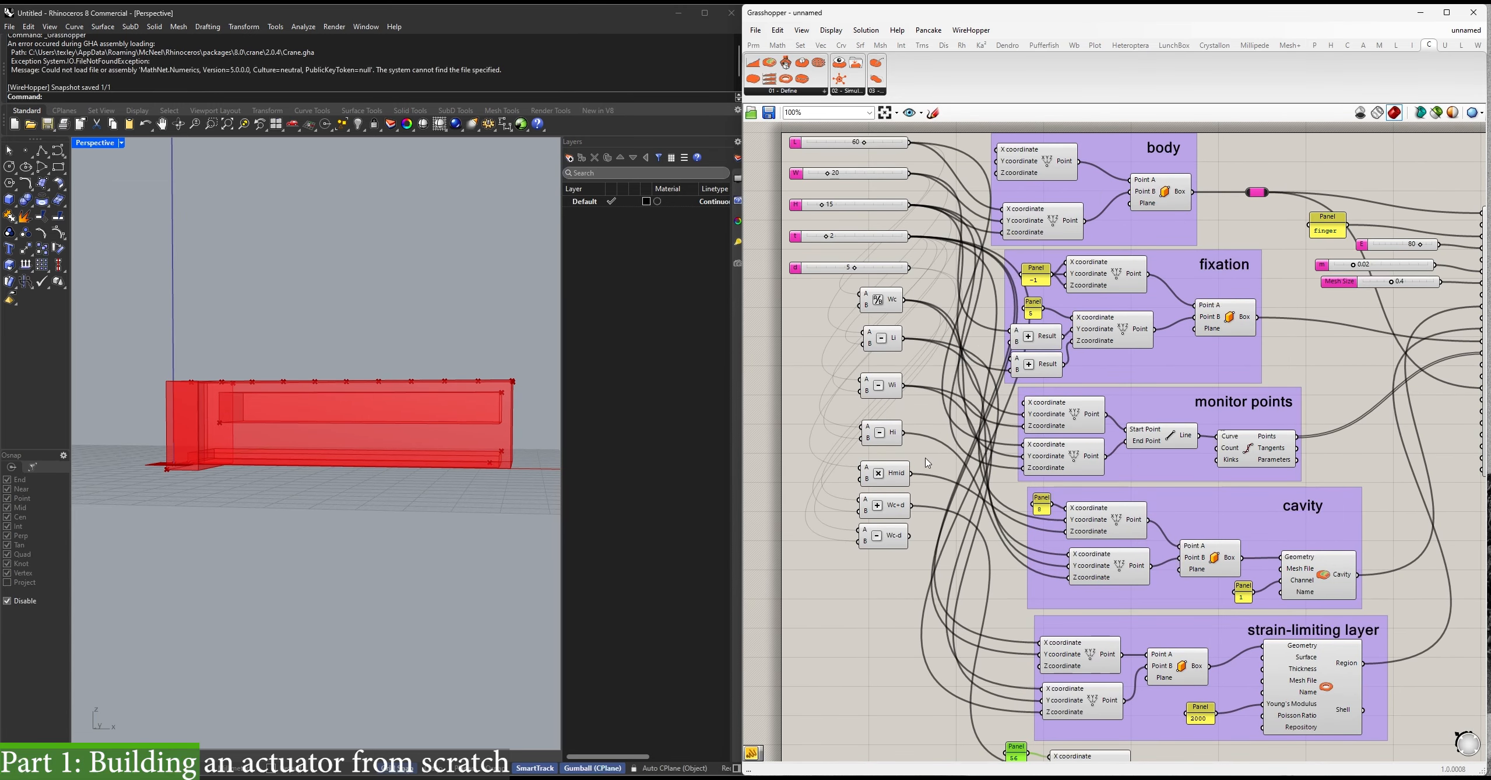
pyautogui.moveTo(1002, 543); pyautogui.dragTo(1002, 386, button='right')
pyautogui.click(994, 586)
pyautogui.moveTo(907, 65); pyautogui.dragTo(934, 205, button='right')
pyautogui.moveTo(927, 583); pyautogui.dragTo(927, 387, button='right')
pyautogui.scroll(4, 921, 408)
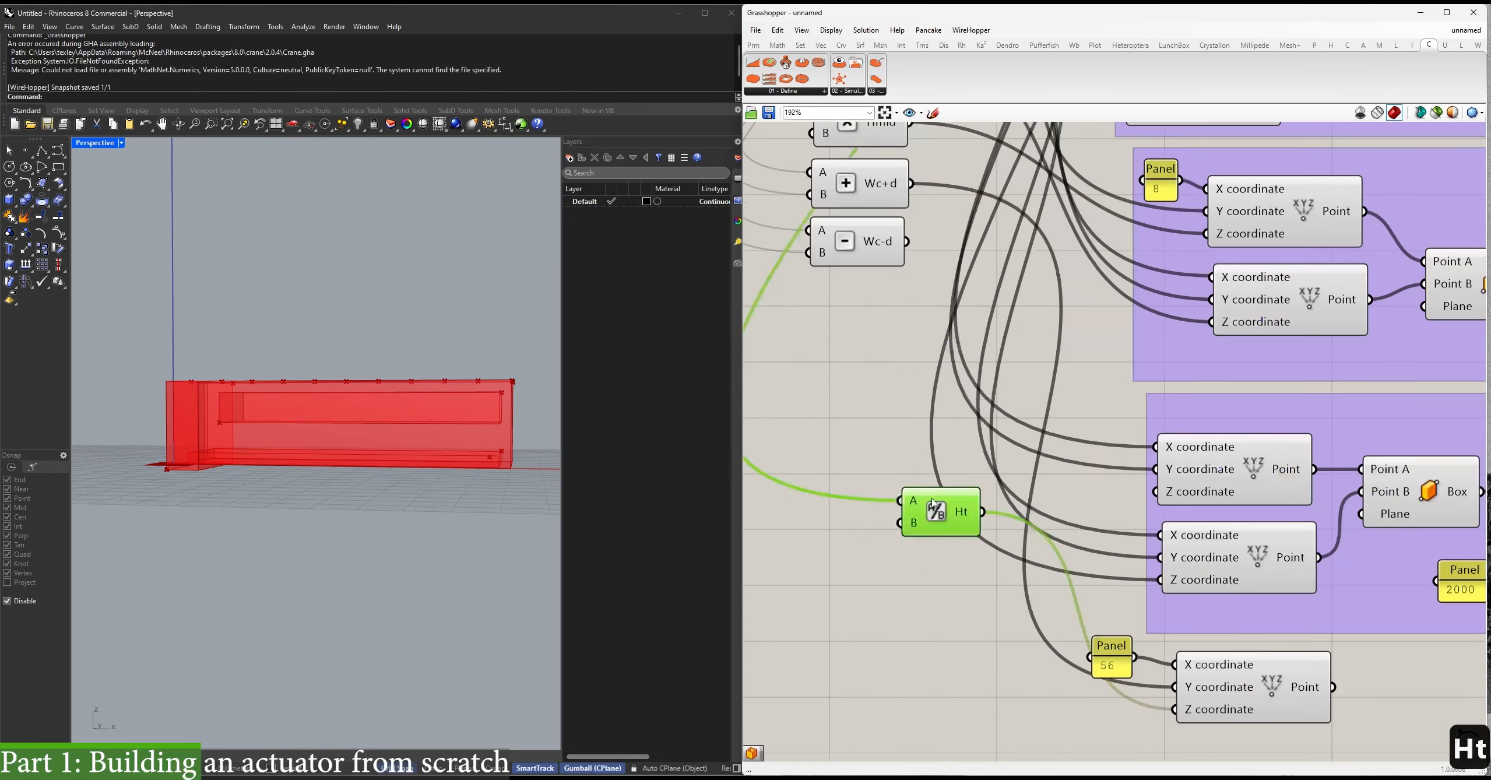
pyautogui.moveTo(942, 506); pyautogui.dragTo(859, 306)
# Duplicate the tendon point below the first and connect a panel with the value 4 to the copy's X coordinate.
pyautogui.click(920, 408)
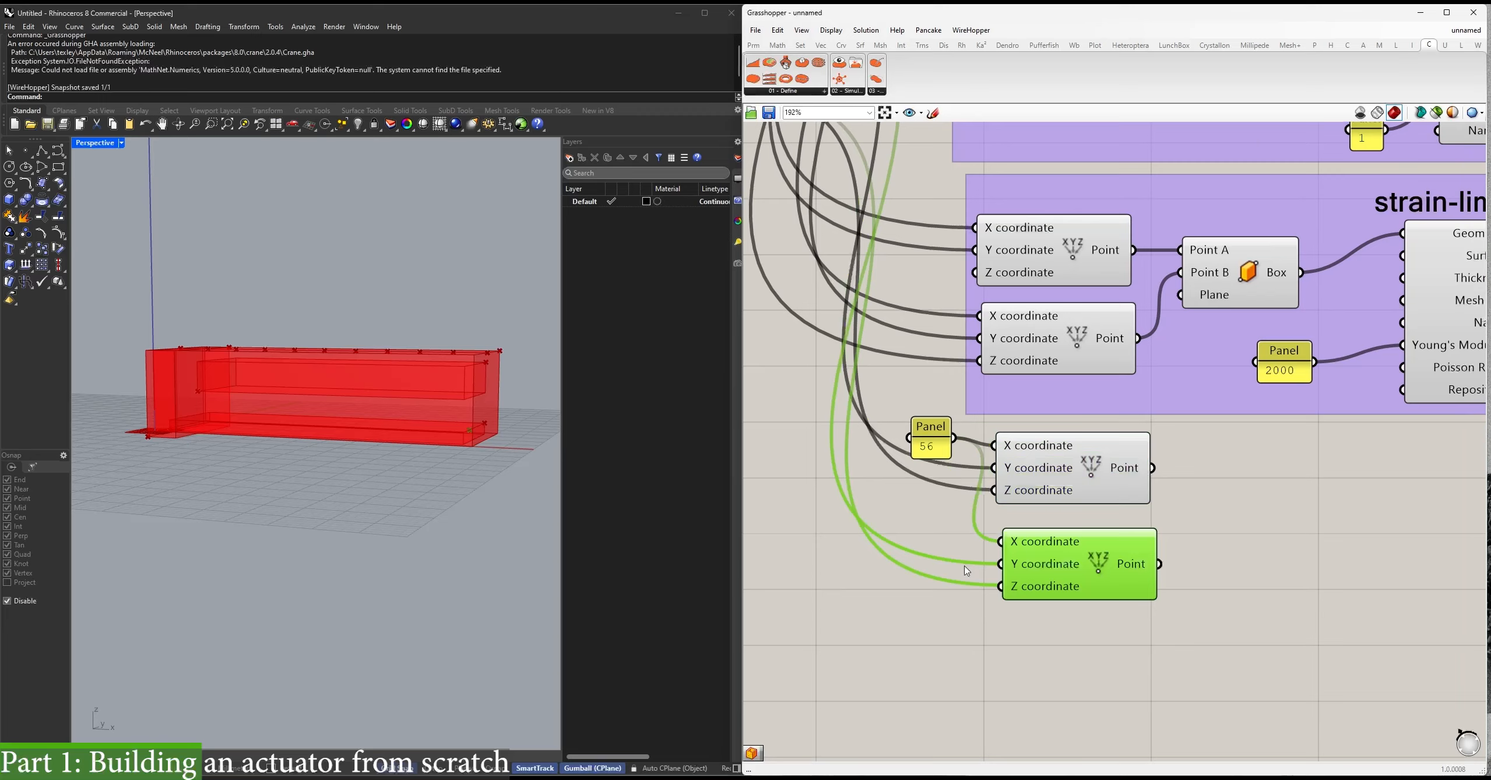
pyautogui.write('4')
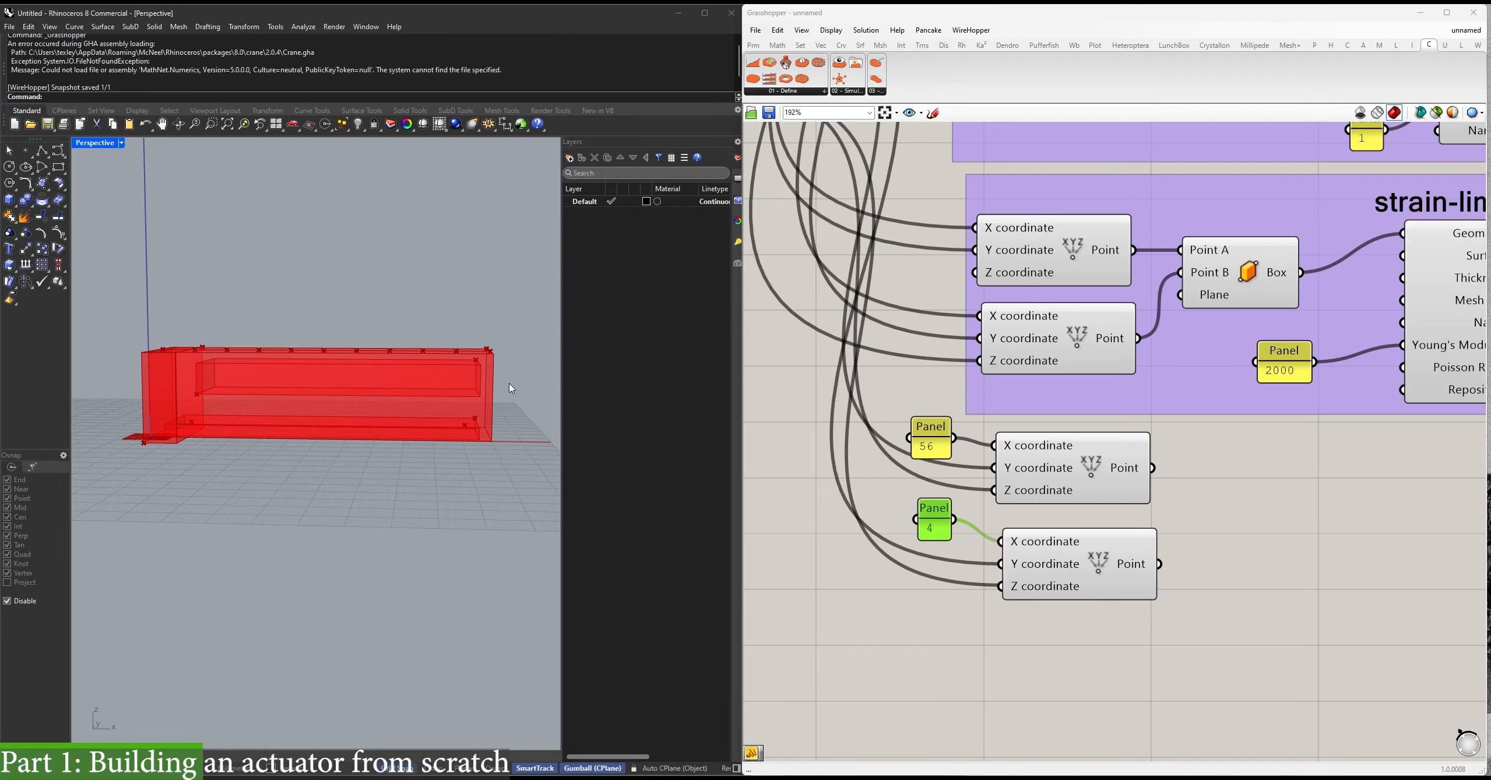
pyautogui.click(1086, 552)
pyautogui.click(1081, 476)
pyautogui.moveTo(487, 533); pyautogui.dragTo(399, 484, button='right')
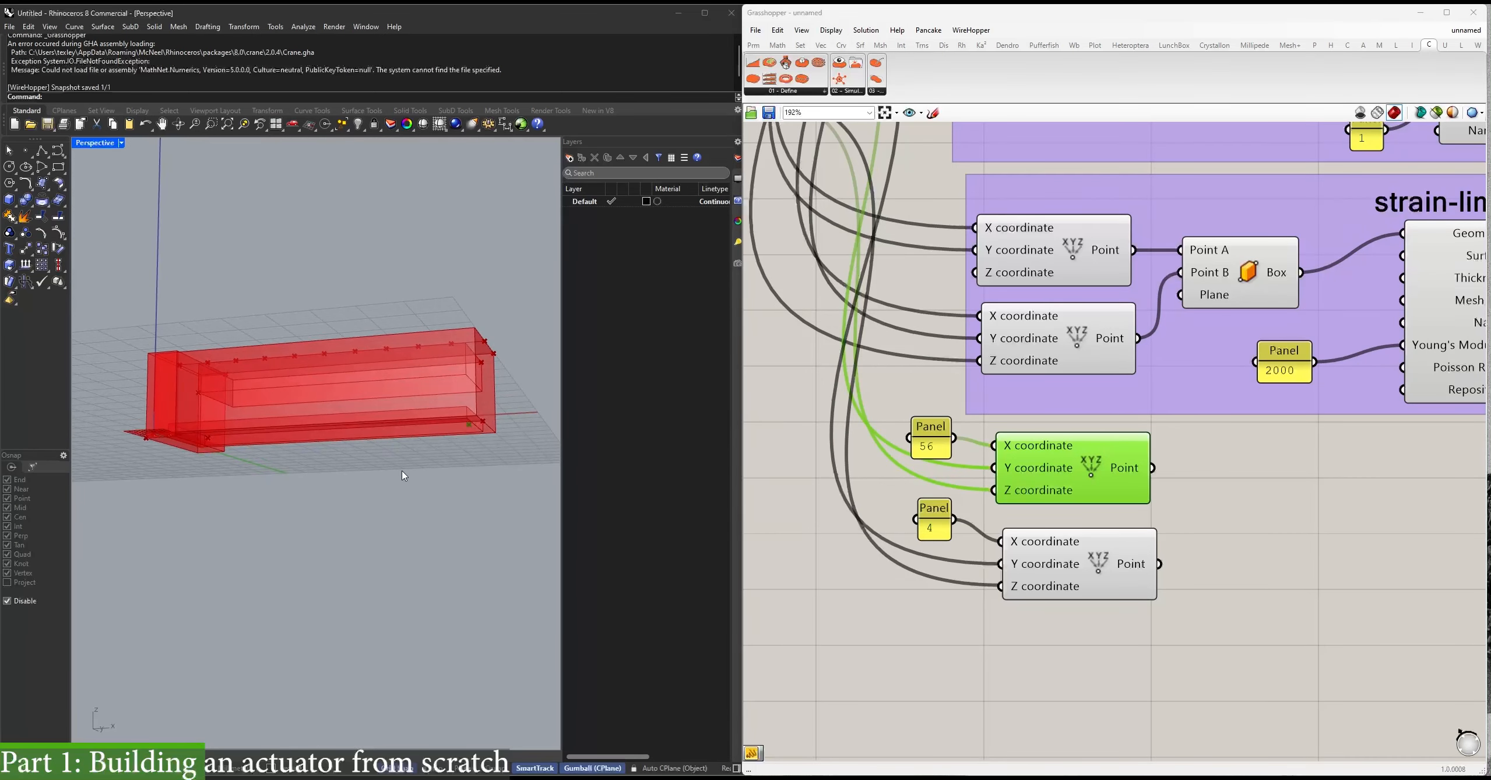
pyautogui.moveTo(927, 561); pyautogui.dragTo(721, 542, button='right')
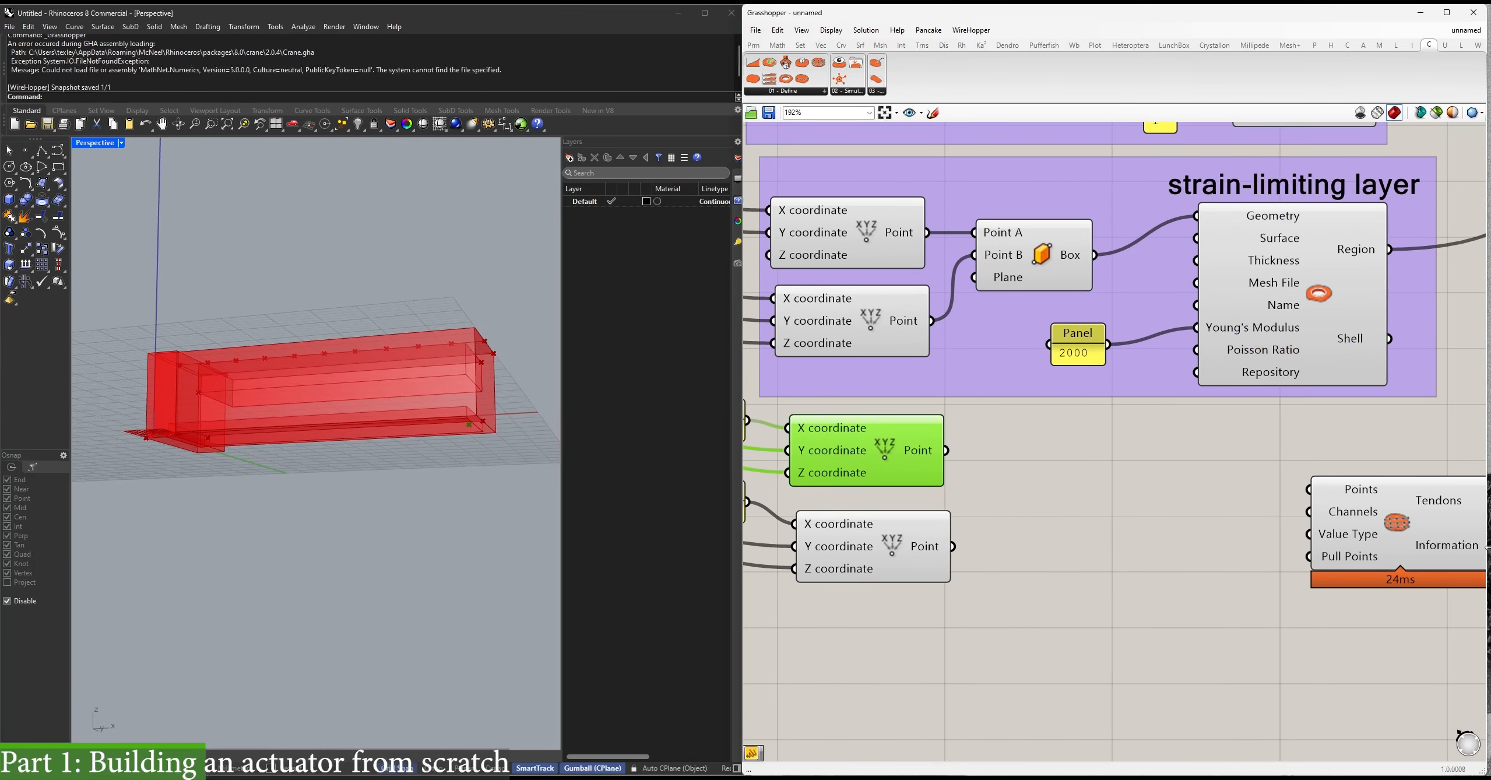
pyautogui.doubleClick(1128, 355)
pyautogui.write('line')
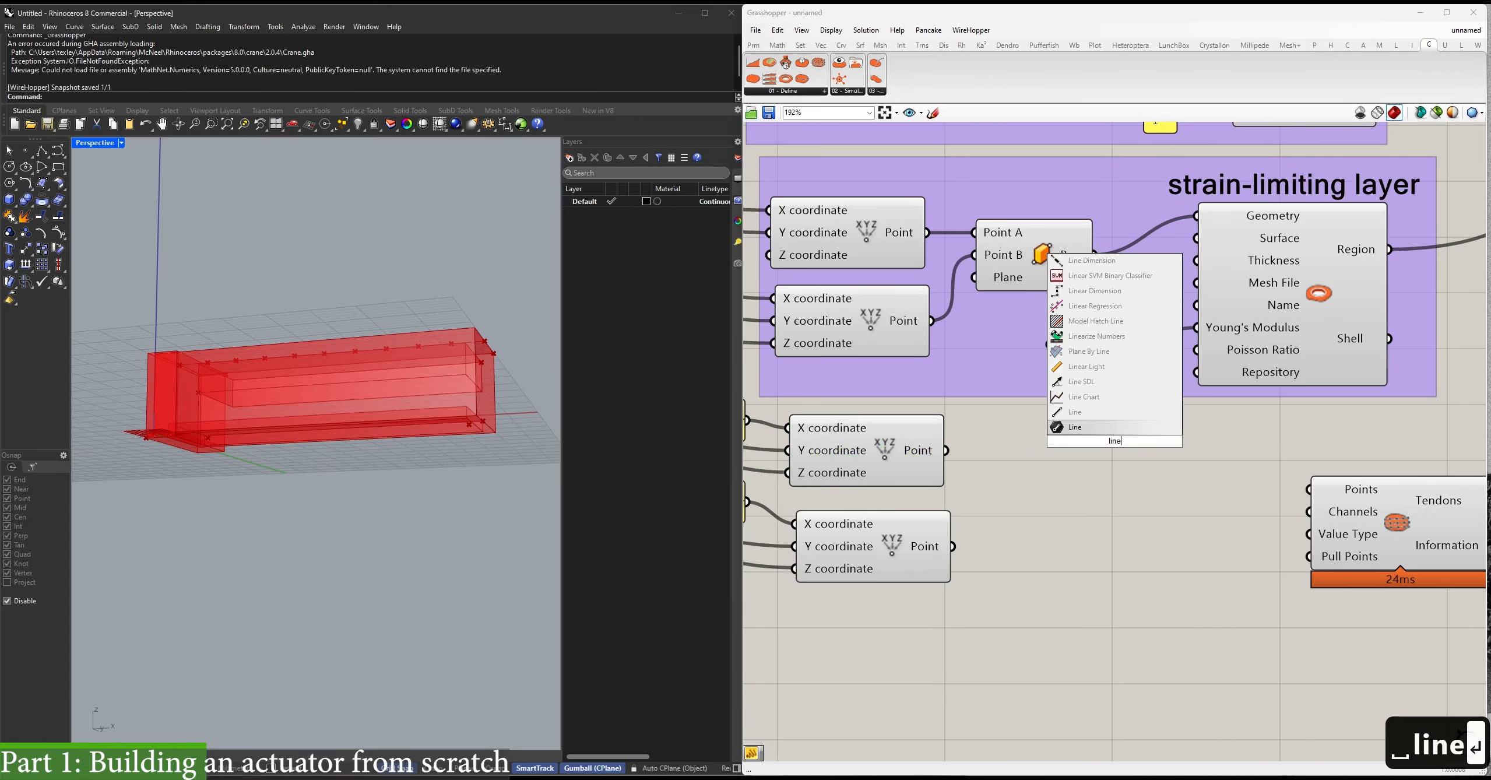
pyautogui.press('Return')
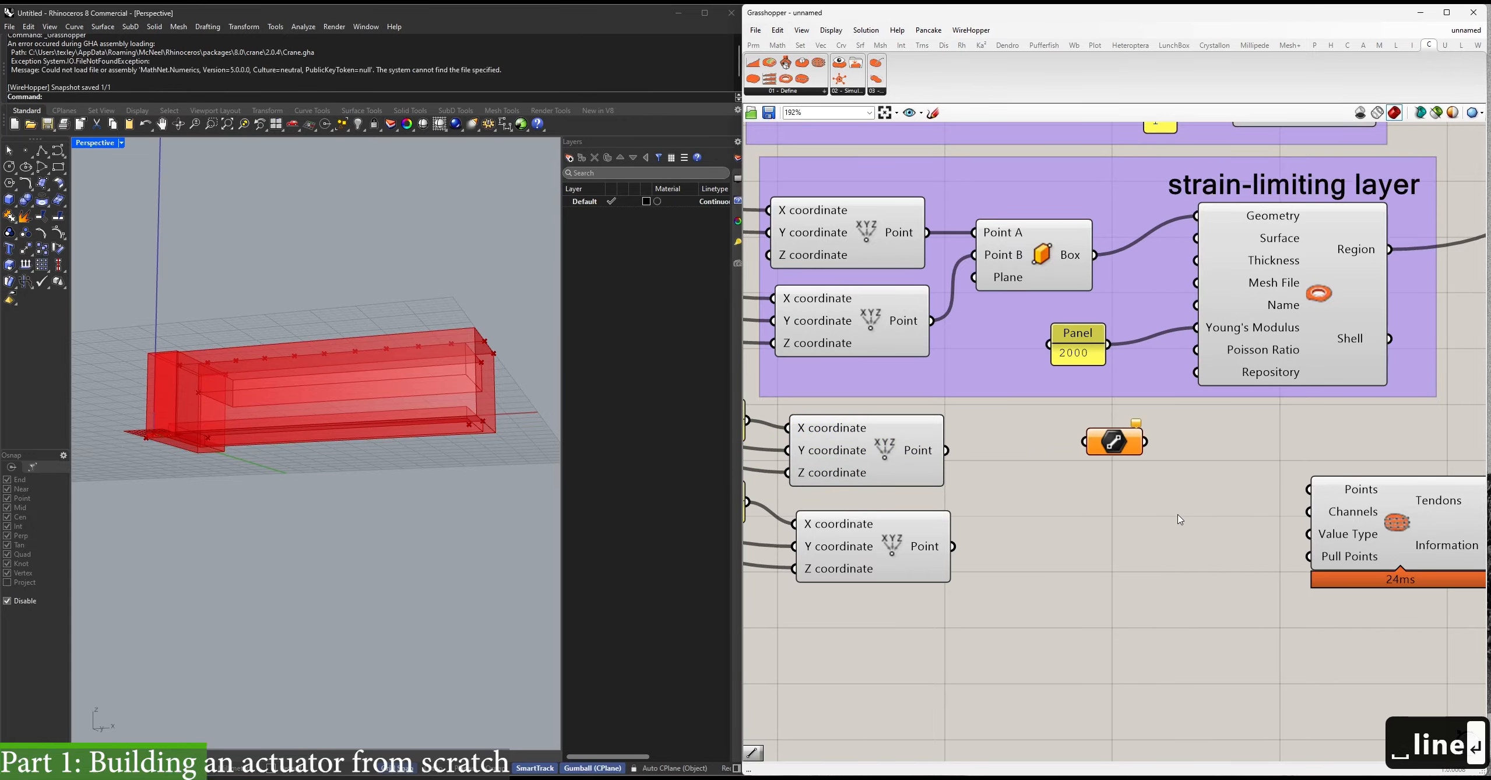
pyautogui.press('Delete')
# Add a two-point Line component and connect the two tendon points to its start and end point inputs.
pyautogui.doubleClick(1115, 442)
pyautogui.write('line 2pt')
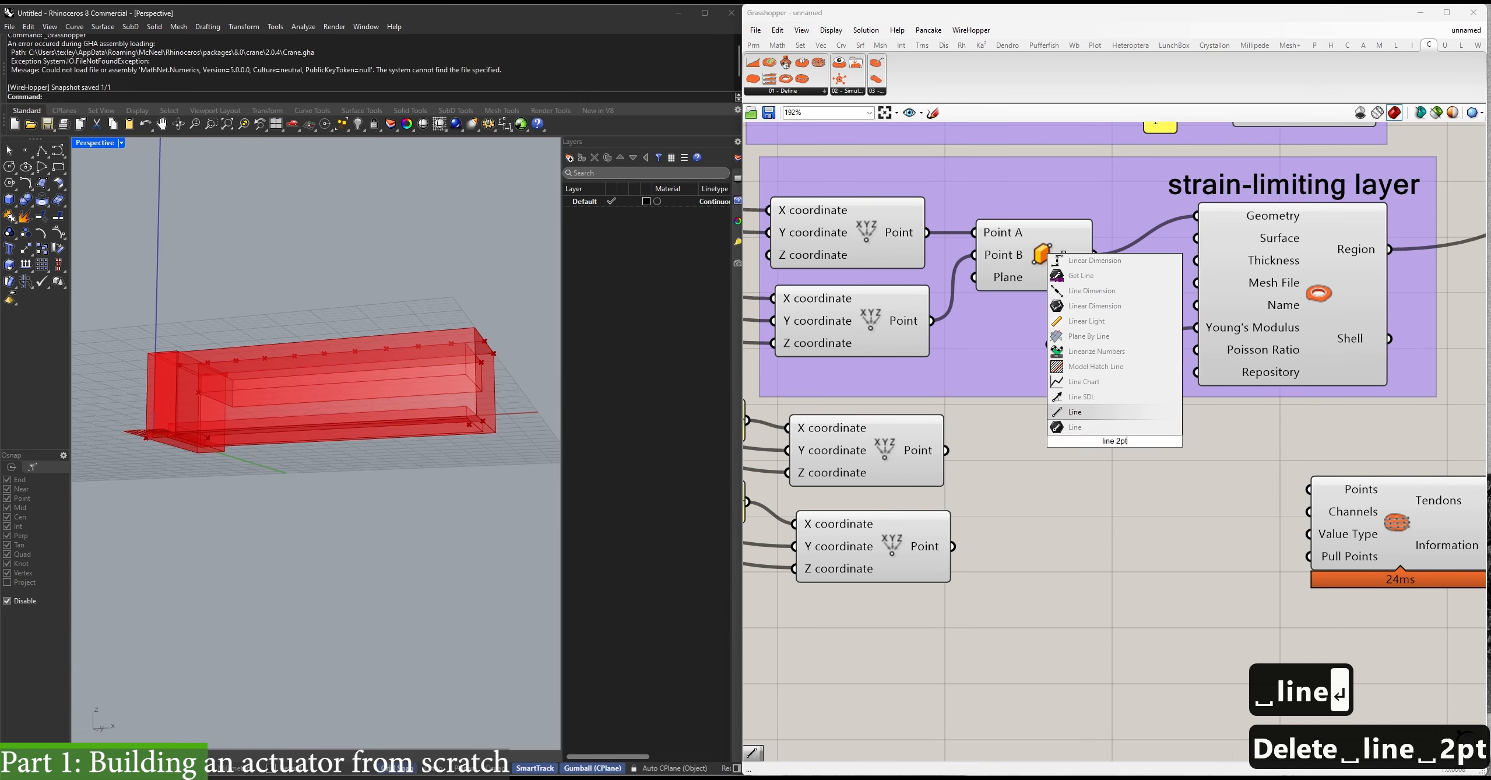
pyautogui.moveTo(1068, 457); pyautogui.dragTo(947, 450)
pyautogui.moveTo(992, 492); pyautogui.dragTo(954, 546)
pyautogui.moveTo(1026, 490); pyautogui.dragTo(1037, 517)
pyautogui.moveTo(970, 538); pyautogui.dragTo(1061, 465, button='right')
pyautogui.scroll(-2, 1006, 516)
pyautogui.moveTo(397, 472); pyautogui.dragTo(303, 400, button='right')
# Duplicate the two tendon points with their panels and the Line component below the originals.
pyautogui.moveTo(1155, 502); pyautogui.dragTo(1195, 499, button='right')
pyautogui.moveTo(1194, 495); pyautogui.dragTo(897, 371)
pyautogui.keyDown('alt'); pyautogui.moveTo(1022, 404); pyautogui.dragTo(1026, 553); pyautogui.keyUp('alt')
pyautogui.click(1160, 527)
# Connect the Wc-d output to the Y coordinates of both copied tendon points.
pyautogui.moveTo(984, 494); pyautogui.dragTo(1057, 626, button='right')
pyautogui.moveTo(1066, 676); pyautogui.dragTo(867, 205)
pyautogui.moveTo(991, 408); pyautogui.dragTo(955, 286, button='right')
pyautogui.moveTo(1032, 623); pyautogui.dragTo(831, 189)
pyautogui.moveTo(518, 431); pyautogui.dragTo(451, 333, button='right')
# Add a Merge component between the two tendon lines and the SofaTendons component.
pyautogui.moveTo(1204, 676); pyautogui.dragTo(1149, 585, button='right')
pyautogui.click(1173, 618)
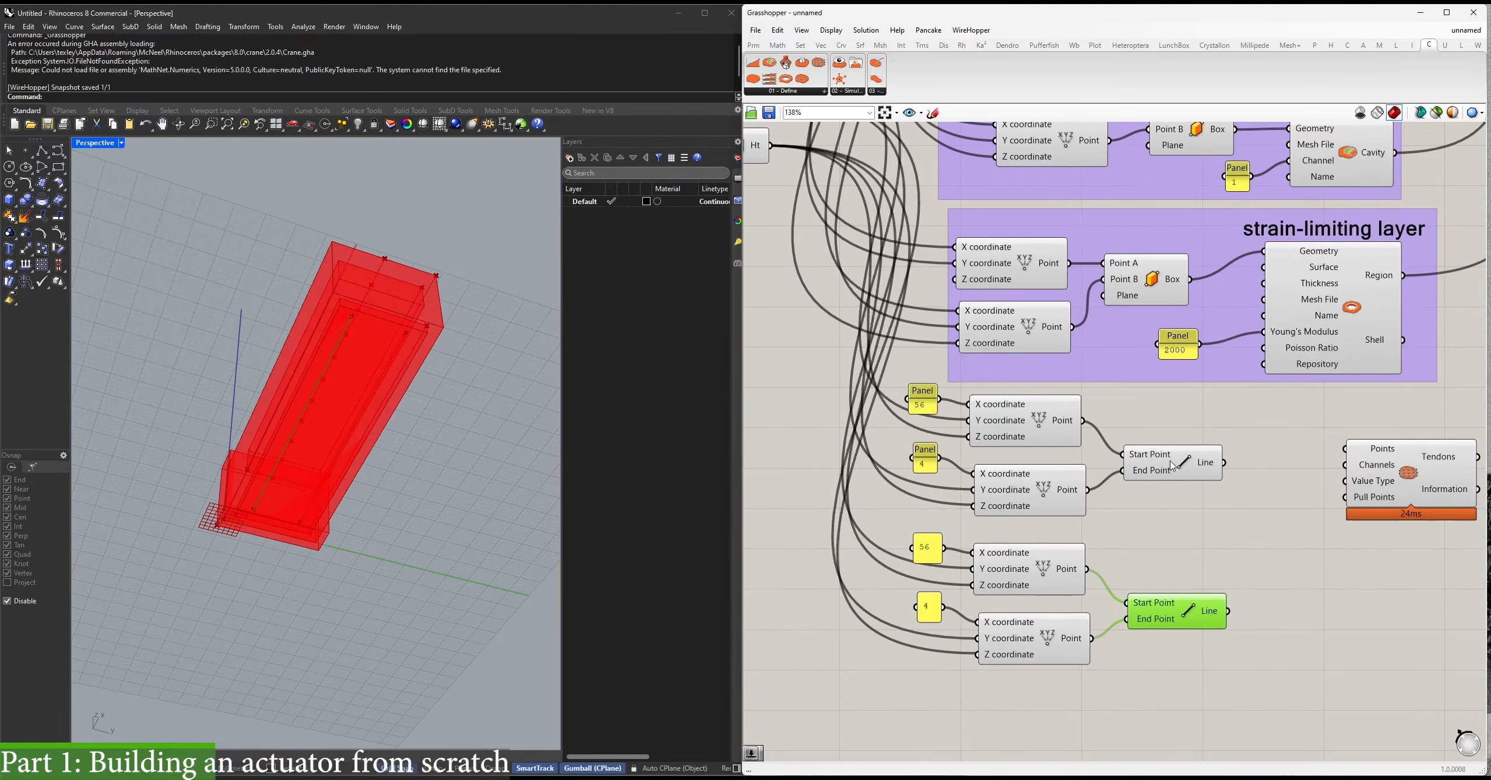
pyautogui.keyDown('shift'); pyautogui.click(1151, 450); pyautogui.keyUp('shift')
pyautogui.moveTo(1308, 535); pyautogui.dragTo(1132, 499, button='right')
pyautogui.moveTo(1210, 449); pyautogui.dragTo(1234, 465)
pyautogui.doubleClick(1114, 443)
pyautogui.write('merge')
pyautogui.press('Return')
pyautogui.scroll(4, 1100, 474)
pyautogui.moveTo(1085, 510); pyautogui.dragTo(1155, 520)
pyautogui.scroll(-3, 1026, 423)
pyautogui.moveTo(1105, 429); pyautogui.dragTo(1281, 425)
# Add a Divide Curve component to the first tendon line, and duplicate it to divide the second line.
pyautogui.doubleClick(981, 421)
pyautogui.write('divide')
pyautogui.click(1095, 426)
pyautogui.moveTo(886, 397); pyautogui.dragTo(916, 403)
pyautogui.keyDown('alt'); pyautogui.moveTo(973, 421); pyautogui.dragTo(984, 548); pyautogui.keyUp('alt')
pyautogui.moveTo(891, 570); pyautogui.dragTo(926, 529)
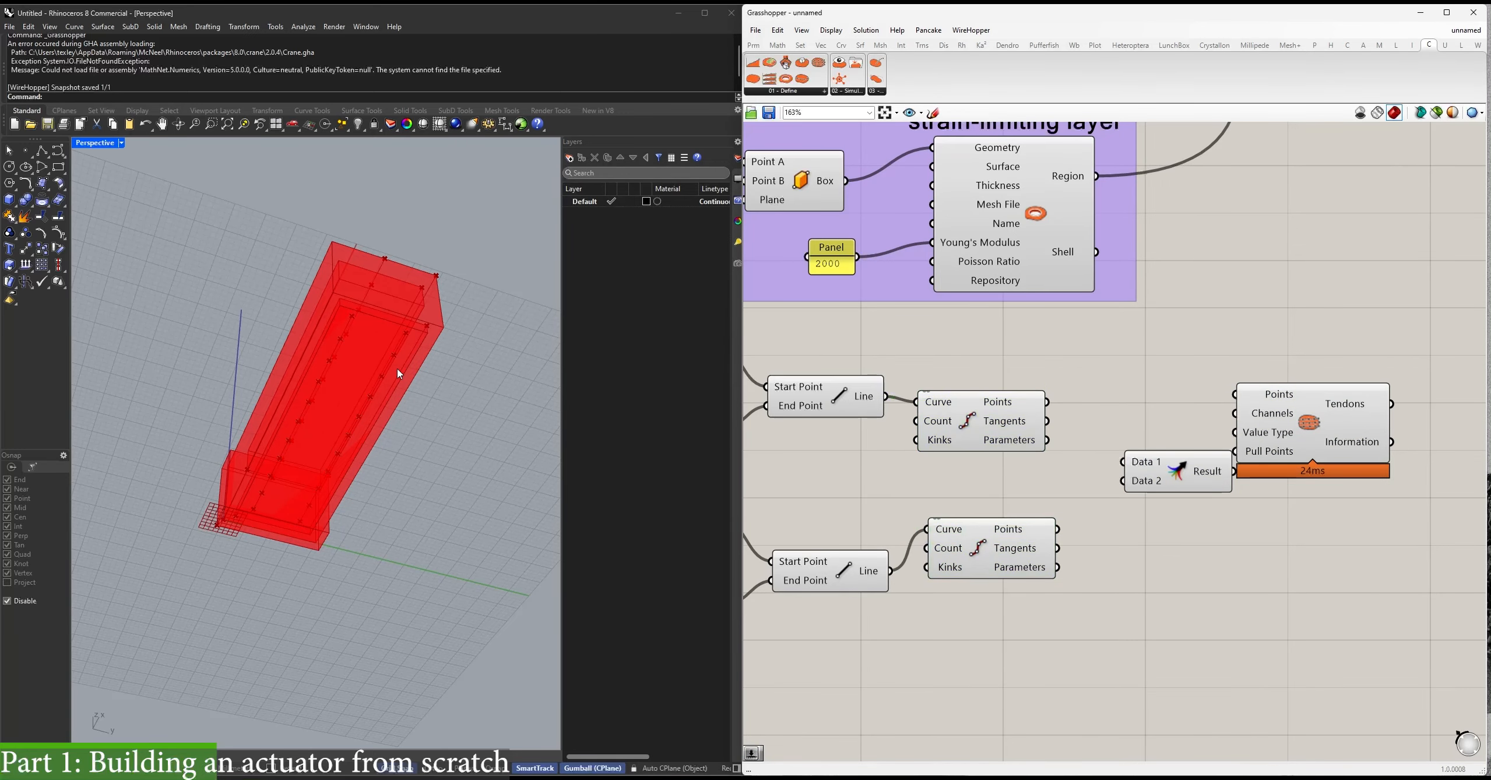
# Try to combine the division points of both tendon lines in the Merge component, reduced to inputs D1 and D2.
pyautogui.moveTo(1158, 479); pyautogui.dragTo(1056, 411)
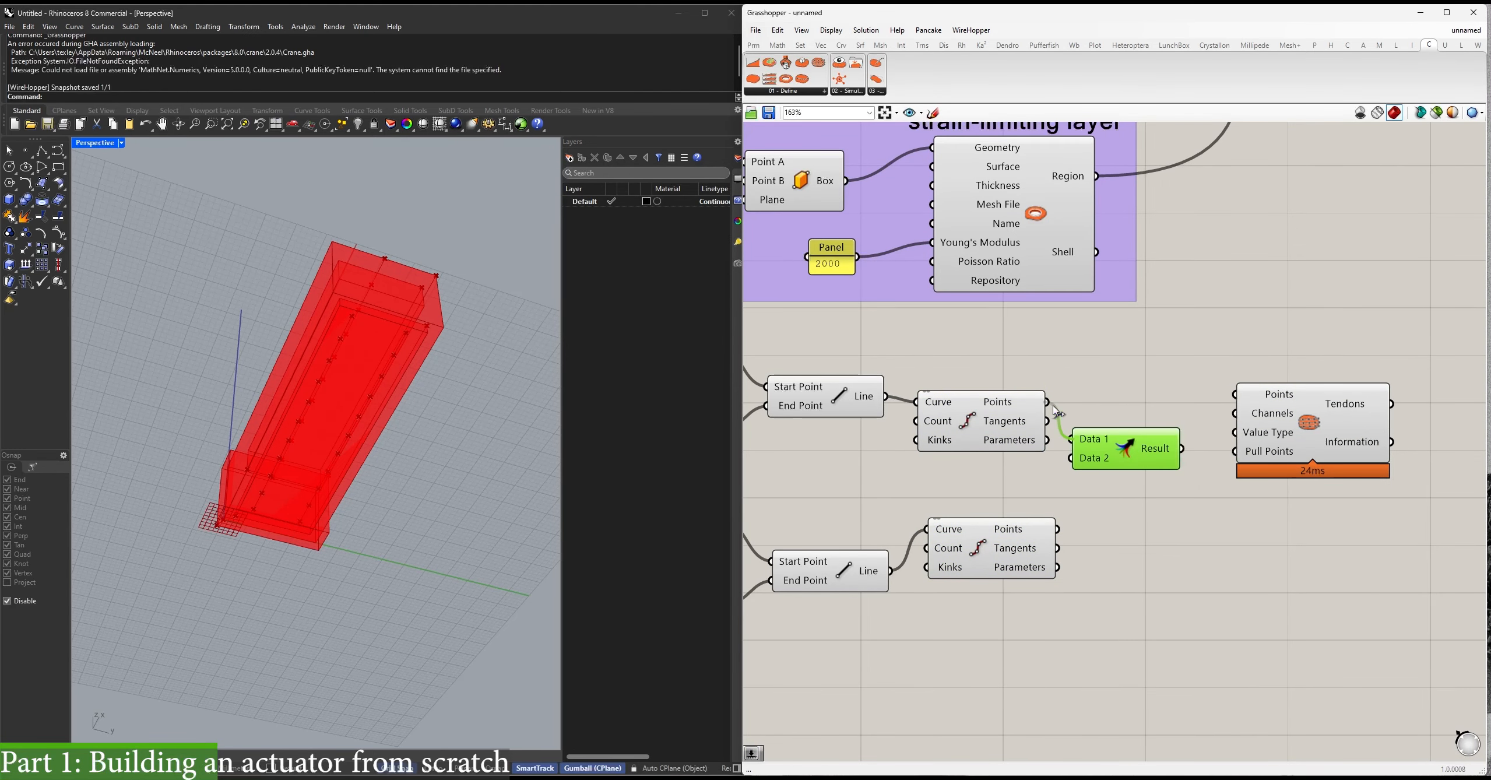
pyautogui.moveTo(1070, 458); pyautogui.dragTo(1057, 529)
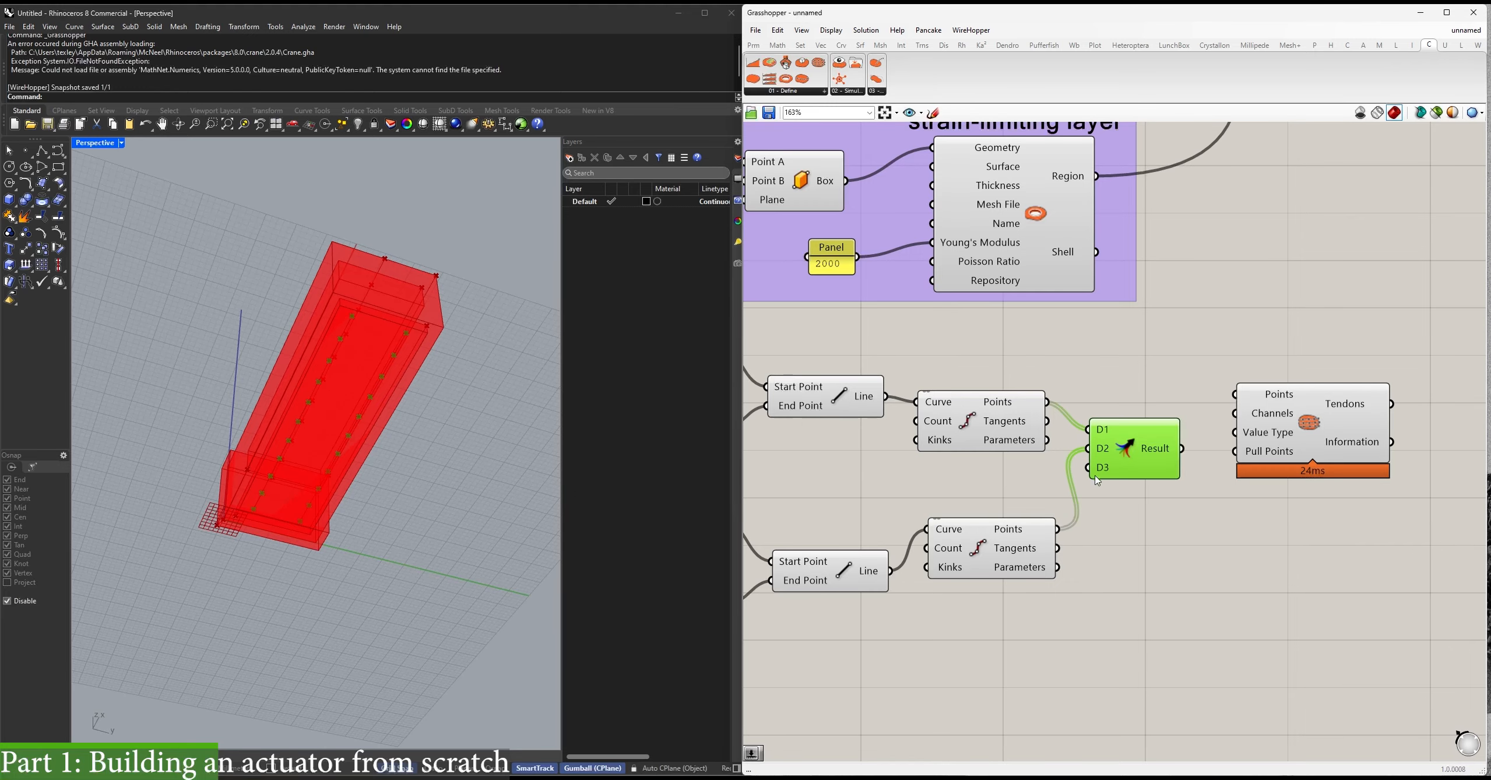
pyautogui.scroll(6, 1099, 473)
pyautogui.click(1141, 456)
pyautogui.scroll(-4, 1141, 457)
pyautogui.moveTo(1216, 539); pyautogui.dragTo(1081, 480, button='right')
pyautogui.click(1078, 481)
pyautogui.moveTo(1254, 382); pyautogui.dragTo(1324, 375)
pyautogui.scroll(-3, 1102, 457)
pyautogui.moveTo(1012, 490); pyautogui.dragTo(1148, 482, button='right')
pyautogui.click(1205, 493)
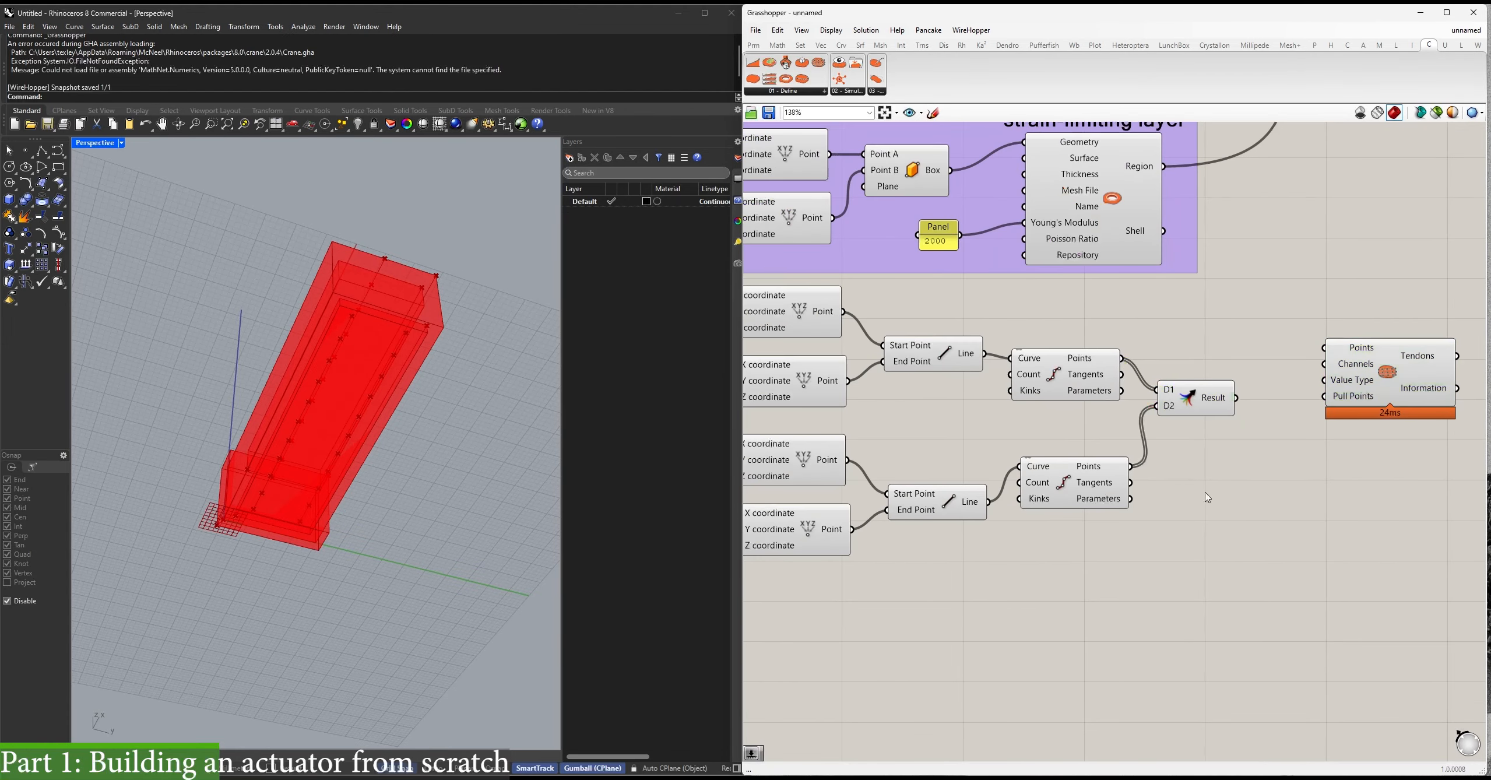
# Connect a panel to the Merge result and enlarge it to examine the full point list.
pyautogui.press('space')
pyautogui.write('"')
pyautogui.press('Return')
pyautogui.moveTo(1104, 455); pyautogui.dragTo(1238, 408)
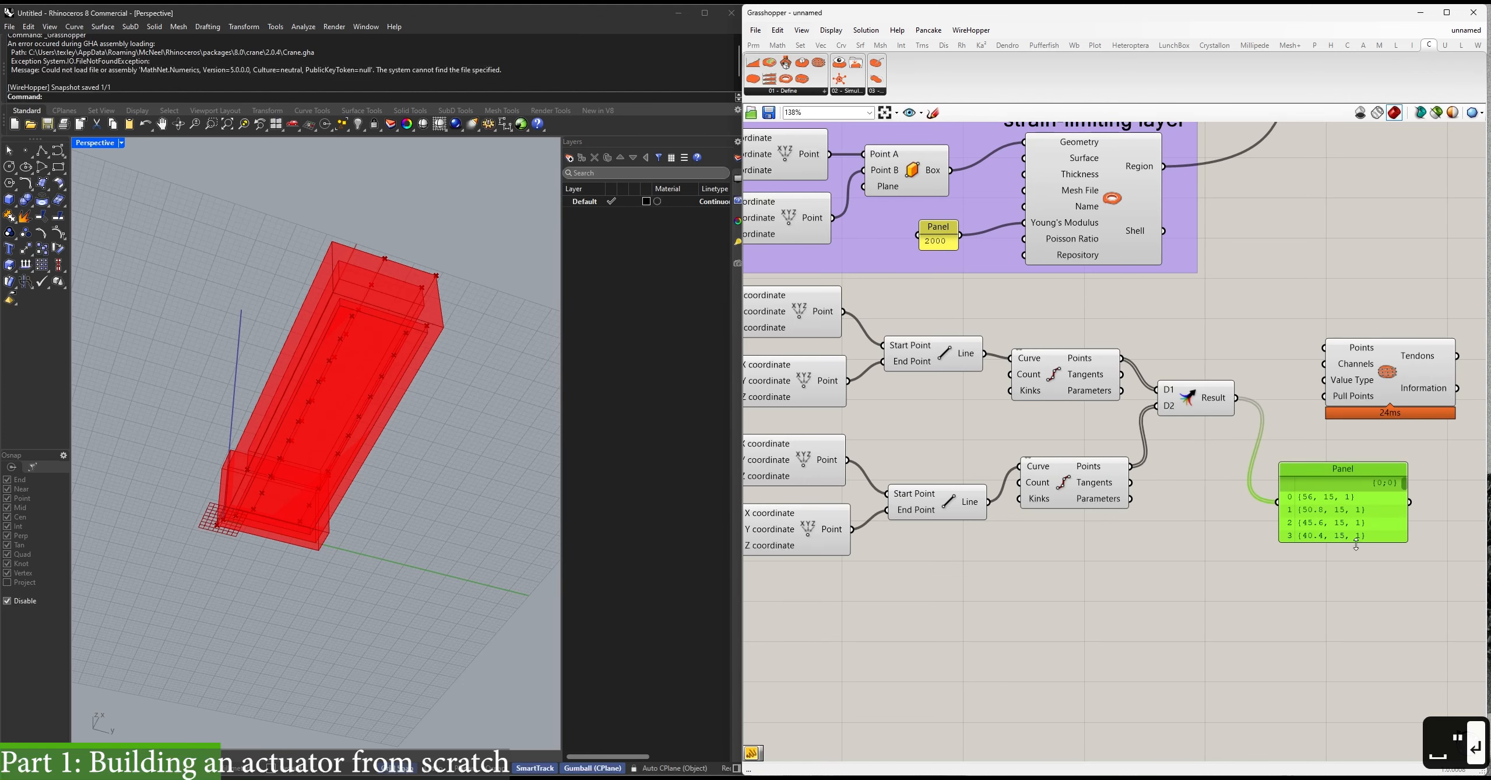
pyautogui.moveTo(1357, 545); pyautogui.dragTo(1356, 752)
pyautogui.scroll(-1, 1357, 752)
pyautogui.moveTo(1361, 755); pyautogui.dragTo(1254, 646, button='right')
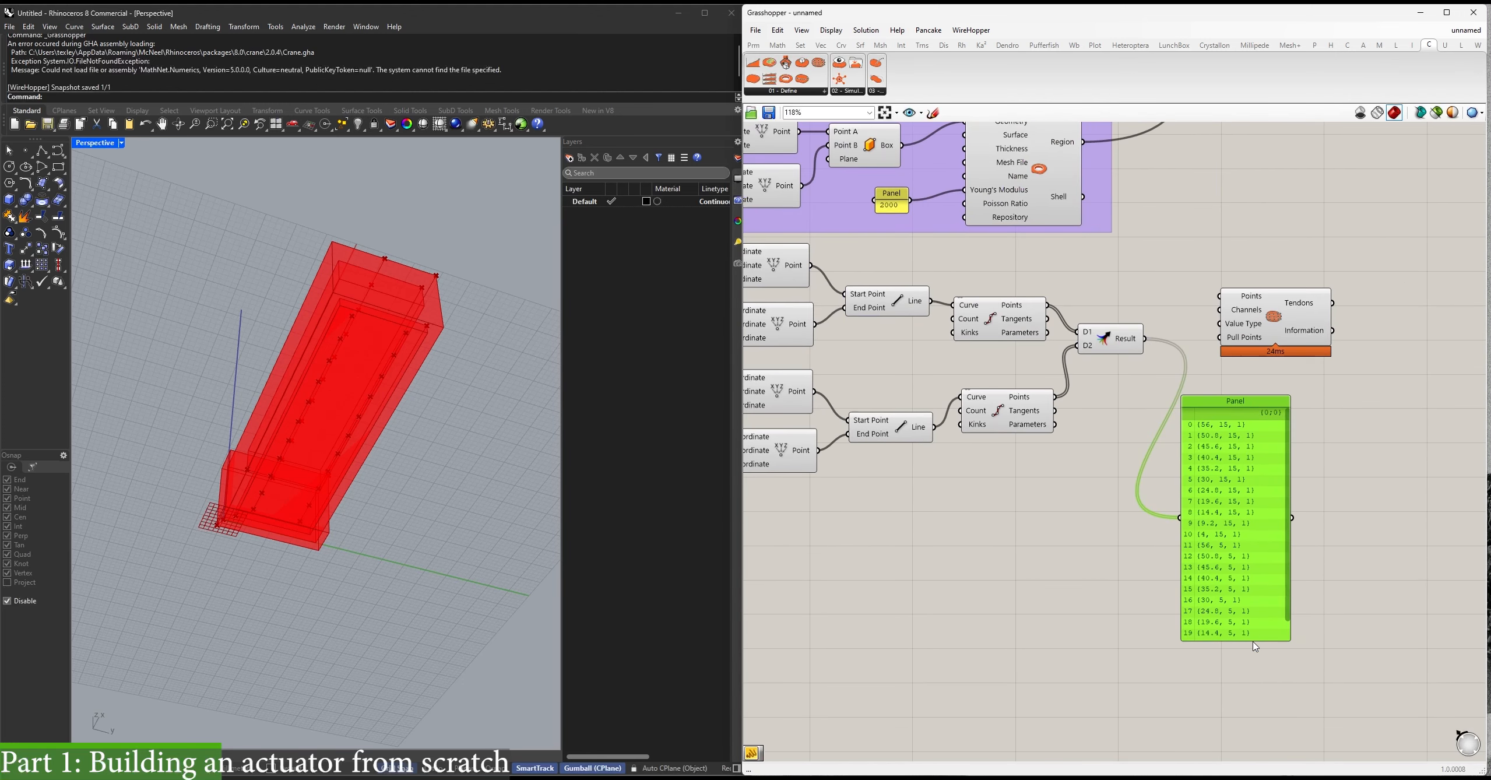
pyautogui.moveTo(1252, 640); pyautogui.dragTo(1253, 727)
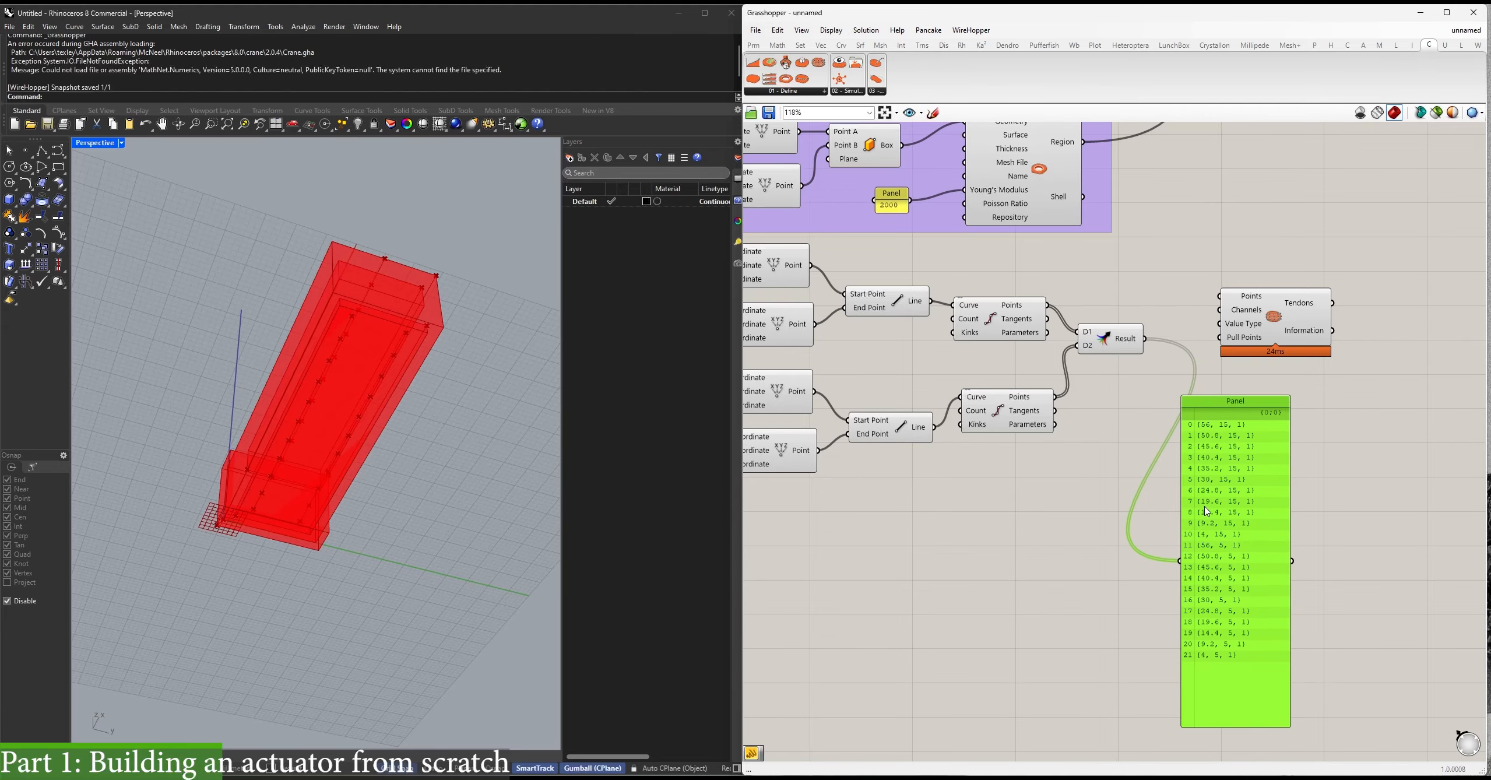
# Try to graft the Merge result, and delete the Merge component together with its panel.
pyautogui.scroll(3, 1052, 338)
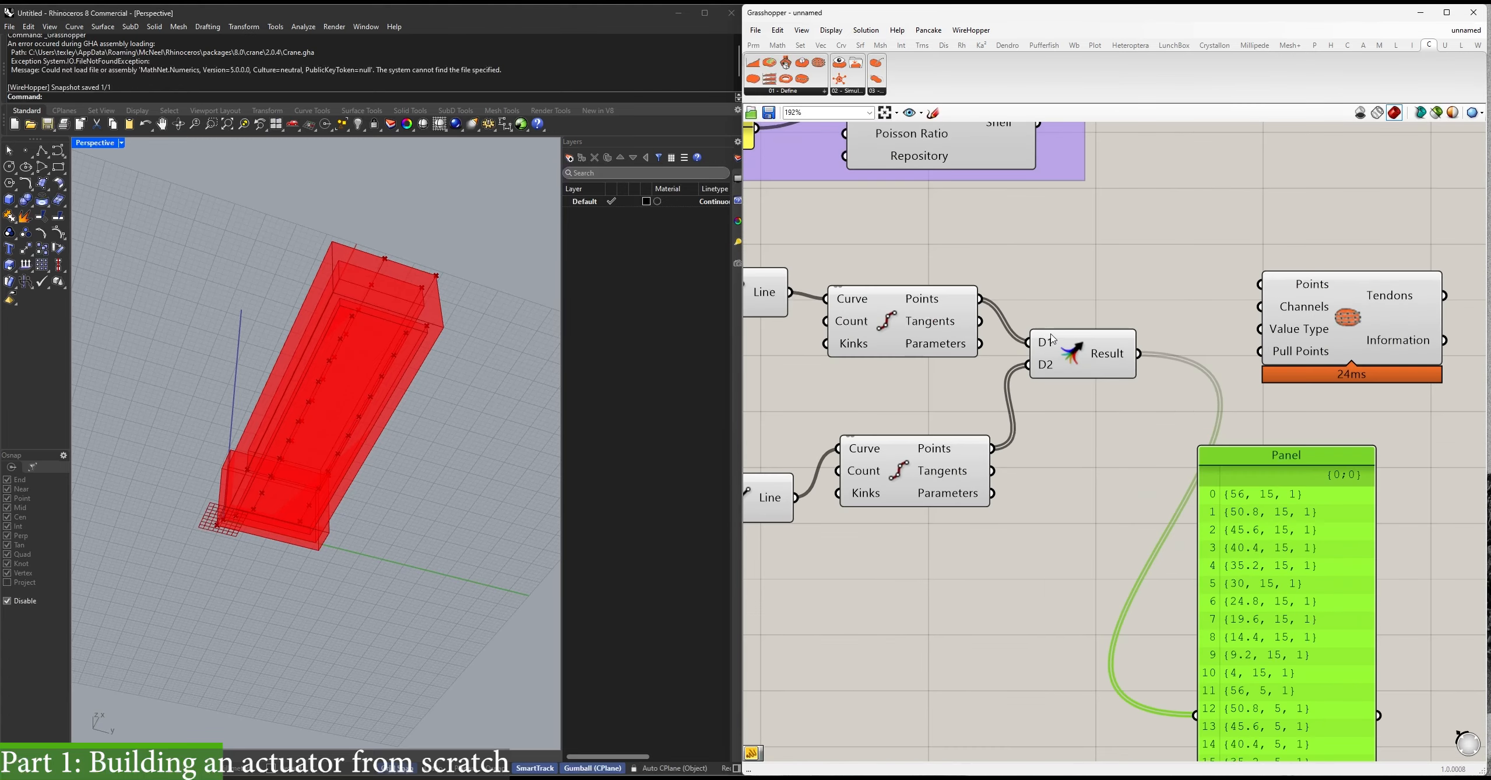
pyautogui.rightClick(1110, 354)
pyautogui.click(1143, 432)
pyautogui.rightClick(1119, 352)
pyautogui.click(1149, 430)
pyautogui.moveTo(1363, 610); pyautogui.dragTo(1341, 569, button='right')
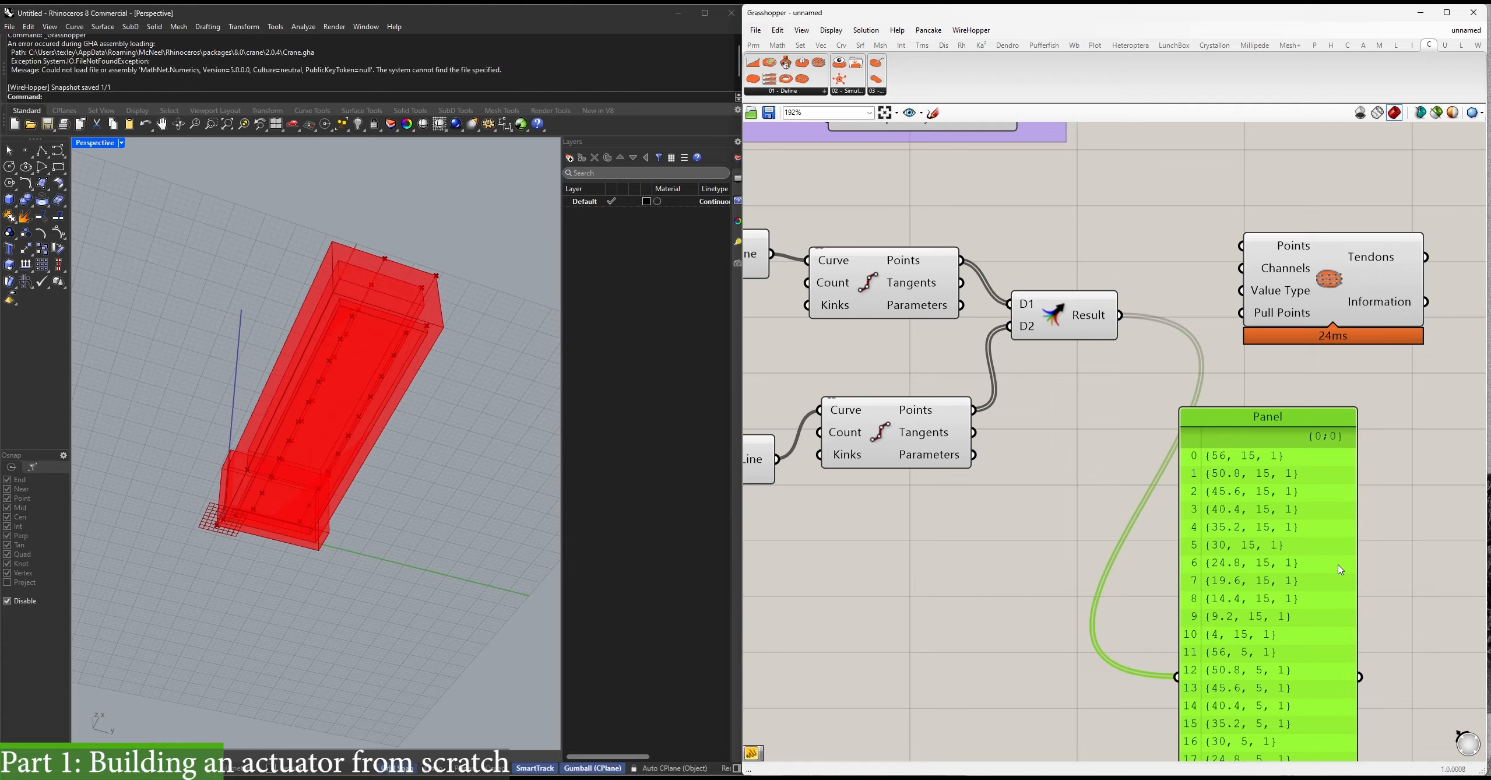
pyautogui.moveTo(1341, 570); pyautogui.dragTo(1240, 528)
pyautogui.moveTo(1105, 485); pyautogui.dragTo(1166, 480, button='right')
pyautogui.scroll(-1, 1166, 479)
pyautogui.rightClick(1124, 339)
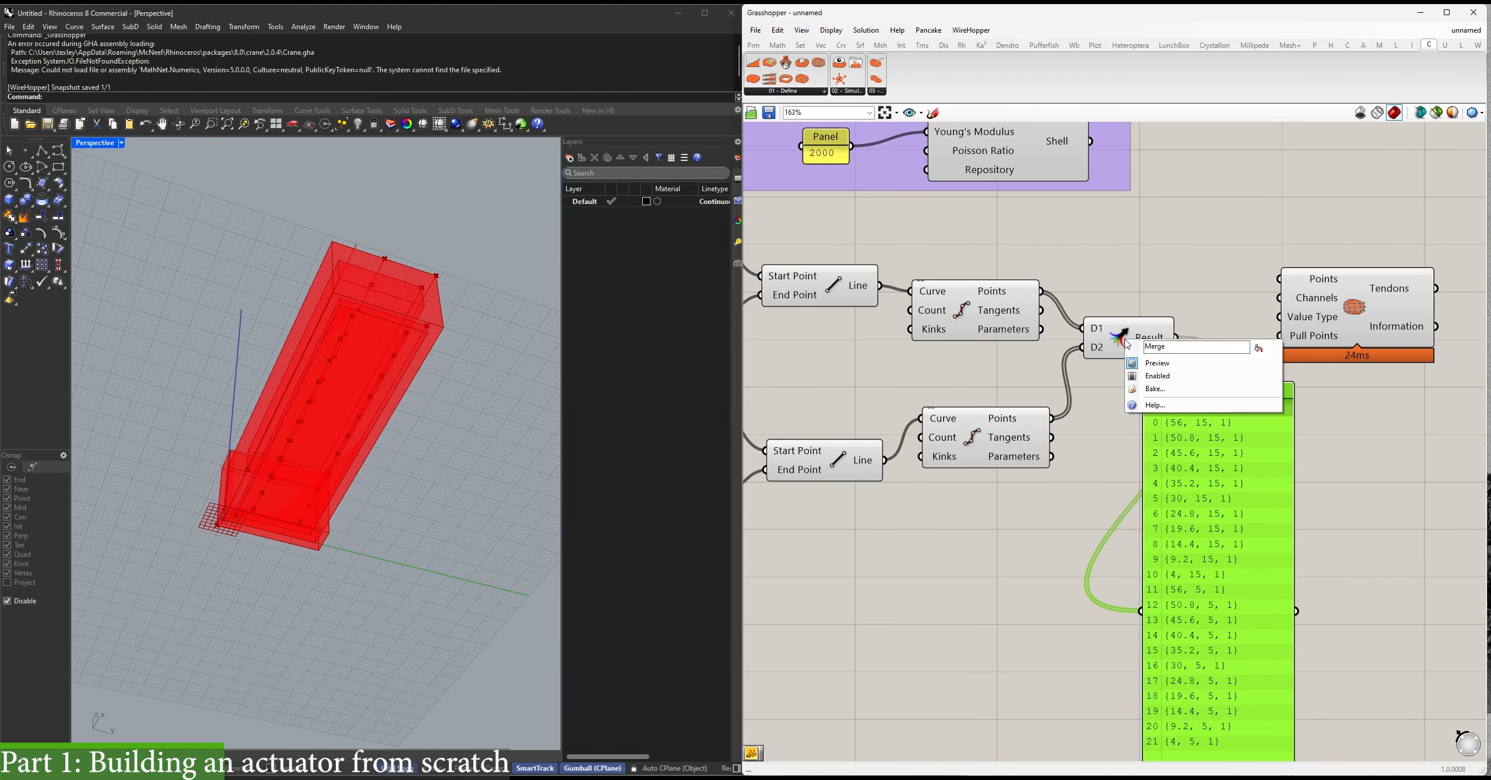
pyautogui.click(1131, 302)
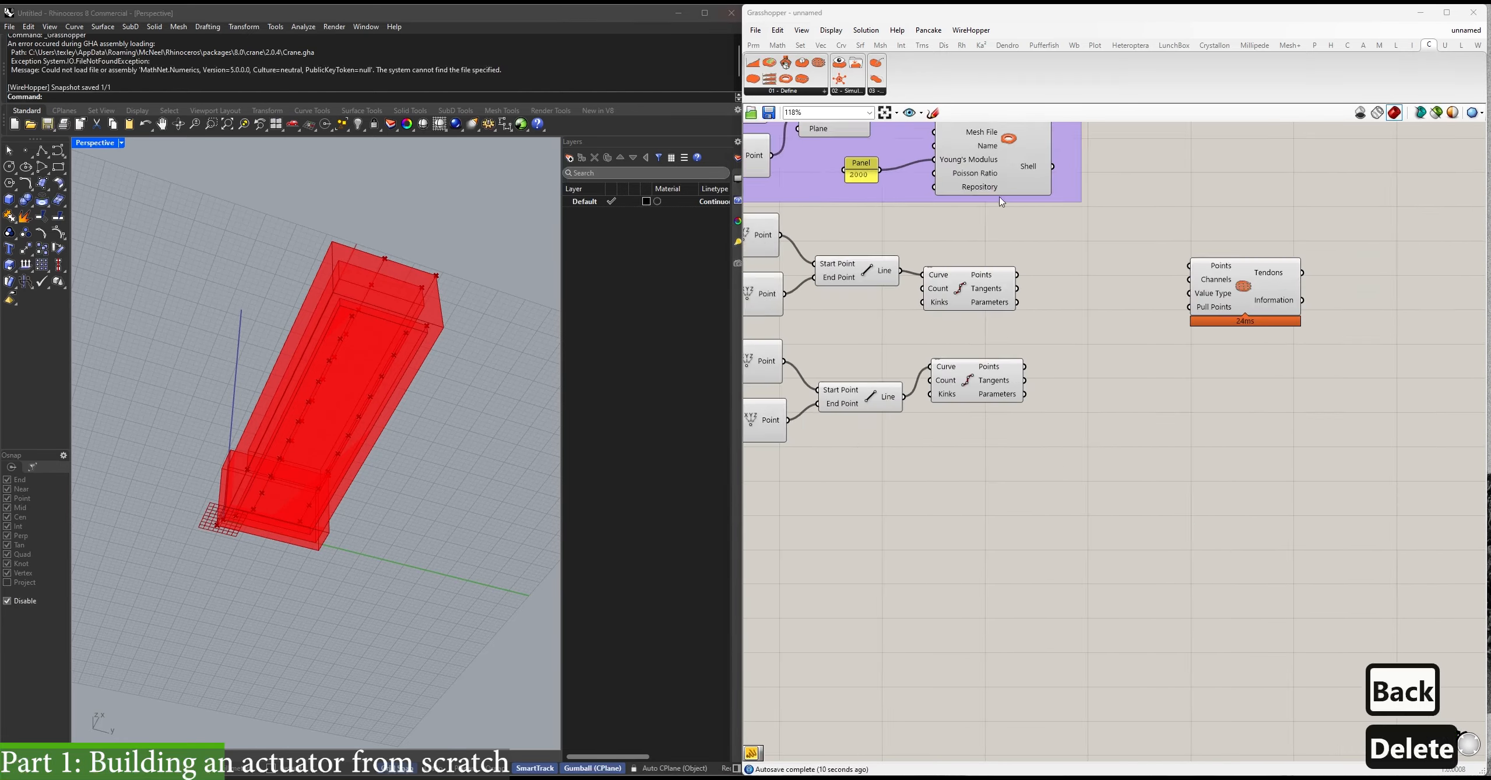
# Add an Entwine component after the two Divide Curve components and remove its third branch input.
pyautogui.scroll(2, 849, 153)
pyautogui.press('space')
pyautogui.write('entwin')
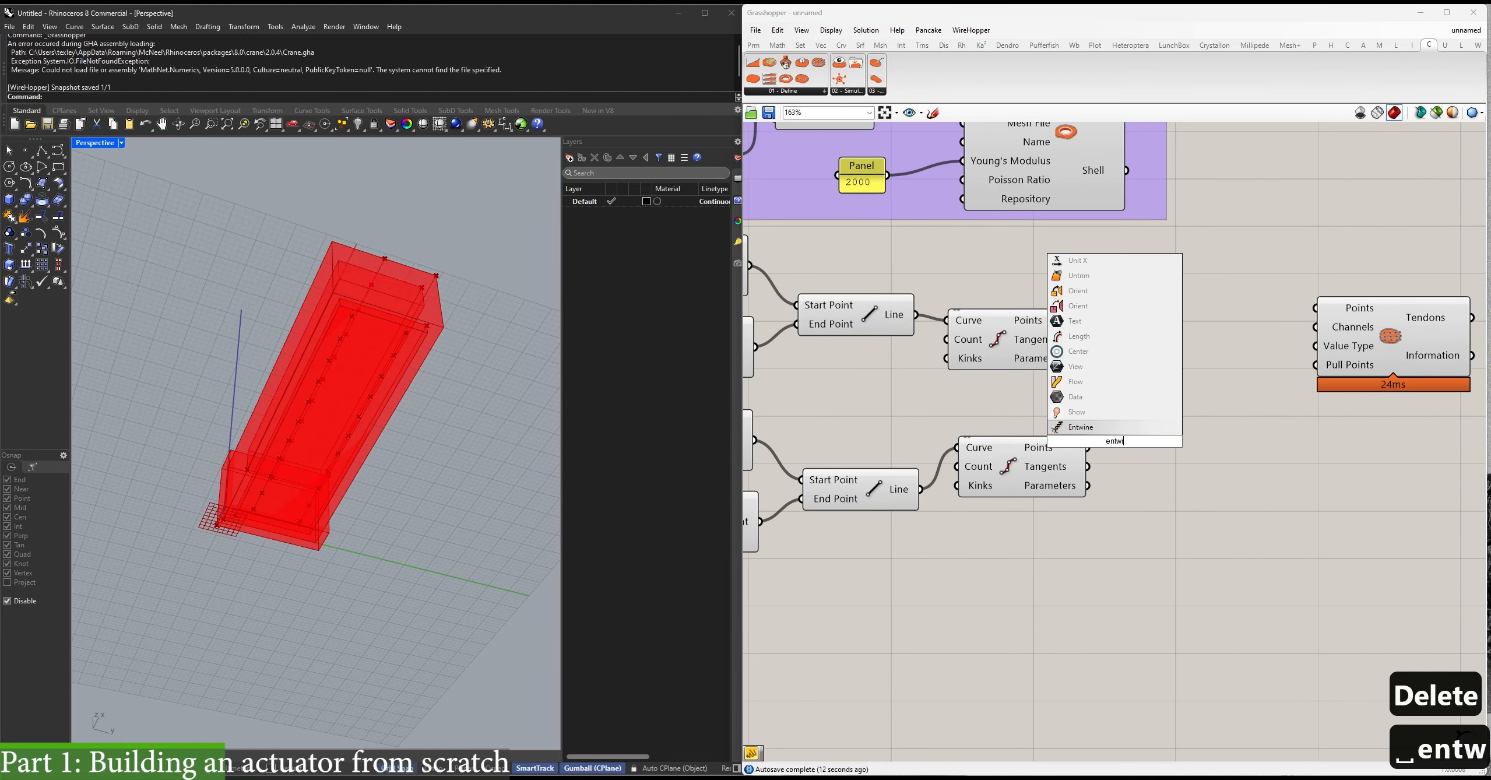
pyautogui.press('Return')
pyautogui.moveTo(1114, 434); pyautogui.dragTo(1211, 389)
pyautogui.scroll(4, 1199, 404)
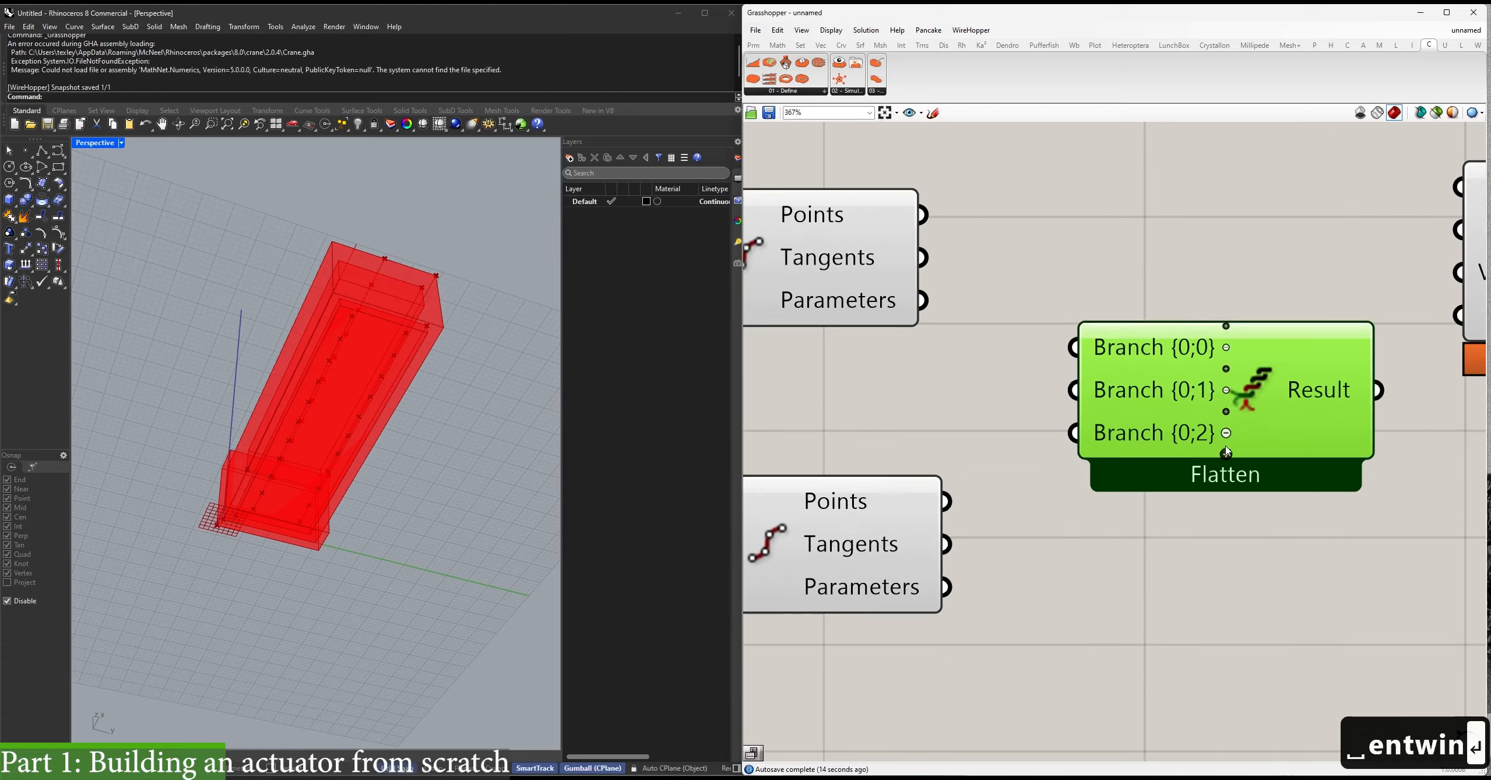
pyautogui.click(1226, 433)
# Connect the Points outputs of the two Divide Curve components to Entwine branches {0;0} and {0;1}.
pyautogui.scroll(-2, 1164, 420)
pyautogui.moveTo(1185, 390); pyautogui.dragTo(1107, 406, button='right')
pyautogui.moveTo(1079, 399); pyautogui.dragTo(913, 287)
pyautogui.moveTo(1078, 430); pyautogui.dragTo(929, 494)
pyautogui.moveTo(1017, 510); pyautogui.dragTo(1030, 441, button='right')
pyautogui.scroll(-4, 1031, 441)
# Connect an enlarged panel to the Entwine result and examine how the tendon points are split into branches.
pyautogui.doubleClick(1166, 497)
pyautogui.write('"')
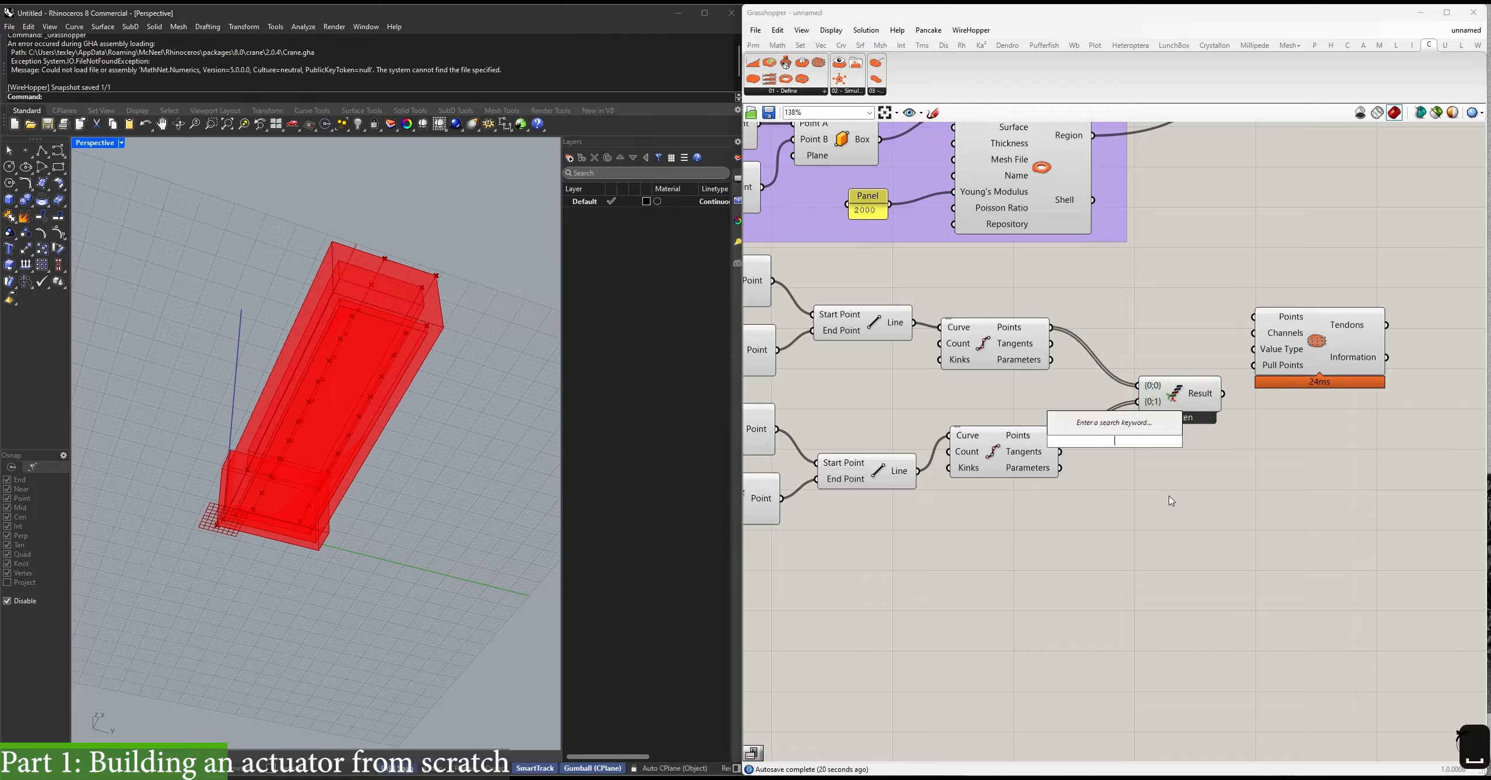
pyautogui.press('Return')
pyautogui.moveTo(1117, 448); pyautogui.dragTo(1223, 394)
pyautogui.moveTo(1427, 552); pyautogui.dragTo(1262, 732)
pyautogui.scroll(-4, 1220, 529)
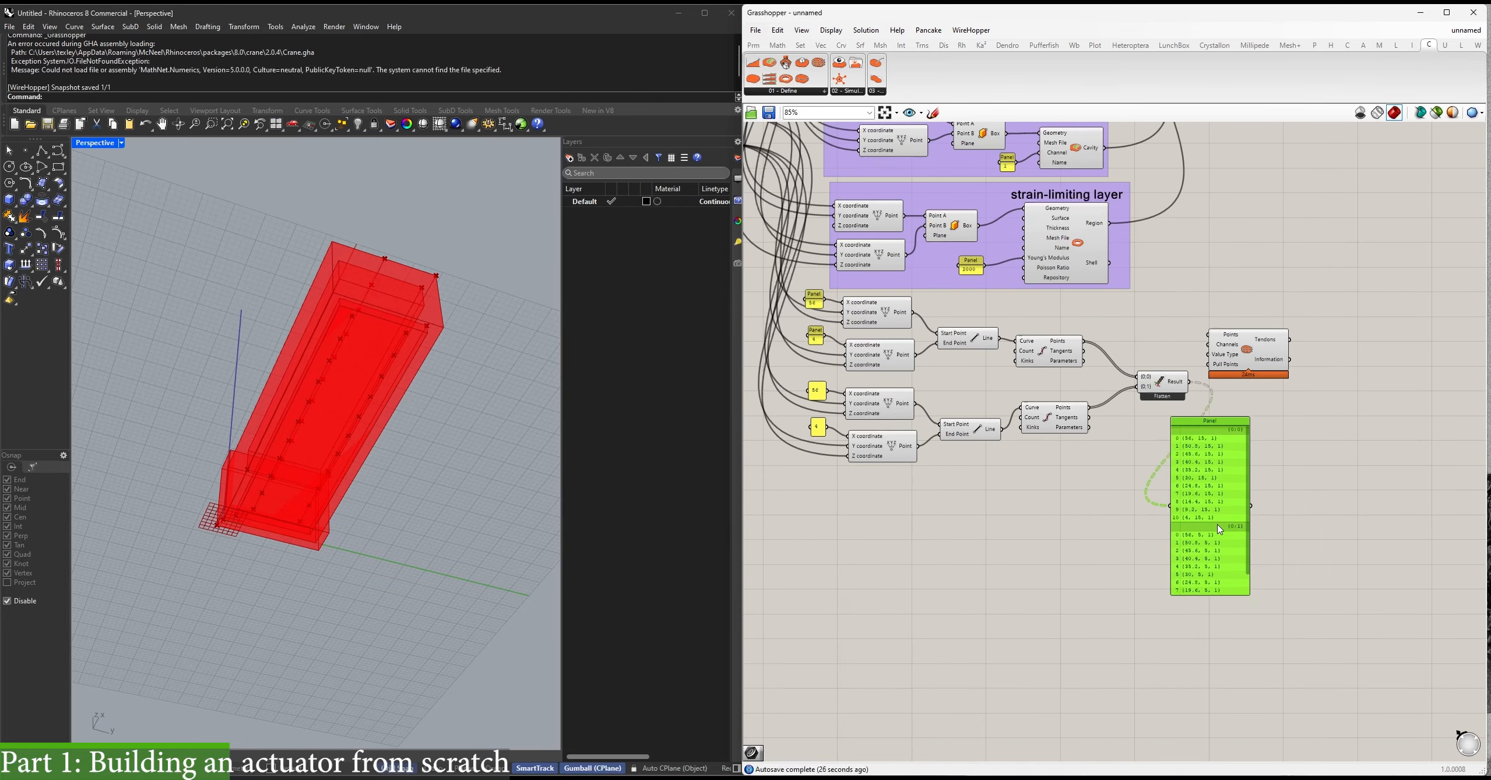
pyautogui.scroll(4, 1217, 524)
# Simplify the Entwine result and connect it to the SofaTendons Points input in place of the panel.
pyautogui.rightClick(1134, 252)
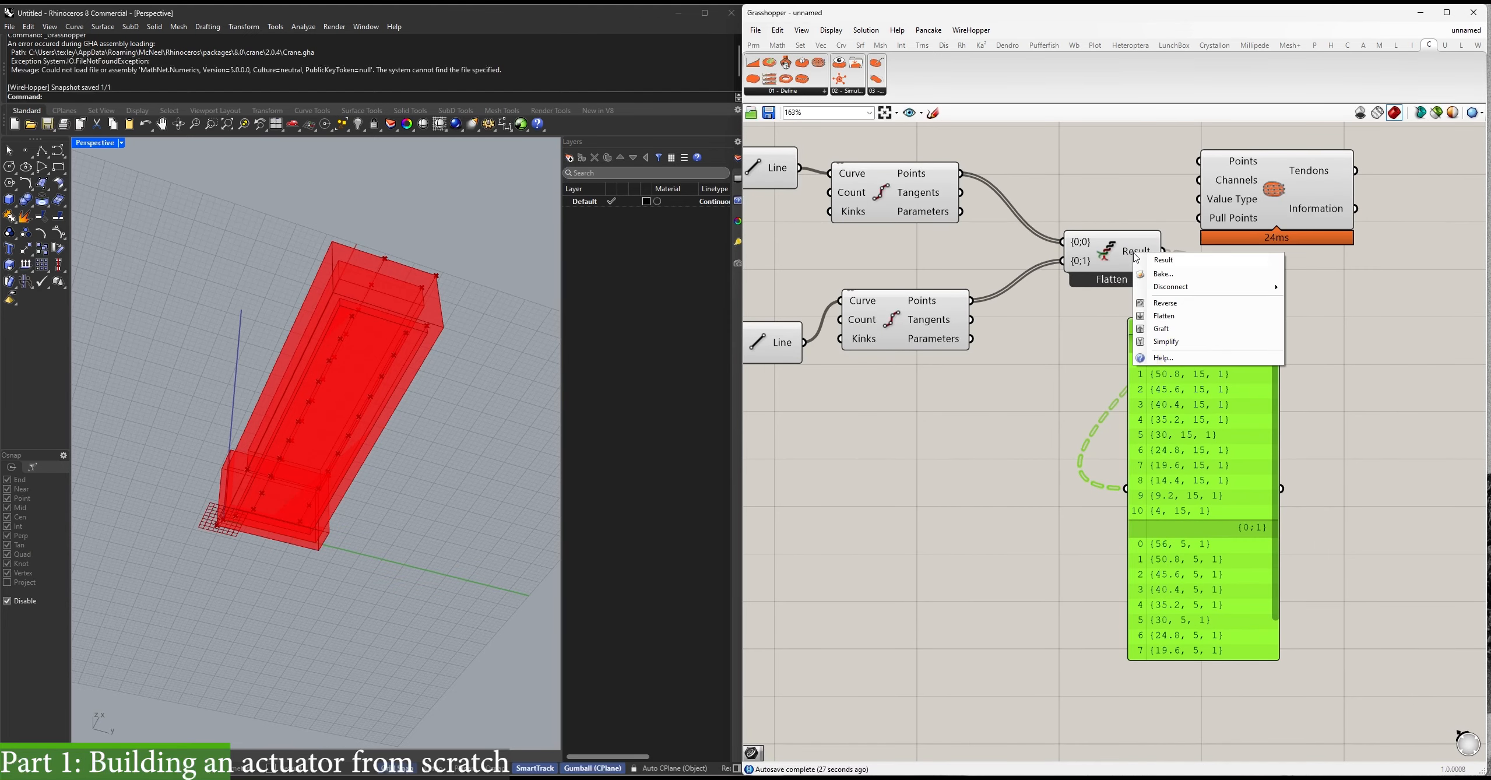
pyautogui.click(1175, 342)
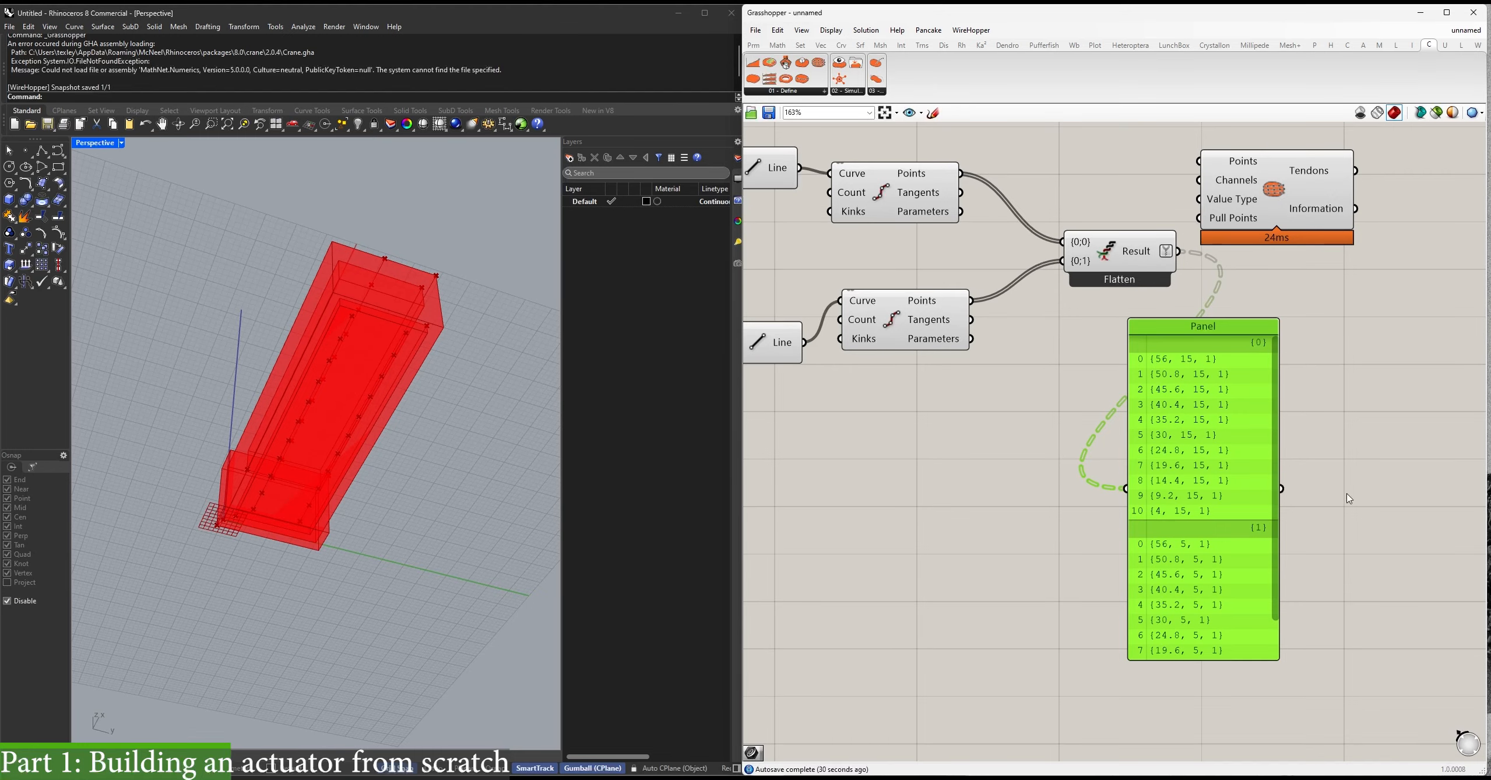
pyautogui.press('Delete')
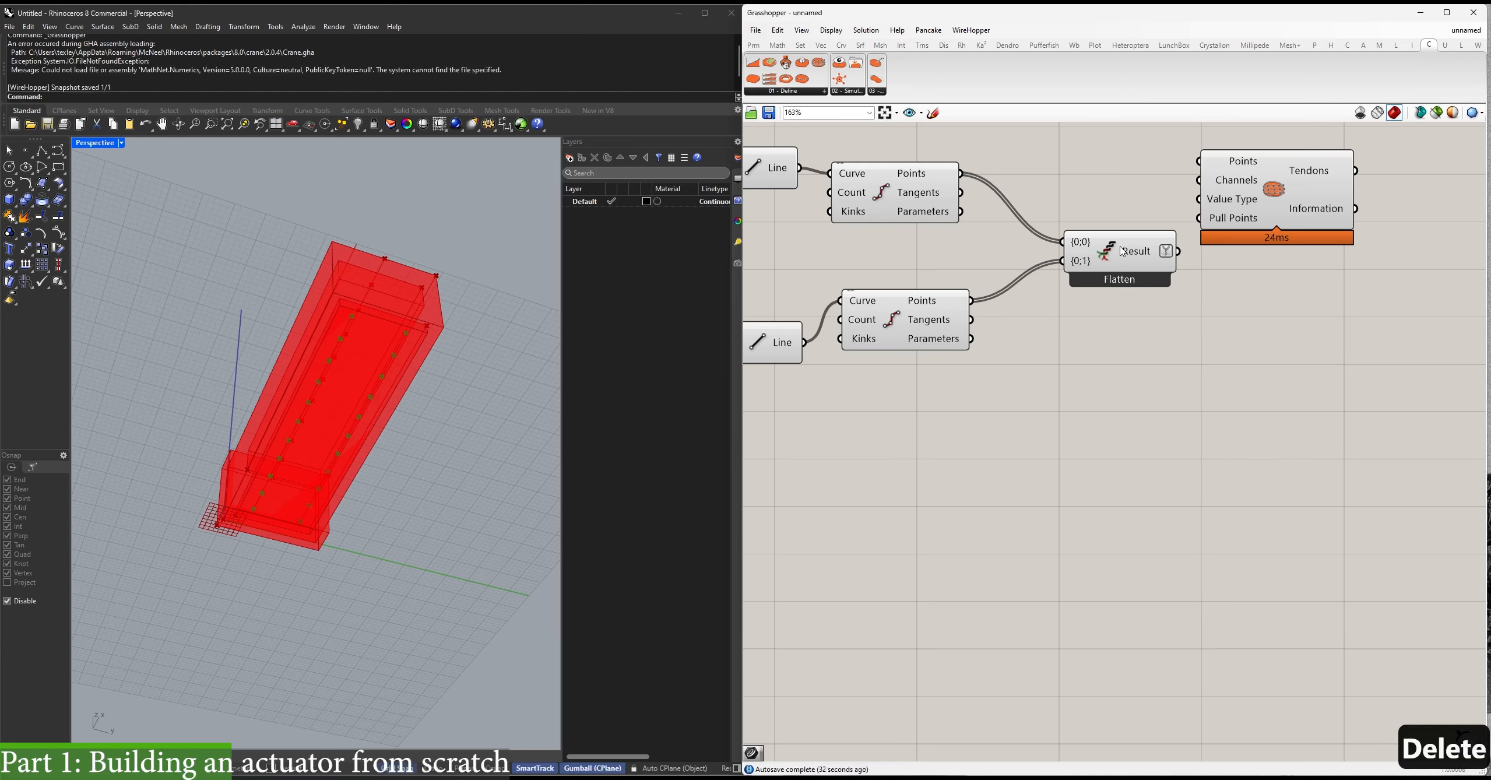
pyautogui.moveTo(1121, 247); pyautogui.dragTo(1199, 161)
pyautogui.moveTo(1239, 208); pyautogui.dragTo(1259, 255)
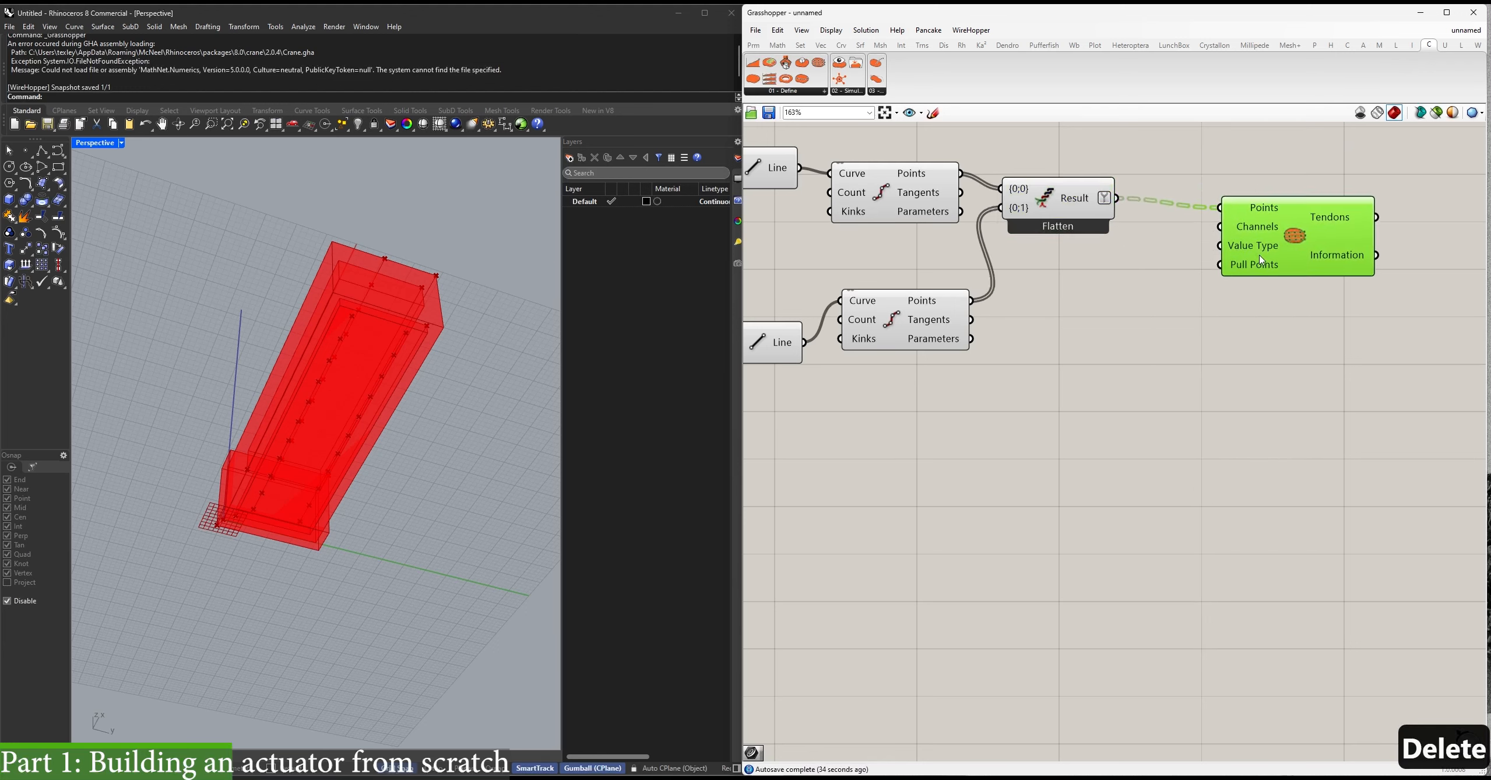
# Add a panel with multiline data turned off and connect it to the SofaTendons Channels input.
pyautogui.click(1169, 317)
pyautogui.press('space')
pyautogui.write('"')
pyautogui.press('Return')
pyautogui.rightClick(1158, 460)
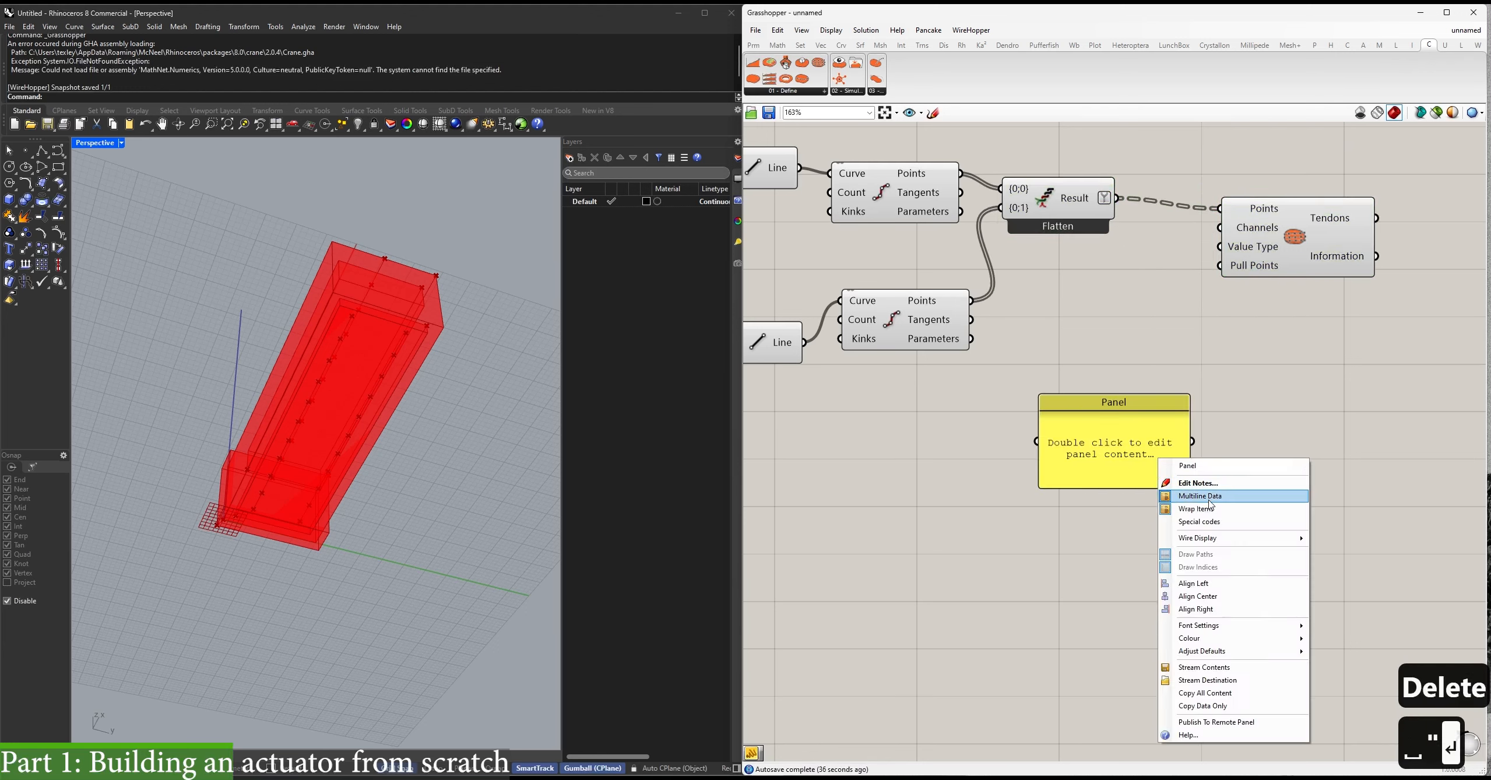
pyautogui.click(1204, 496)
pyautogui.moveTo(1102, 453); pyautogui.dragTo(1220, 227)
# Enter the channel numbers 2 and 3 on separate lines of the channels panel.
pyautogui.doubleClick(1098, 351)
pyautogui.write('2')
pyautogui.press('Return')
pyautogui.write('3')
pyautogui.click(1182, 434)
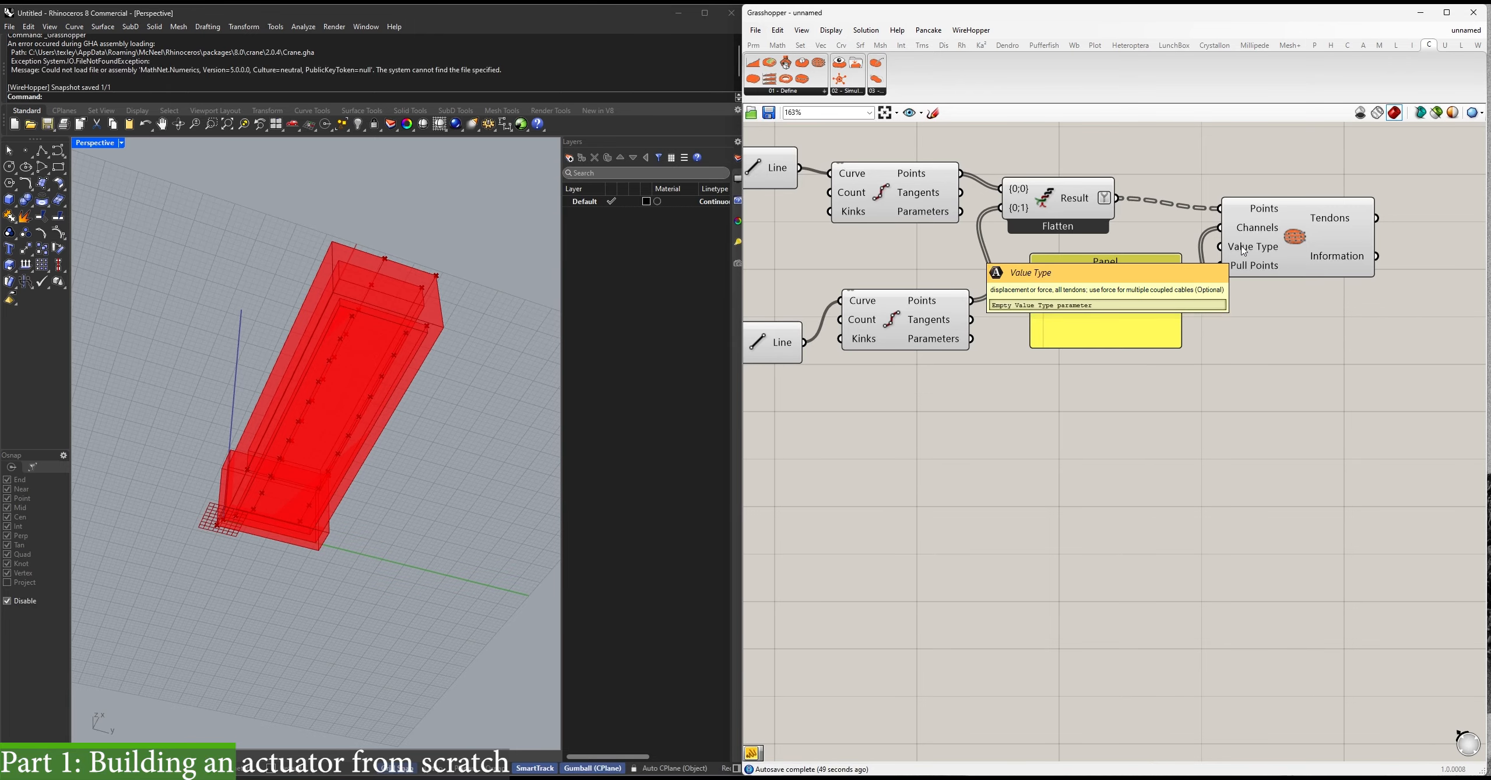
# Connect the Tendons output of SofaTendons to the Tendons input of the body component.
pyautogui.scroll(-3, 1242, 251)
pyautogui.moveTo(1243, 251); pyautogui.dragTo(1062, 706, button='right')
pyautogui.moveTo(1084, 303); pyautogui.dragTo(1210, 309)
pyautogui.moveTo(1185, 383)
pyautogui.mouseDown(button='right')
pyautogui.moveTo(1208, 397)
pyautogui.moveTo(1215, 383)
pyautogui.mouseUp(button='right')
pyautogui.moveTo(1189, 182); pyautogui.dragTo(1165, 689)
pyautogui.moveTo(1079, 746)
pyautogui.mouseDown(button='right')
pyautogui.moveTo(1234, 548)
pyautogui.moveTo(1306, 528)
pyautogui.mouseUp(button='right')
# Group all the tendon components, from the coordinate panels to SofaTendons.
pyautogui.scroll(-1, 1307, 528)
pyautogui.moveTo(1411, 551); pyautogui.dragTo(881, 364)
pyautogui.hotkey('ctrl', 'g')
# Add a scribble with the text "tendons" and move it into the upper part of the tendon group.
pyautogui.doubleClick(1117, 440)
pyautogui.write('scribb')
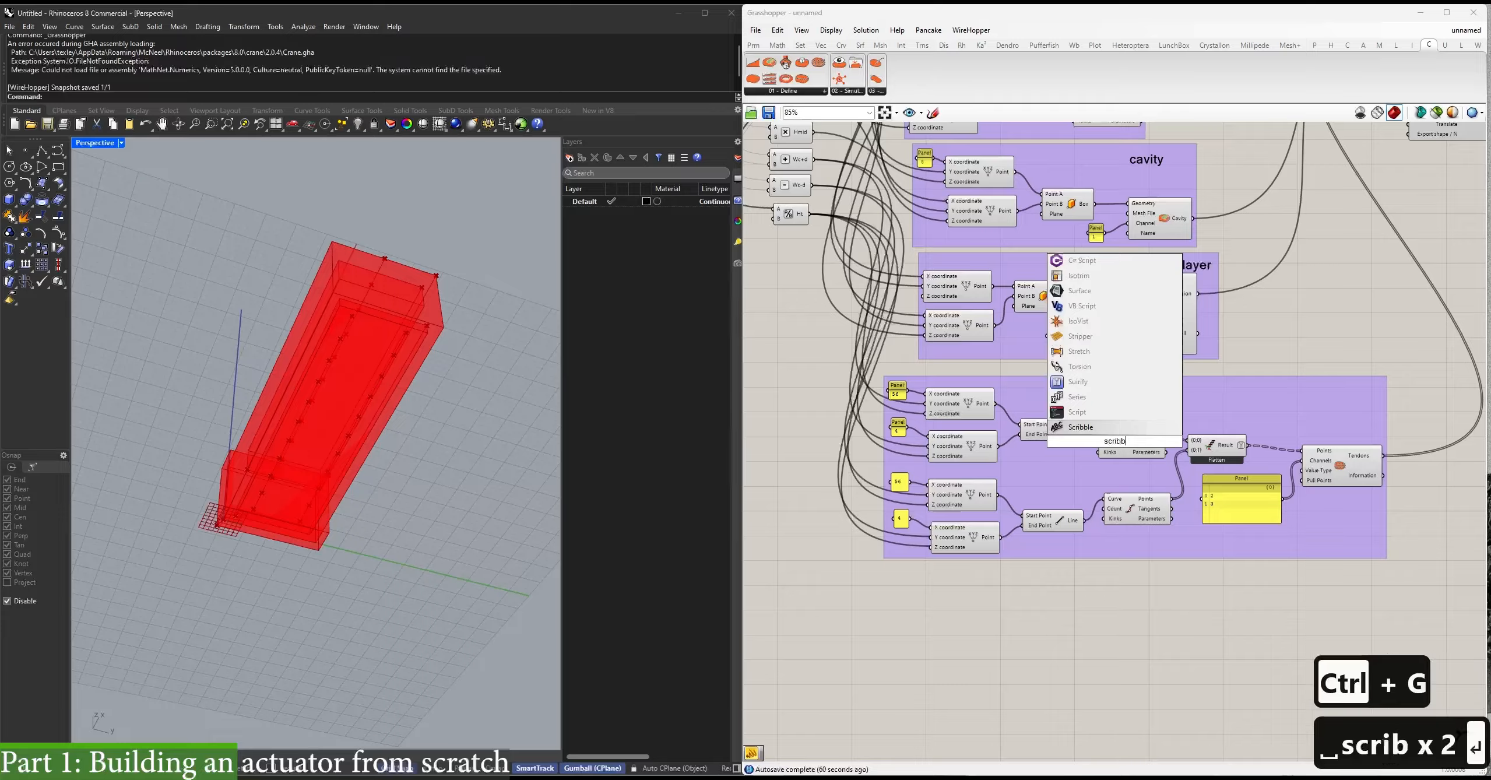
pyautogui.press('Return')
pyautogui.scroll(3, 1178, 411)
pyautogui.doubleClick(1166, 445)
pyautogui.write('tendons')
pyautogui.click(1319, 463)
pyautogui.moveTo(1107, 449); pyautogui.dragTo(1277, 391)
# Add the "tendons" scribble to the tendon group and position it above the SofaTendons component.
pyautogui.moveTo(1277, 391); pyautogui.dragTo(1119, 386, button='right')
pyautogui.rightClick(1278, 390)
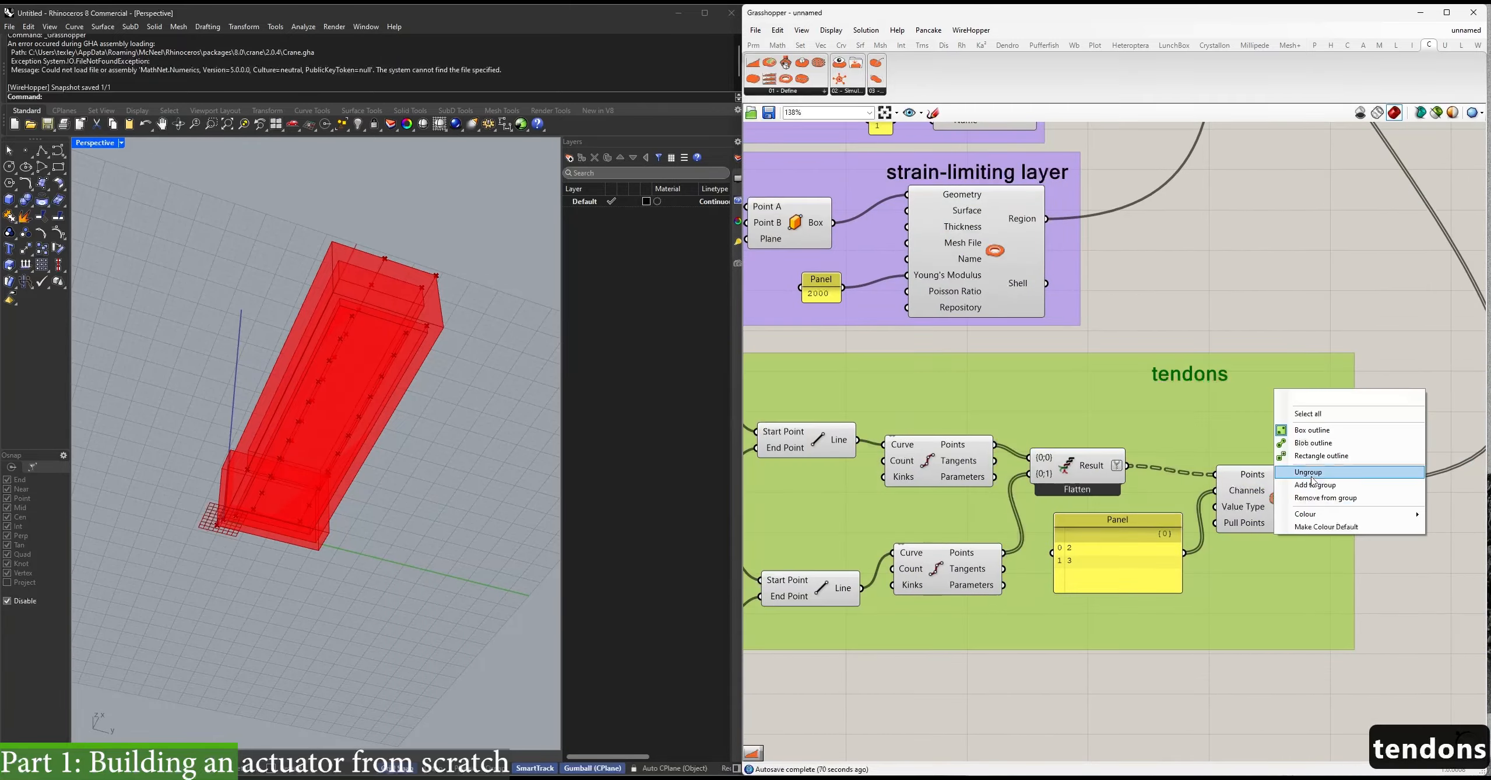
pyautogui.click(1315, 469)
pyautogui.moveTo(1122, 390); pyautogui.dragTo(1259, 374)
pyautogui.click(1249, 324)
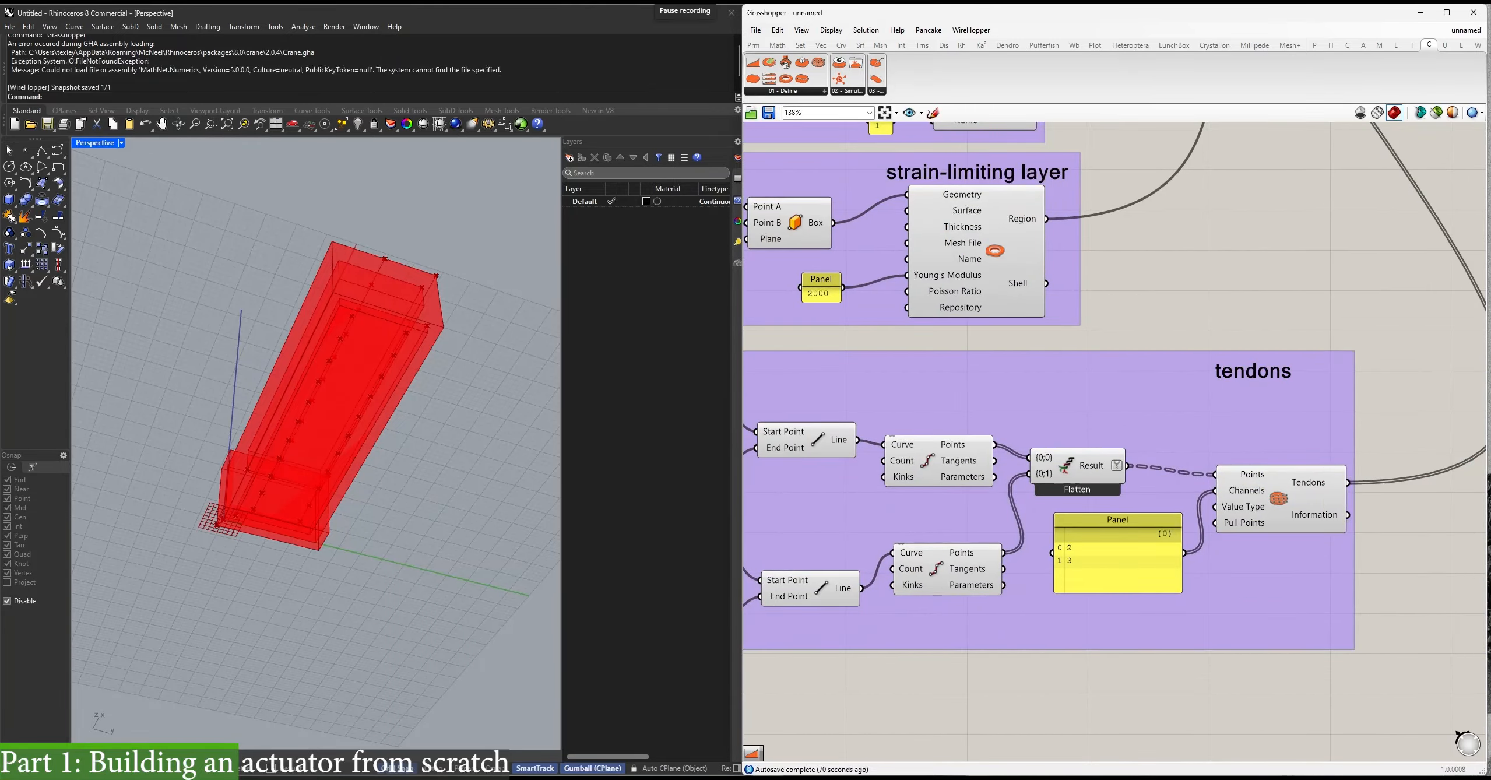
# Place a SofaRun component on the empty canvas beyond the body component's Body output.
pyautogui.scroll(-2, 1159, 415)
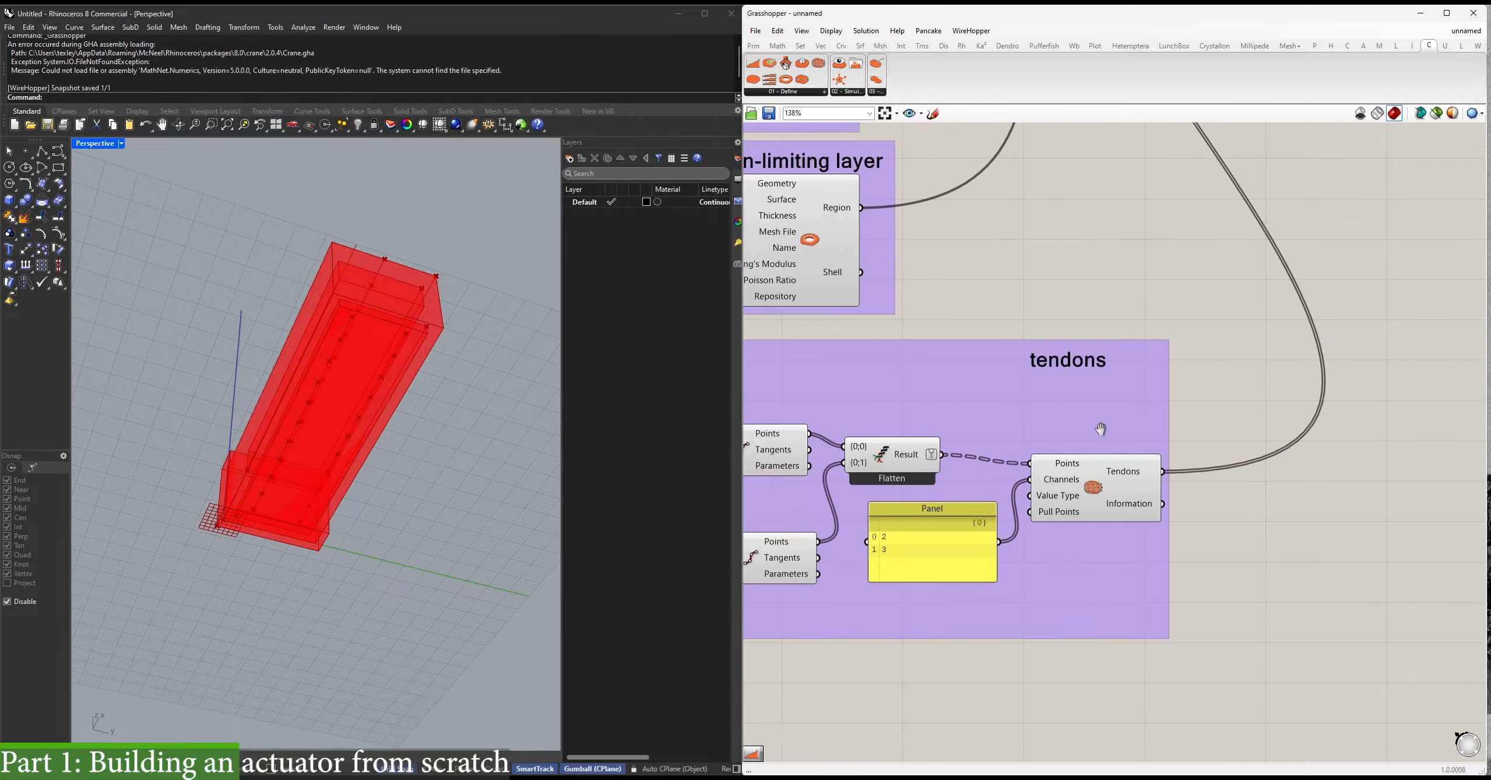
pyautogui.scroll(-2, 1129, 431)
pyautogui.scroll(4, 1143, 415)
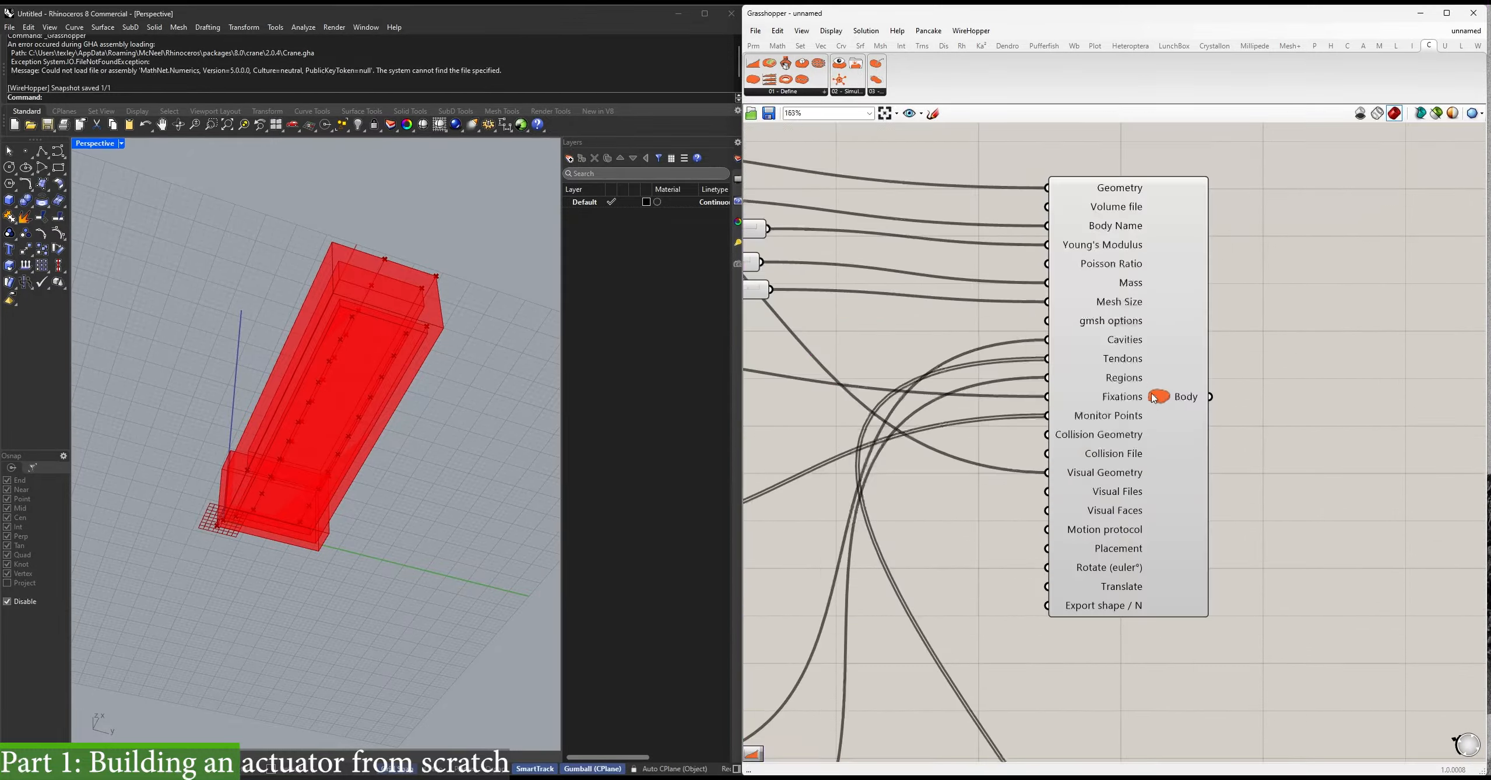
pyautogui.click(800, 93)
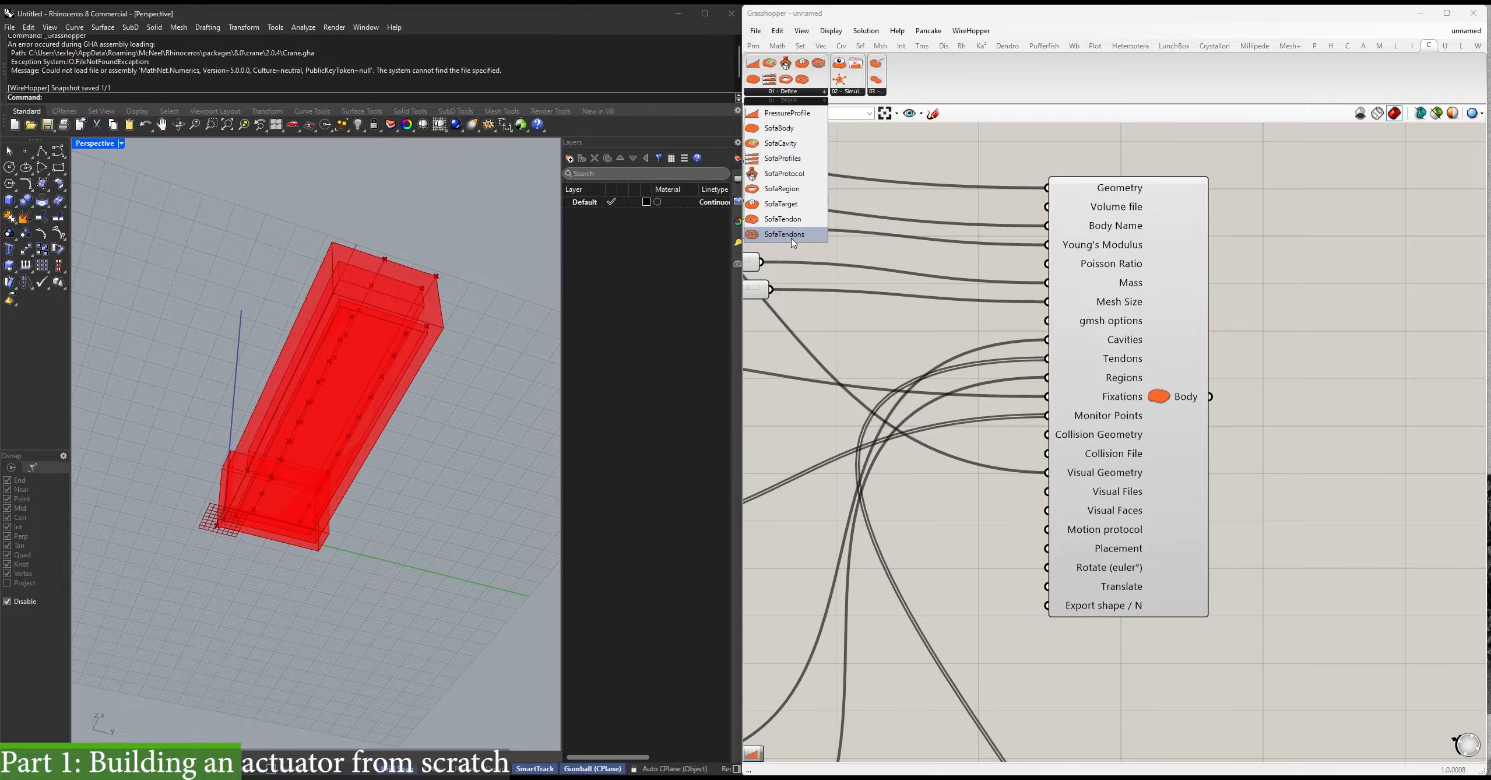
pyautogui.click(855, 93)
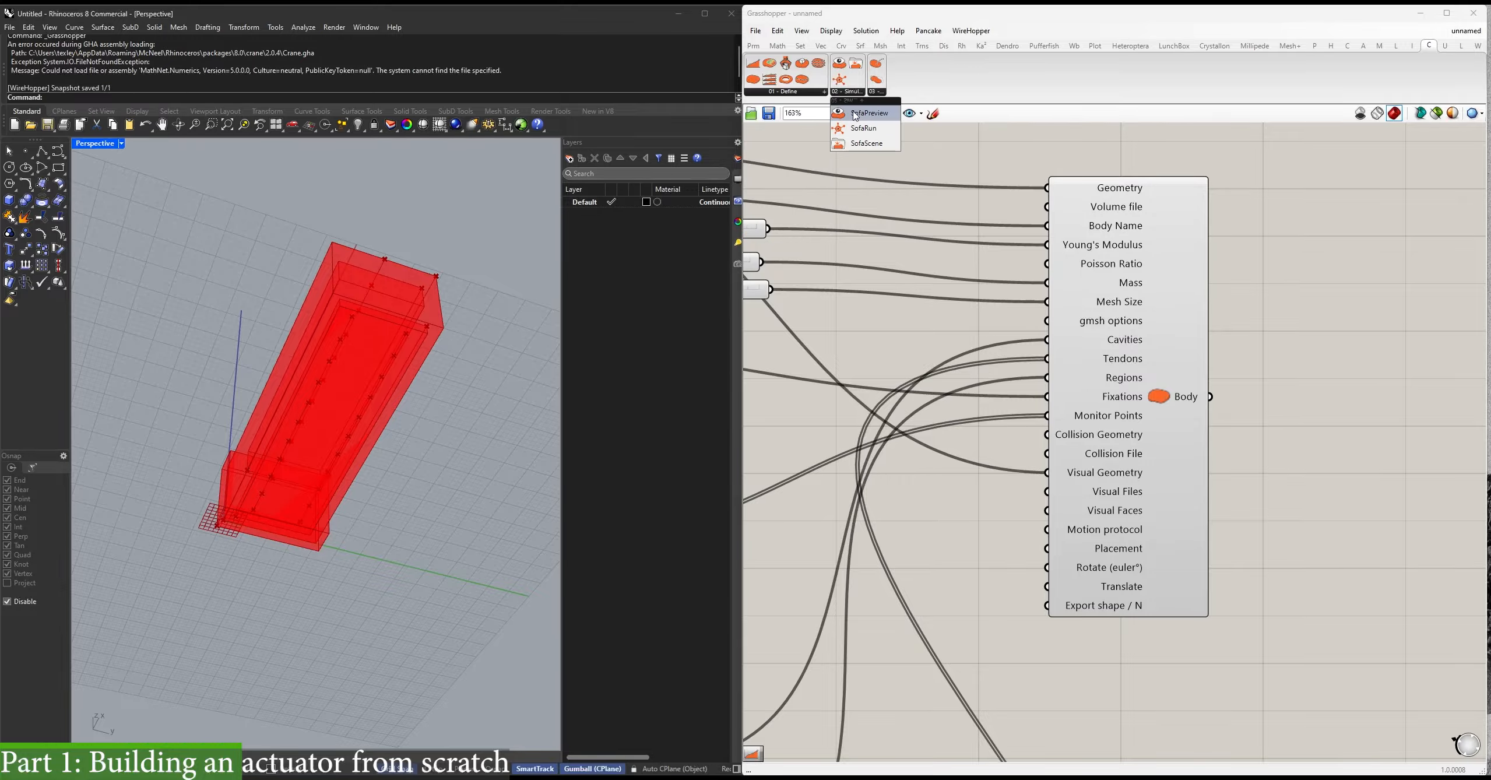
pyautogui.moveTo(859, 132); pyautogui.dragTo(1404, 380)
pyautogui.moveTo(1404, 380); pyautogui.dragTo(981, 262, button='right')
pyautogui.hotkey('ctrl', 'z')
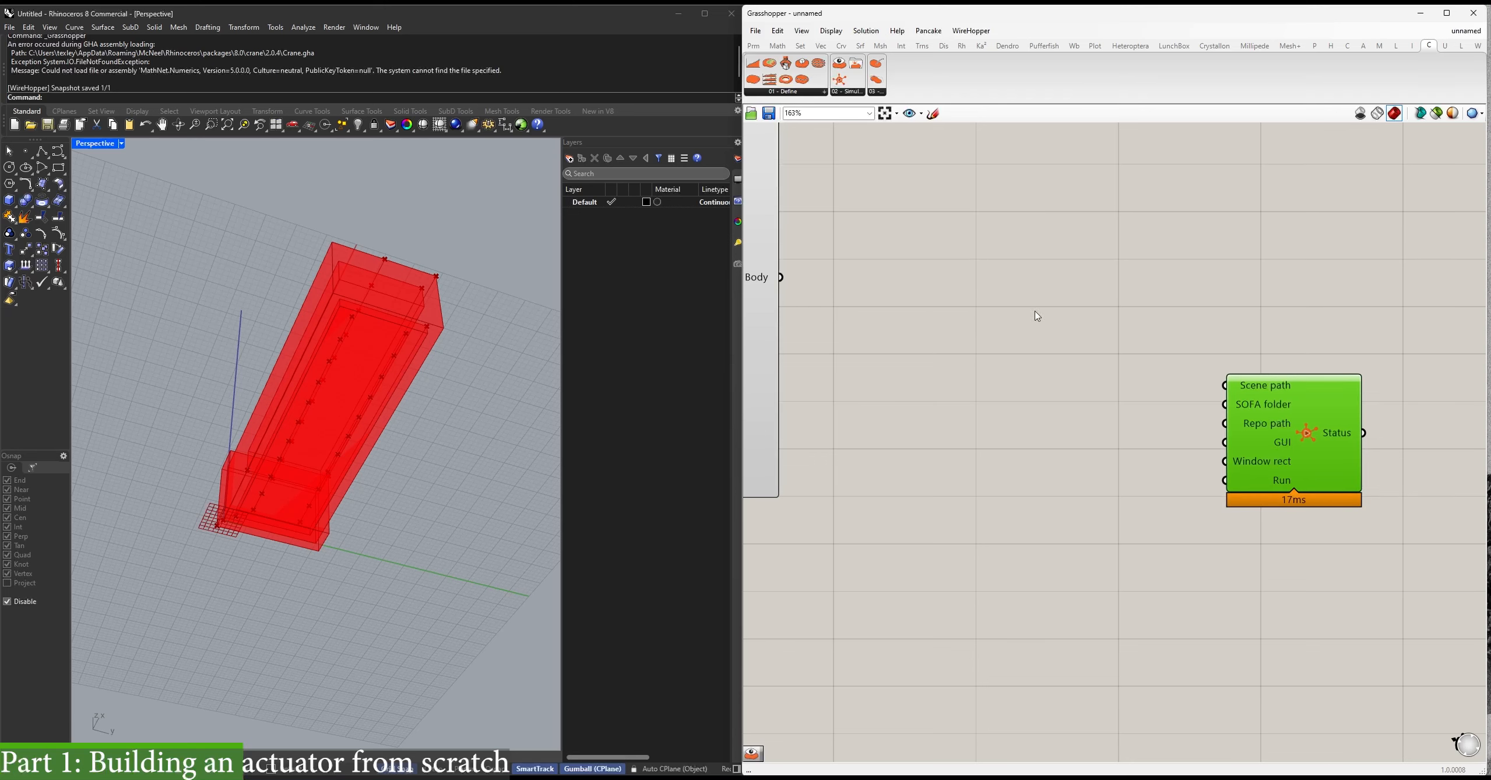
# Place a SofaScene component between the body component and SofaRun, and connect the Body output to its Bodies input.
pyautogui.click(850, 98)
pyautogui.moveTo(854, 146); pyautogui.dragTo(996, 242)
pyautogui.scroll(-1, 1015, 403)
pyautogui.moveTo(882, 280); pyautogui.dragTo(1084, 361, button='right')
pyautogui.moveTo(1148, 315); pyautogui.dragTo(1132, 467)
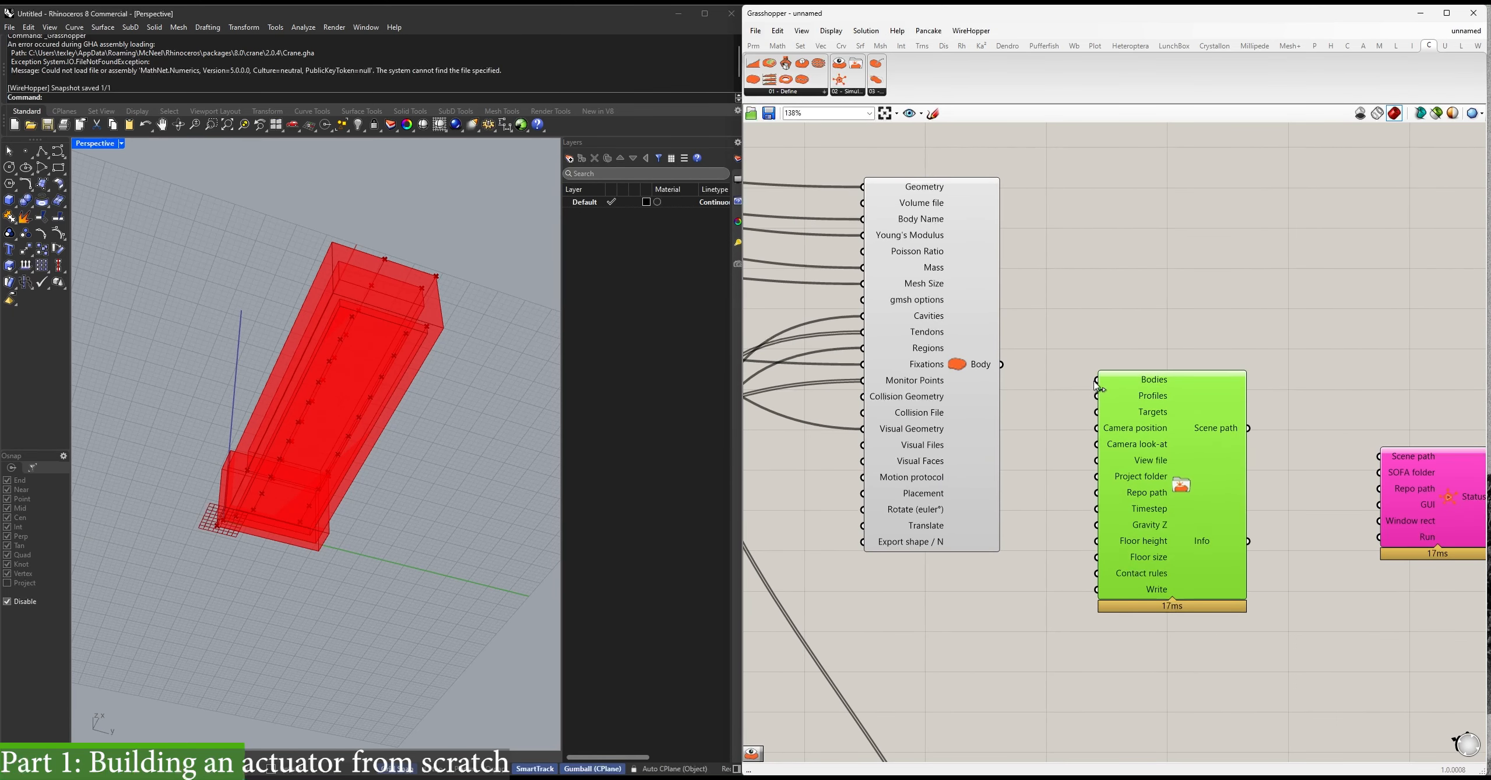
pyautogui.moveTo(1096, 381); pyautogui.dragTo(1003, 364)
# Add a SofaProfiles component and place it in the empty space below the body component.
pyautogui.moveTo(1140, 404); pyautogui.dragTo(1290, 266, button='right')
pyautogui.click(1084, 464)
pyautogui.doubleClick(1084, 464)
pyautogui.write('sofa profi')
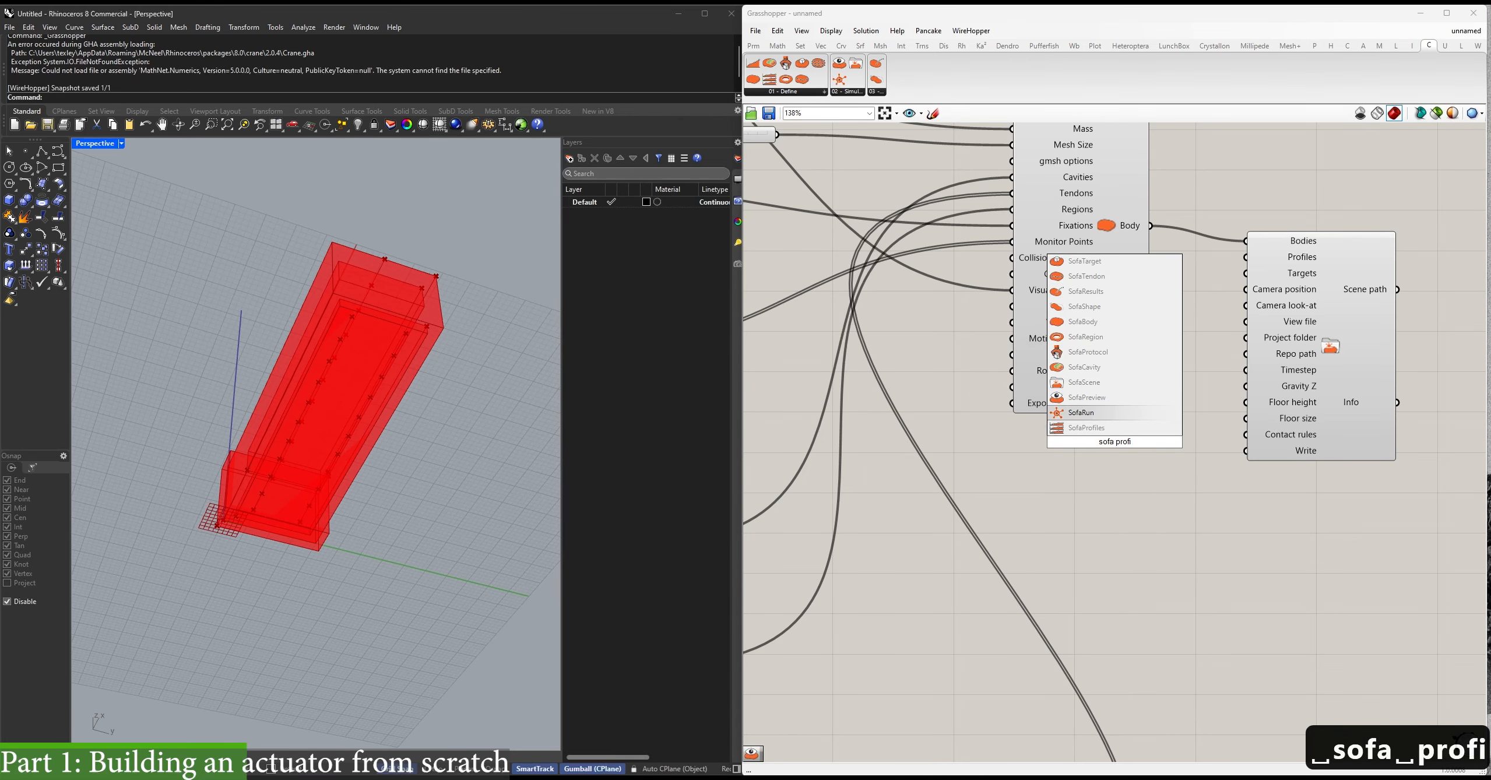
pyautogui.press('Down')
pyautogui.press('Return')
pyautogui.moveTo(1011, 494); pyautogui.dragTo(1217, 440, button='right')
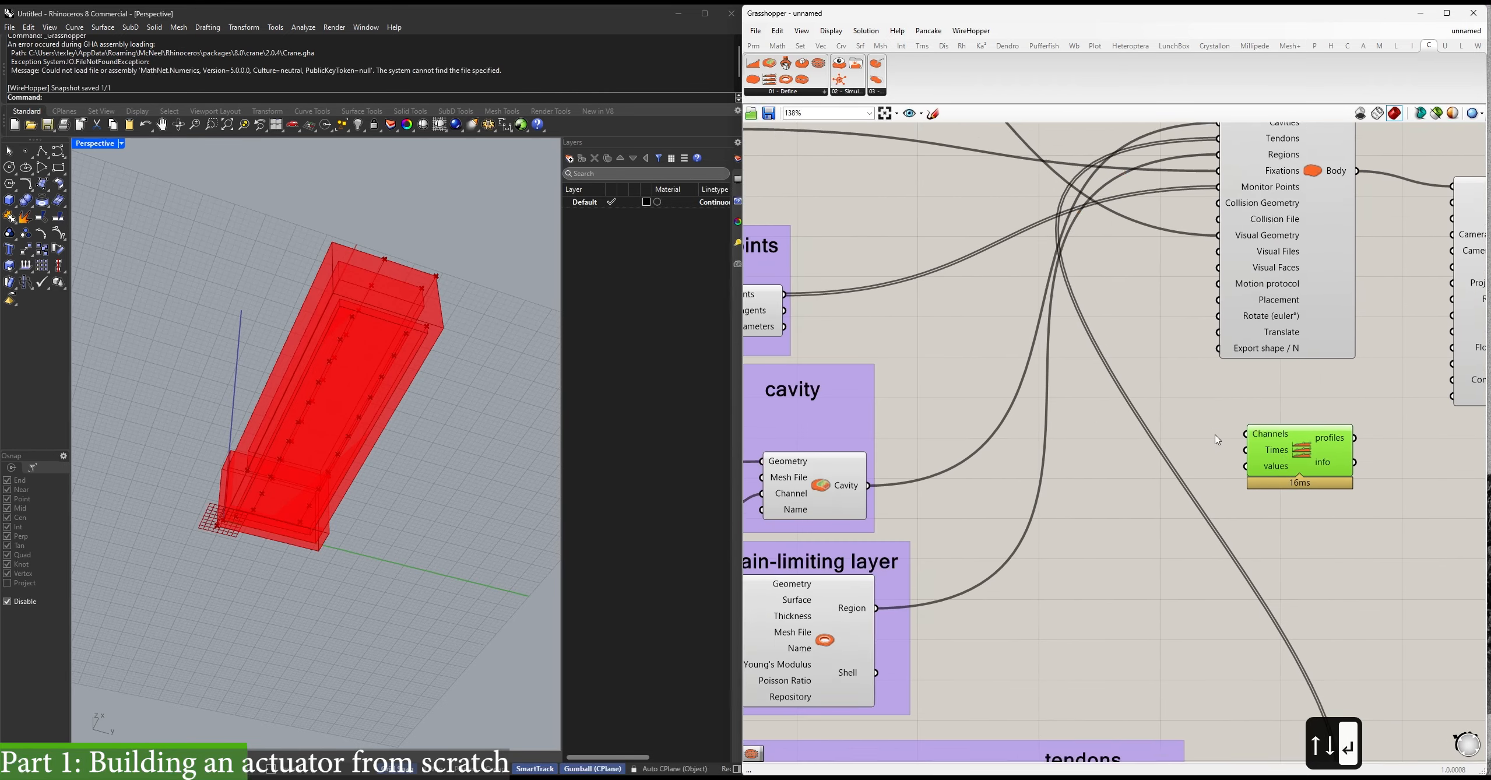
pyautogui.scroll(-2, 1217, 440)
pyautogui.moveTo(1129, 717); pyautogui.dragTo(1130, 644, button='right')
pyautogui.moveTo(1002, 674); pyautogui.dragTo(1129, 758, button='right')
pyautogui.moveTo(1380, 442); pyautogui.dragTo(1285, 469, button='right')
pyautogui.moveTo(1314, 427); pyautogui.dragTo(1336, 424)
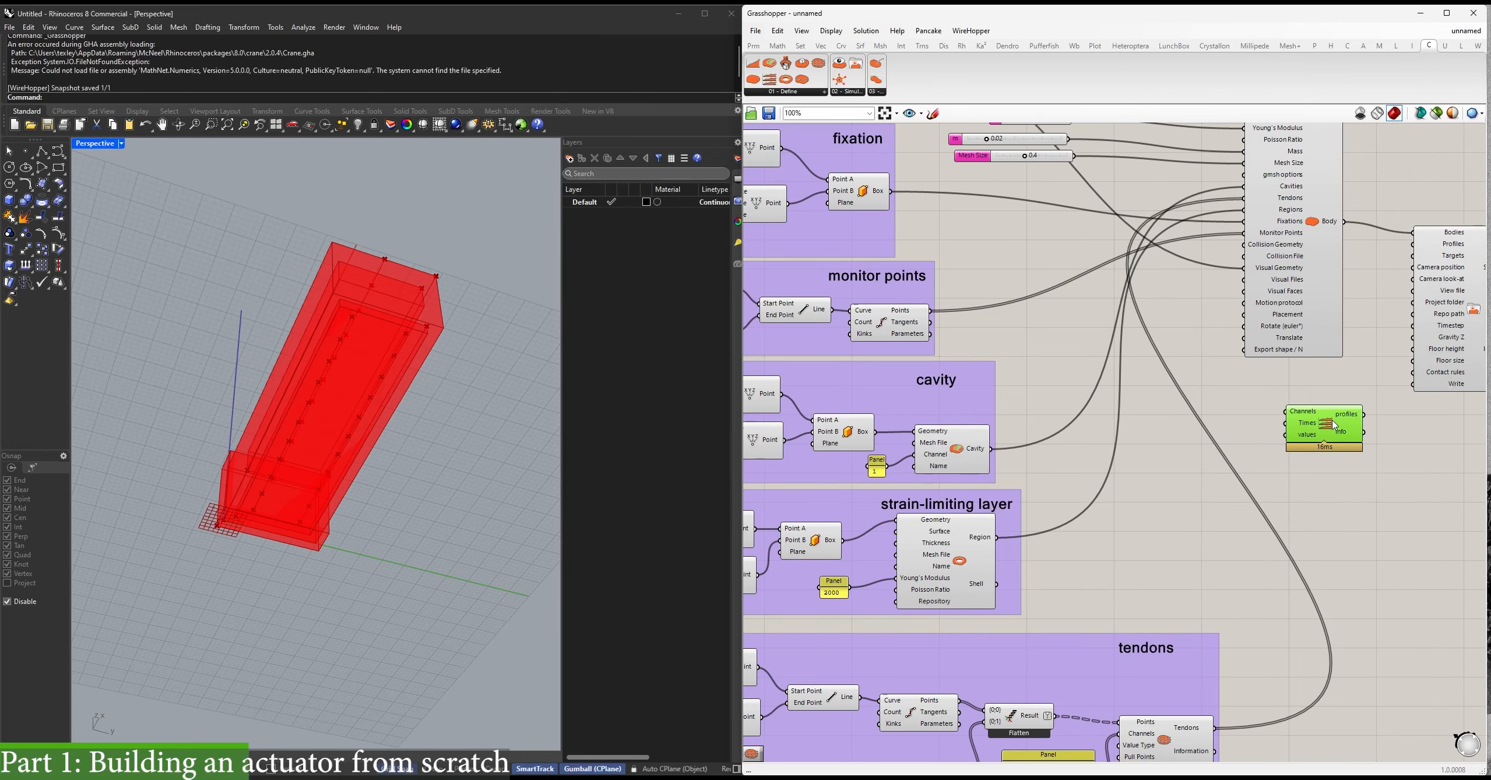
# Place a panel beside the Channels input of the SofaProfiles component and open its content for editing.
pyautogui.doubleClick(1252, 405)
pyautogui.write('"')
pyautogui.press('Return')
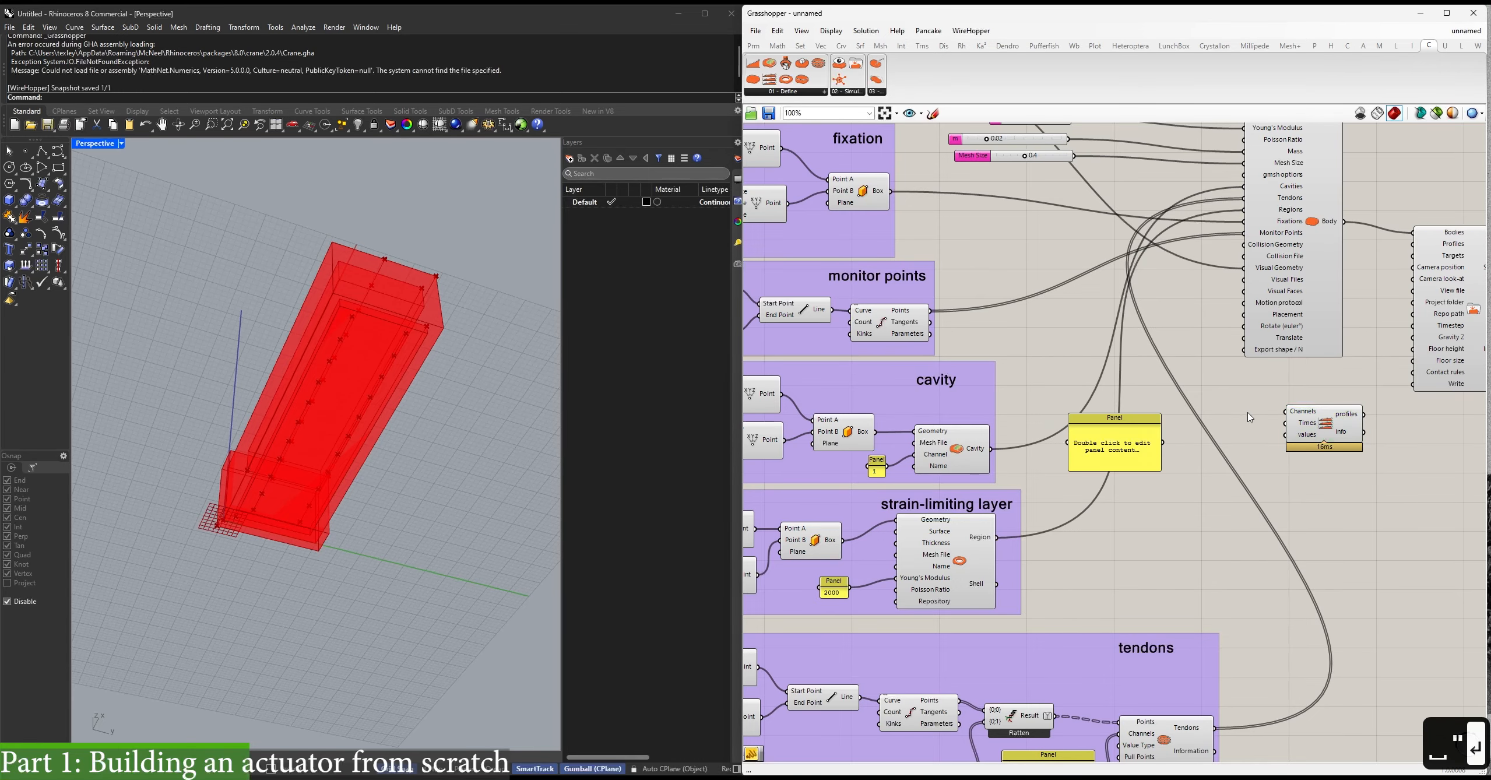
pyautogui.doubleClick(1126, 446)
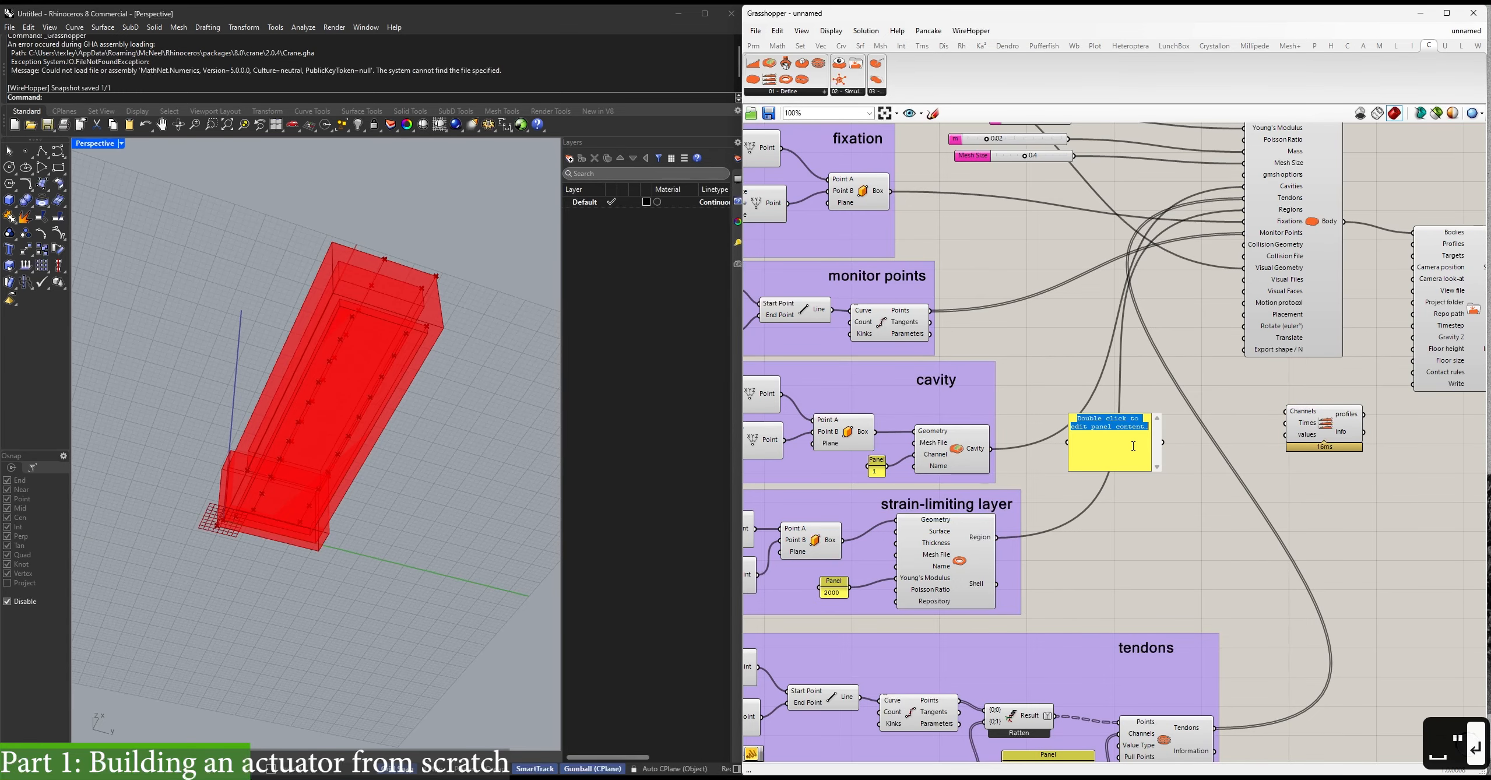
pyautogui.write('0')
pyautogui.press('Return')
pyautogui.write('1')
pyautogui.press('Return')
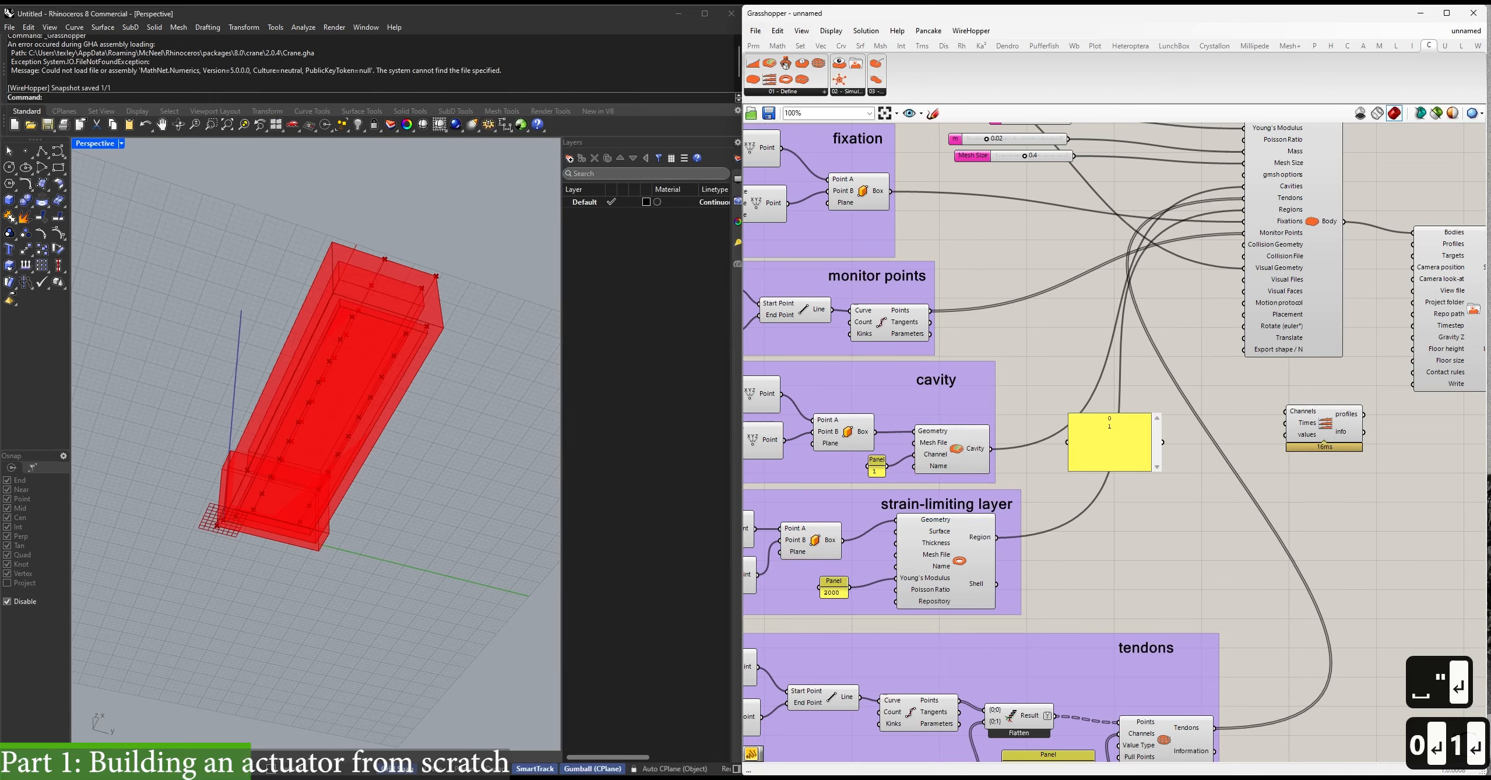
pyautogui.write('2')
pyautogui.press('BackSpace')
pyautogui.press('BackSpace')
pyautogui.press('BackSpace')
pyautogui.press('BackSpace')
pyautogui.press('BackSpace')
pyautogui.press('BackSpace')
# List 1, 2 and 3 on separate lines in the panel and turn off its multiline data.
pyautogui.write('1')
pyautogui.press('Return')
pyautogui.write('2')
pyautogui.press('Return')
pyautogui.write('3')
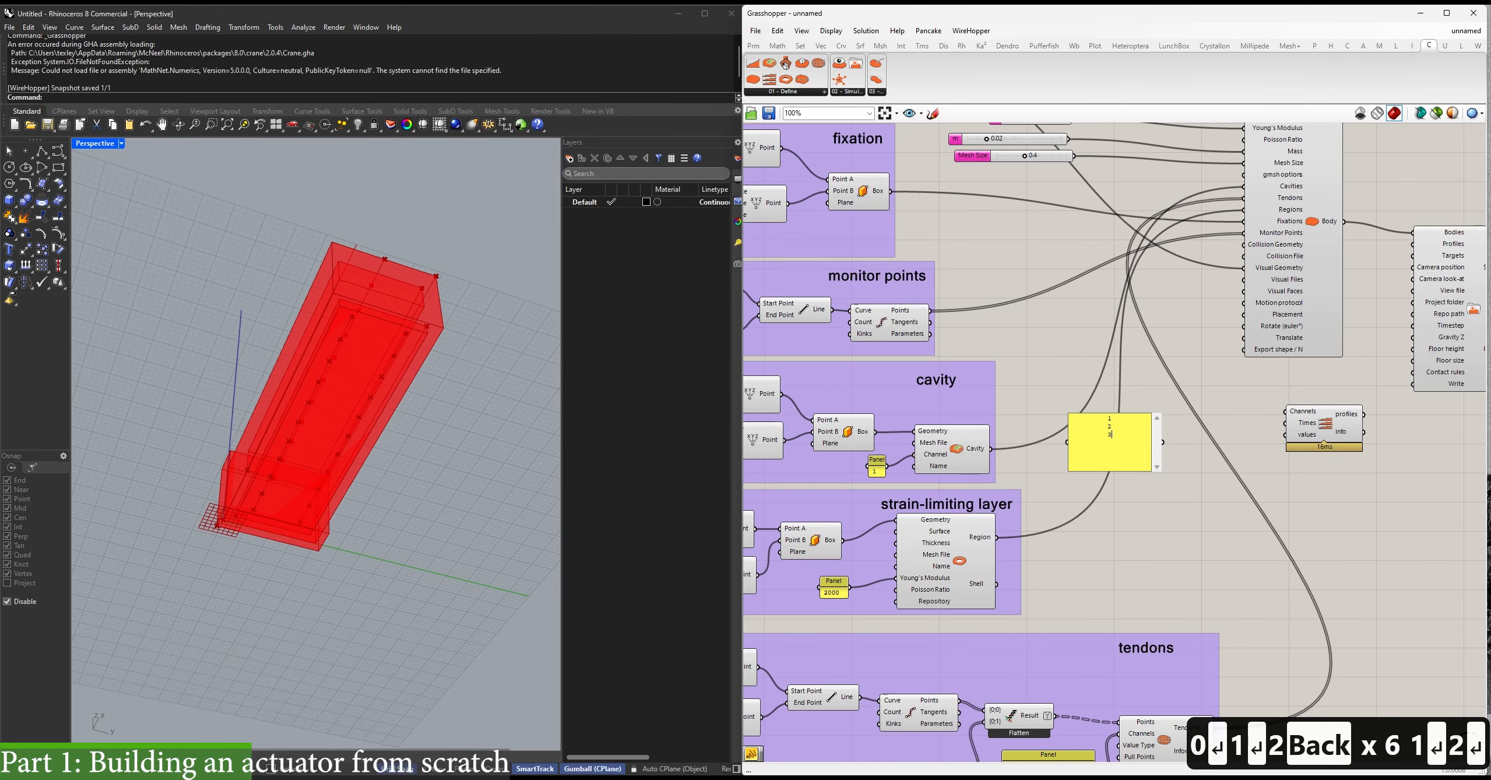
pyautogui.click(1190, 460)
pyautogui.rightClick(1140, 446)
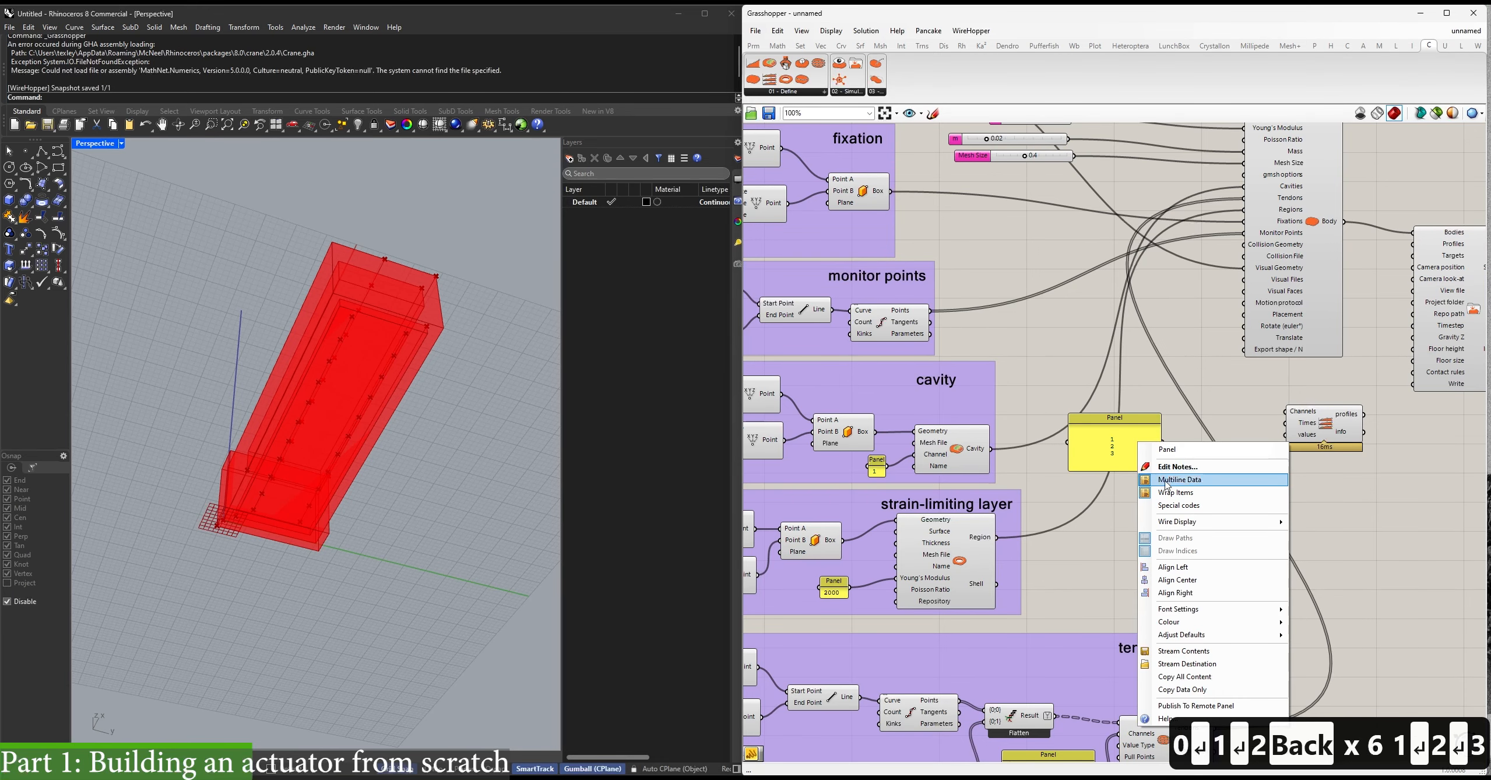
pyautogui.click(1205, 480)
# Connect the 1, 2, 3 panel to the SofaProfiles Channels input and space the two components apart.
pyautogui.moveTo(1237, 459); pyautogui.dragTo(1134, 468, button='right')
pyautogui.moveTo(997, 446); pyautogui.dragTo(1184, 421)
pyautogui.click(1164, 461)
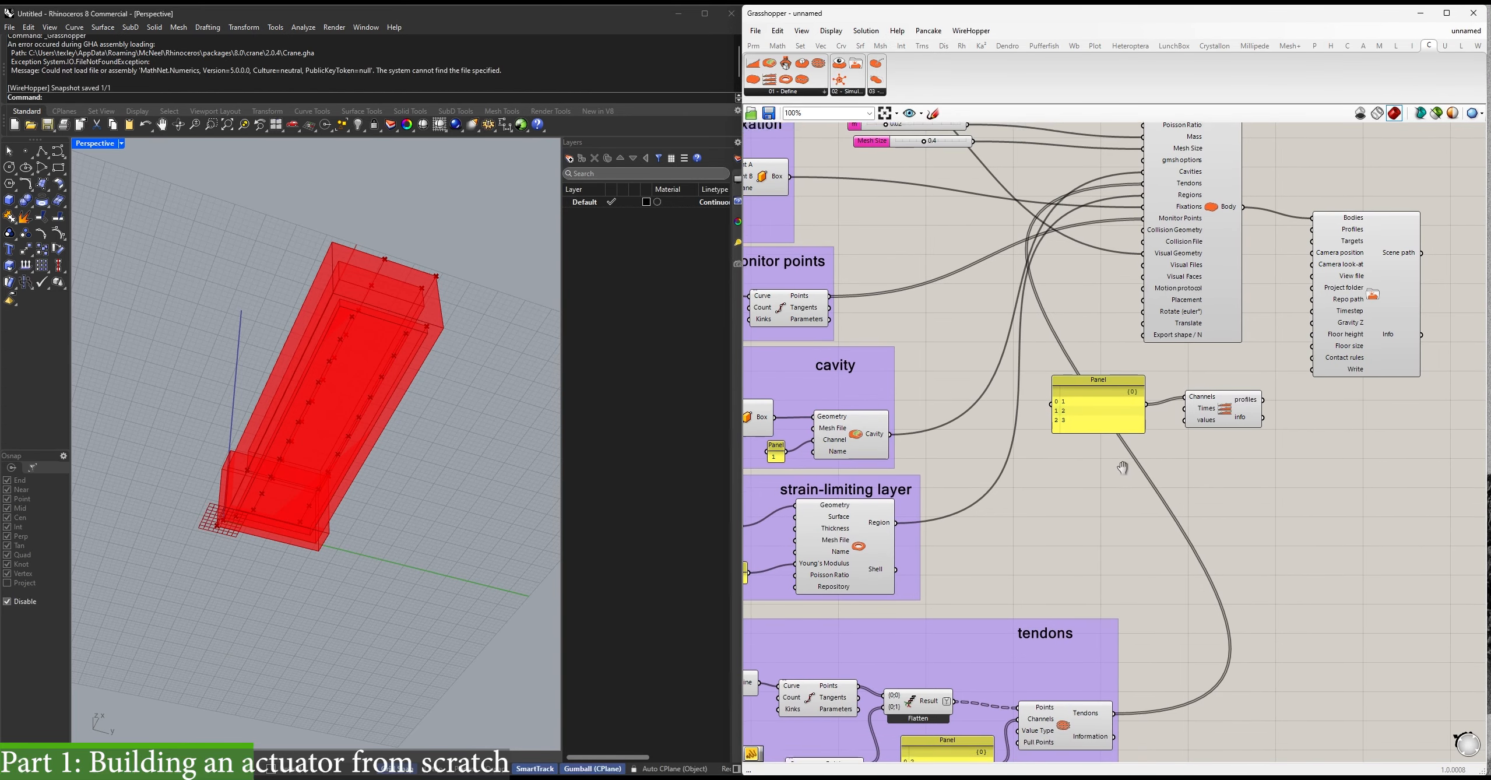
pyautogui.scroll(3, 1126, 465)
pyautogui.moveTo(1258, 361); pyautogui.dragTo(1276, 354)
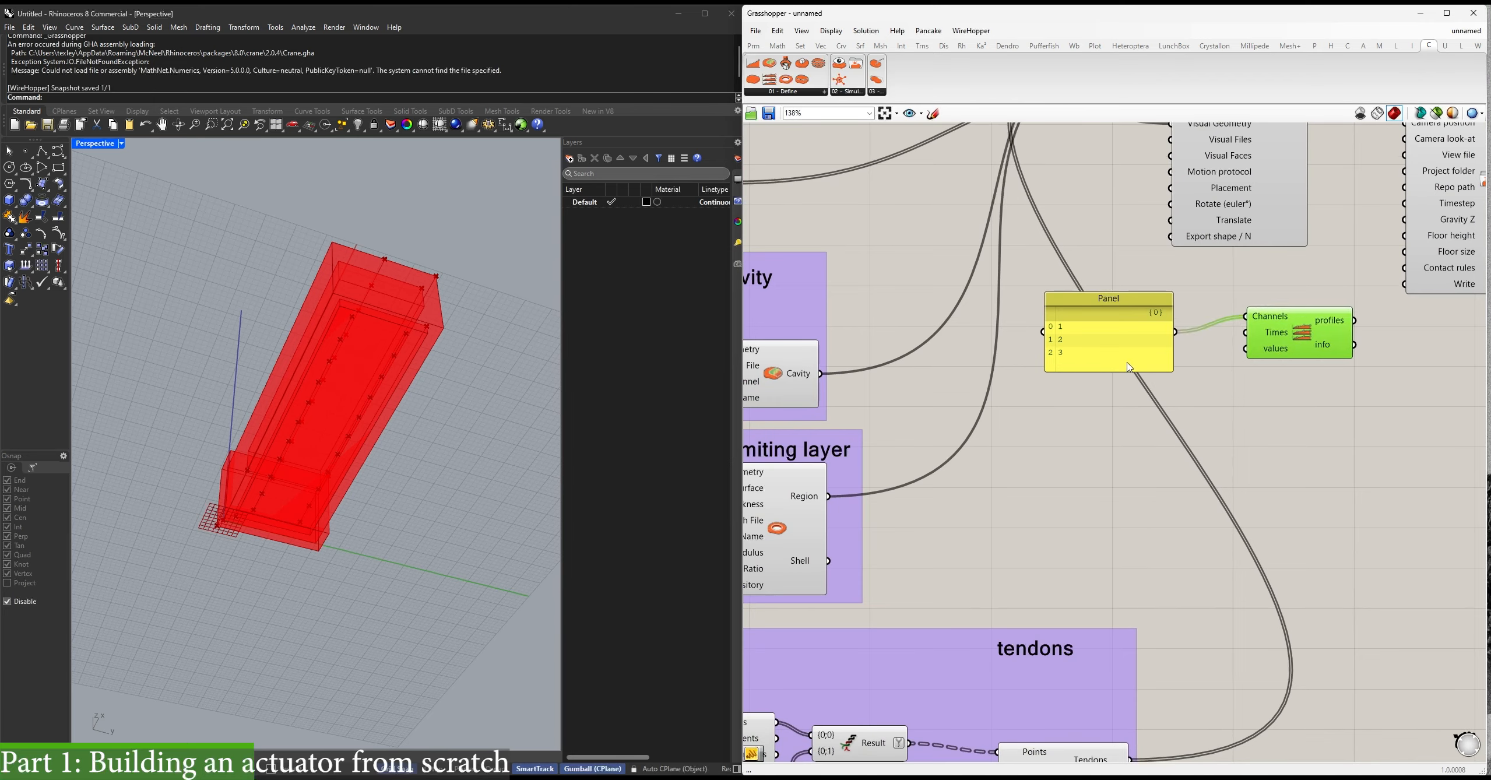
pyautogui.moveTo(1127, 362); pyautogui.dragTo(1080, 349)
# Add an Entwine component and position it below the 1, 2, 3 channel panel.
pyautogui.click(1070, 416)
pyautogui.doubleClick(1071, 416)
pyautogui.write('entwine')
pyautogui.press('Return')
pyautogui.rightClick(1083, 324)
pyautogui.rightClick(1269, 319)
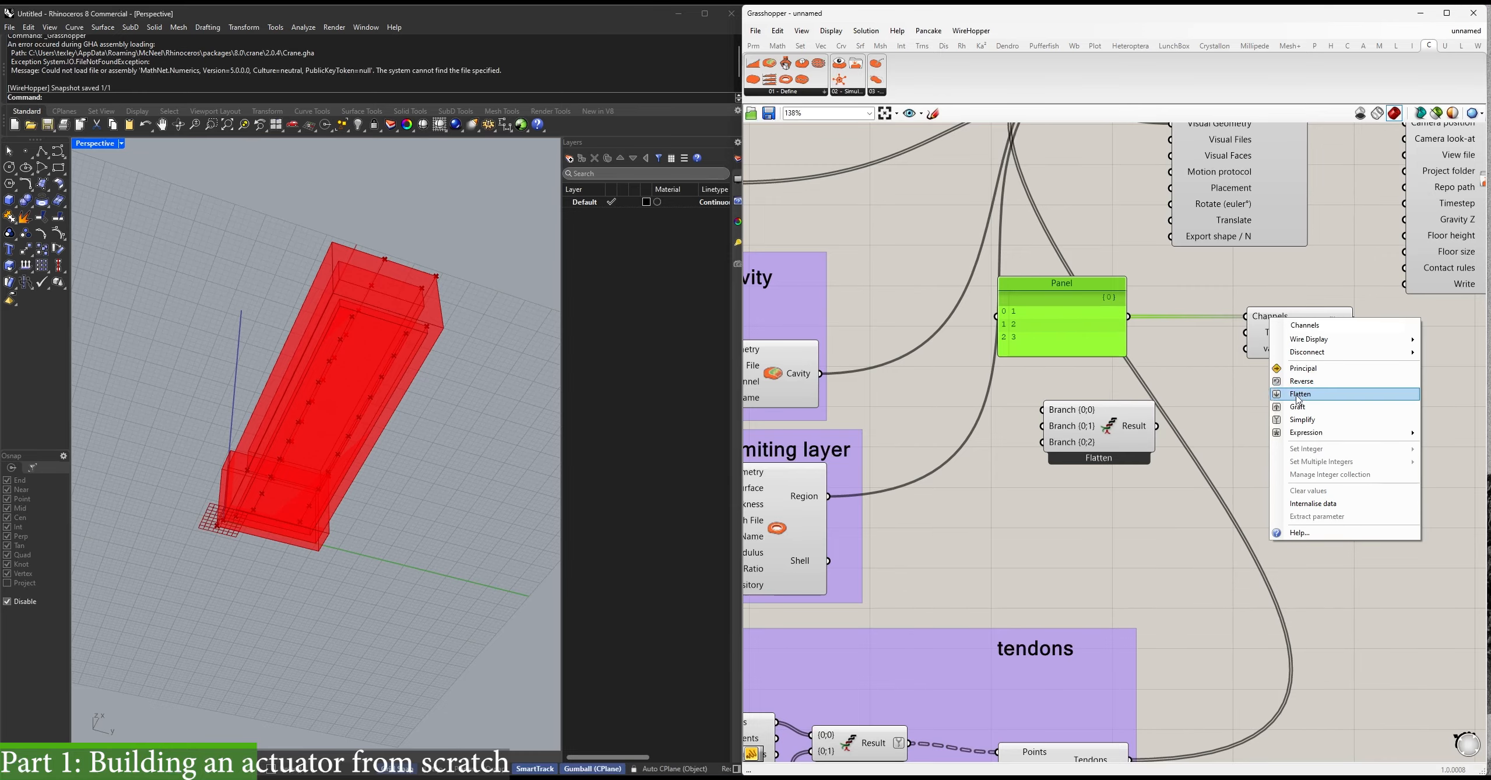
pyautogui.click(1242, 412)
pyautogui.moveTo(1102, 424); pyautogui.dragTo(1117, 411)
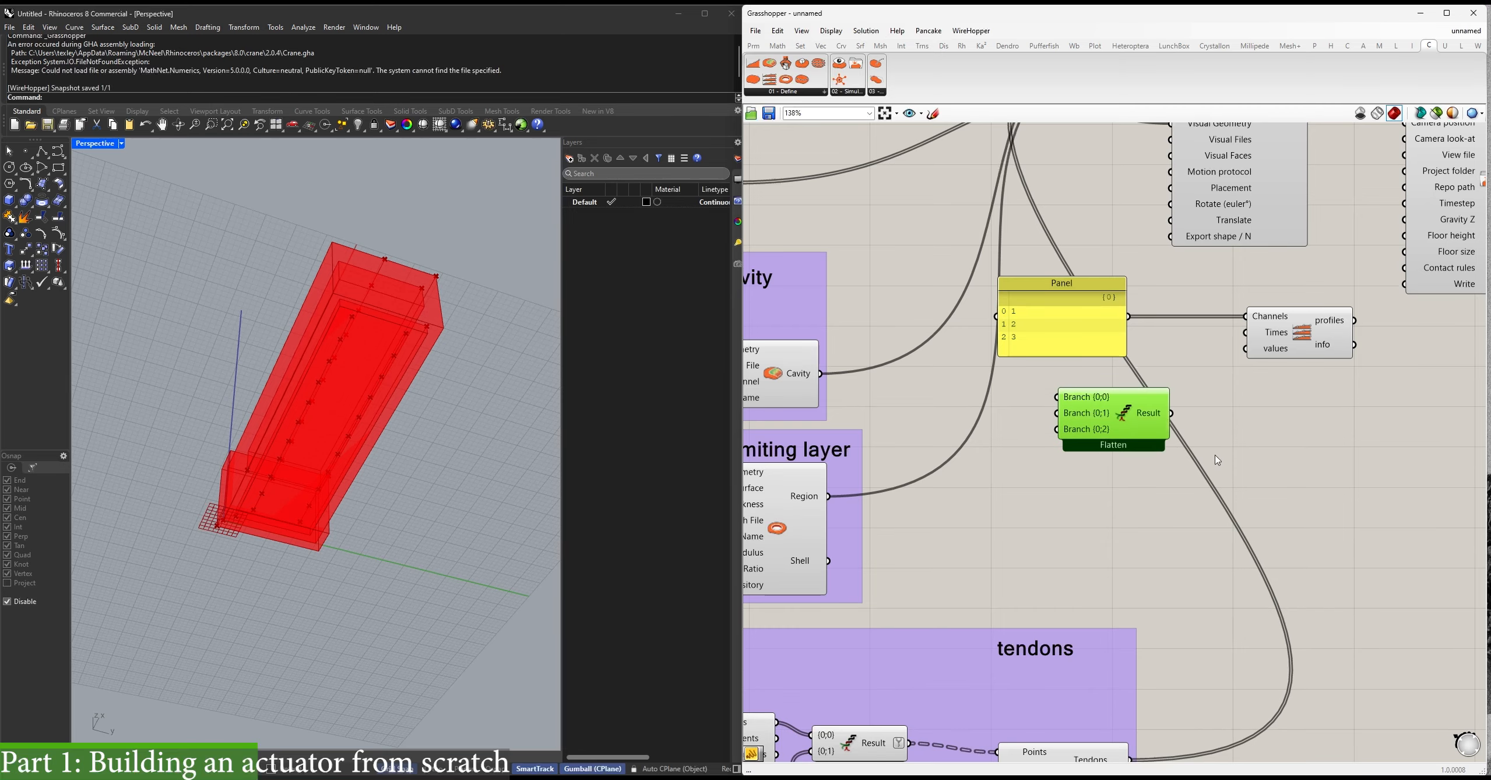
pyautogui.click(1215, 454)
pyautogui.moveTo(1267, 322)
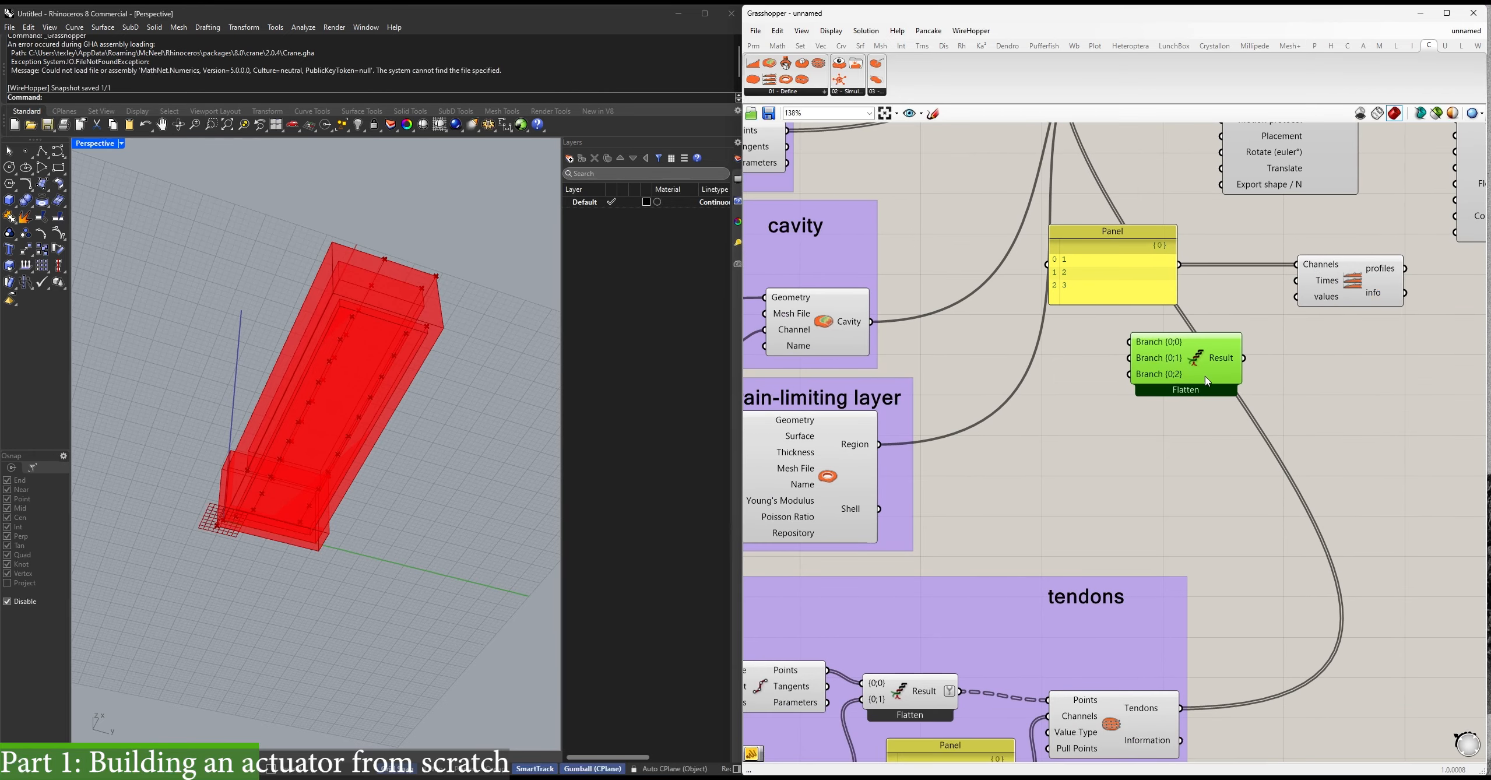
pyautogui.click(1202, 442)
pyautogui.moveTo(1085, 368); pyautogui.dragTo(1143, 333, button='right')
pyautogui.moveTo(1161, 448); pyautogui.dragTo(1210, 393, button='right')
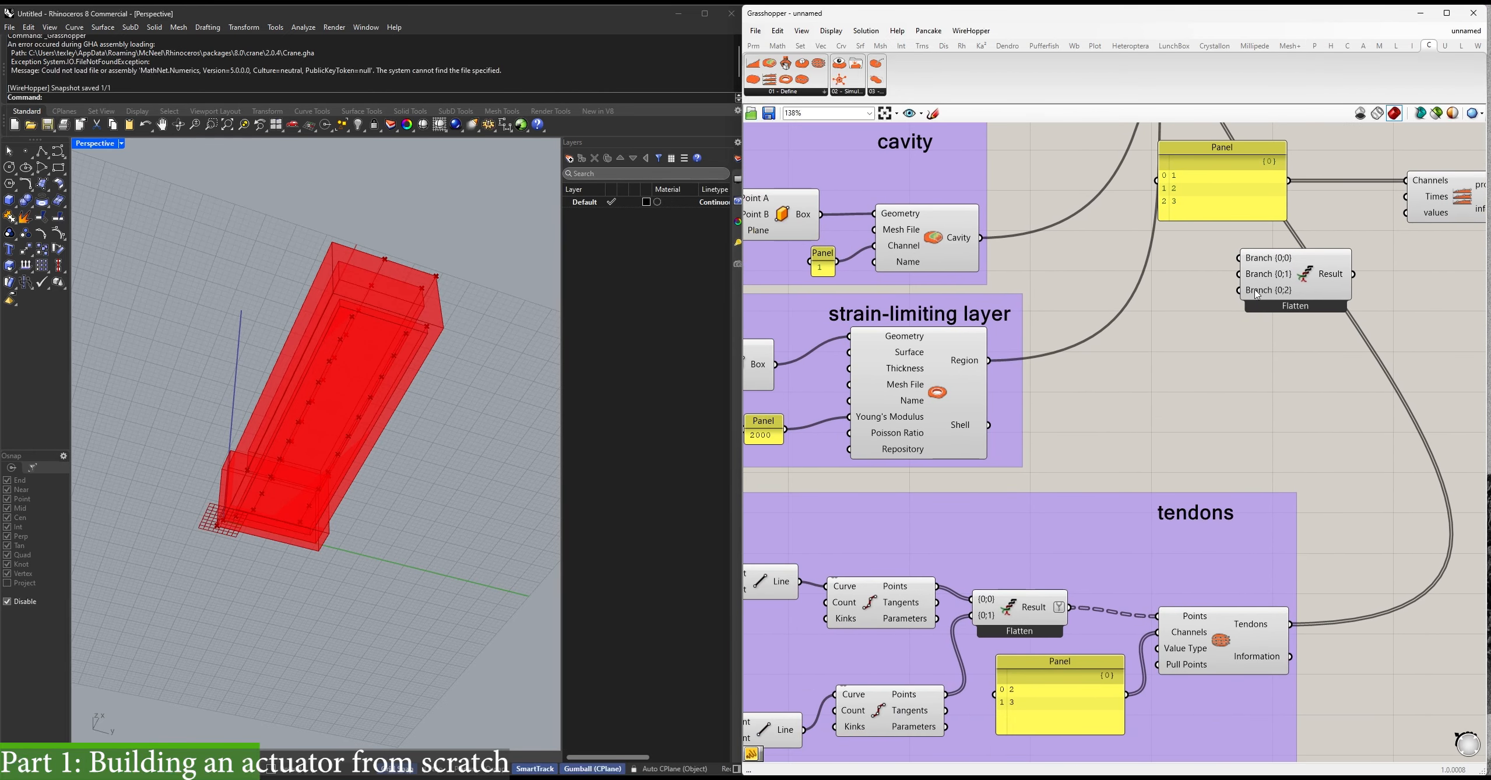
pyautogui.moveTo(1281, 280); pyautogui.dragTo(1289, 288)
pyautogui.click(1217, 326)
# Add a second panel and place it in front of the new Entwine component's branch inputs.
pyautogui.moveTo(1299, 295); pyautogui.dragTo(1219, 381, button='right')
pyautogui.doubleClick(1115, 430)
pyautogui.write('"')
pyautogui.press('Return')
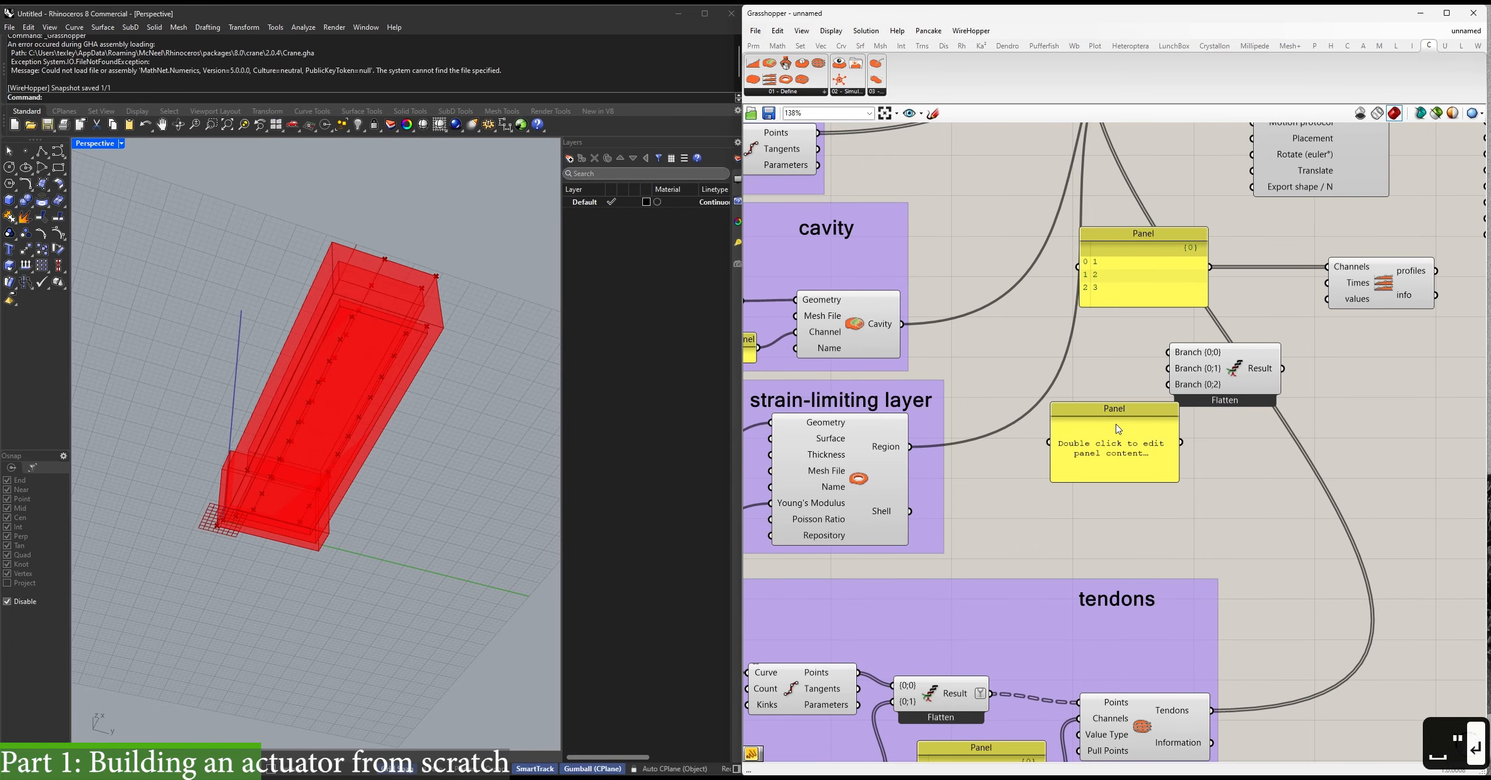
pyautogui.moveTo(1118, 429); pyautogui.dragTo(1067, 382)
# List 0, 1 and 2 on separate lines in the second panel and turn off its multiline data.
pyautogui.doubleClick(1067, 382)
pyautogui.write('0')
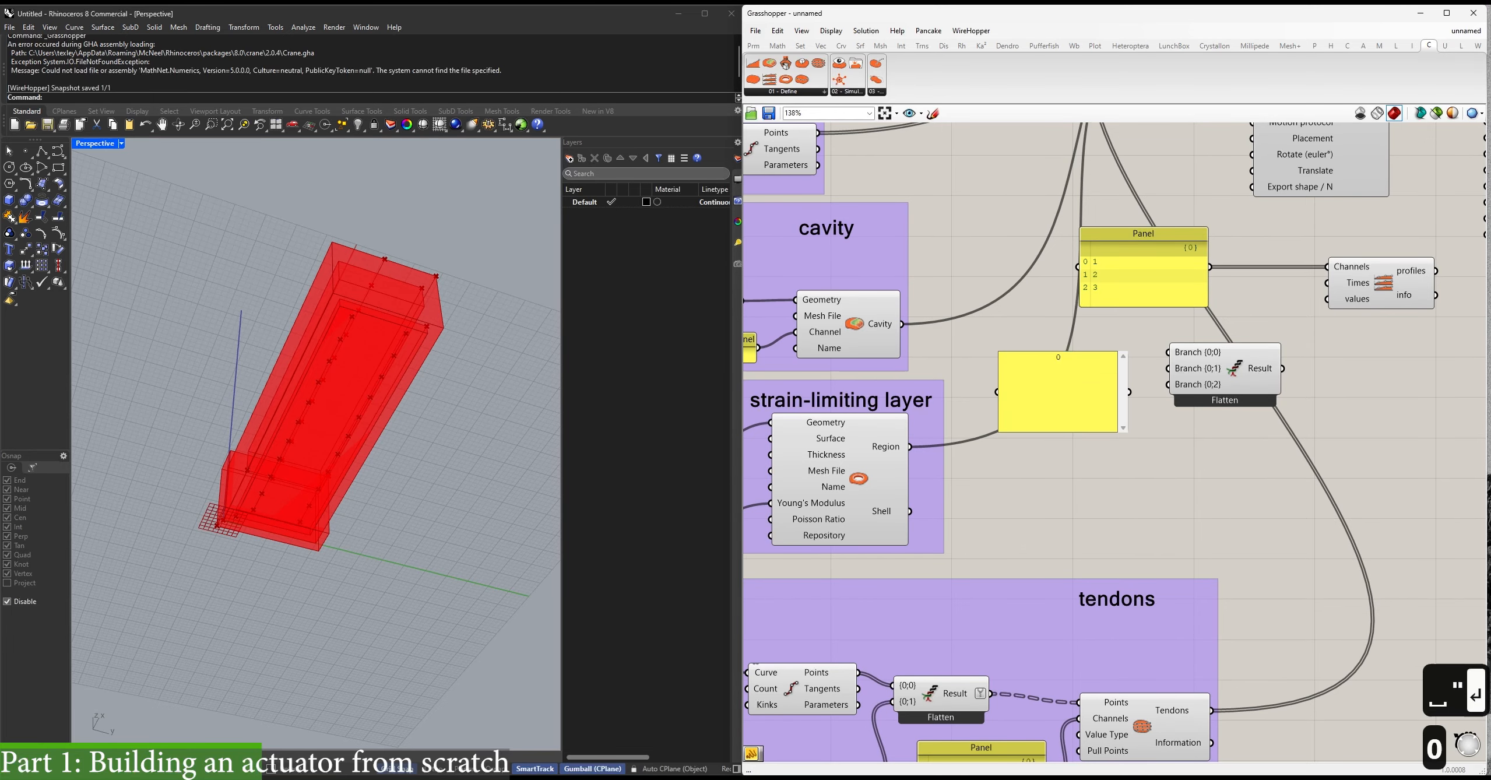
pyautogui.press('Return')
pyautogui.write('1')
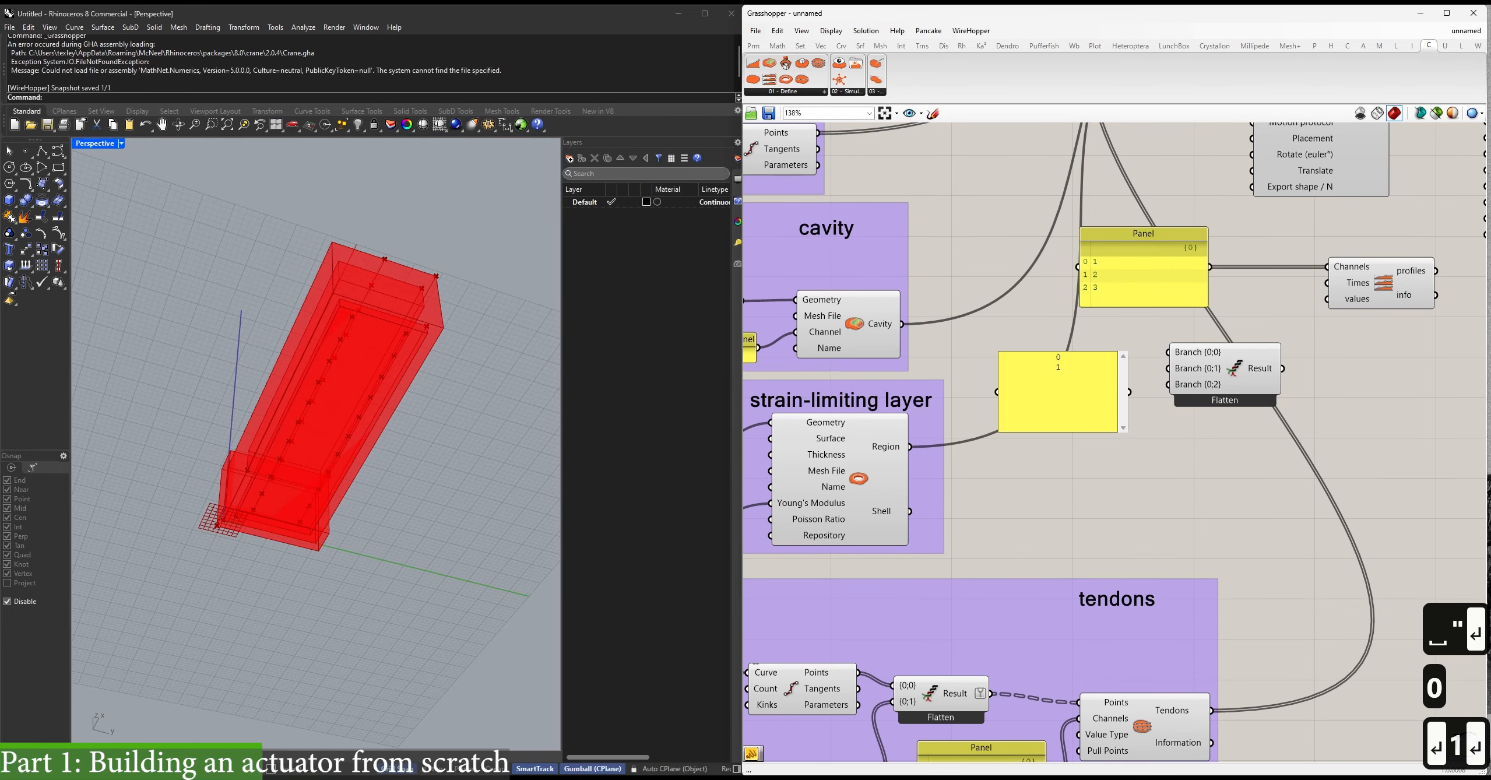
pyautogui.press('Return')
pyautogui.write('2')
pyautogui.click(1141, 443)
pyautogui.rightClick(1103, 413)
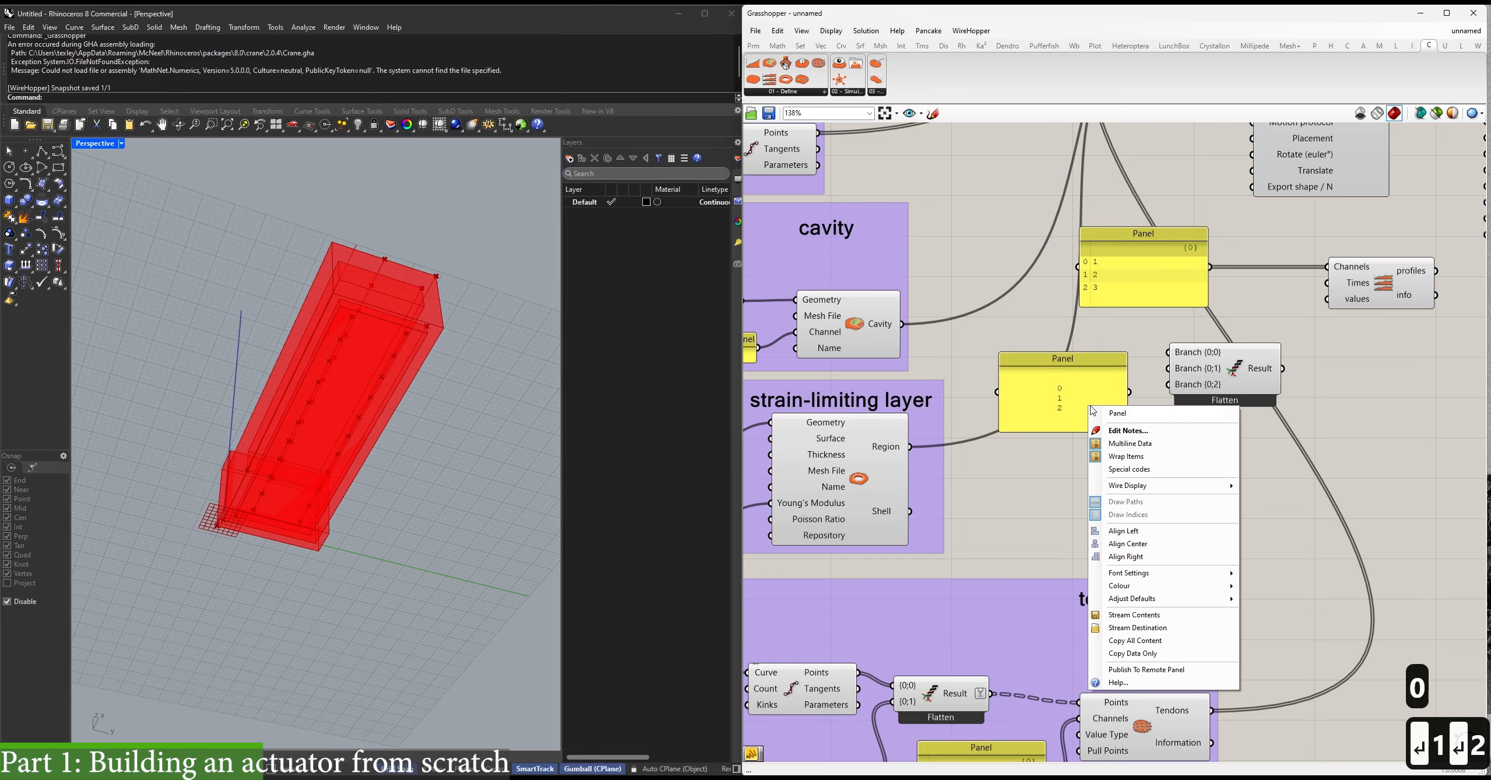
pyautogui.click(1117, 445)
# Connect the 0, 1, 2 panel to all three Entwine branches and the Entwine result to the SofaProfiles Times input.
pyautogui.moveTo(1124, 431); pyautogui.dragTo(1167, 353)
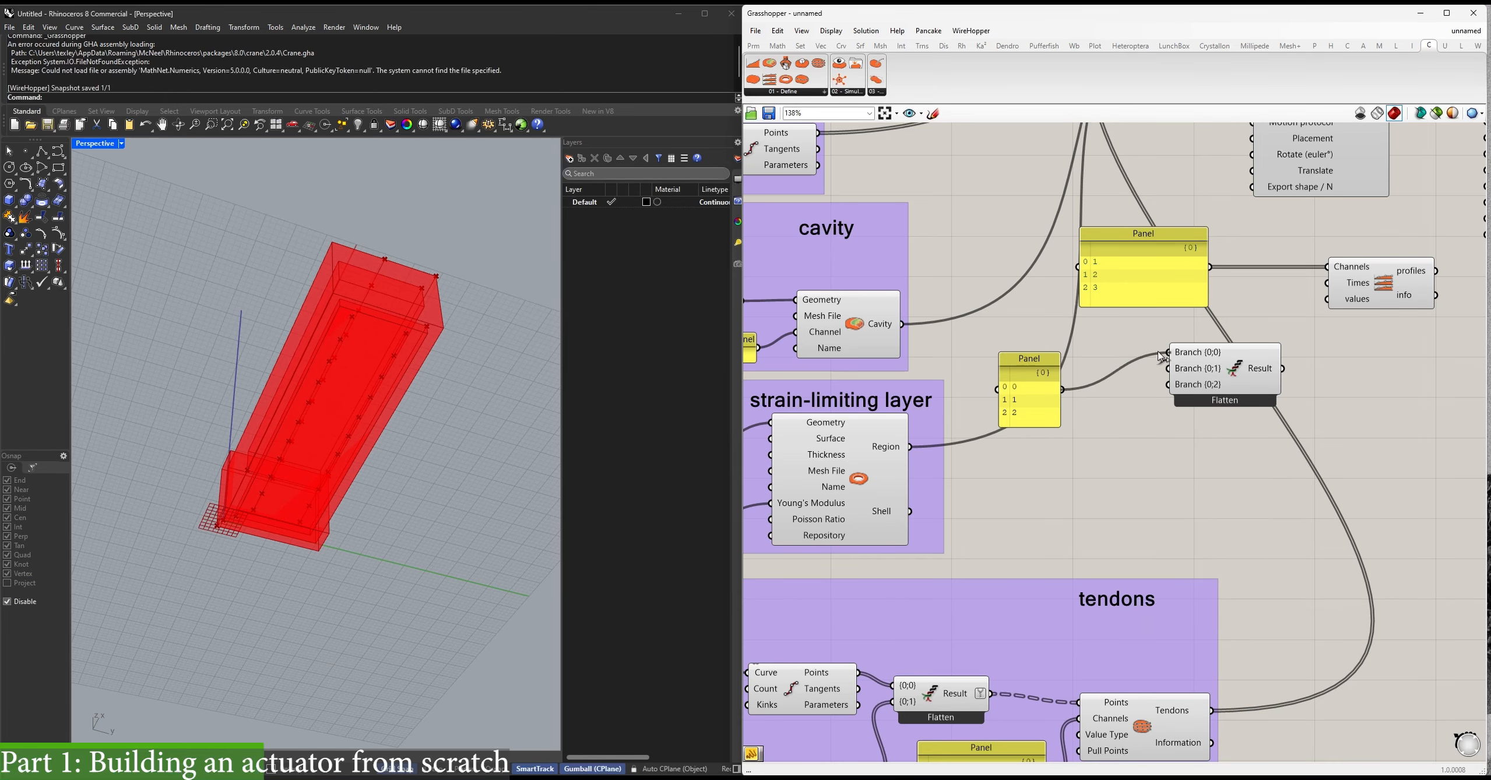
pyautogui.moveTo(1063, 390); pyautogui.dragTo(1169, 371)
pyautogui.moveTo(1062, 389); pyautogui.dragTo(1167, 385)
pyautogui.moveTo(1283, 369); pyautogui.dragTo(1327, 283)
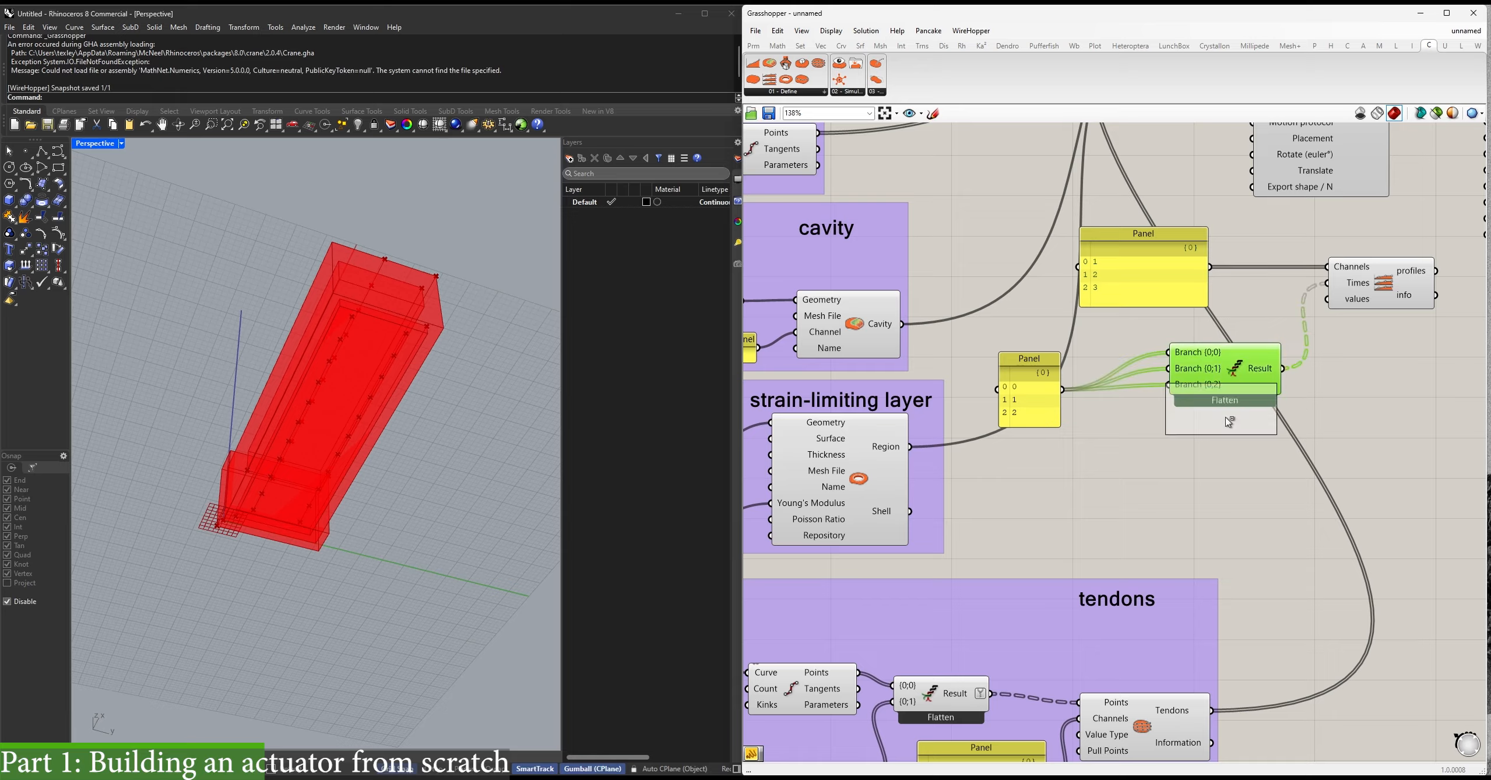
# Duplicate the Entwine component below the original and place a new panel in front of the copy.
pyautogui.hotkey('ctrl', 'c')
pyautogui.hotkey('ctrl', 'shift', 'v')
pyautogui.moveTo(1148, 457); pyautogui.dragTo(1084, 478, button='right')
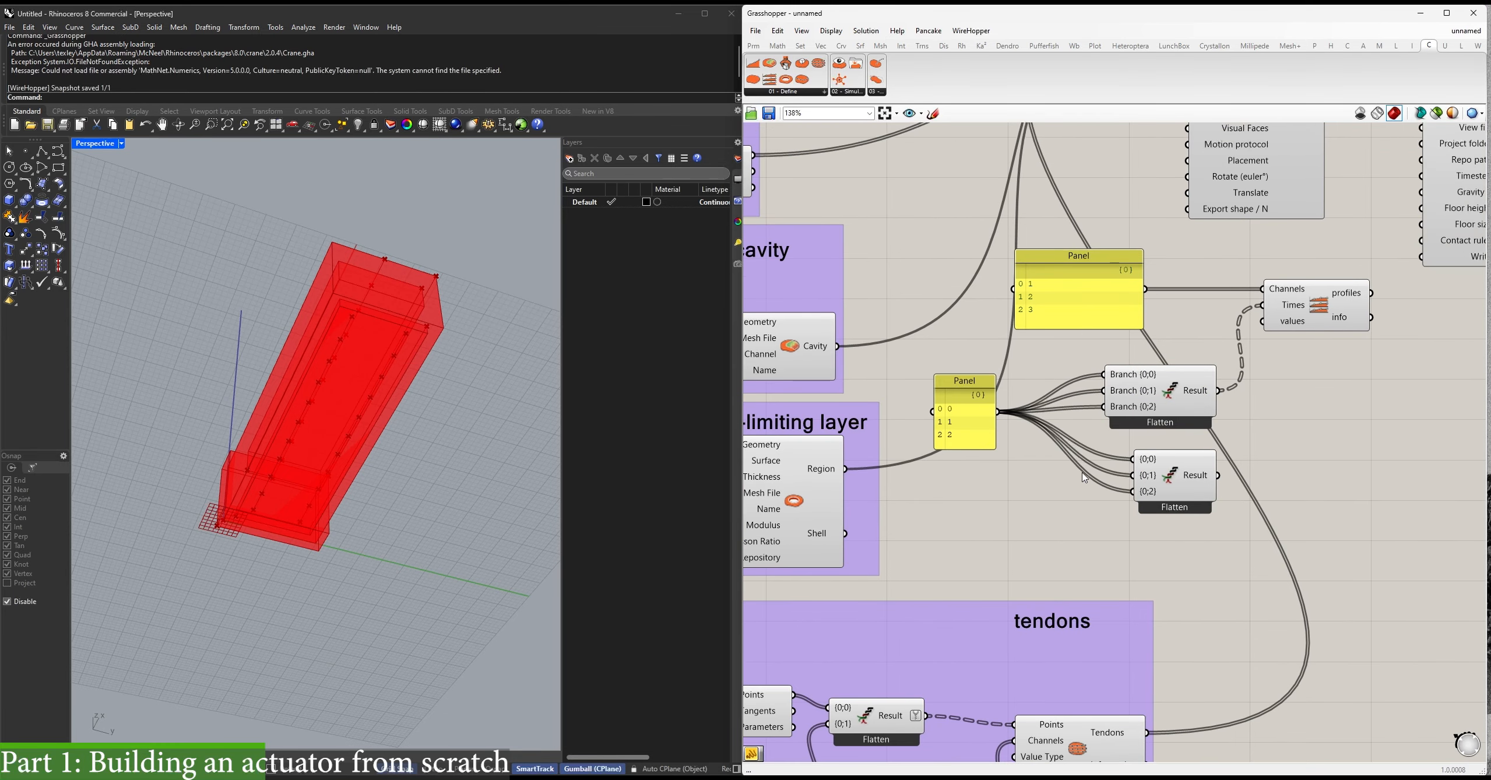
pyautogui.doubleClick(1058, 485)
pyautogui.write('"')
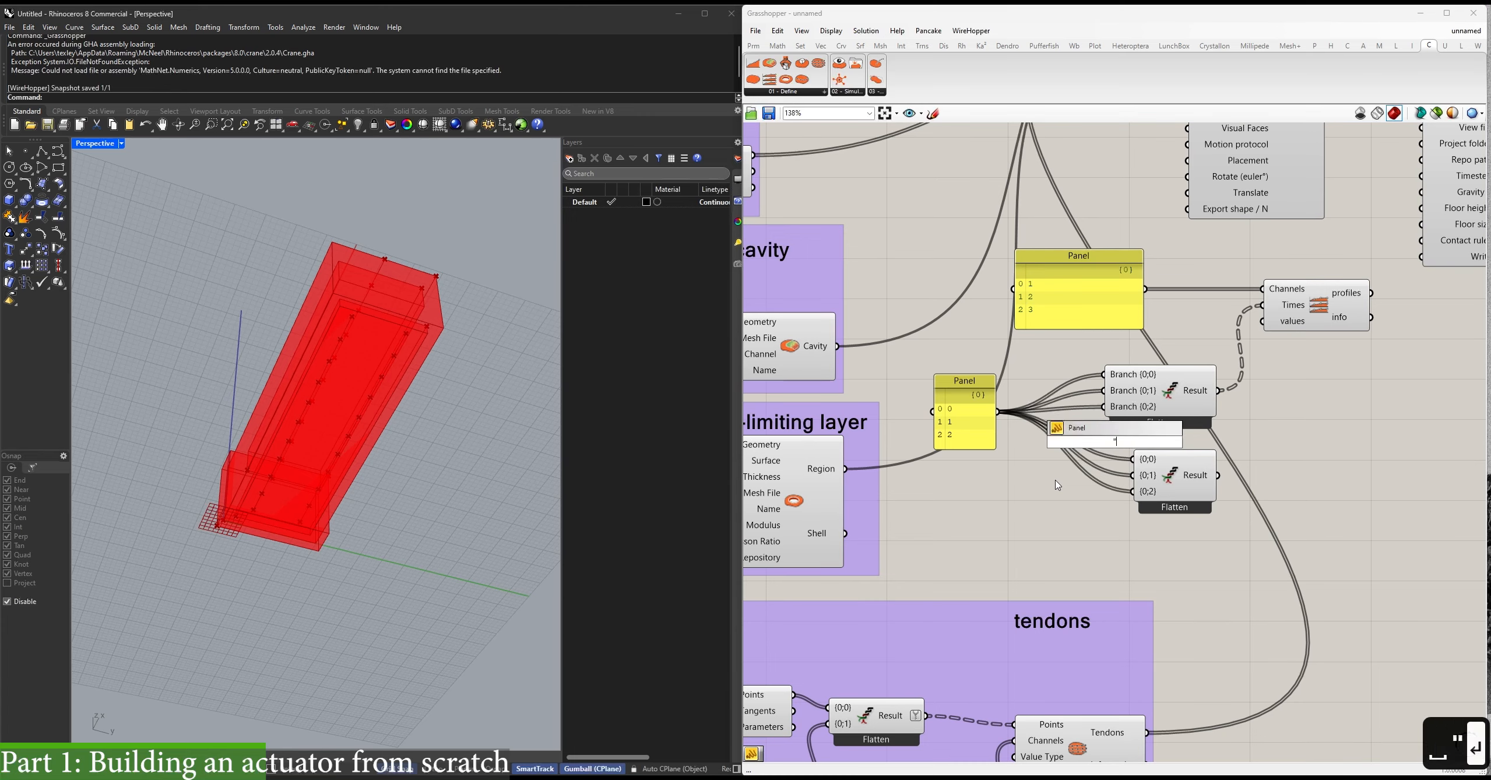
pyautogui.press('Return')
pyautogui.moveTo(1057, 478); pyautogui.dragTo(1004, 499)
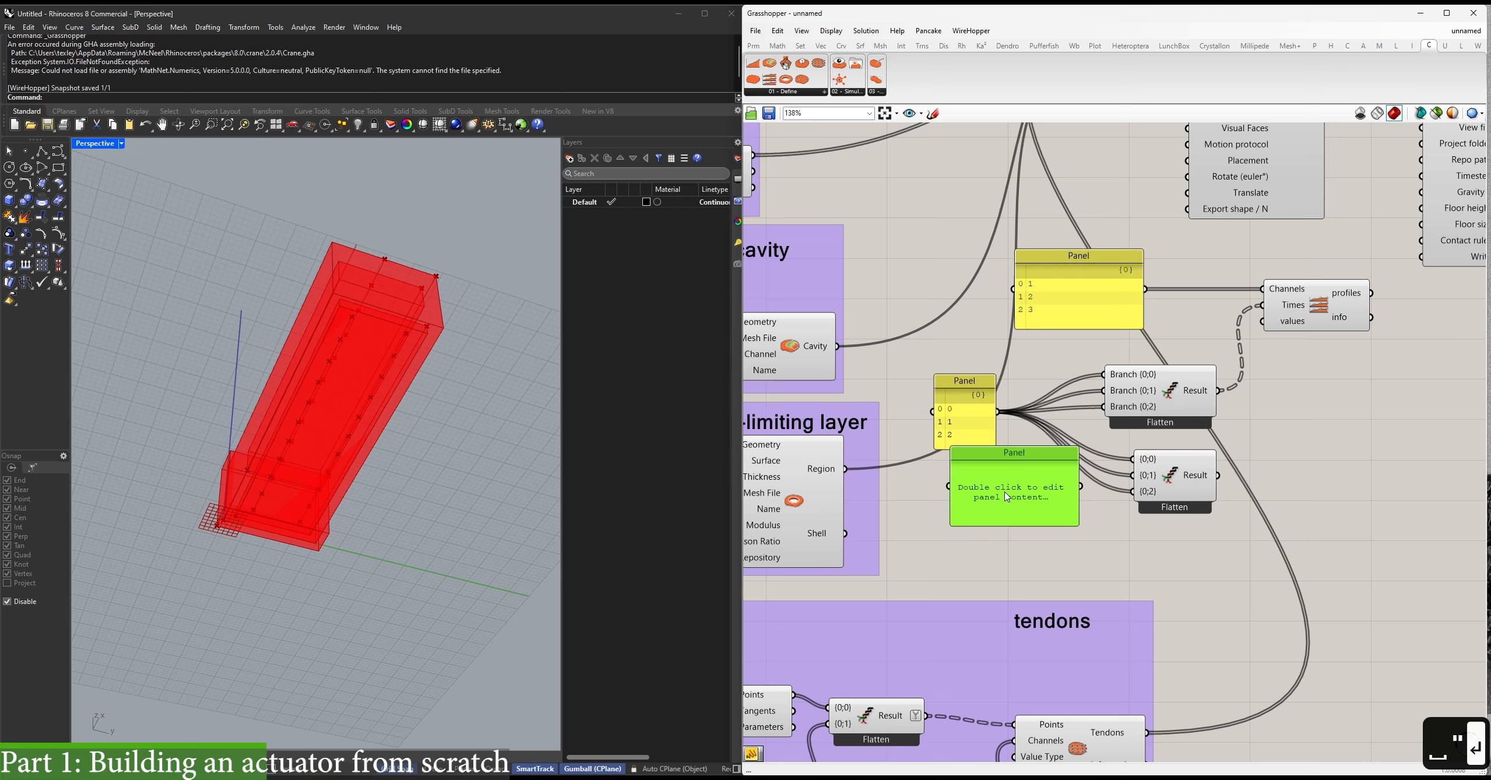
# List 0, 20 and 20 on separate lines in the new panel, shrink it, and connect it to the copied Entwine's (0;0) branch.
pyautogui.rightClick(1007, 497)
pyautogui.doubleClick(1011, 498)
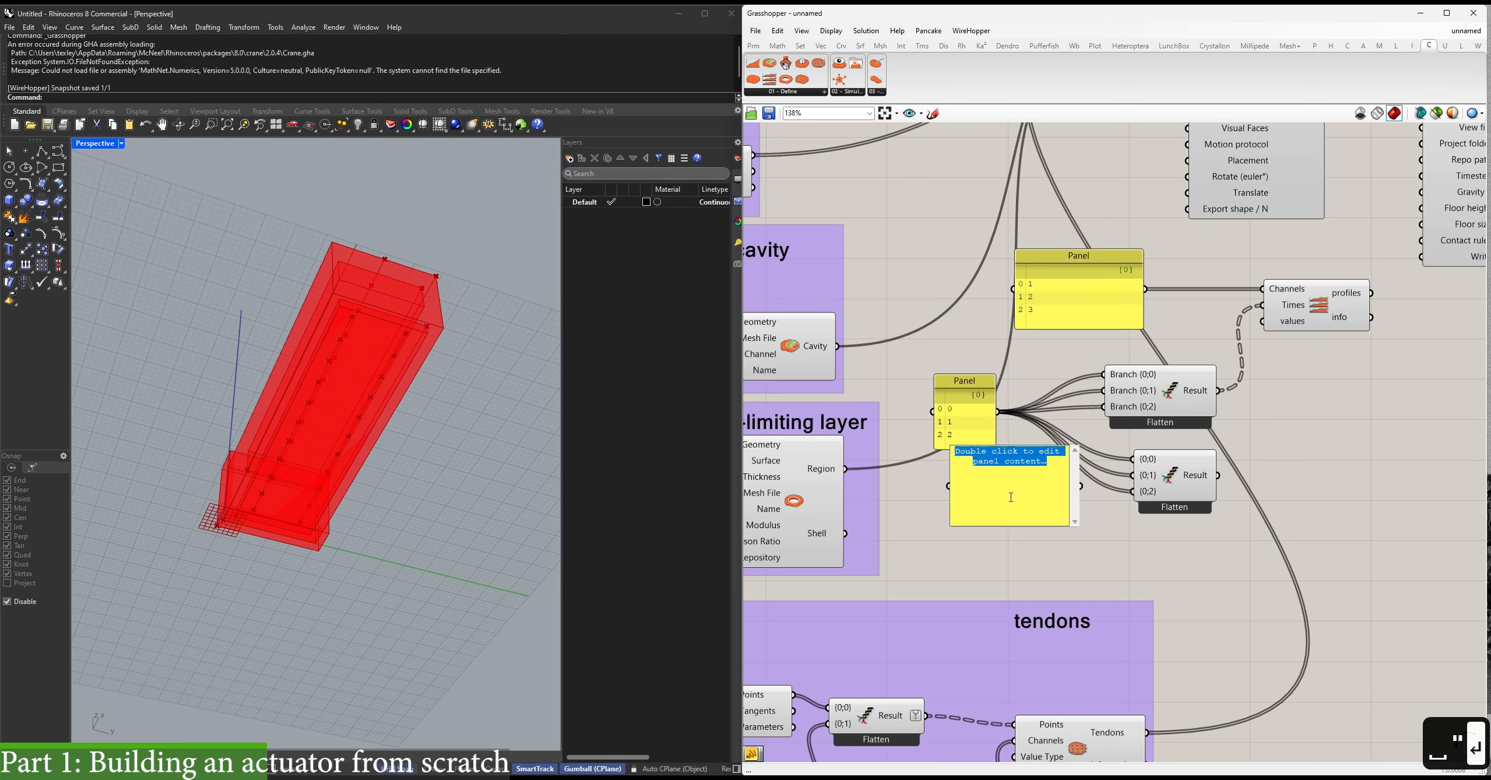
pyautogui.write('0')
pyautogui.press('Return')
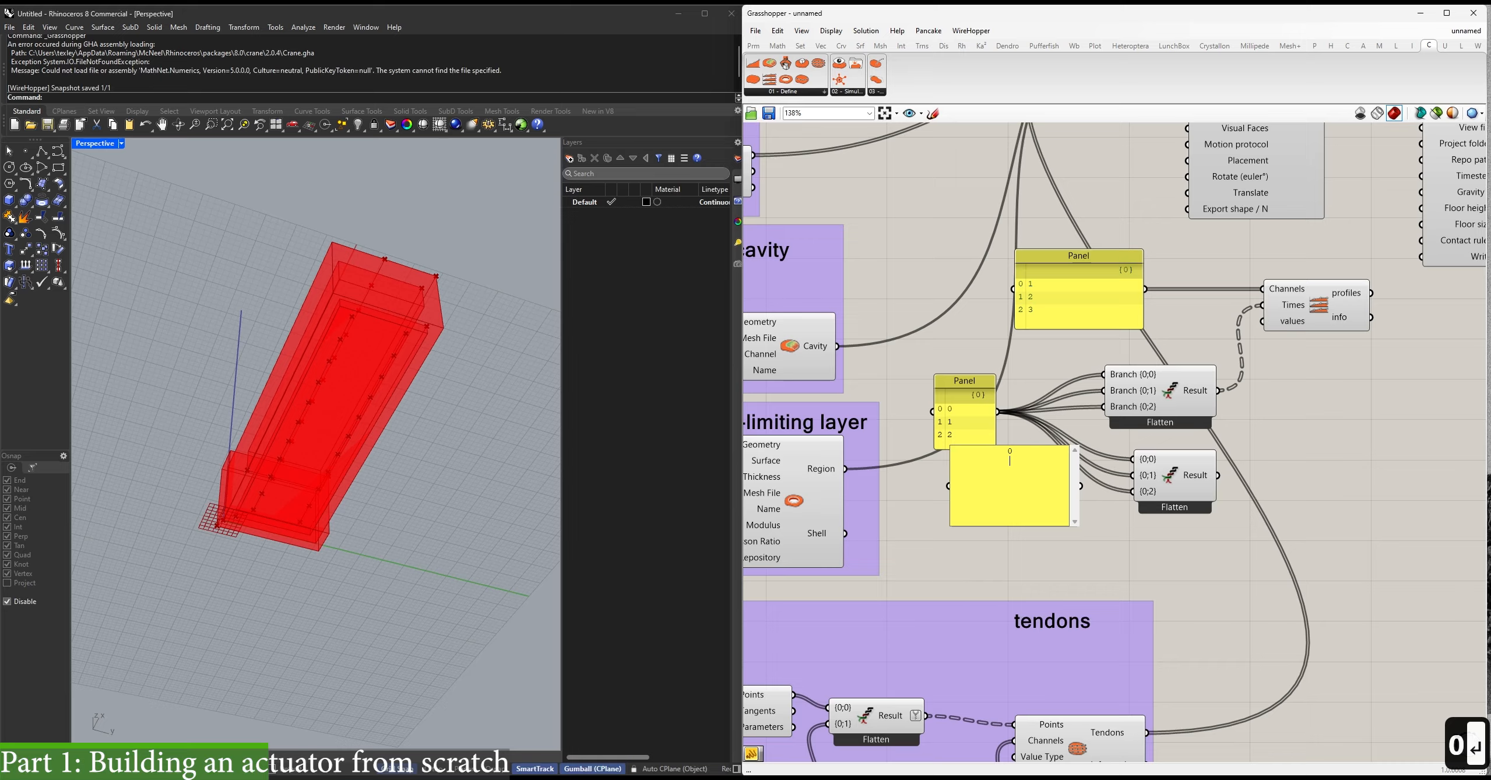
pyautogui.write('20')
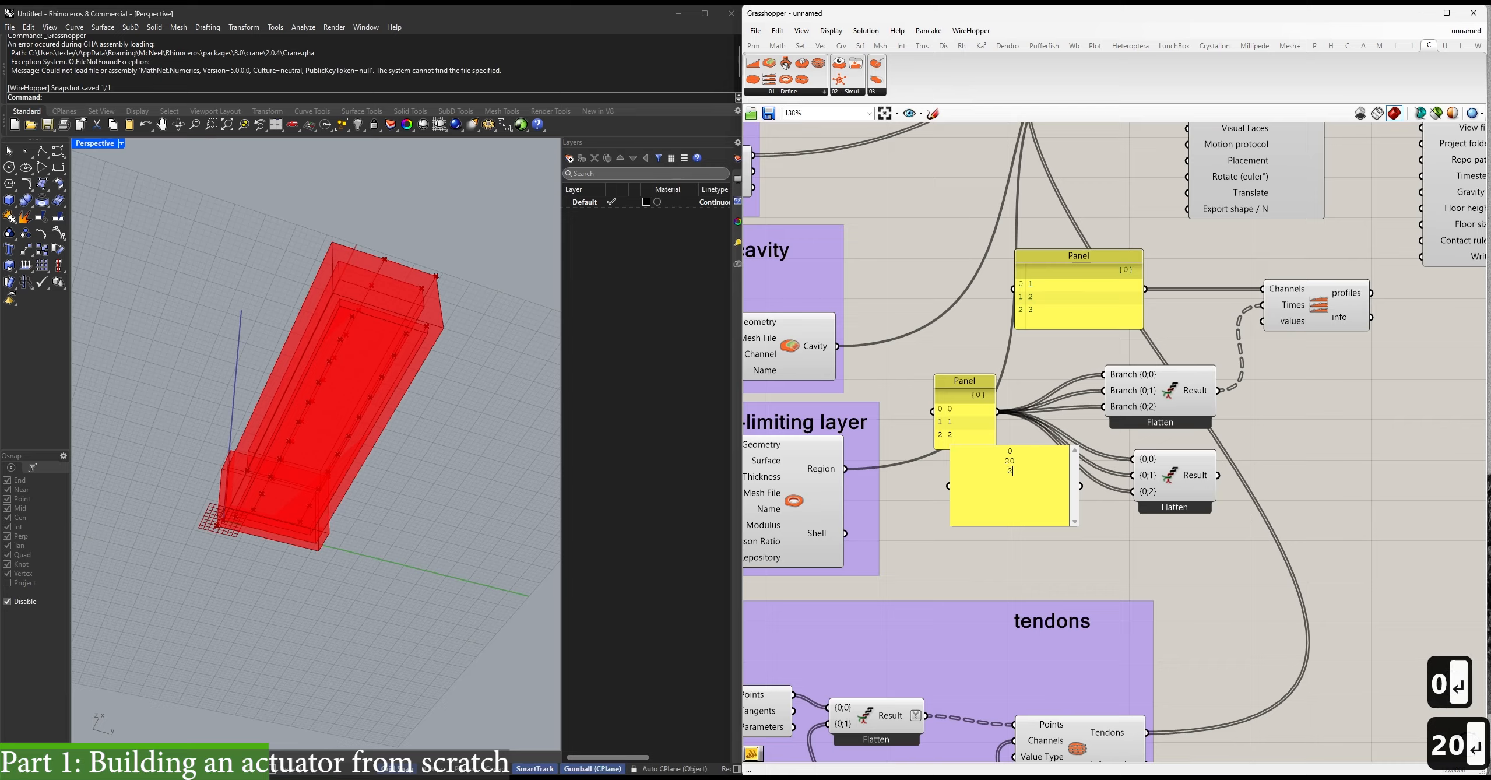
pyautogui.press('Return')
pyautogui.write('20')
pyautogui.click(1128, 531)
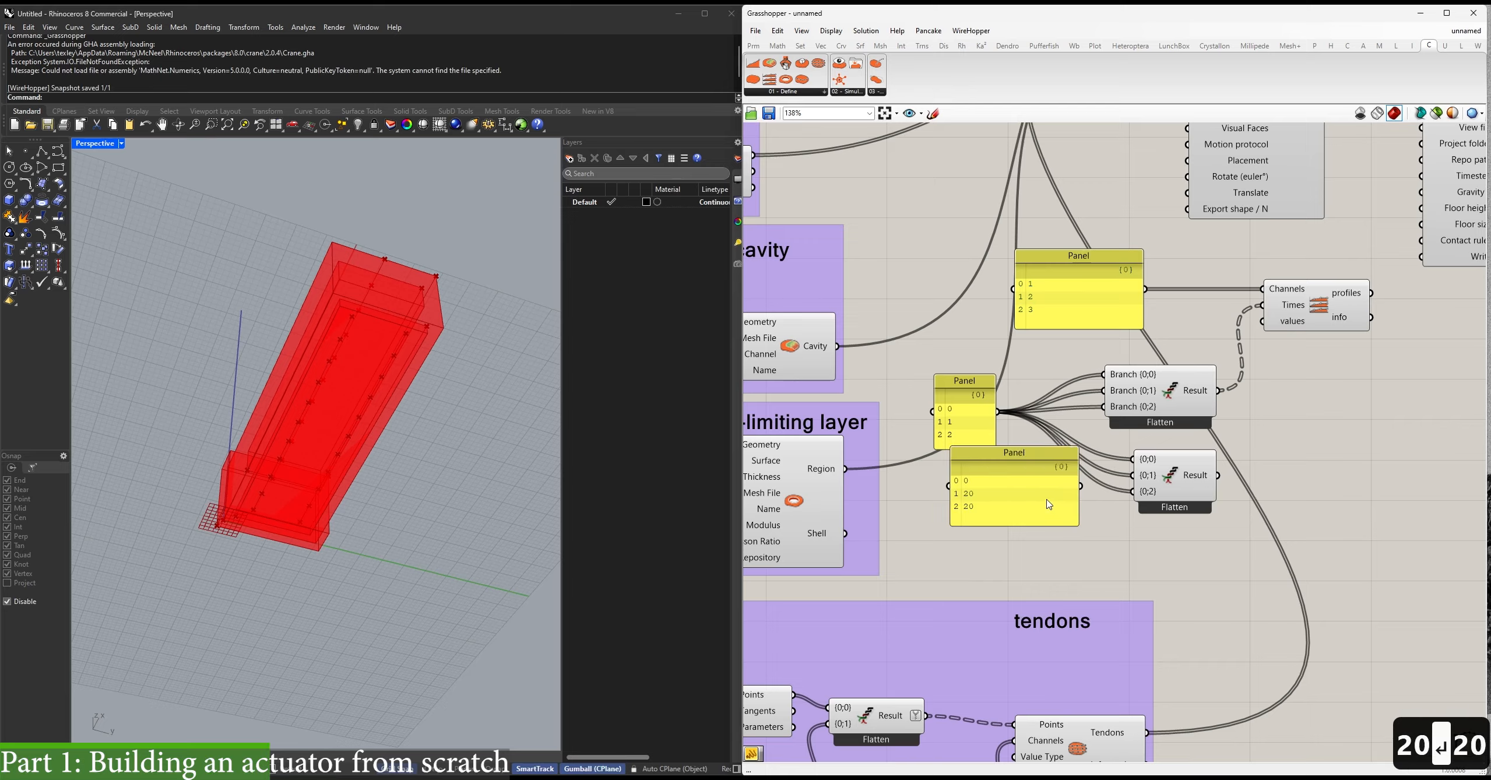
pyautogui.moveTo(1078, 519); pyautogui.dragTo(1012, 519)
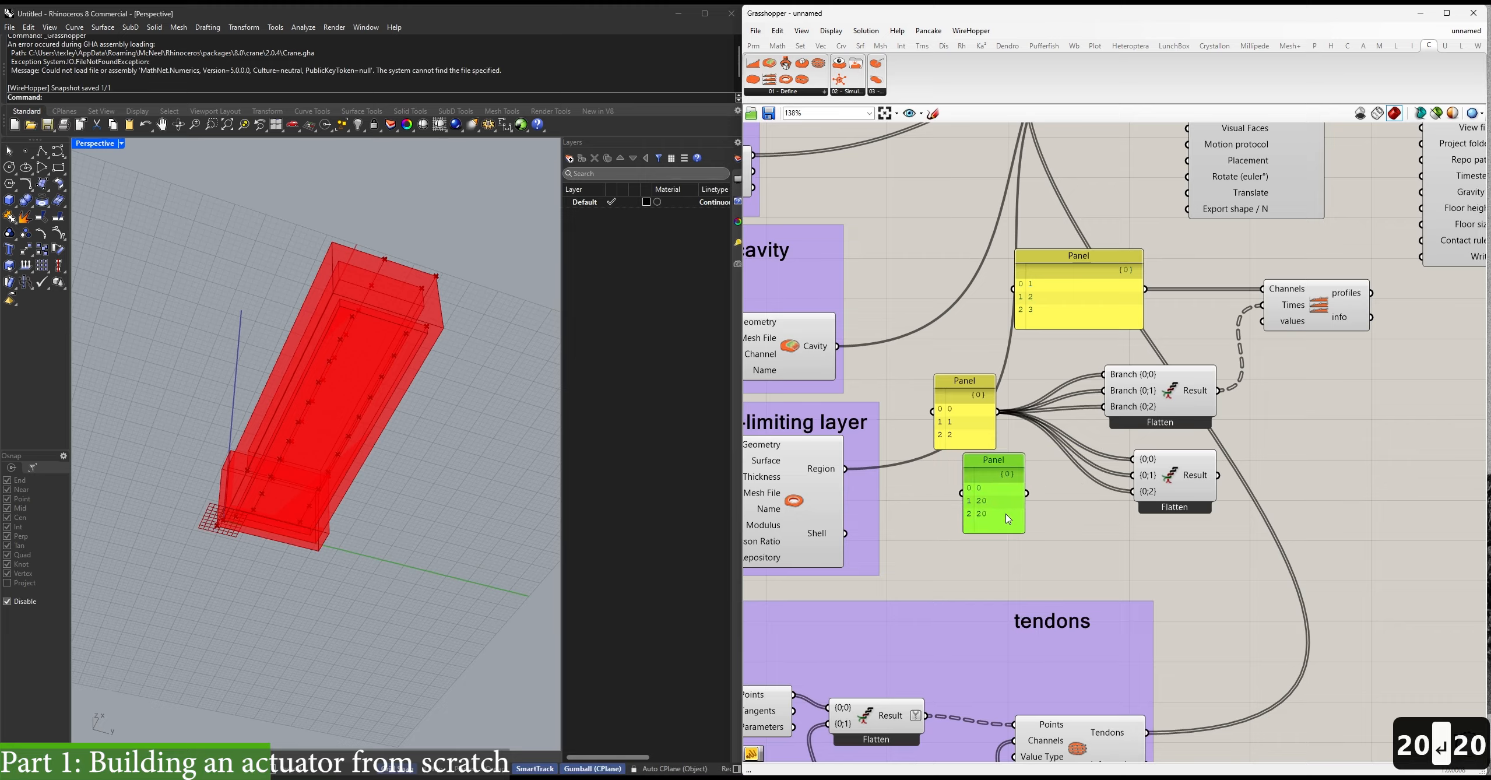
pyautogui.moveTo(985, 453); pyautogui.dragTo(999, 412)
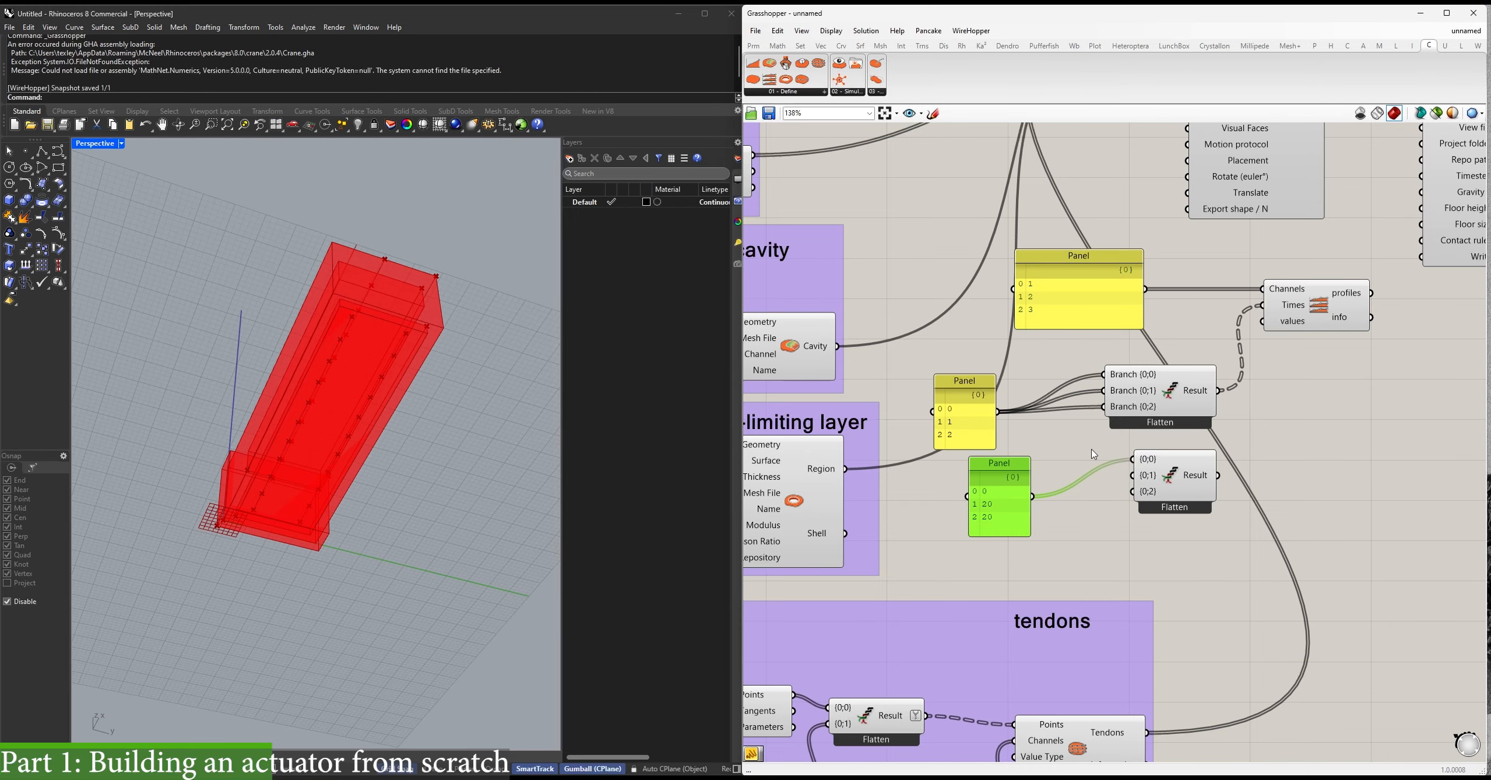
# Connect the SofaProfiles profiles output to SofaScene's Profiles input and the copied Entwine's result to the SofaProfiles values input.
pyautogui.moveTo(1272, 399); pyautogui.dragTo(1114, 470, button='right')
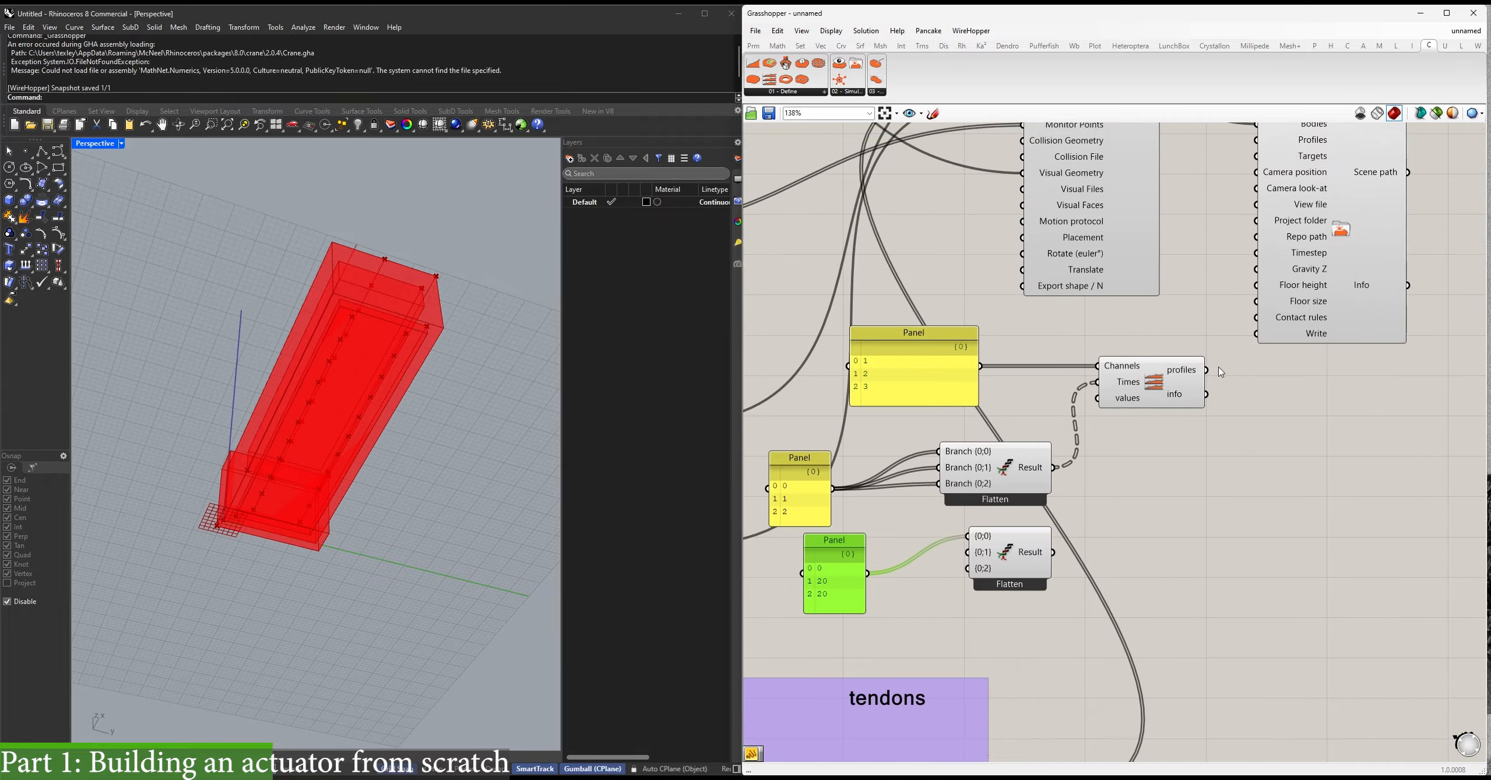
pyautogui.moveTo(1222, 371); pyautogui.dragTo(1157, 461, button='right')
pyautogui.moveTo(960, 485); pyautogui.dragTo(940, 517, button='right')
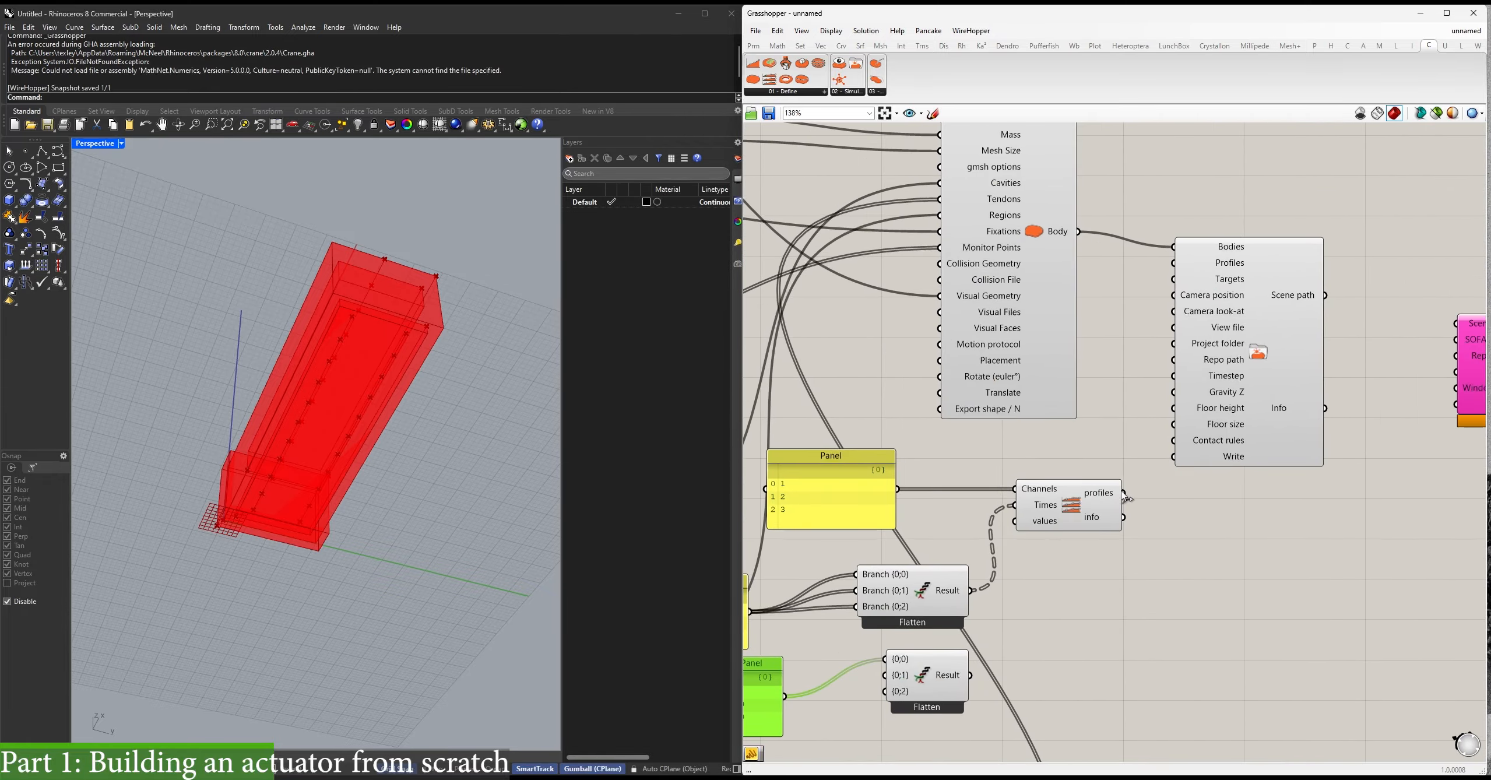
pyautogui.moveTo(1125, 494); pyautogui.dragTo(1173, 263)
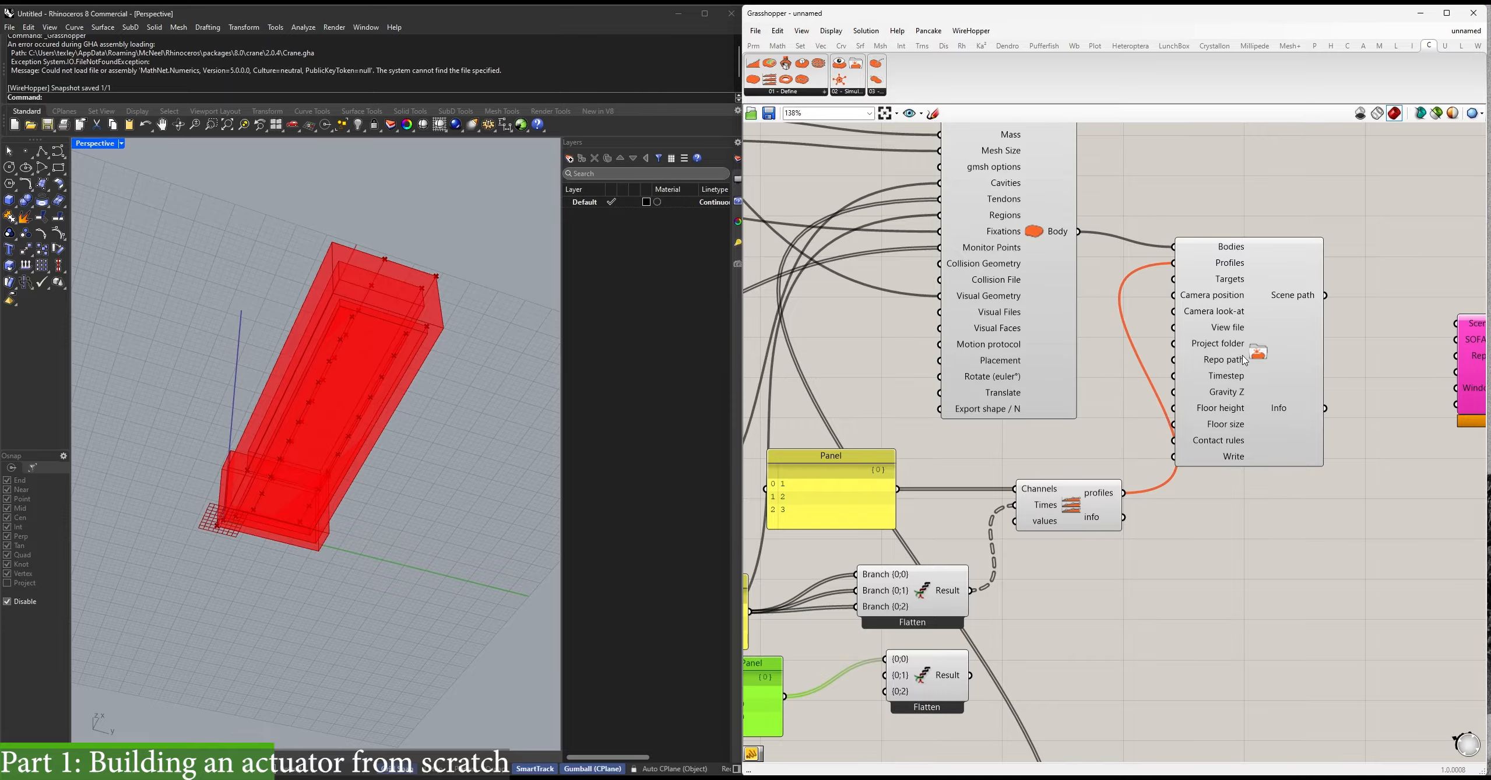
pyautogui.click(1233, 492)
pyautogui.moveTo(1156, 527); pyautogui.dragTo(1240, 461, button='right')
pyautogui.moveTo(1205, 409)
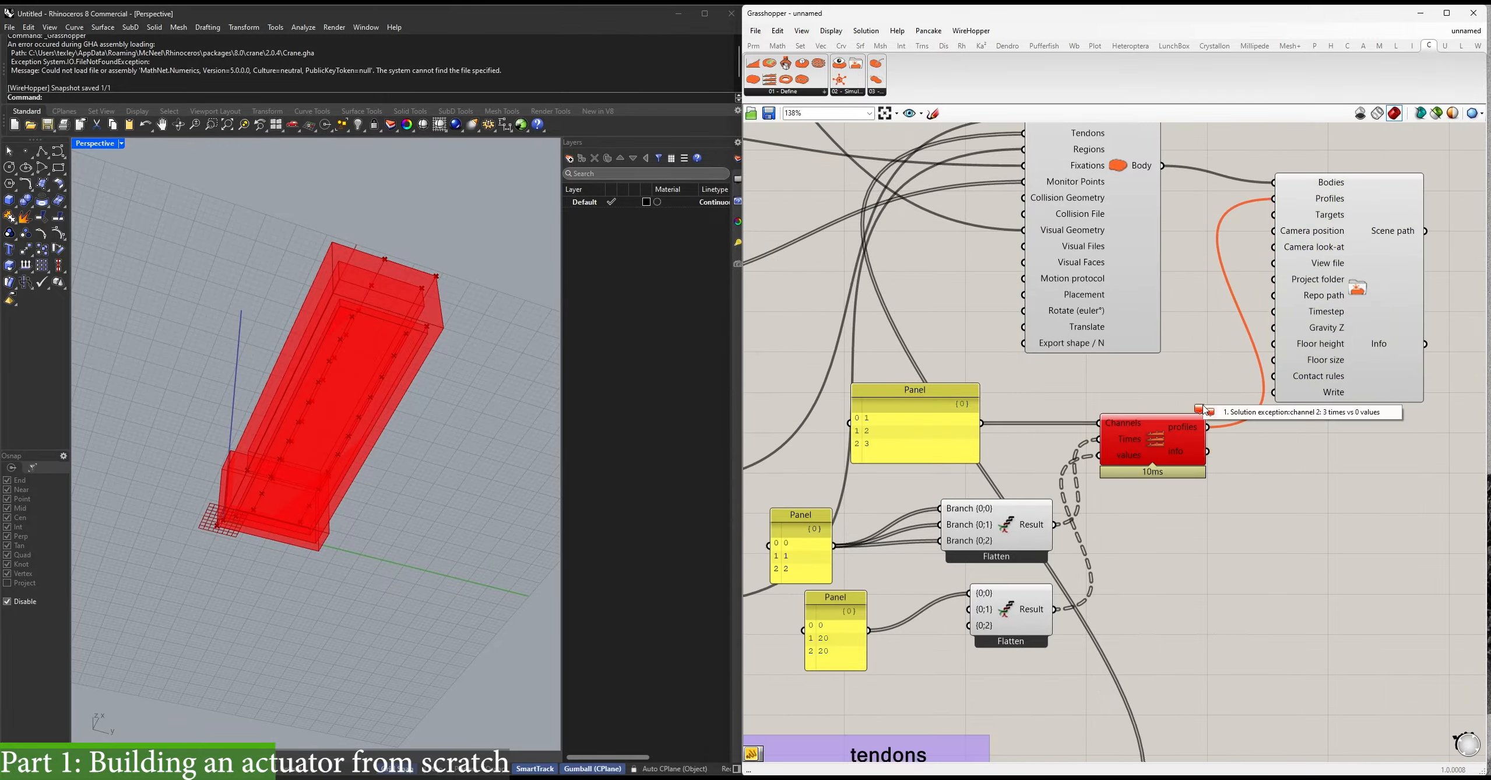
pyautogui.moveTo(925, 637); pyautogui.dragTo(1028, 487, button='right')
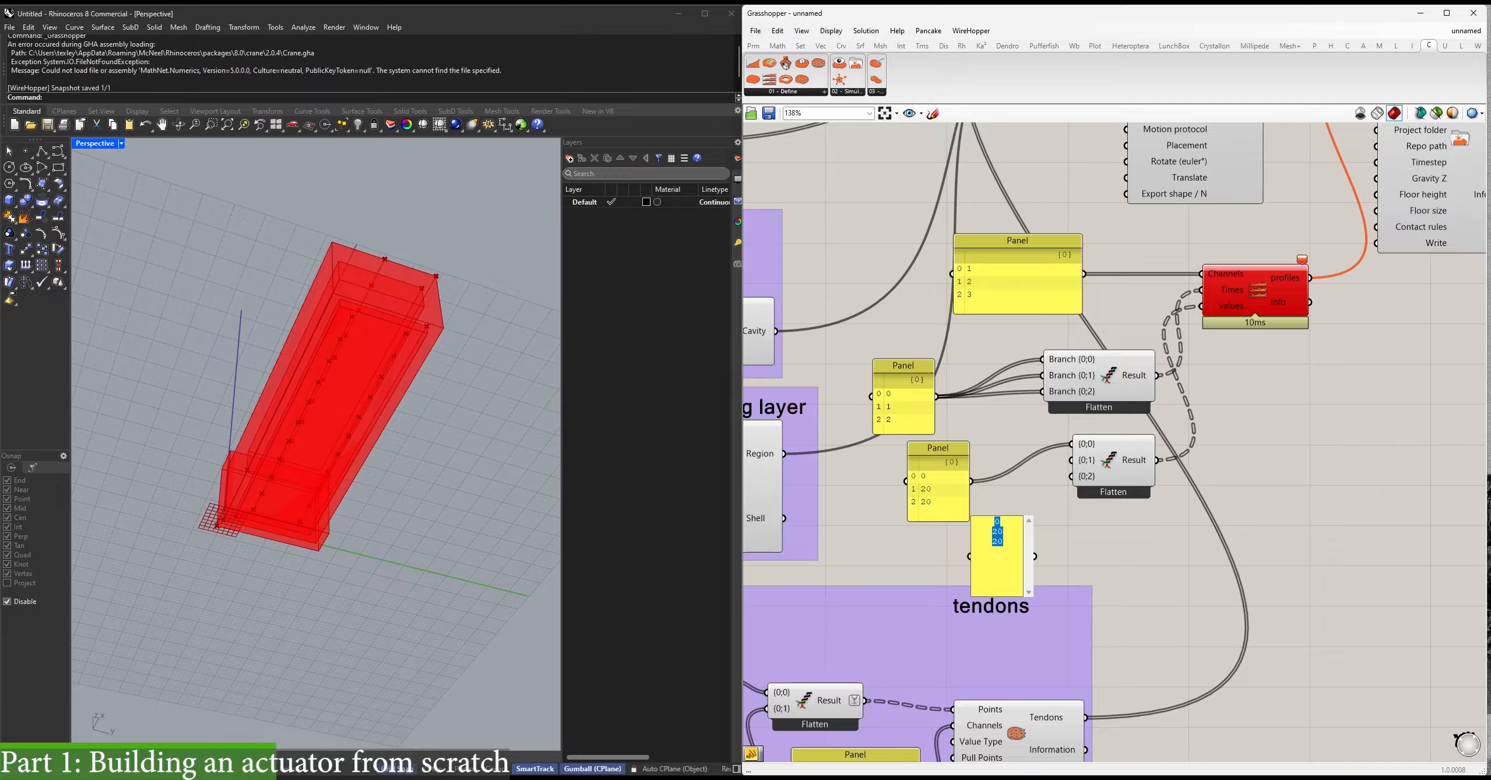
# List 0, 0 and 0 on separate lines in the new panel and connect it to the copied Entwine's (0;1) and (0;2) branches.
pyautogui.write('0')
pyautogui.press('Return')
pyautogui.write('0')
pyautogui.press('Return')
pyautogui.write('0')
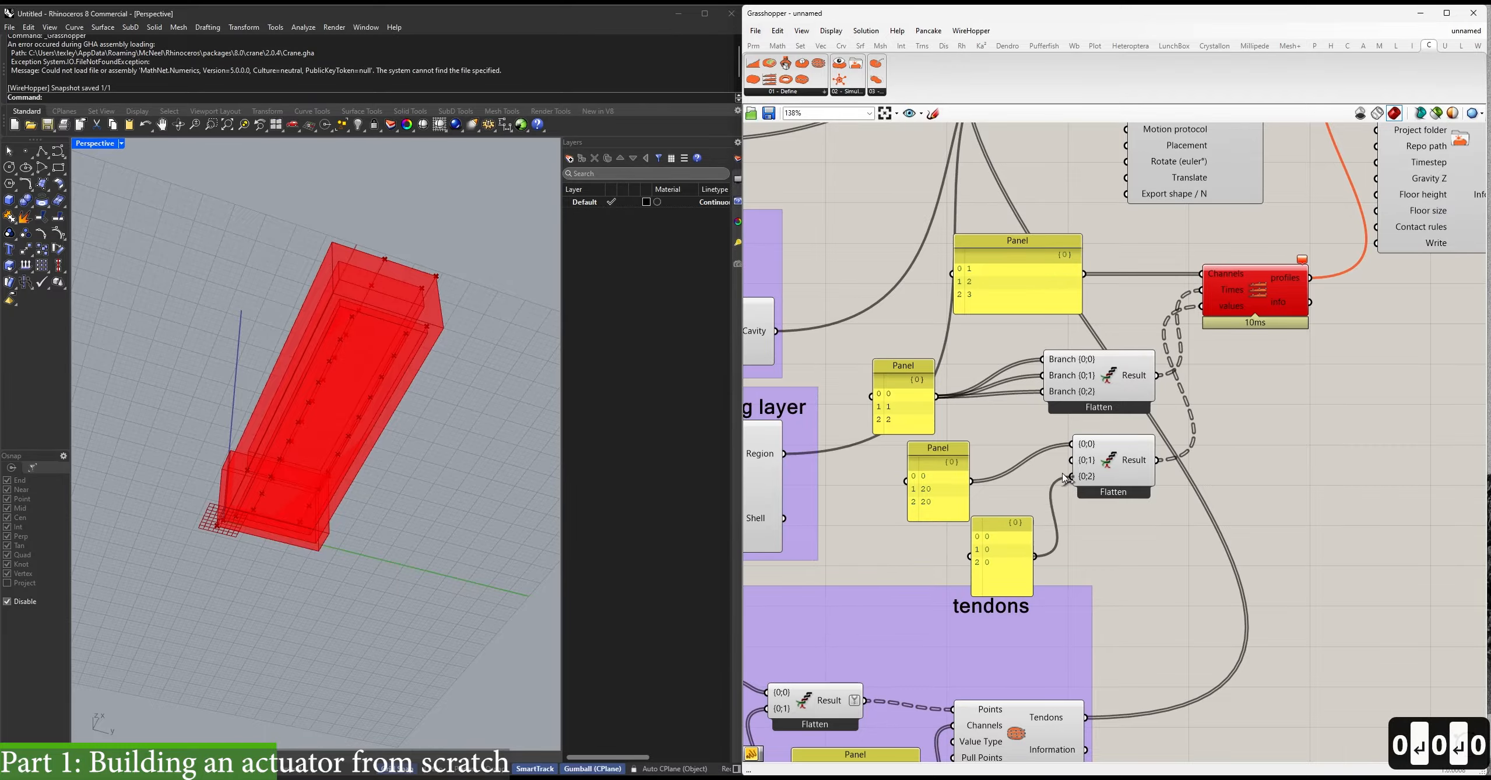
pyautogui.moveTo(1063, 474); pyautogui.dragTo(1070, 460)
# Move the two value panels one above the other, close to the copied Entwine's inputs.
pyautogui.moveTo(939, 496); pyautogui.dragTo(989, 465)
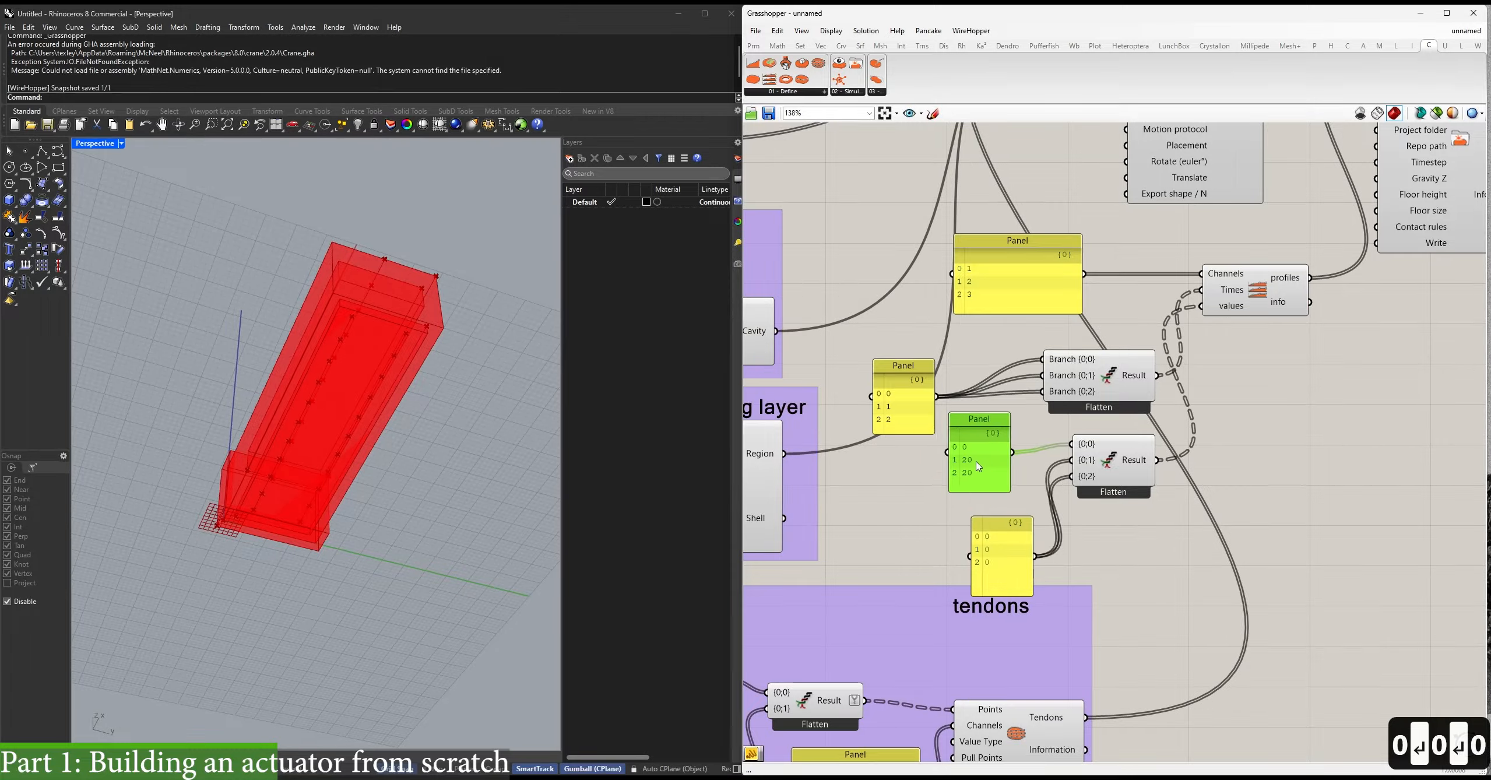
pyautogui.moveTo(995, 543); pyautogui.dragTo(976, 520)
pyautogui.click(1108, 531)
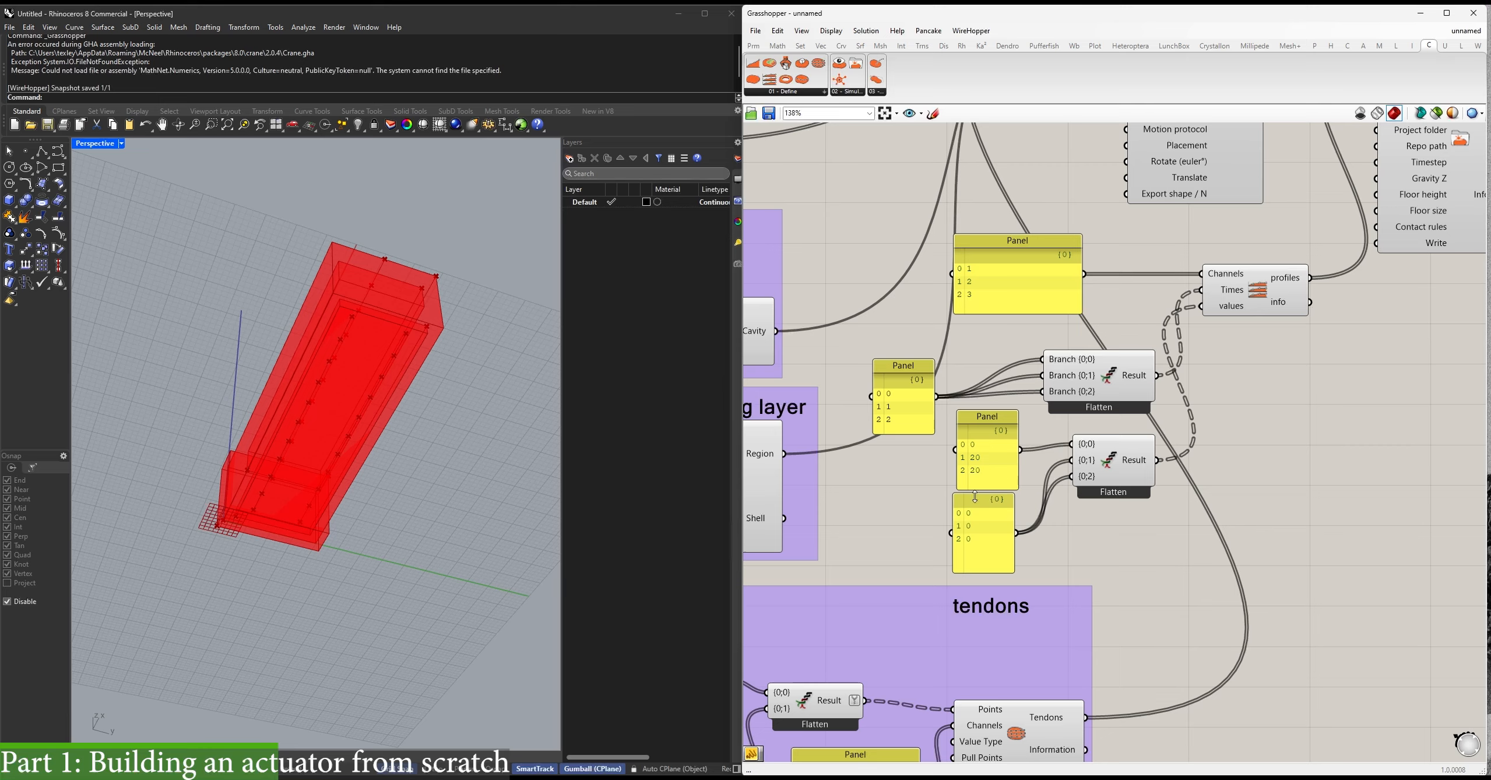
# Place a new panel below SofaScene and fill it with the cushion-master directory path copied from the cushion.txt notes.
pyautogui.moveTo(1309, 190); pyautogui.dragTo(991, 422, button='right')
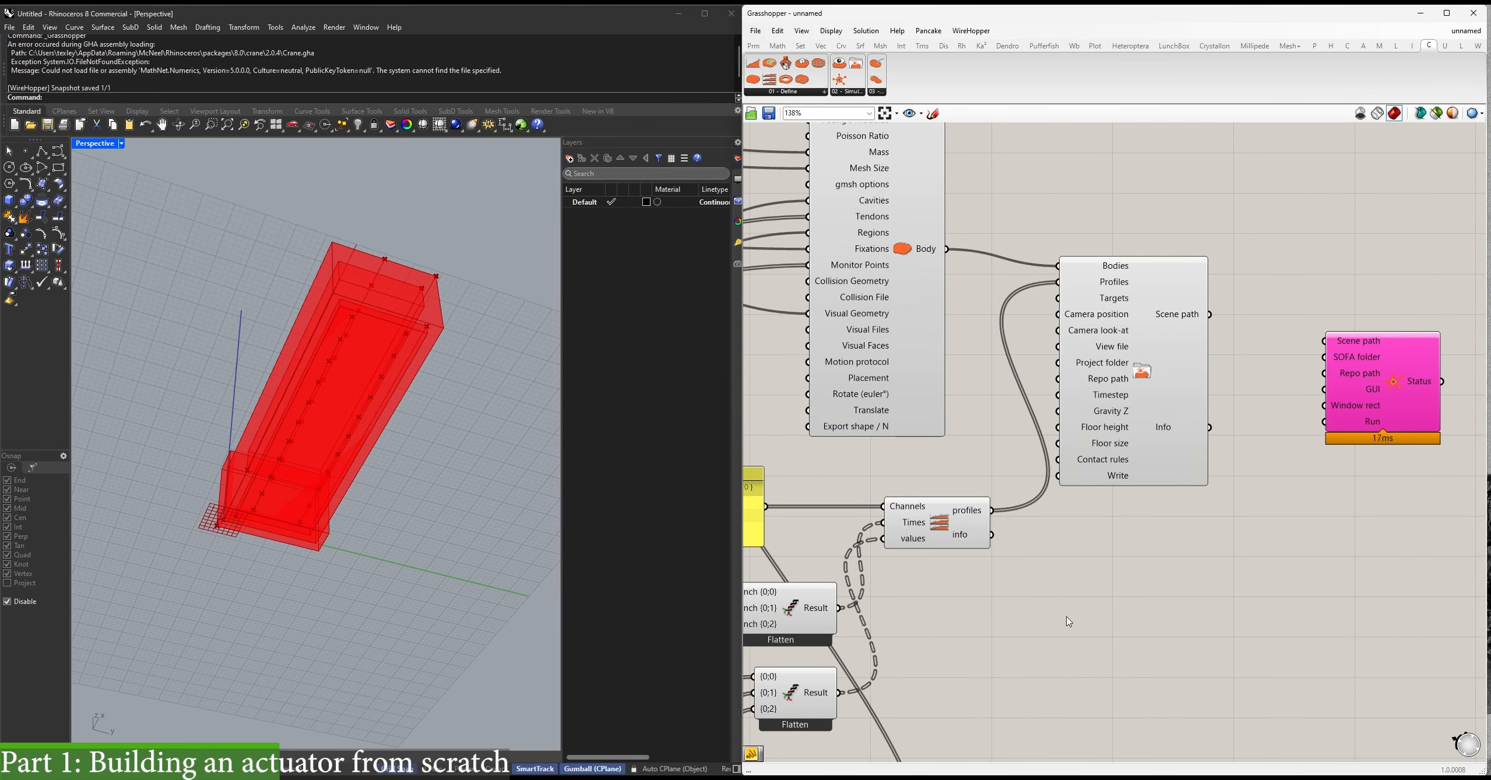
pyautogui.moveTo(1068, 623); pyautogui.dragTo(1109, 551, button='right')
pyautogui.doubleClick(1114, 442)
pyautogui.write('"')
pyautogui.press('Return')
pyautogui.moveTo(1114, 442); pyautogui.dragTo(1074, 526)
pyautogui.hotkey('alt', 'Tab')
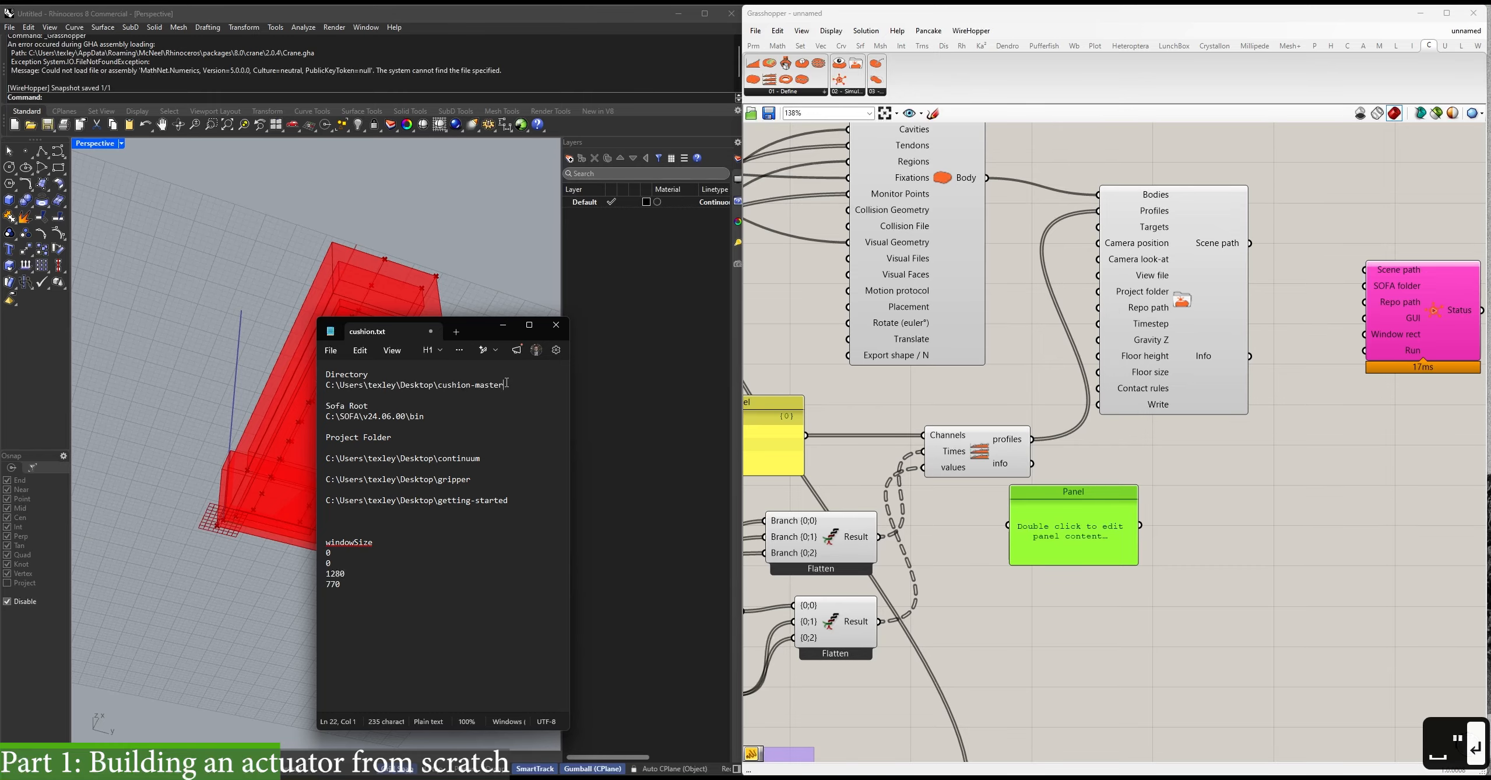
pyautogui.moveTo(507, 382); pyautogui.dragTo(326, 386)
pyautogui.hotkey('ctrl', 'c')
pyautogui.doubleClick(1089, 525)
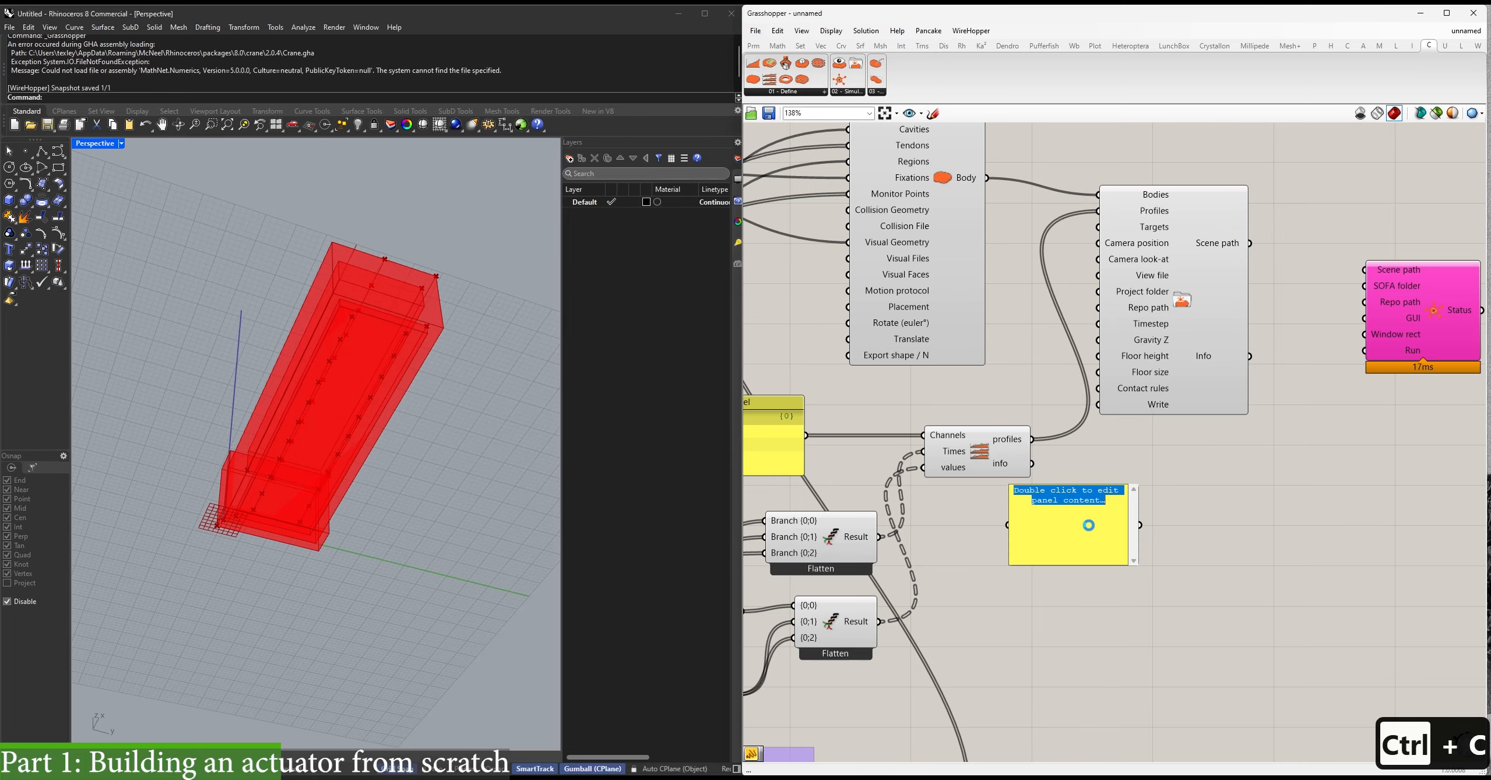
pyautogui.hotkey('ctrl', 'v')
# Make two copies of the path panel below it and replace the middle one's text with C:\SOFA\v24.06.00\bin from the notes.
pyautogui.keyDown('alt'); pyautogui.moveTo(1089, 527); pyautogui.dragTo(1086, 738); pyautogui.keyUp('alt')
pyautogui.moveTo(1068, 626); pyautogui.dragTo(1040, 517, button='right')
pyautogui.doubleClick(1040, 517)
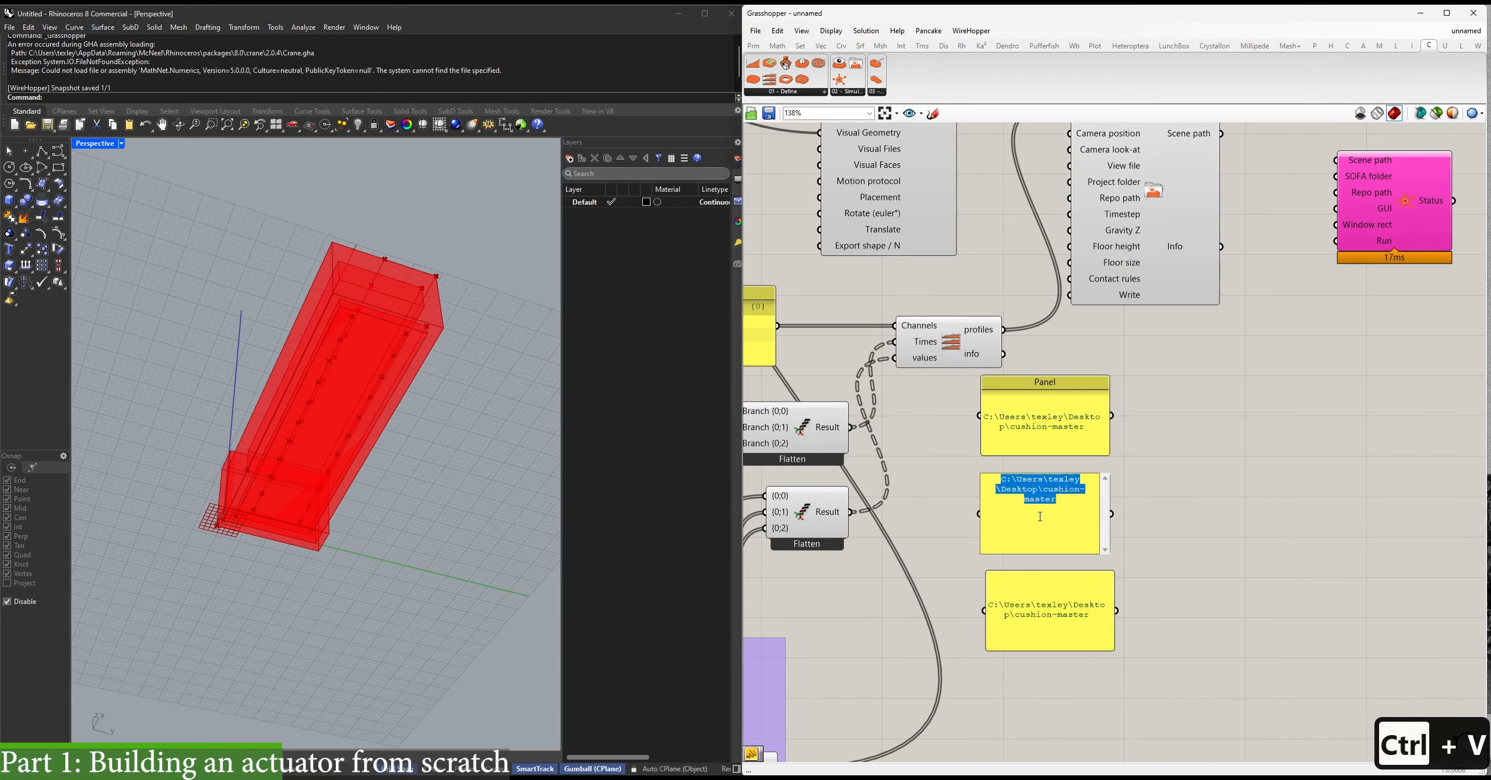
pyautogui.click(782, 732)
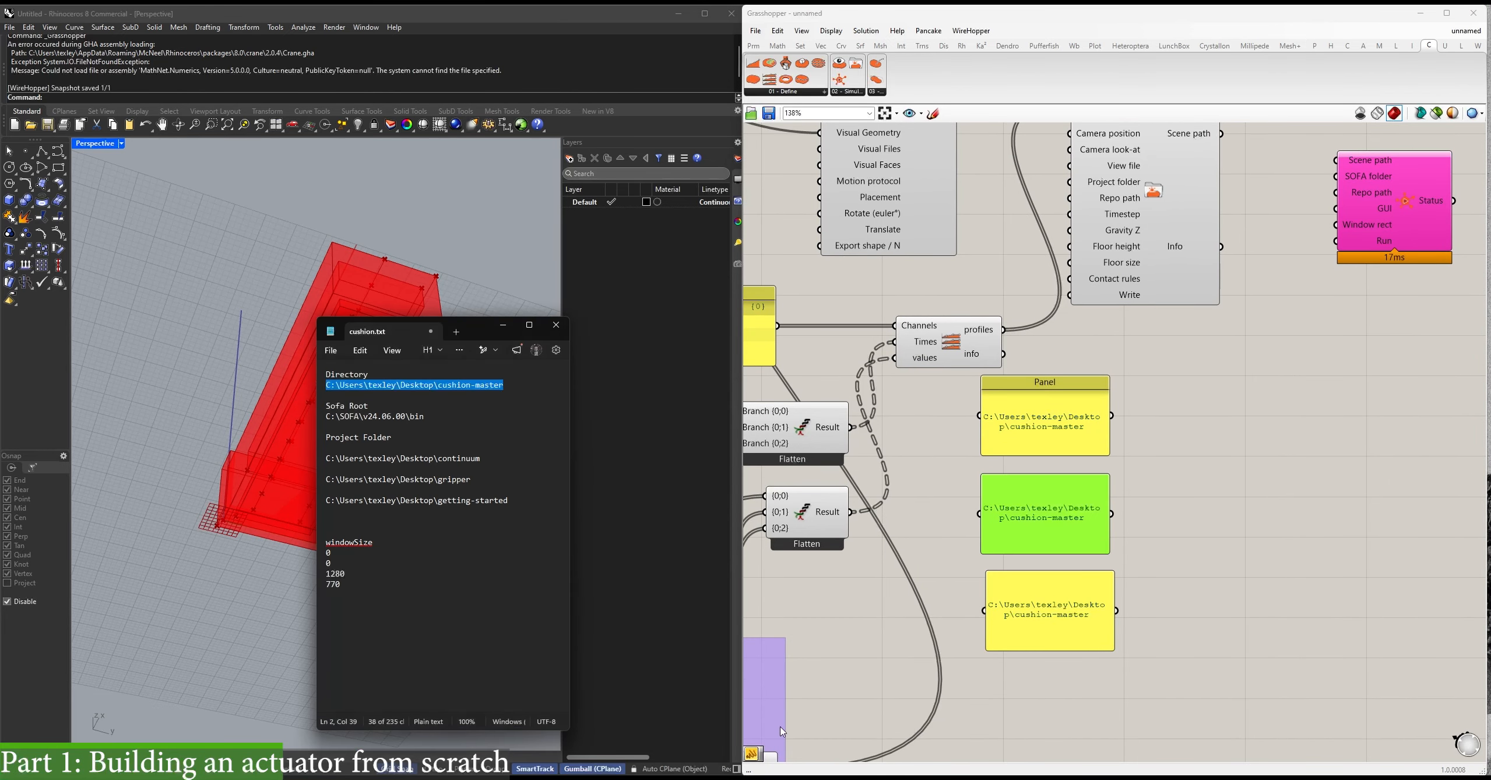
pyautogui.click(433, 415)
pyautogui.hotkey('ctrl', 'c')
pyautogui.doubleClick(1032, 505)
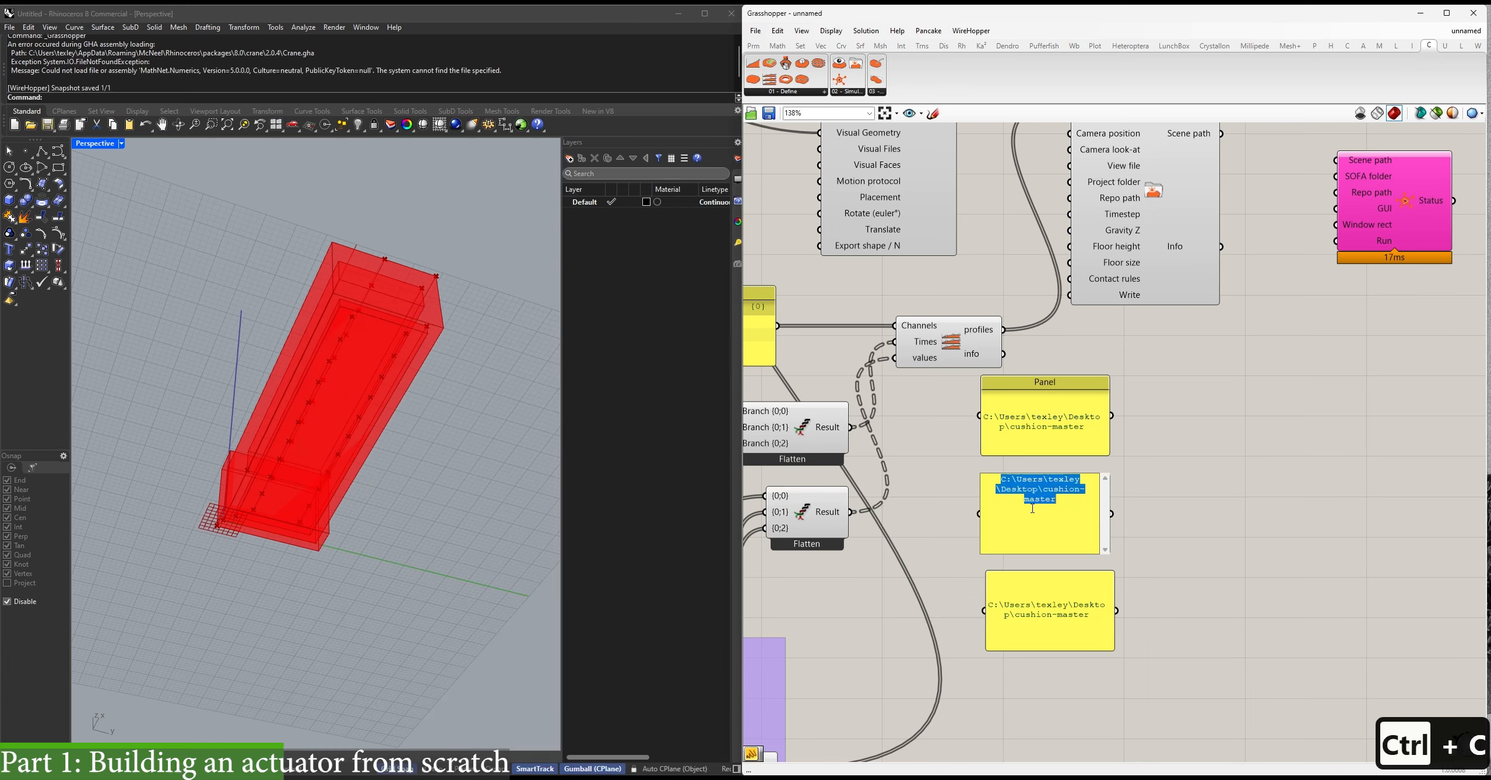
pyautogui.hotkey('ctrl', 'v')
# Fill the third panel with the getting-started project path and connect the cushion-master panel through a relay to SofaScene's Repo path.
pyautogui.click(1177, 531)
pyautogui.hotkey('ctrl', 'c')
pyautogui.doubleClick(1051, 631)
pyautogui.hotkey('ctrl', 'v')
pyautogui.click(1164, 621)
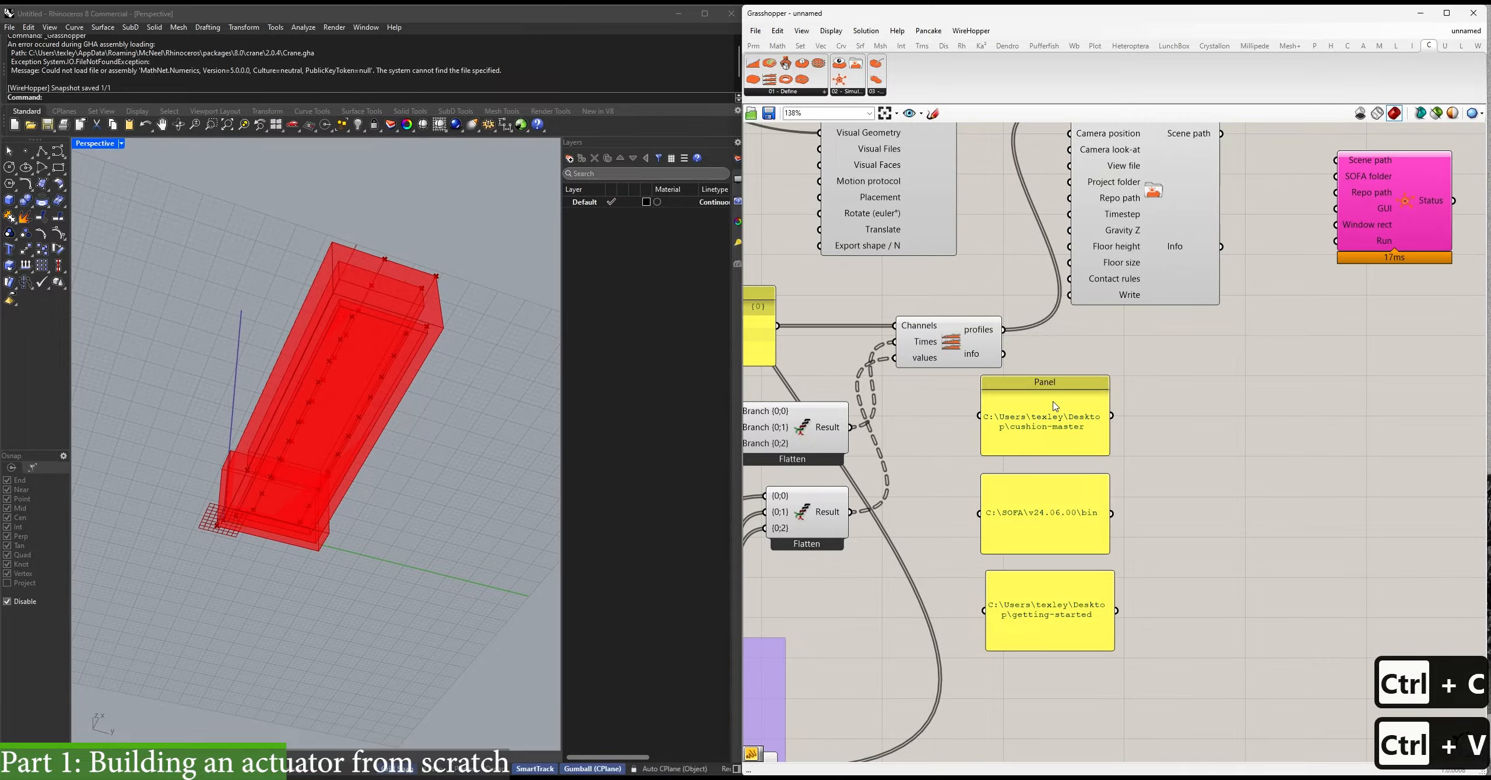
pyautogui.moveTo(1055, 406); pyautogui.dragTo(1043, 496, button='right')
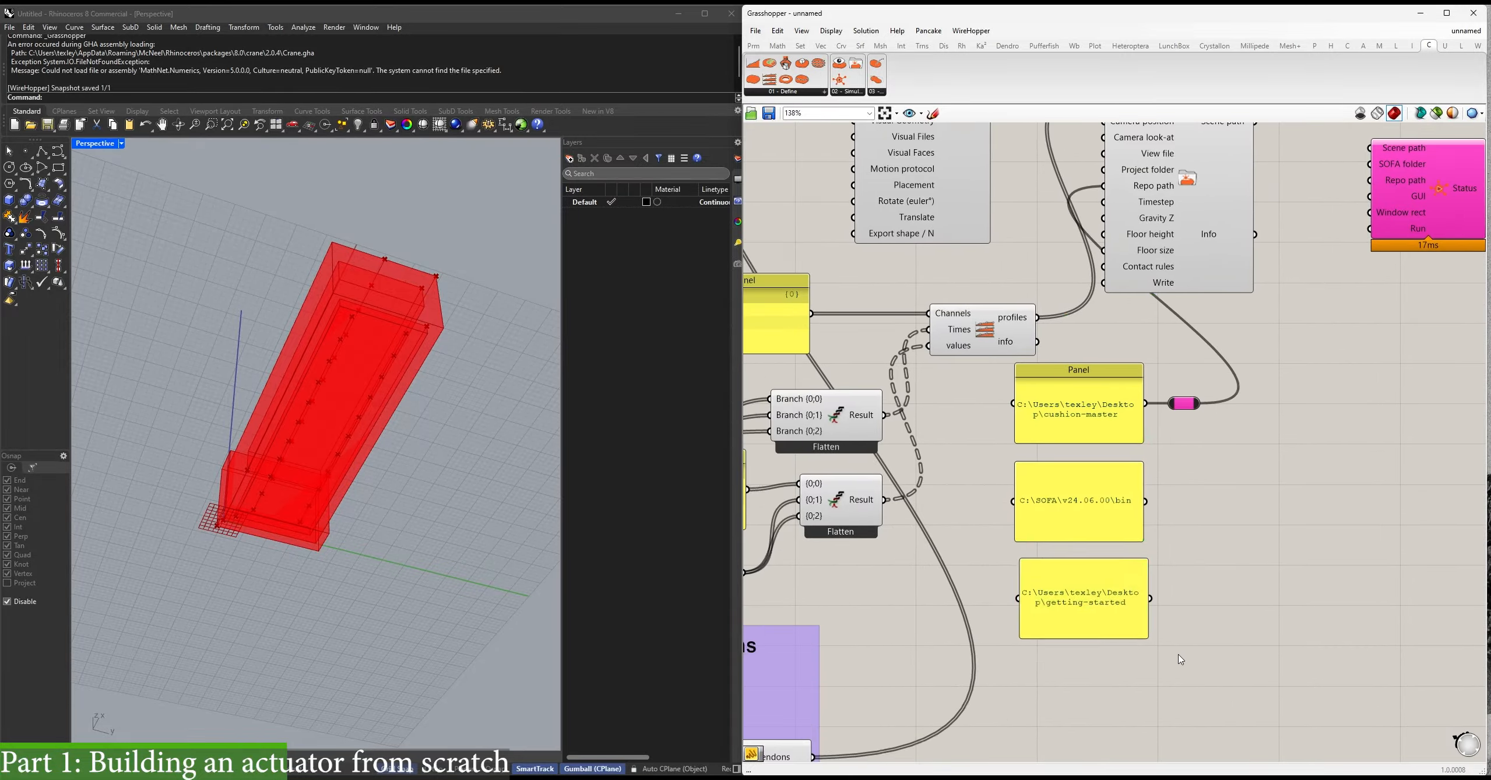
# Group the SofaProfiles component with its panels and Entwines, and label the group with a scribble reading "profiles".
pyautogui.moveTo(927, 281); pyautogui.dragTo(883, 299, button='right')
pyautogui.hotkey('ctrl', 'g')
pyautogui.doubleClick(1078, 452)
pyautogui.write('scribb')
pyautogui.press('Return')
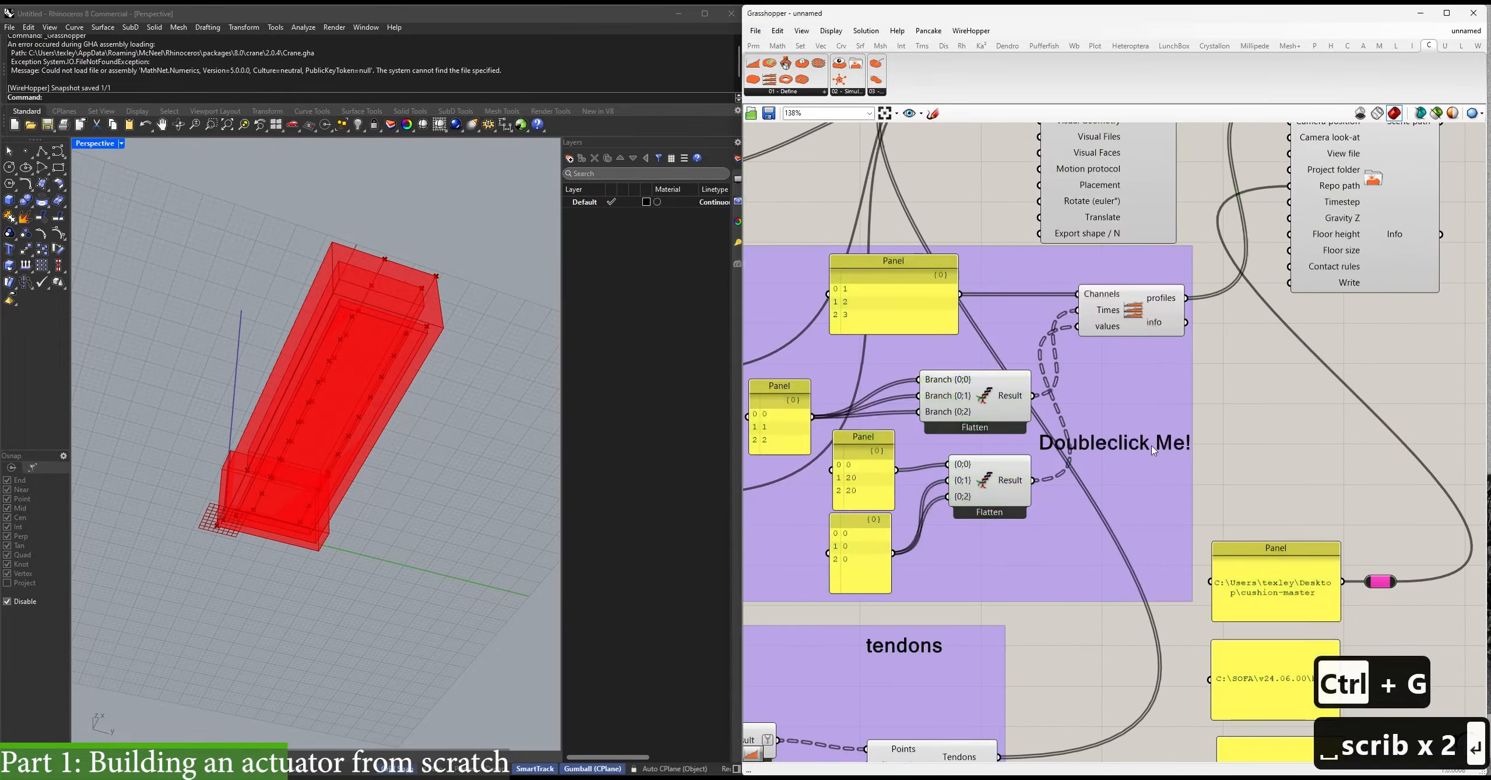
pyautogui.doubleClick(1137, 448)
pyautogui.write('profiles')
pyautogui.click(1161, 520)
pyautogui.moveTo(1076, 442); pyautogui.dragTo(780, 269)
pyautogui.scroll(-3, 1121, 461)
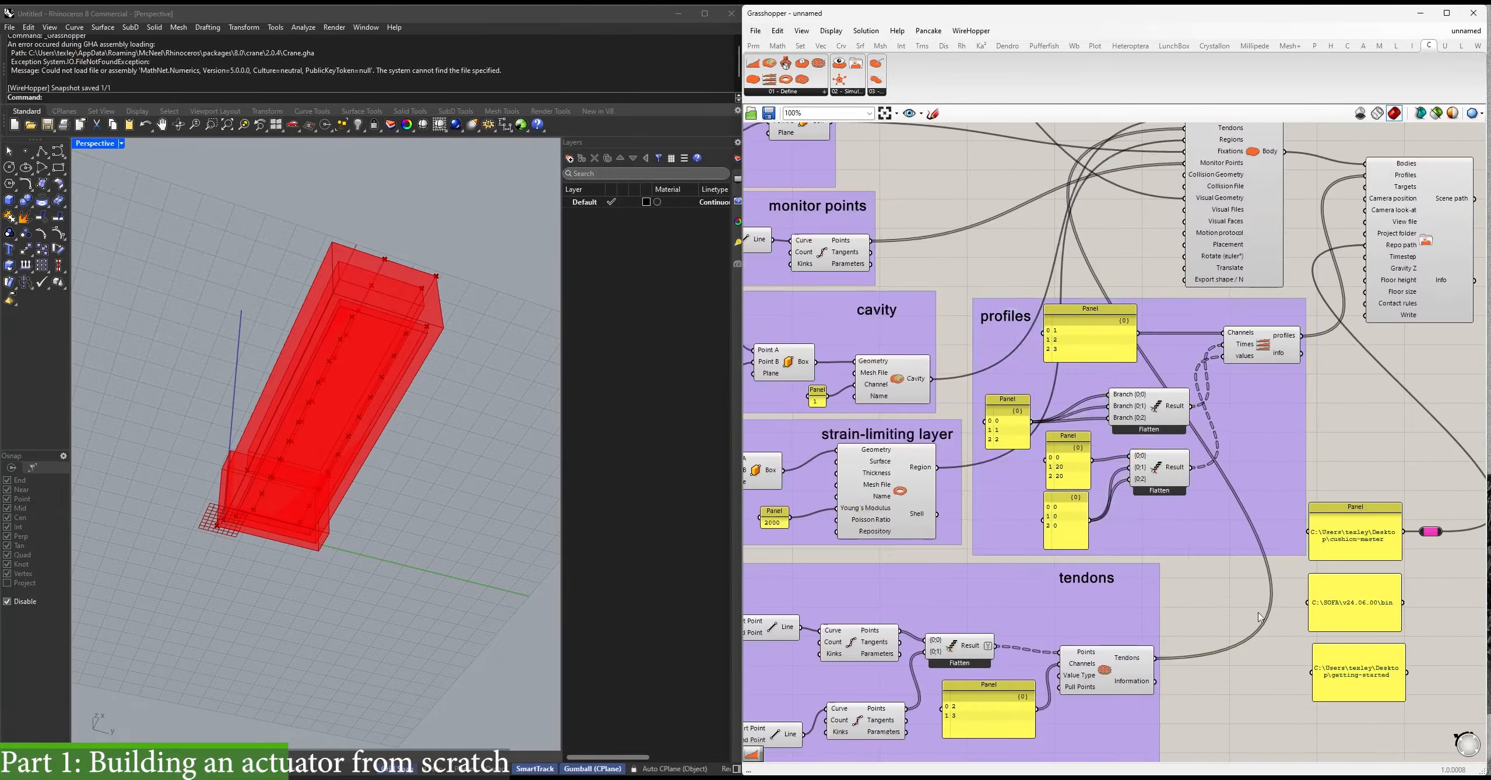
# Connect the getting-started panel to SofaScene's Project folder input and place a Button below the simulation run component.
pyautogui.scroll(3, 1207, 728)
pyautogui.moveTo(1166, 201); pyautogui.dragTo(1085, 383, button='right')
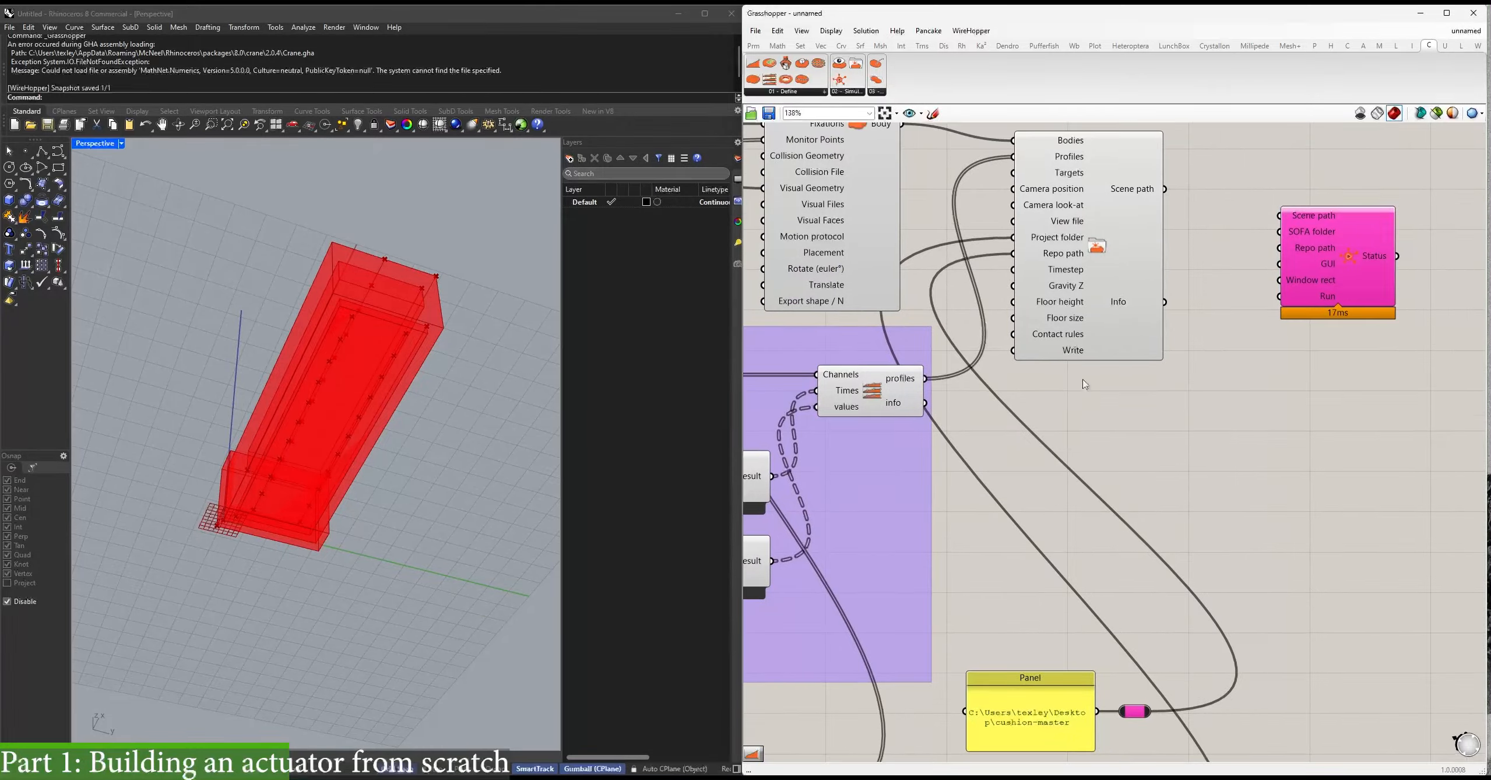
pyautogui.doubleClick(1052, 414)
pyautogui.write('button')
pyautogui.press('Down')
pyautogui.press('Down')
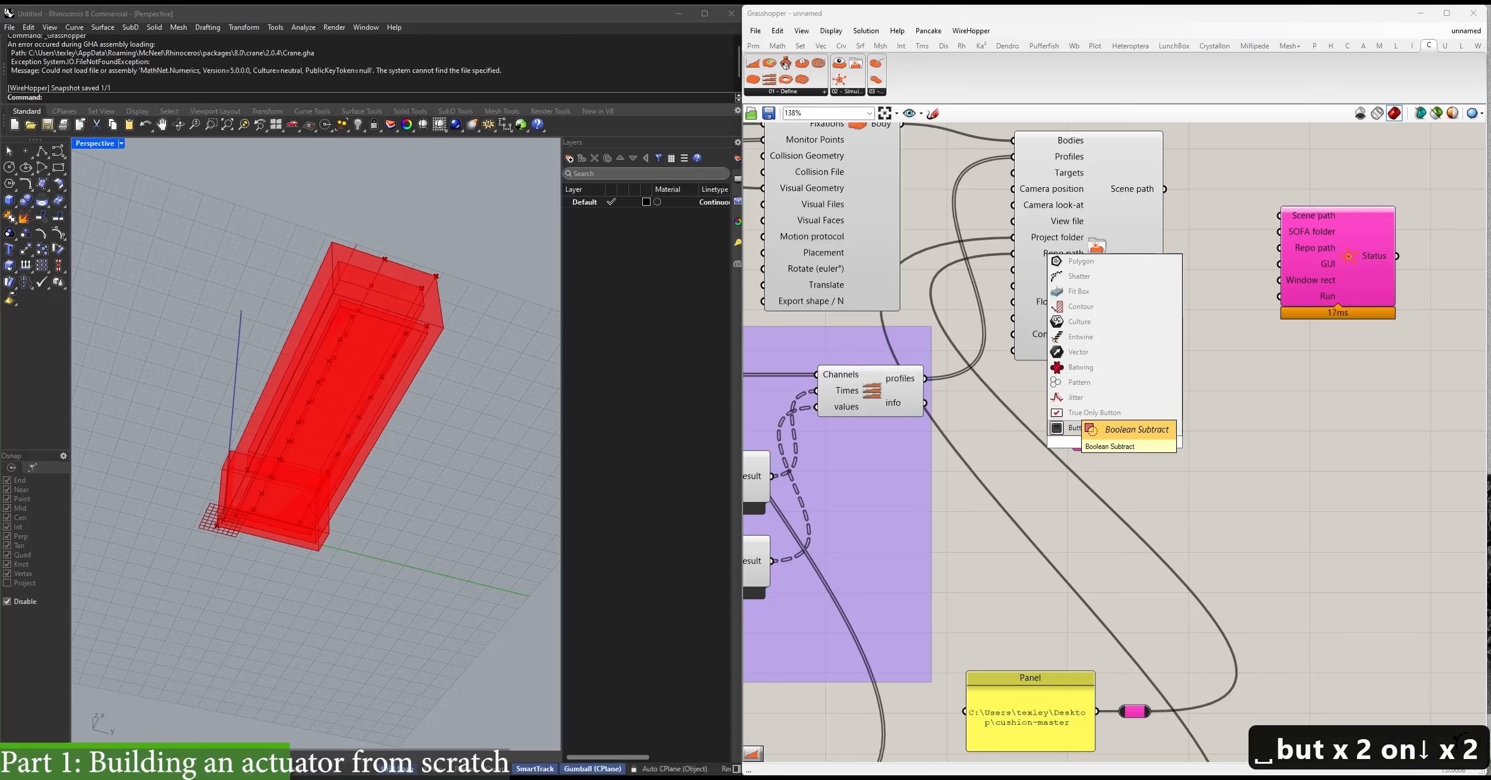
pyautogui.press('Return')
pyautogui.moveTo(1108, 436); pyautogui.dragTo(1210, 377)
# Add a Boolean Toggle below SofaScene, connect it to the Write input and set it to True.
pyautogui.doubleClick(1109, 434)
pyautogui.write('boolean')
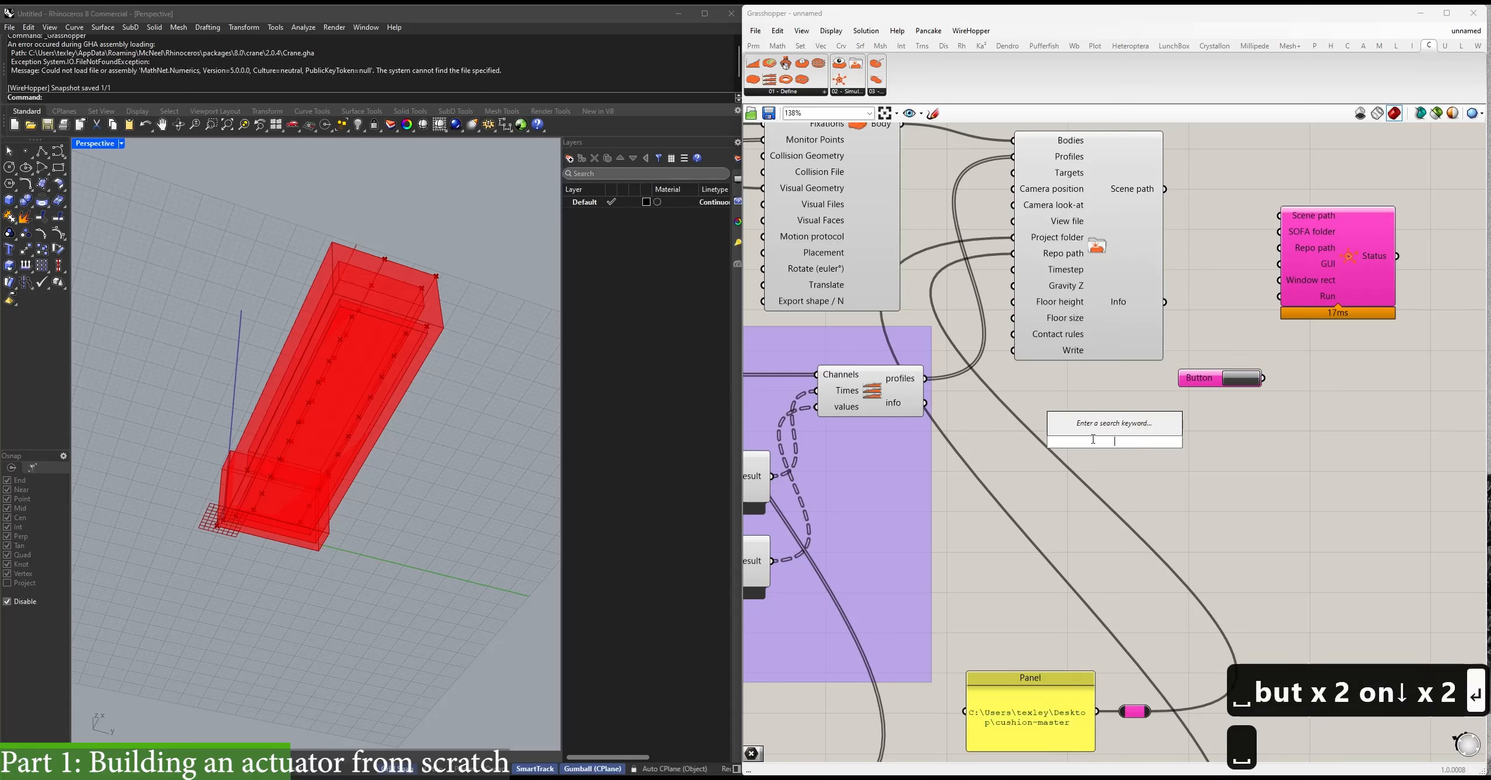
pyautogui.press('Up')
pyautogui.press('Up')
pyautogui.press('Up')
pyautogui.press('Up')
pyautogui.press('Up')
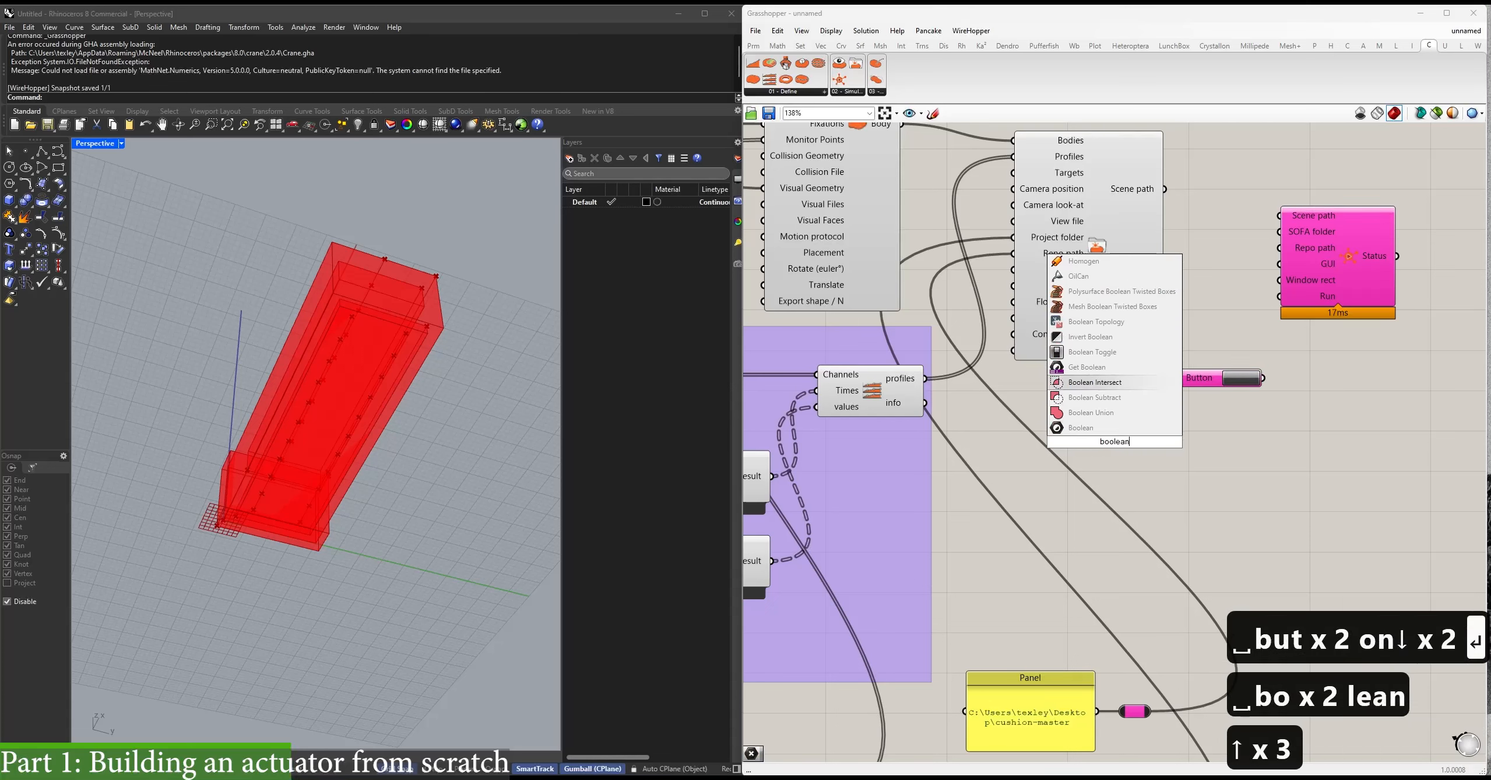
pyautogui.press('Return')
pyautogui.moveTo(1109, 436); pyautogui.dragTo(1013, 351)
pyautogui.doubleClick(1068, 400)
pyautogui.click(1170, 408)
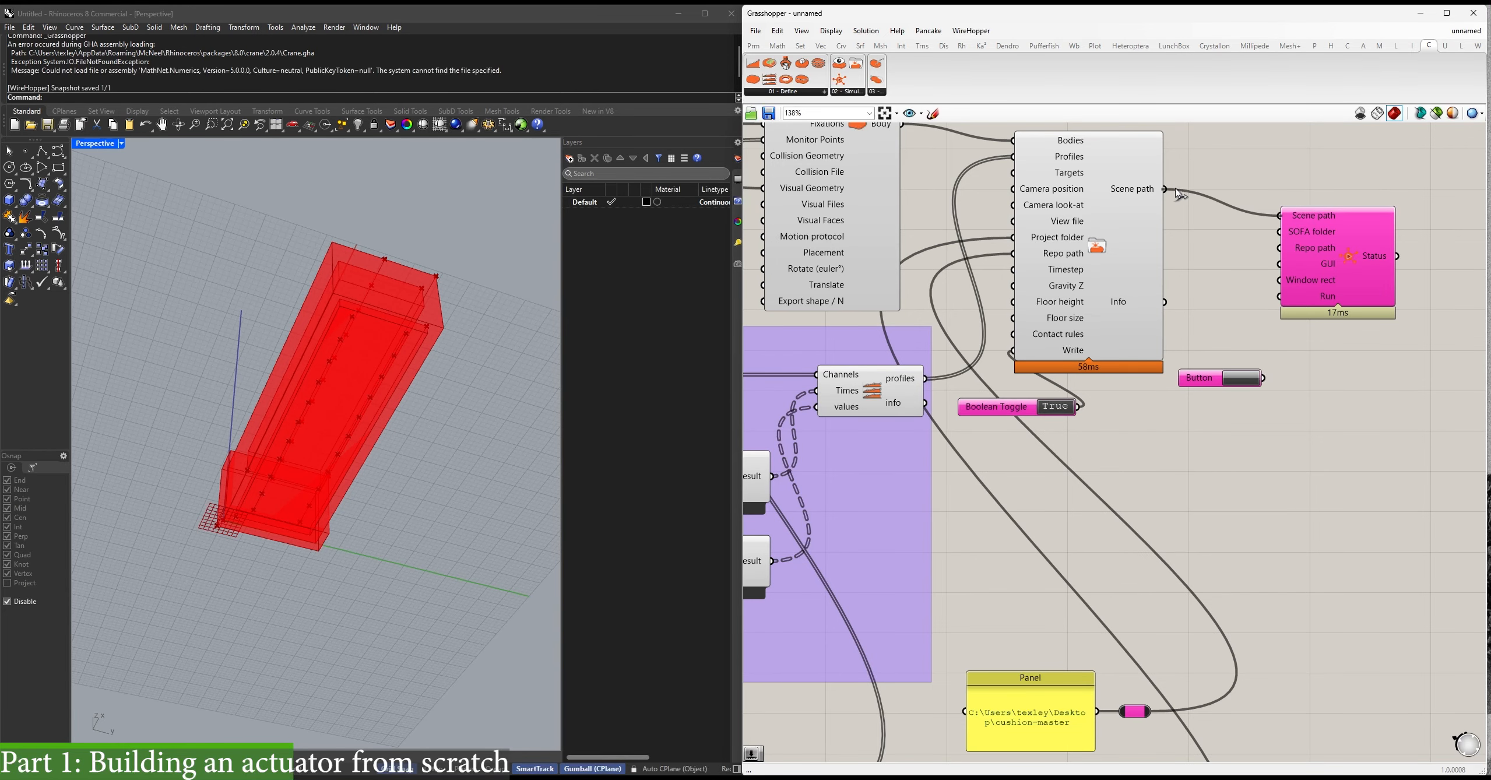
# Wire the run component's Scene path, SOFA folder and Repo path to the scene output and path panels, and its Run input to the Button.
pyautogui.moveTo(1280, 232); pyautogui.dragTo(1101, 714)
pyautogui.moveTo(1187, 483); pyautogui.dragTo(1152, 610, button='right')
pyautogui.moveTo(1117, 740); pyautogui.dragTo(1243, 286)
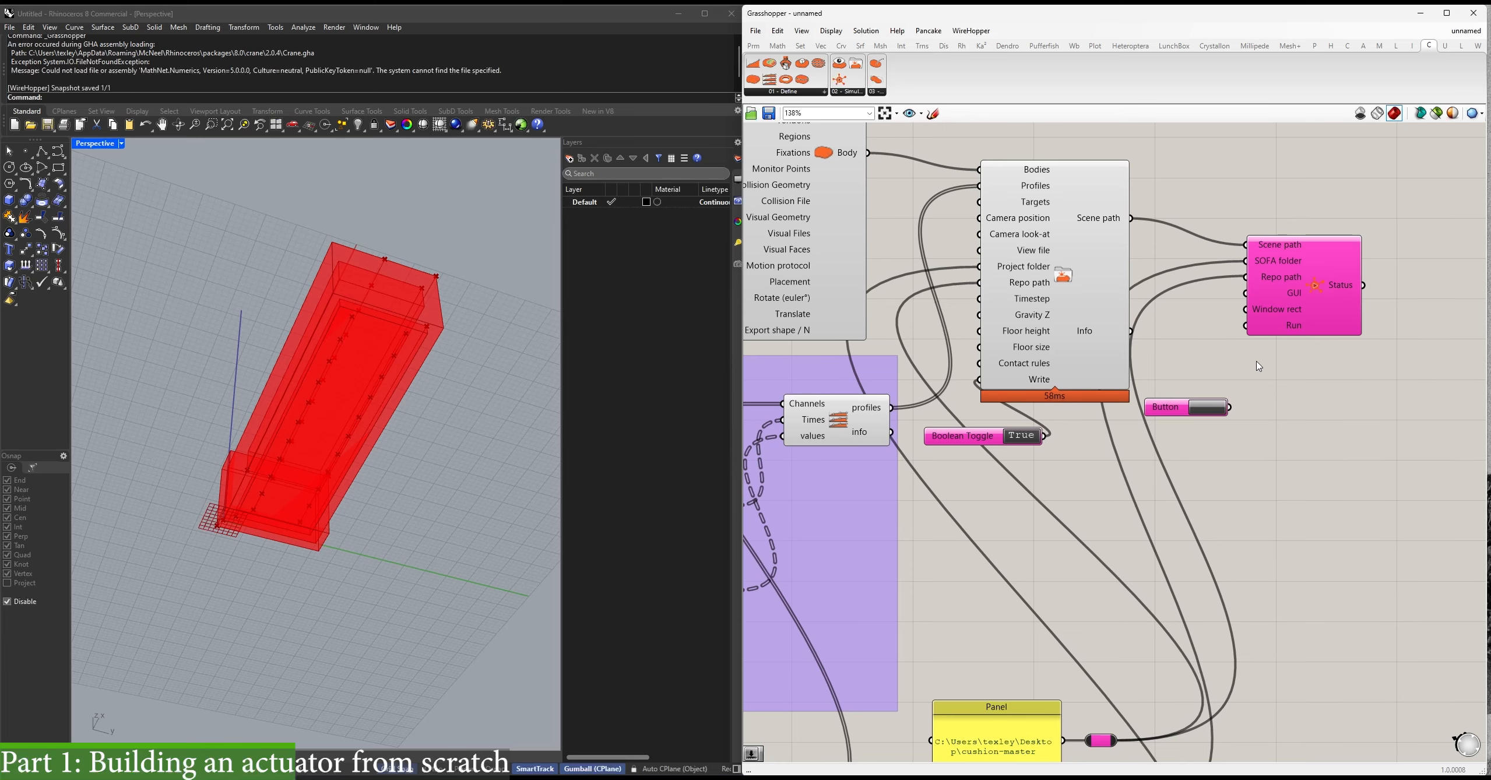
pyautogui.moveTo(1258, 366); pyautogui.dragTo(1256, 343, button='right')
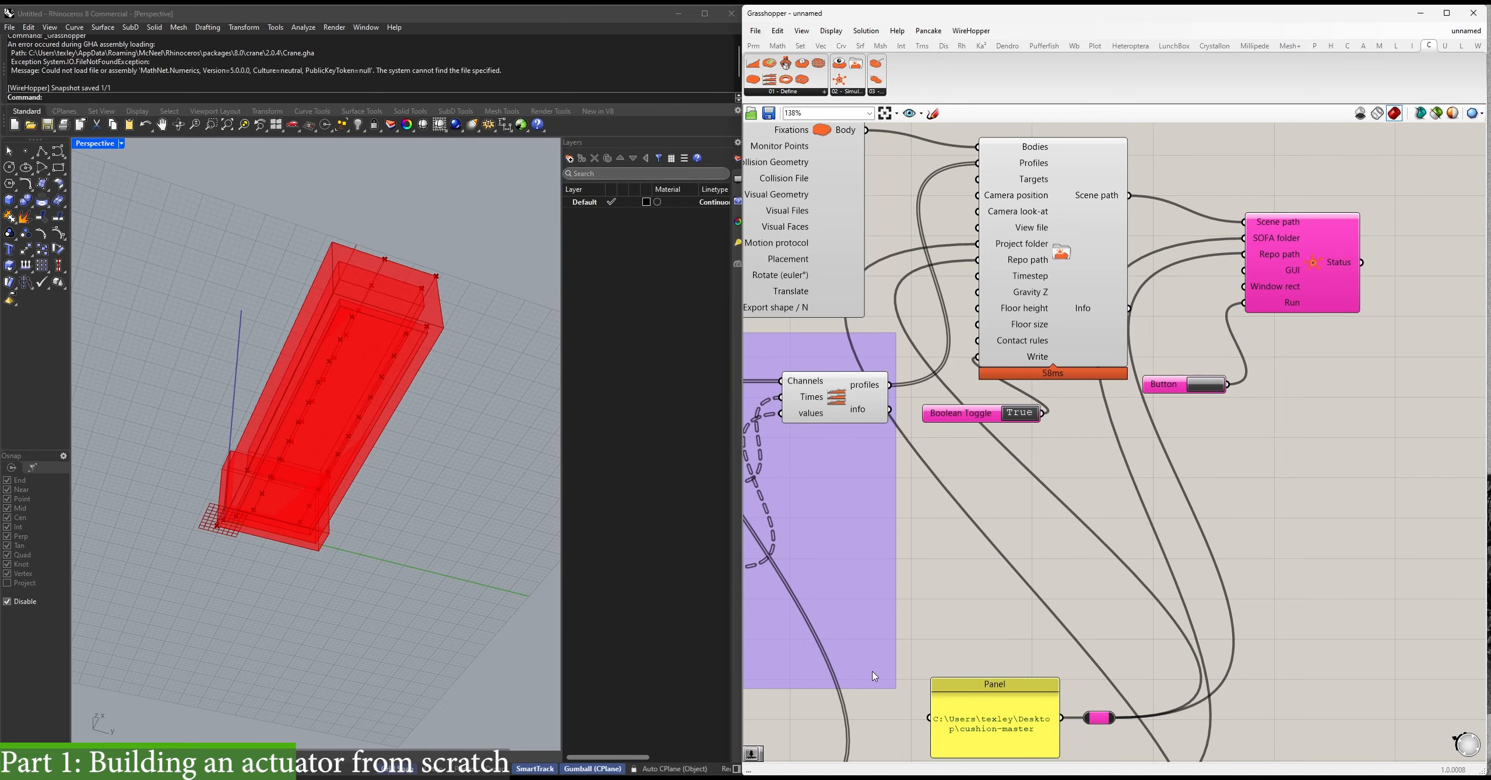
# Copy the four windowSize values from the cushion.txt notes and place a new panel near the Button.
pyautogui.hotkey('alt', 'Tab')
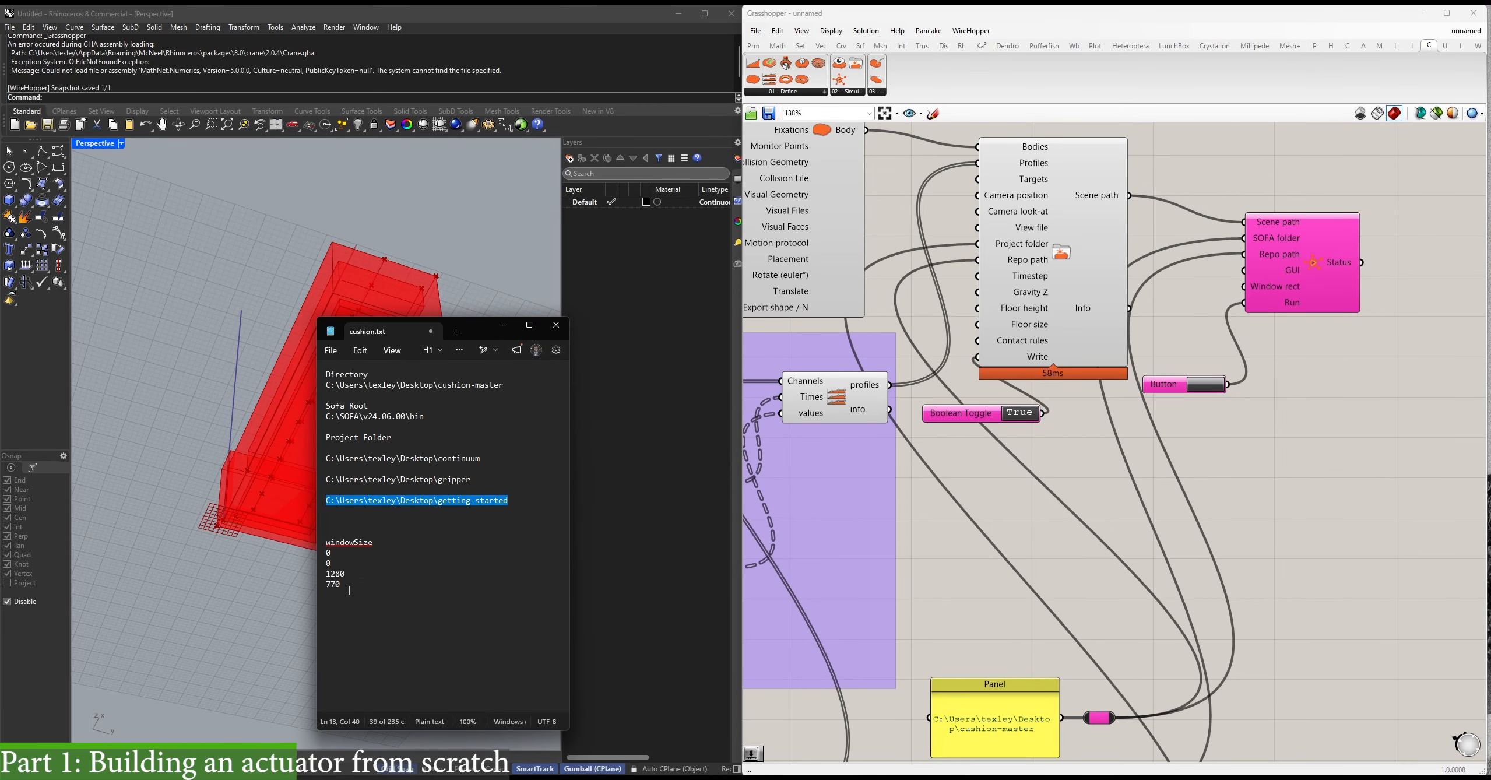
pyautogui.moveTo(350, 589); pyautogui.dragTo(326, 551)
pyautogui.hotkey('ctrl', 'c')
pyautogui.click(1239, 492)
pyautogui.press('space')
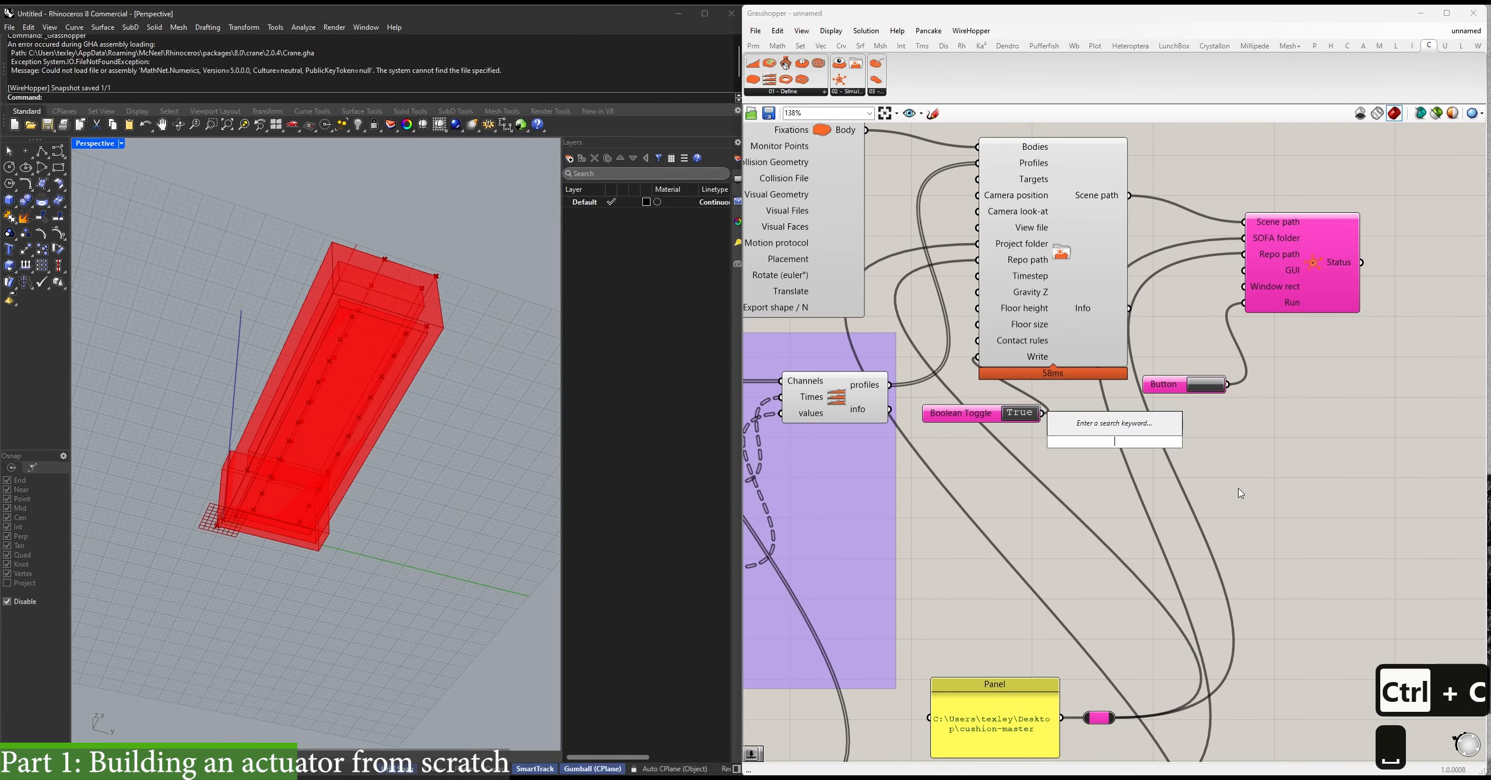
pyautogui.write('"')
pyautogui.press('Return')
# Turn off Multiline Data for the new panel and list 0, 0, 1280 and 770 on separate lines without a trailing blank line.
pyautogui.rightClick(1074, 415)
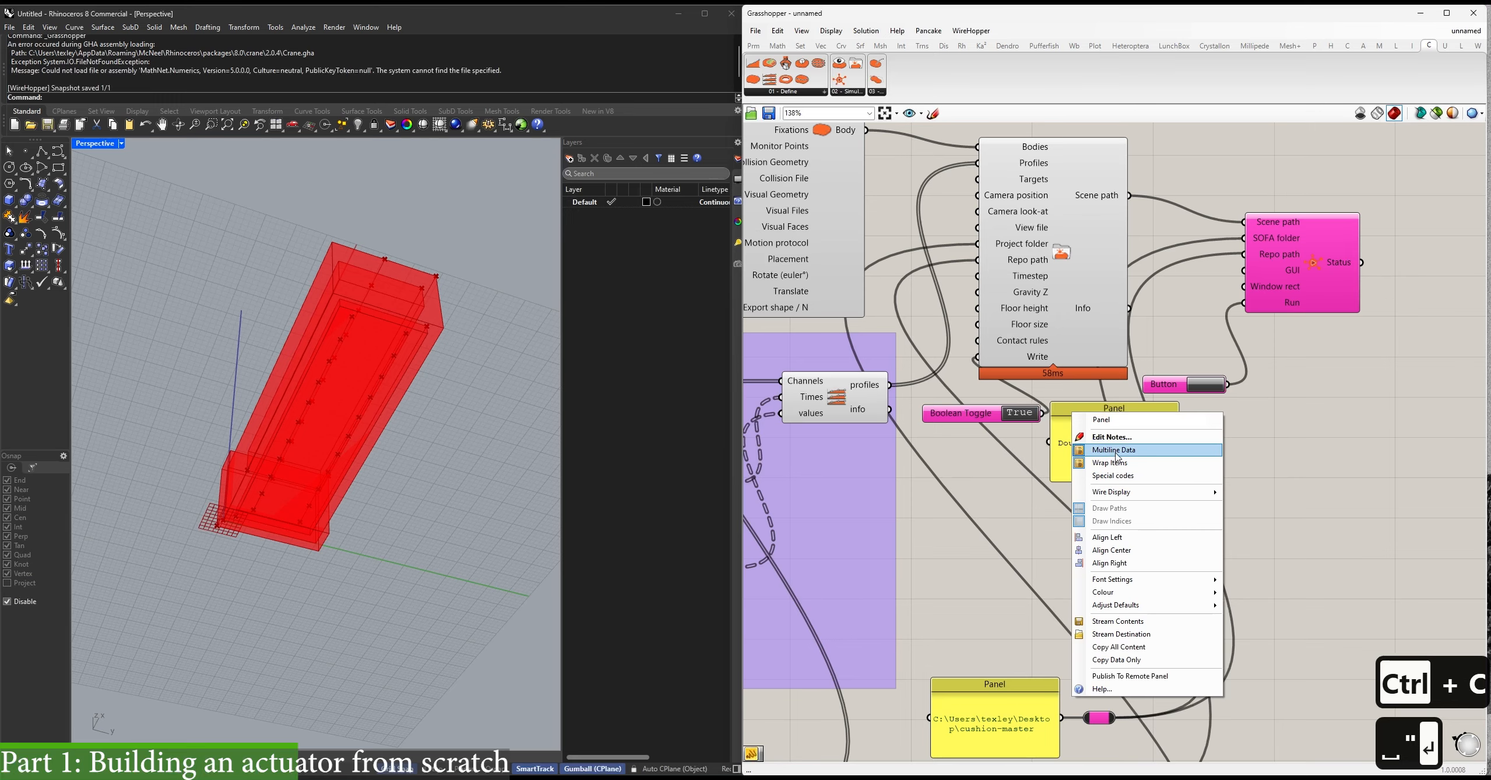
pyautogui.doubleClick(1148, 464)
pyautogui.write('av')
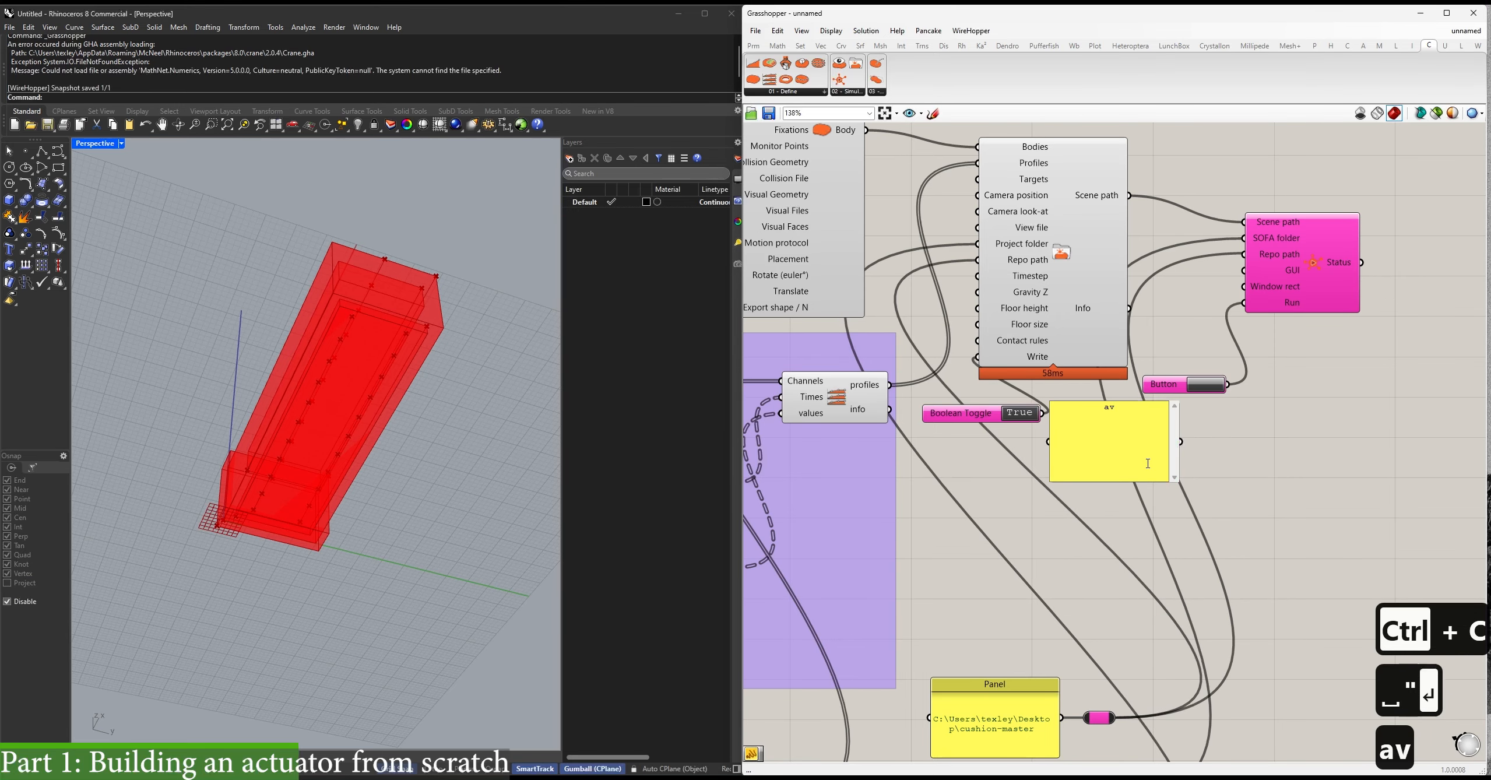
pyautogui.press('BackSpace')
pyautogui.press('BackSpace')
pyautogui.press('BackSpace')
pyautogui.hotkey('ctrl', 'v')
pyautogui.press('BackSpace')
pyautogui.click(1106, 492)
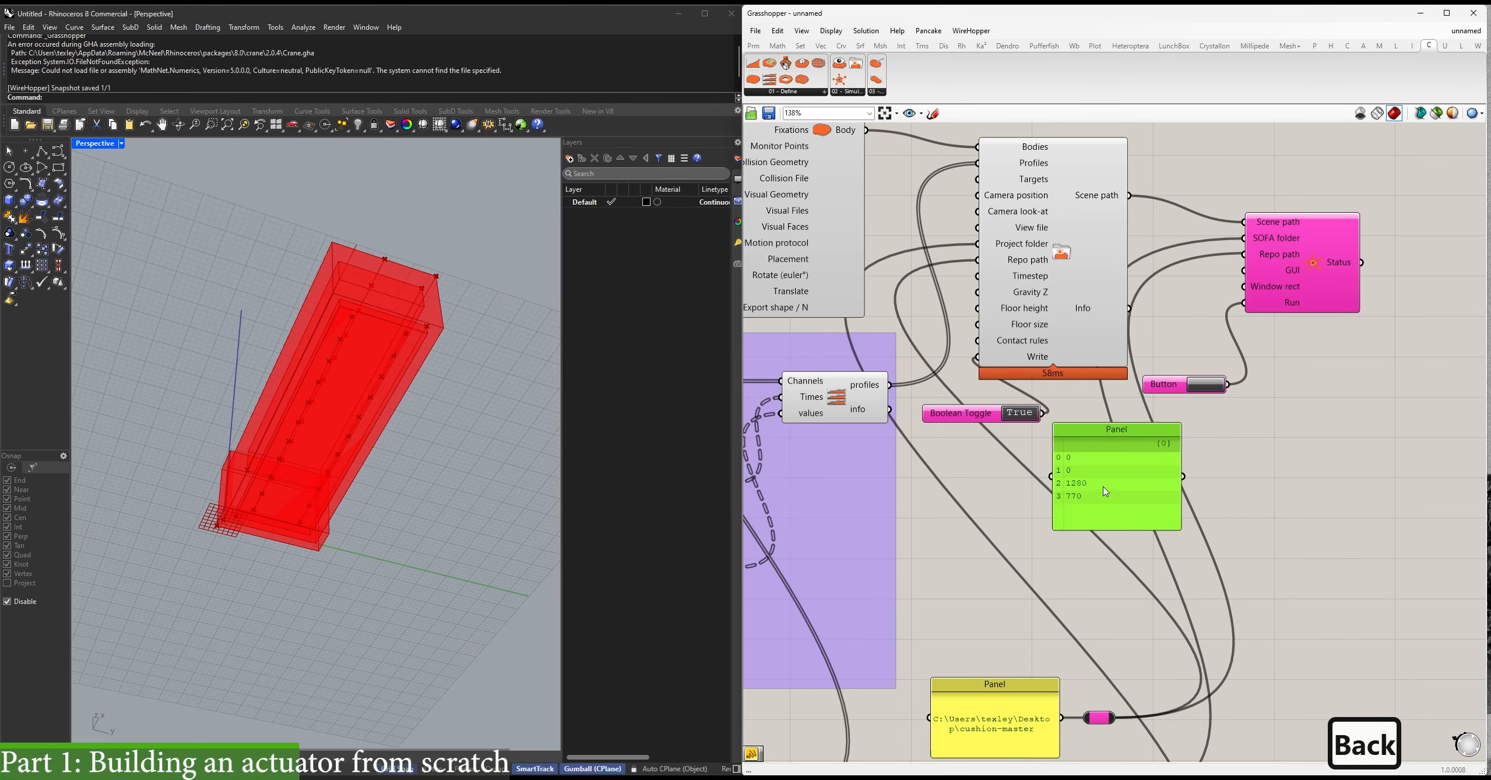
# Shrink the window size panel, connect it to the run component's Window rect input, and shift the Button just below it.
pyautogui.moveTo(1180, 529); pyautogui.dragTo(1102, 510)
pyautogui.moveTo(1077, 429); pyautogui.dragTo(1243, 287)
pyautogui.moveTo(1163, 384); pyautogui.dragTo(1144, 397)
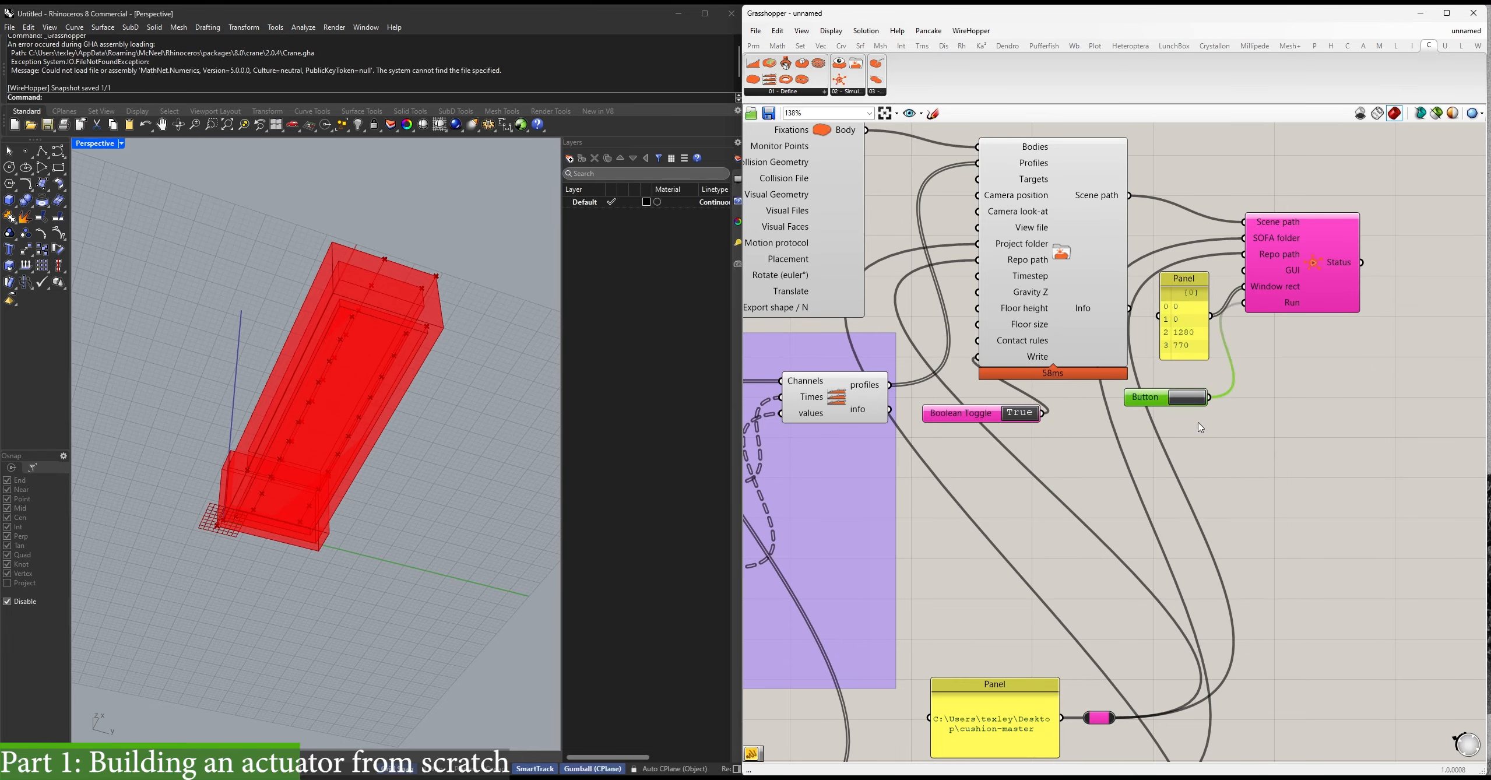
# Launch the SOFA simulation, orbit to a side view of the finger, reload and replay its animation, and close SOFA.
pyautogui.click(1143, 474)
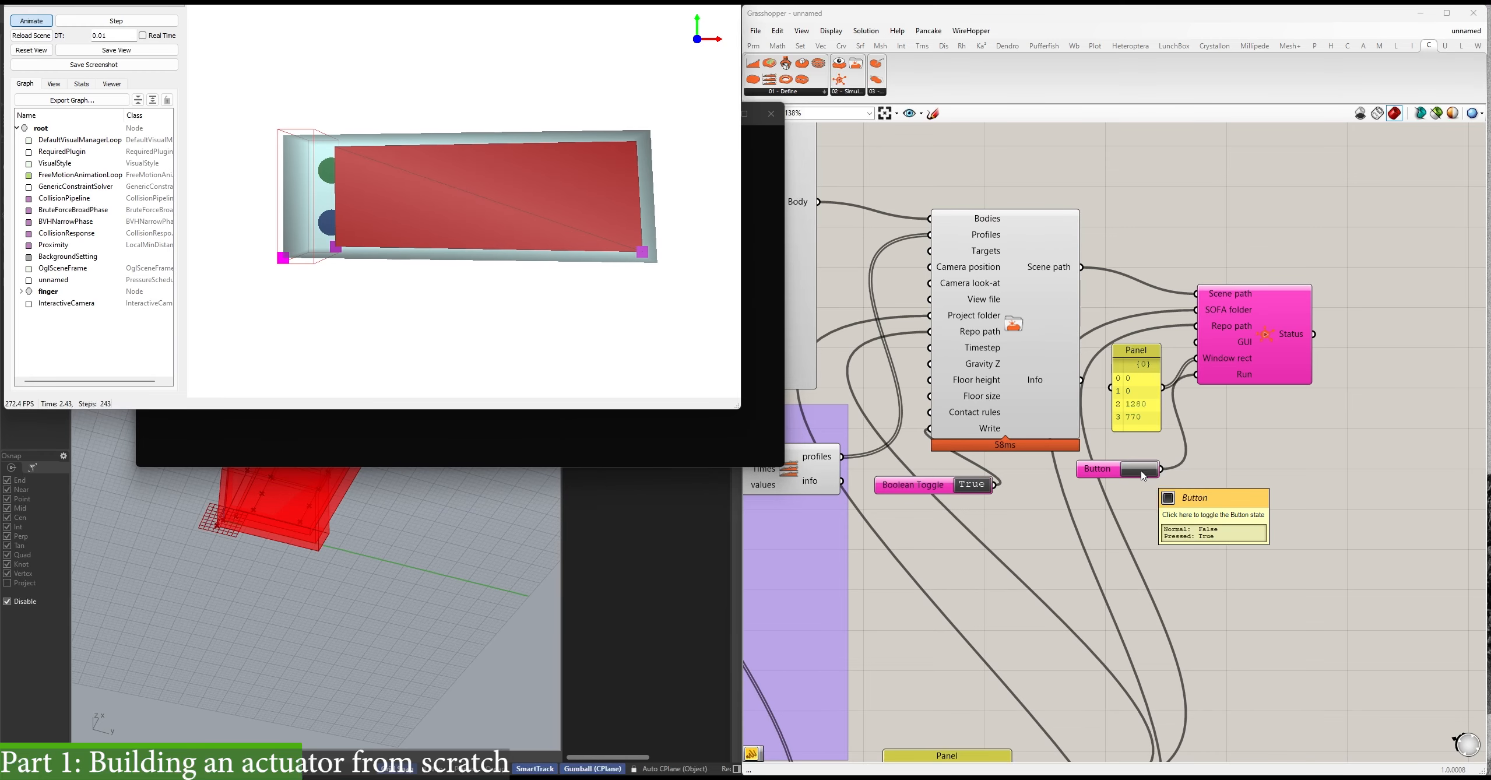
pyautogui.moveTo(564, 135); pyautogui.dragTo(483, 251)
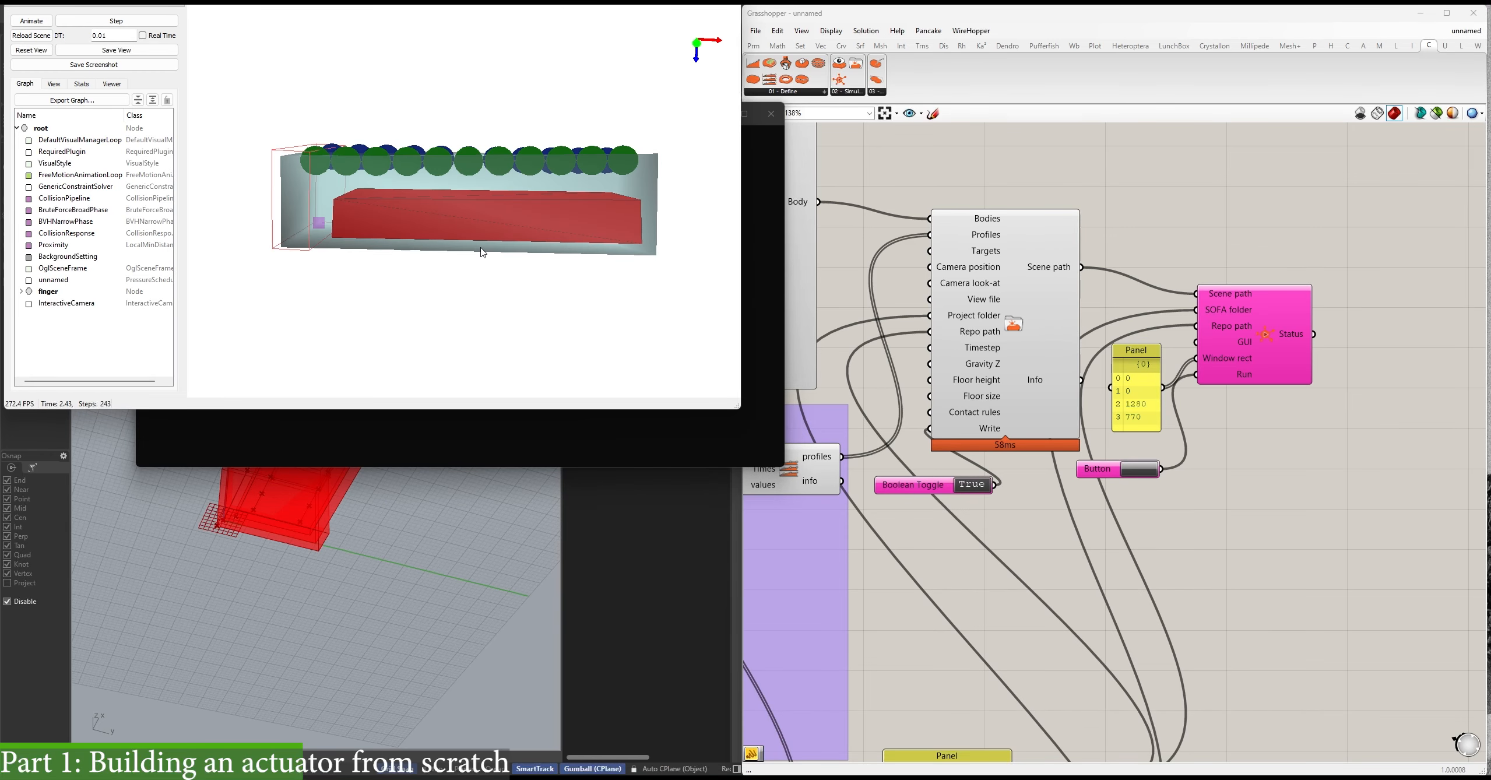
pyautogui.click(32, 35)
pyautogui.click(31, 21)
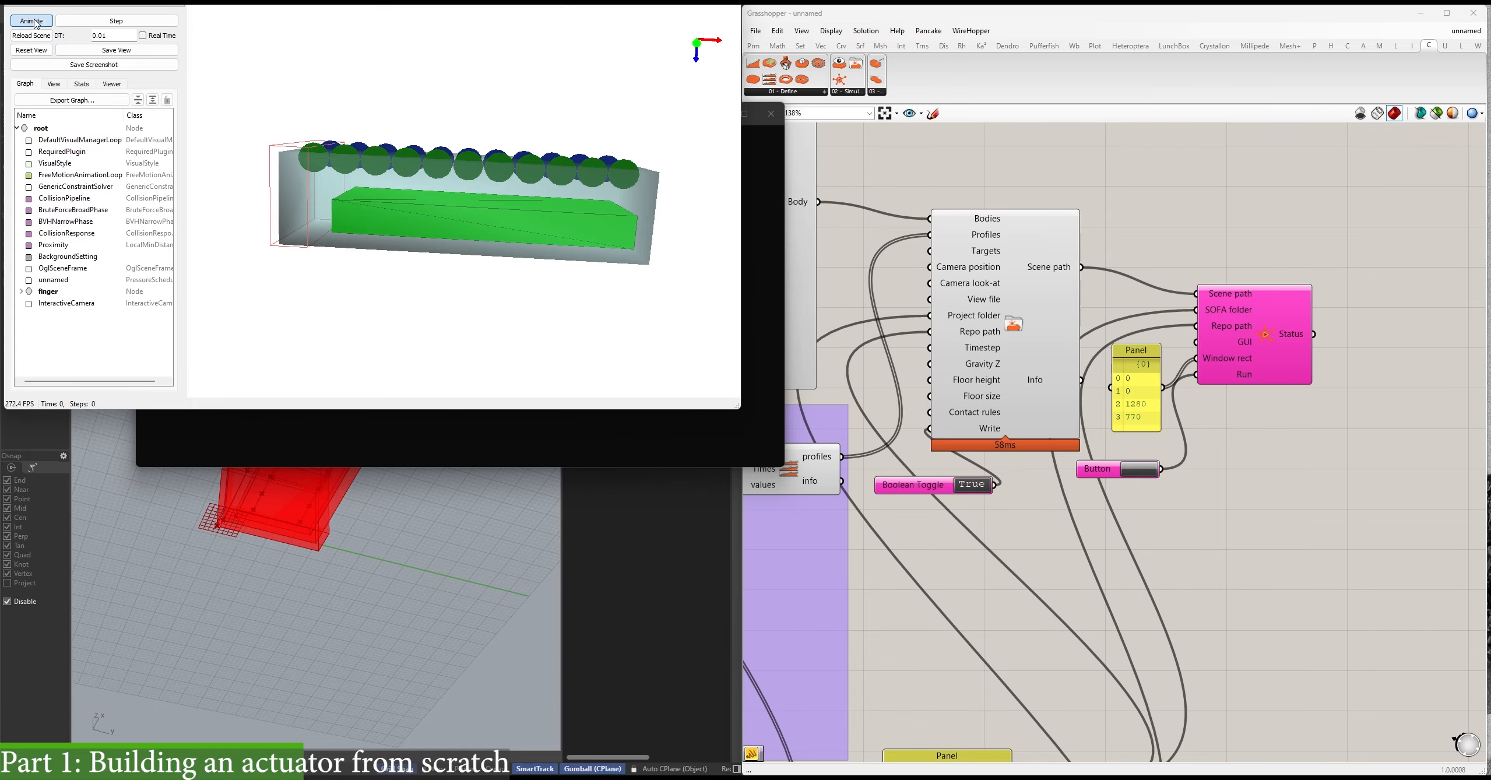
pyautogui.click(31, 36)
pyautogui.click(39, 22)
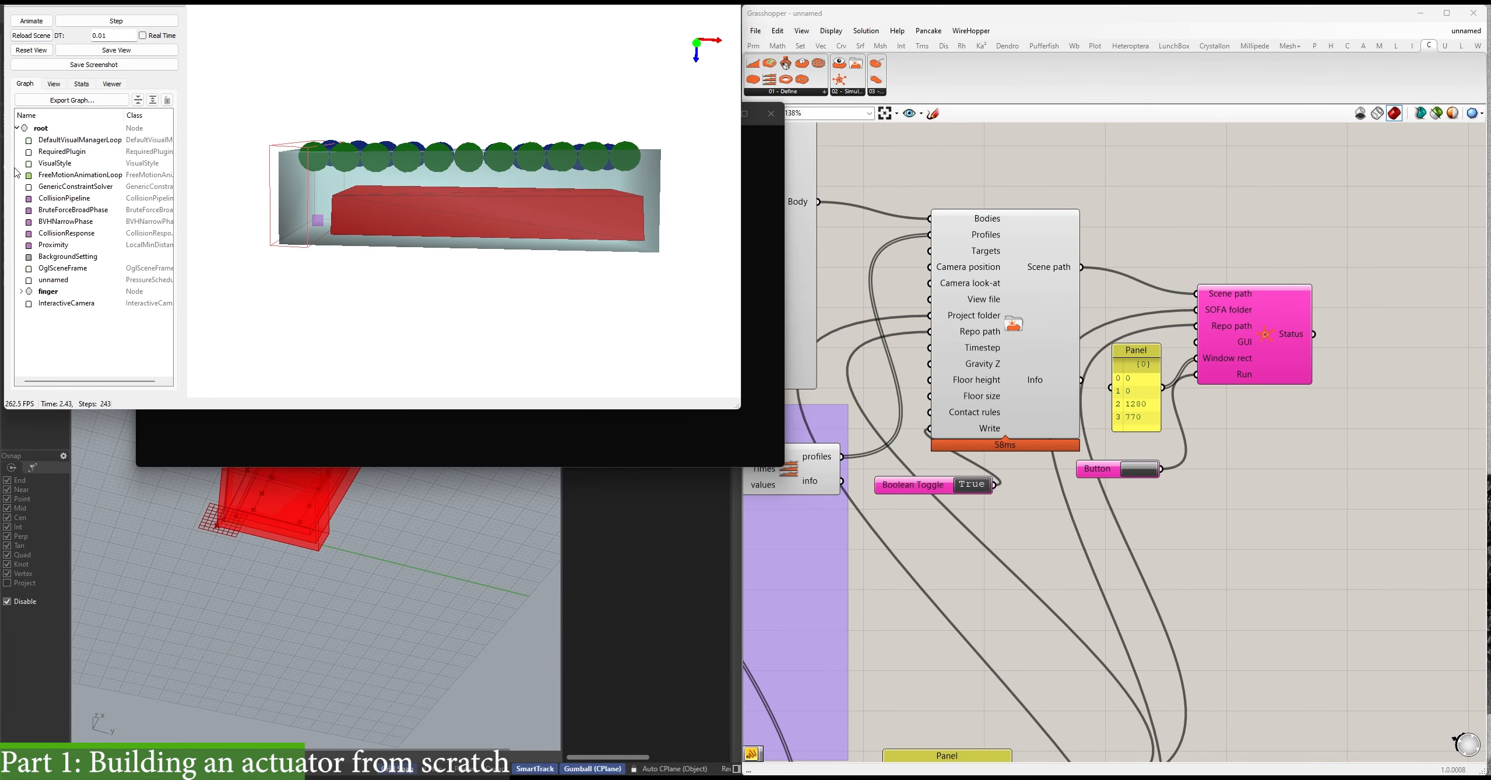
pyautogui.click(771, 113)
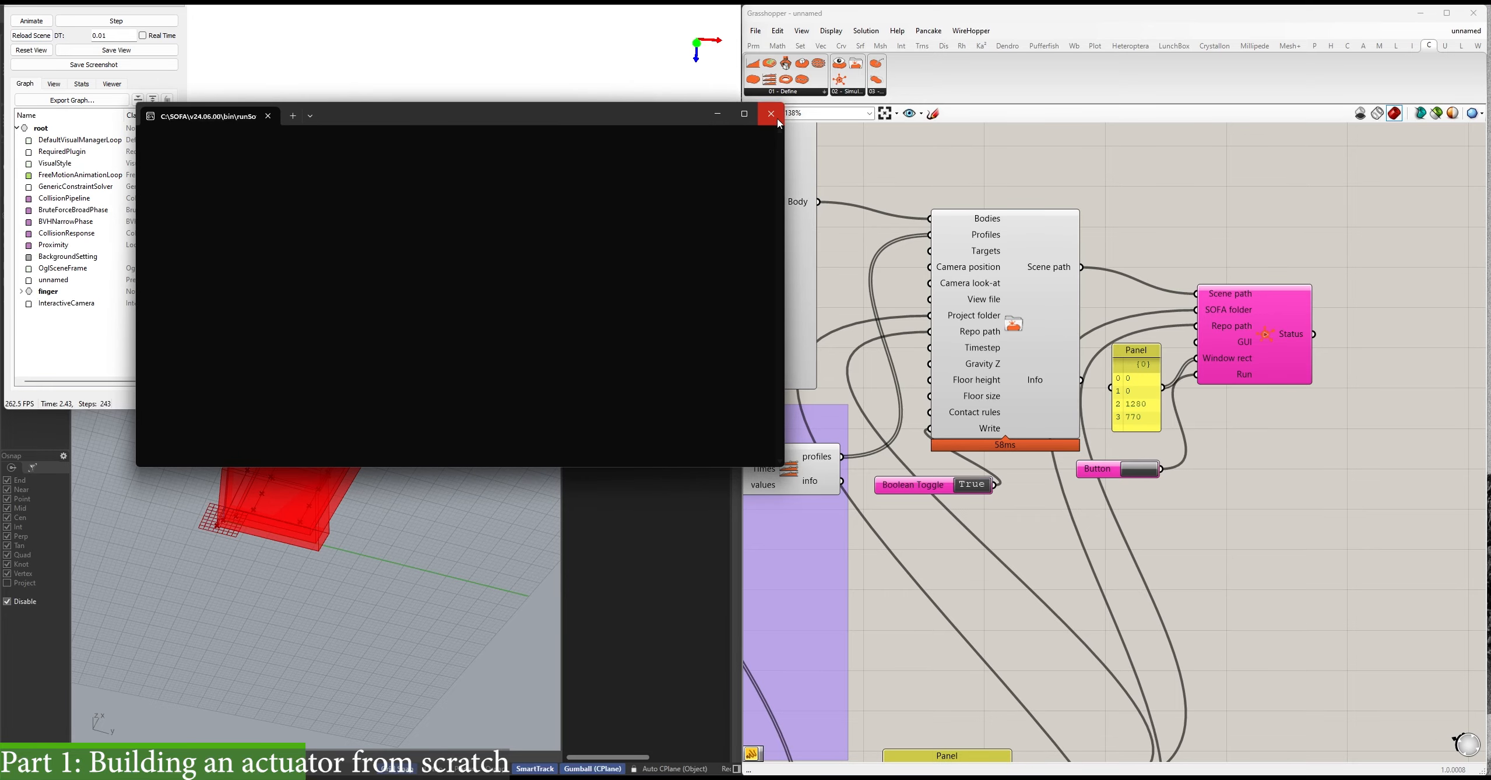
# Move the relay on the body Box wire away from the body group to just above the finger panel.
pyautogui.moveTo(847, 340); pyautogui.dragTo(987, 422, button='right')
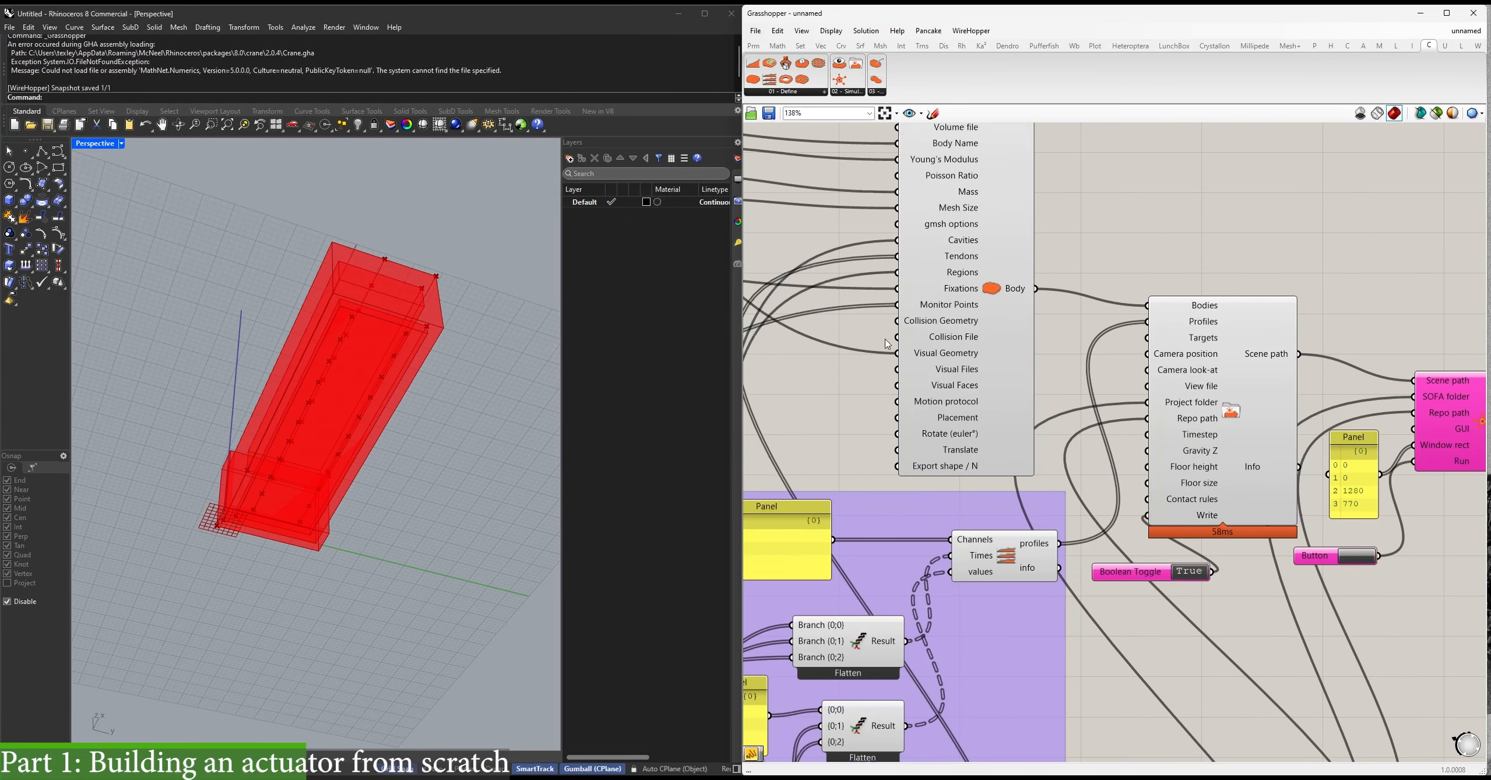
pyautogui.moveTo(828, 245); pyautogui.dragTo(1073, 420, button='right')
pyautogui.moveTo(816, 291); pyautogui.dragTo(928, 303, button='right')
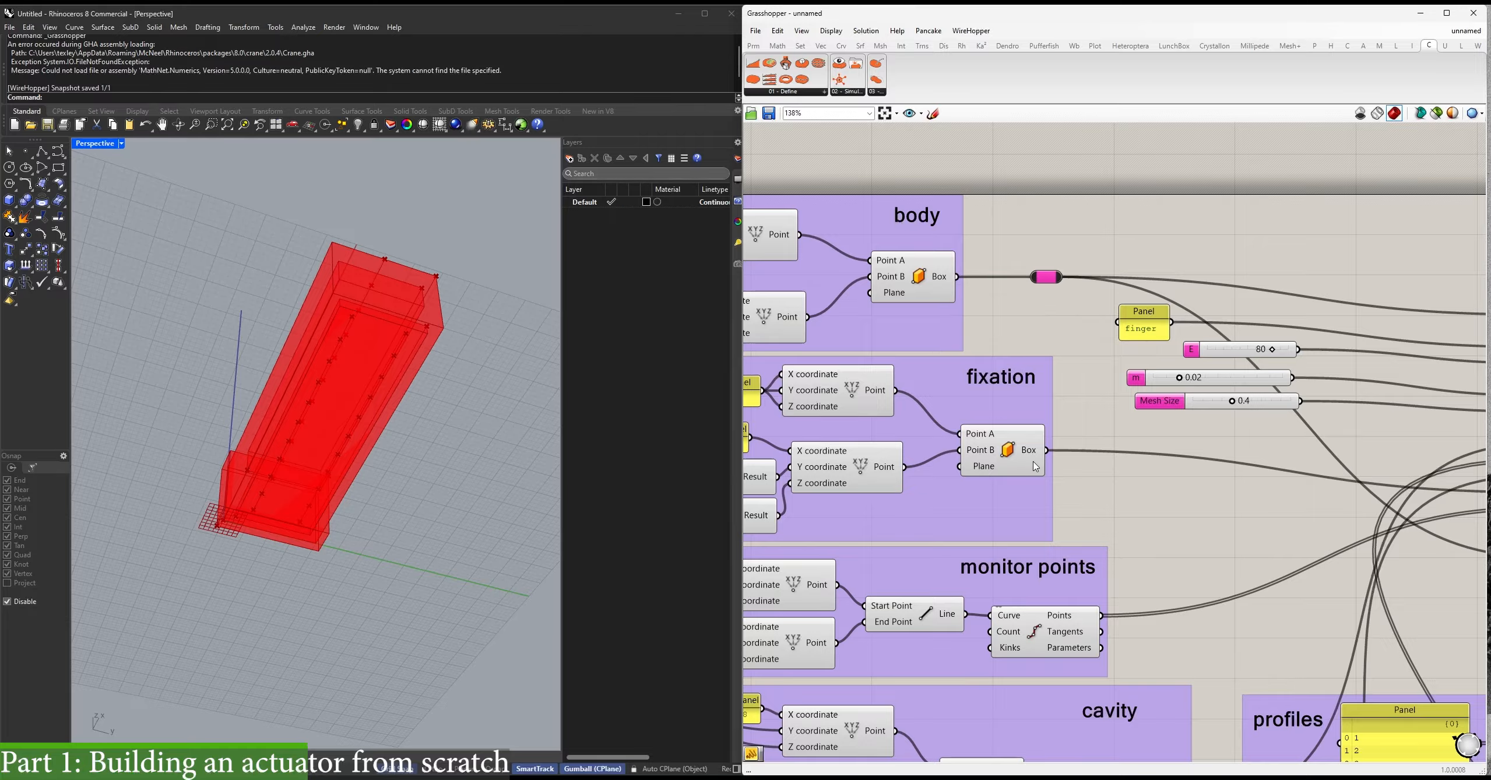
pyautogui.moveTo(1338, 546); pyautogui.dragTo(1168, 495, button='right')
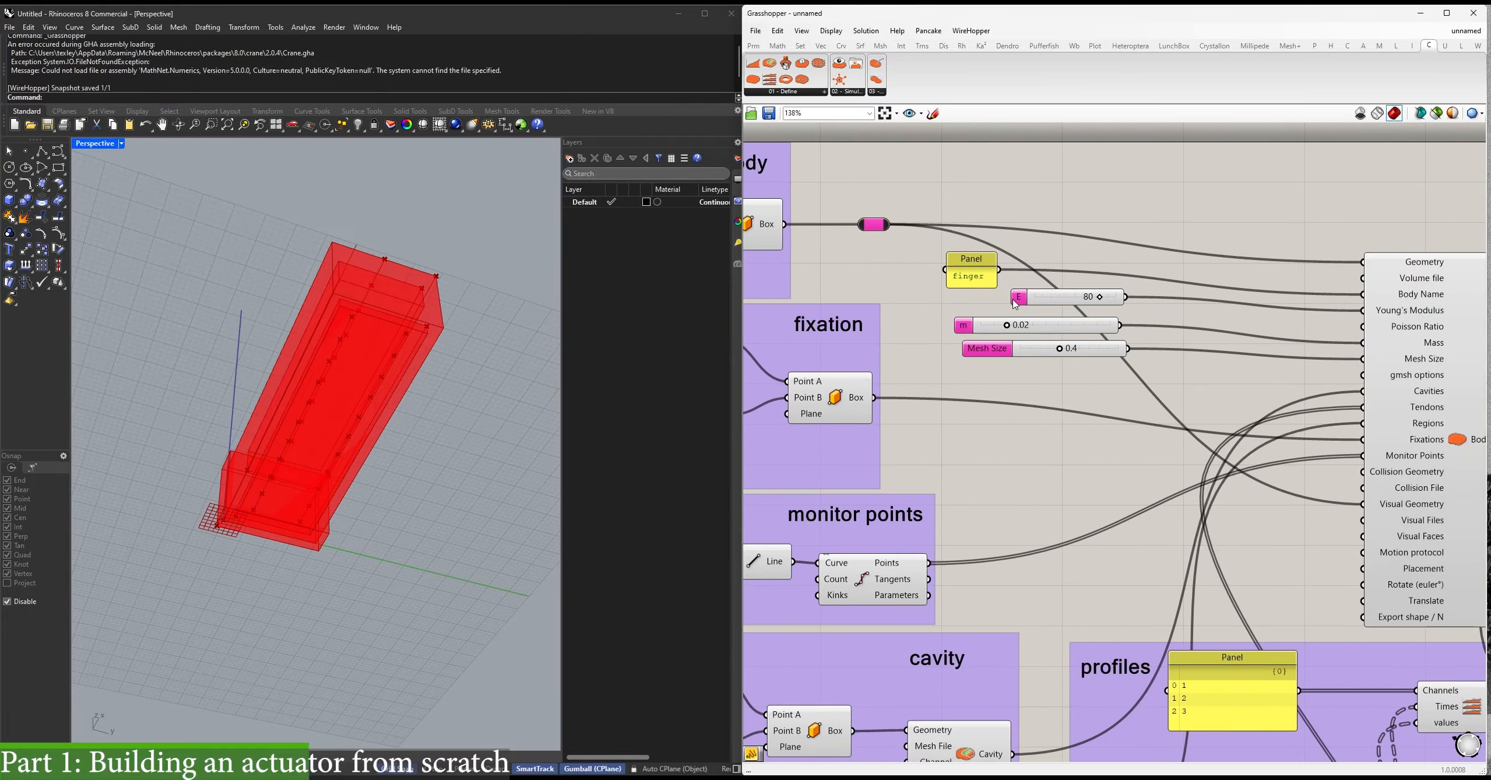
pyautogui.moveTo(1015, 302); pyautogui.dragTo(1293, 295, button='right')
pyautogui.moveTo(1157, 218); pyautogui.dragTo(1265, 221)
pyautogui.click(1177, 201)
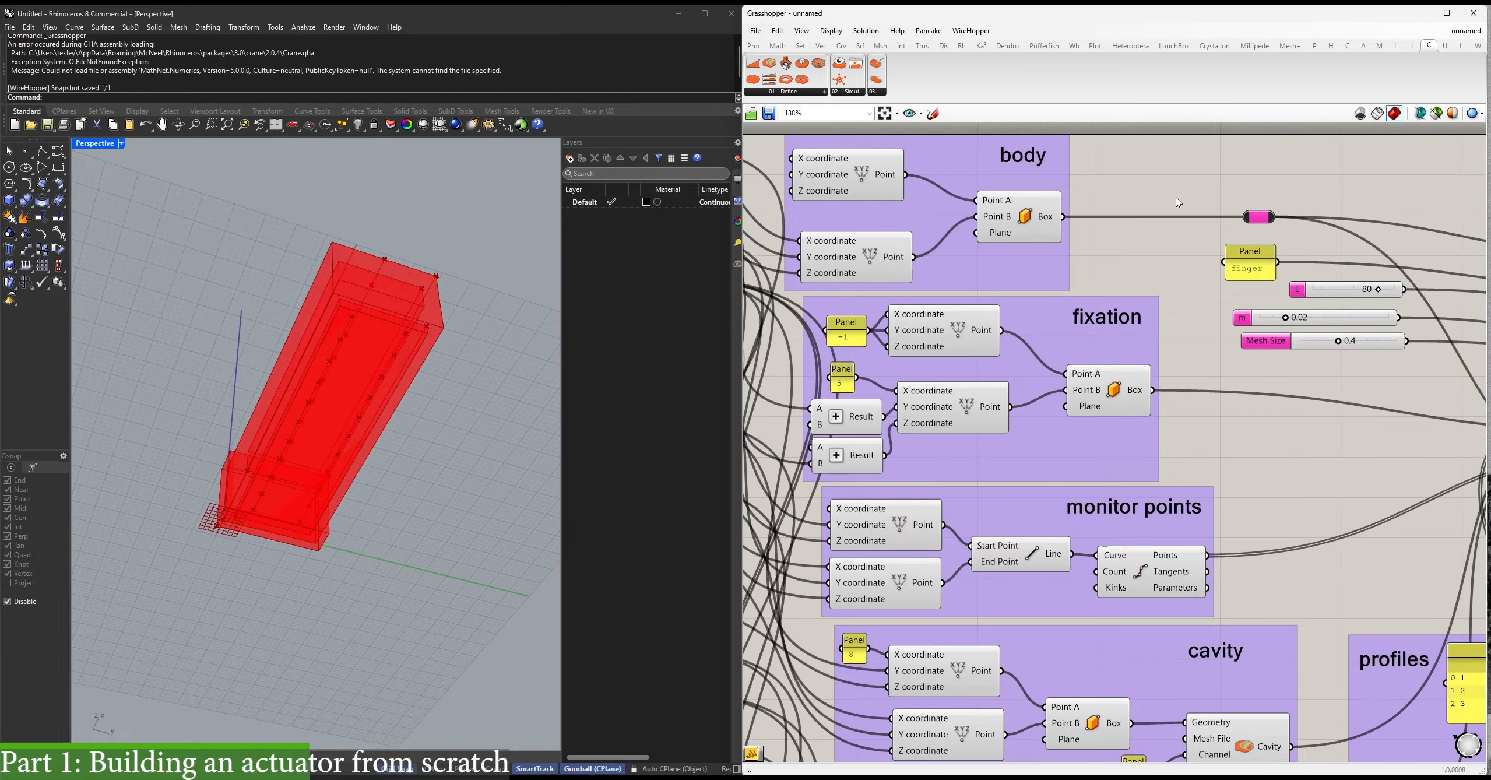
# Add a Quad Remesh component fed by the body Box and place it above the body group's output wire.
pyautogui.moveTo(1146, 214); pyautogui.dragTo(1199, 266, button='right')
pyautogui.moveTo(1084, 284); pyautogui.dragTo(998, 317, button='right')
pyautogui.doubleClick(1120, 325)
pyautogui.write('quad remesh')
pyautogui.press('Down')
pyautogui.press('Down')
pyautogui.press('Down')
pyautogui.press('Down')
pyautogui.press('Down')
pyautogui.press('Down')
pyautogui.press('Down')
pyautogui.press('Down')
pyautogui.press('Down')
pyautogui.press('Down')
pyautogui.press('Return')
pyautogui.moveTo(373, 350); pyautogui.dragTo(449, 364, button='right')
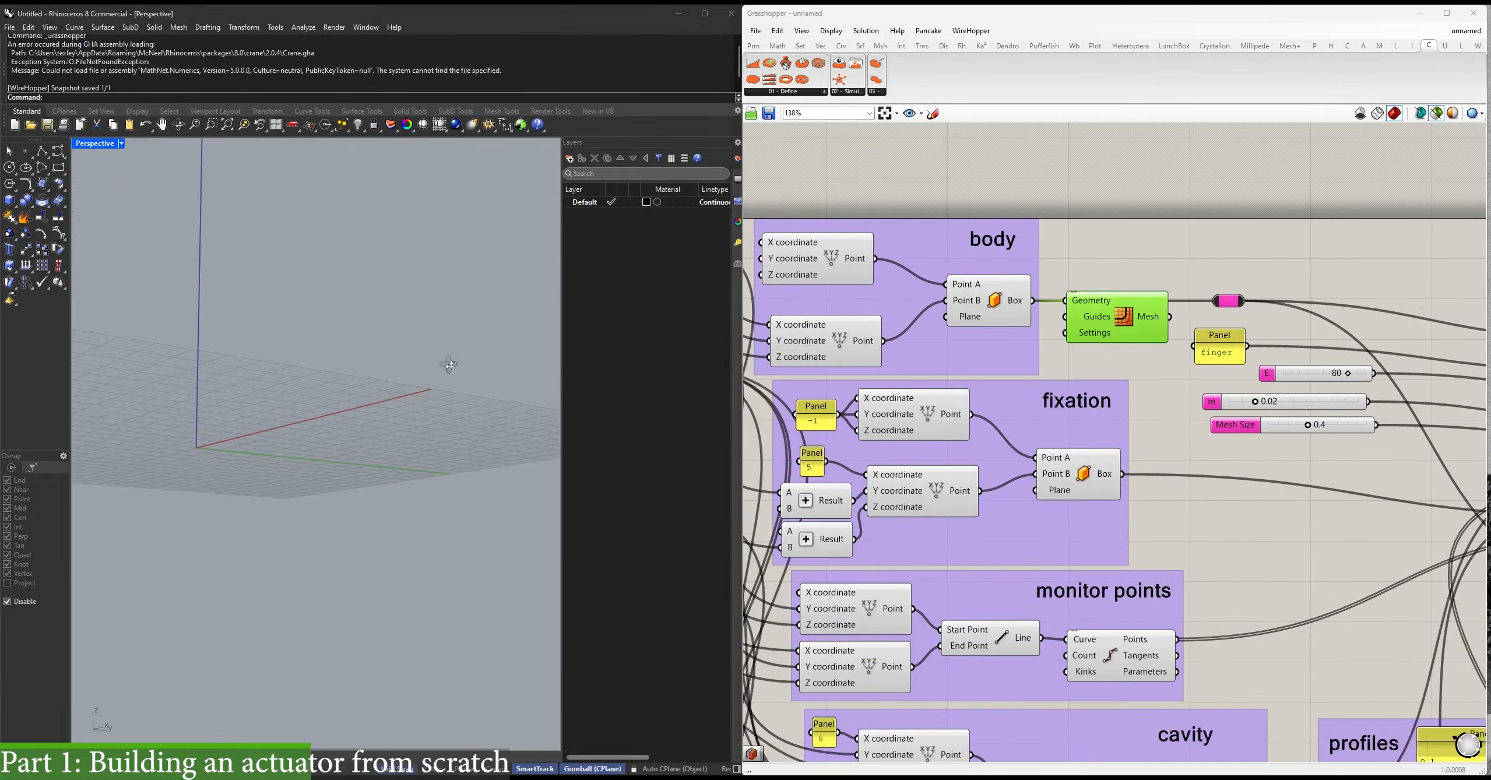
pyautogui.moveTo(1157, 317); pyautogui.dragTo(1181, 242)
pyautogui.moveTo(1181, 243); pyautogui.dragTo(1181, 284, button='right')
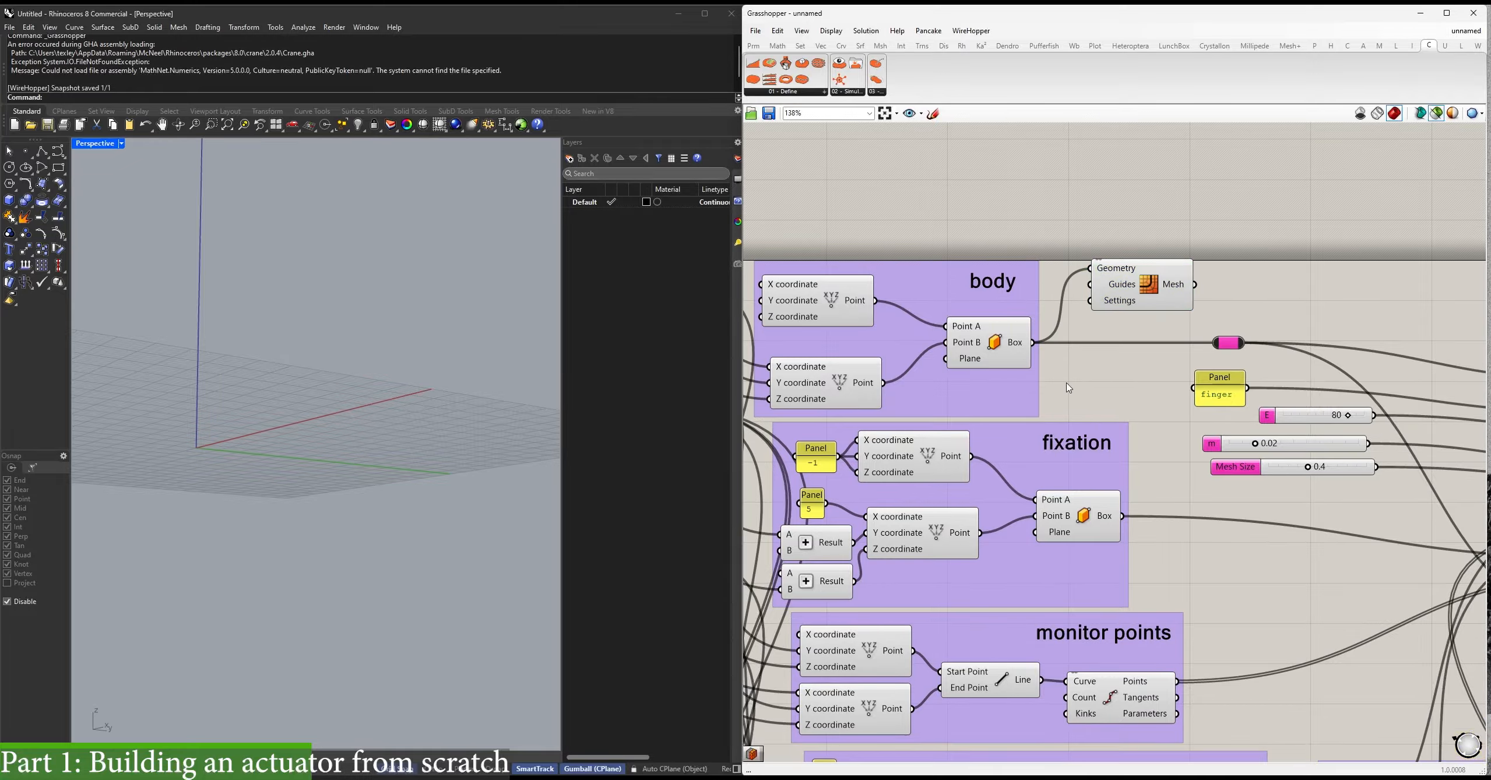
# Add a Quad Remesh Settings component above the body group and connect it to Quad Remesh's Settings input.
pyautogui.doubleClick(1115, 442)
pyautogui.write('quad remesh')
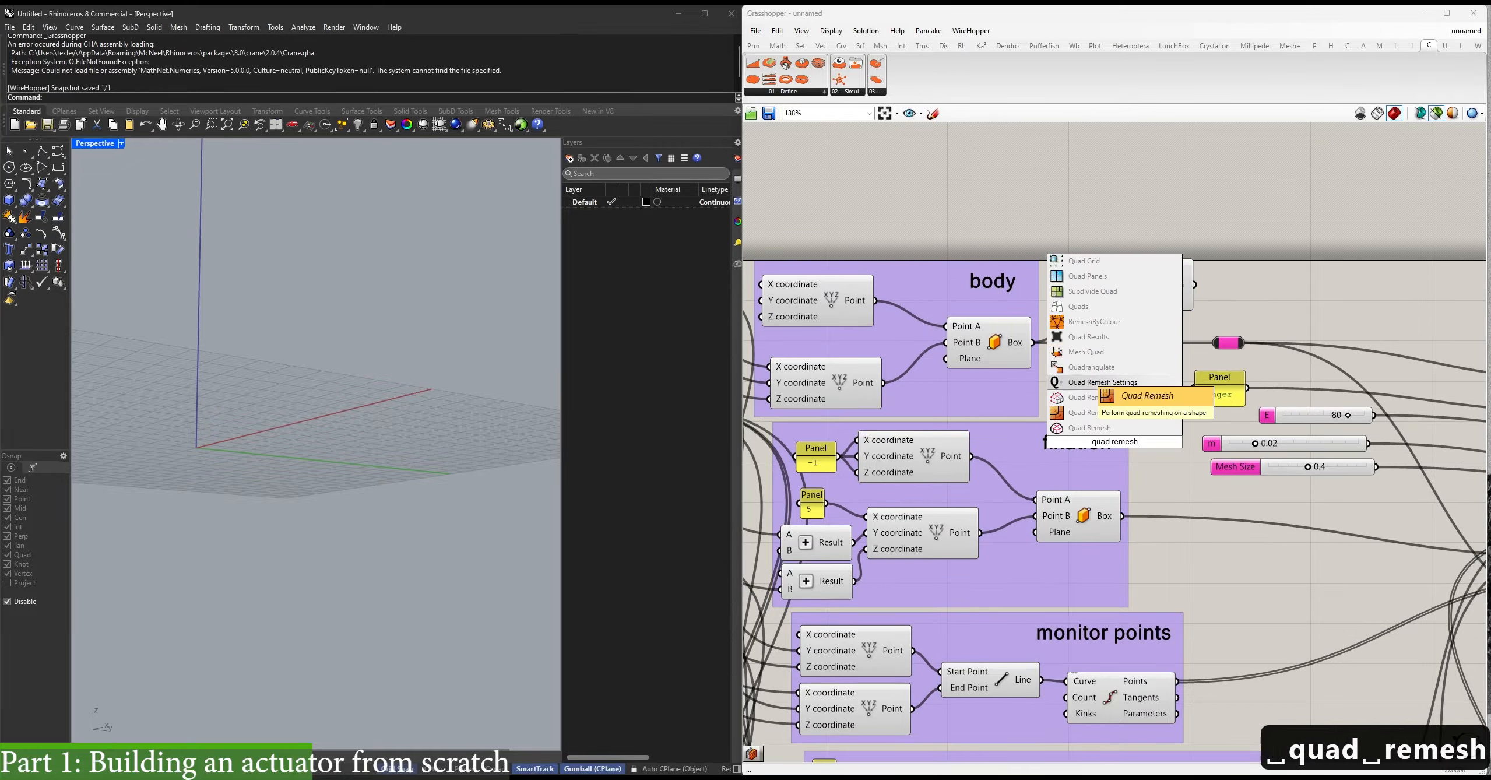
pyautogui.press('Down')
pyautogui.press('Return')
pyautogui.moveTo(1145, 322); pyautogui.dragTo(1045, 152)
pyautogui.click(1157, 296)
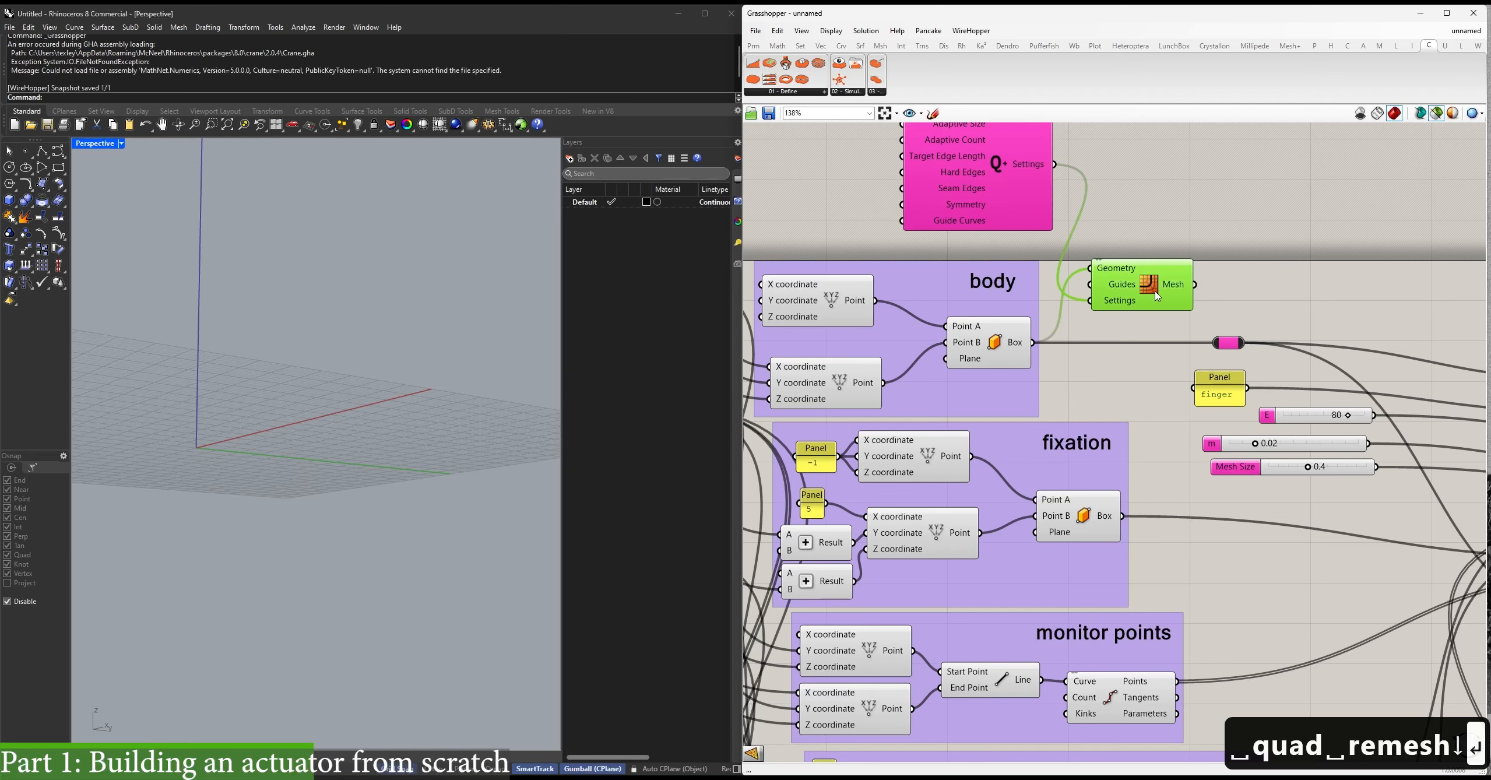
# Insert a Brep parameter after the body Box and connect it to Quad Remesh's Geometry input.
pyautogui.moveTo(1125, 297); pyautogui.dragTo(1148, 379, button='right')
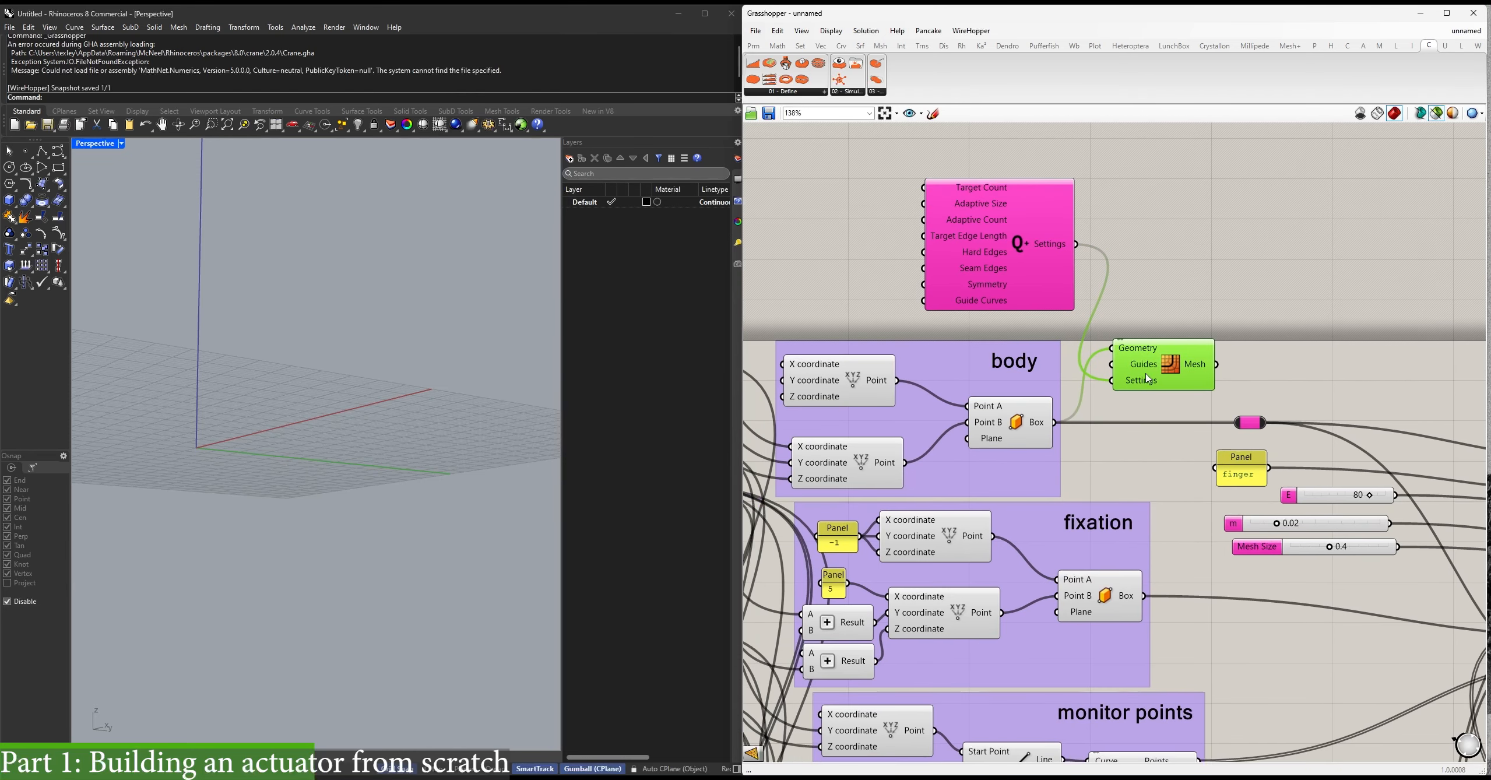
pyautogui.moveTo(1111, 426); pyautogui.dragTo(1001, 410, button='right')
pyautogui.doubleClick(1033, 432)
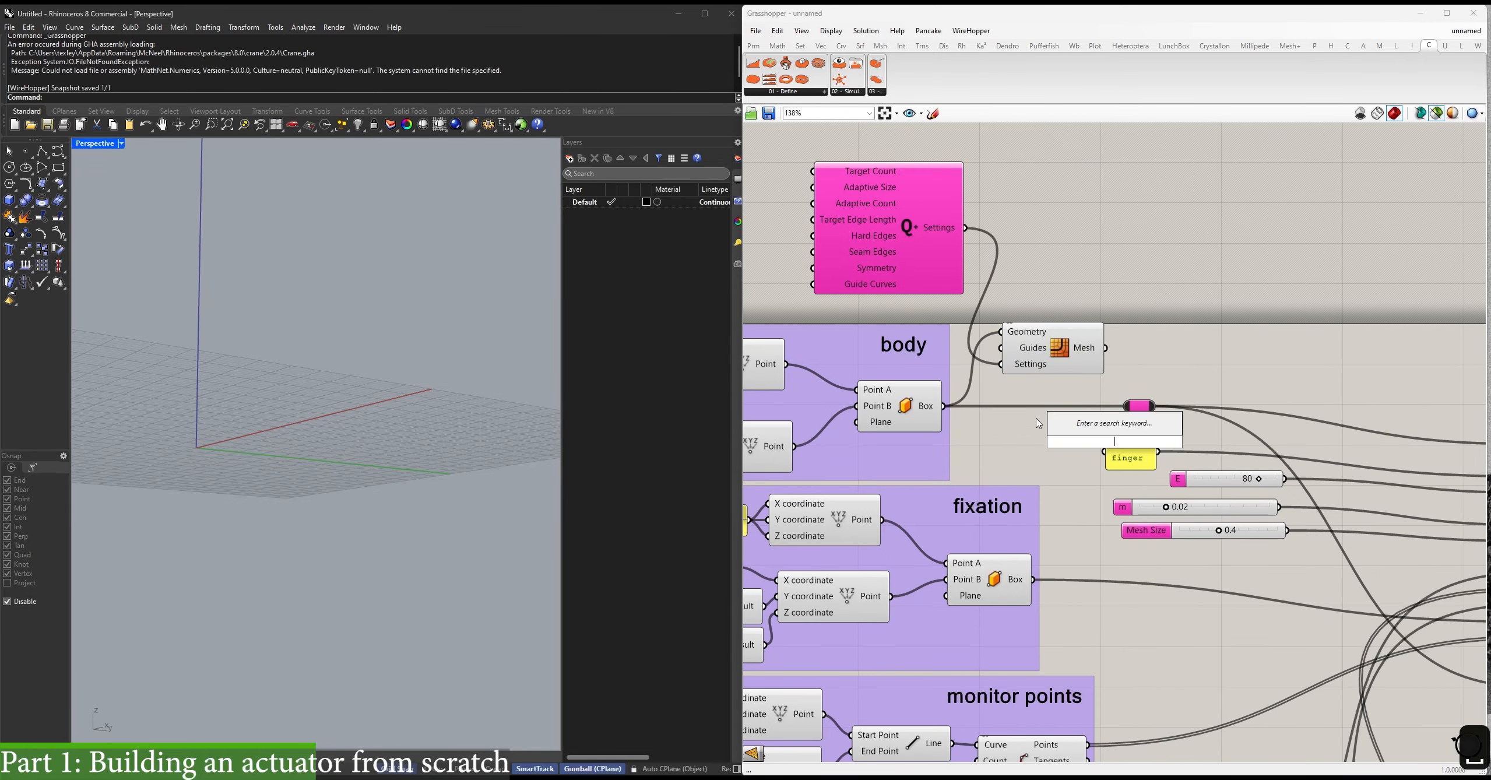
pyautogui.write('brep')
pyautogui.press('Return')
pyautogui.moveTo(1099, 431); pyautogui.dragTo(1004, 412)
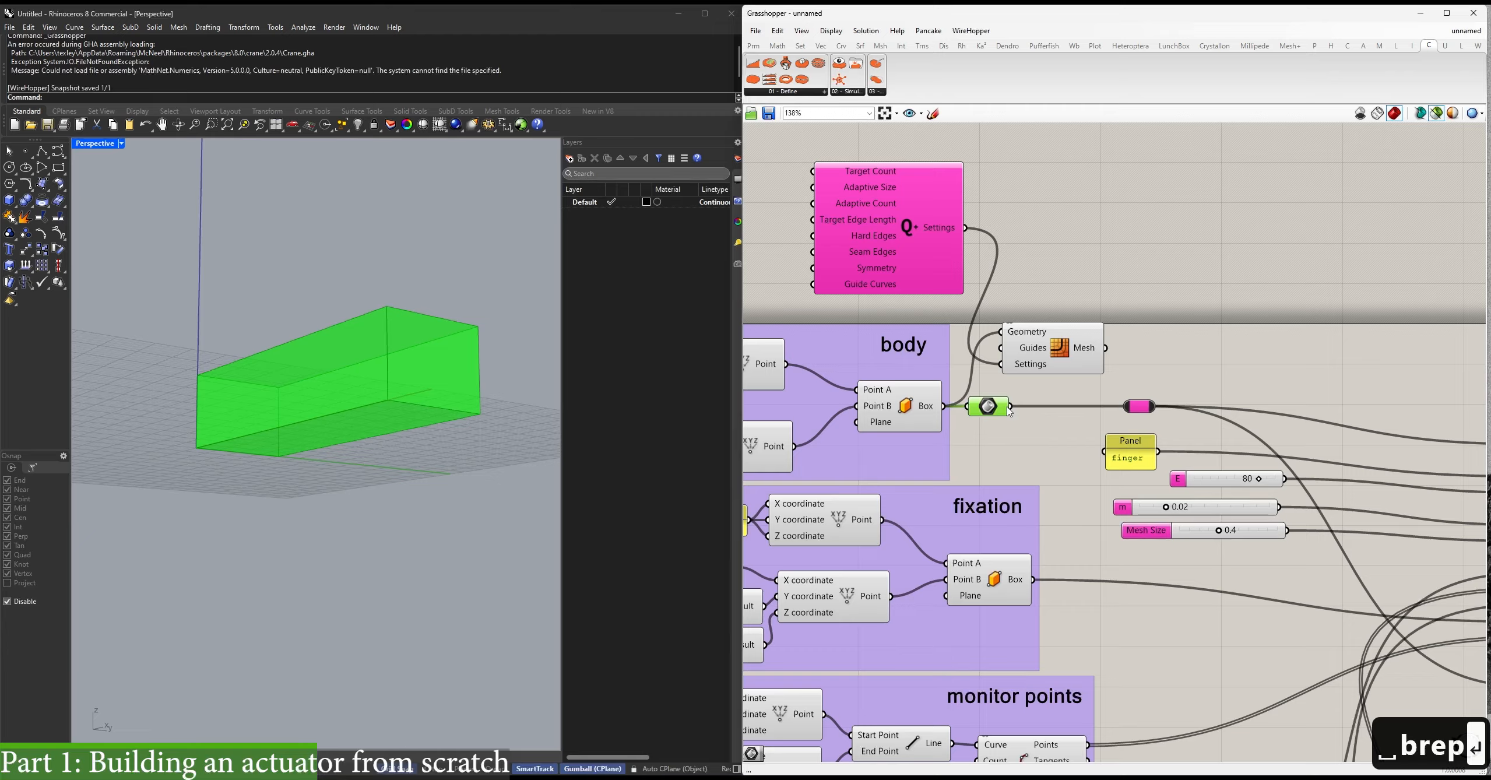
pyautogui.moveTo(990, 338); pyautogui.dragTo(1000, 332)
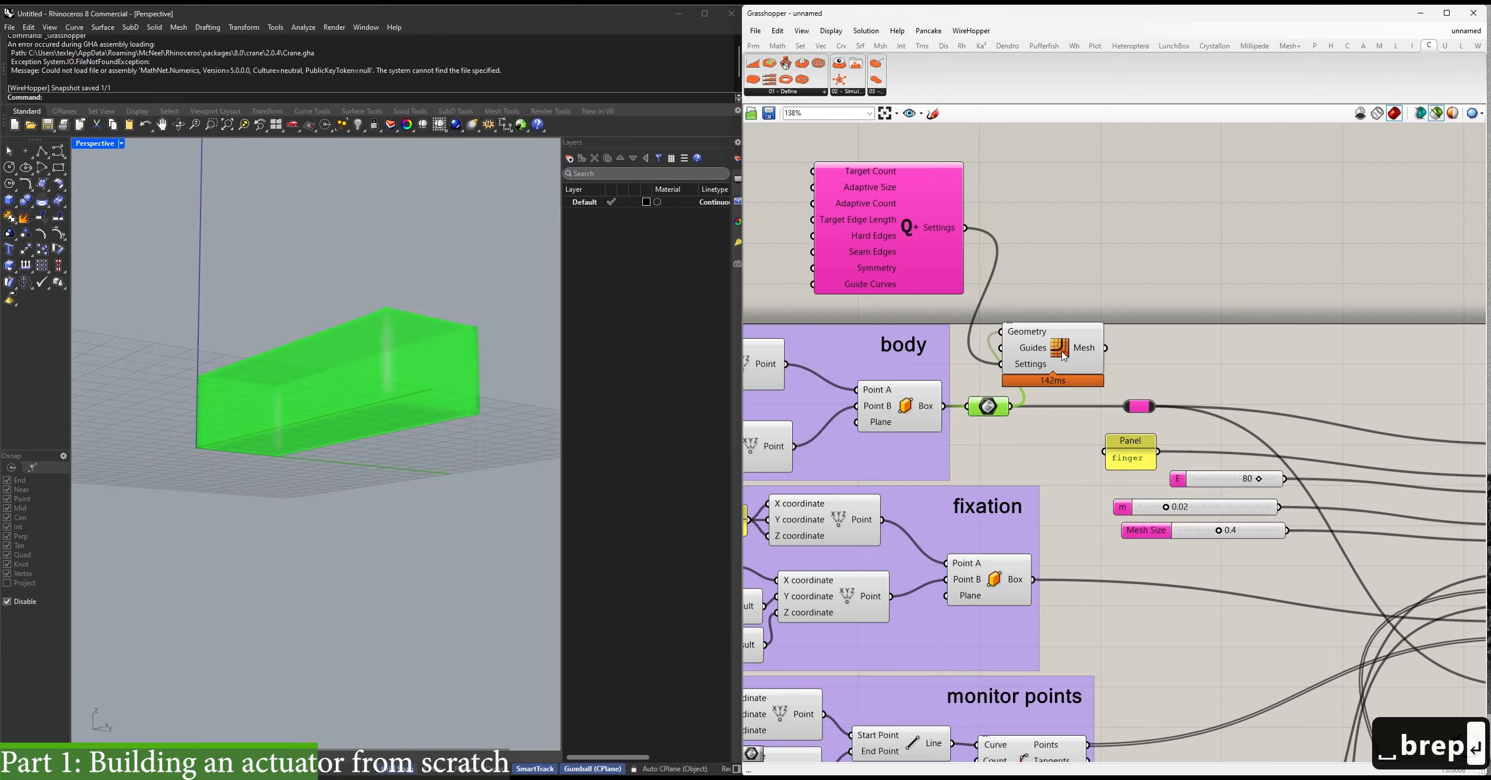
# Bake the body's quad mesh into Rhino, inspect it in Shaded display mode, and delete the baked mesh.
pyautogui.click(1085, 358)
pyautogui.middleClick(1084, 359)
pyautogui.click(1105, 378)
pyautogui.click(989, 330)
pyautogui.moveTo(326, 146); pyautogui.dragTo(147, 176, button='right')
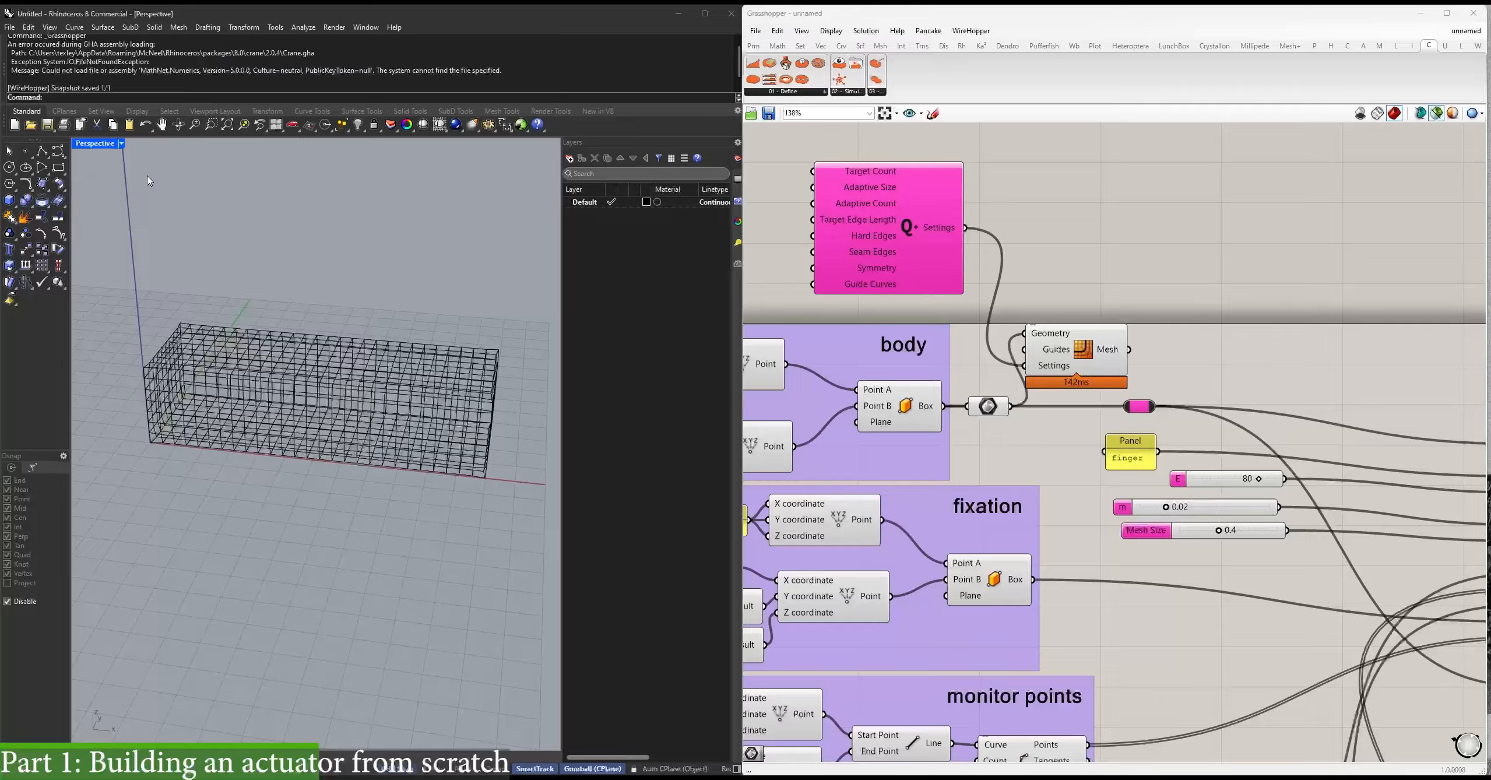
pyautogui.click(121, 144)
pyautogui.click(117, 201)
pyautogui.moveTo(350, 362); pyautogui.dragTo(358, 396, button='right')
pyautogui.click(359, 396)
pyautogui.press('Delete')
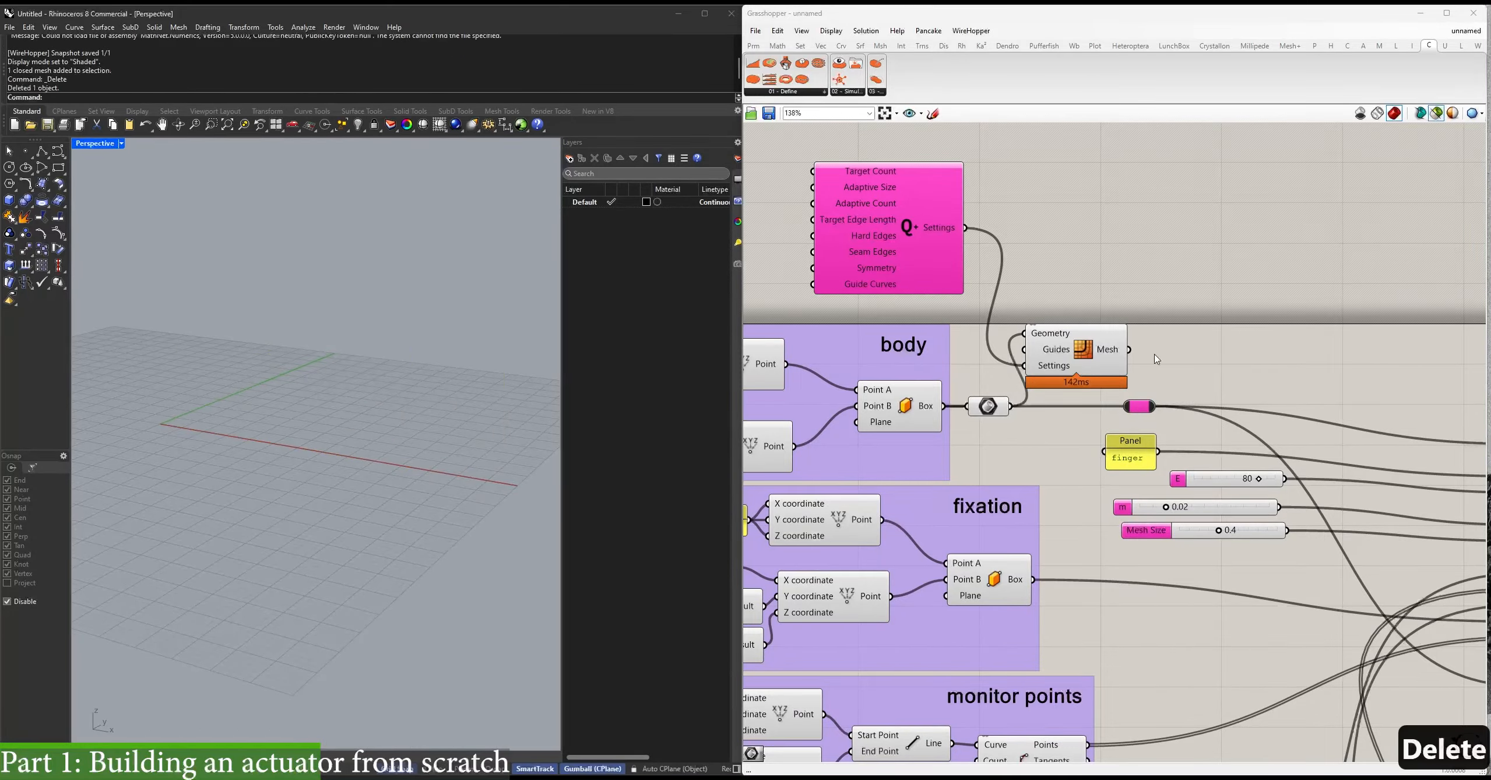
# Feed the Quad Remesh mesh into the body relay and run the SOFA simulation to check the finger from the side.
pyautogui.moveTo(1136, 409); pyautogui.dragTo(1215, 399)
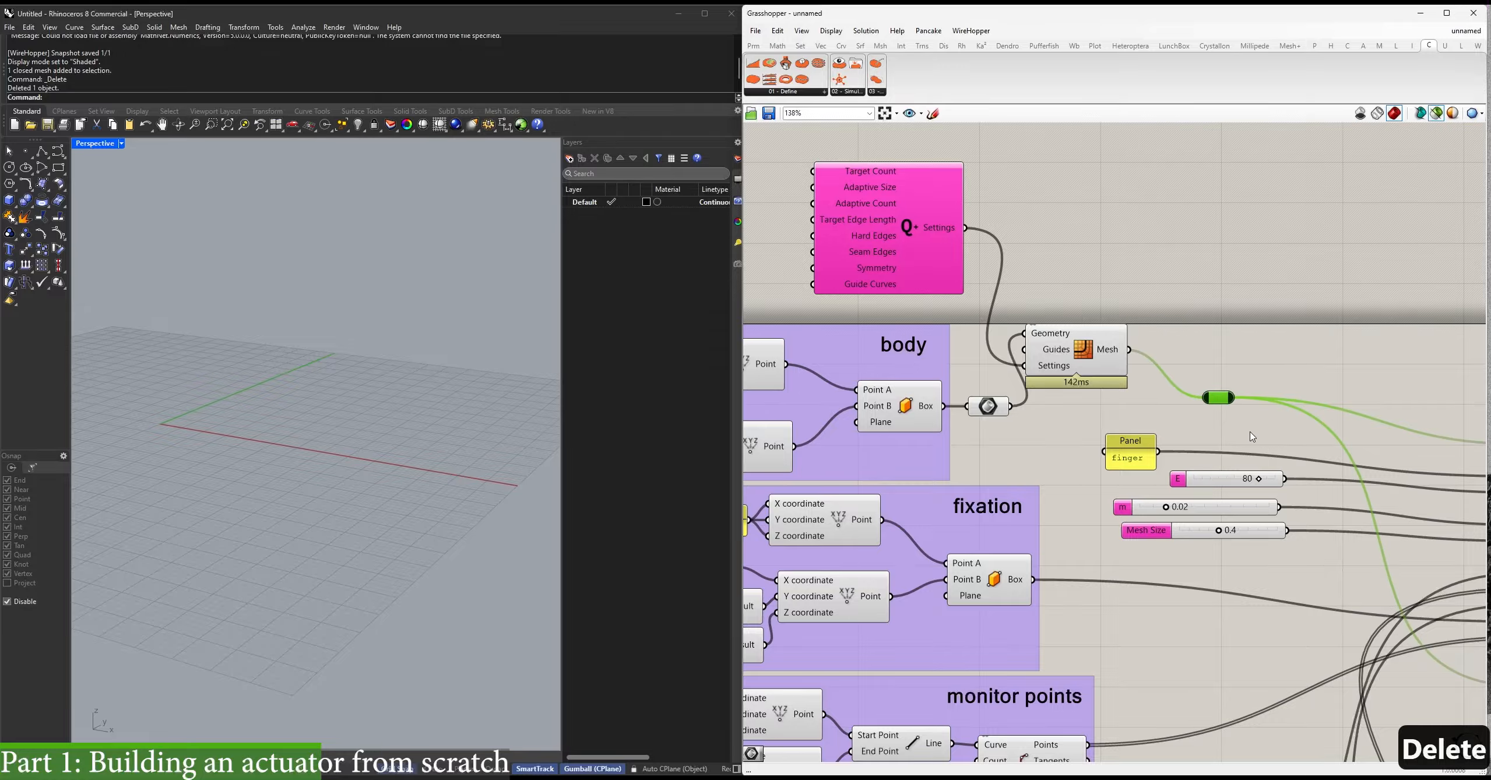
pyautogui.moveTo(1458, 570); pyautogui.dragTo(1098, 323, button='right')
pyautogui.moveTo(1395, 516); pyautogui.dragTo(997, 319, button='right')
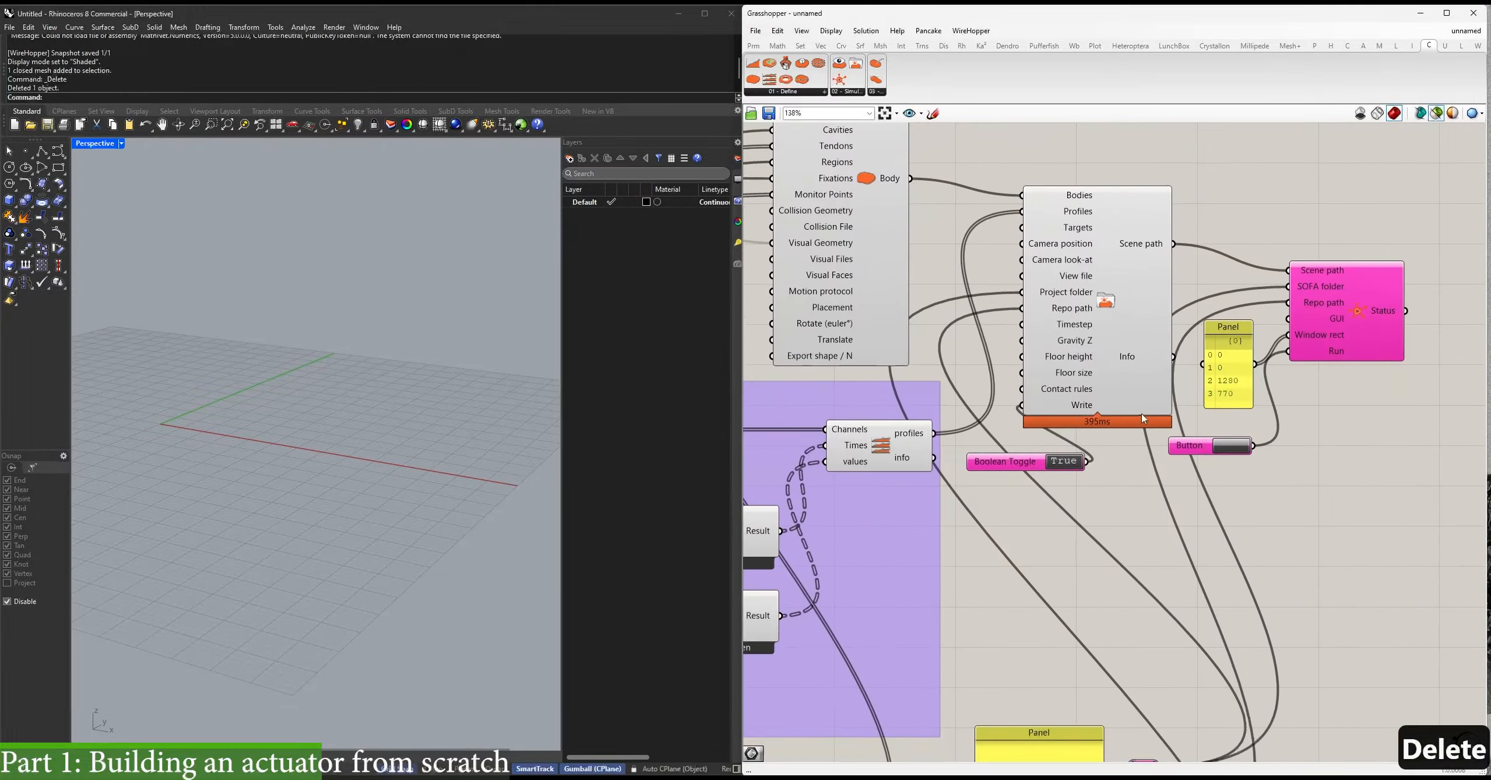
pyautogui.click(1239, 448)
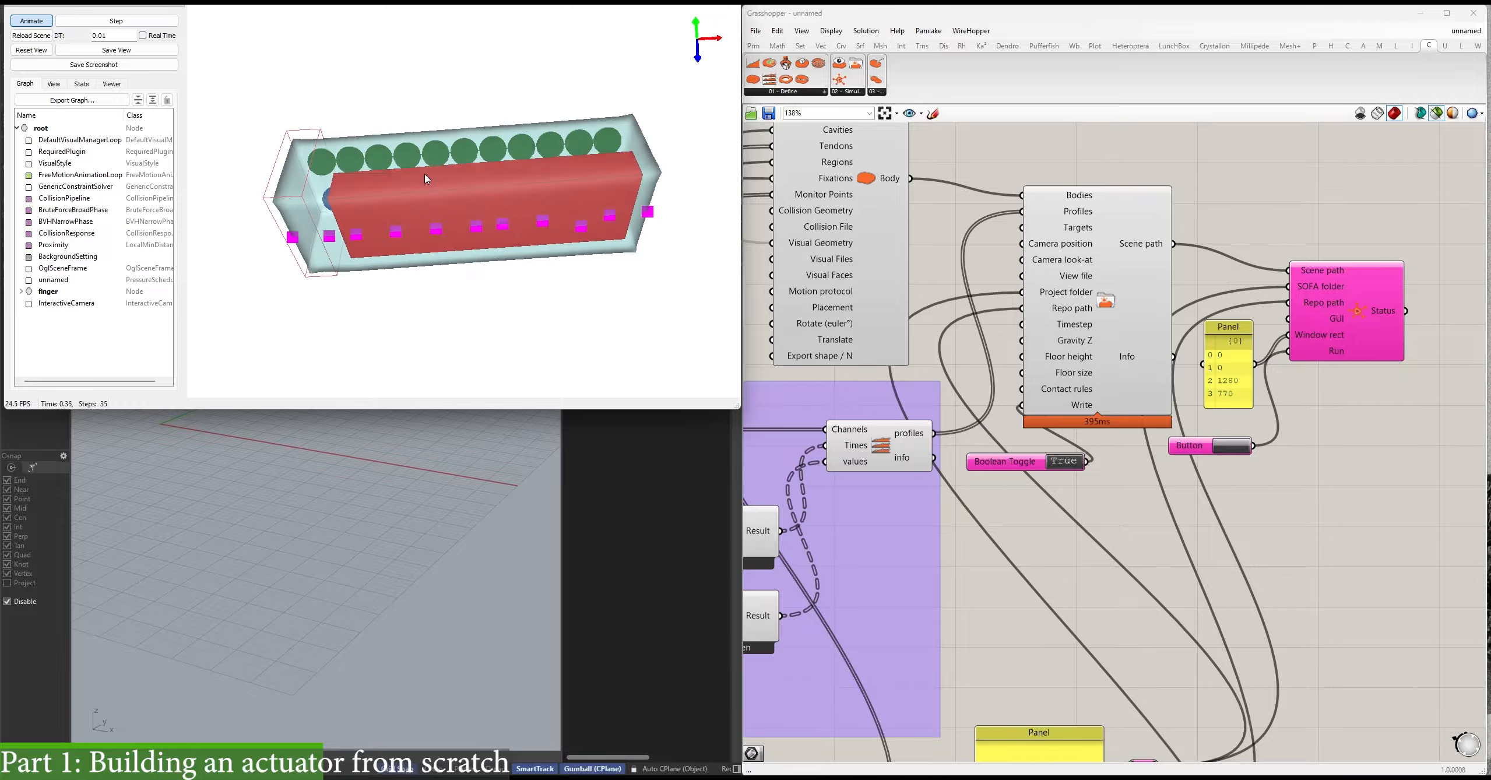
pyautogui.moveTo(423, 174); pyautogui.dragTo(421, 217)
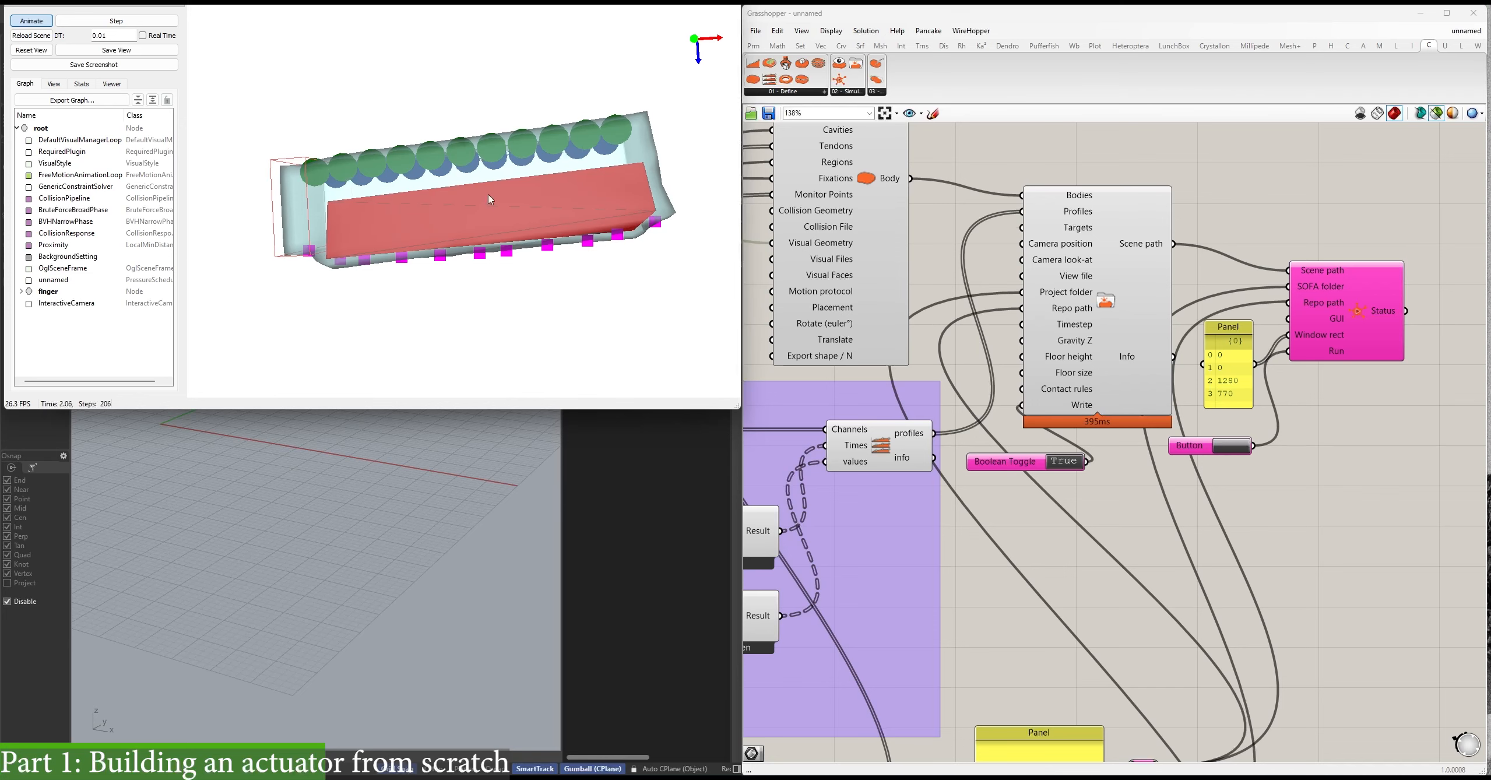
pyautogui.click(31, 35)
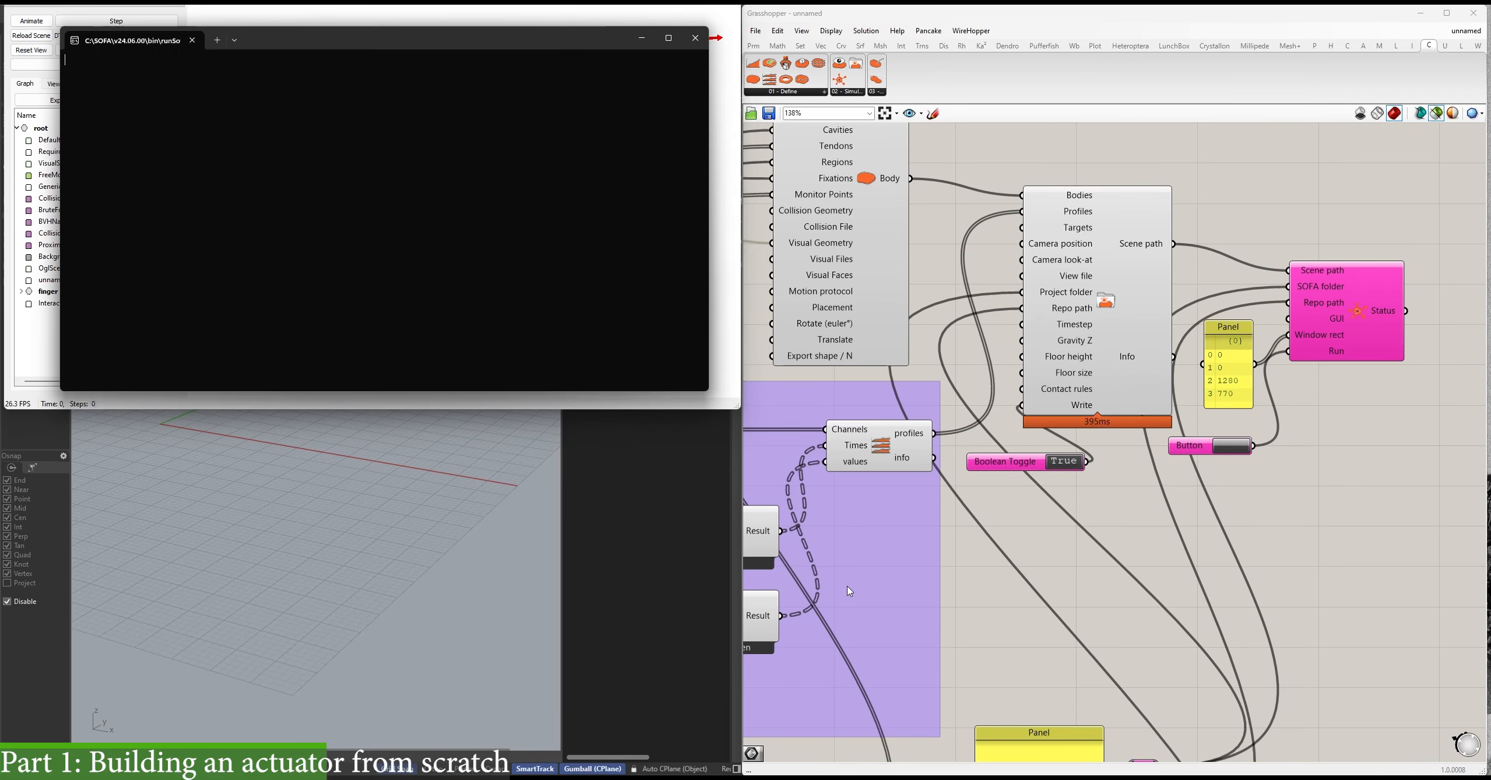
pyautogui.click(695, 38)
# Place a copy of Quad Remesh in the cavity group, rearranging the Cavity component and group label to make room.
pyautogui.moveTo(930, 368); pyautogui.dragTo(1310, 309, button='right')
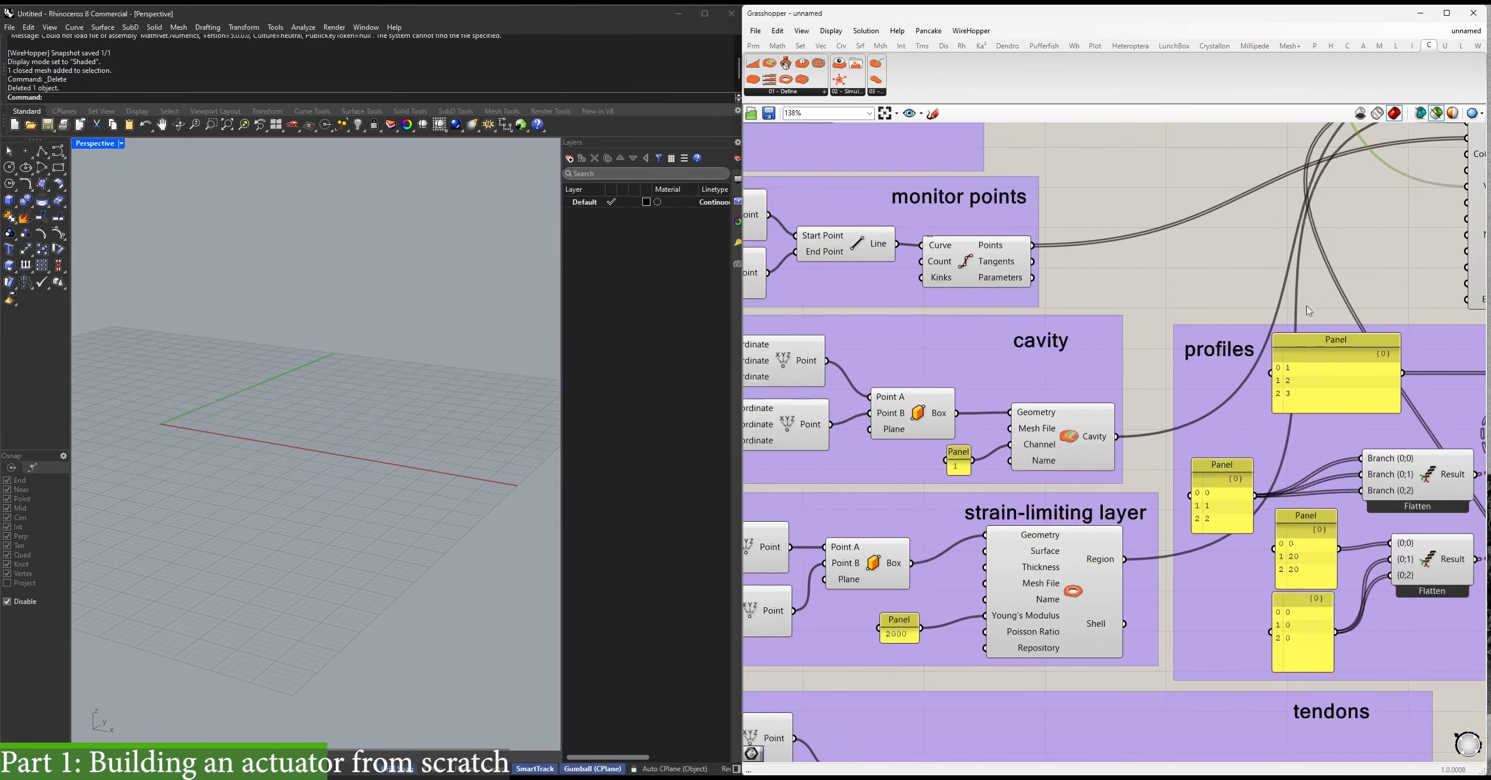
pyautogui.moveTo(974, 342); pyautogui.dragTo(1152, 344, button='right')
pyautogui.moveTo(1249, 434); pyautogui.dragTo(1206, 433)
pyautogui.moveTo(1303, 404); pyautogui.dragTo(1086, 758, button='right')
pyautogui.keyDown('alt'); pyautogui.moveTo(965, 281); pyautogui.dragTo(1117, 680); pyautogui.keyUp('alt')
pyautogui.moveTo(1118, 680); pyautogui.dragTo(1110, 421, button='right')
pyautogui.moveTo(1109, 421); pyautogui.dragTo(1132, 436)
pyautogui.moveTo(997, 560); pyautogui.dragTo(1126, 516, button='right')
pyautogui.moveTo(1108, 548); pyautogui.dragTo(1179, 548)
pyautogui.moveTo(1119, 467); pyautogui.dragTo(955, 459)
pyautogui.click(1145, 423)
# Insert a Brep parameter after the cavity Box and connect it to the copied Quad Remesh's Geometry input.
pyautogui.moveTo(1302, 394); pyautogui.dragTo(966, 528)
pyautogui.rightClick(1064, 488)
pyautogui.moveTo(1194, 515)
pyautogui.click(1262, 538)
pyautogui.press('space')
pyautogui.write('brep')
pyautogui.press('Return')
pyautogui.moveTo(1077, 543); pyautogui.dragTo(1026, 526)
pyautogui.moveTo(1055, 526); pyautogui.dragTo(1047, 456)
# Bake the cavity's quad mesh into Rhino to check it, and delete the baked mesh.
pyautogui.click(1079, 487)
pyautogui.middleClick(1113, 478)
pyautogui.click(1189, 483)
pyautogui.click(356, 385)
pyautogui.press('Delete')
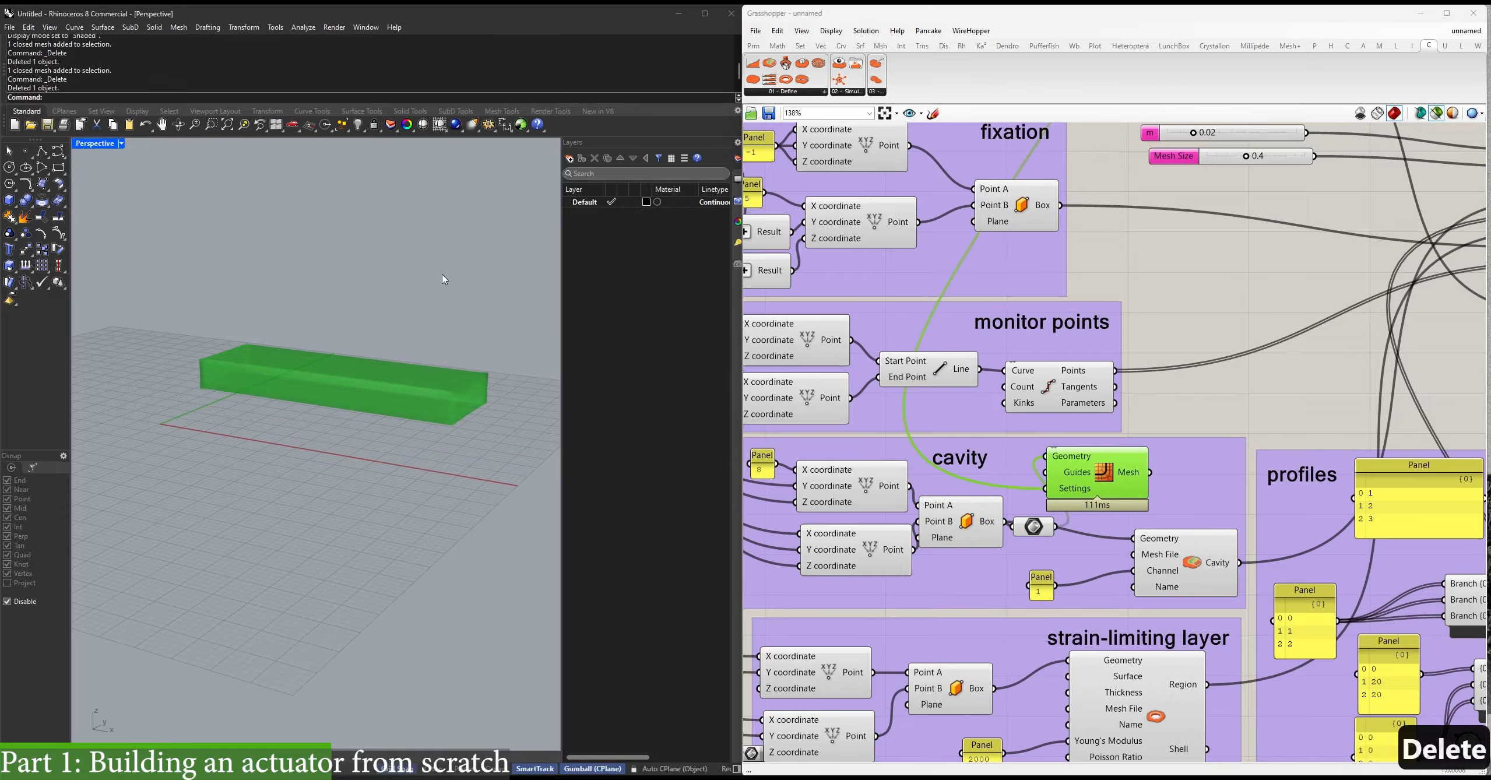
# Launch the SOFA simulation of the remeshed finger and orbit to its side view.
pyautogui.moveTo(1271, 372); pyautogui.dragTo(924, 606, button='right')
pyautogui.moveTo(1475, 699); pyautogui.dragTo(1196, 483, button='right')
pyautogui.click(1320, 526)
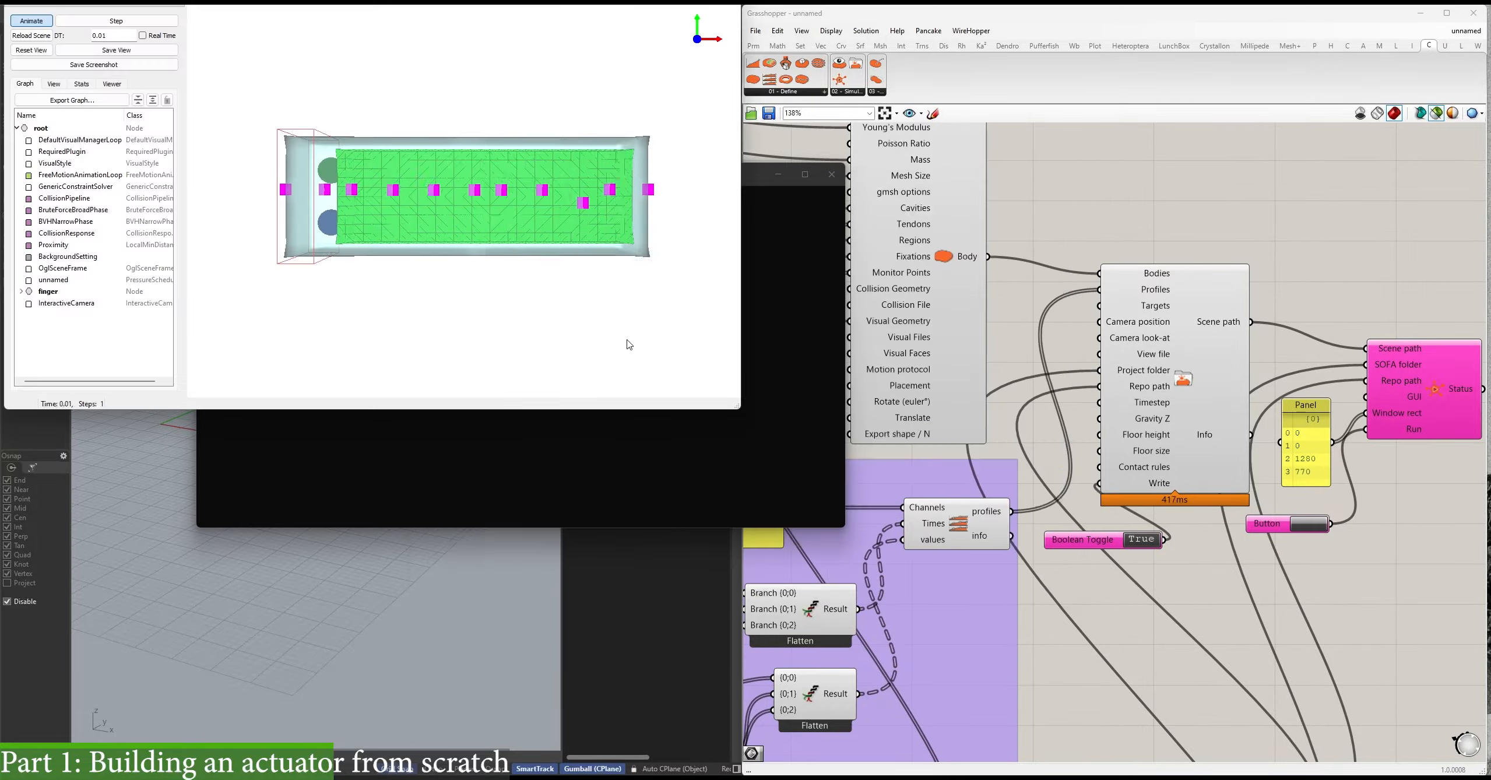
pyautogui.moveTo(444, 156); pyautogui.dragTo(434, 251)
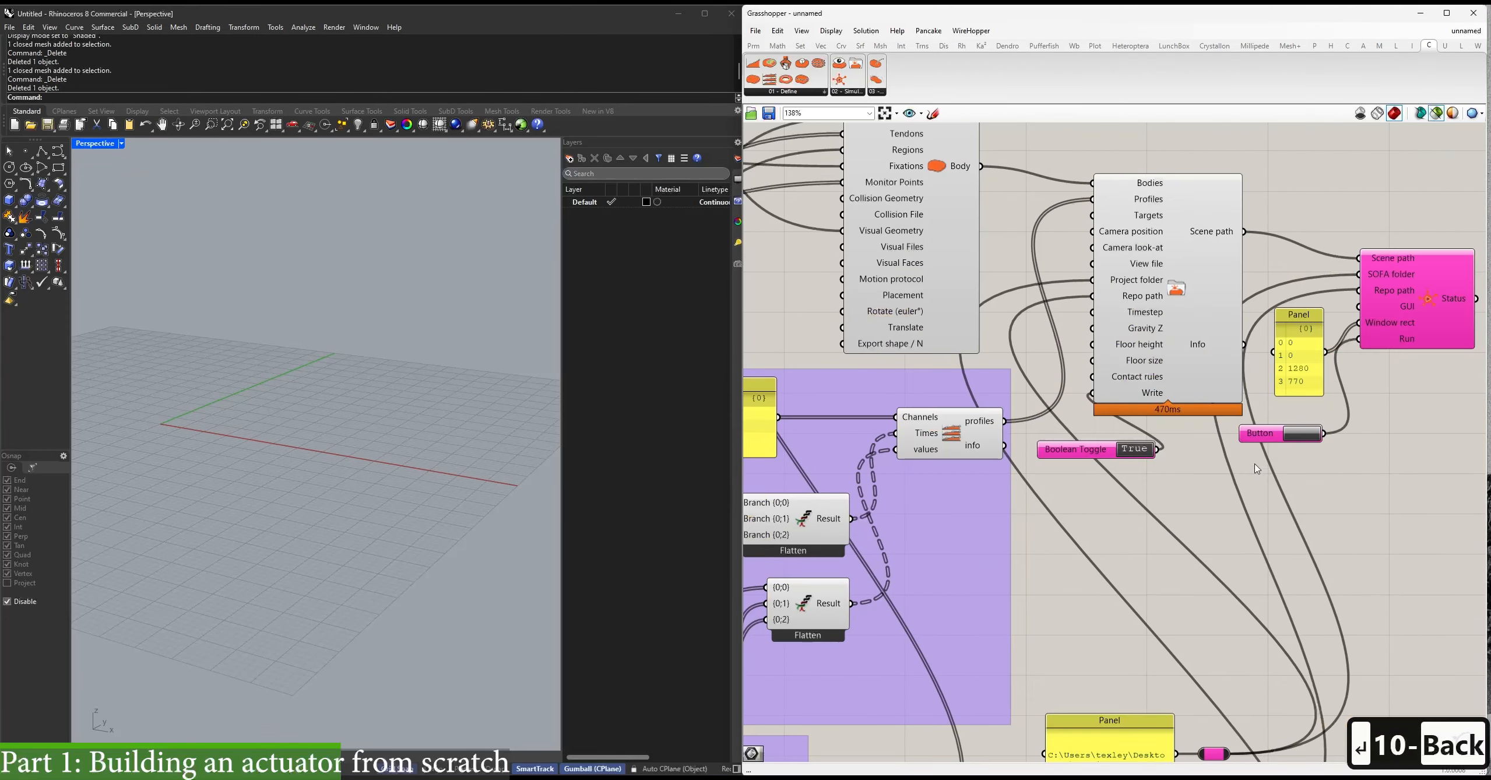
# Relaunch the SOFA simulation, watch the cavity inflate from the side, and close SOFA.
pyautogui.click(1302, 434)
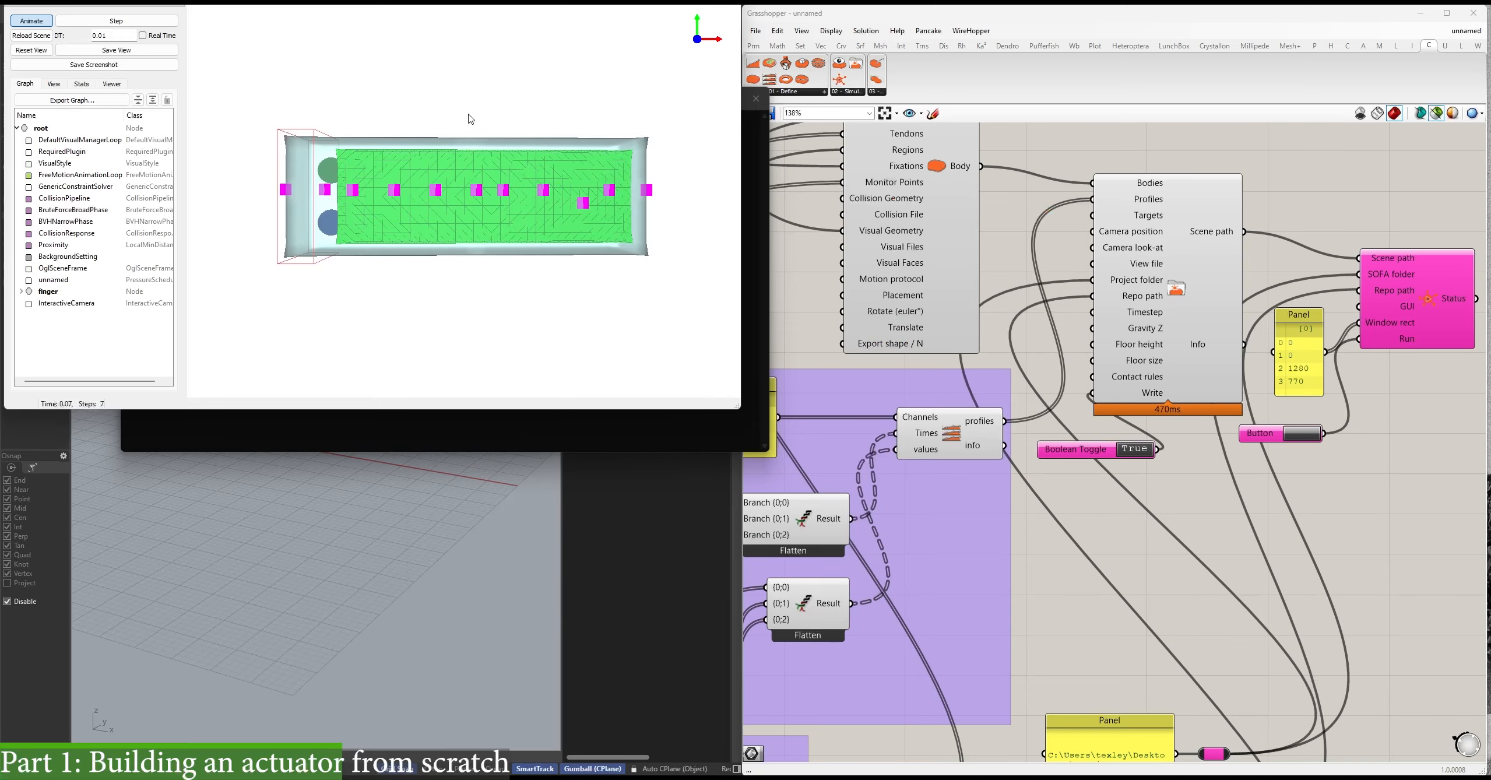
pyautogui.moveTo(471, 118); pyautogui.dragTo(458, 228)
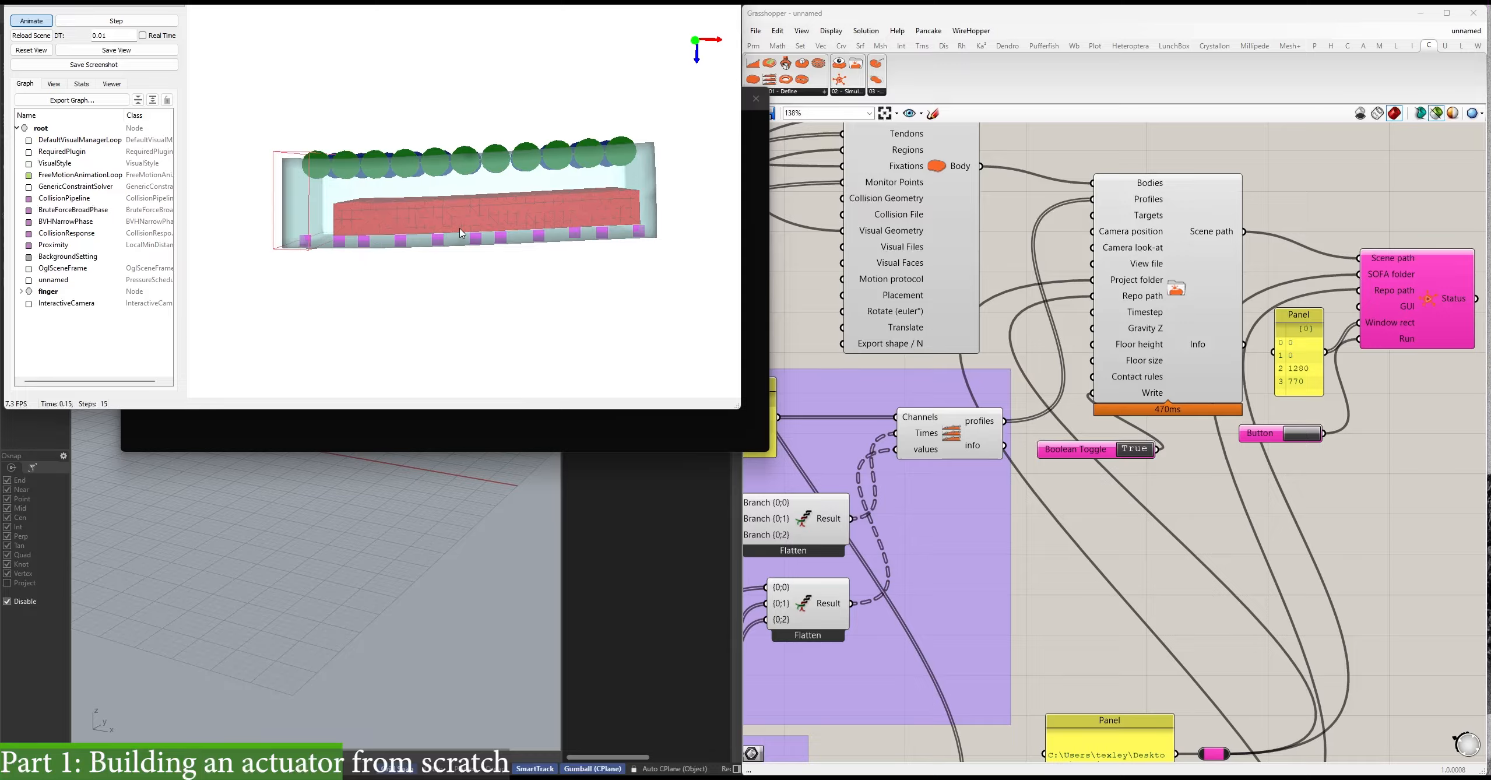
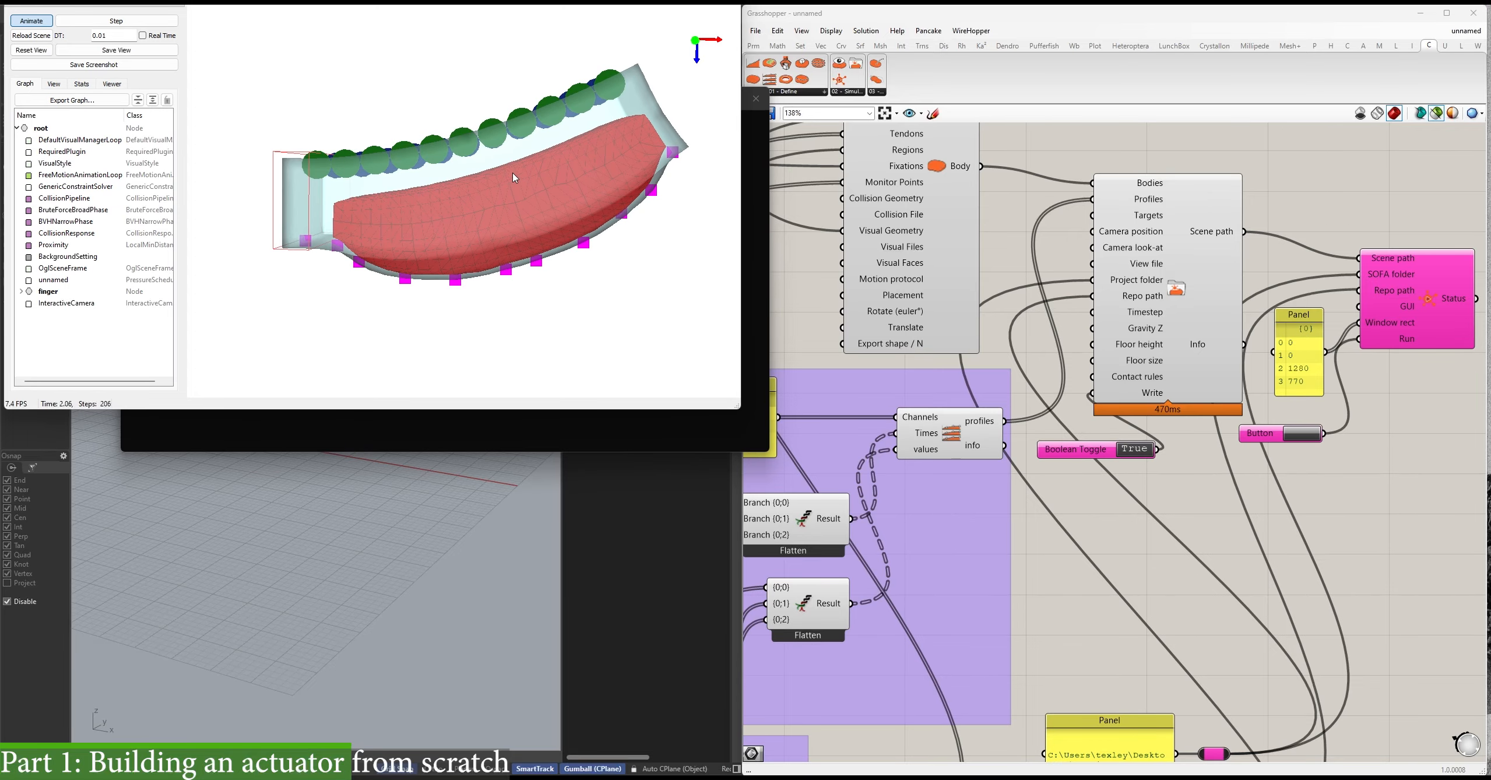
pyautogui.click(753, 104)
# Add a SofaPreview component above the run component and connect the scene path and repository path to it.
pyautogui.moveTo(1225, 292); pyautogui.dragTo(1060, 379, button='right')
pyautogui.moveTo(1165, 336); pyautogui.dragTo(1087, 420, button='right')
pyautogui.doubleClick(1152, 355)
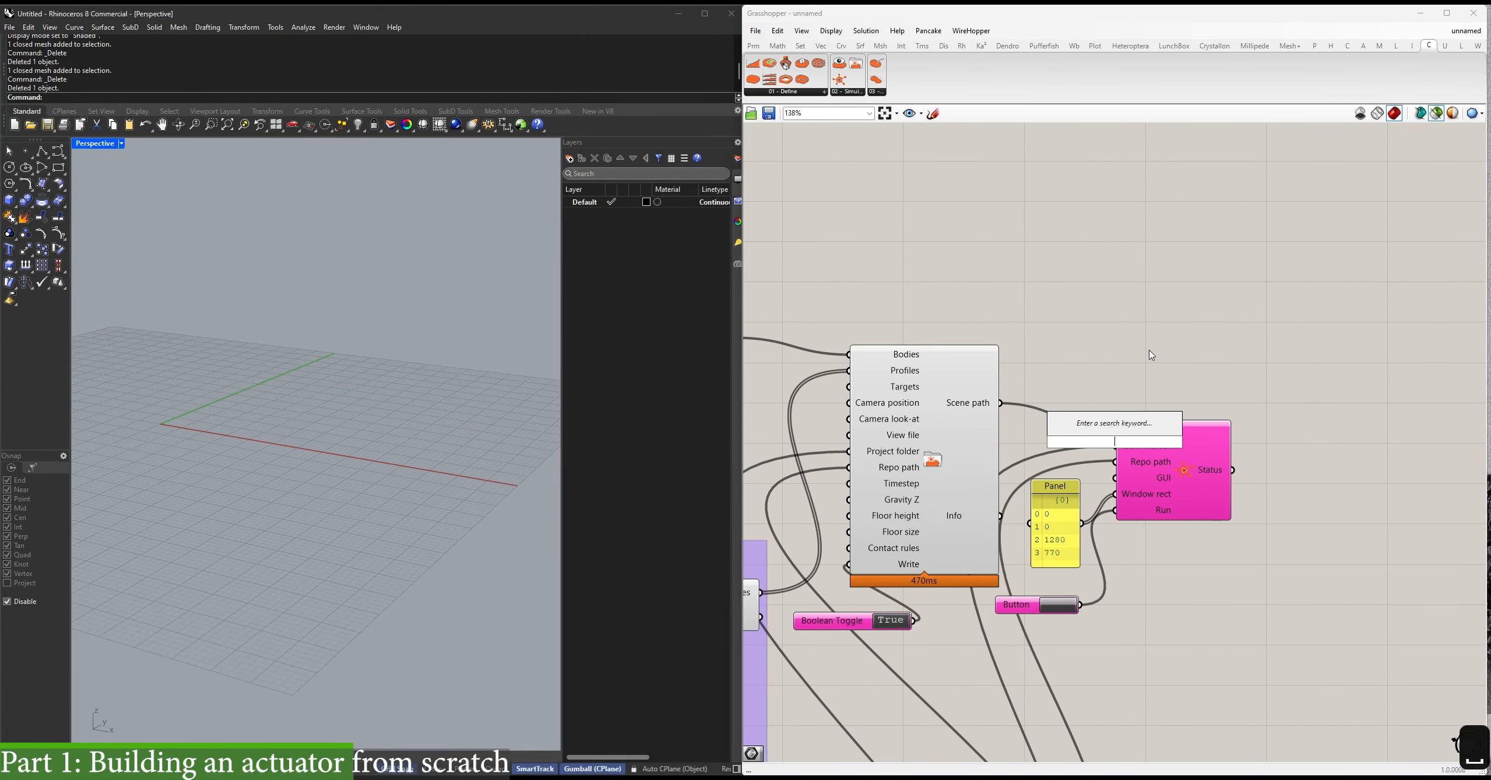
pyautogui.write('sofaprev')
pyautogui.press('Down')
pyautogui.press('Down')
pyautogui.press('Down')
pyautogui.press('Down')
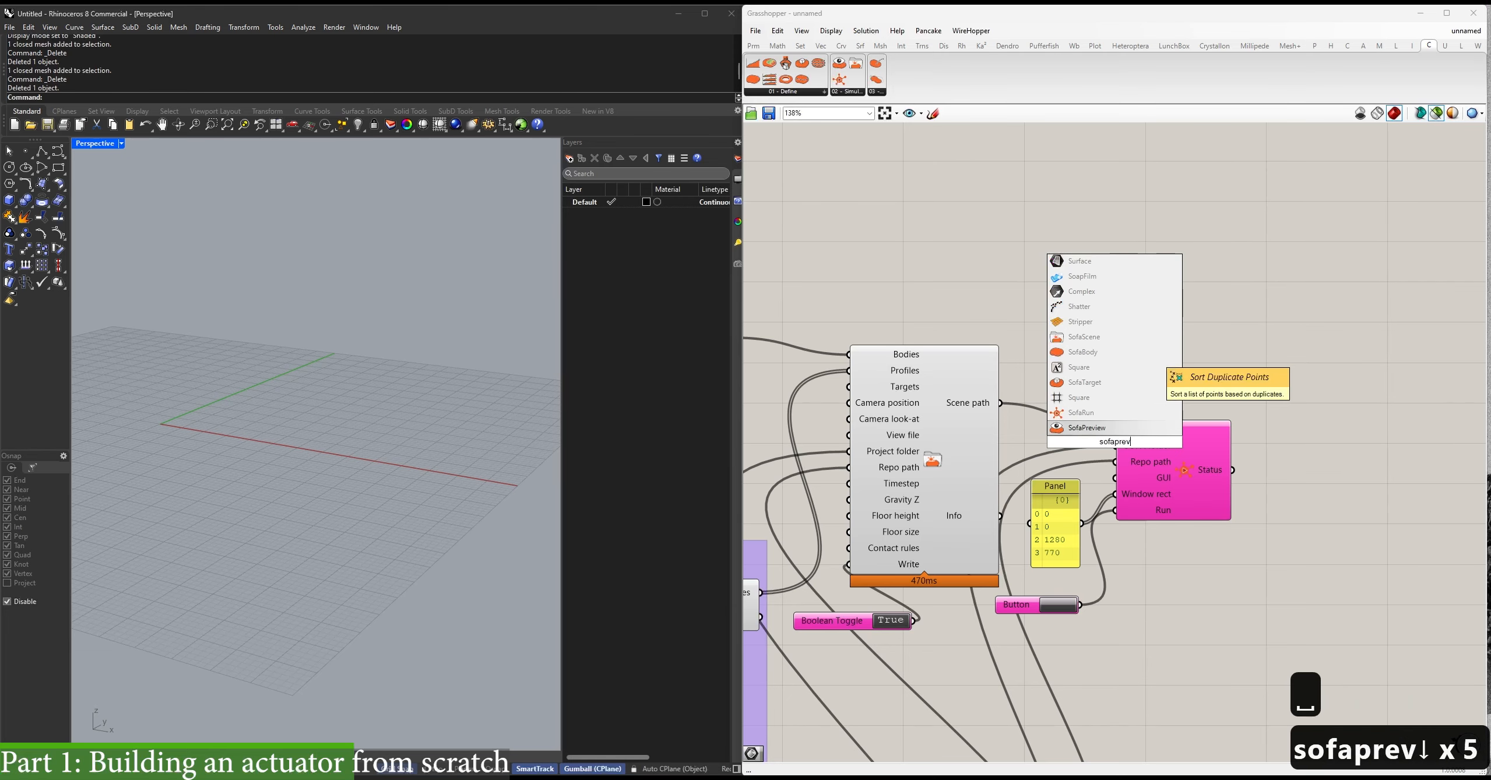
pyautogui.press('Down')
pyautogui.press('Return')
pyautogui.moveTo(1095, 263); pyautogui.dragTo(1000, 402)
pyautogui.moveTo(986, 457); pyautogui.dragTo(1074, 267, button='right')
pyautogui.moveTo(1078, 736); pyautogui.dragTo(1179, 160)
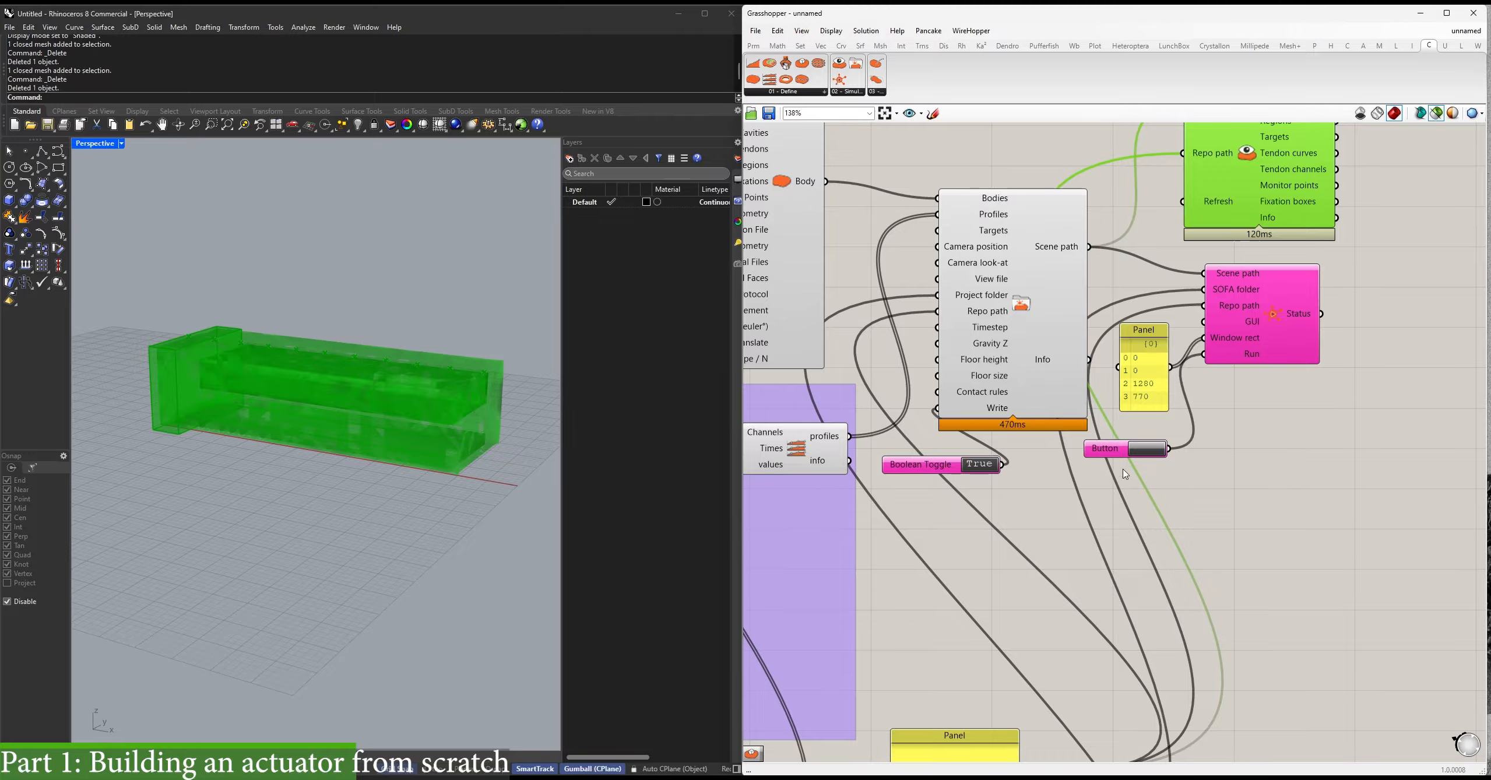
# Copy the run Button next to SofaPreview, connect it to the Refresh input, and inspect the preview in Rhino.
pyautogui.keyDown('alt'); pyautogui.moveTo(1113, 459); pyautogui.dragTo(1105, 175); pyautogui.keyUp('alt')
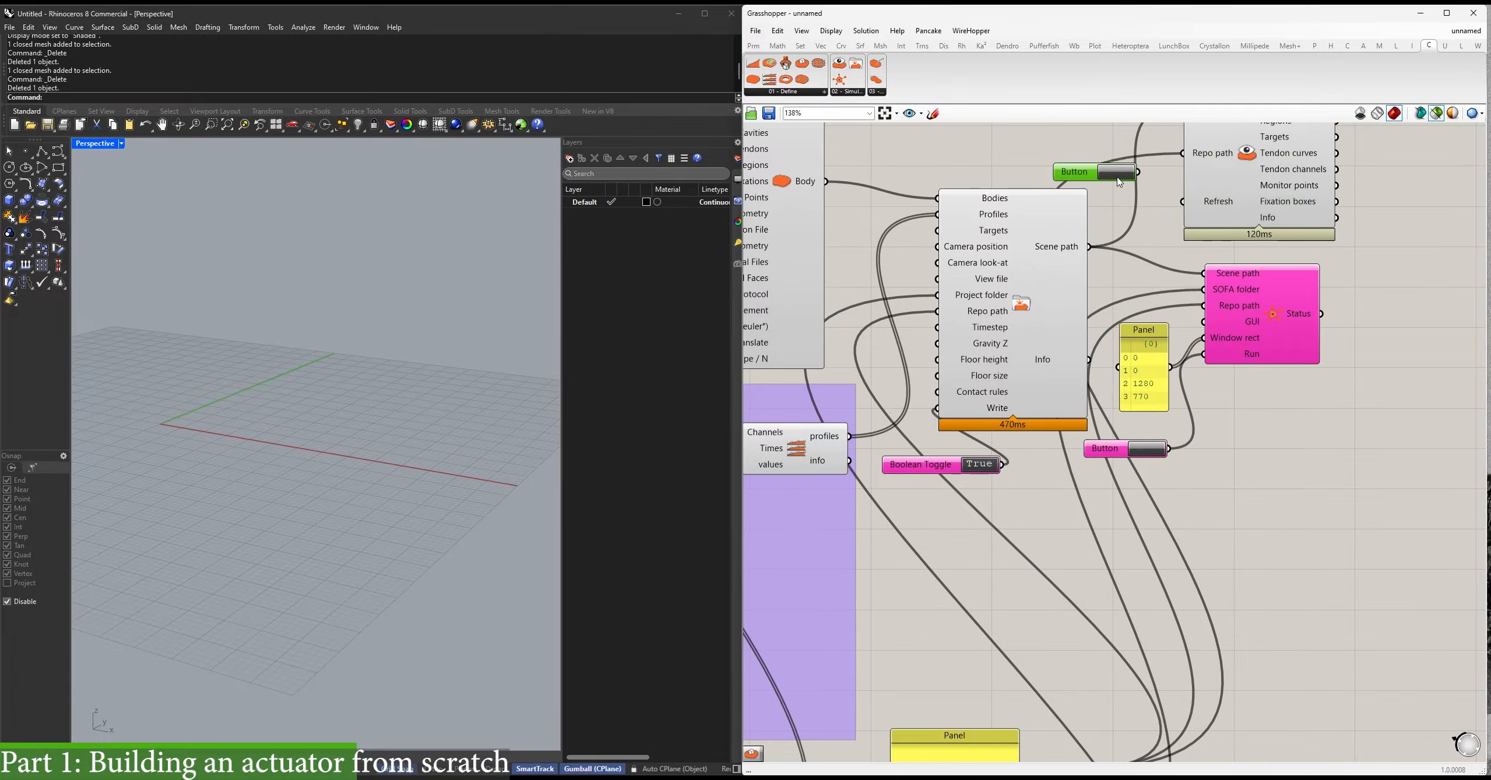
pyautogui.moveTo(1185, 207); pyautogui.dragTo(1119, 338, button='right')
pyautogui.click(1206, 329)
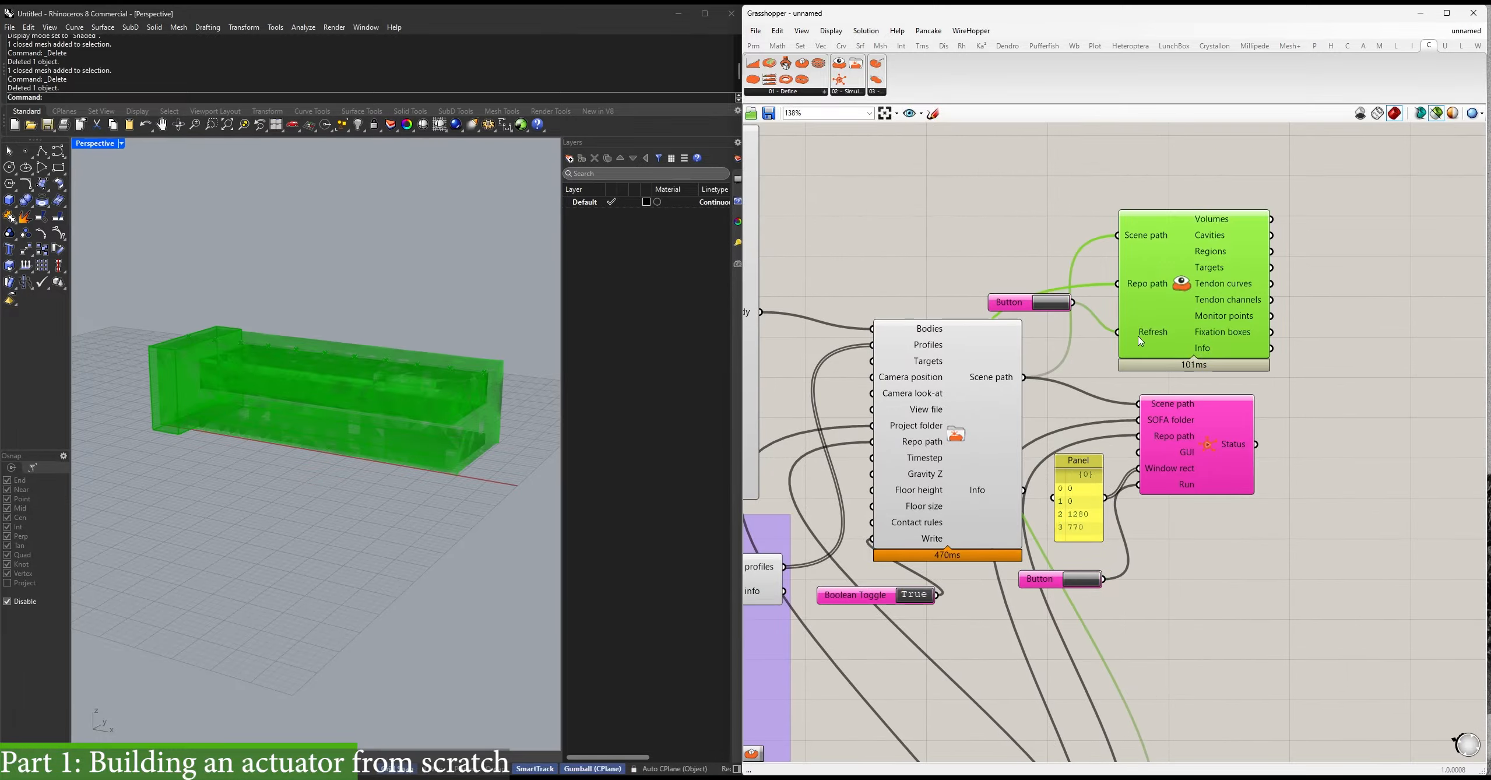
pyautogui.moveTo(380, 448); pyautogui.dragTo(274, 410, button='right')
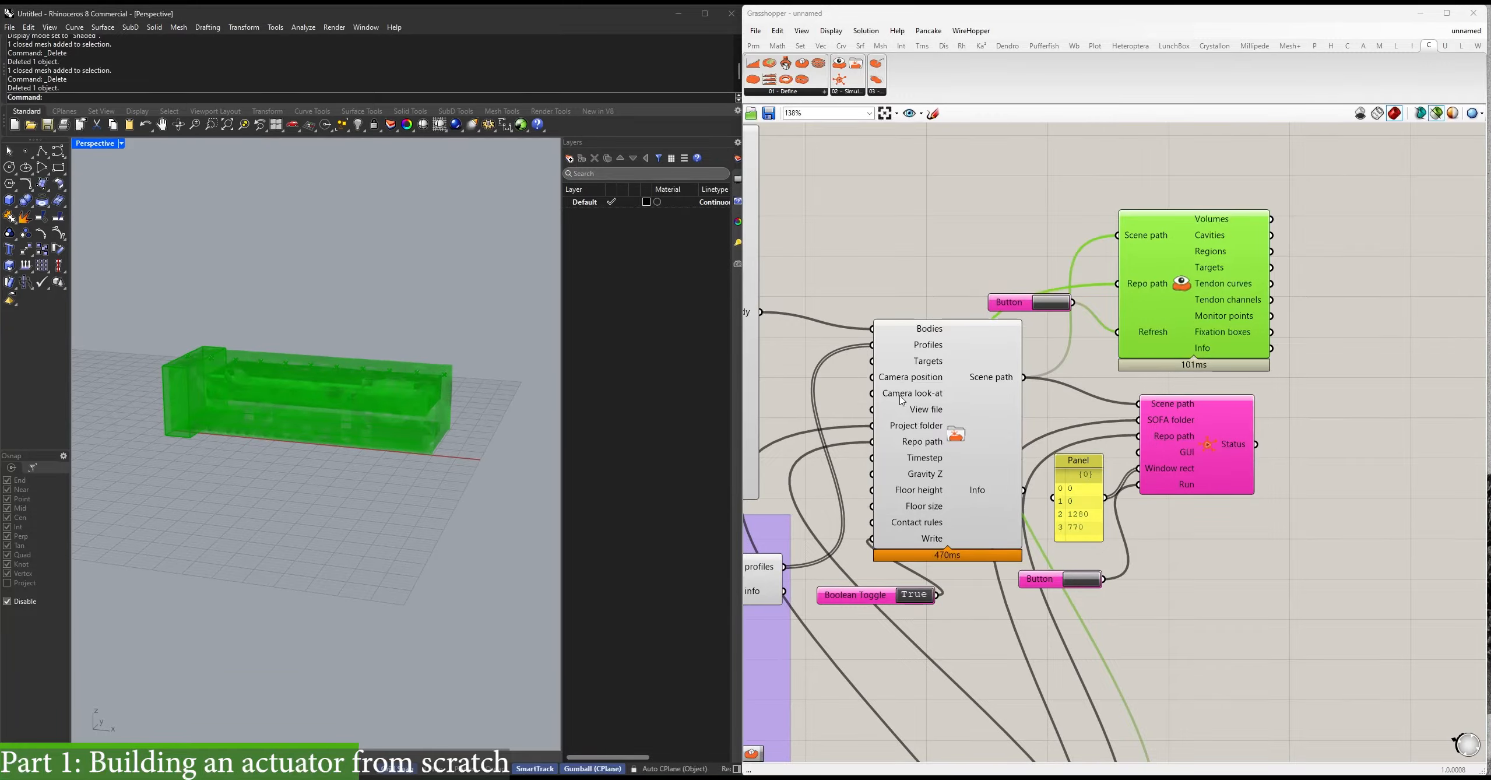
# Add a Point parameter beside the scene's Camera position input and show the preview geometry of all components.
pyautogui.doubleClick(1115, 441)
pyautogui.write('point')
pyautogui.press('Return')
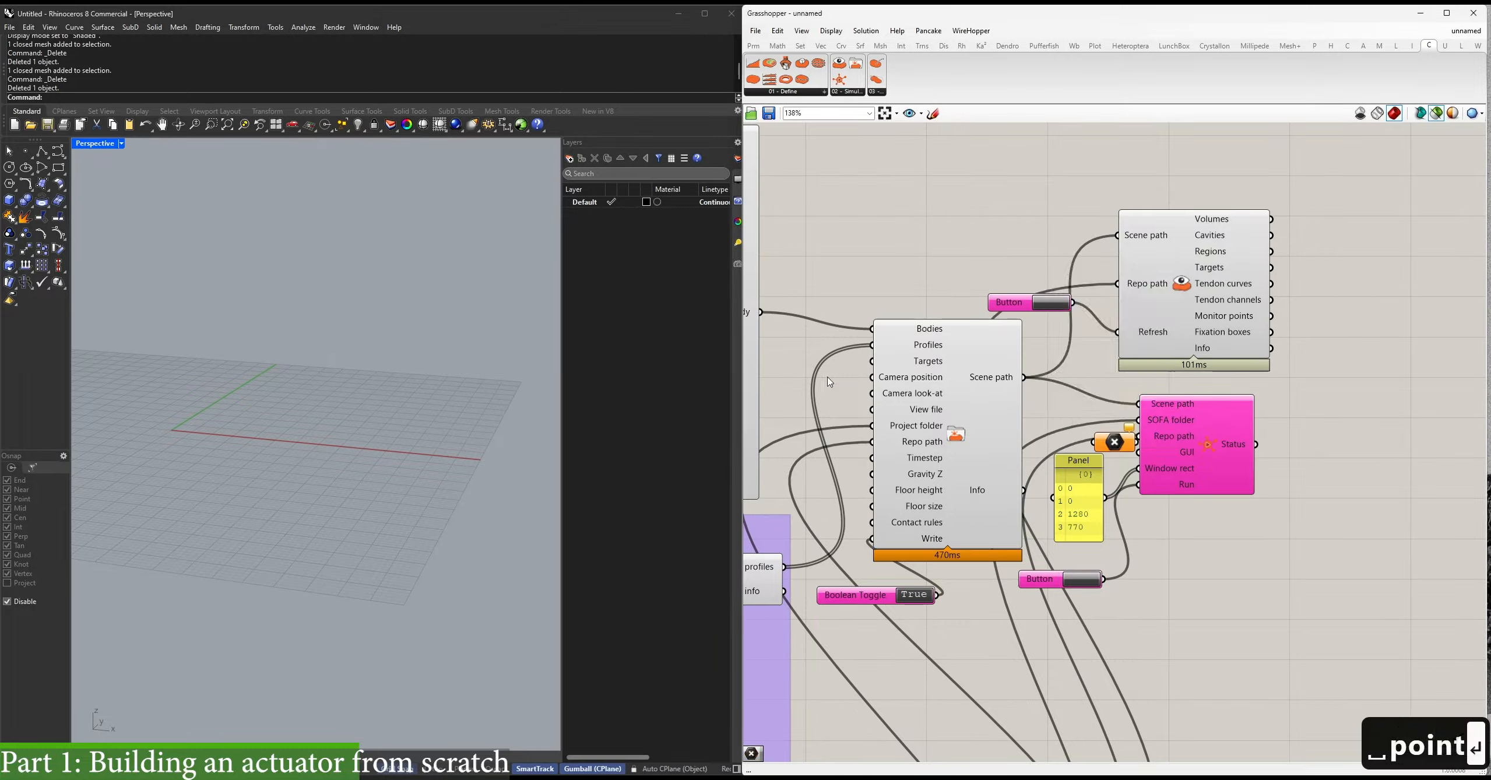
pyautogui.click(1438, 116)
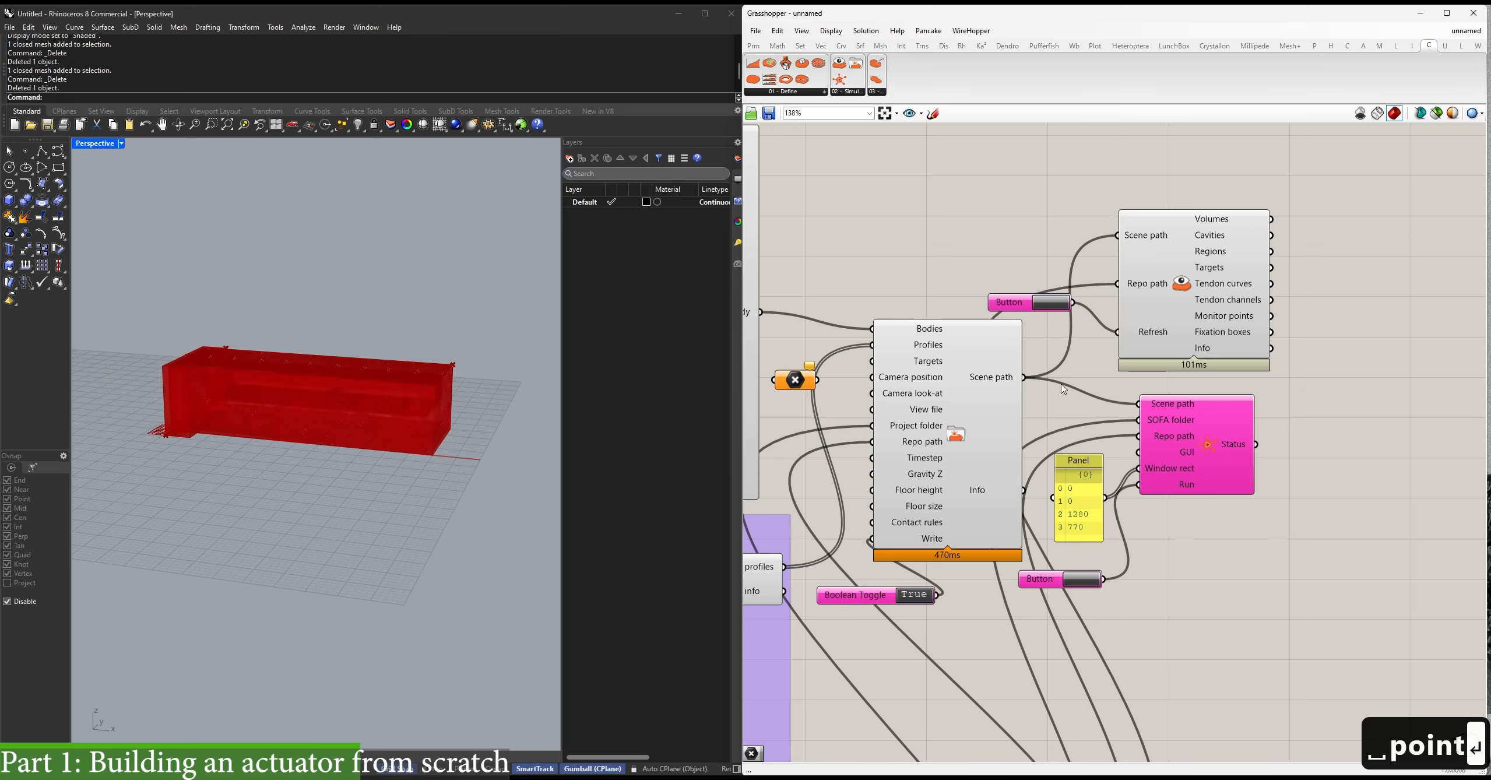
# Set the Point parameter to one point picked away from the finger's fixed end and connect it to Camera position.
pyautogui.rightClick(799, 380)
pyautogui.click(878, 550)
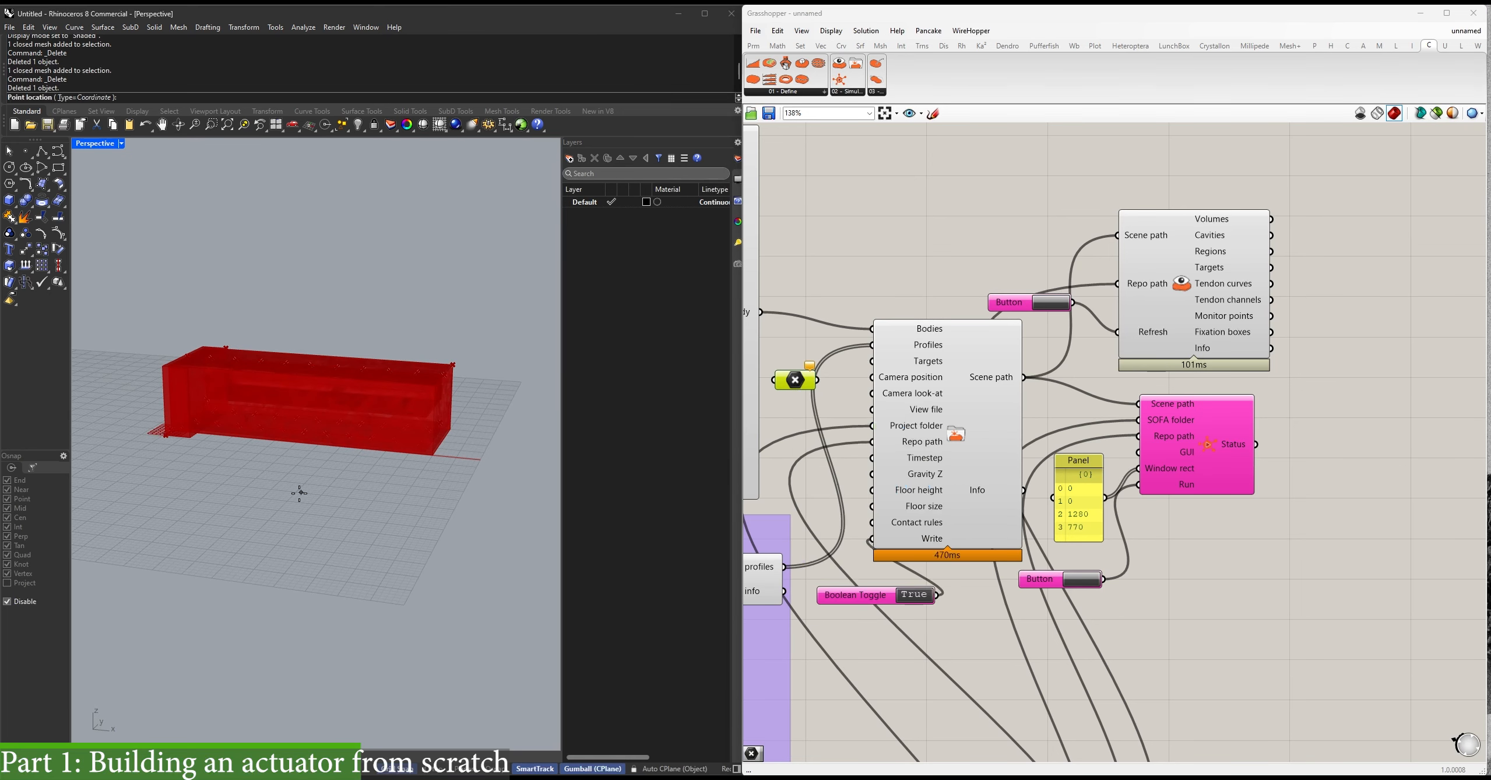
pyautogui.moveTo(299, 493); pyautogui.dragTo(327, 441, button='right')
pyautogui.click(101, 466)
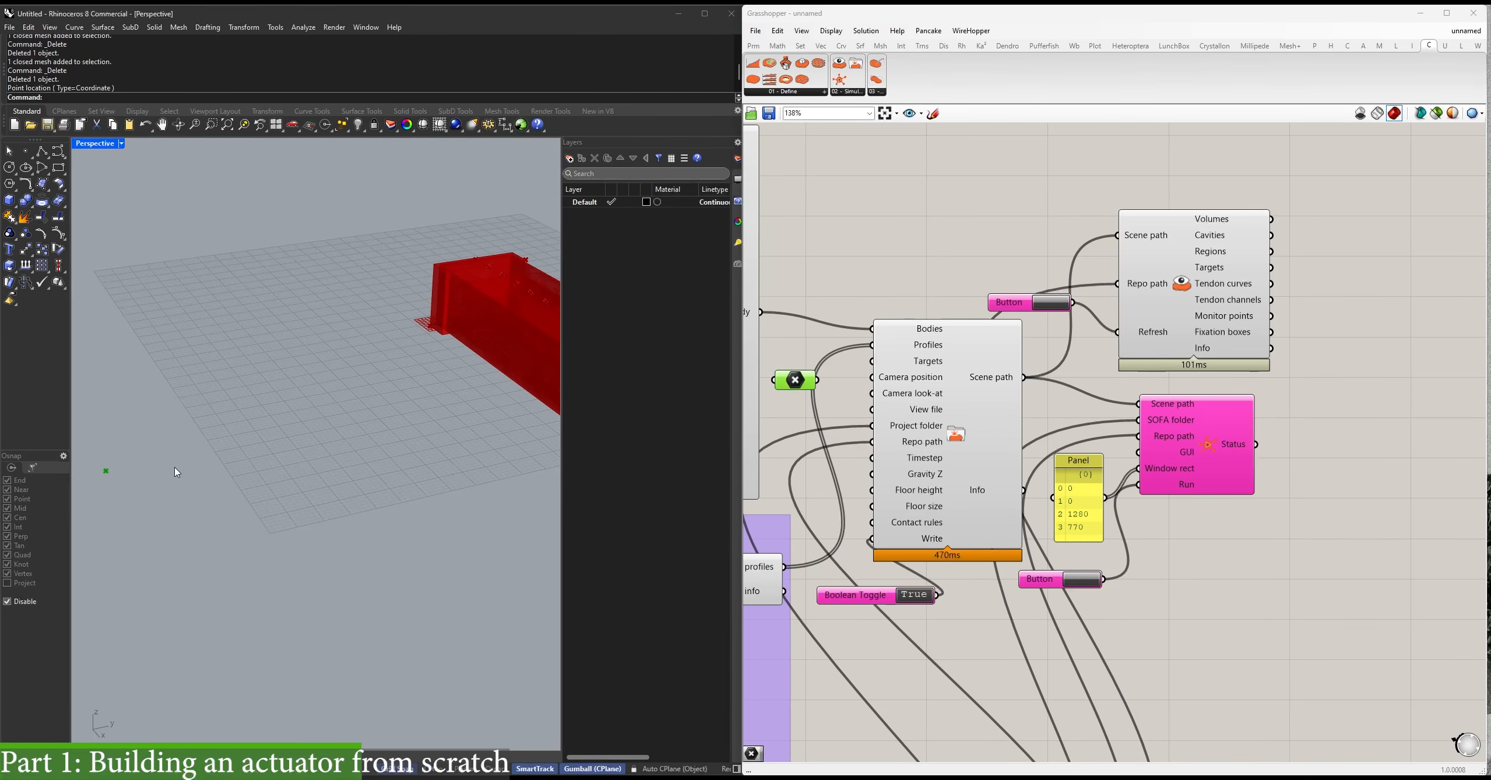
pyautogui.moveTo(175, 467); pyautogui.dragTo(310, 461, button='right')
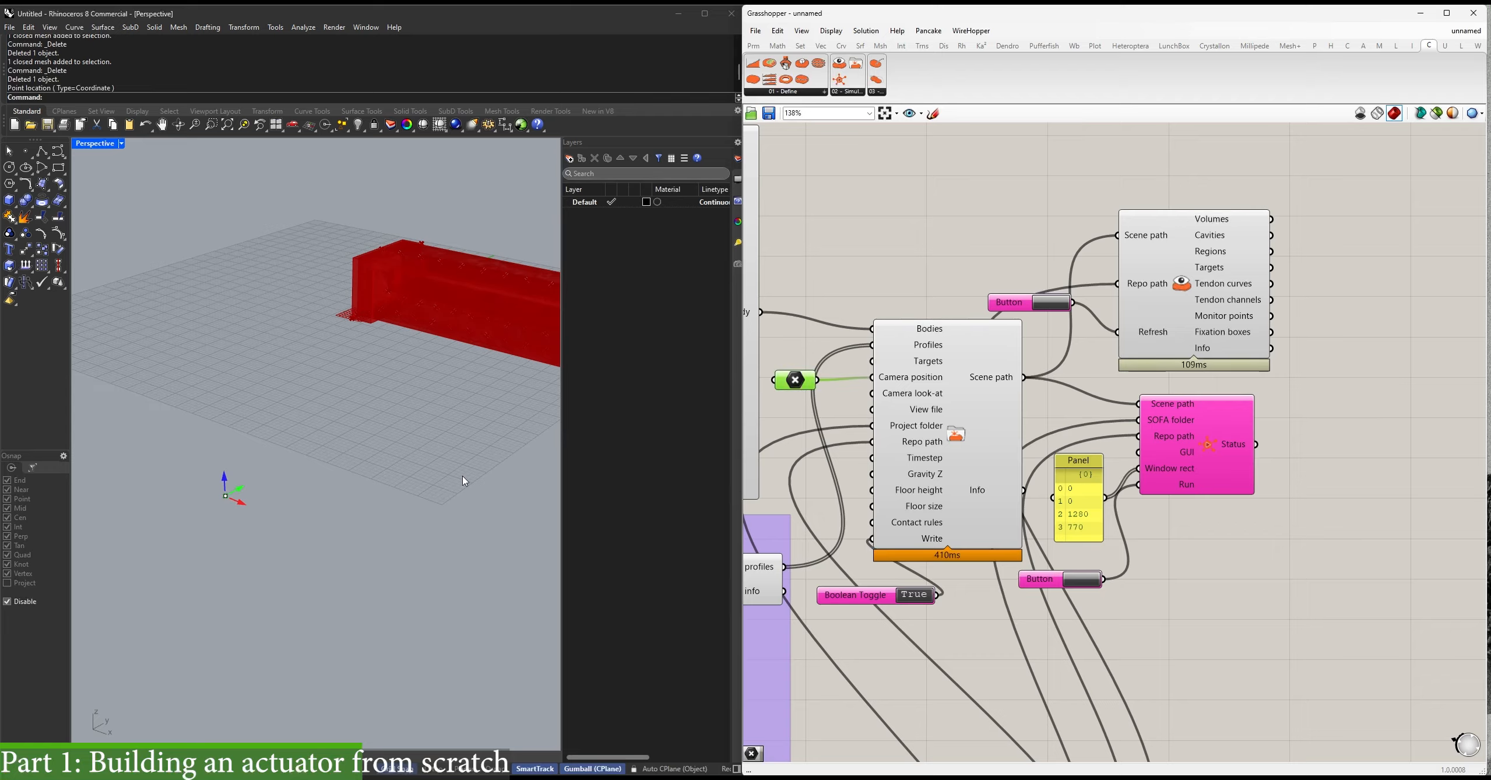
pyautogui.moveTo(464, 480); pyautogui.dragTo(316, 504, button='right')
# Copy the Point parameter below, move its point to the other side of the finger, and connect it to Camera look-at.
pyautogui.keyDown('alt'); pyautogui.moveTo(802, 383); pyautogui.dragTo(806, 429); pyautogui.keyUp('alt')
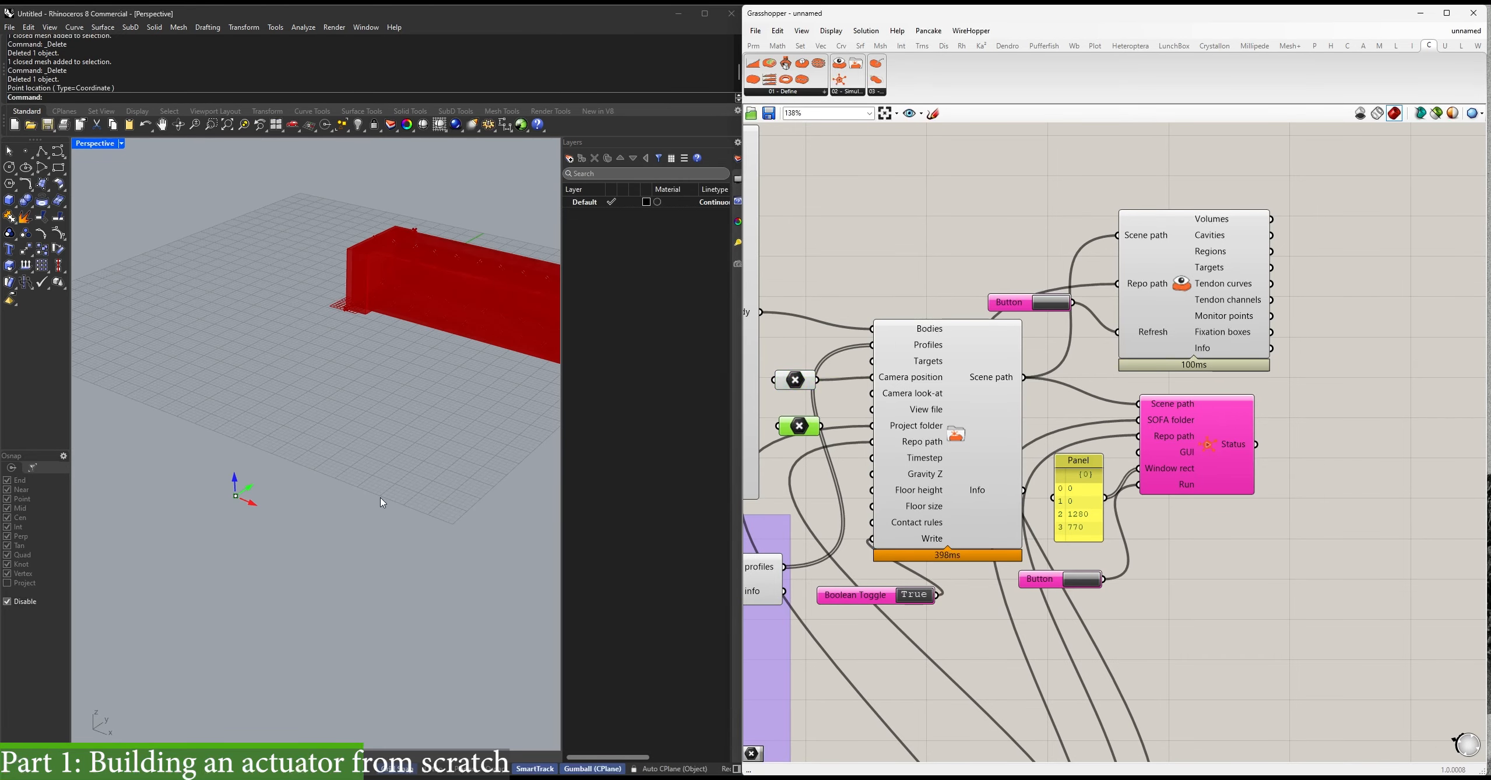
pyautogui.moveTo(485, 337); pyautogui.dragTo(354, 312, button='right')
pyautogui.moveTo(505, 305); pyautogui.dragTo(543, 342, button='right')
pyautogui.moveTo(821, 427); pyautogui.dragTo(864, 404)
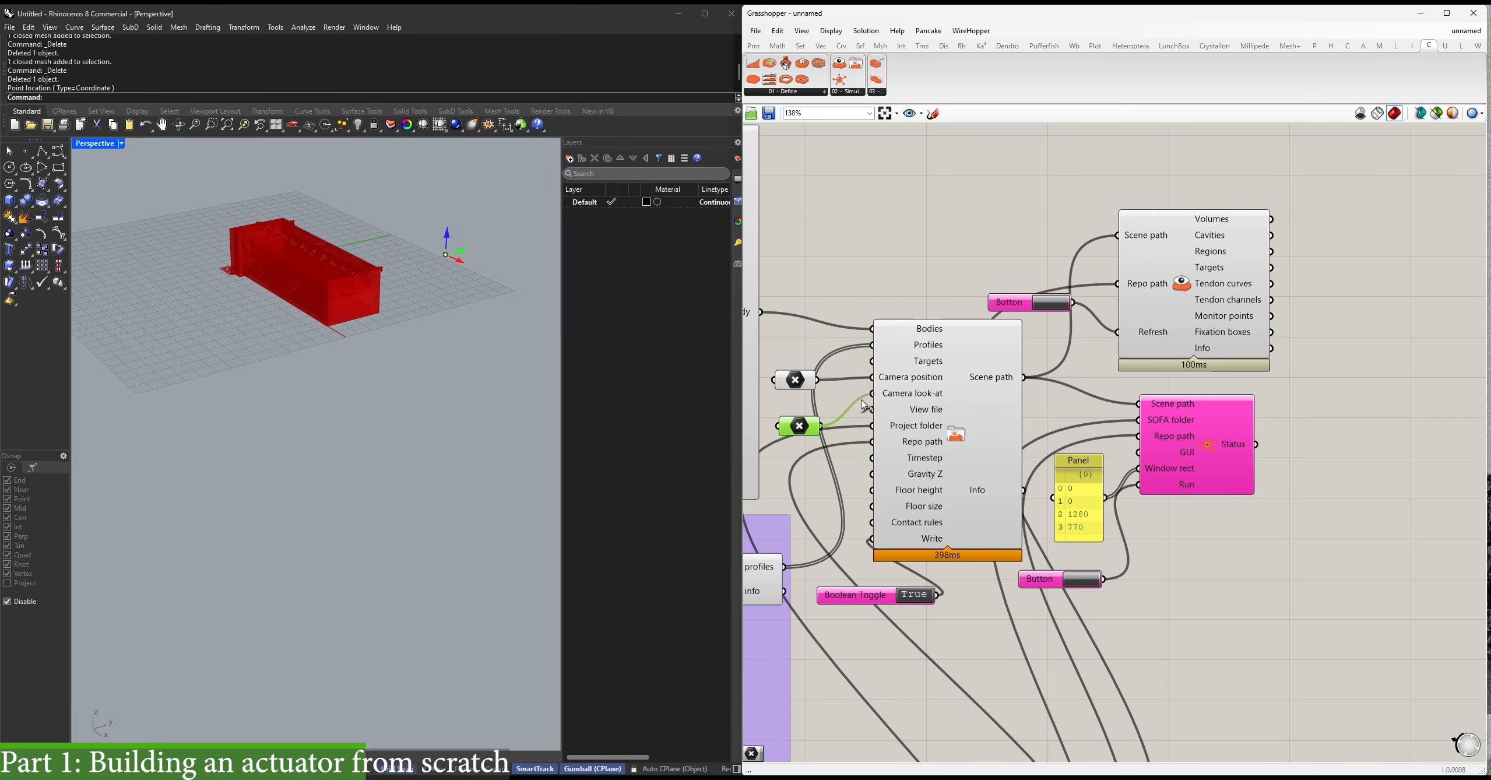
# Run the SOFA simulation with the new camera points, watch the finger bend, and close the simulation.
pyautogui.moveTo(800, 421); pyautogui.dragTo(828, 414, button='right')
pyautogui.click(1110, 573)
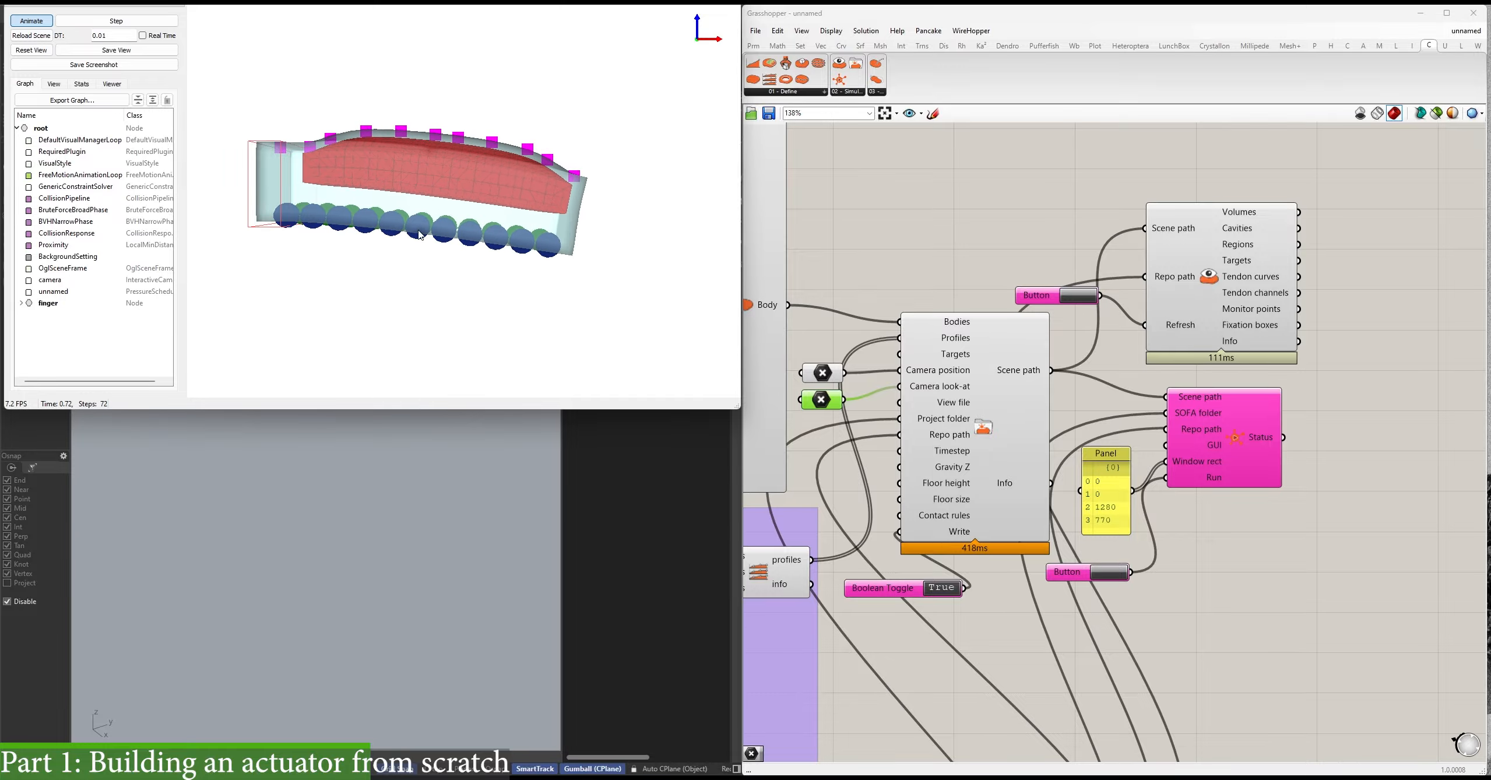
pyautogui.click(1108, 572)
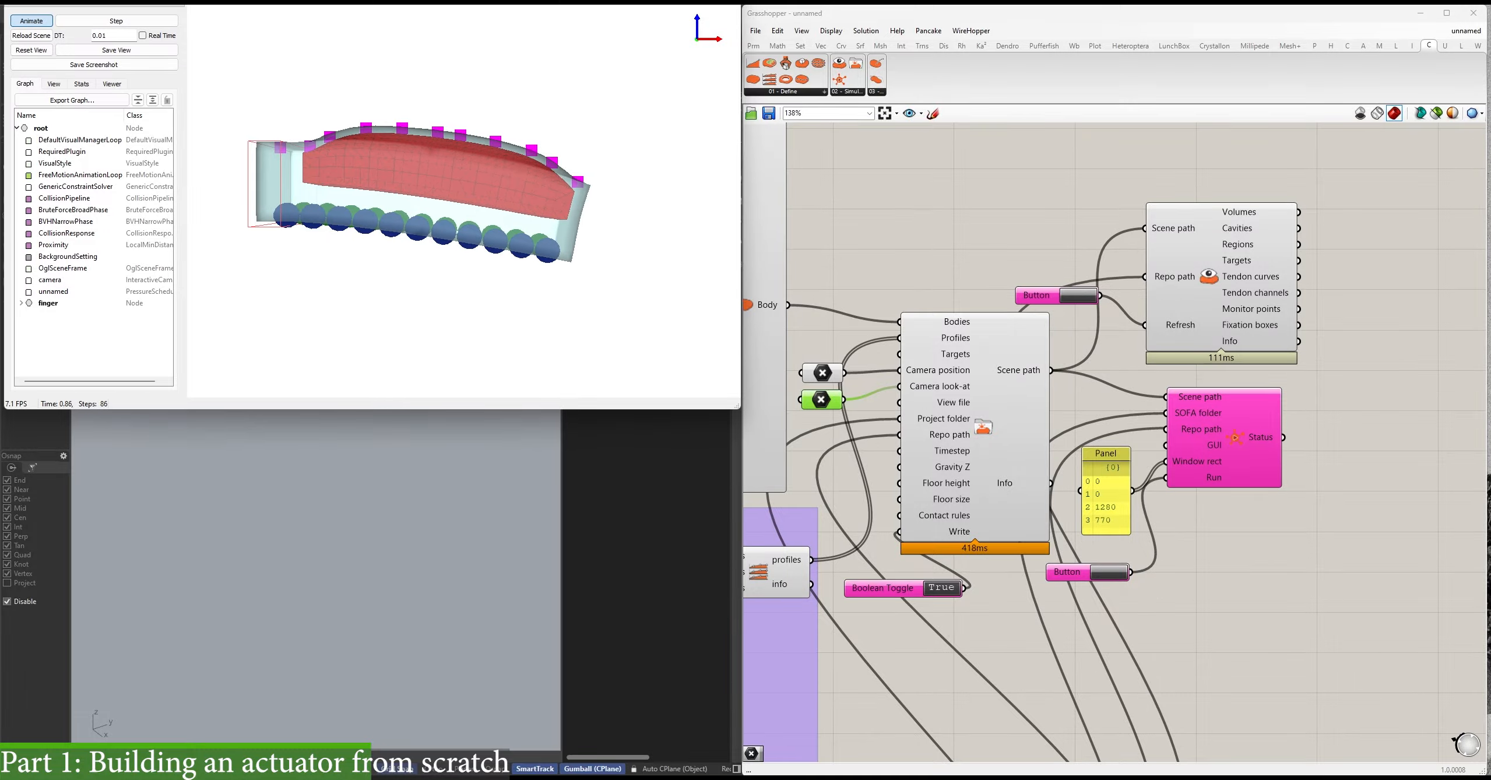
pyautogui.click(676, 24)
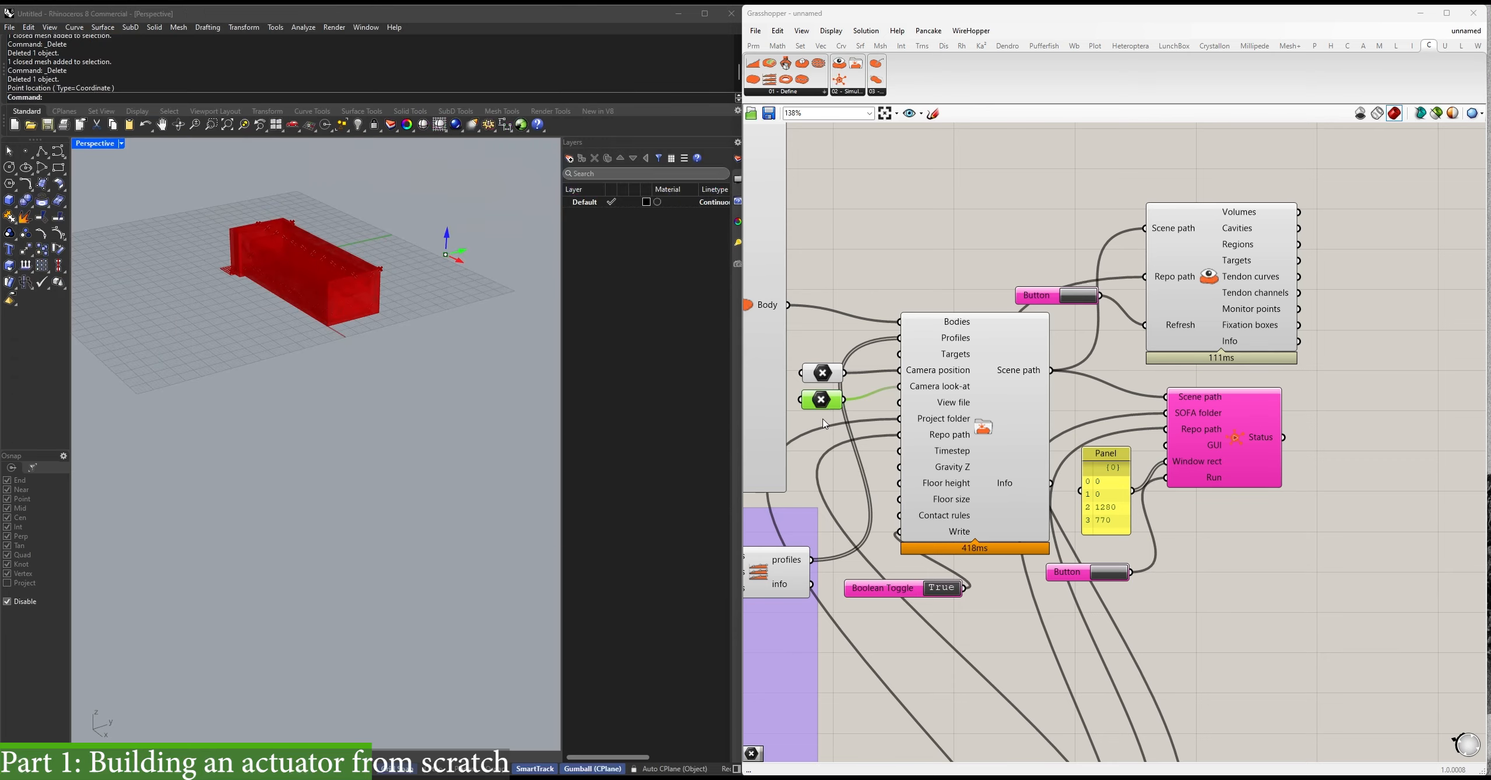
# Set the Young's Modulus panel of the strain-limiting layer to 1000.
pyautogui.moveTo(825, 425); pyautogui.dragTo(947, 440, button='right')
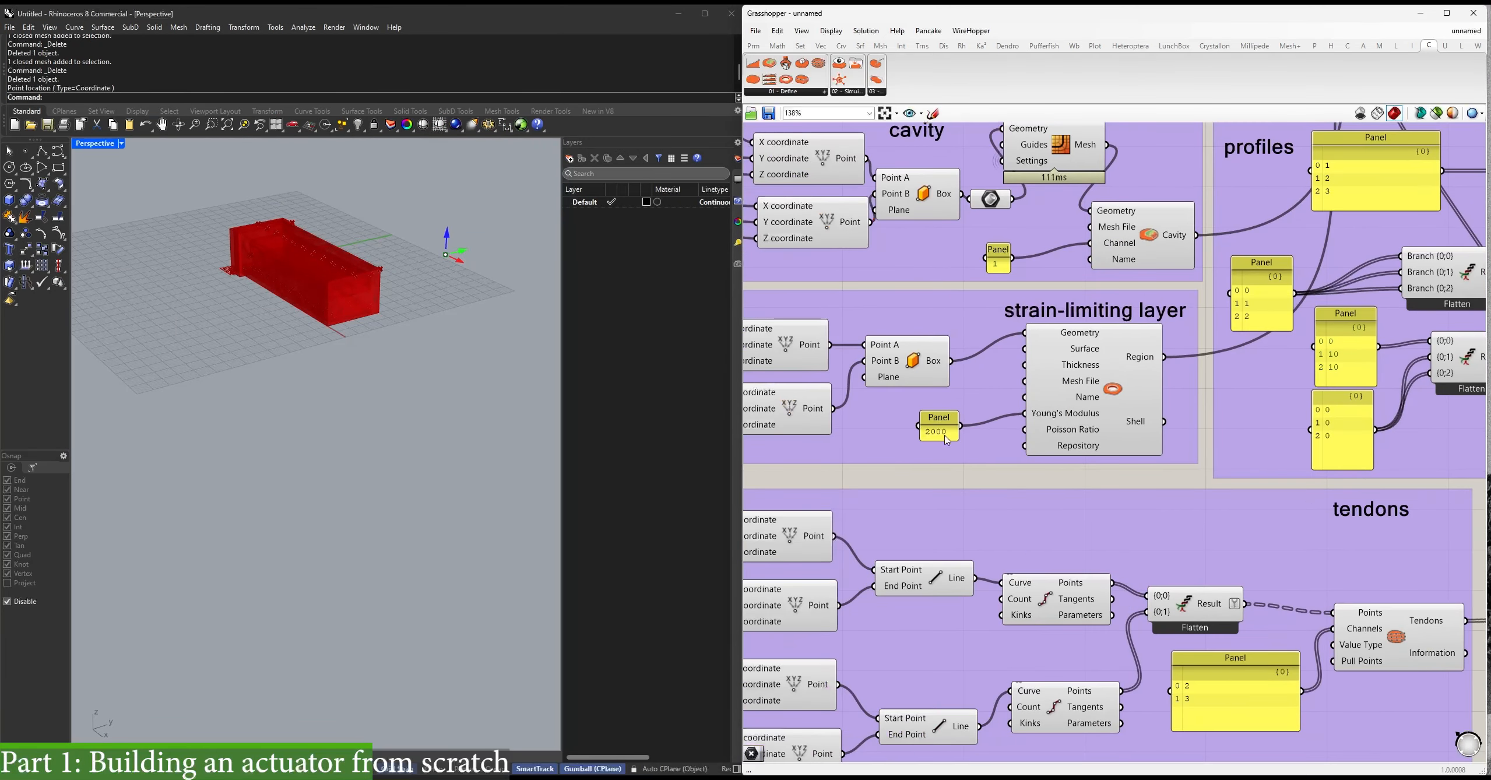
pyautogui.doubleClick(940, 425)
pyautogui.write('1000')
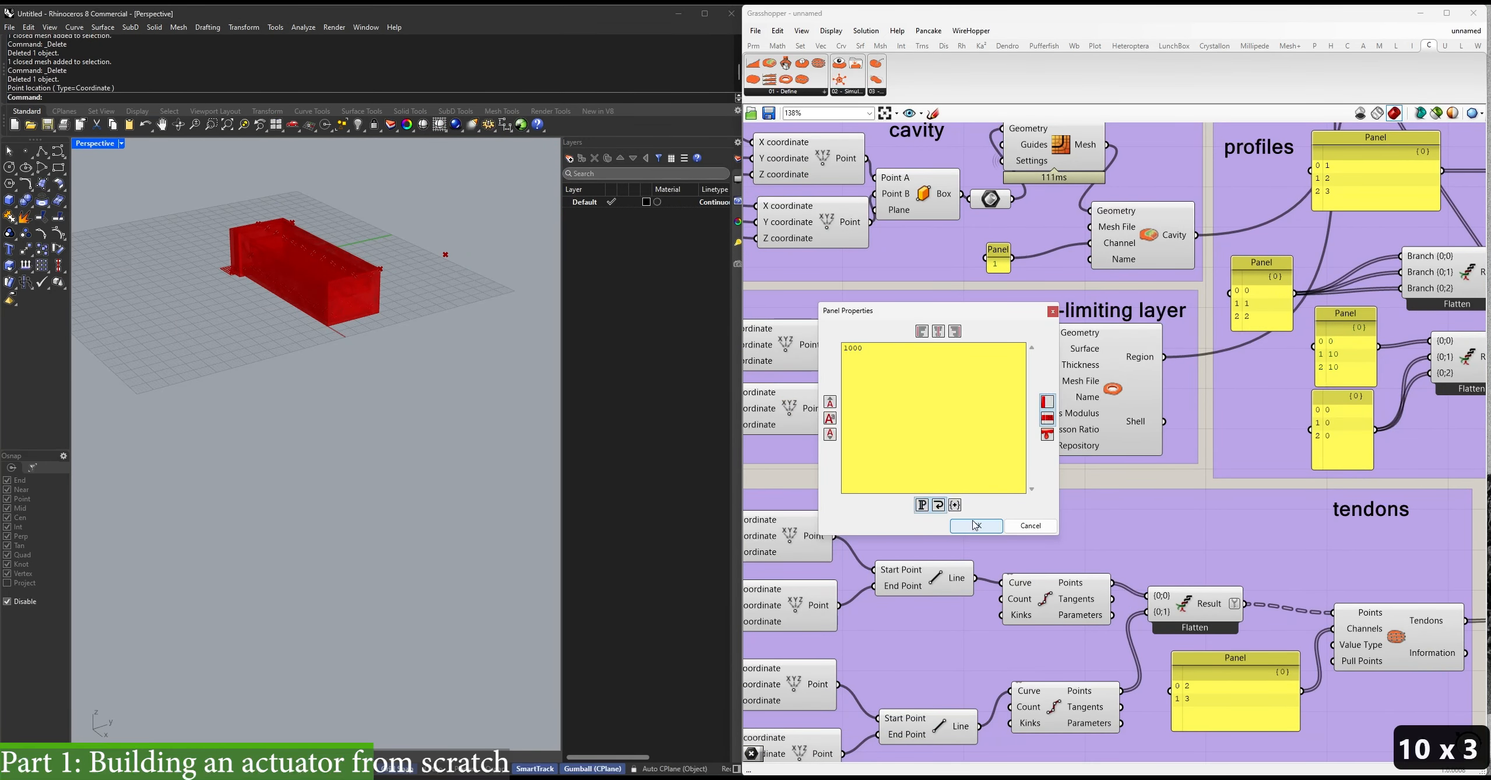
pyautogui.click(976, 526)
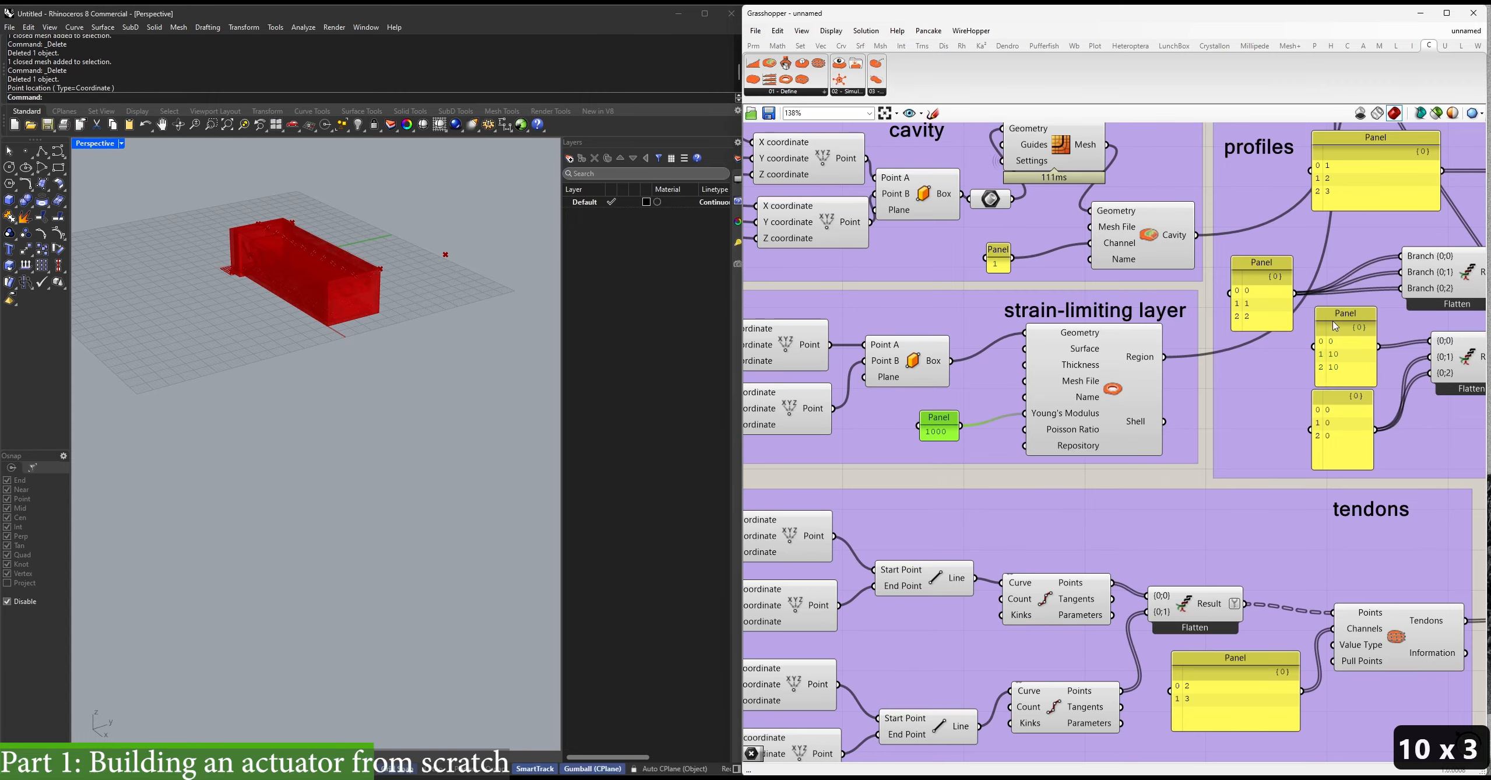
# Rerun the SOFA simulation, briefly toggle the Force Fields display, and examine the finger's bending.
pyautogui.moveTo(1335, 327); pyautogui.dragTo(1147, 411, button='right')
pyautogui.click(1114, 467)
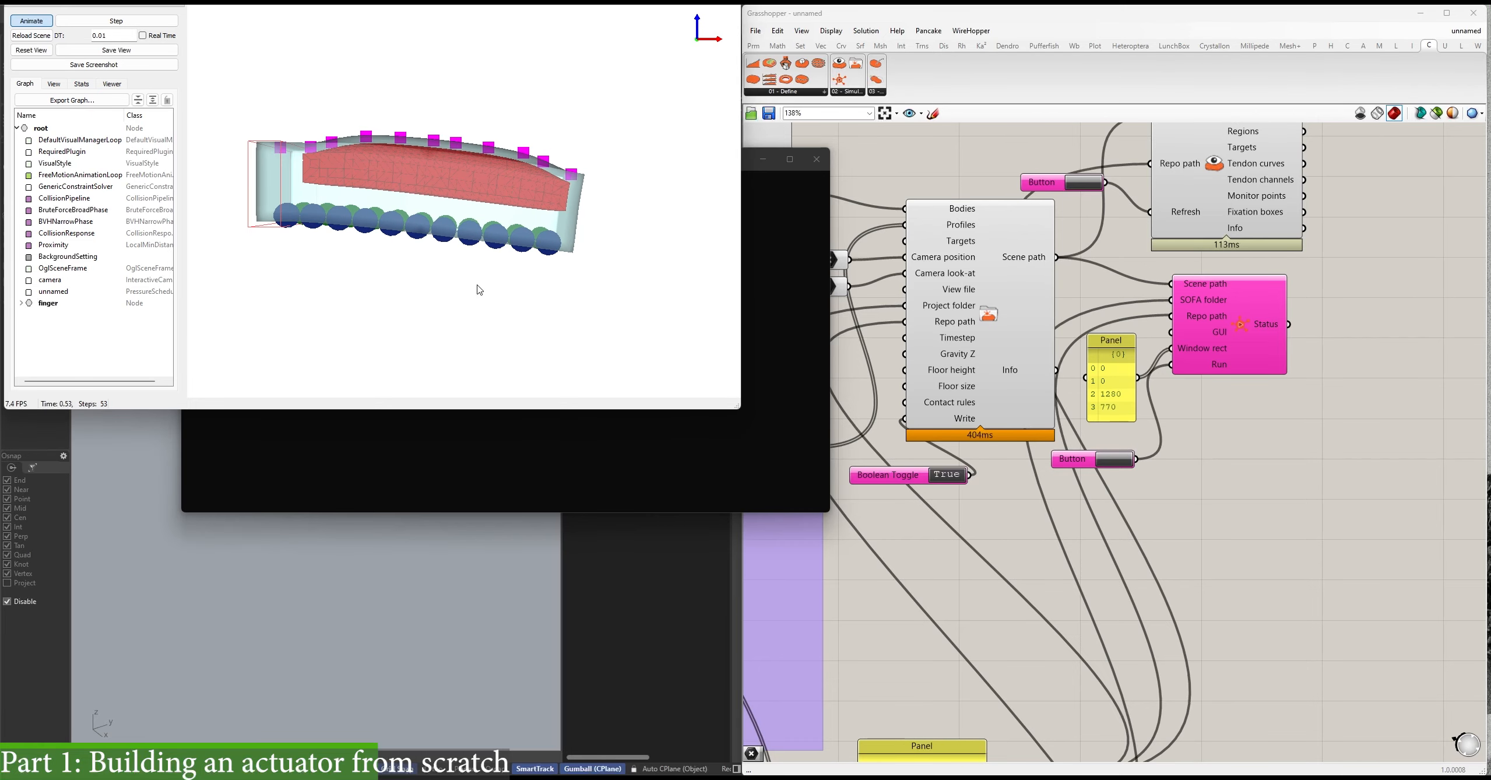
pyautogui.click(53, 84)
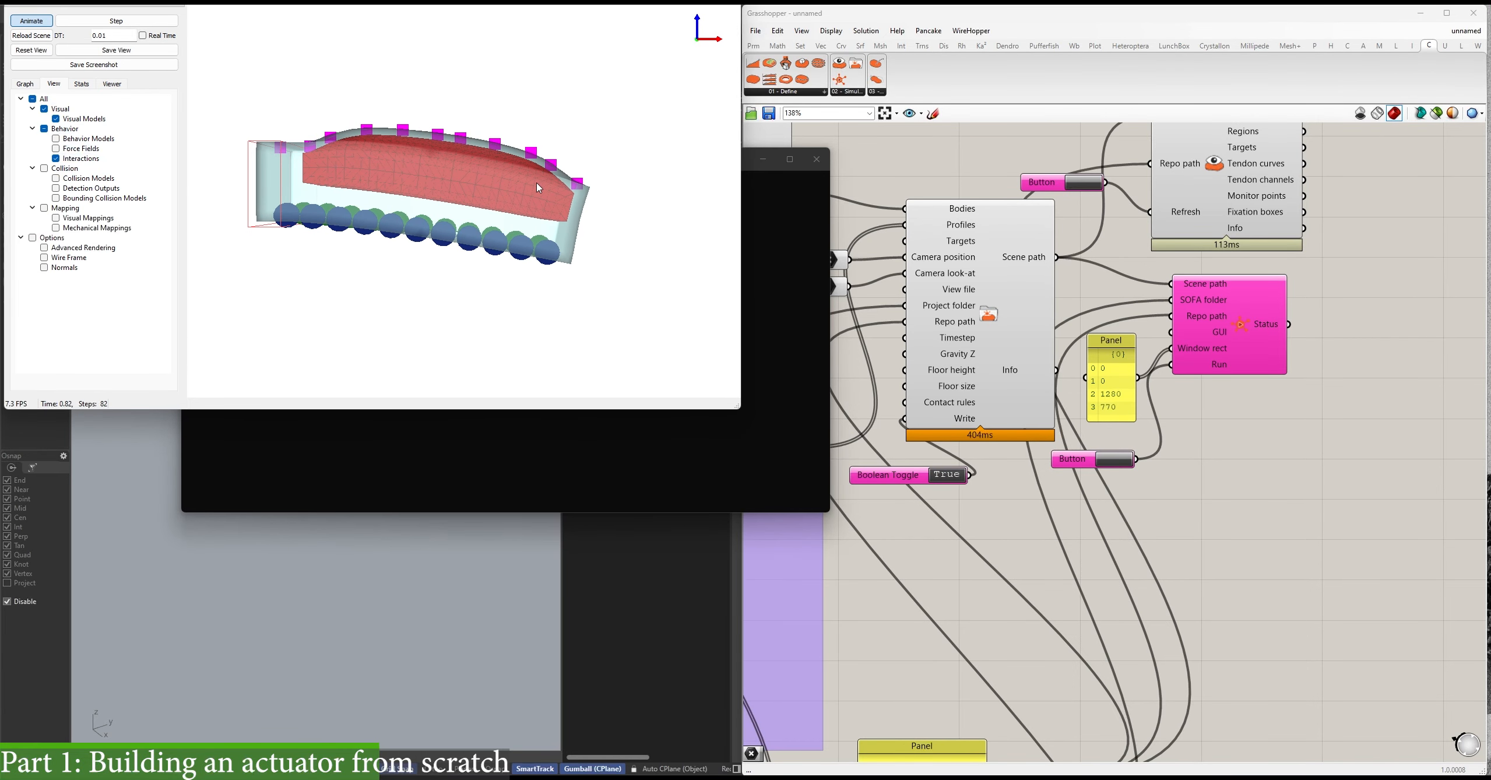
pyautogui.click(56, 149)
pyautogui.click(57, 149)
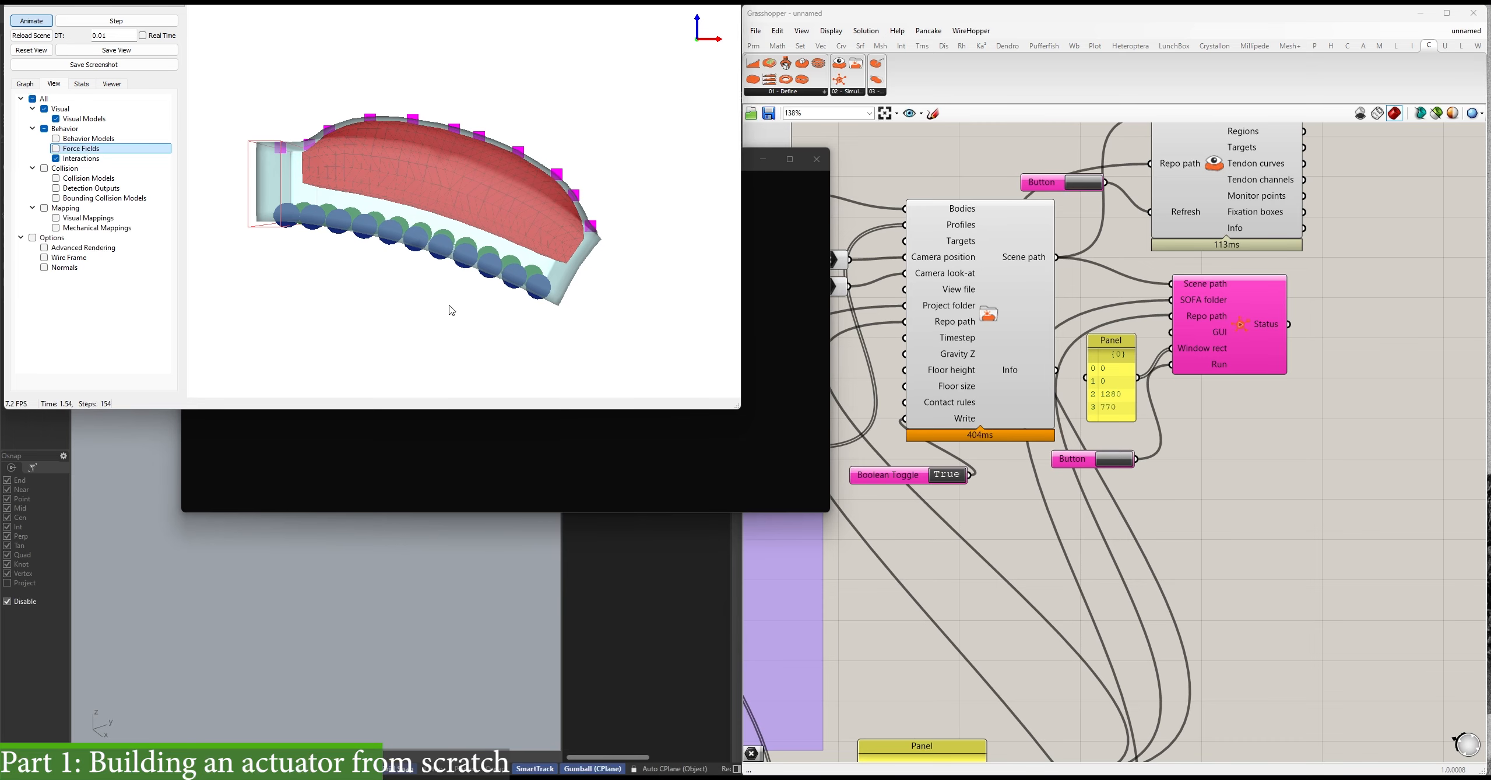
pyautogui.moveTo(450, 302)
pyautogui.mouseDown()
pyautogui.moveTo(465, 218)
pyautogui.moveTo(462, 286)
pyautogui.mouseUp()
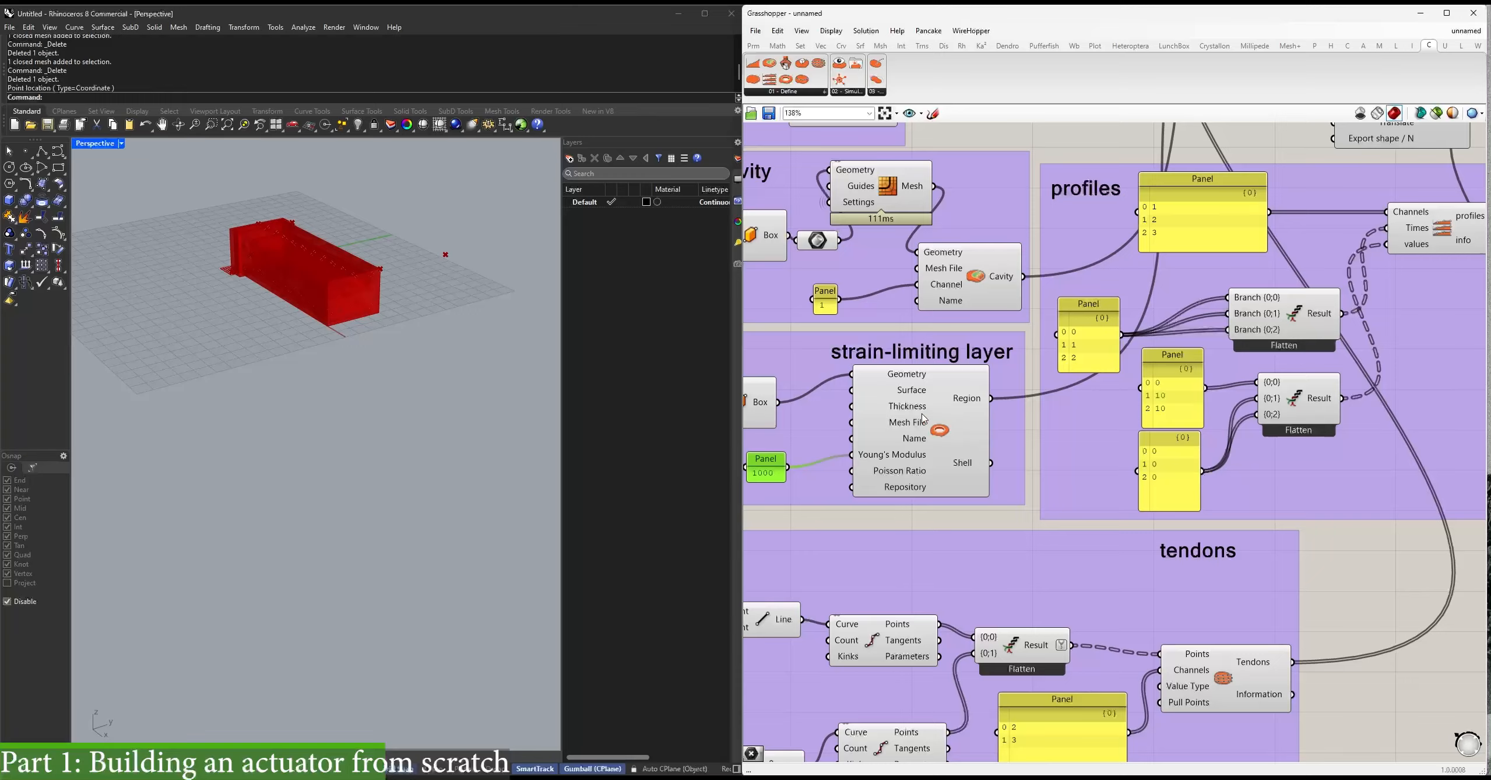
# Copy the all-zero values panel in the profiles group, set the copy to 0, 5, 10, and connect it to the values merge's (0;1) input.
pyautogui.moveTo(922, 419); pyautogui.dragTo(791, 438, button='right')
pyautogui.moveTo(1044, 503); pyautogui.dragTo(978, 477)
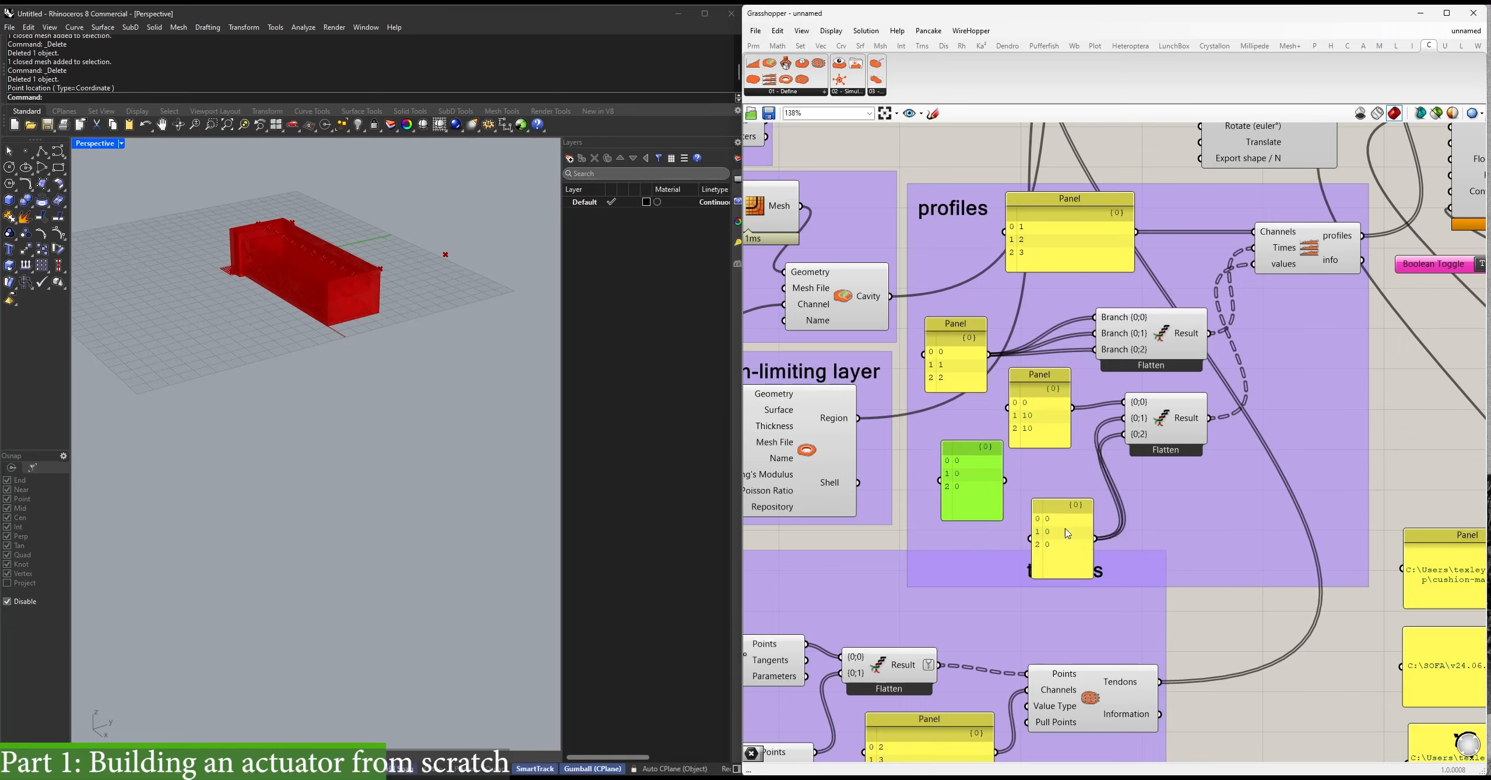
pyautogui.doubleClick(978, 477)
pyautogui.press('BackSpace')
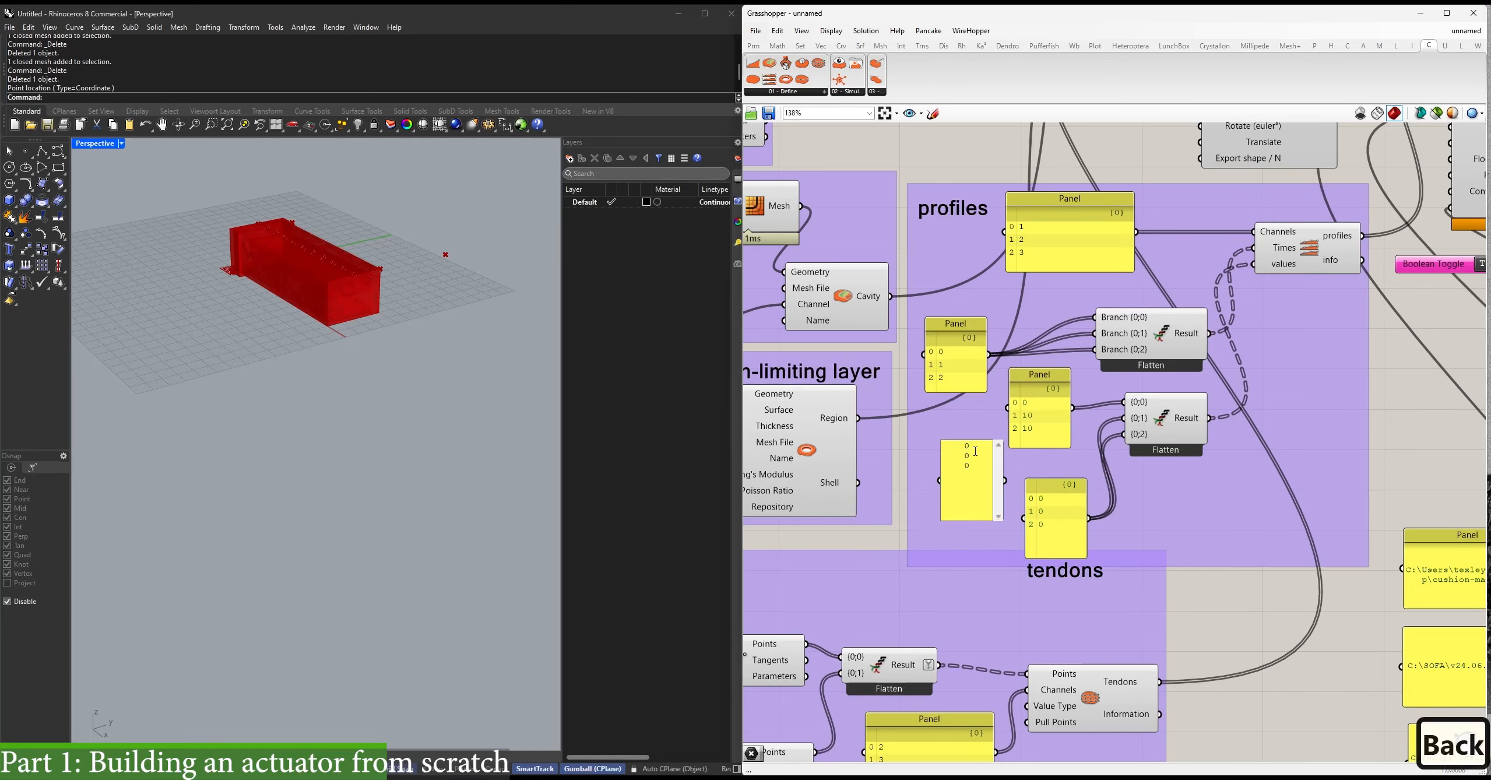
pyautogui.write('0')
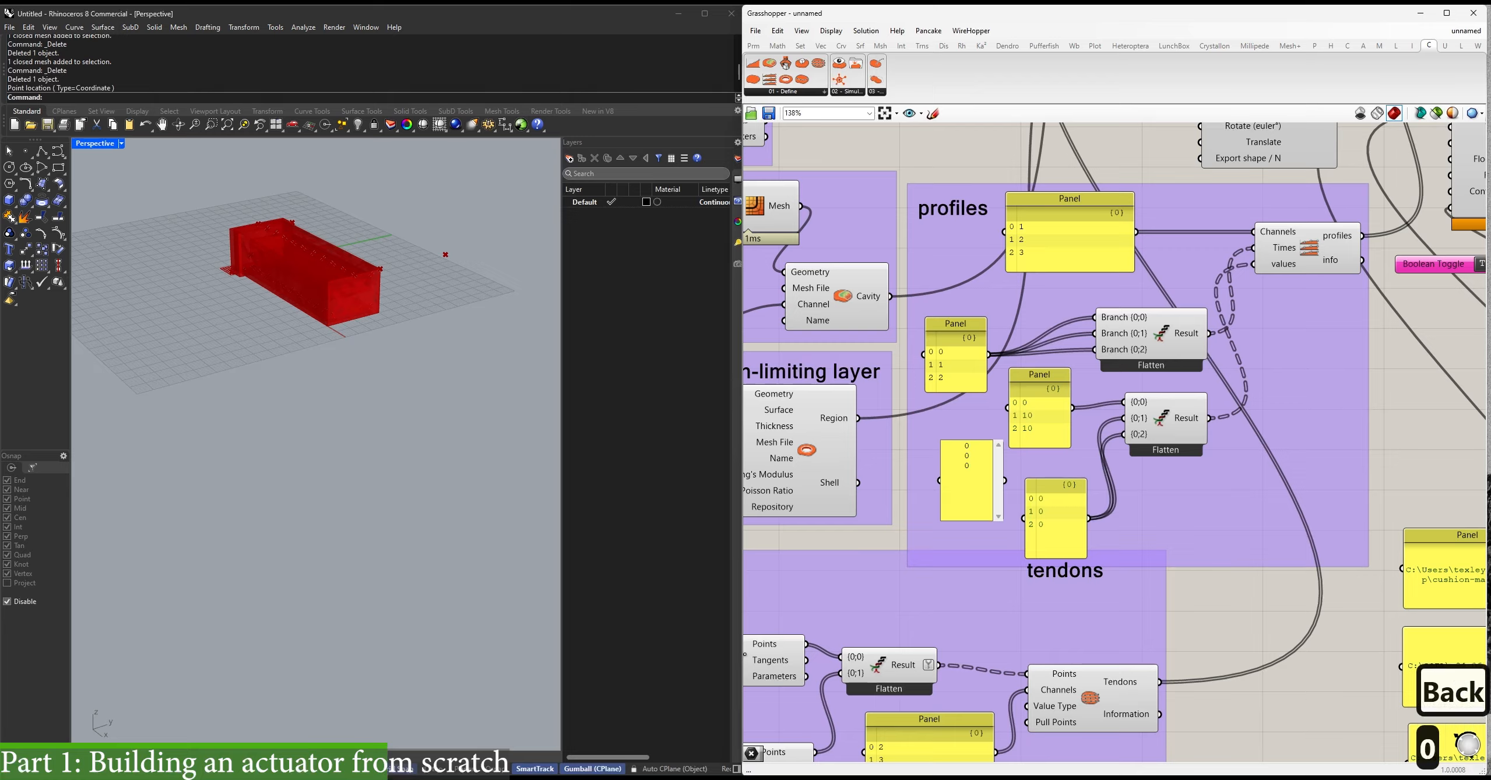
pyautogui.press('BackSpace')
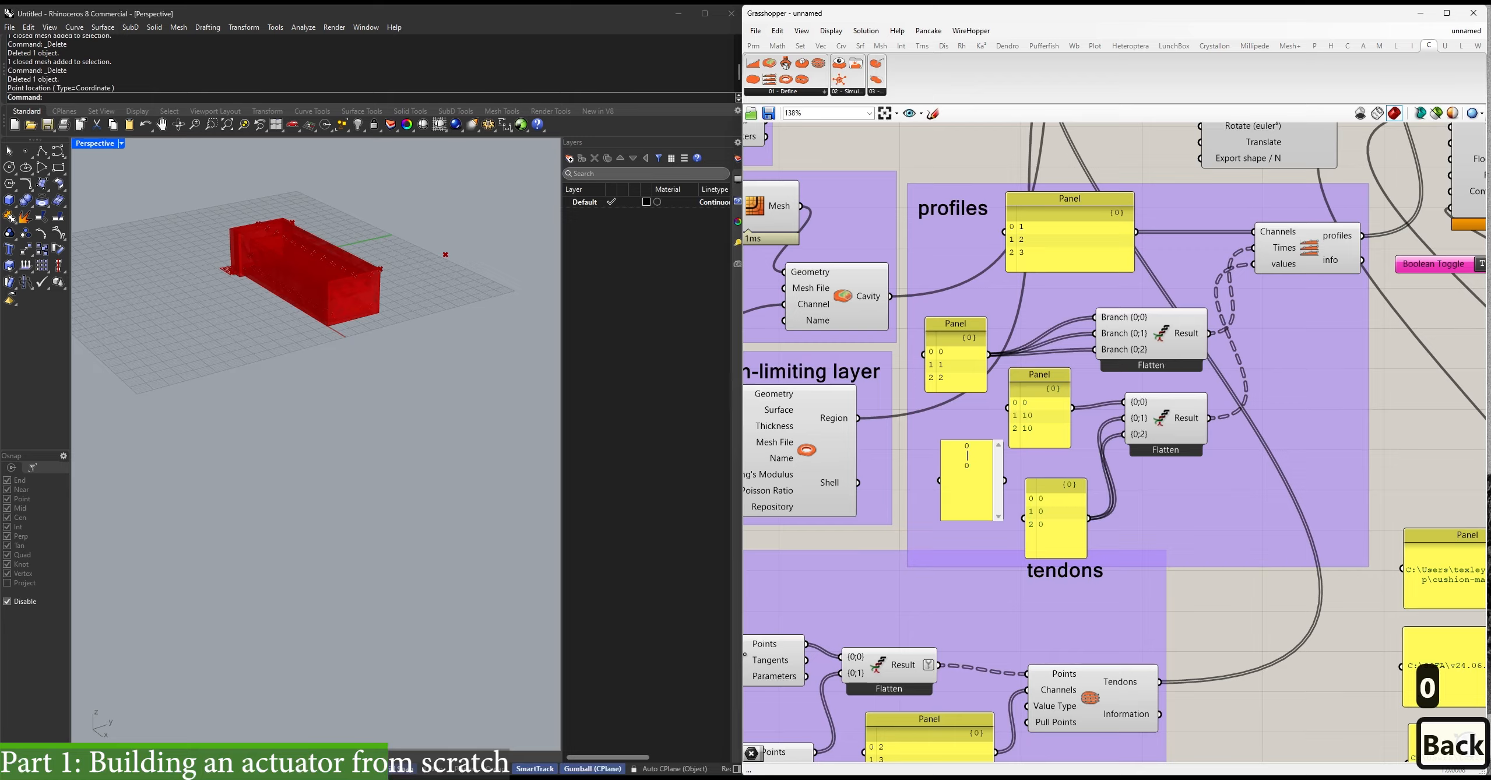
pyautogui.write('5')
pyautogui.press('Down')
pyautogui.press('BackSpace')
pyautogui.write('10')
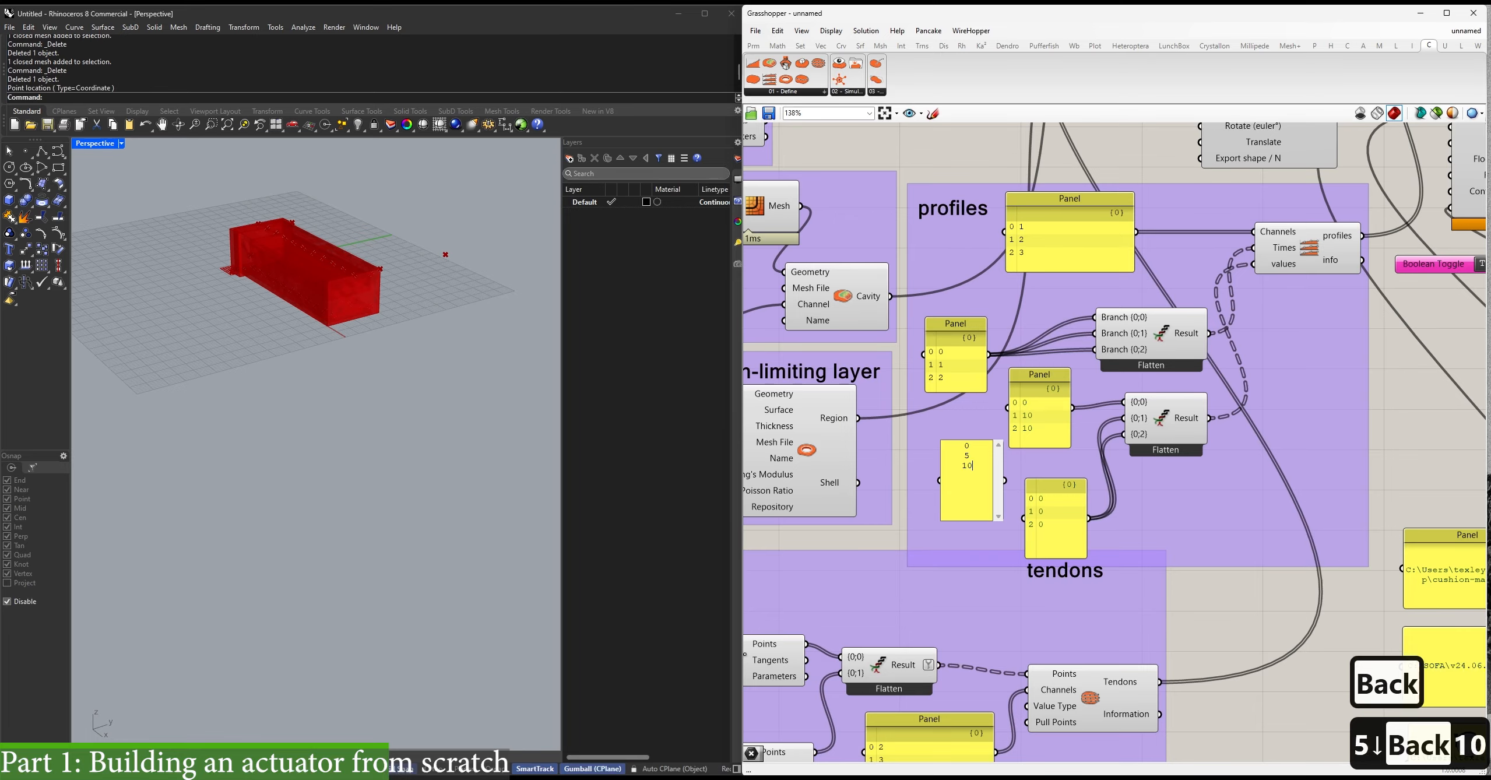
pyautogui.press('BackSpace')
pyautogui.press('BackSpace')
pyautogui.write('20')
pyautogui.press('BackSpace')
pyautogui.press('BackSpace')
pyautogui.write('1')
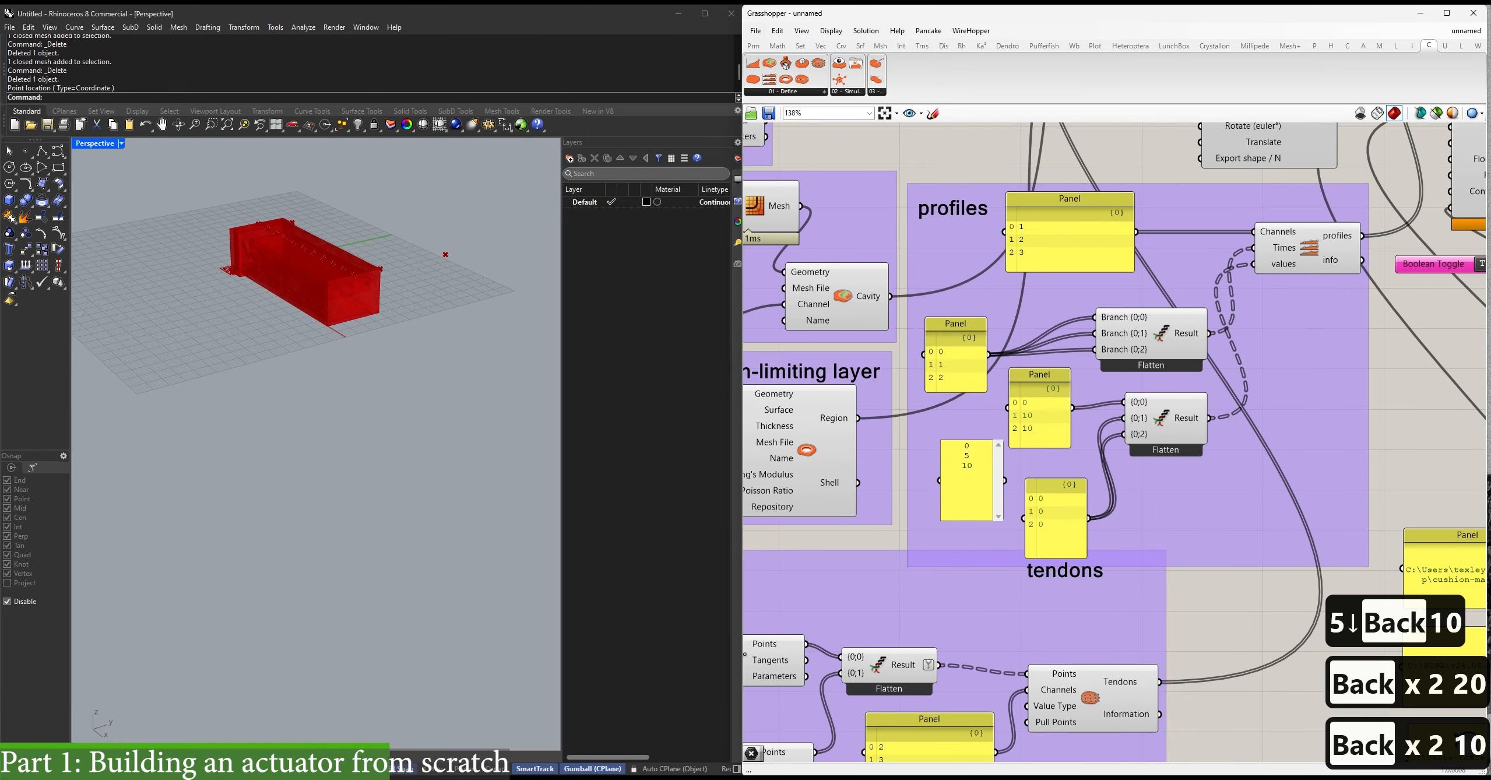
pyautogui.click(1252, 642)
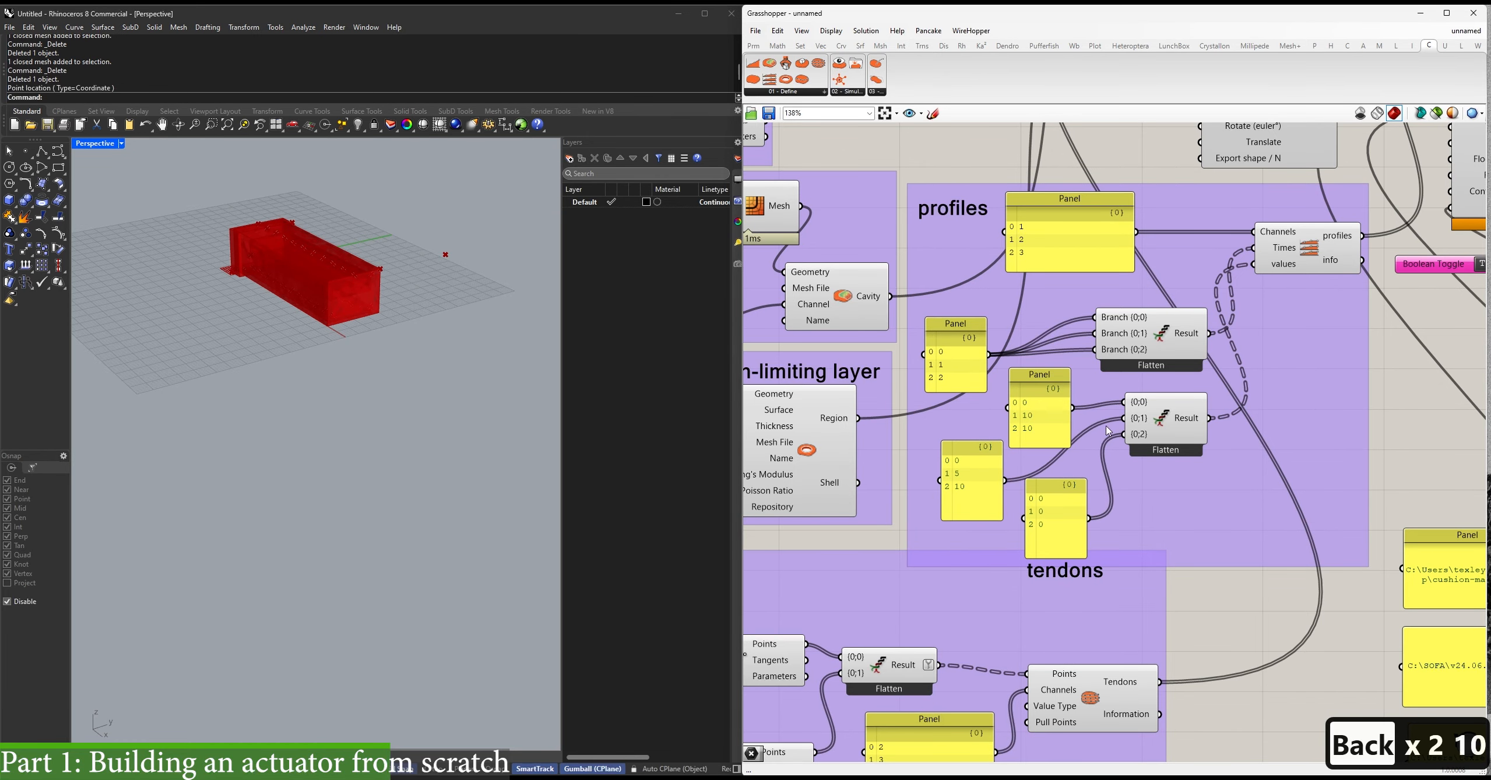
# Run the SOFA simulation with the new tendon profile and examine the finger's deformation from its end.
pyautogui.moveTo(1276, 451); pyautogui.dragTo(869, 629, button='right')
pyautogui.click(1261, 432)
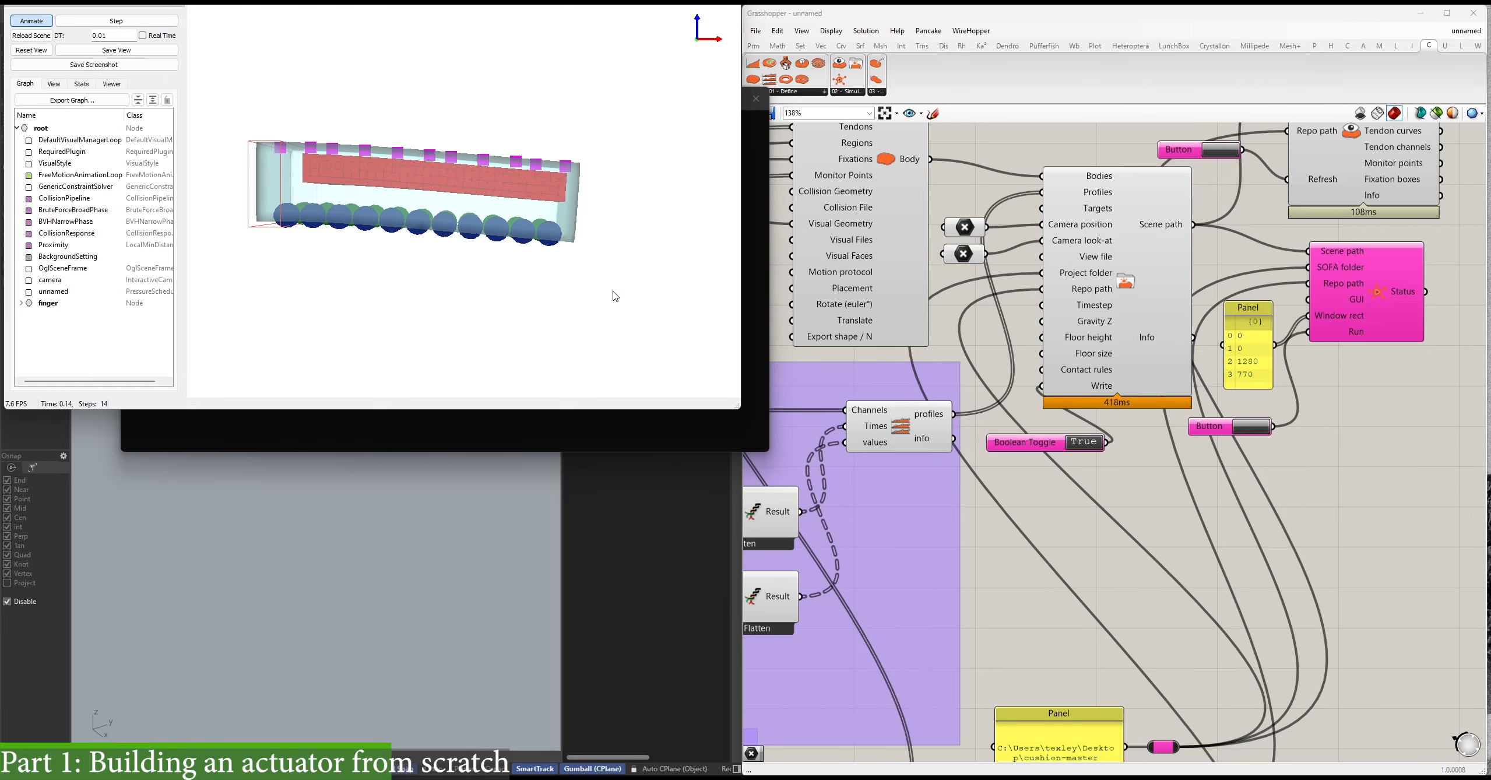
pyautogui.moveTo(615, 297); pyautogui.dragTo(474, 309)
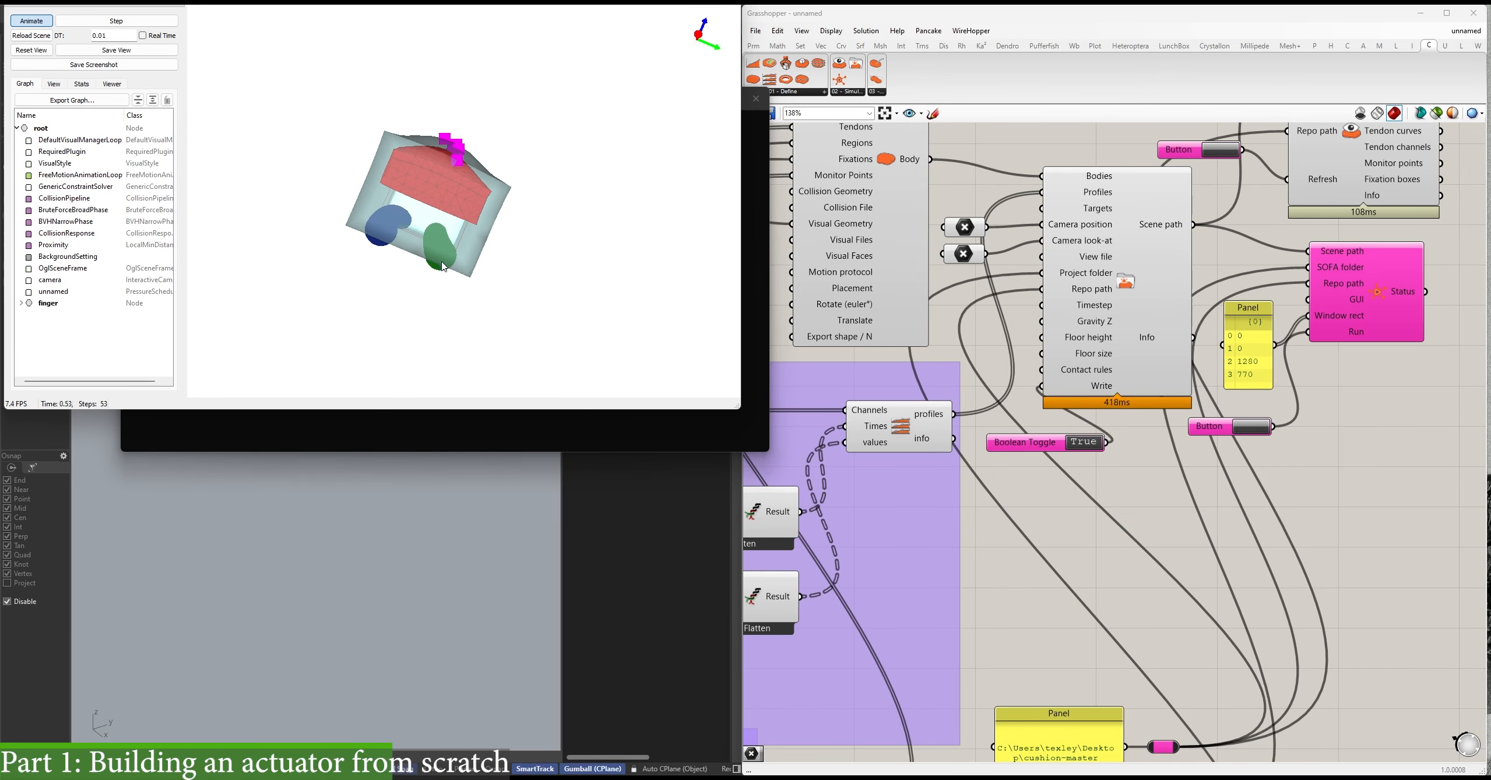
# Examine the running actuator simulation from several angles and close the simulation windows.
pyautogui.moveTo(565, 315)
pyautogui.mouseDown()
pyautogui.moveTo(536, 293)
pyautogui.moveTo(554, 293)
pyautogui.mouseUp()
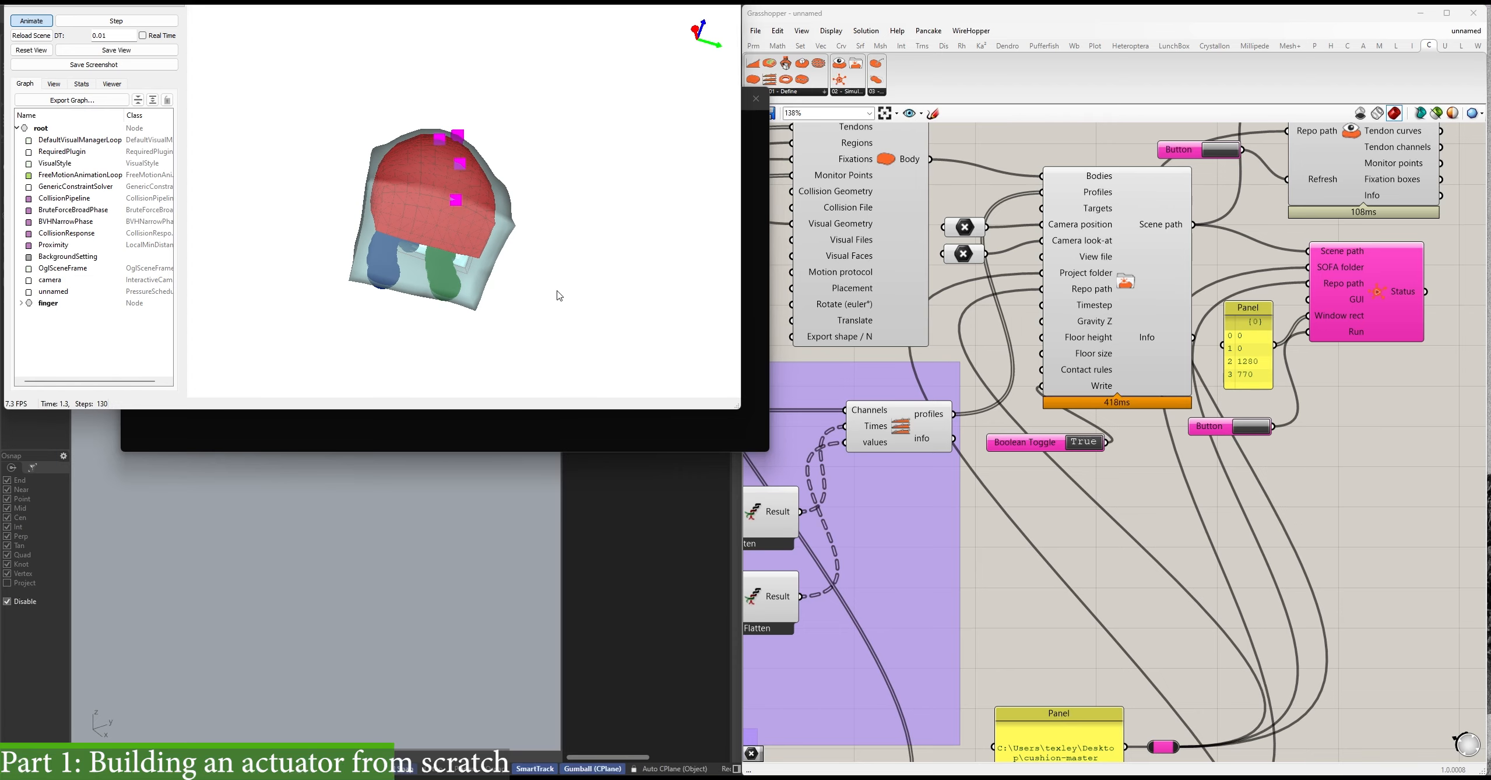
pyautogui.moveTo(558, 327); pyautogui.dragTo(569, 282)
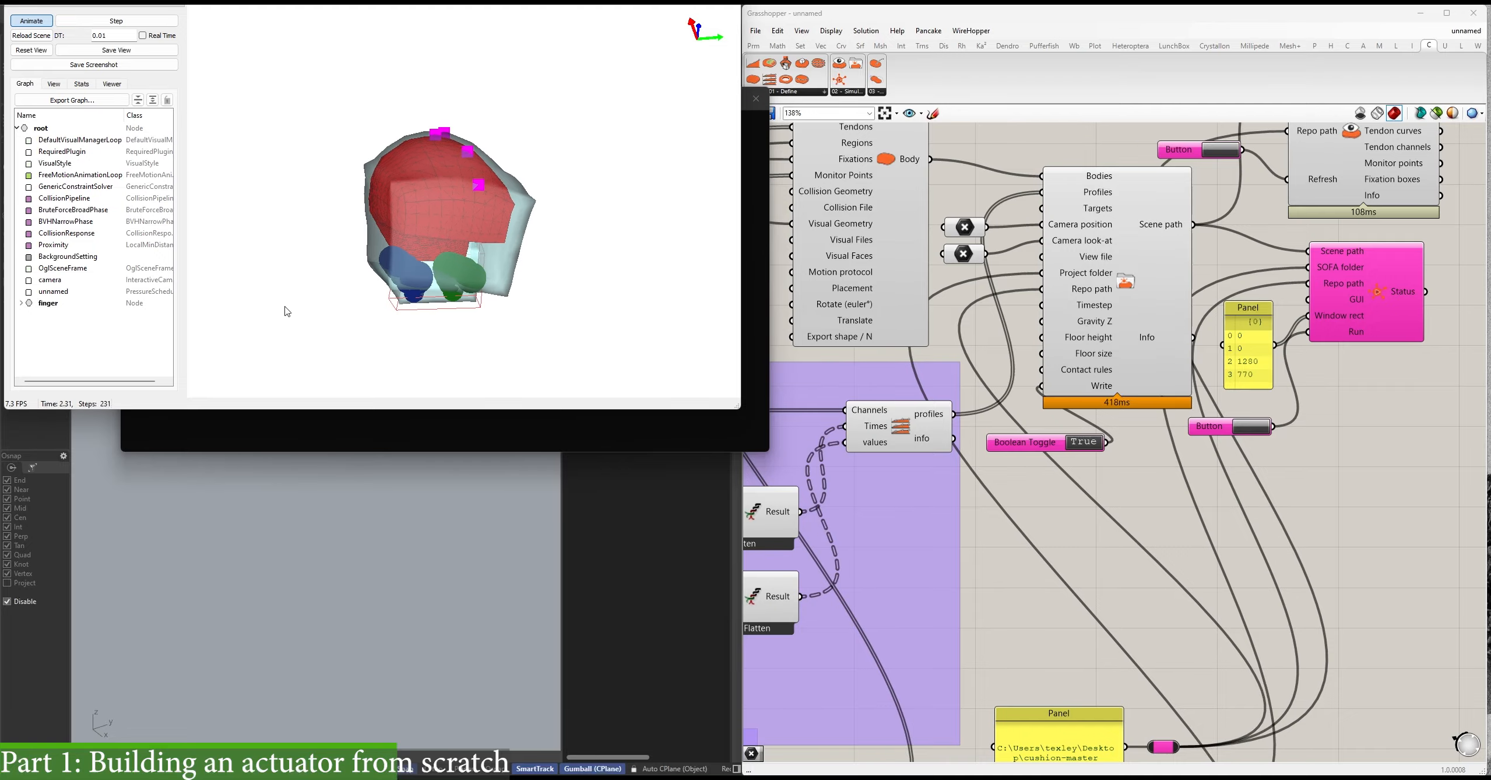
pyautogui.click(755, 98)
# Add a SofaResults component below the simulation run component.
pyautogui.moveTo(1370, 348); pyautogui.dragTo(1107, 454, button='right')
pyautogui.moveTo(1112, 520); pyautogui.dragTo(1068, 489, button='right')
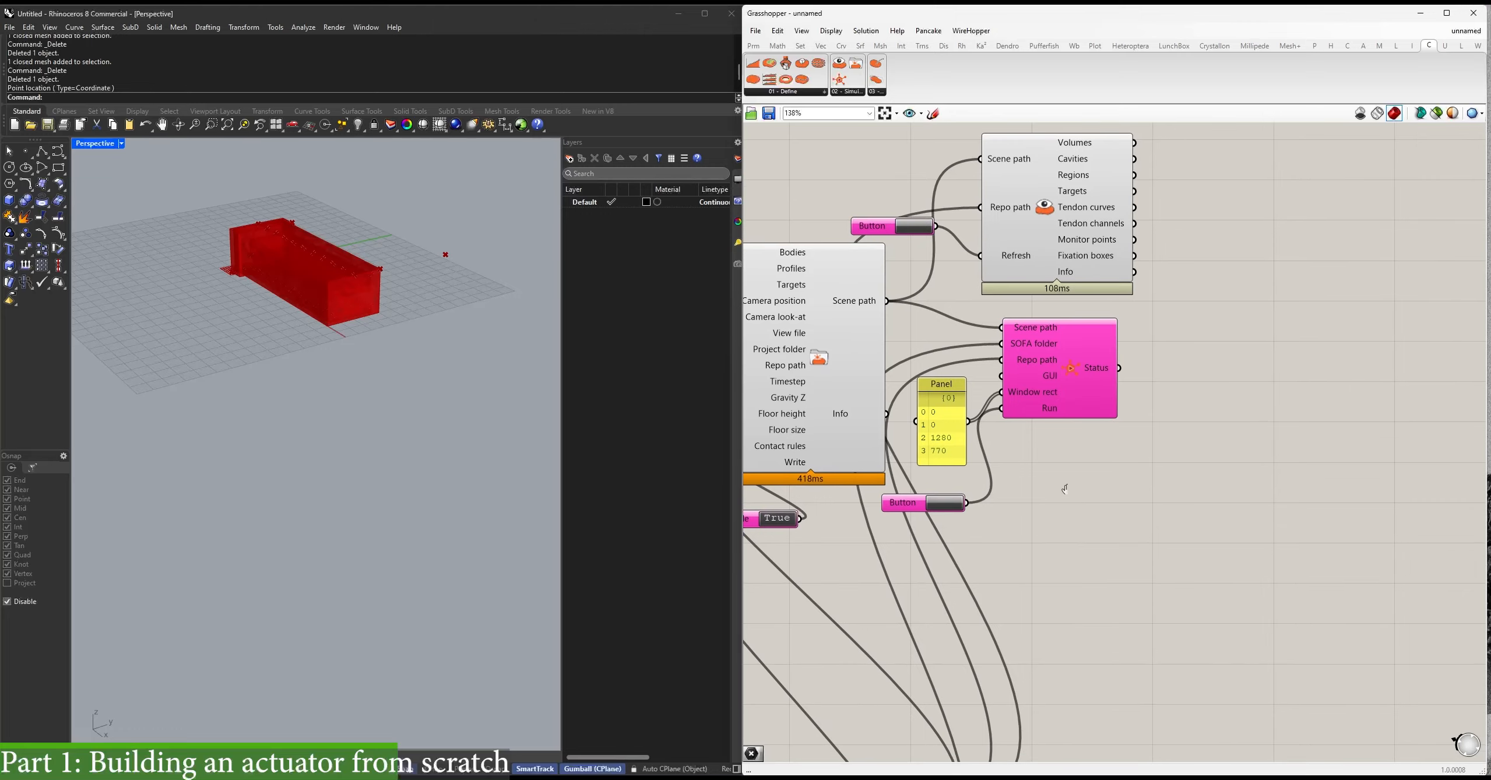
pyautogui.press('space')
pyautogui.write('sofaresu')
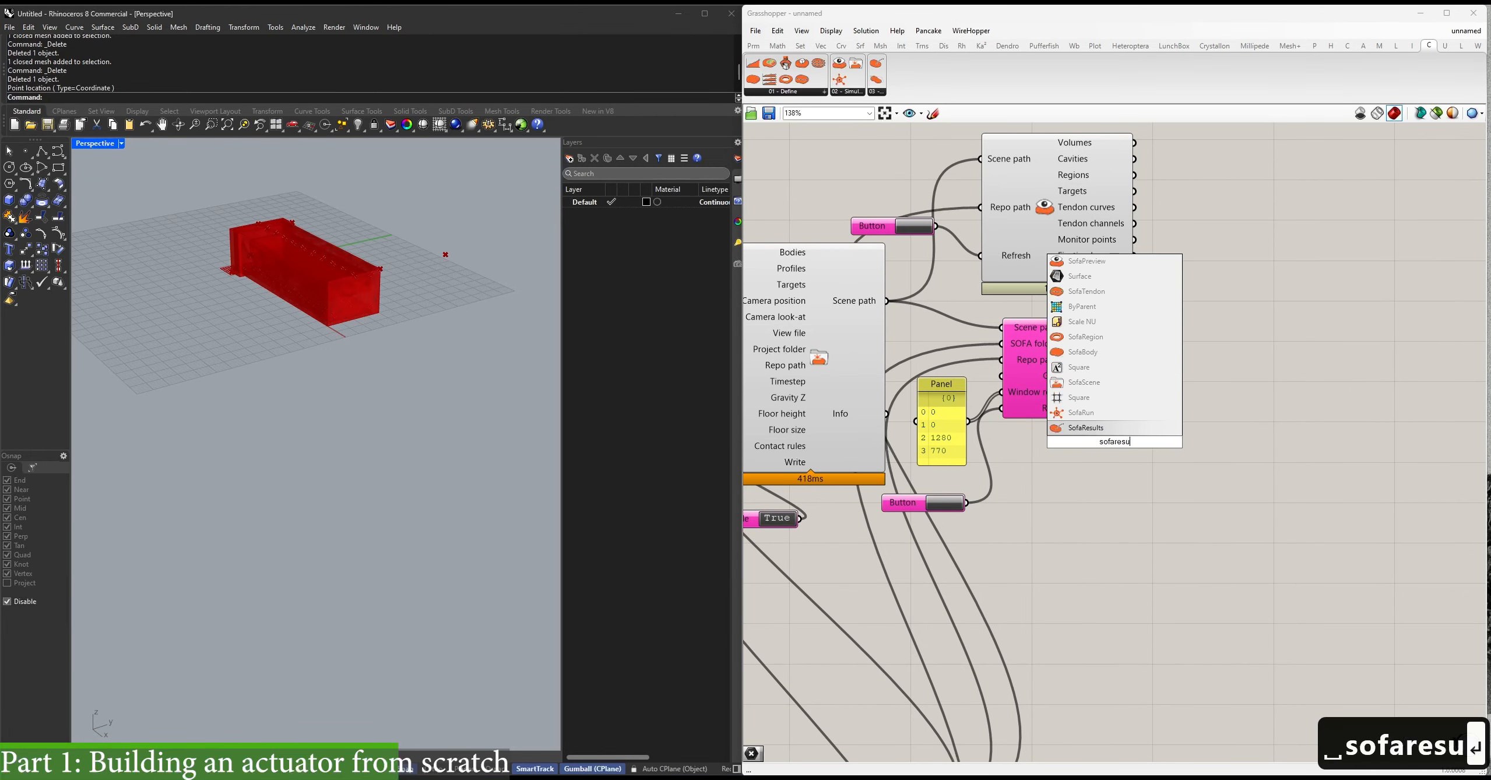
pyautogui.press('Return')
pyautogui.moveTo(1124, 489); pyautogui.dragTo(1151, 604)
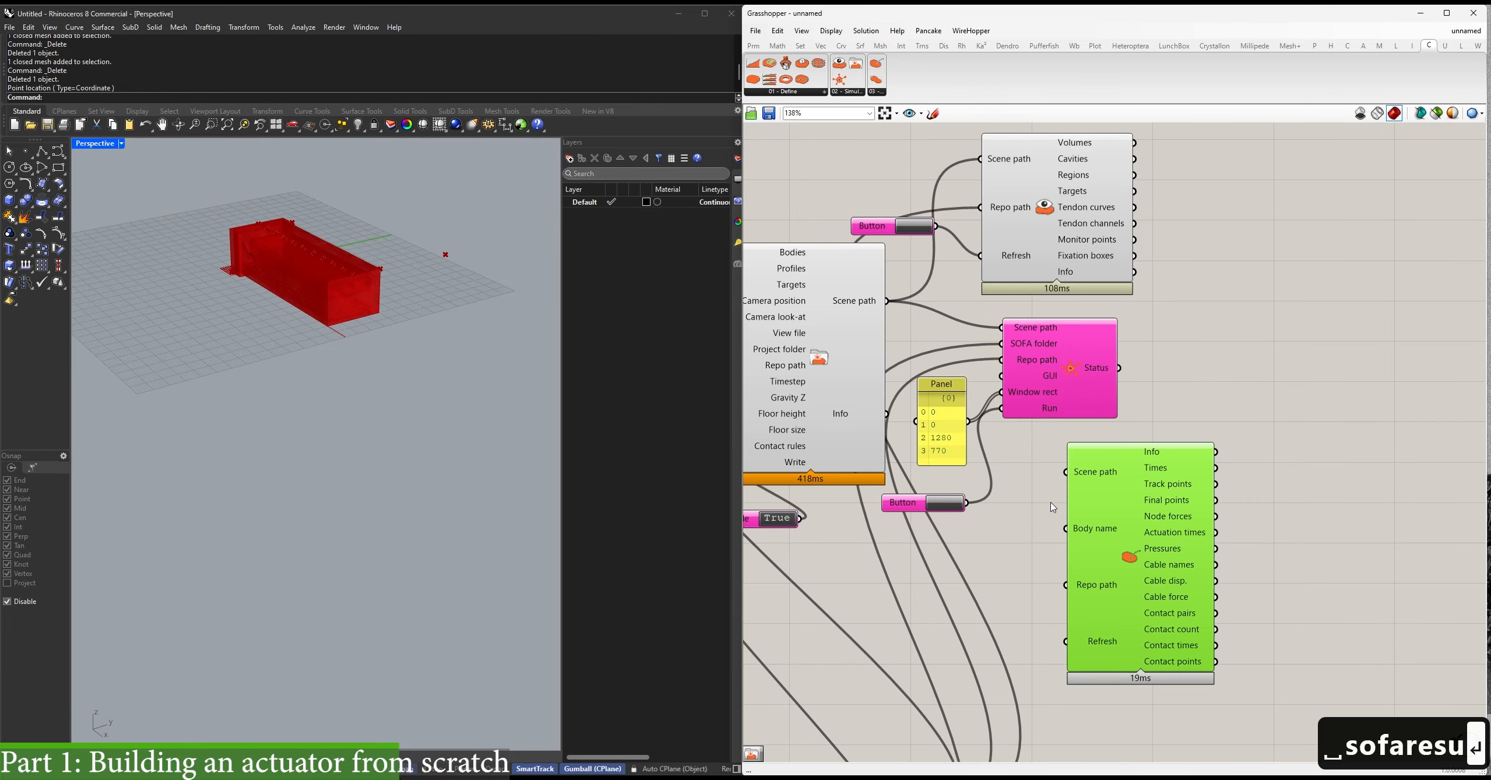
# Feed the results component with the scene path, the body name and the repo path.
pyautogui.moveTo(1065, 474); pyautogui.dragTo(891, 303)
pyautogui.moveTo(1038, 518); pyautogui.dragTo(1218, 517, button='right')
pyautogui.moveTo(866, 385); pyautogui.dragTo(1225, 531, button='right')
pyautogui.moveTo(996, 370); pyautogui.dragTo(1160, 404, button='right')
pyautogui.moveTo(800, 247); pyautogui.dragTo(1090, 256)
pyautogui.moveTo(1192, 327); pyautogui.dragTo(884, 226, button='right')
pyautogui.moveTo(807, 155); pyautogui.dragTo(1235, 435)
pyautogui.moveTo(1207, 465); pyautogui.dragTo(1255, 373, button='right')
pyautogui.moveTo(1239, 490); pyautogui.dragTo(1091, 640)
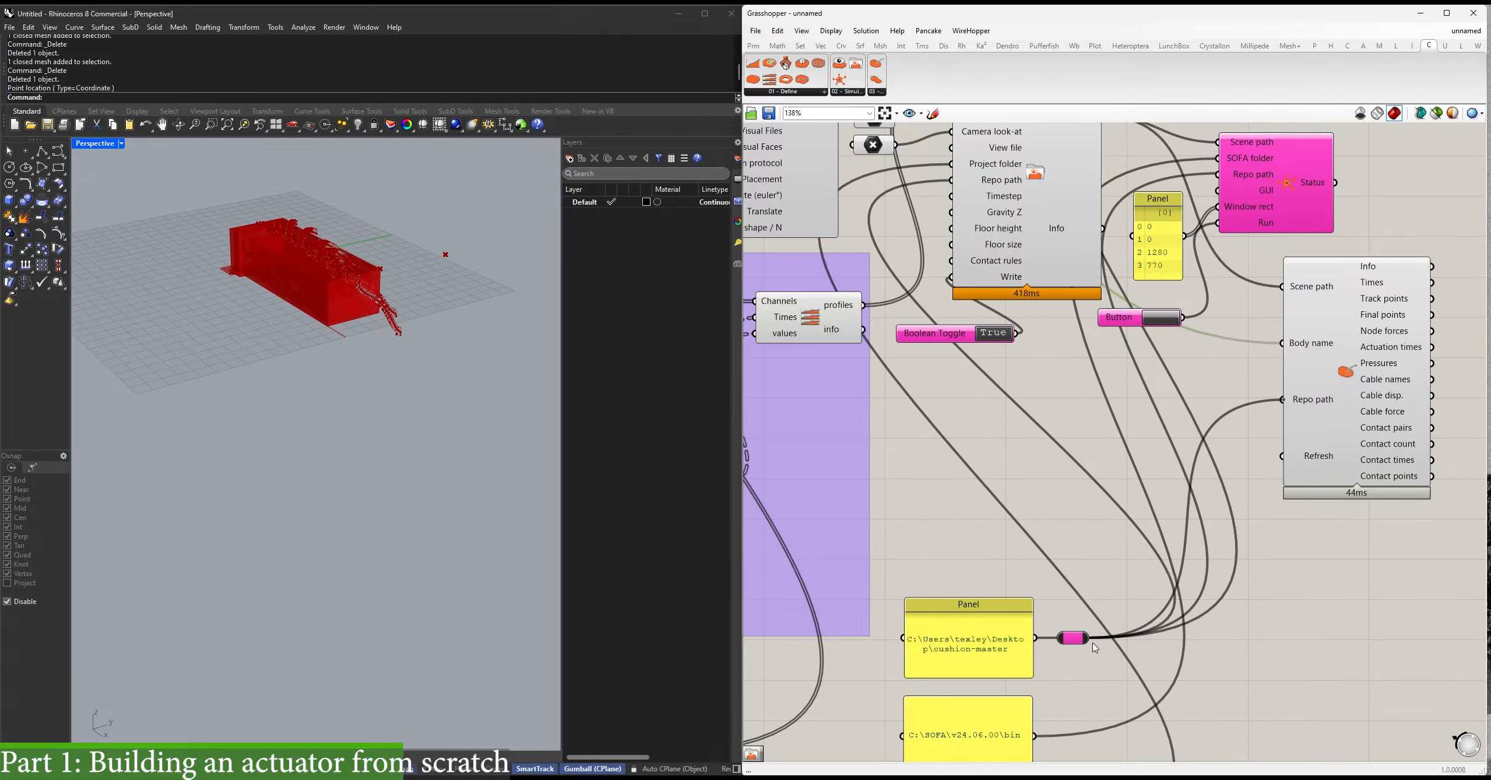
# Copy a button to drive the results component's Refresh input, and preview only the selected results component.
pyautogui.keyDown('alt'); pyautogui.moveTo(1141, 326); pyautogui.dragTo(1197, 532); pyautogui.keyUp('alt')
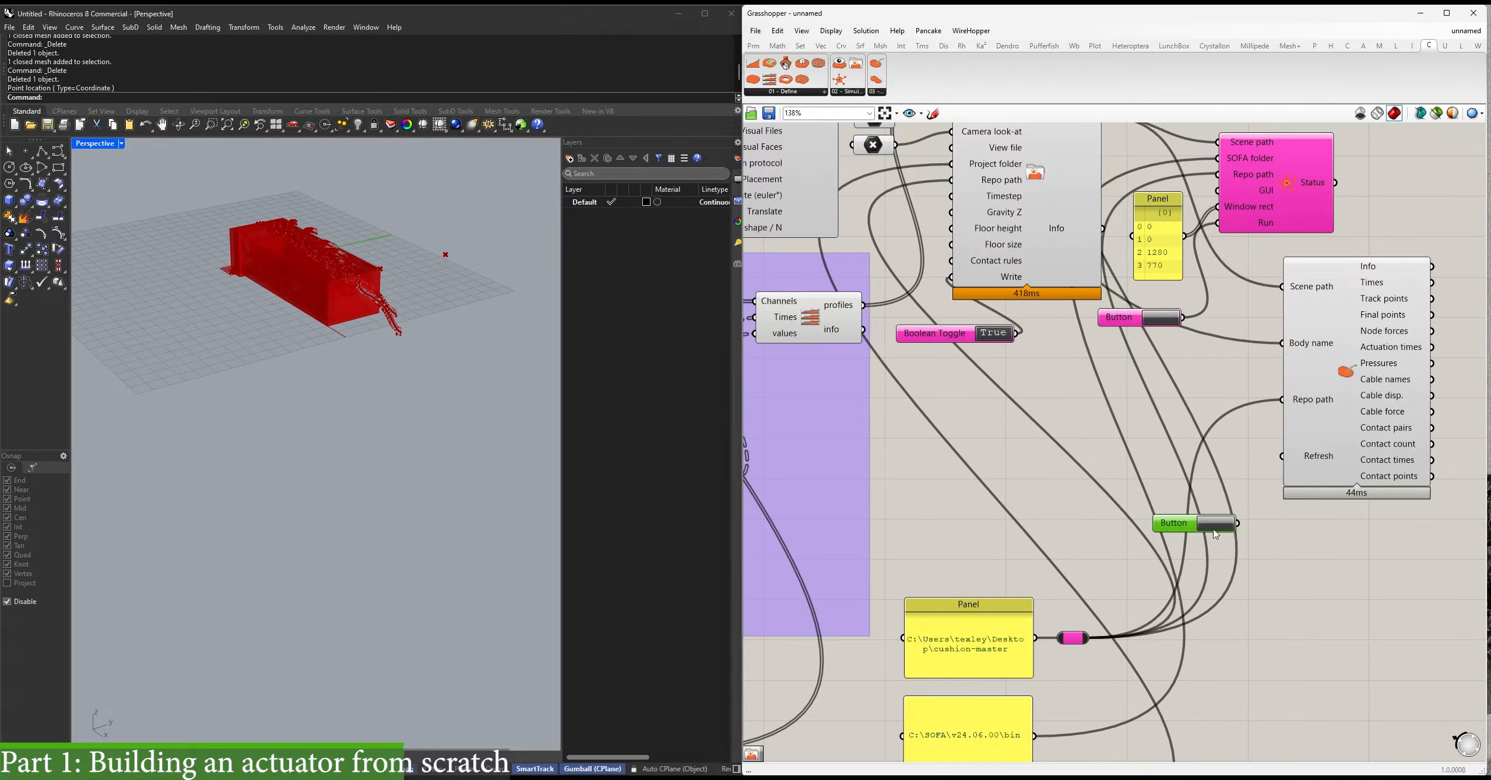
pyautogui.moveTo(365, 382); pyautogui.dragTo(453, 262, button='right')
pyautogui.click(1437, 113)
pyautogui.click(1341, 379)
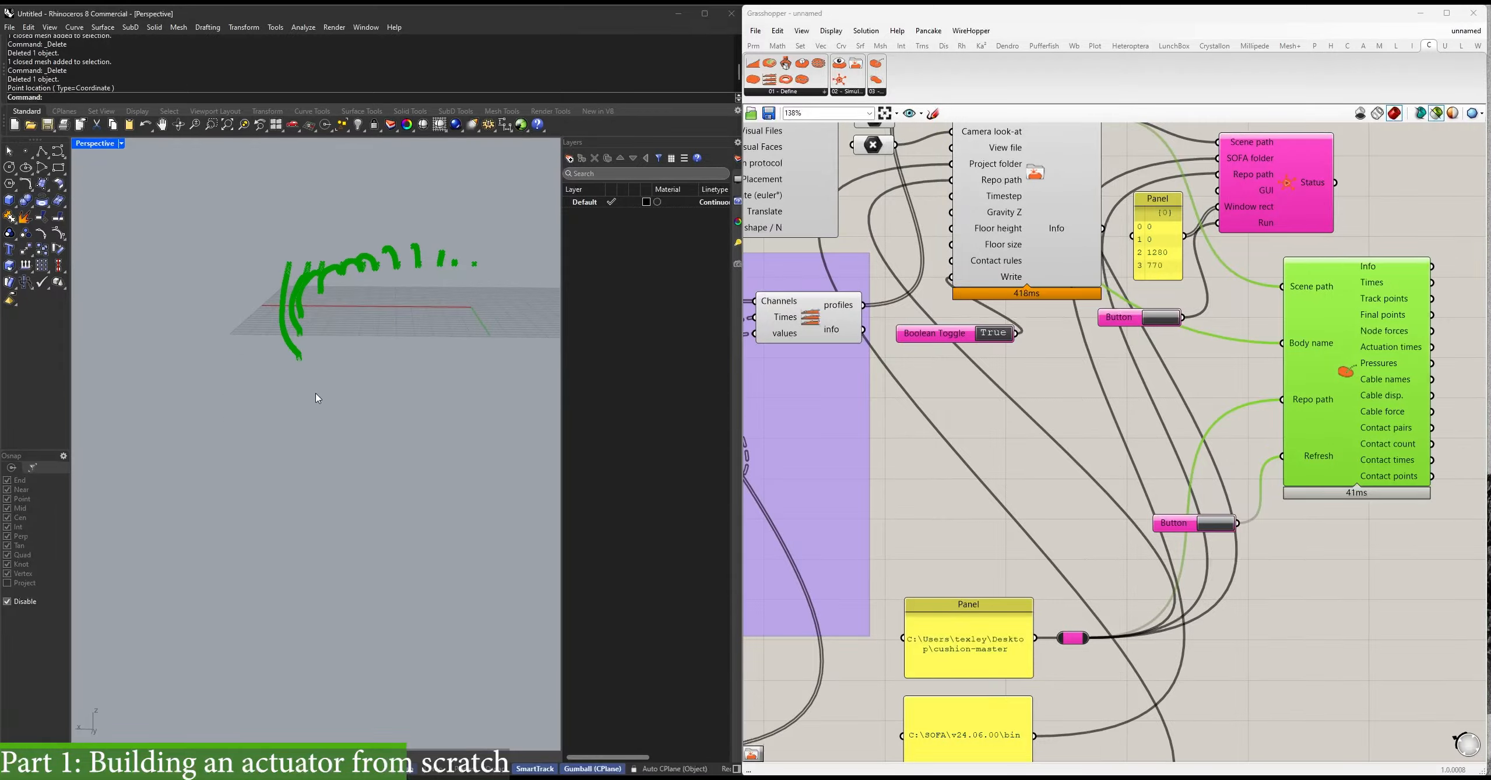
# Add a List Item component beside the results component.
pyautogui.moveTo(1245, 330); pyautogui.dragTo(1075, 348, button='right')
pyautogui.moveTo(1324, 342); pyautogui.dragTo(1236, 351, button='right')
pyautogui.click(1252, 341)
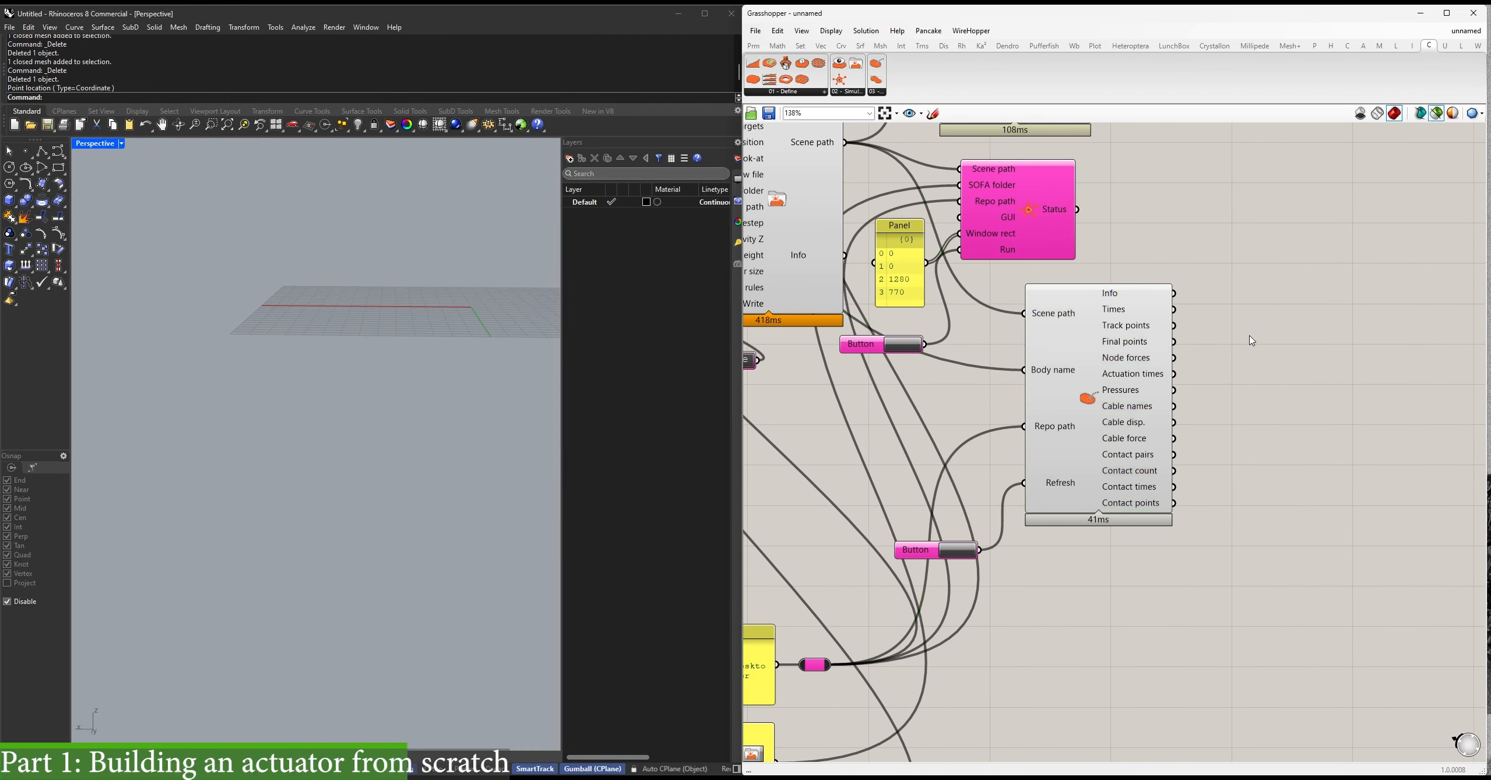
pyautogui.press('Delete')
pyautogui.press('space')
pyautogui.write('list item')
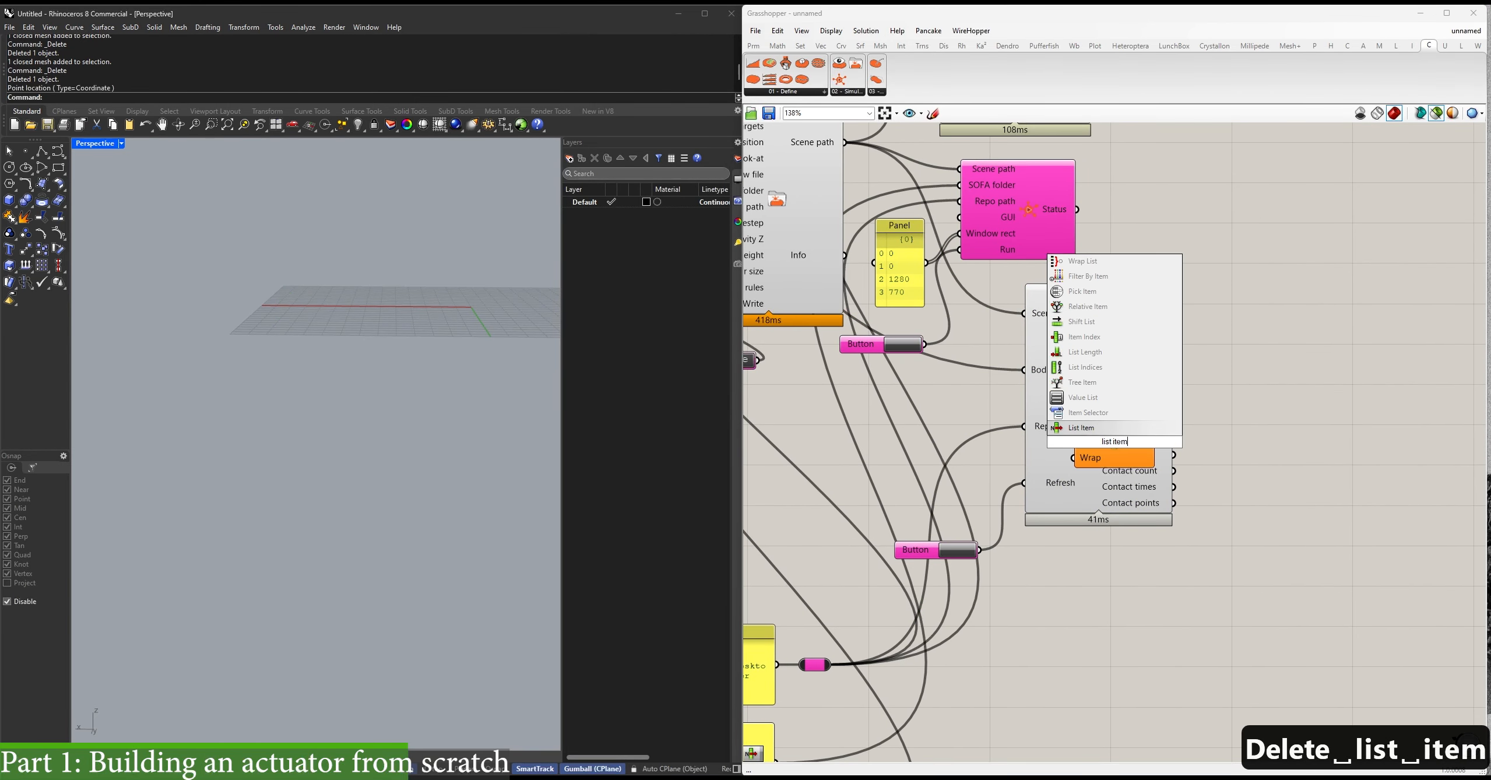
pyautogui.press('Return')
# Set the List Item's Index to -1 and feed its List input from the results' Track points.
pyautogui.rightClick(1217, 372)
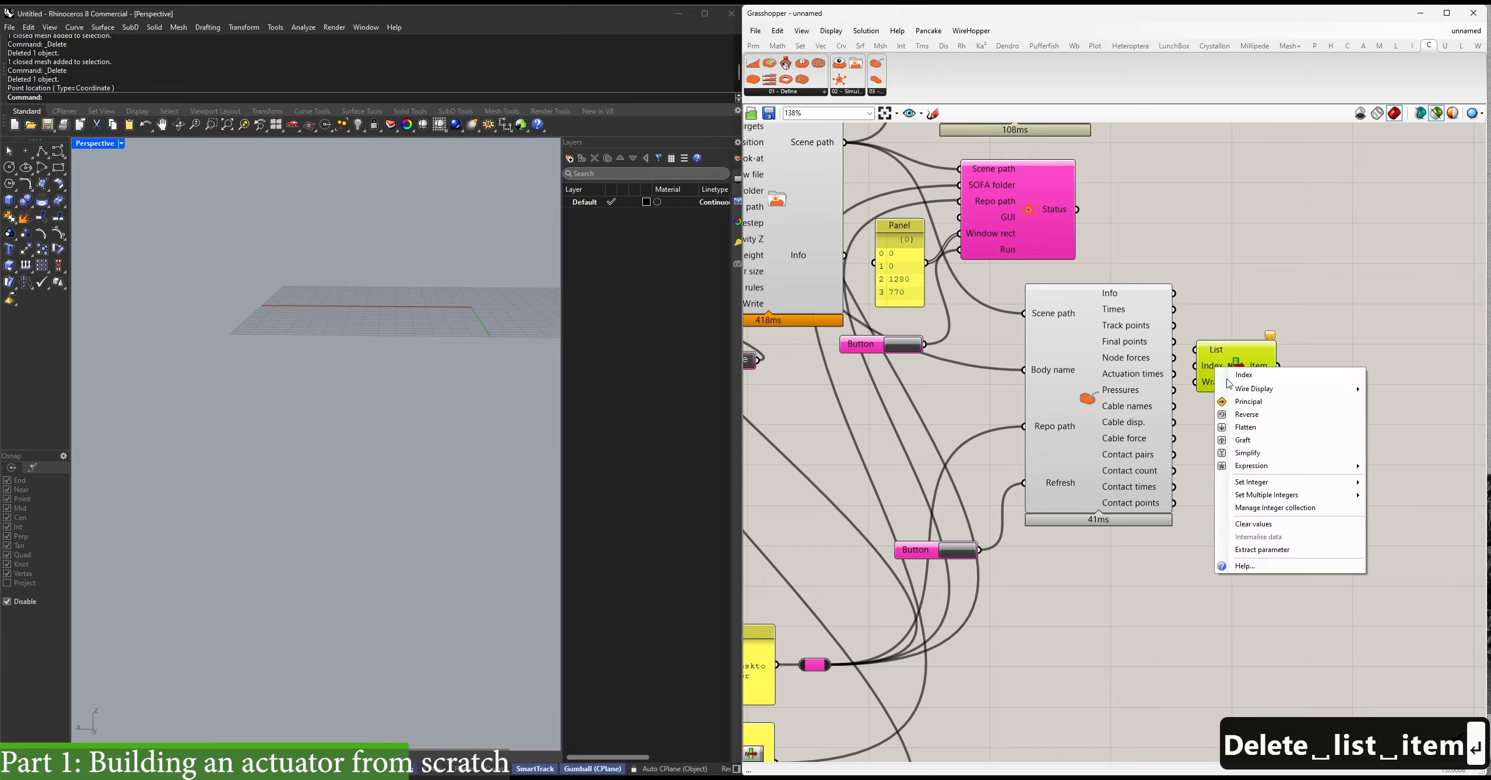
pyautogui.moveTo(1254, 482)
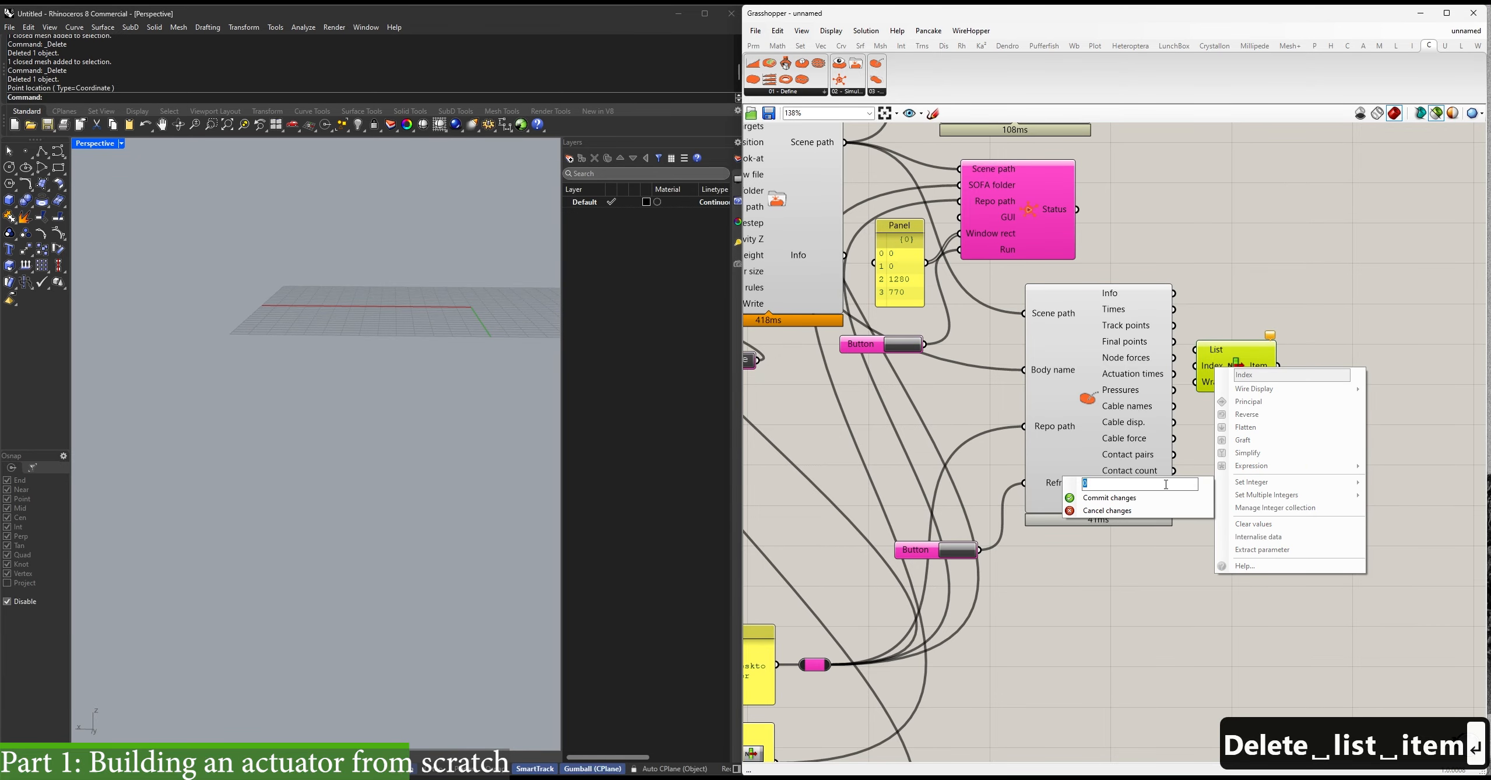
pyautogui.write('-1')
pyautogui.click(1108, 498)
pyautogui.moveTo(1195, 355); pyautogui.dragTo(1220, 335)
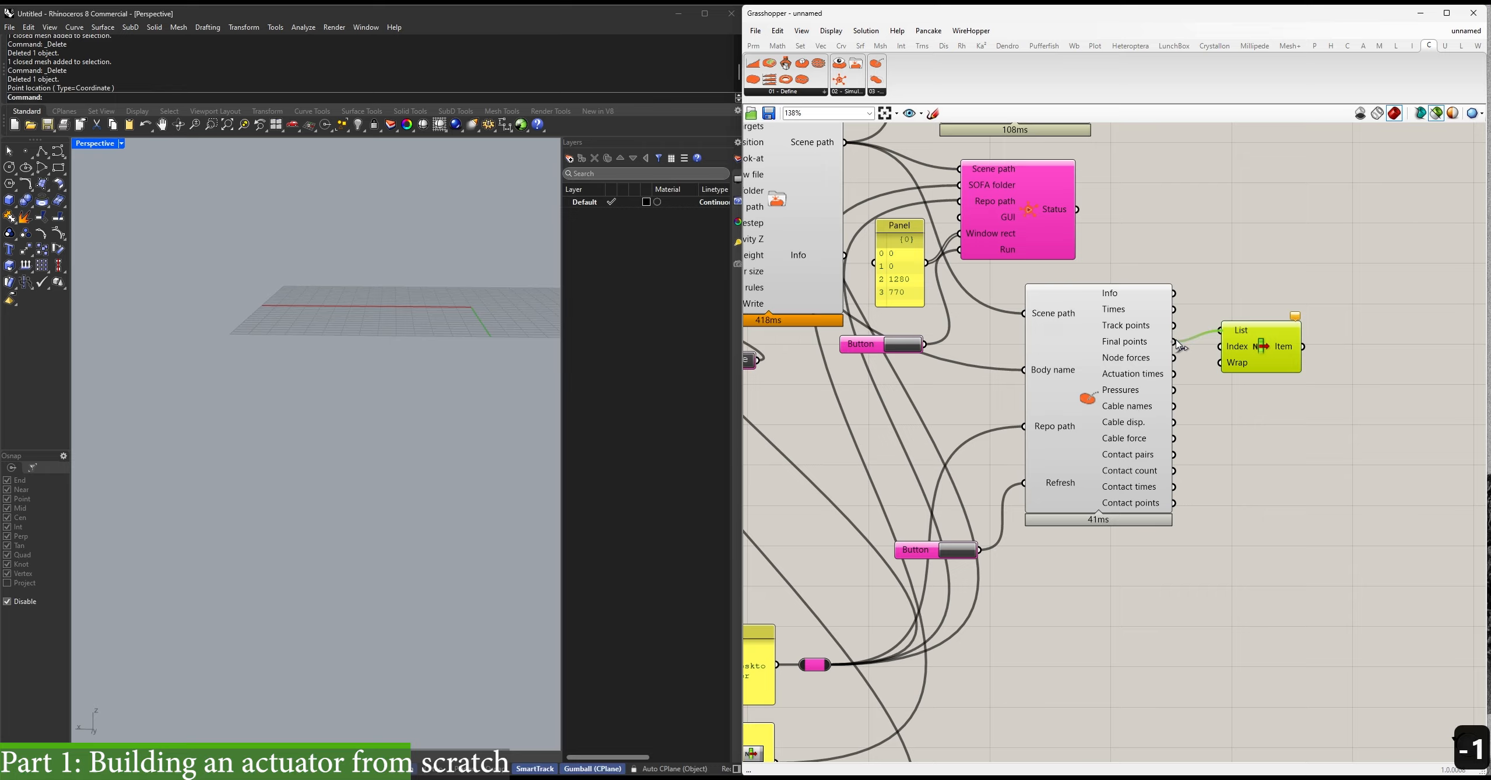
pyautogui.moveTo(1180, 344); pyautogui.dragTo(1175, 326)
pyautogui.moveTo(543, 343); pyautogui.dragTo(406, 338, button='right')
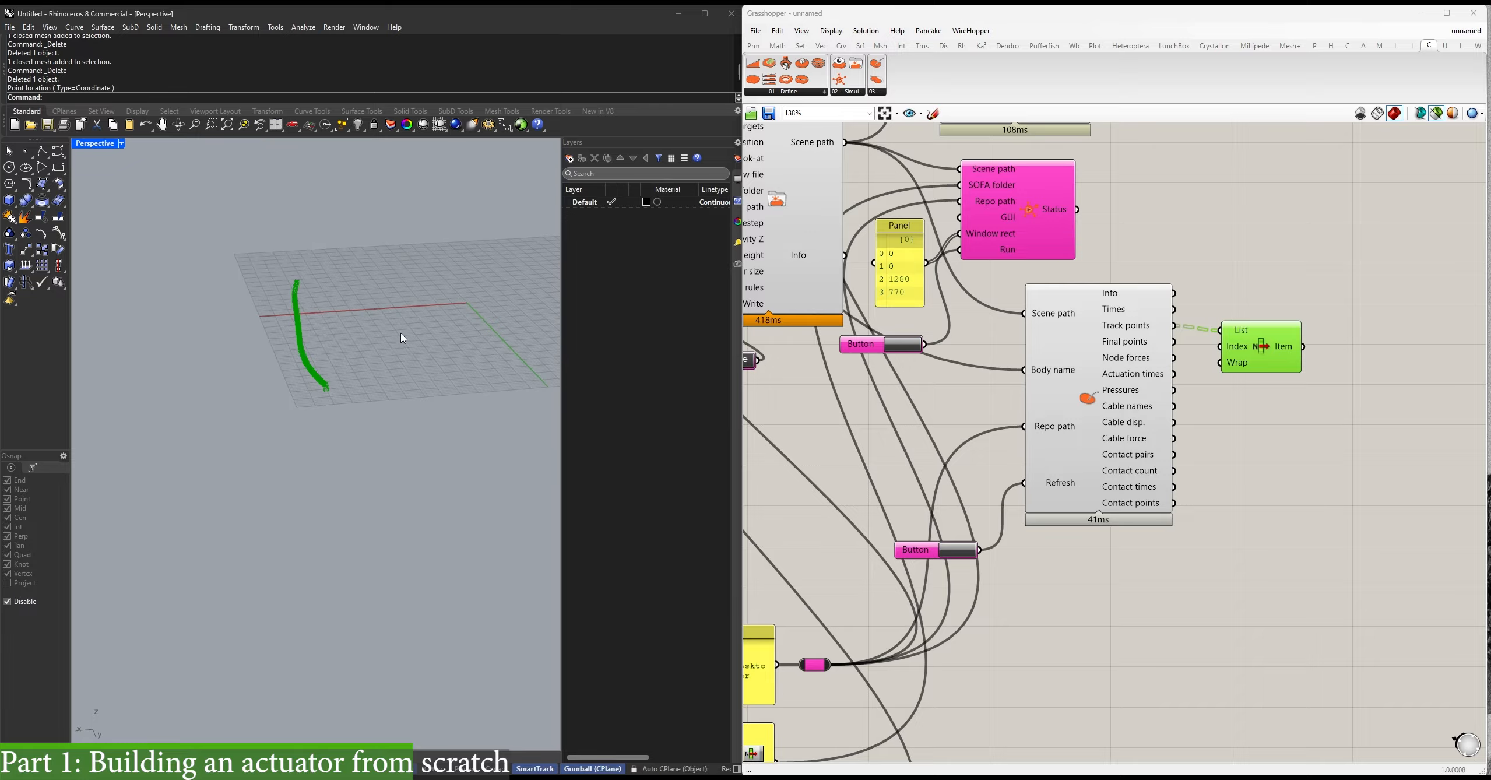
# Add a number slider with value 10 for the body component's Export shape / N input.
pyautogui.moveTo(901, 128); pyautogui.dragTo(1160, 613)
pyautogui.moveTo(1092, 541); pyautogui.dragTo(1320, 566, button='right')
pyautogui.moveTo(892, 376); pyautogui.dragTo(1131, 443, button='right')
pyautogui.moveTo(967, 373); pyautogui.dragTo(978, 373, button='right')
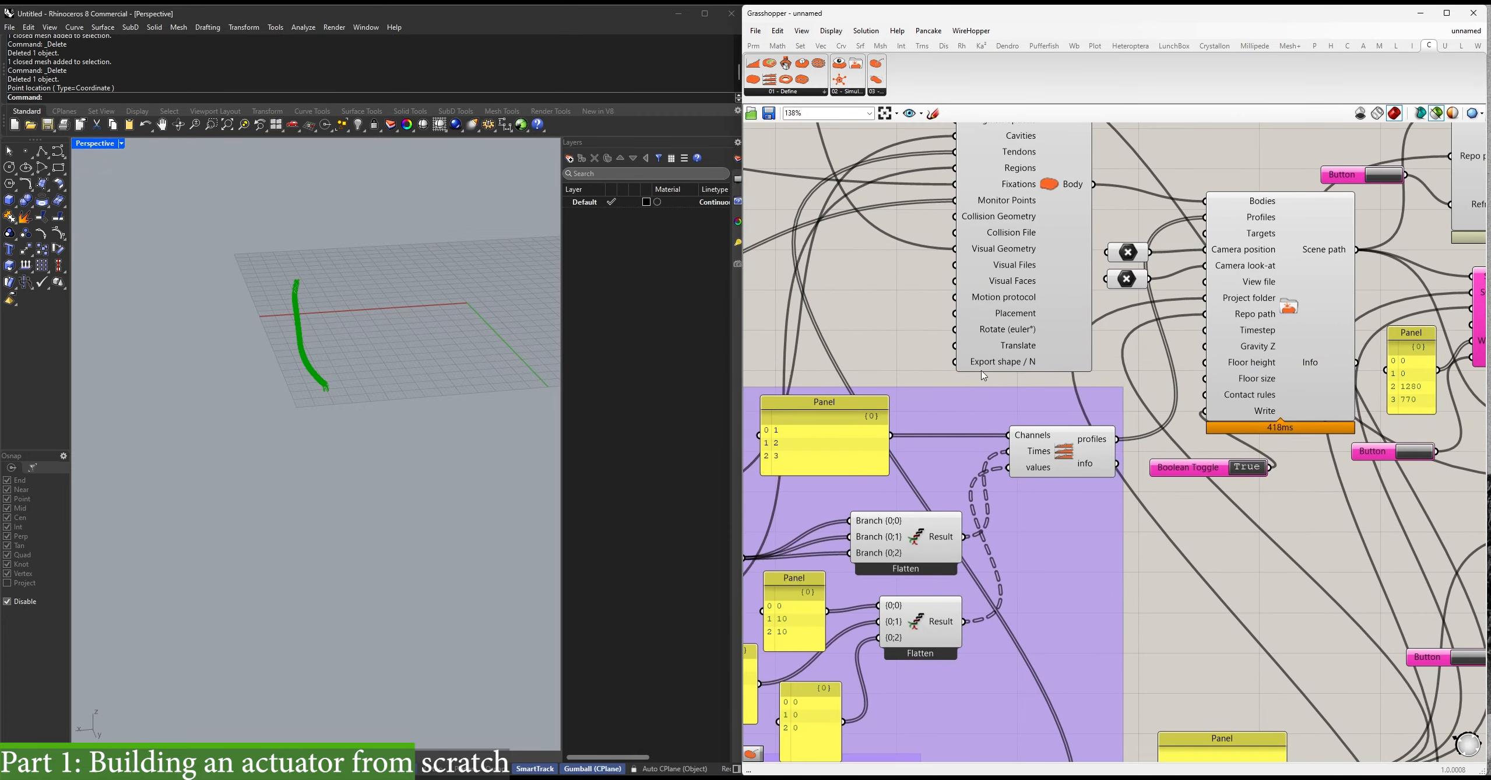
pyautogui.doubleClick(919, 364)
pyautogui.write('10')
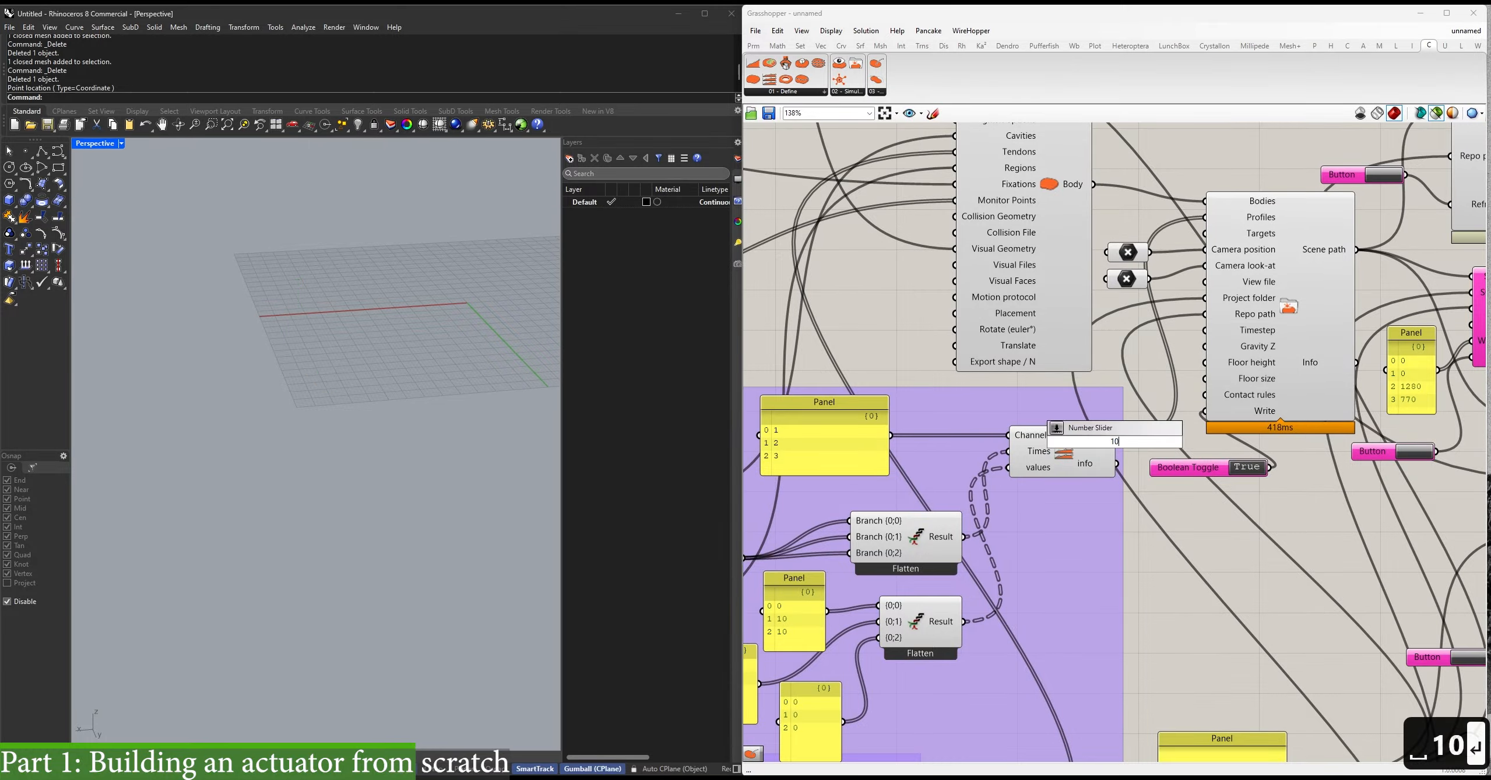
pyautogui.press('Return')
pyautogui.moveTo(862, 369); pyautogui.dragTo(799, 355)
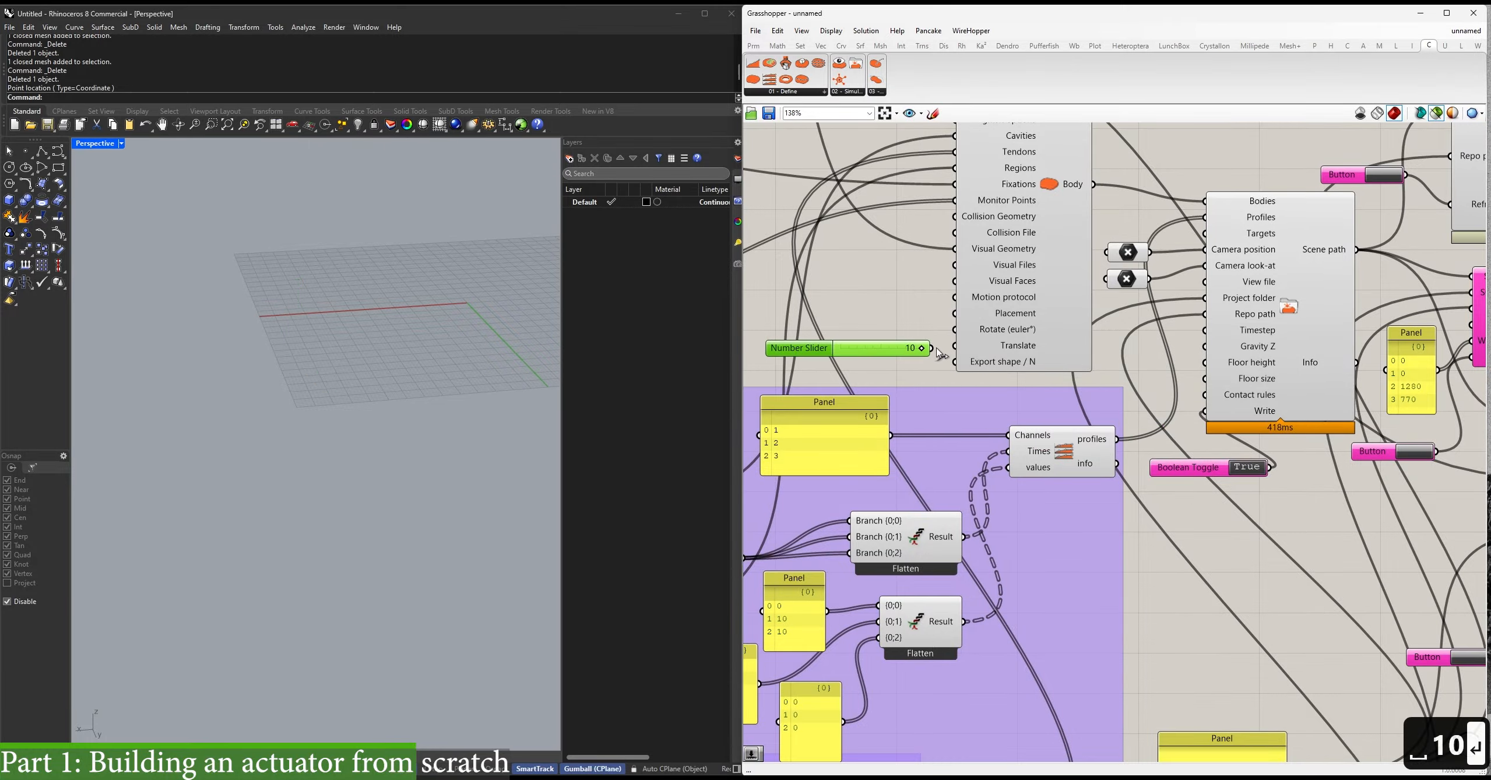
# Feed the frame mesh component below the results with the scene path and, through a relay, the body name.
pyautogui.moveTo(1369, 537); pyautogui.dragTo(985, 456, button='right')
pyautogui.moveTo(1204, 586); pyautogui.dragTo(1198, 666, button='right')
pyautogui.moveTo(1036, 401); pyautogui.dragTo(957, 226)
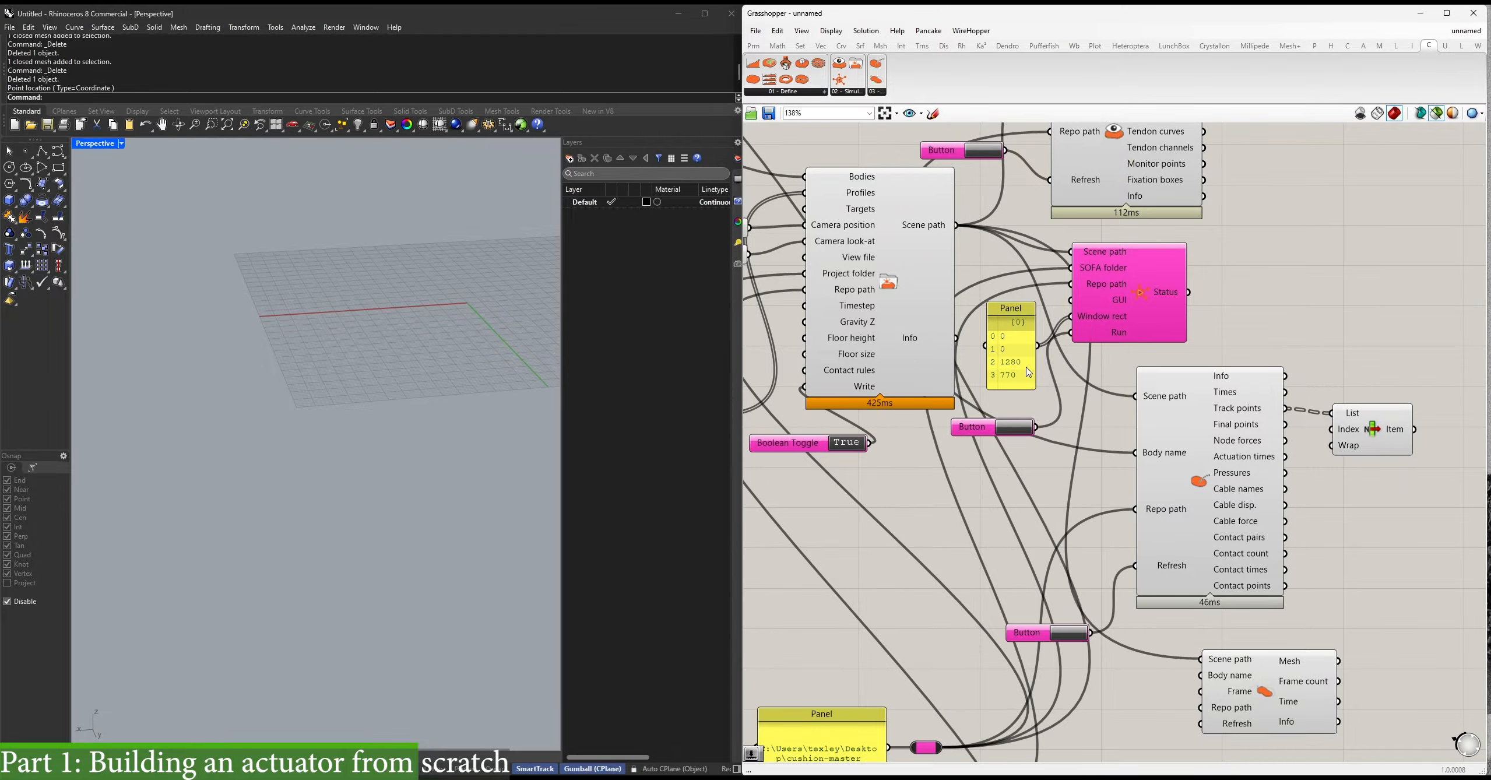
pyautogui.doubleClick(1131, 452)
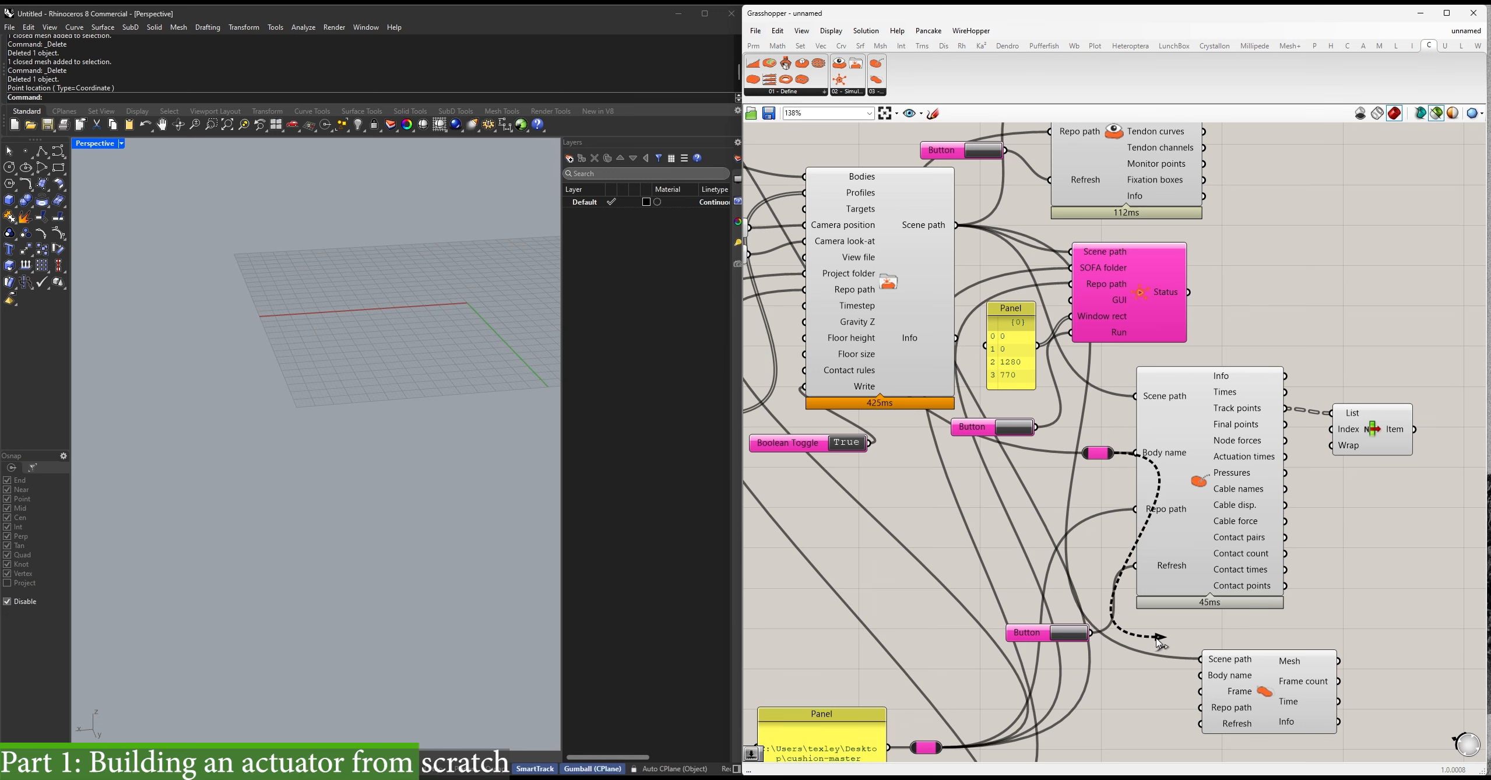
pyautogui.moveTo(1159, 641); pyautogui.dragTo(1199, 675)
pyautogui.moveTo(1074, 744); pyautogui.dragTo(1102, 662, button='right')
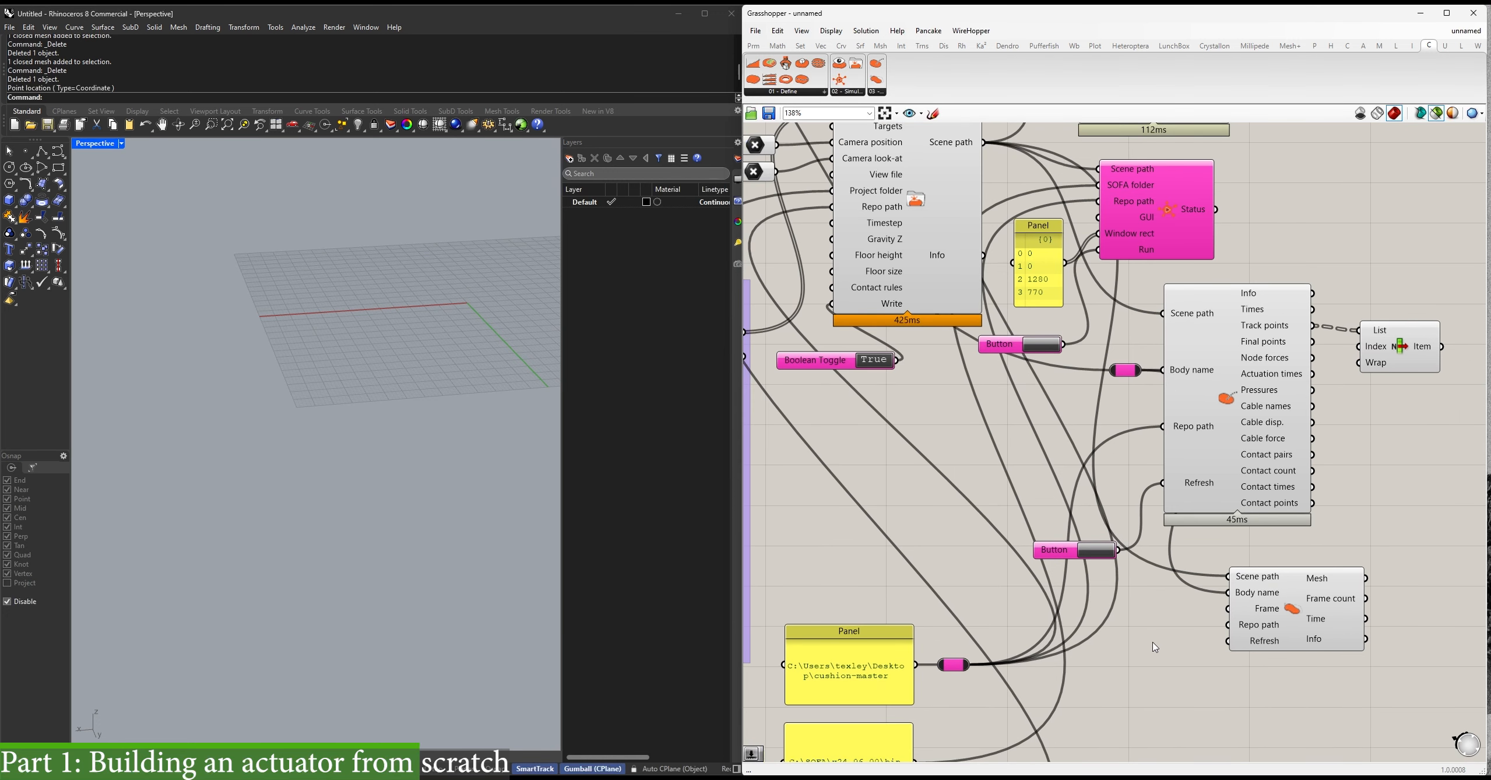
# Complete the frame mesh component's inputs with a 0 to 30 slider for Frame, the repo path, and a copied button for Refresh.
pyautogui.doubleClick(1114, 434)
pyautogui.write('0..30')
pyautogui.press('Return')
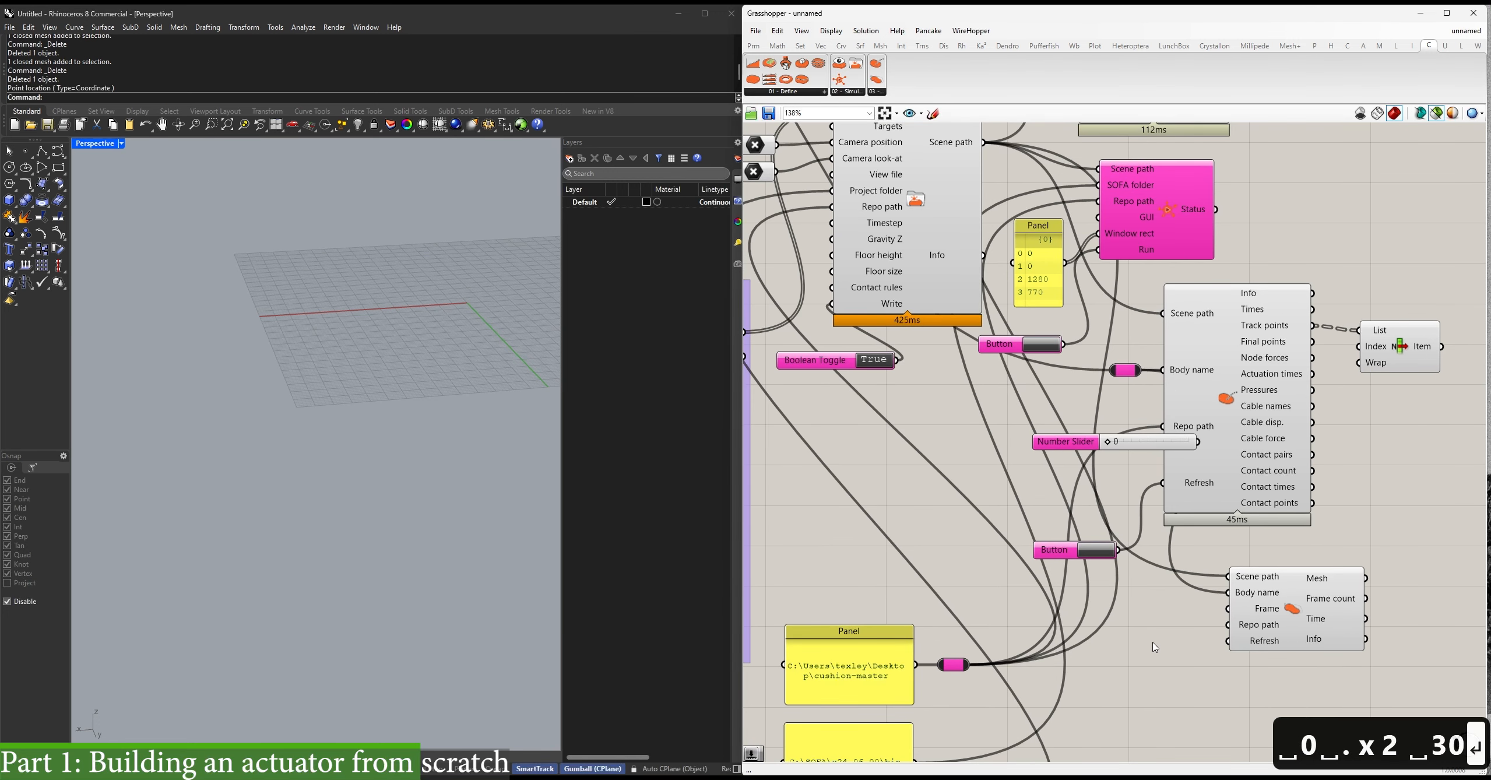
pyautogui.moveTo(1076, 444); pyautogui.dragTo(977, 668)
pyautogui.keyDown('alt'); pyautogui.moveTo(1059, 557); pyautogui.dragTo(1140, 669); pyautogui.keyUp('alt')
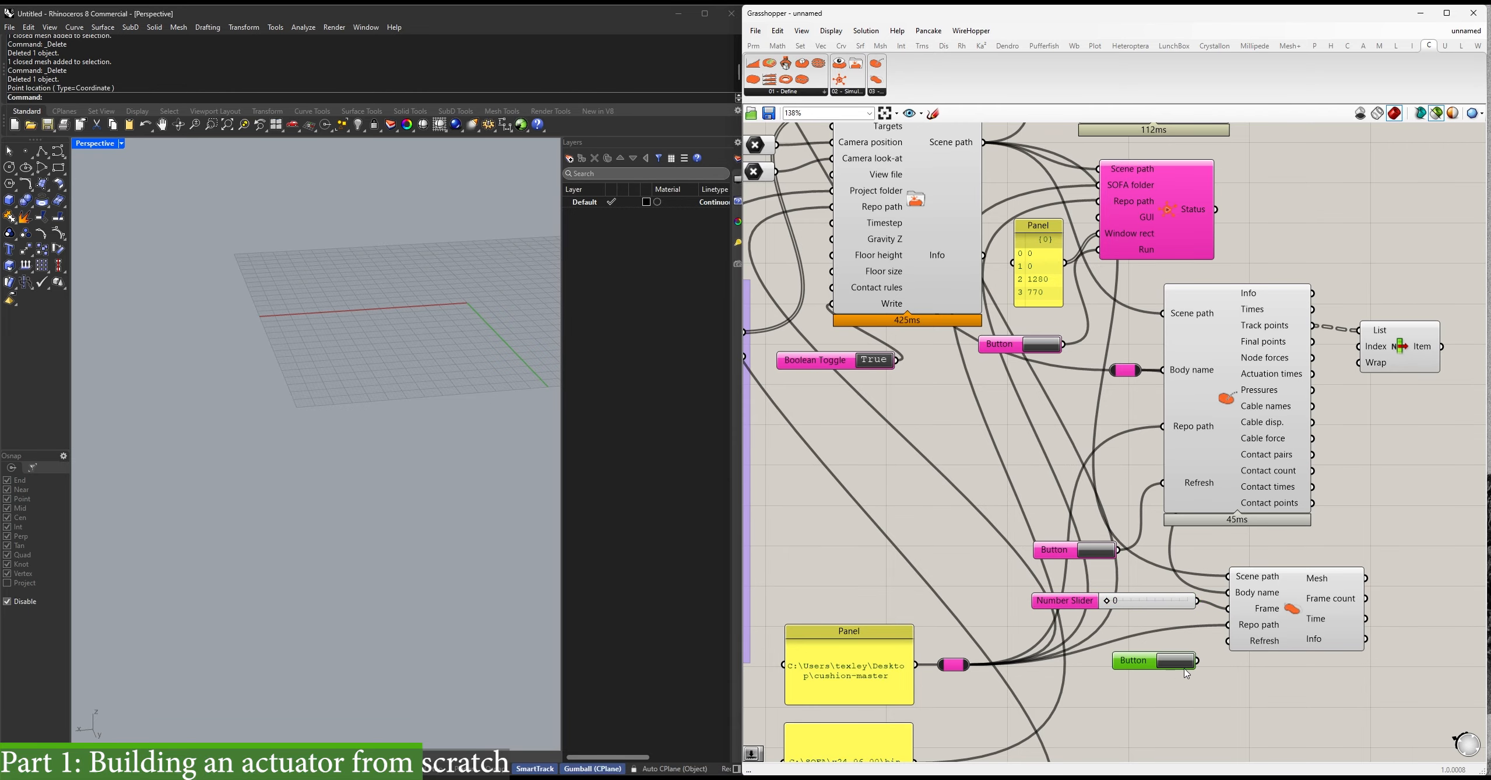
# Run the simulation, inspect the bending actuator from above, and close the simulation windows.
pyautogui.click(1049, 346)
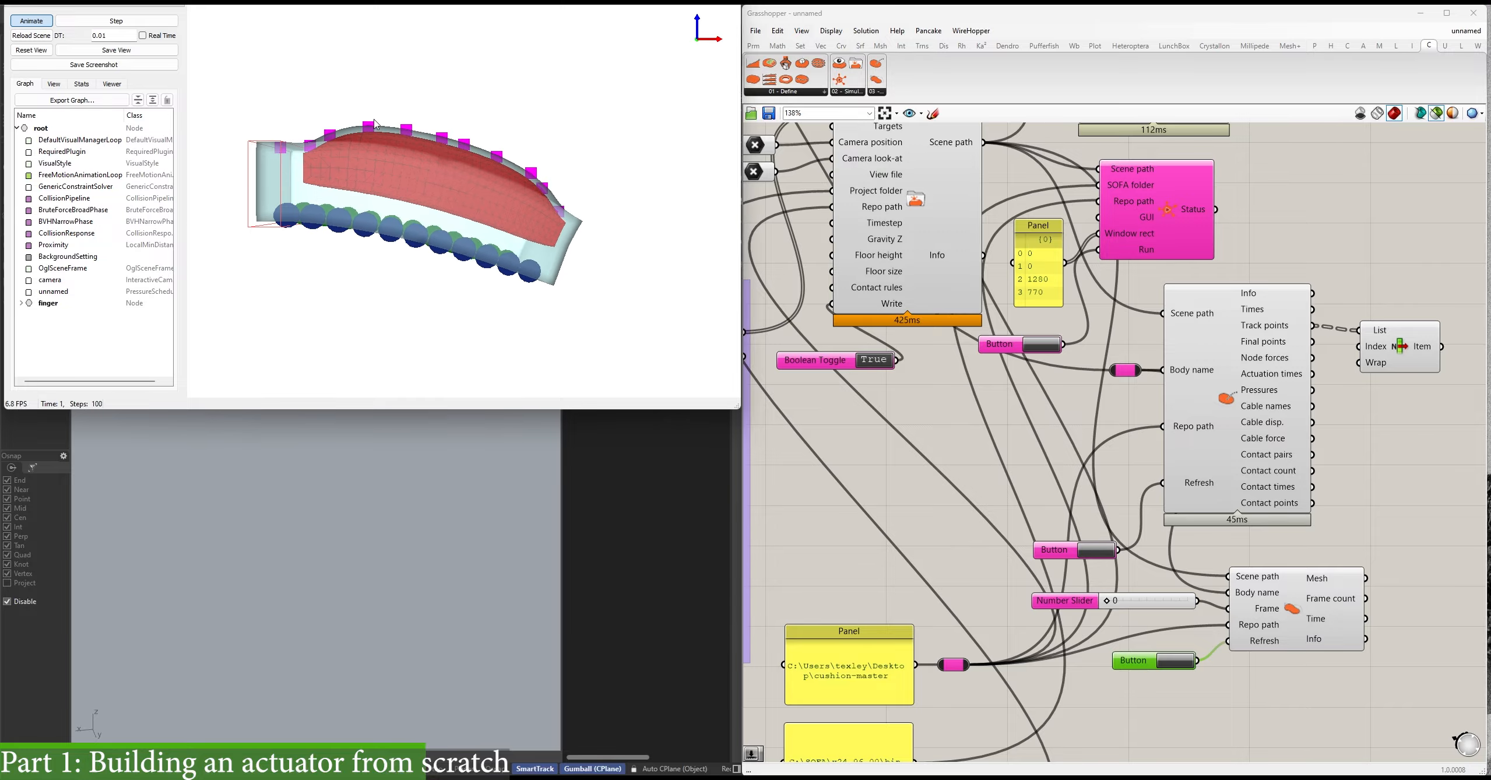
pyautogui.moveTo(374, 123); pyautogui.dragTo(374, 203)
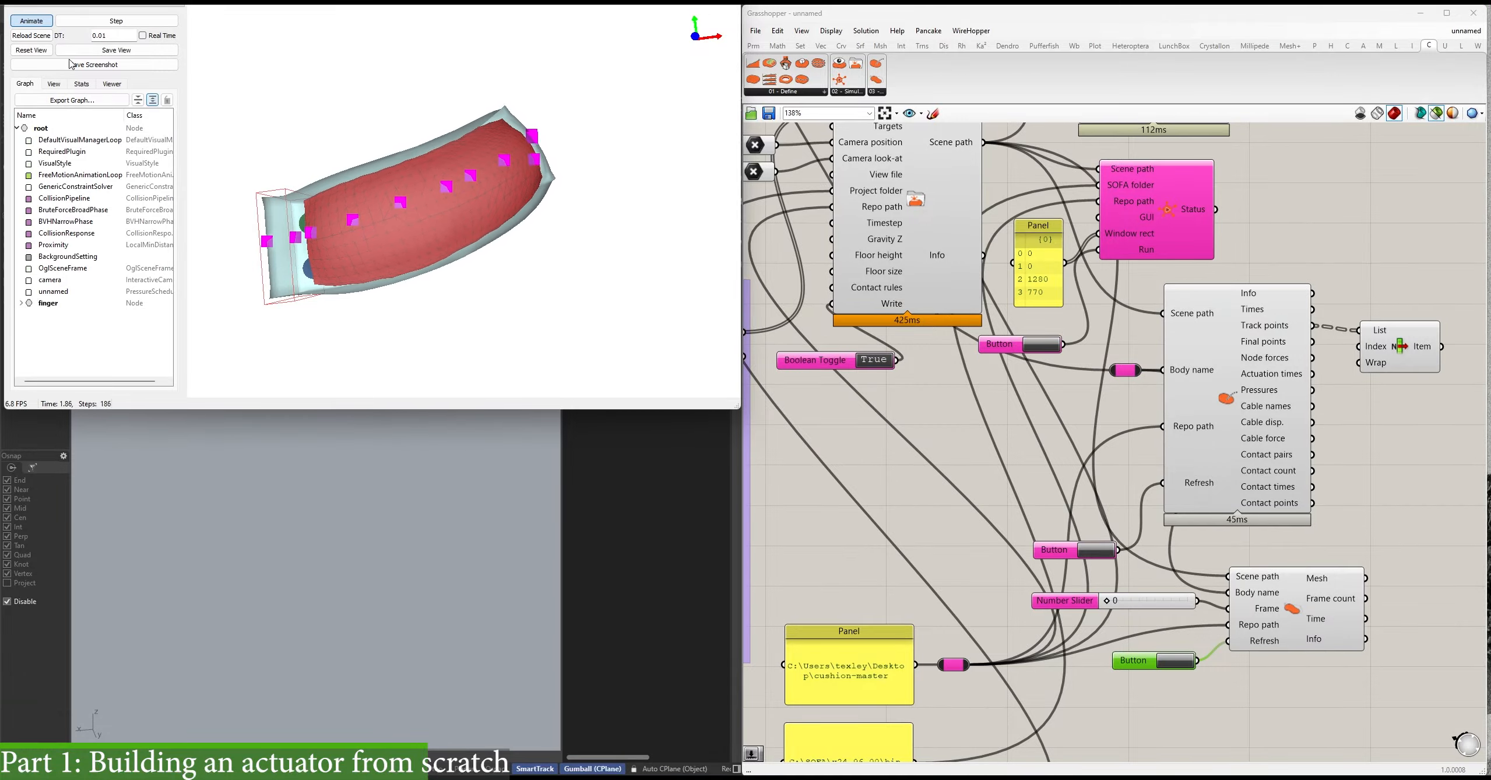
pyautogui.hotkey('alt', 'Tab')
pyautogui.click(681, 22)
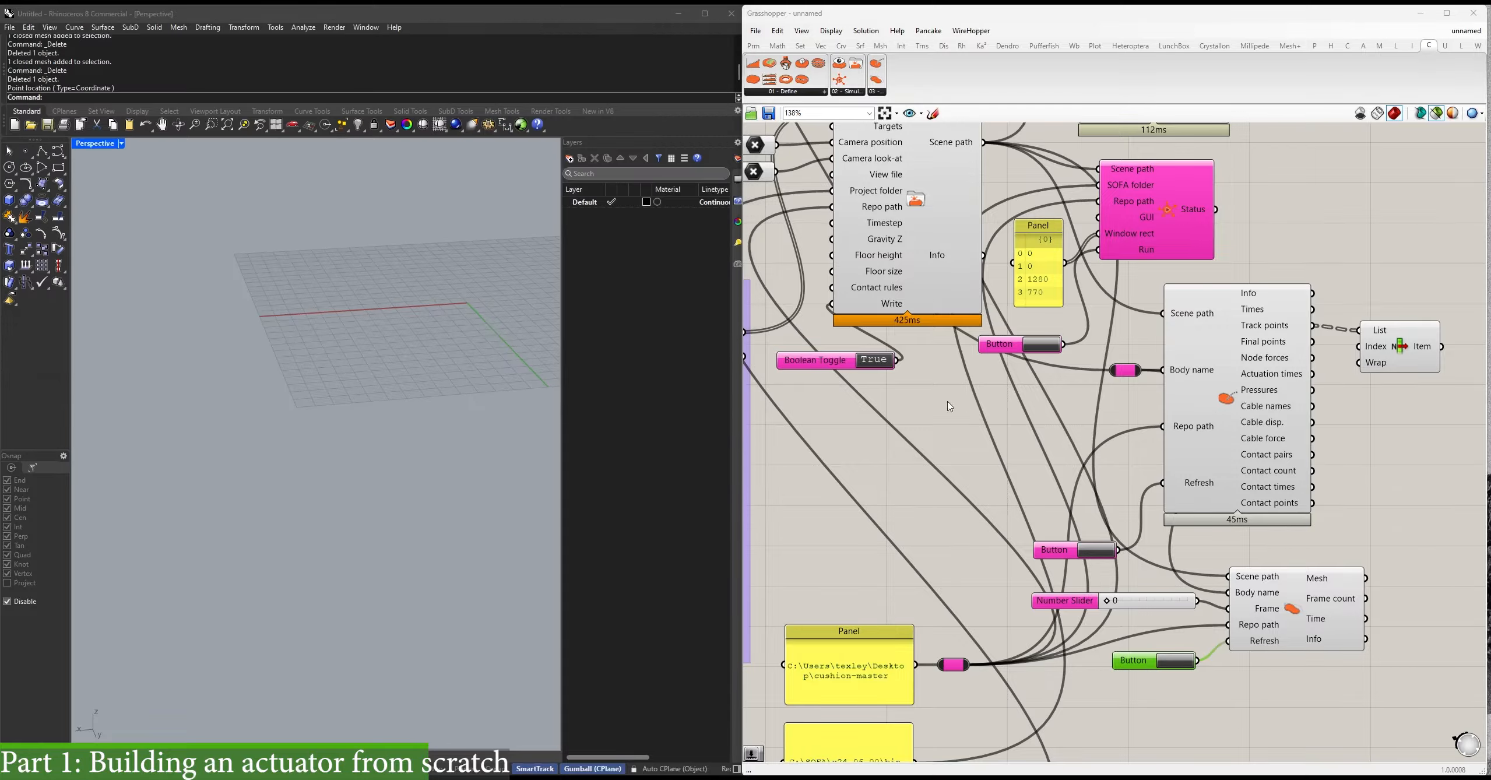
# Refresh the frame mesh component and set its frame slider to 16.
pyautogui.moveTo(1126, 557); pyautogui.dragTo(1036, 474, button='right')
pyautogui.click(1194, 518)
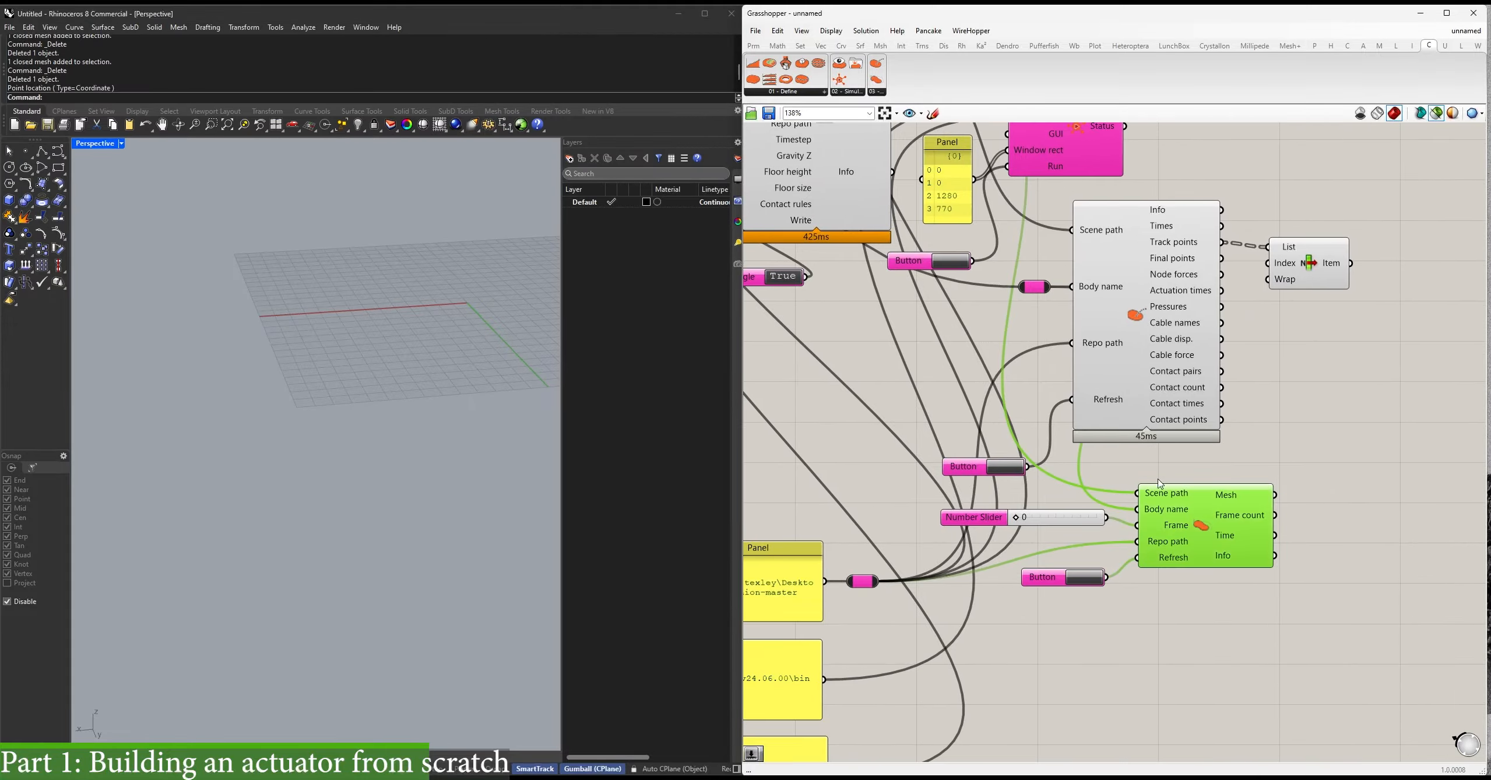
pyautogui.click(1082, 577)
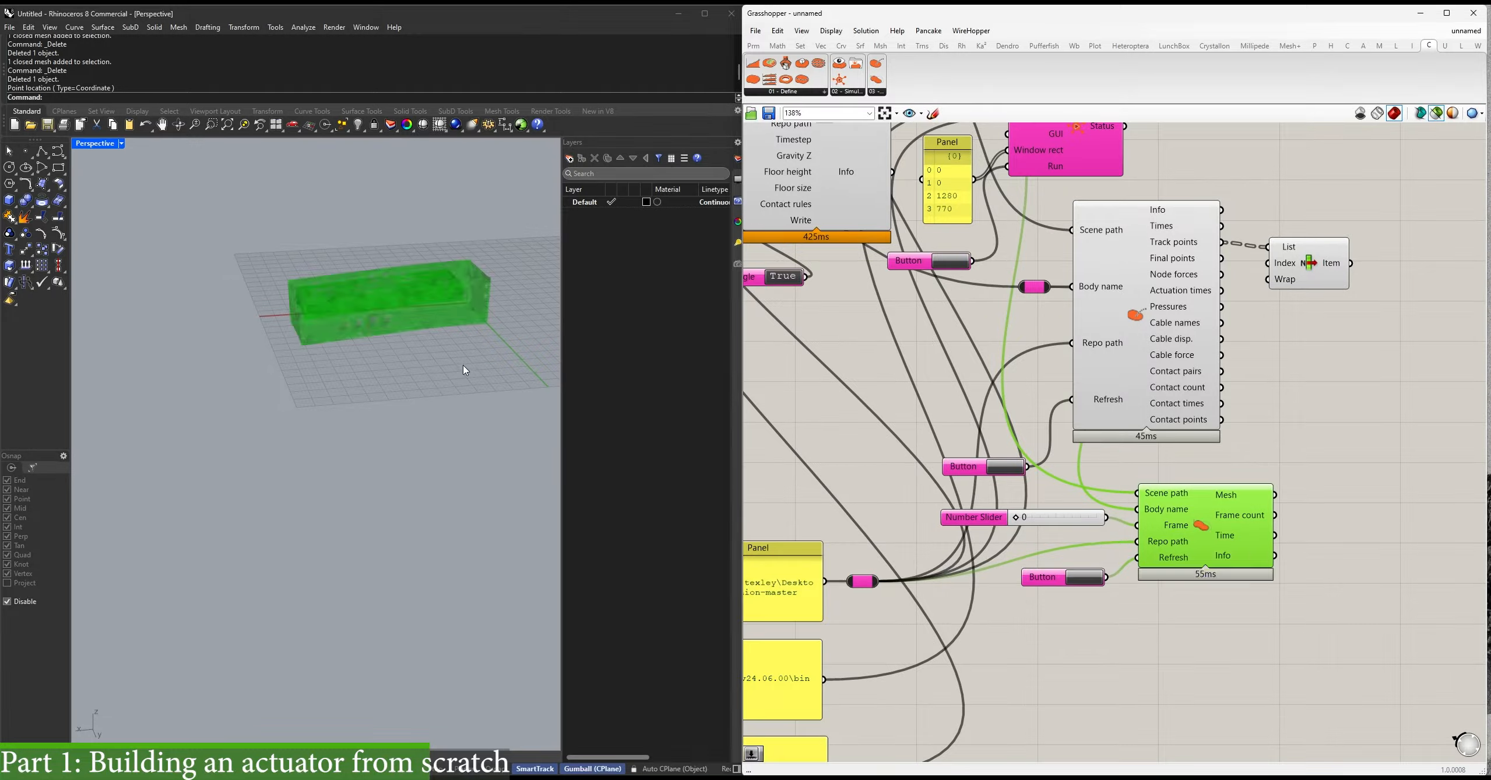
pyautogui.moveTo(464, 370); pyautogui.dragTo(361, 391, button='right')
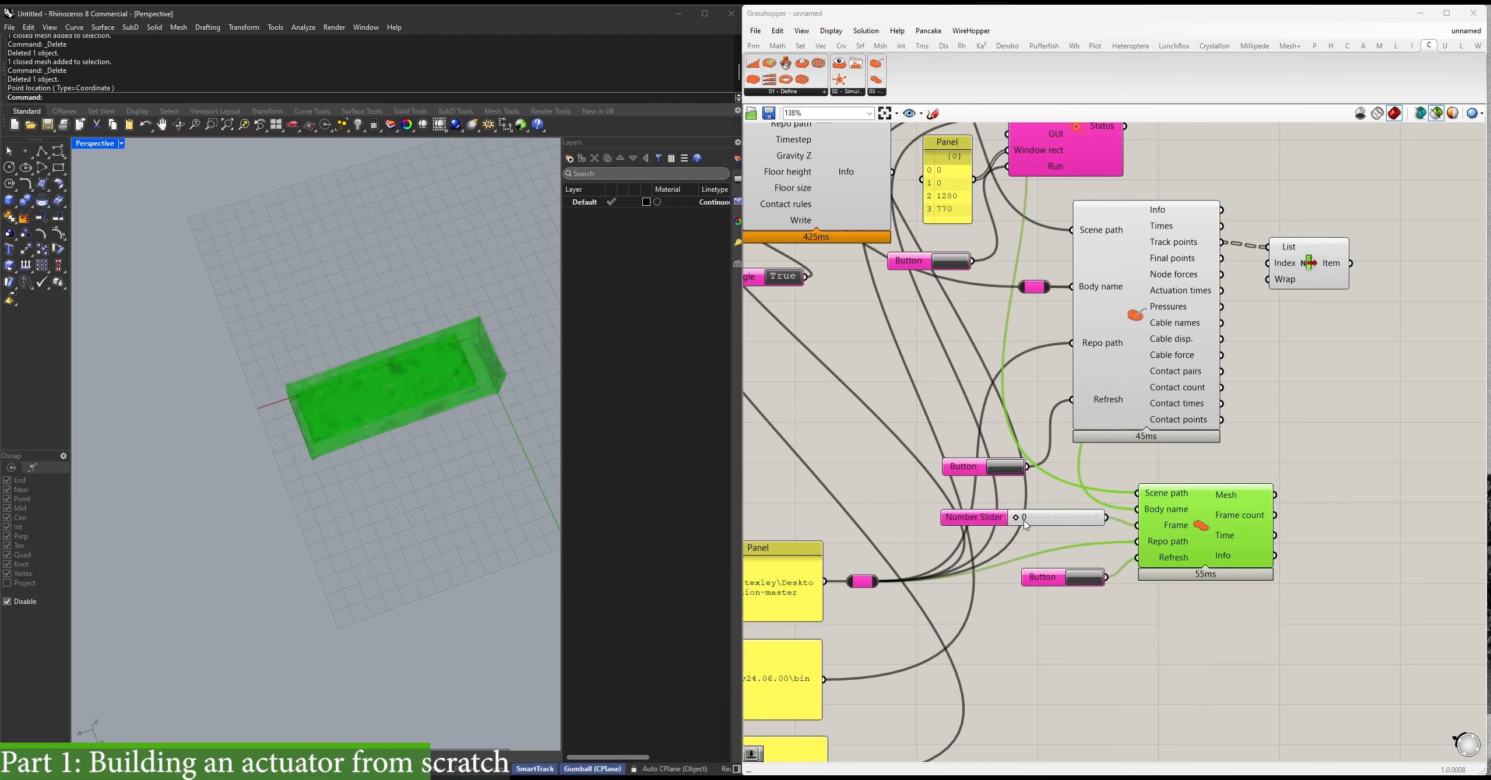
pyautogui.moveTo(1020, 521); pyautogui.dragTo(1065, 522)
# Bake the deformed frame mesh, inspect it in the viewport, and delete the baked mesh.
pyautogui.middleClick(1182, 528)
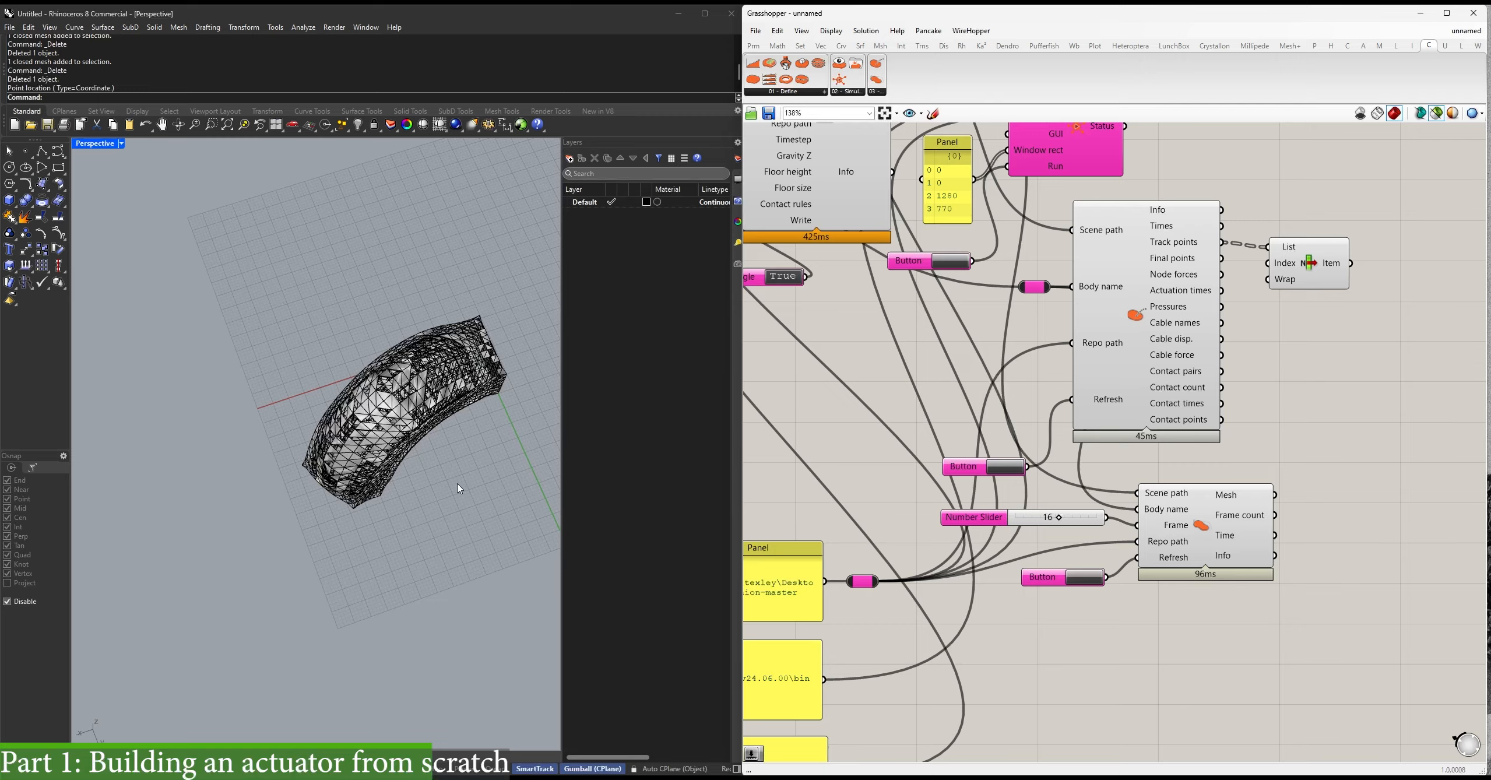
pyautogui.moveTo(460, 489); pyautogui.dragTo(377, 322, button='right')
pyautogui.click(378, 322)
pyautogui.press('Delete')
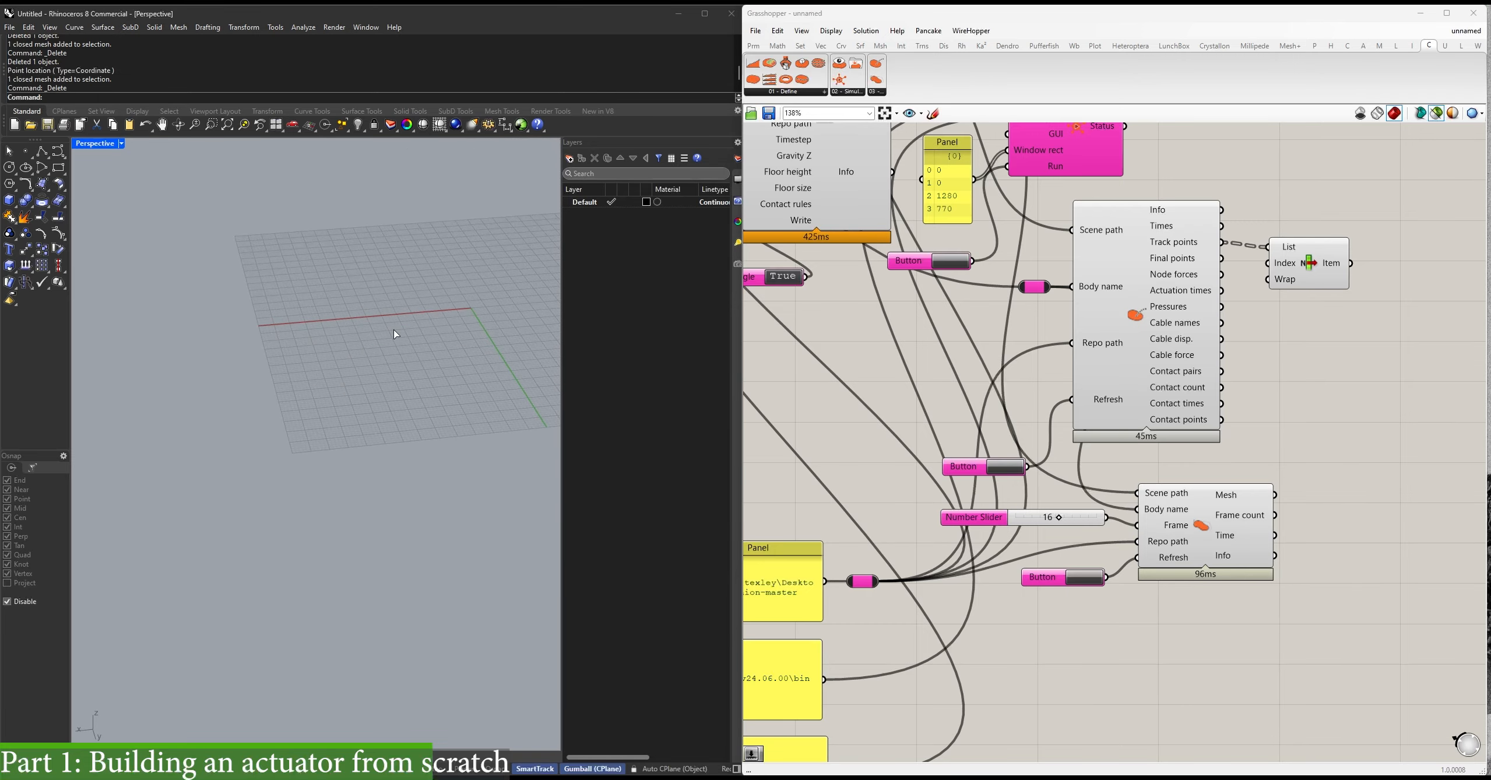
# Add a Unify Mesh component and feed it from the frame component's Mesh output.
pyautogui.doubleClick(1058, 432)
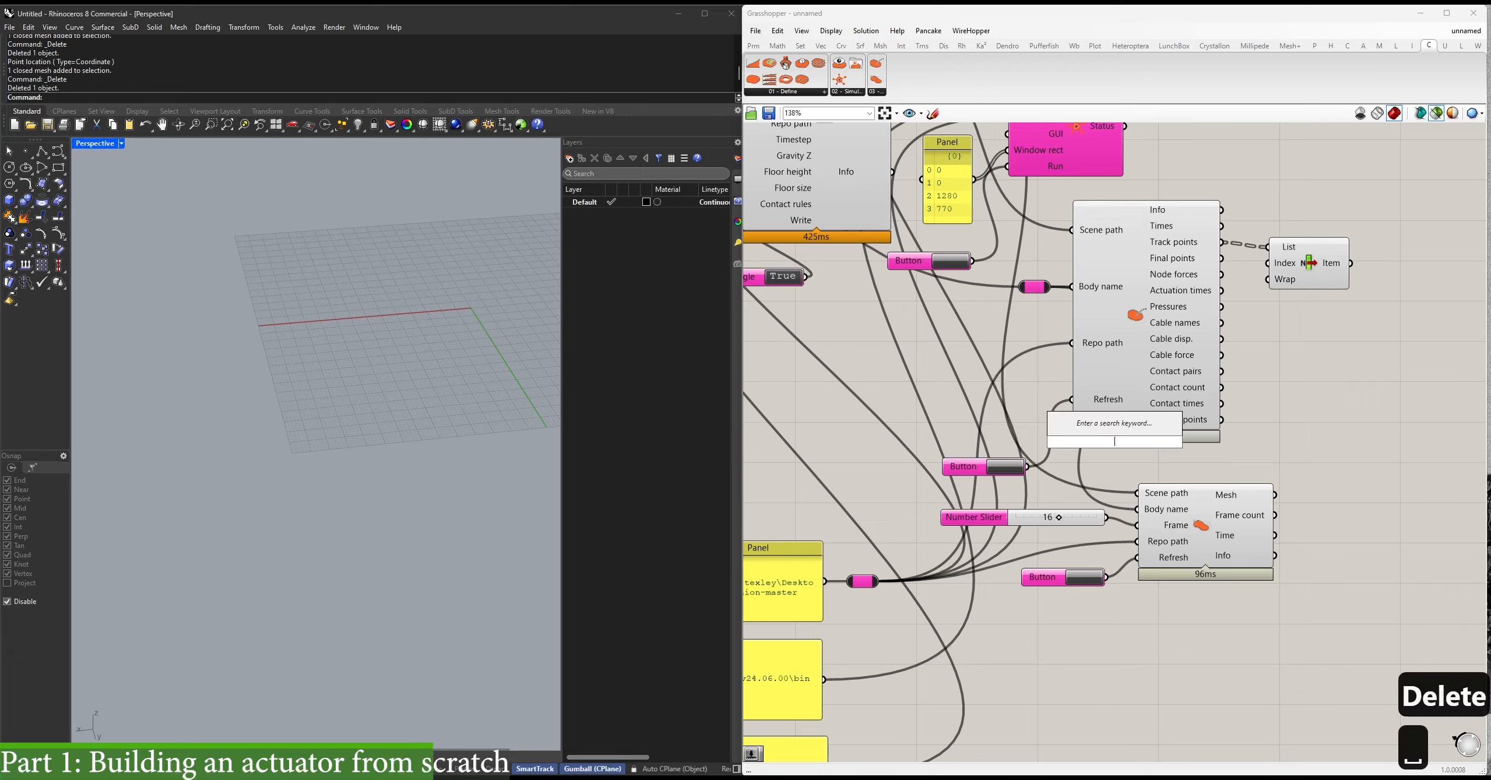
pyautogui.write('unify mesh')
pyautogui.press('Up')
pyautogui.press('Up')
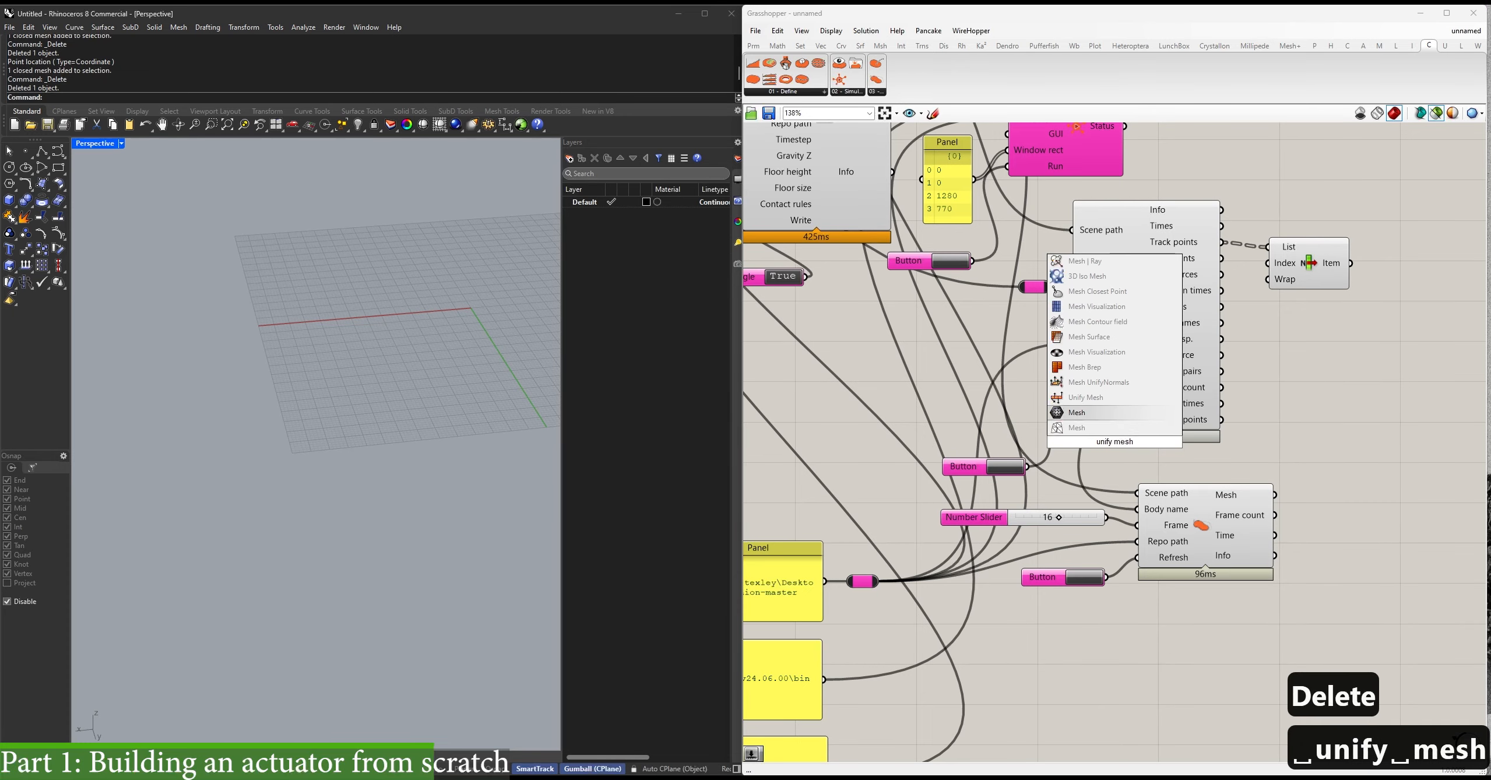
pyautogui.press('Return')
pyautogui.moveTo(1118, 458); pyautogui.dragTo(1275, 495)
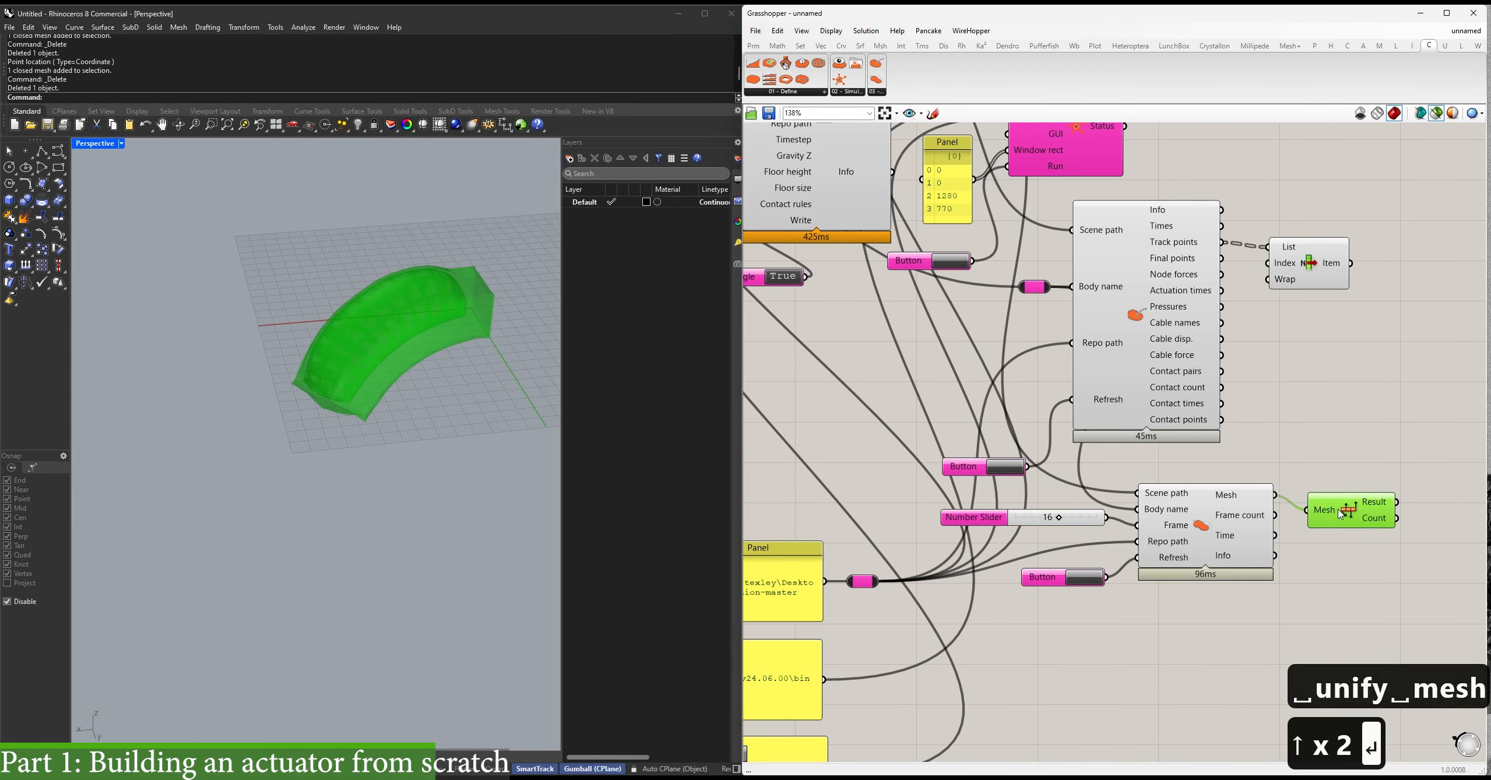
# Bake the unified mesh and set the Perspective viewport's display mode to Rendered.
pyautogui.middleClick(1337, 510)
pyautogui.click(1356, 534)
pyautogui.click(1327, 631)
pyautogui.moveTo(330, 432)
pyautogui.mouseDown(button='right')
pyautogui.moveTo(245, 396)
pyautogui.moveTo(163, 391)
pyautogui.moveTo(116, 407)
pyautogui.moveTo(403, 376)
pyautogui.moveTo(334, 403)
pyautogui.moveTo(341, 431)
pyautogui.mouseUp(button='right')
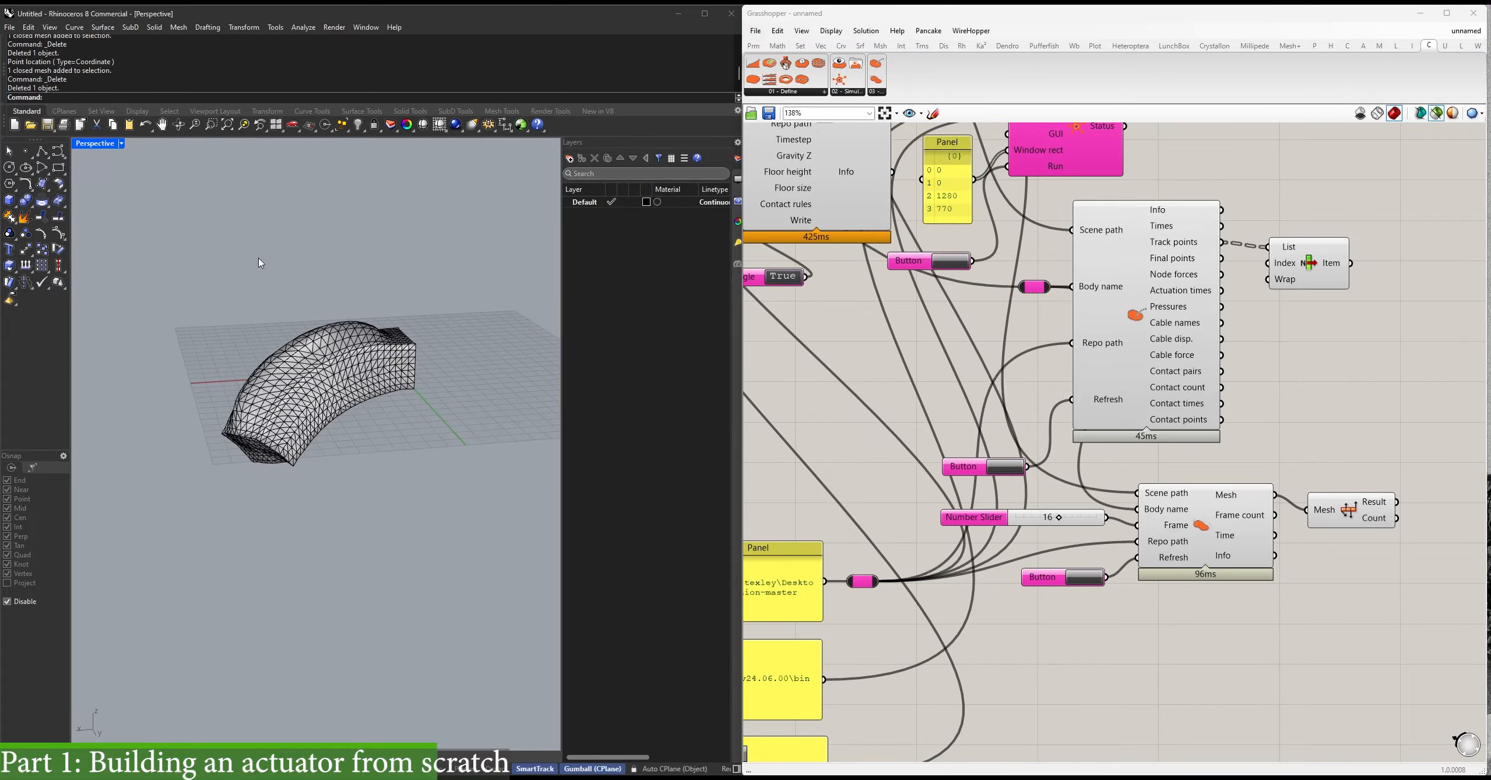
pyautogui.click(121, 144)
pyautogui.click(114, 213)
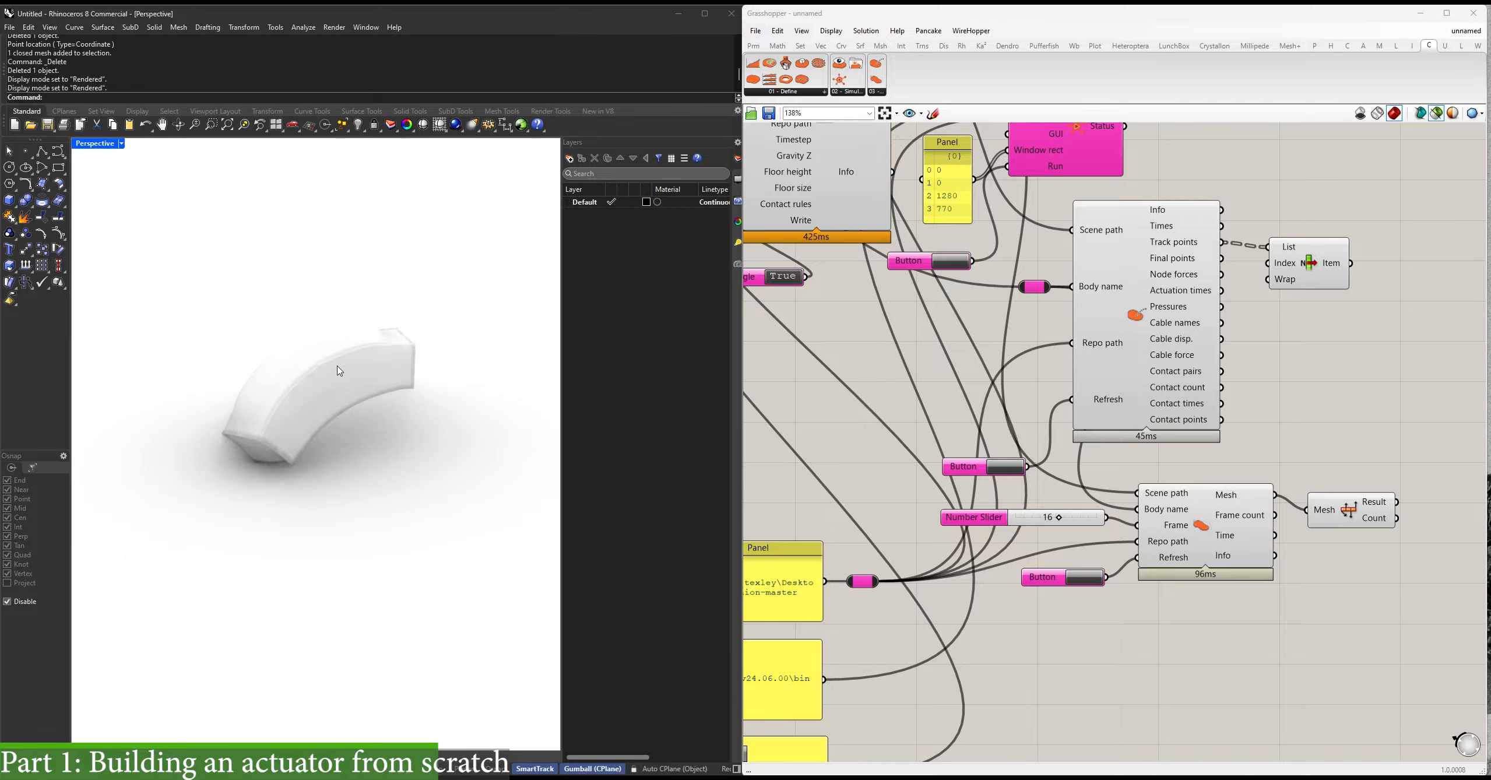
# Assign a Plastic material with the light cyan colour RGB 163, 250, 250 to the baked mesh.
pyautogui.click(336, 373)
pyautogui.click(737, 221)
pyautogui.click(593, 158)
pyautogui.click(624, 209)
pyautogui.click(626, 257)
pyautogui.click(657, 454)
pyautogui.click(650, 329)
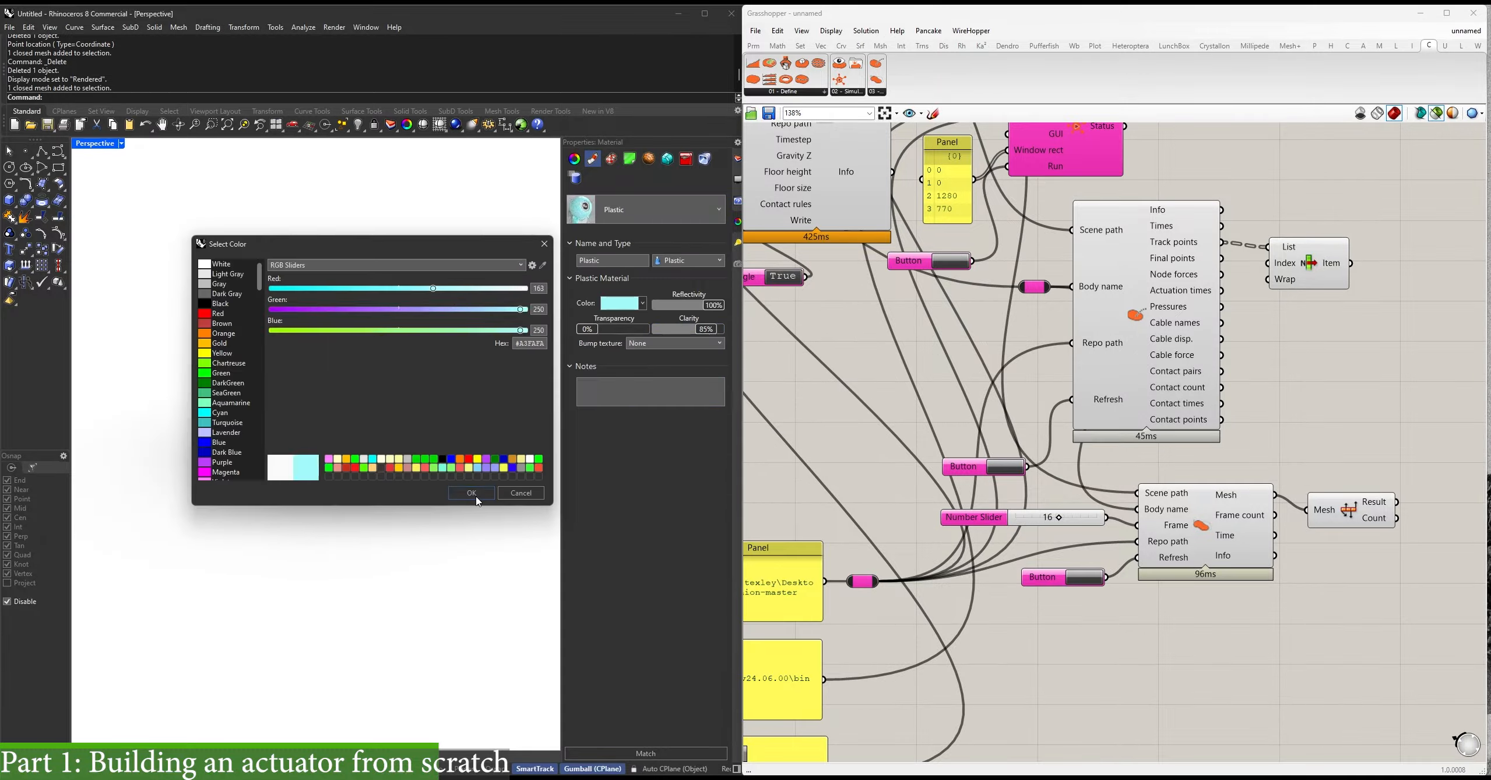
pyautogui.click(501, 503)
# In Shaded display mode, draw a vertical clipping plane through the baked mesh and render a preview of the section.
pyautogui.click(120, 144)
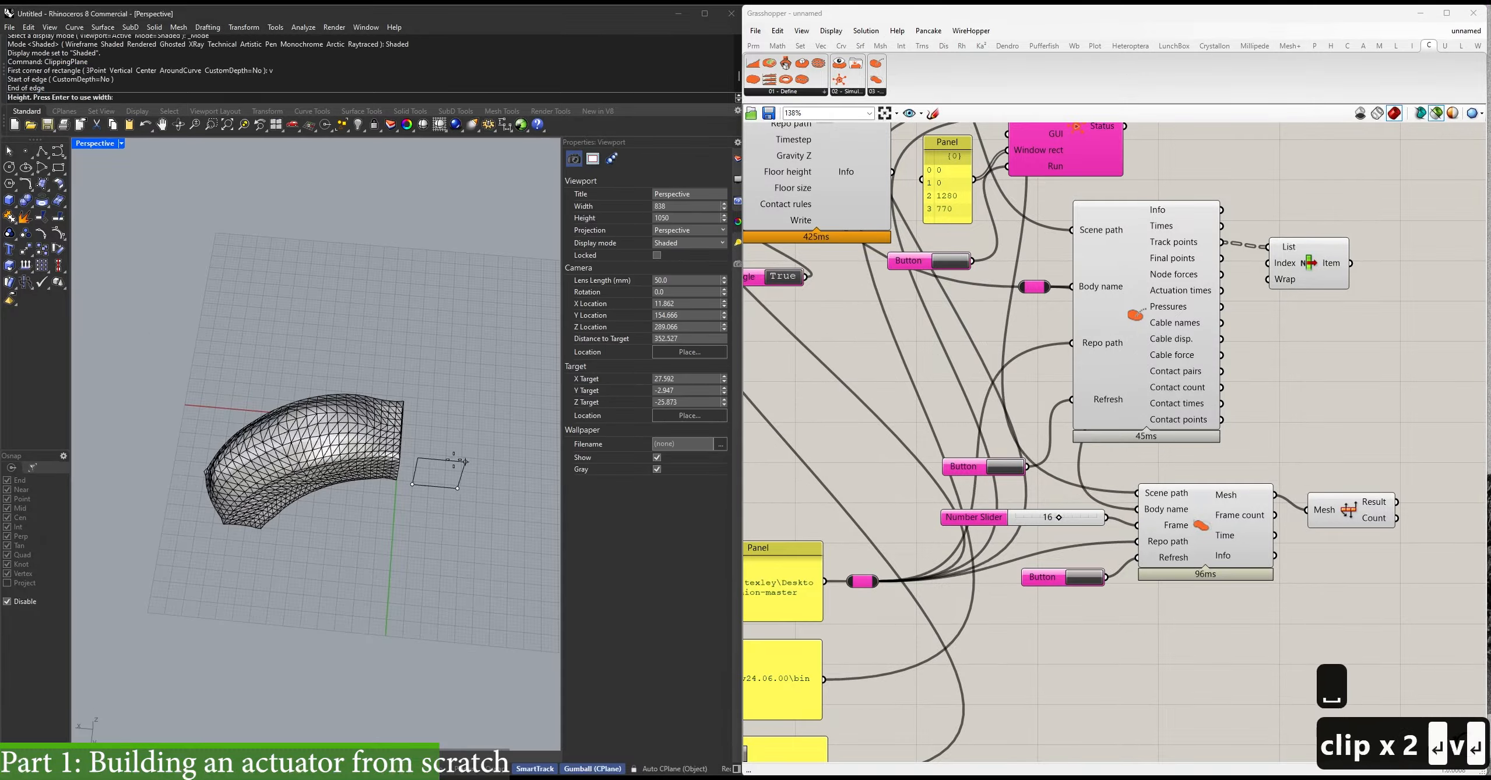
pyautogui.click(334, 27)
pyautogui.click(361, 52)
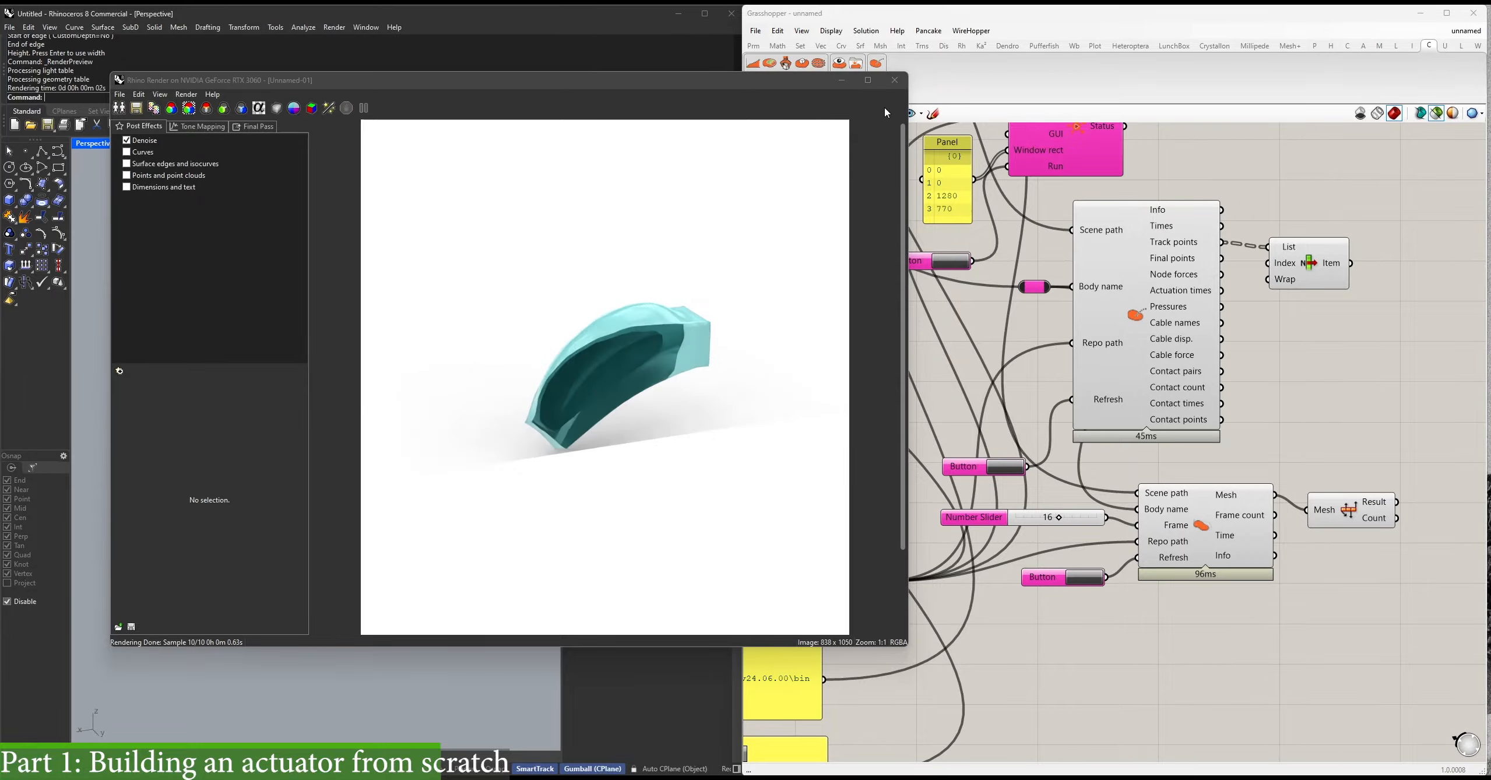
# Close the section render and delete the clipping plane.
pyautogui.click(895, 83)
pyautogui.click(431, 361)
pyautogui.press('Delete')
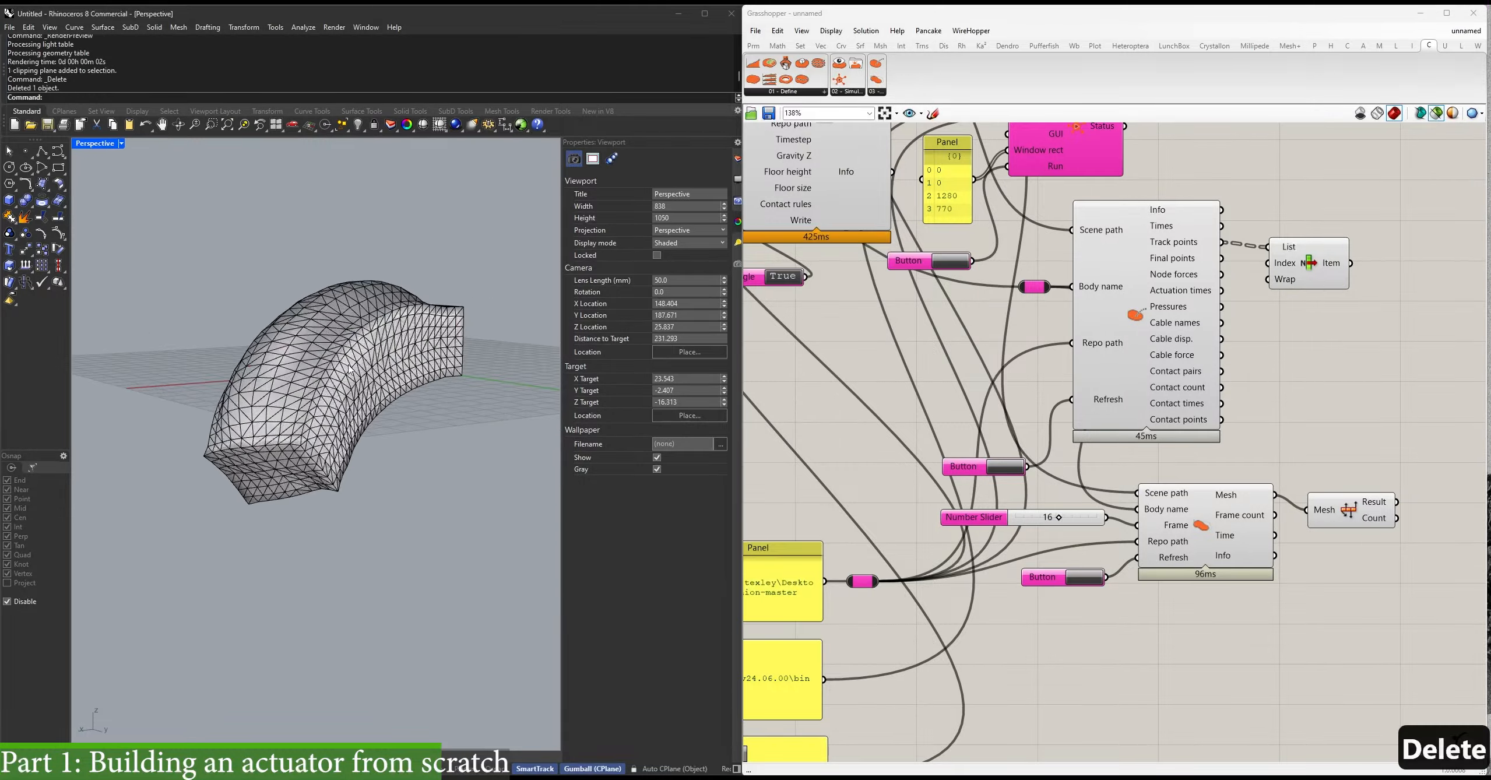
# Set the baked mesh's plastic material to 63% transparency, render a preview of the whole actuator, and close it.
pyautogui.click(410, 348)
pyautogui.click(593, 159)
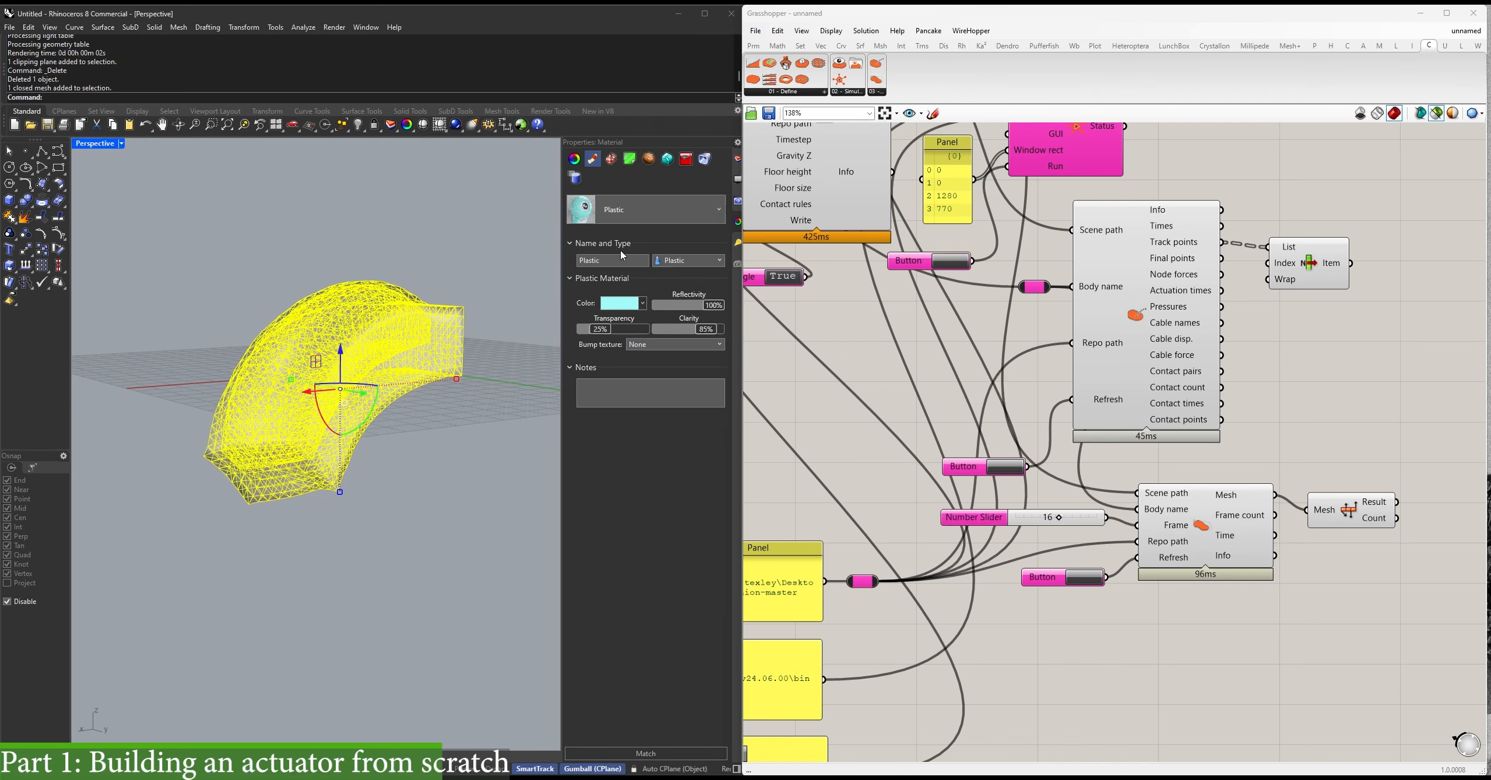
pyautogui.click(334, 27)
pyautogui.click(356, 56)
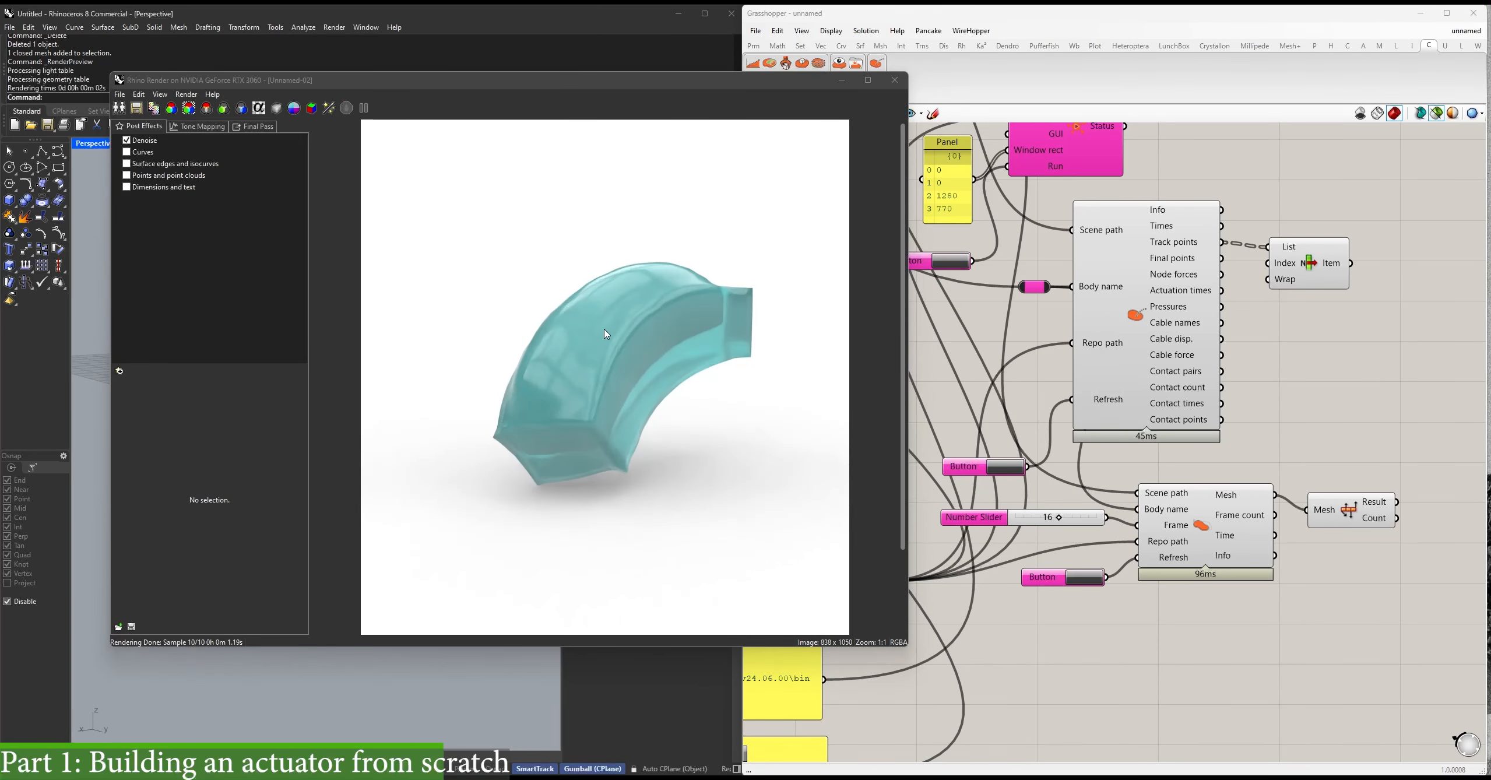
pyautogui.click(894, 80)
# Delete the baked mesh from the Perspective viewport.
pyautogui.moveTo(401, 346); pyautogui.dragTo(370, 409, button='right')
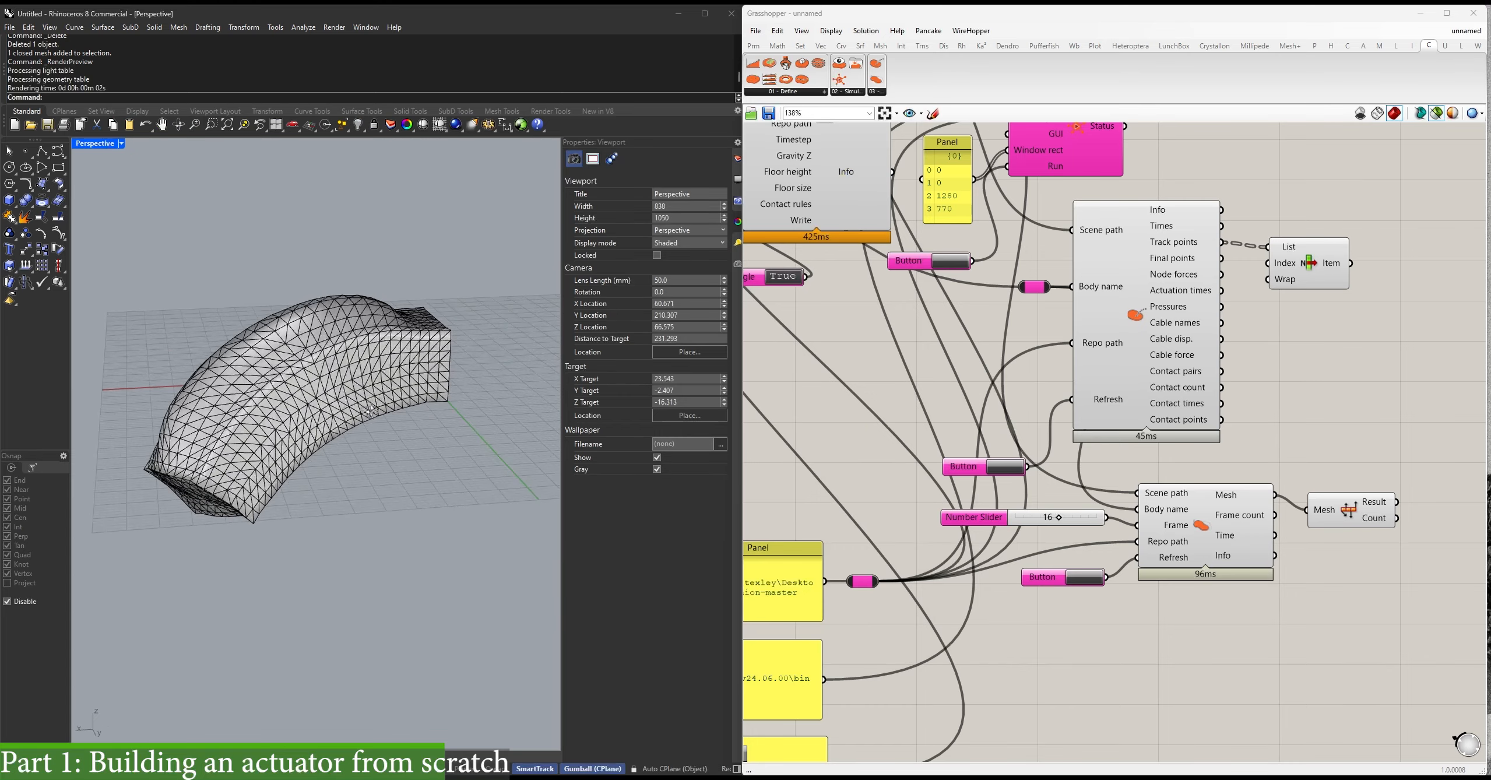
pyautogui.click(396, 383)
pyautogui.press('Delete')
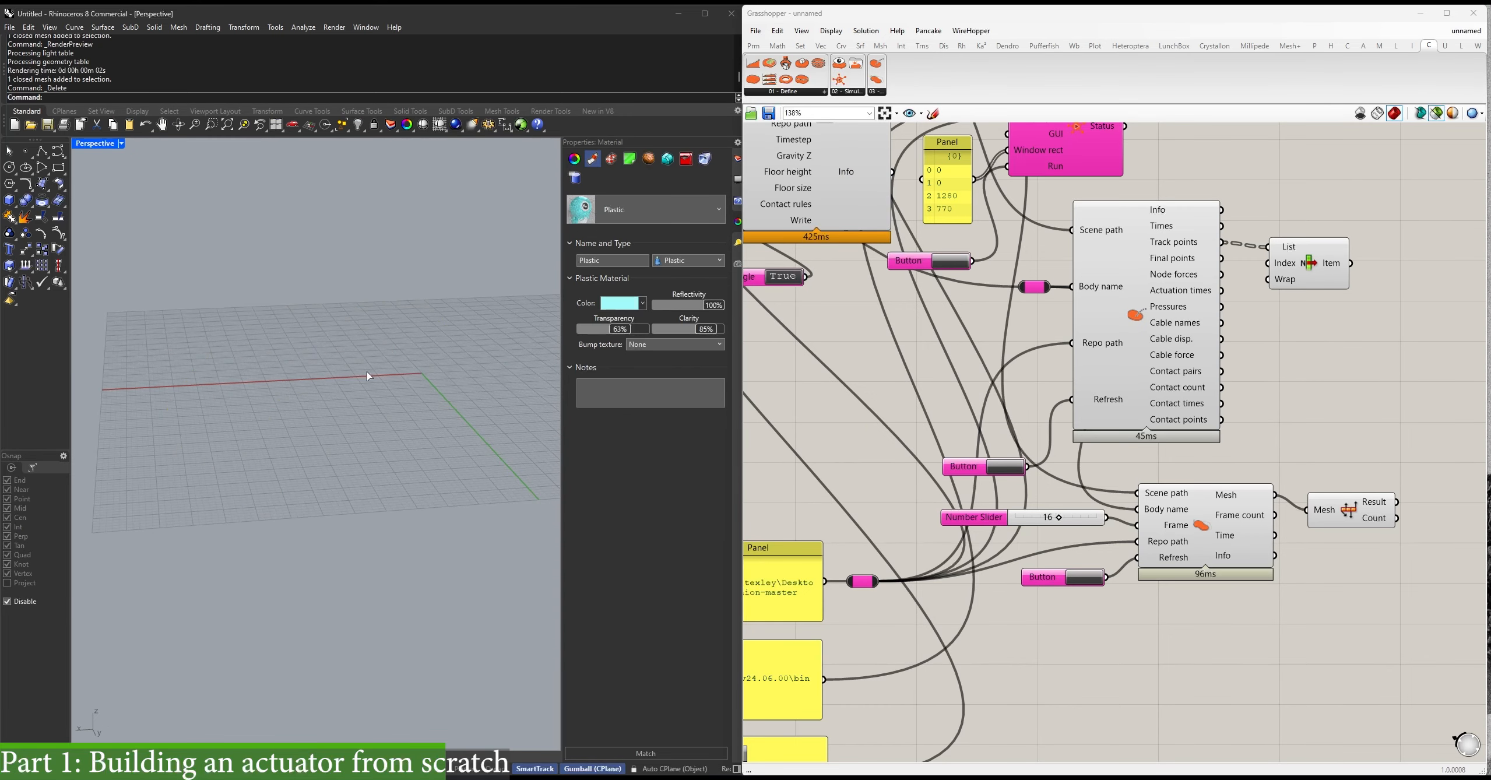
# Preview the unified mesh at frames 14 and 0 together with the track points from the List Item component.
pyautogui.moveTo(1057, 522)
pyautogui.mouseDown()
pyautogui.moveTo(1036, 522)
pyautogui.moveTo(1059, 520)
pyautogui.mouseUp()
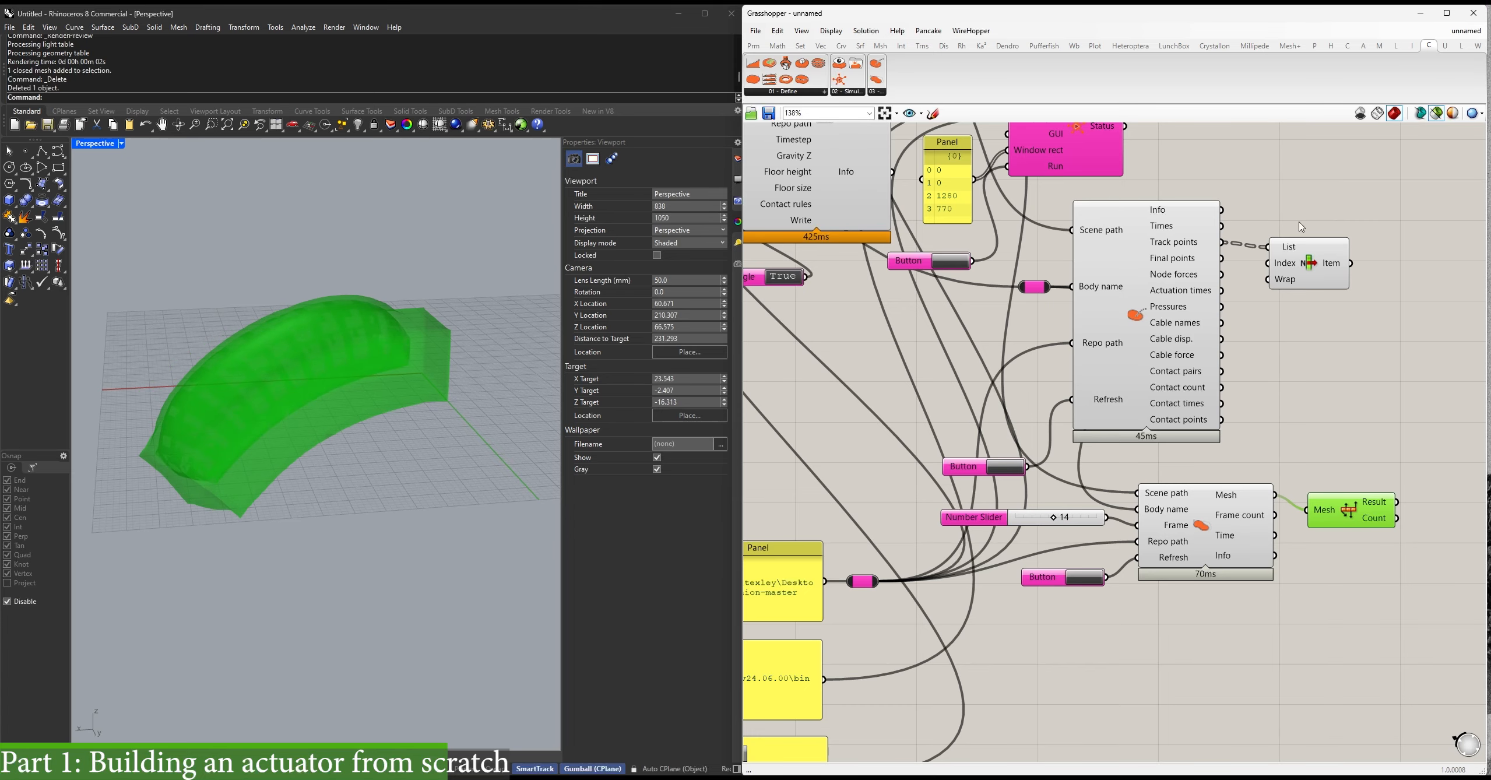
pyautogui.keyDown('shift'); pyautogui.click(1306, 250); pyautogui.keyUp('shift')
pyautogui.moveTo(304, 439); pyautogui.dragTo(220, 376, button='right')
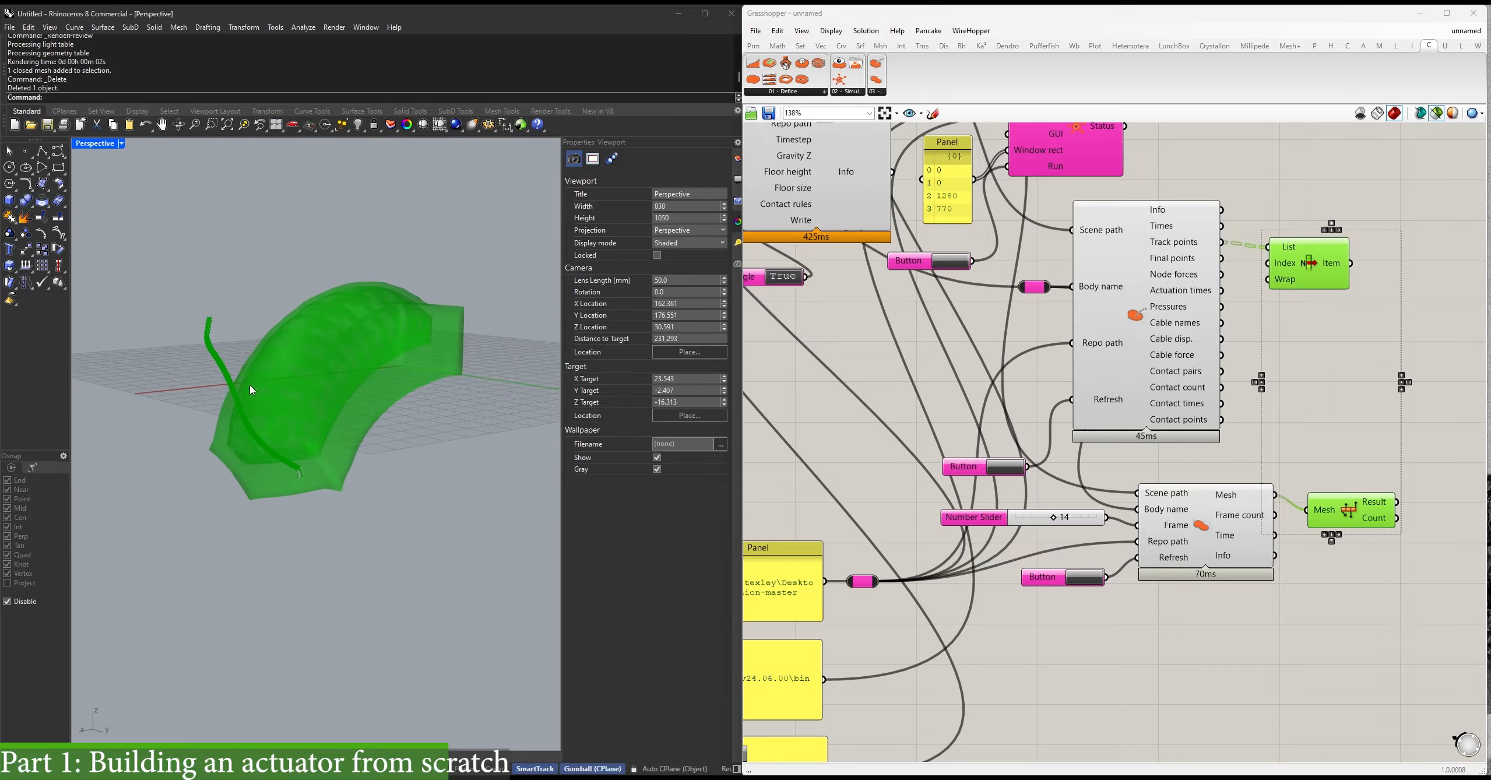
pyautogui.moveTo(1057, 519); pyautogui.dragTo(974, 531)
pyautogui.moveTo(262, 423); pyautogui.dragTo(298, 408, button='right')
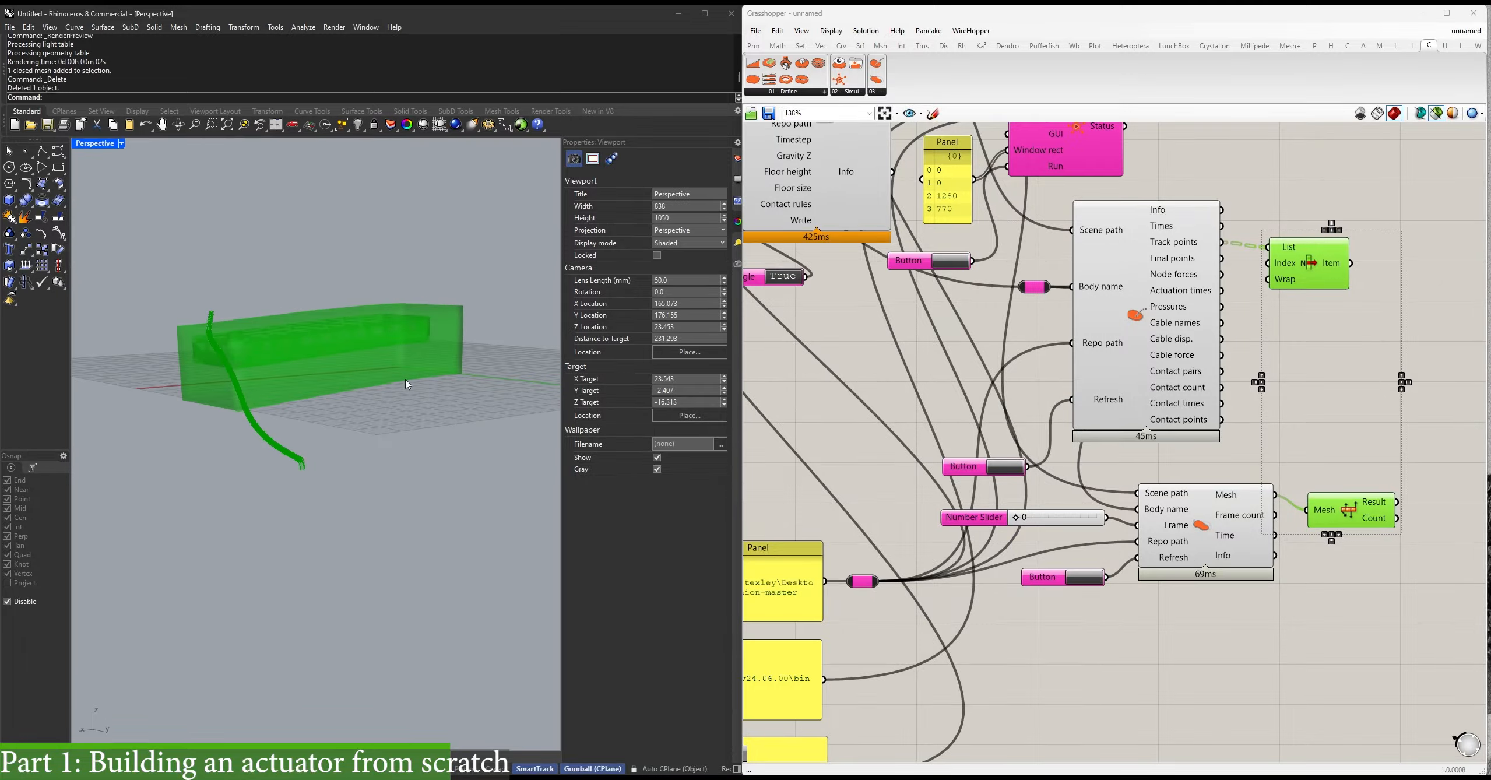
# Set the panel feeding the first branch ({0;0}) of the profile values to 0, 0, 0.
pyautogui.scroll(-3, 1159, 366)
pyautogui.moveTo(902, 331); pyautogui.dragTo(1159, 365, button='right')
pyautogui.scroll(5, 933, 388)
pyautogui.doubleClick(944, 374)
pyautogui.write('0')
pyautogui.press('Return')
pyautogui.write('0')
pyautogui.press('Return')
pyautogui.write('0')
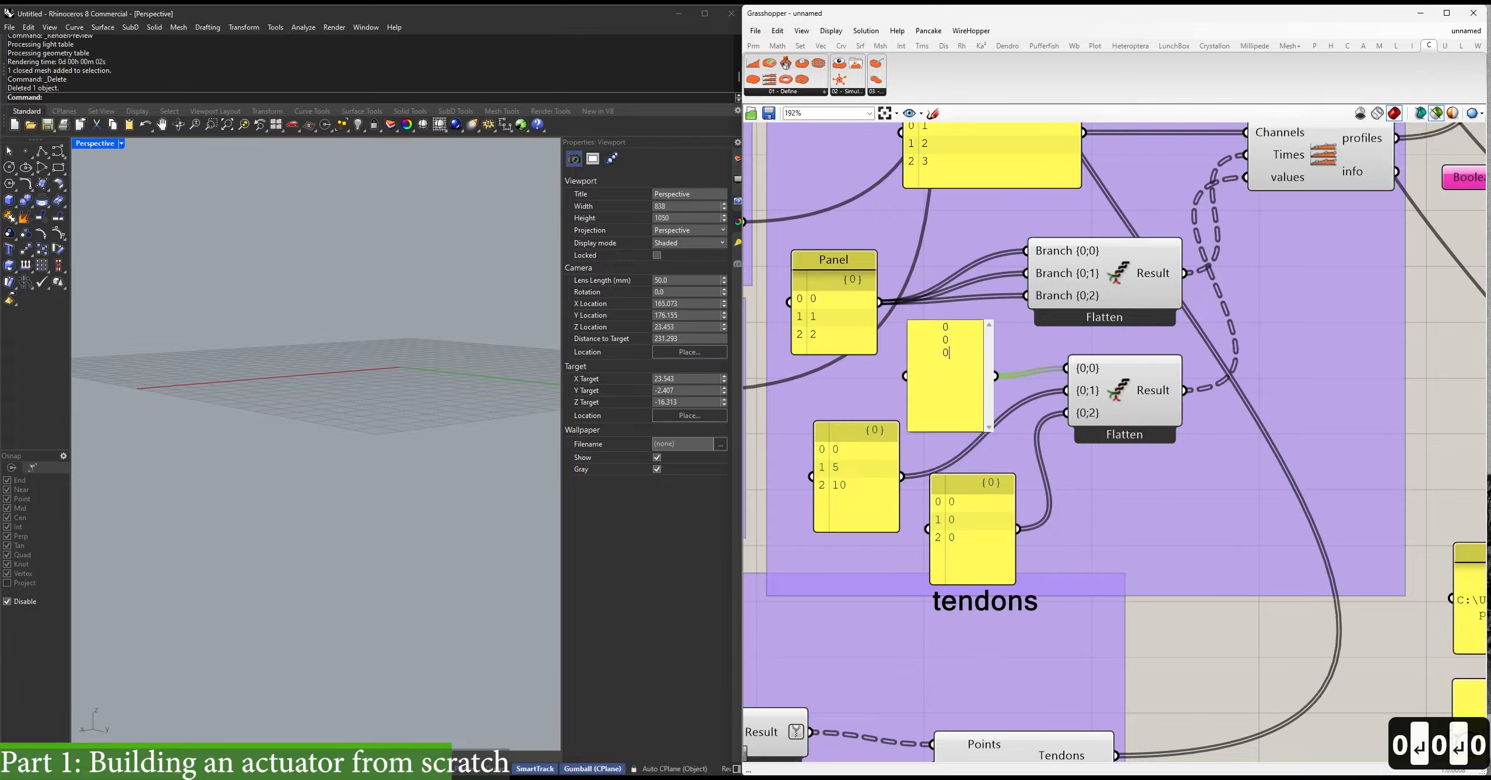
pyautogui.click(975, 572)
# Set the panel feeding the third branch ({0;2}) of the profile values to 0, 10, 10.
pyautogui.doubleClick(967, 519)
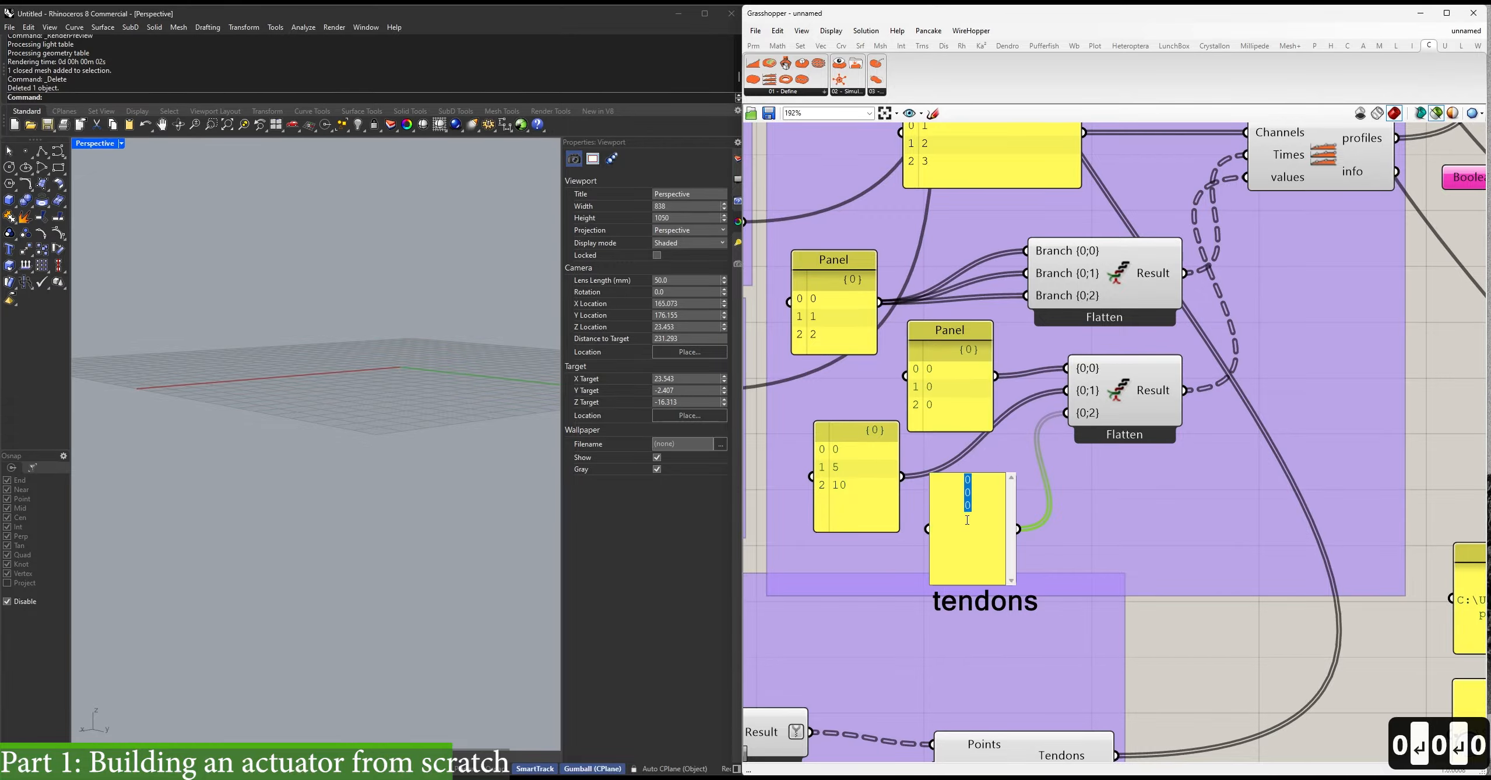
pyautogui.write('0')
pyautogui.press('Return')
pyautogui.write('10')
pyautogui.press('Return')
pyautogui.write('20')
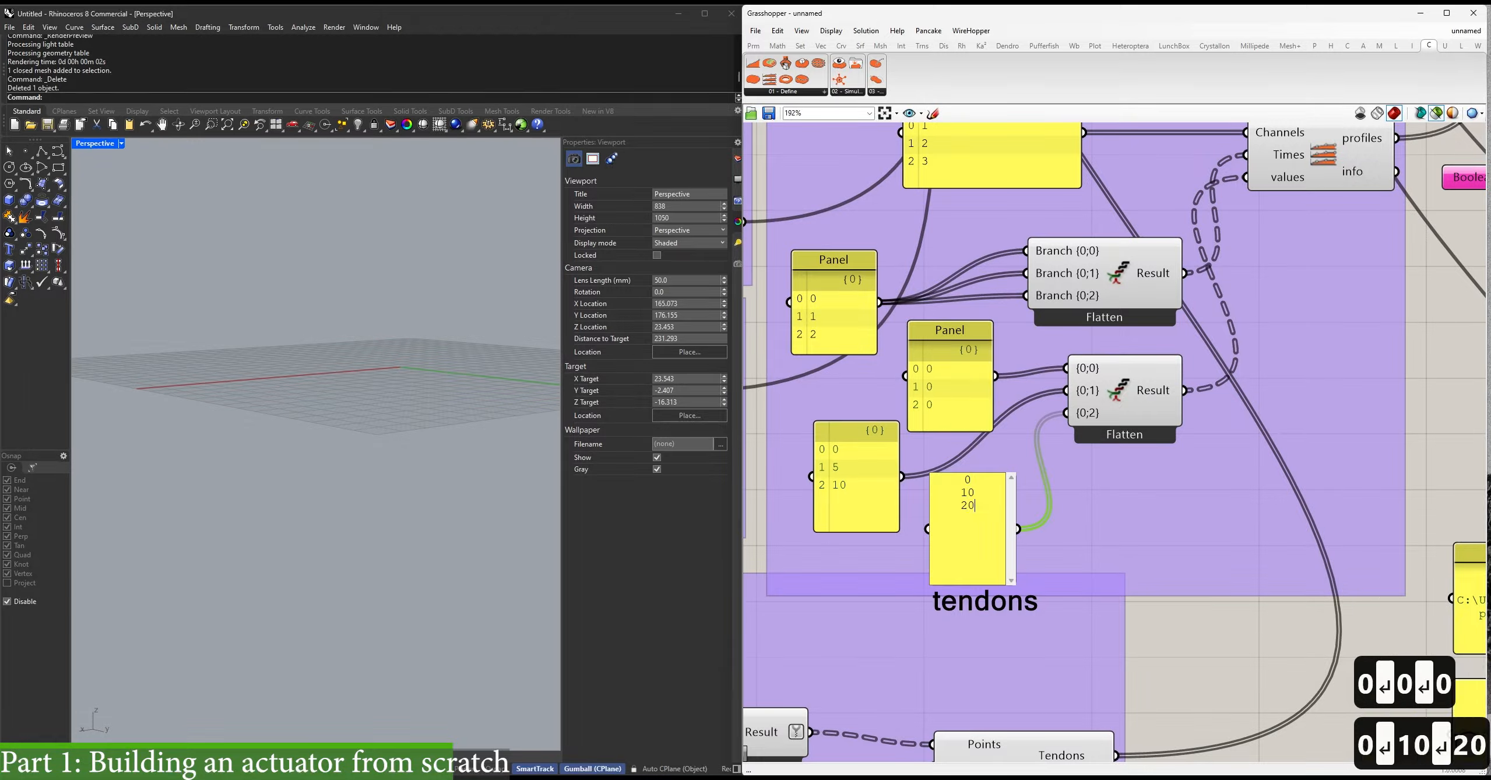
pyautogui.press('BackSpace')
pyautogui.press('BackSpace')
pyautogui.write('10')
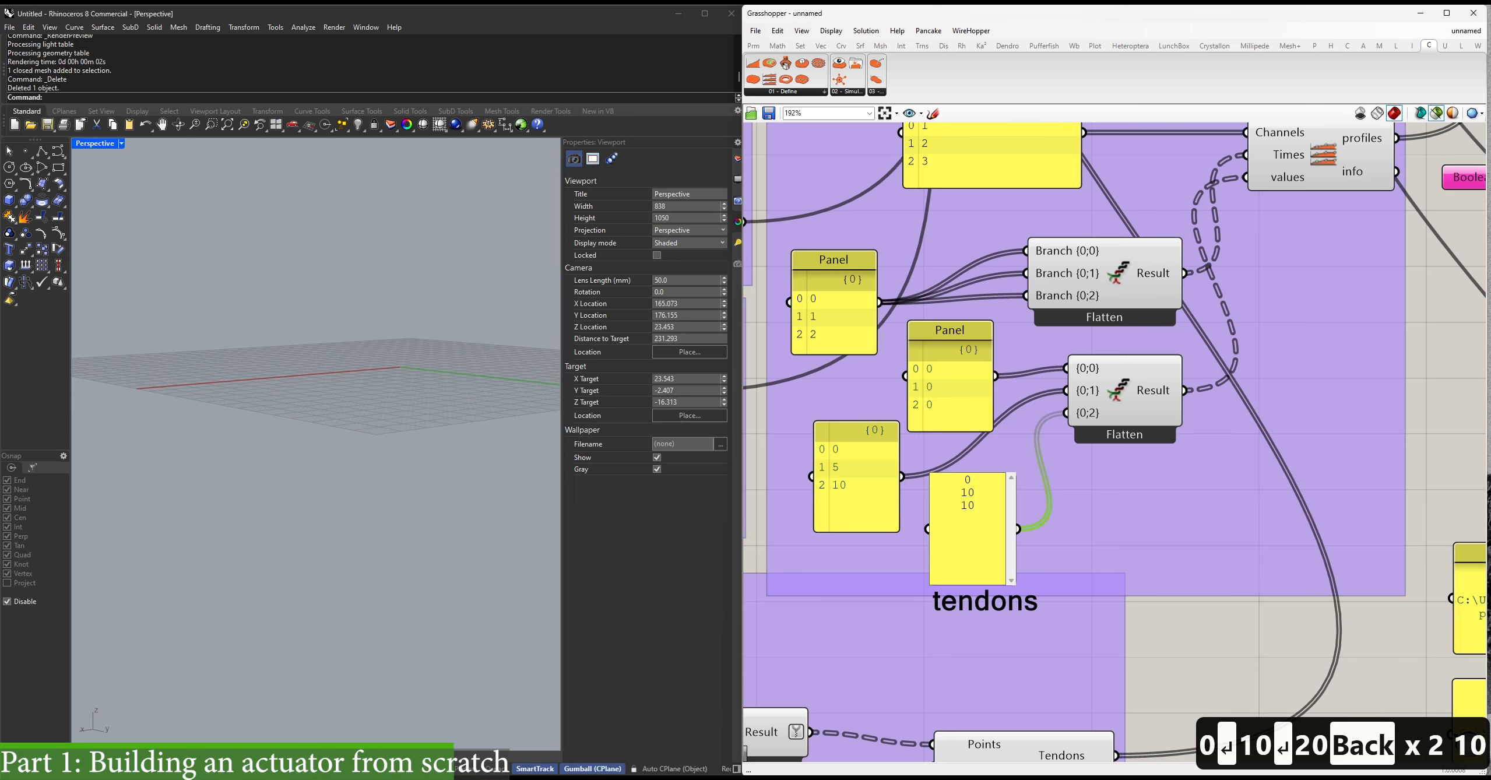
pyautogui.click(1024, 387)
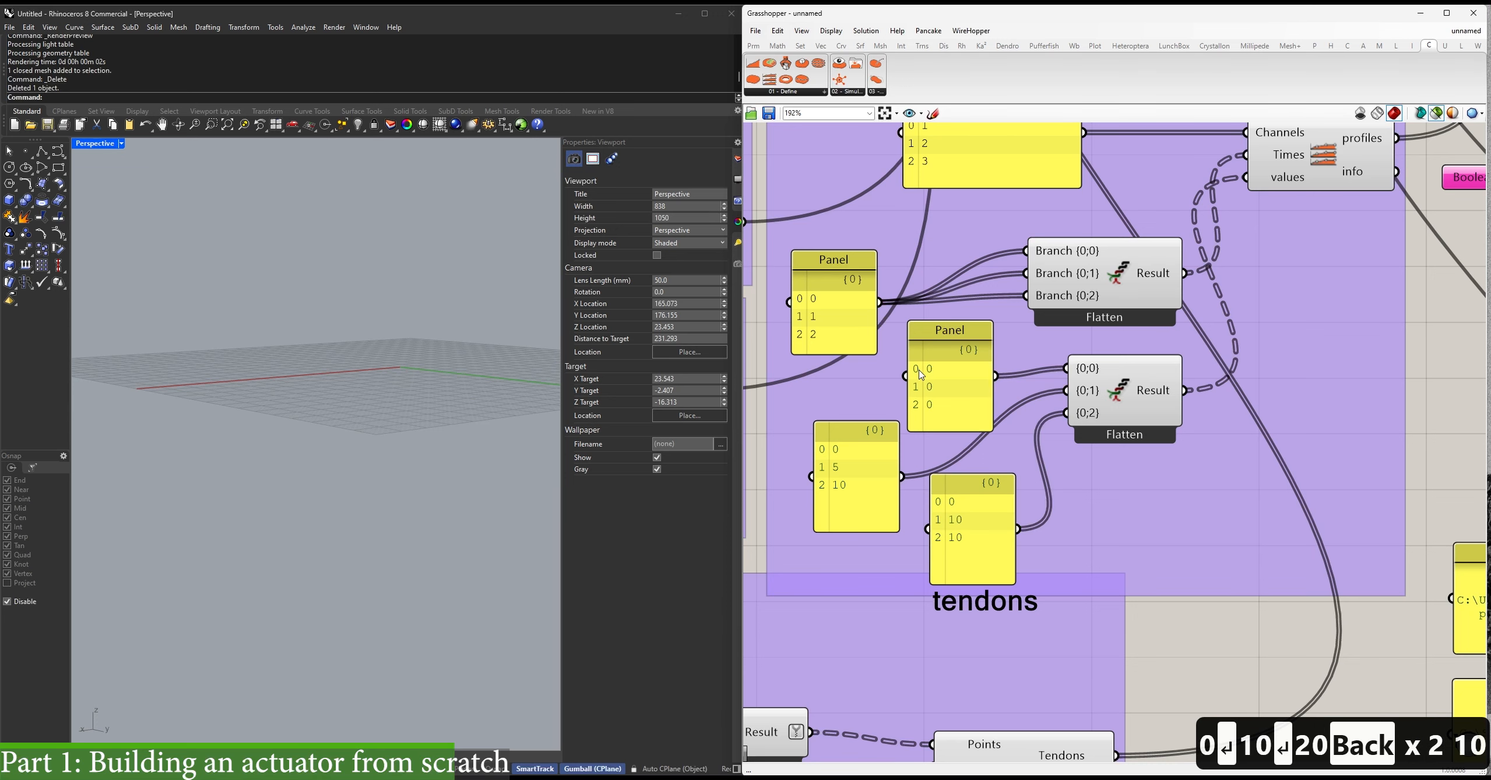
# Run the SOFA simulation with the updated profiles, inspect the bending finger from several angles, and close the simulation window.
pyautogui.scroll(-5, 1072, 390)
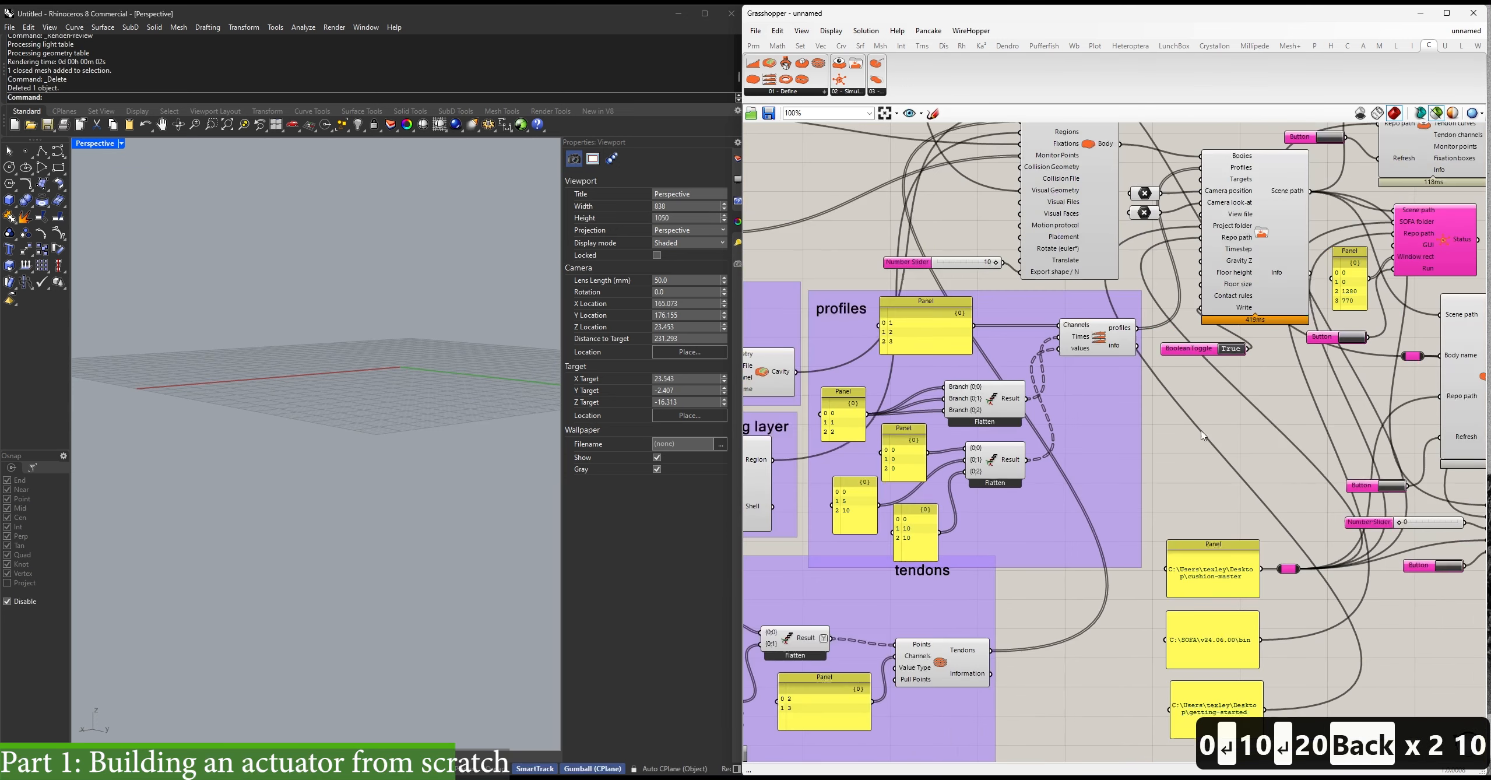
pyautogui.moveTo(1480, 294); pyautogui.dragTo(1072, 390, button='right')
pyautogui.click(1053, 366)
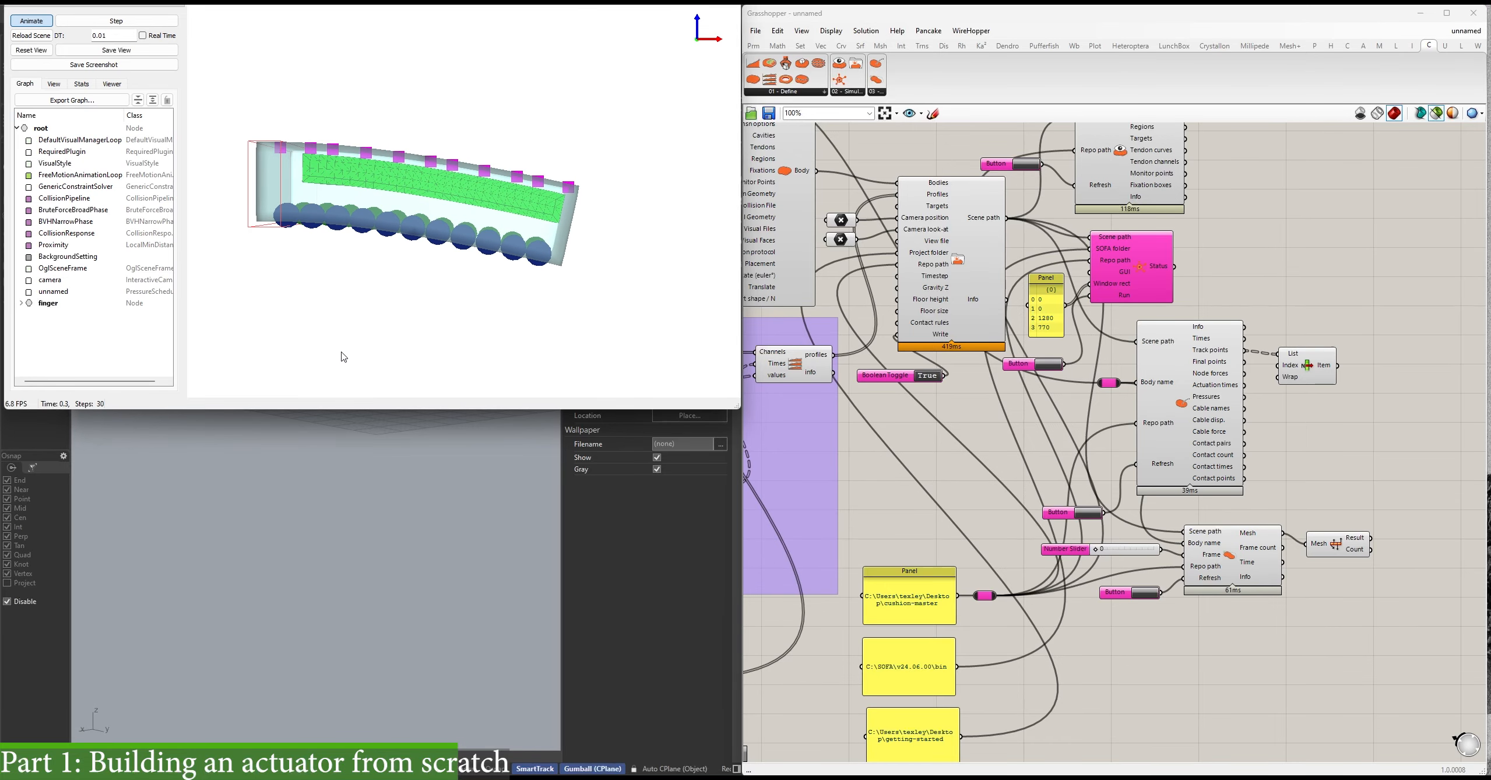
pyautogui.moveTo(553, 324); pyautogui.dragTo(464, 317)
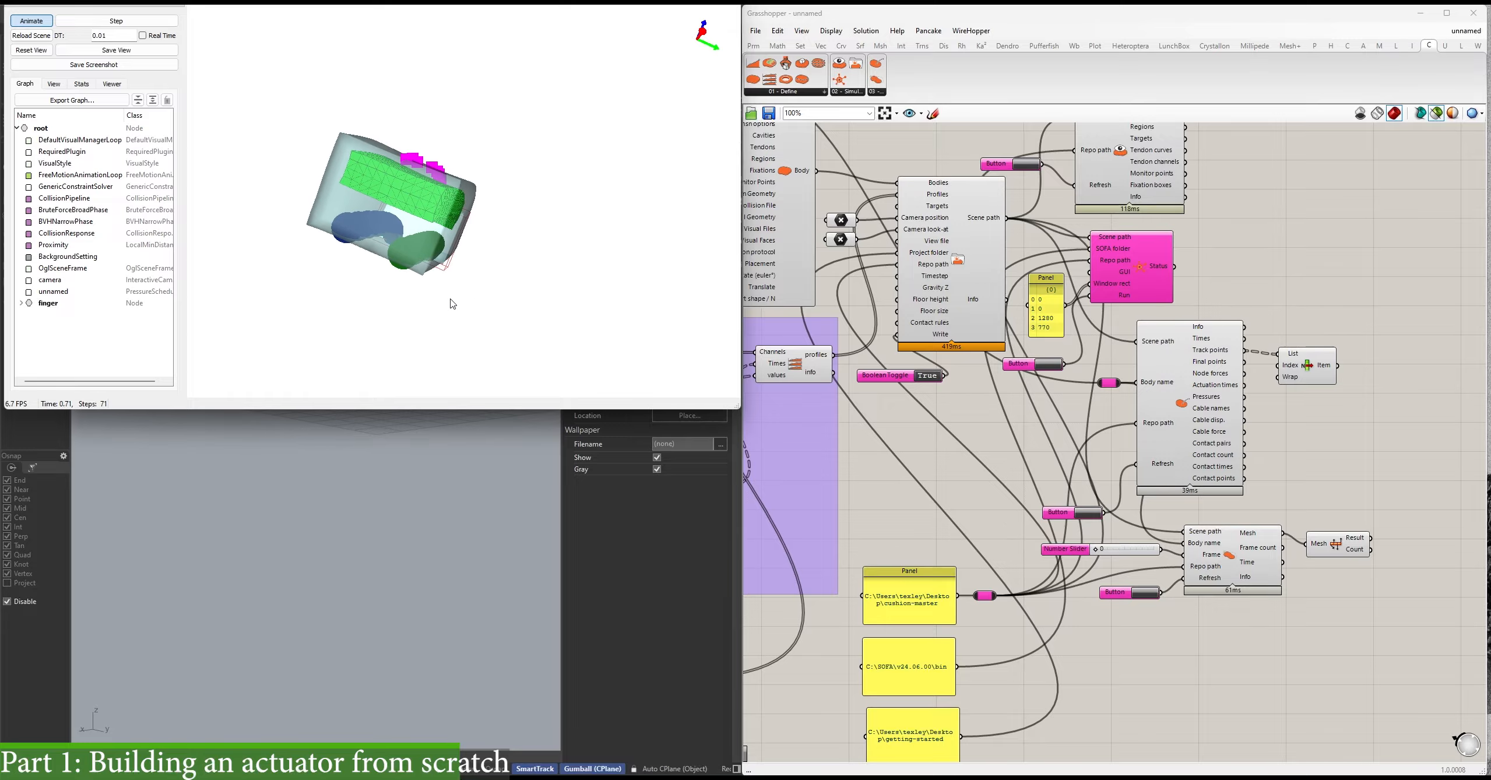
pyautogui.moveTo(446, 294); pyautogui.dragTo(610, 324)
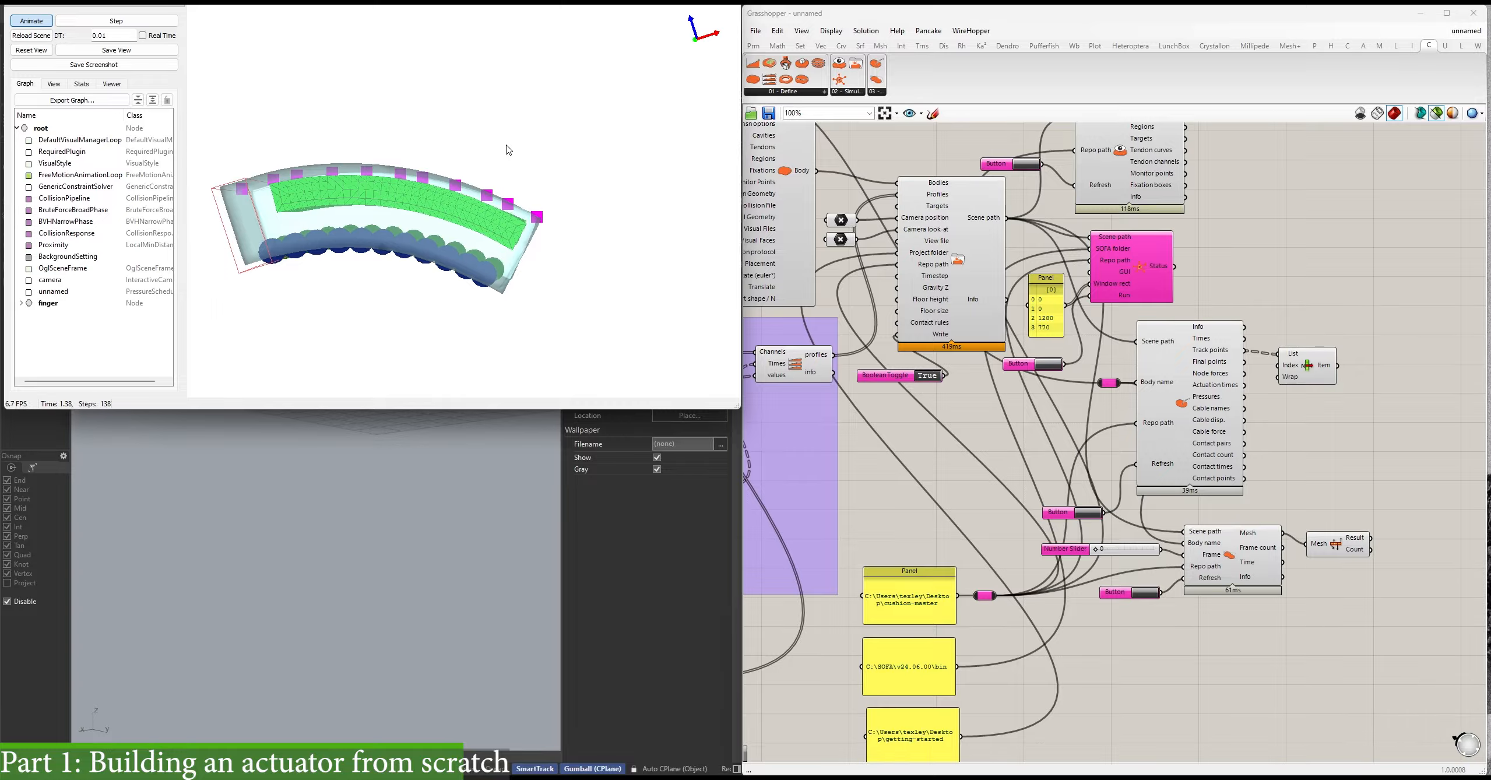
pyautogui.moveTo(527, 263); pyautogui.dragTo(423, 225)
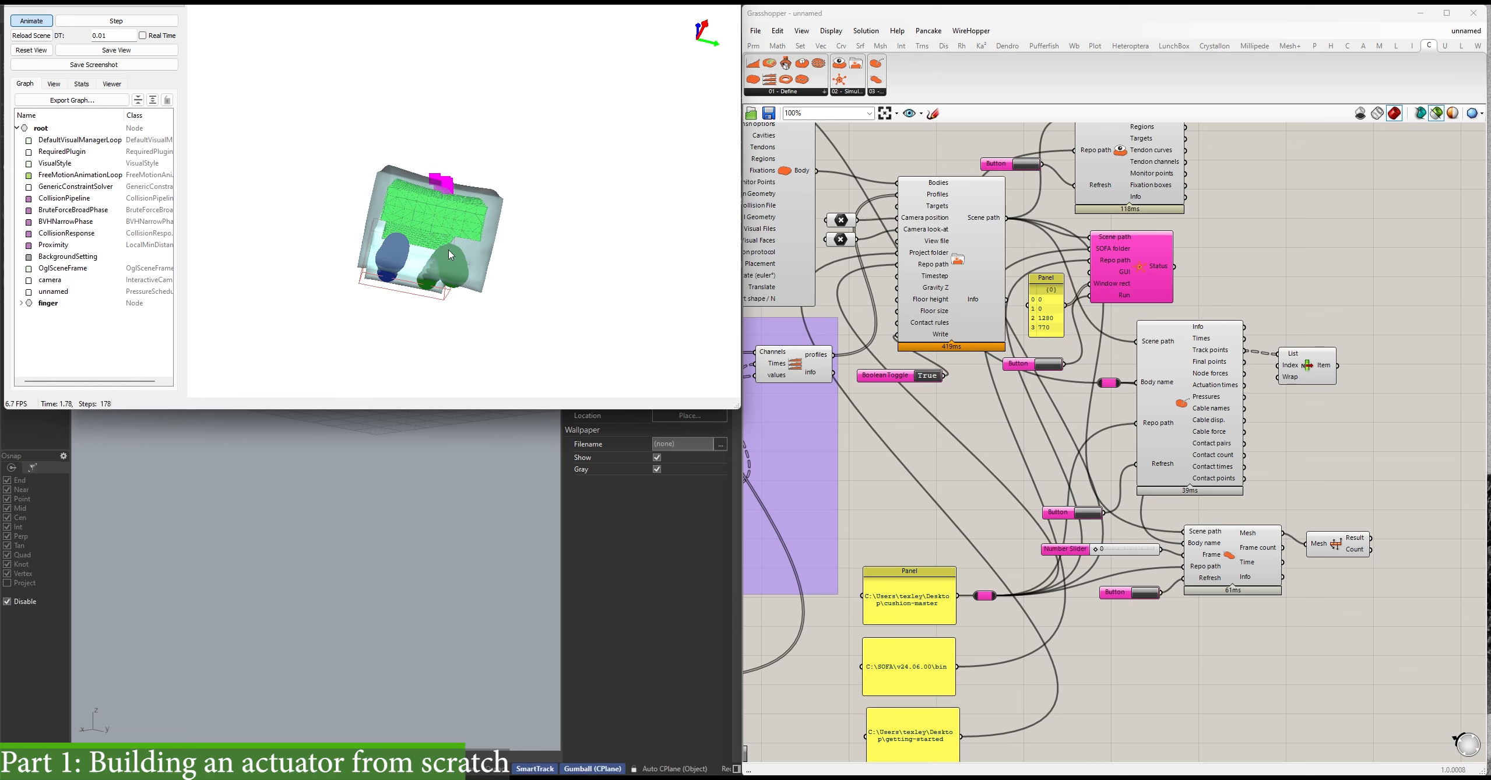
pyautogui.moveTo(493, 302); pyautogui.dragTo(508, 326)
pyautogui.moveTo(615, 552); pyautogui.dragTo(513, 224)
pyautogui.hotkey('alt', 'Tab')
pyautogui.click(709, 53)
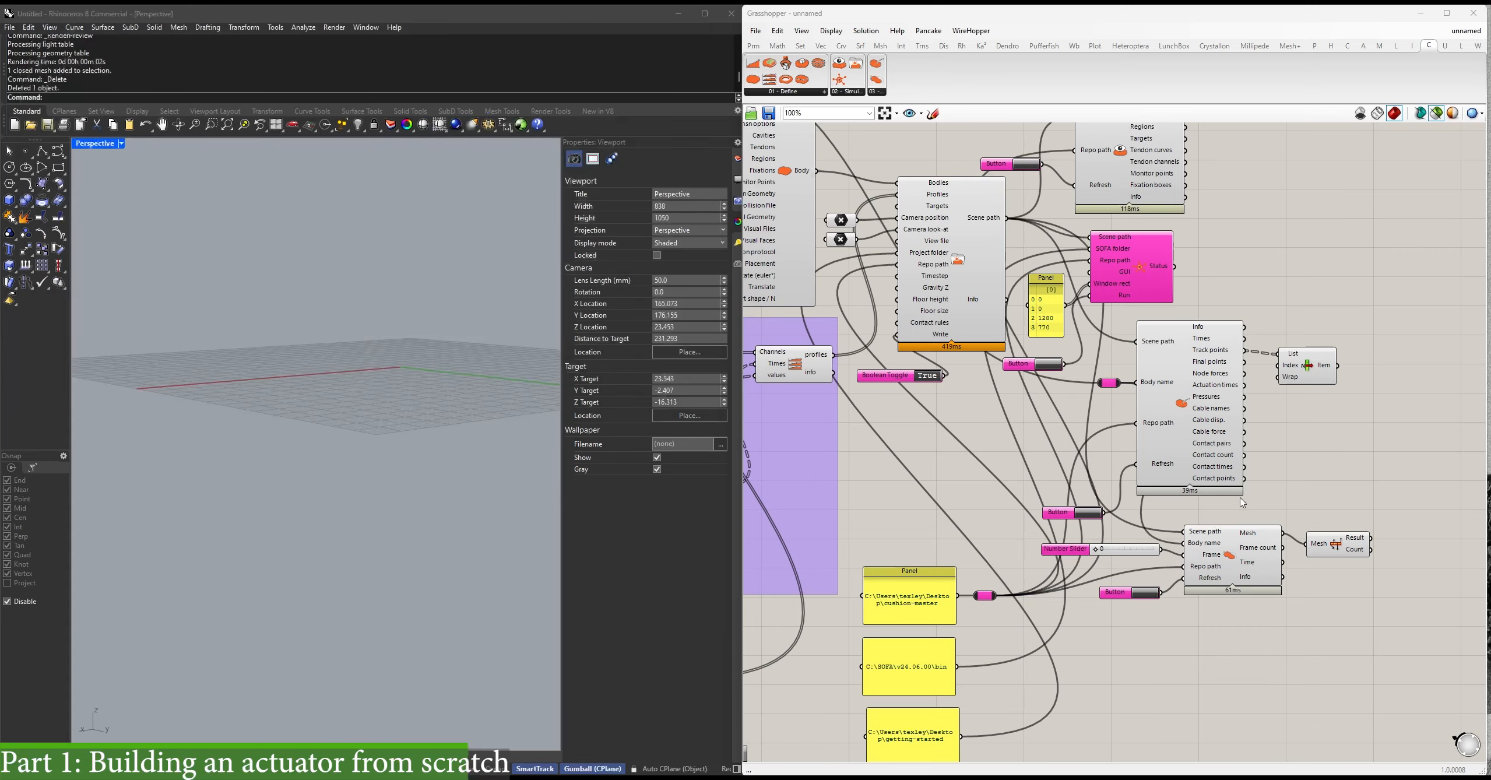
# Refresh the frame mesh component and set its frame slider to 30 to preview the new deformation.
pyautogui.moveTo(1240, 497); pyautogui.dragTo(1100, 408, button='right')
pyautogui.click(1079, 452)
pyautogui.moveTo(337, 374); pyautogui.dragTo(369, 381, button='right')
pyautogui.moveTo(956, 461); pyautogui.dragTo(1002, 462)
pyautogui.moveTo(361, 374); pyautogui.dragTo(265, 371, button='right')
# Switch to File Explorer, open the getting-started folder on the Desktop, and look through the VTU files in its shape folder.
pyautogui.moveTo(749, 324); pyautogui.dragTo(1080, 436, button='right')
pyautogui.moveTo(932, 307); pyautogui.dragTo(1481, 290, button='right')
pyautogui.moveTo(874, 206); pyautogui.dragTo(752, 344, button='right')
pyautogui.moveTo(1458, 752); pyautogui.dragTo(800, 697, button='right')
pyautogui.moveTo(713, 776)
pyautogui.click(697, 733)
pyautogui.scroll(-5, 502, 431)
pyautogui.click(476, 406)
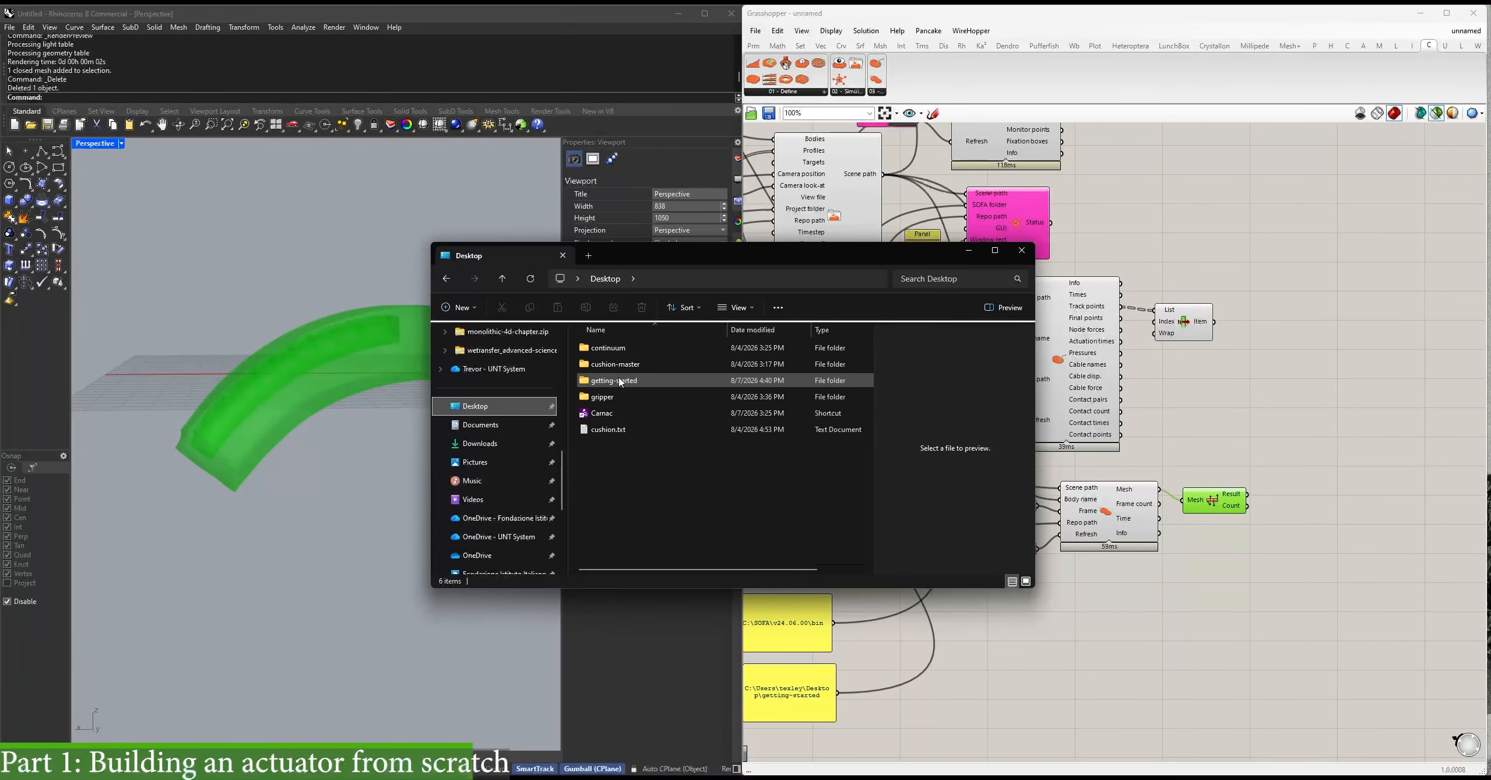
pyautogui.doubleClick(613, 380)
pyautogui.doubleClick(609, 414)
pyautogui.scroll(-3, 723, 479)
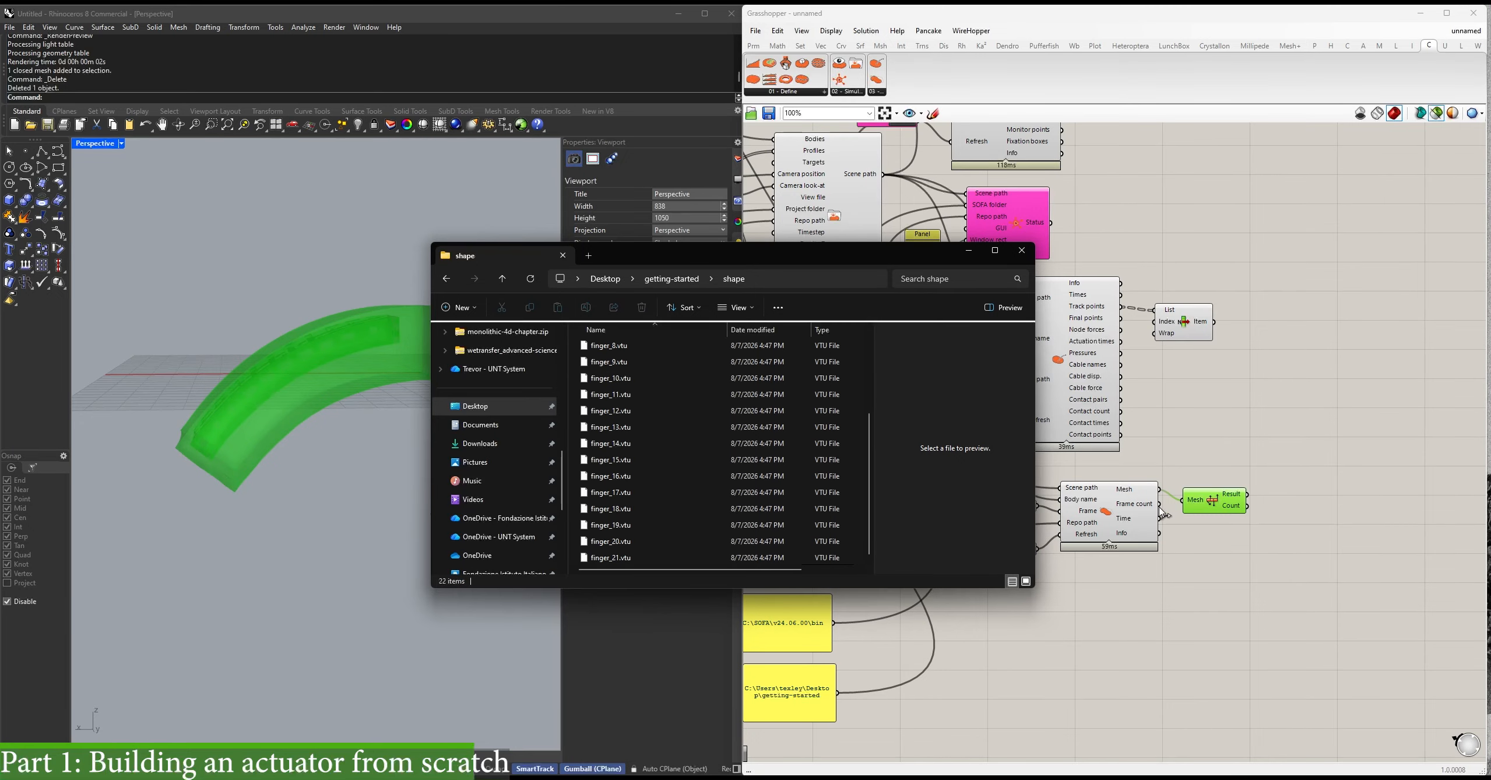
pyautogui.click(446, 280)
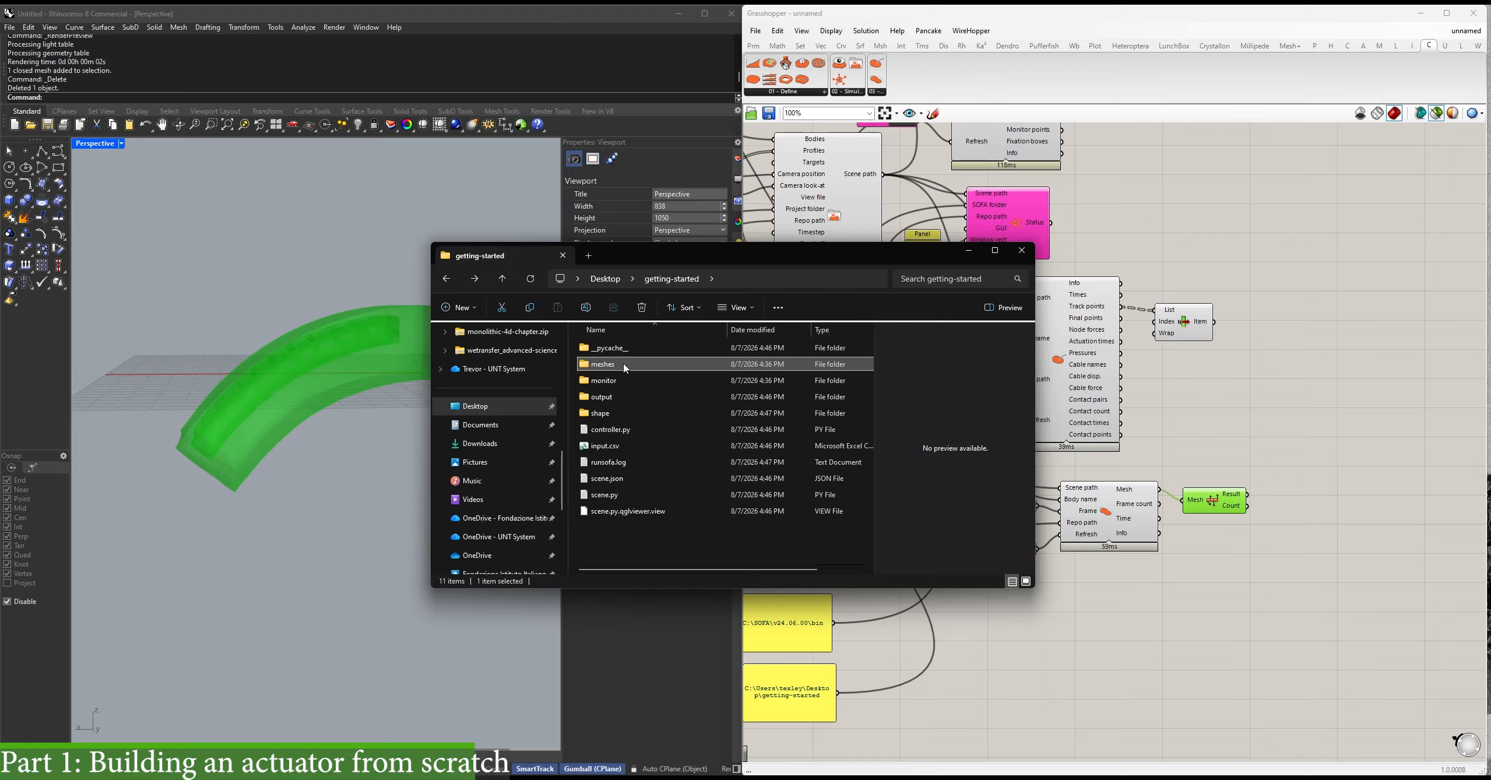
# Look through the meshes folder and preview finger_f.txt and finger_x.txt in the monitor folder.
pyautogui.doubleClick(626, 367)
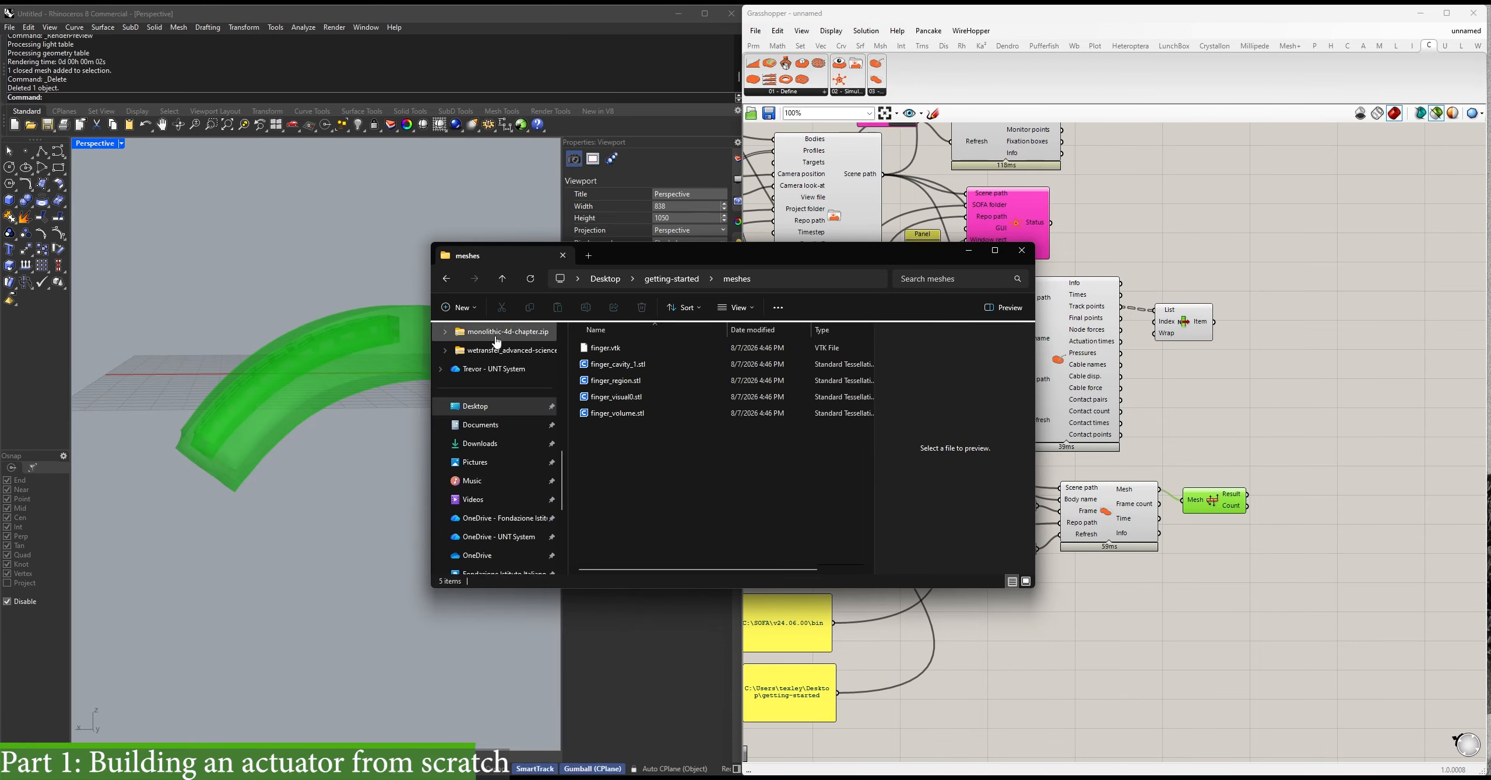
pyautogui.click(447, 278)
pyautogui.doubleClick(618, 382)
pyautogui.click(632, 352)
pyautogui.click(624, 371)
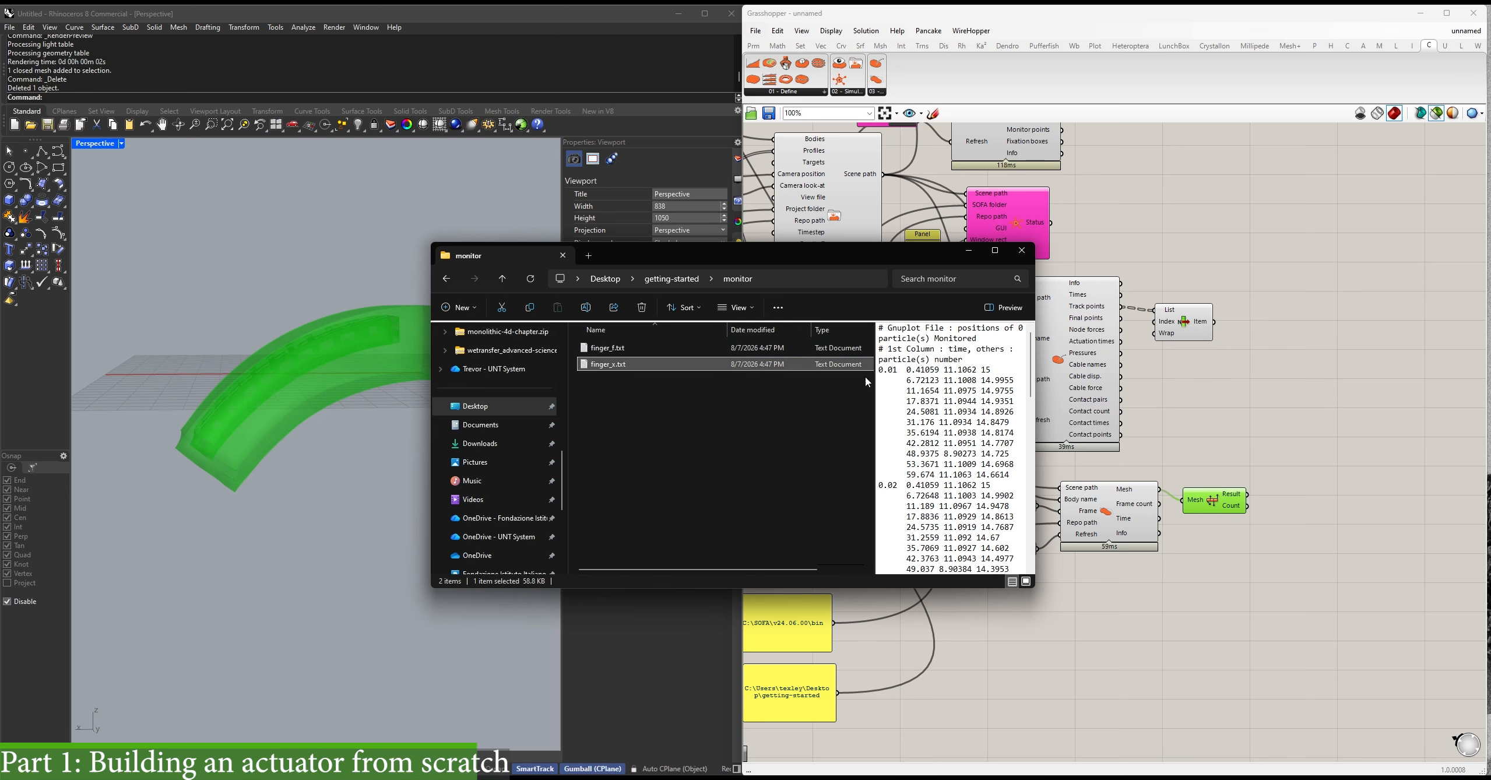
# Preview cables.csv and output.csv in the output folder, and close File Explorer.
pyautogui.click(446, 279)
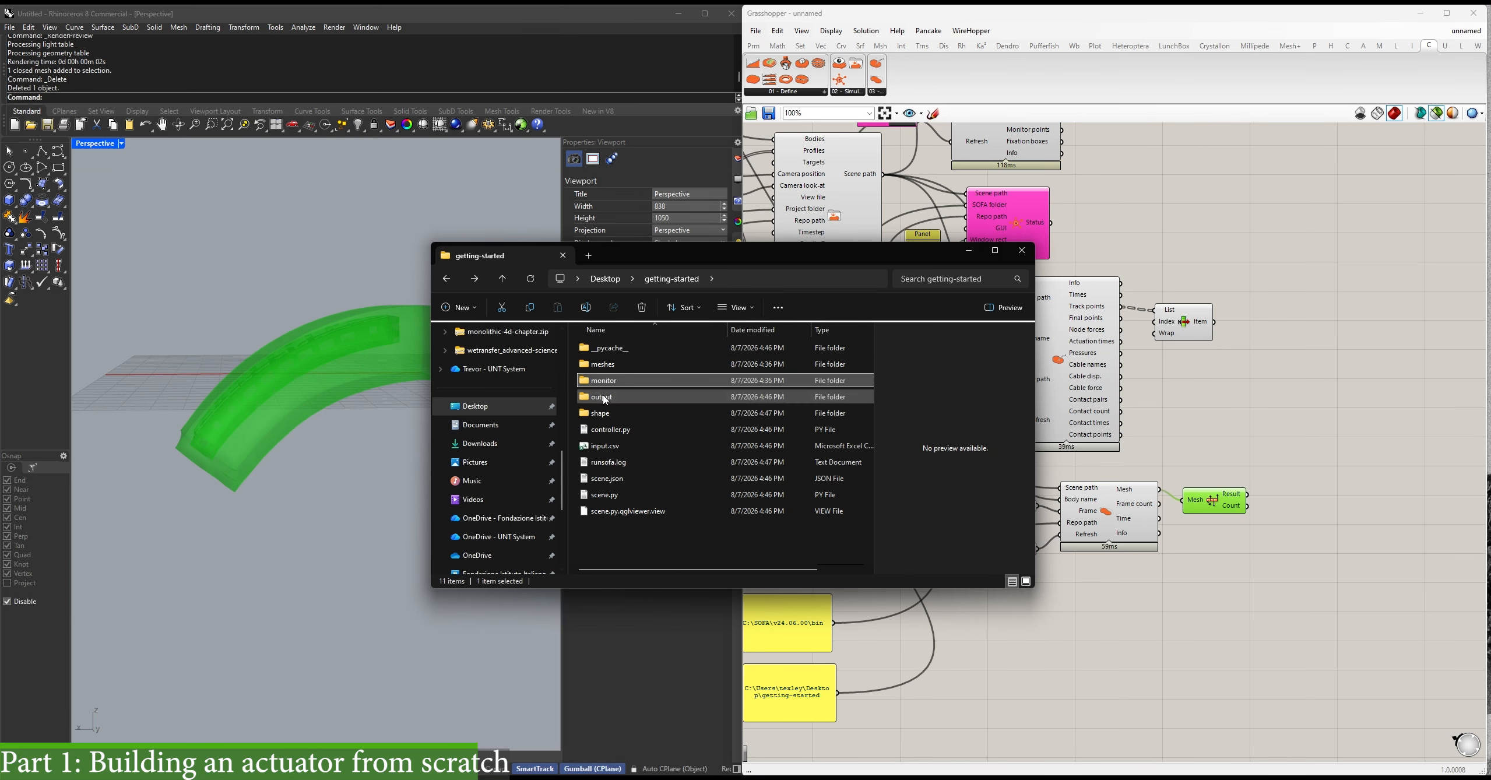
pyautogui.doubleClick(618, 381)
pyautogui.click(636, 352)
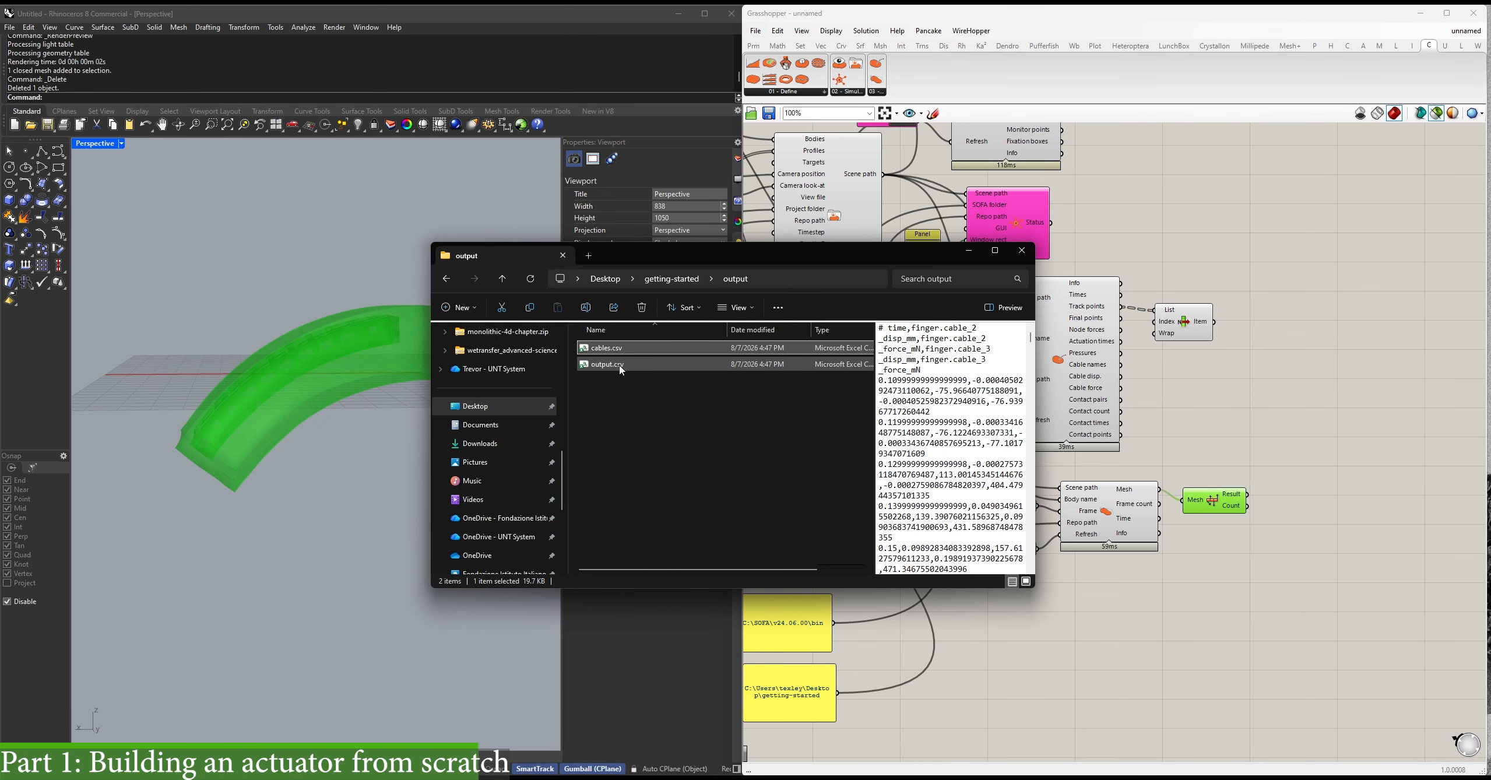
pyautogui.click(622, 368)
pyautogui.click(1030, 255)
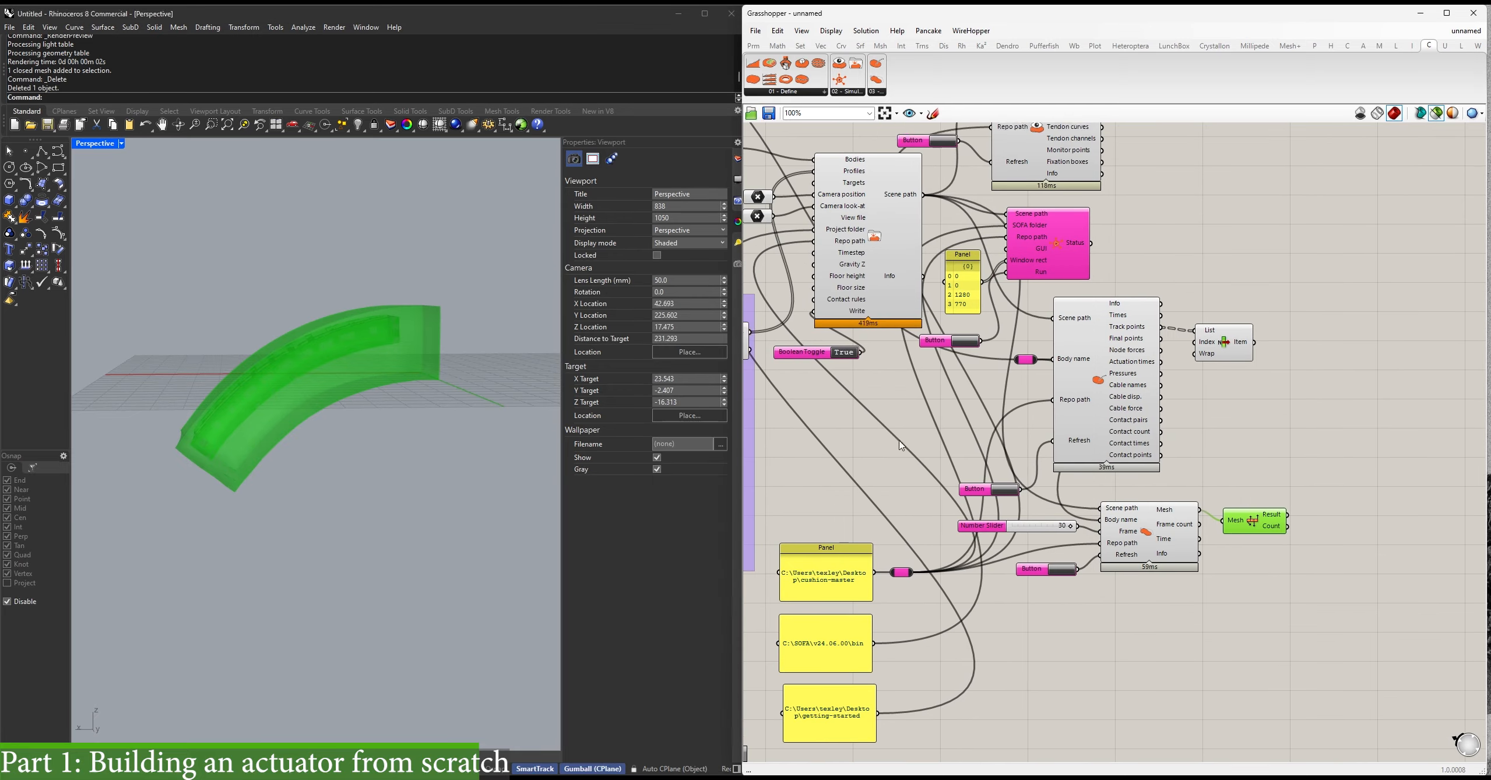
# Set the panel feeding the first branch ({0;0}) of the profile values to 0, 10, 10.
pyautogui.scroll(7, 932, 367)
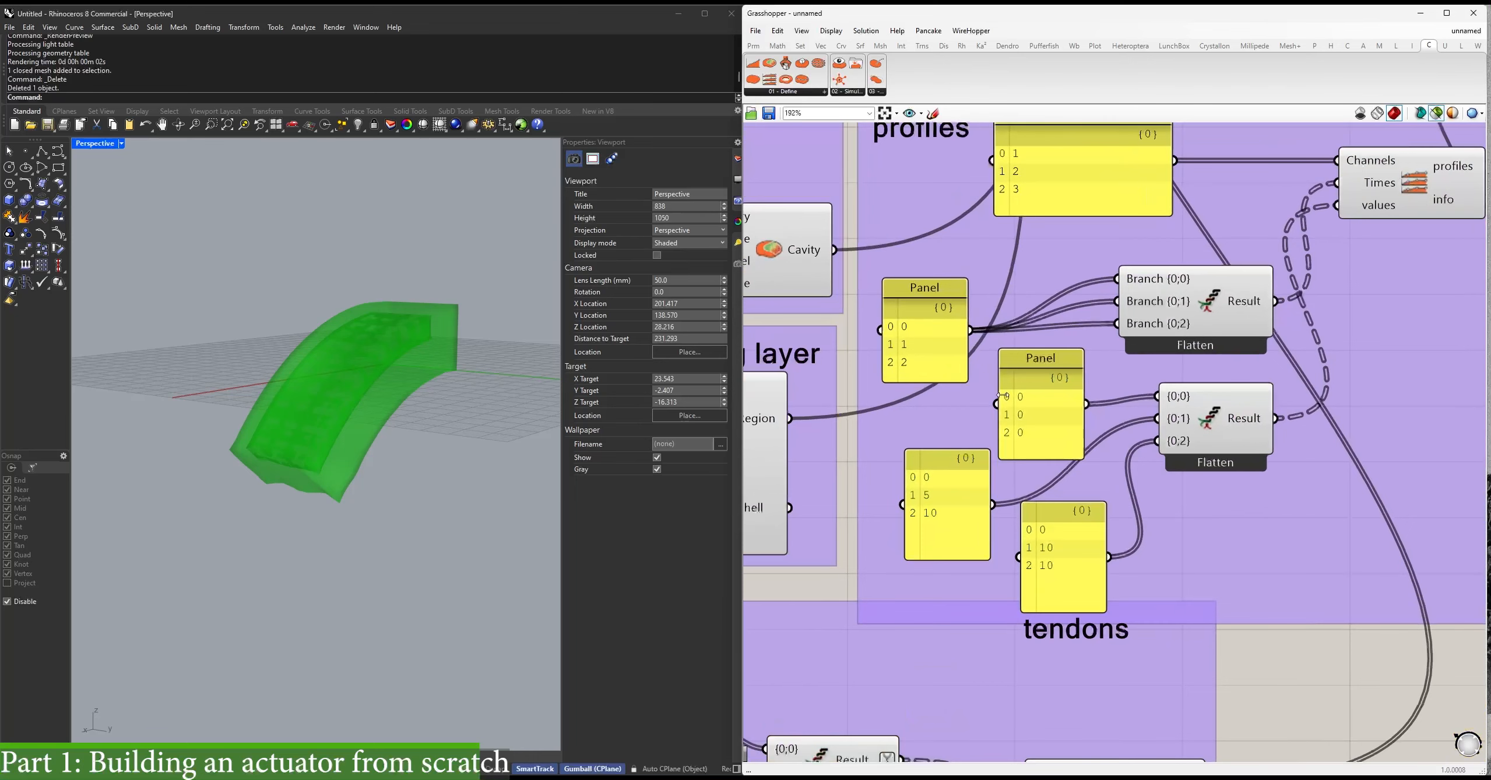
pyautogui.doubleClick(1030, 403)
pyautogui.write('0')
pyautogui.press('Return')
pyautogui.write('10')
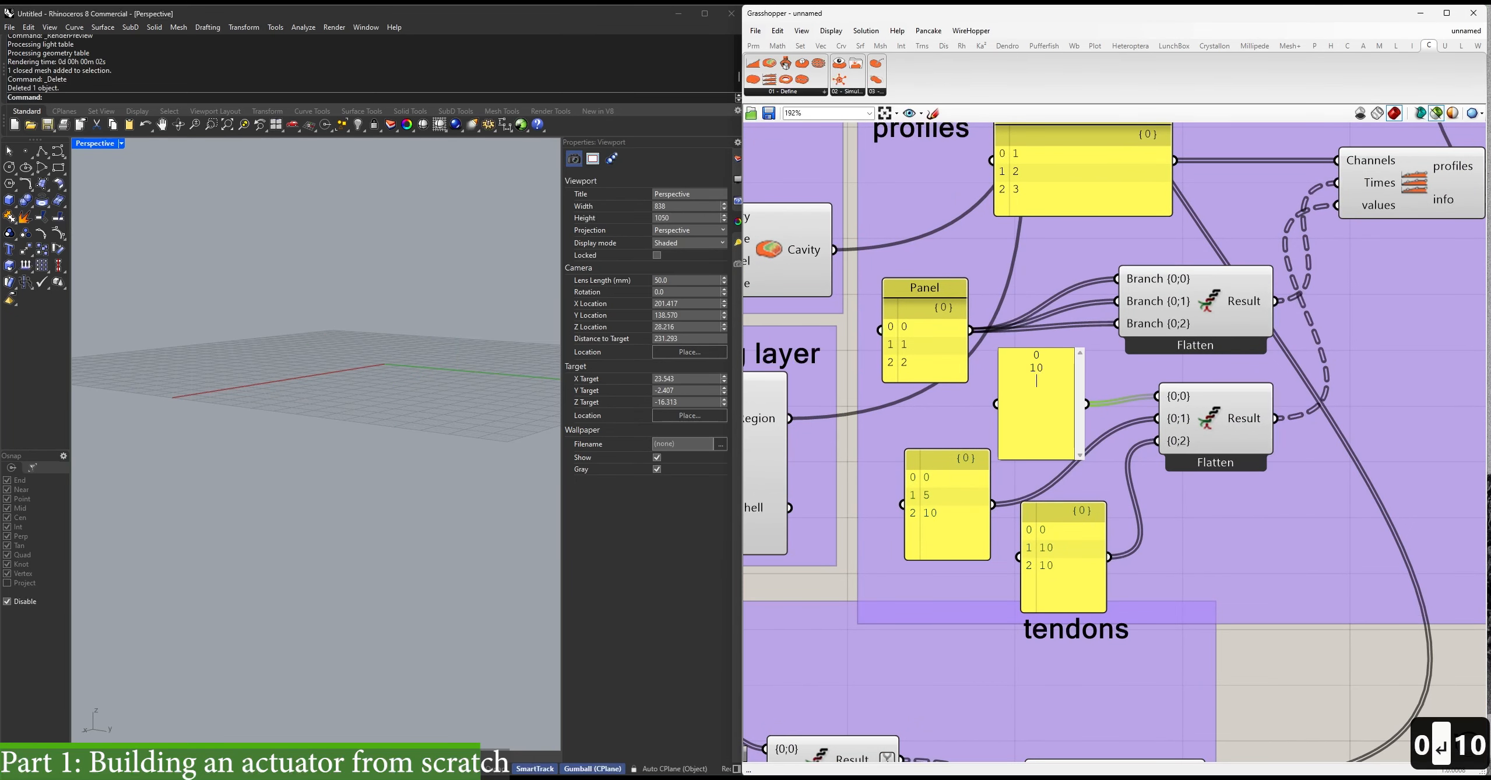
pyautogui.press('Return')
pyautogui.write('10')
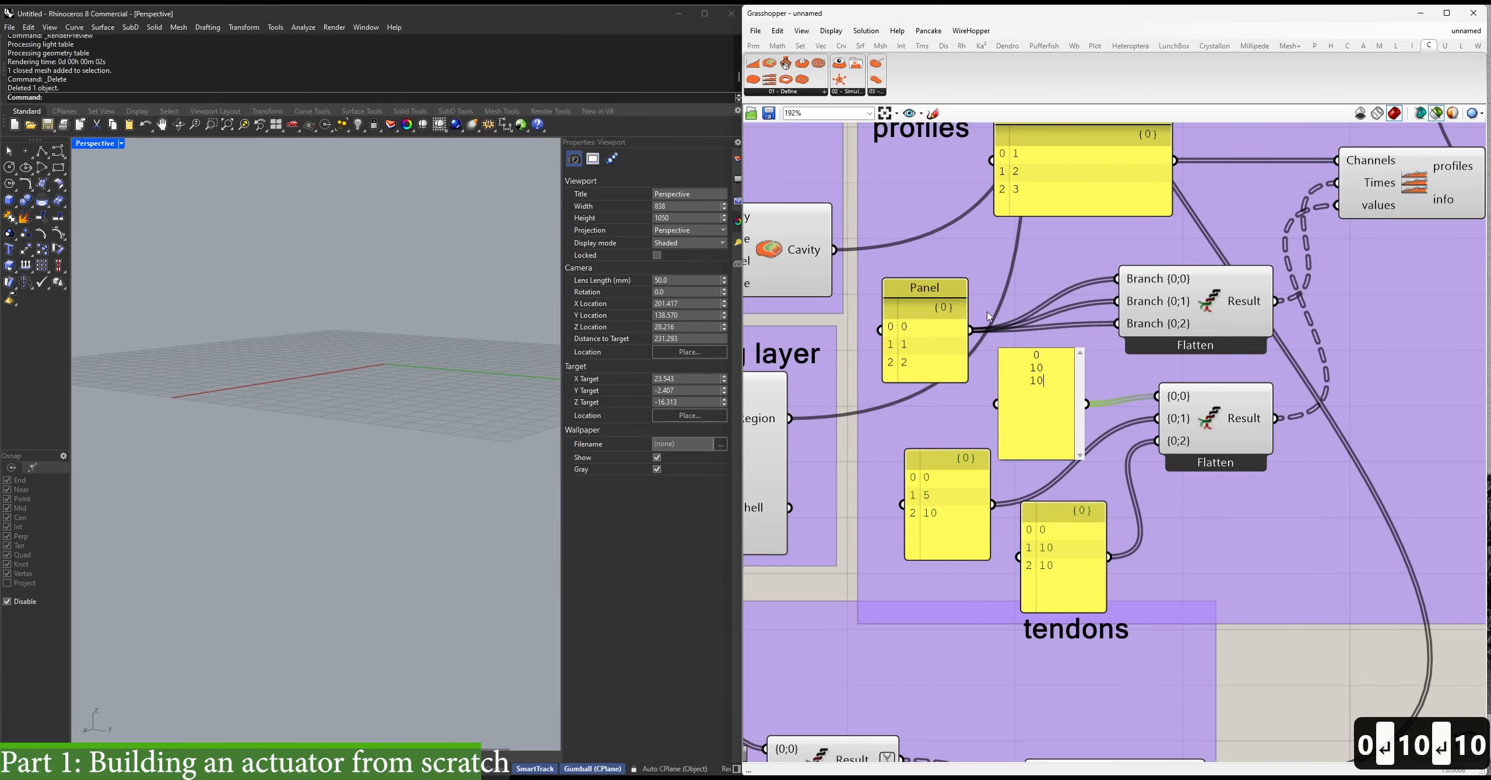
# Set the times panel shared by all three profile branches to 0, 0.5, 1.
pyautogui.doubleClick(930, 346)
pyautogui.write('0')
pyautogui.press('Return')
pyautogui.write('0')
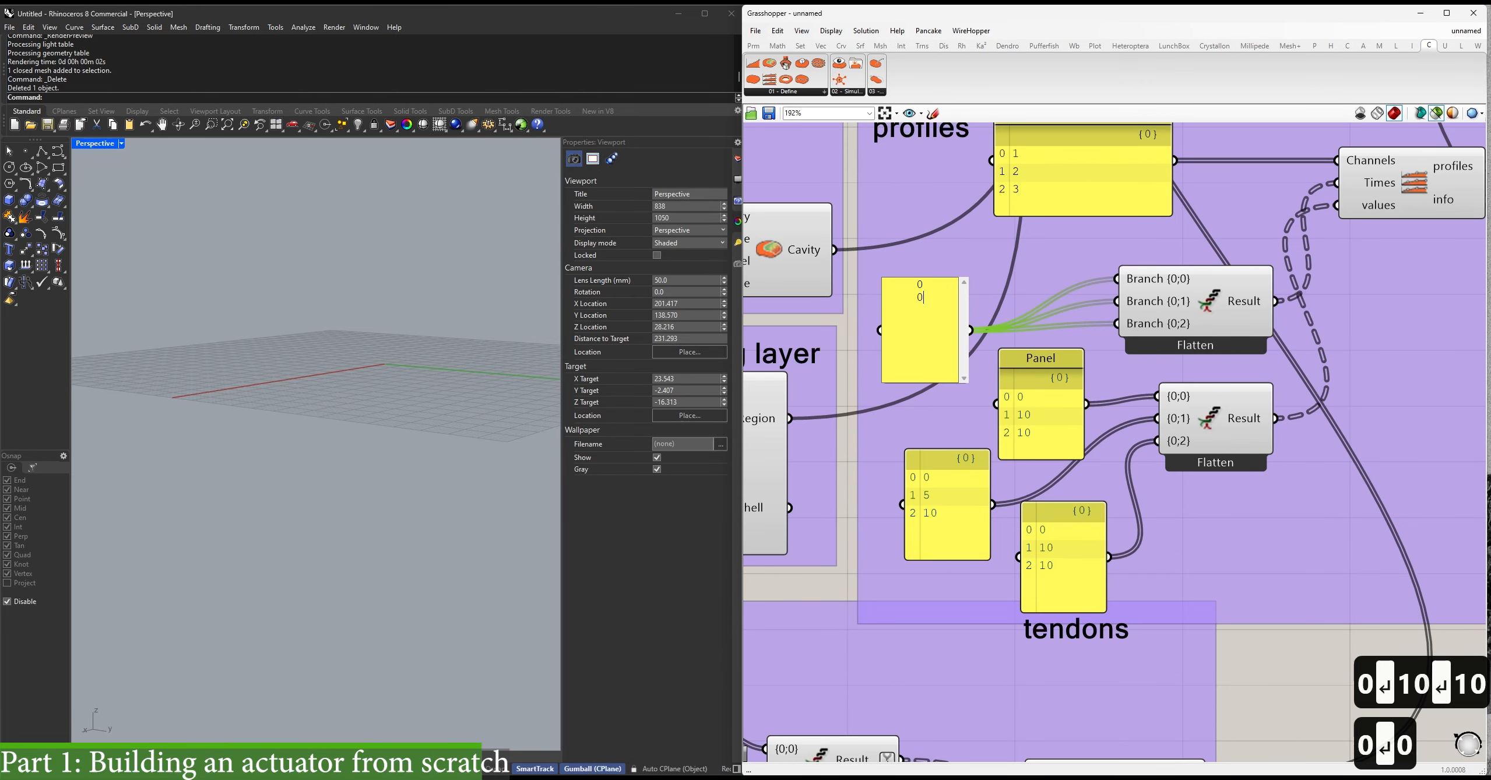
pyautogui.click(962, 251)
pyautogui.click(990, 263)
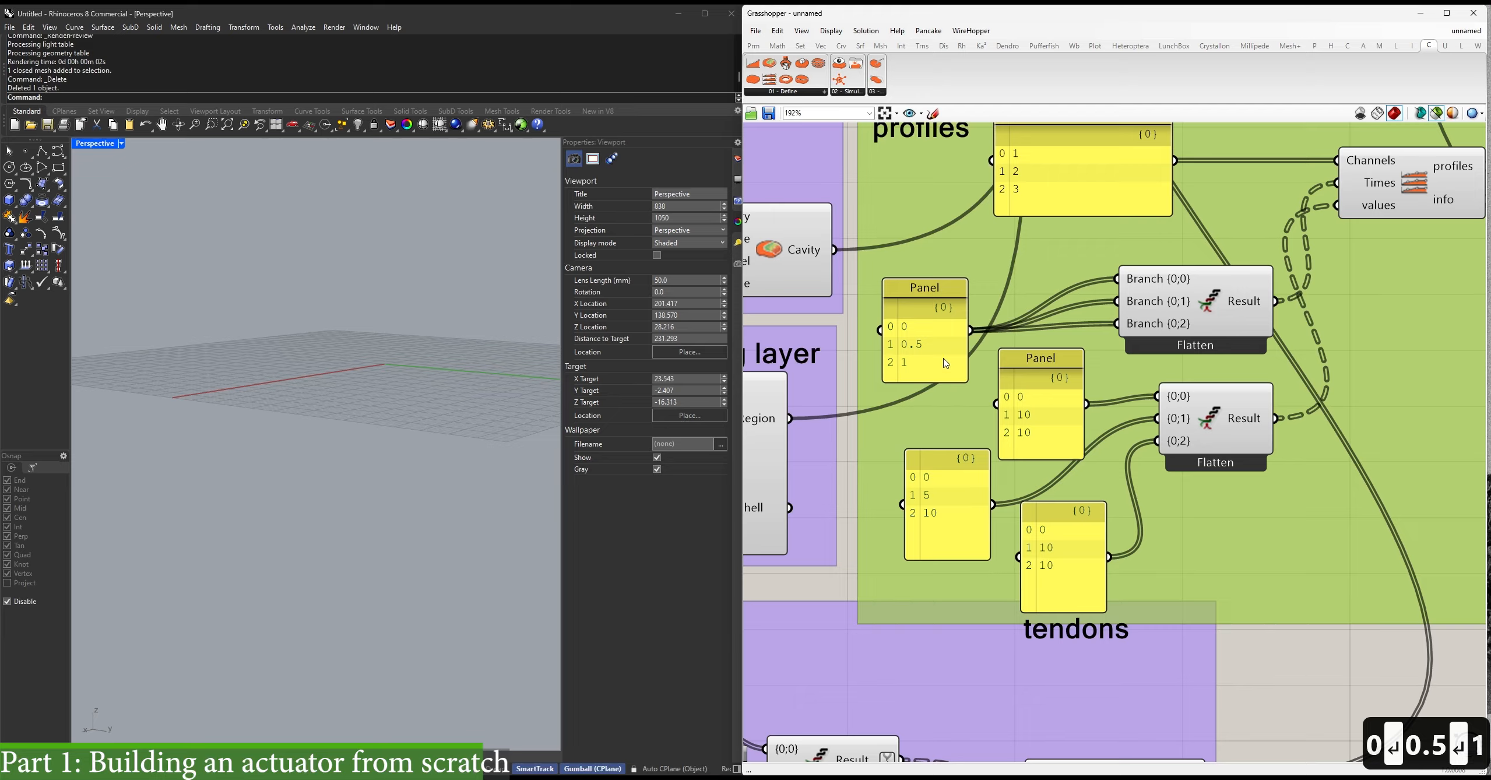
# Set the panel feeding the second branch ({0;1}) of the profile values to 0, 0, 0.
pyautogui.click(938, 513)
pyautogui.doubleClick(938, 513)
pyautogui.write('0')
pyautogui.press('Return')
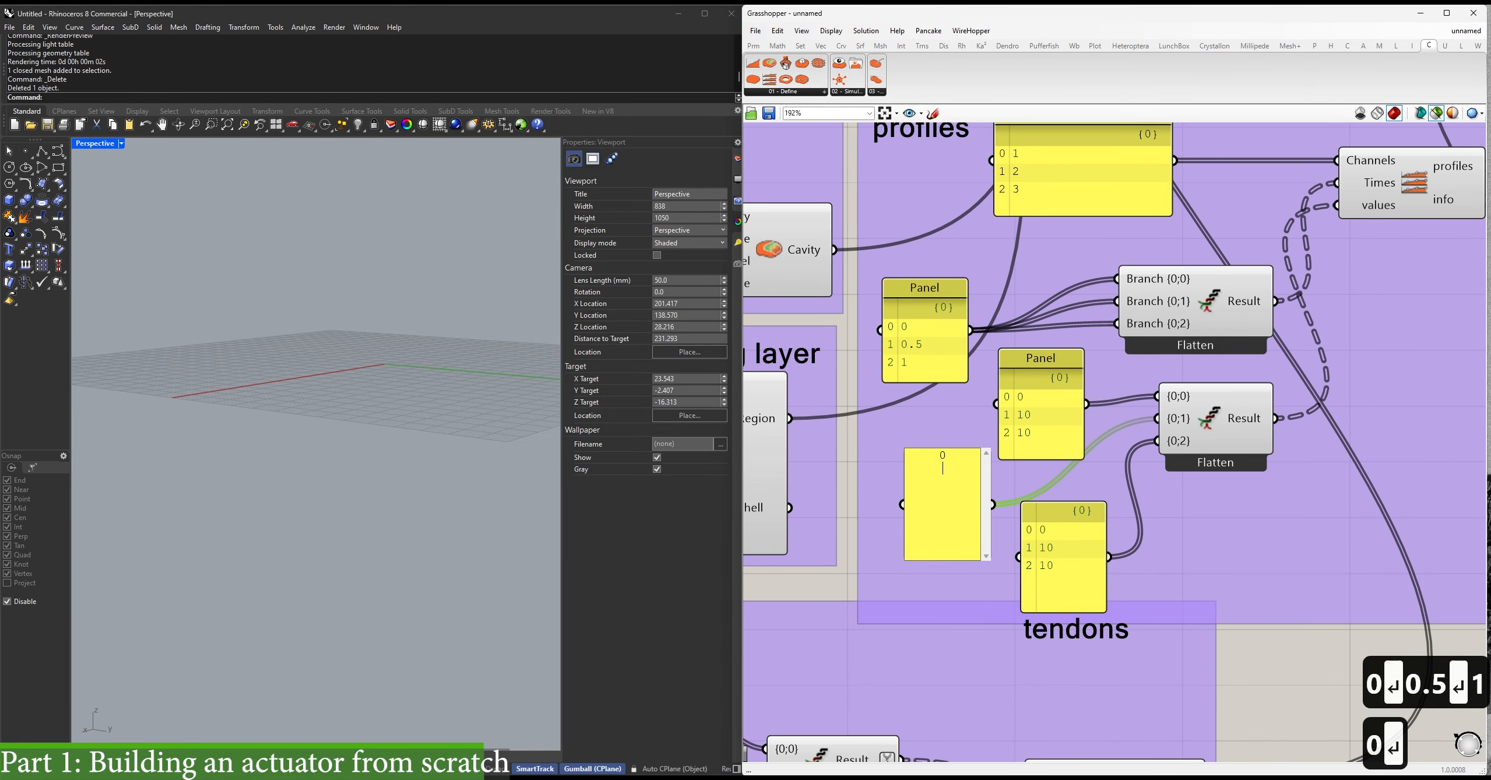
pyautogui.write('0')
pyautogui.press('Return')
pyautogui.write('0')
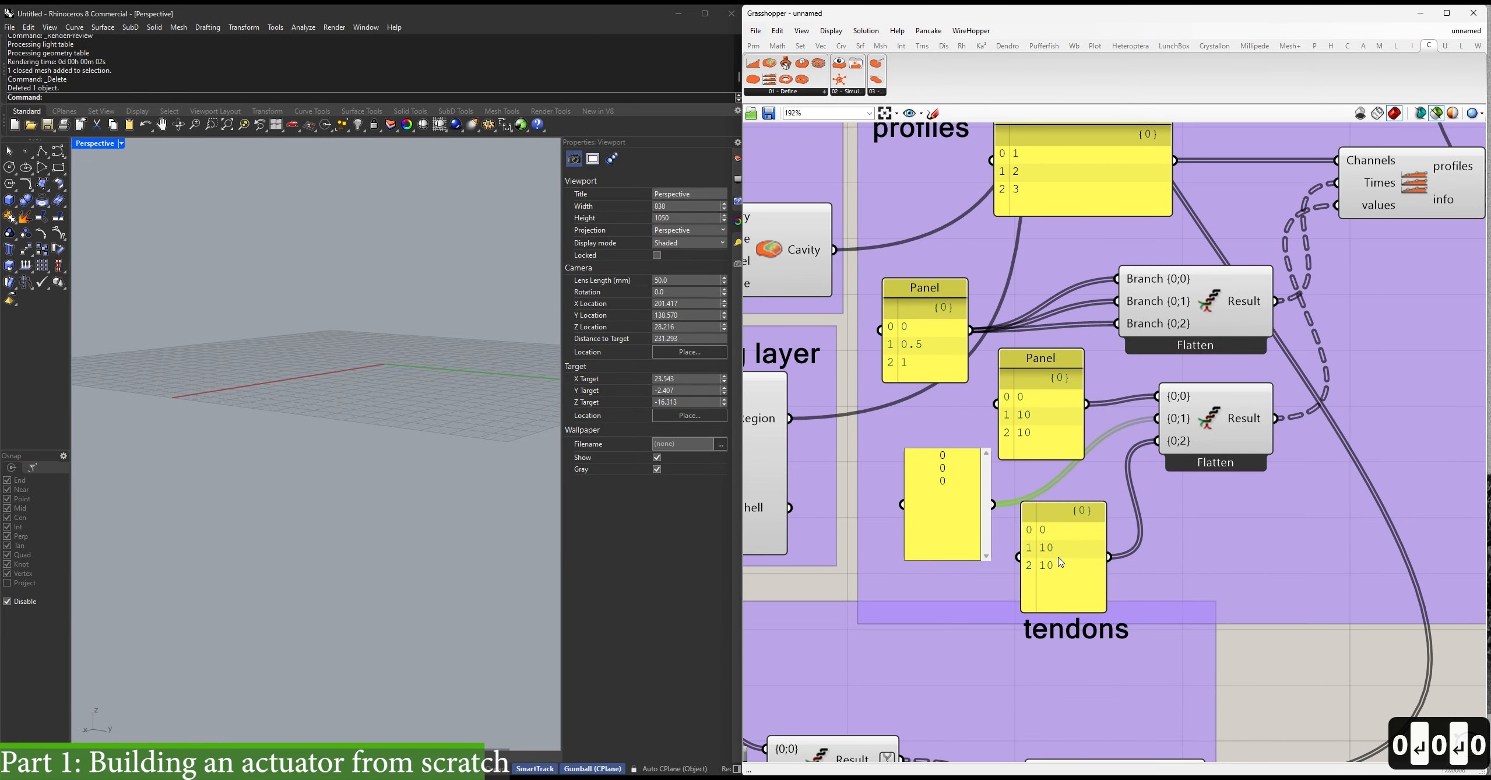
# Set the panel feeding the third branch ({0;2}) of the profile values to 0, 20, 20.
pyautogui.doubleClick(1061, 562)
pyautogui.write('0')
pyautogui.press('Return')
pyautogui.write('2')
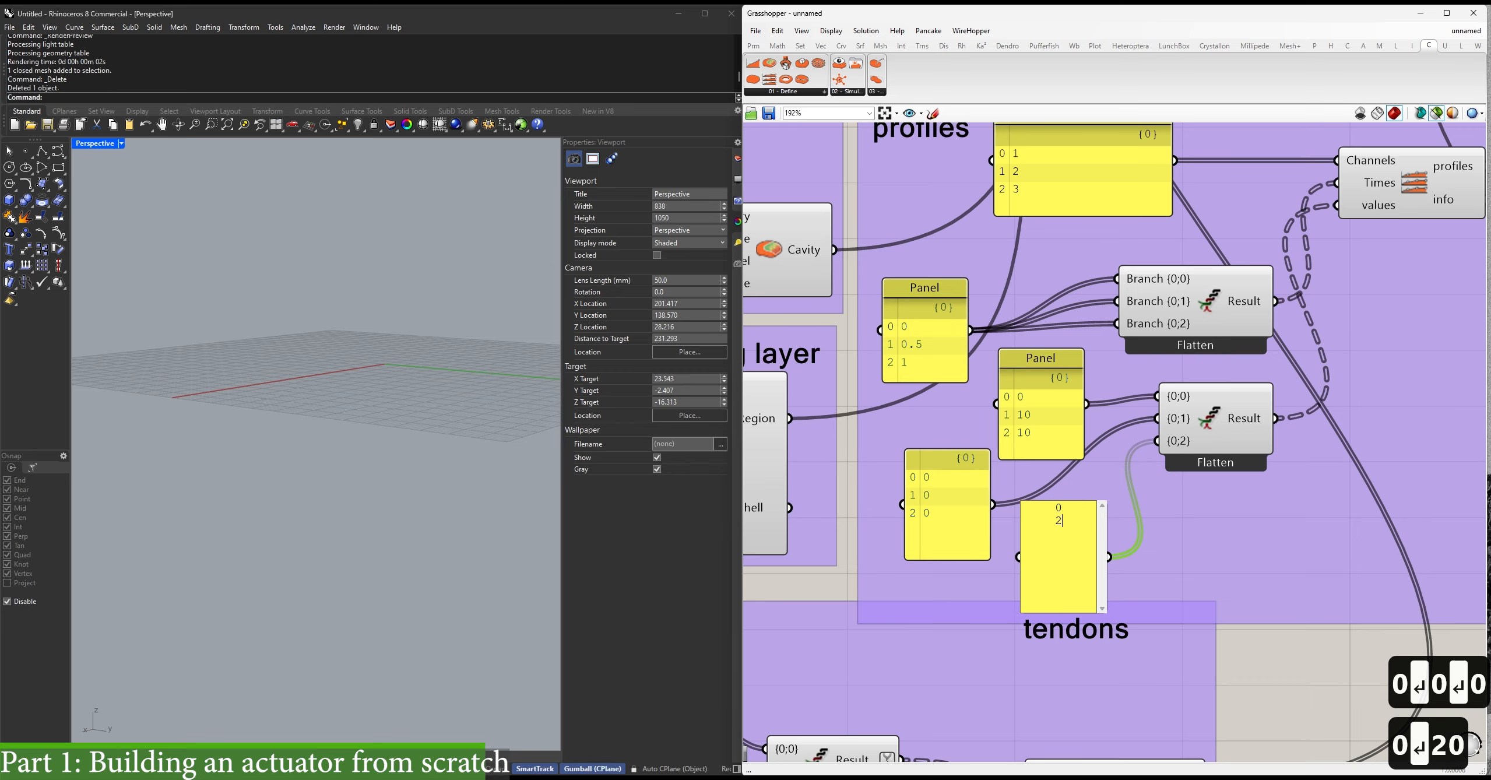
pyautogui.write('0')
pyautogui.press('Return')
pyautogui.write('20')
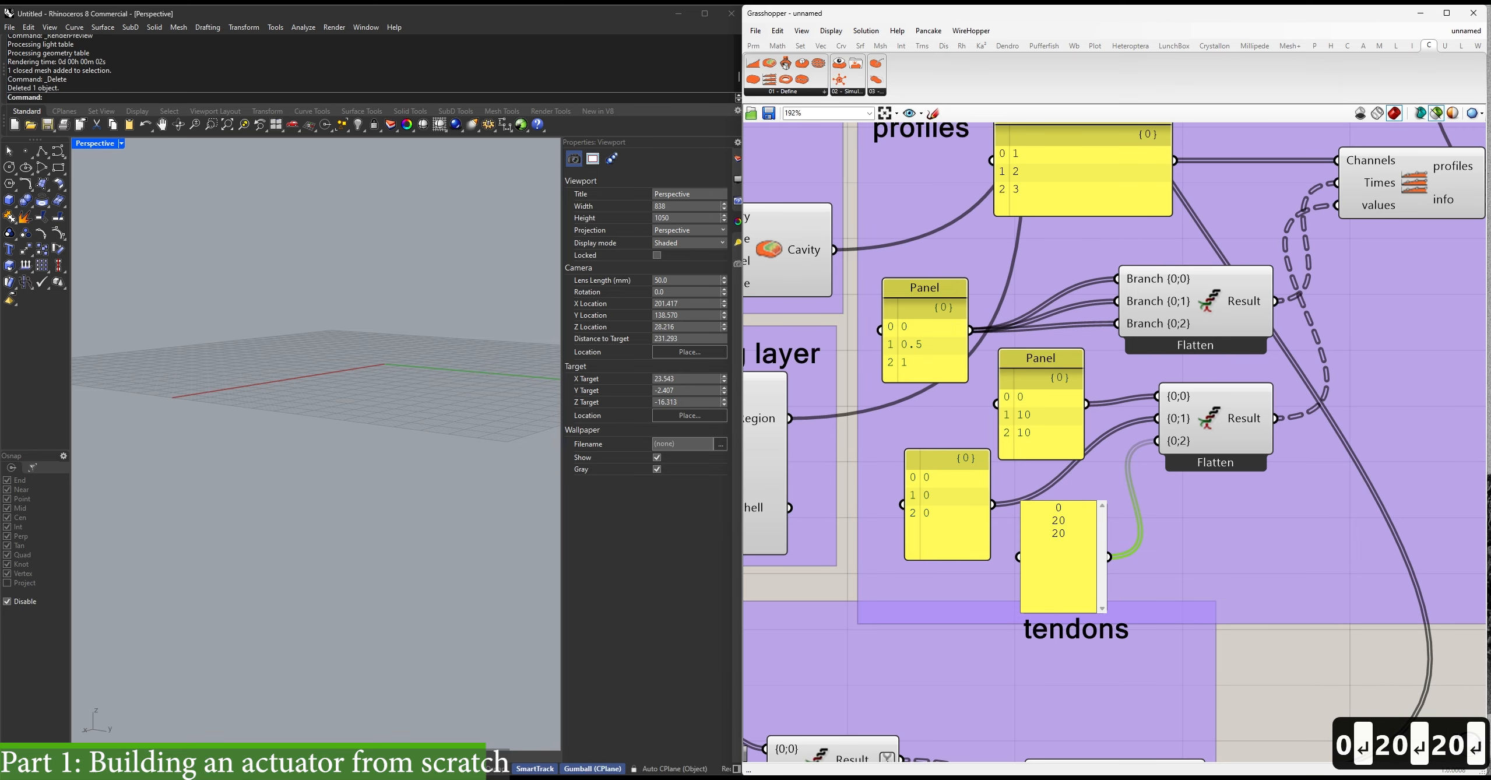
pyautogui.press('Return')
pyautogui.press('BackSpace')
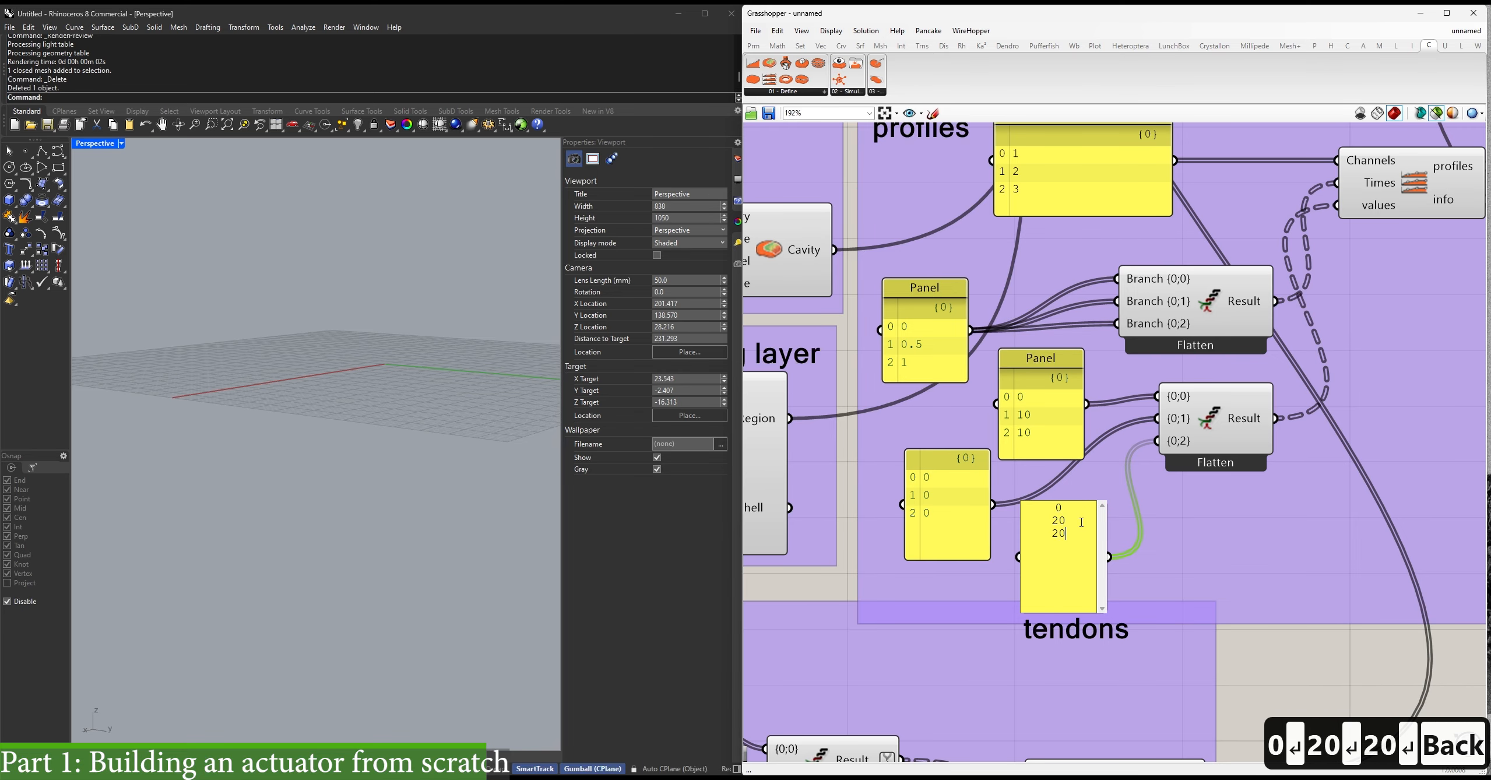
pyautogui.click(1344, 494)
pyautogui.moveTo(1332, 494); pyautogui.dragTo(1229, 493, button='right')
# Change the last value in the third branch's ({0;2}) panel to 10.
pyautogui.doubleClick(961, 523)
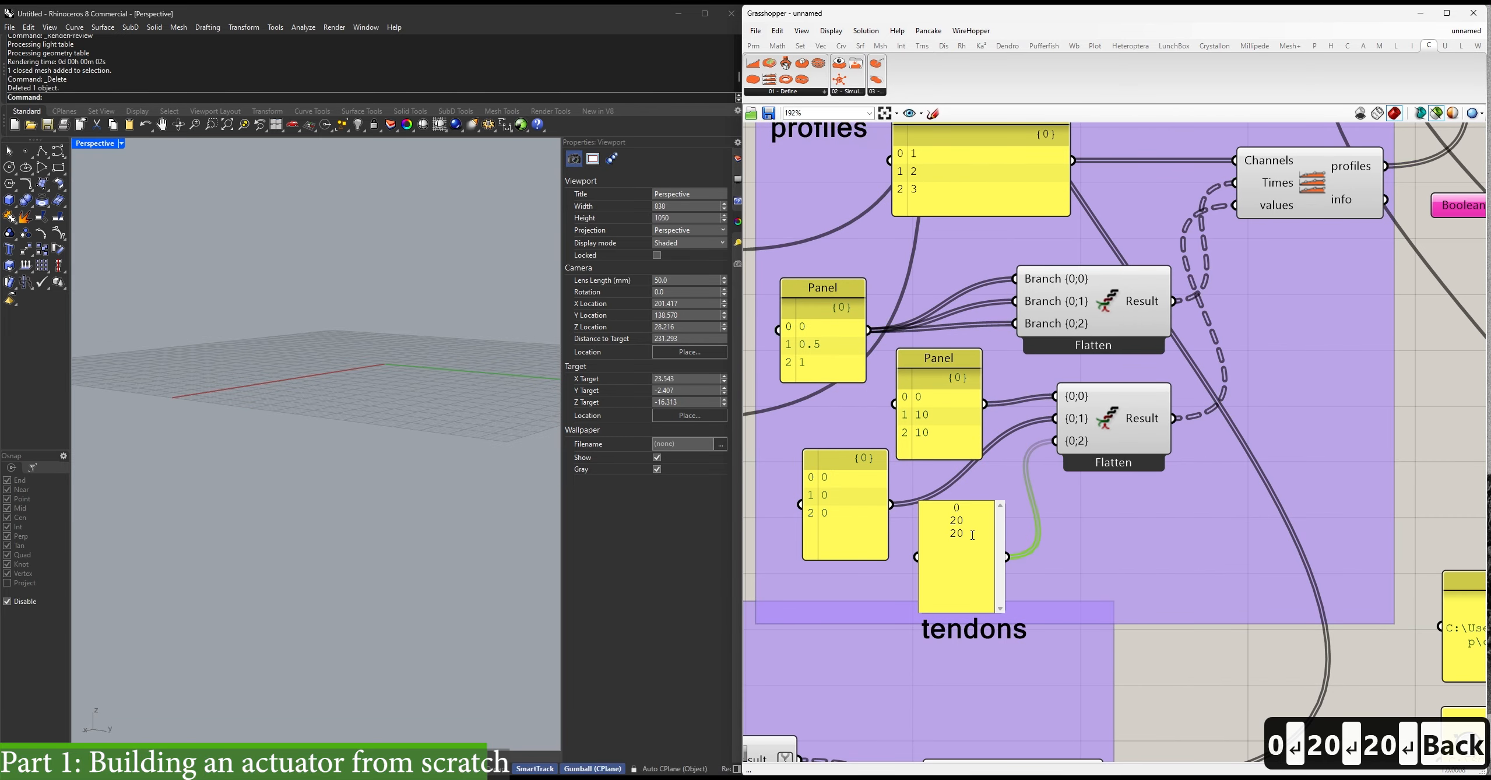
pyautogui.press('BackSpace')
pyautogui.press('BackSpace')
pyautogui.write('10')
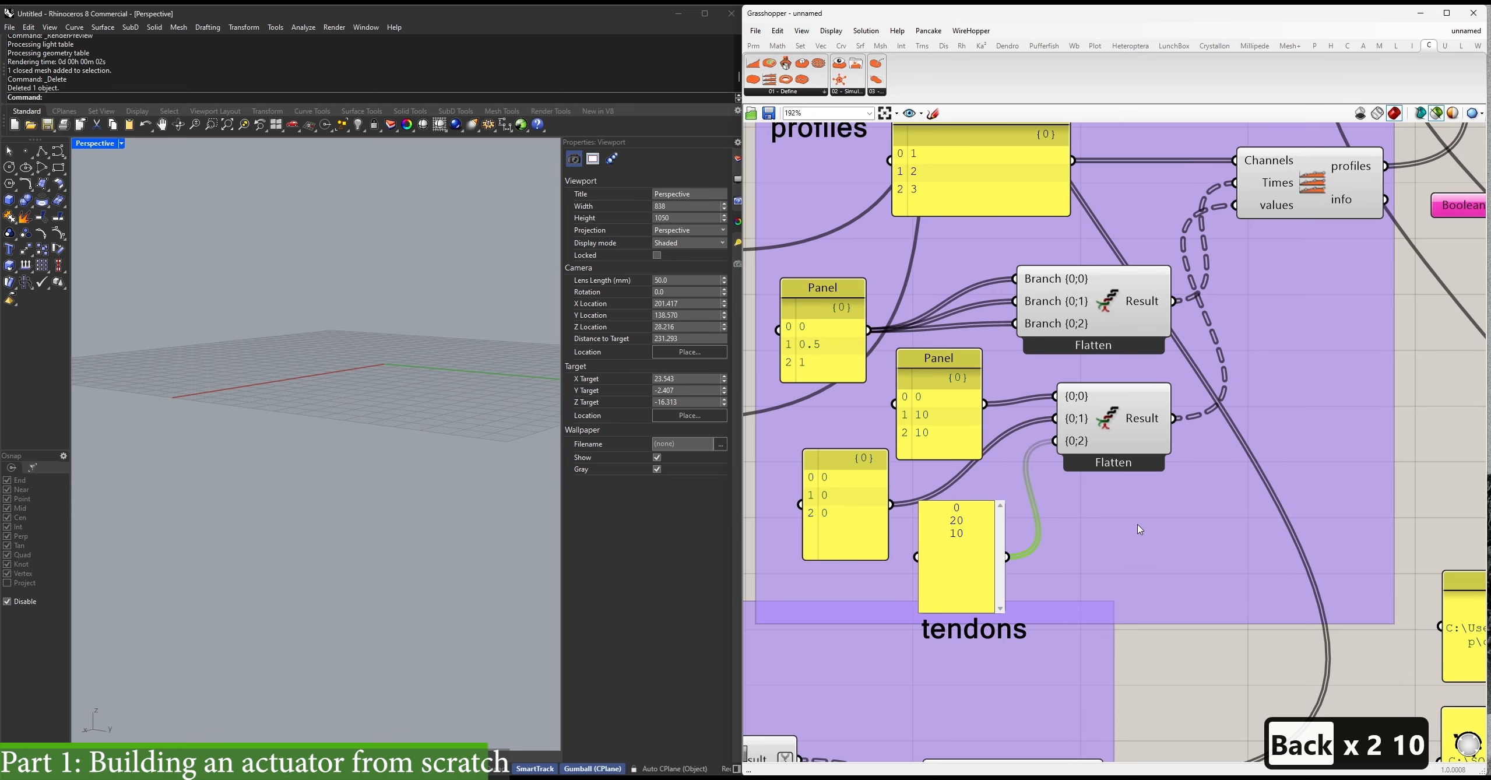
pyautogui.click(1344, 405)
# Run the SOFA simulation with the edited actuation profiles, watch the actuator deform, and close the simulation.
pyautogui.moveTo(1344, 405); pyautogui.dragTo(1225, 436, button='right')
pyautogui.scroll(-4, 1225, 436)
pyautogui.moveTo(1405, 325); pyautogui.dragTo(1189, 351, button='right')
pyautogui.scroll(3, 1189, 351)
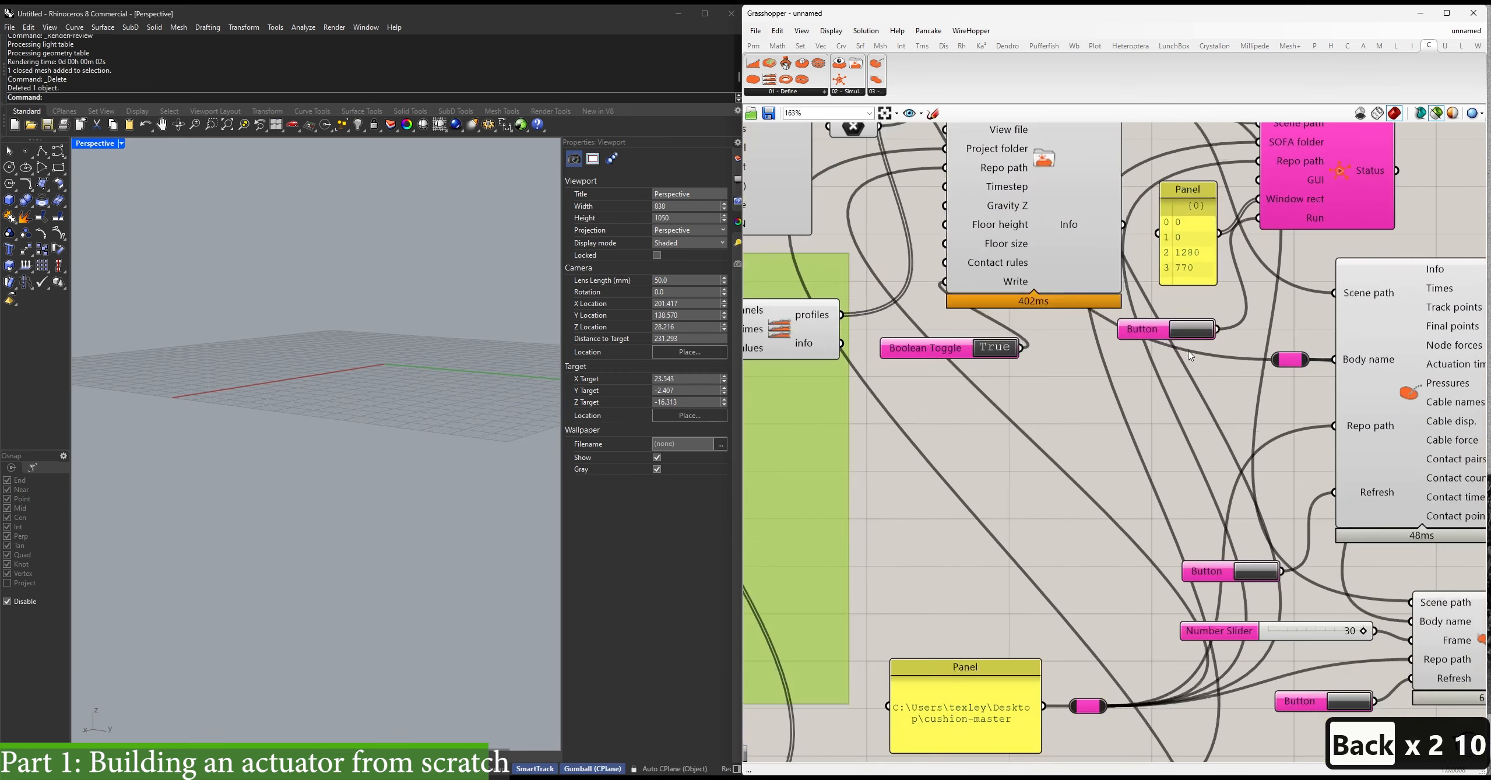
pyautogui.click(1190, 337)
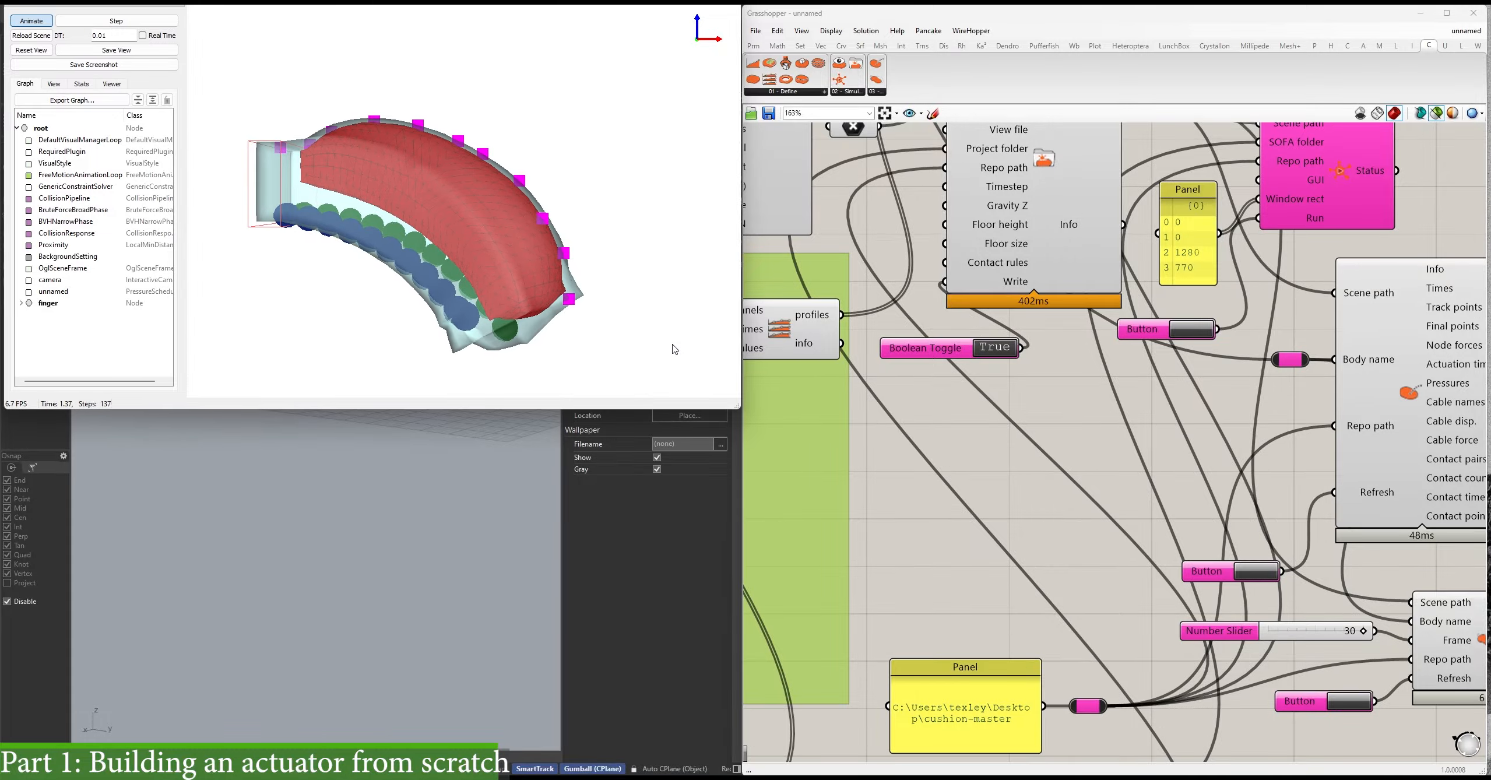
pyautogui.moveTo(867, 777)
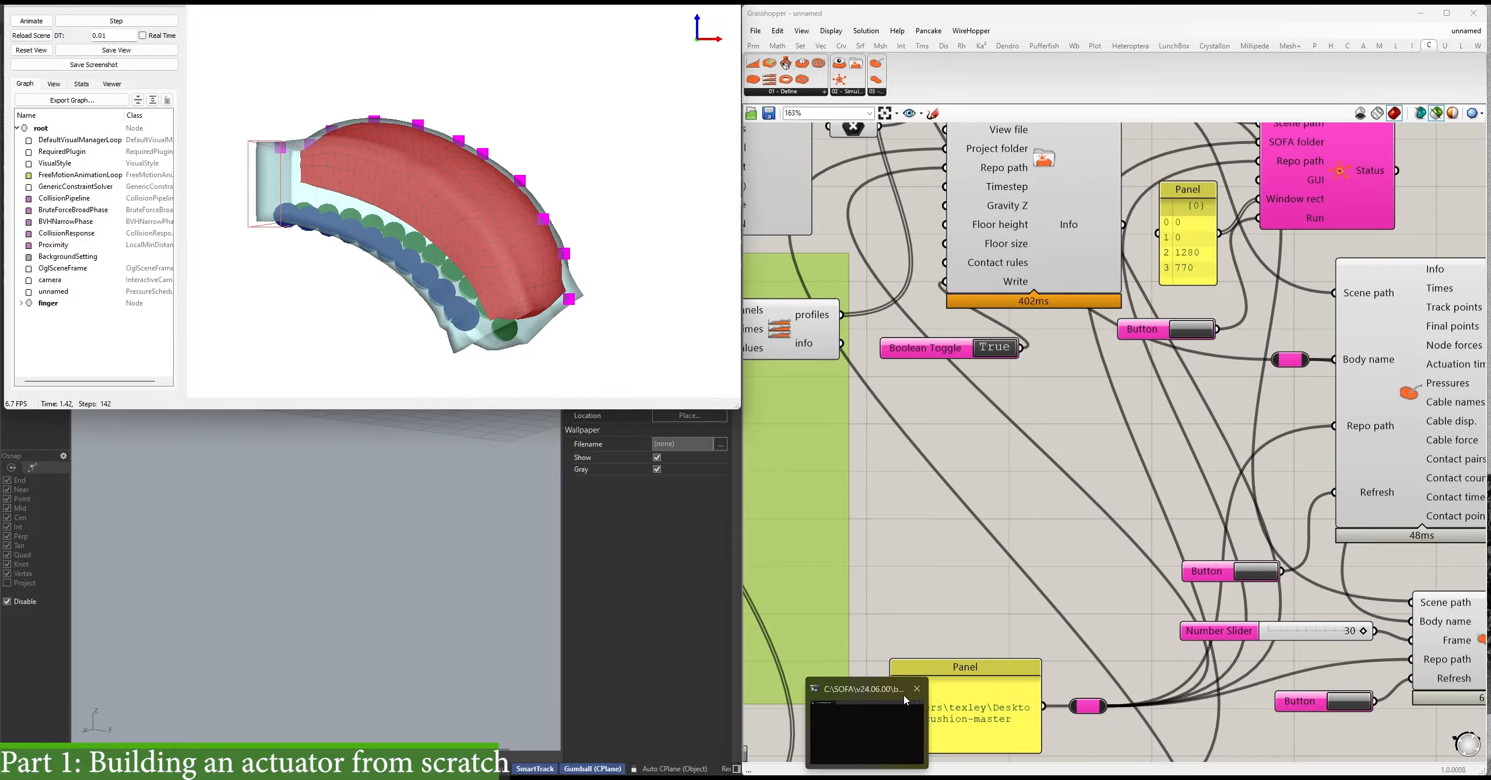
pyautogui.click(916, 689)
# Select the component receiving the simulated mesh for preview and scrub the results to frame 17.
pyautogui.moveTo(1163, 595); pyautogui.dragTo(987, 437, button='right')
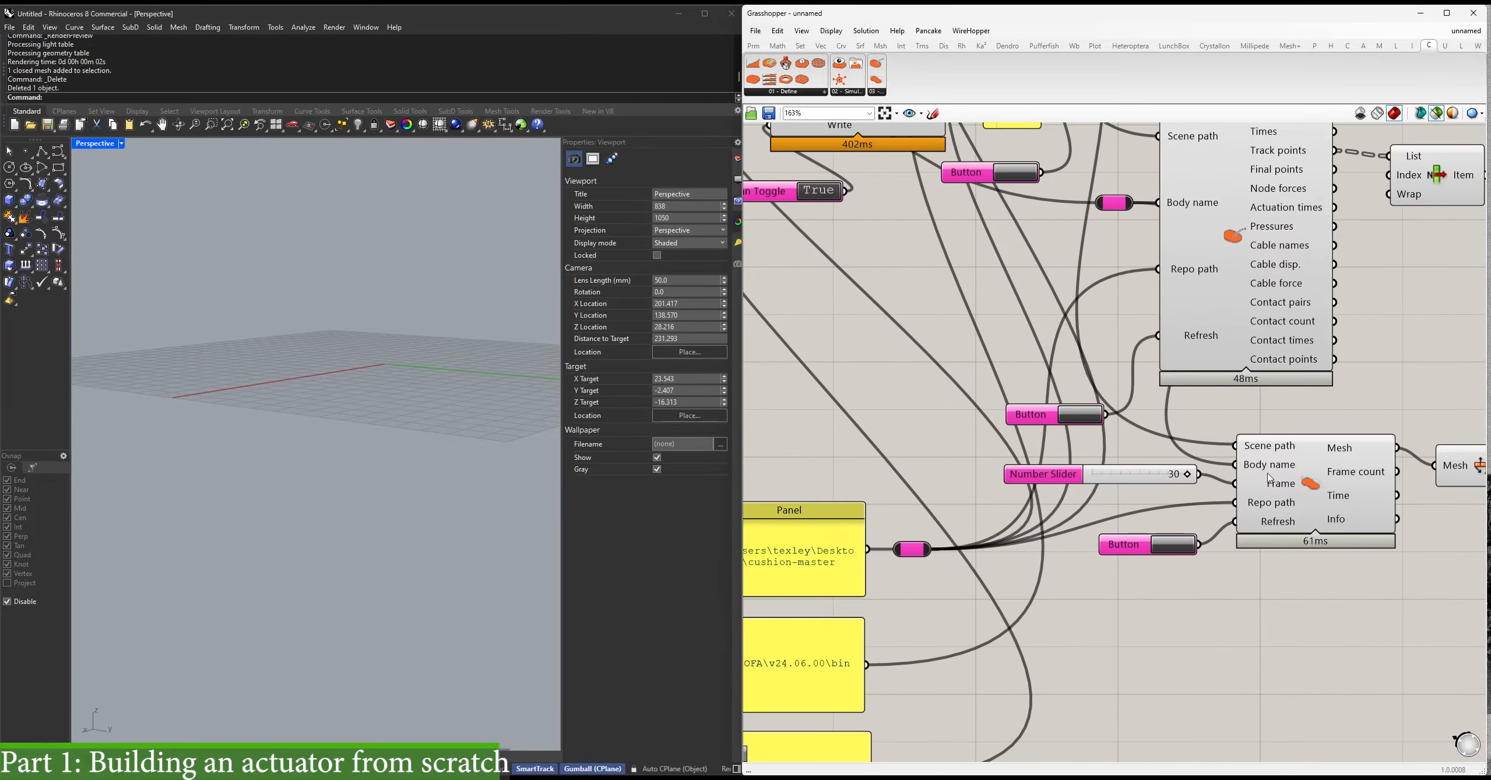
pyautogui.click(1266, 475)
pyautogui.moveTo(1188, 477); pyautogui.dragTo(1046, 482)
pyautogui.moveTo(1046, 482); pyautogui.dragTo(907, 467, button='right')
pyautogui.click(1345, 461)
pyautogui.moveTo(953, 466); pyautogui.dragTo(1016, 465)
pyautogui.moveTo(1015, 465); pyautogui.dragTo(1046, 527, button='right')
# Add the tracked points' list item to the selection, scrub the frame slider around 20, and inspect the deformed actuator from several angles.
pyautogui.keyDown('shift'); pyautogui.click(1329, 227); pyautogui.keyUp('shift')
pyautogui.moveTo(362, 443); pyautogui.dragTo(444, 467, button='right')
pyautogui.moveTo(385, 362); pyautogui.dragTo(315, 444, button='right')
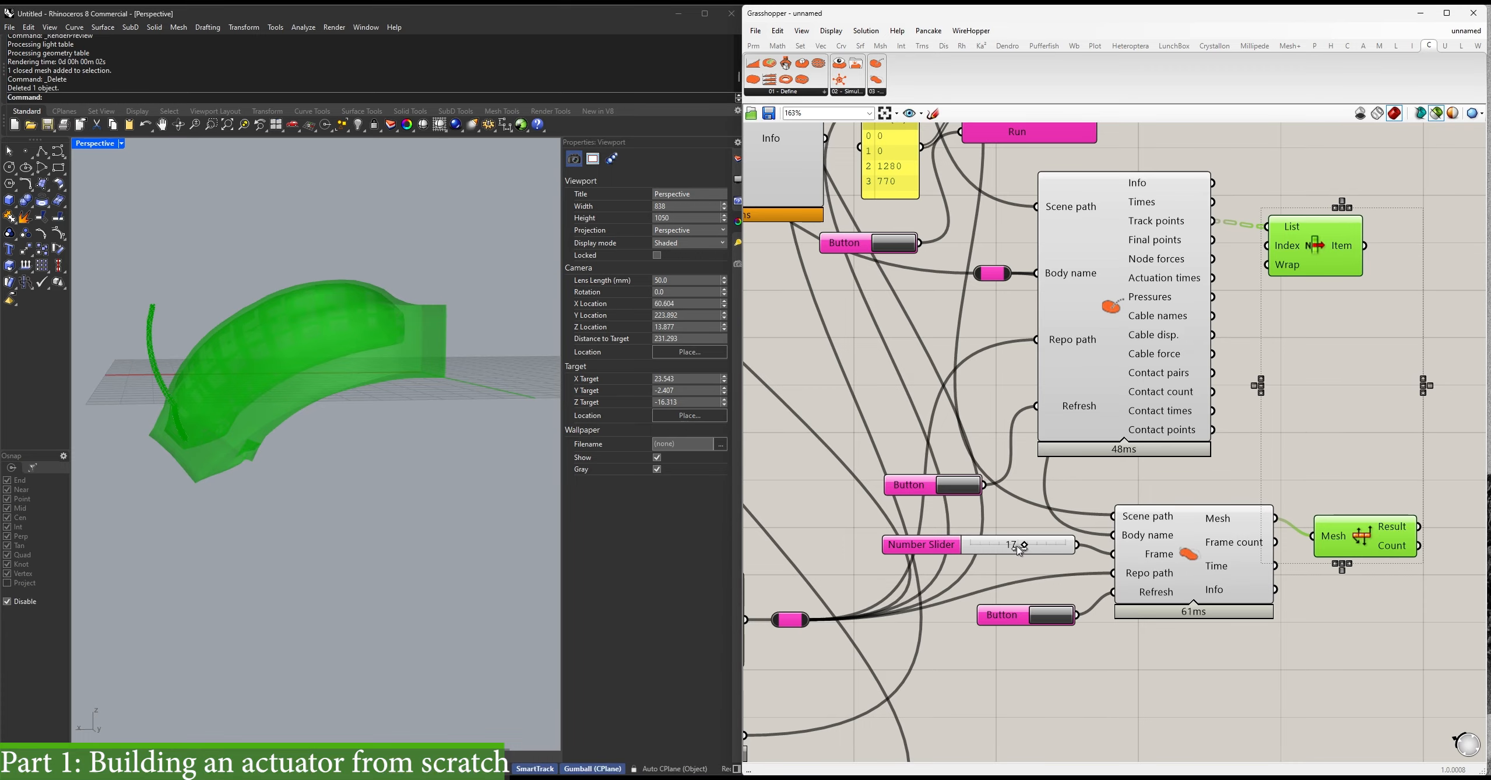
pyautogui.moveTo(1019, 551)
pyautogui.mouseDown()
pyautogui.moveTo(961, 551)
pyautogui.moveTo(1033, 544)
pyautogui.mouseUp()
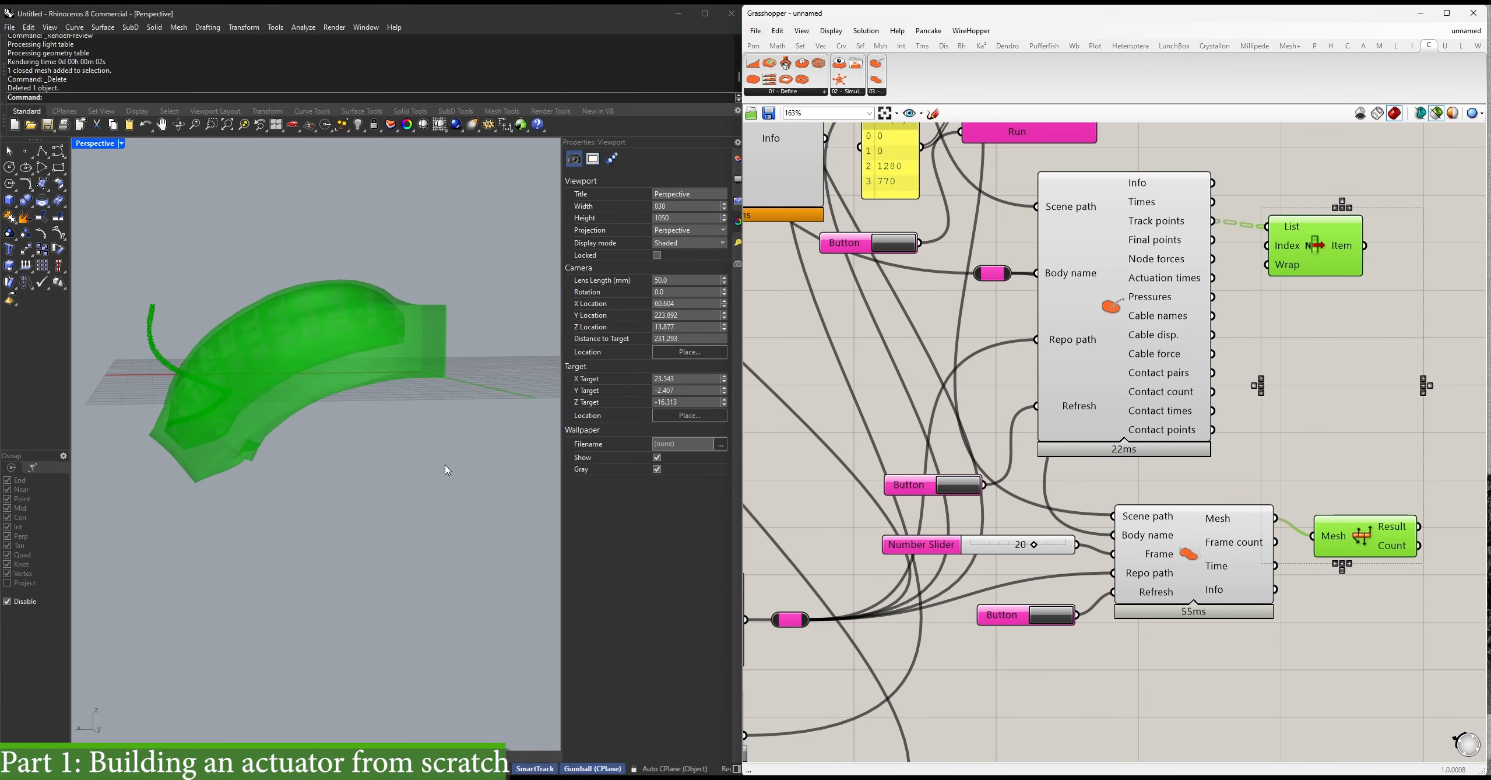
pyautogui.moveTo(446, 469); pyautogui.dragTo(453, 445, button='right')
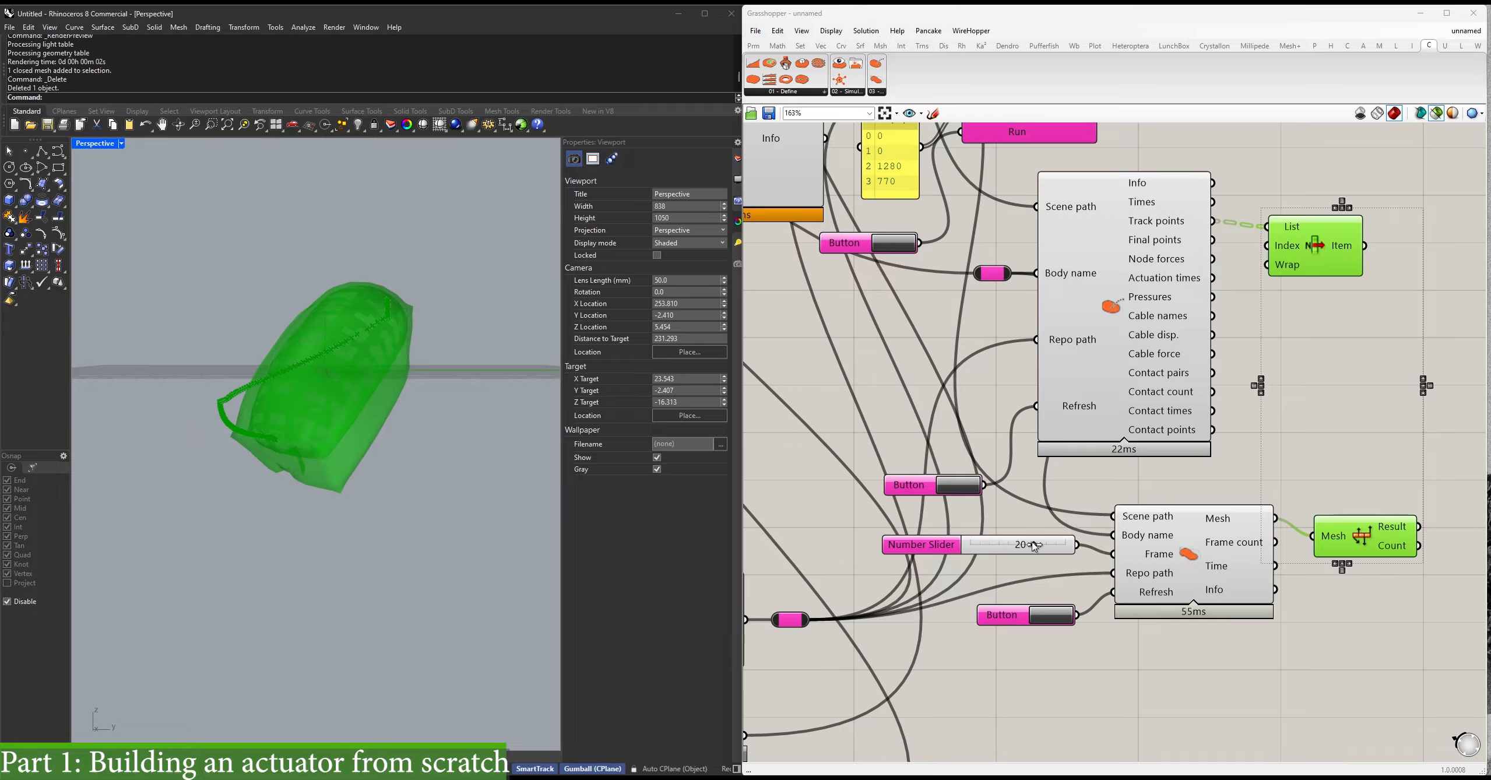
pyautogui.moveTo(999, 555)
pyautogui.mouseDown()
pyautogui.moveTo(947, 564)
pyautogui.moveTo(1016, 547)
pyautogui.mouseUp()
pyautogui.moveTo(427, 429); pyautogui.dragTo(263, 421, button='right')
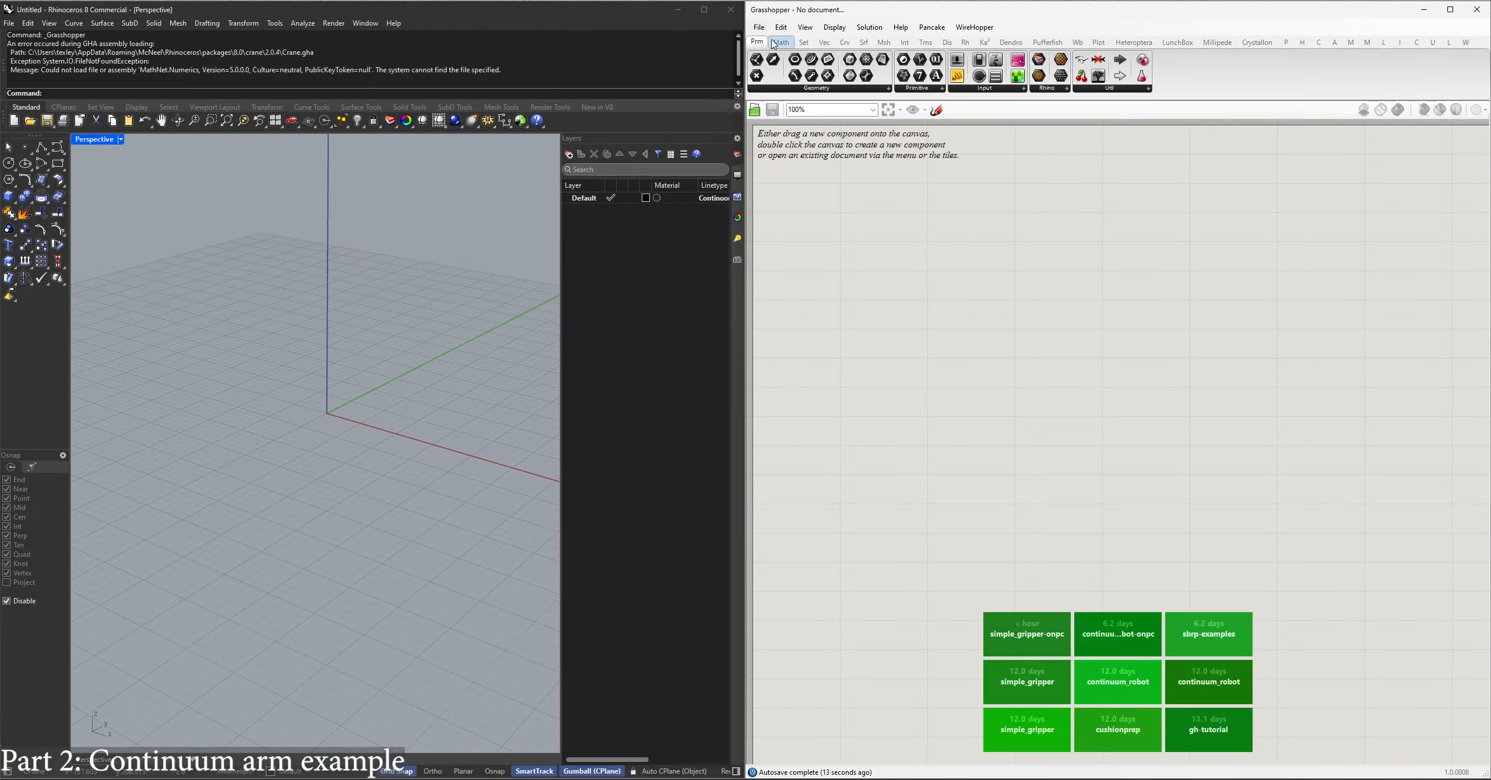
# Open continuum_robot.gh from the examples folder of cushion-master on the Desktop.
pyautogui.click(759, 27)
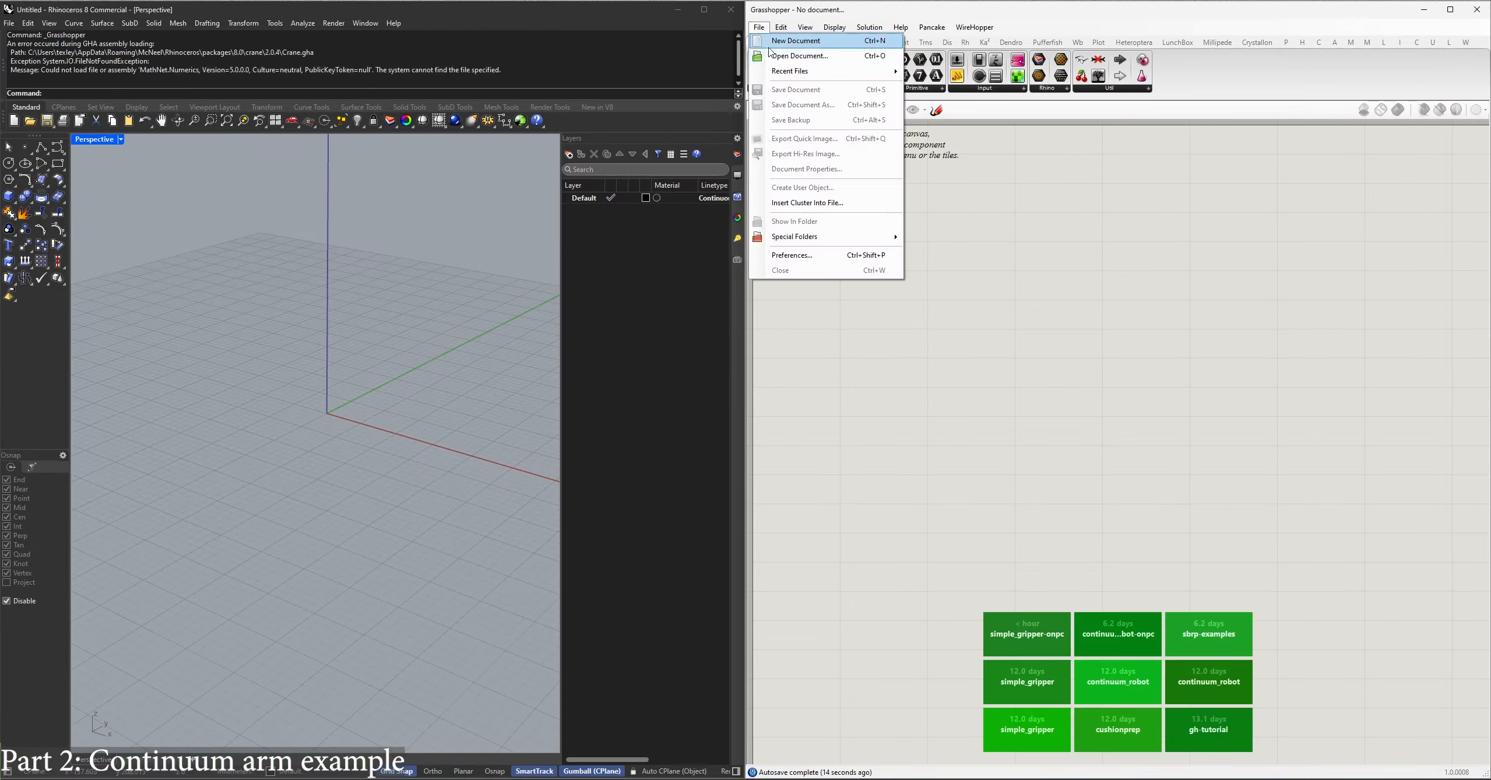
pyautogui.click(784, 49)
pyautogui.scroll(-3, 865, 414)
pyautogui.click(865, 414)
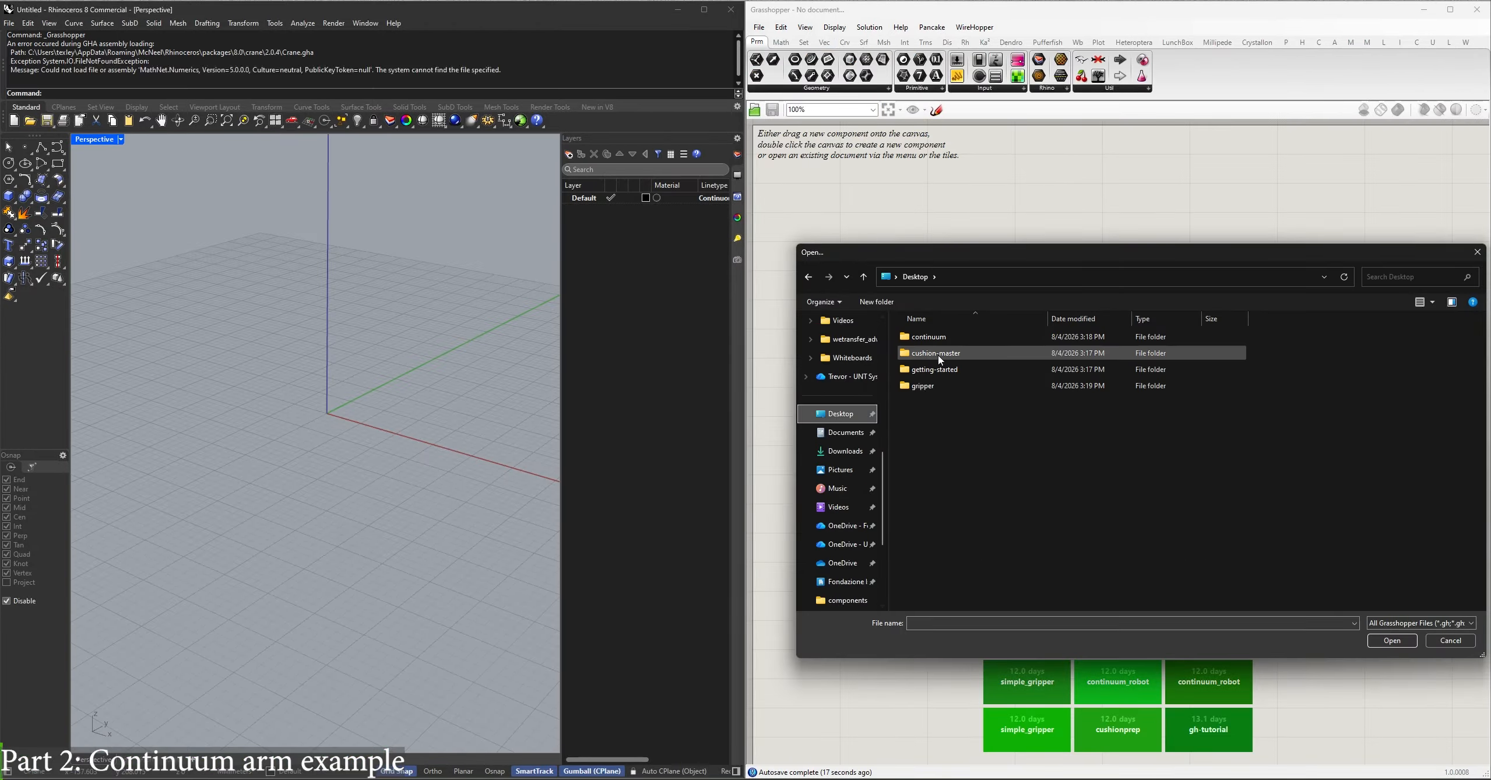
pyautogui.doubleClick(938, 357)
pyautogui.doubleClick(932, 374)
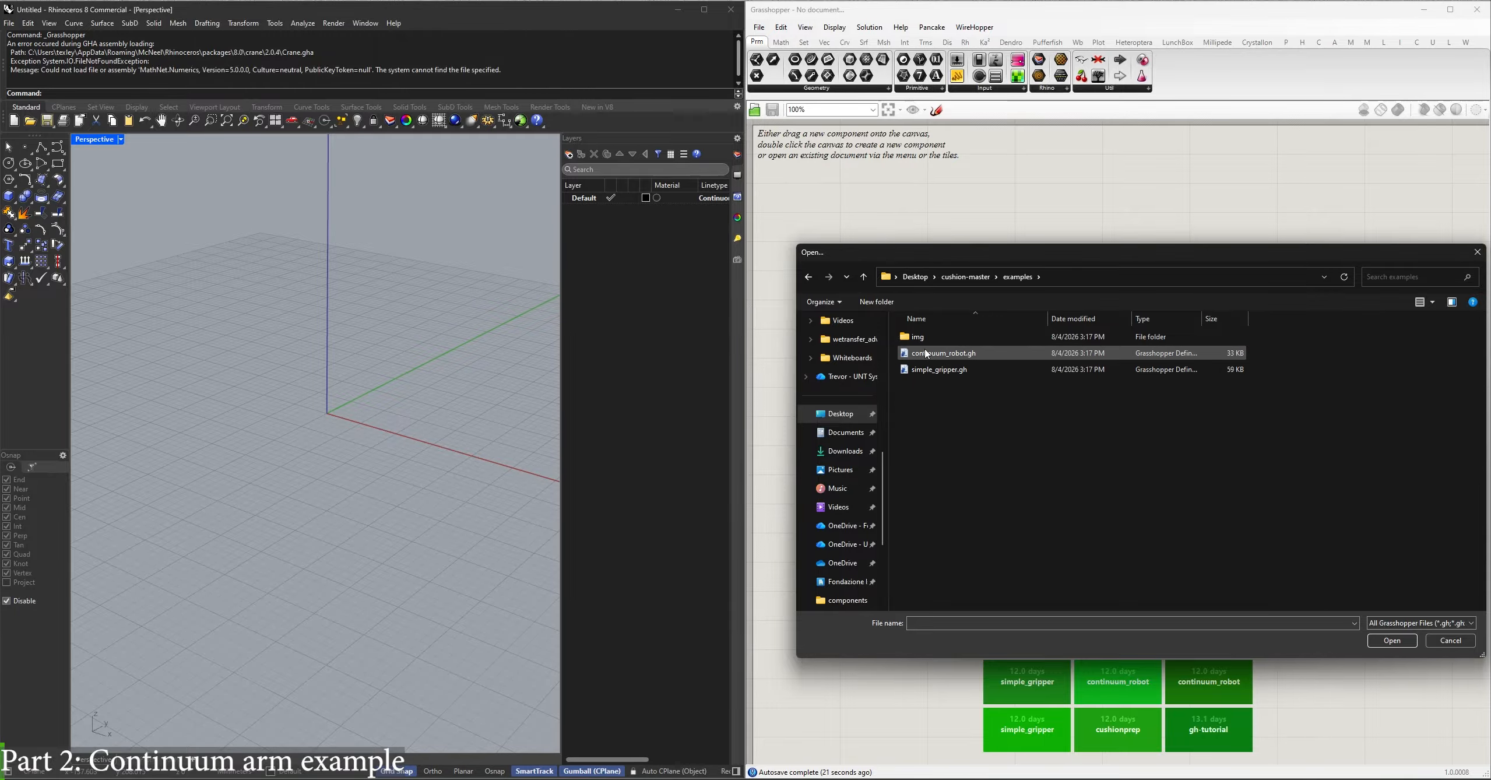
pyautogui.doubleClick(931, 356)
# Set the Repository panel to the Desktop's cushion-master folder path, copied from the Directory notes.
pyautogui.scroll(5, 1247, 414)
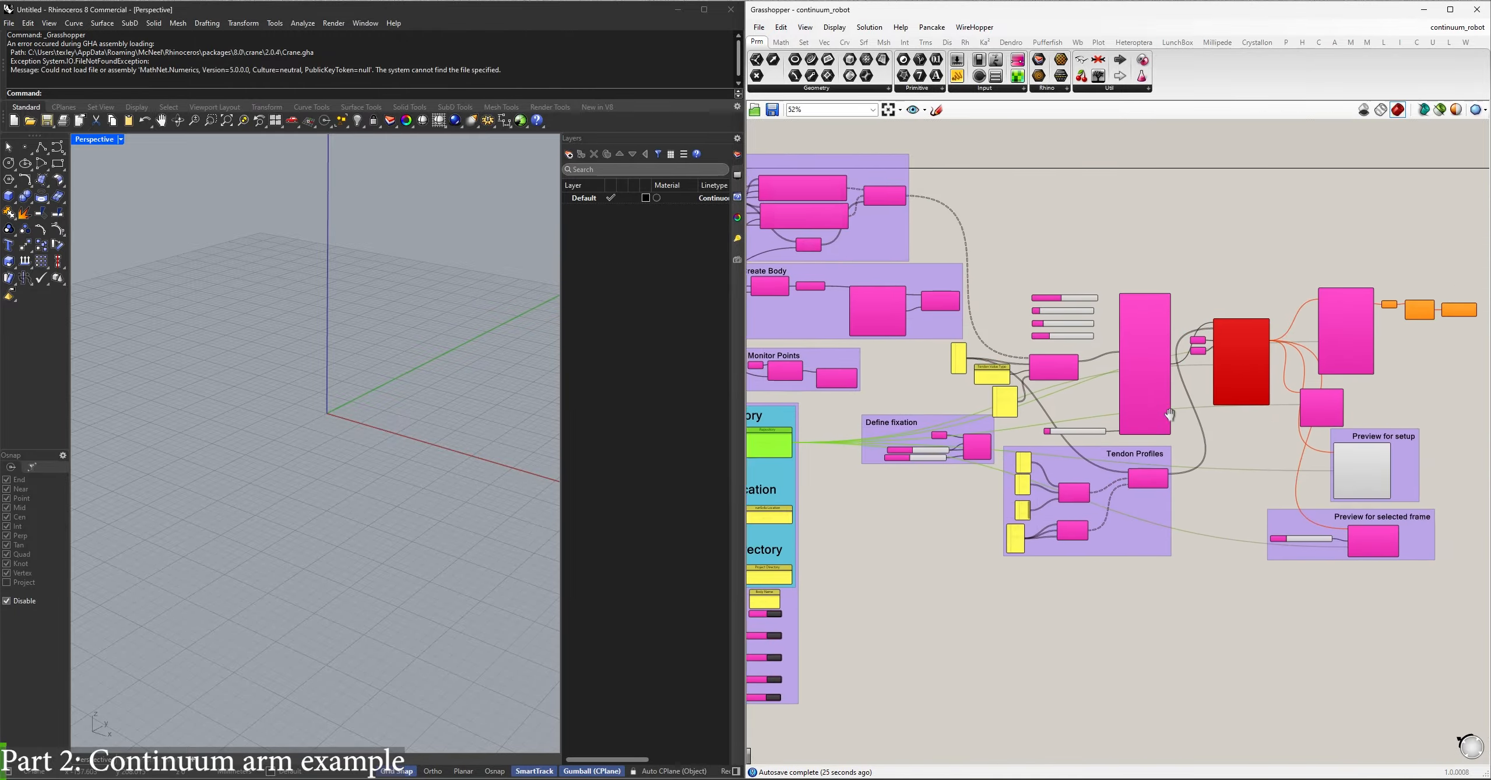
pyautogui.scroll(-5, 1247, 414)
pyautogui.scroll(4, 1076, 436)
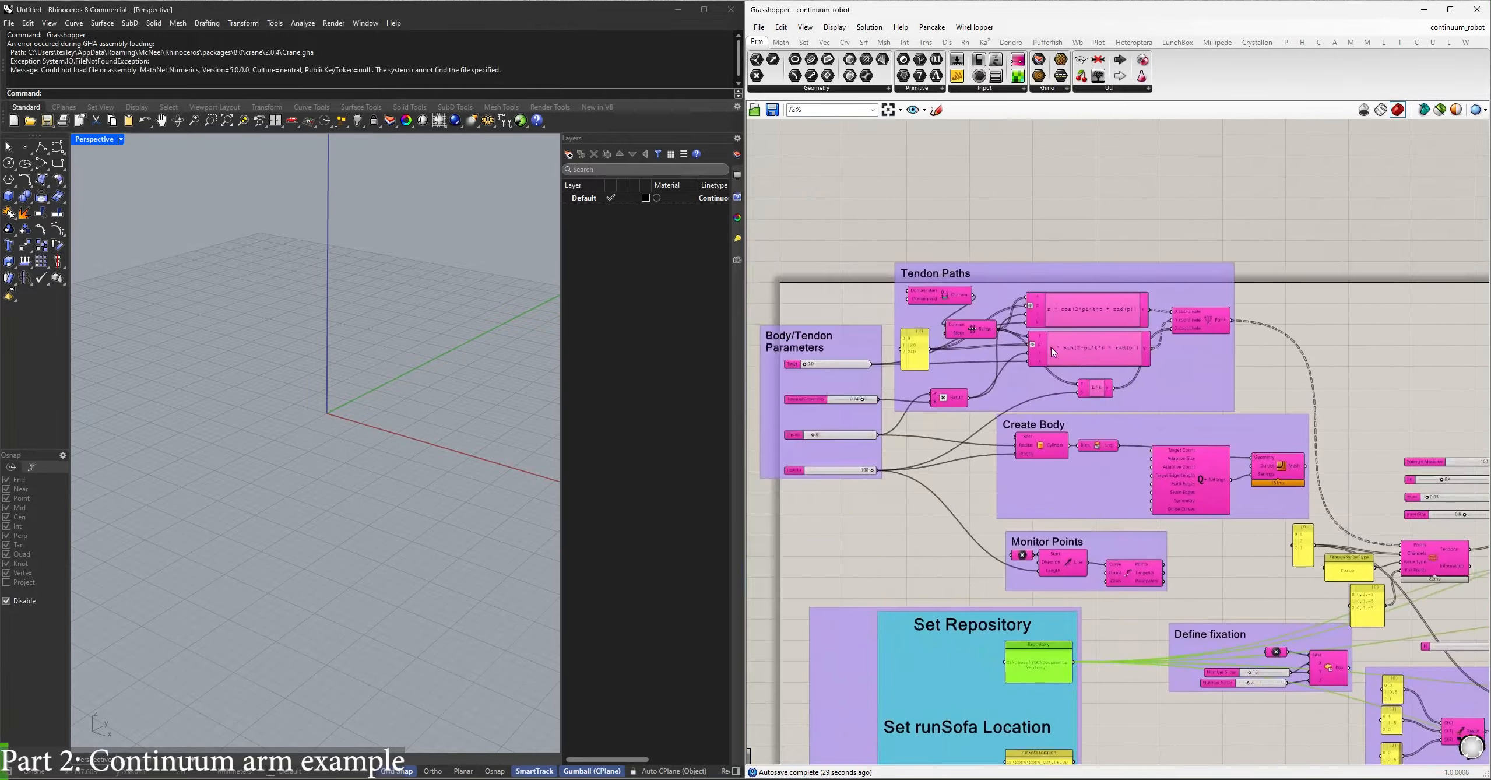
pyautogui.moveTo(1047, 411); pyautogui.dragTo(1075, 436, button='right')
pyautogui.scroll(1, 1075, 436)
pyautogui.scroll(-3, 1076, 436)
pyautogui.scroll(3, 895, 596)
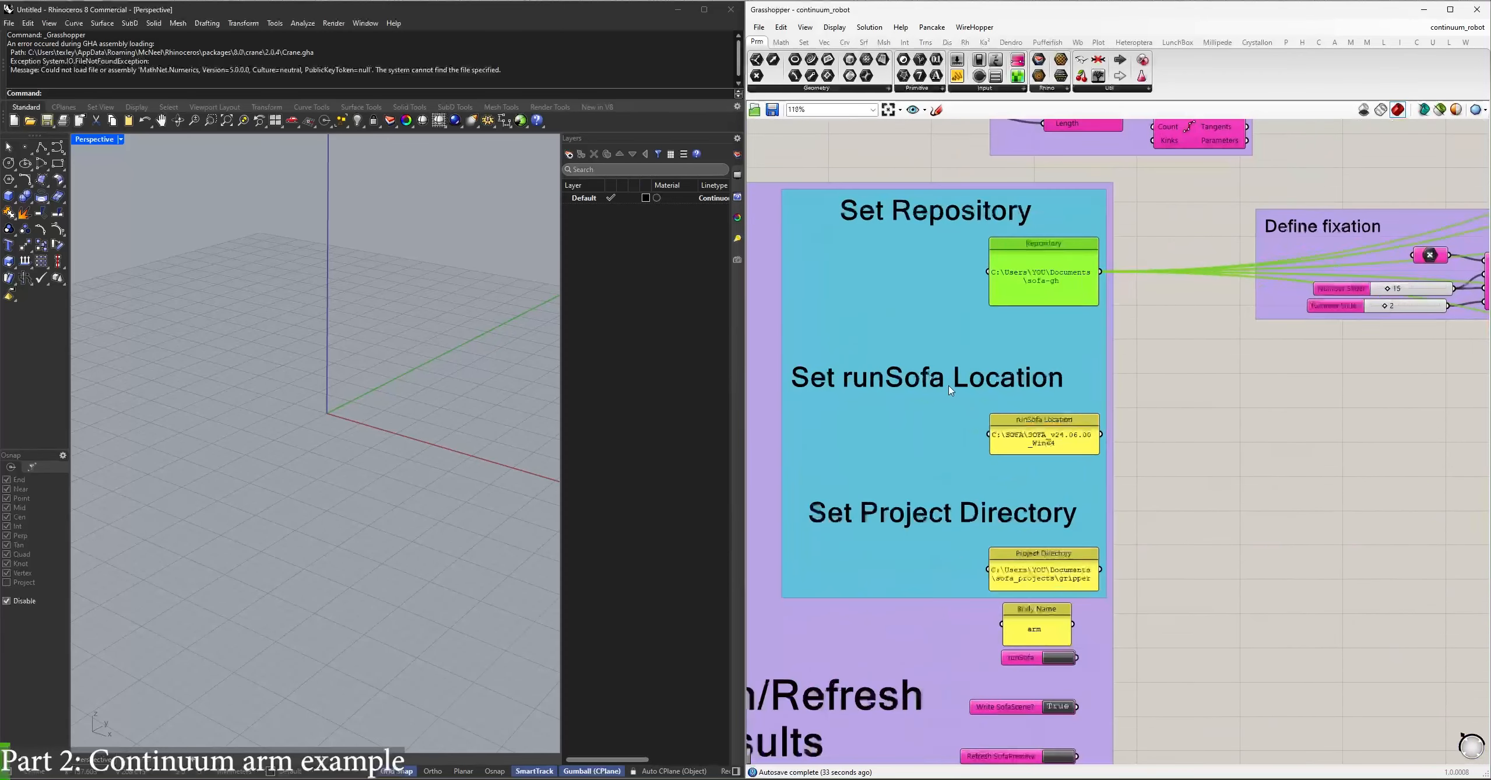
pyautogui.hotkey('alt', 'Tab')
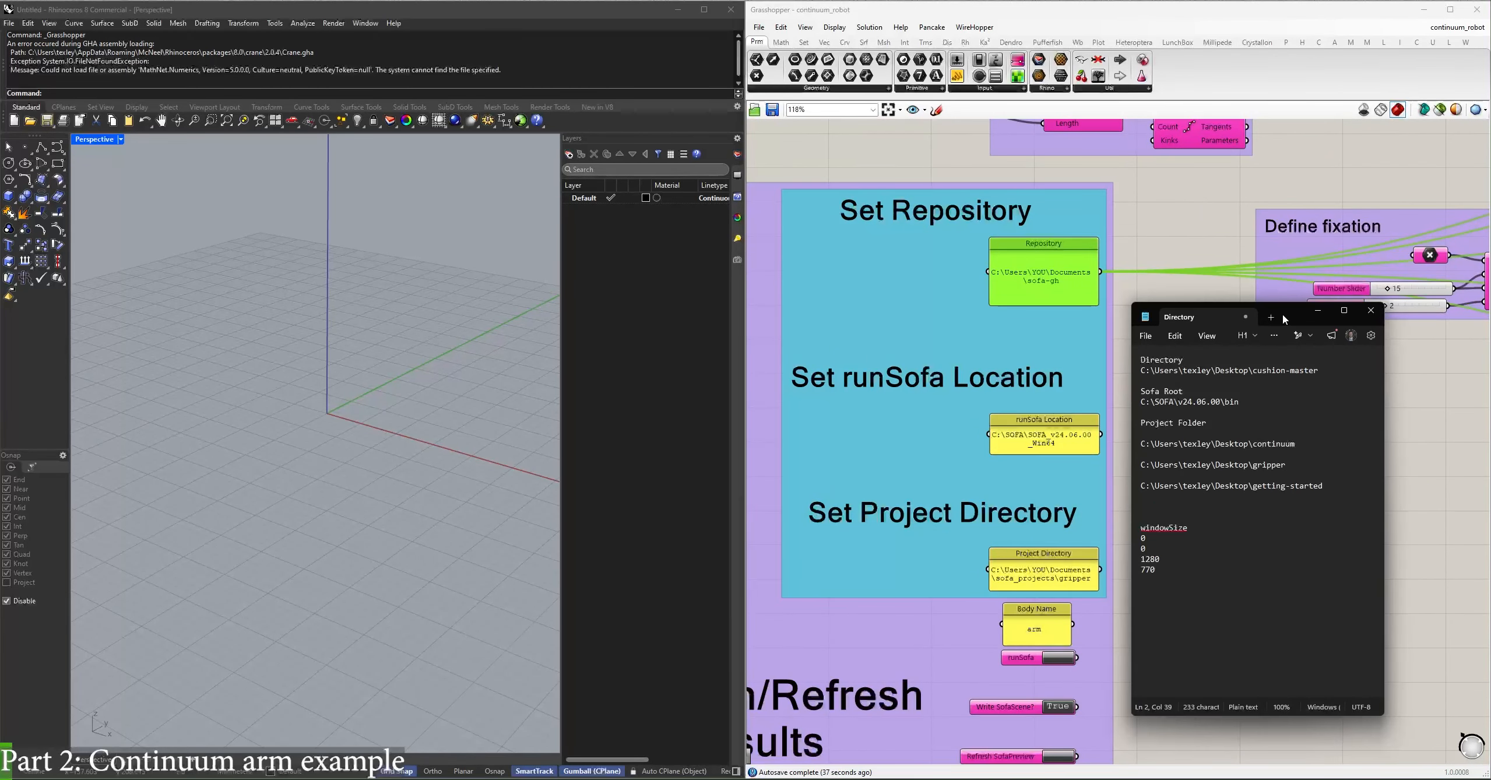
pyautogui.moveTo(1285, 287); pyautogui.dragTo(571, 280)
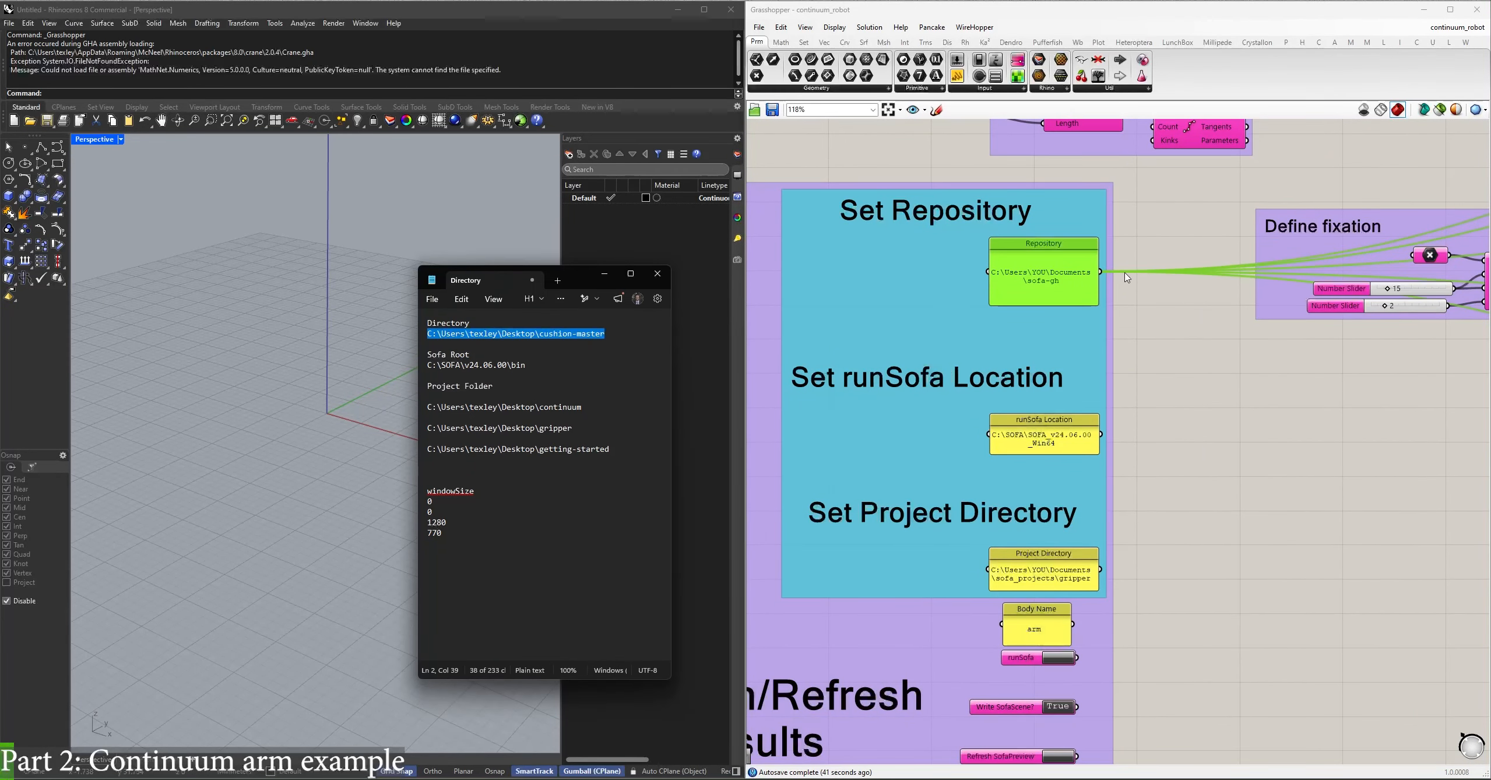
pyautogui.hotkey('alt', 'Tab')
pyautogui.doubleClick(1044, 276)
pyautogui.hotkey('ctrl', 'a')
pyautogui.write('C:\\Users\\texley\\Desktop\\cushion-master')
pyautogui.click(1131, 348)
# Set the runSofa Location panel to C:\SOFA\v24.06.00\bin.
pyautogui.click(540, 365)
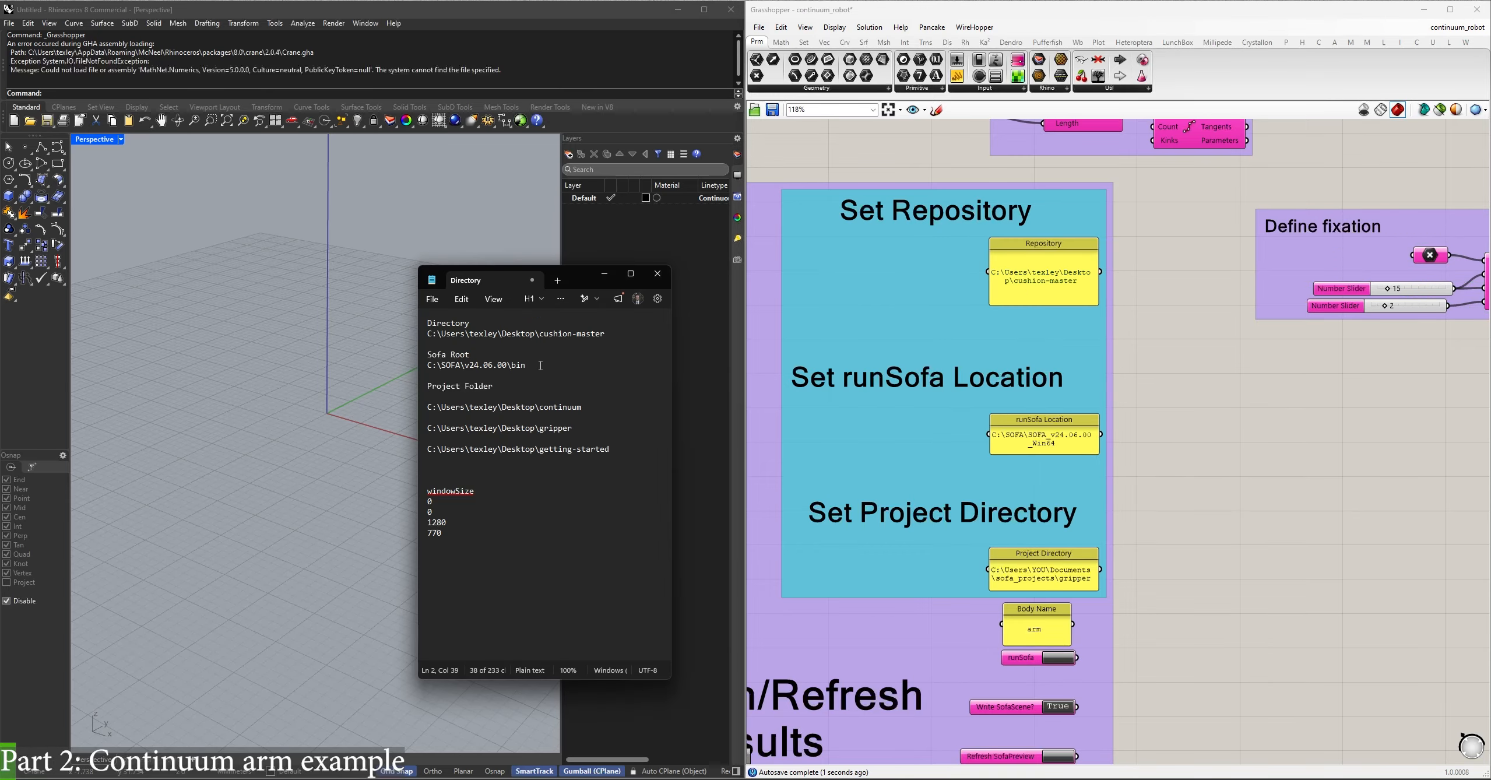
pyautogui.doubleClick(1066, 438)
pyautogui.click(1108, 541)
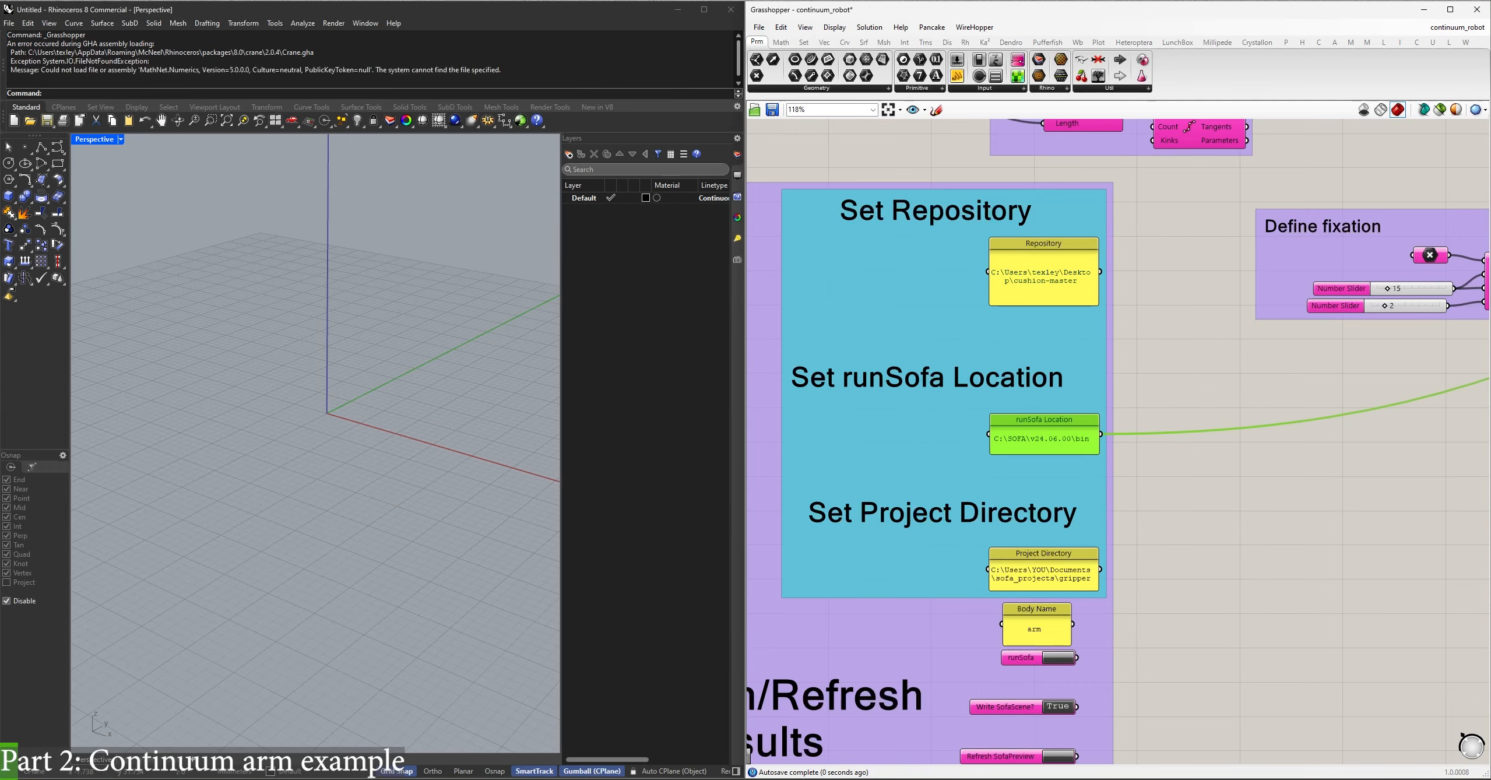
# Set the Project Directory panel to the Desktop's continuum folder path, copied from the Directory notes.
pyautogui.press('super+e')
pyautogui.click(1369, 376)
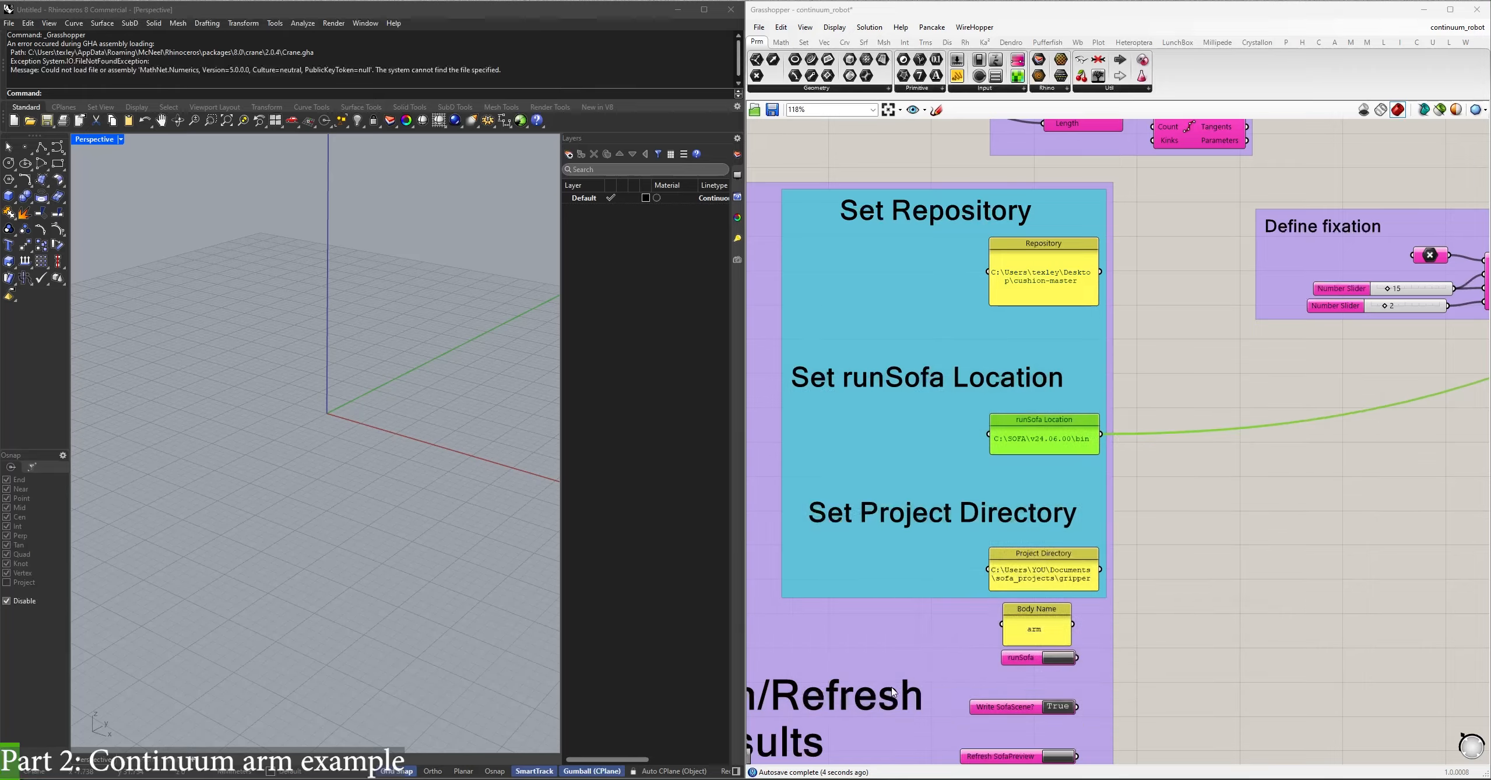
pyautogui.hotkey('alt', 'Tab')
pyautogui.tripleClick(599, 409)
pyautogui.hotkey('ctrl', 'c')
pyautogui.doubleClick(1029, 578)
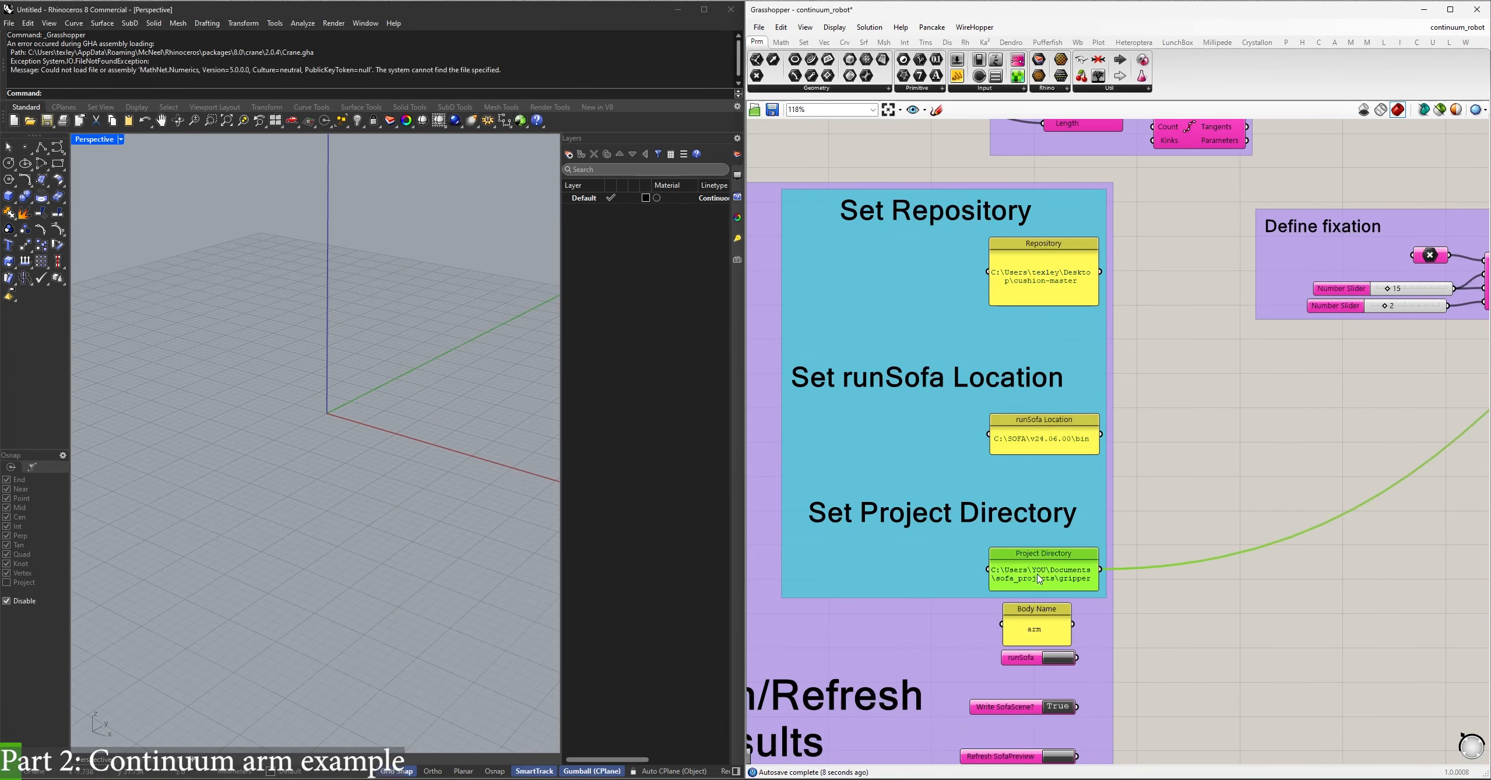
pyautogui.hotkey('ctrl', 'v')
pyautogui.click(1078, 666)
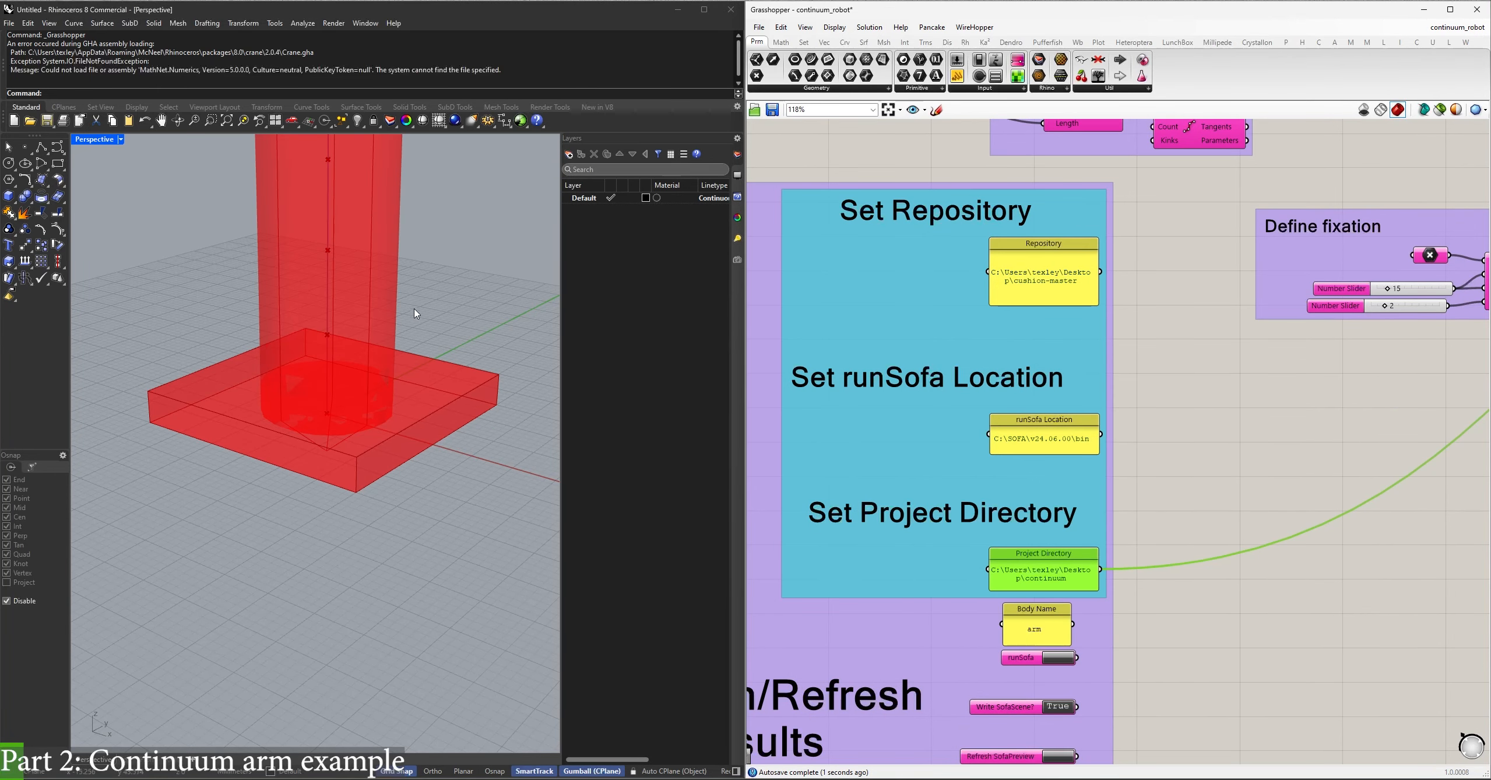
# Turn off multiline data on the window size panel beside the SOFA run component and run the continuum arm simulation.
pyautogui.scroll(-8, 411, 304)
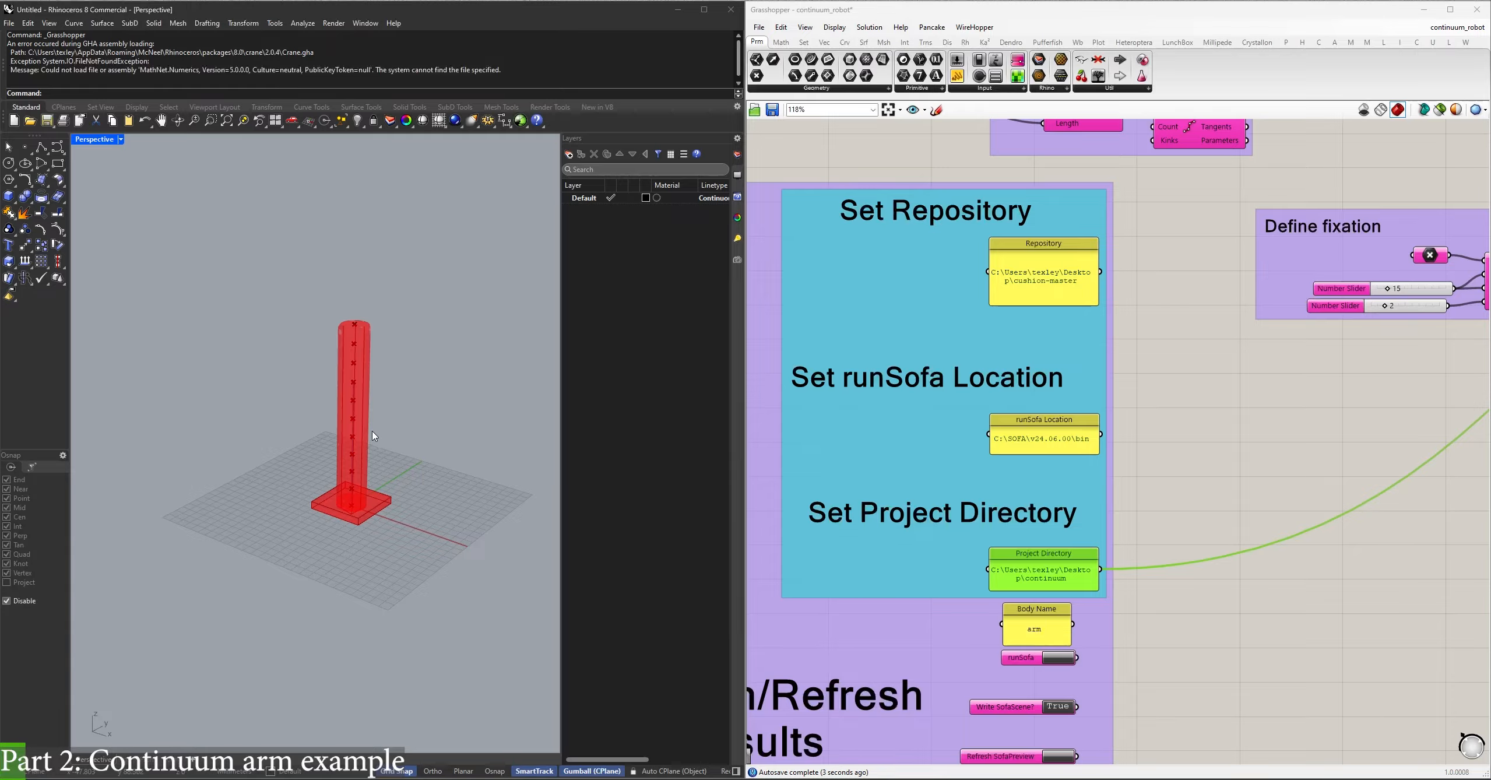
pyautogui.scroll(5, 373, 436)
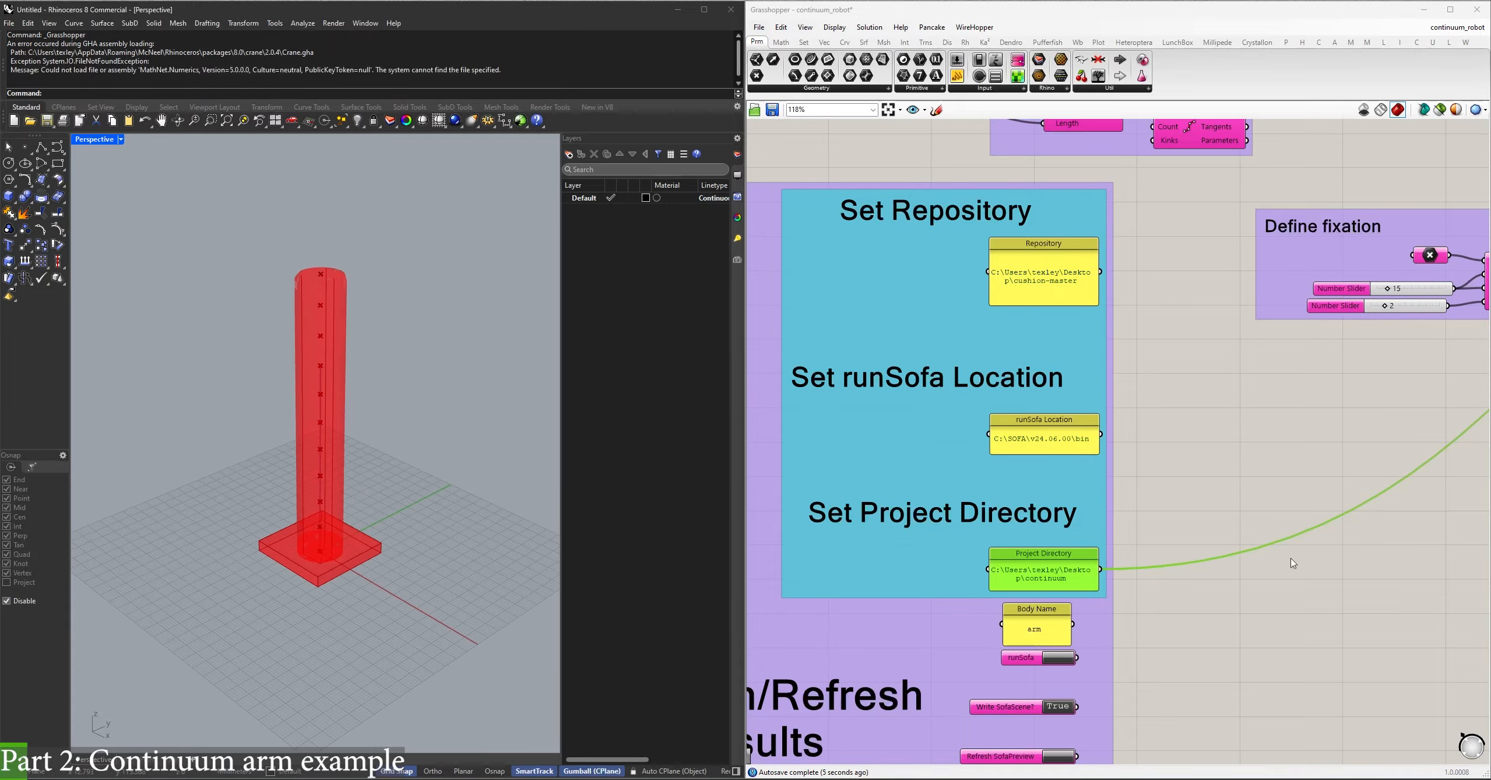
pyautogui.moveTo(1413, 596); pyautogui.dragTo(1108, 443, button='right')
pyautogui.rightClick(1115, 425)
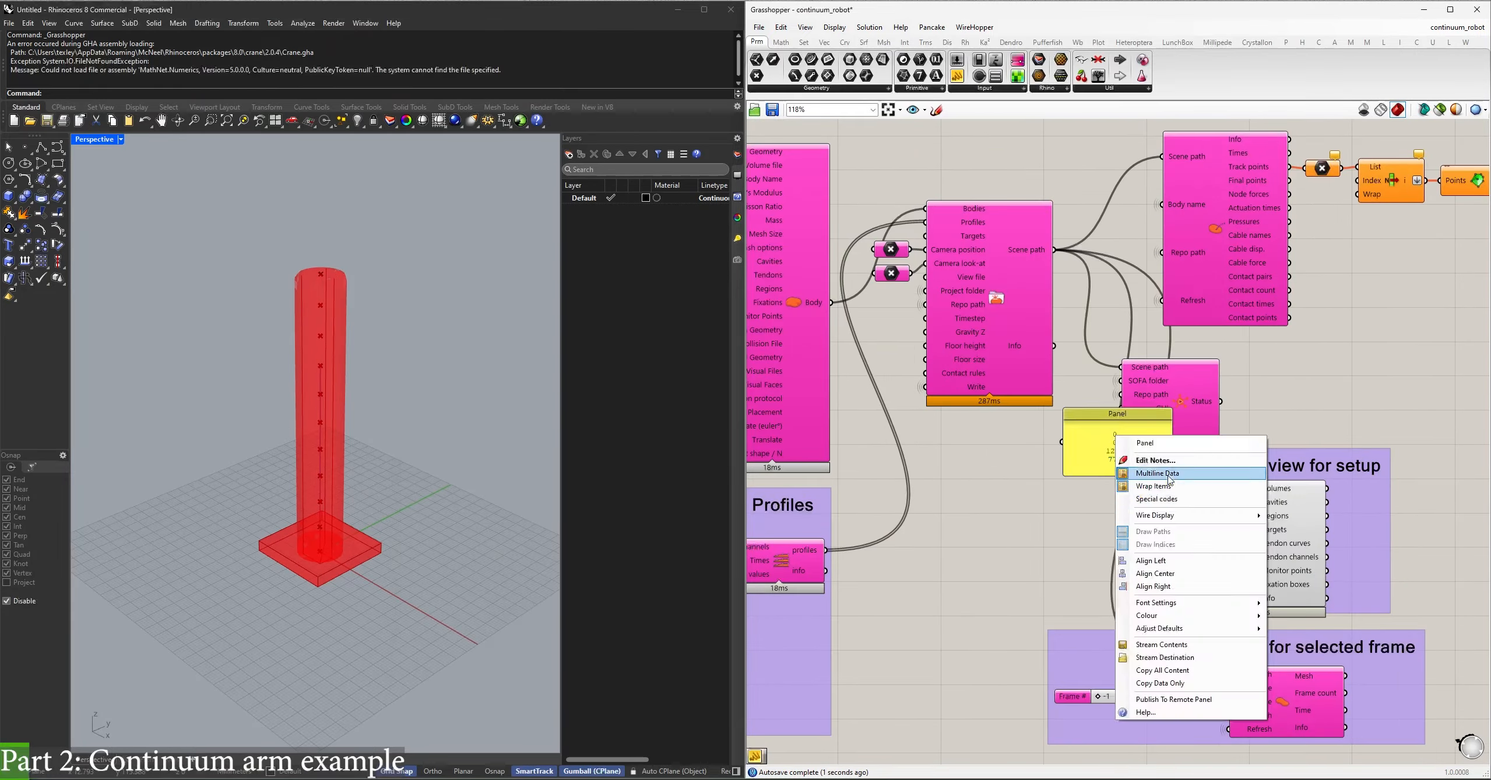
pyautogui.moveTo(977, 518); pyautogui.dragTo(1108, 476, button='right')
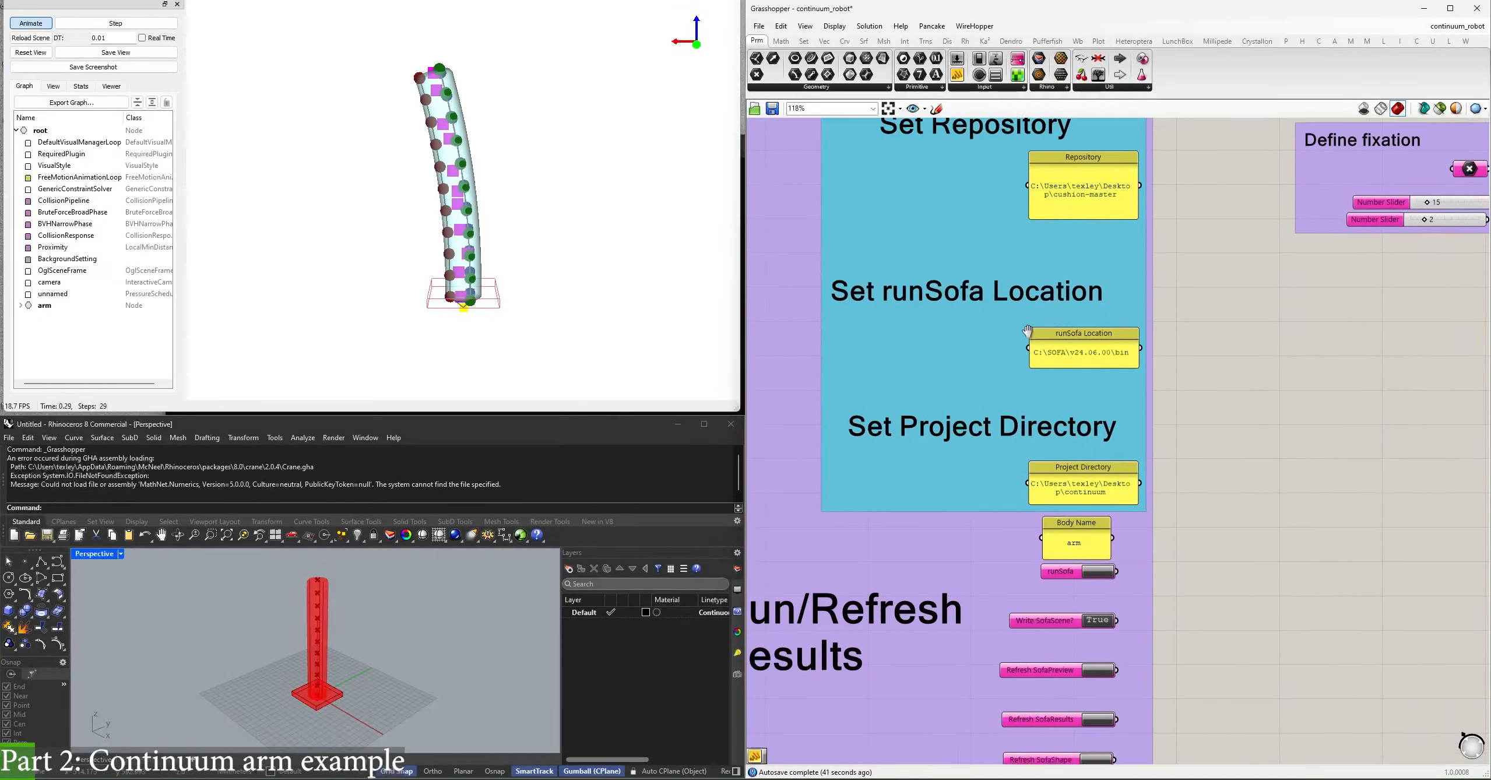
# Select the Point component in the Tendon Paths group and restrict the viewport preview to selected objects.
pyautogui.moveTo(1061, 226); pyautogui.dragTo(1192, 534, button='right')
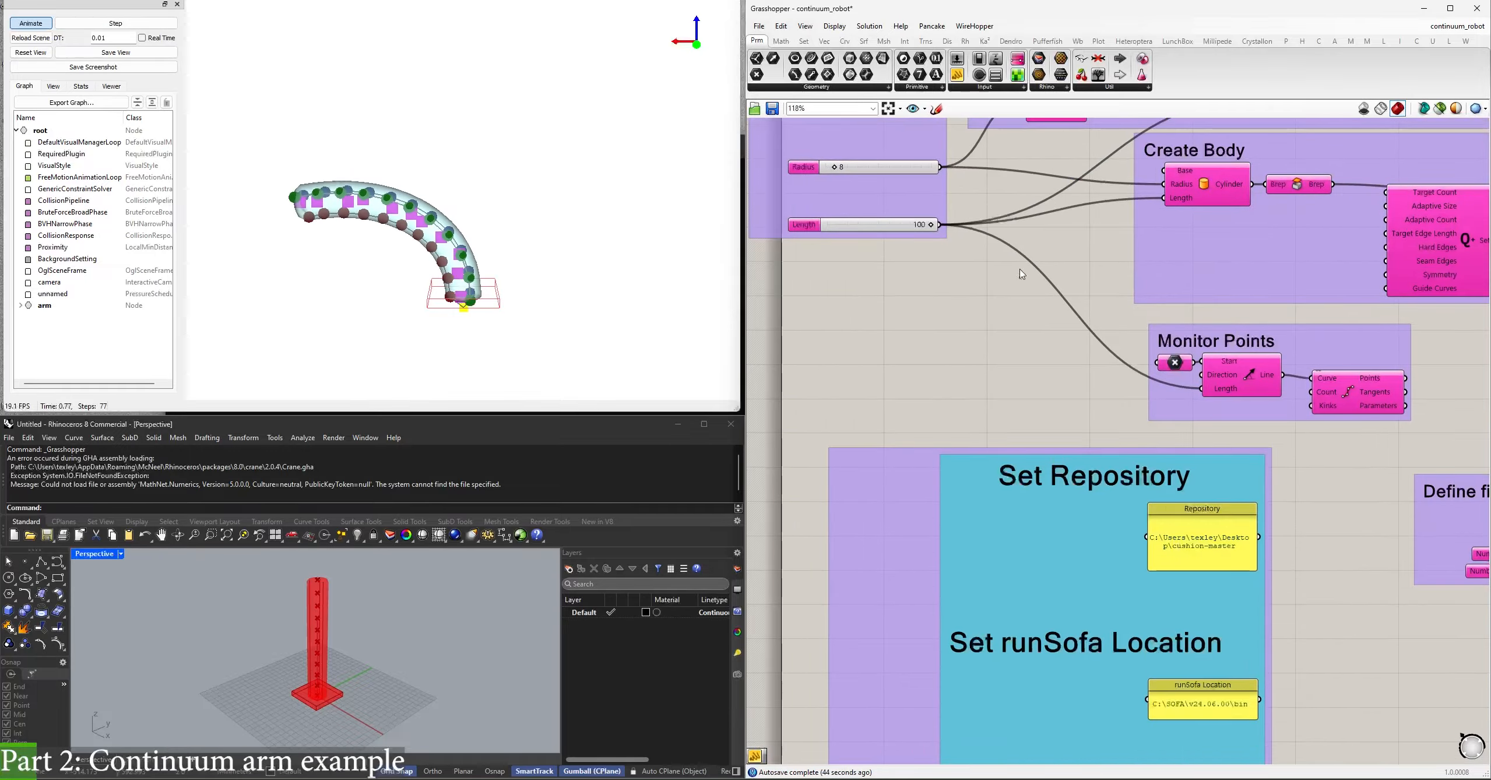
pyautogui.moveTo(358, 631); pyautogui.dragTo(434, 615, button='right')
pyautogui.moveTo(1003, 134); pyautogui.dragTo(706, 390, button='right')
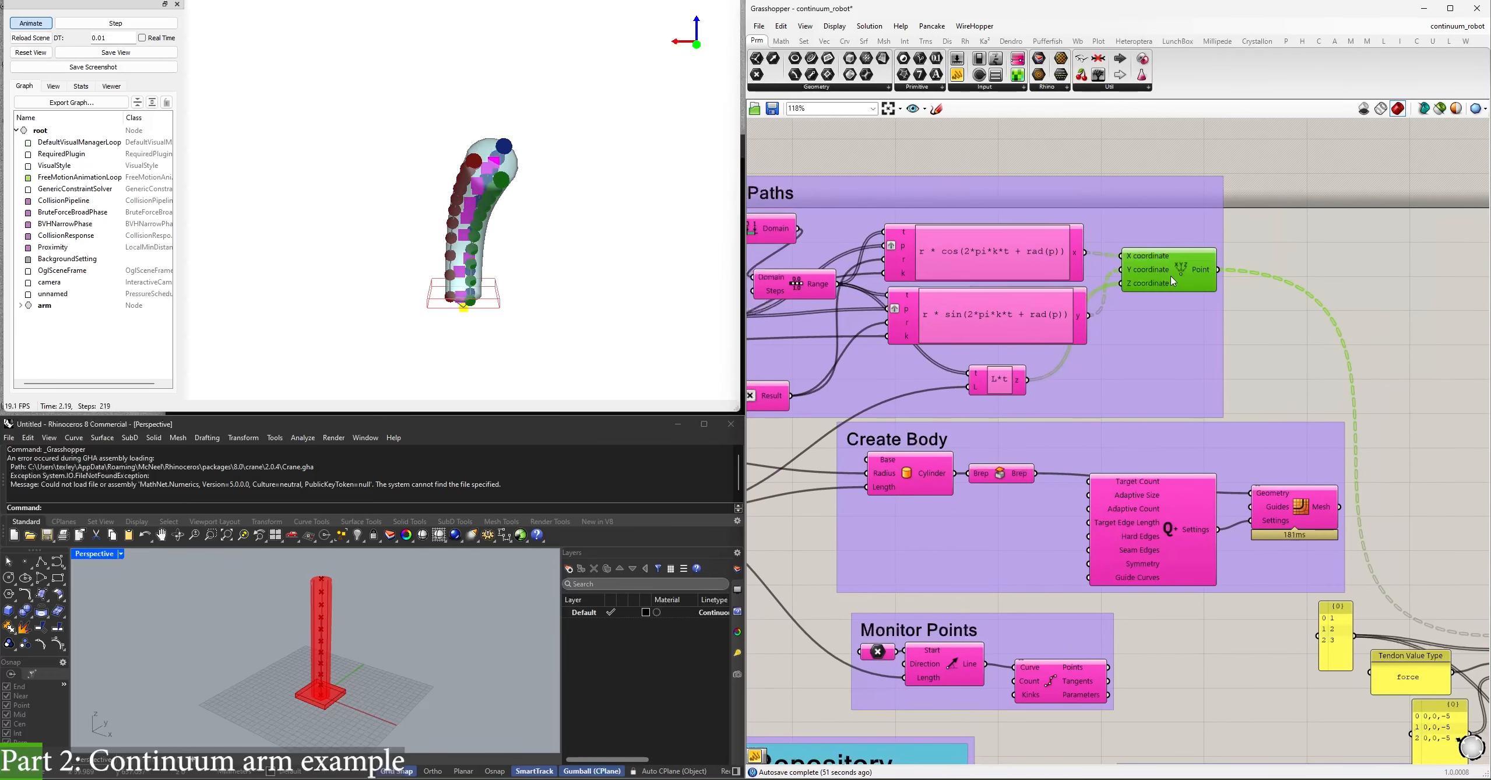
pyautogui.click(1440, 108)
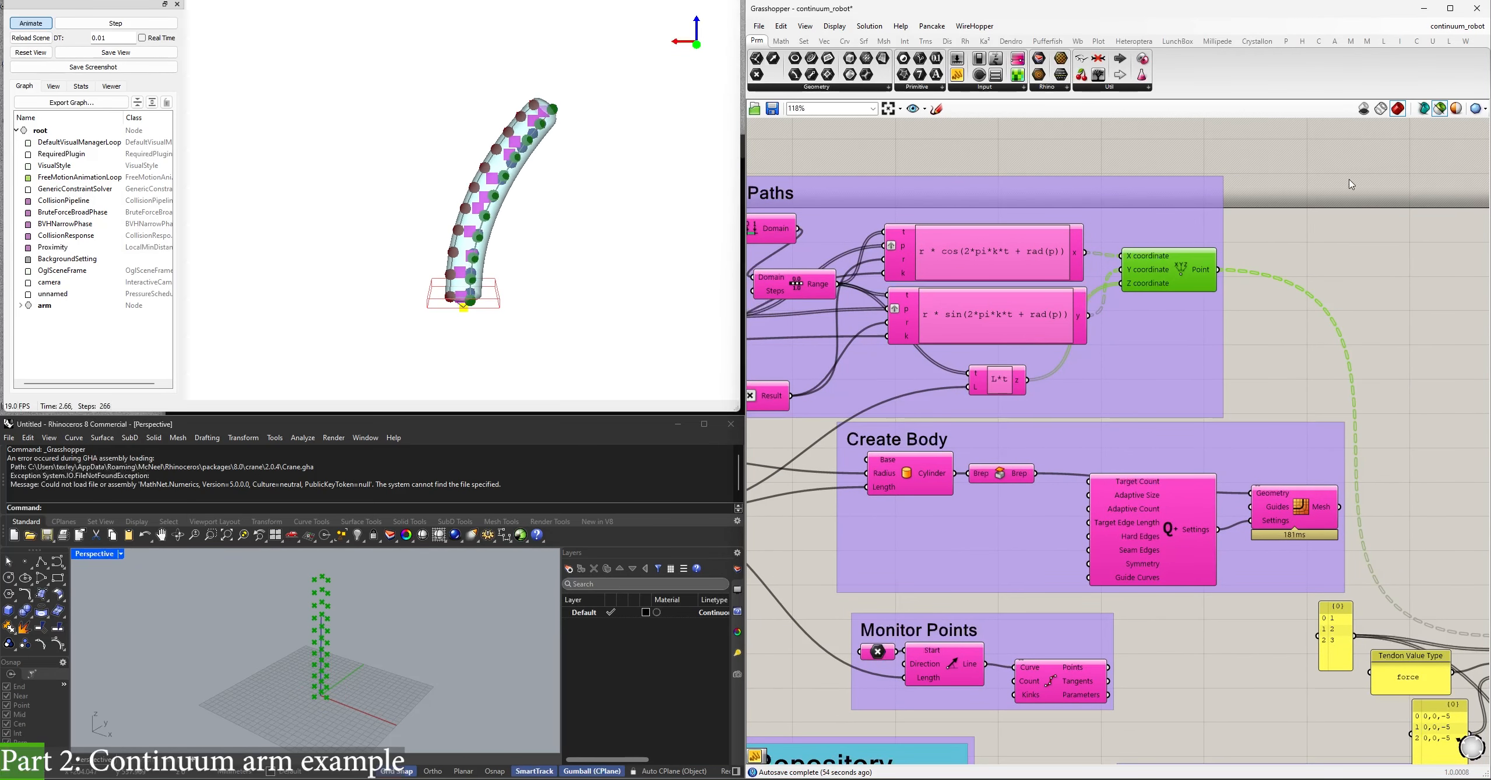
# Preview the Create Body group's Cylinder, Brep and remeshed Mesh components one after another.
pyautogui.click(918, 484)
pyautogui.moveTo(921, 510); pyautogui.dragTo(1253, 378, button='right')
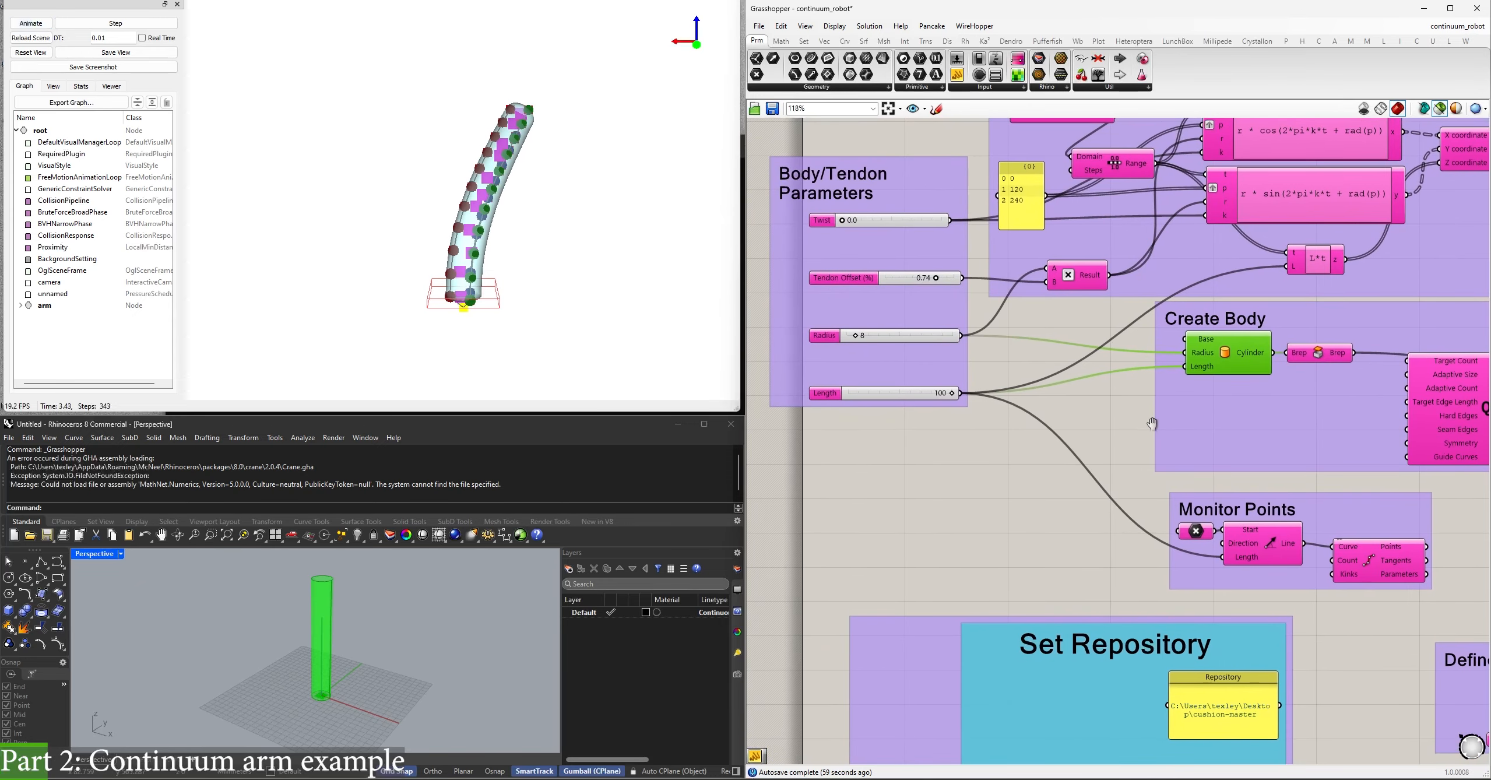
pyautogui.moveTo(1177, 343); pyautogui.dragTo(848, 360, button='right')
pyautogui.click(988, 369)
pyautogui.moveTo(1126, 400); pyautogui.dragTo(1082, 397, button='right')
pyautogui.click(1244, 402)
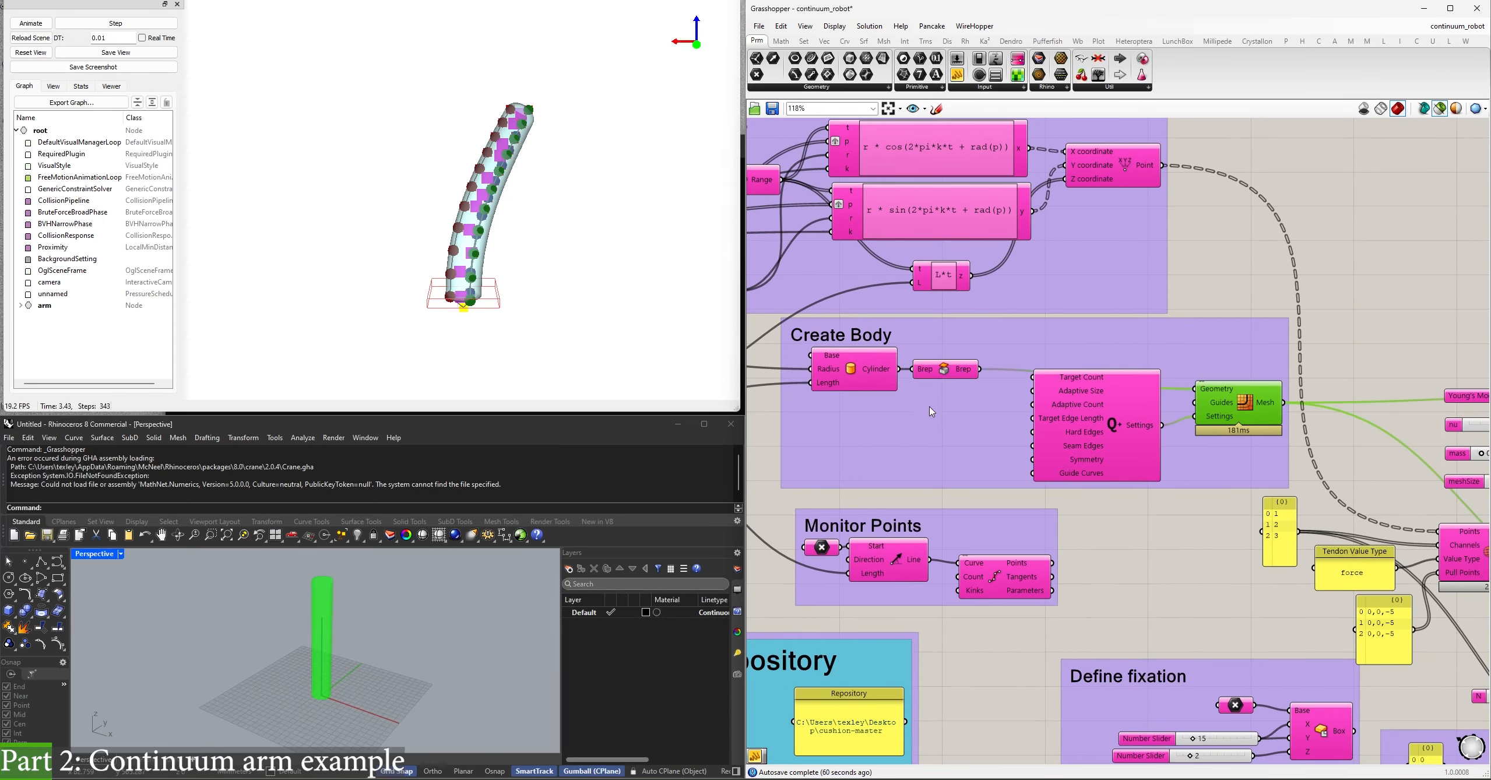
# Bake the remeshed body from the Create Body group and set the Perspective viewport's display mode to Shaded.
pyautogui.middleClick(1232, 396)
pyautogui.click(1307, 337)
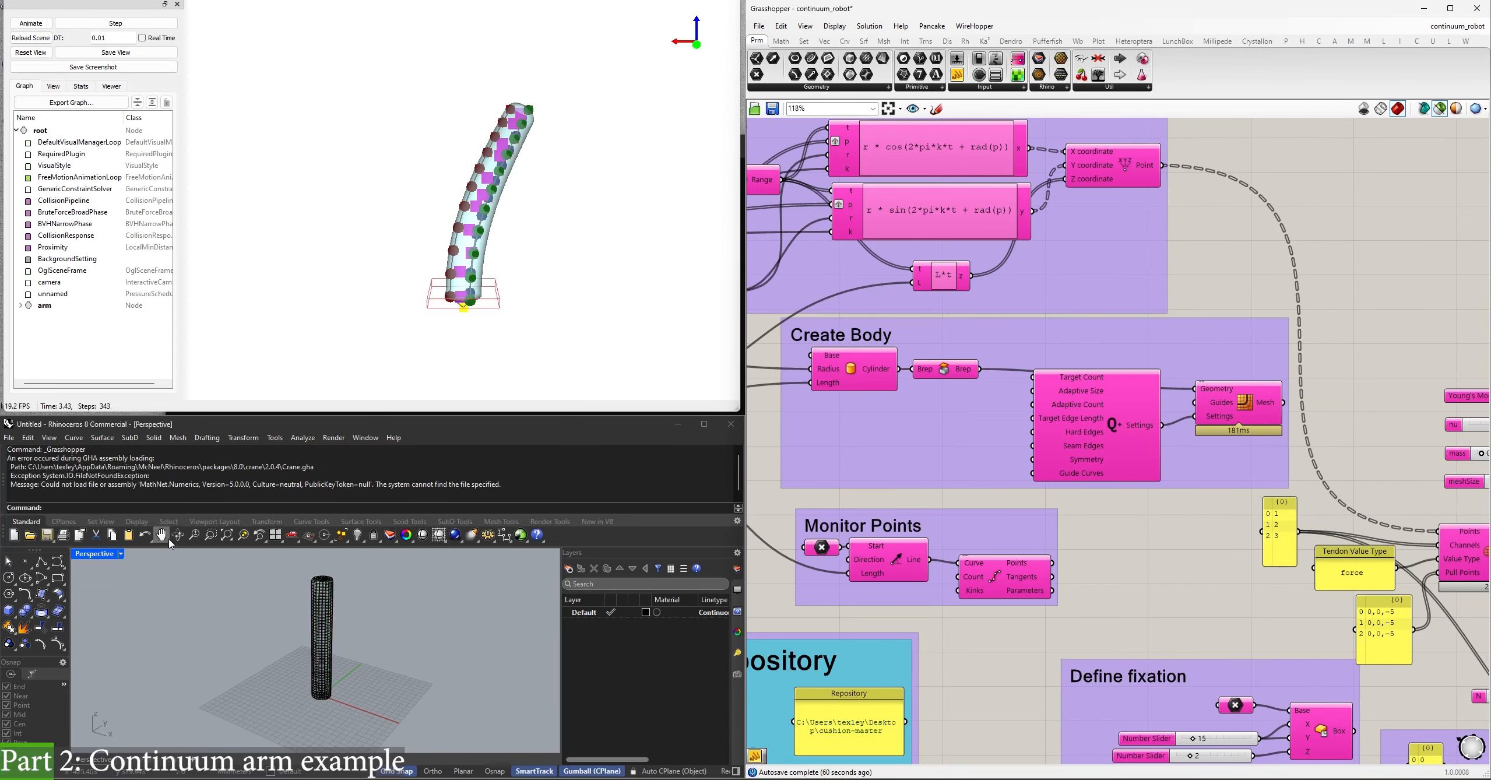
pyautogui.click(119, 556)
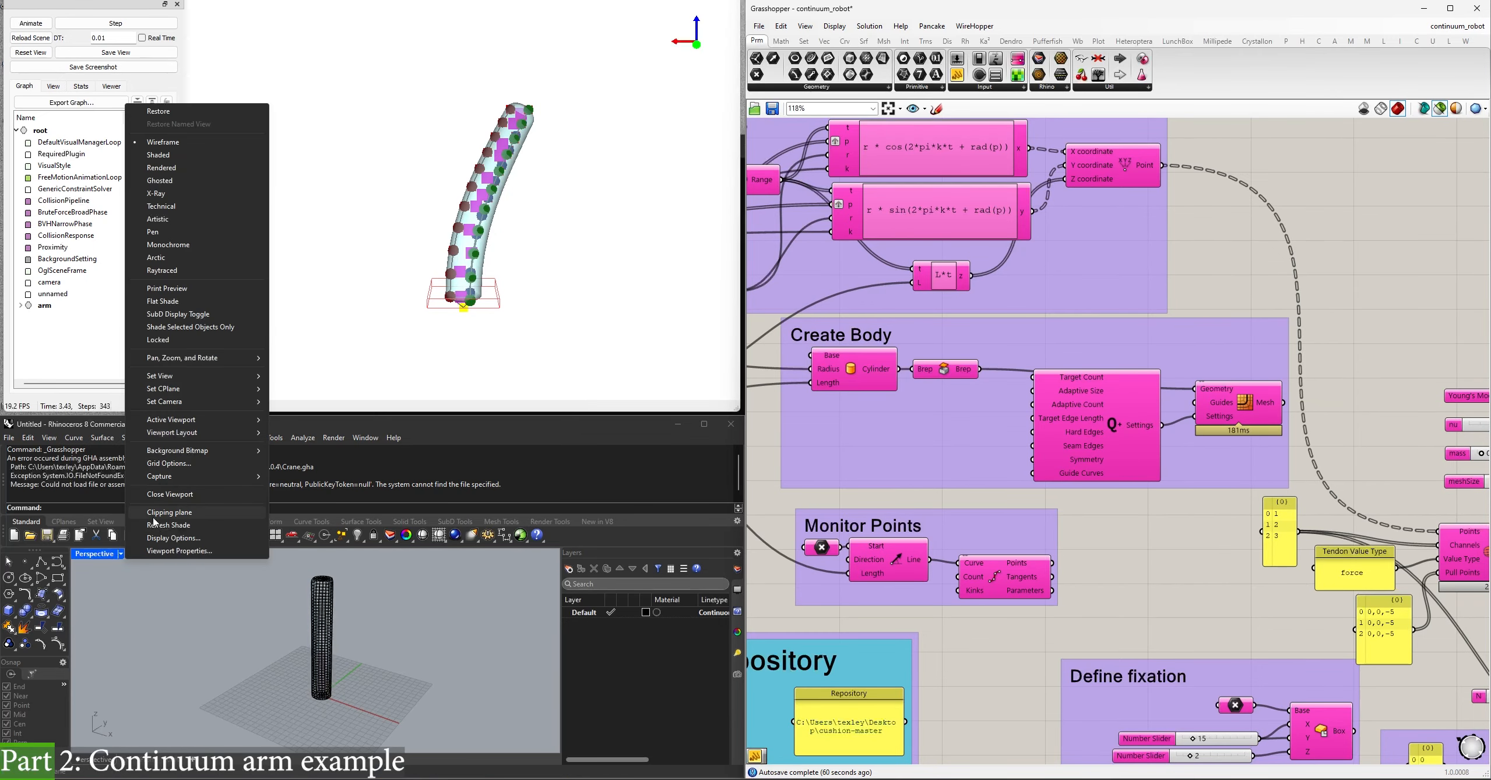
pyautogui.click(156, 158)
# Zoom the Perspective view to the baked cylinder mesh and delete the mesh from the model.
pyautogui.click(319, 653)
pyautogui.write('zs')
pyautogui.press('Return')
pyautogui.press('Escape')
pyautogui.click(321, 615)
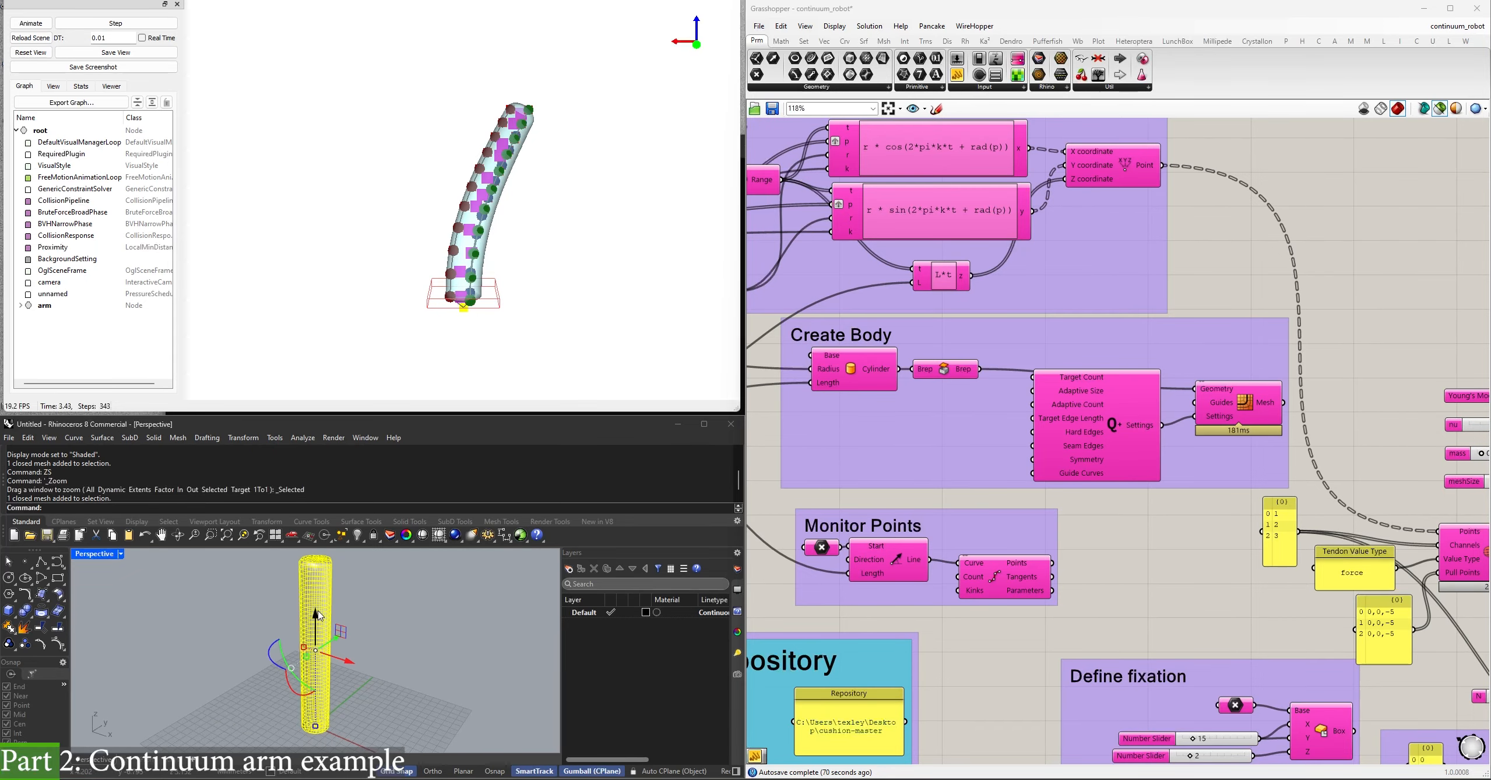
pyautogui.press('Delete')
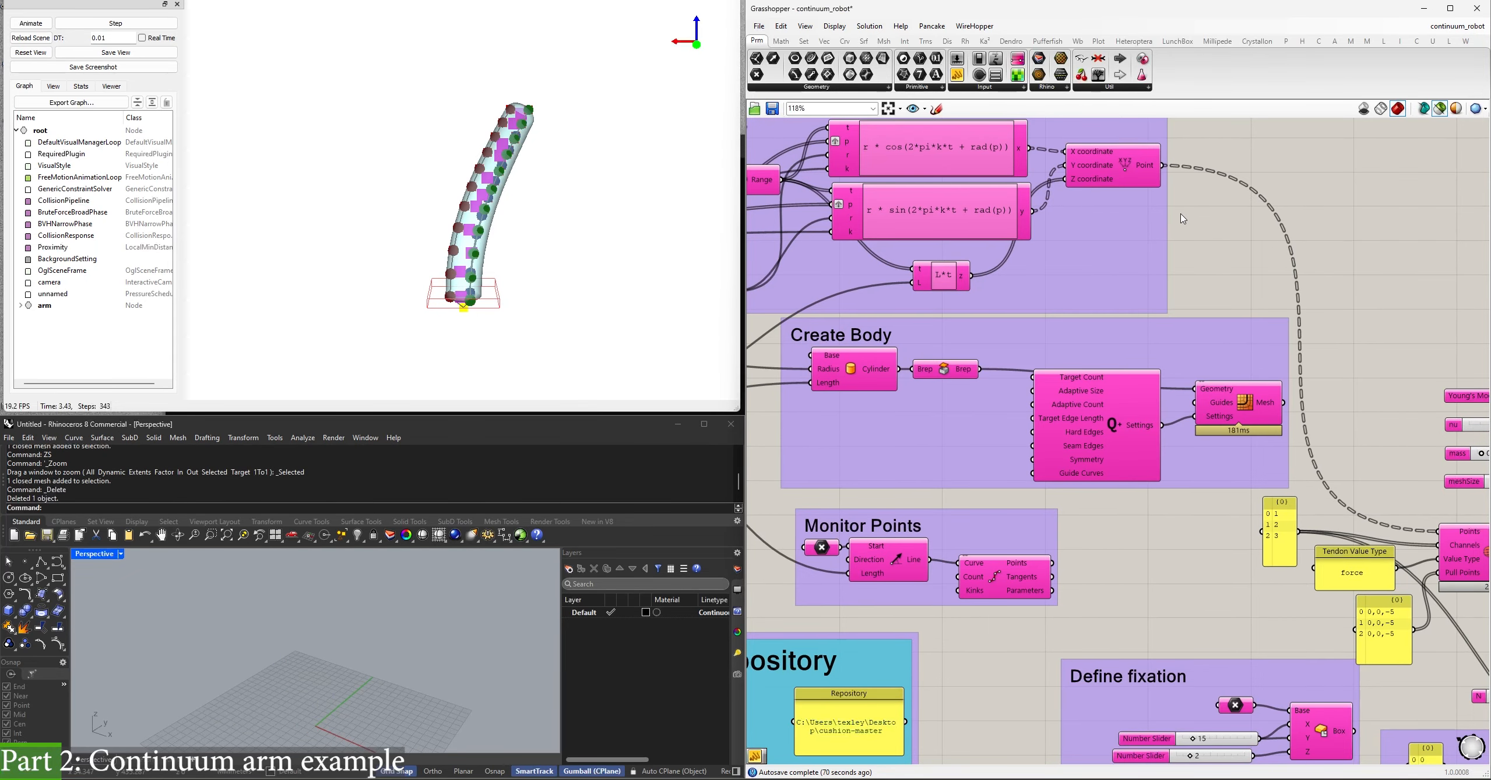
# Add an Interpolate component beside the Tendon Paths group and feed its Vertices from the Point component's output.
pyautogui.moveTo(1094, 157); pyautogui.dragTo(1134, 215, button='right')
pyautogui.click(1134, 215)
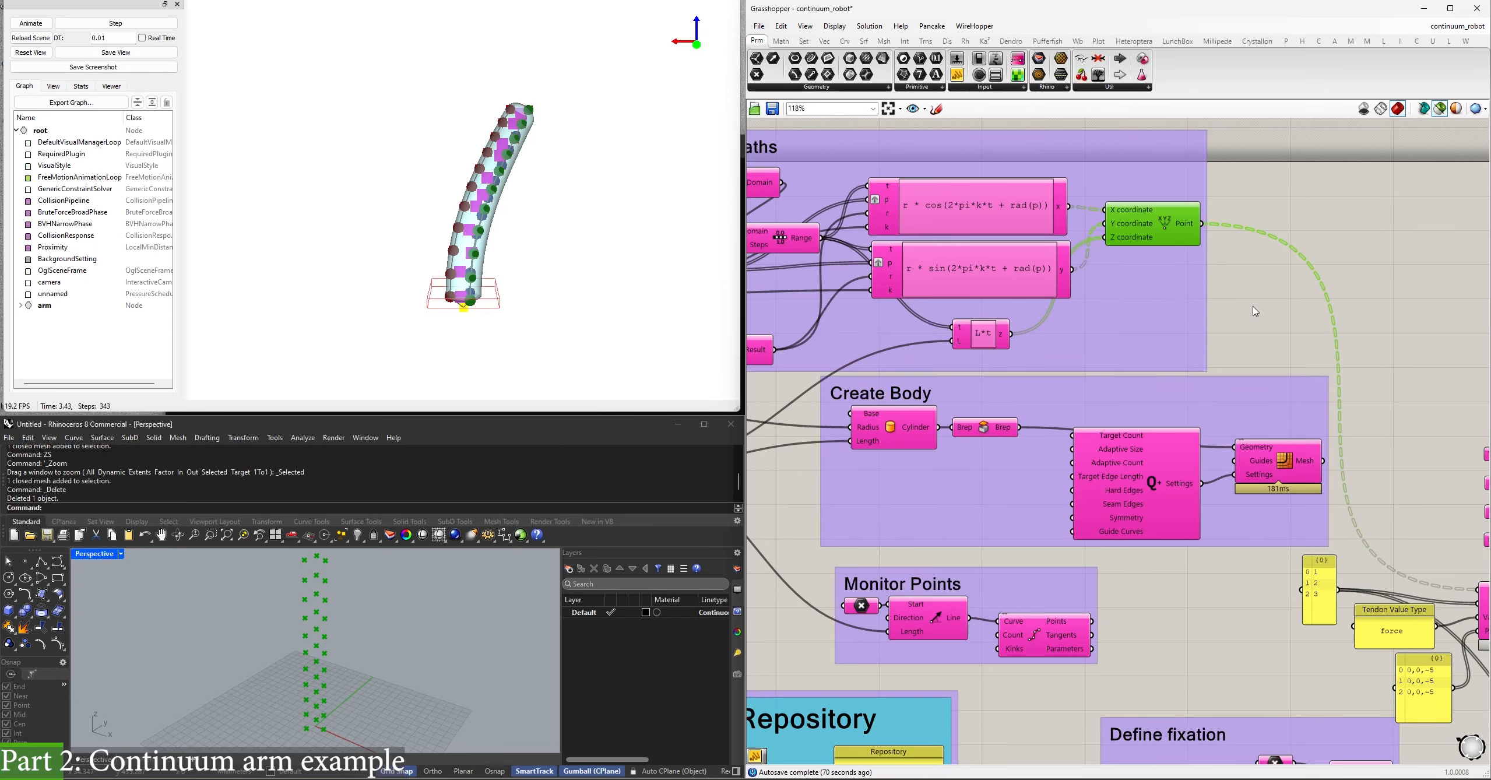
pyautogui.press('F4')
pyautogui.write('interpolate')
pyautogui.press('Return')
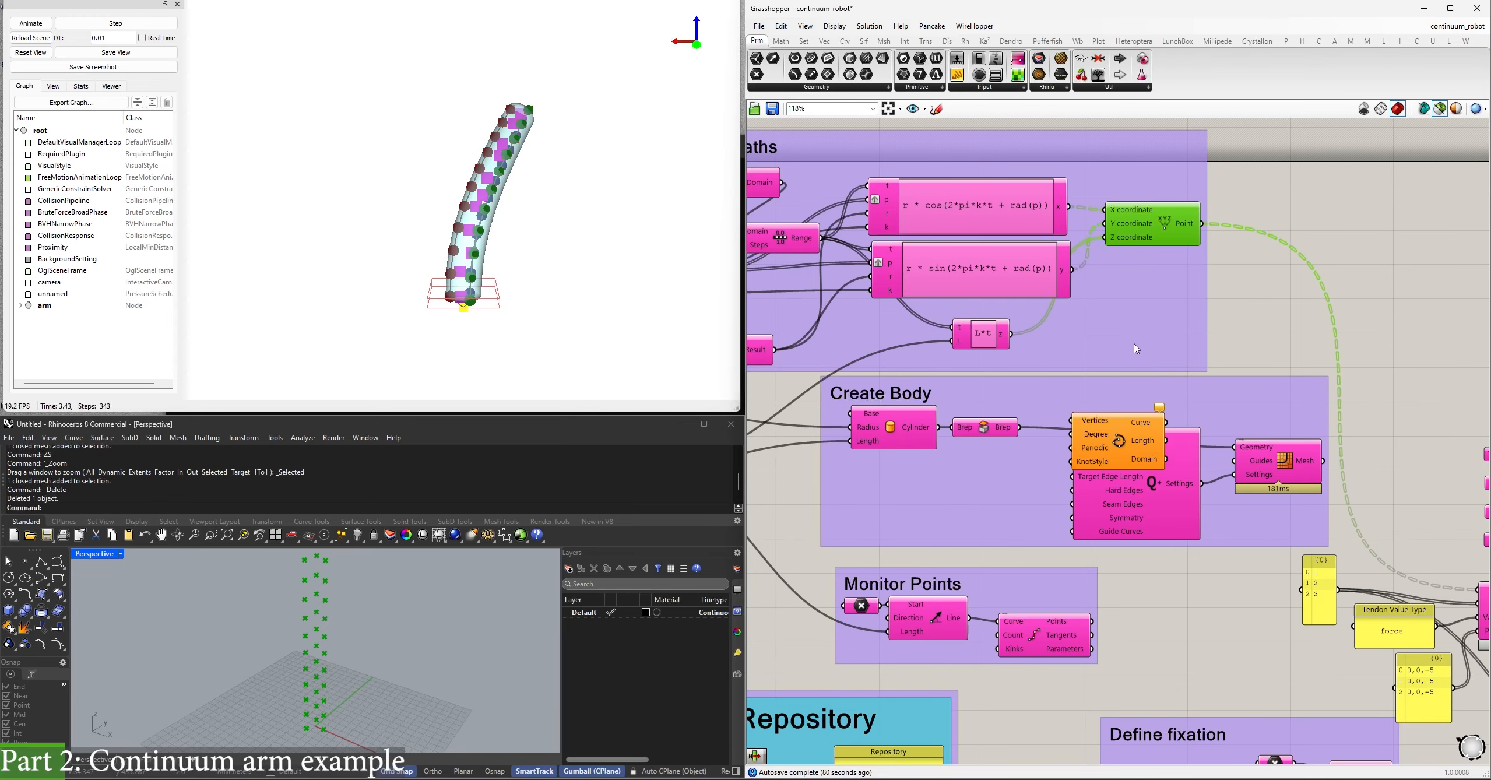
pyautogui.moveTo(1118, 441); pyautogui.dragTo(1226, 313)
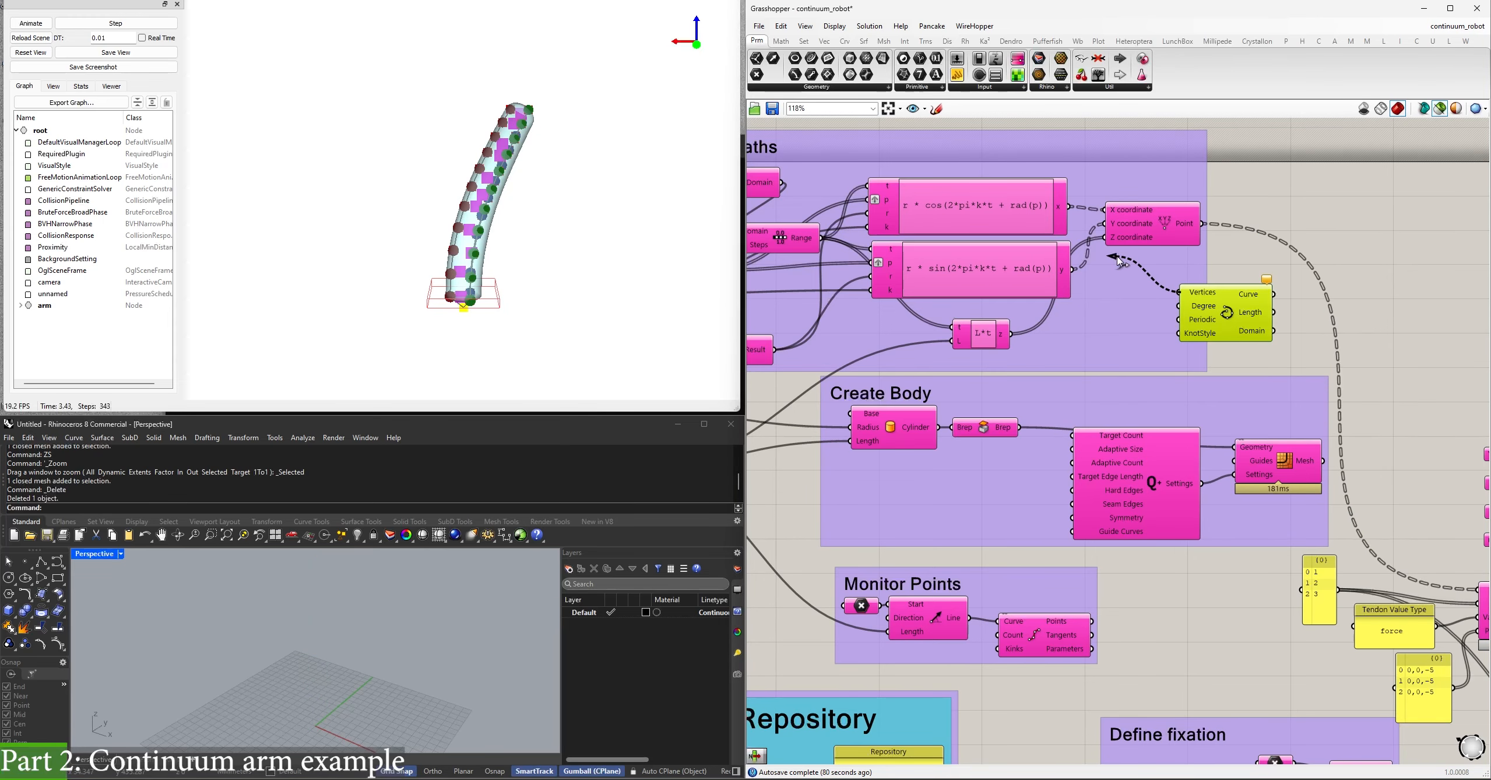
pyautogui.moveTo(1199, 227); pyautogui.dragTo(1201, 225)
pyautogui.moveTo(1240, 318); pyautogui.dragTo(1275, 289, button='right')
pyautogui.moveTo(383, 678)
pyautogui.mouseDown(button='right')
pyautogui.moveTo(367, 675)
pyautogui.moveTo(378, 668)
pyautogui.mouseUp(button='right')
# Add a panel beside the Tendon Paths group, connect it to the Point output and enlarge it to show more coordinates.
pyautogui.moveTo(1174, 570); pyautogui.dragTo(942, 539, button='right')
pyautogui.moveTo(1277, 557); pyautogui.dragTo(1089, 486, button='right')
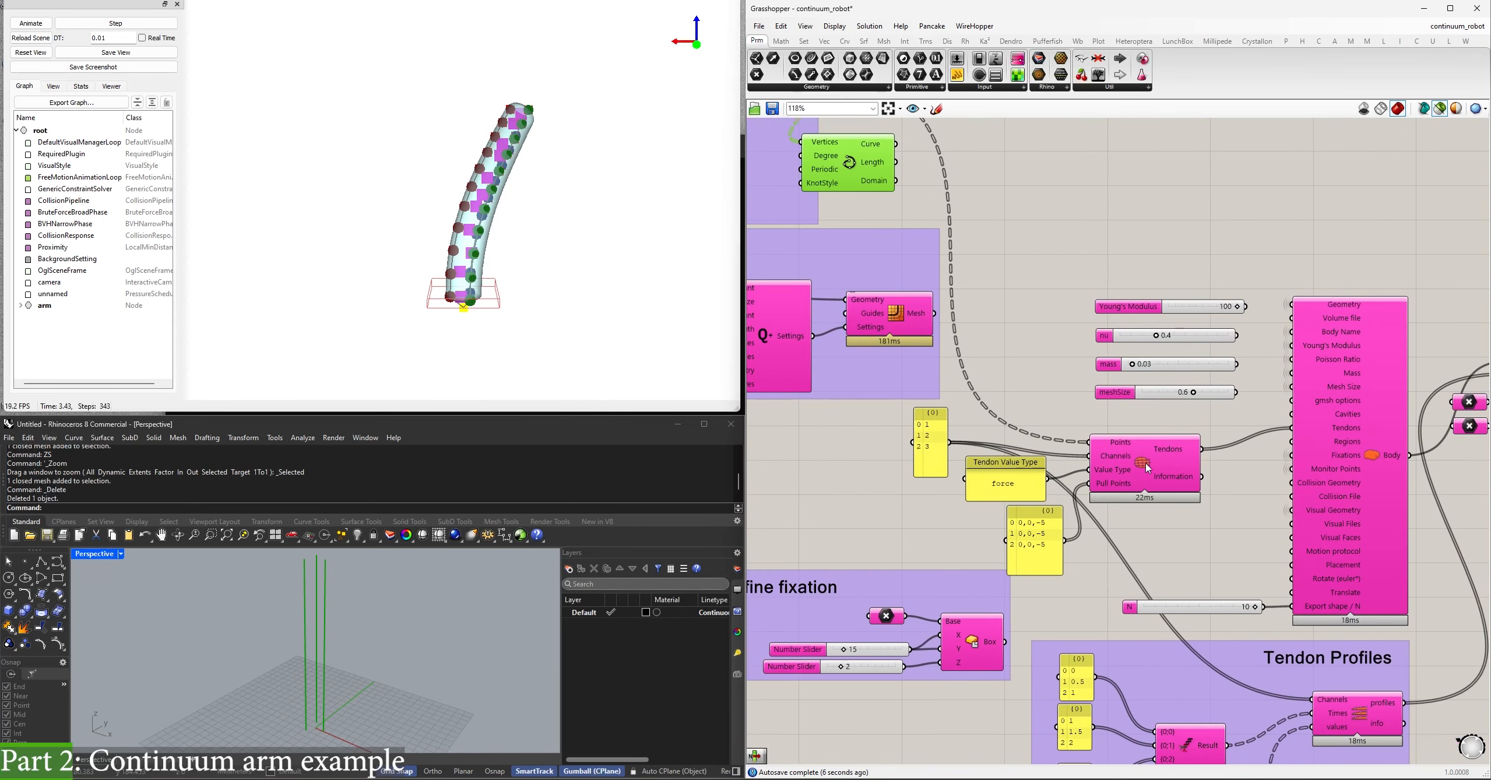
pyautogui.moveTo(1147, 468)
pyautogui.moveTo(803, 227); pyautogui.dragTo(1042, 366, button='right')
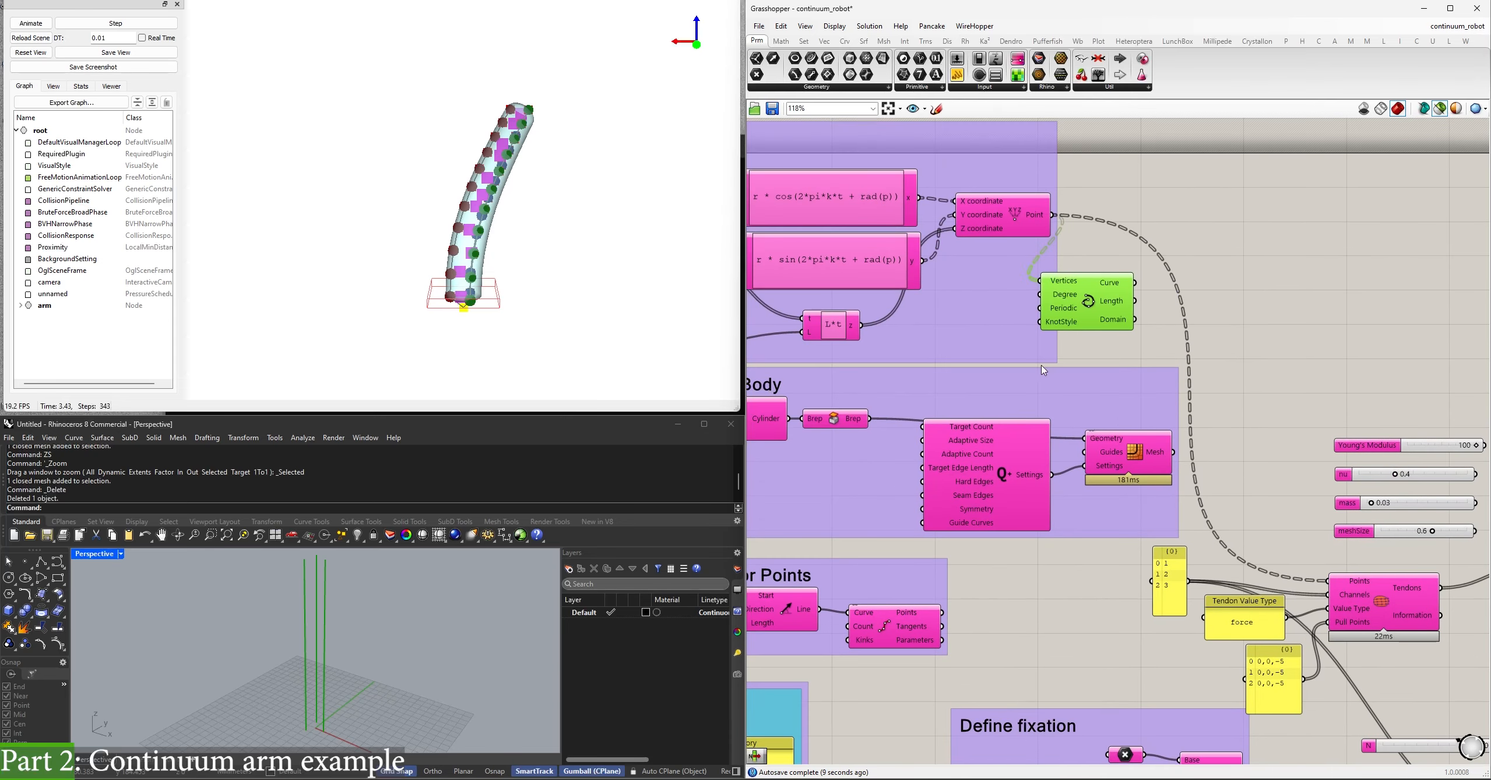
pyautogui.press('F4')
pyautogui.write('//')
pyautogui.press('Return')
pyautogui.moveTo(1108, 467); pyautogui.dragTo(1210, 222)
pyautogui.moveTo(1058, 219); pyautogui.dragTo(1056, 217)
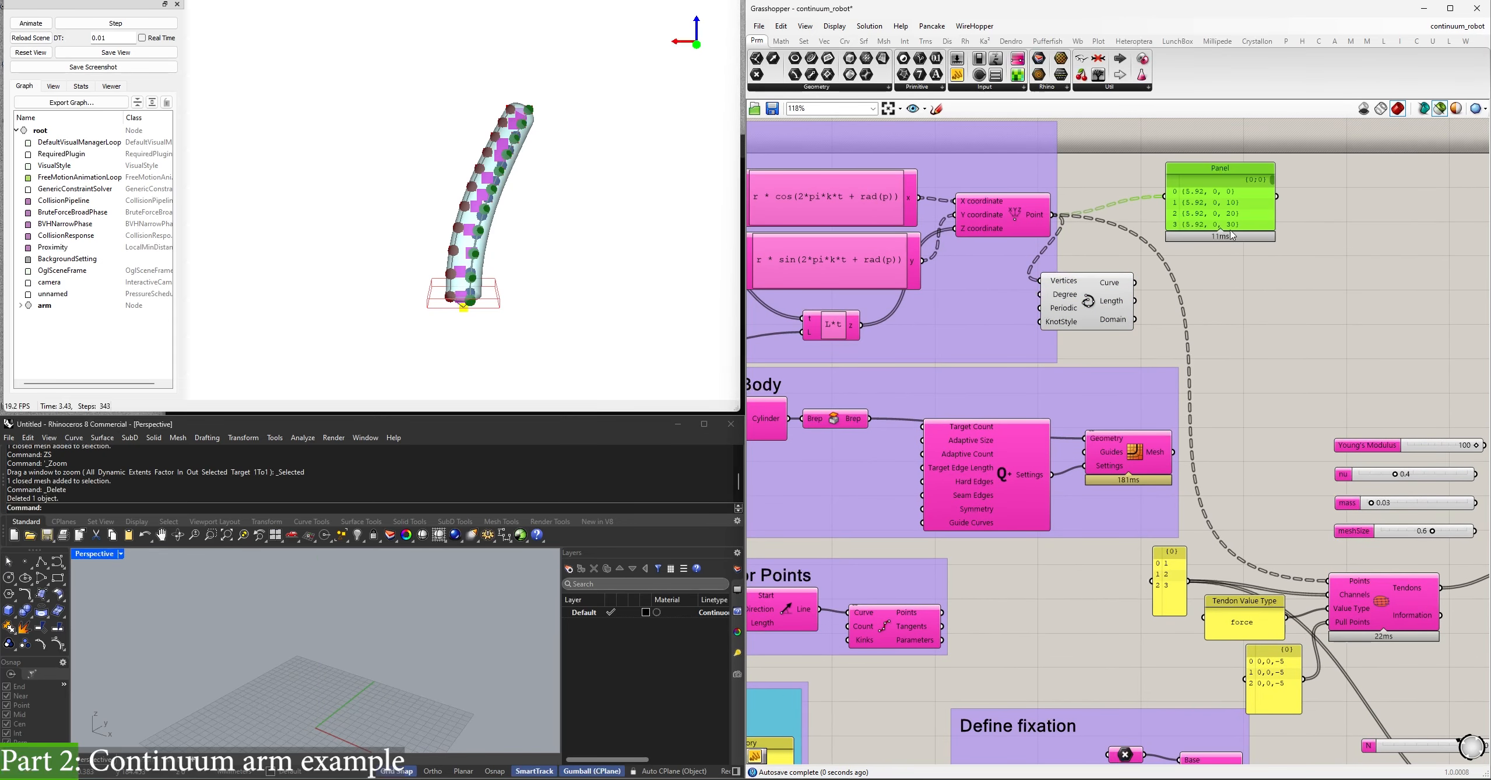
pyautogui.moveTo(1232, 235); pyautogui.dragTo(1233, 428)
pyautogui.moveTo(1271, 303); pyautogui.dragTo(1299, 244)
# Examine the tendon component's Channels, Value Type and Pull Points inputs and the panels that feed them.
pyautogui.moveTo(1295, 454); pyautogui.dragTo(1040, 351, button='right')
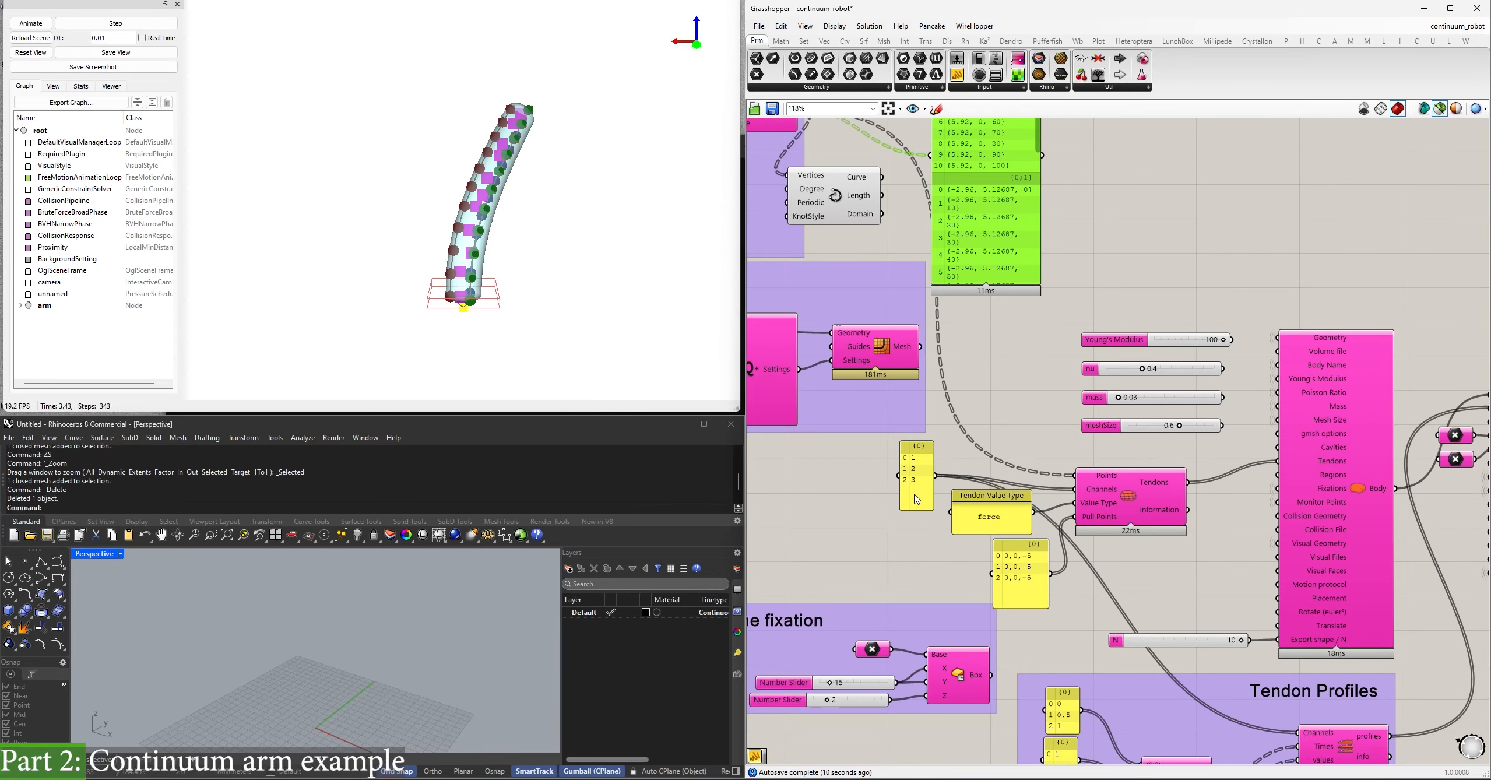
pyautogui.moveTo(917, 499); pyautogui.dragTo(937, 449, button='right')
pyautogui.moveTo(1069, 459)
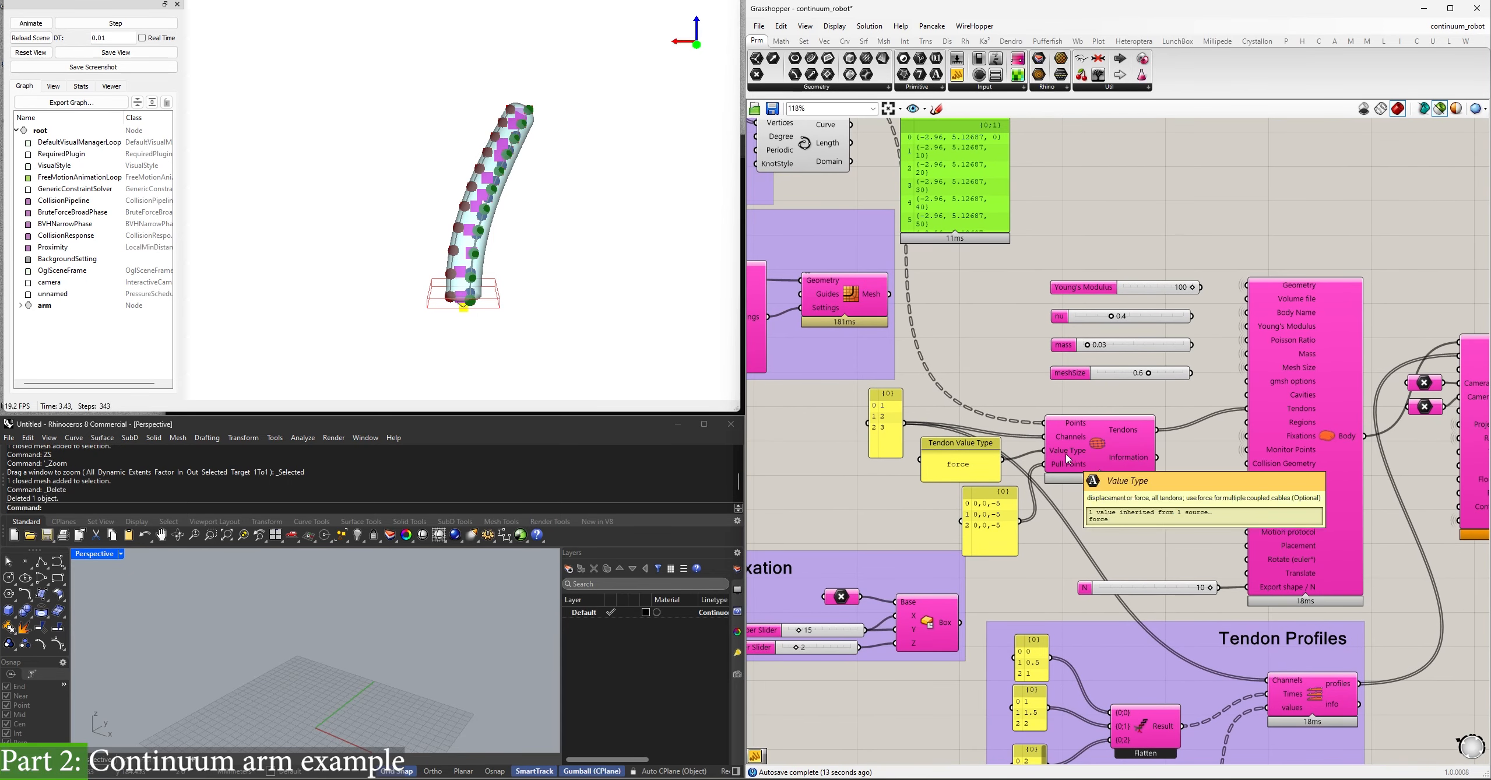
pyautogui.moveTo(996, 531); pyautogui.dragTo(999, 532)
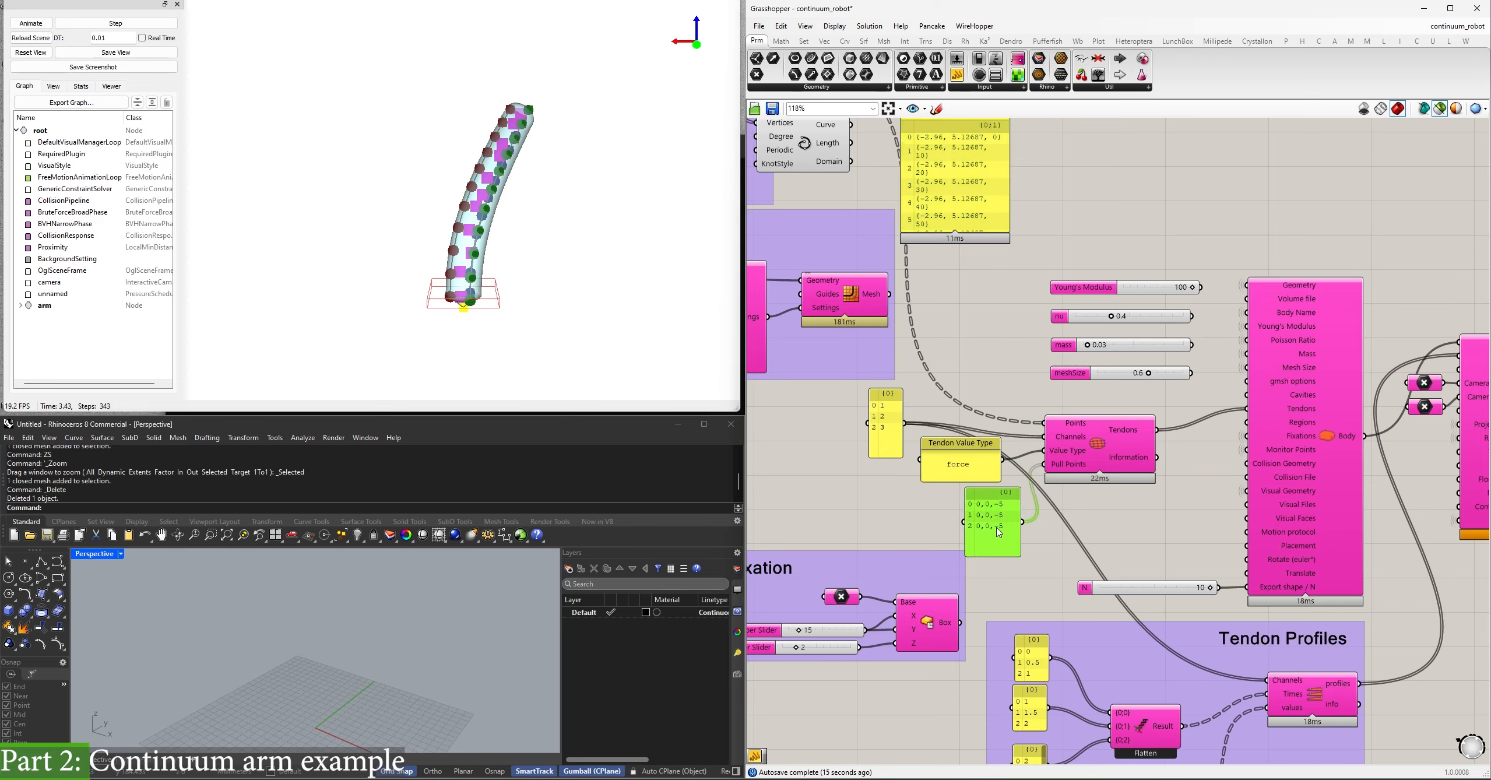
# Turn off the selected-only preview and examine the tendon pull point beneath the arm's base in the Rhino and SOFA views.
pyautogui.click(1440, 110)
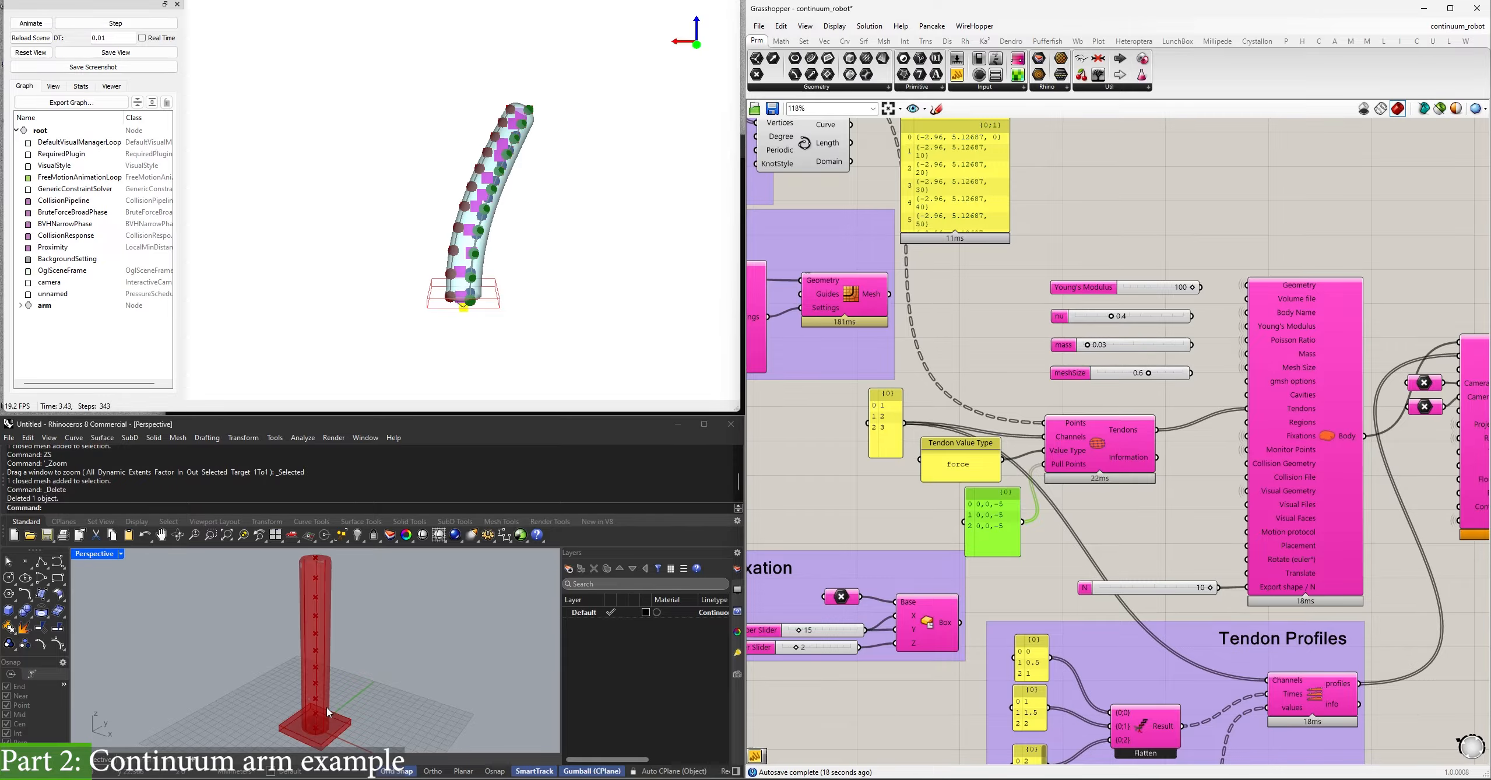
pyautogui.moveTo(328, 711); pyautogui.dragTo(358, 701, button='right')
pyautogui.scroll(4, 340, 690)
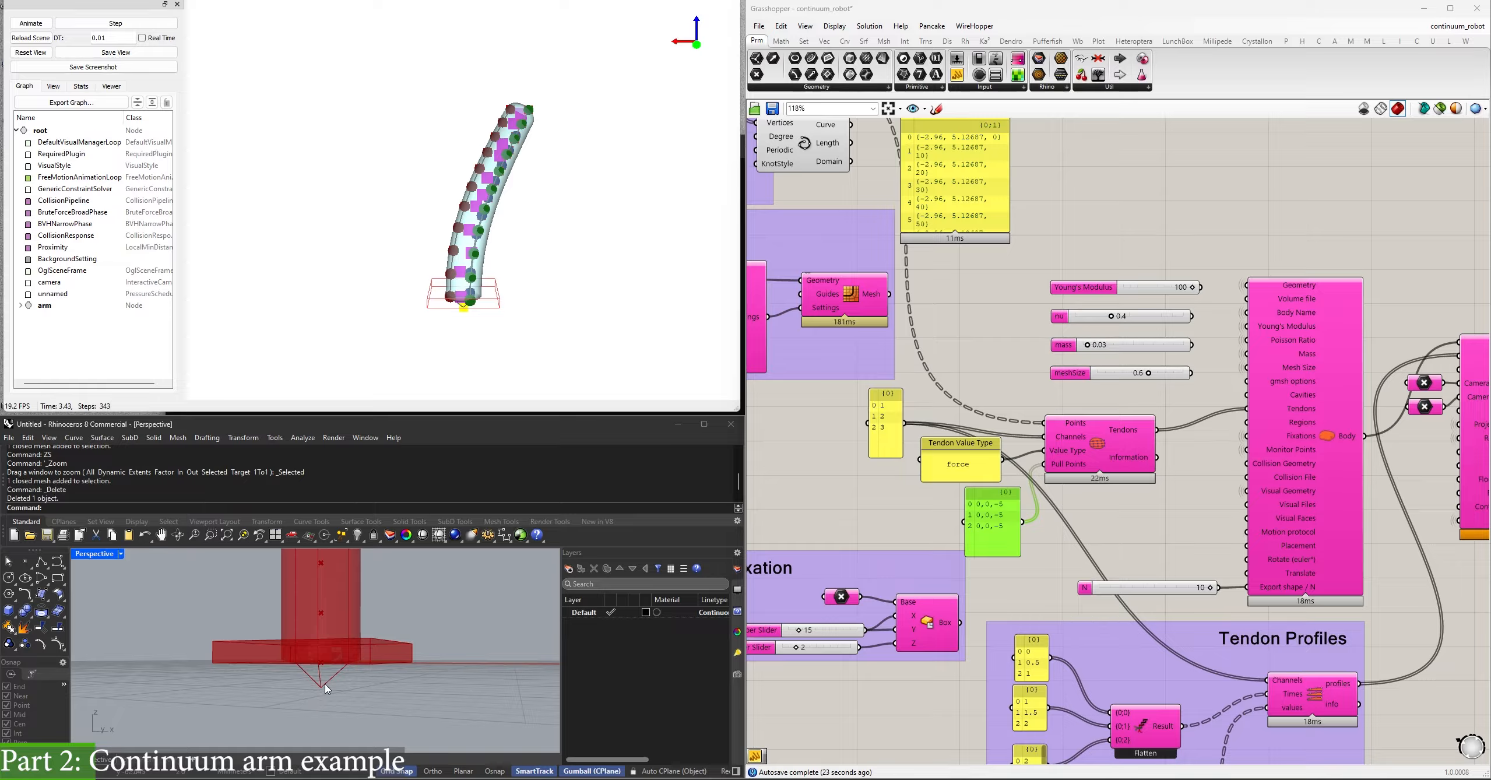
pyautogui.moveTo(310, 680); pyautogui.dragTo(319, 653, button='right')
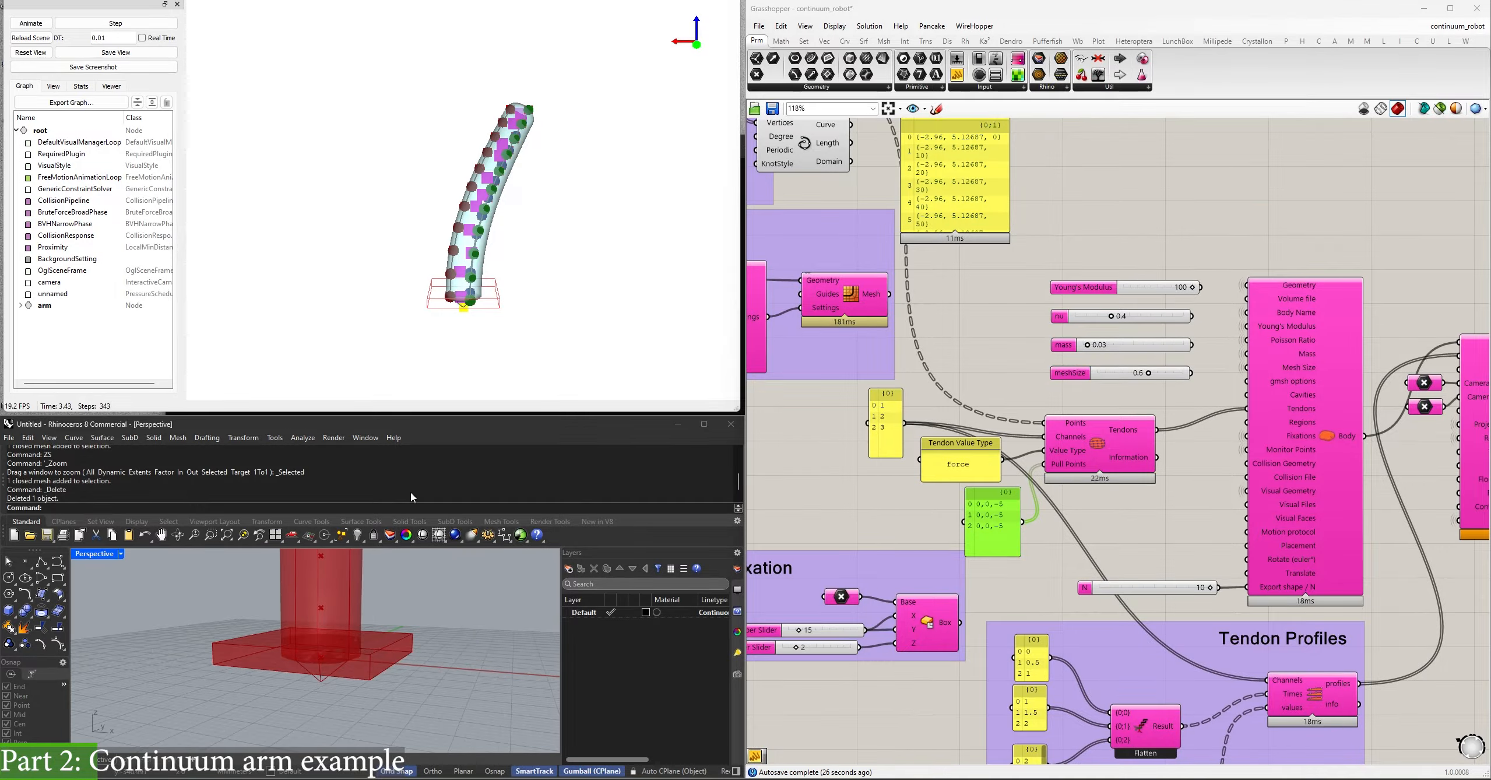
pyautogui.moveTo(522, 286); pyautogui.dragTo(526, 245)
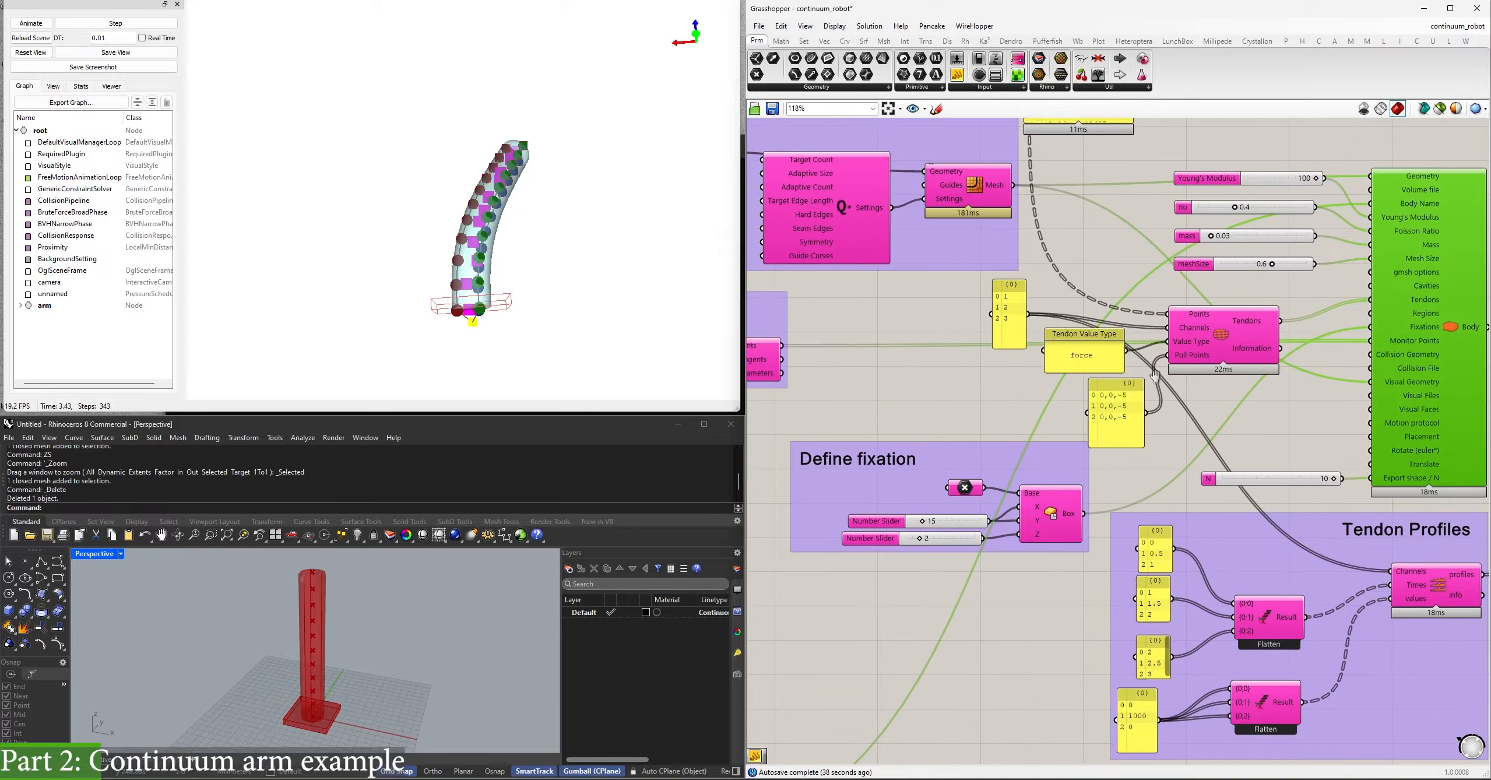
# Trace the Body Name connection, restrict the preview to selected objects and show the body cylinder together with its monitor points.
pyautogui.moveTo(760, 758); pyautogui.dragTo(1247, 449, button='right')
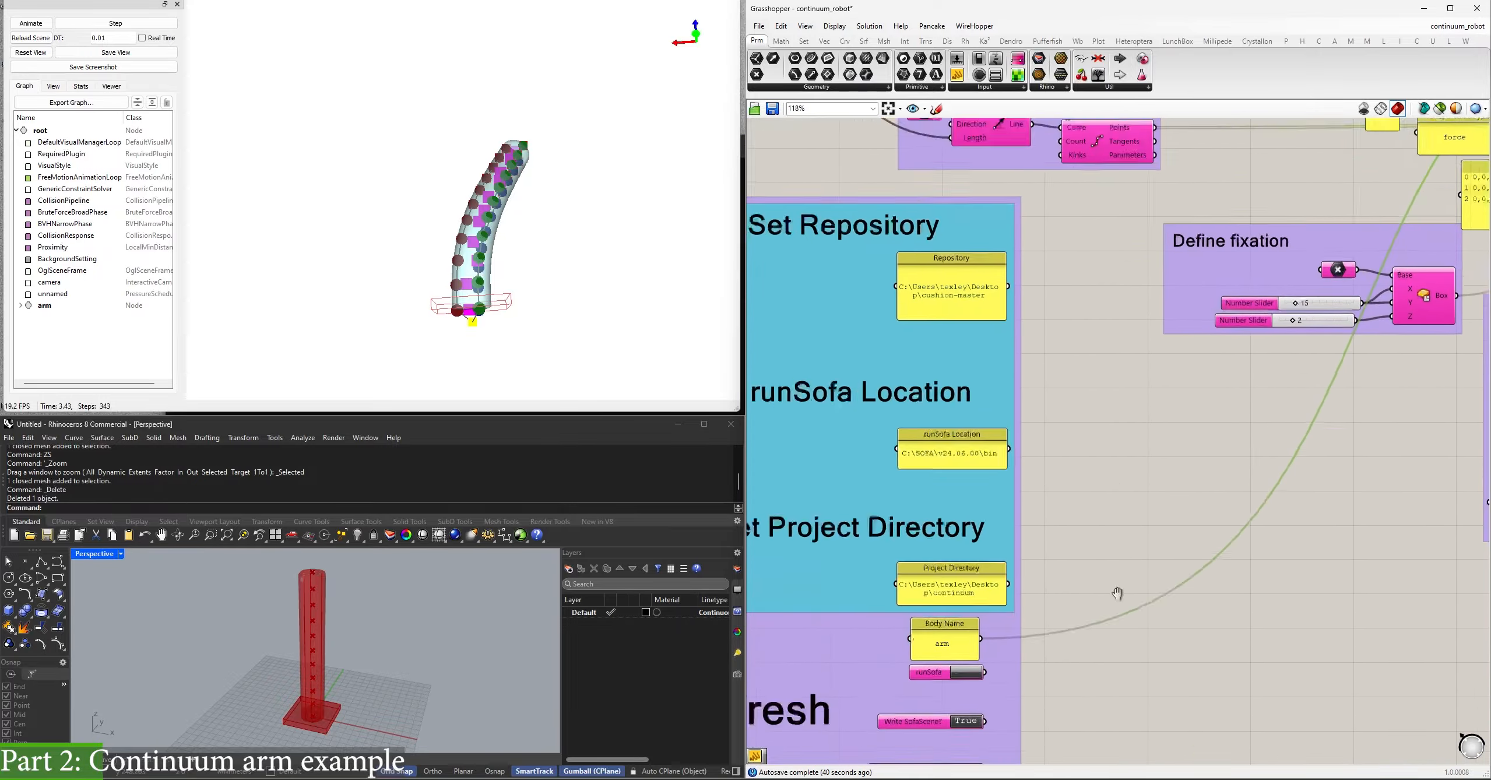
pyautogui.moveTo(1198, 161); pyautogui.dragTo(968, 571, button='right')
pyautogui.moveTo(818, 356); pyautogui.dragTo(942, 391, button='right')
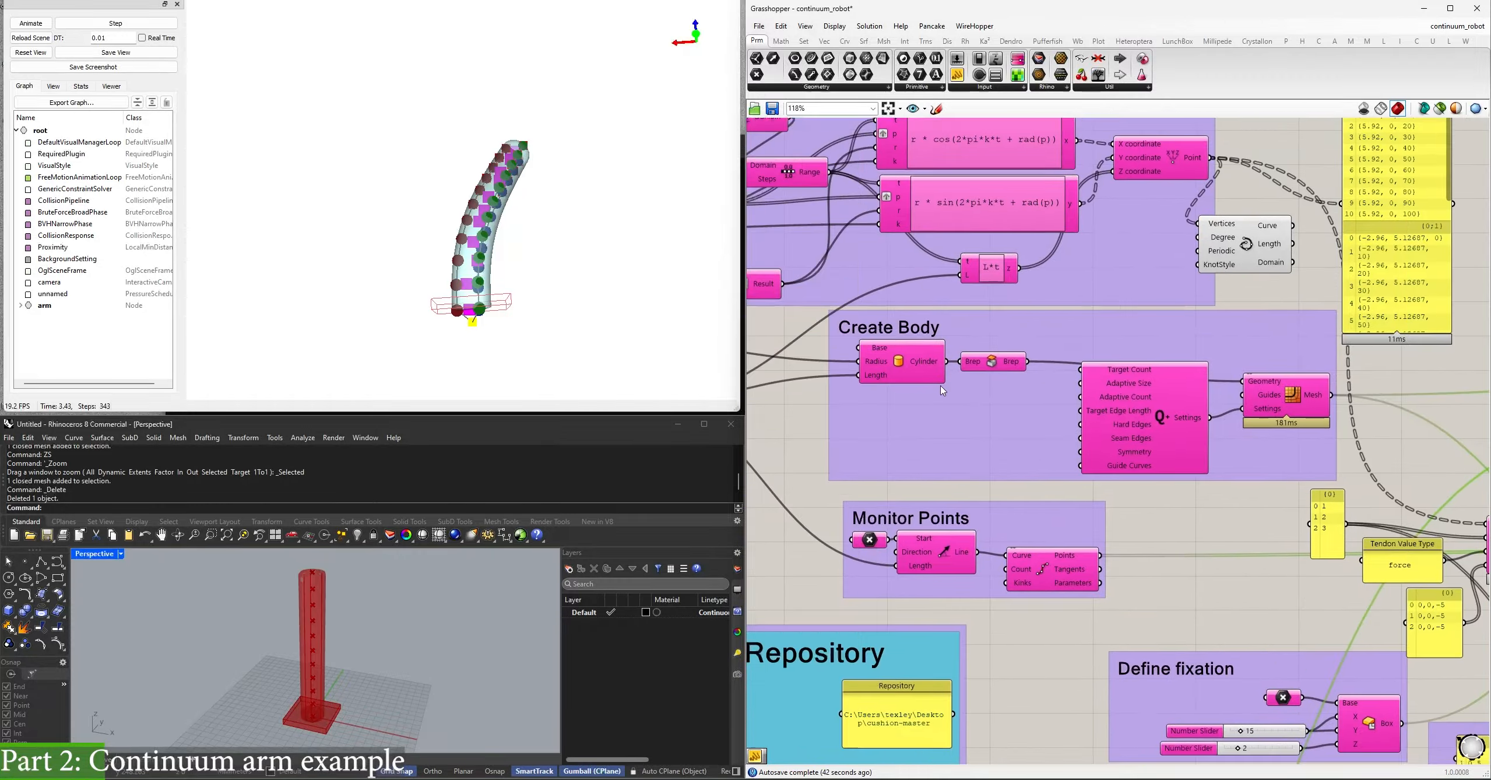
pyautogui.click(895, 354)
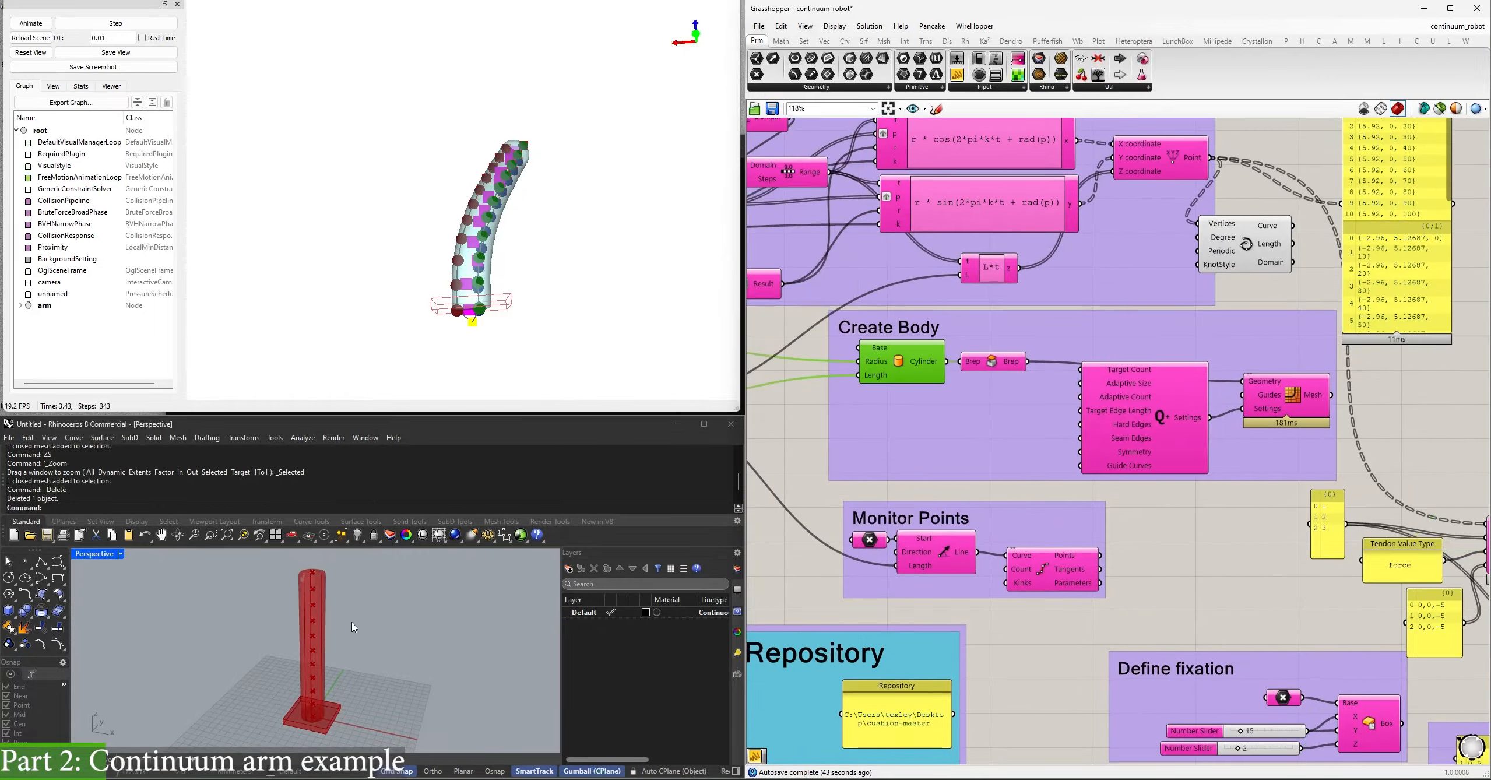
pyautogui.click(1439, 111)
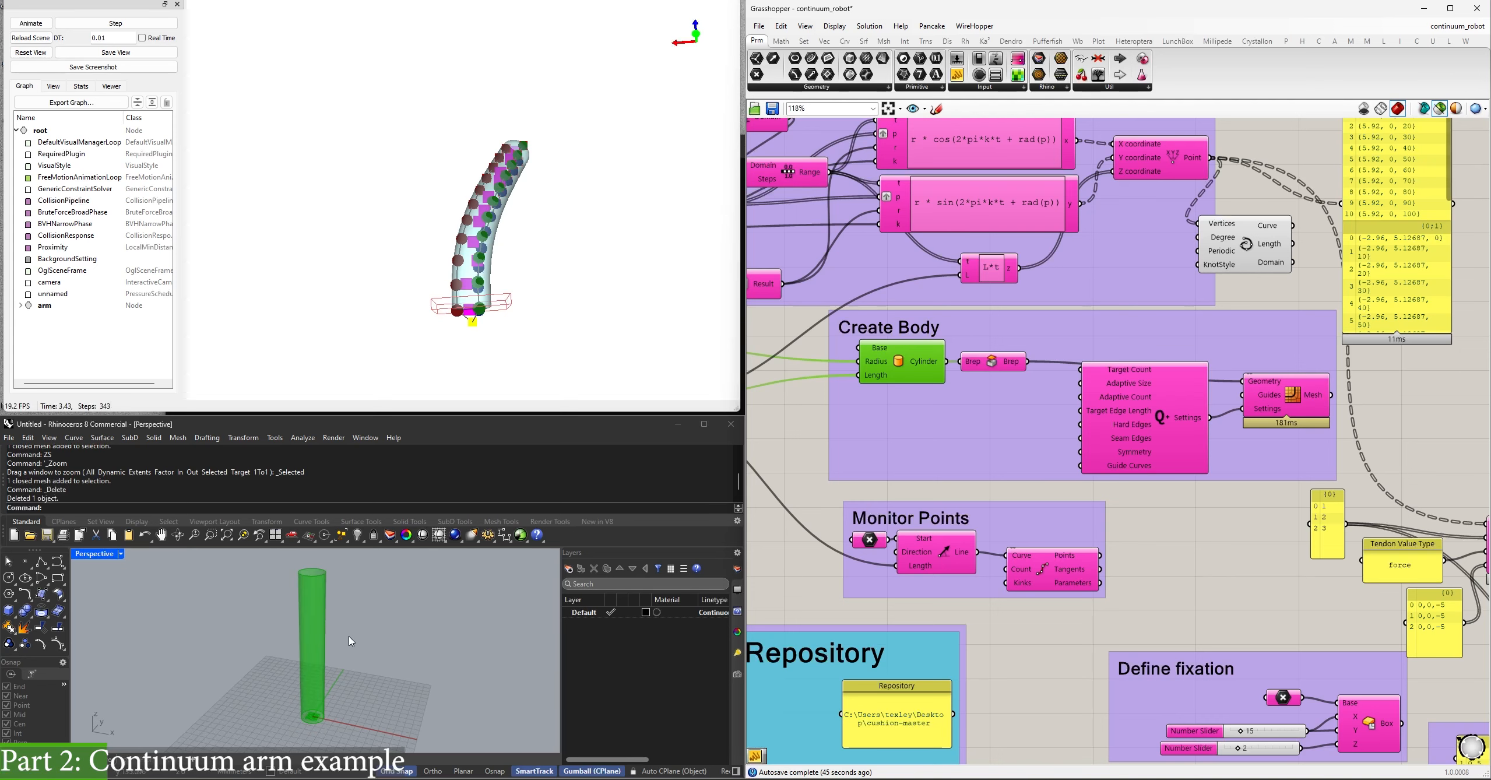
pyautogui.click(1029, 573)
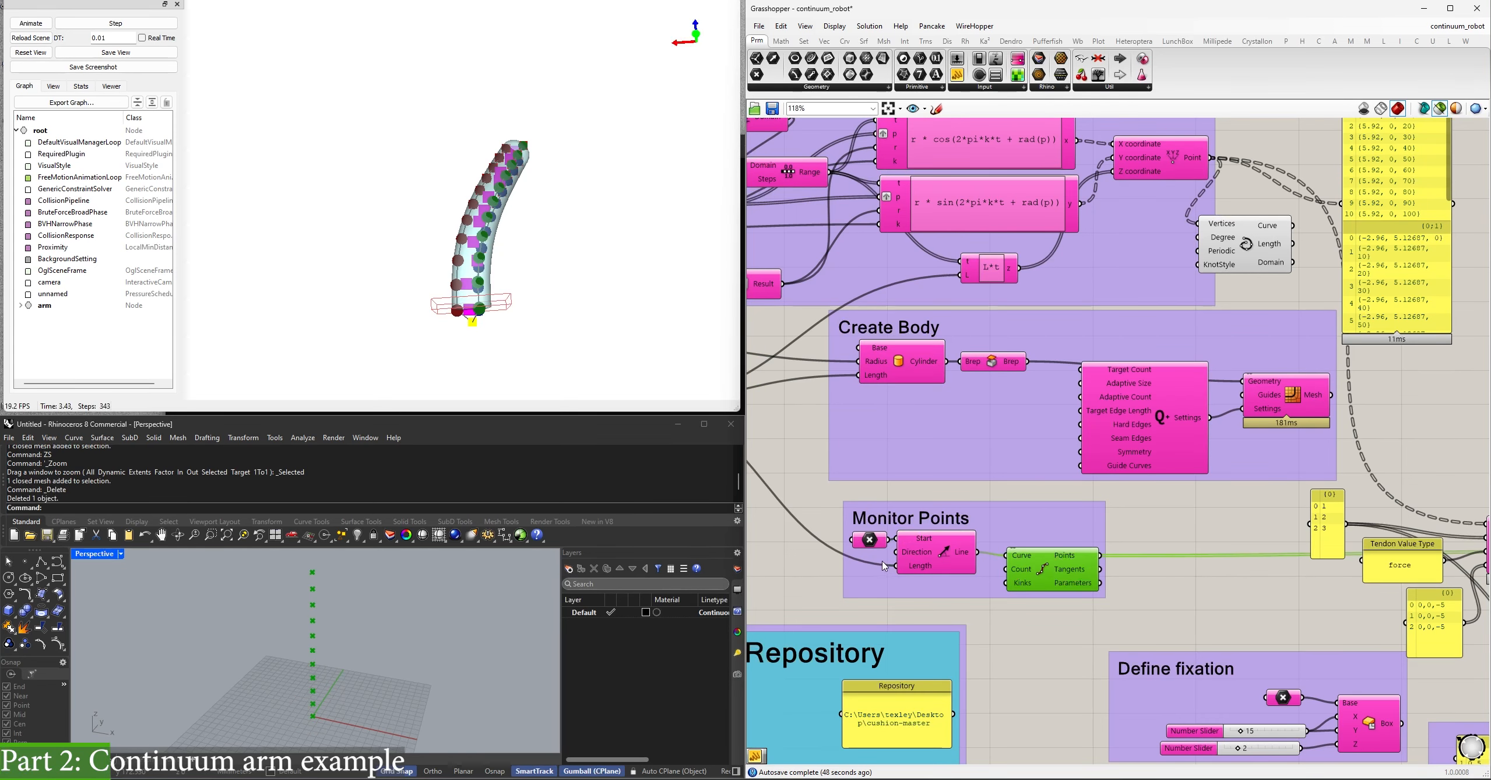
pyautogui.keyDown('shift'); pyautogui.click(903, 368); pyautogui.keyUp('shift')
pyautogui.moveTo(273, 648)
pyautogui.mouseDown(button='right')
pyautogui.moveTo(280, 630)
pyautogui.moveTo(280, 654)
pyautogui.mouseUp(button='right')
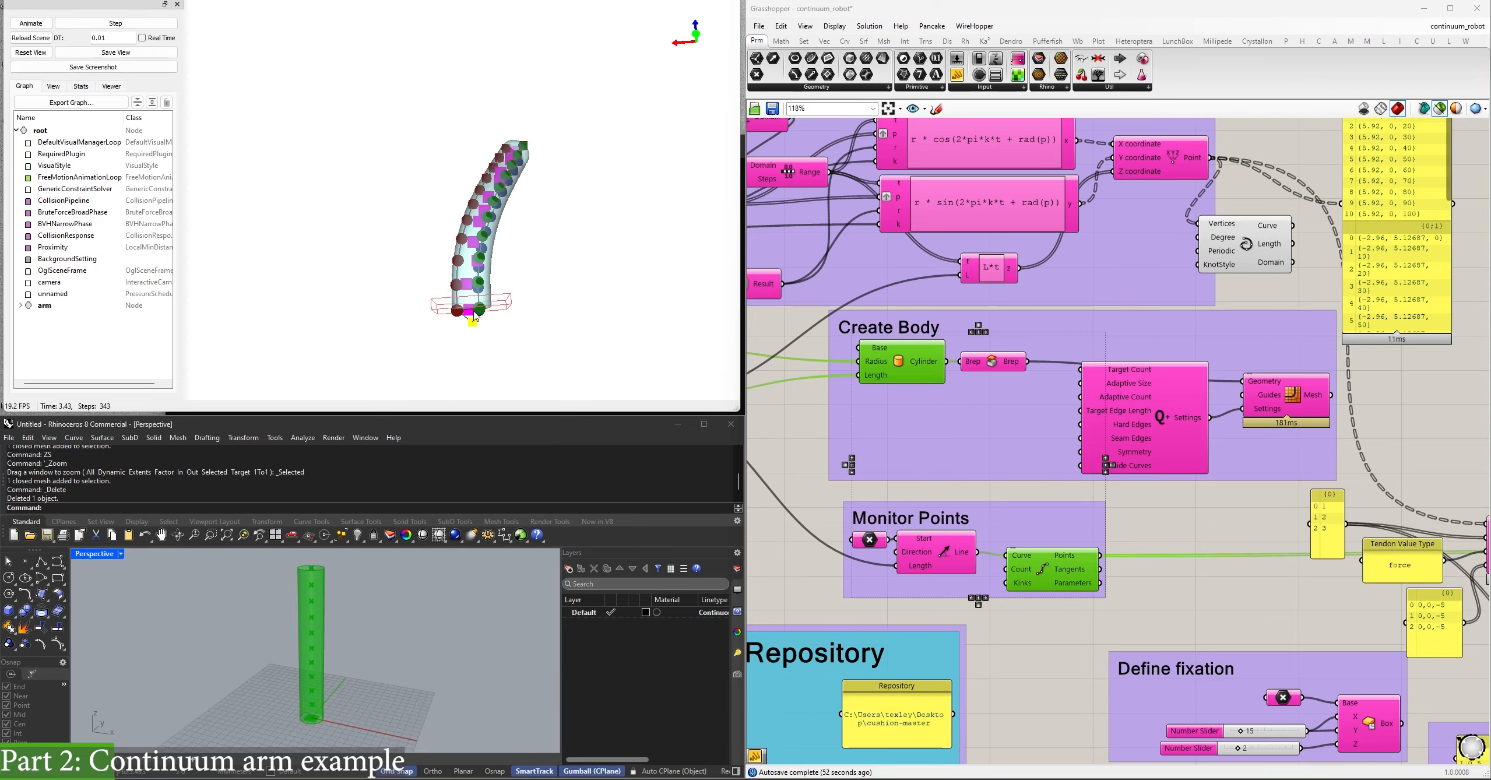
# Select the Body component and examine its input connections, including the one from the remeshed Mesh output.
pyautogui.moveTo(1230, 579); pyautogui.dragTo(683, 499, button='right')
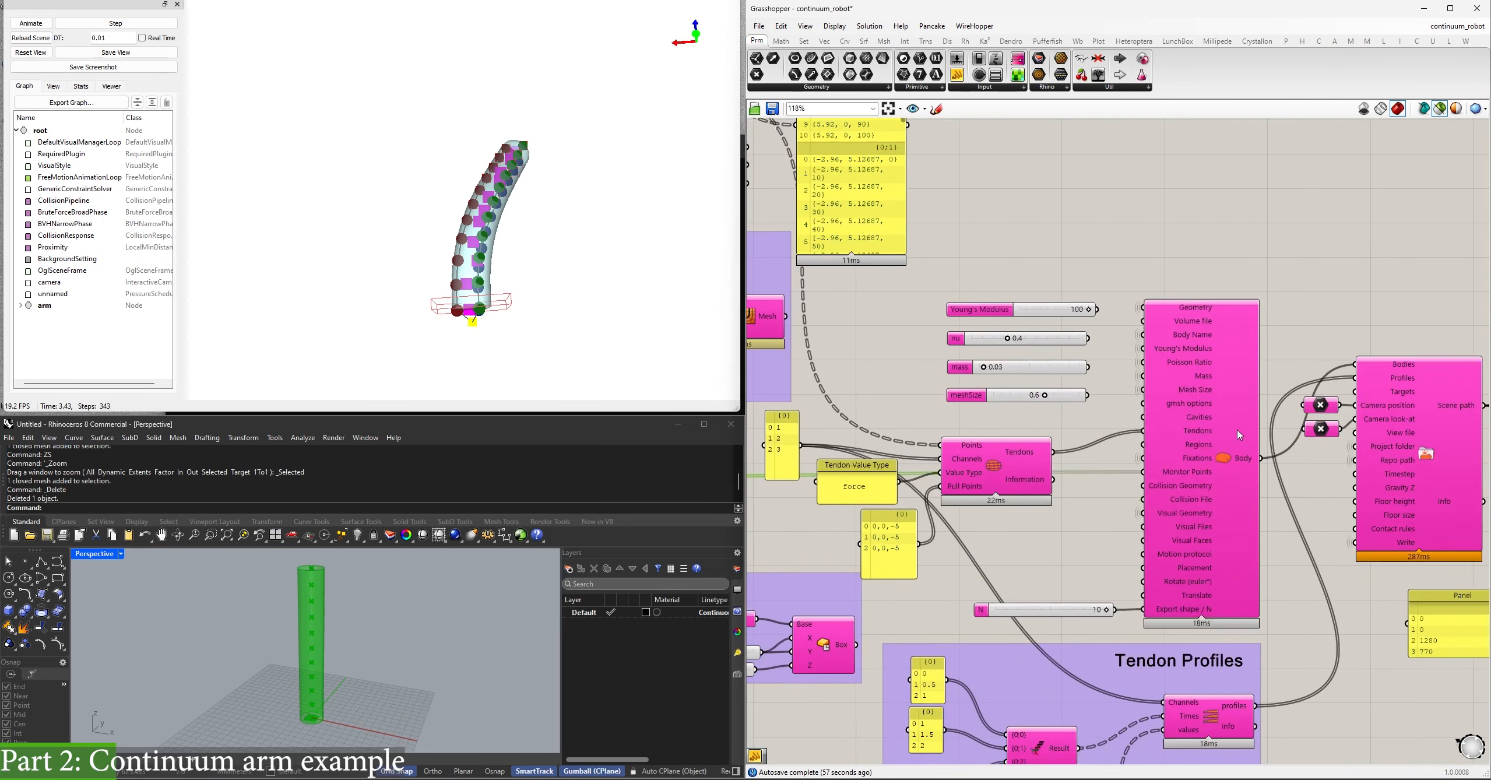
pyautogui.click(1220, 419)
pyautogui.moveTo(1042, 401); pyautogui.dragTo(1155, 399, button='right')
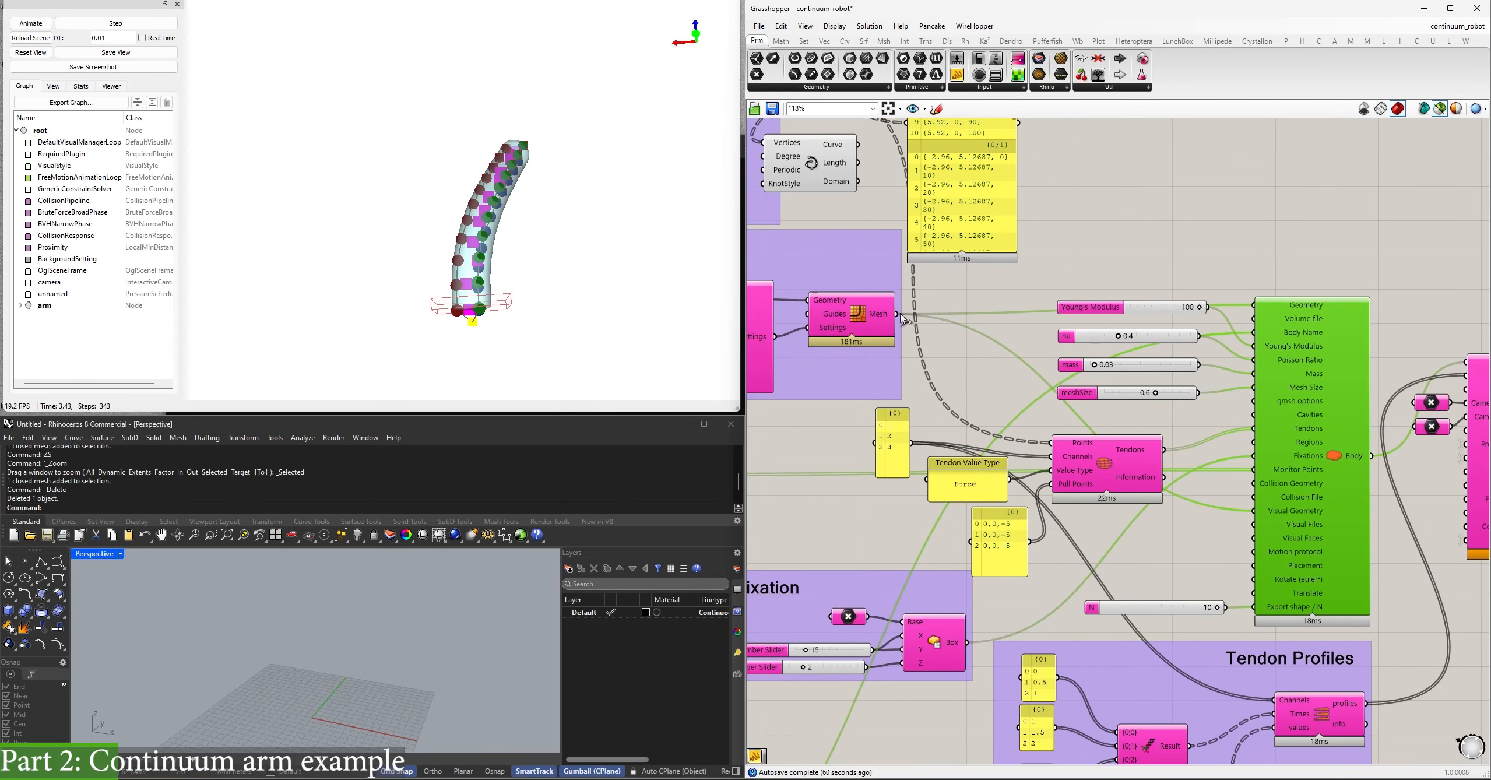
pyautogui.click(876, 317)
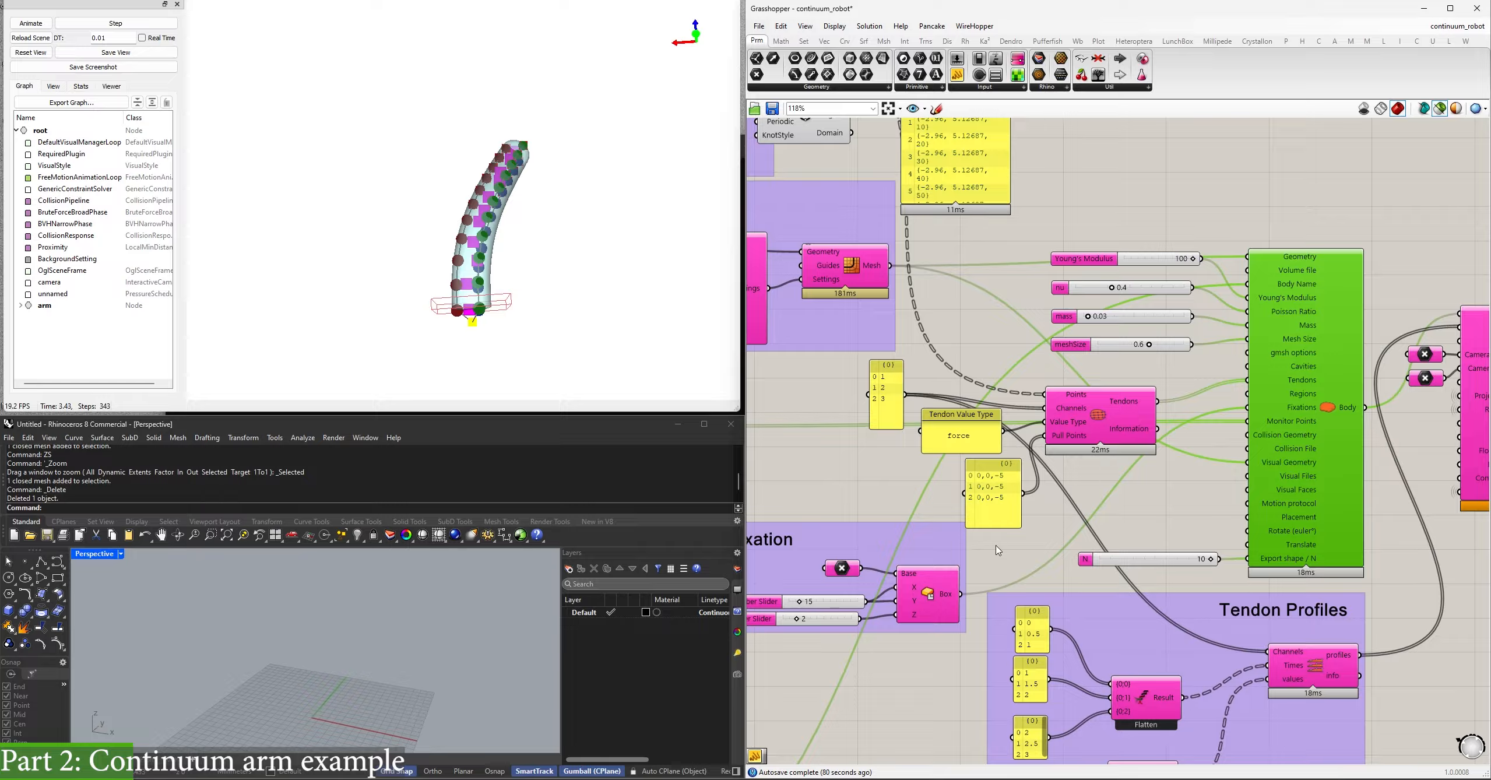
# Preview the Define fixation group's box together with the body cylinder and compare it with the fixation region in SOFA.
pyautogui.moveTo(939, 594); pyautogui.dragTo(1069, 516, button='right')
pyautogui.click(1072, 516)
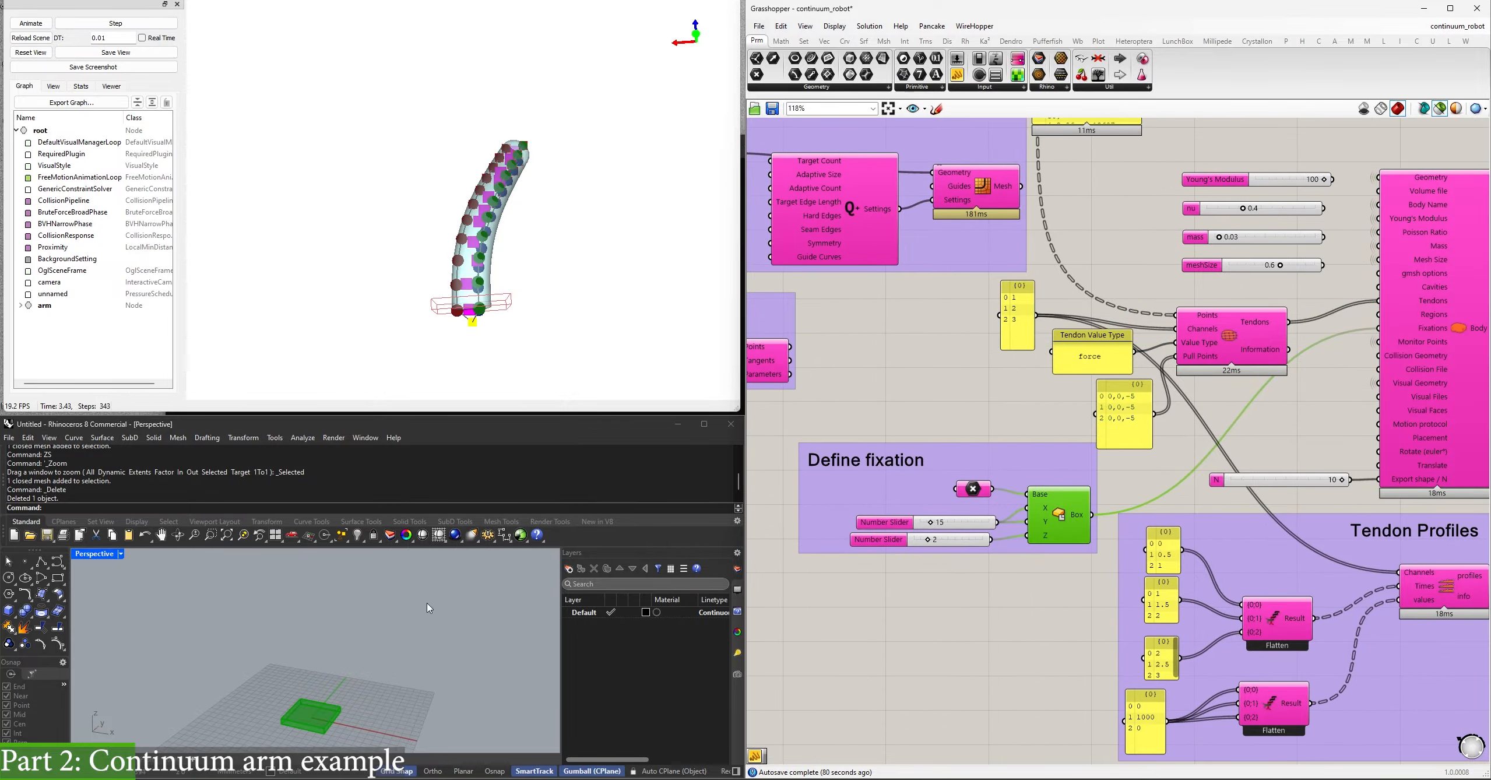
pyautogui.moveTo(429, 608); pyautogui.dragTo(434, 577, button='right')
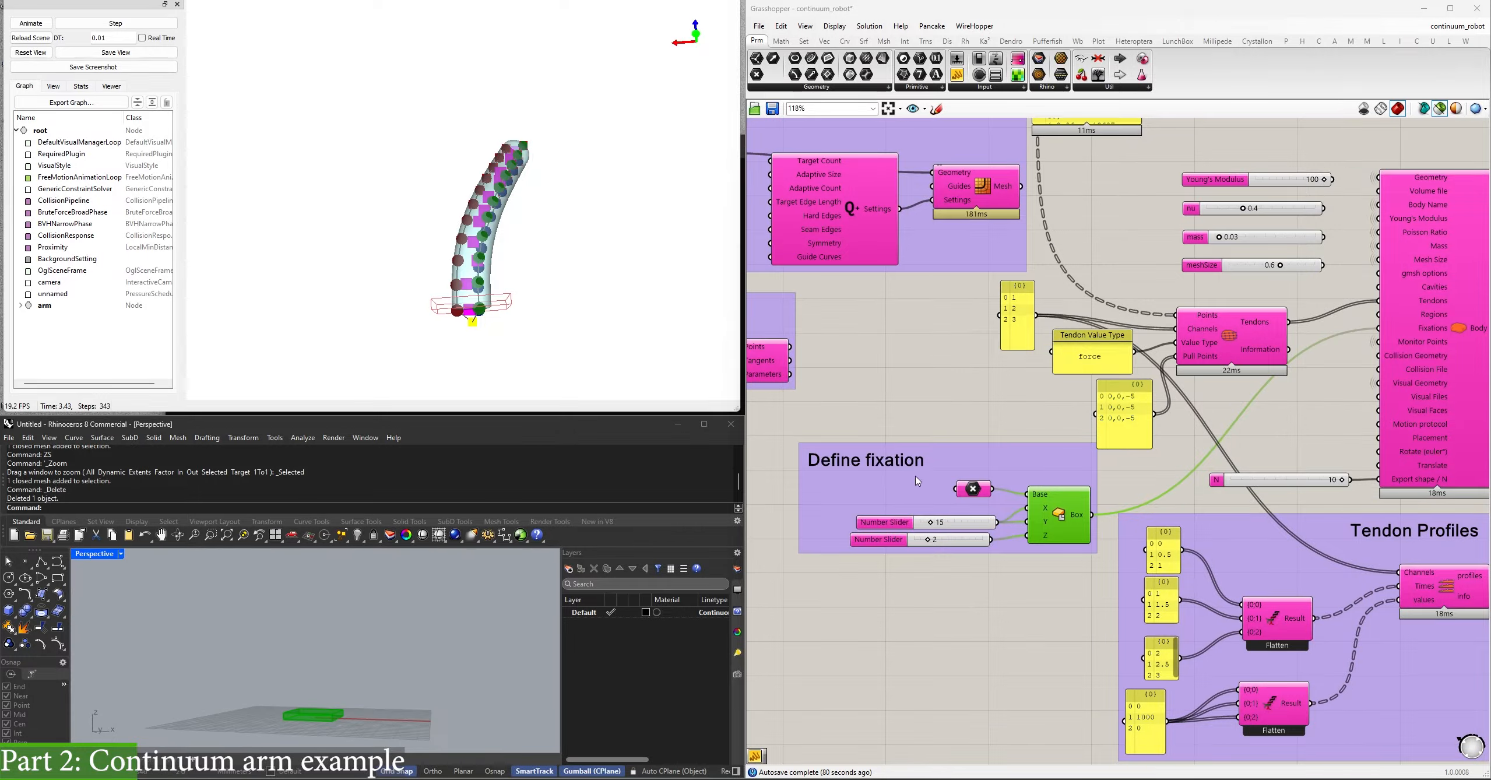
pyautogui.moveTo(916, 475); pyautogui.dragTo(1138, 545, button='right')
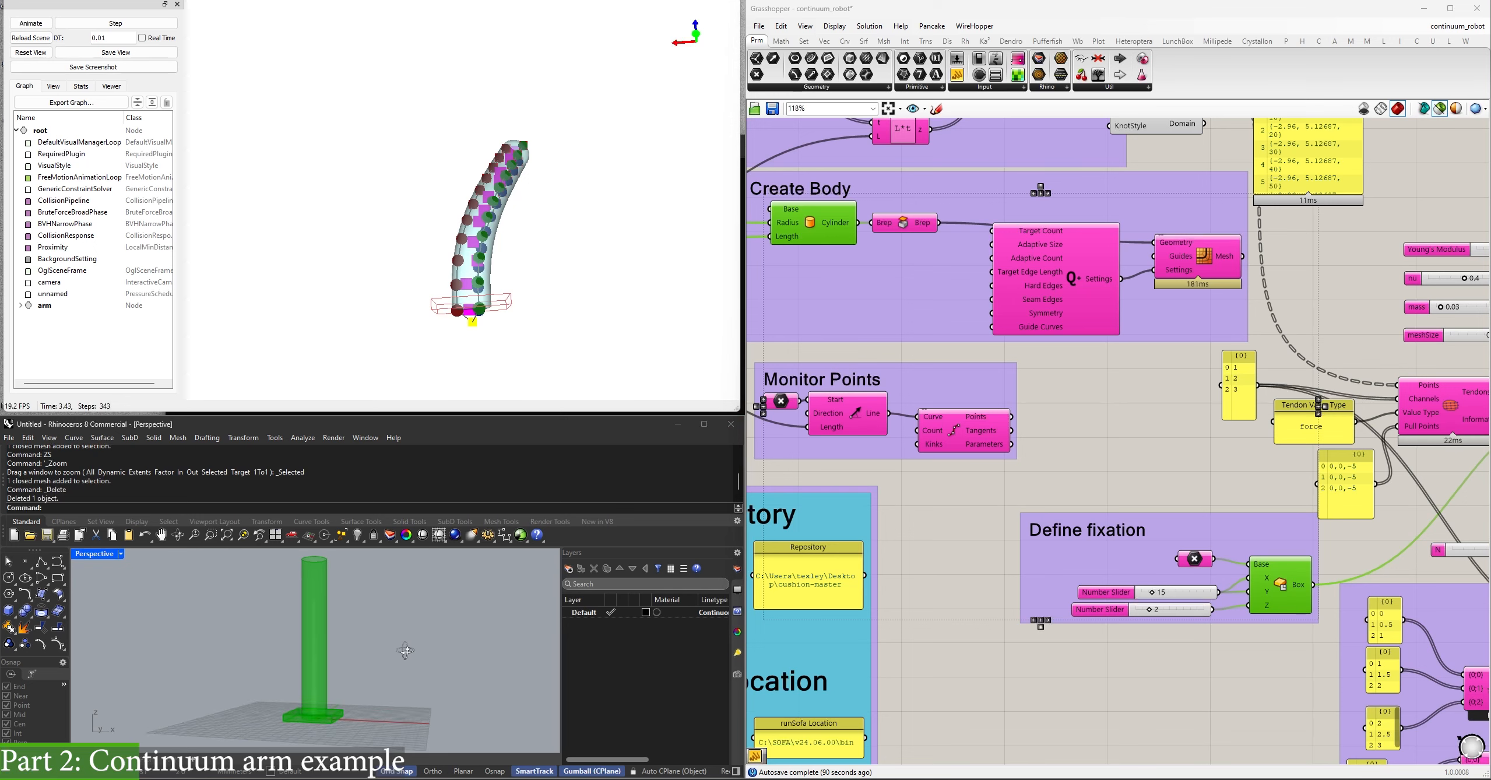
pyautogui.moveTo(405, 650); pyautogui.dragTo(407, 670, button='right')
pyautogui.moveTo(538, 301); pyautogui.dragTo(539, 316)
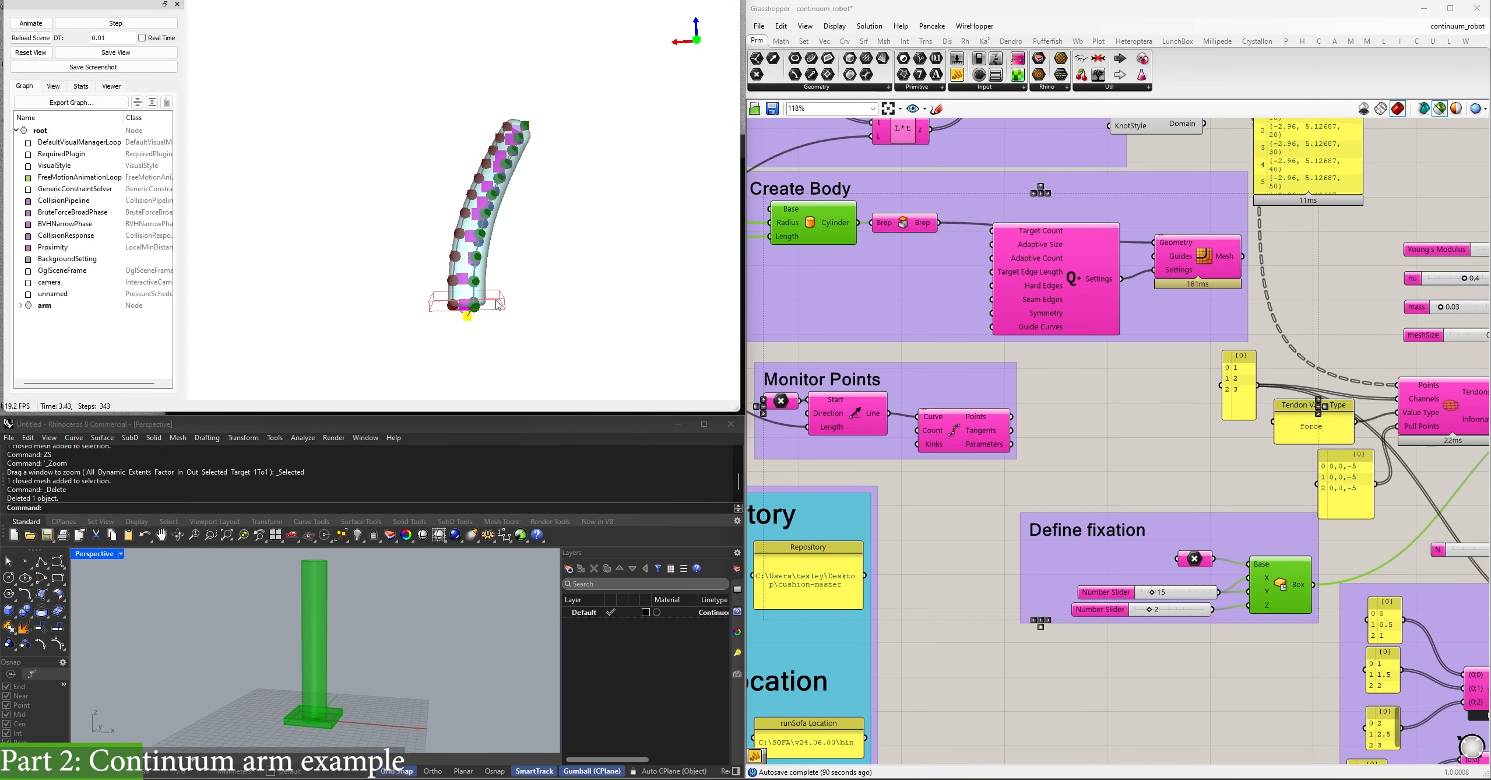
# Preview the fixation box alone and set the number slider for its X and Y sizes to 13.
pyautogui.rightClick(1119, 574)
pyautogui.click(1046, 666)
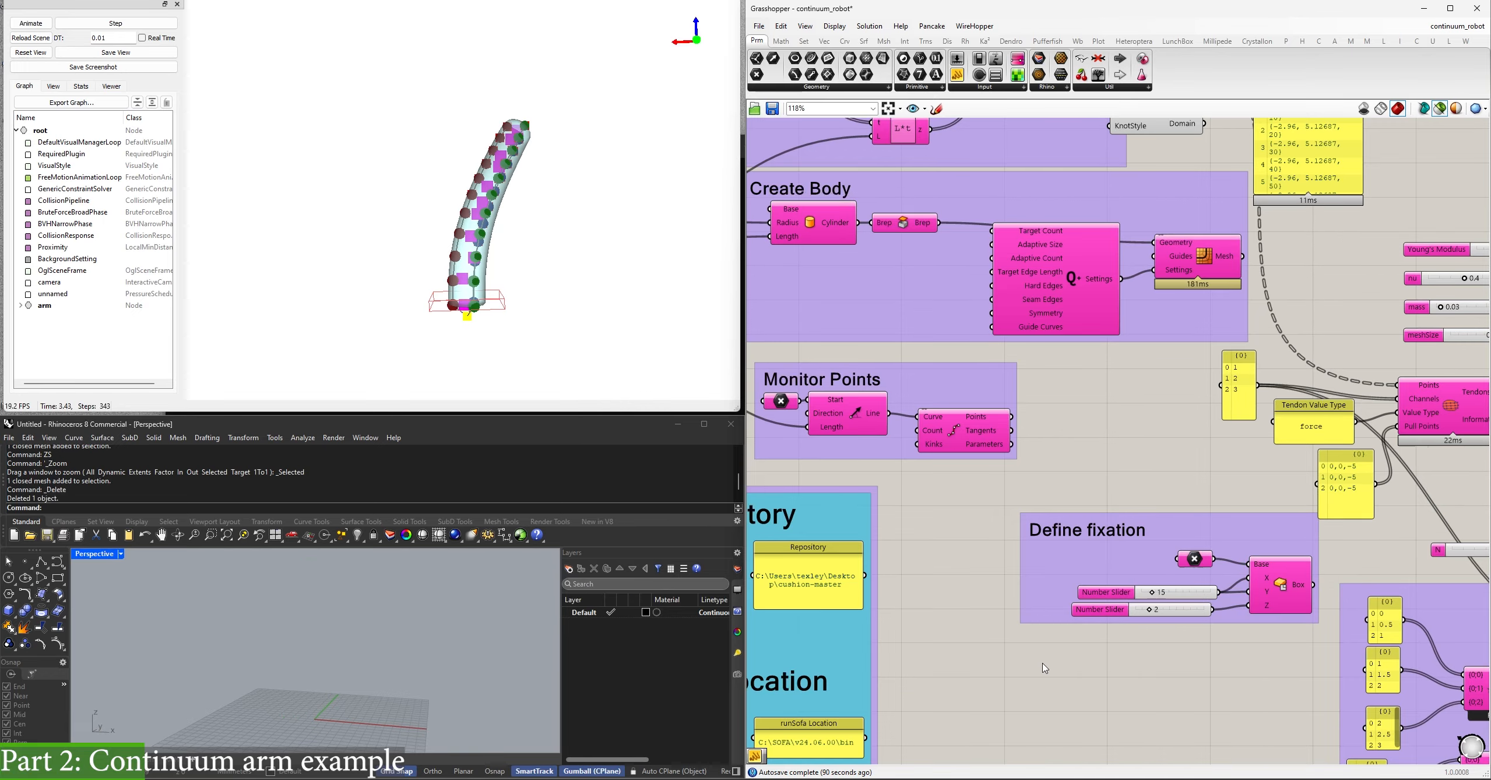
pyautogui.moveTo(1167, 639); pyautogui.dragTo(1090, 605, button='right')
pyautogui.click(1205, 553)
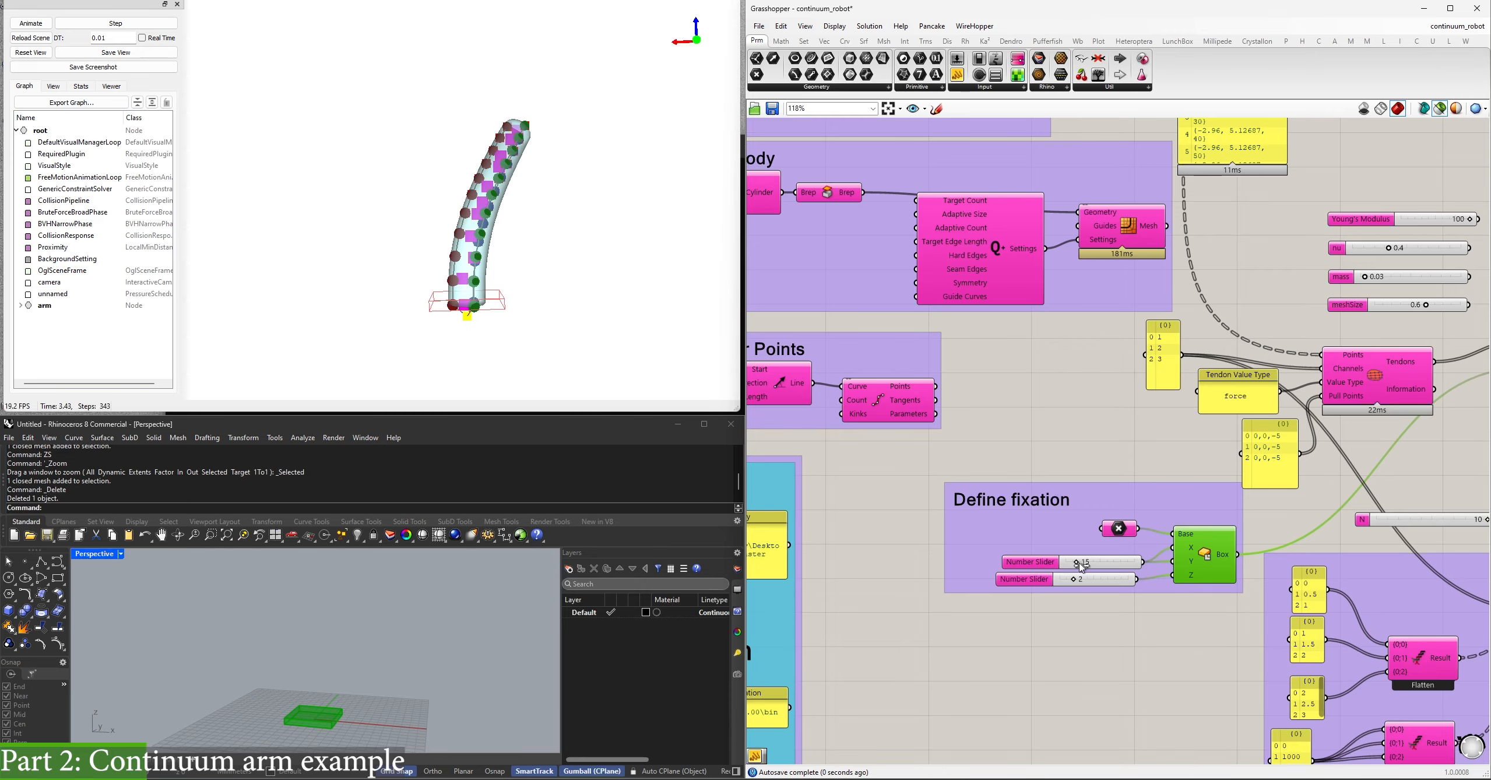
pyautogui.moveTo(1088, 566); pyautogui.dragTo(1080, 568)
pyautogui.moveTo(1271, 405); pyautogui.dragTo(1192, 455, button='right')
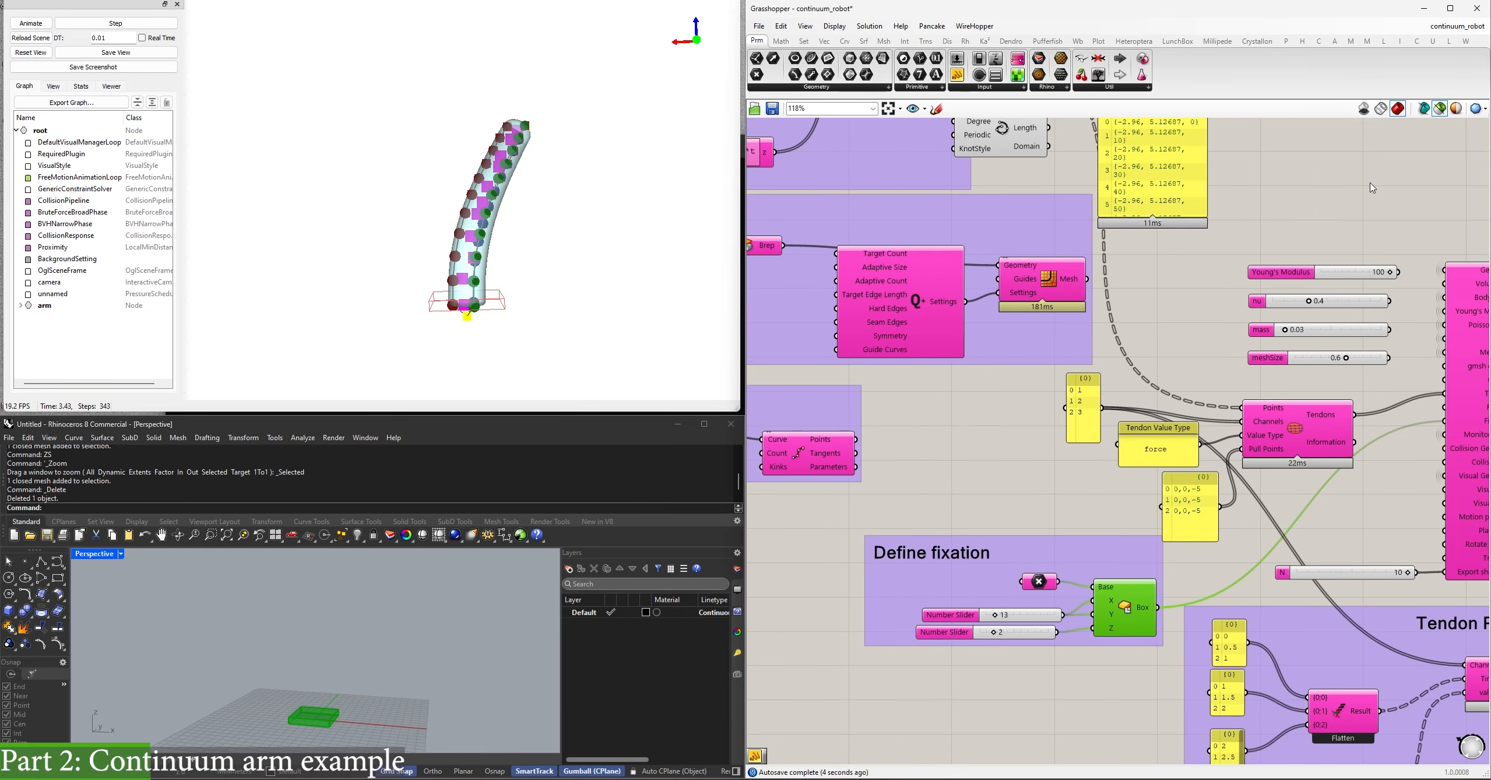
# Preview the interpolated tendon curves and set the Twist parameter to 0.3.
pyautogui.moveTo(1182, 302); pyautogui.dragTo(1255, 483, button='right')
pyautogui.moveTo(1092, 348); pyautogui.dragTo(1152, 369, button='right')
pyautogui.click(1144, 342)
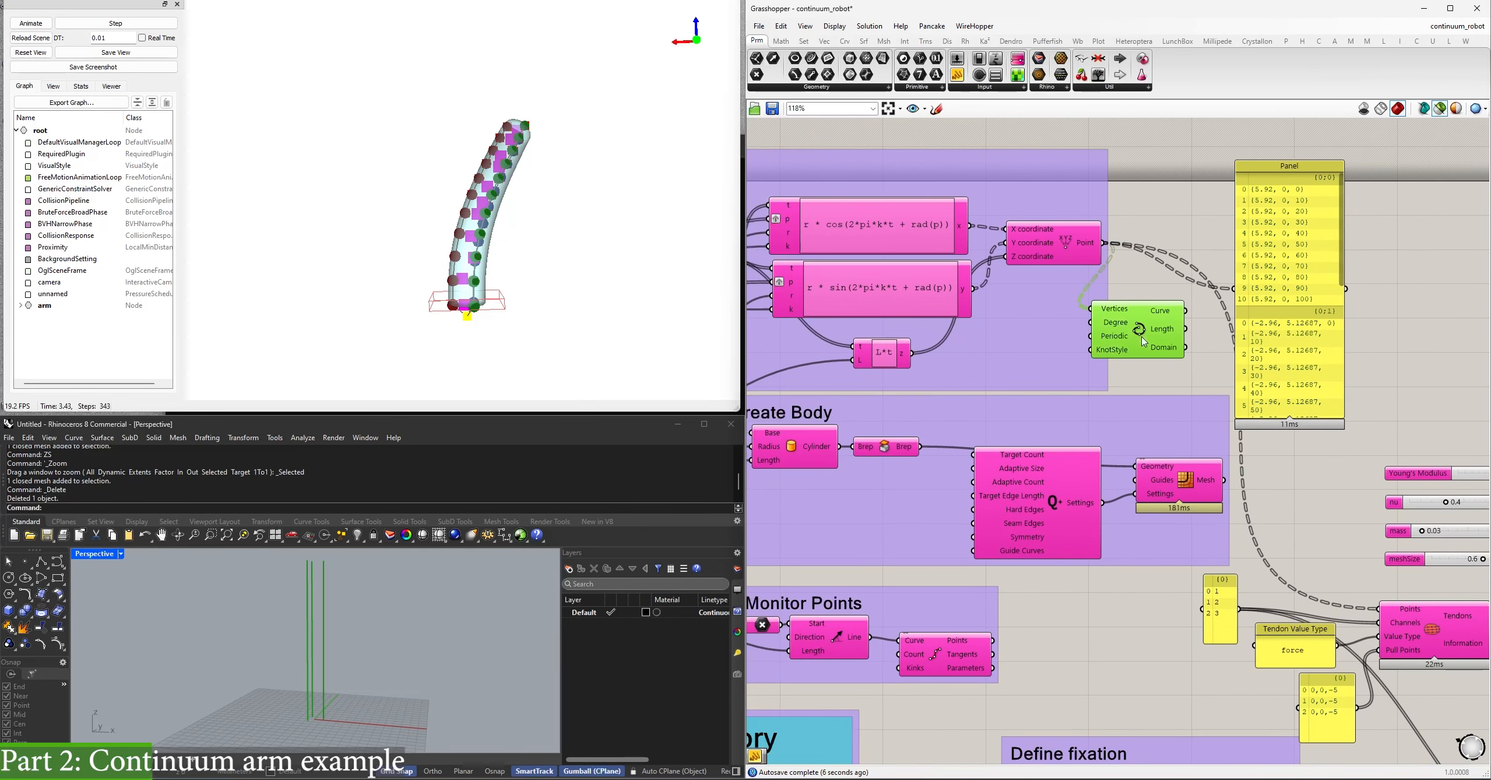
pyautogui.moveTo(333, 602); pyautogui.dragTo(349, 610, button='right')
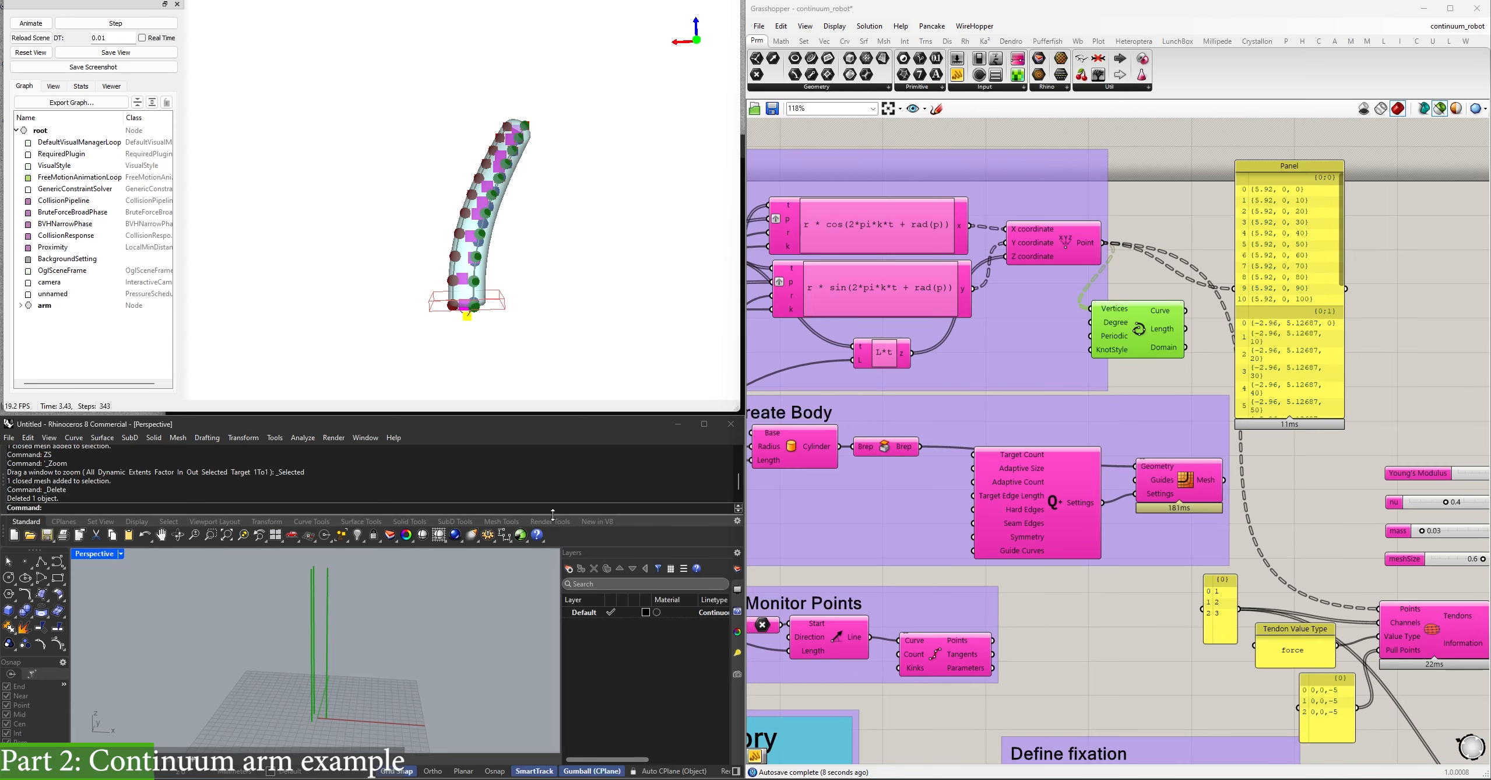
pyautogui.moveTo(794, 315); pyautogui.dragTo(1114, 344, button='right')
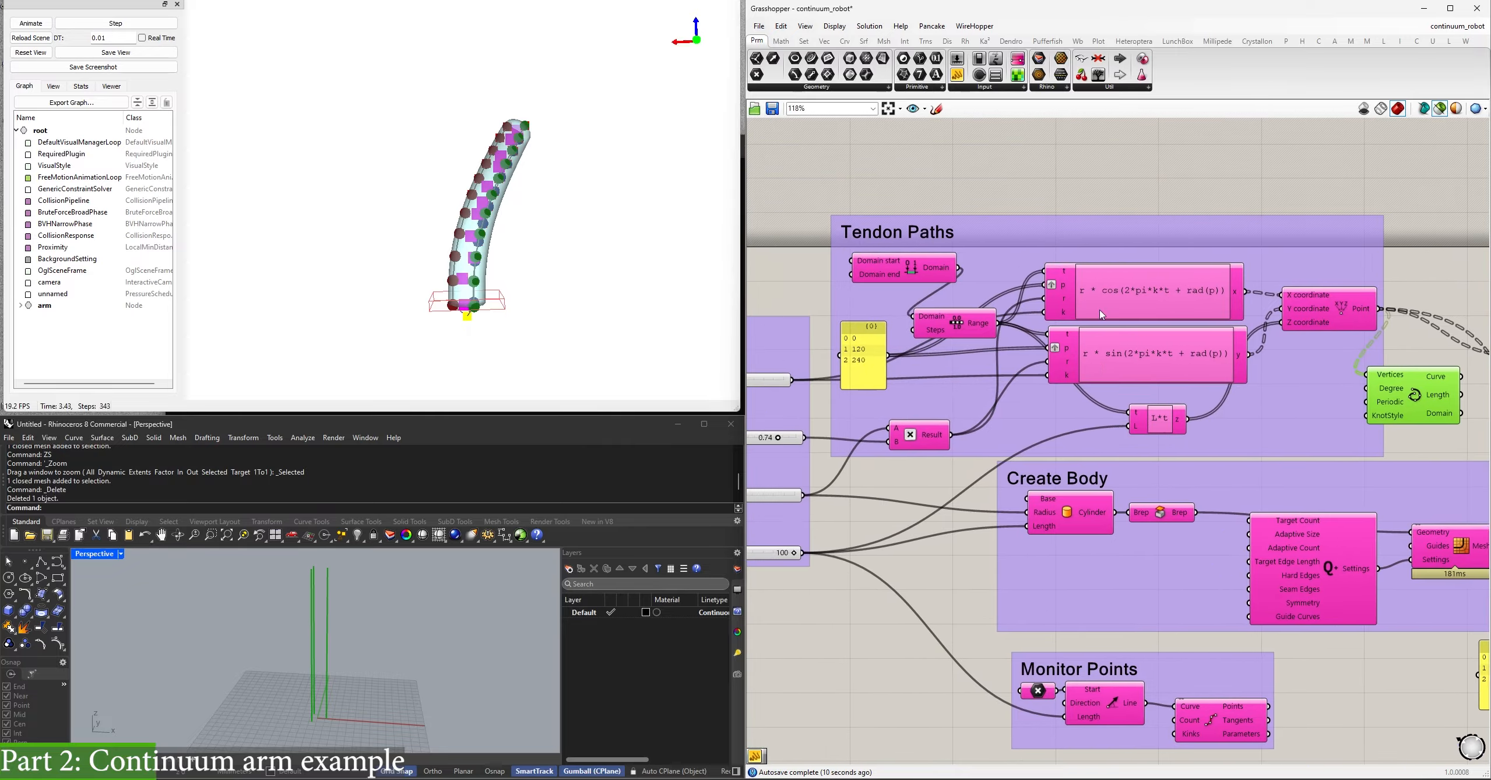
pyautogui.moveTo(972, 431); pyautogui.dragTo(1009, 362, button='right')
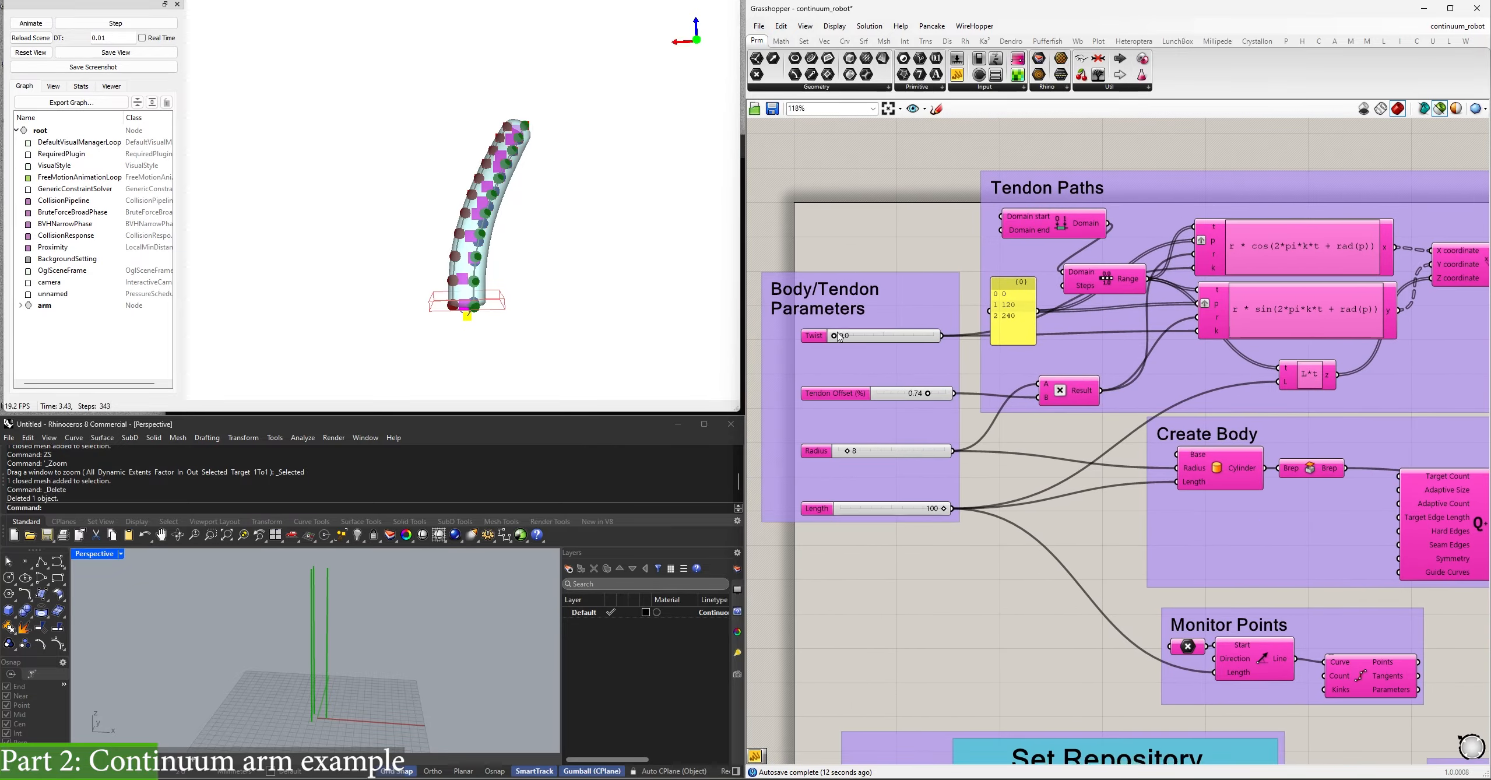
pyautogui.moveTo(844, 338); pyautogui.dragTo(867, 336)
pyautogui.moveTo(382, 641); pyautogui.dragTo(361, 612, button='right')
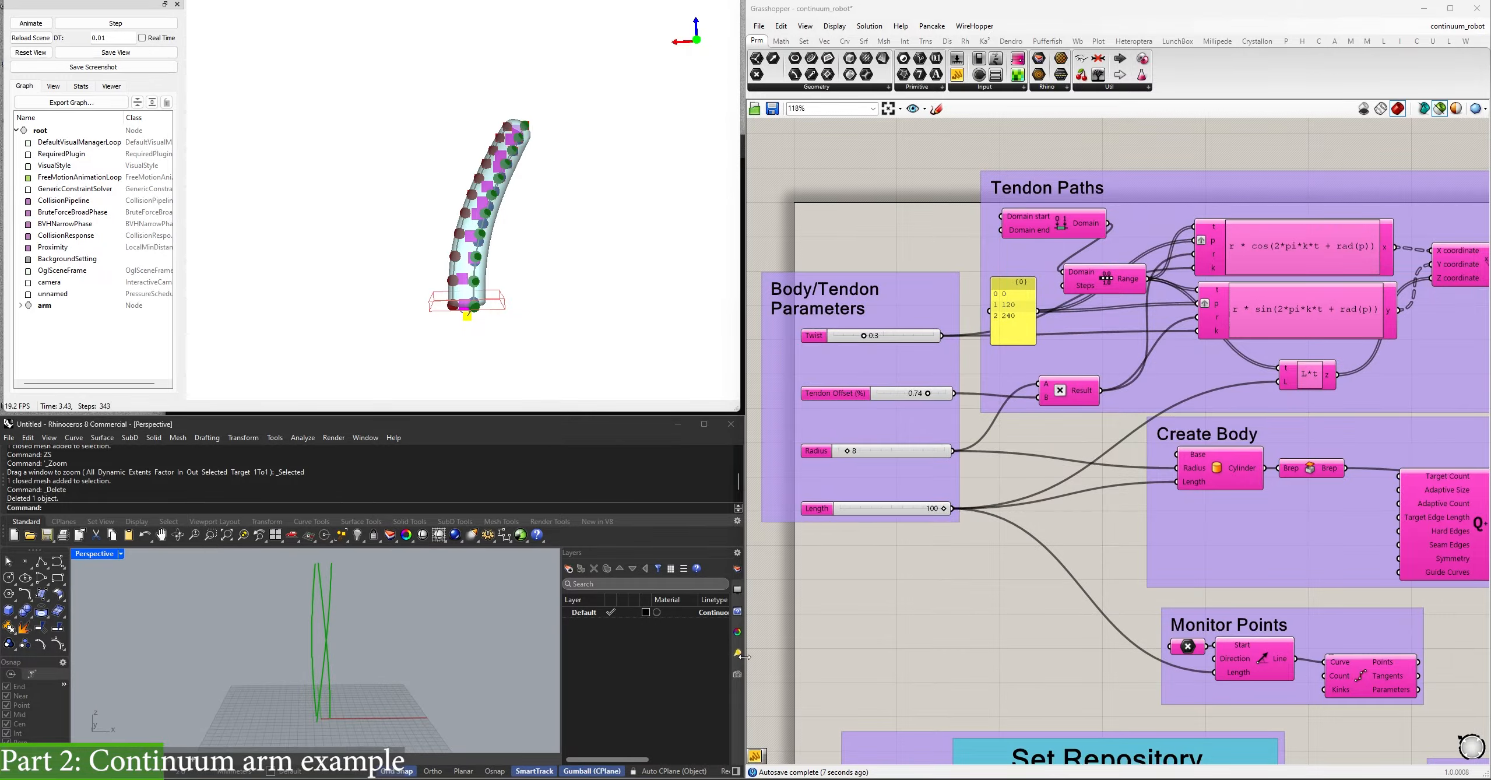
# Close the open SOFA simulation and run SOFA again with the twisted tendons.
pyautogui.hotkey('alt', 'Tab')
pyautogui.click(802, 147)
pyautogui.rightClick(1000, 313)
pyautogui.moveTo(950, 723); pyautogui.dragTo(798, 94, button='right')
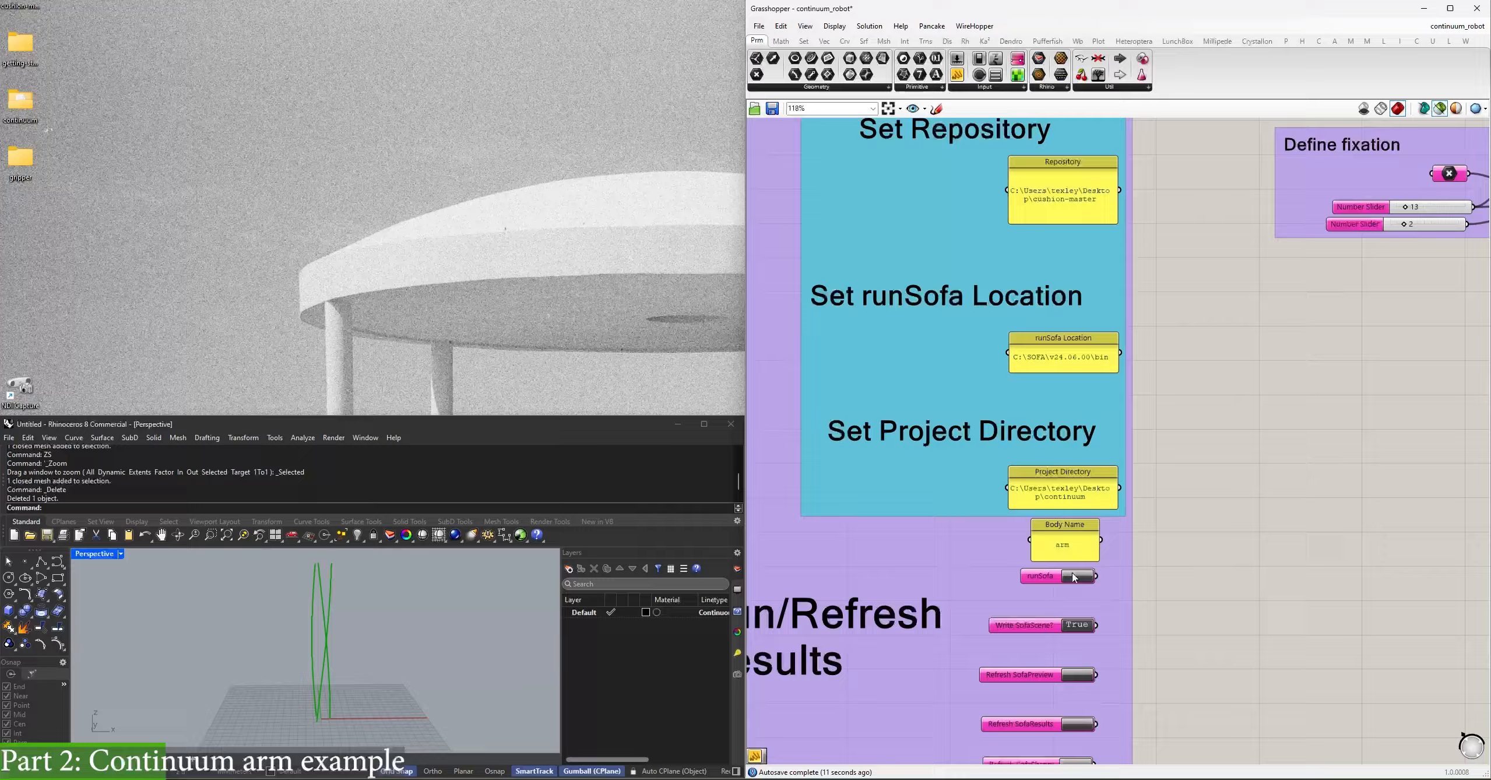
pyautogui.click(1074, 577)
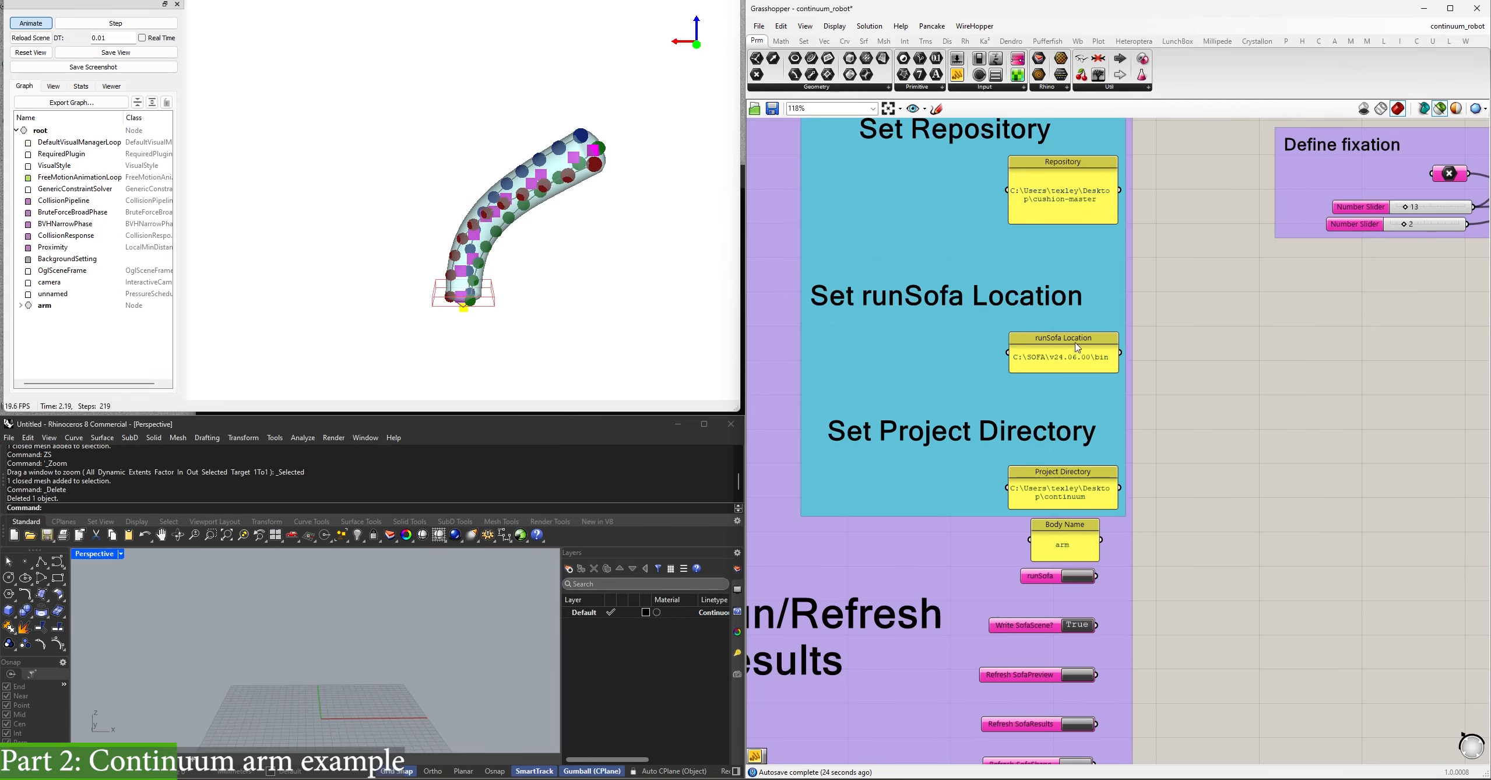
# Select the Tendons component and follow its channel connection to the Tendon Profiles group.
pyautogui.moveTo(1078, 348); pyautogui.dragTo(818, 424, button='right')
pyautogui.moveTo(1121, 407); pyautogui.dragTo(1061, 314, button='right')
pyautogui.click(976, 313)
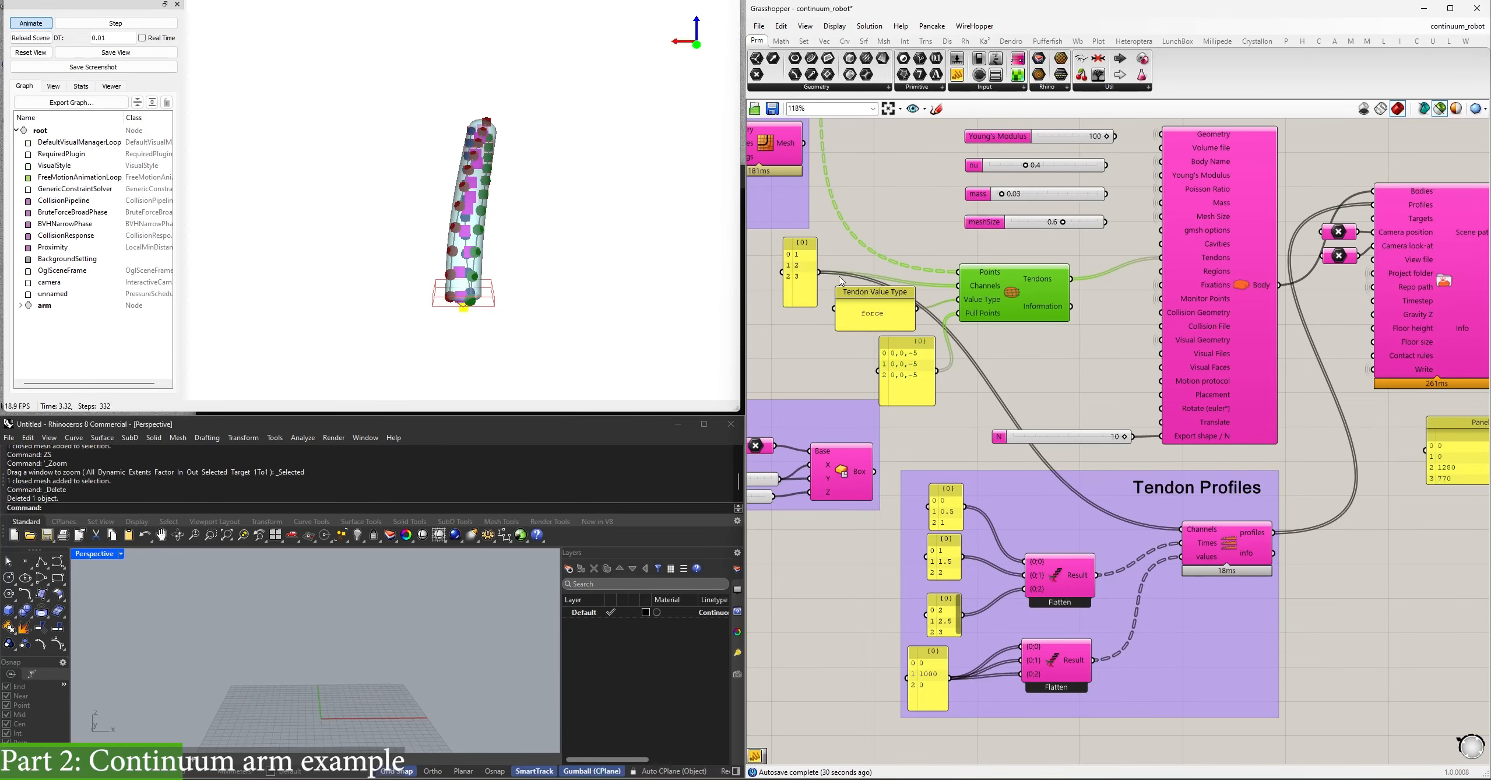
pyautogui.moveTo(1139, 501); pyautogui.dragTo(1159, 390, button='right')
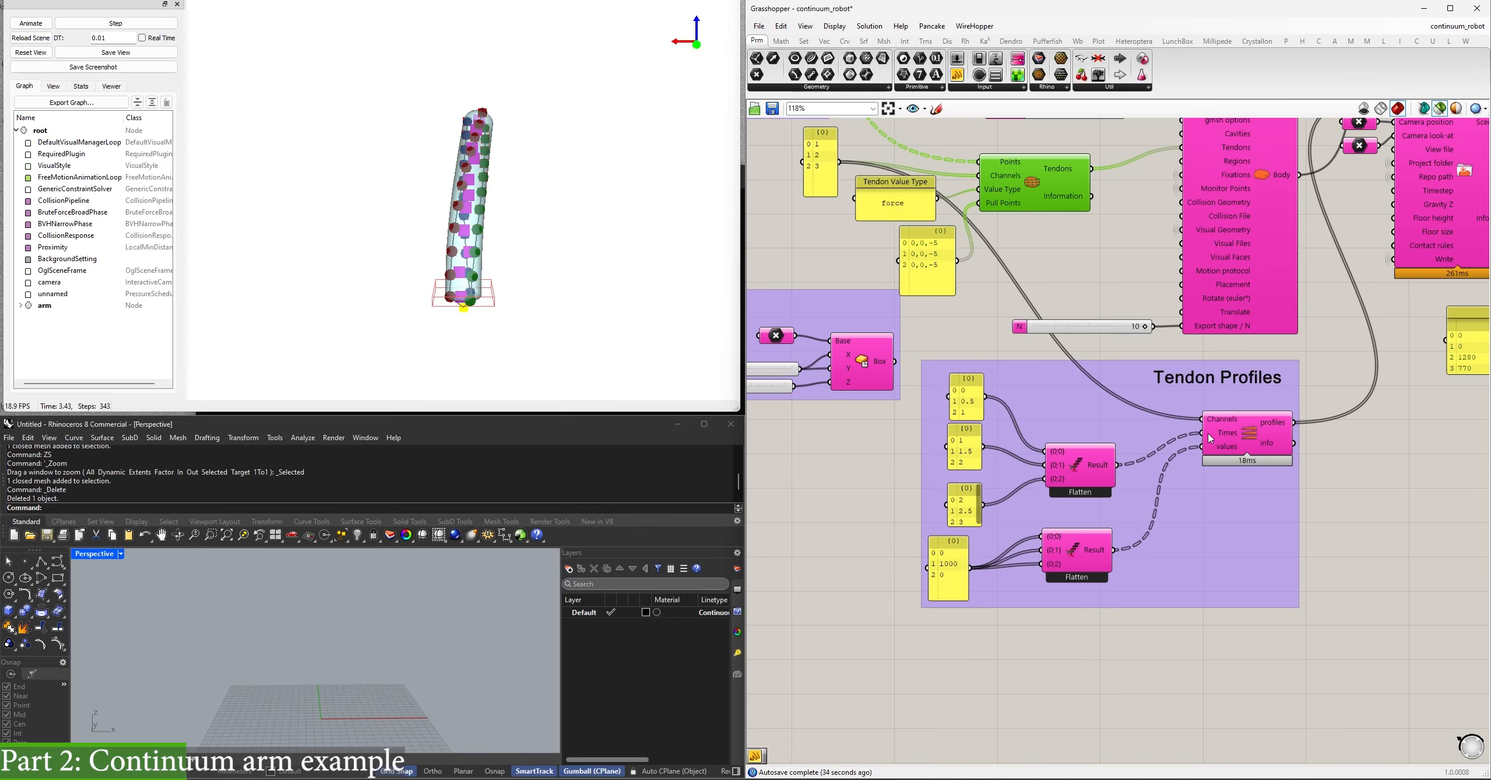
pyautogui.scroll(2, 1208, 433)
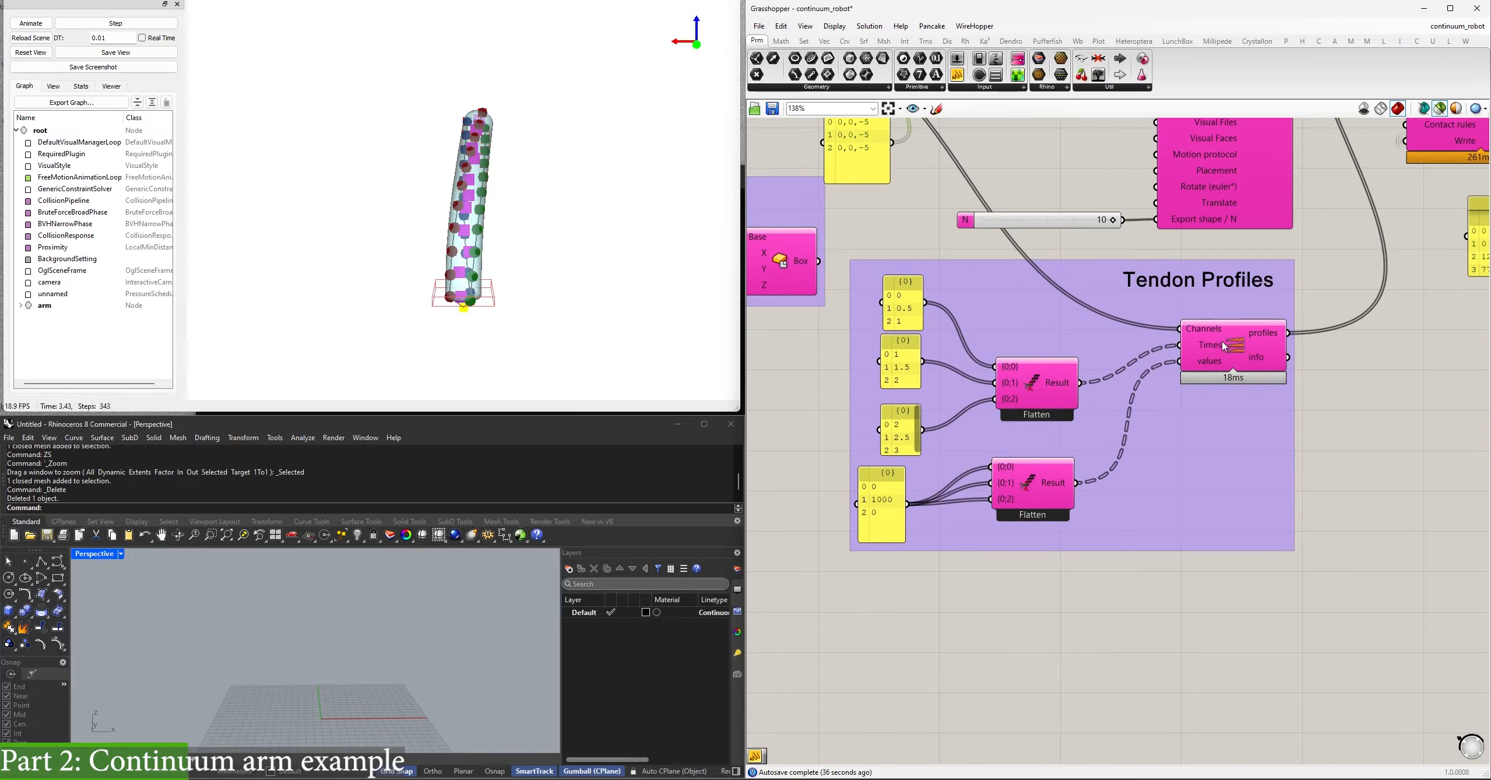
# Attach a new panel to the combined Times result in Tendon Profiles and enlarge it to show all branches.
pyautogui.click(1049, 387)
pyautogui.click(1130, 669)
pyautogui.press('F4')
pyautogui.write('//')
pyautogui.press('Return')
pyautogui.moveTo(1130, 439); pyautogui.dragTo(1079, 383)
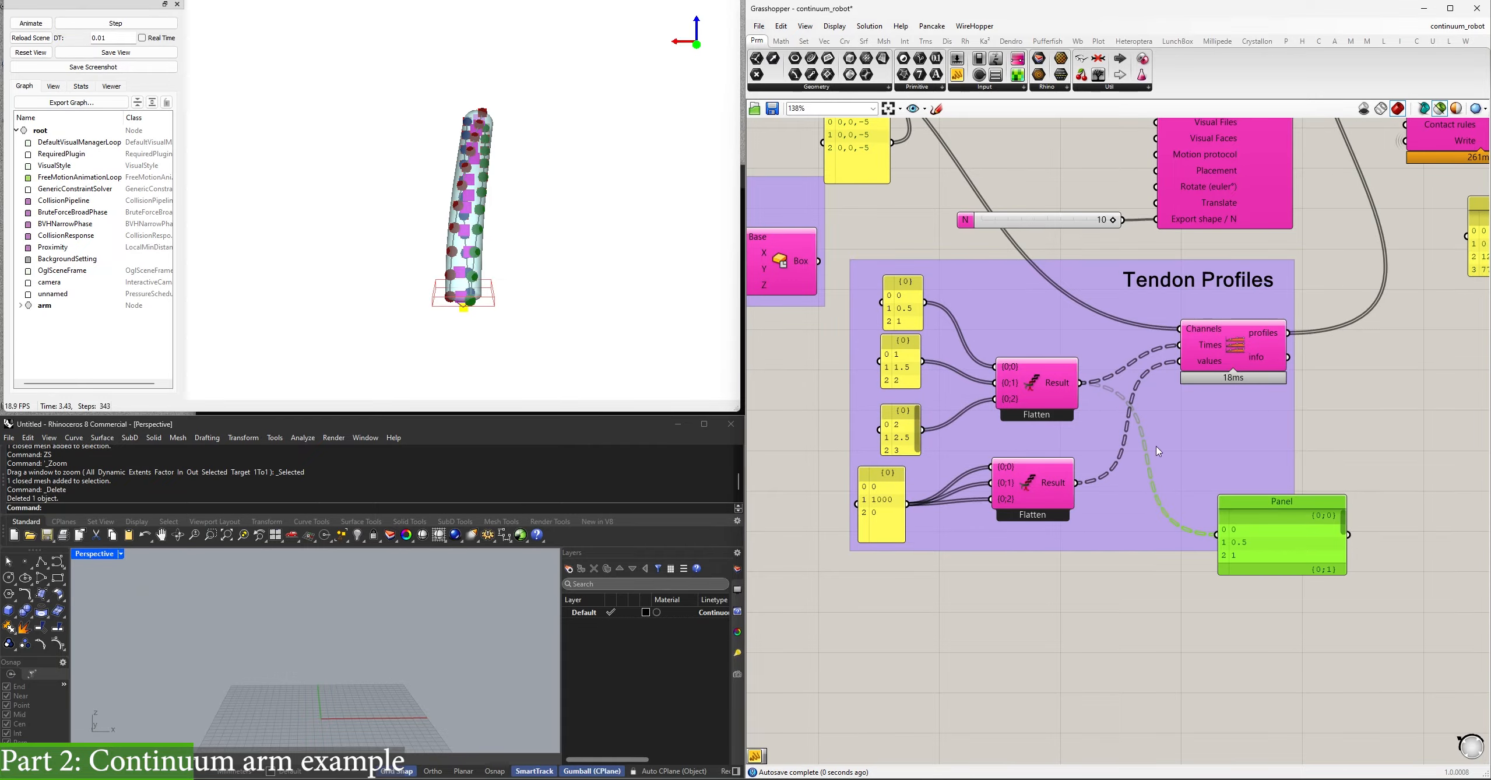
pyautogui.click(1284, 580)
pyautogui.moveTo(1282, 574); pyautogui.dragTo(1283, 726)
pyautogui.moveTo(1259, 609); pyautogui.dragTo(1251, 571)
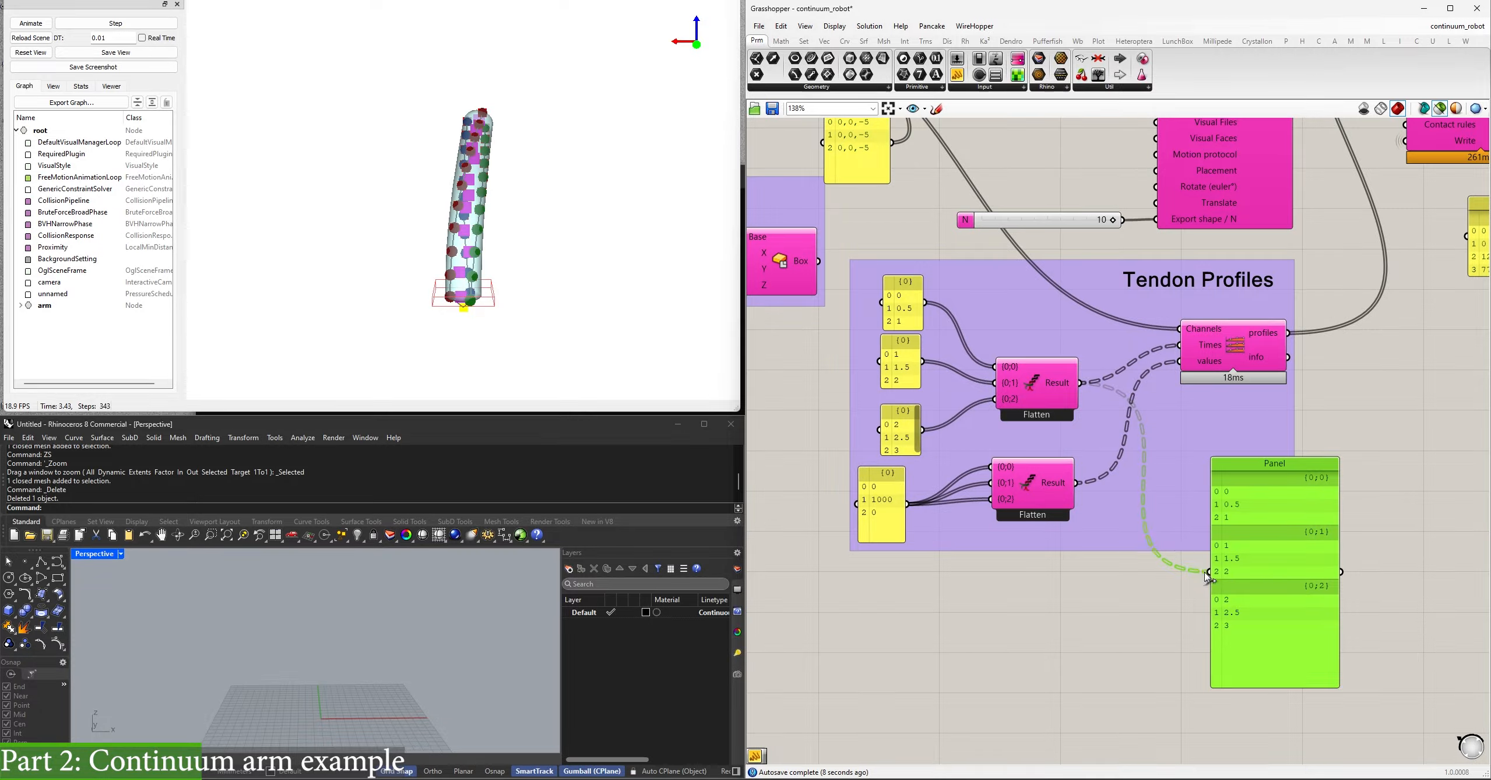
# Rewire the panel to show the combined tendon values instead of the Times, disconnect it and delete it.
pyautogui.moveTo(1208, 573); pyautogui.dragTo(1079, 484)
pyautogui.keyDown('shift'); pyautogui.moveTo(1208, 573); pyautogui.dragTo(1079, 383); pyautogui.keyUp('shift')
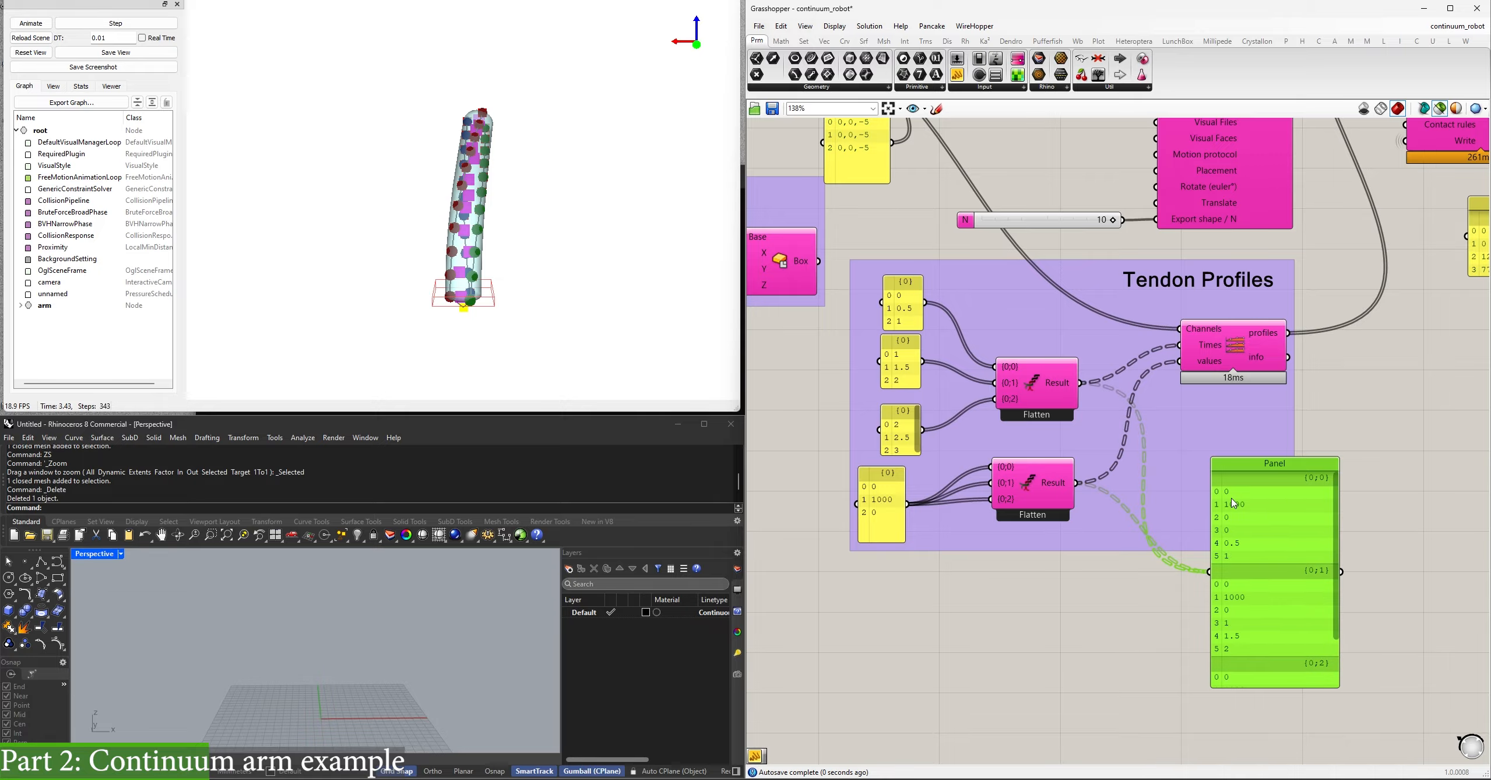
pyautogui.keyDown('ctrl'); pyautogui.moveTo(1208, 576); pyautogui.dragTo(1079, 383); pyautogui.keyUp('ctrl')
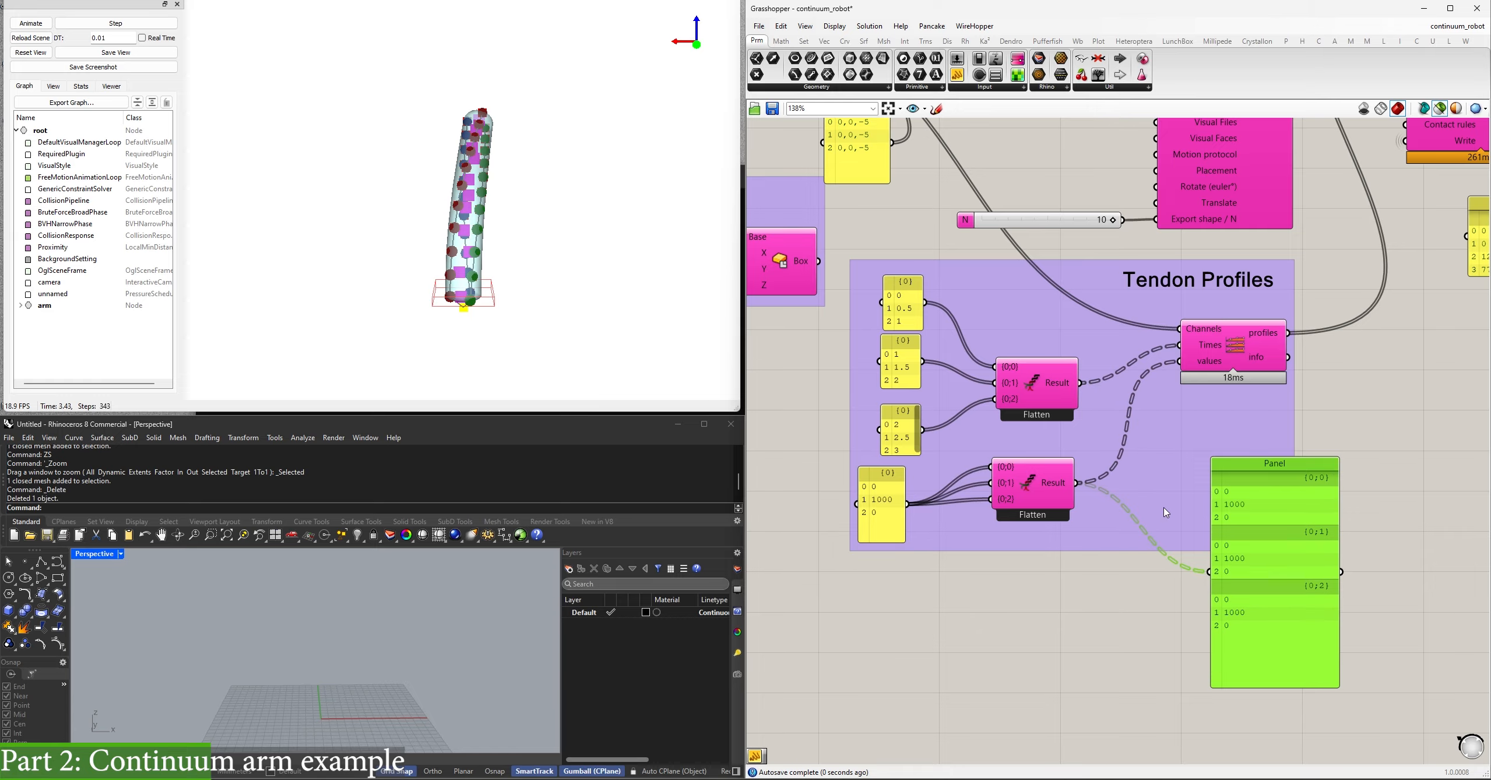
pyautogui.keyDown('ctrl'); pyautogui.moveTo(1209, 577); pyautogui.dragTo(1079, 486); pyautogui.keyUp('ctrl')
pyautogui.moveTo(1279, 541); pyautogui.dragTo(1110, 651, button='right')
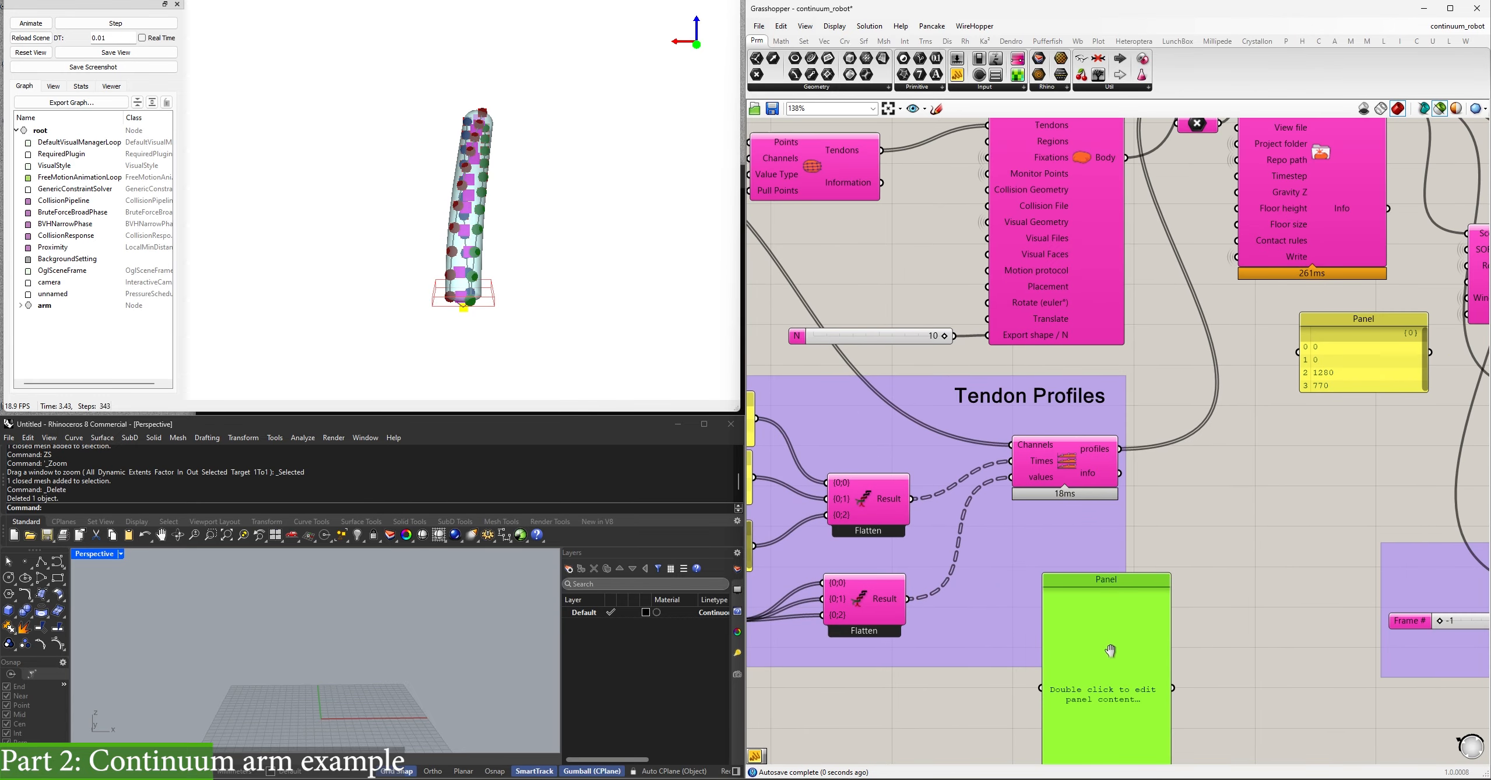
pyautogui.press('Delete')
# Examine the inputs of the Body component and of the scene component that receives the bodies and profiles.
pyautogui.moveTo(1279, 439); pyautogui.dragTo(1217, 614, button='right')
pyautogui.click(989, 301)
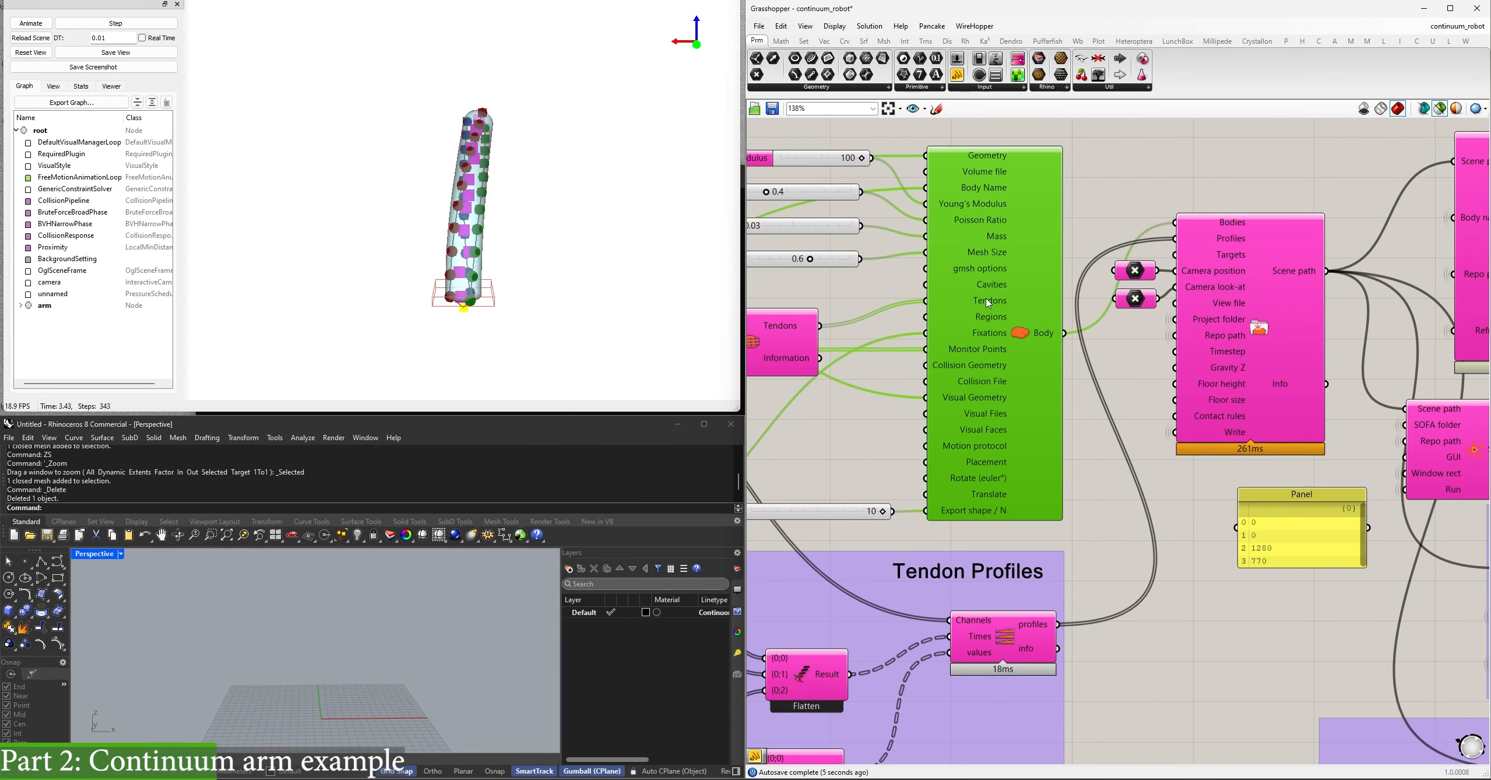
pyautogui.click(1224, 244)
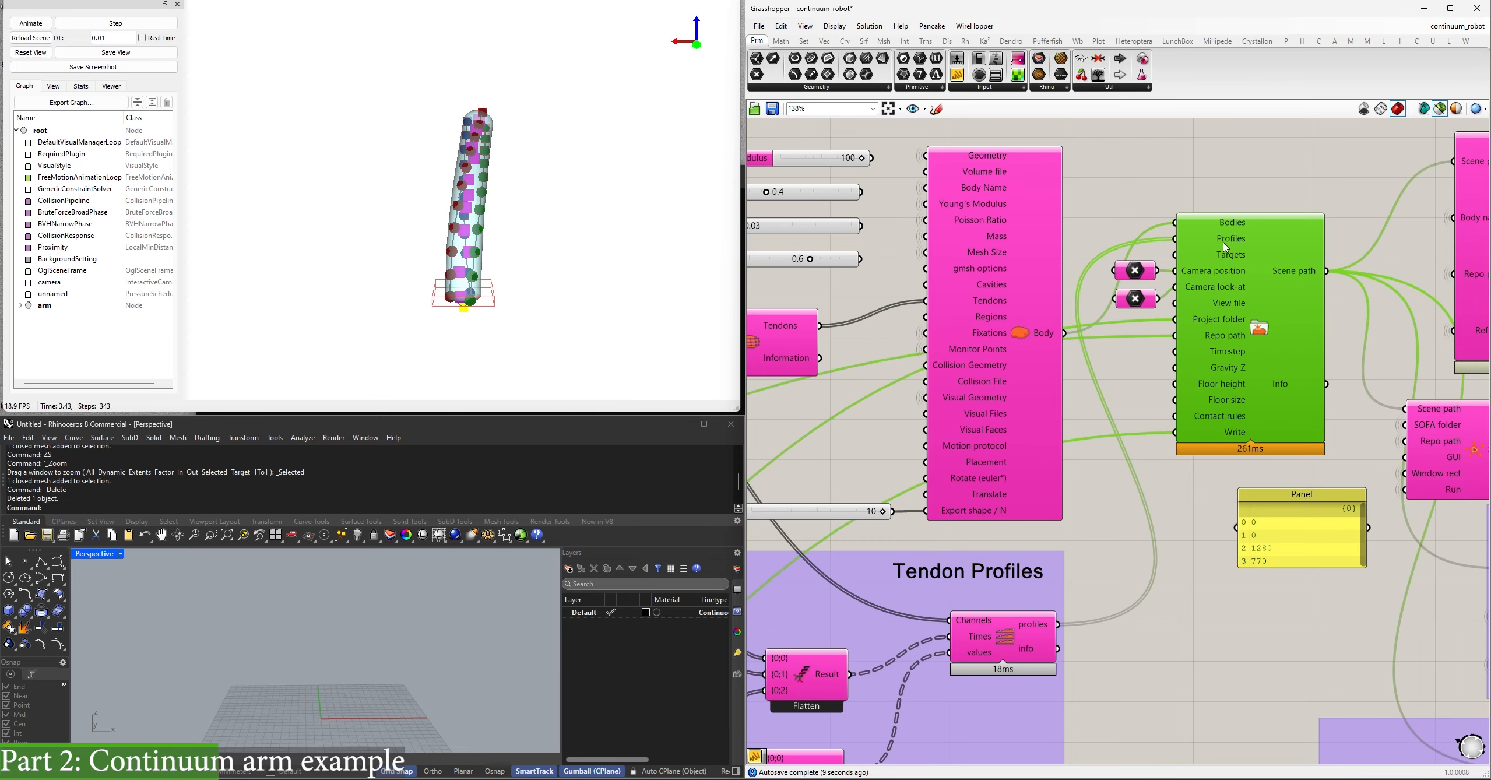
# Preview the scene's camera points one at a time and inspect the look-at point in the four-viewport layout.
pyautogui.click(1135, 271)
pyautogui.click(1135, 299)
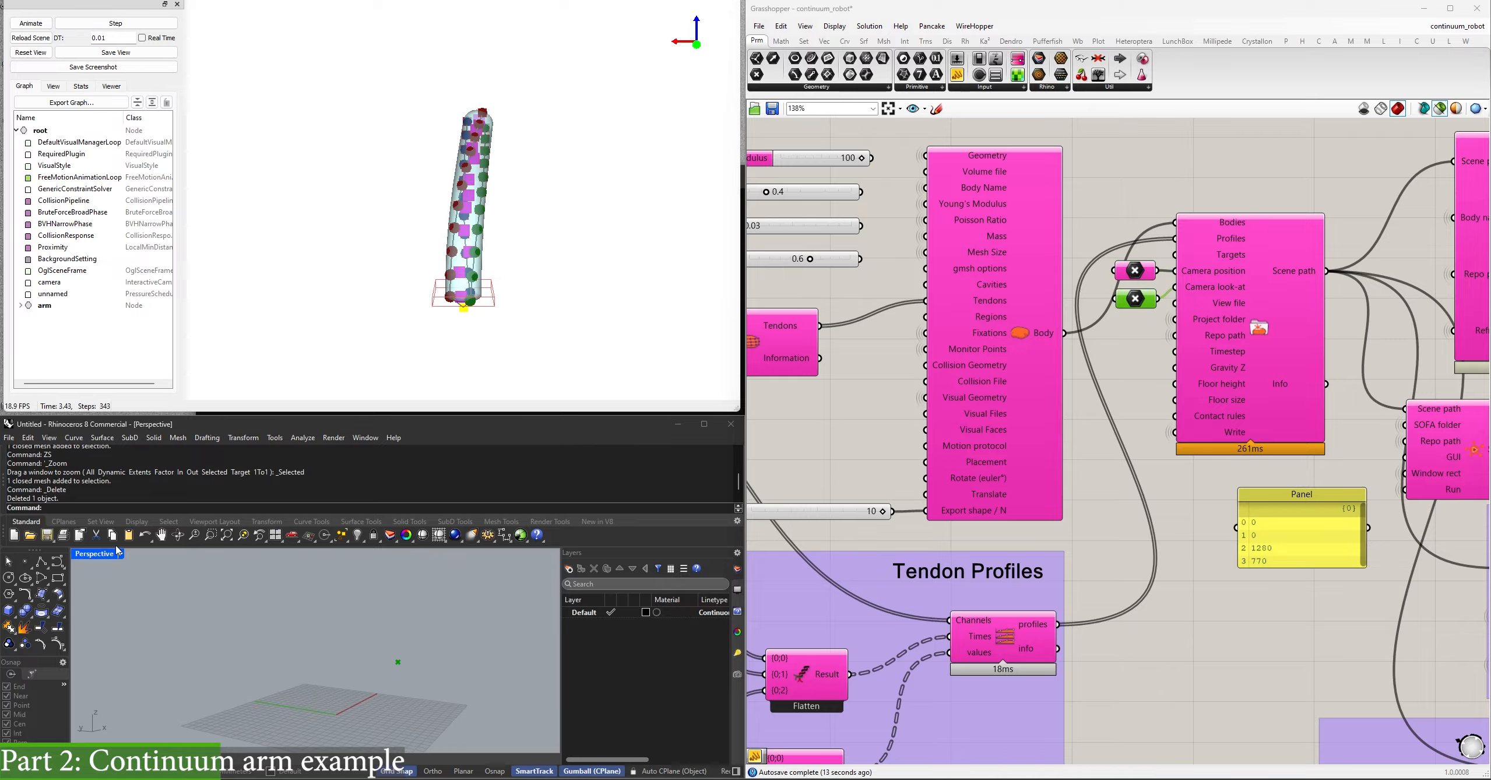
pyautogui.click(276, 535)
pyautogui.scroll(-3, 220, 690)
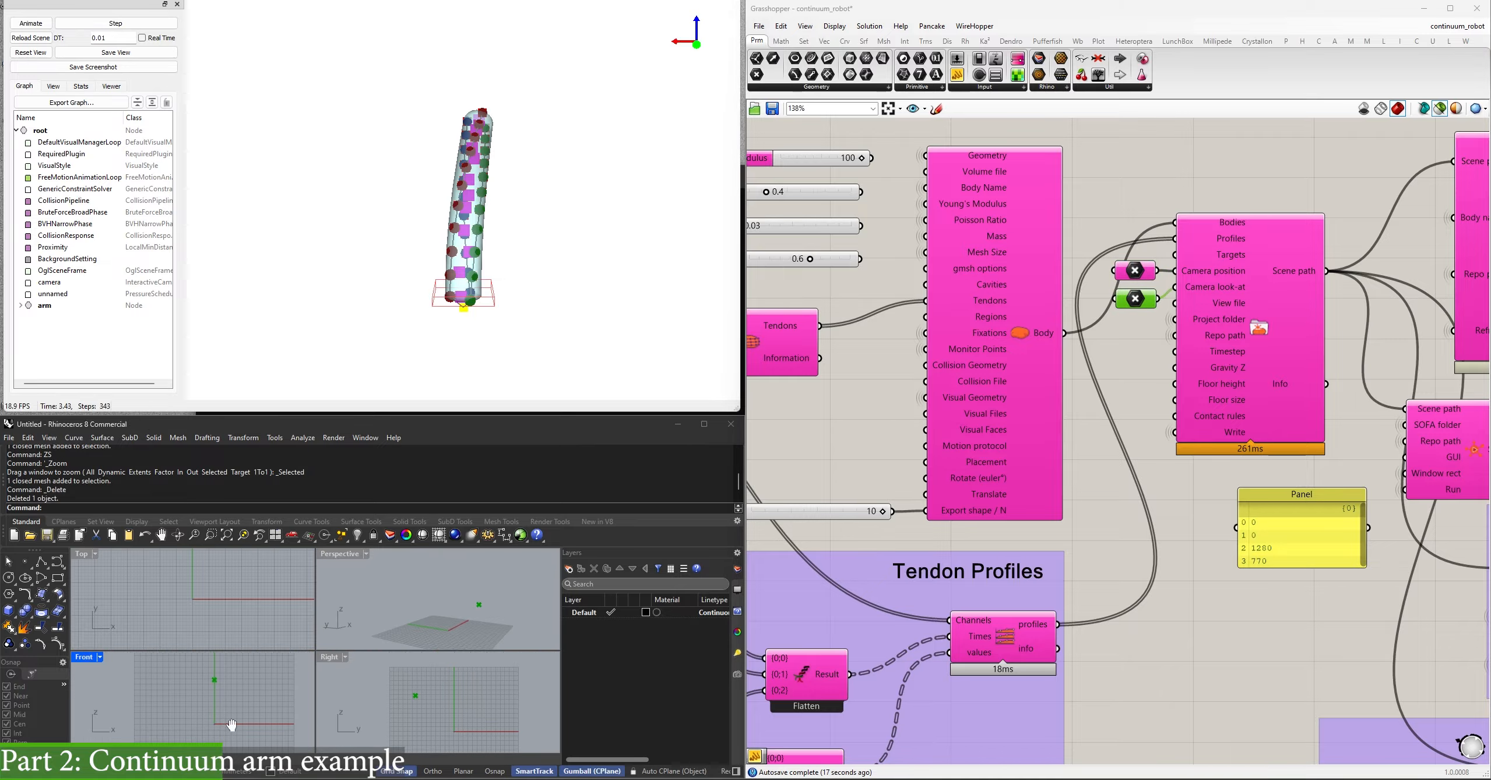
pyautogui.click(223, 609)
pyautogui.scroll(-3, 223, 609)
pyautogui.moveTo(845, 464)
pyautogui.mouseDown(button='right')
pyautogui.moveTo(1027, 432)
pyautogui.moveTo(978, 421)
pyautogui.mouseUp(button='right')
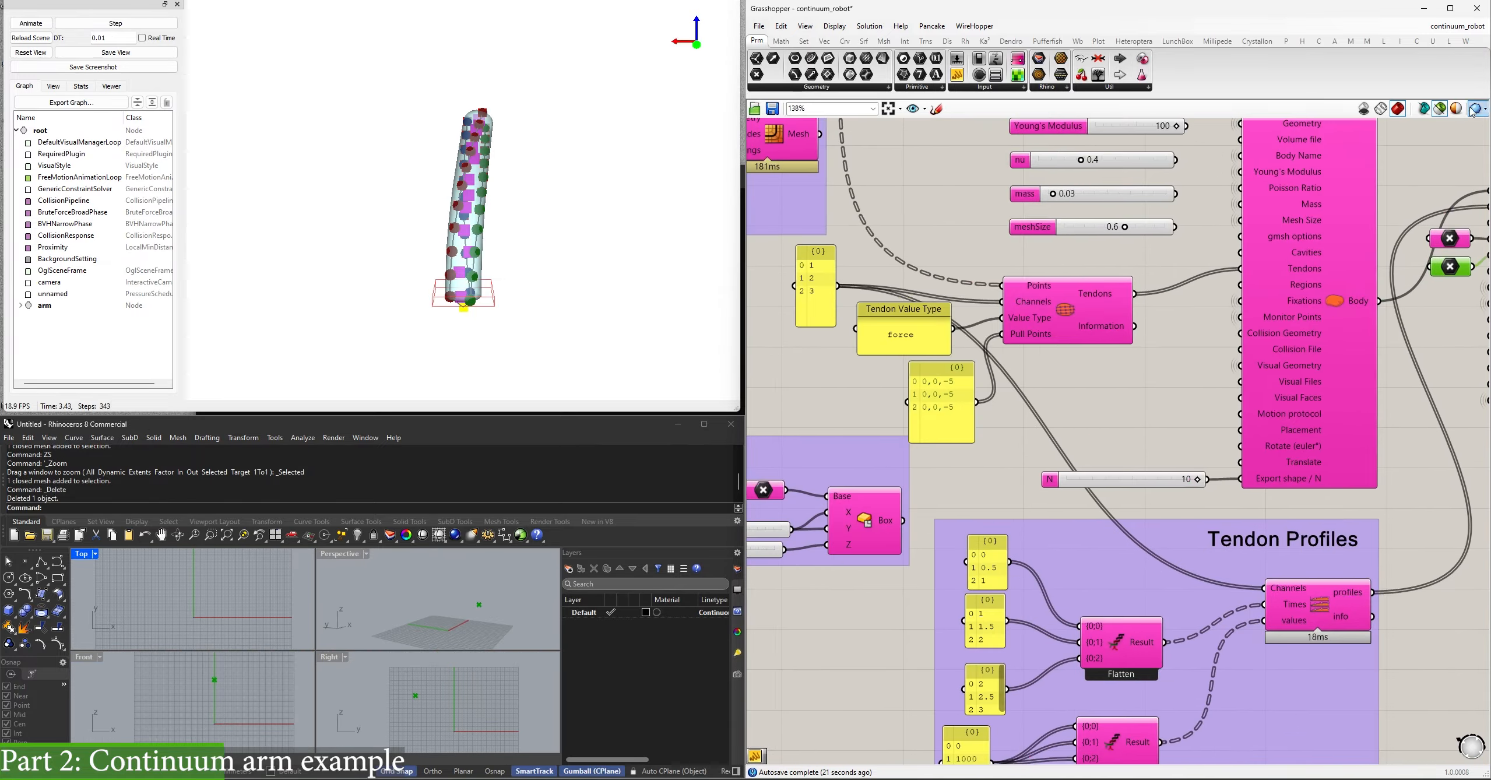
# Preview the arm setup together with the camera position and look-at points and inspect them in a maximized Perspective view.
pyautogui.click(1439, 109)
pyautogui.click(1440, 108)
pyautogui.moveTo(1380, 316); pyautogui.dragTo(966, 230, button='right')
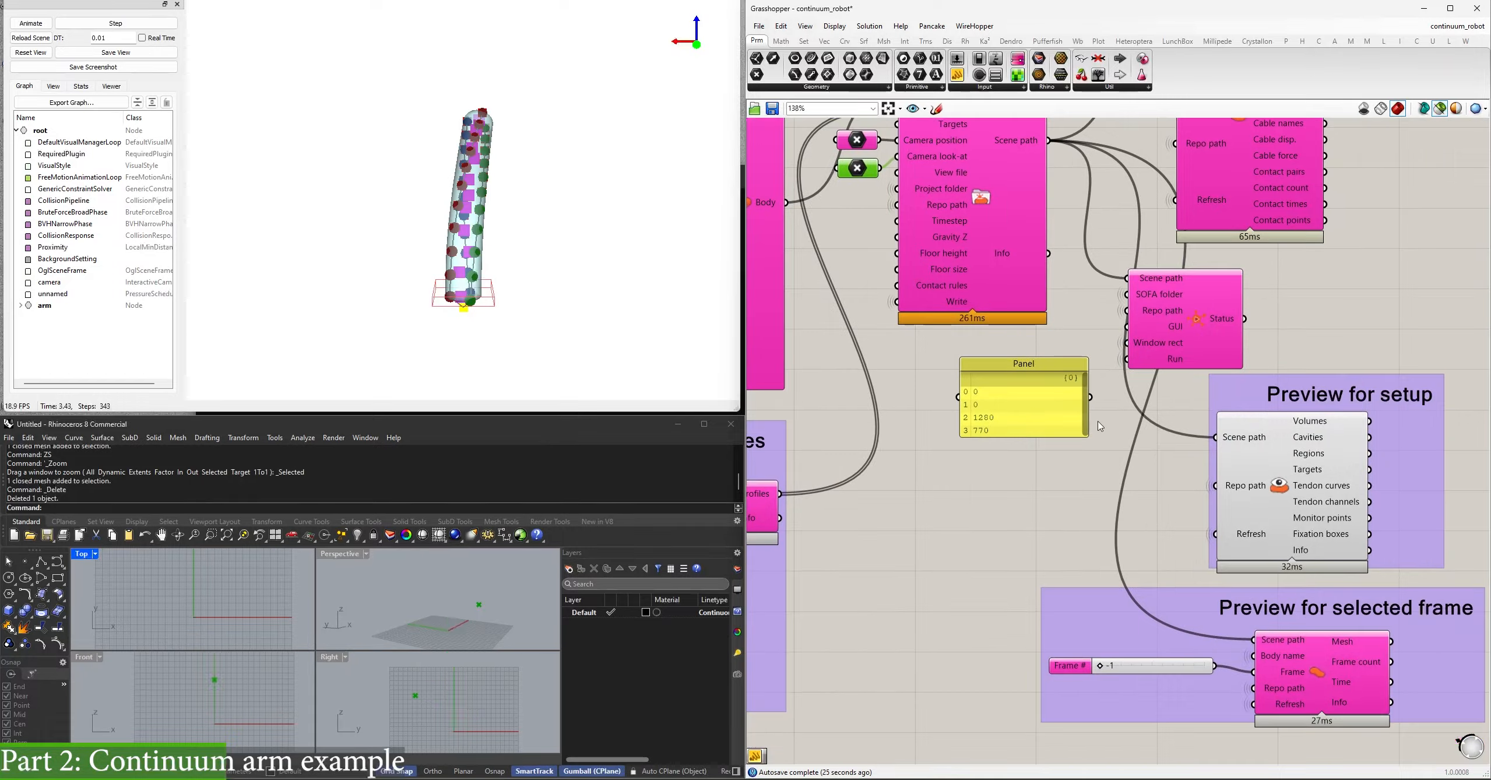
pyautogui.click(1283, 490)
pyautogui.moveTo(1283, 490); pyautogui.dragTo(1417, 573, button='right')
pyautogui.moveTo(424, 614); pyautogui.dragTo(402, 620, button='right')
pyautogui.keyDown('ctrl'); pyautogui.click(991, 255); pyautogui.keyUp('ctrl')
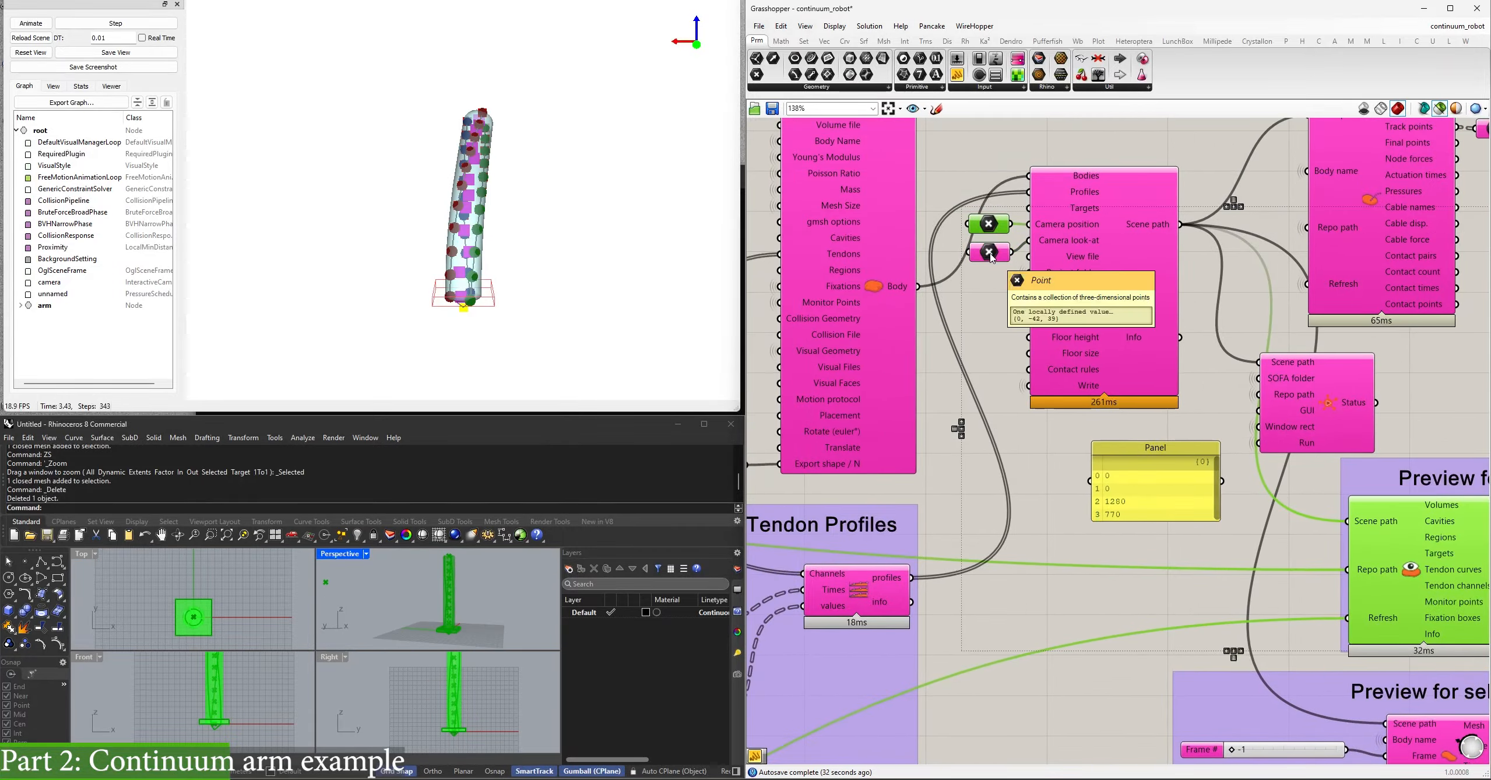
pyautogui.keyDown('shift'); pyautogui.click(991, 254); pyautogui.keyUp('shift')
pyautogui.moveTo(501, 632); pyautogui.dragTo(388, 625, button='right')
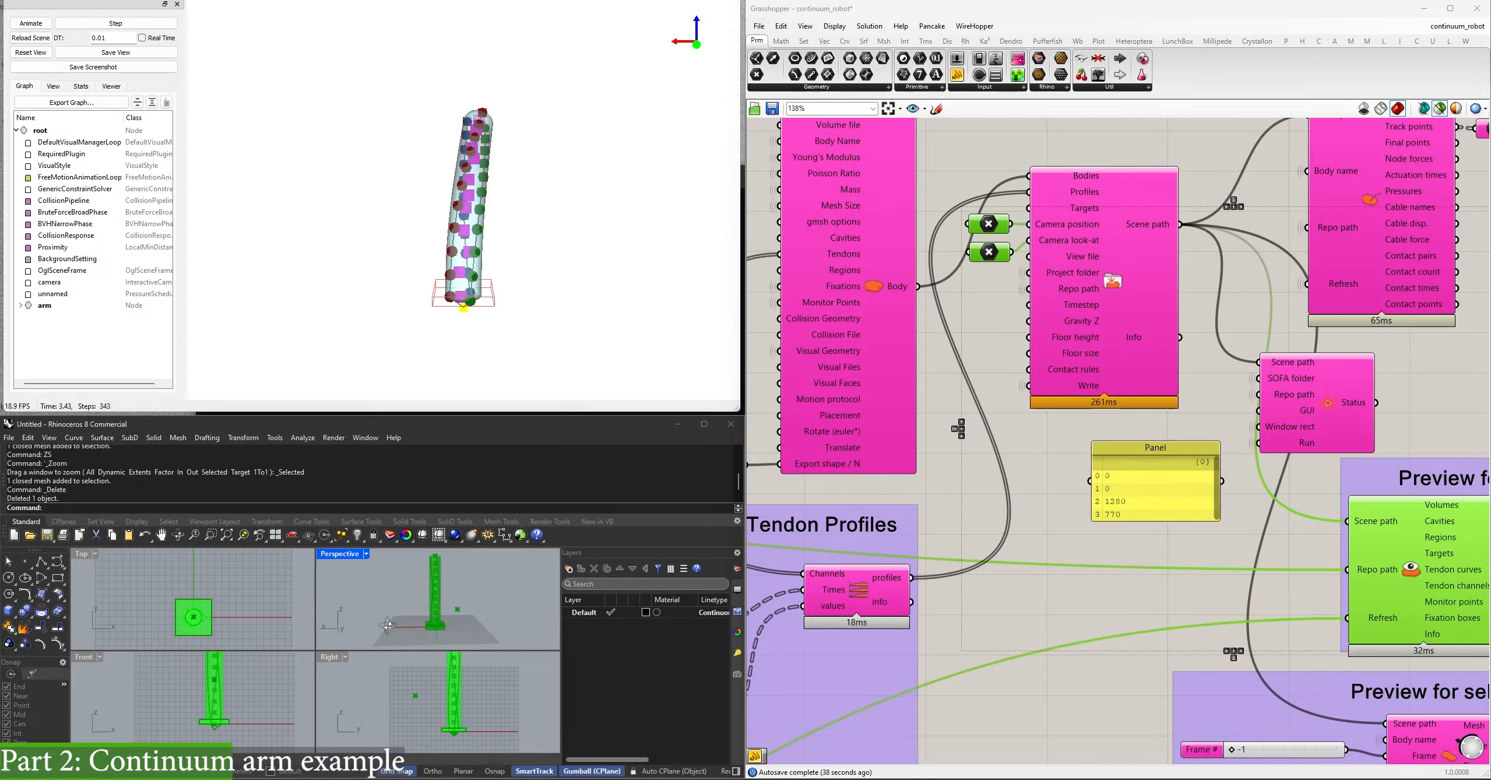
pyautogui.doubleClick(344, 553)
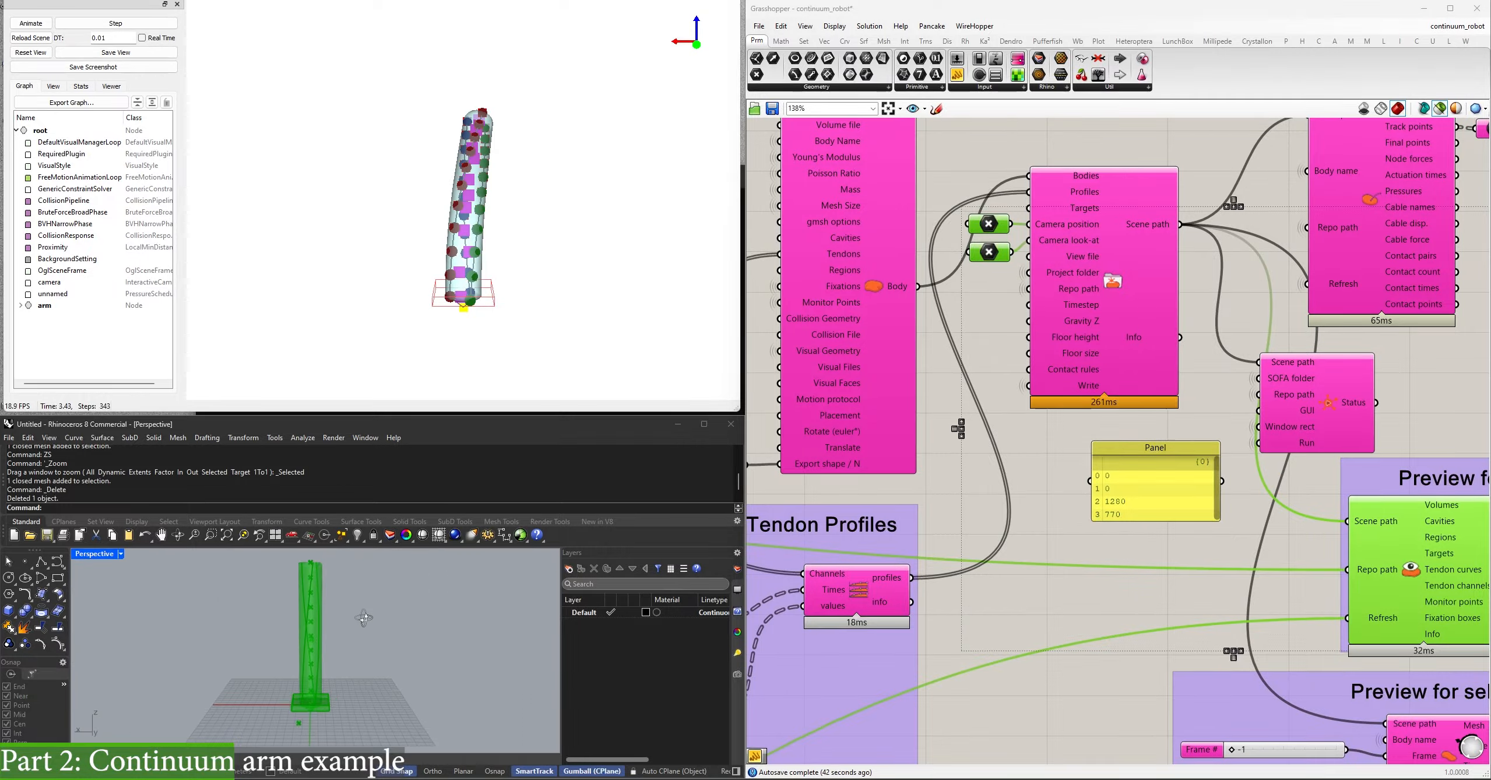
# Select the scene component and trace its project folder and Write inputs back to the Project Directory panel and Write SofaScene toggle.
pyautogui.click(1058, 316)
pyautogui.moveTo(904, 334); pyautogui.dragTo(1066, 295, button='right')
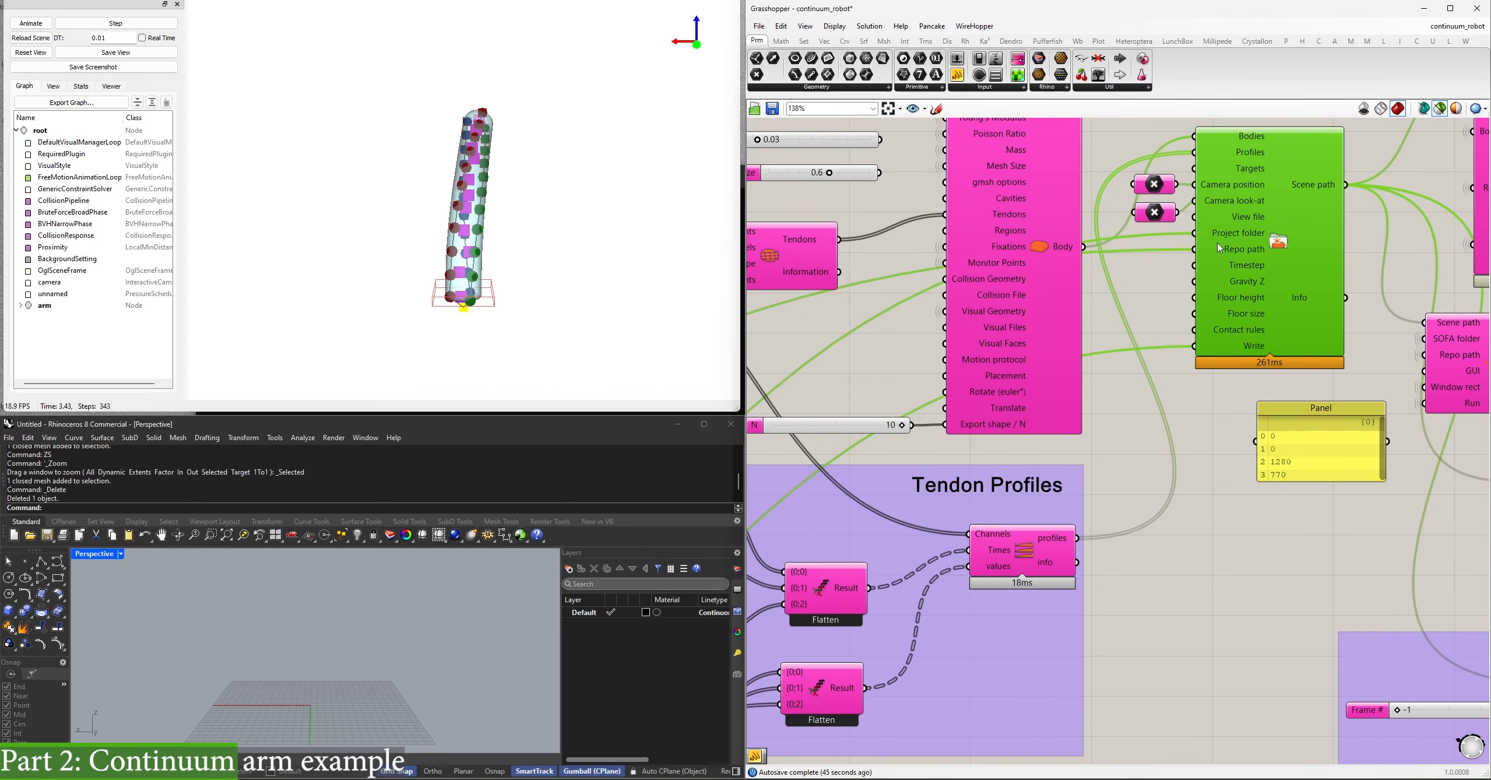
pyautogui.moveTo(1202, 379); pyautogui.dragTo(1411, 251, button='right')
pyautogui.moveTo(919, 441); pyautogui.dragTo(1169, 280, button='right')
pyautogui.moveTo(912, 499)
pyautogui.mouseDown(button='right')
pyautogui.moveTo(1158, 329)
pyautogui.moveTo(1069, 439)
pyautogui.mouseUp(button='right')
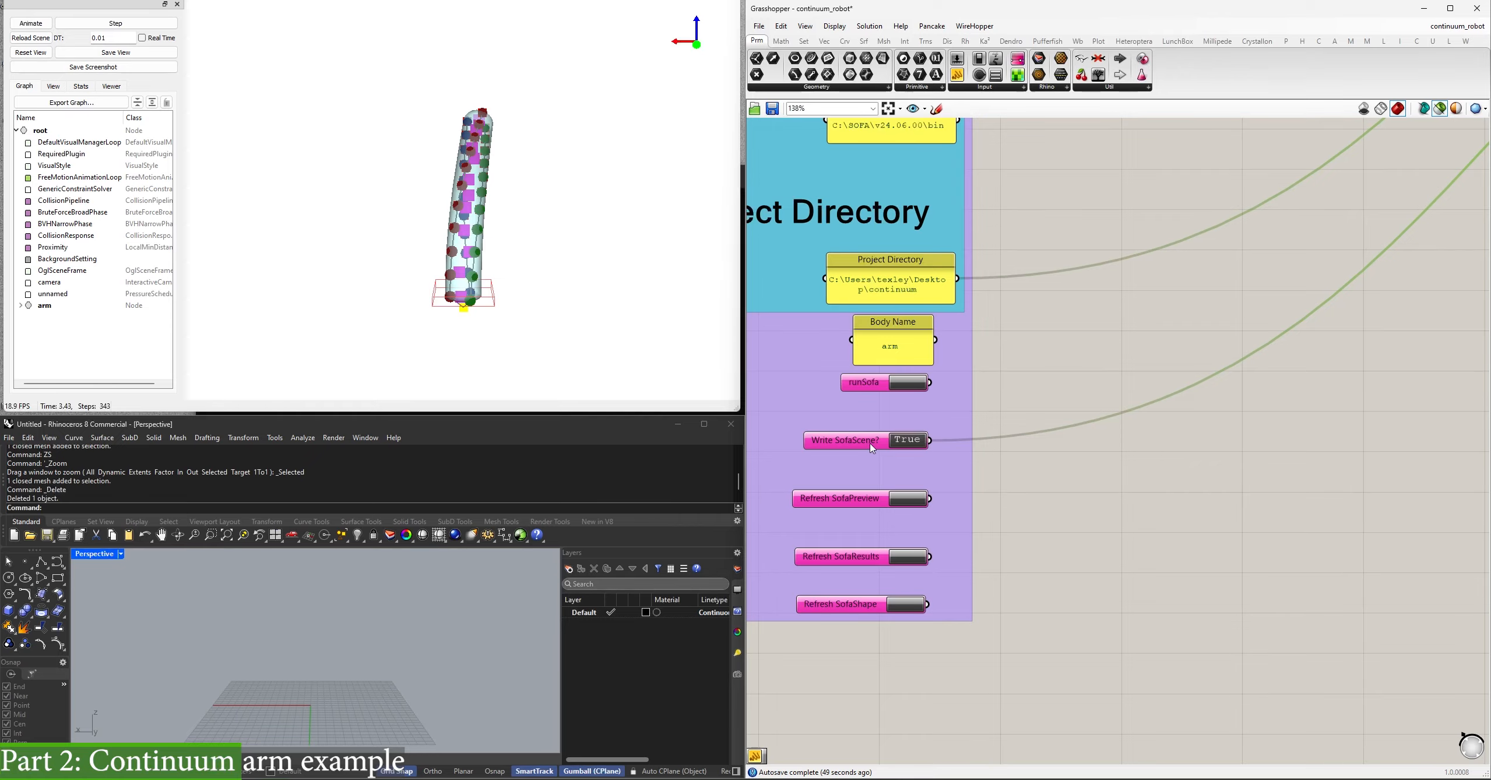
pyautogui.moveTo(1196, 329); pyautogui.dragTo(876, 509, button='right')
pyautogui.moveTo(1335, 180); pyautogui.dragTo(879, 519, button='right')
pyautogui.moveTo(1373, 268); pyautogui.dragTo(1090, 351, button='right')
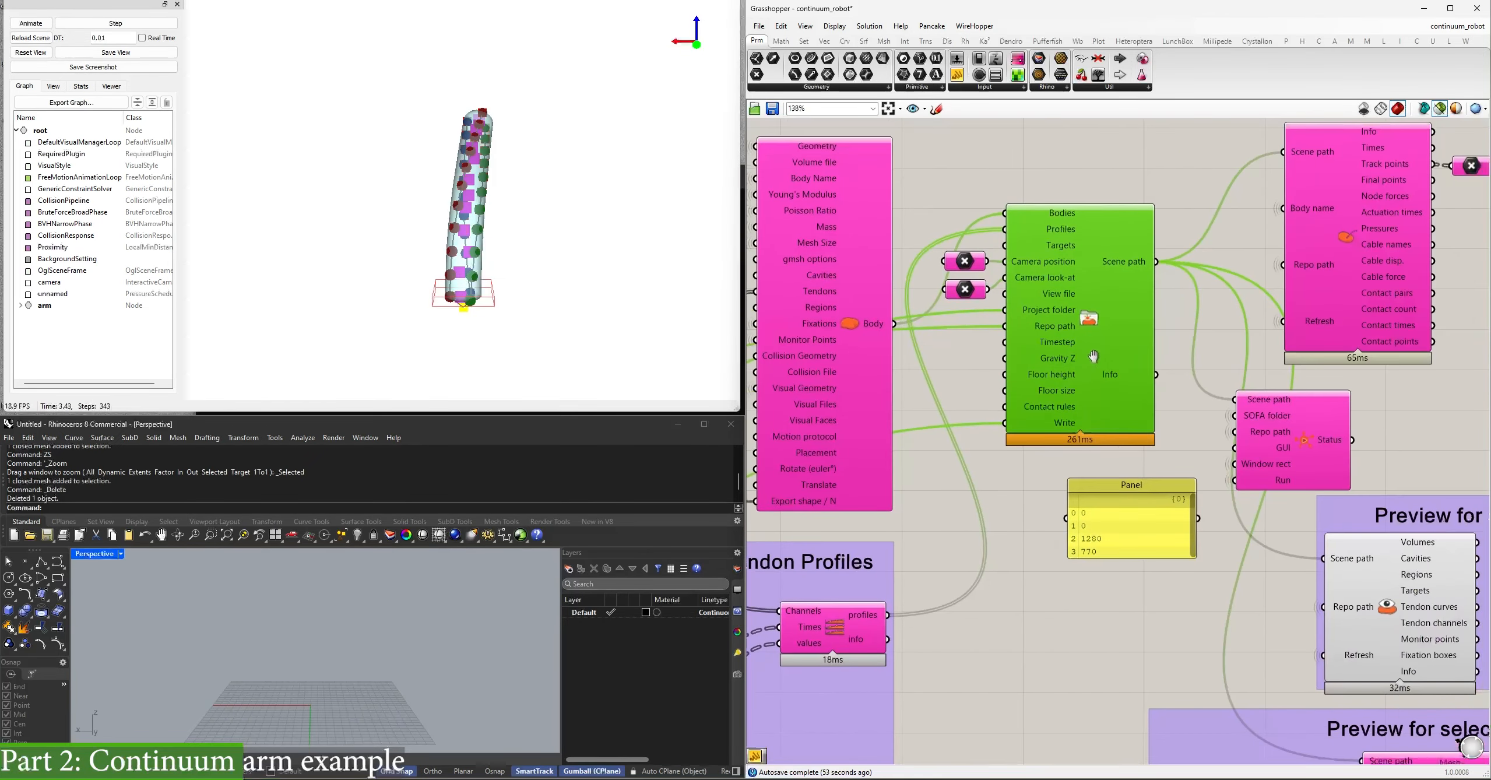
# Preview all track points from the results component and the subset extracted by the List Item component.
pyautogui.moveTo(1187, 334)
pyautogui.mouseDown(button='right')
pyautogui.moveTo(1113, 354)
pyautogui.moveTo(1096, 332)
pyautogui.mouseUp(button='right')
pyautogui.moveTo(1119, 280); pyautogui.dragTo(1096, 332, button='right')
pyautogui.click(1107, 328)
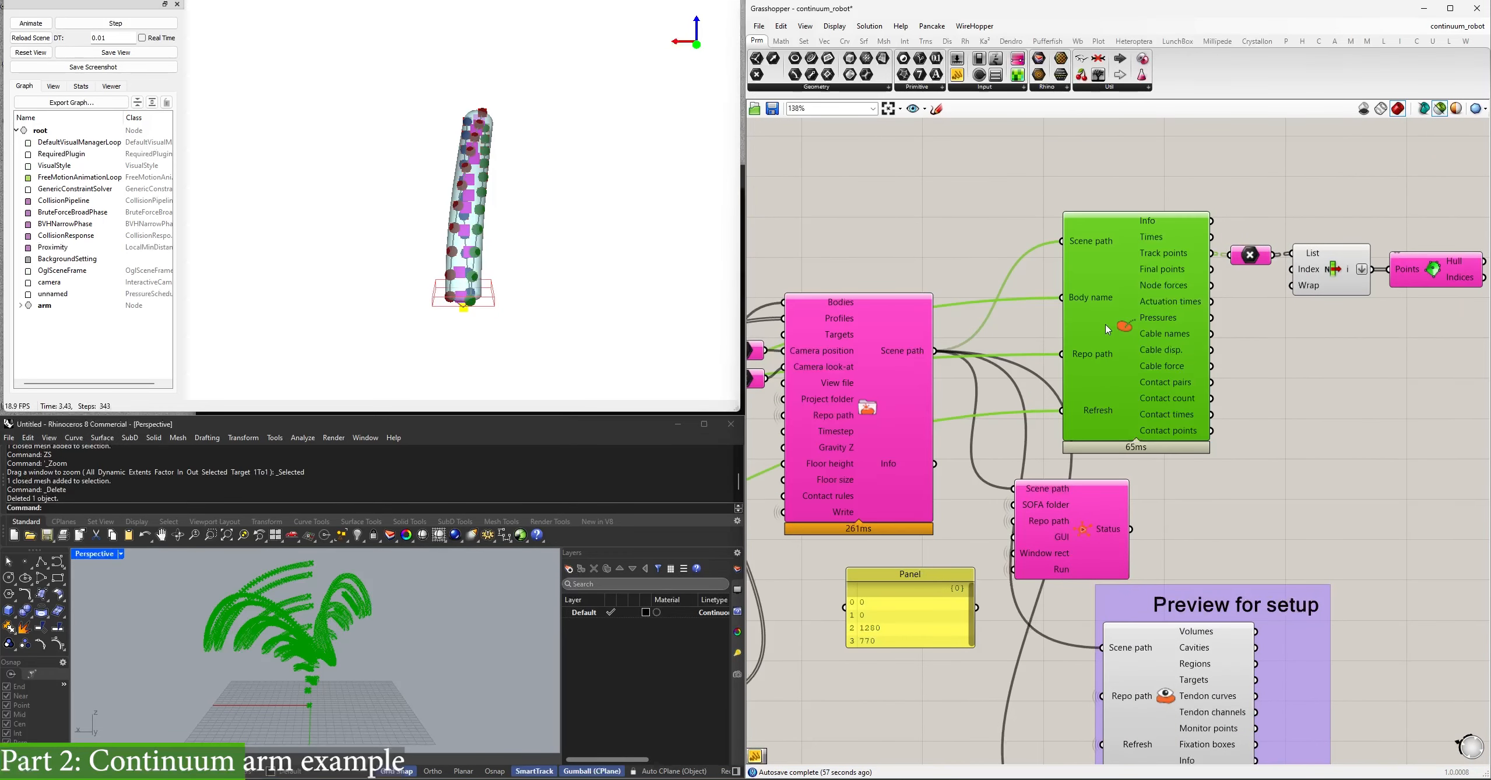
pyautogui.moveTo(326, 618); pyautogui.dragTo(280, 607, button='right')
pyautogui.click(1244, 259)
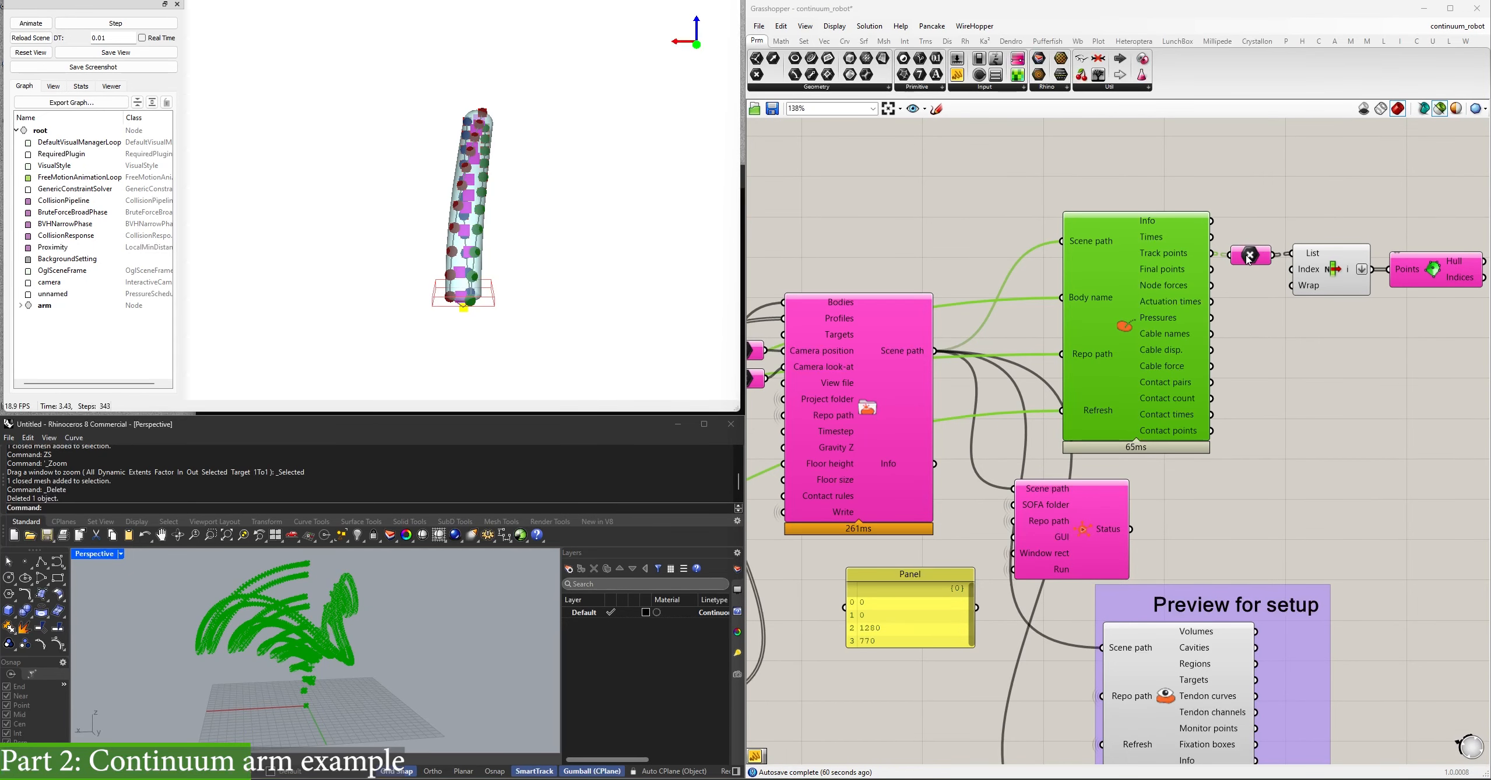
pyautogui.click(1292, 250)
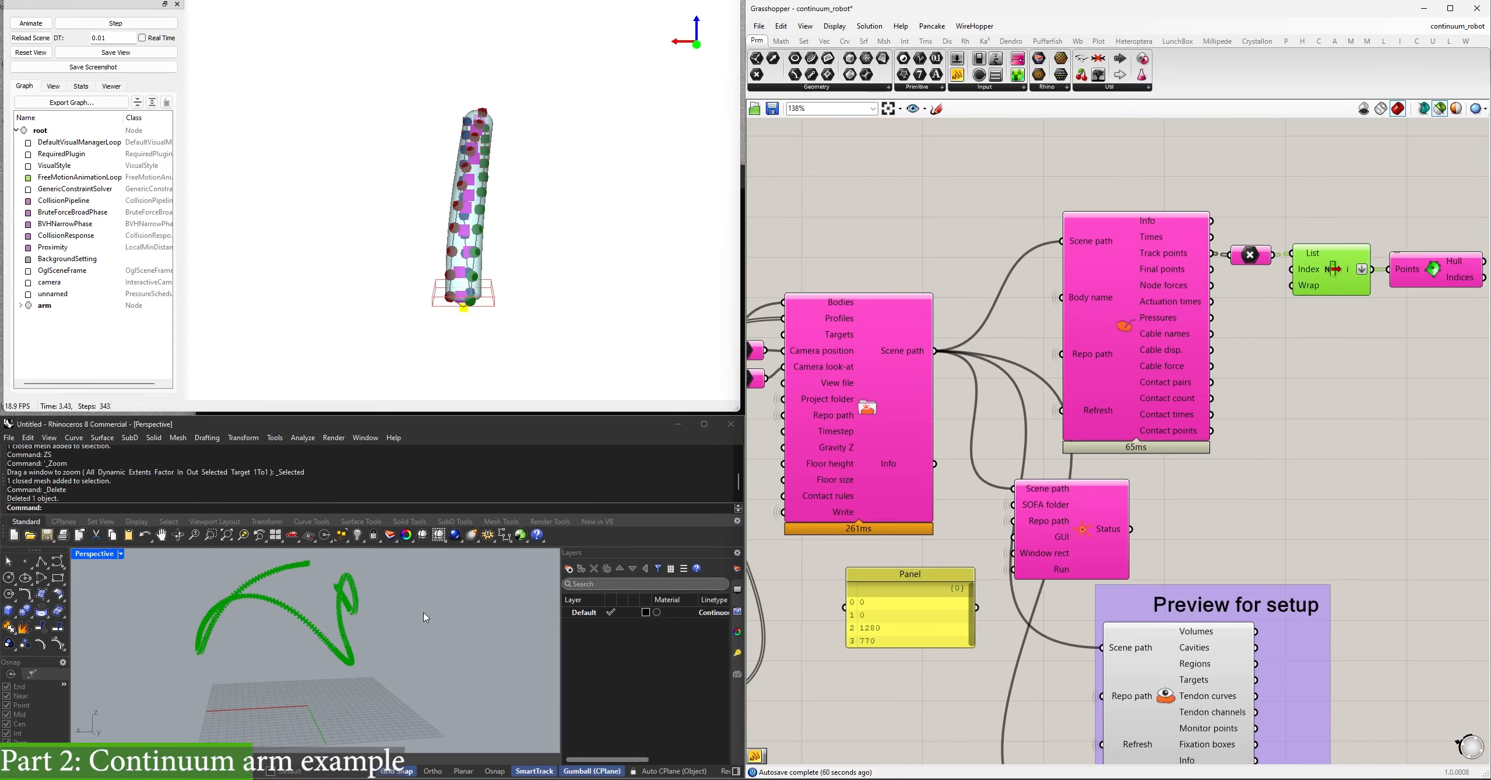
pyautogui.moveTo(422, 611); pyautogui.dragTo(391, 646, button='right')
# Preview the hull built from the extracted track points and compare it with the points themselves.
pyautogui.moveTo(1444, 282); pyautogui.dragTo(1300, 299, button='right')
pyautogui.click(1297, 293)
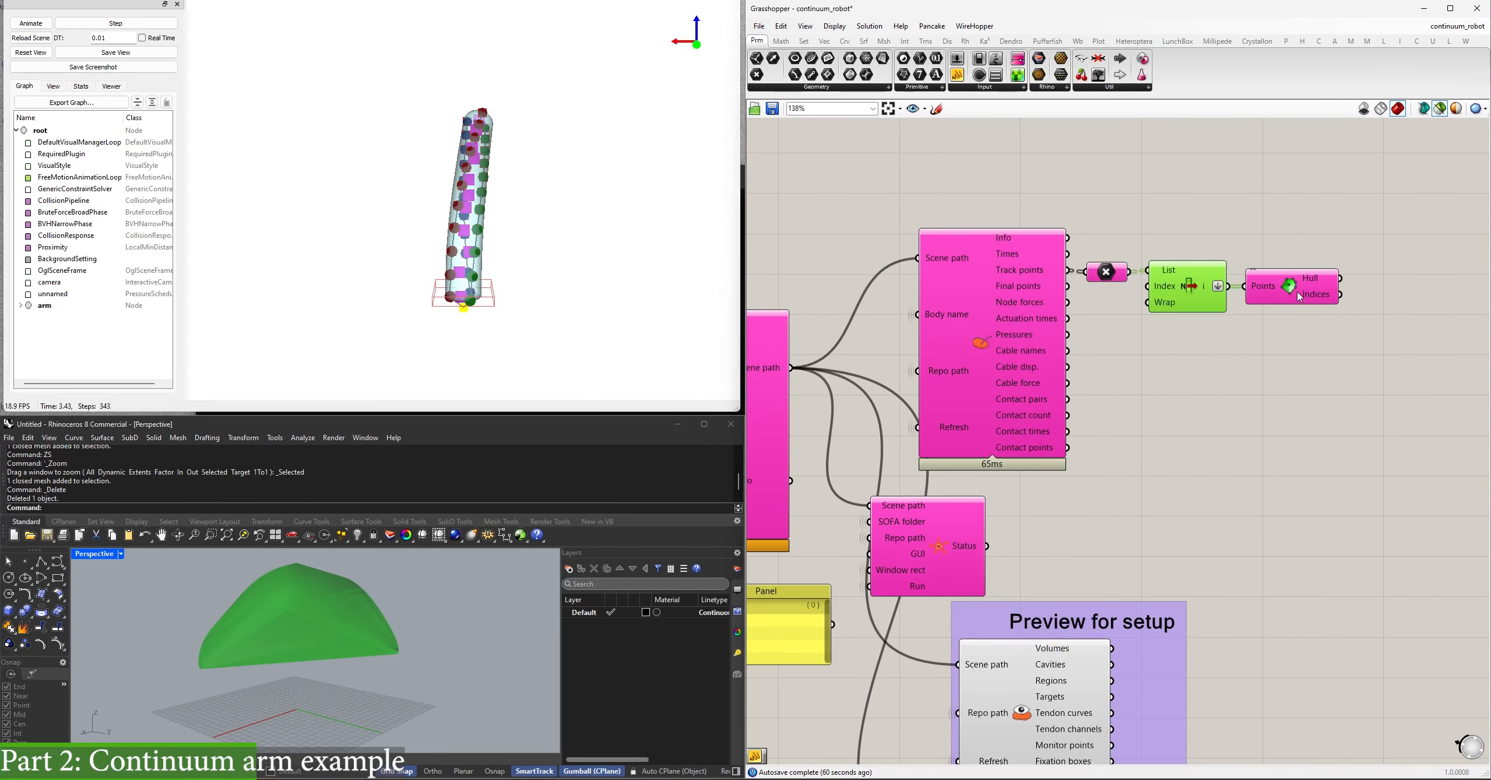
pyautogui.click(1193, 296)
pyautogui.moveTo(316, 634); pyautogui.dragTo(370, 641, button='right')
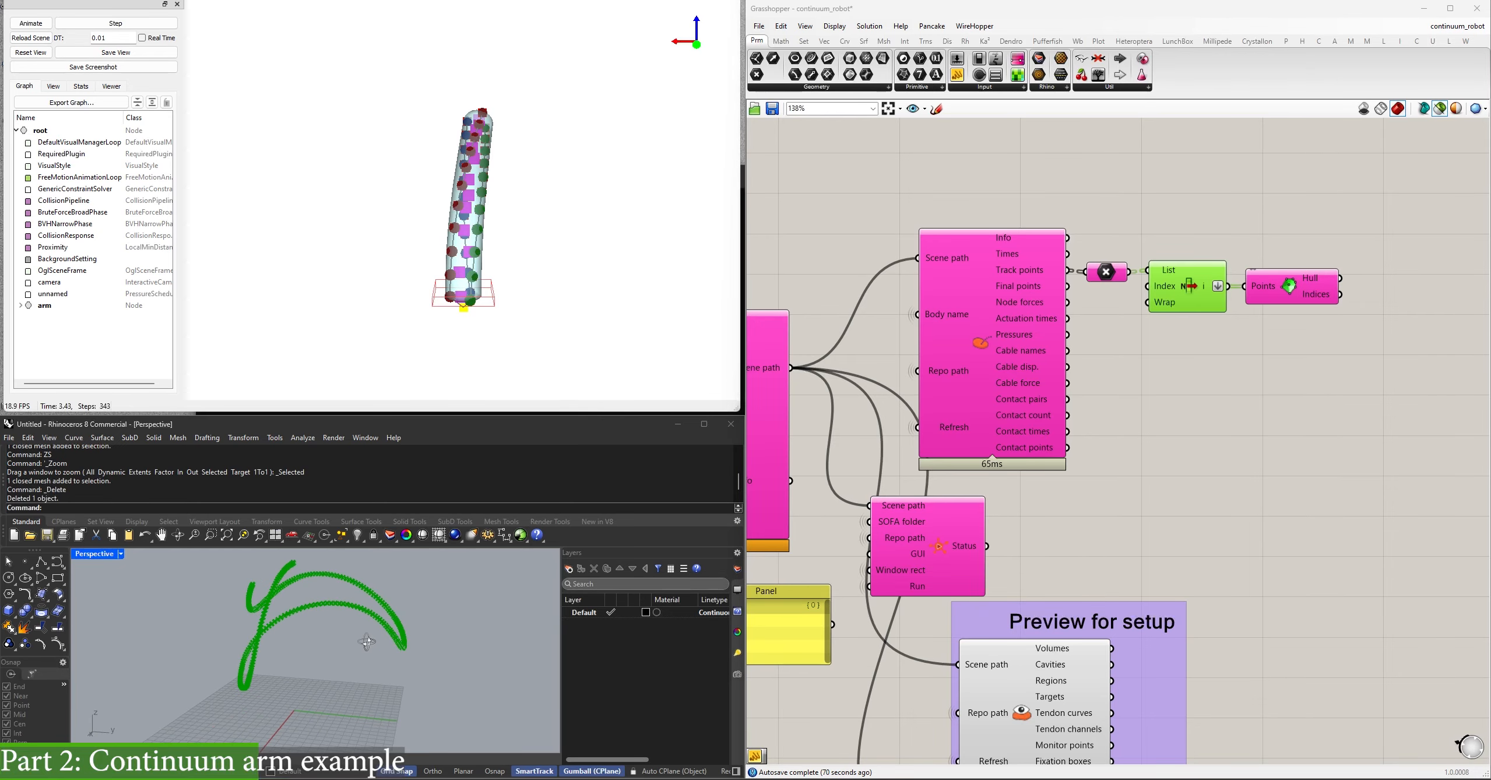
# Examine the selected-frame preview group and the N slider feeding the body's Export shape / N input.
pyautogui.moveTo(978, 678); pyautogui.dragTo(1094, 243, button='right')
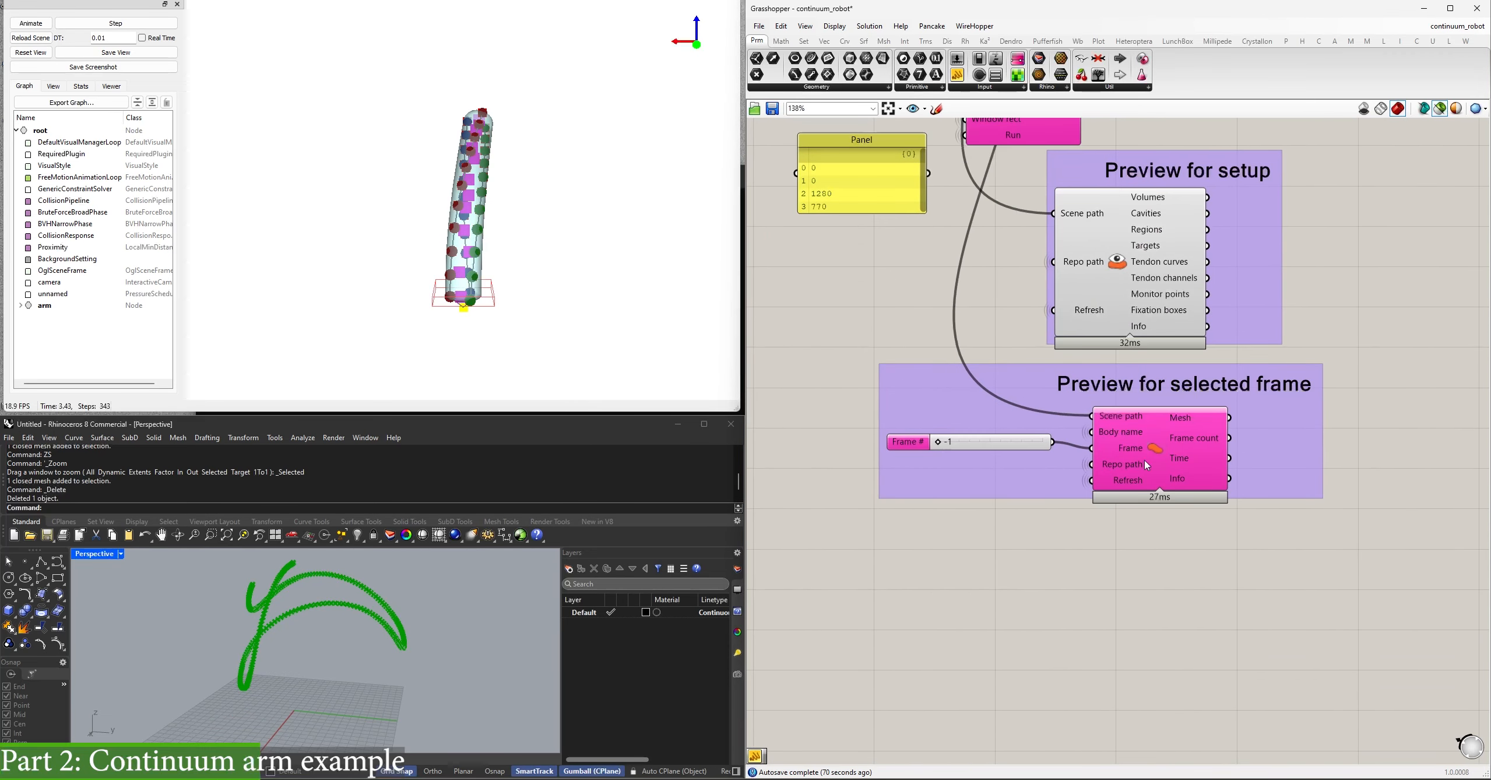
pyautogui.click(958, 414)
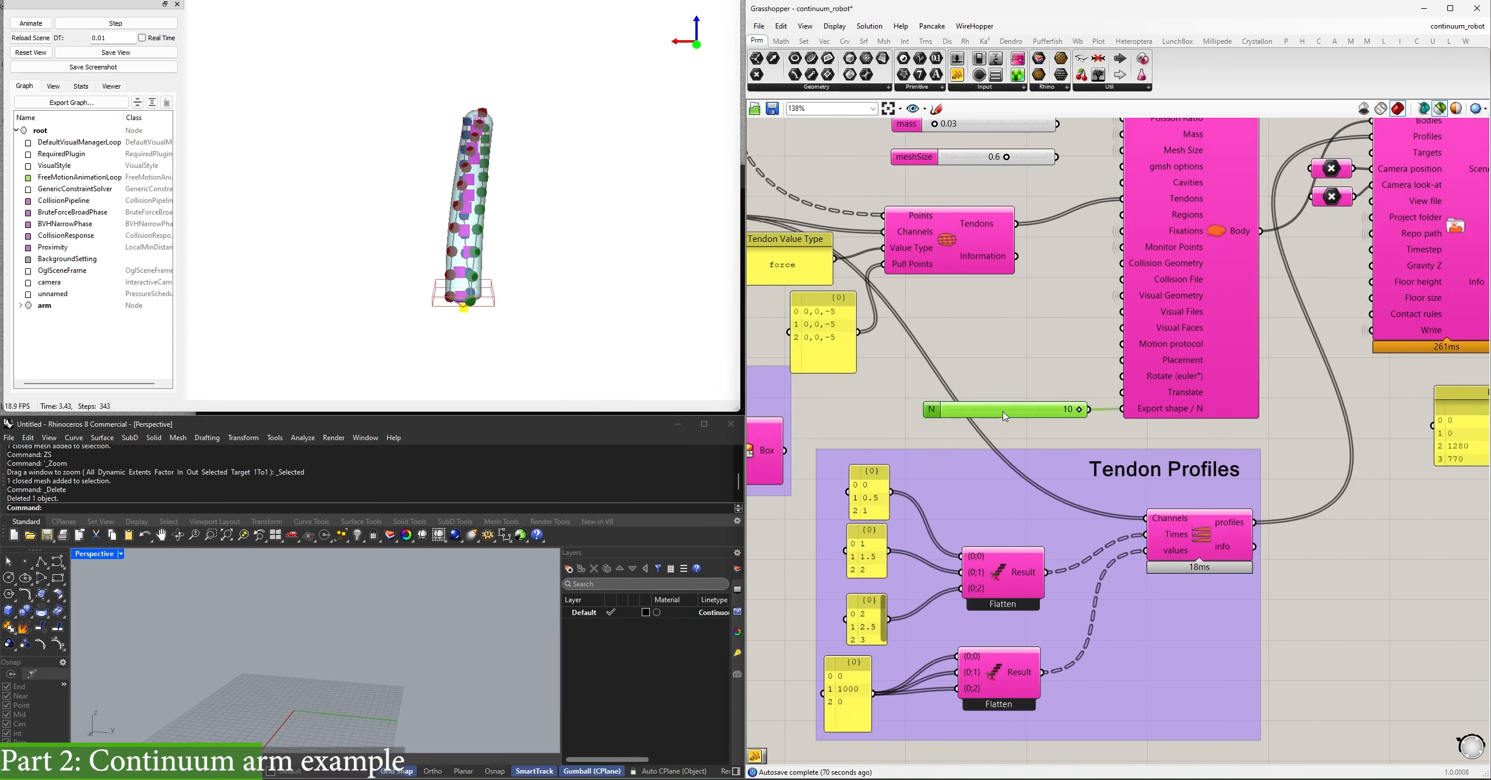
pyautogui.moveTo(1147, 413)
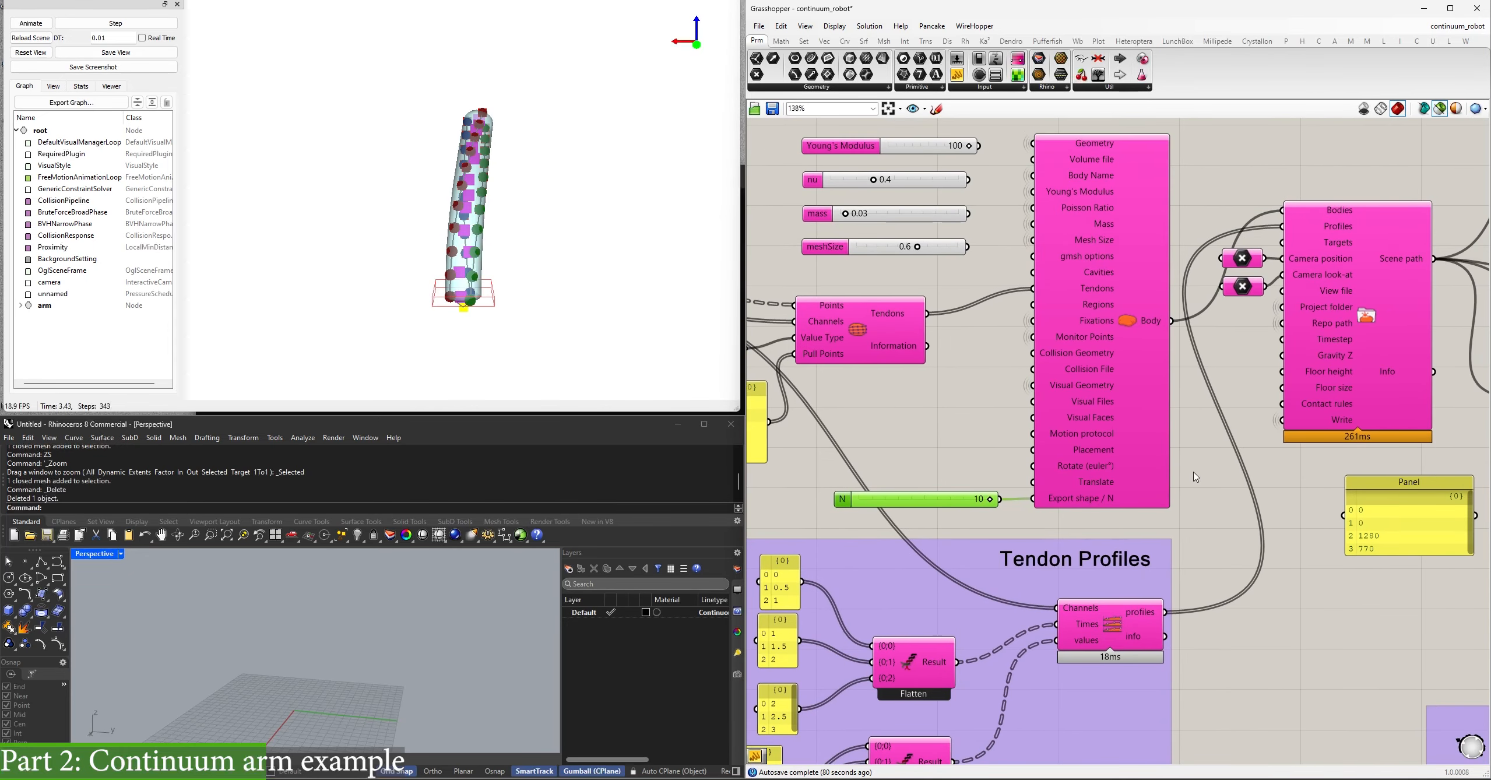
# Open the continuum project folder on the Desktop in File Explorer and move its window clear of the canvas.
pyautogui.press('super+e')
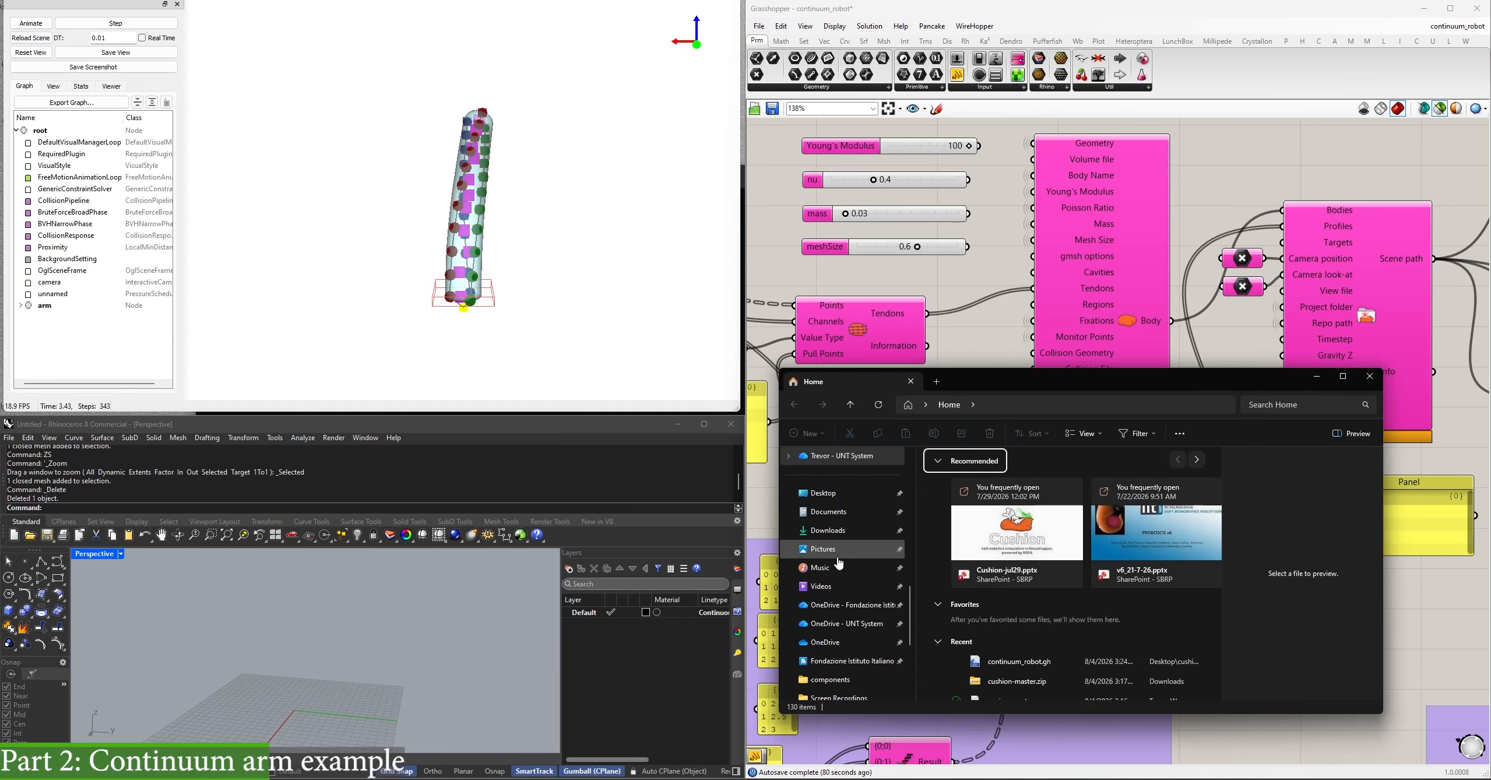
pyautogui.click(823, 493)
pyautogui.click(969, 473)
pyautogui.doubleClick(968, 474)
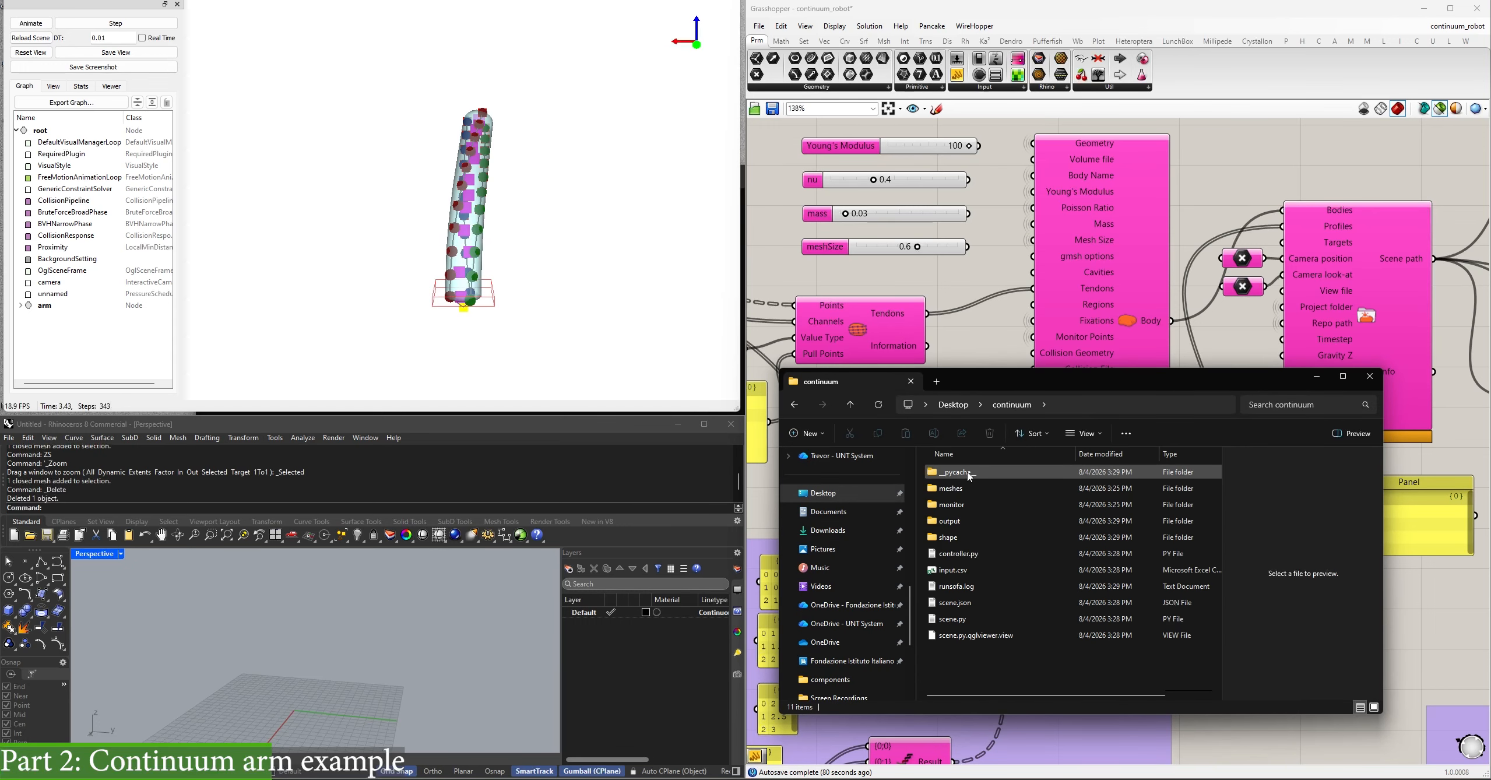
pyautogui.moveTo(1044, 388); pyautogui.dragTo(577, 271)
# Preview arm_volume.stl in the project's meshes folder, and check the contents of the monitor folder.
pyautogui.click(486, 373)
pyautogui.doubleClick(486, 373)
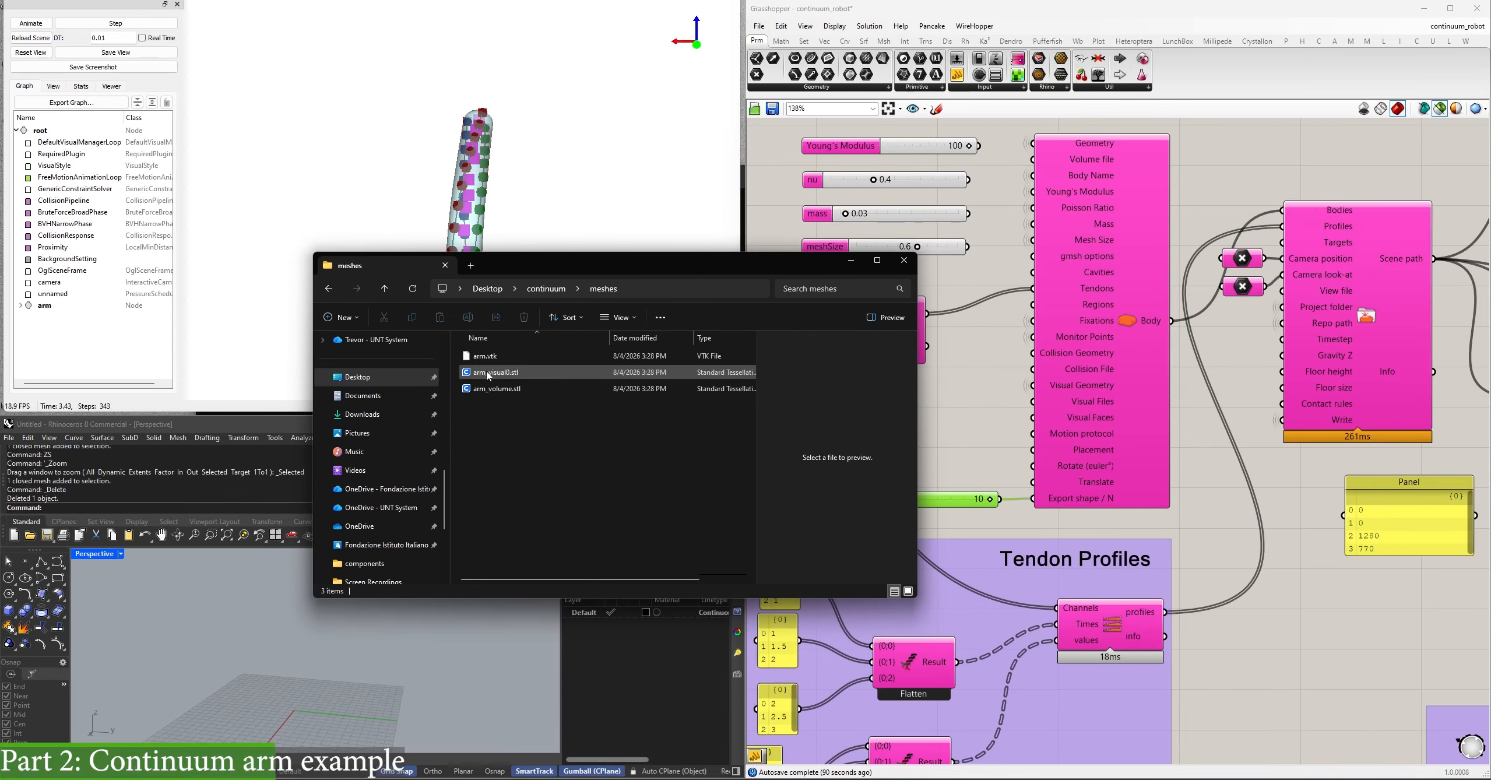
pyautogui.click(497, 389)
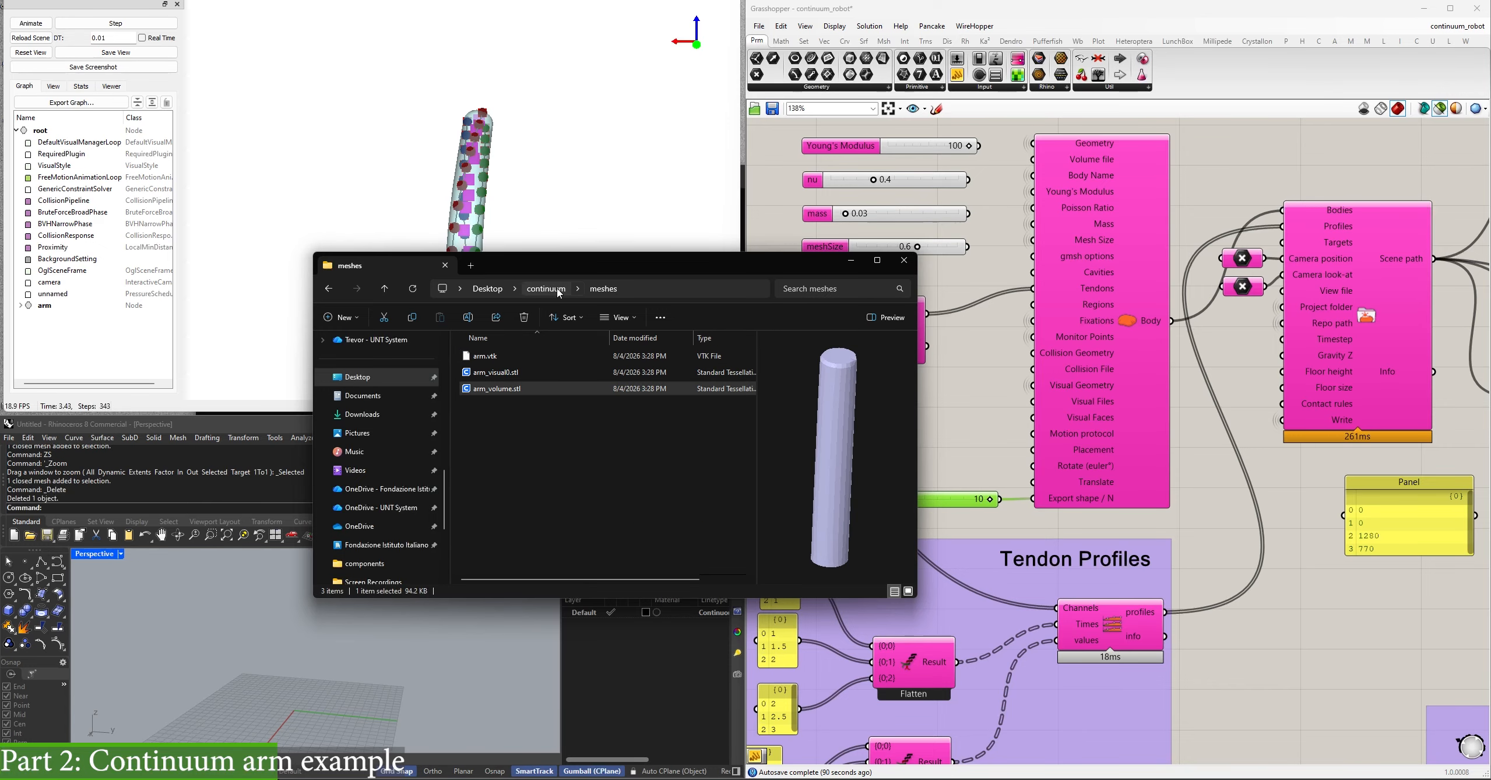
pyautogui.click(546, 288)
pyautogui.doubleClick(490, 388)
pyautogui.click(498, 373)
pyautogui.click(546, 289)
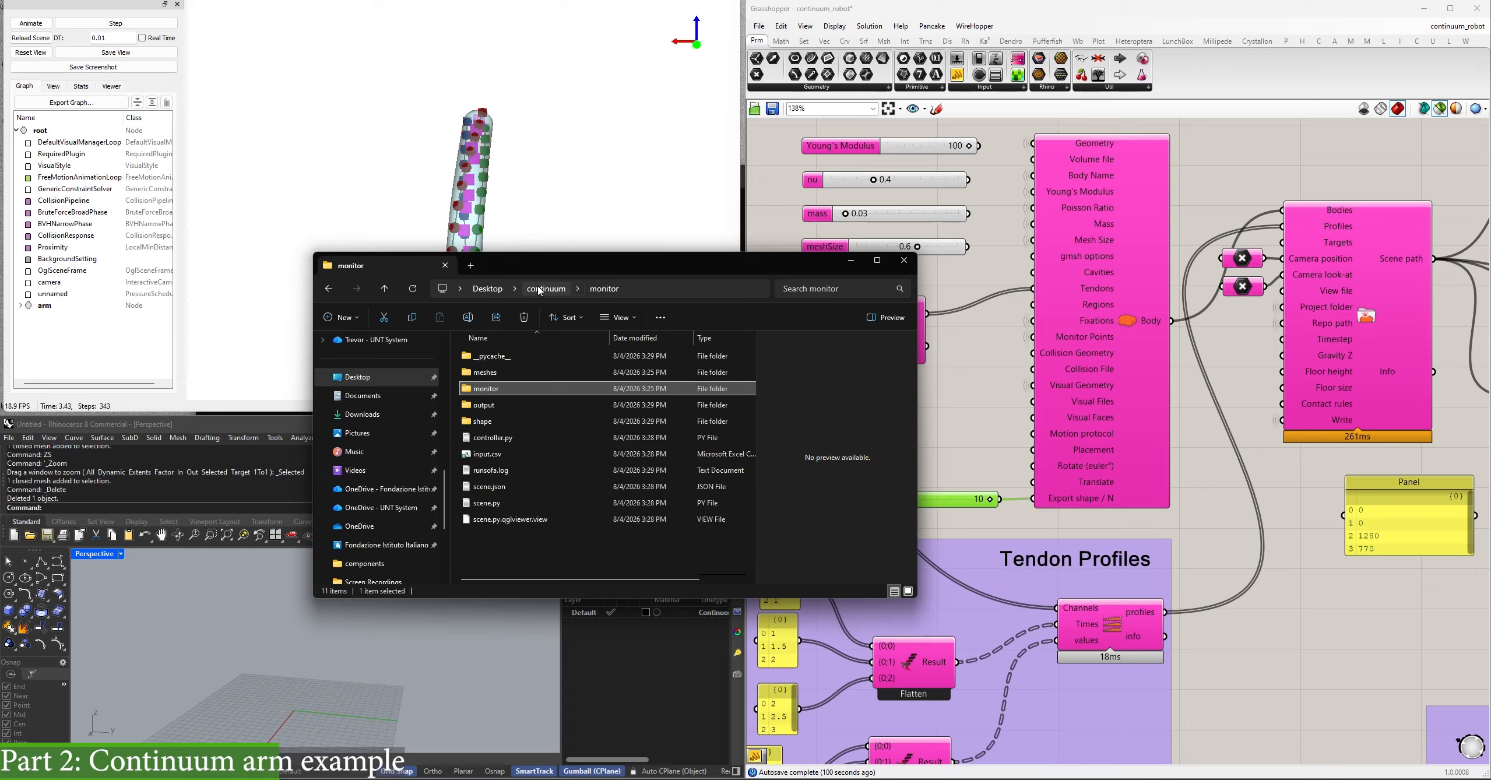
# Preview cables.csv in the project's output folder and browse the exported arm VTU files in the shape folder.
pyautogui.doubleClick(490, 404)
pyautogui.click(496, 374)
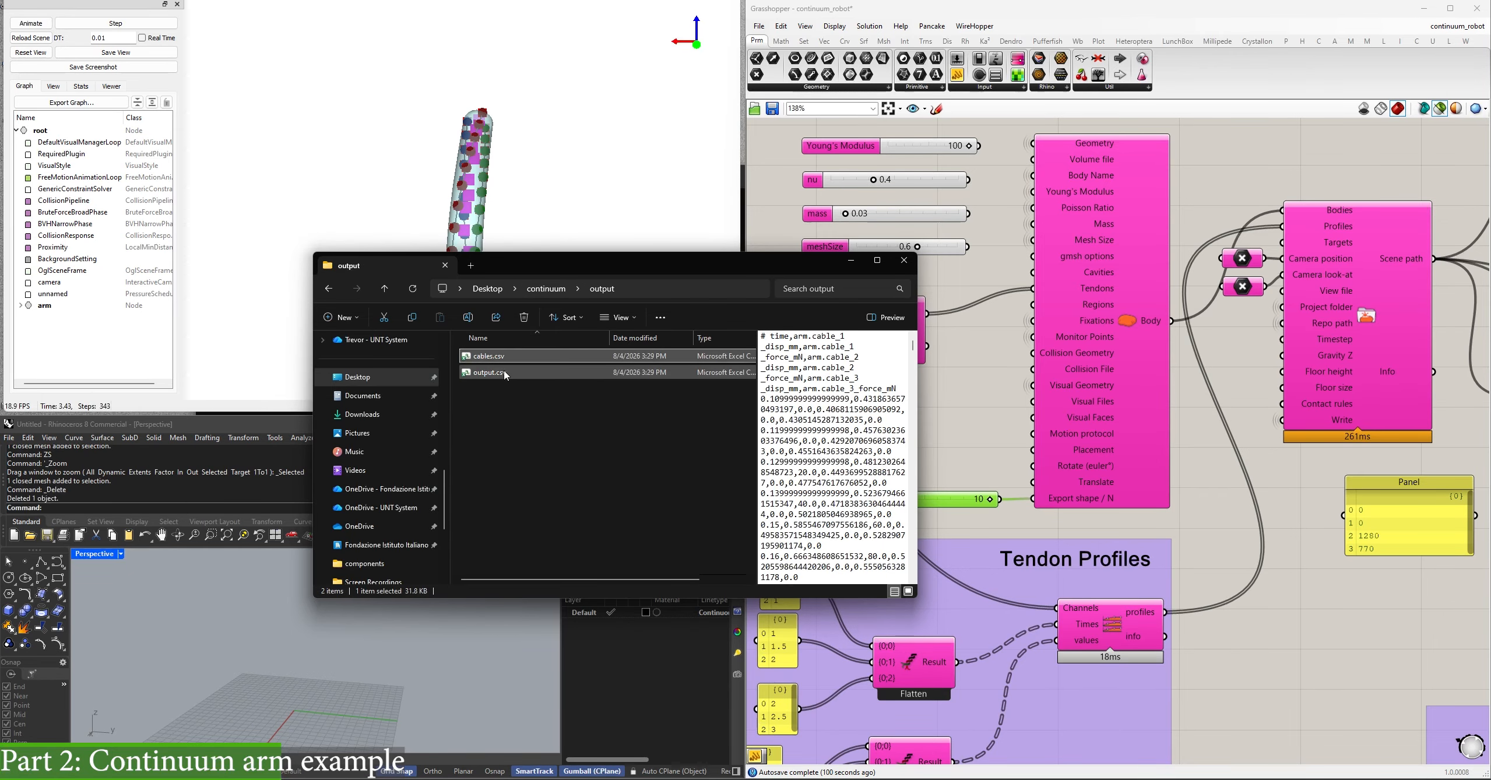
pyautogui.click(546, 289)
pyautogui.doubleClick(493, 421)
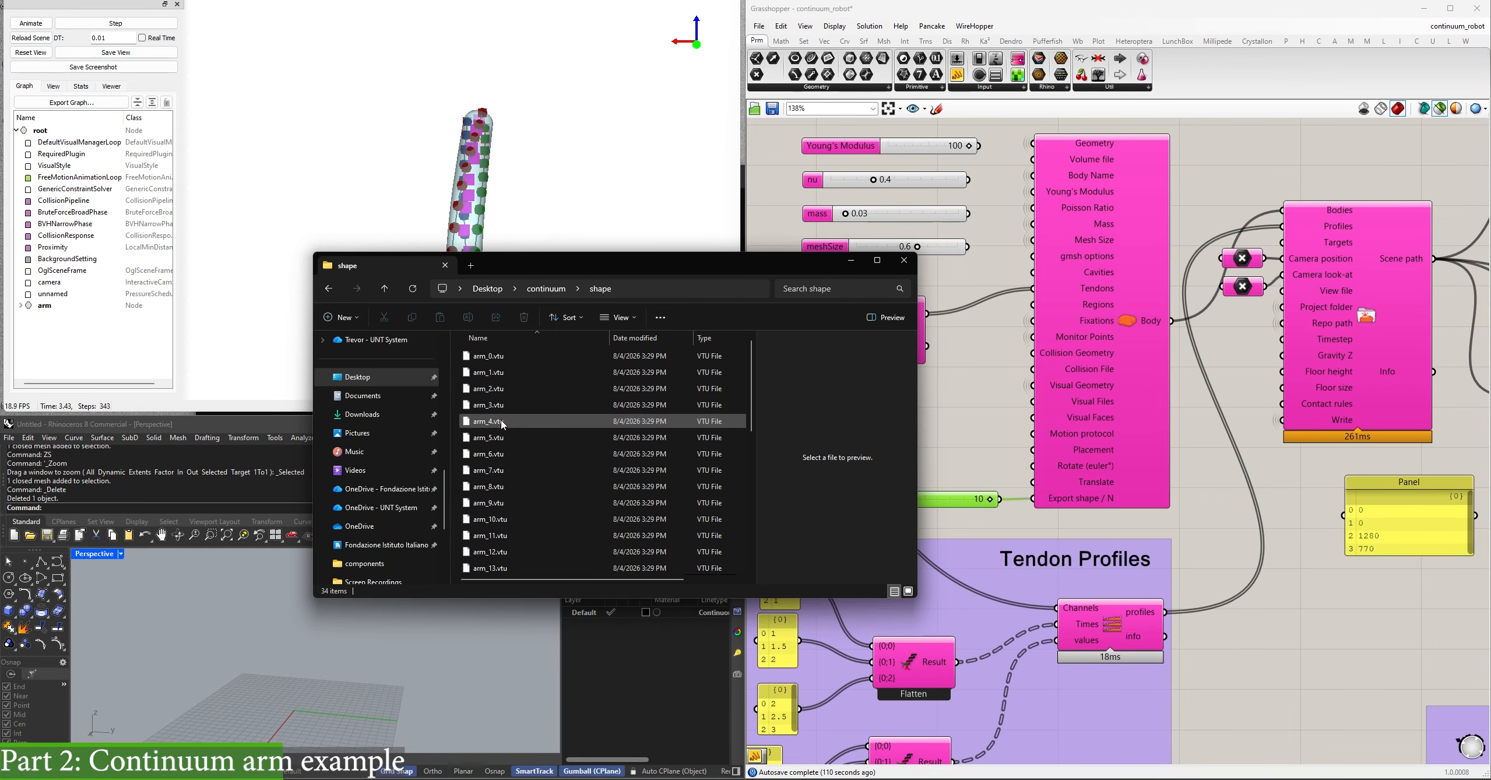
pyautogui.scroll(-6, 530, 379)
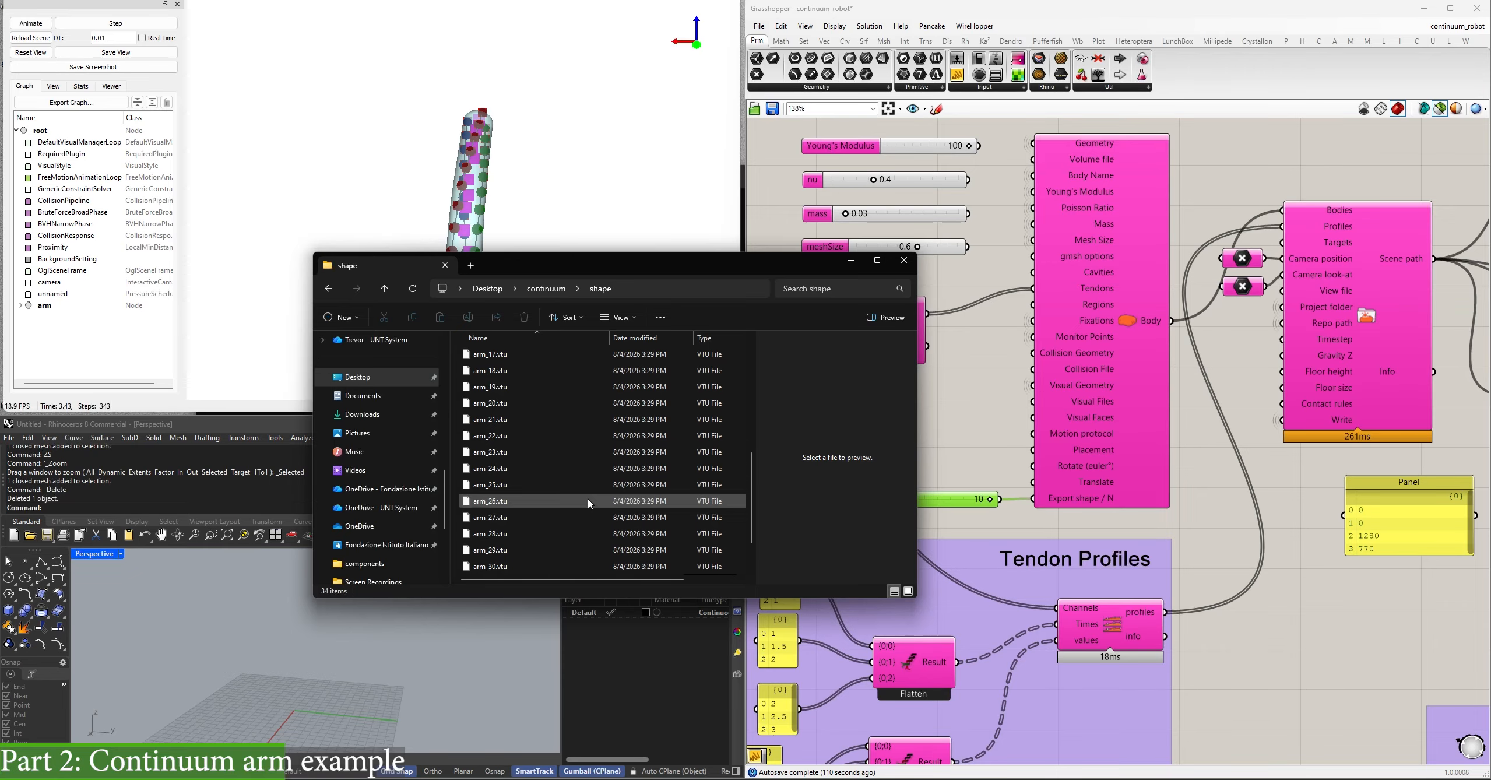
pyautogui.scroll(6, 568, 414)
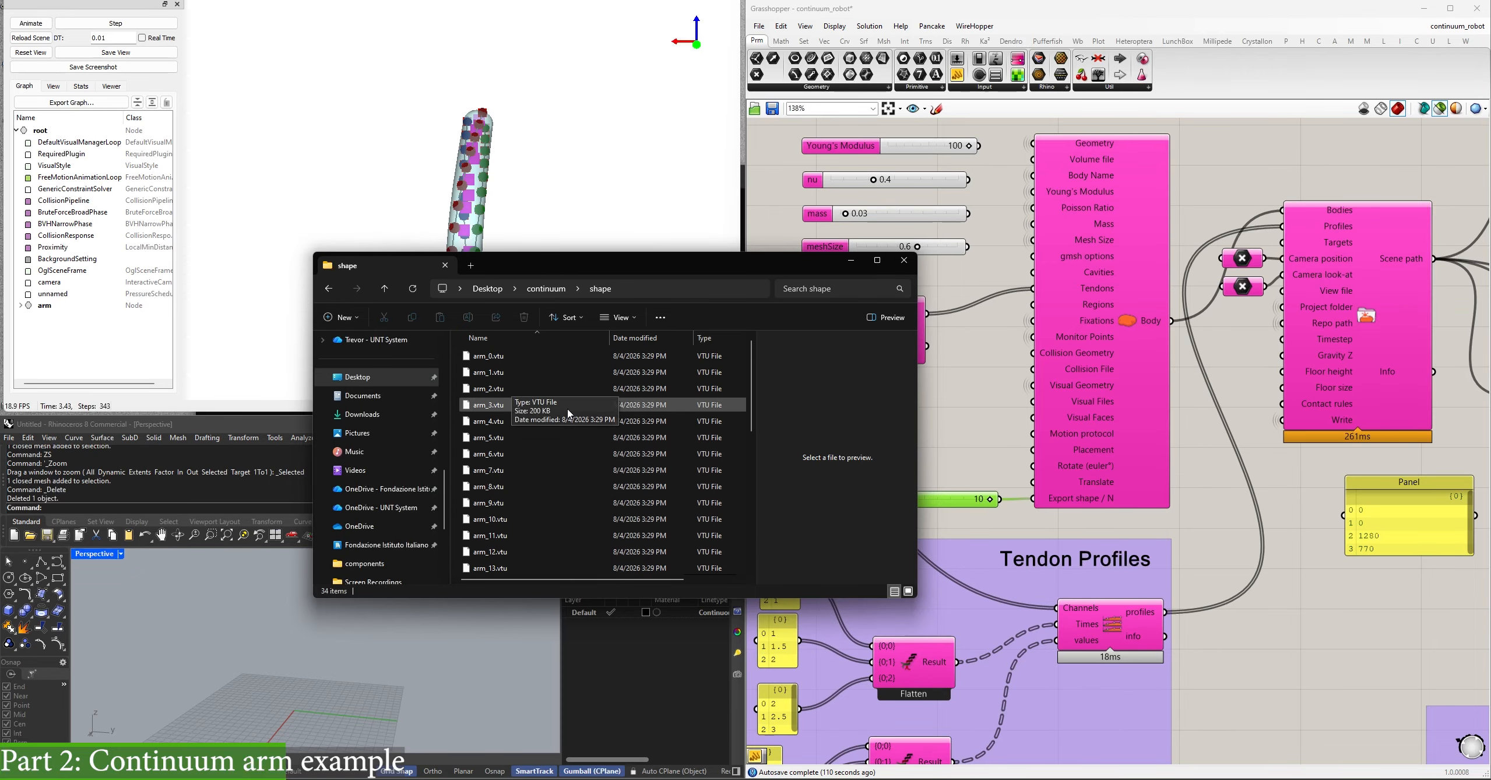
# Switch back to Grasshopper, preview the selected-frame mesh and set its Frame # to 33.
pyautogui.click(1020, 377)
pyautogui.moveTo(1190, 529); pyautogui.dragTo(920, 330, button='right')
pyautogui.click(654, 212)
pyautogui.moveTo(1219, 575); pyautogui.dragTo(1029, 457, button='right')
pyautogui.click(1222, 439)
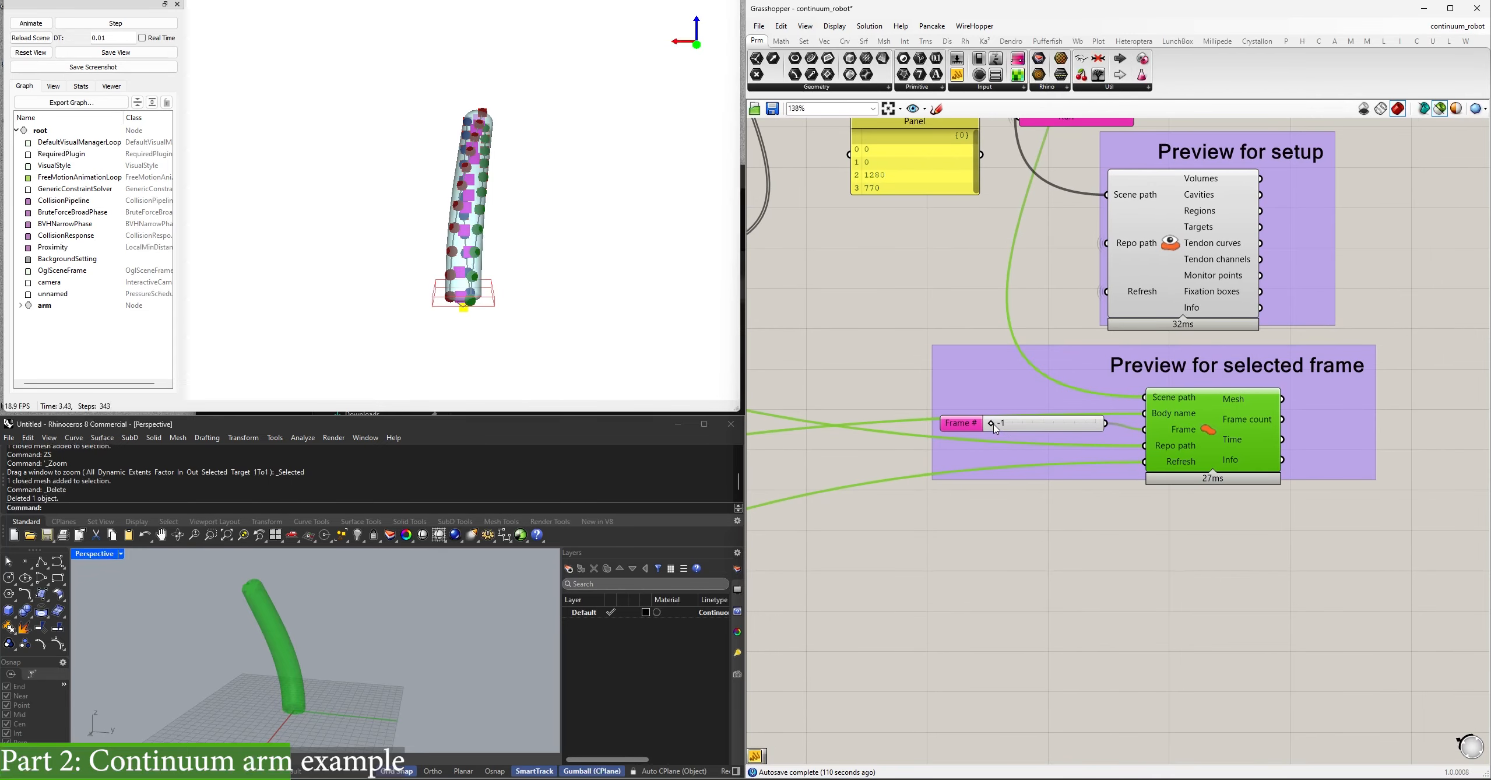
pyautogui.moveTo(995, 428); pyautogui.dragTo(1064, 418)
# Preview the extracted track points together with the selected-frame mesh, and set Frame # to -1.
pyautogui.moveTo(1141, 259); pyautogui.dragTo(1044, 586, button='right')
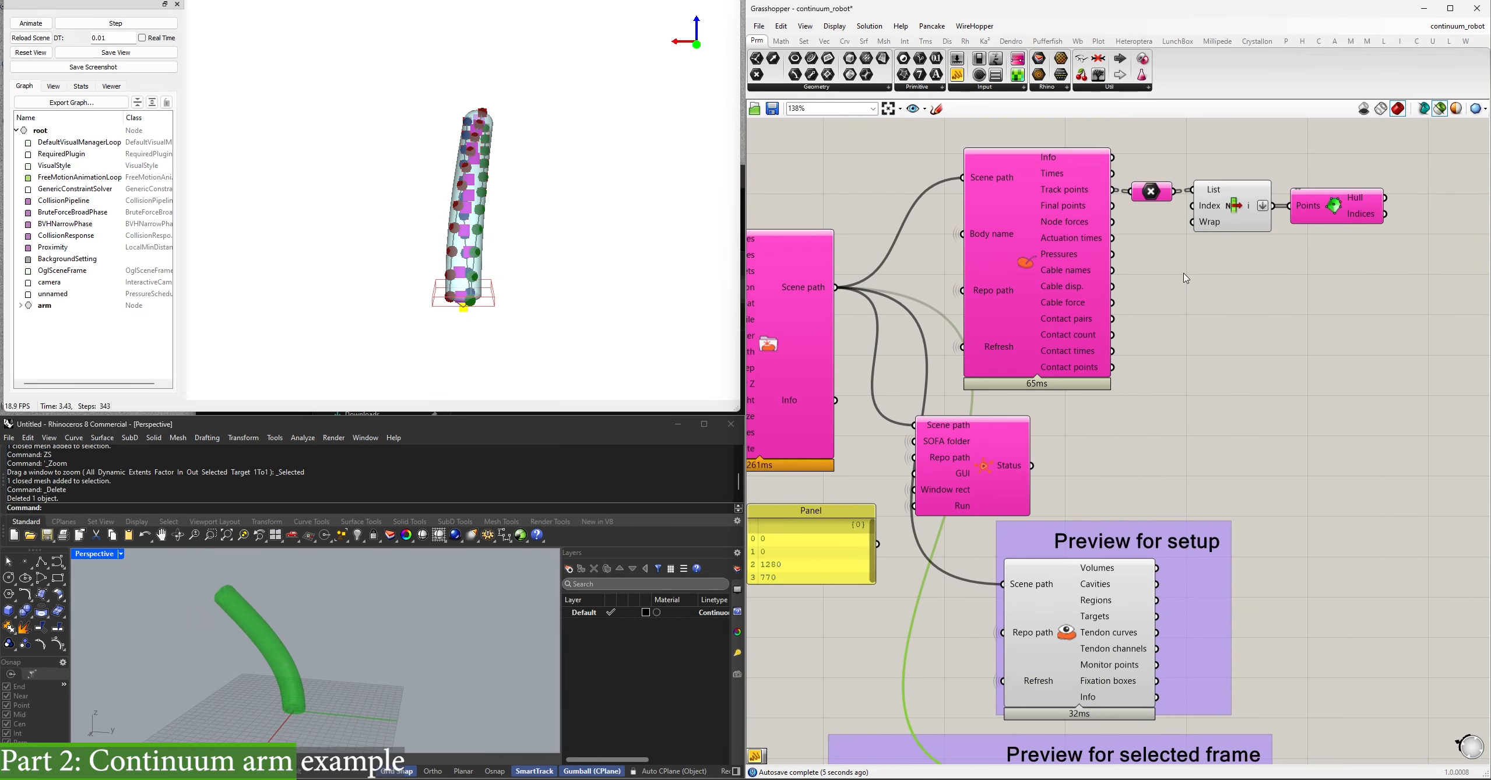
pyautogui.keyDown('shift'); pyautogui.click(1220, 227); pyautogui.keyUp('shift')
pyautogui.moveTo(1104, 511); pyautogui.dragTo(1174, 241, button='right')
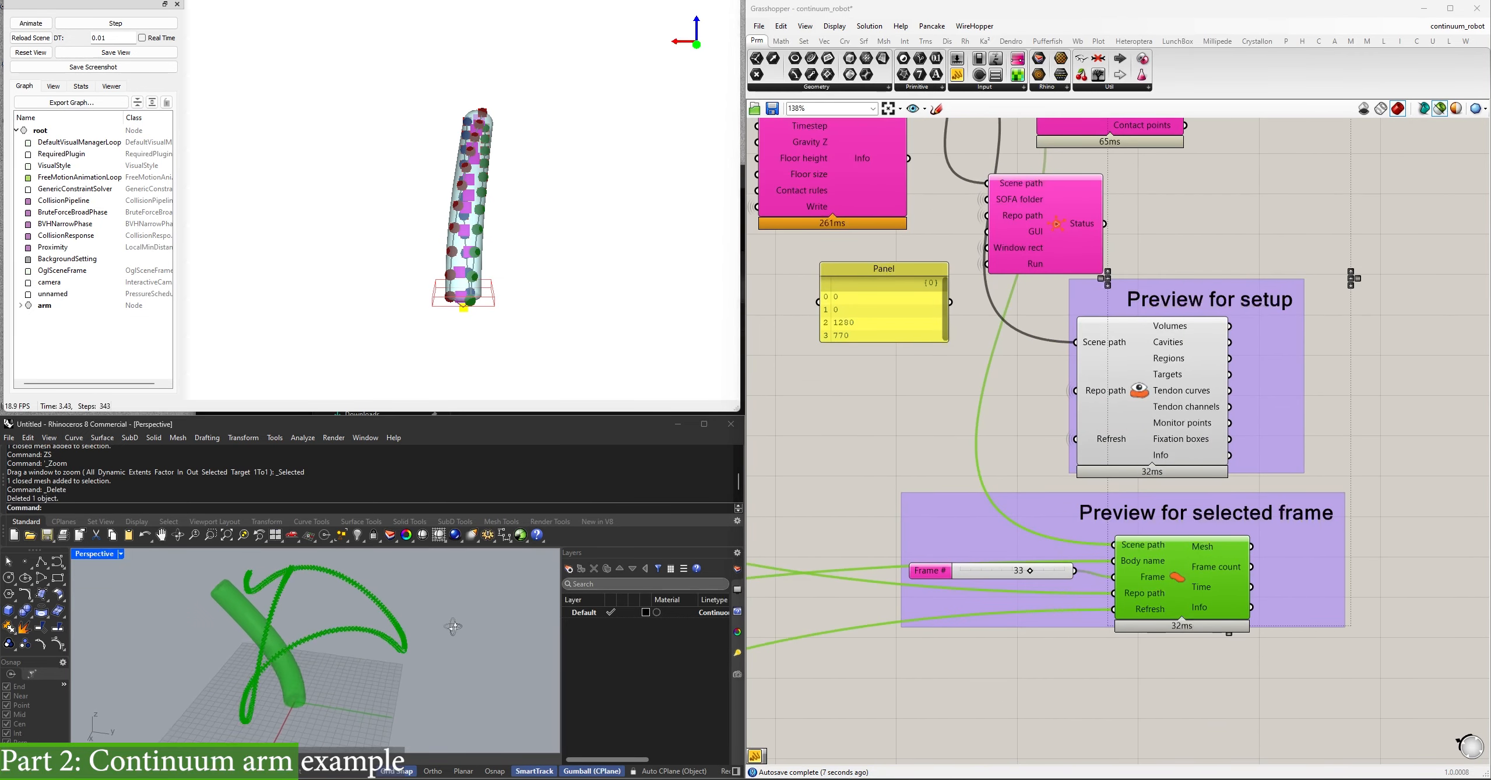
pyautogui.moveTo(1031, 576); pyautogui.dragTo(945, 580)
# Trigger Refresh SofaResults to reload the simulation's track points.
pyautogui.scroll(-3, 978, 568)
pyautogui.moveTo(978, 567); pyautogui.dragTo(1301, 494, button='right')
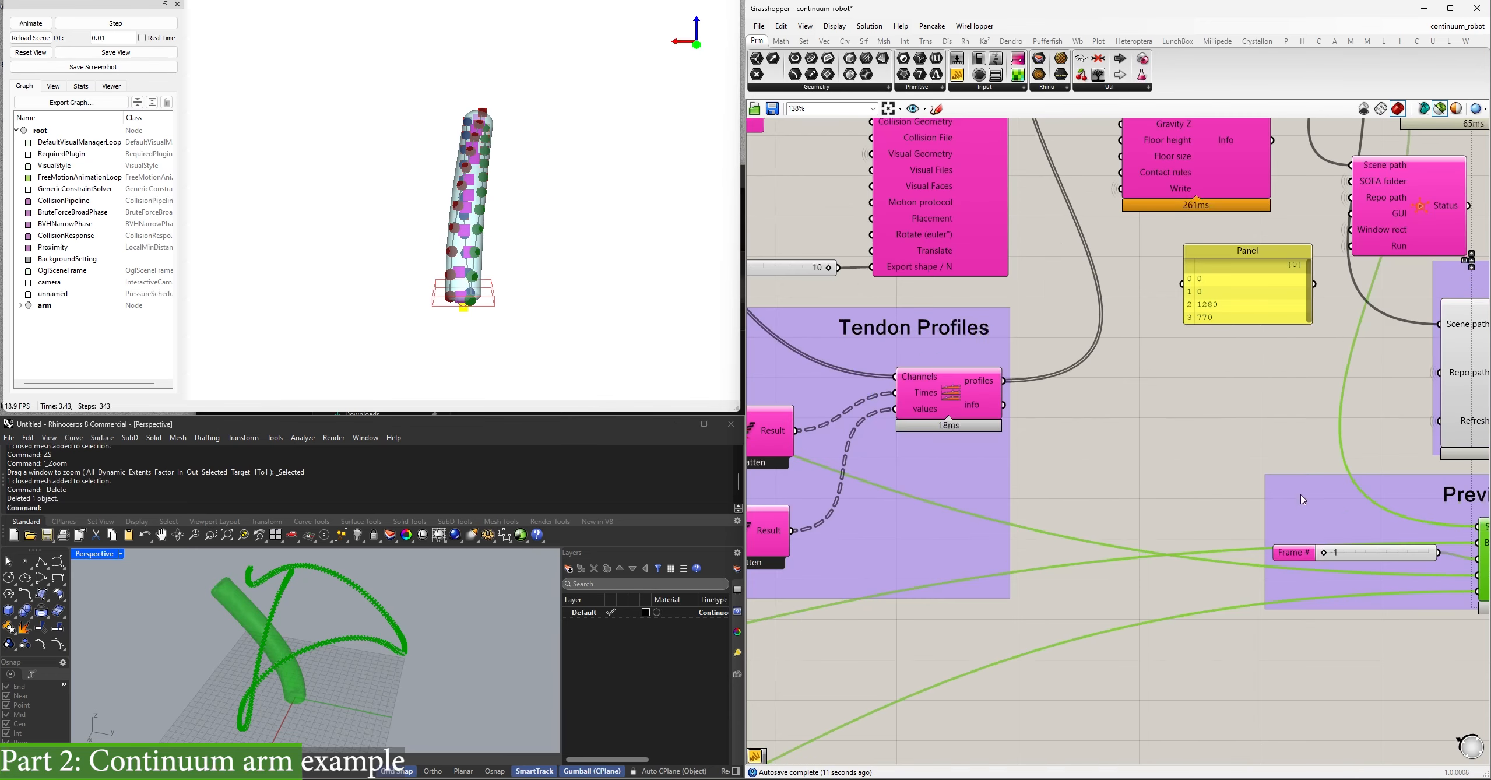
pyautogui.scroll(-3, 881, 528)
pyautogui.moveTo(880, 528); pyautogui.dragTo(1047, 501, button='right')
pyautogui.scroll(3, 1048, 501)
pyautogui.scroll(5, 1014, 527)
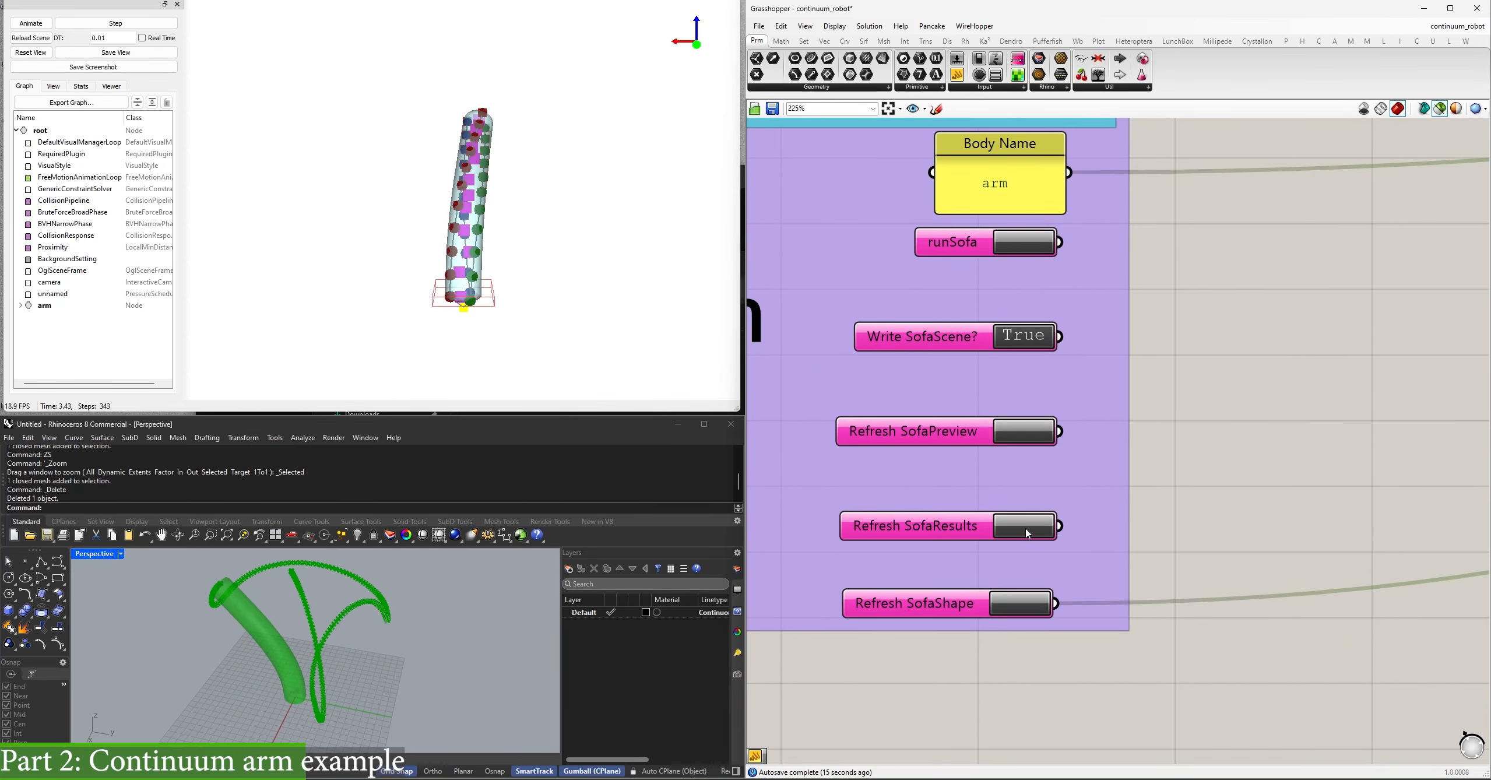
# Preview all track points from the results component along with the List Item subset in the Rhino viewport.
pyautogui.scroll(-3, 1182, 492)
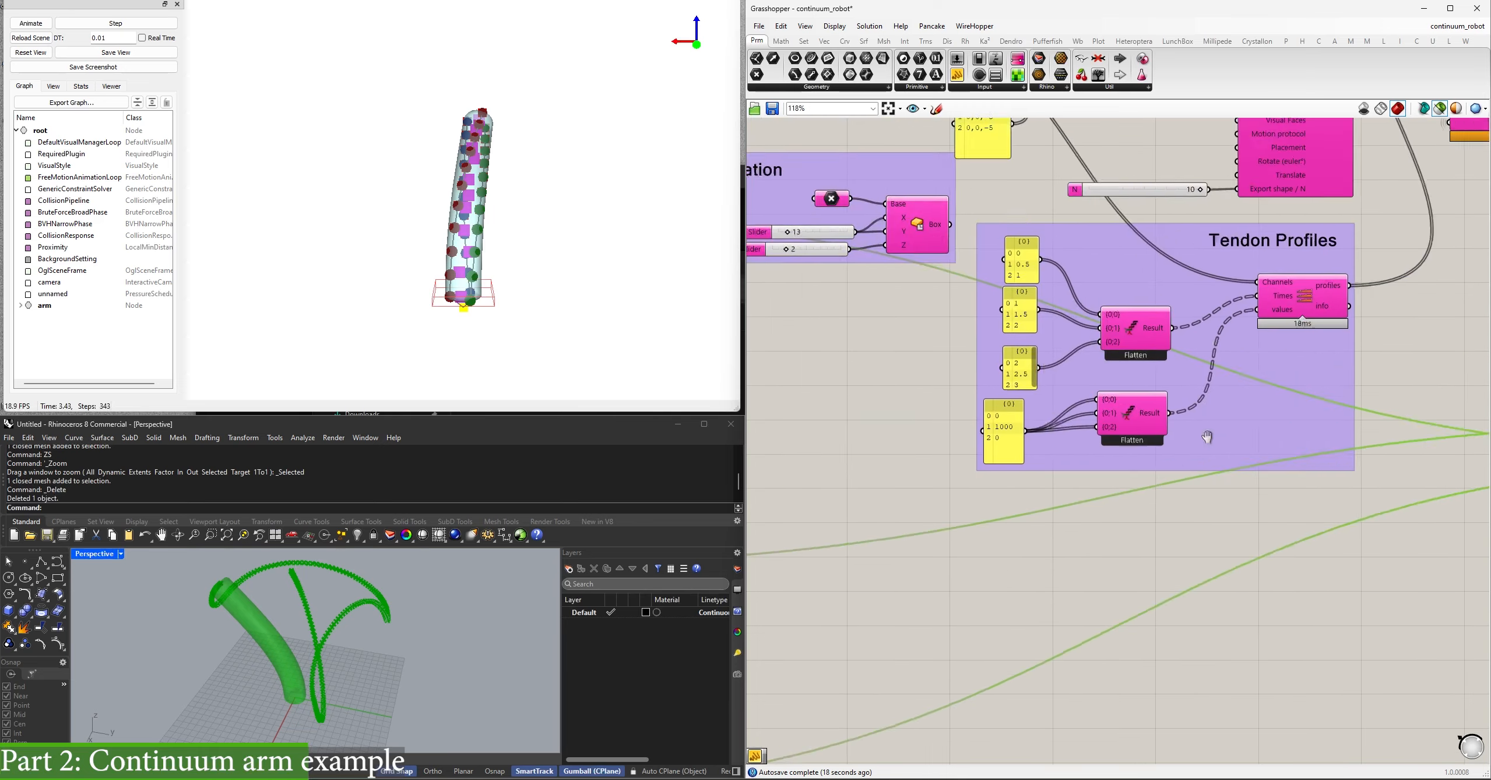
pyautogui.scroll(3, 1056, 437)
pyautogui.moveTo(1055, 437); pyautogui.dragTo(1113, 440)
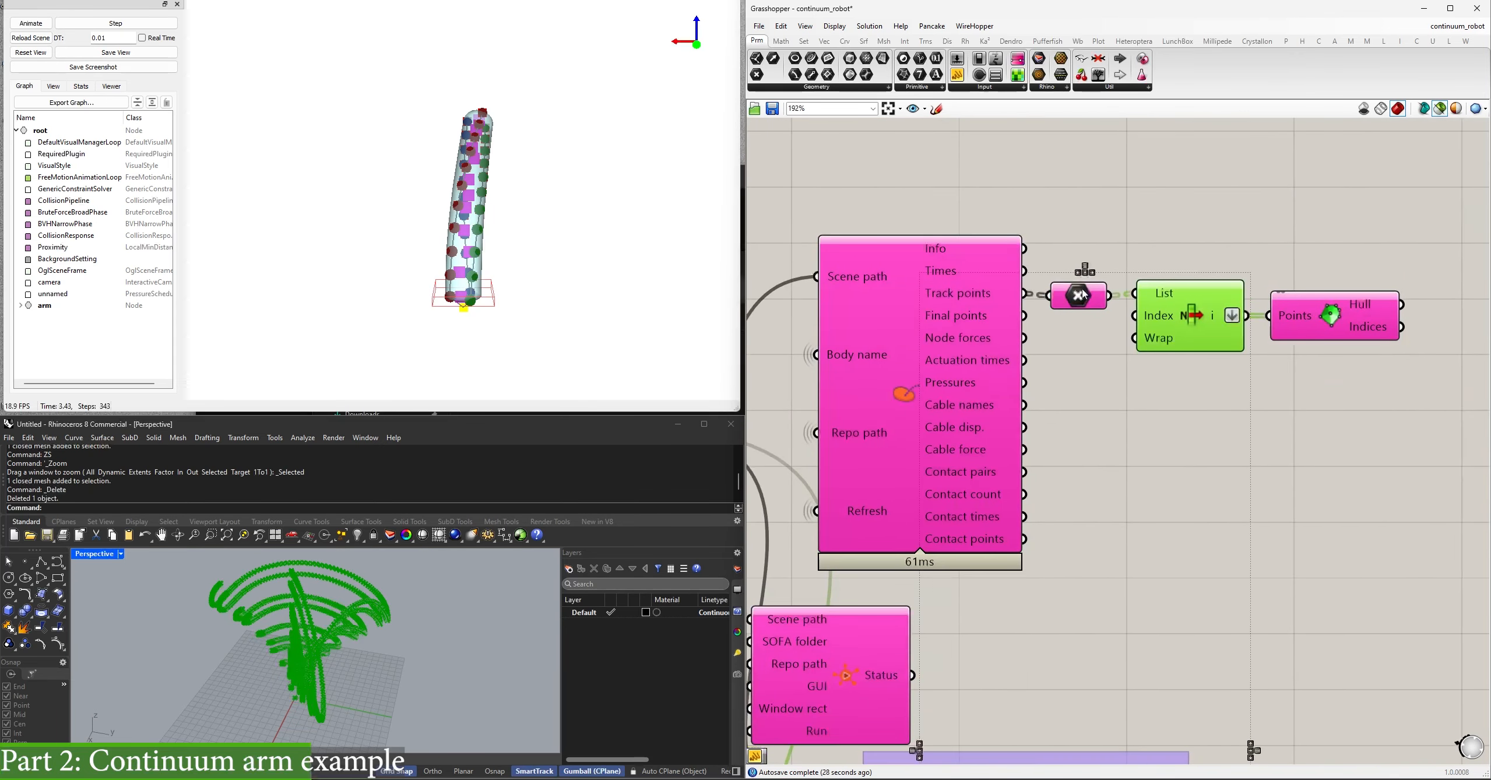
pyautogui.moveTo(478, 580); pyautogui.dragTo(314, 639, button='right')
# Select the scene component and open scene.json from the continuum project folder.
pyautogui.moveTo(915, 485); pyautogui.dragTo(1371, 132, button='right')
pyautogui.click(1008, 217)
pyautogui.moveTo(1008, 217); pyautogui.dragTo(1130, 337, button='right')
pyautogui.scroll(-2, 1073, 504)
pyautogui.click(507, 413)
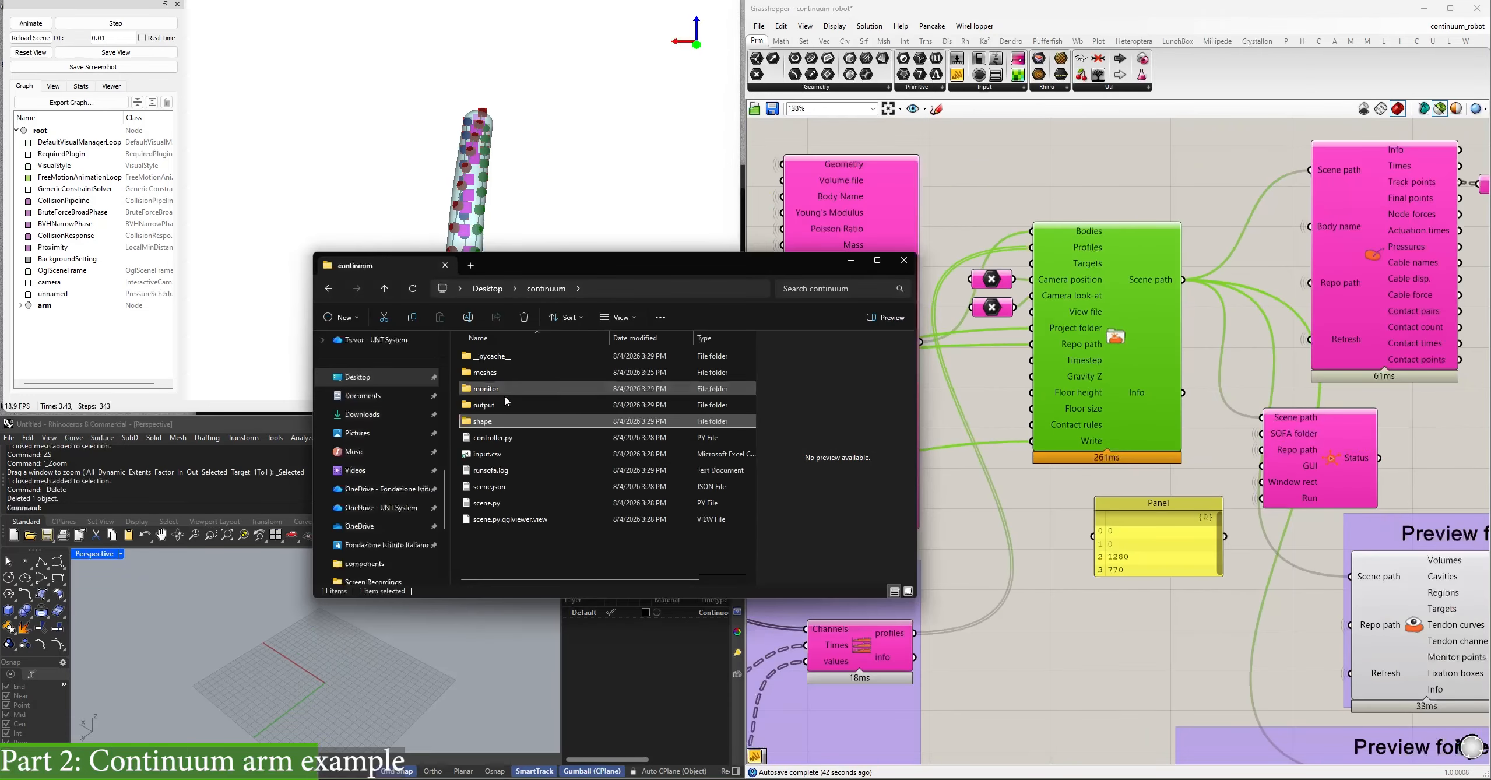
pyautogui.click(494, 488)
pyautogui.doubleClick(495, 491)
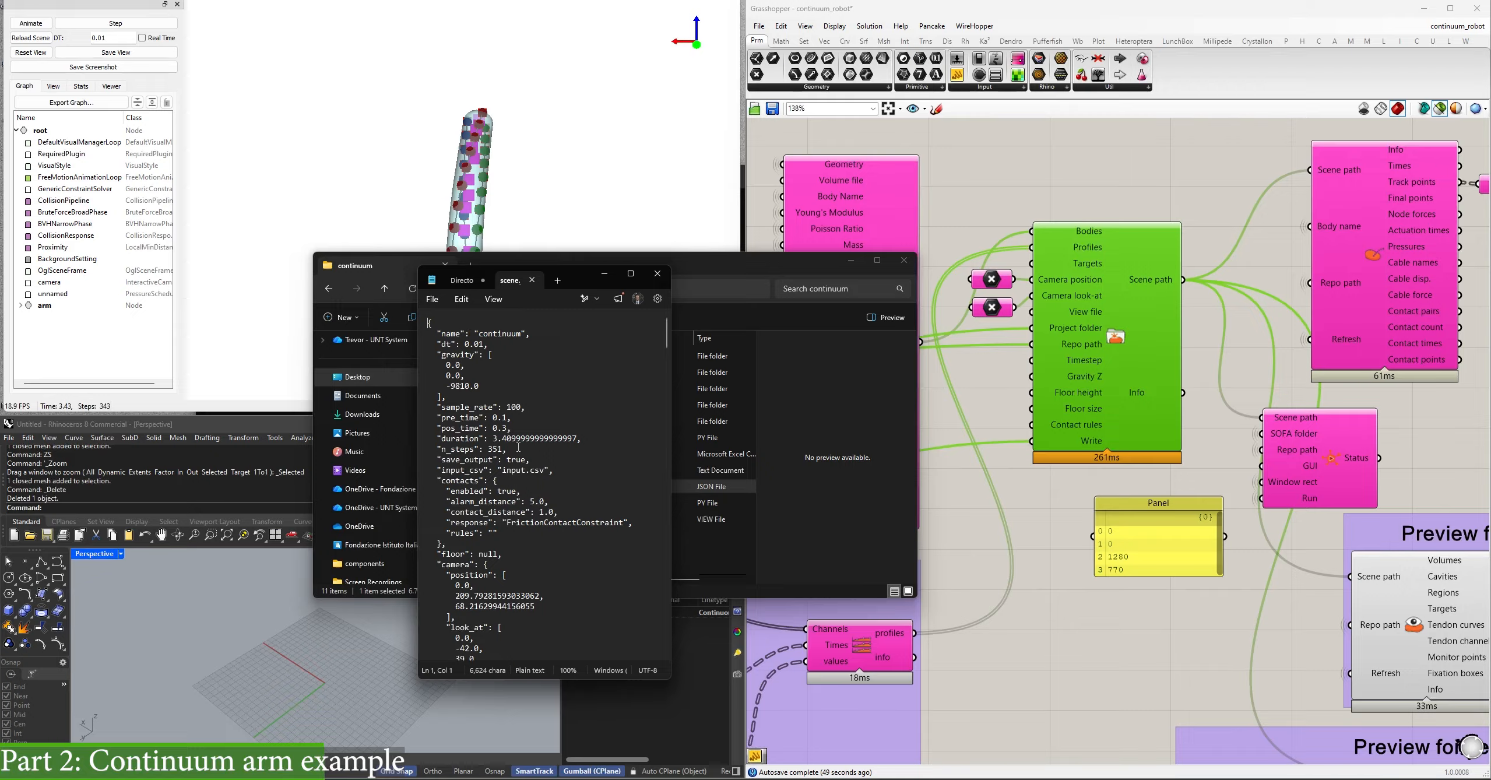
# Read through the monitor points, tendon and export settings in scene.json, and close the file.
pyautogui.moveTo(669, 343); pyautogui.dragTo(673, 403)
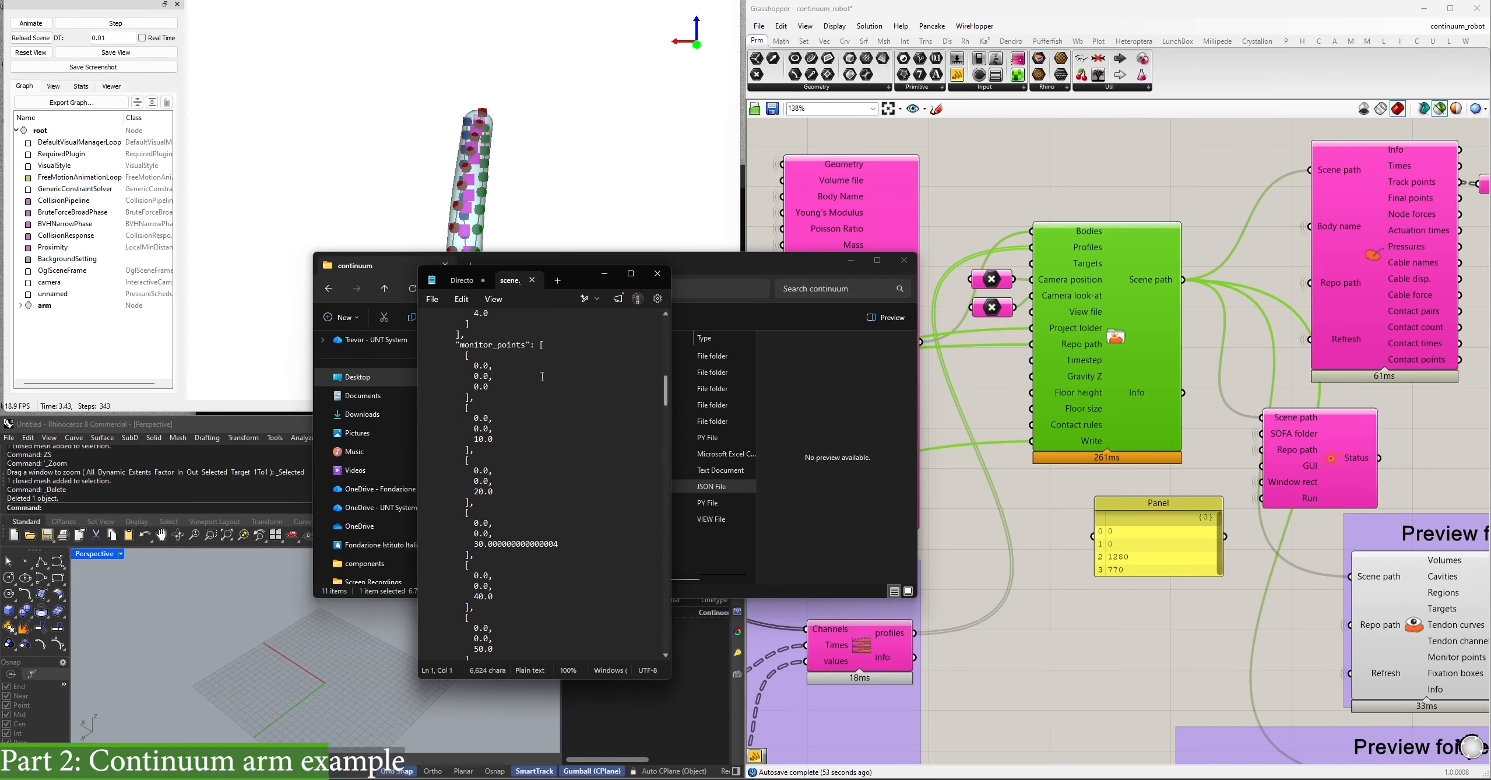
pyautogui.scroll(-1, 501, 494)
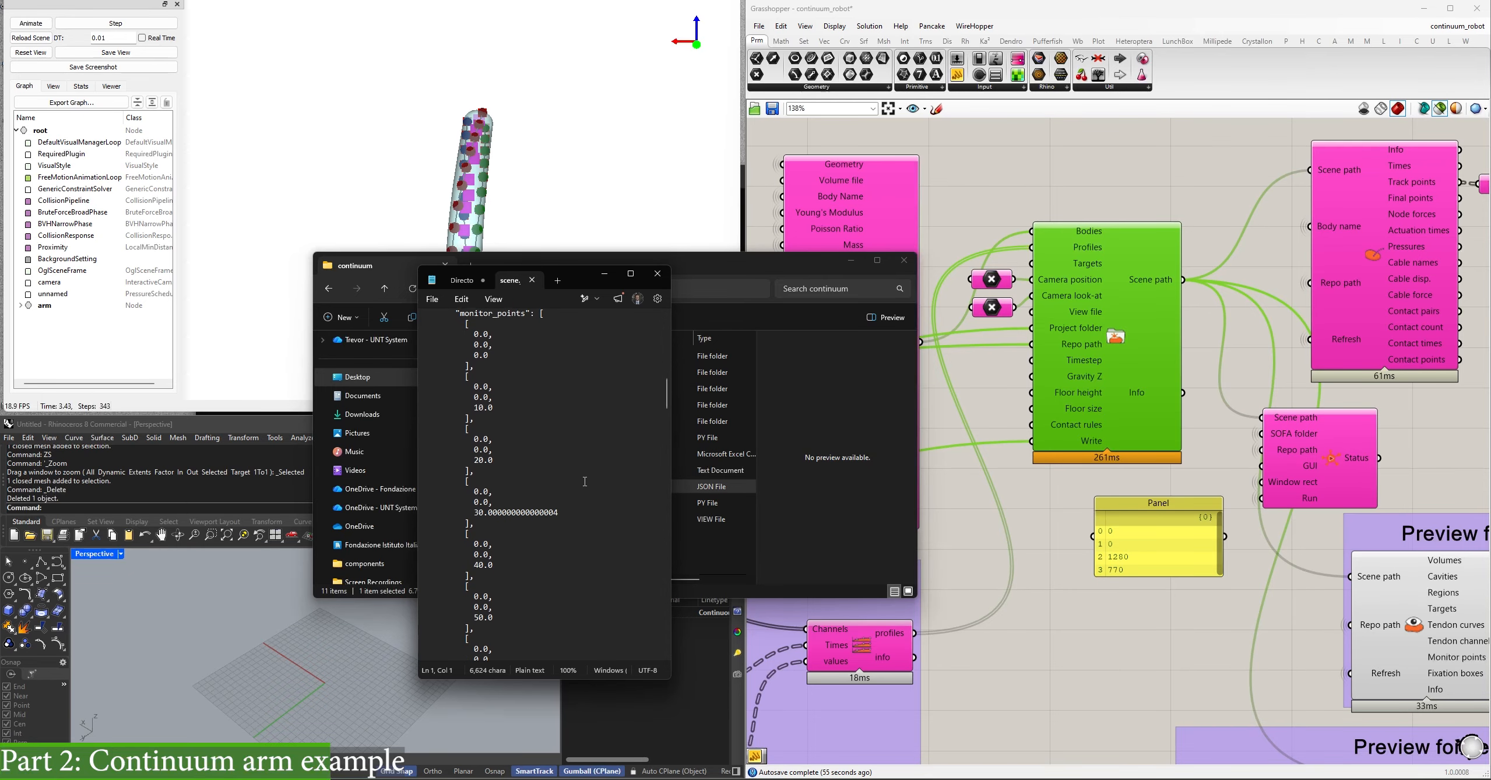
pyautogui.moveTo(668, 401); pyautogui.dragTo(668, 666)
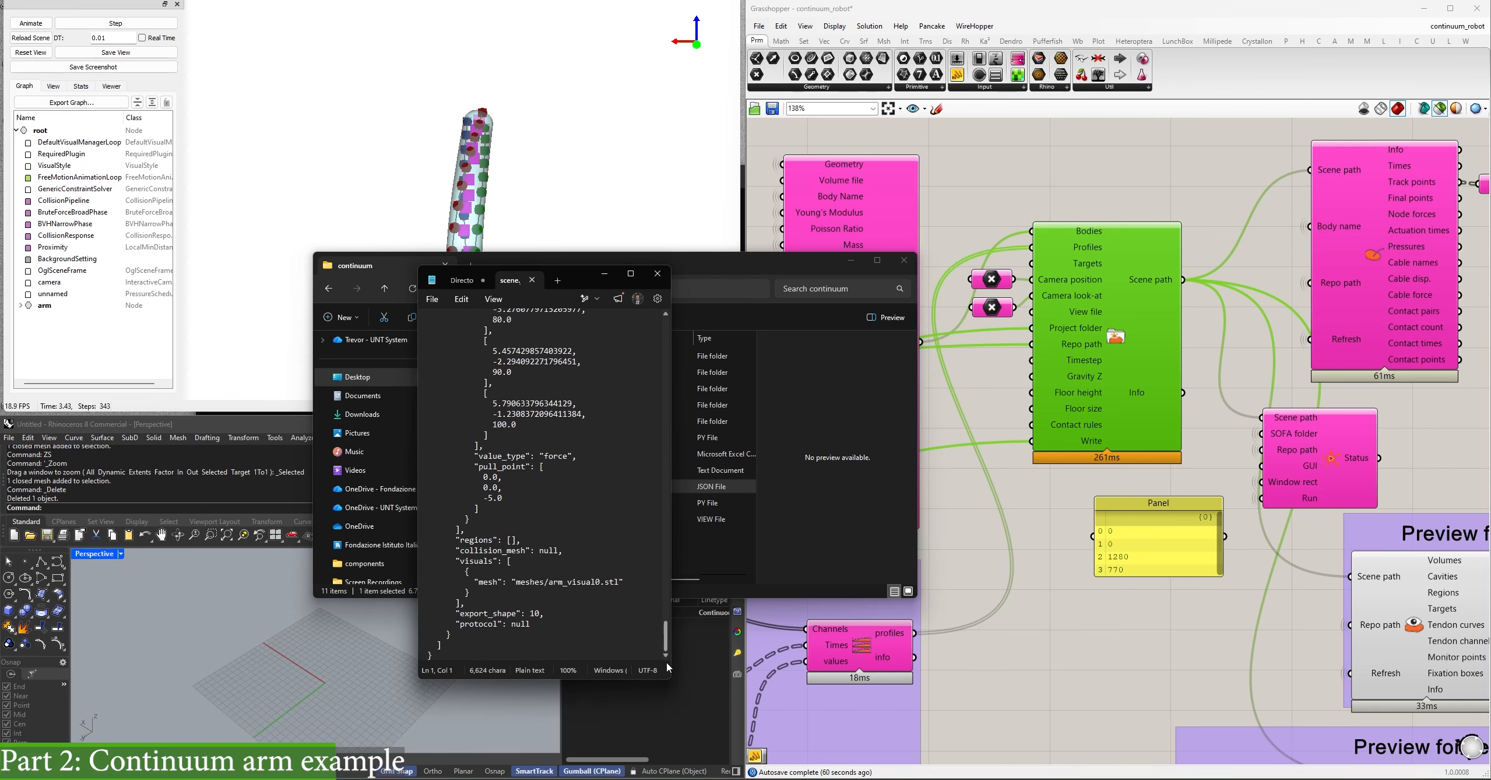
pyautogui.click(657, 273)
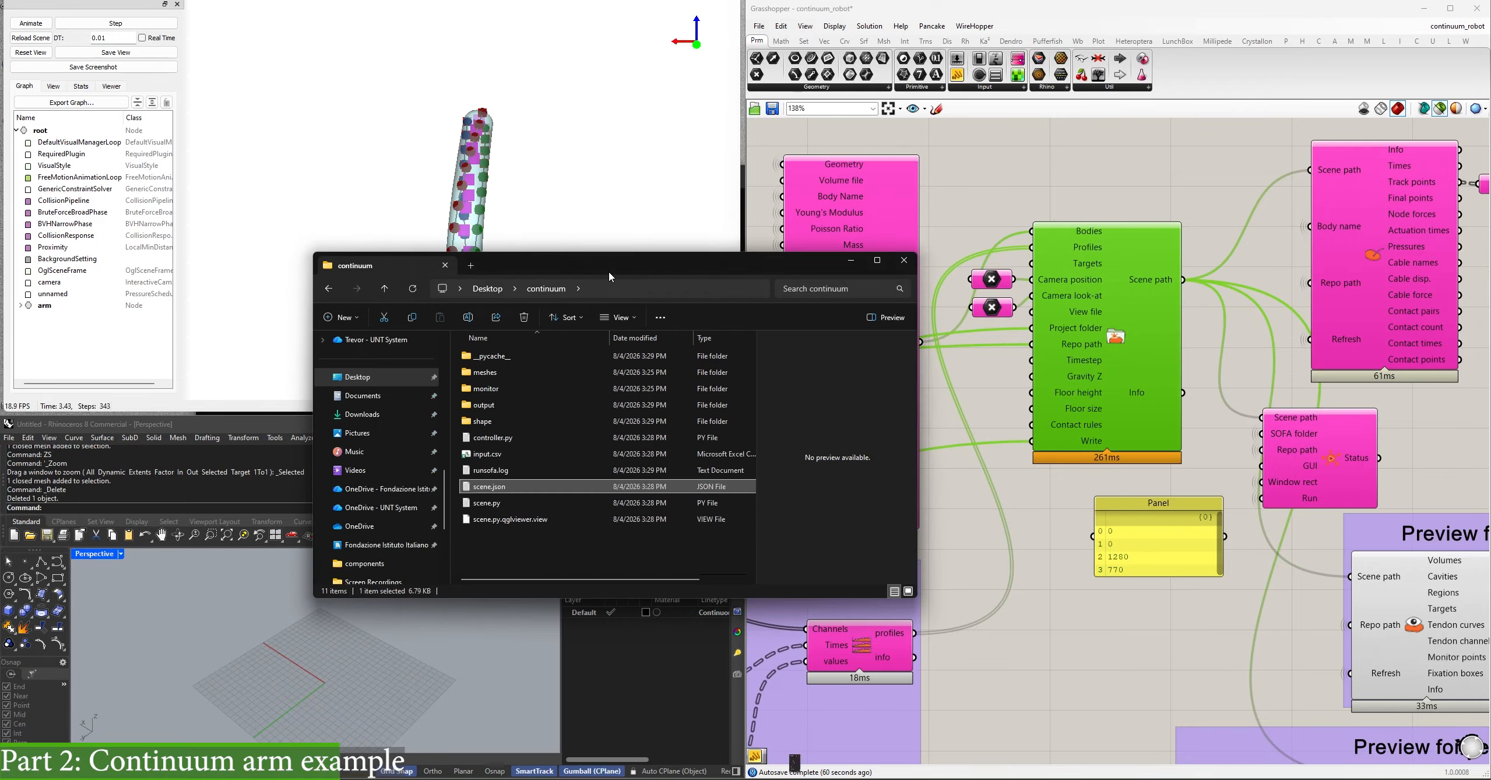
# Switch back to the canvas and preview the tendon curves from the Tendon Paths group in the Rhino viewport.
pyautogui.click(974, 415)
pyautogui.moveTo(1045, 412); pyautogui.dragTo(1124, 376, button='right')
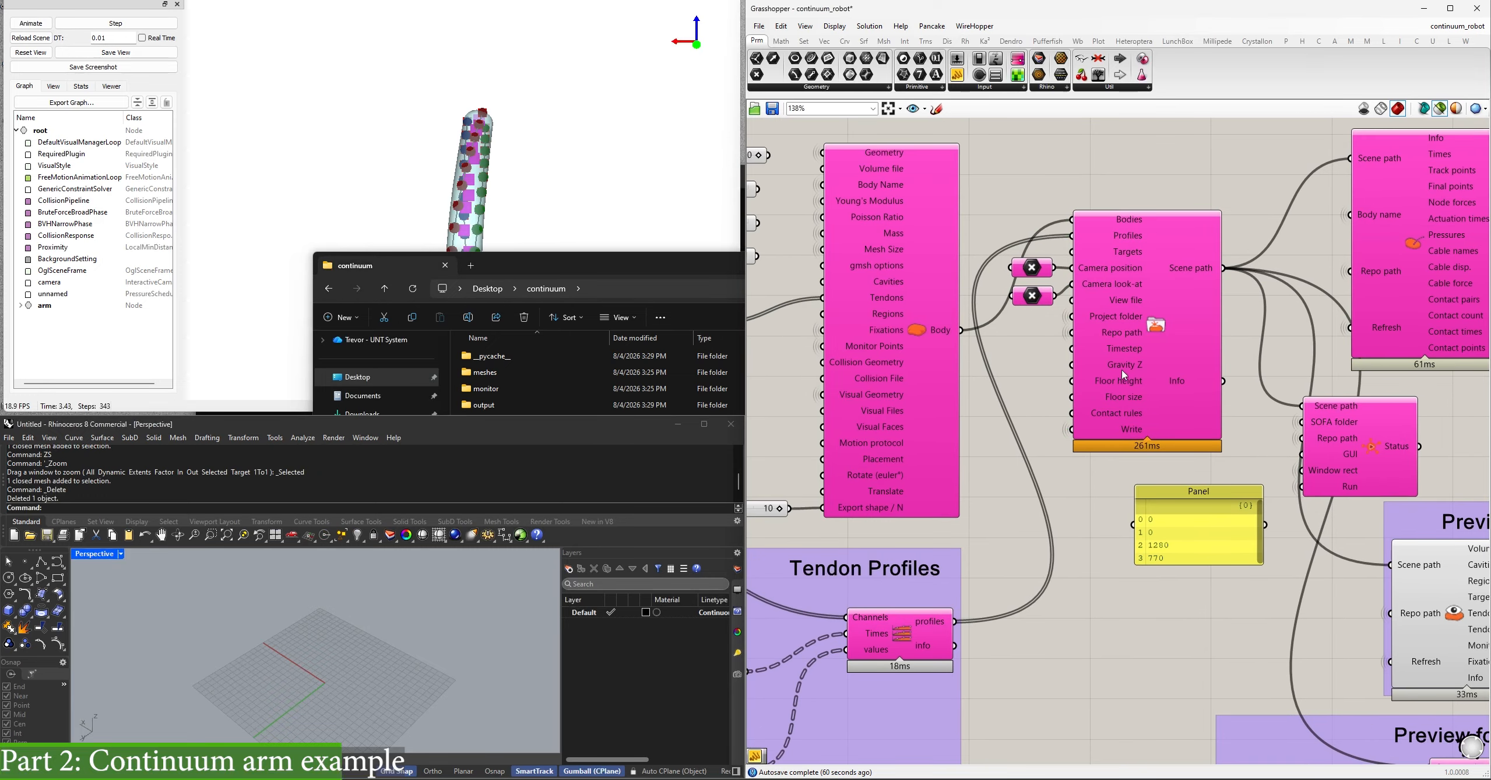
pyautogui.moveTo(1125, 368)
pyautogui.moveTo(1101, 576); pyautogui.dragTo(1051, 430, button='right')
pyautogui.scroll(-1, 952, 485)
pyautogui.moveTo(952, 485); pyautogui.dragTo(1283, 458, button='right')
pyautogui.scroll(-3, 1181, 418)
pyautogui.scroll(-1, 927, 422)
pyautogui.moveTo(850, 378); pyautogui.dragTo(1189, 424, button='right')
pyautogui.scroll(3, 1188, 424)
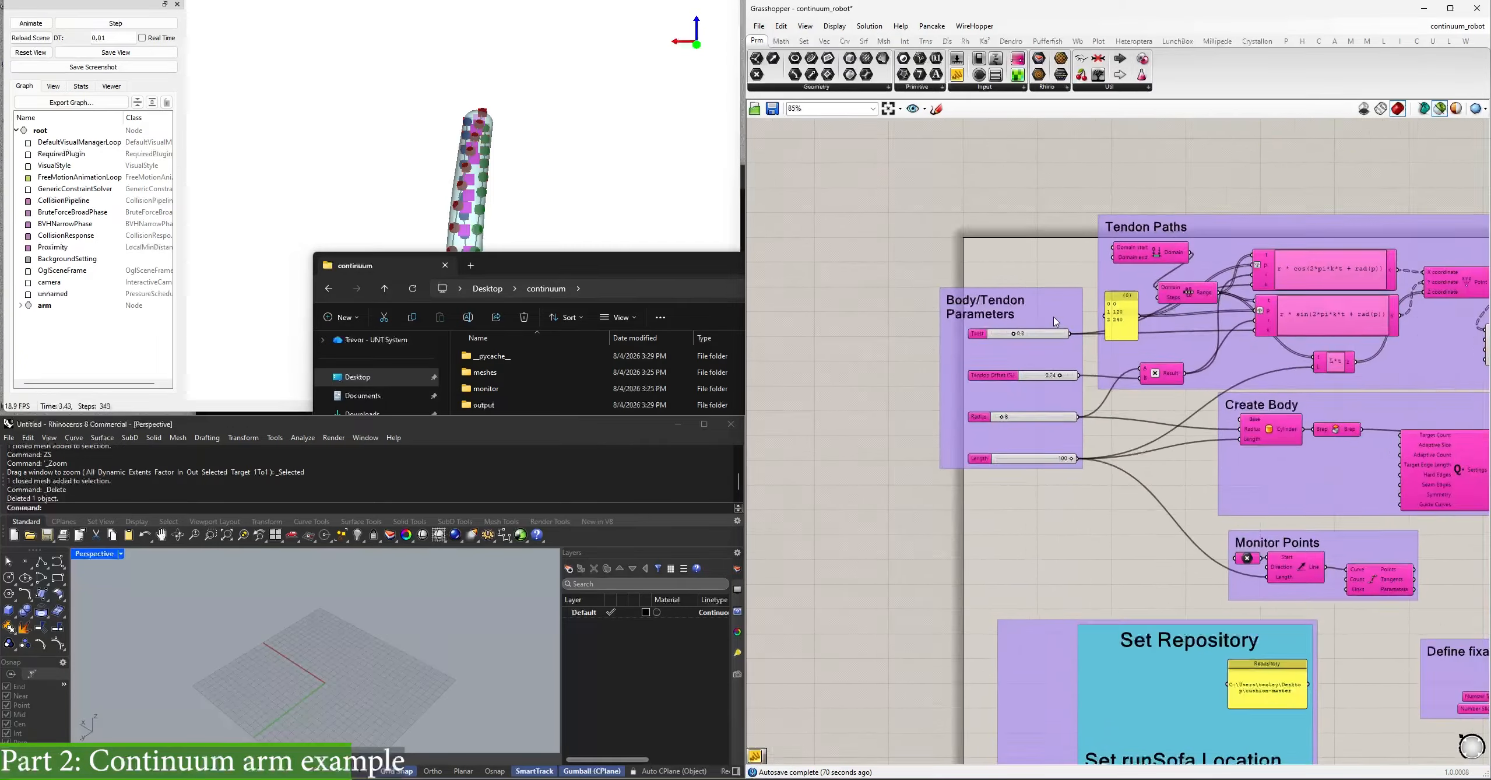
pyautogui.click(1402, 348)
pyautogui.moveTo(994, 305); pyautogui.dragTo(1125, 293, button='right')
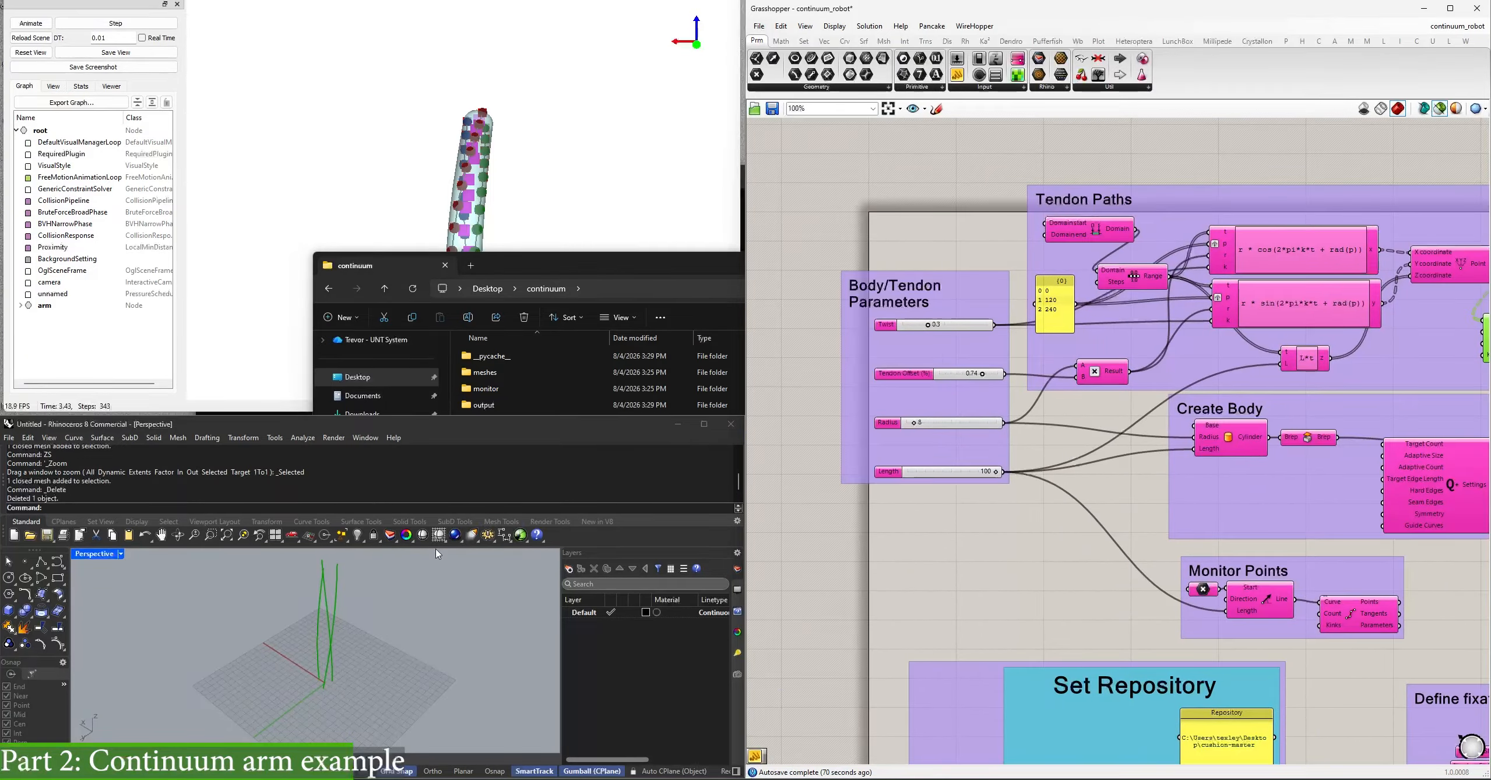
pyautogui.moveTo(338, 607); pyautogui.dragTo(297, 578, button='right')
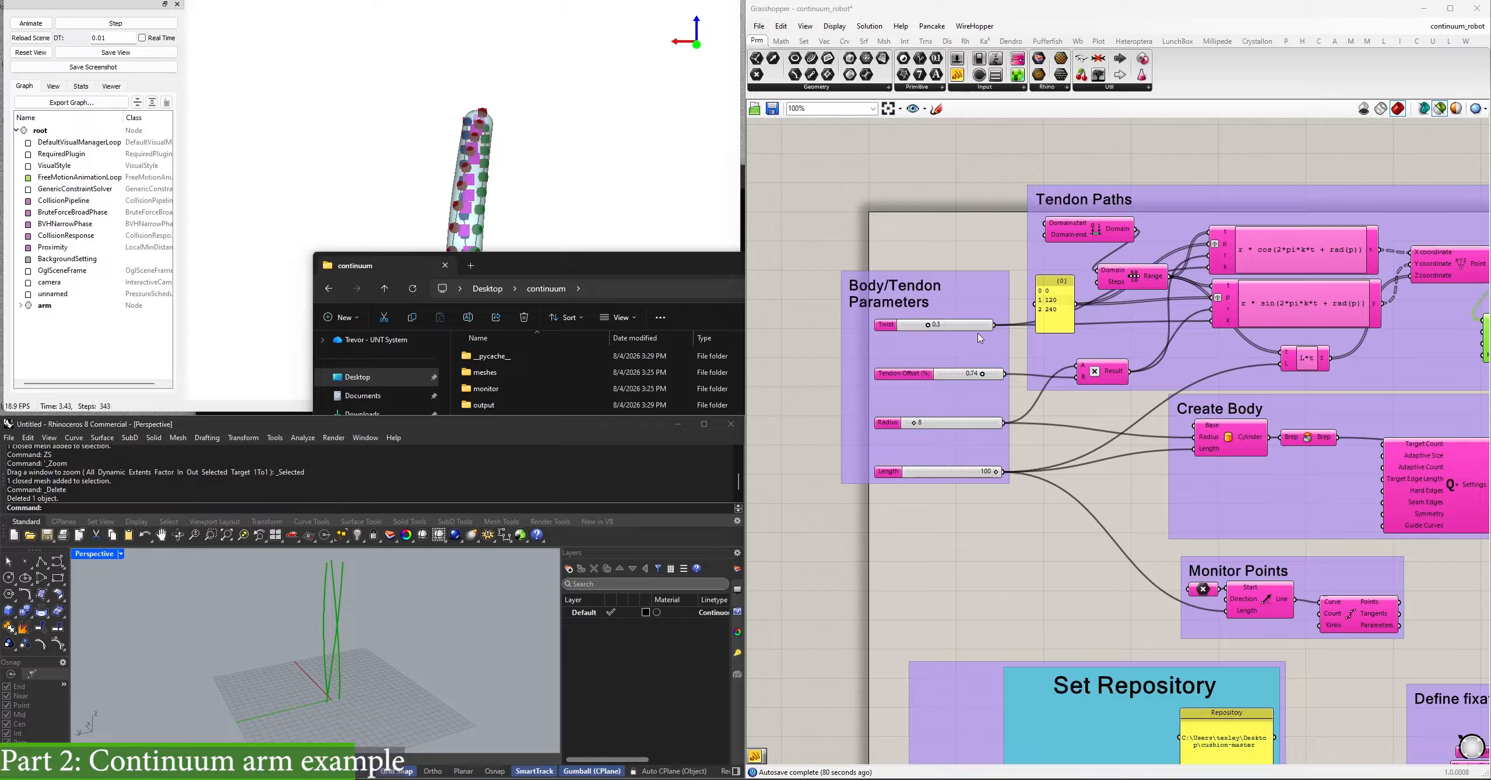
# Set the Twist to 1.0 and the Tendon Offset (%) to 0.73 in the Body/Tendon Parameters group.
pyautogui.scroll(5, 978, 333)
pyautogui.moveTo(980, 343); pyautogui.dragTo(1140, 349)
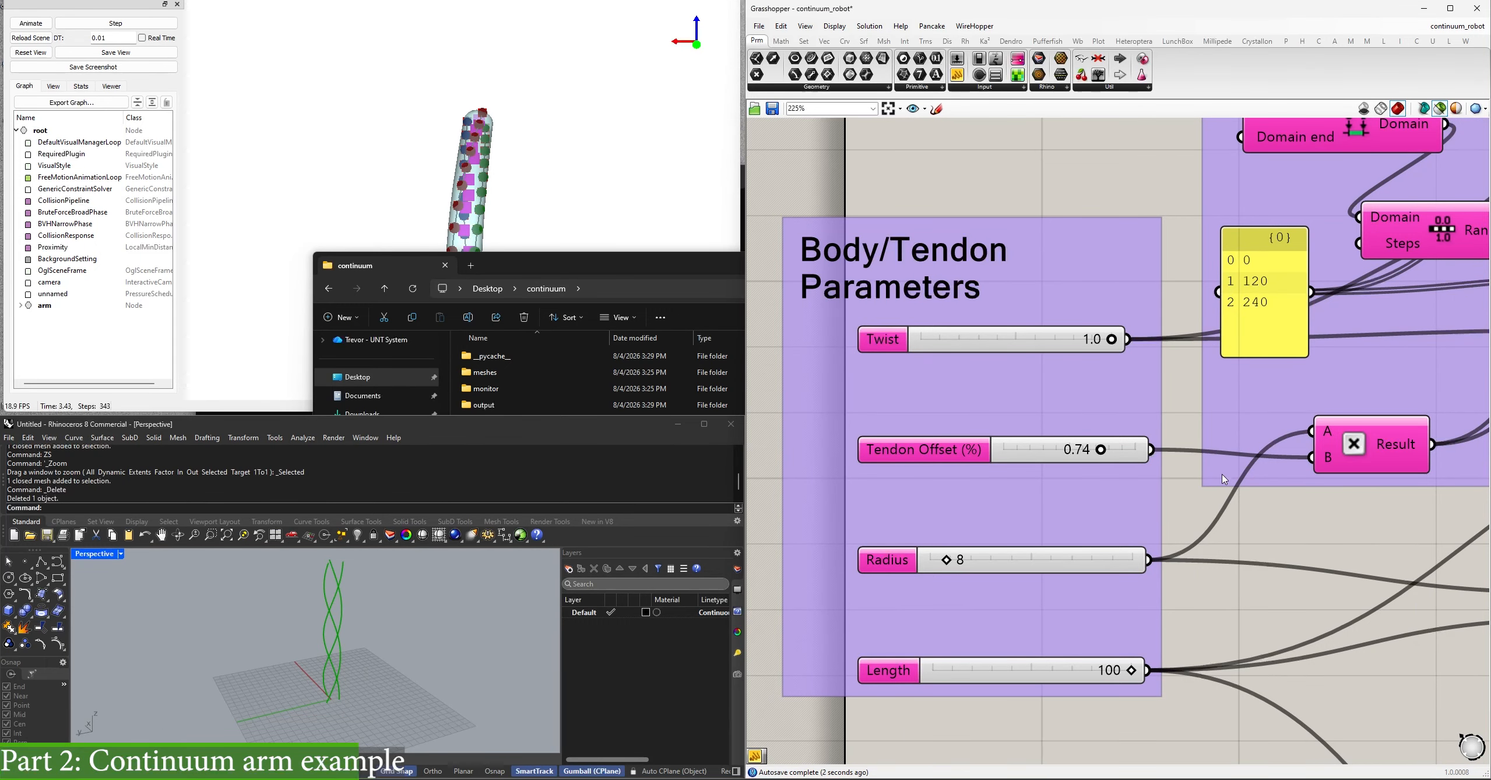
pyautogui.moveTo(1222, 475); pyautogui.dragTo(1142, 431, button='right')
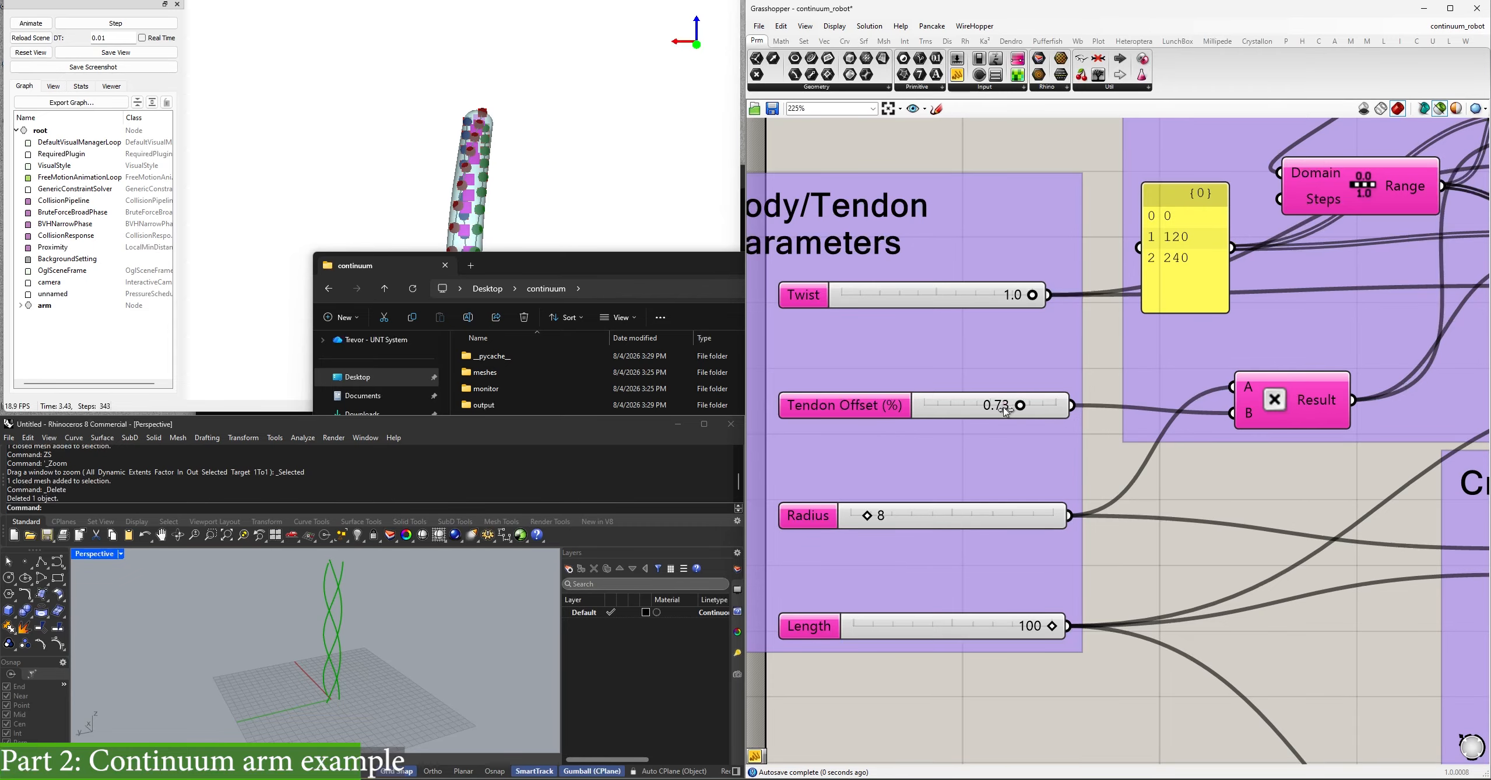
# Run the SOFA simulation of the twisted-tendon arm with the runSofa trigger.
pyautogui.scroll(-5, 1003, 402)
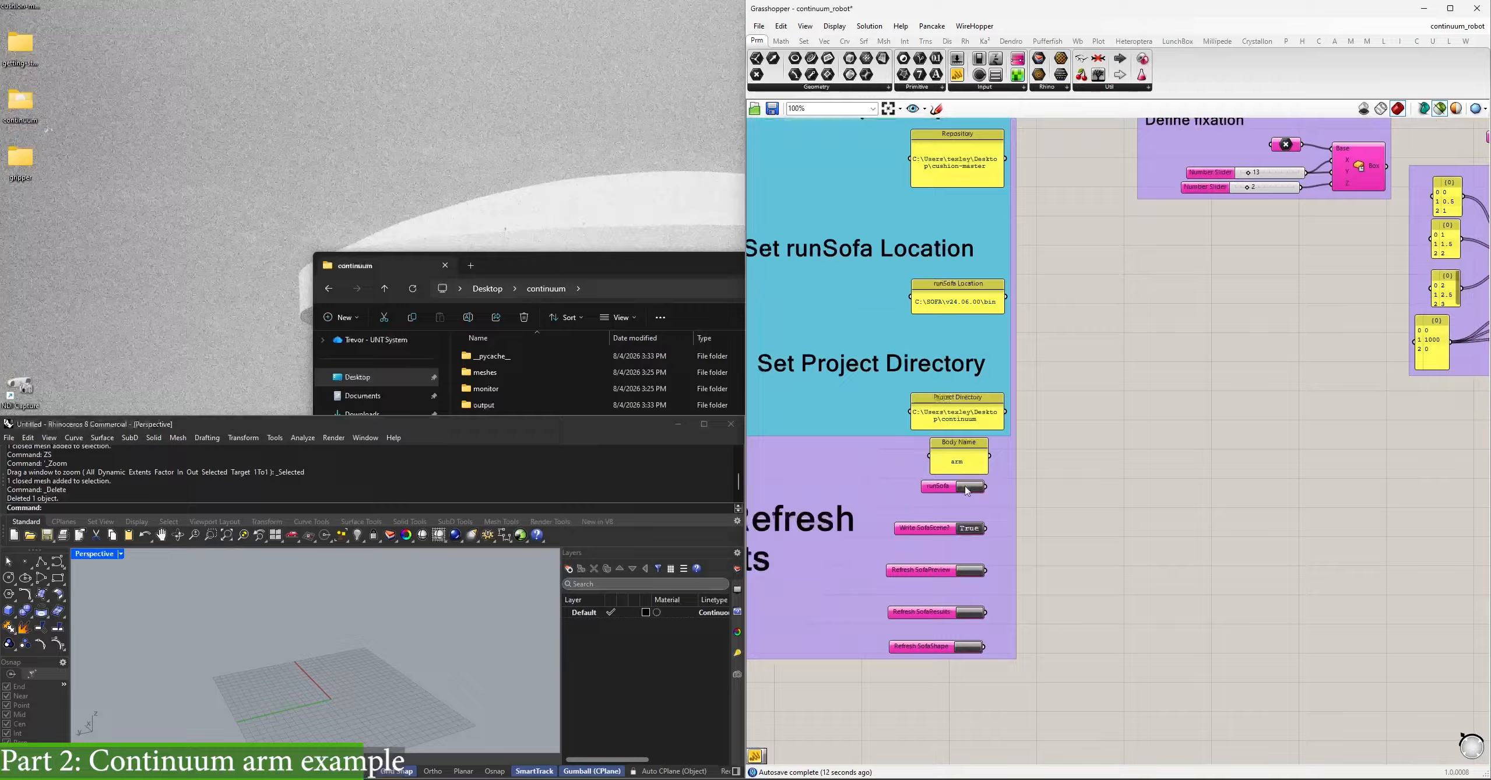
pyautogui.click(966, 487)
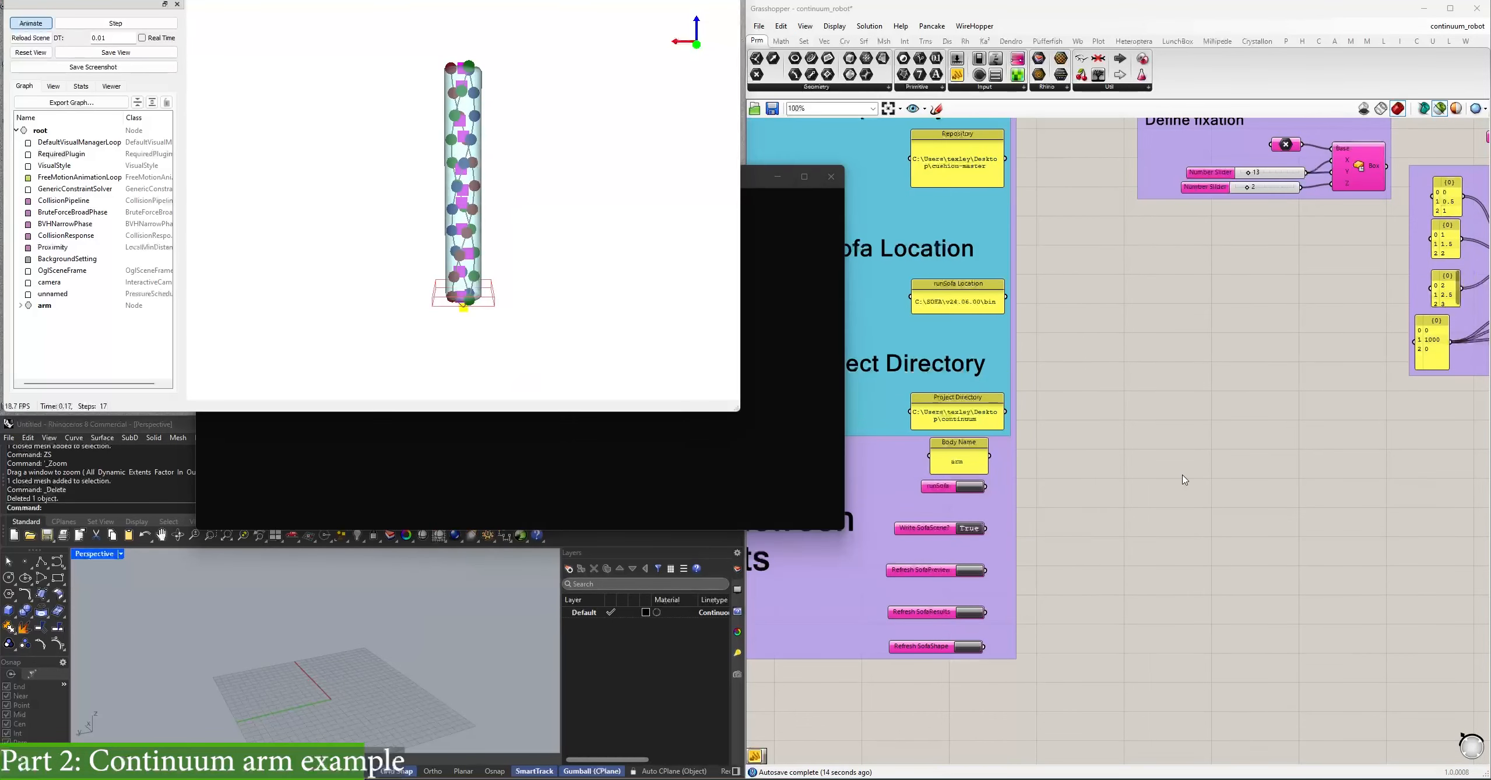
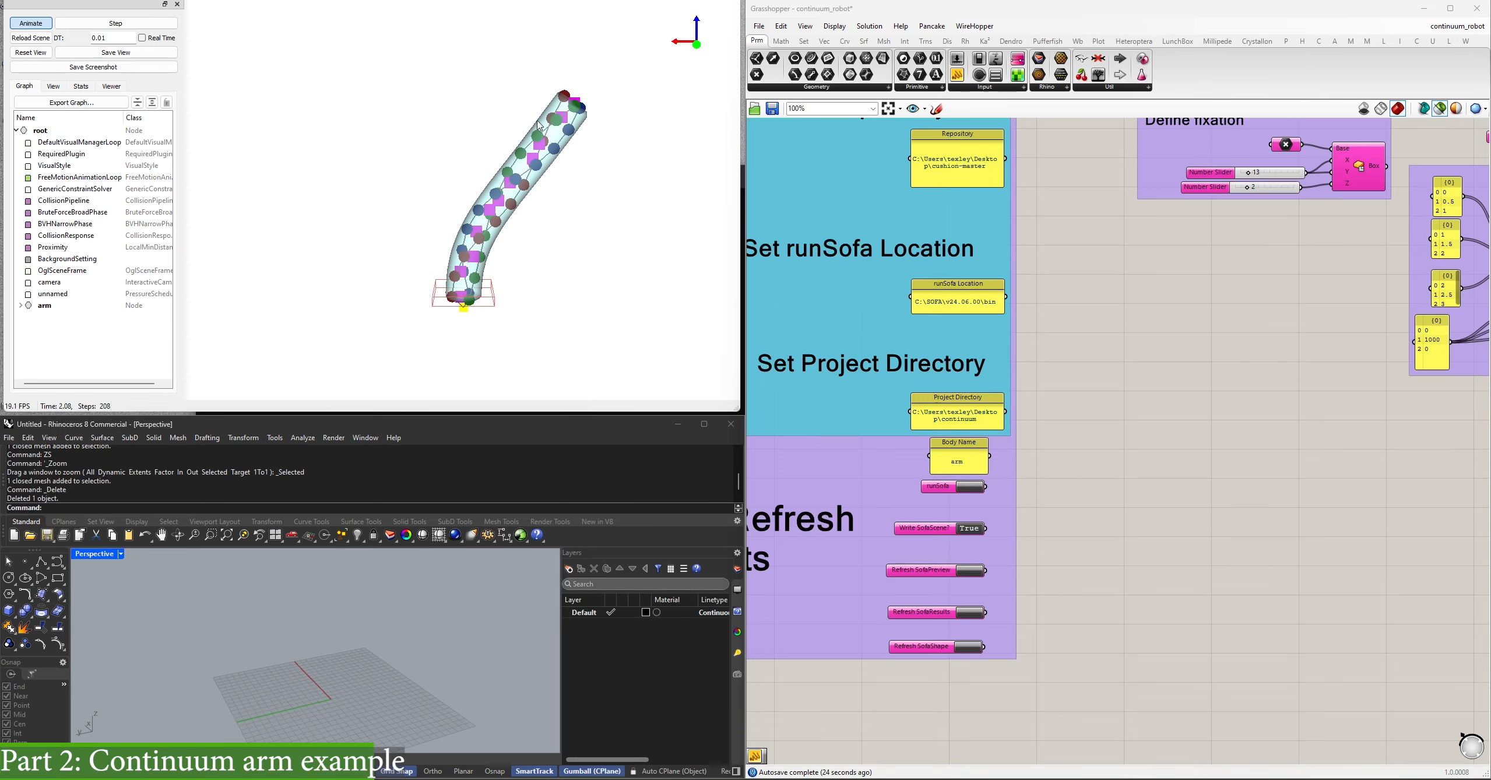
# Turn off the selected-only preview, refresh SofaResults, and view the arm's tracked motion from several angles.
pyautogui.moveTo(1223, 541); pyautogui.dragTo(1082, 417, button='right')
pyautogui.click(1439, 108)
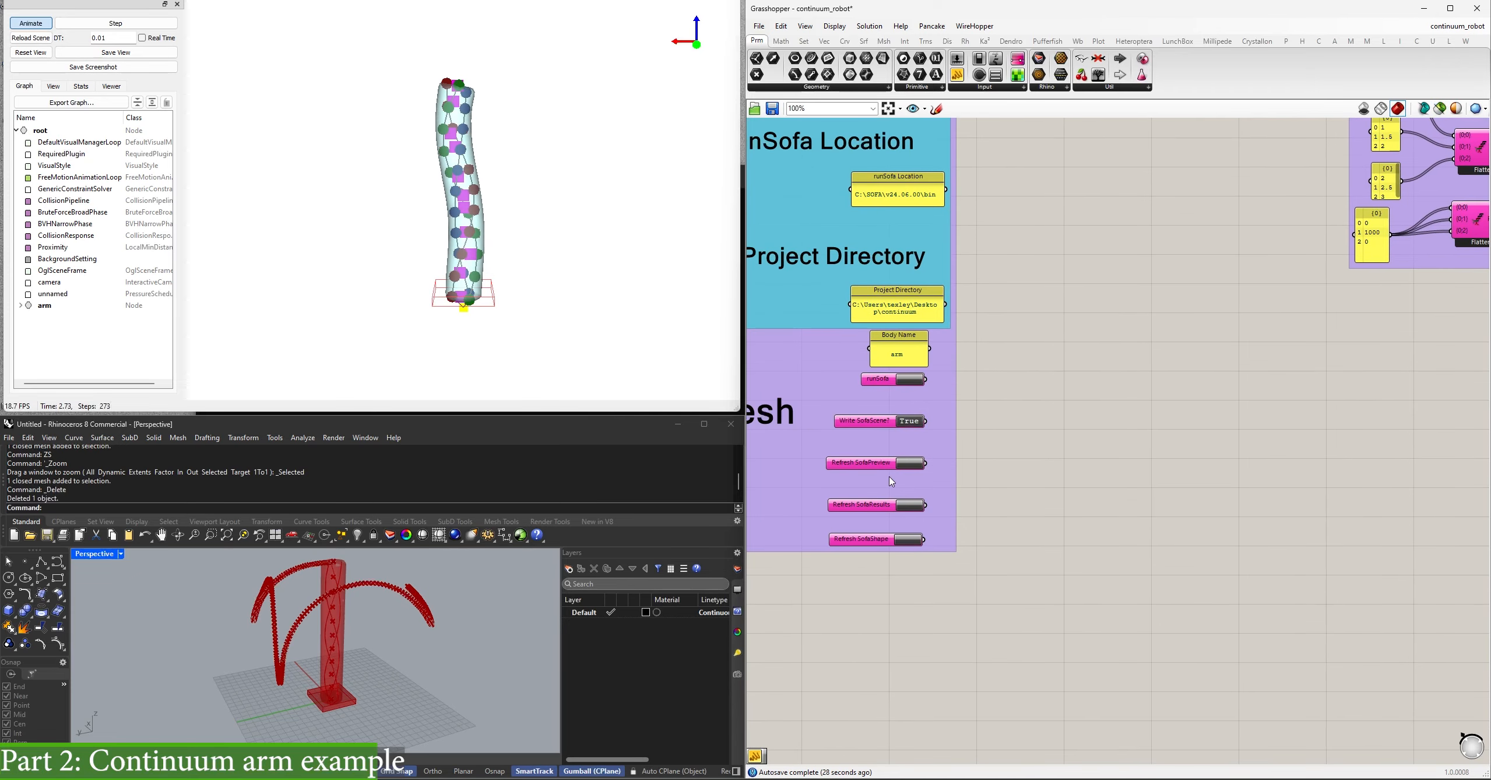
pyautogui.click(910, 504)
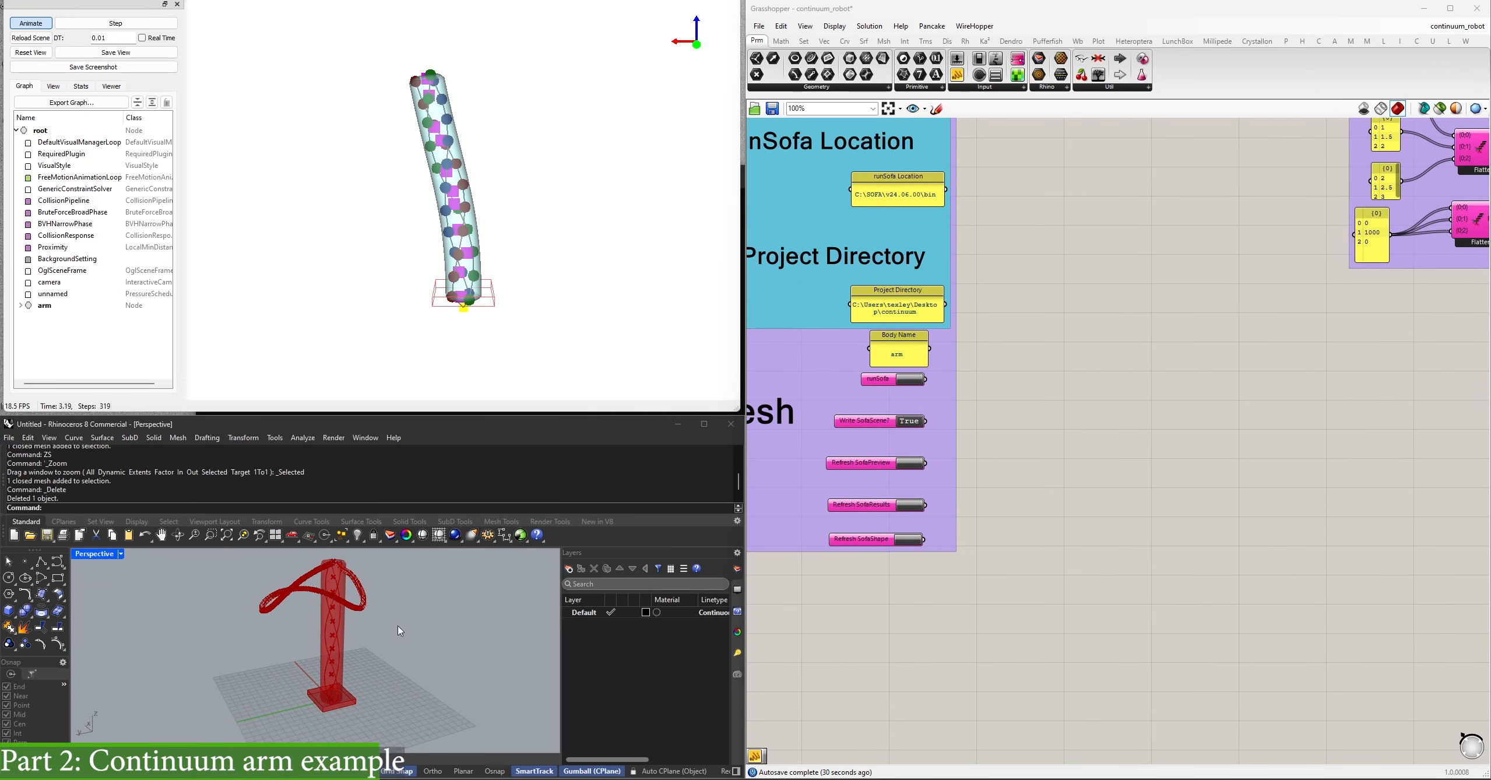
pyautogui.moveTo(397, 626); pyautogui.dragTo(362, 698, button='right')
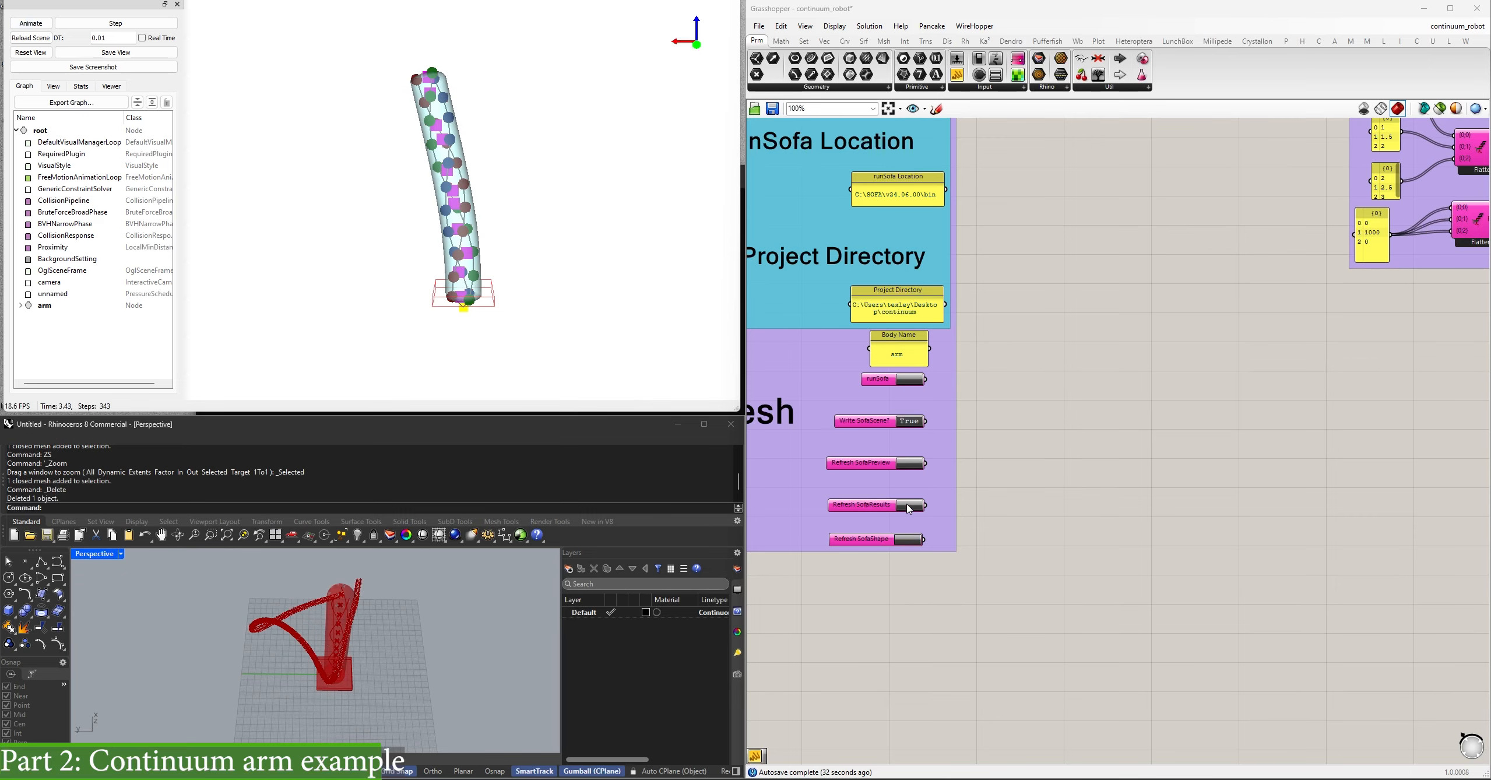
pyautogui.moveTo(369, 603); pyautogui.dragTo(332, 633, button='right')
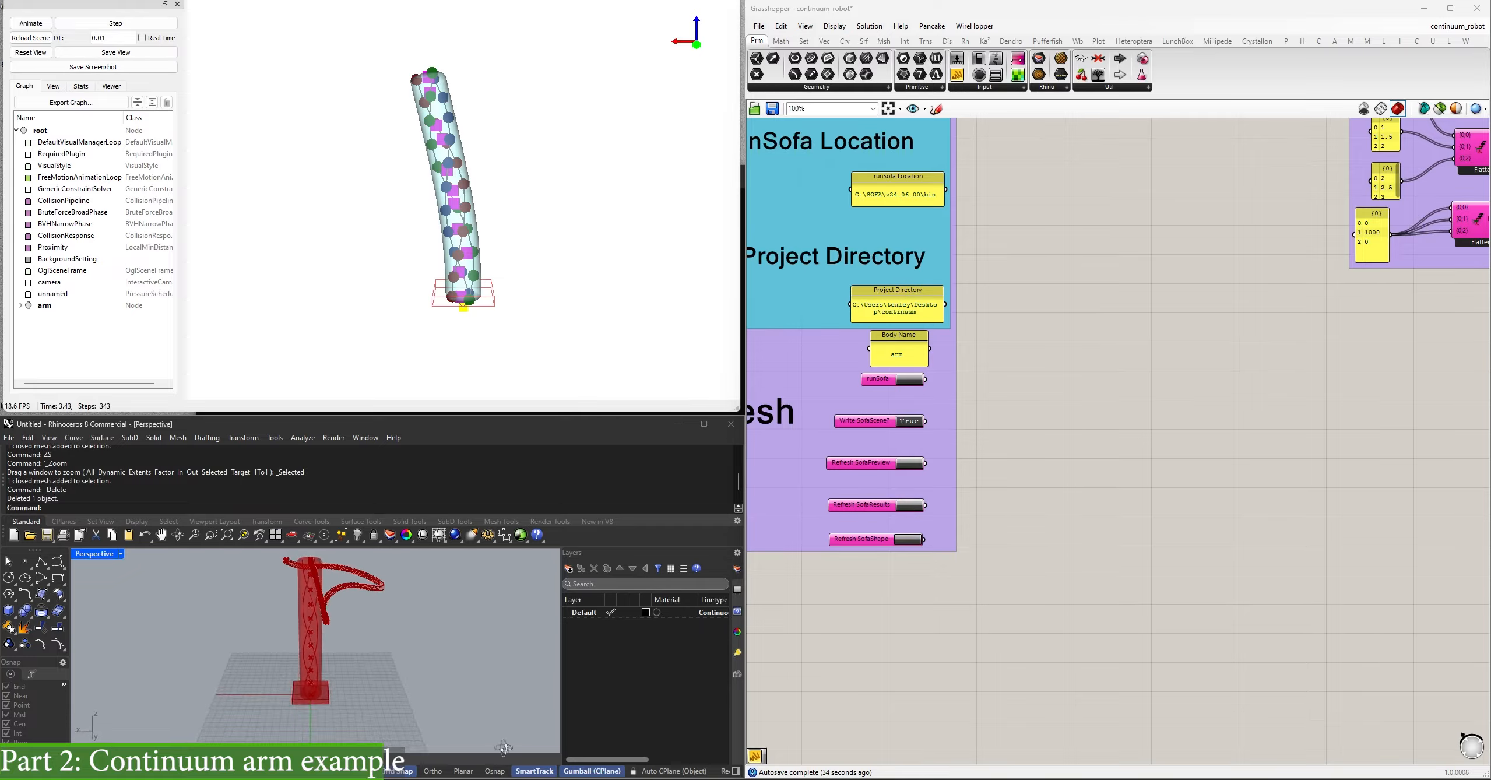
# Restrict the preview to selected components and scrub the Frame # slider in the Preview for selected frame group.
pyautogui.click(1440, 109)
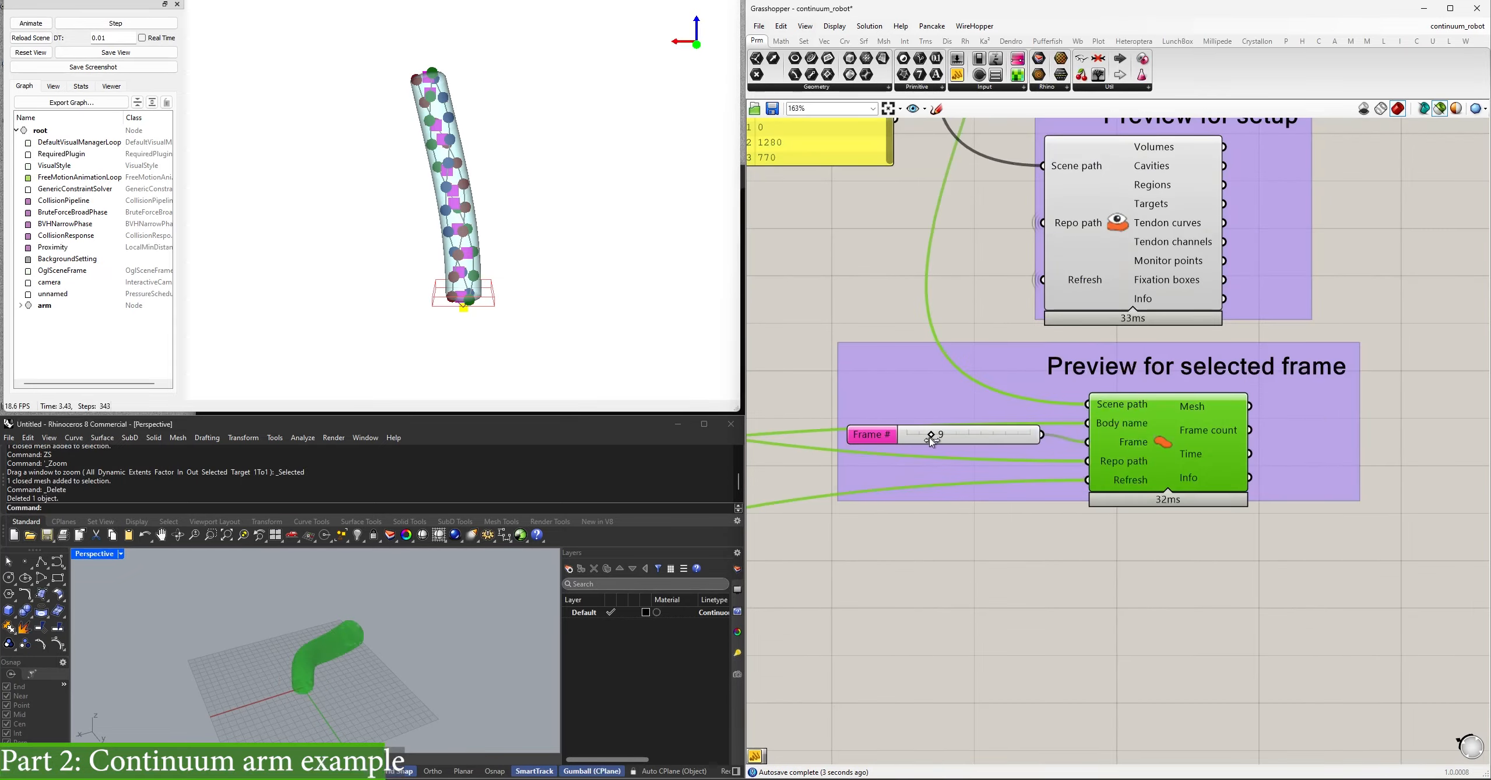
pyautogui.moveTo(932, 442); pyautogui.dragTo(983, 434)
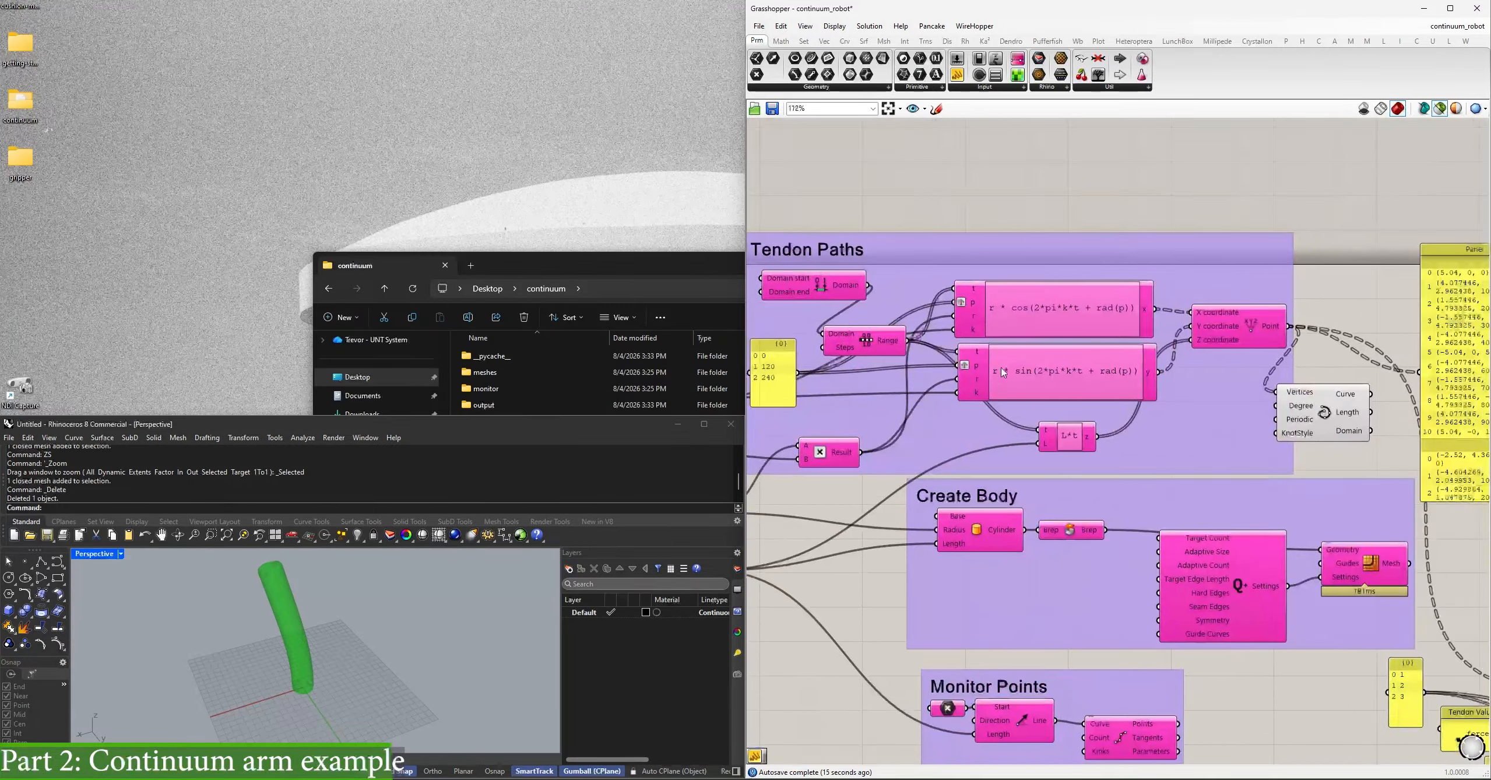
# Preview the fixation box from the Define fixation group in the Rhino viewport.
pyautogui.moveTo(1213, 565); pyautogui.dragTo(1168, 420, button='right')
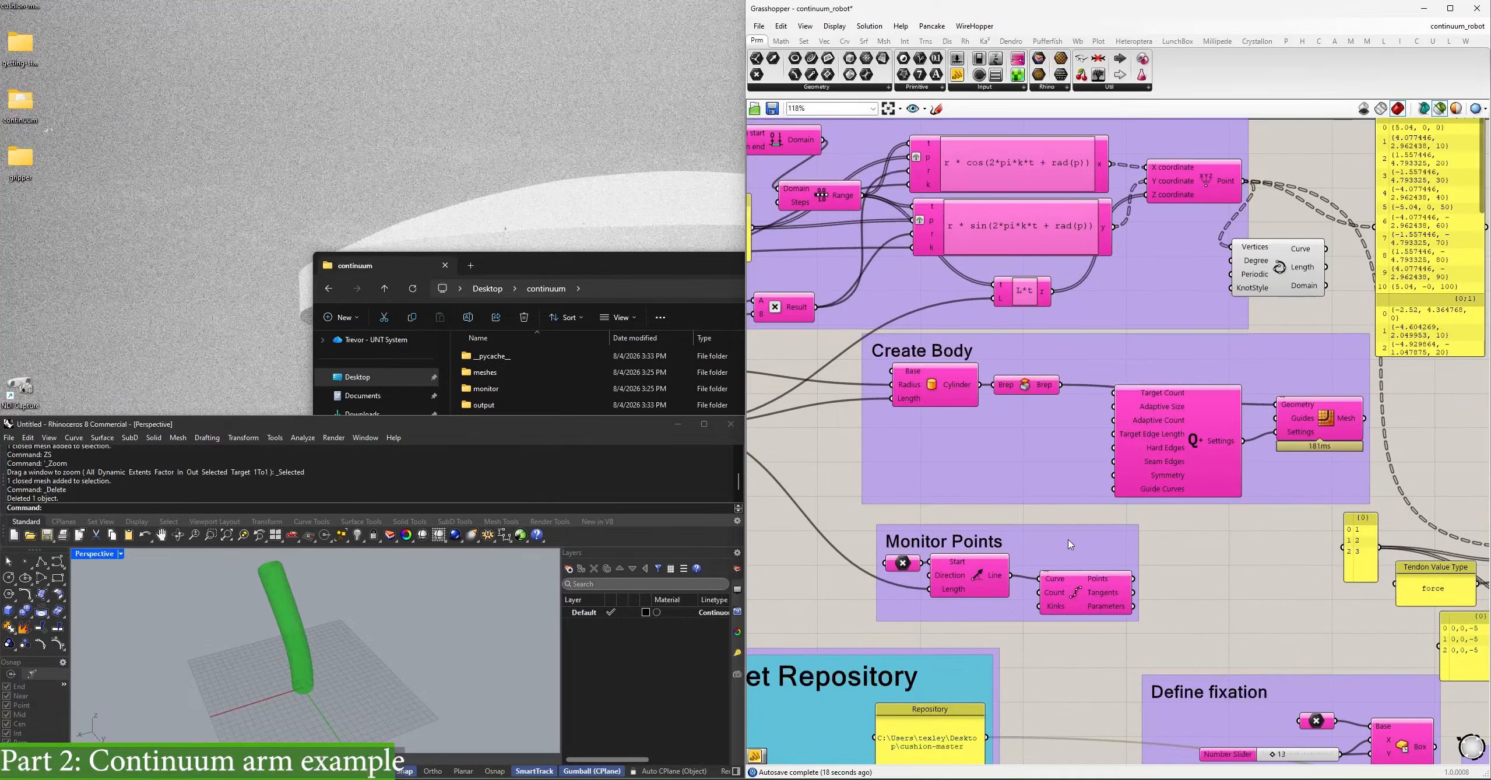
pyautogui.moveTo(1068, 539); pyautogui.dragTo(827, 282, button='right')
pyautogui.click(1173, 495)
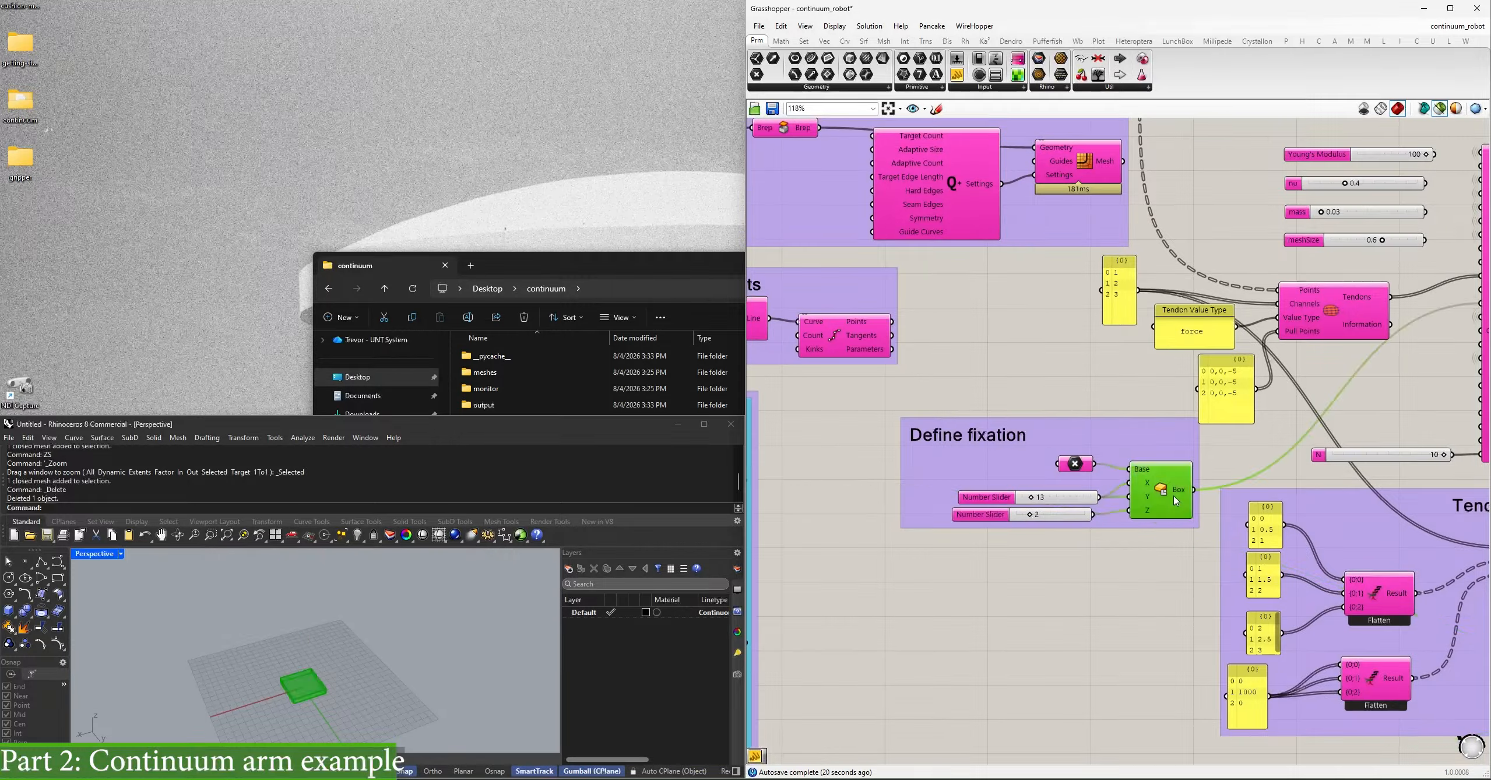
pyautogui.moveTo(1159, 500); pyautogui.dragTo(1085, 461, button='right')
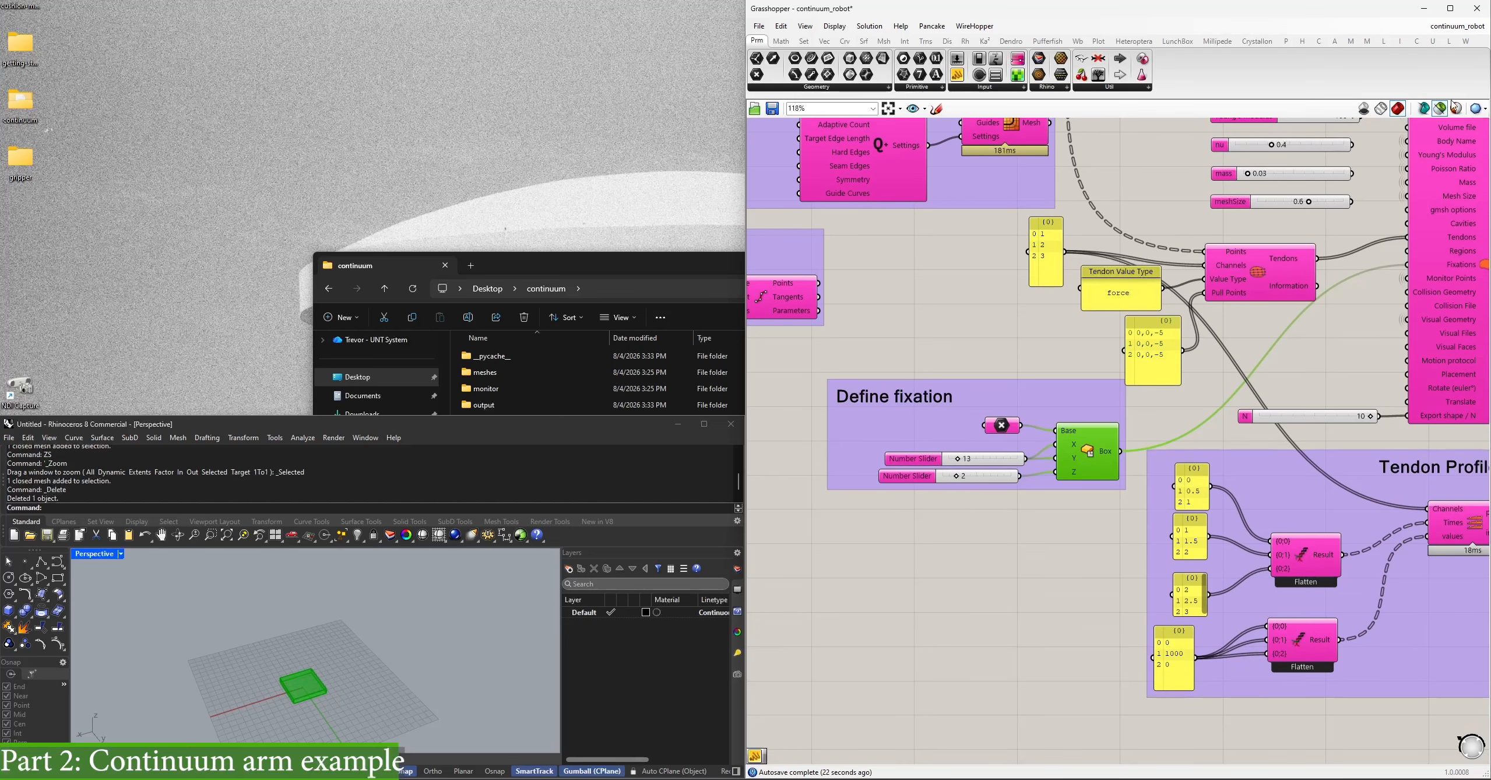
# Turn off the selected-only preview and delete all objects from the Rhino document.
pyautogui.click(1440, 109)
pyautogui.moveTo(1370, 460); pyautogui.dragTo(1143, 505, button='right')
pyautogui.scroll(2, 1143, 505)
pyautogui.moveTo(302, 693); pyautogui.dragTo(421, 630, button='right')
pyautogui.hotkey('ctrl', 'a')
pyautogui.press('Delete')
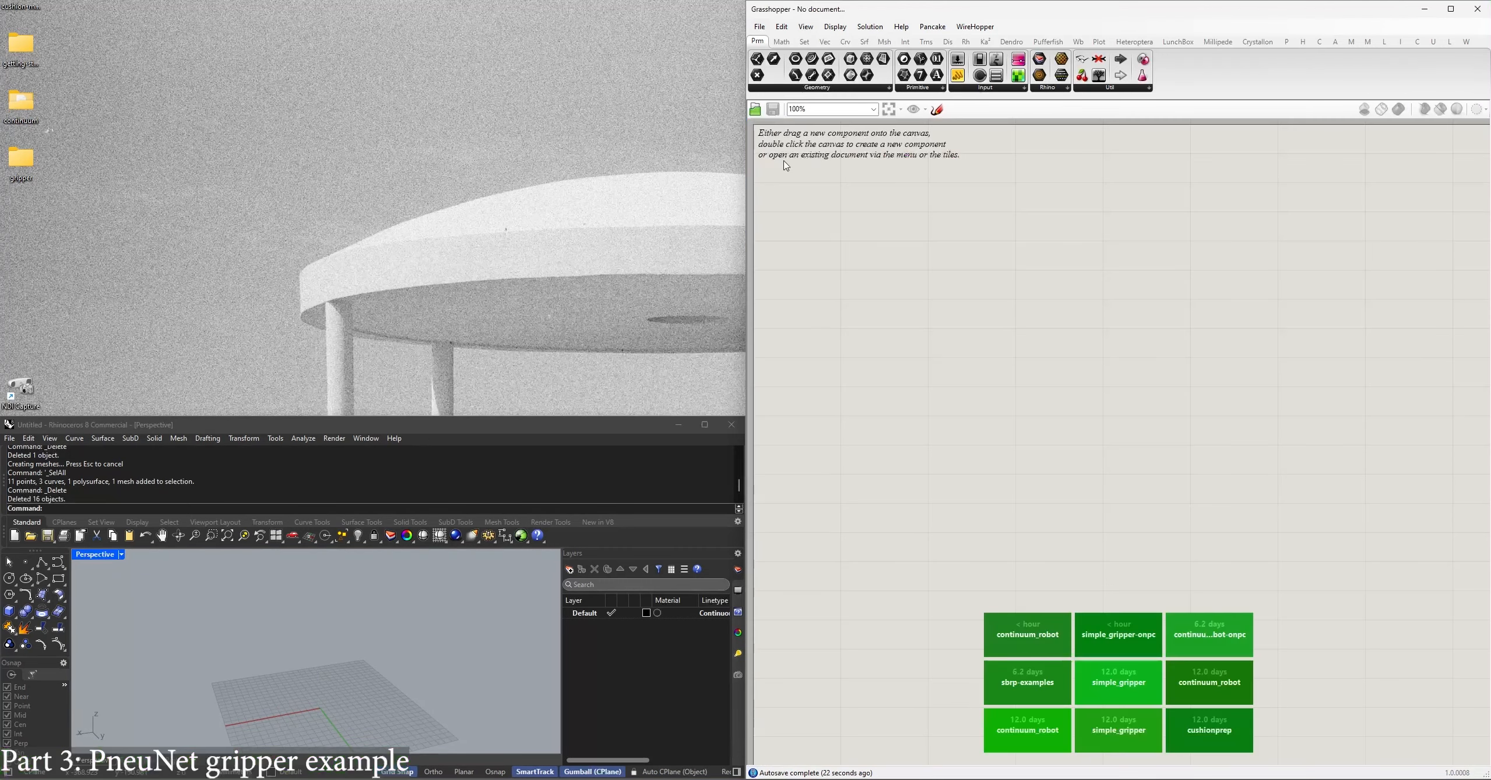
# Open simple_gripper.gh from the examples folder of cushion-master on the Desktop.
pyautogui.click(760, 27)
pyautogui.click(775, 56)
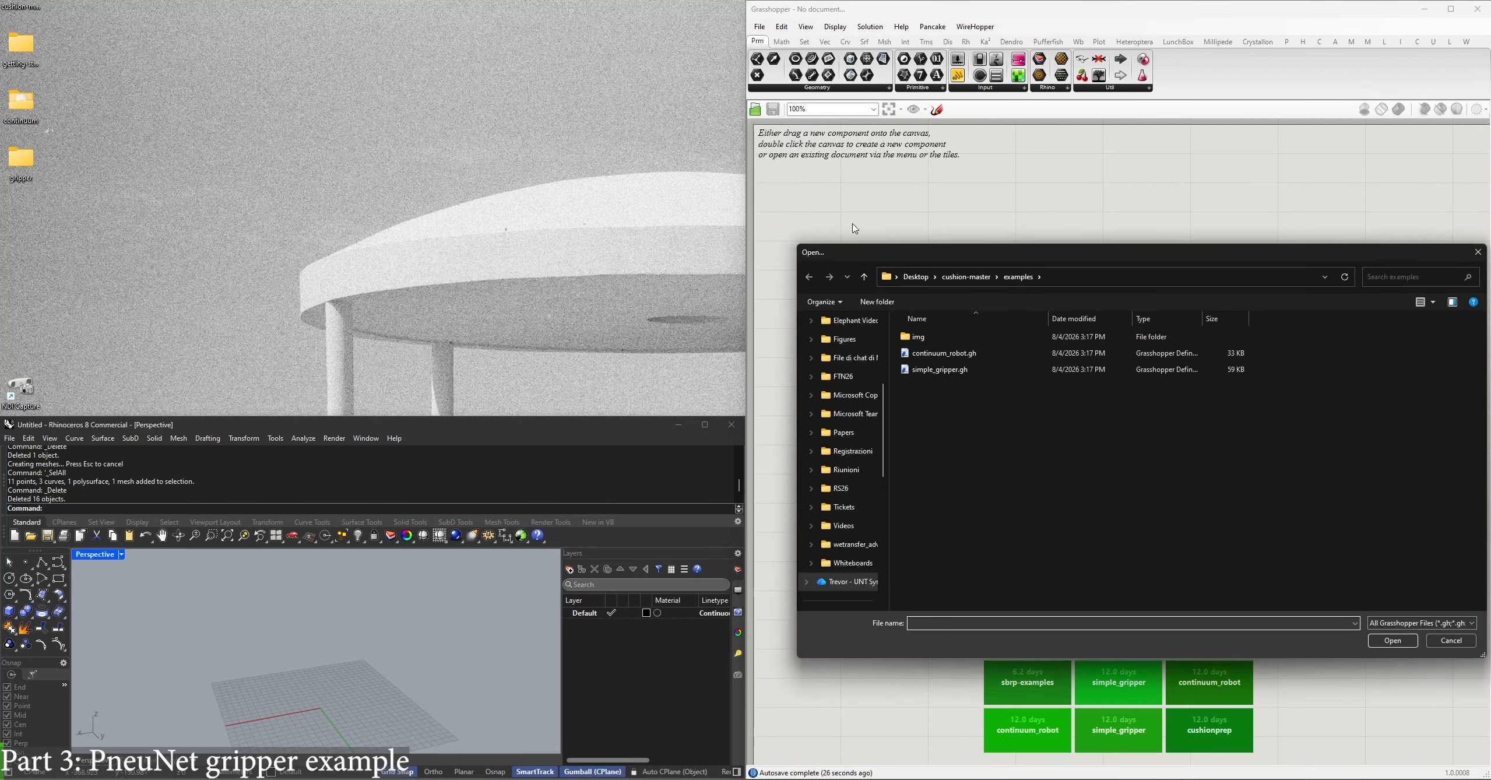
pyautogui.click(967, 276)
pyautogui.click(915, 277)
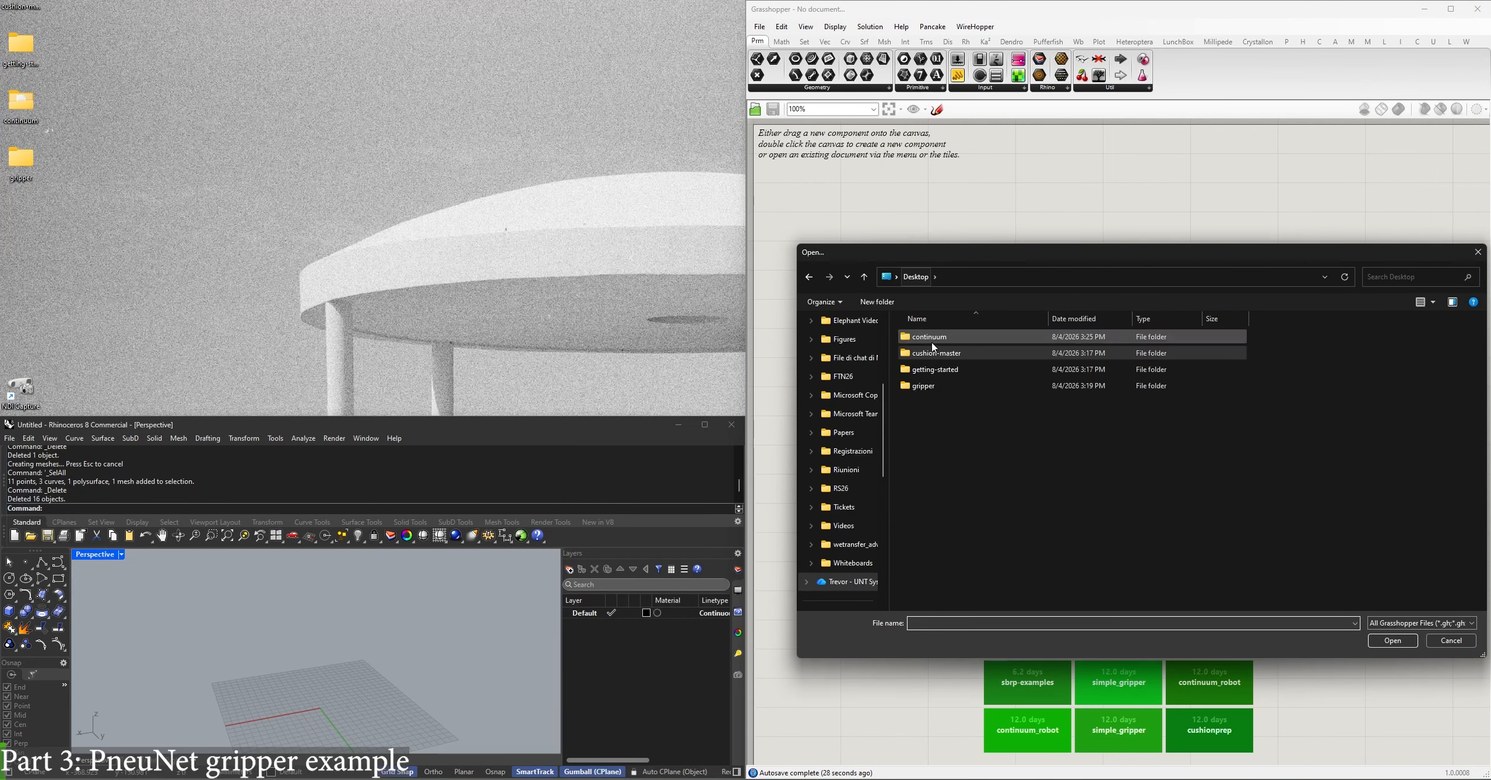
pyautogui.doubleClick(933, 352)
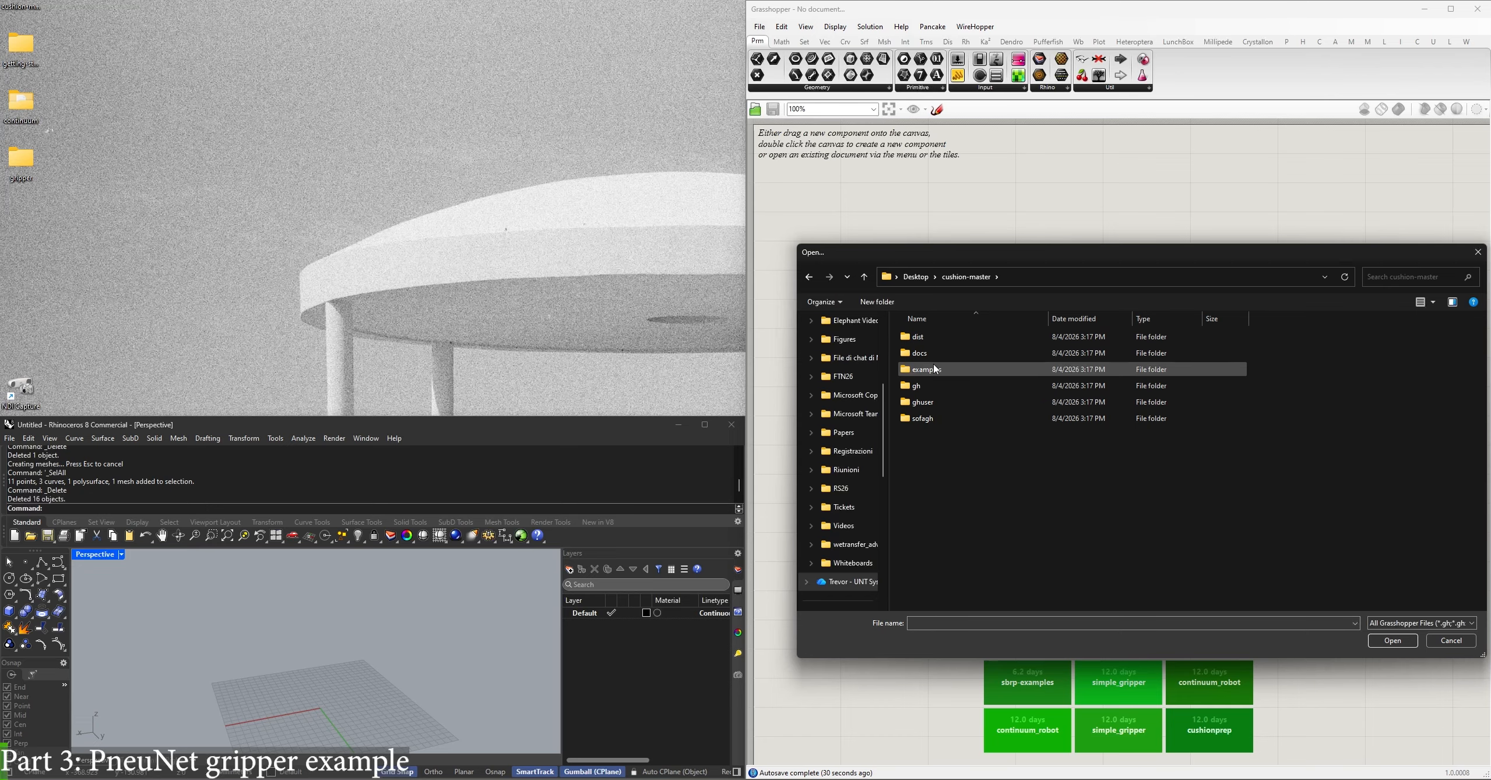
pyautogui.doubleClick(936, 369)
pyautogui.doubleClick(937, 370)
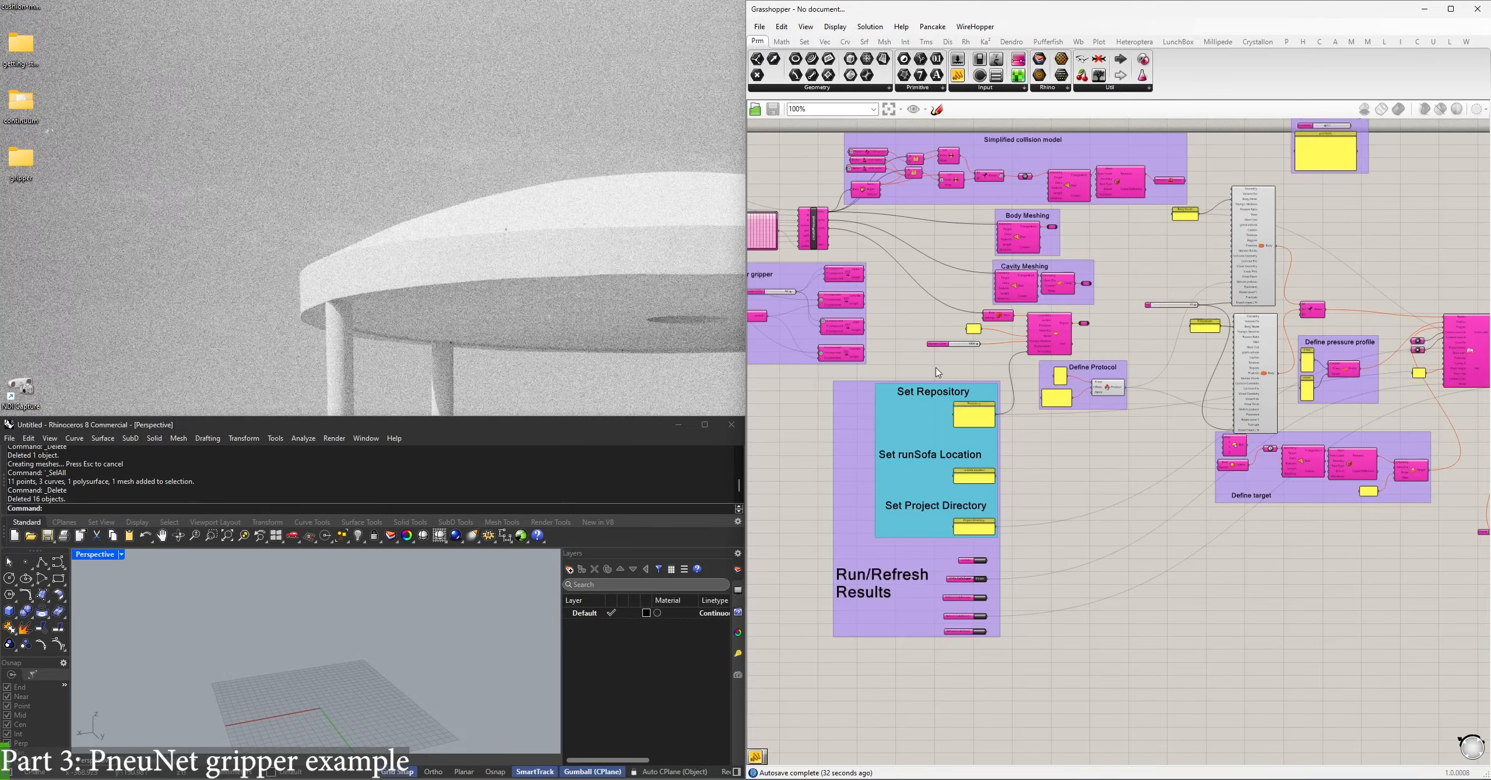
# Set the Repository panel to the Desktop\cushion-master path copied from the Directory notes.
pyautogui.scroll(5, 1032, 403)
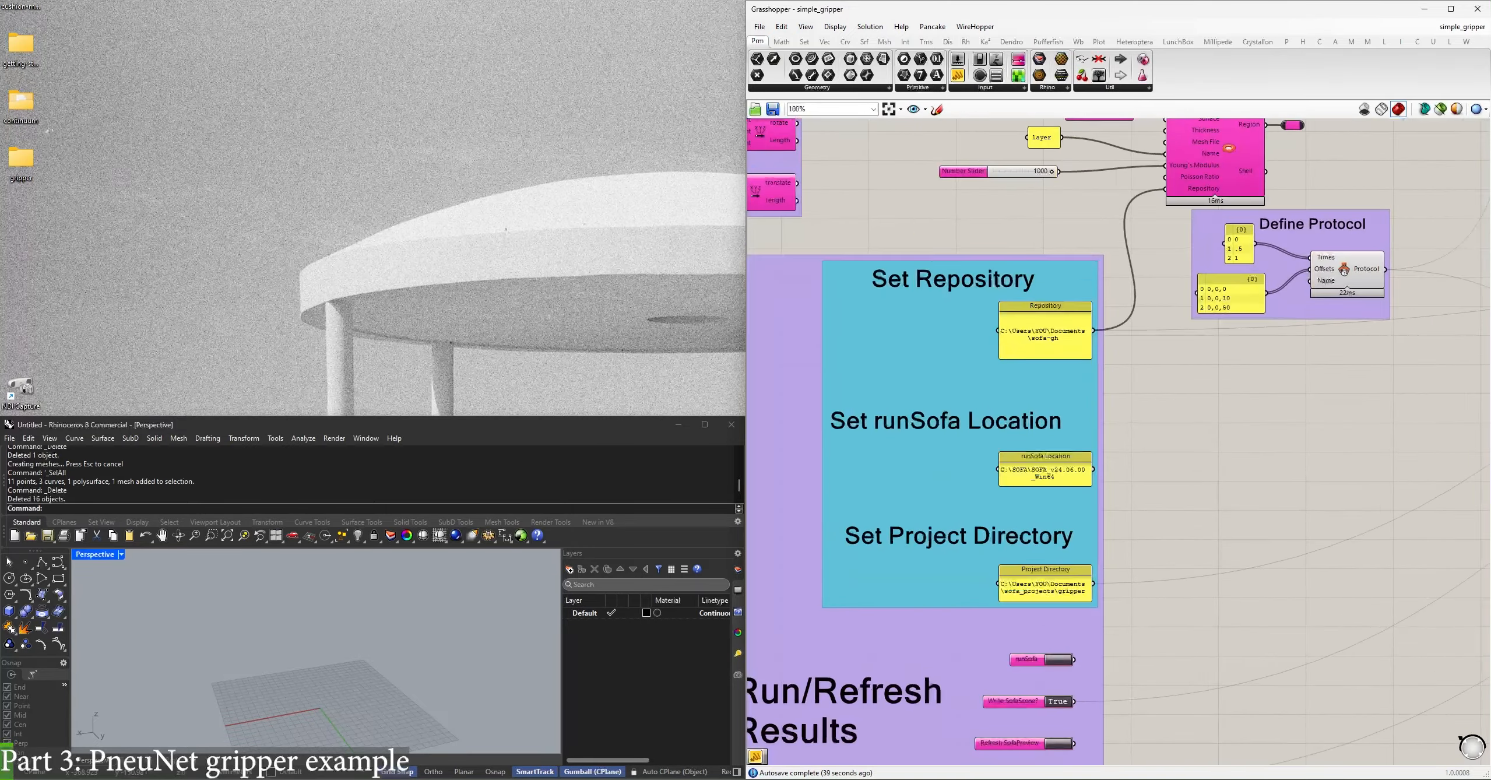
pyautogui.click(481, 277)
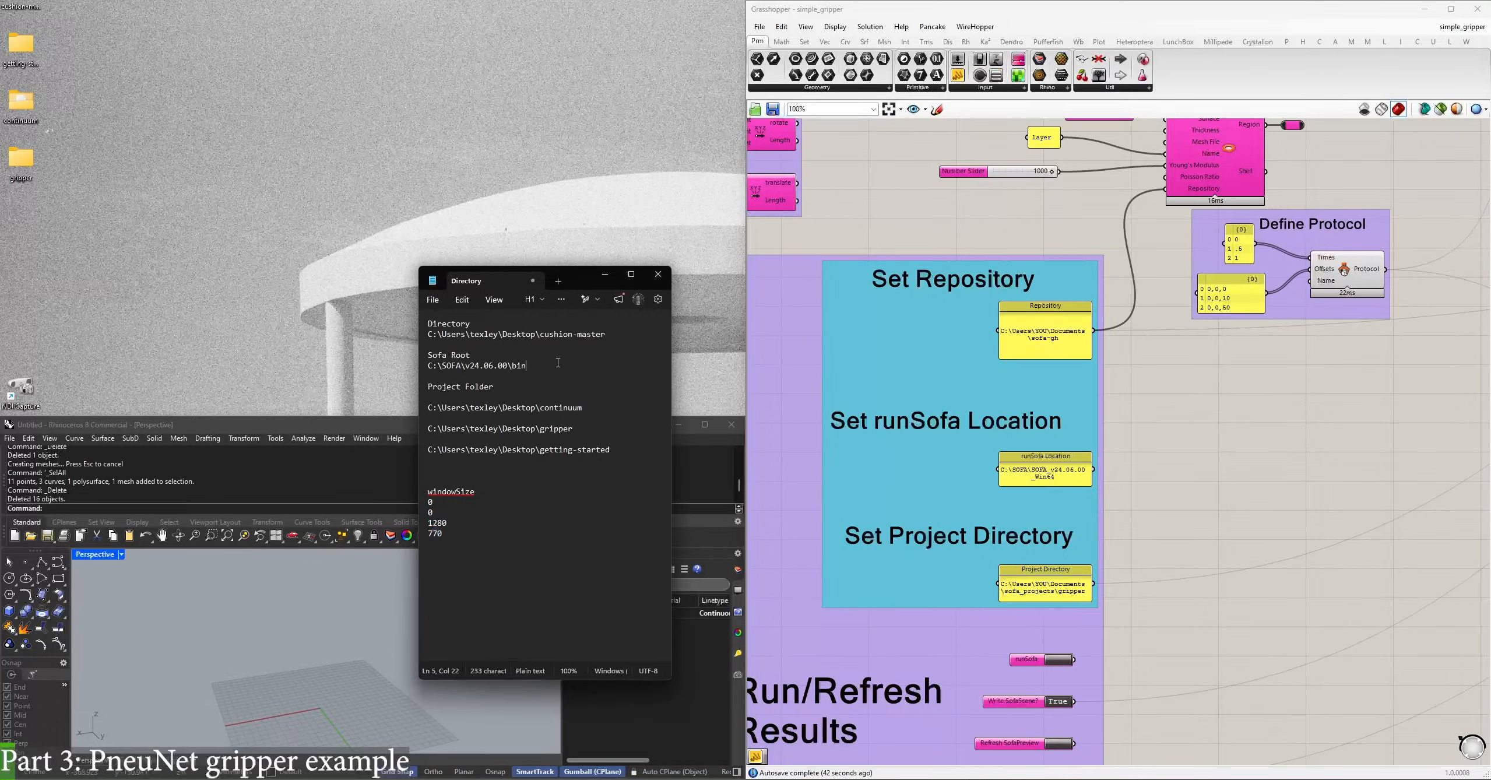
pyautogui.tripleClick(579, 334)
pyautogui.hotkey('ctrl', 'c')
pyautogui.doubleClick(1043, 335)
pyautogui.hotkey('ctrl', 'v')
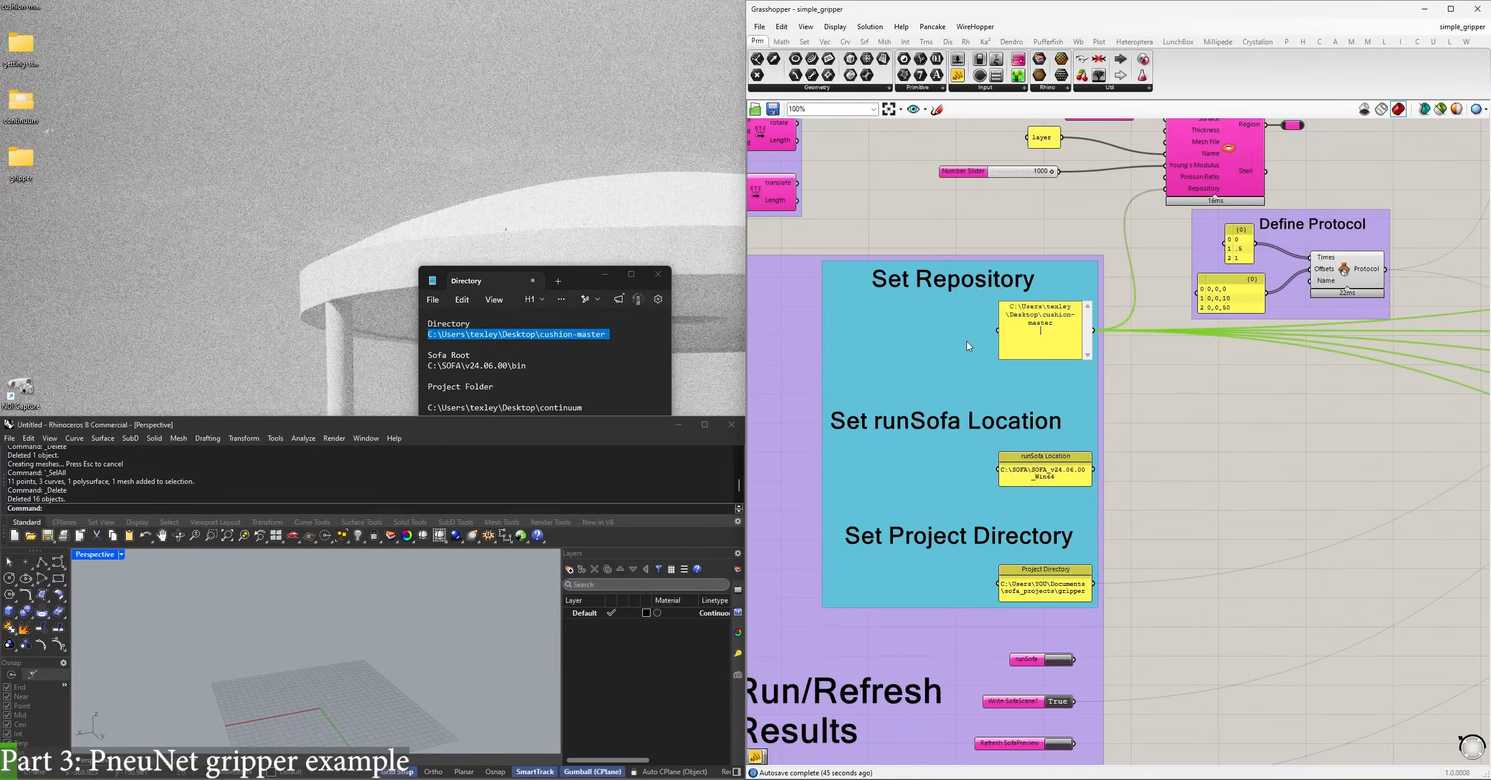
pyautogui.click(972, 350)
# Set the runSofa Location panel to C:\SOFA\v24.06.00\bin from the Directory notes.
pyautogui.click(540, 334)
pyautogui.moveTo(525, 366); pyautogui.dragTo(425, 365)
pyautogui.doubleClick(1043, 472)
pyautogui.hotkey('ctrl', 'v')
pyautogui.click(972, 379)
# Set the Project Directory panel to the Desktop\gripper path from the Directory notes.
pyautogui.click(583, 425)
pyautogui.moveTo(582, 425); pyautogui.dragTo(424, 433)
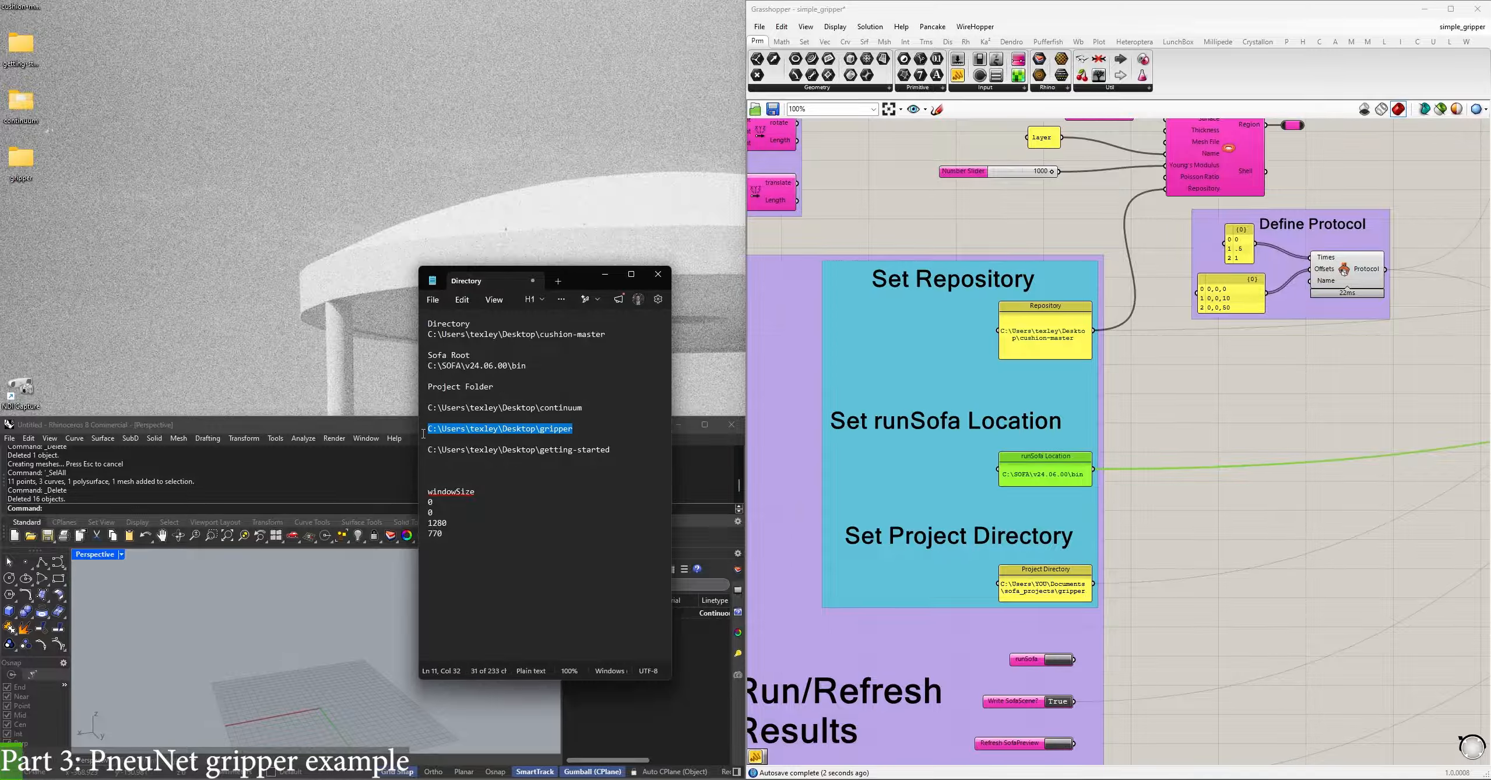
pyautogui.doubleClick(1055, 576)
pyautogui.click(1115, 695)
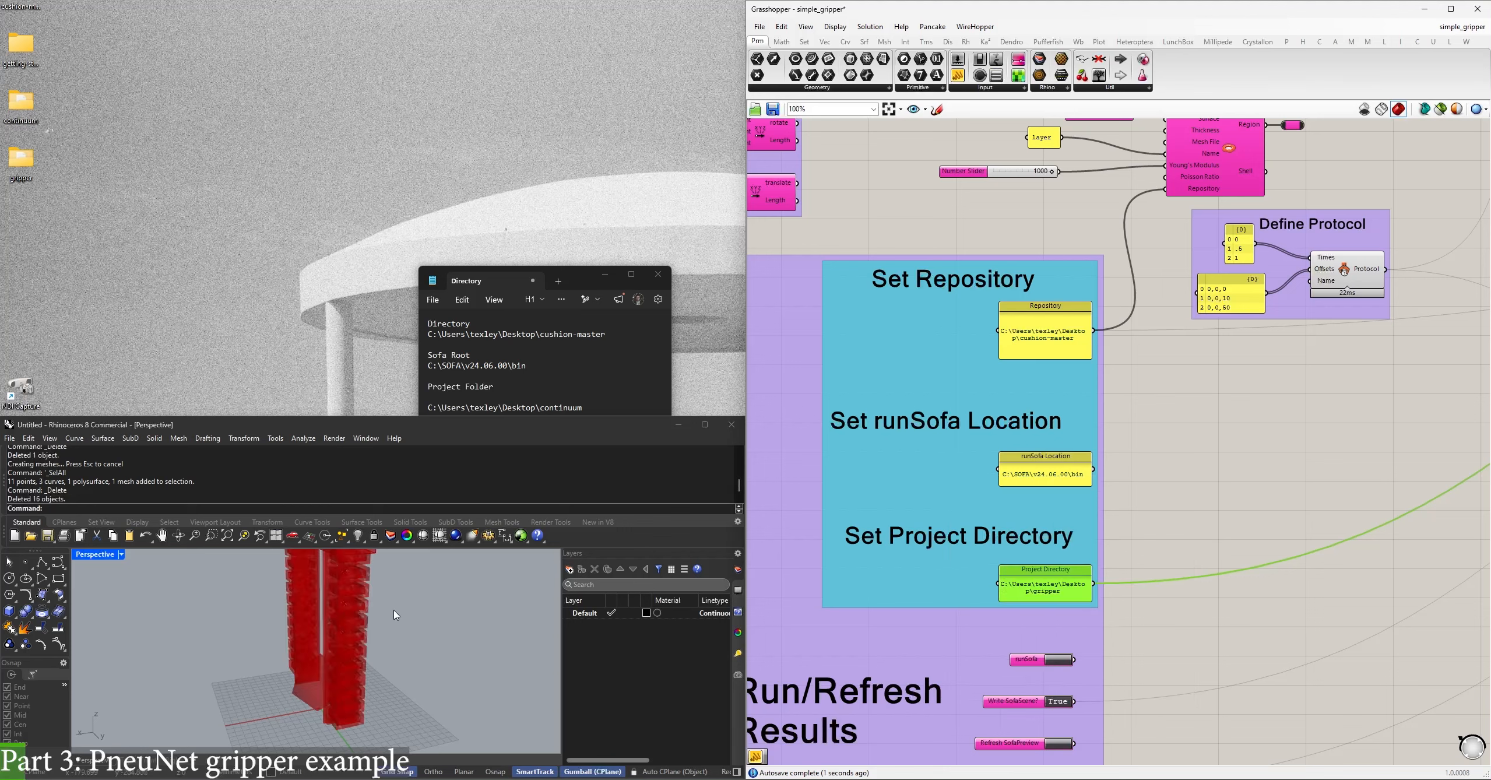
# View the gripper and target geometry in the four Rhino viewports, then return to the maximized Perspective view.
pyautogui.scroll(-3, 394, 609)
pyautogui.moveTo(419, 608); pyautogui.dragTo(315, 606, button='right')
pyautogui.doubleClick(93, 555)
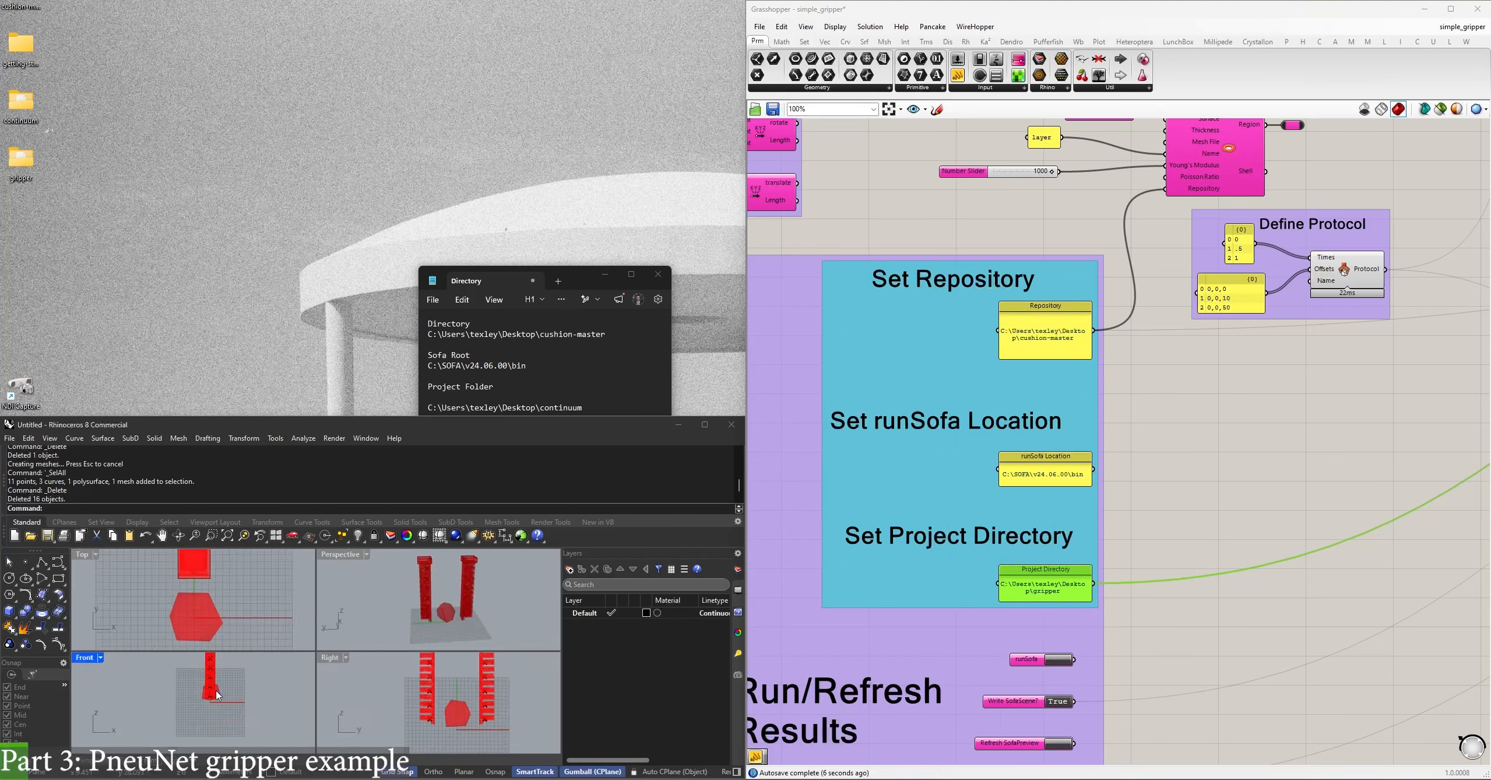
pyautogui.scroll(-2, 223, 603)
pyautogui.scroll(-2, 475, 713)
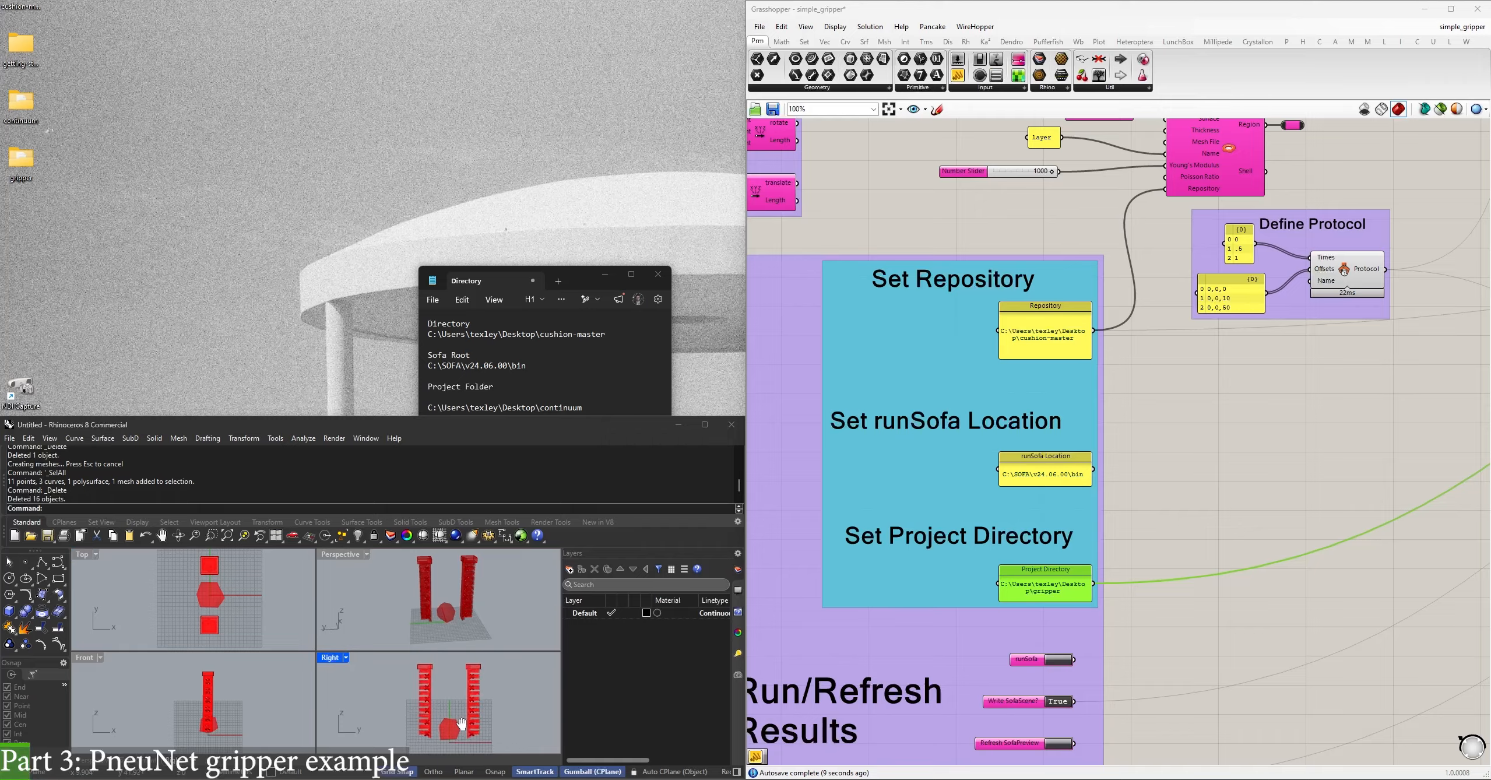
pyautogui.doubleClick(338, 555)
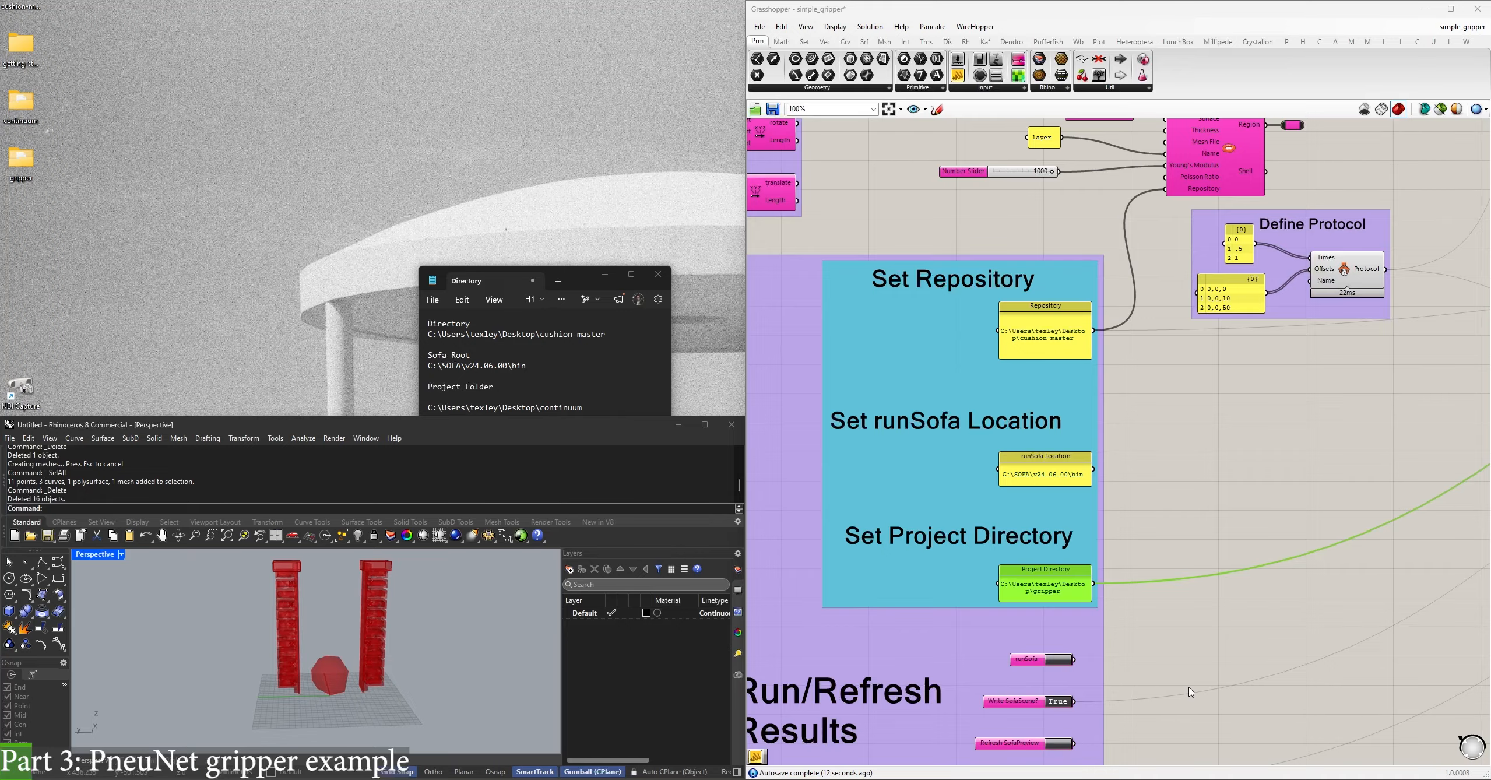
# Run the SOFA simulation of the gripper with the runSofa trigger.
pyautogui.scroll(3, 1183, 641)
pyautogui.click(1083, 467)
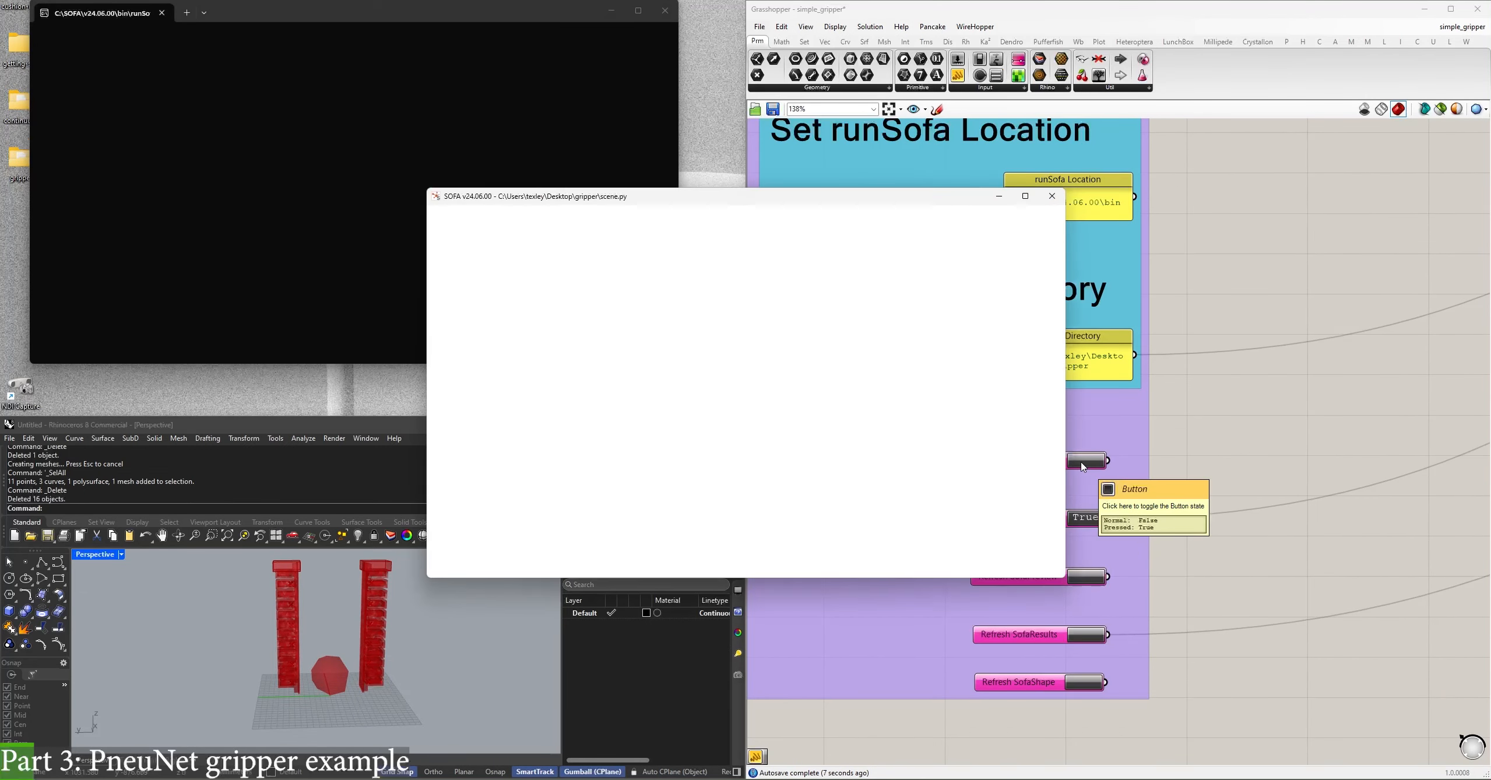
pyautogui.scroll(-6, 1110, 700)
pyautogui.scroll(5, 974, 323)
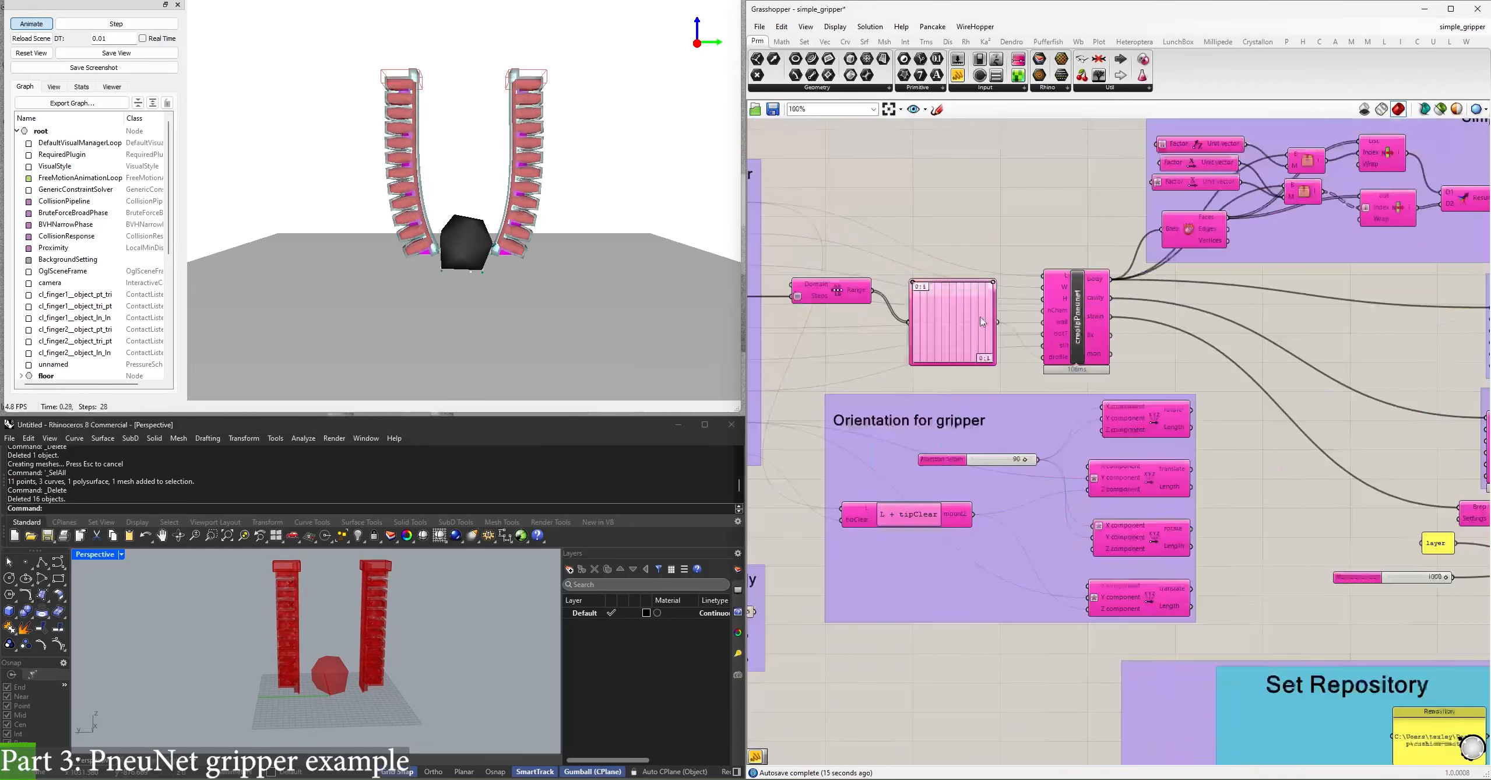
# Restrict the preview to selected components and inspect the createPneunet component and the components downstream of it.
pyautogui.click(1440, 109)
pyautogui.click(1077, 318)
pyautogui.moveTo(373, 648); pyautogui.dragTo(212, 639, button='right')
pyautogui.moveTo(1215, 465); pyautogui.dragTo(758, 367, button='right')
pyautogui.moveTo(1429, 408); pyautogui.dragTo(1112, 447, button='right')
pyautogui.click(1194, 280)
pyautogui.click(1193, 466)
pyautogui.moveTo(1311, 443); pyautogui.dragTo(1099, 363, button='right')
pyautogui.moveTo(1480, 524)
pyautogui.mouseDown(button='right')
pyautogui.moveTo(1103, 323)
pyautogui.moveTo(1481, 525)
pyautogui.mouseUp(button='right')
pyautogui.moveTo(816, 291); pyautogui.dragTo(1436, 320, button='right')
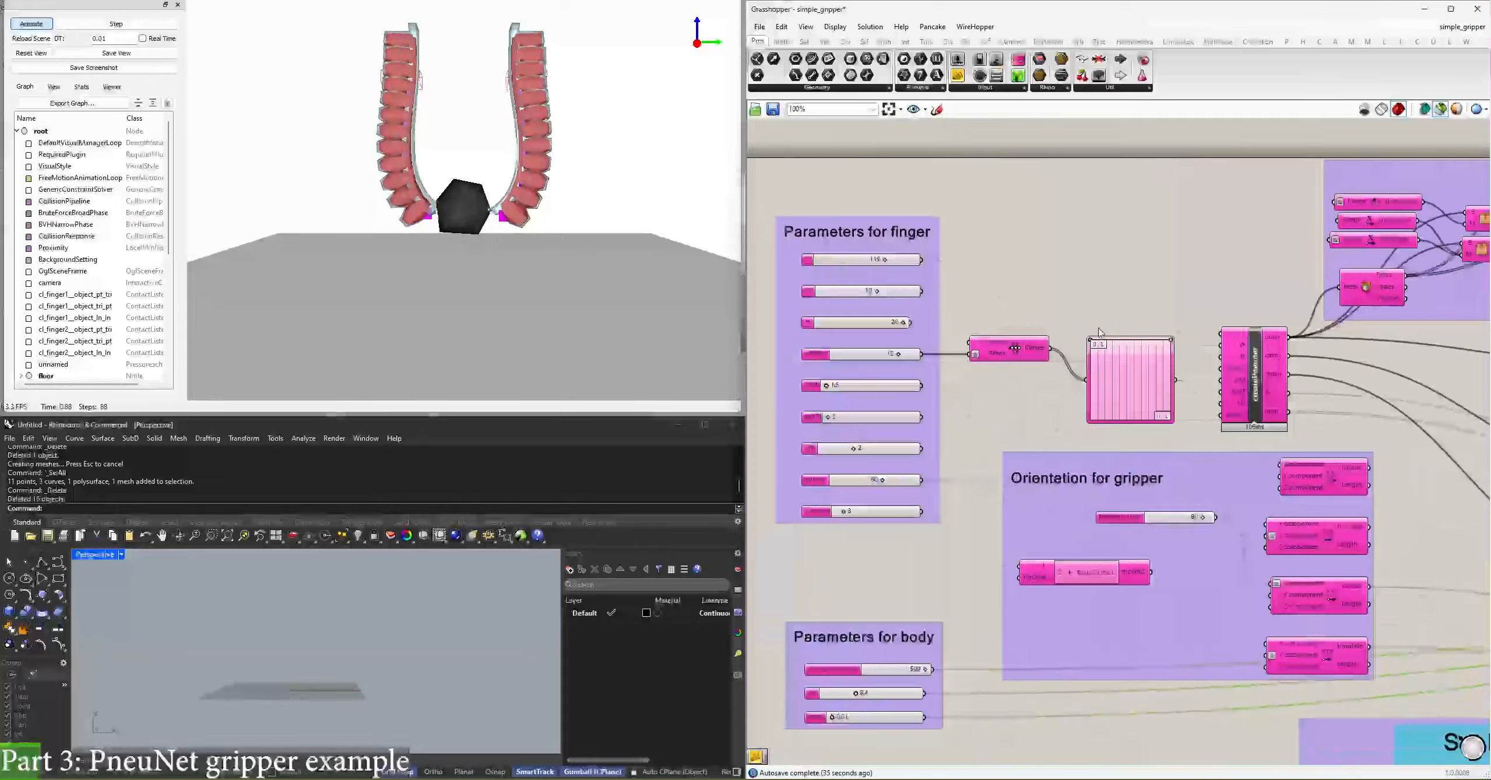
# Reload the gripper scene in SOFA and preview the createPneunet finger geometry in Rhino.
pyautogui.click(39, 39)
pyautogui.scroll(3, 813, 415)
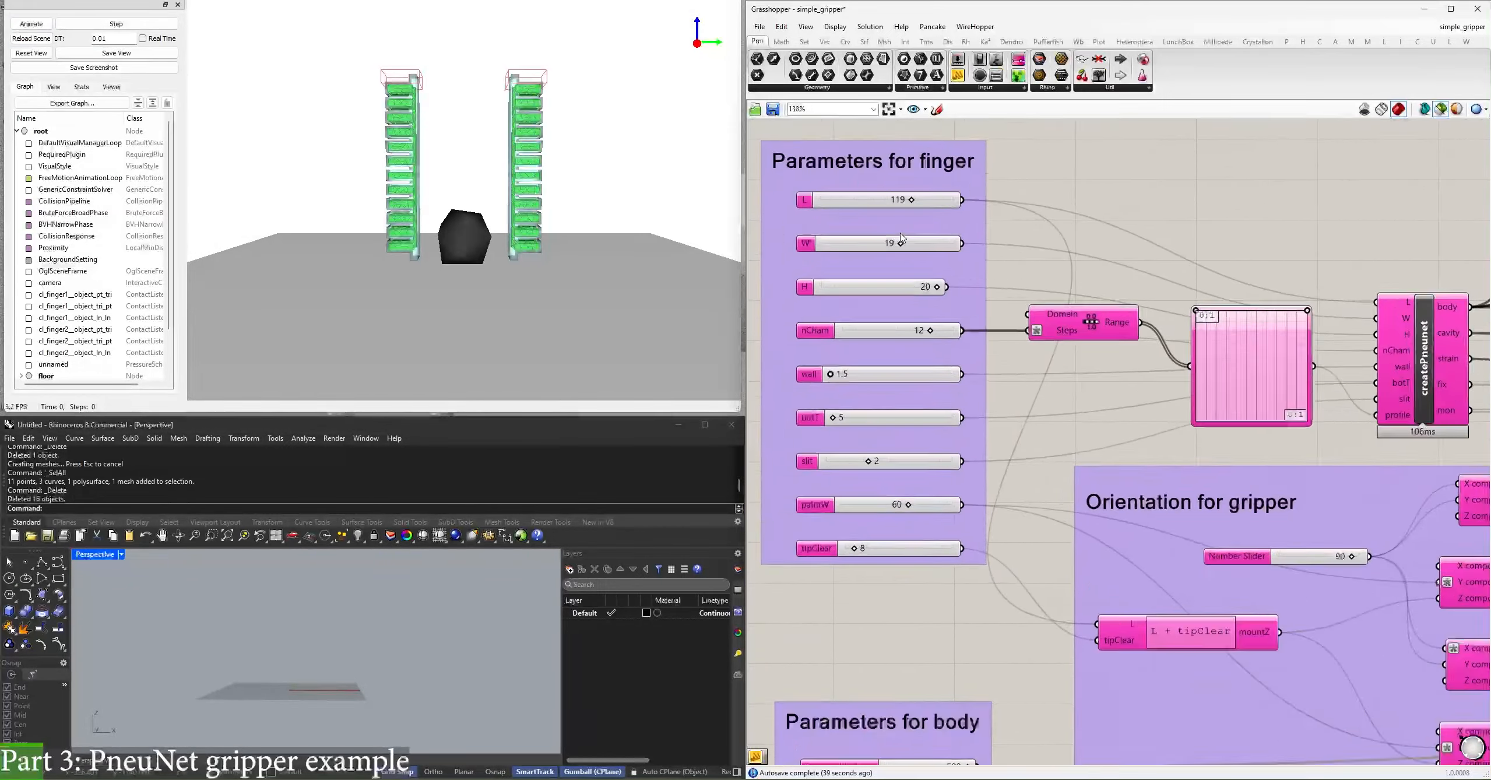
pyautogui.scroll(1, 901, 238)
pyautogui.moveTo(1349, 392); pyautogui.dragTo(1046, 384, button='right')
pyautogui.click(1253, 366)
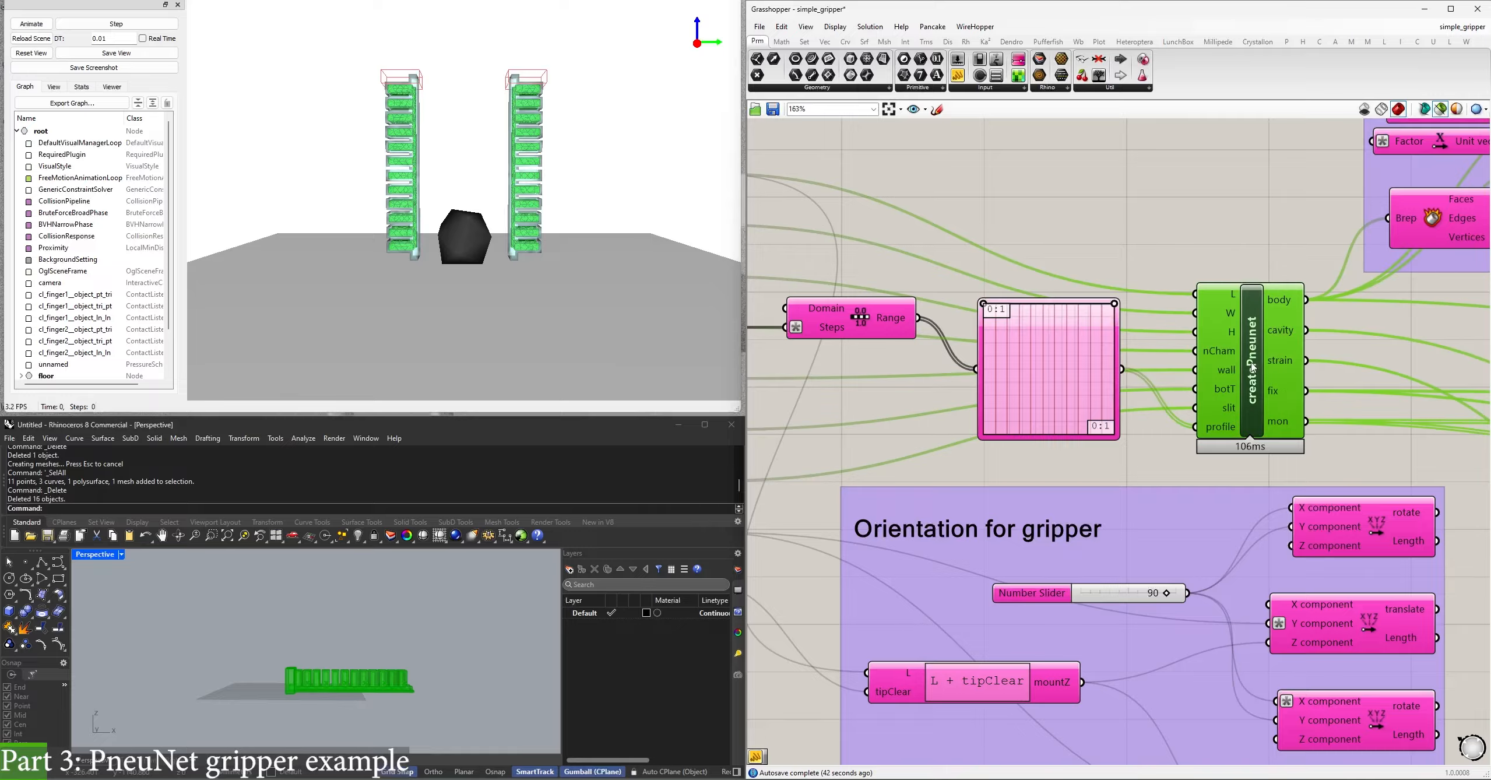
# Open the createPneunet cluster, examine its body, cavity, Strain Layer and Fixations definitions, and return to the main document.
pyautogui.doubleClick(1253, 366)
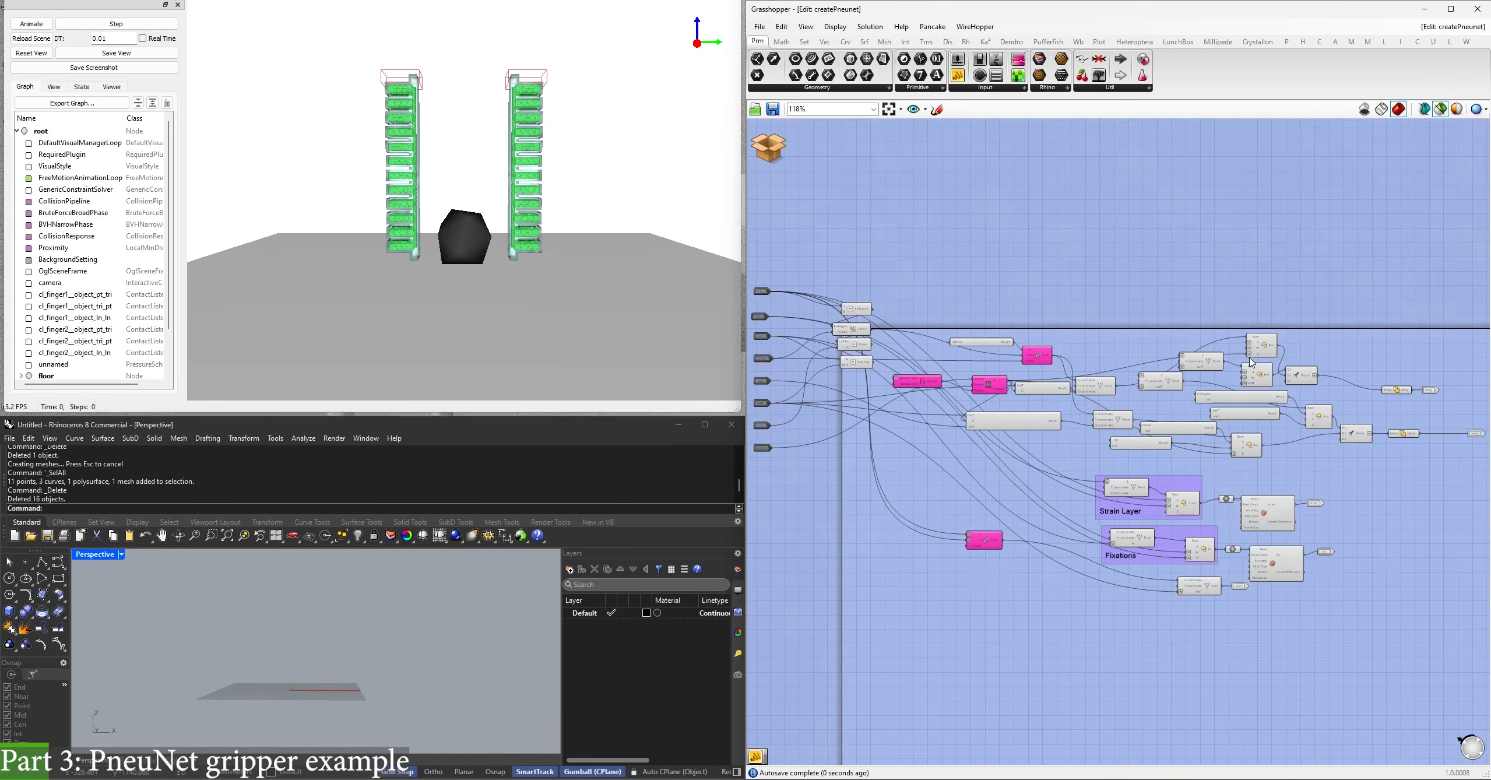
pyautogui.scroll(1, 875, 393)
pyautogui.moveTo(875, 394); pyautogui.dragTo(941, 396, button='right')
pyautogui.scroll(1, 941, 396)
pyautogui.moveTo(1316, 570); pyautogui.dragTo(1023, 460, button='right')
pyautogui.moveTo(1350, 510); pyautogui.dragTo(1038, 477, button='right')
pyautogui.scroll(-2, 1116, 450)
pyautogui.moveTo(1147, 446); pyautogui.dragTo(1060, 446, button='right')
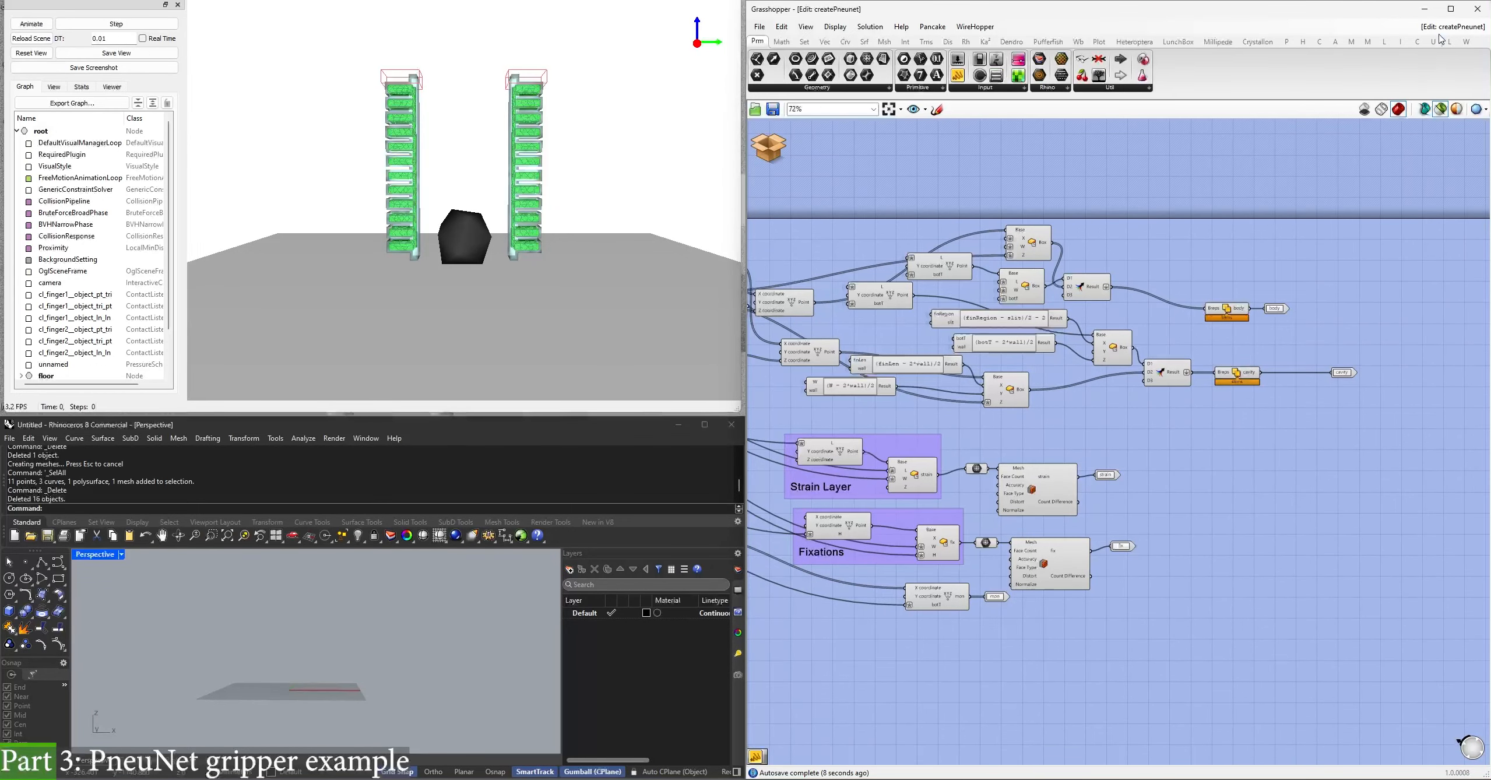
pyautogui.click(768, 147)
pyautogui.click(800, 179)
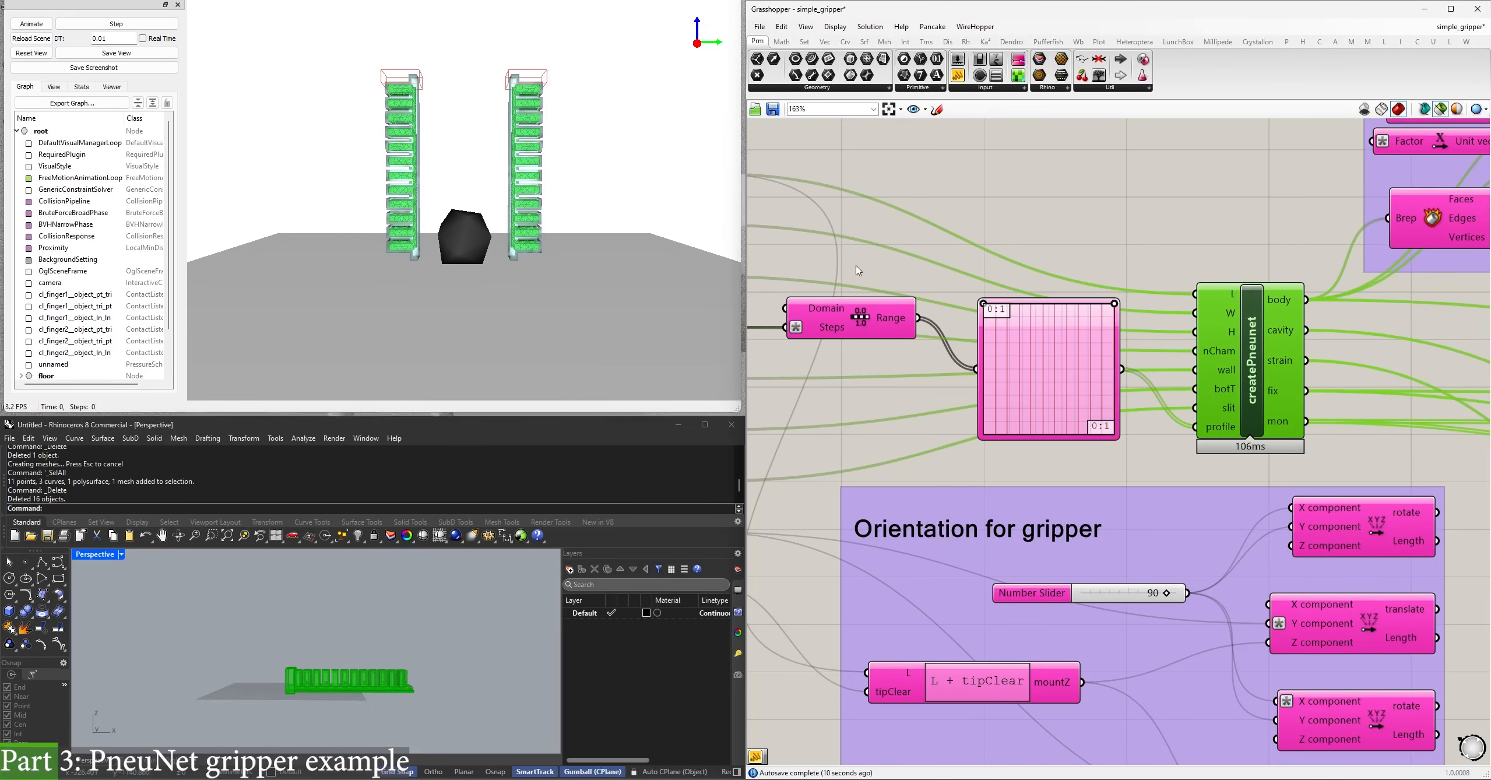
# Lower the profile graph's start point to 0 for a straight line rising to 1, and view the finger.
pyautogui.moveTo(984, 318); pyautogui.dragTo(1006, 288, button='right')
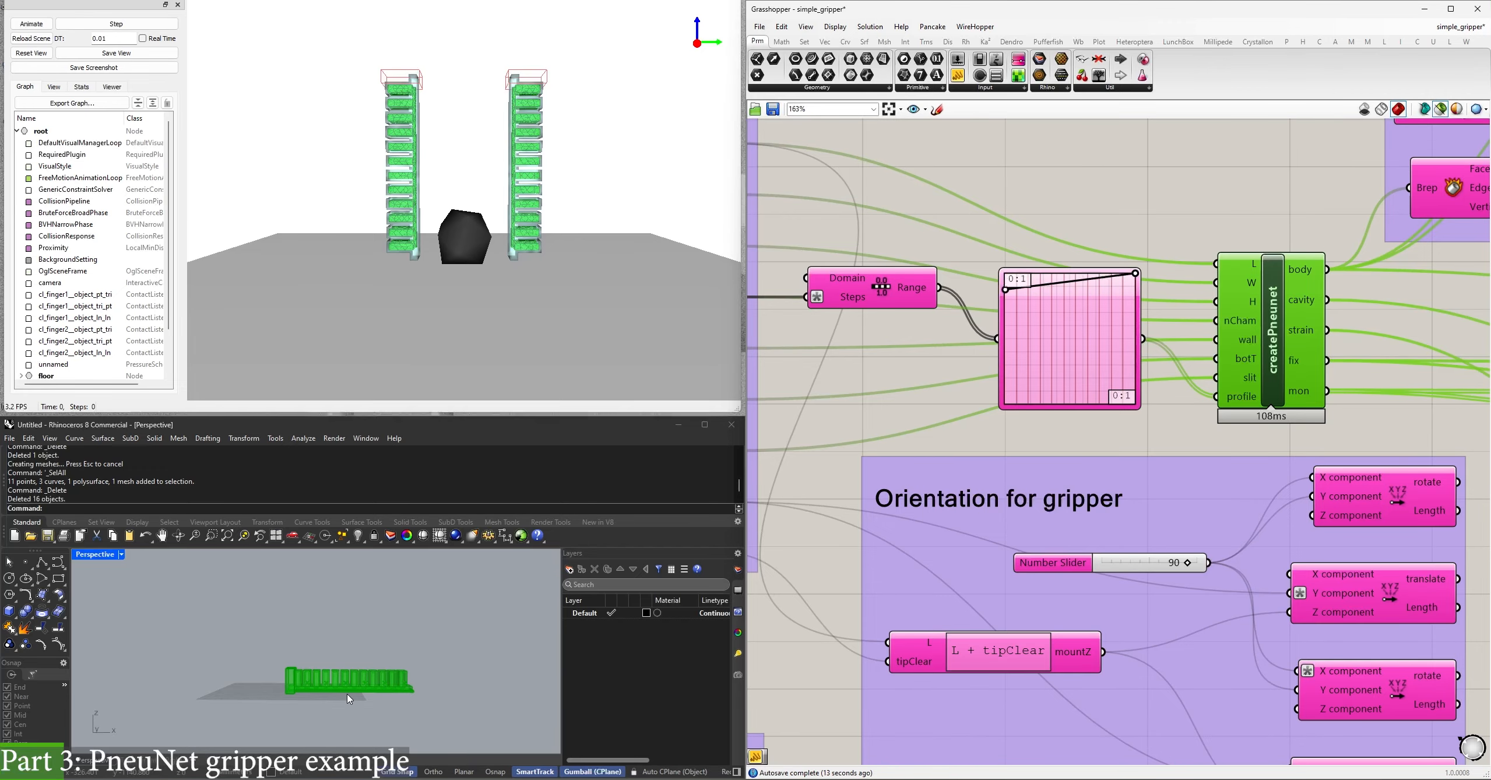
pyautogui.moveTo(1005, 289); pyautogui.dragTo(1005, 401)
pyautogui.moveTo(337, 691); pyautogui.dragTo(362, 681, button='right')
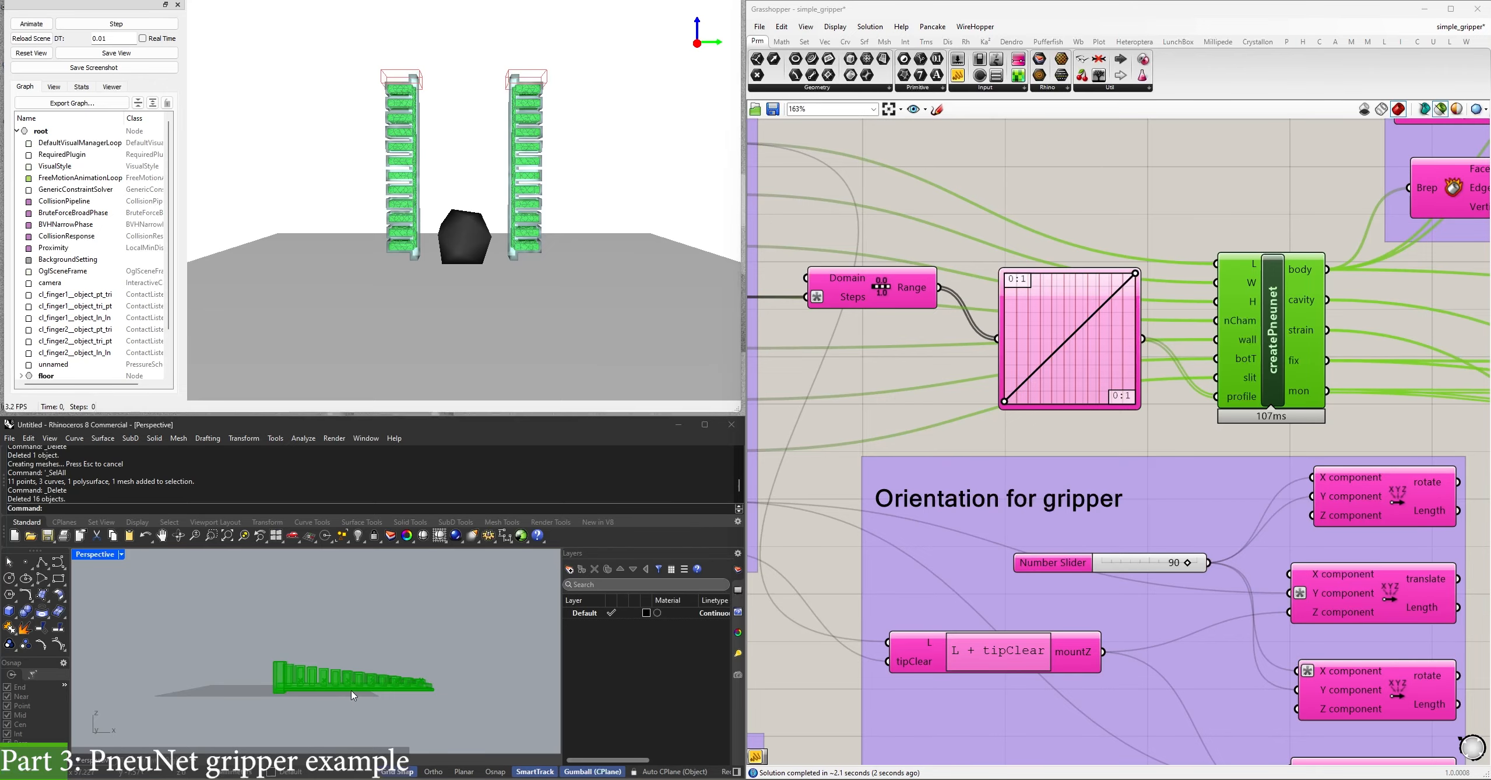
# Add a Brep parameter beside createPneunet, connect it to the cavity output, and preview the cavity geometry in Rhino.
pyautogui.moveTo(1072, 402); pyautogui.dragTo(1173, 379, button='right')
pyautogui.scroll(-2, 1183, 414)
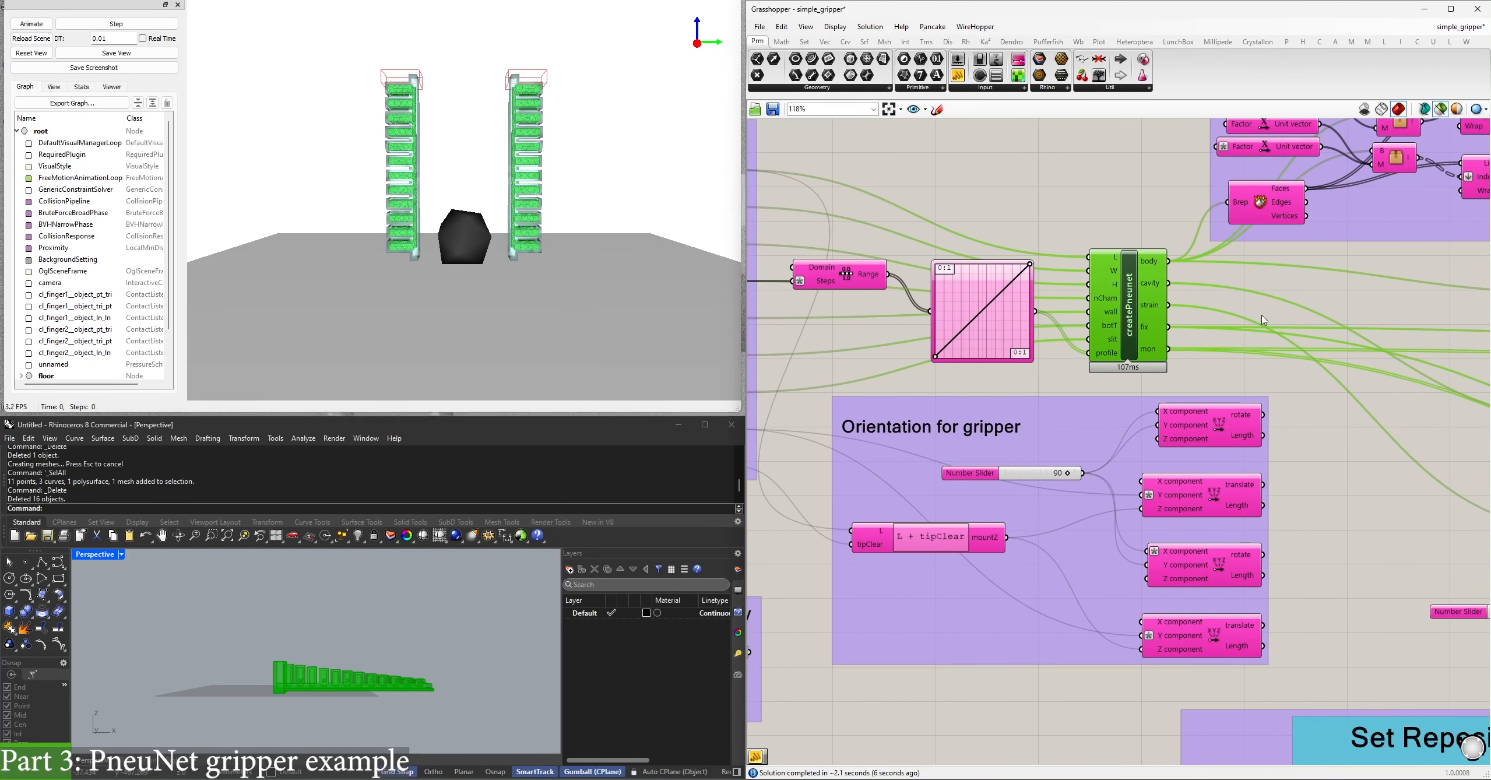
pyautogui.moveTo(1261, 315); pyautogui.dragTo(862, 498, button='right')
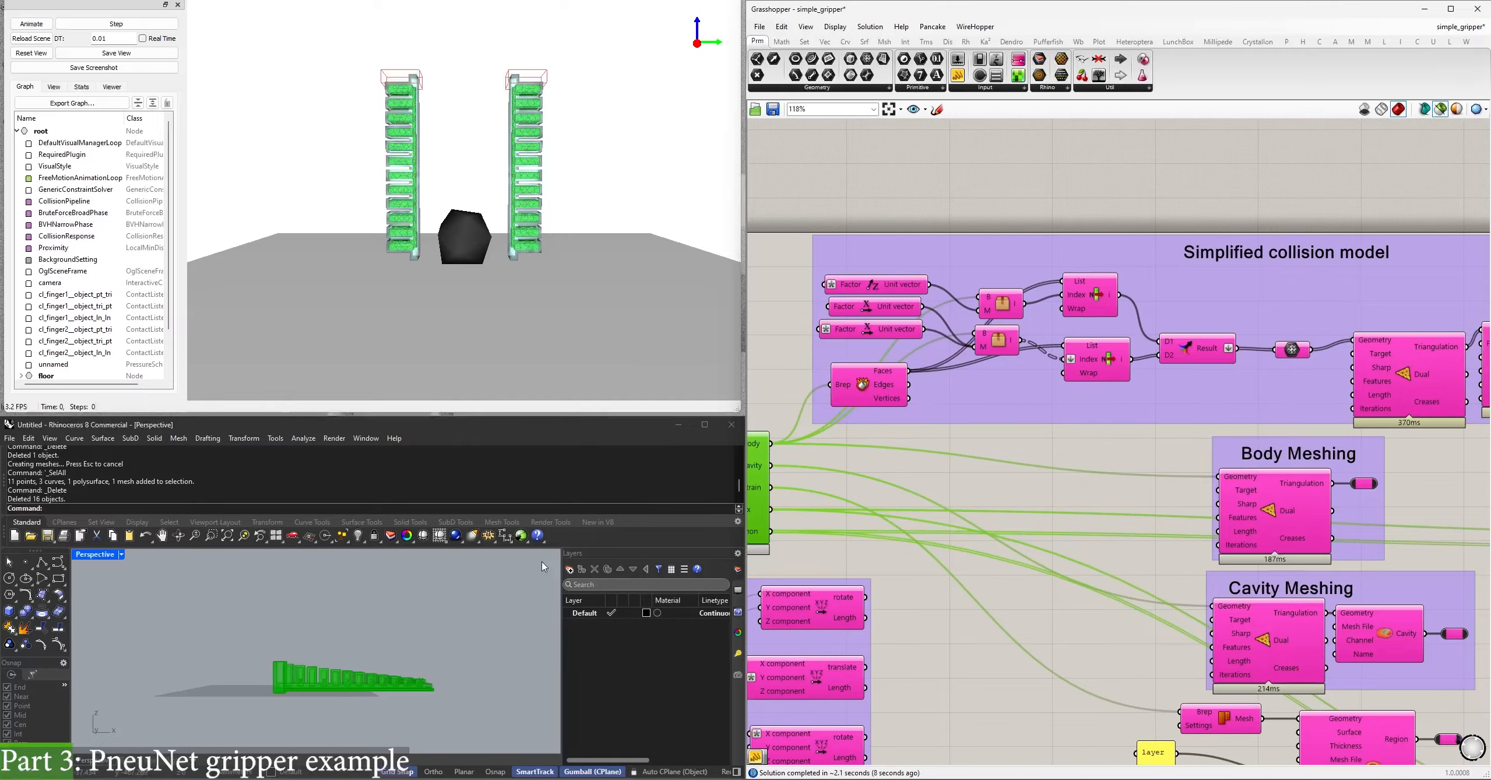
pyautogui.moveTo(752, 447); pyautogui.dragTo(877, 410, button='right')
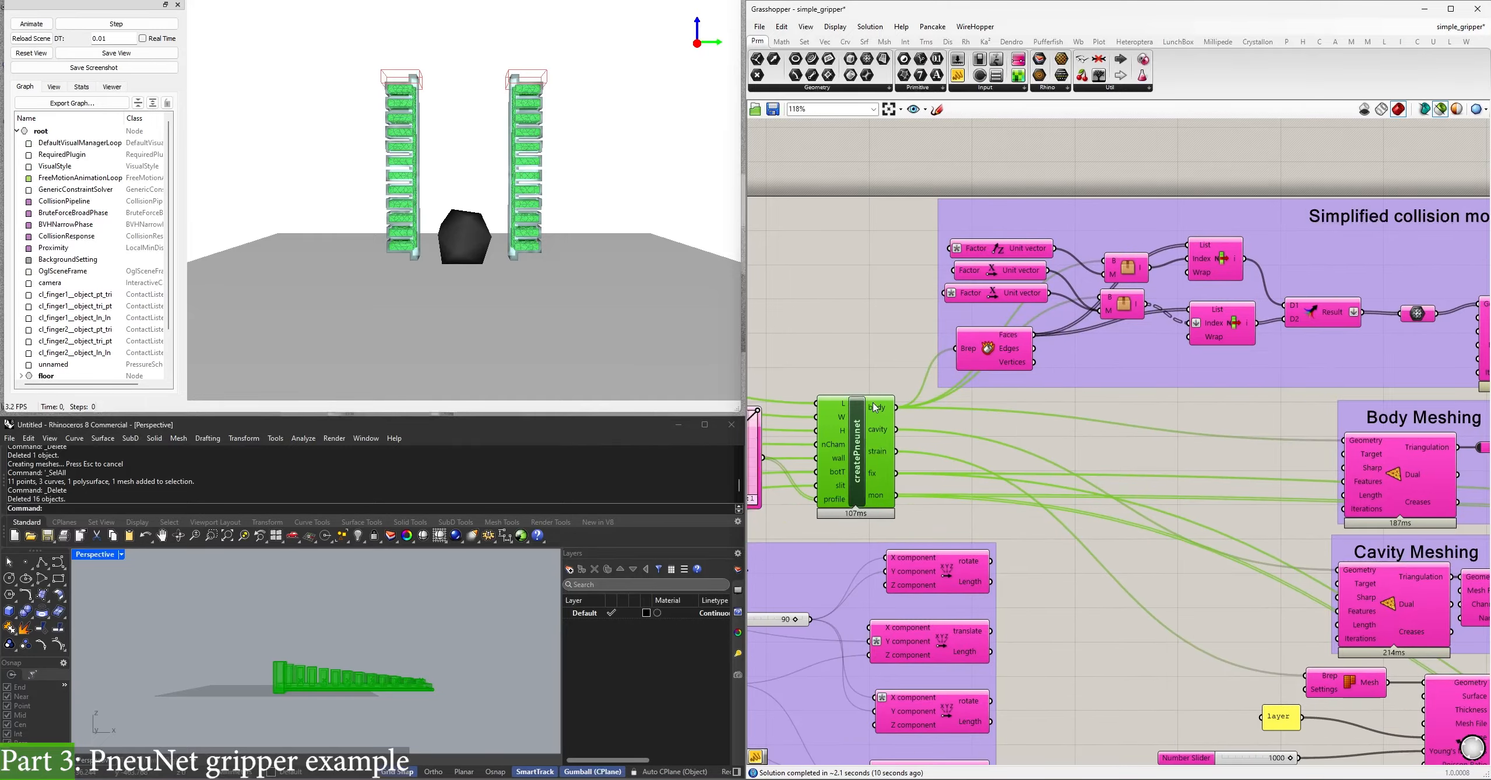
pyautogui.moveTo(874, 433)
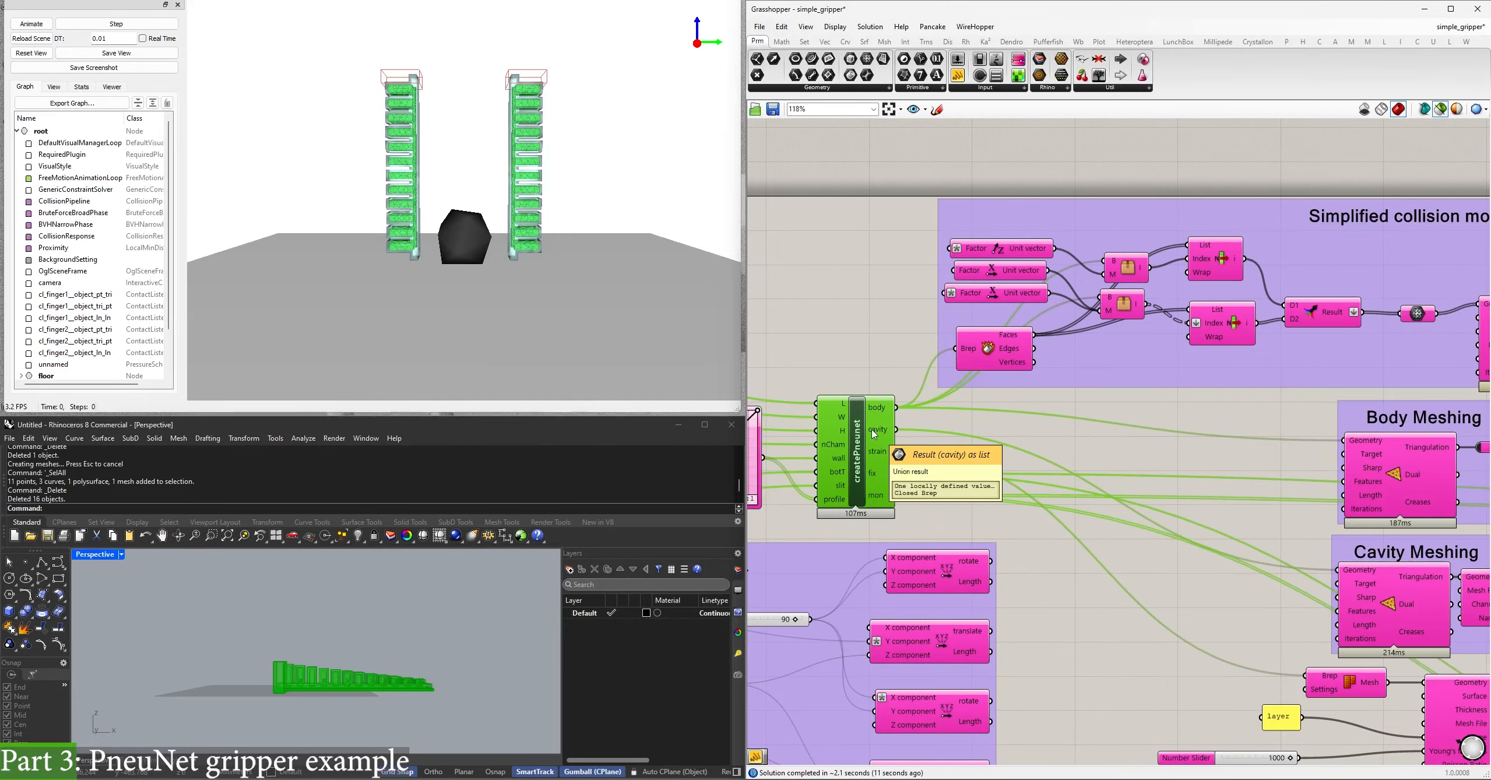
pyautogui.doubleClick(1118, 441)
pyautogui.write('breo')
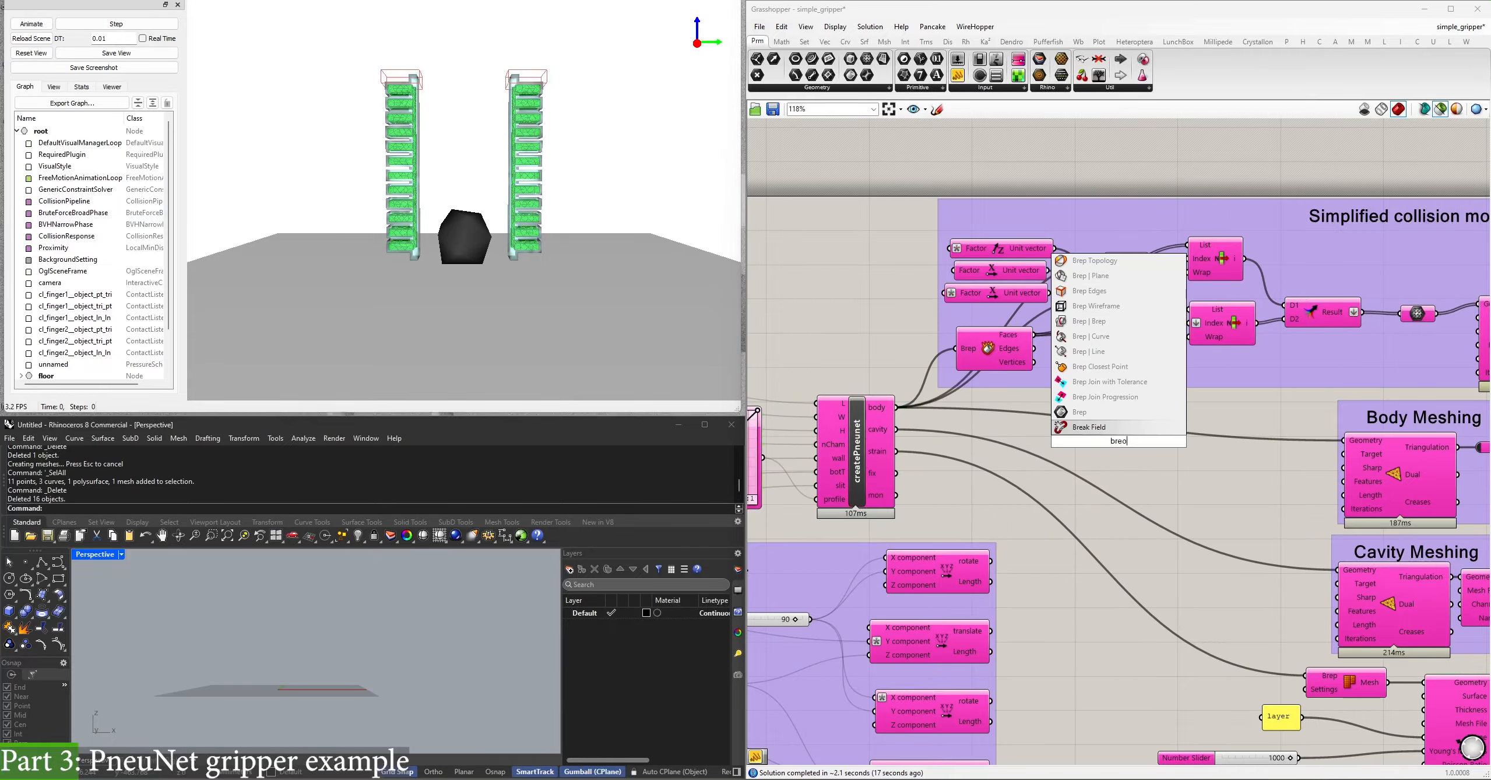
pyautogui.press('BackSpace')
pyautogui.write('p')
pyautogui.press('Return')
pyautogui.moveTo(1122, 447); pyautogui.dragTo(897, 430)
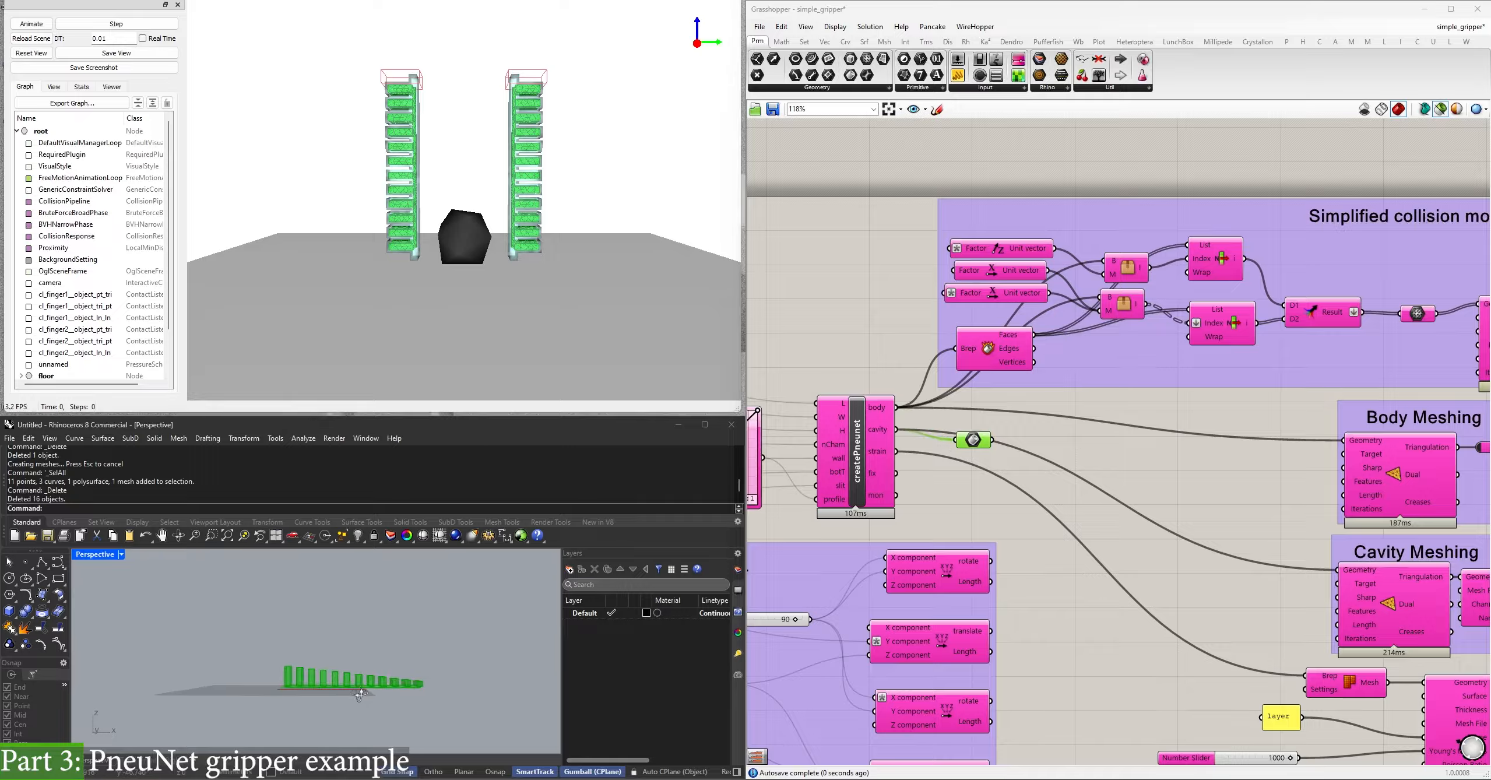
pyautogui.moveTo(360, 694); pyautogui.dragTo(344, 697, button='right')
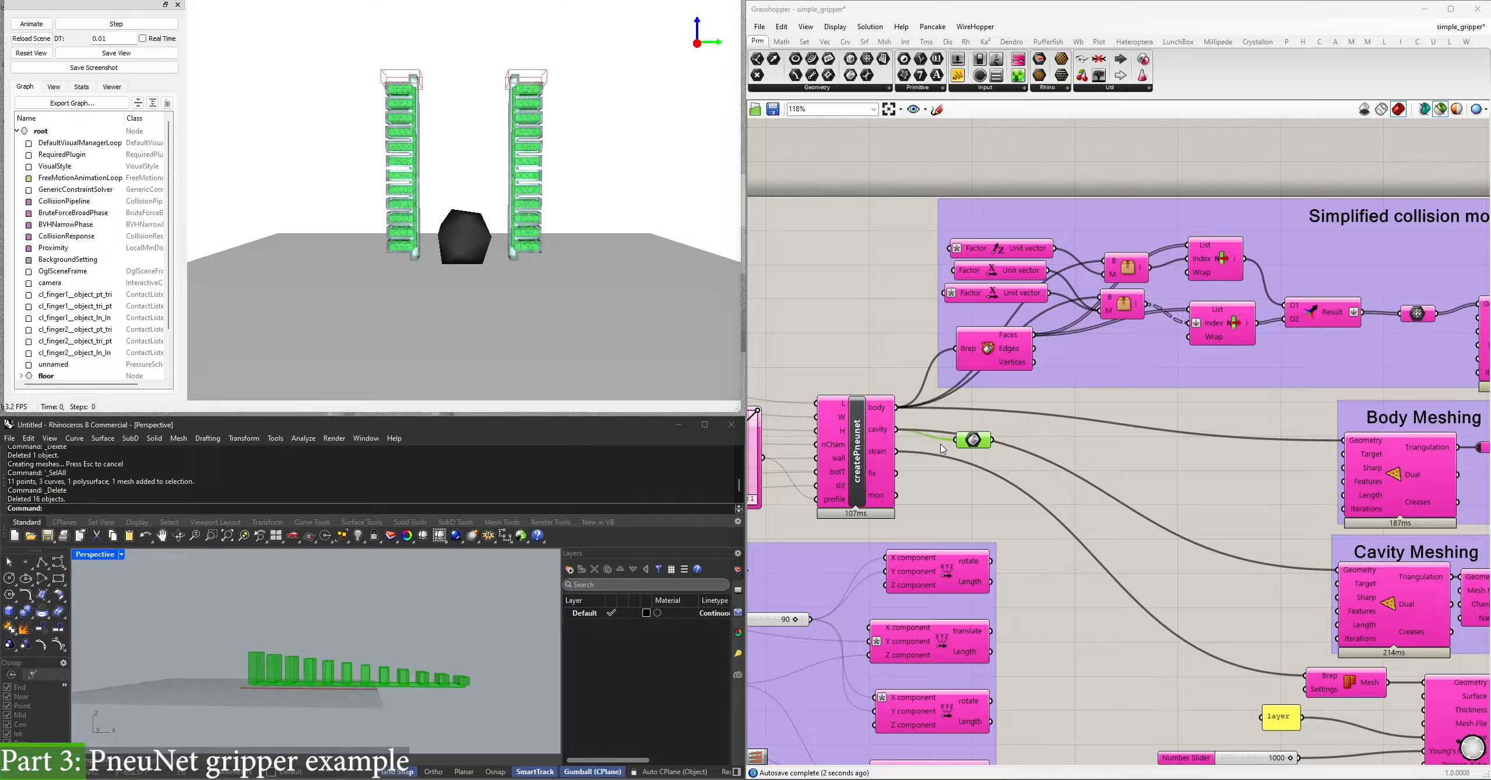
# Rewire the Brep parameter to createPneunet's strain output and preview the strain layer, then connect it to the fix output.
pyautogui.moveTo(956, 440); pyautogui.dragTo(896, 452)
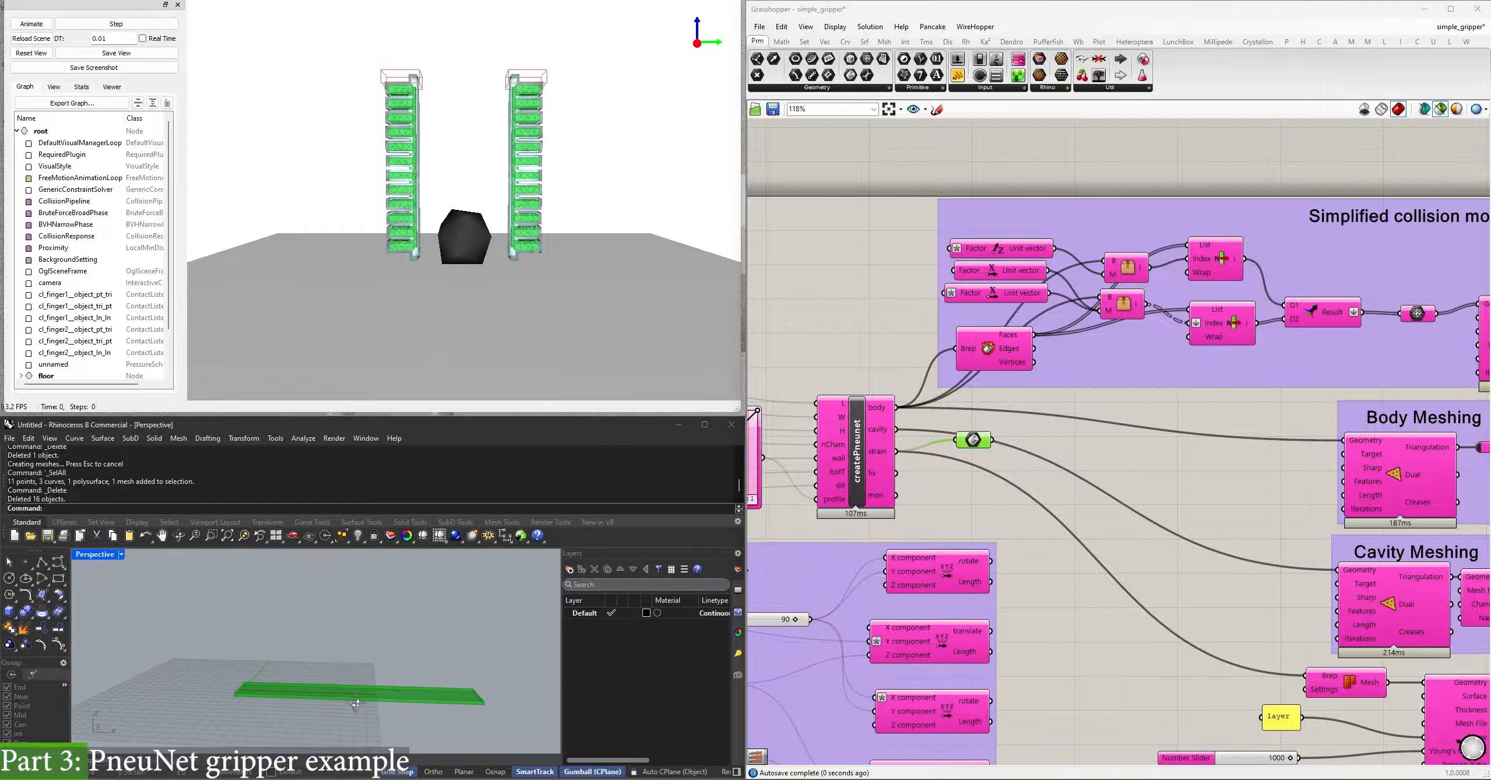
pyautogui.moveTo(427, 712); pyautogui.dragTo(430, 676, button='right')
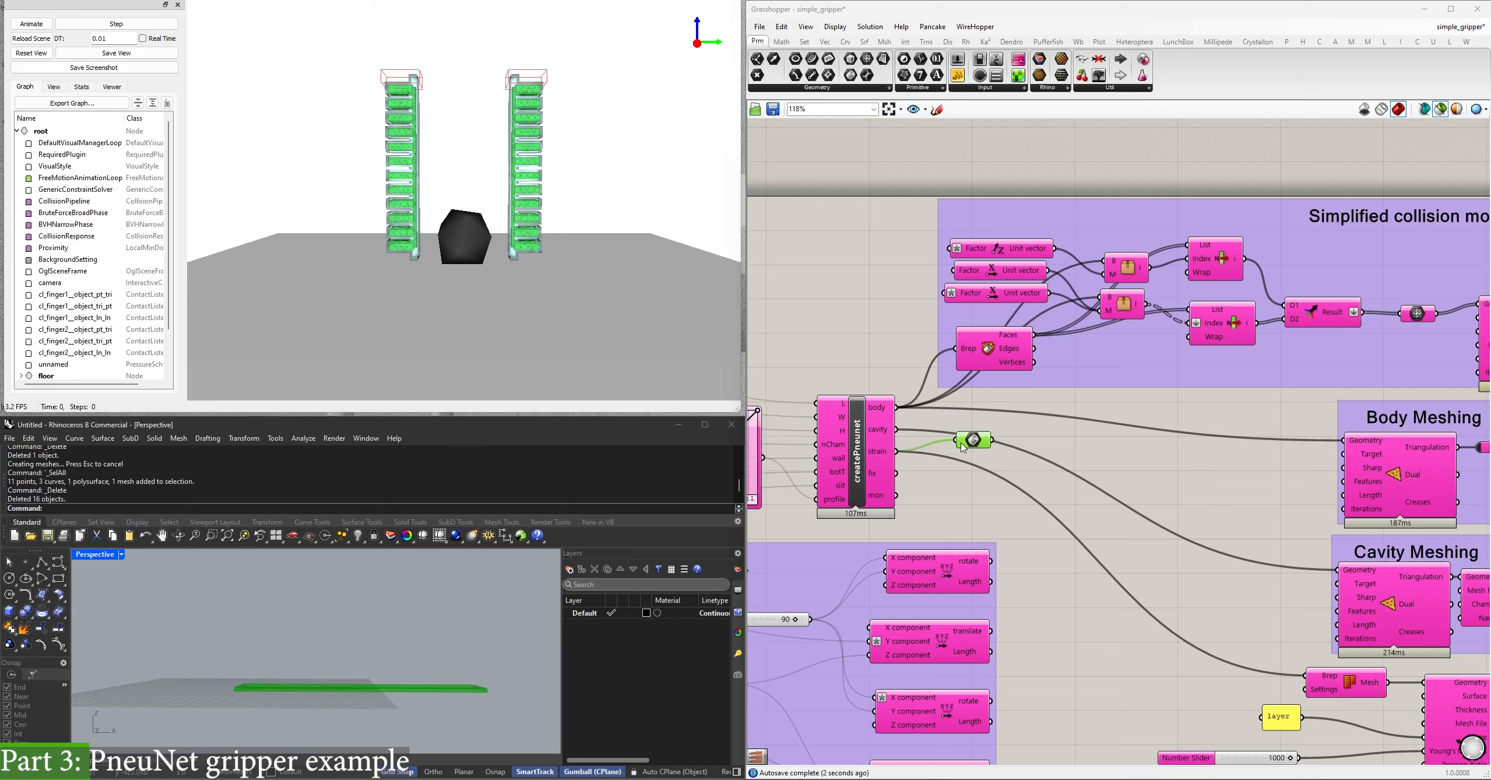
pyautogui.moveTo(962, 447); pyautogui.dragTo(896, 473)
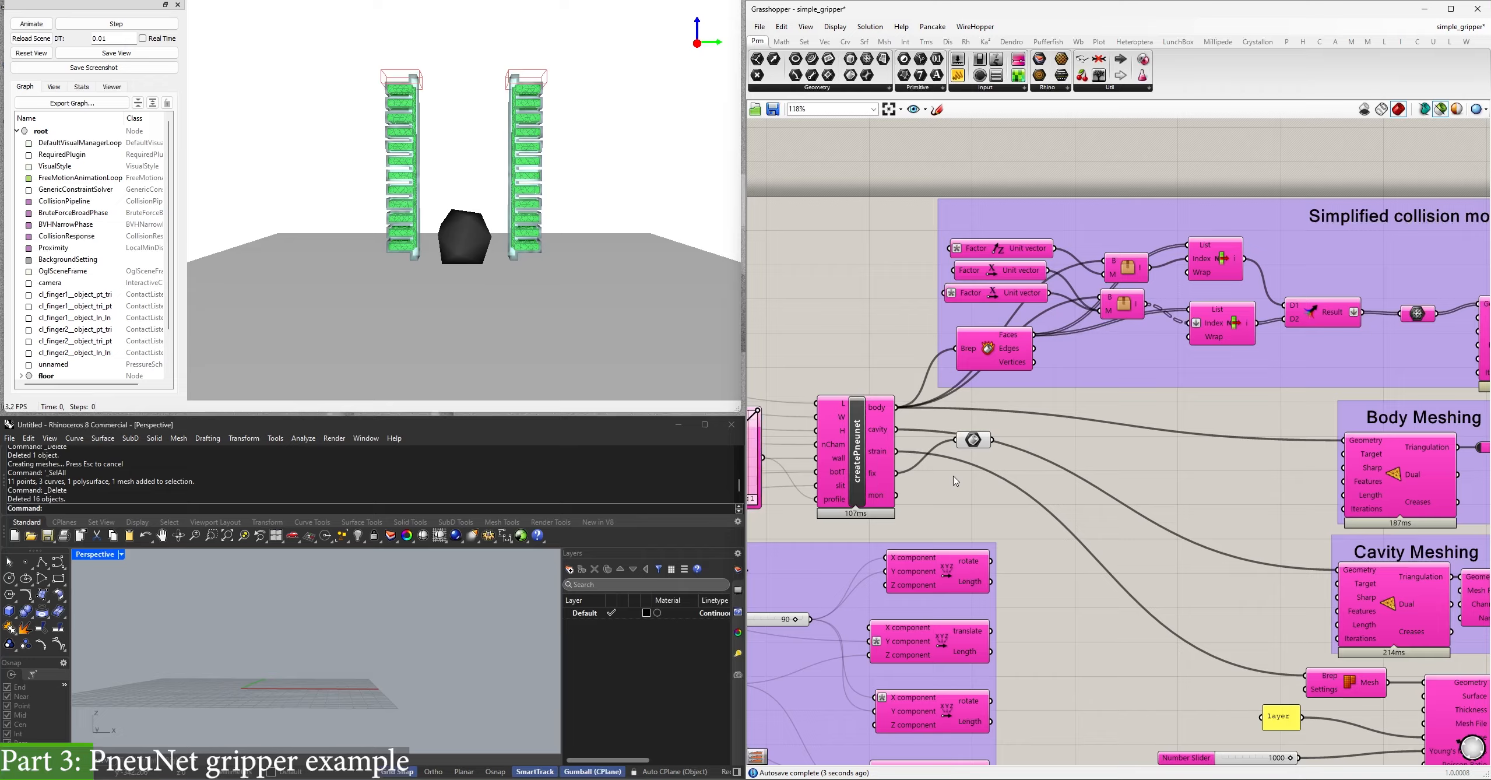
# Add a Point parameter and connect it to createPneunet's mon output to preview the monitor points in Rhino.
pyautogui.doubleClick(1120, 441)
pyautogui.write('point')
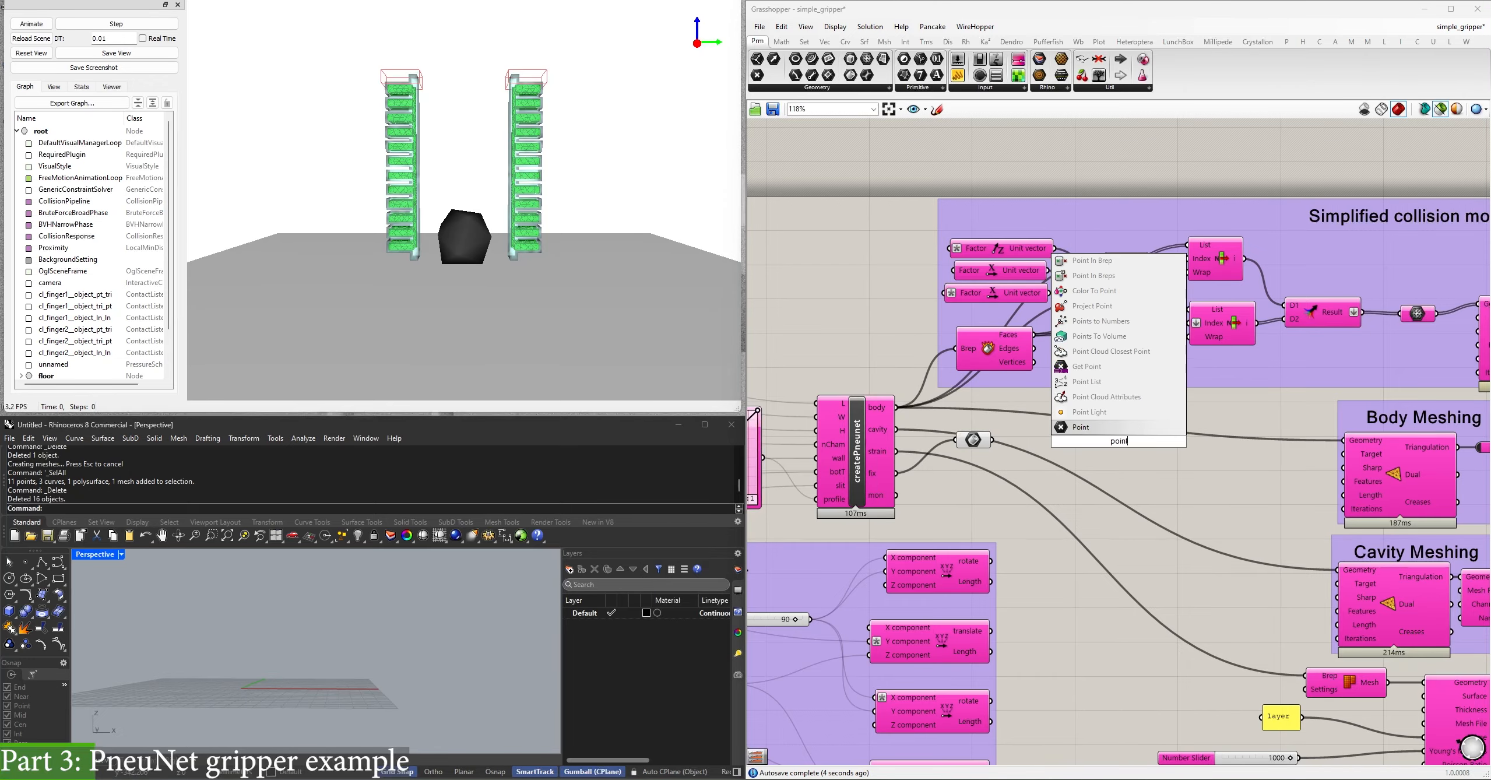
pyautogui.press('Return')
pyautogui.moveTo(1117, 443); pyautogui.dragTo(897, 494)
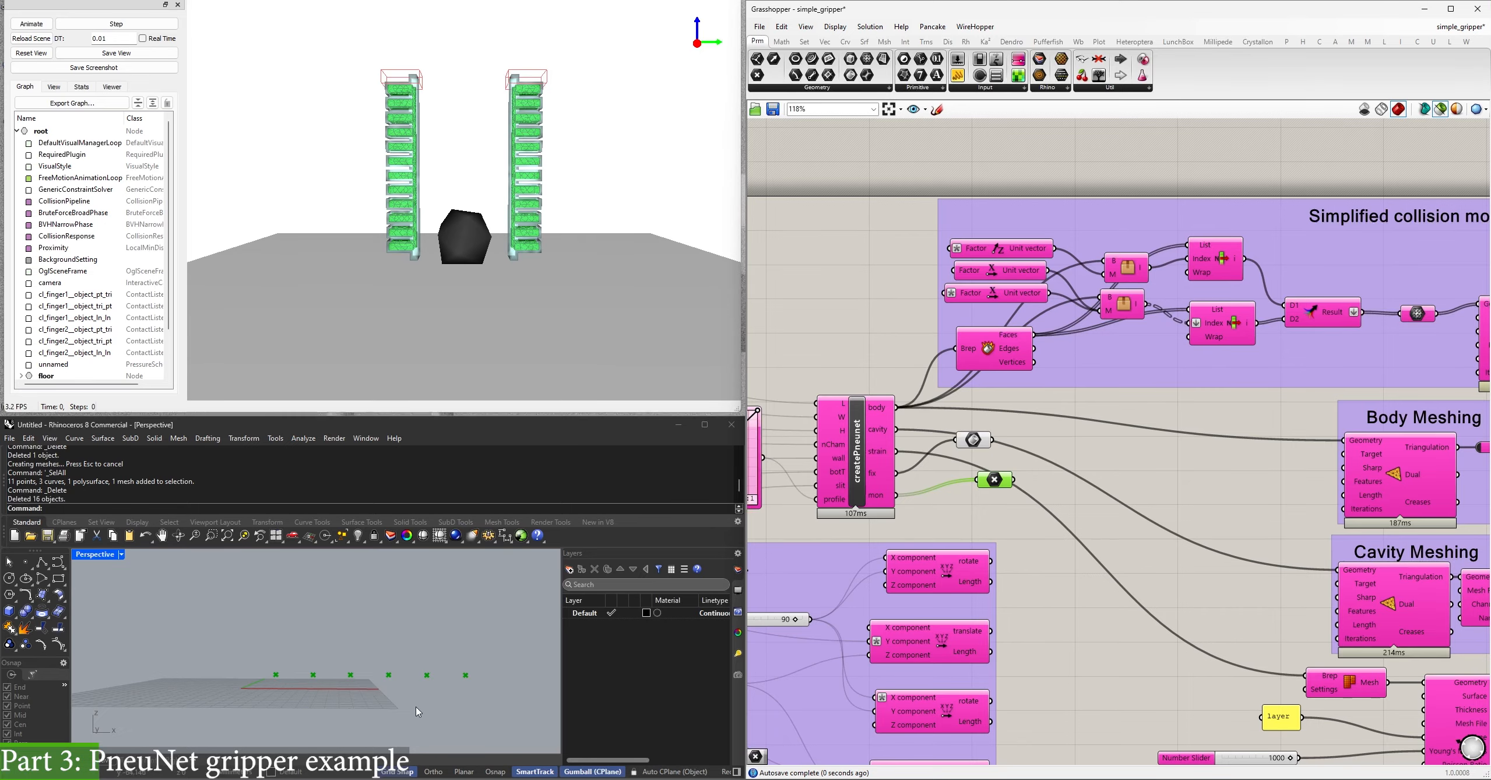
# Preview the cavity output again through the Brep parameter, and delete both the Brep and Point preview parameters.
pyautogui.keyDown('shift'); pyautogui.click(963, 443); pyautogui.keyUp('shift')
pyautogui.moveTo(956, 440); pyautogui.dragTo(896, 429)
pyautogui.moveTo(362, 688); pyautogui.dragTo(363, 700, button='right')
pyautogui.moveTo(949, 424); pyautogui.dragTo(1027, 506)
pyautogui.press('Delete')
# Examine the Body Meshing and Cavity Meshing groups, preview the cavity mesh, and check the Cavity component's inputs.
pyautogui.moveTo(1081, 449); pyautogui.dragTo(978, 359, button='right')
pyautogui.click(1287, 368)
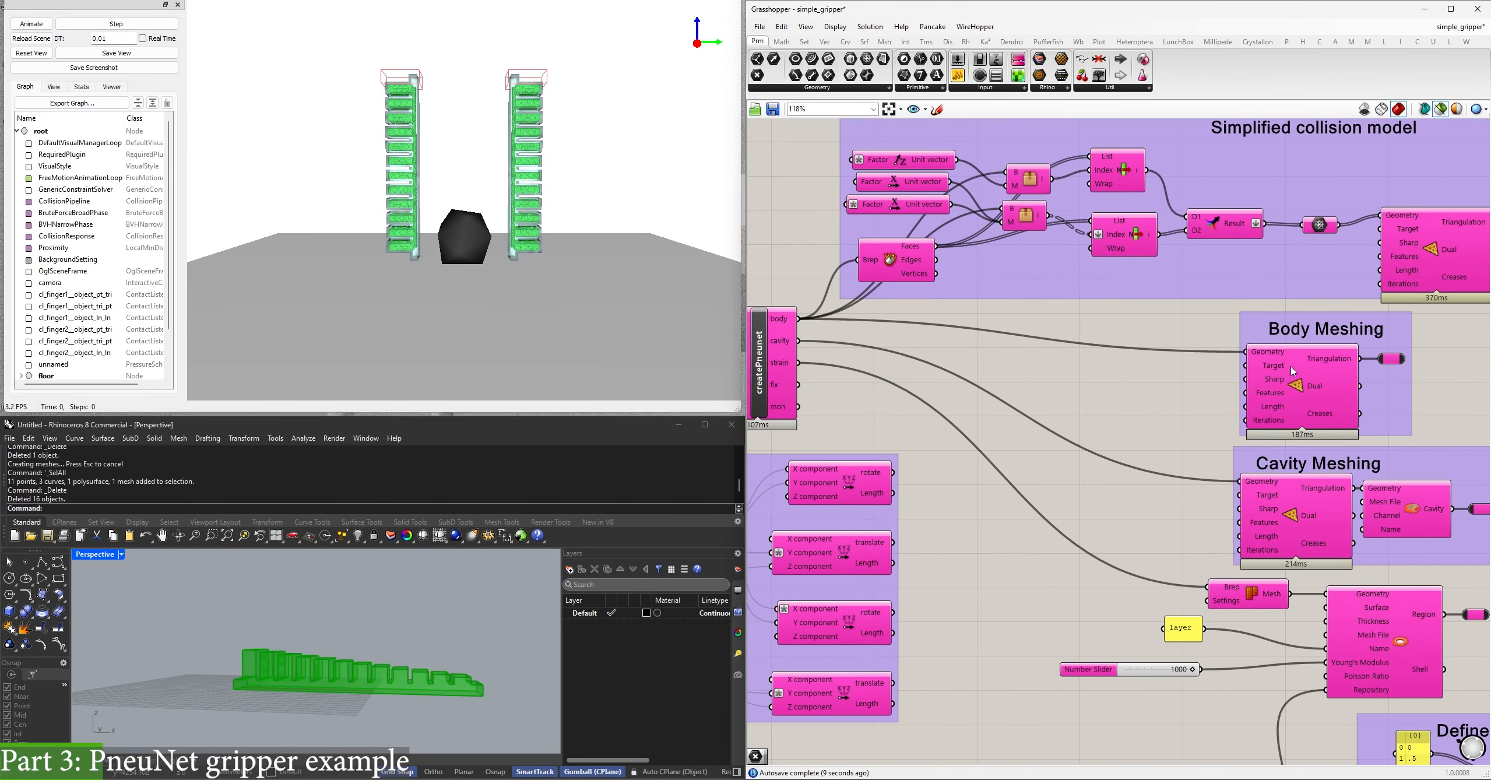
pyautogui.moveTo(1259, 481); pyautogui.dragTo(1077, 469, button='right')
pyautogui.click(1125, 478)
pyautogui.scroll(4, 1077, 471)
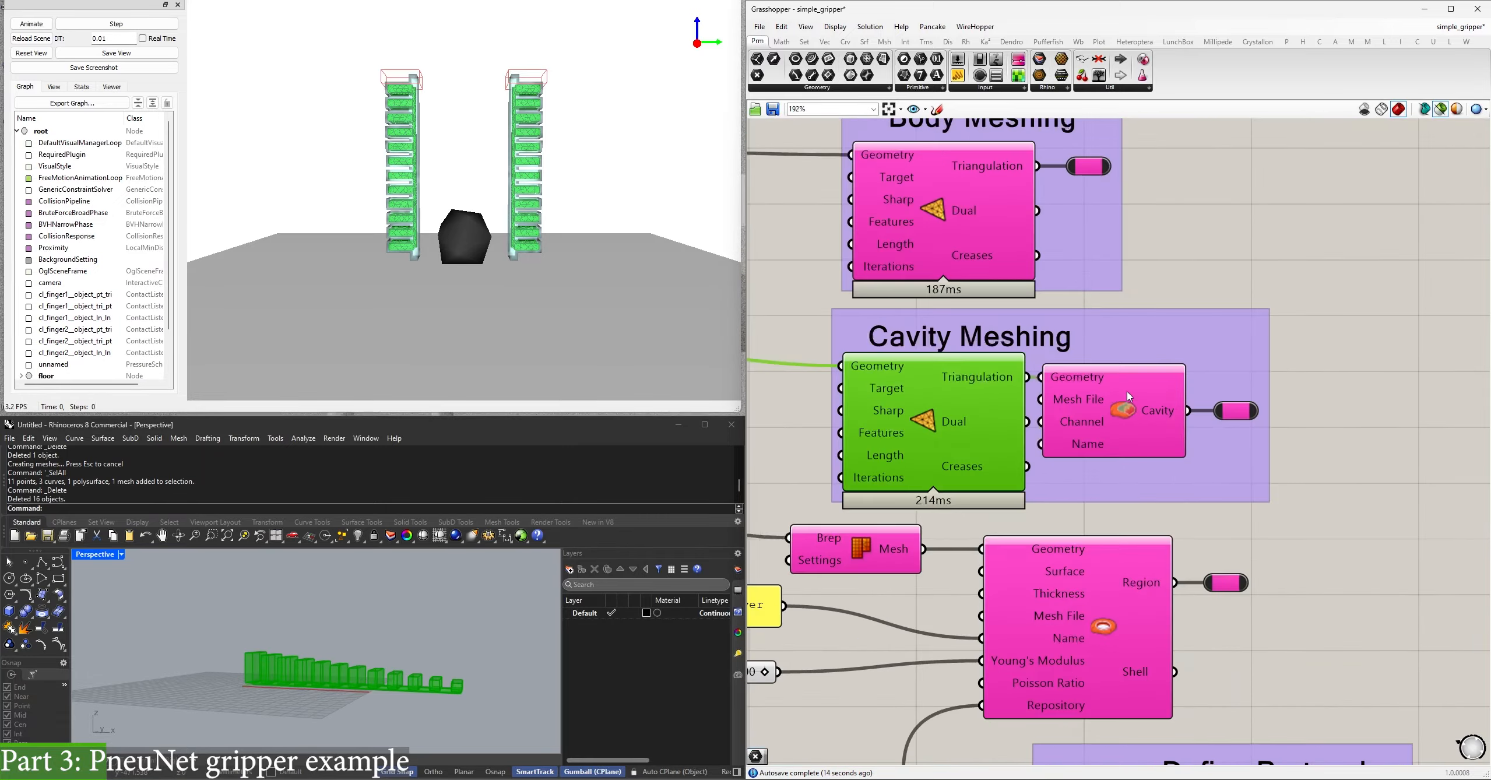
pyautogui.click(1075, 408)
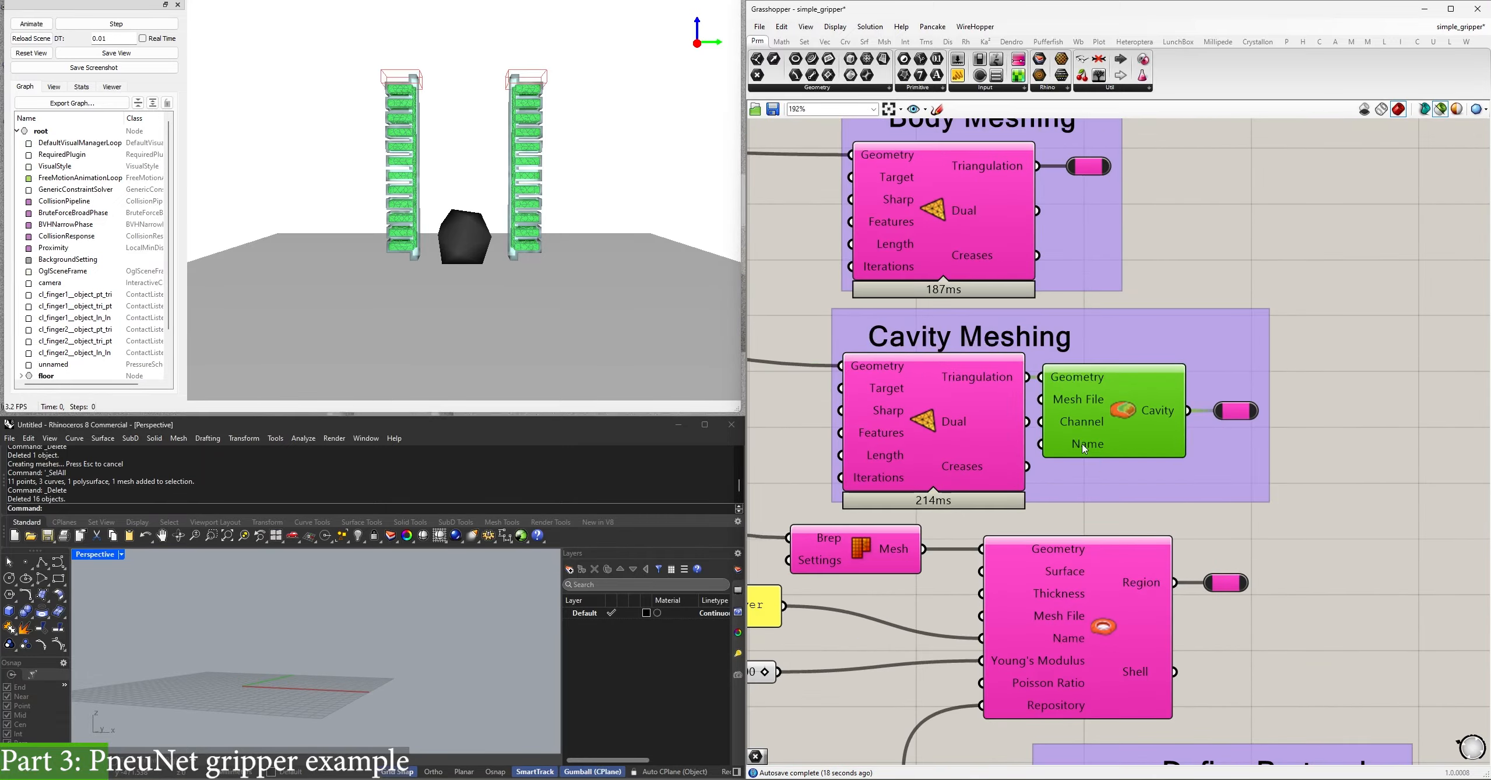
# Examine how the strain output is meshed and fed into the Region component with its name, Young's Modulus and Repository inputs.
pyautogui.scroll(-3, 1092, 424)
pyautogui.scroll(-3, 1063, 512)
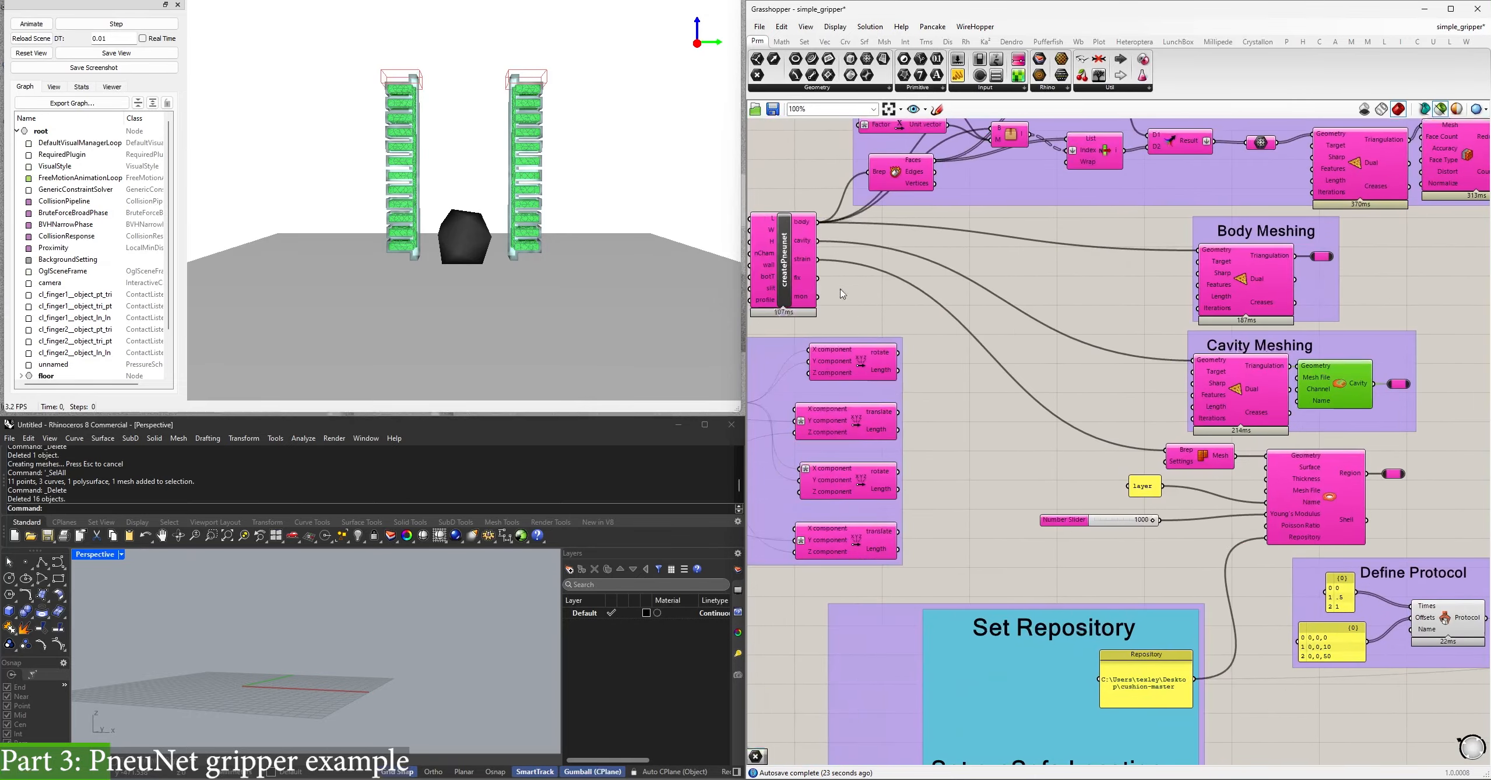
pyautogui.click(1202, 461)
pyautogui.scroll(4, 1093, 483)
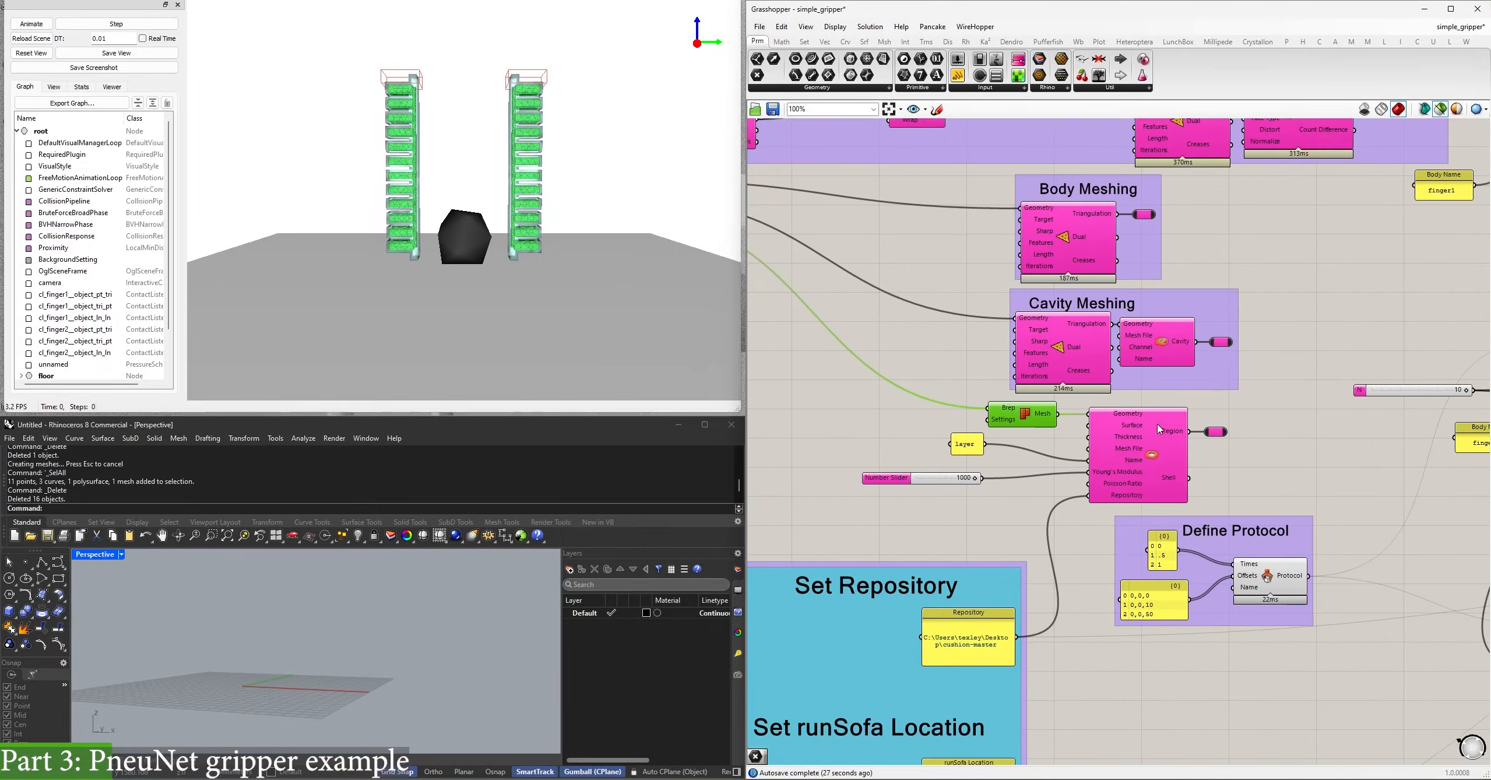
pyautogui.click(1093, 484)
pyautogui.scroll(-3, 1093, 478)
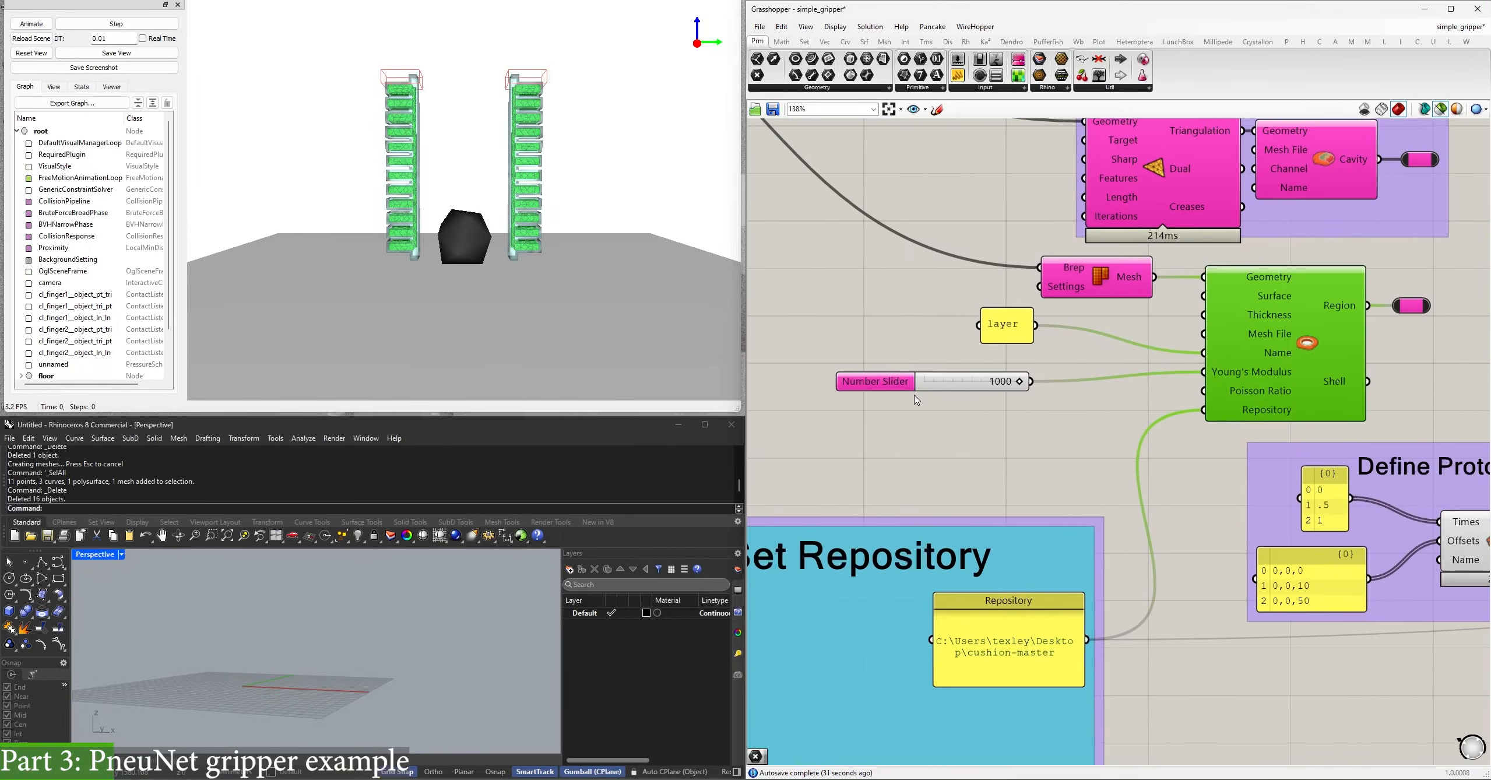
pyautogui.moveTo(1336, 345); pyautogui.dragTo(1089, 460, button='right')
pyautogui.click(1029, 447)
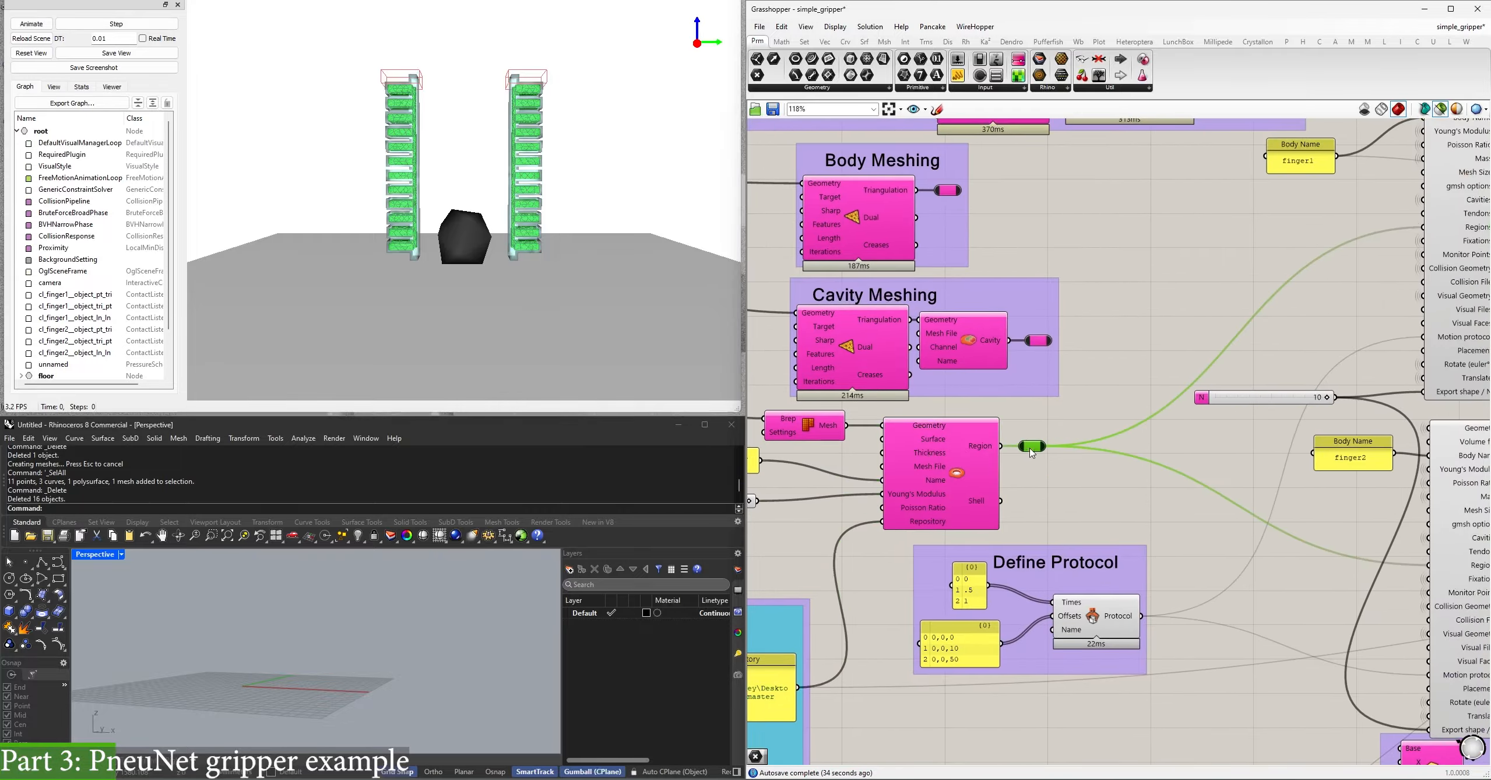
# Examine the finger1 Body component's connections and the Simplified collision model group, and inspect the fingers up close in SOFA.
pyautogui.moveTo(1133, 356); pyautogui.dragTo(995, 457, button='right')
pyautogui.click(1368, 338)
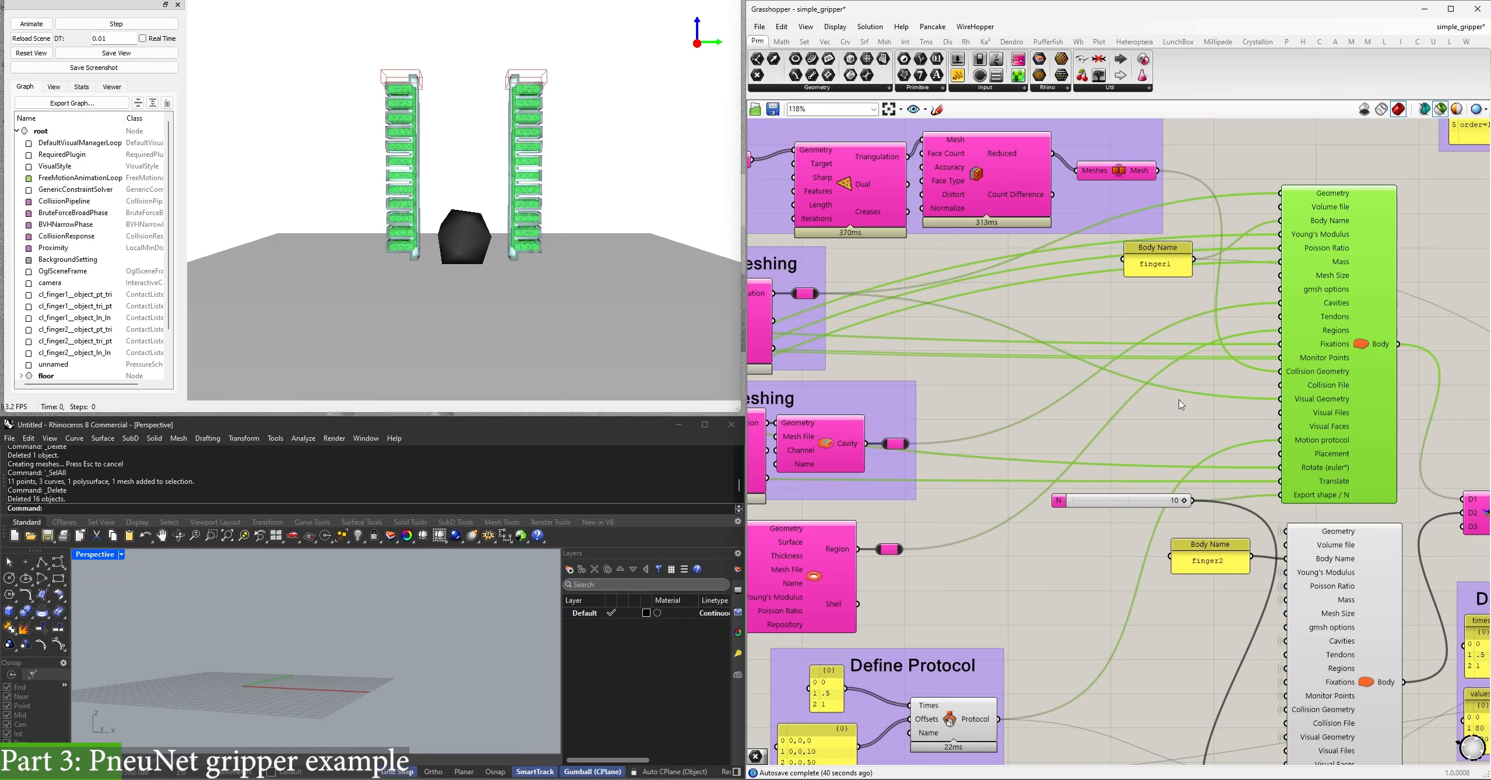
pyautogui.moveTo(1064, 289); pyautogui.dragTo(1265, 452, button='right')
pyautogui.moveTo(1023, 363); pyautogui.dragTo(1307, 376, button='right')
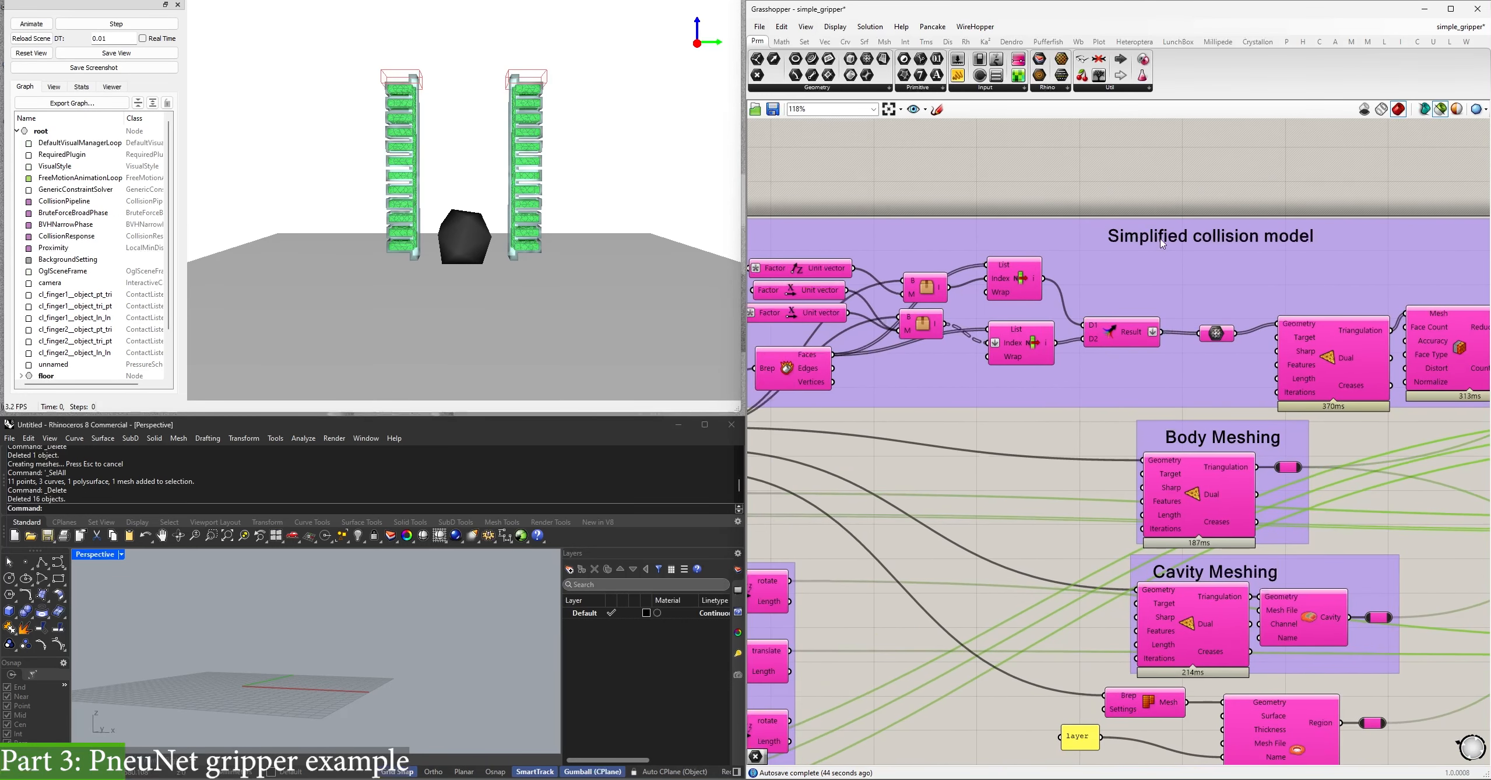
pyautogui.scroll(6, 426, 172)
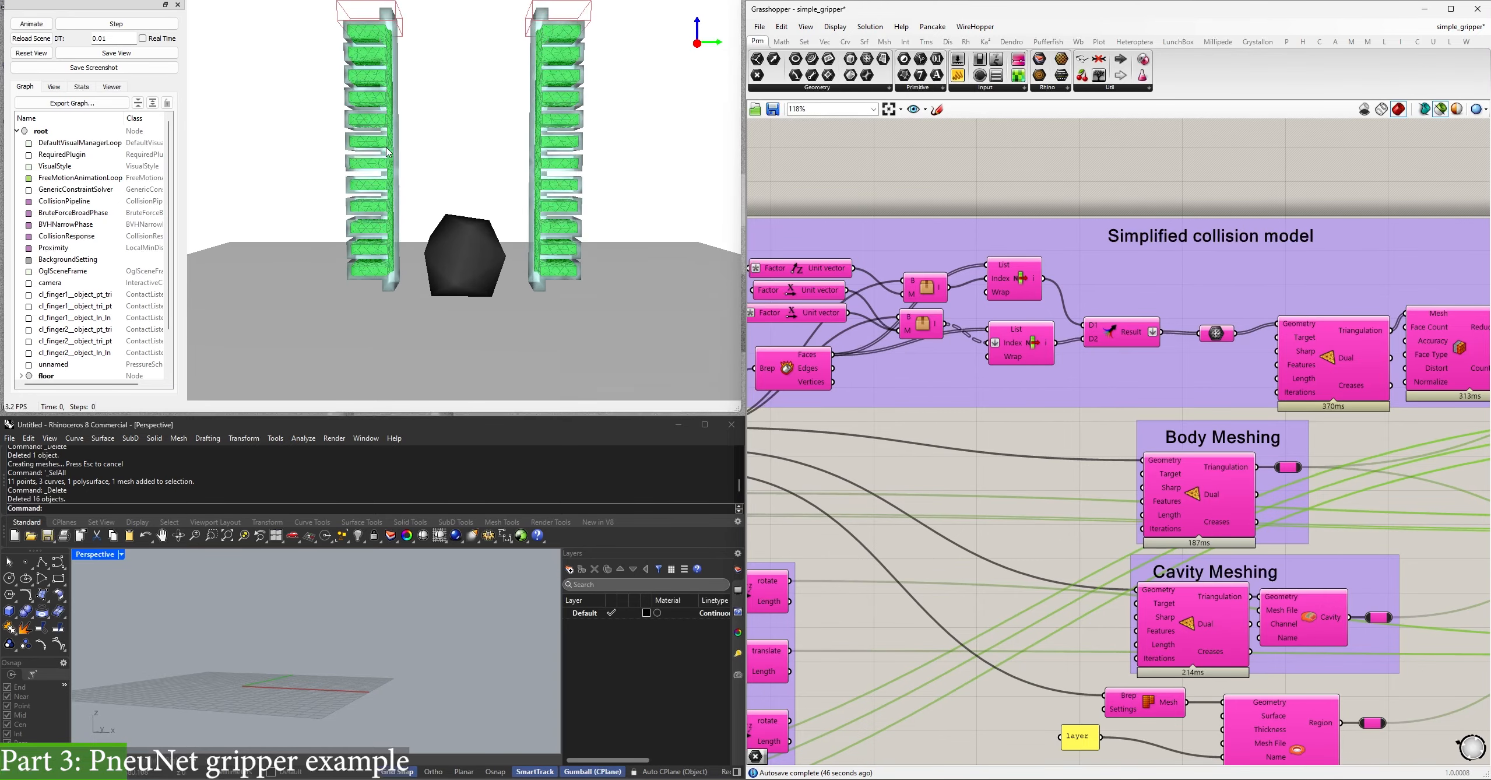
pyautogui.moveTo(423, 167); pyautogui.dragTo(429, 171)
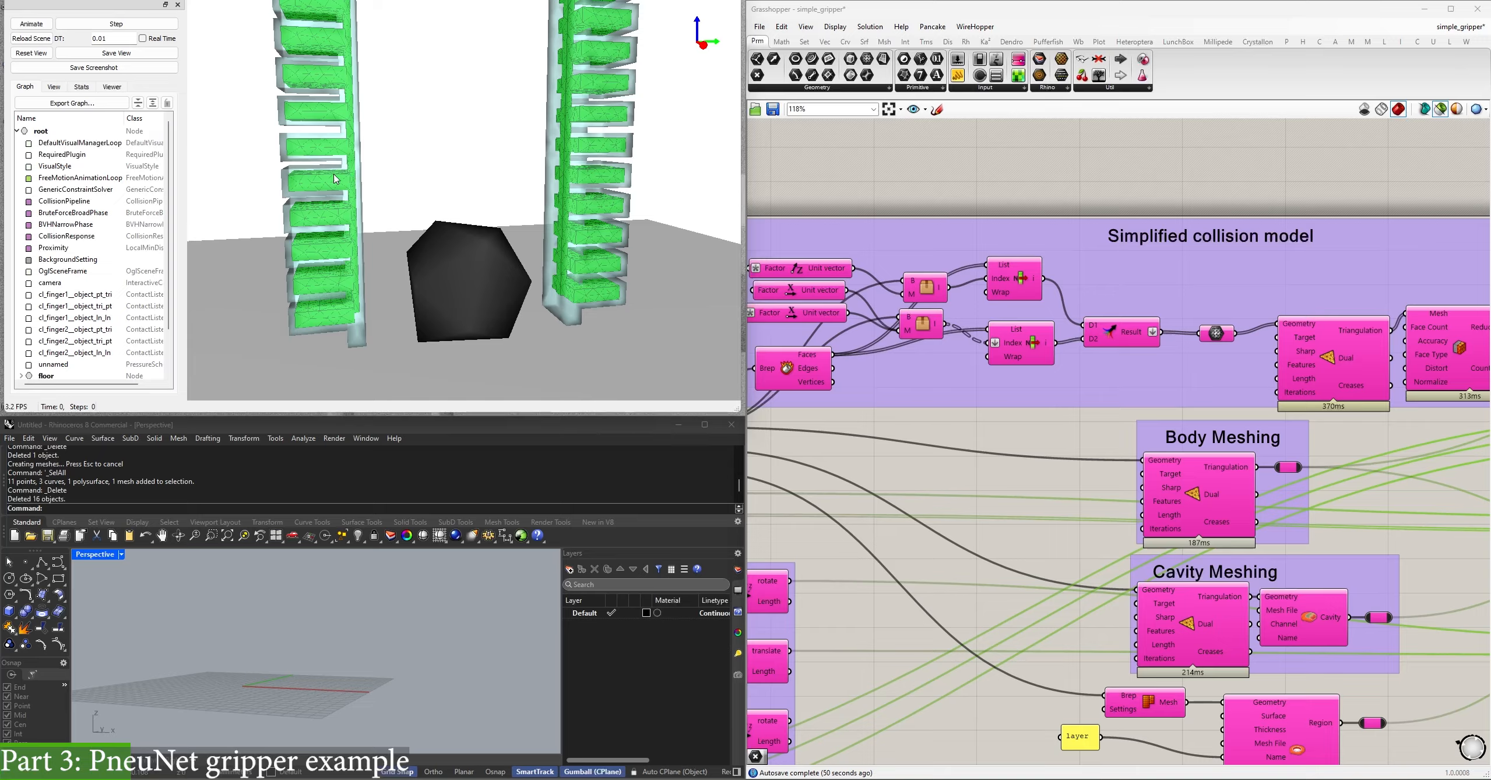
# Preview the body's deconstructed faces and the faces picked by the two List Item components in the Simplified collision model group.
pyautogui.moveTo(958, 383); pyautogui.dragTo(1017, 294, button='right')
pyautogui.click(1017, 294)
pyautogui.moveTo(313, 705); pyautogui.dragTo(368, 642, button='right')
pyautogui.moveTo(1117, 391); pyautogui.dragTo(1049, 446, button='right')
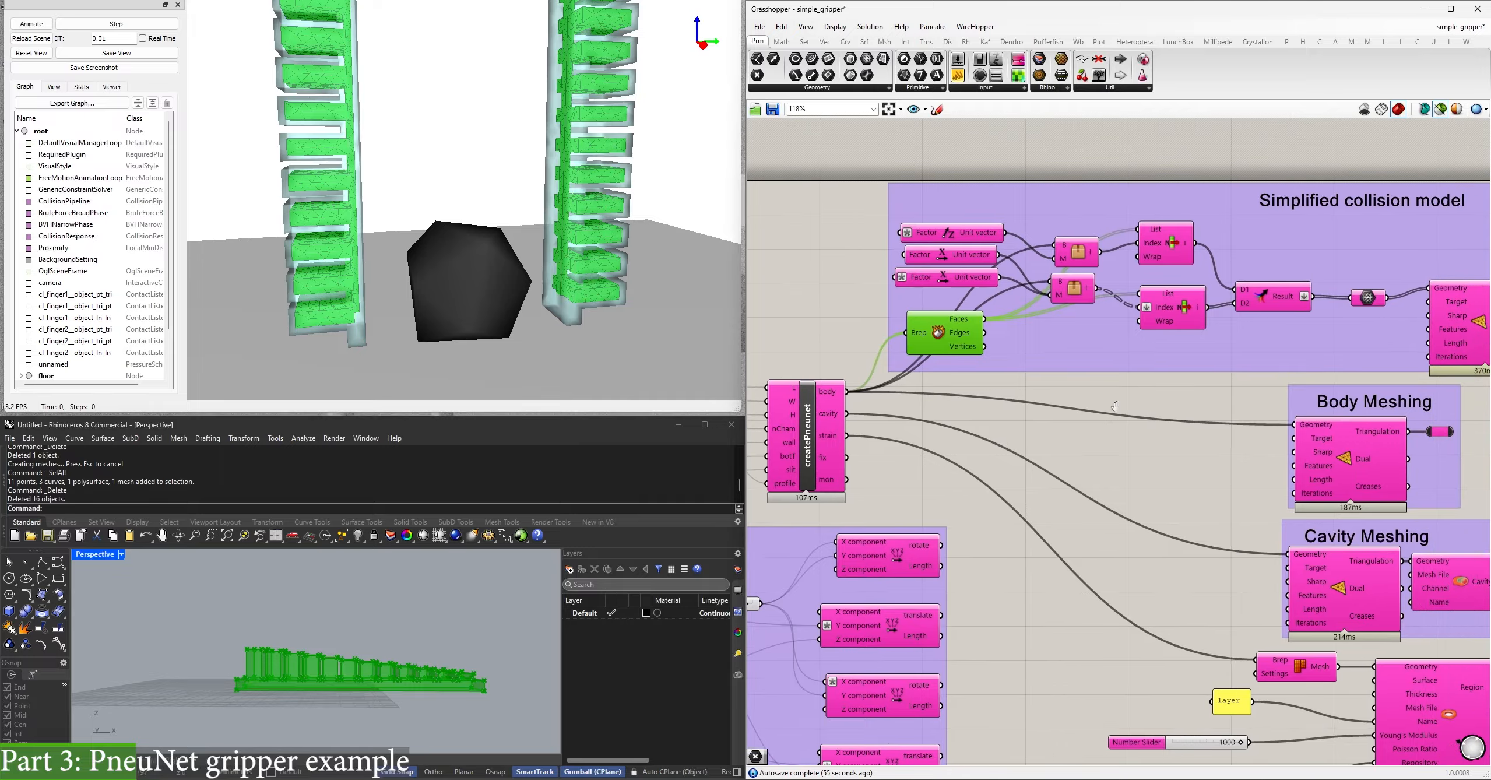
pyautogui.click(1166, 244)
pyautogui.moveTo(465, 688); pyautogui.dragTo(245, 634, button='right')
pyautogui.keyDown('shift'); pyautogui.click(1182, 312); pyautogui.keyUp('shift')
pyautogui.scroll(3, 295, 690)
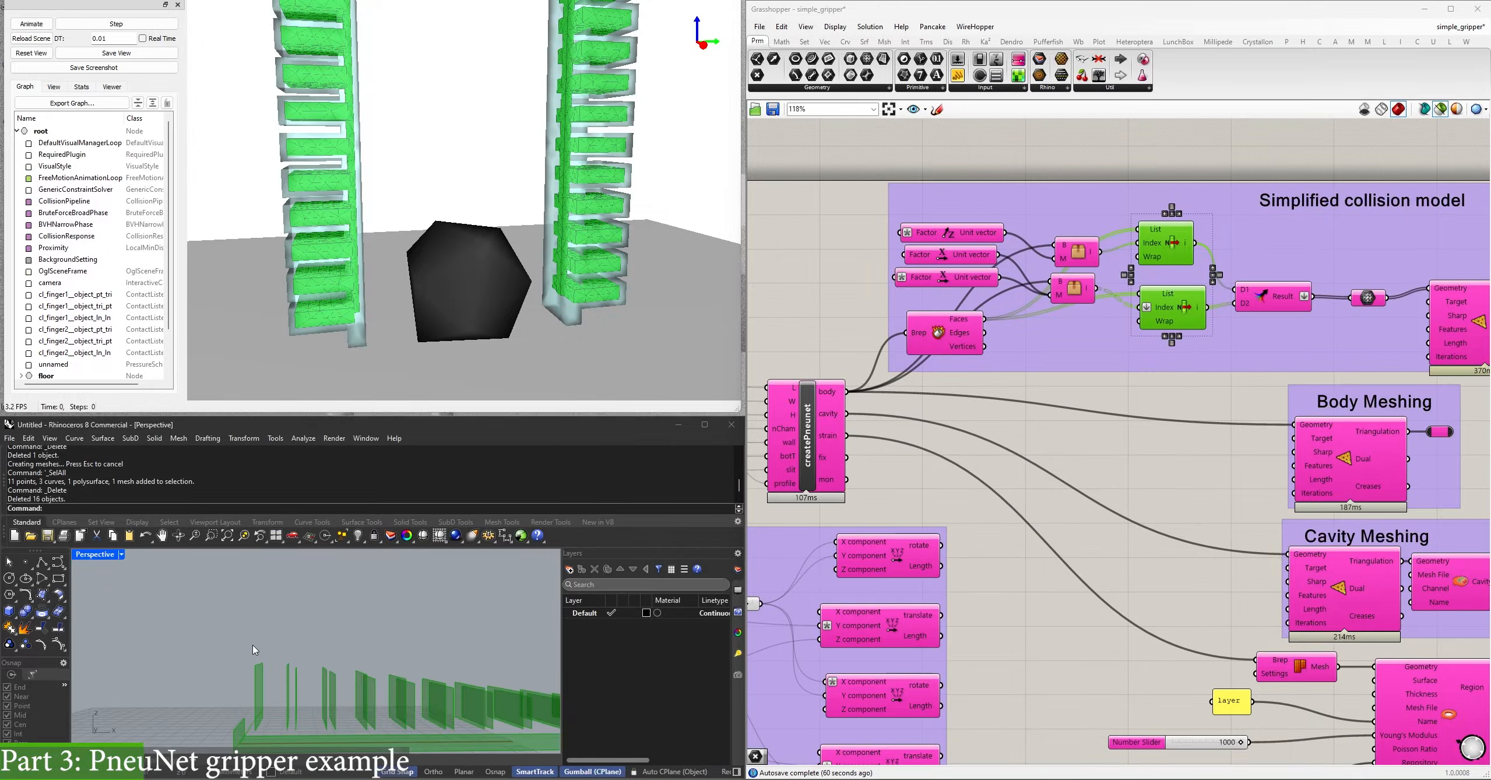
pyautogui.moveTo(316, 693); pyautogui.dragTo(375, 694, button='right')
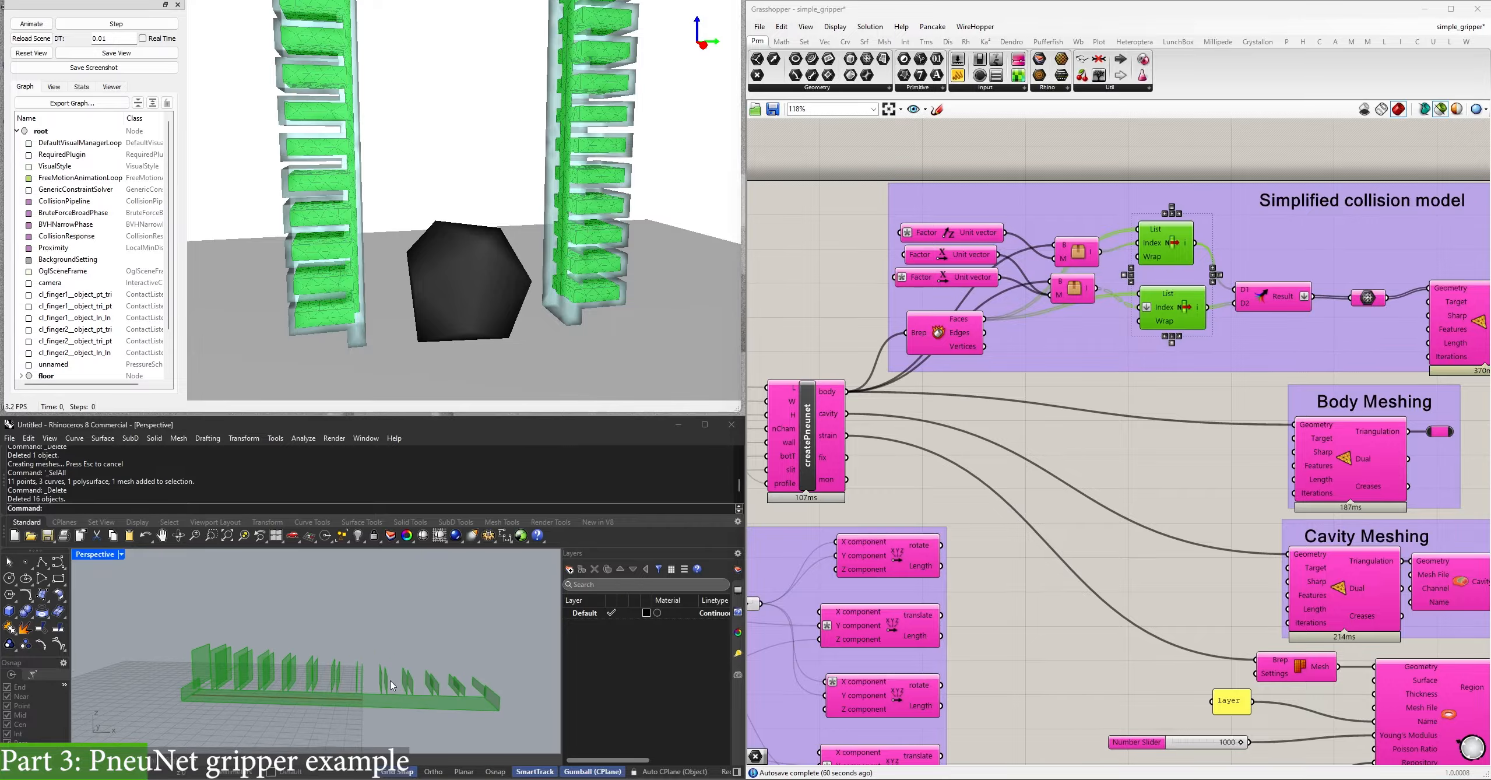
# Preview the collision model's merged faces, remeshed and reduced meshes, and the final joined mesh in Rhino.
pyautogui.click(1265, 298)
pyautogui.moveTo(1364, 420); pyautogui.dragTo(1023, 388, button='right')
pyautogui.click(1151, 296)
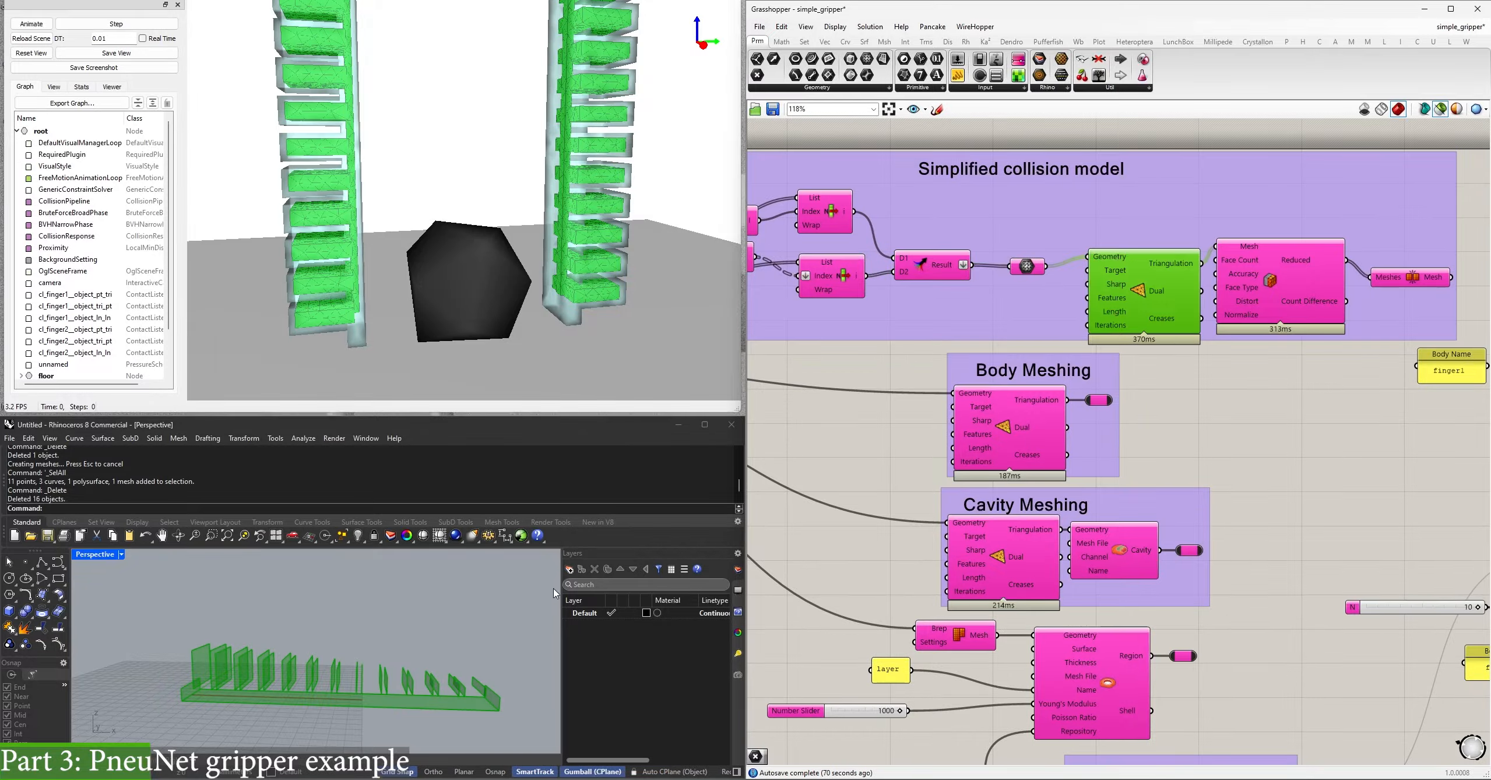
pyautogui.click(1278, 307)
pyautogui.moveTo(1435, 283); pyautogui.dragTo(1333, 284, button='right')
pyautogui.click(1333, 284)
pyautogui.moveTo(443, 583); pyautogui.dragTo(528, 569, button='right')
# Examine how the collision mesh and the body mesh connect to the finger1 Body component's geometry inputs.
pyautogui.moveTo(1232, 521); pyautogui.dragTo(927, 406, button='right')
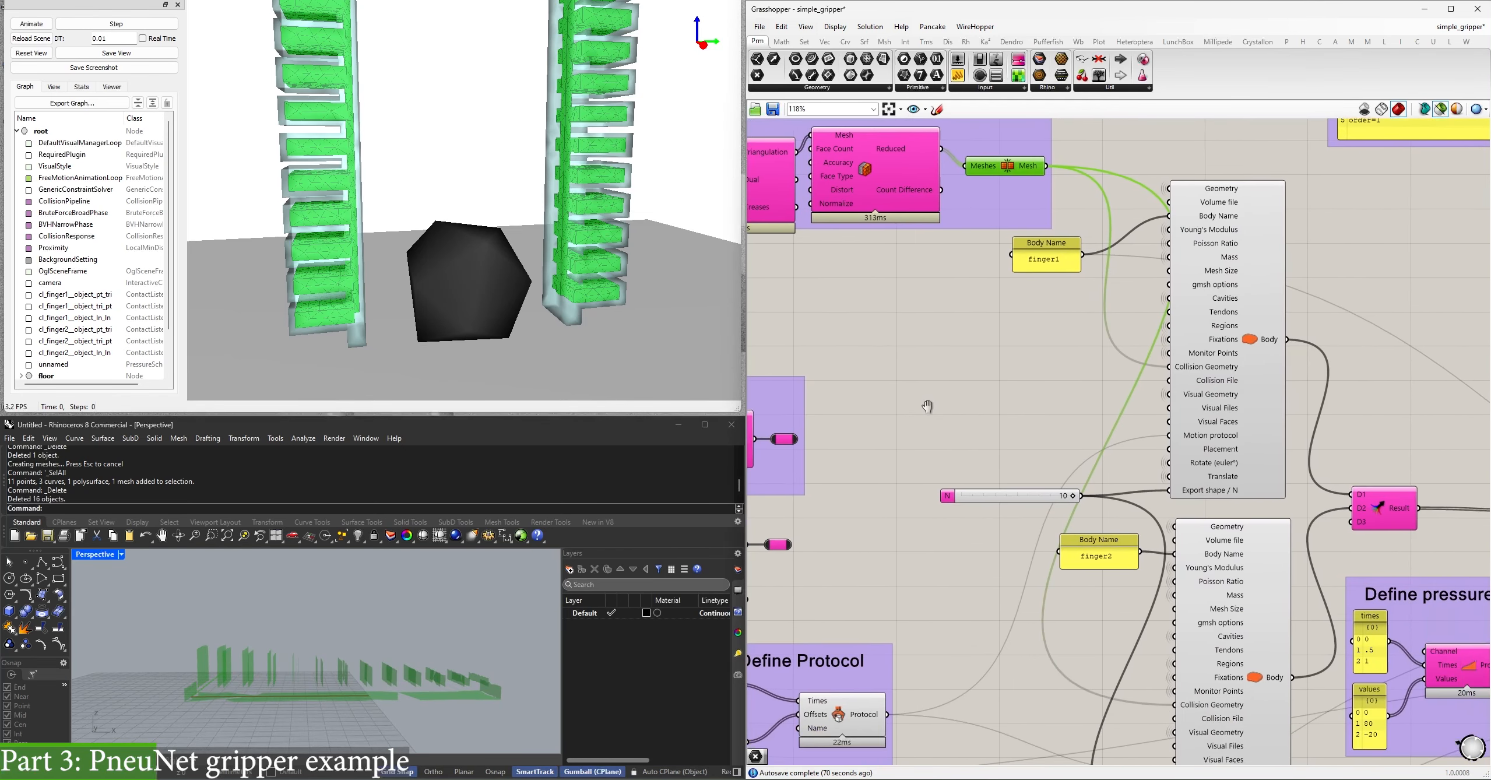
pyautogui.click(1242, 353)
pyautogui.moveTo(1032, 344); pyautogui.dragTo(1067, 346, button='right')
pyautogui.click(781, 313)
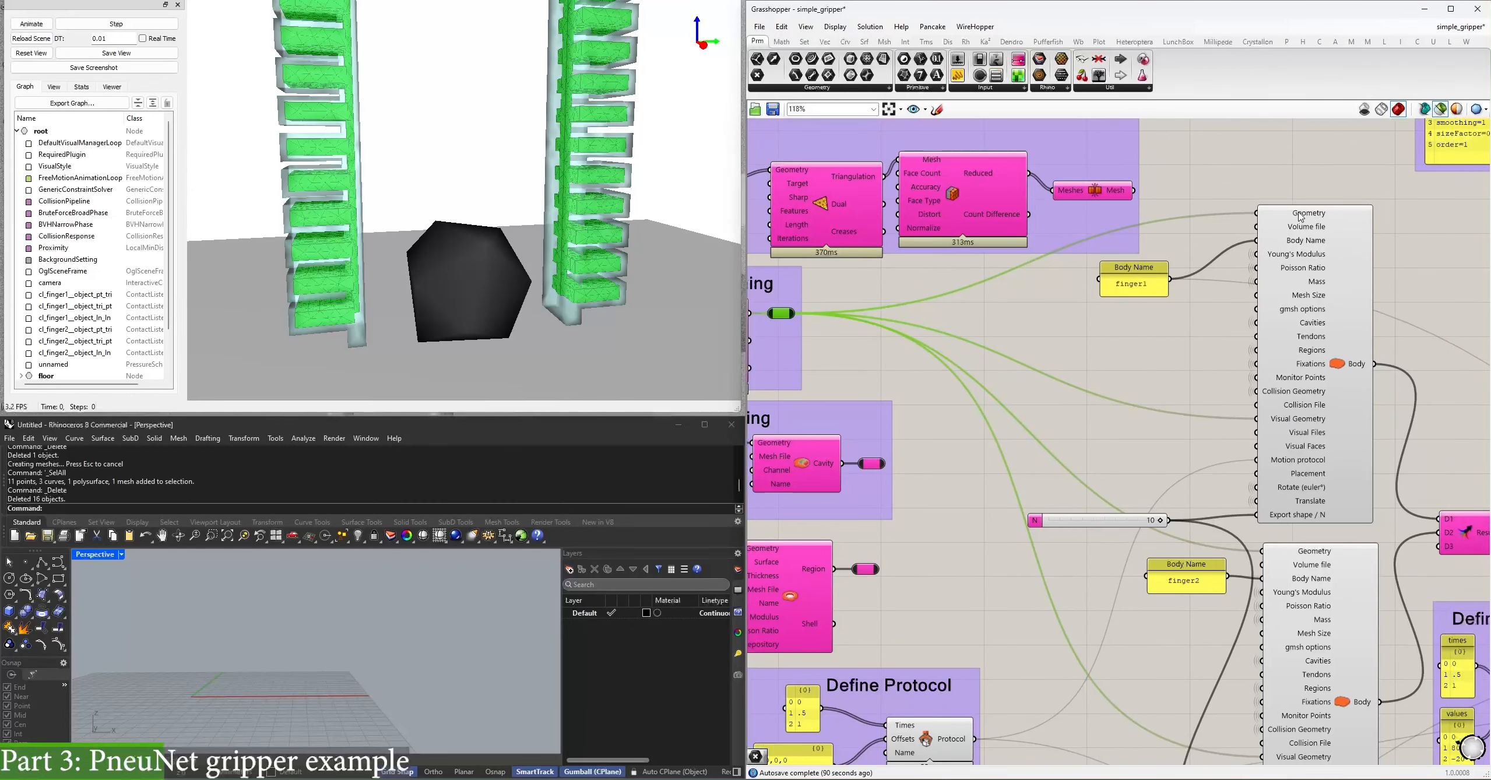
pyautogui.moveTo(1310, 217); pyautogui.dragTo(1362, 184, button='right')
pyautogui.click(1316, 300)
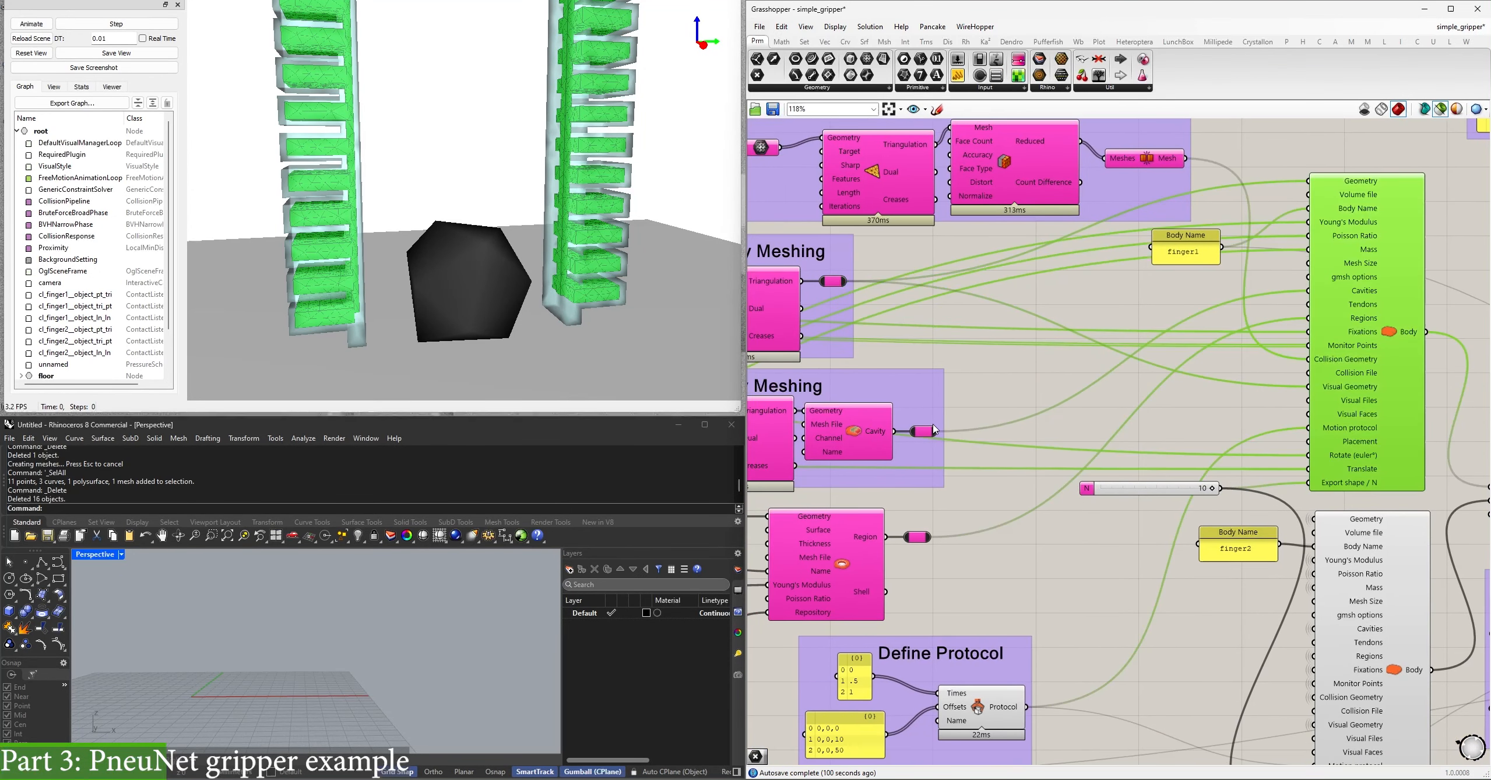
# Examine the cavity and region connections to the finger1 Body component, and preview the strain layer mesh in Rhino.
pyautogui.moveTo(822, 436); pyautogui.dragTo(984, 403, button='right')
pyautogui.moveTo(1173, 416); pyautogui.dragTo(1008, 405, button='right')
pyautogui.moveTo(817, 522); pyautogui.dragTo(1087, 399, button='right')
pyautogui.click(959, 349)
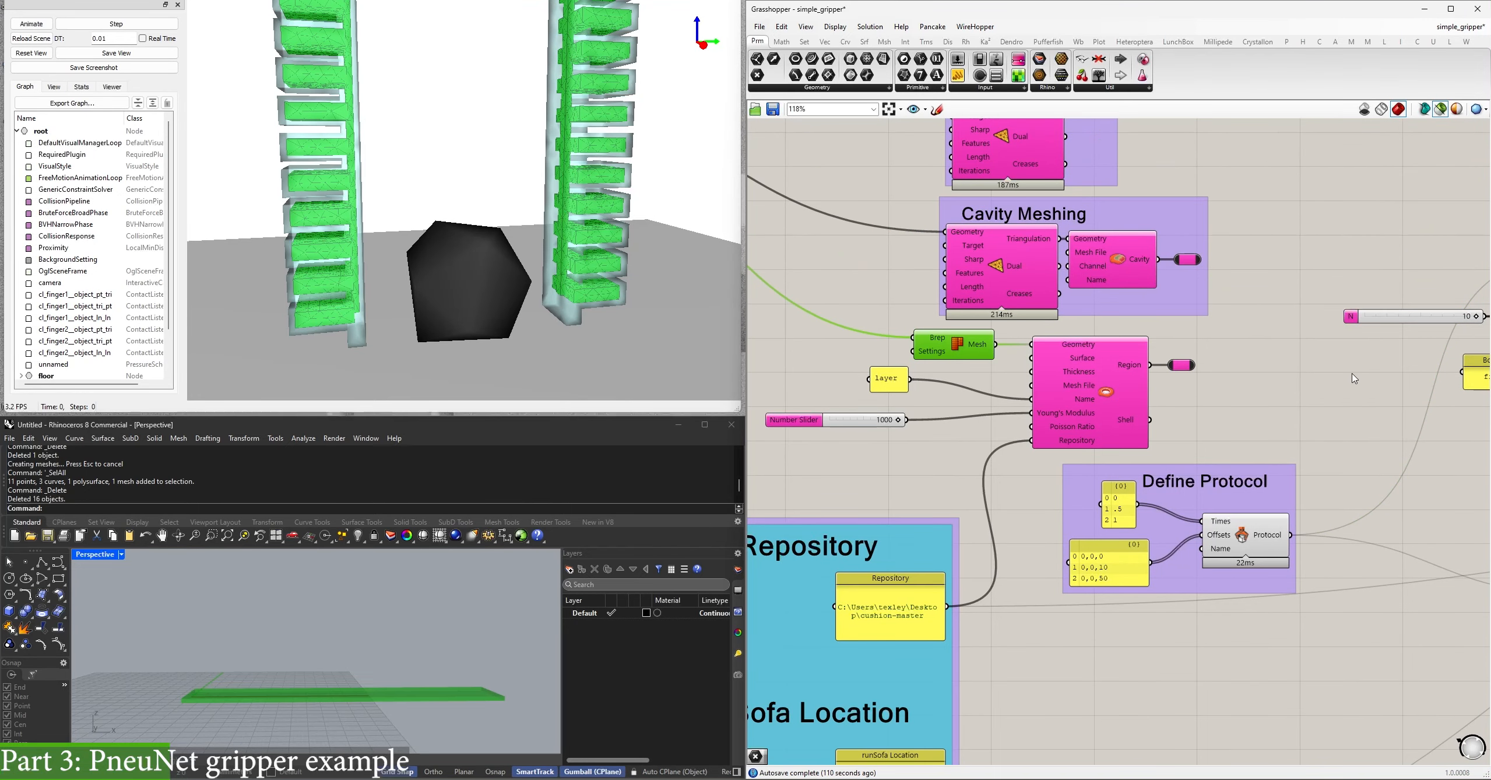
# Enlarge the offsets panel in the Define Protocol group slightly.
pyautogui.moveTo(1348, 389); pyautogui.dragTo(1042, 565, button='right')
pyautogui.moveTo(1287, 362); pyautogui.dragTo(1450, 175, button='right')
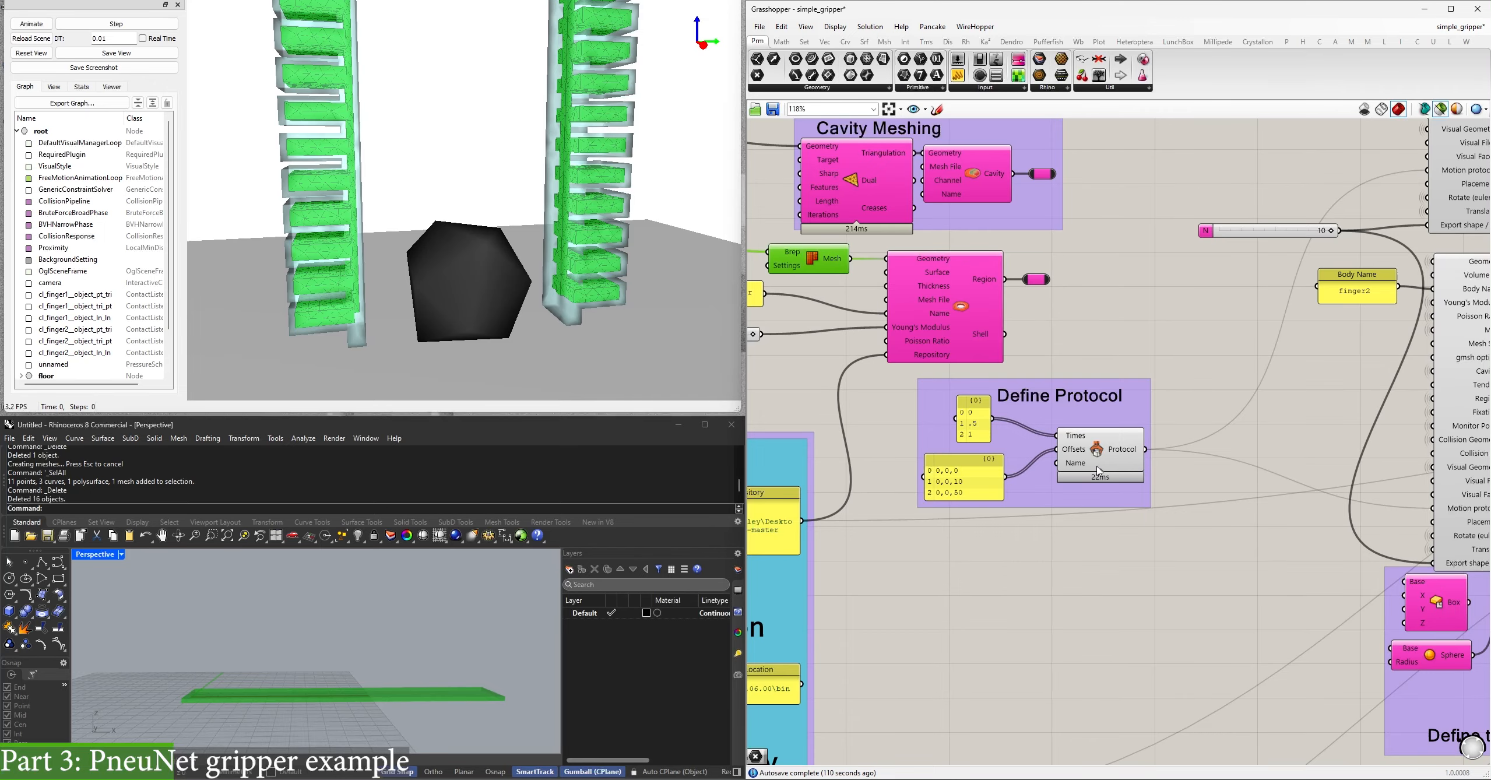
pyautogui.moveTo(981, 501); pyautogui.dragTo(985, 511)
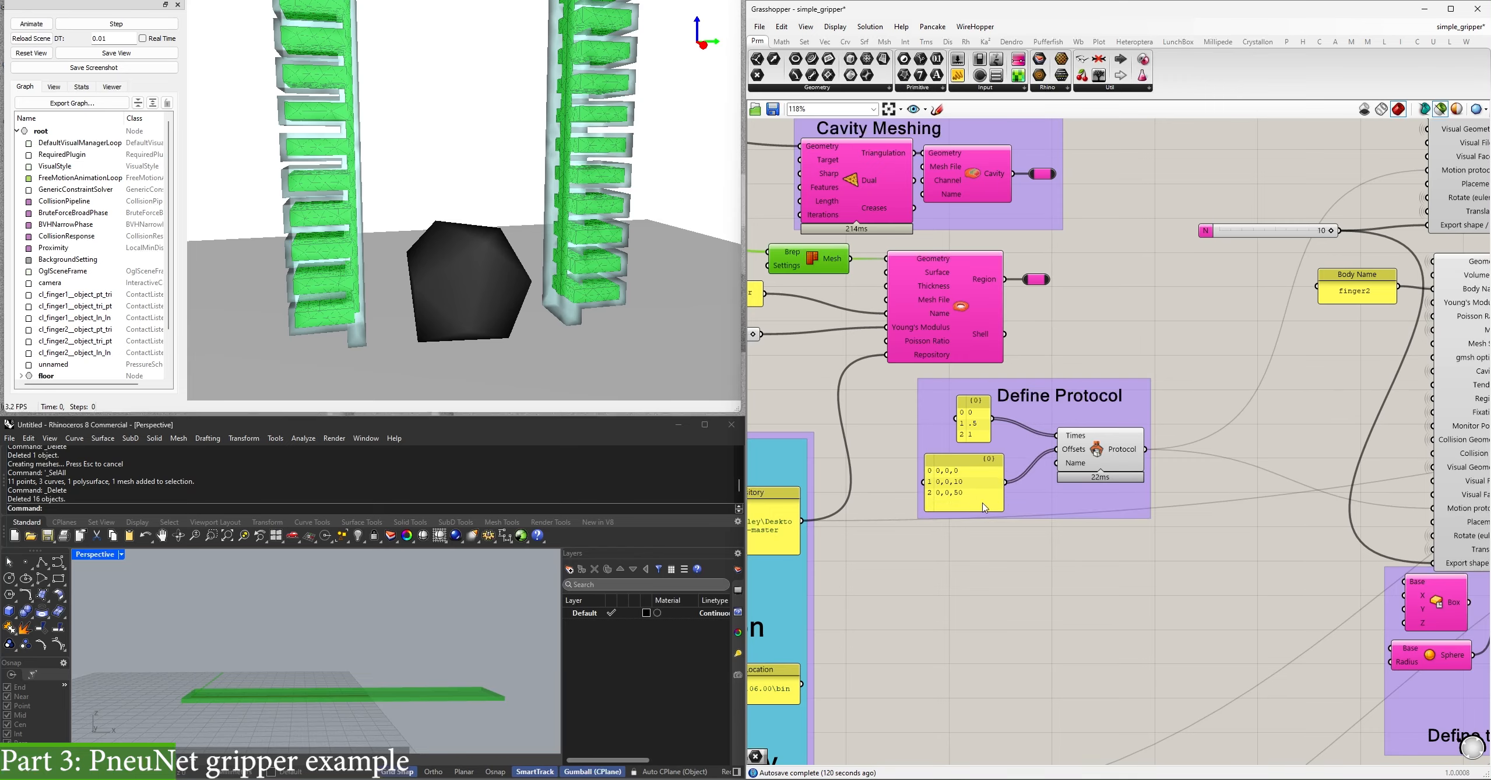
# Reset the SOFA view and run the gripper animation while examining the times and values in the Define pressure profile group.
pyautogui.click(32, 52)
pyautogui.click(31, 24)
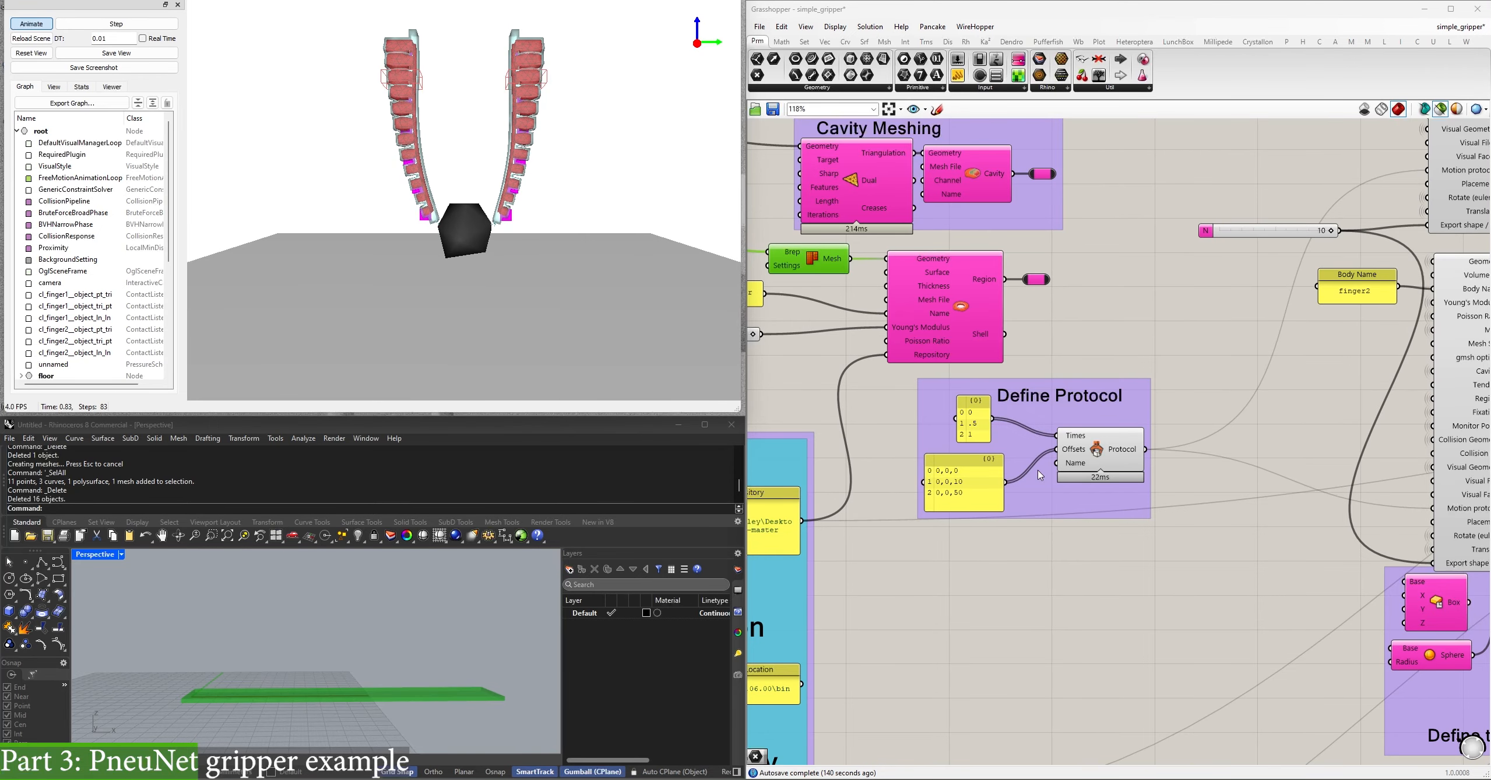
pyautogui.moveTo(1038, 469); pyautogui.dragTo(667, 449, button='right')
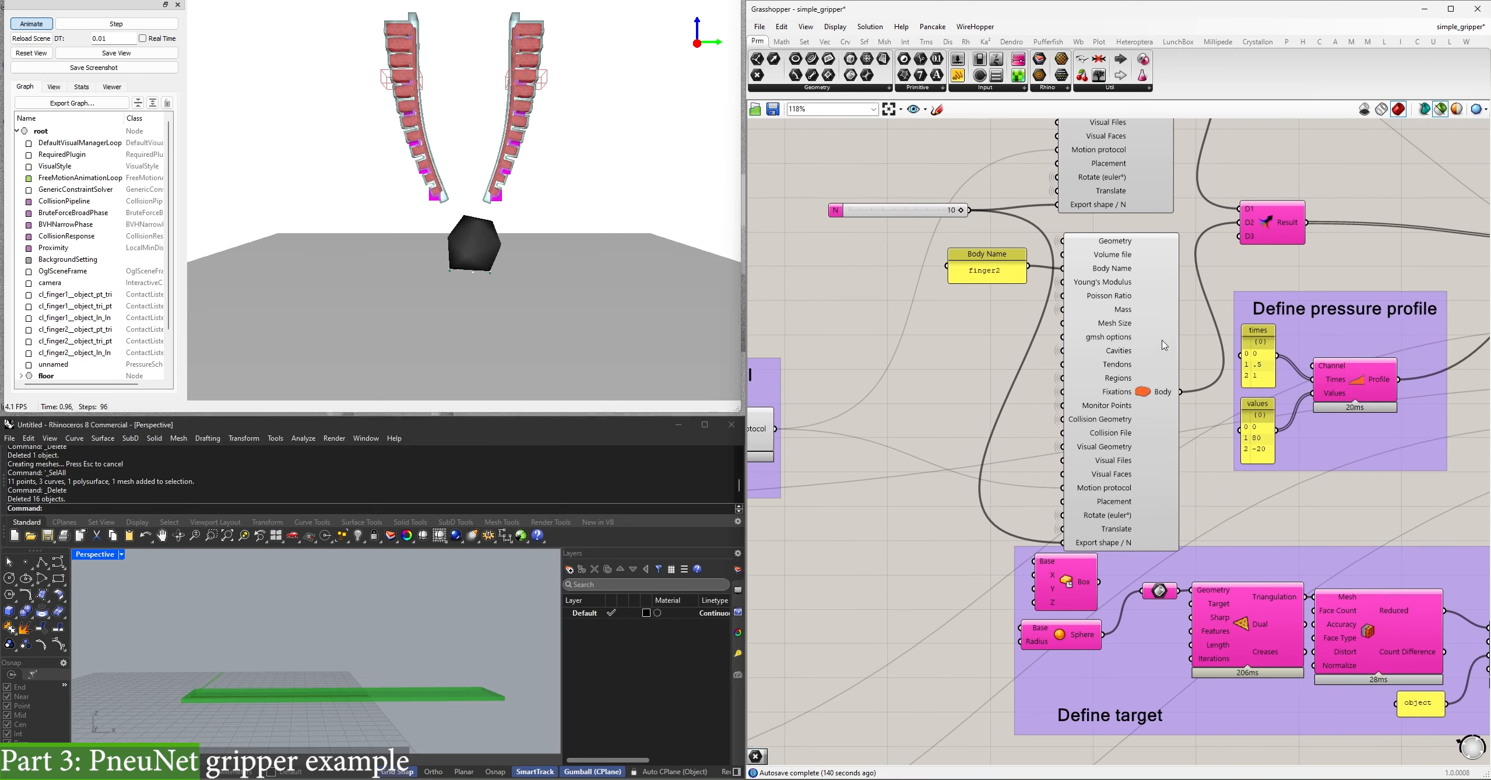
pyautogui.moveTo(1164, 345); pyautogui.dragTo(957, 394, button='right')
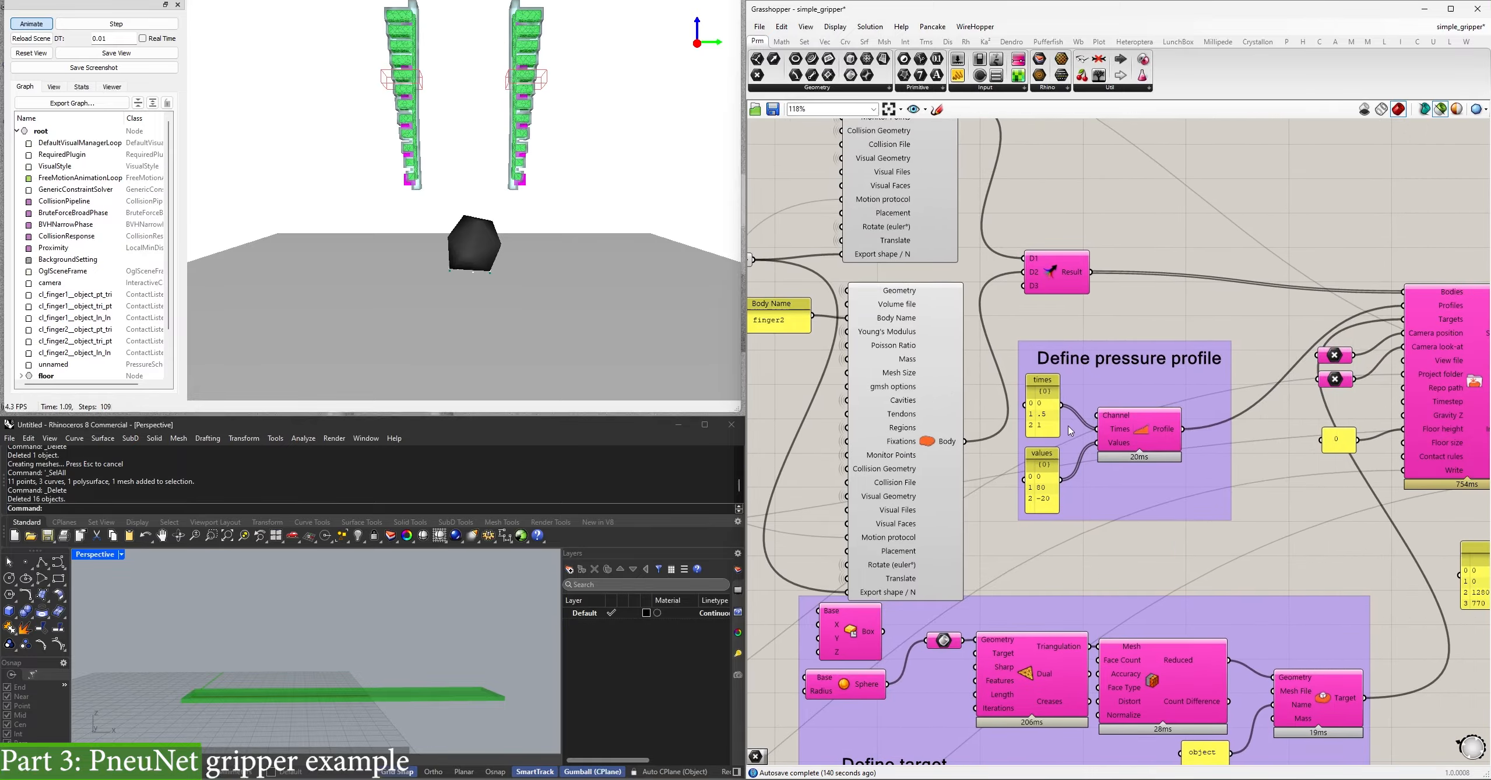
pyautogui.scroll(3, 1069, 430)
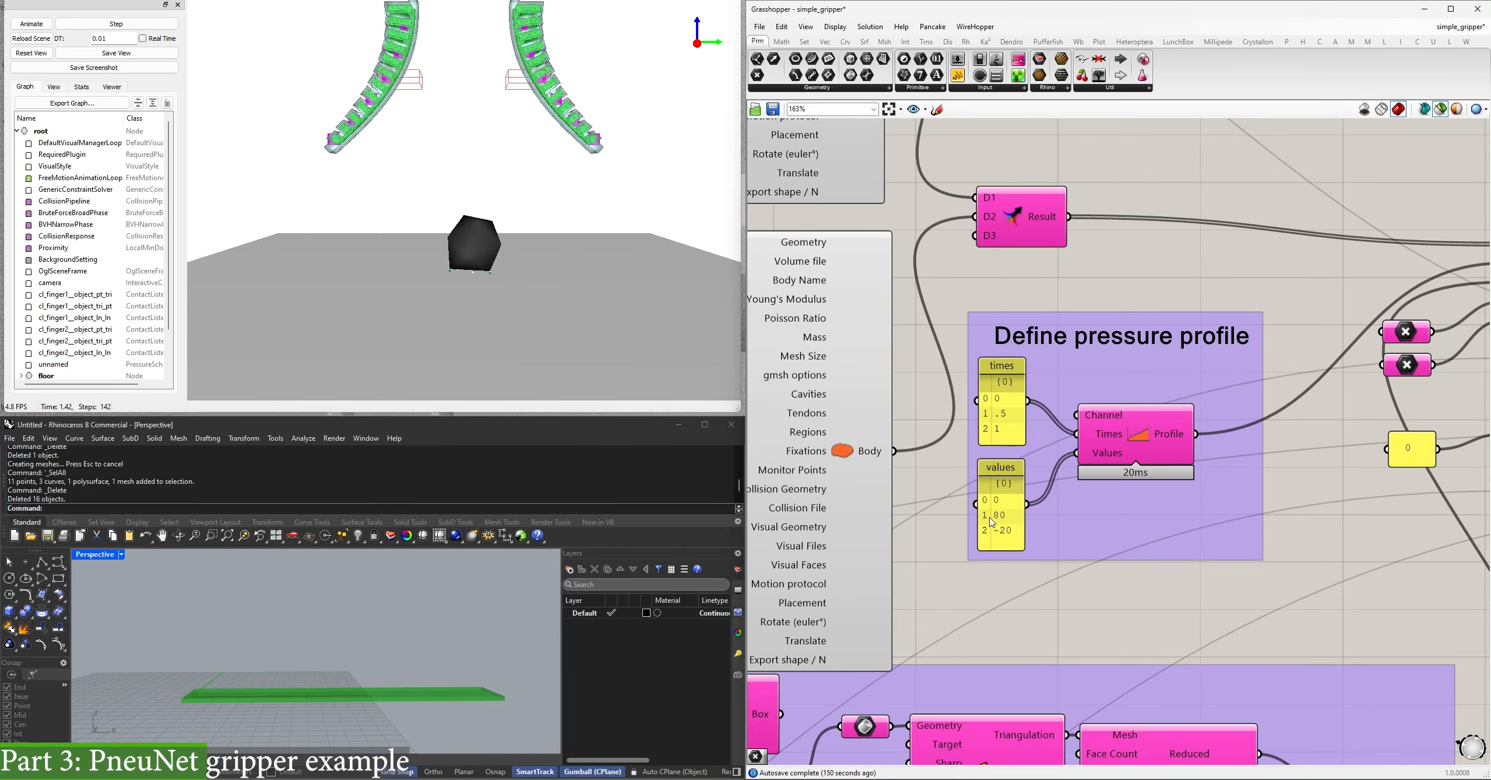
pyautogui.moveTo(983, 414); pyautogui.dragTo(1078, 502, button='right')
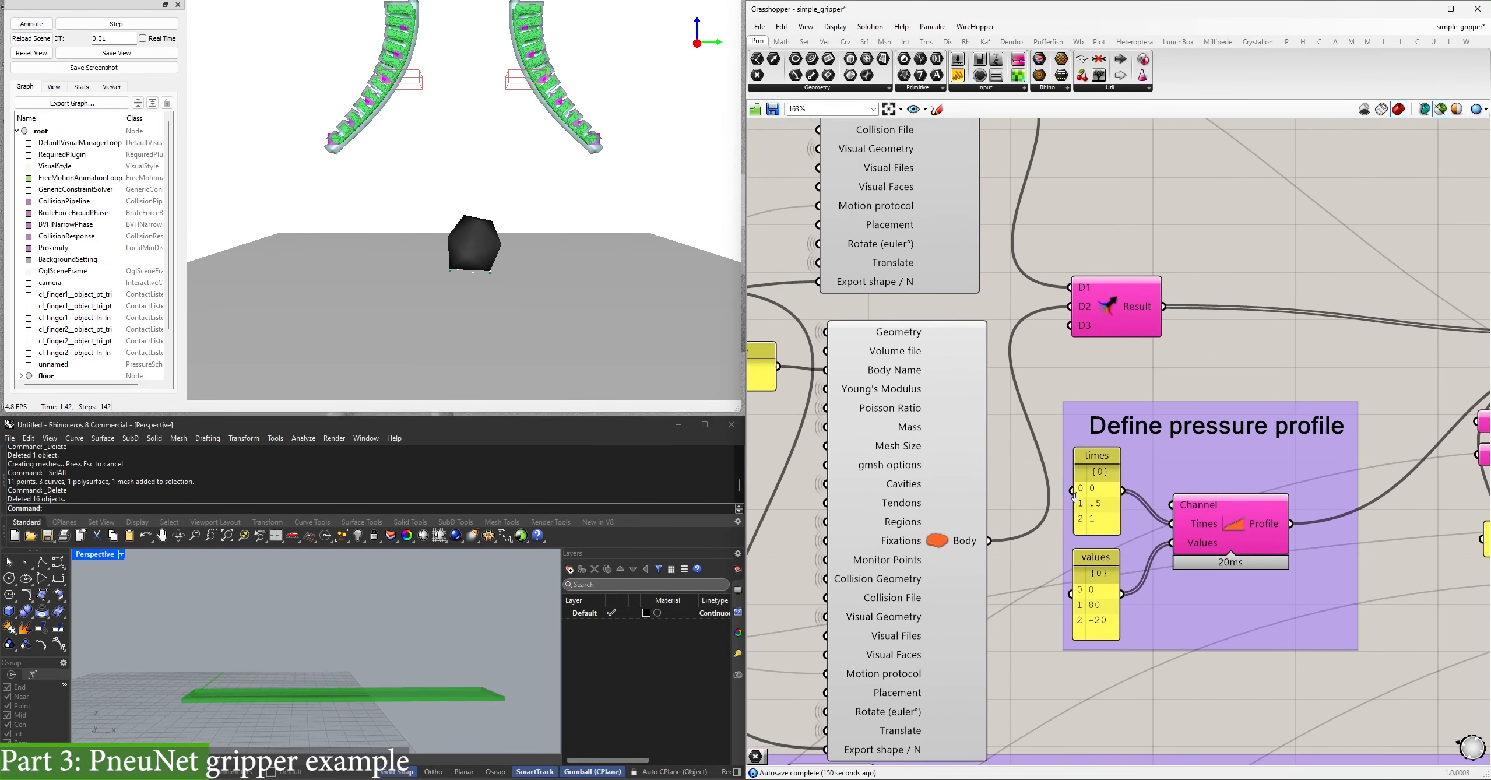
# Examine the finger1 Body component's motion and placement inputs and the Orientation for gripper group with its rotate and translate vectors.
pyautogui.scroll(-2, 1048, 452)
pyautogui.moveTo(988, 416); pyautogui.dragTo(1160, 460, button='right')
pyautogui.click(1179, 331)
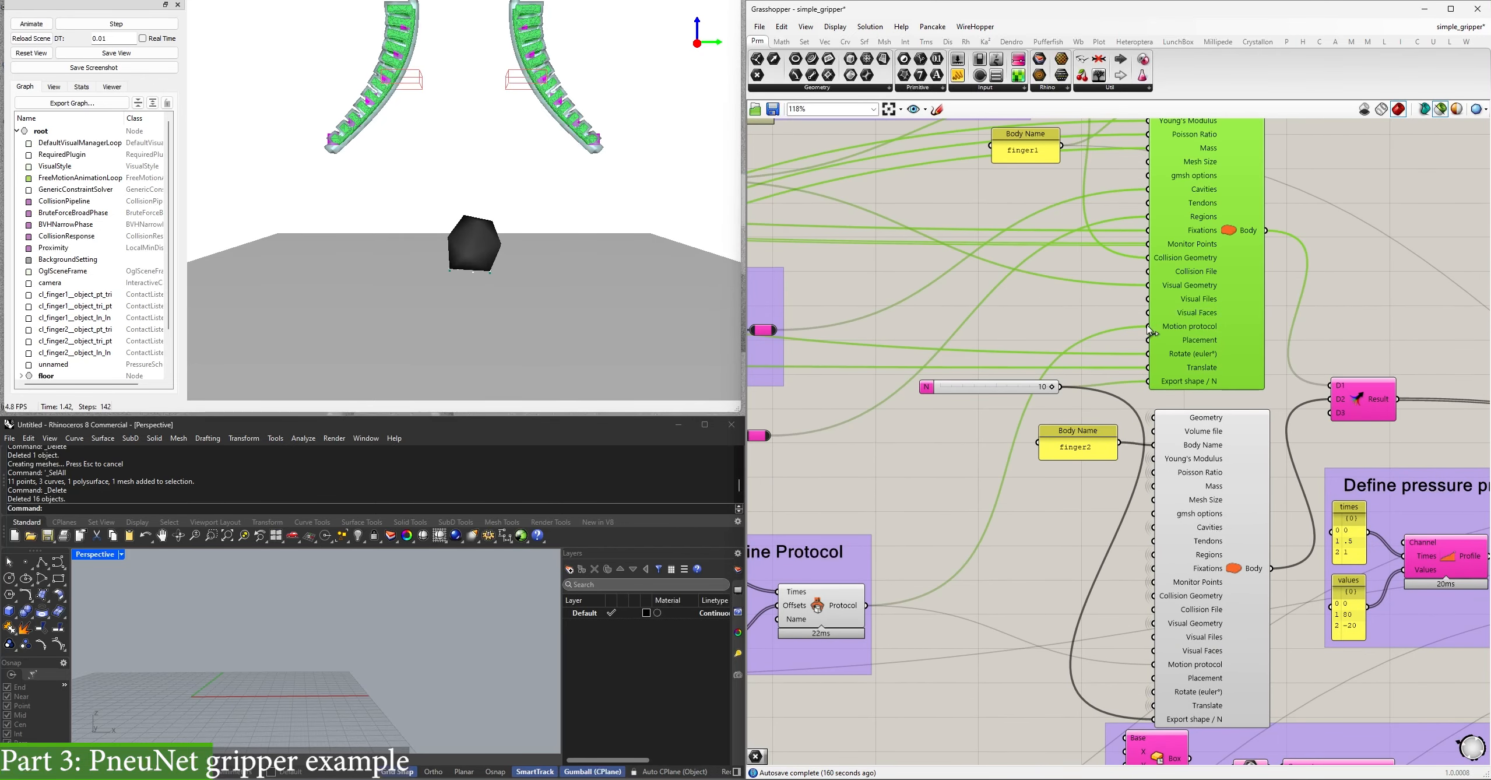
pyautogui.moveTo(1177, 357); pyautogui.dragTo(1230, 340, button='right')
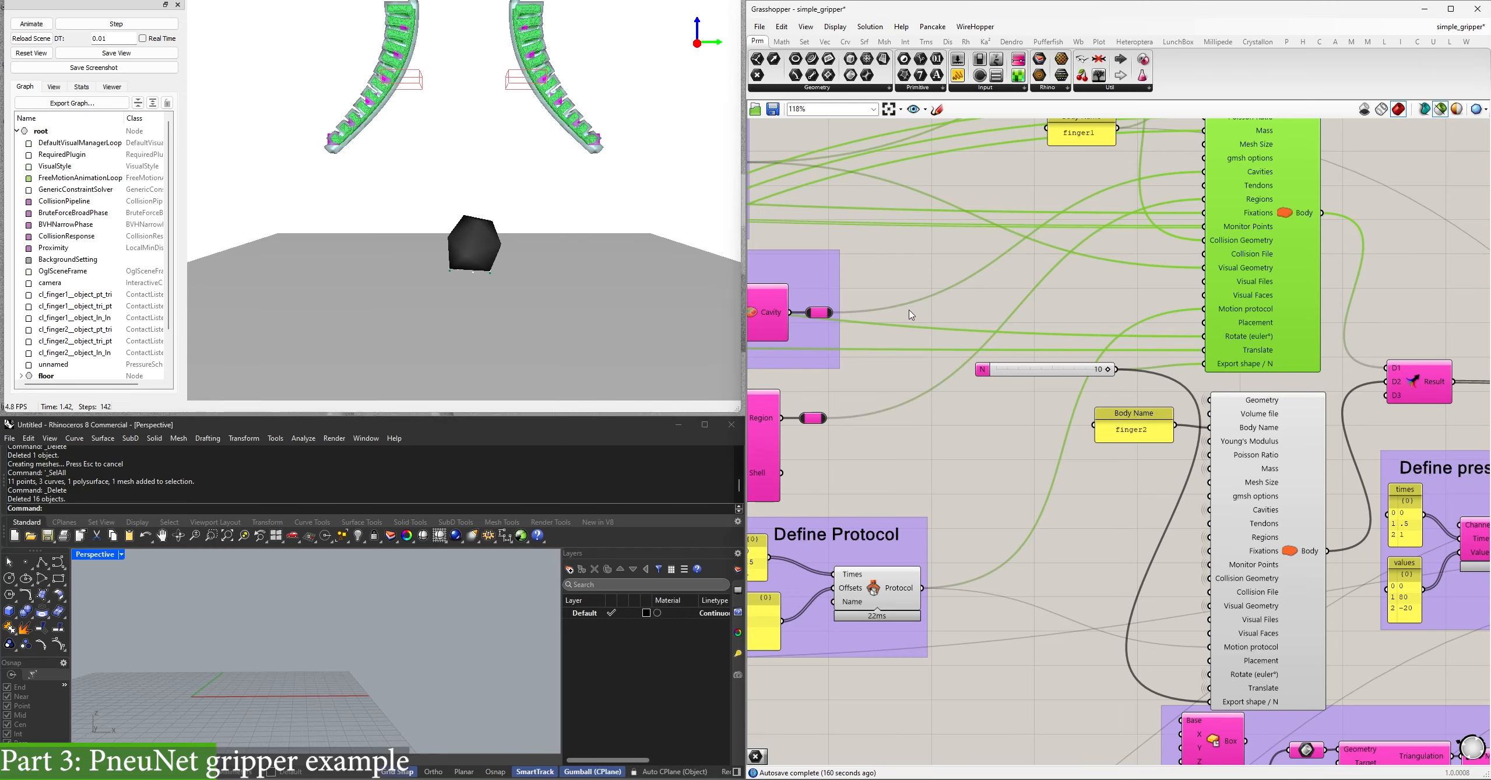
pyautogui.moveTo(912, 315); pyautogui.dragTo(1026, 349, button='right')
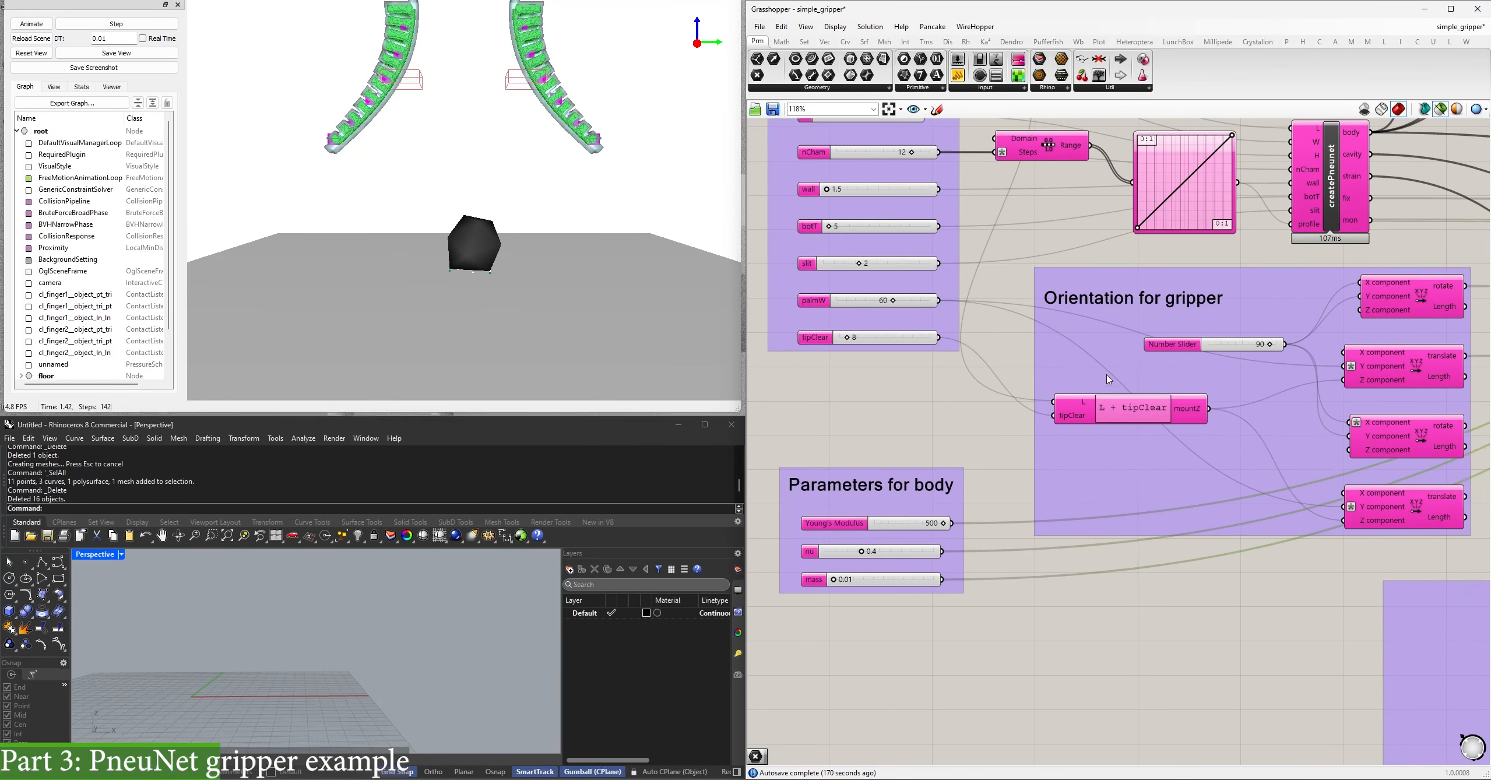
pyautogui.click(1187, 404)
pyautogui.moveTo(1229, 400); pyautogui.dragTo(1056, 399, button='right')
pyautogui.click(1266, 304)
pyautogui.moveTo(1367, 345); pyautogui.dragTo(1222, 342, button='right')
pyautogui.click(1222, 343)
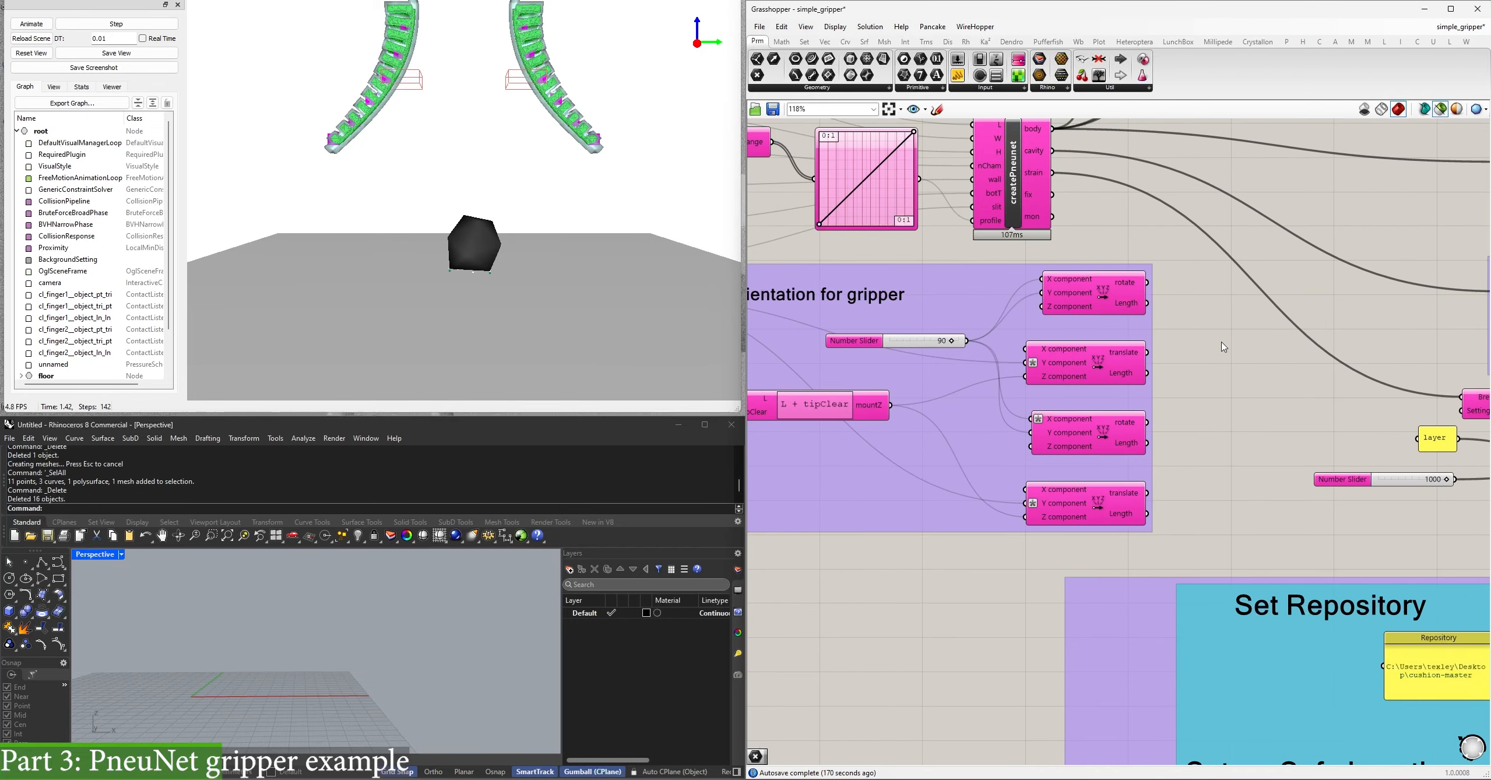
# Add a panel beside the Orientation for gripper group and wire it to the rotate and translate vectors in turn, ending on the first translate output.
pyautogui.press('F4')
pyautogui.write('//')
pyautogui.press('Return')
pyautogui.moveTo(1094, 464); pyautogui.dragTo(1147, 282)
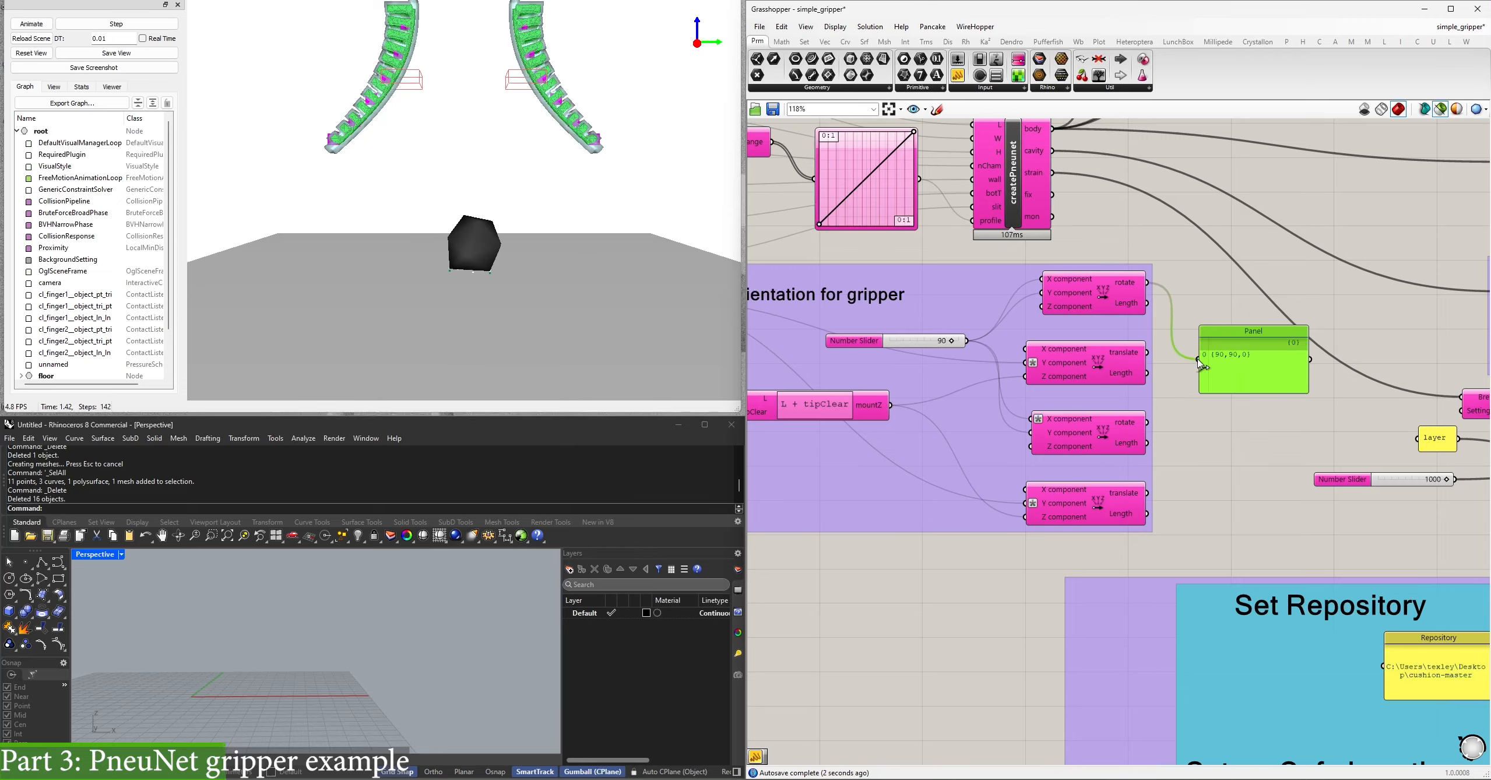
pyautogui.moveTo(1199, 359); pyautogui.dragTo(1147, 352)
pyautogui.moveTo(1199, 359); pyautogui.dragTo(1146, 422)
pyautogui.moveTo(1199, 359); pyautogui.dragTo(1147, 493)
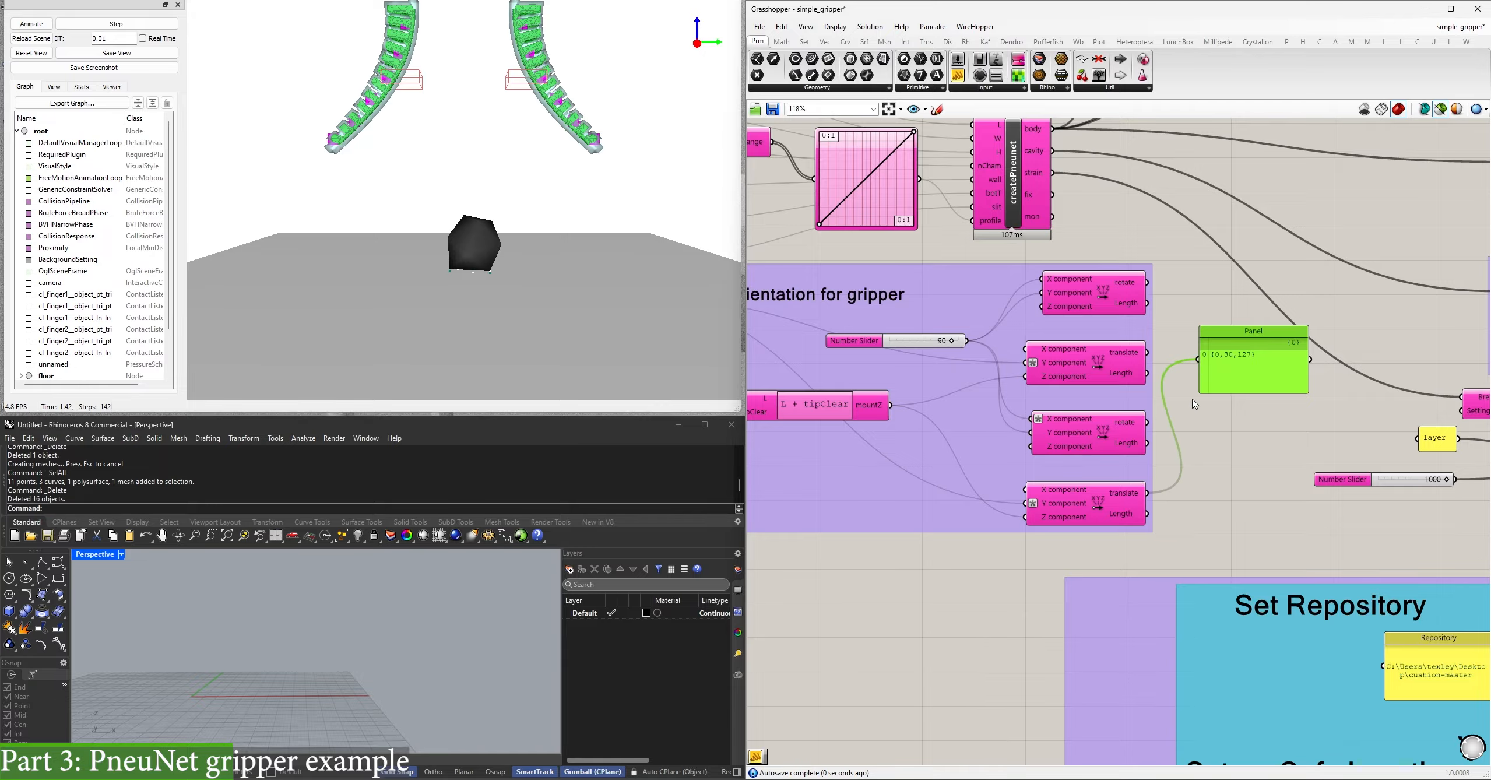
pyautogui.moveTo(1199, 359); pyautogui.dragTo(1147, 353)
# Preview the setup component's output in Rhino and examine both placed fingers around the target.
pyautogui.scroll(-2, 1249, 366)
pyautogui.moveTo(1237, 474); pyautogui.dragTo(1065, 387, button='right')
pyautogui.moveTo(1222, 408); pyautogui.dragTo(989, 346, button='right')
pyautogui.moveTo(1269, 467); pyautogui.dragTo(1053, 380, button='right')
pyautogui.moveTo(1257, 418); pyautogui.dragTo(1031, 381, button='right')
pyautogui.click(1353, 529)
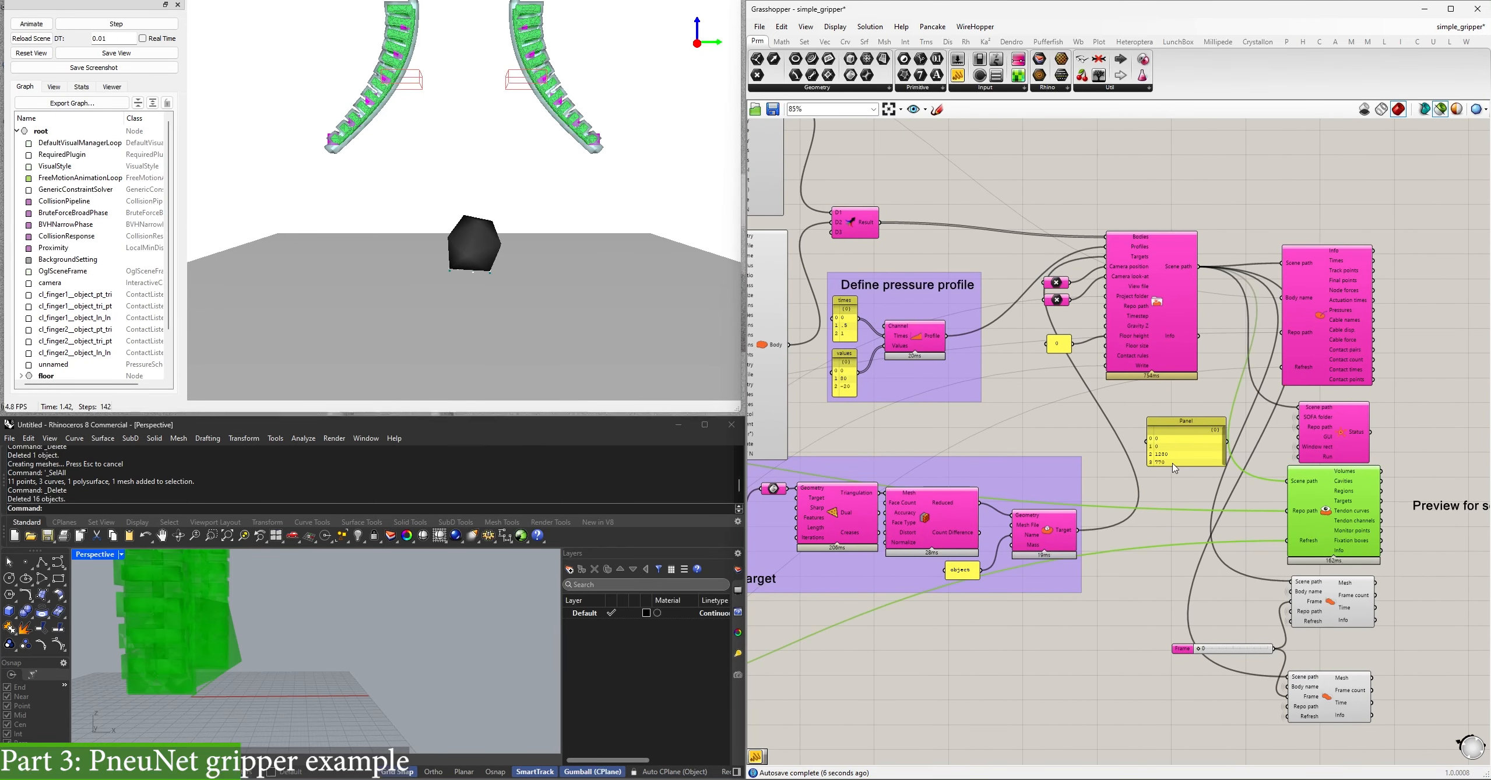
pyautogui.moveTo(418, 592); pyautogui.dragTo(286, 697, button='right')
pyautogui.scroll(-5, 288, 661)
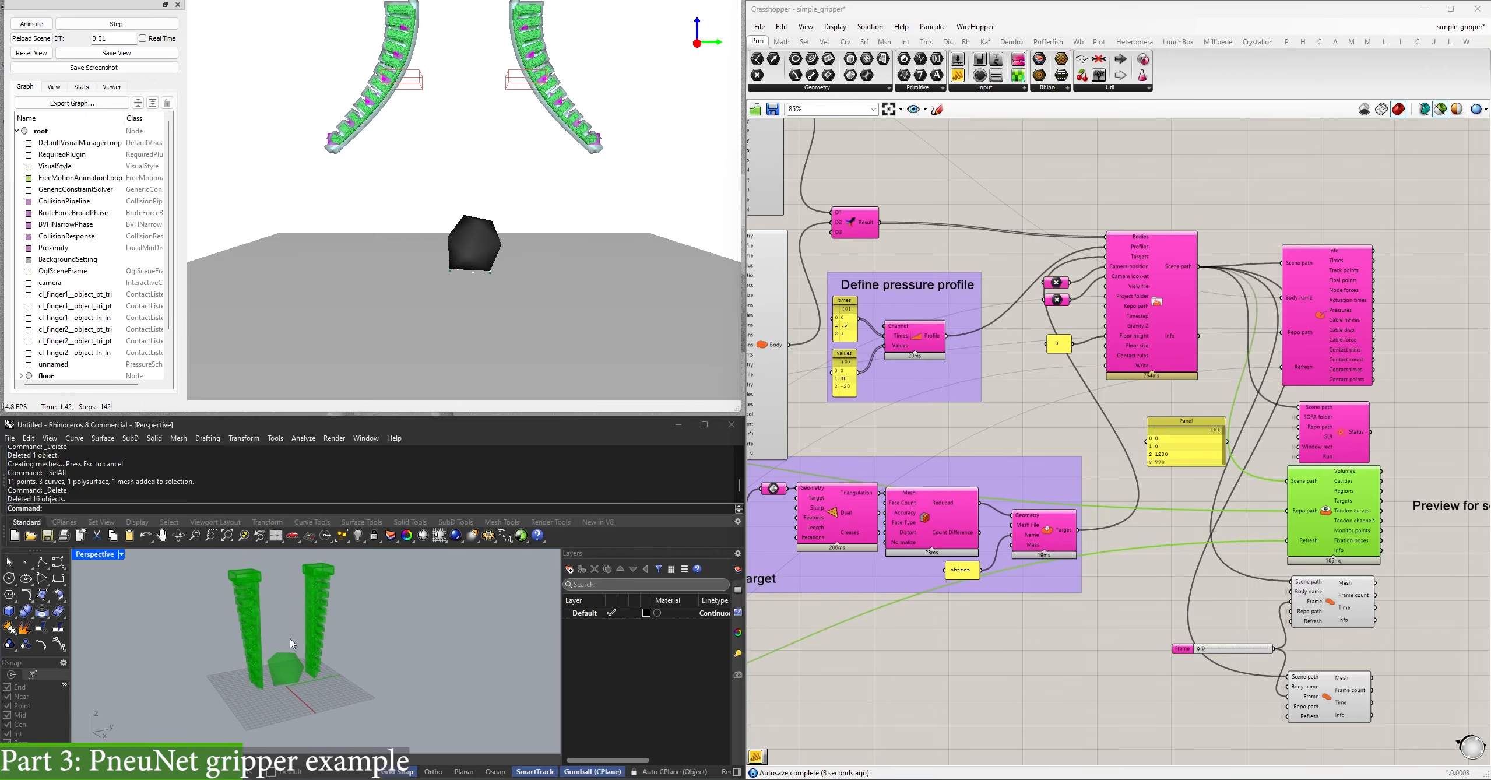
pyautogui.keyDown('shift'); pyautogui.moveTo(290, 636); pyautogui.dragTo(309, 636, button='right'); pyautogui.keyUp('shift')
# Preview the original createPneunet geometry in Rhino and compare it with the placed fingers from the setup preview.
pyautogui.moveTo(991, 373); pyautogui.dragTo(1312, 395, button='right')
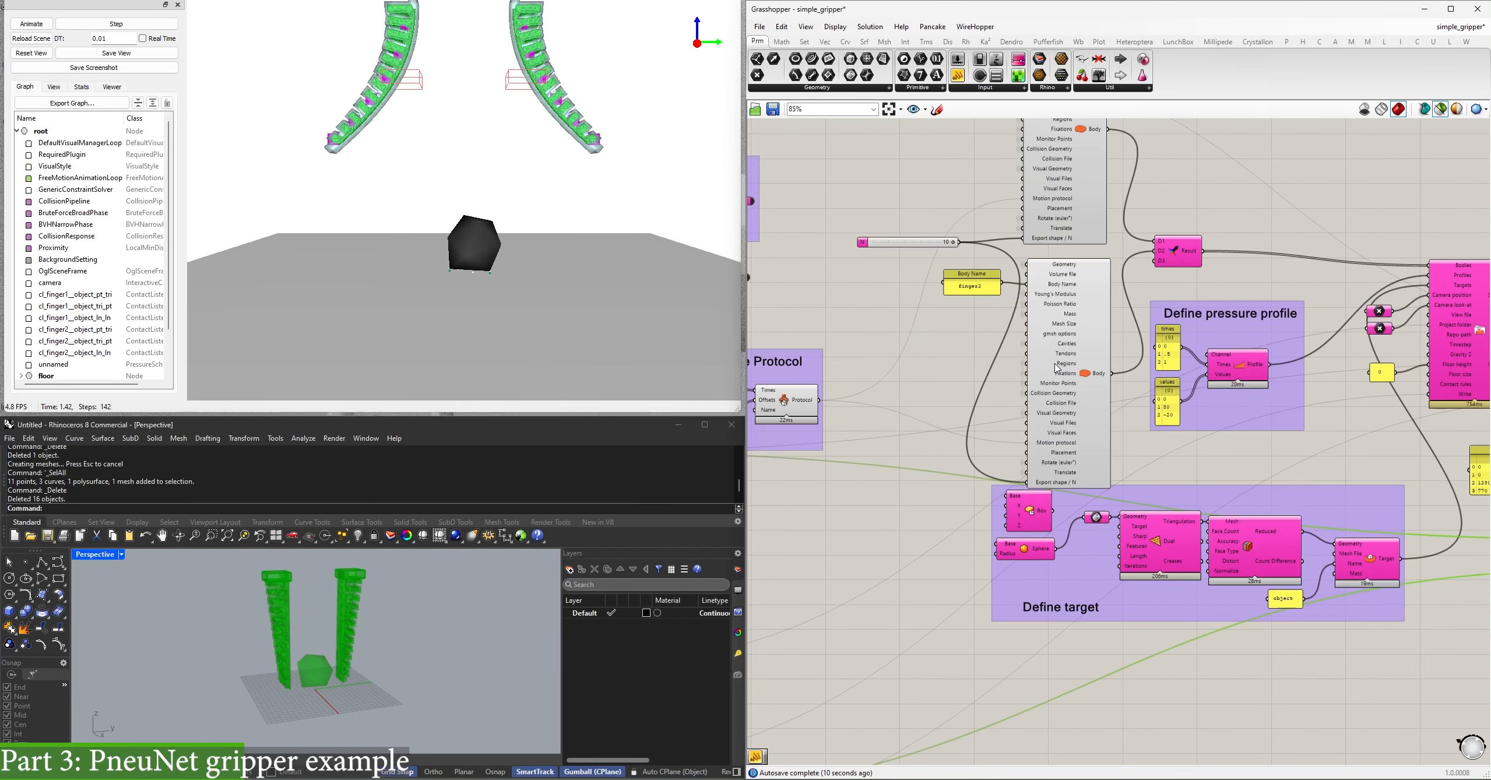
pyautogui.moveTo(1058, 369); pyautogui.dragTo(1258, 395, button='right')
pyautogui.moveTo(977, 335); pyautogui.dragTo(1150, 498, button='right')
pyautogui.moveTo(956, 297); pyautogui.dragTo(1191, 320, button='right')
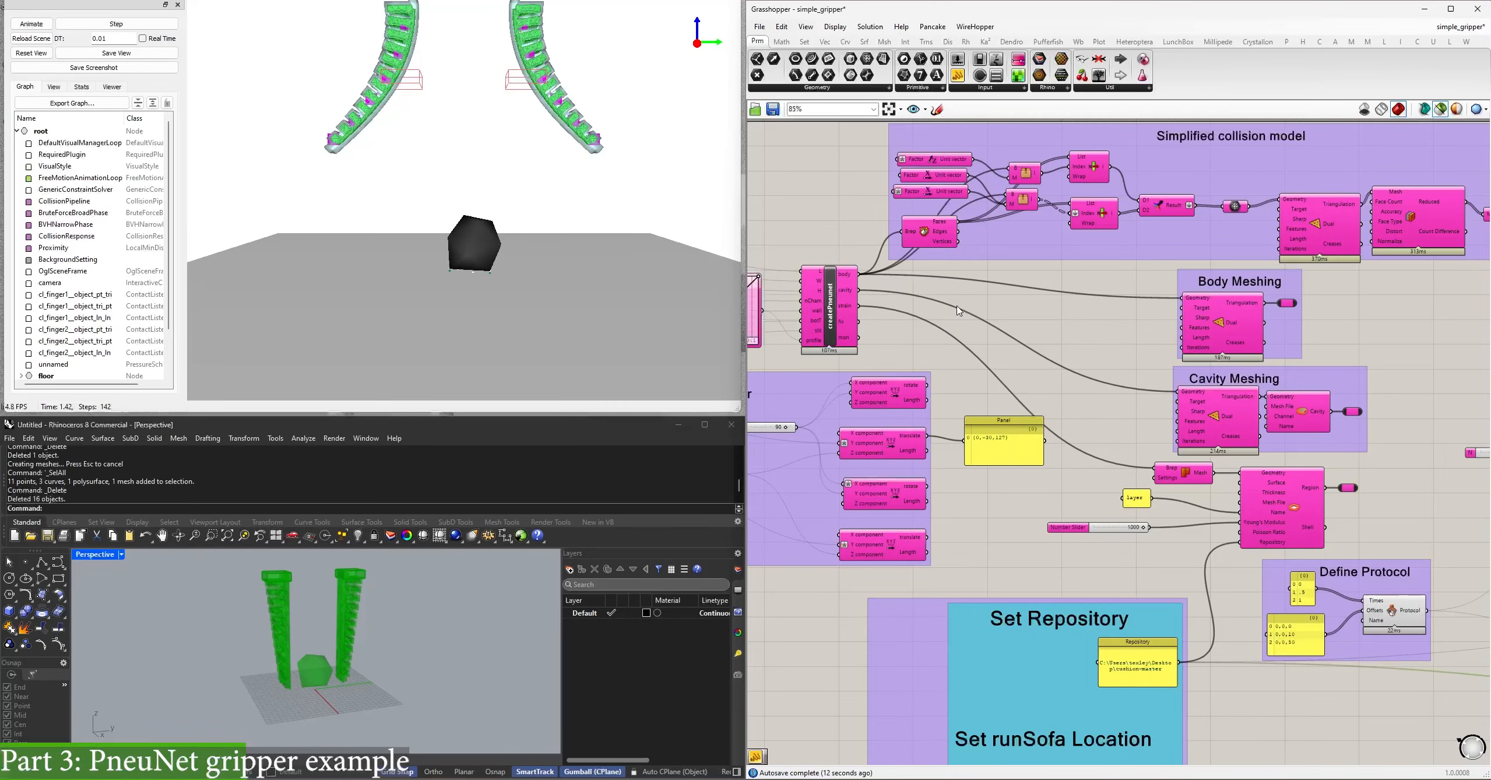
pyautogui.click(823, 293)
pyautogui.moveTo(1315, 492); pyautogui.dragTo(904, 303, button='right')
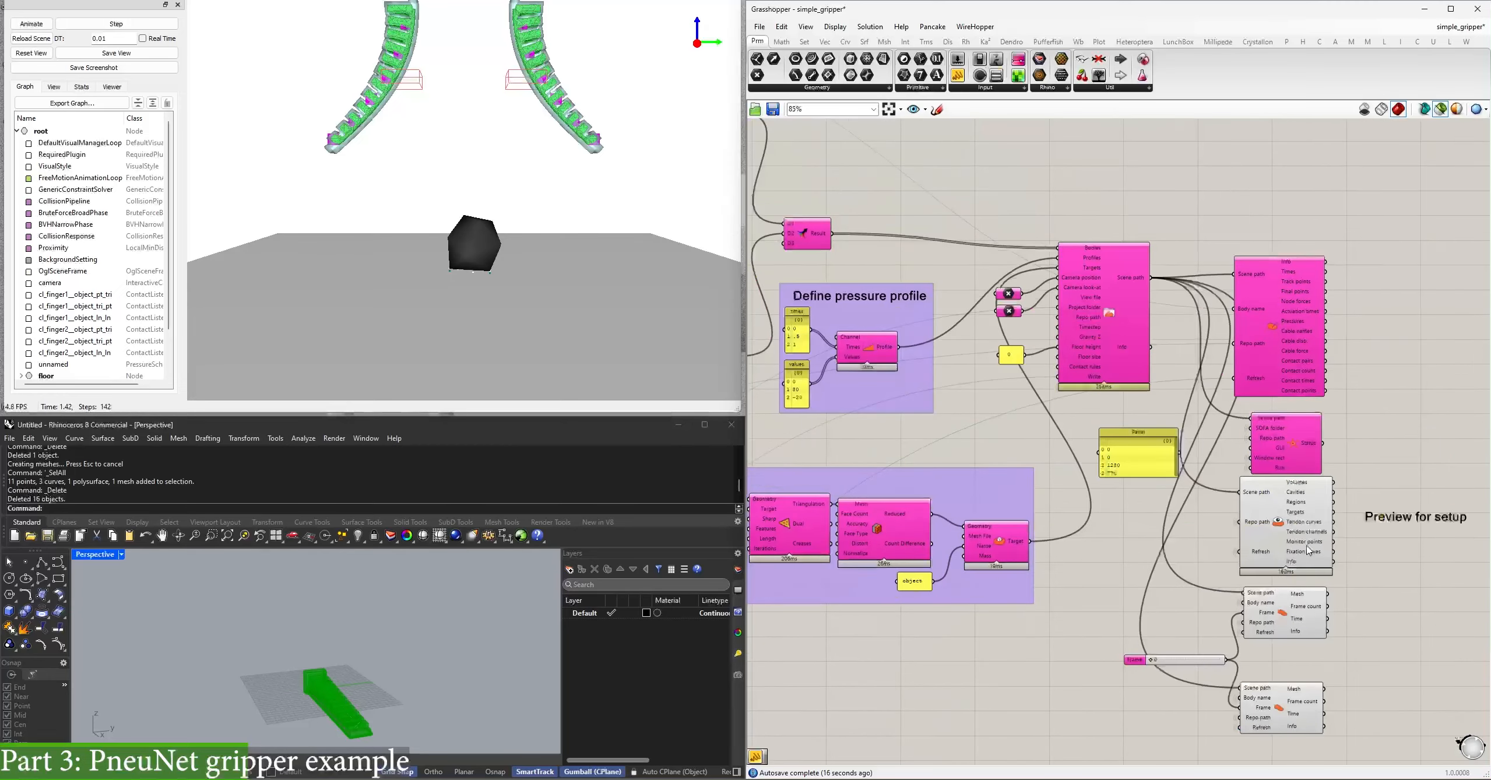
pyautogui.click(1286, 525)
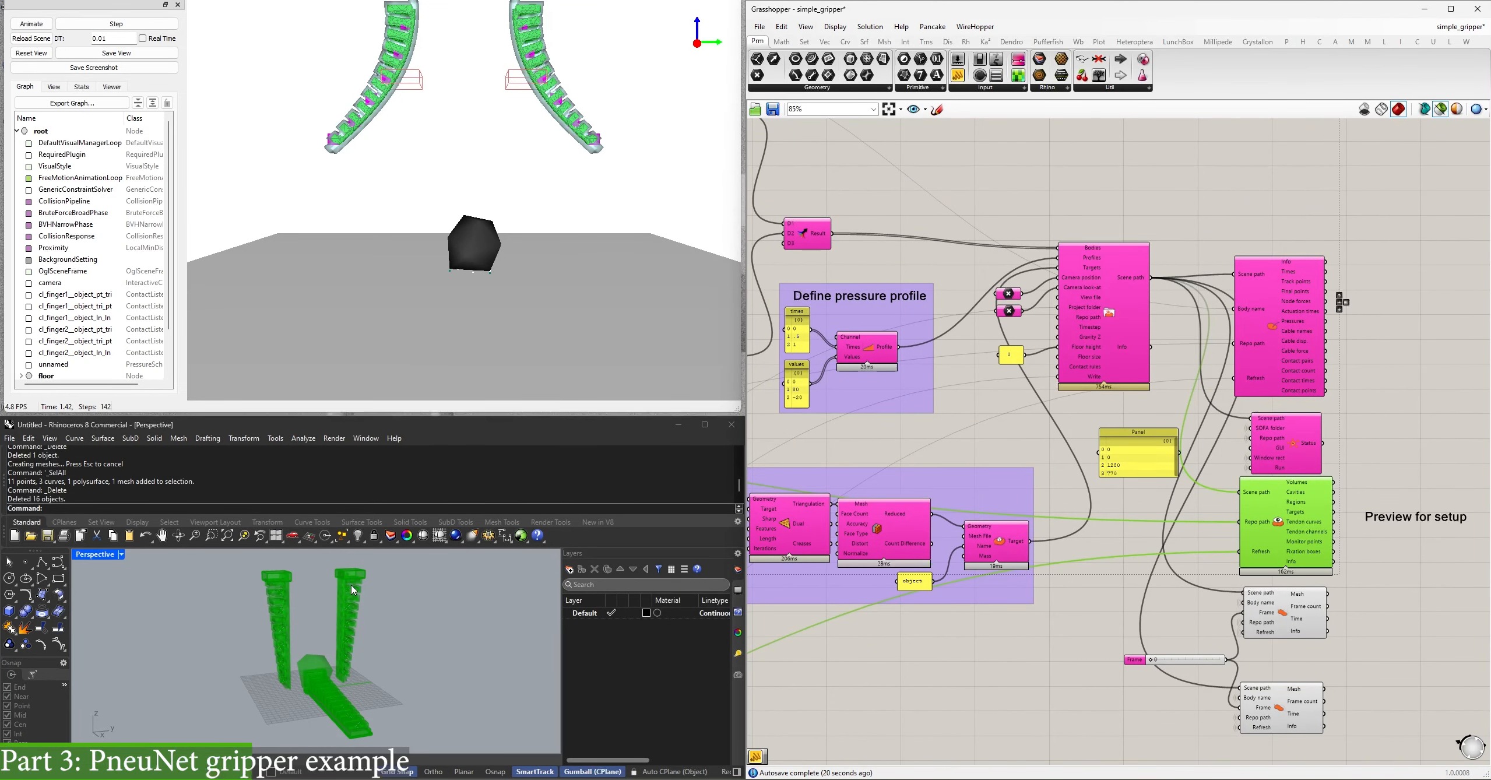
# Examine the finger1 Body component's rotate and translate inputs and trace its connections back to the Cavity Meshing and Define Protocol groups.
pyautogui.moveTo(882, 407); pyautogui.dragTo(1222, 402, button='right')
pyautogui.scroll(4, 1223, 402)
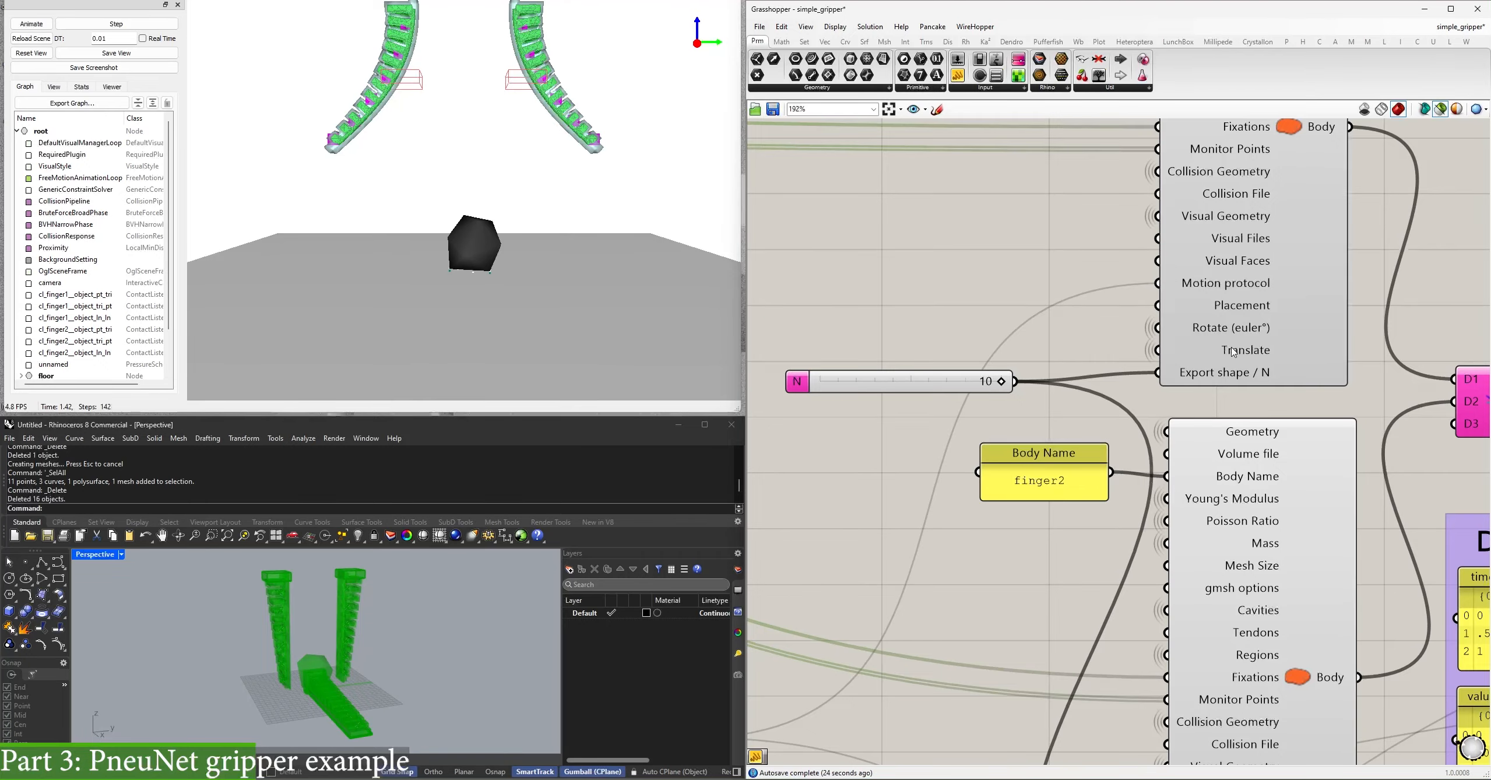
pyautogui.click(1245, 319)
pyautogui.scroll(-4, 1227, 334)
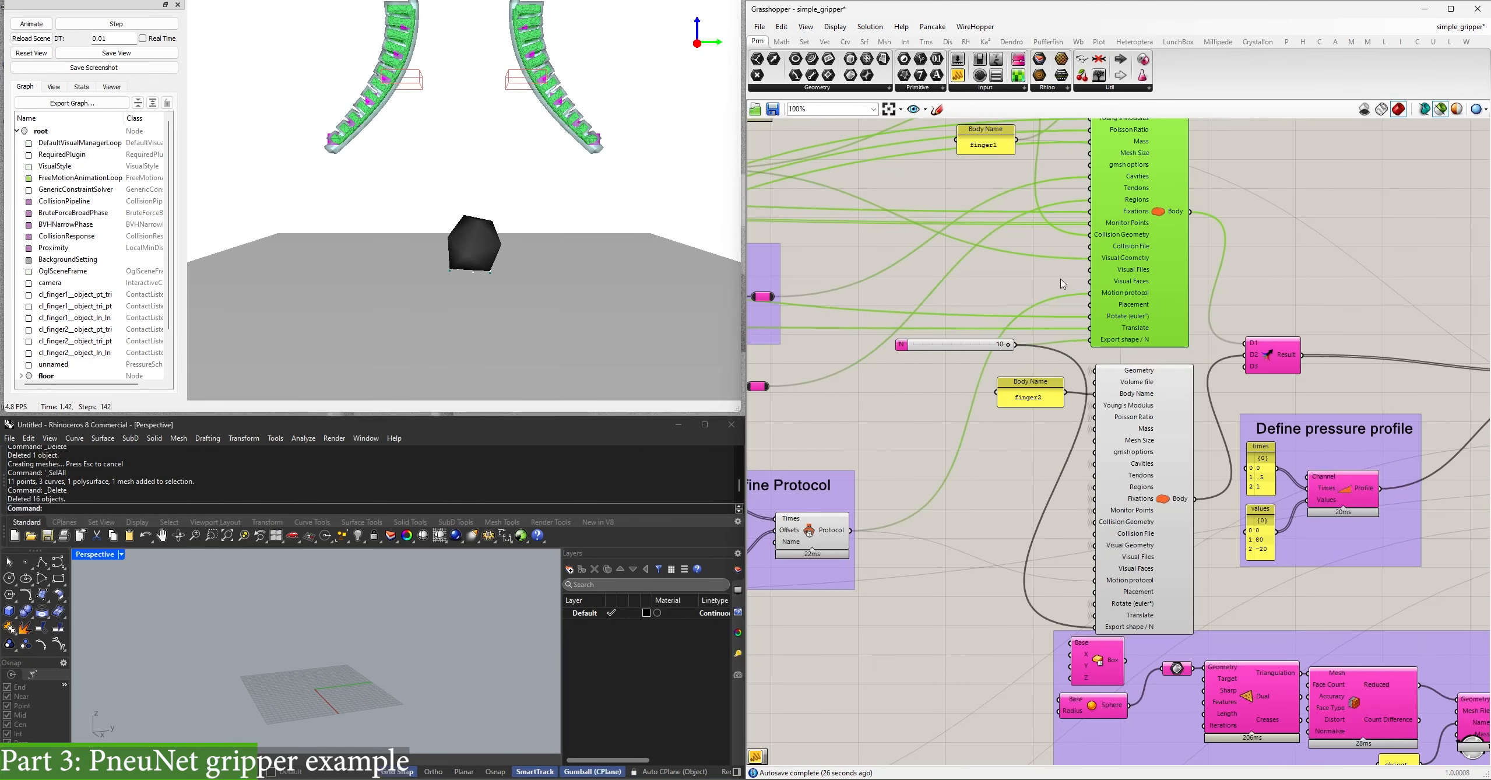
pyautogui.moveTo(1062, 283); pyautogui.dragTo(1115, 354, button='right')
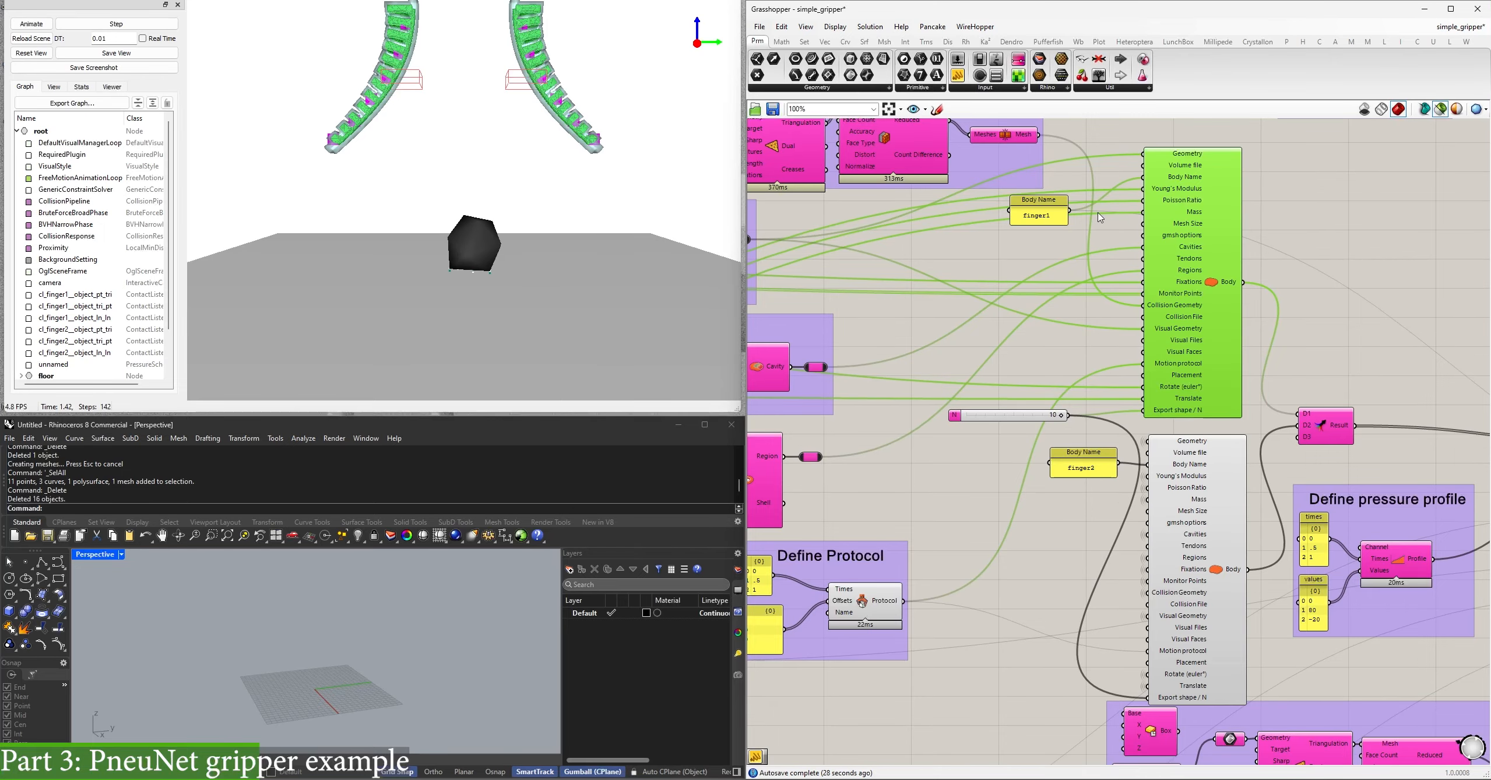
pyautogui.moveTo(1191, 404); pyautogui.dragTo(1288, 295, button='right')
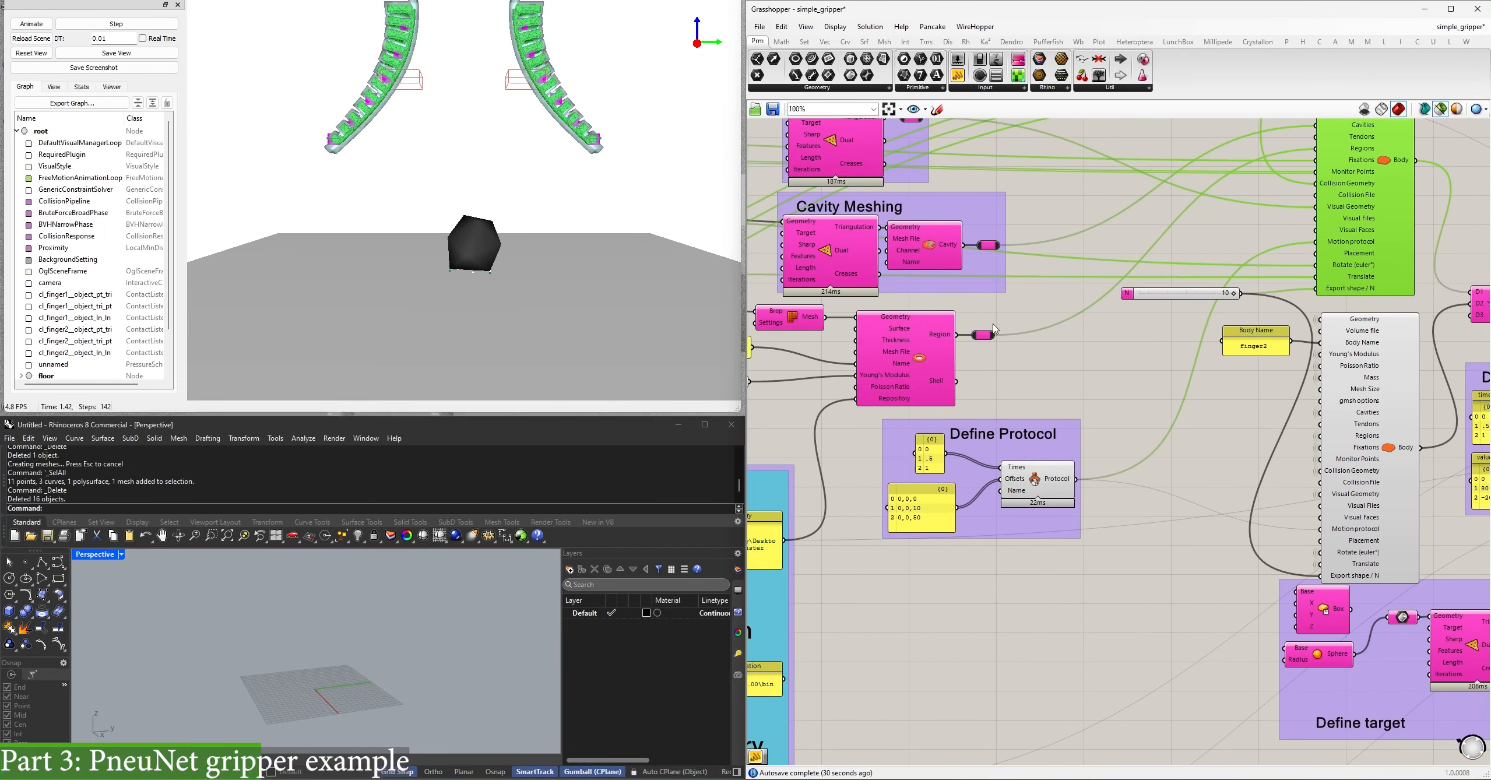
pyautogui.moveTo(995, 329); pyautogui.dragTo(1044, 405, button='right')
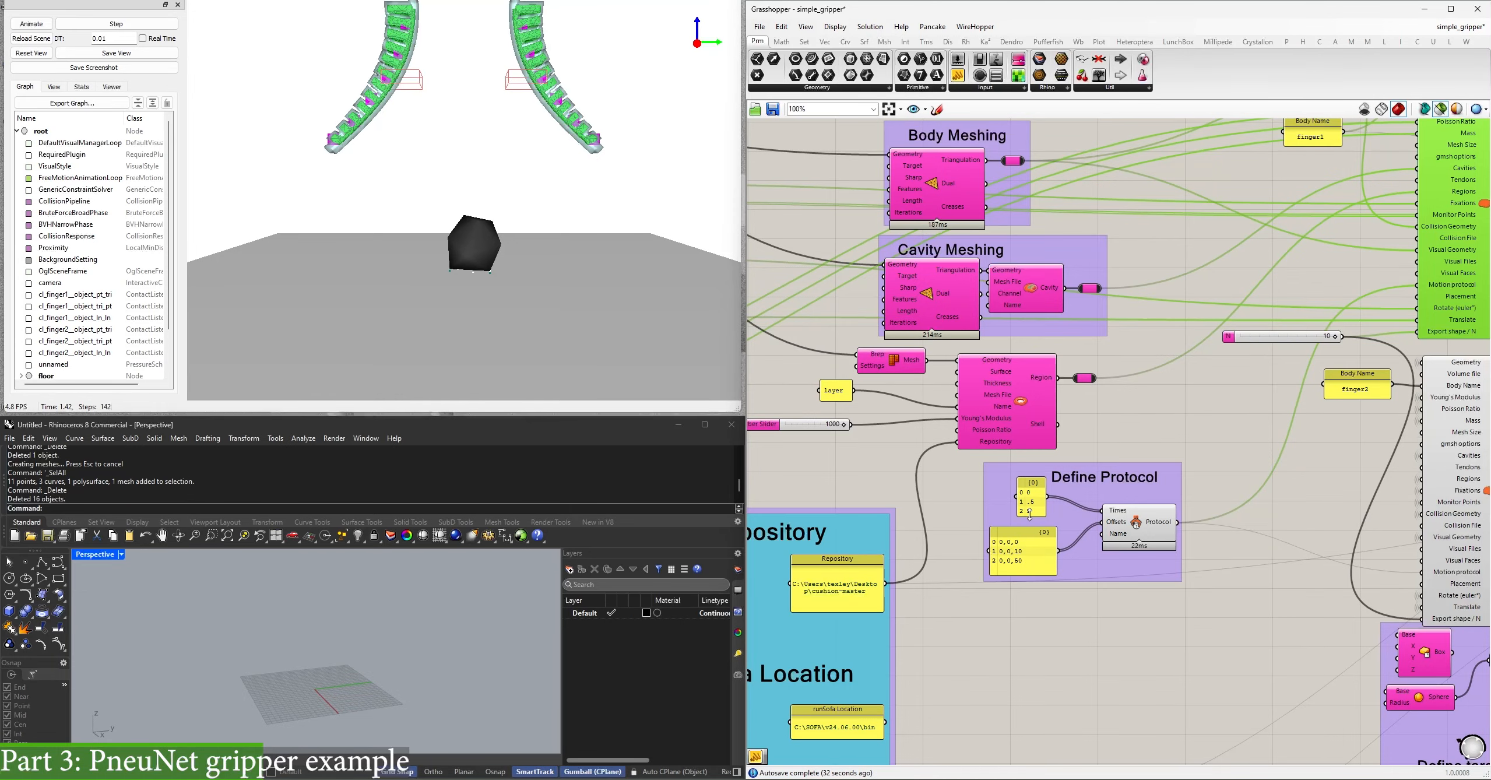
# Examine the Define pressure profile group and how the merged bodies and the profile feed the scene component.
pyautogui.moveTo(1214, 540); pyautogui.dragTo(1003, 484, button='right')
pyautogui.moveTo(1353, 443); pyautogui.dragTo(991, 490, button='right')
pyautogui.scroll(4, 1058, 377)
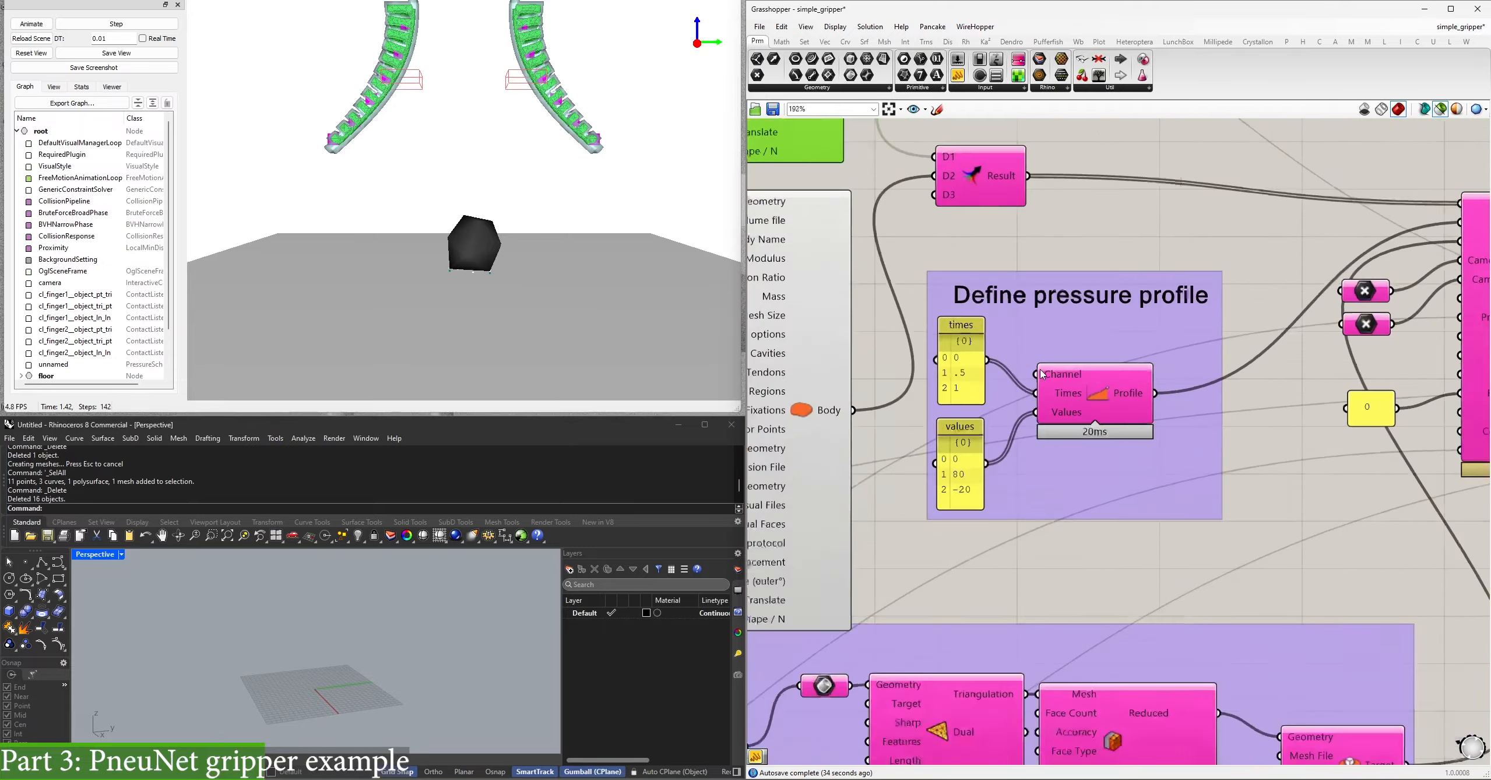
pyautogui.scroll(-4, 1058, 377)
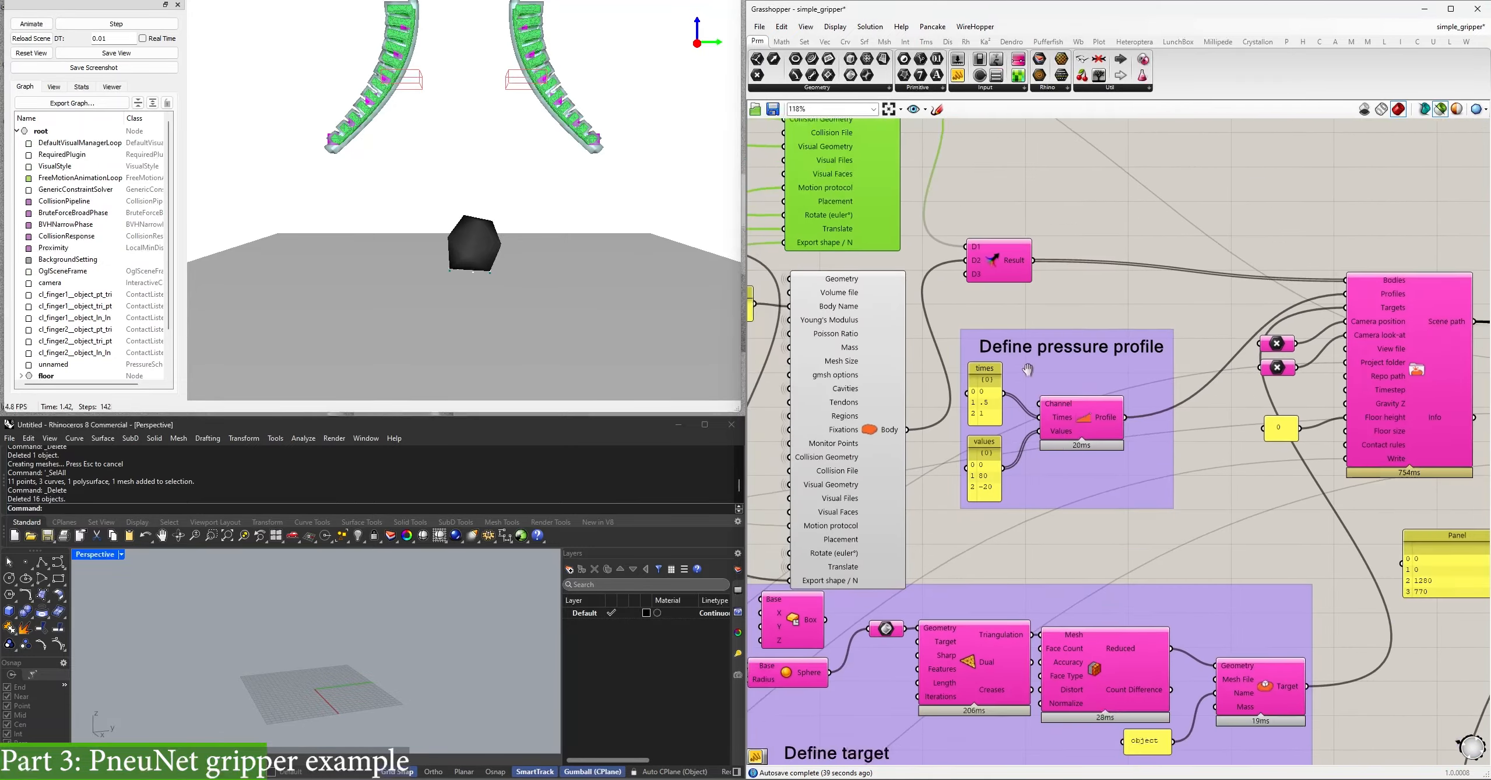
pyautogui.moveTo(980, 249); pyautogui.dragTo(1017, 340, button='right')
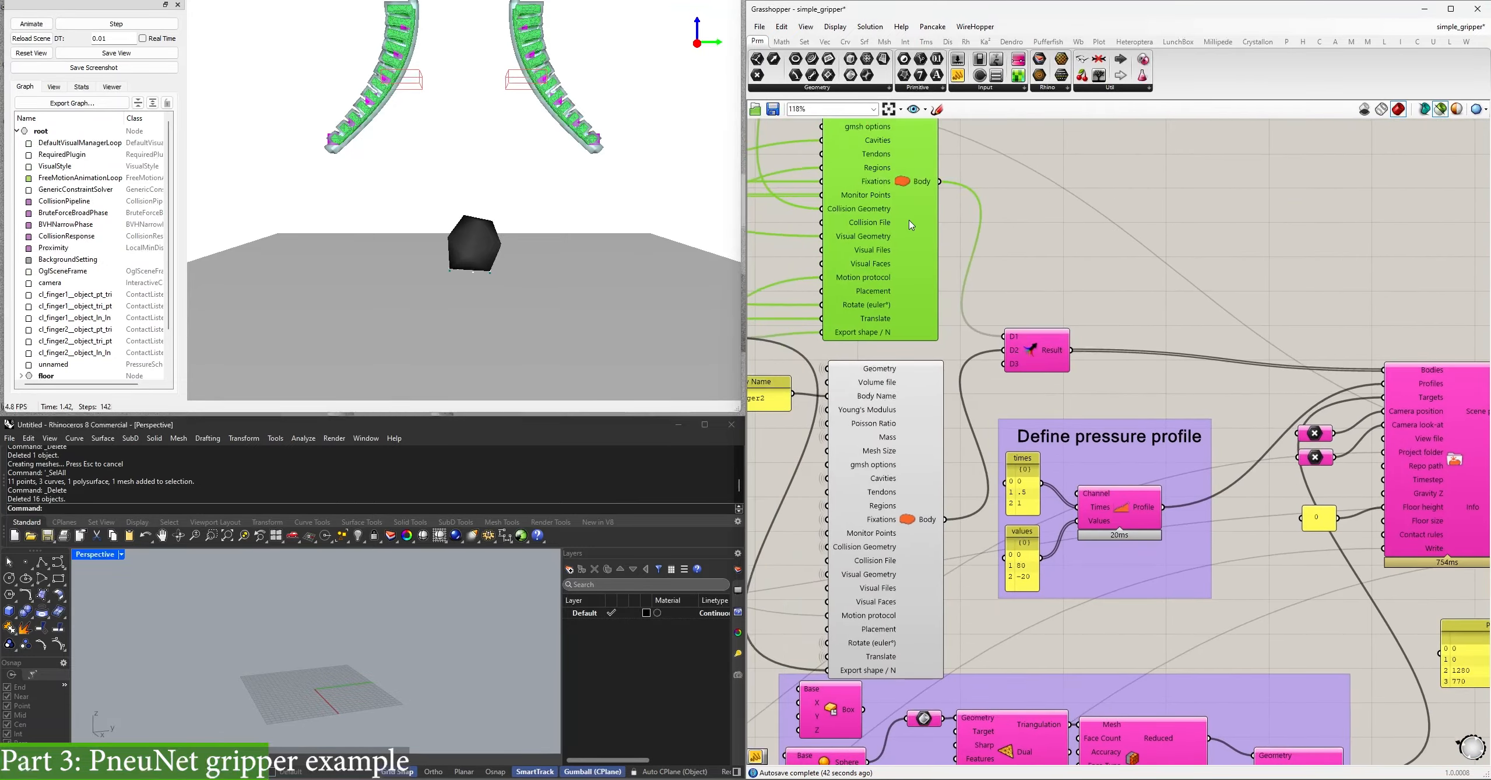
pyautogui.moveTo(1196, 369); pyautogui.dragTo(992, 281, button='right')
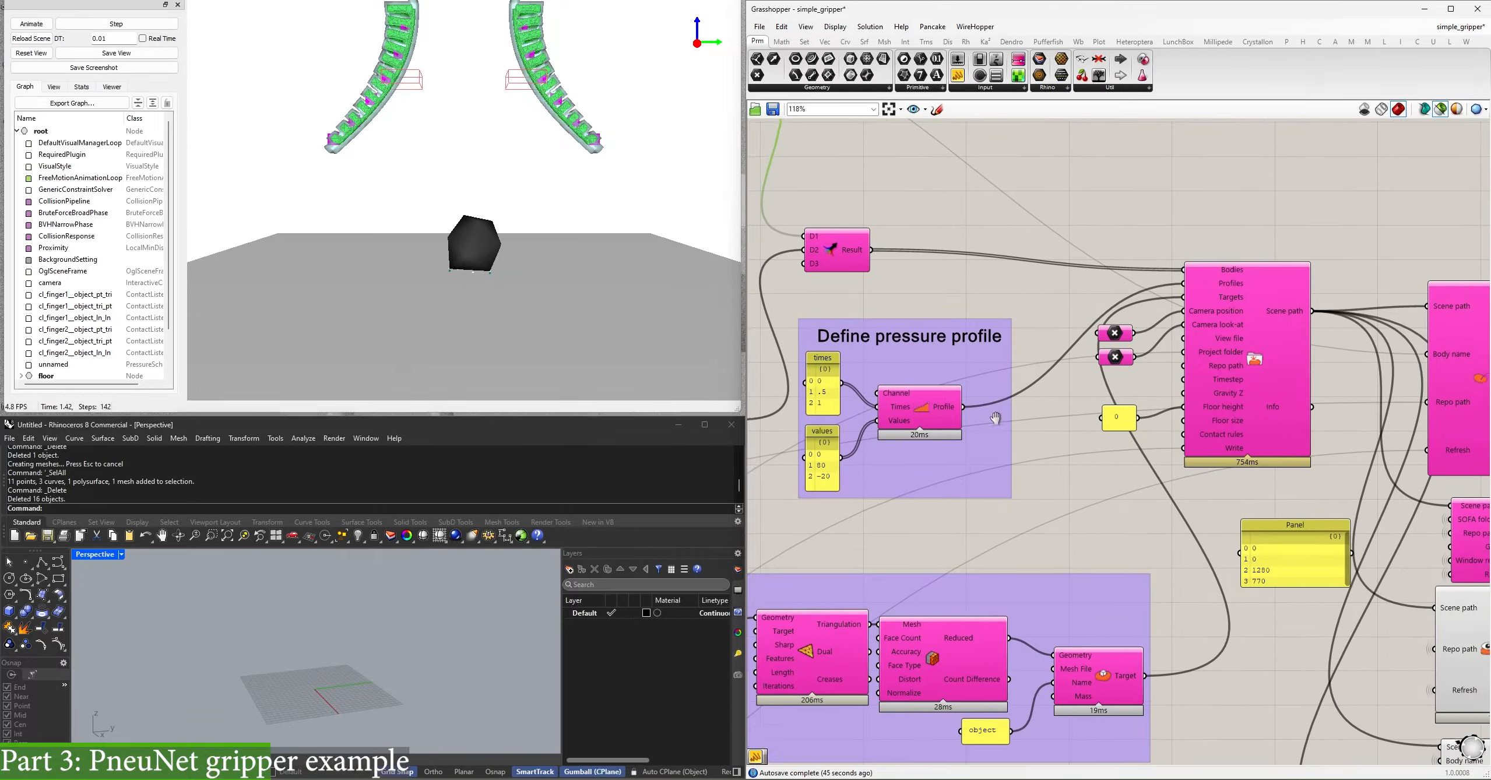
pyautogui.moveTo(971, 432); pyautogui.dragTo(997, 402, button='right')
# Examine the Define target group, previewing its sphere, geometry container and Dual remeshing component in Rhino.
pyautogui.moveTo(1101, 645); pyautogui.dragTo(1375, 452, button='right')
pyautogui.click(924, 444)
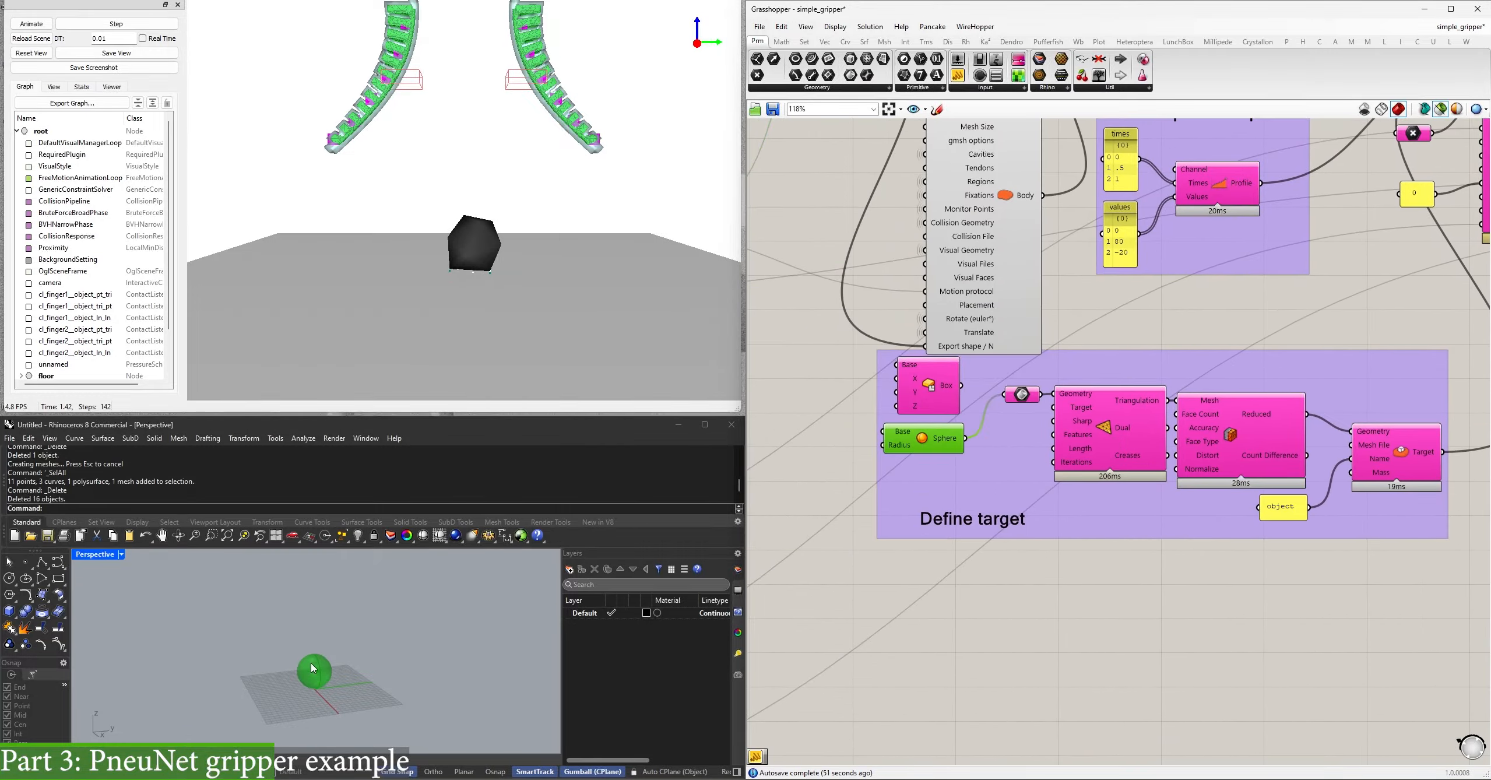
pyautogui.click(1017, 396)
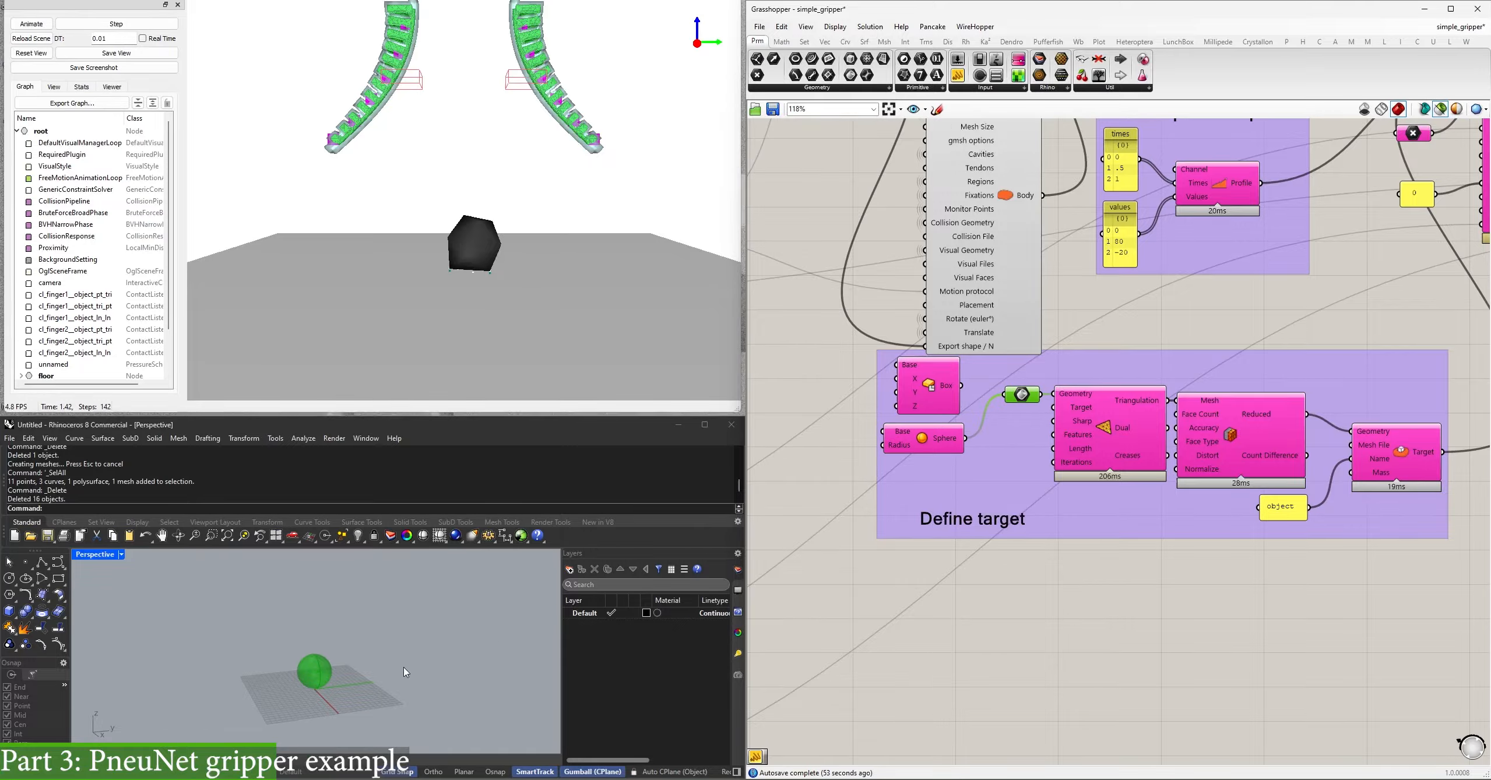
pyautogui.moveTo(367, 663); pyautogui.dragTo(375, 666, button='right')
pyautogui.click(1128, 430)
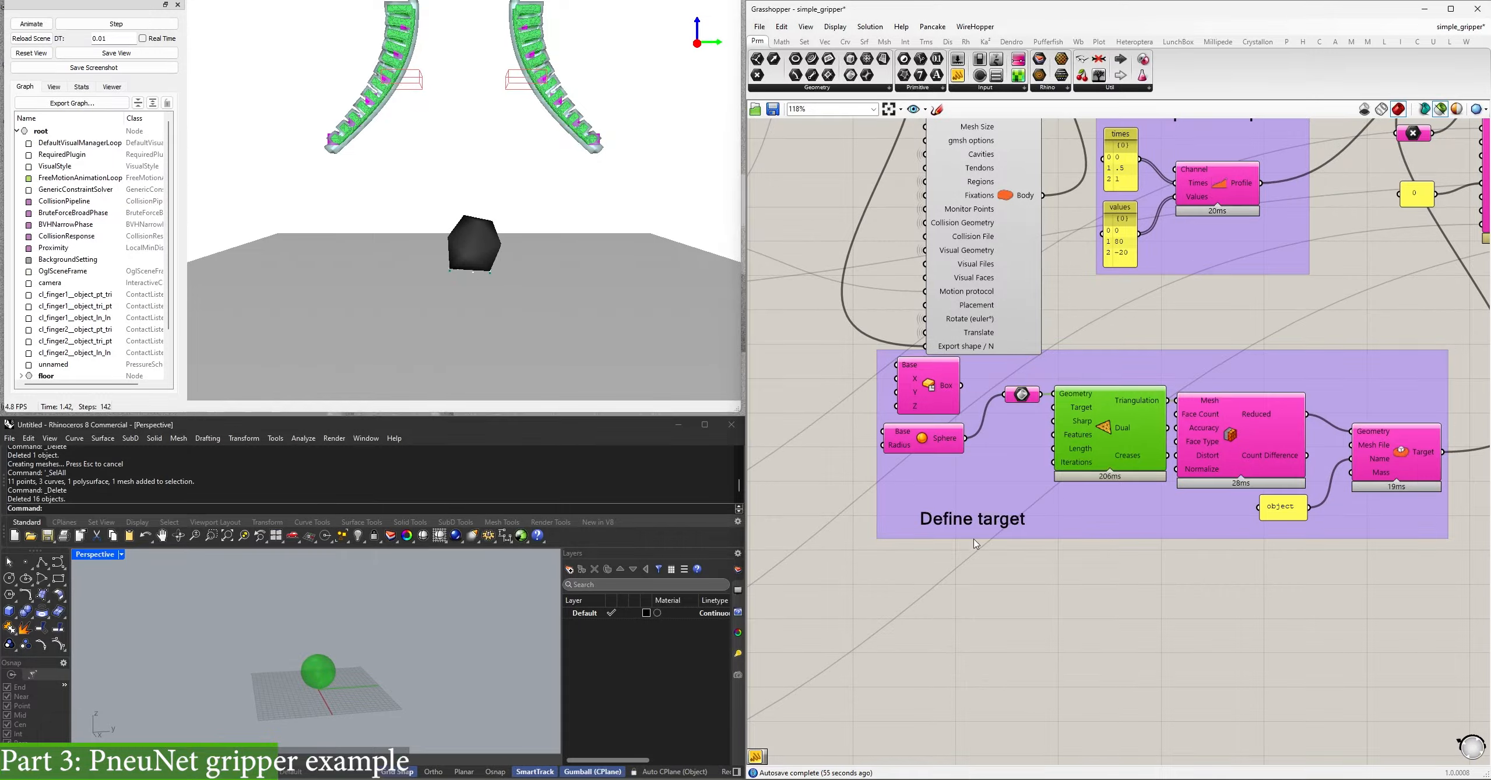
# Bake the target's Dual triangulation into Rhino for inspection and delete the baked mesh.
pyautogui.middleClick(1137, 437)
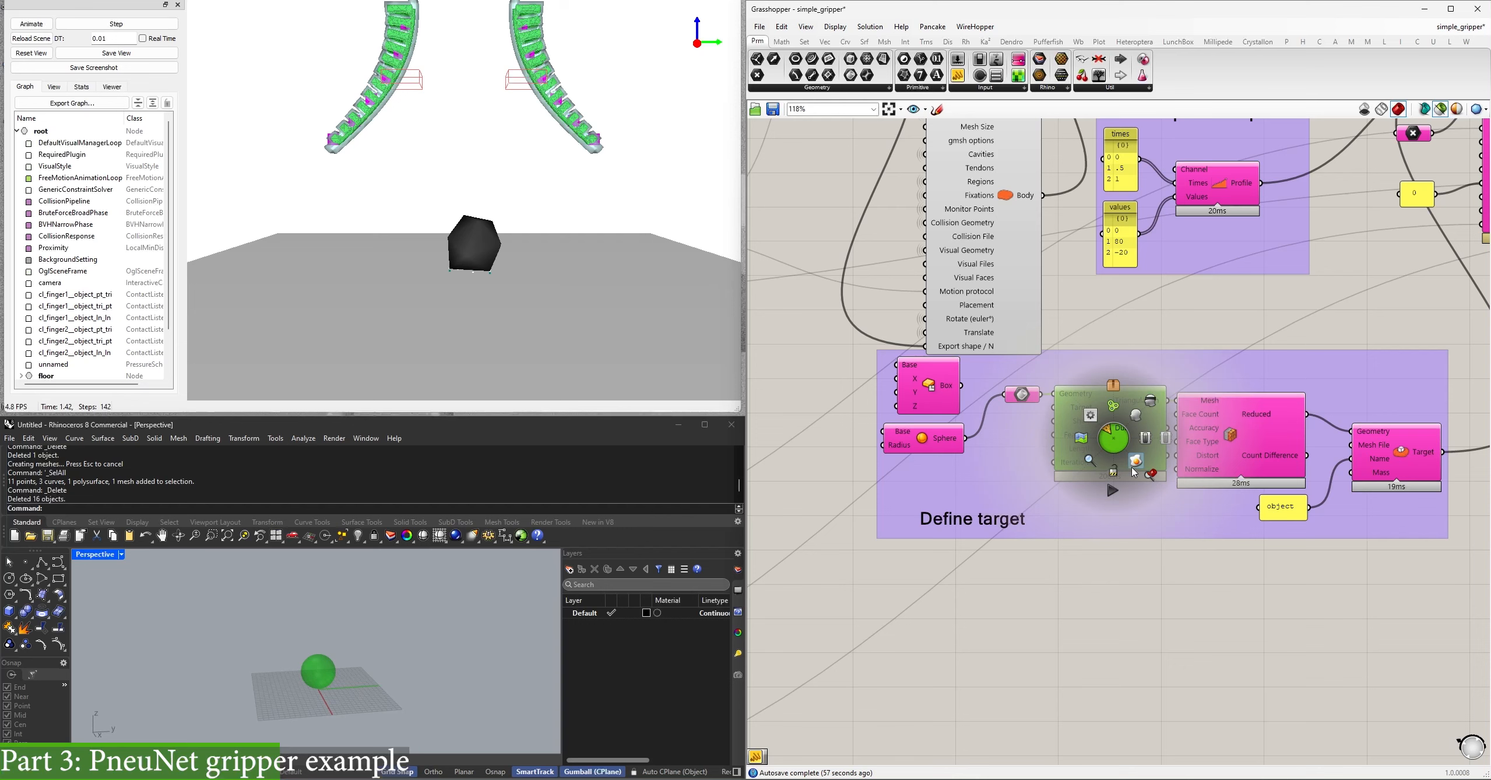
pyautogui.click(1127, 681)
pyautogui.scroll(5, 268, 707)
pyautogui.keyDown('shift'); pyautogui.moveTo(406, 646); pyautogui.dragTo(372, 664, button='right'); pyautogui.keyUp('shift')
pyautogui.click(341, 650)
pyautogui.hotkey('ctrl', 'a')
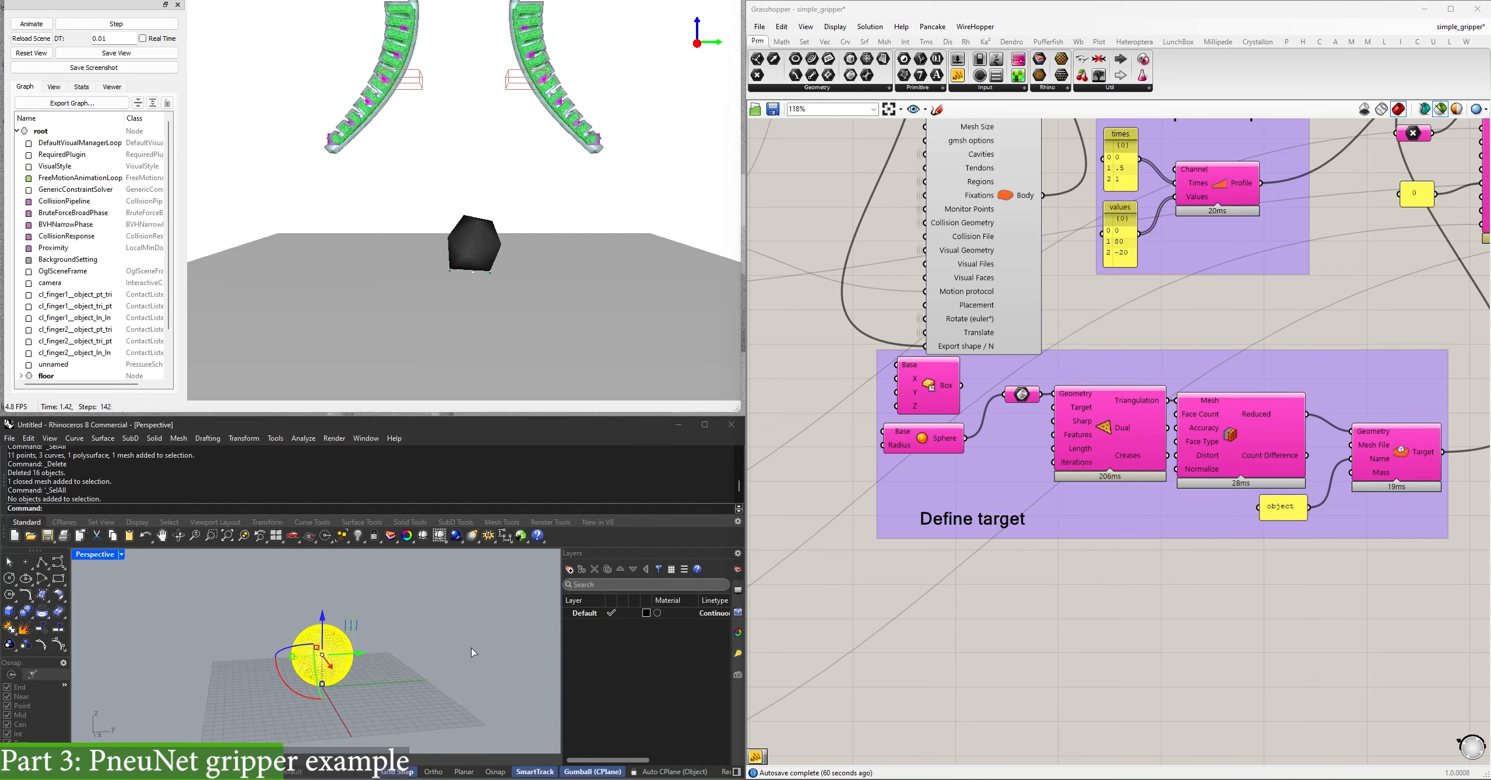
pyautogui.press('Delete')
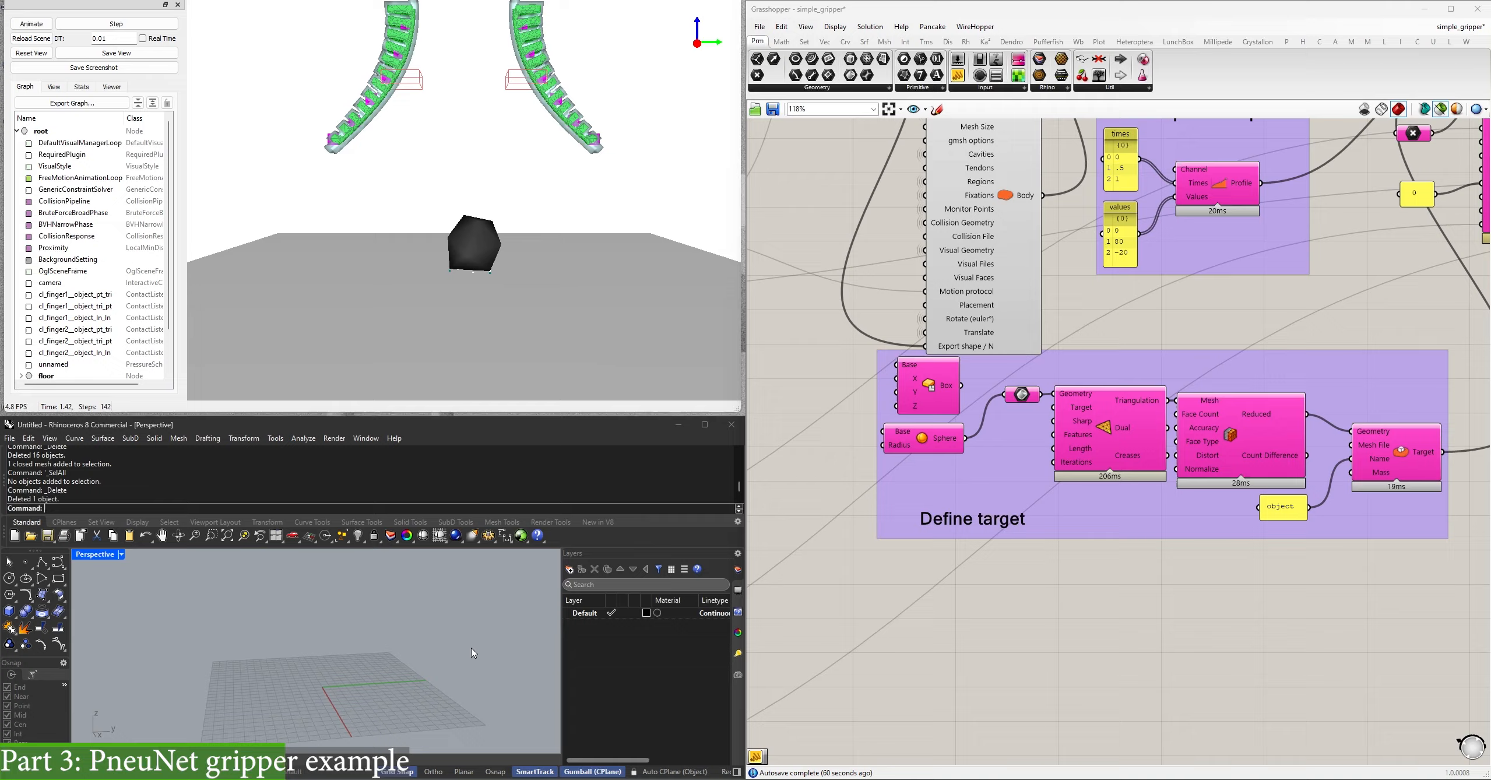
# Bake the target's reduced mesh into Rhino for inspection and delete the baked copy.
pyautogui.click(1263, 442)
pyautogui.middleClick(1245, 431)
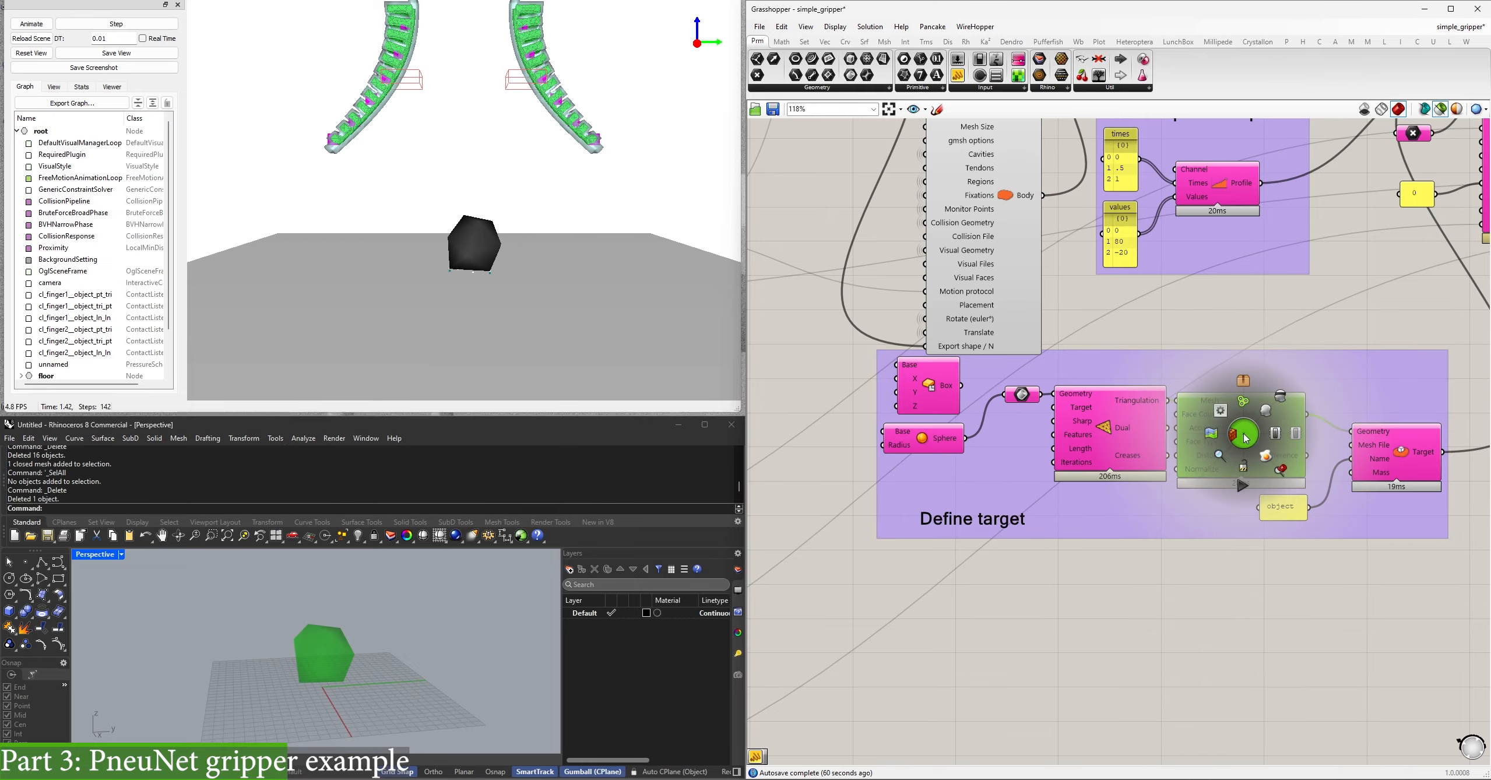
pyautogui.click(1261, 449)
pyautogui.click(863, 693)
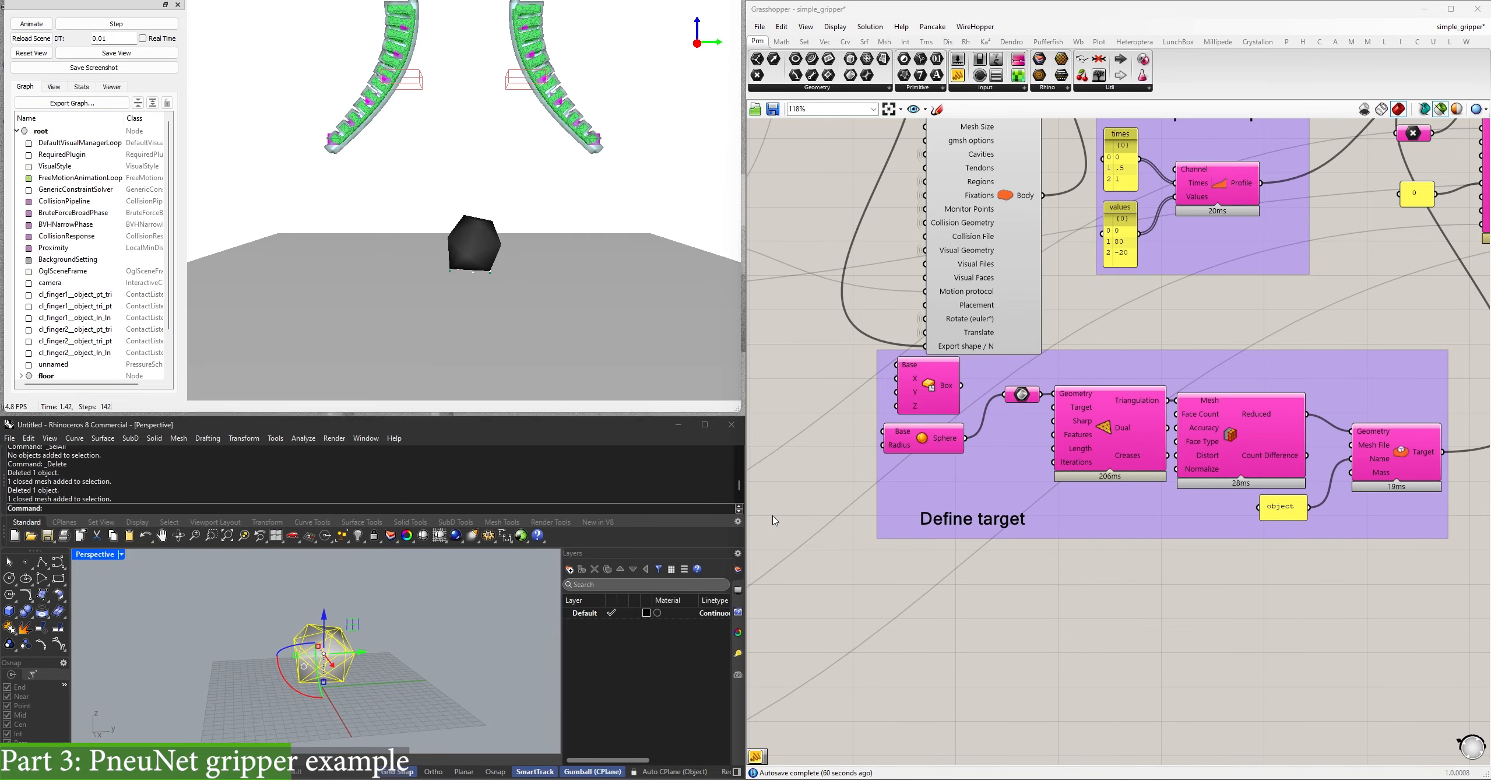
pyautogui.press('Delete')
# Show all collision models in the SOFA scene and inspect the target and fingers from a different angle.
pyautogui.moveTo(1385, 347); pyautogui.dragTo(1186, 464, button='right')
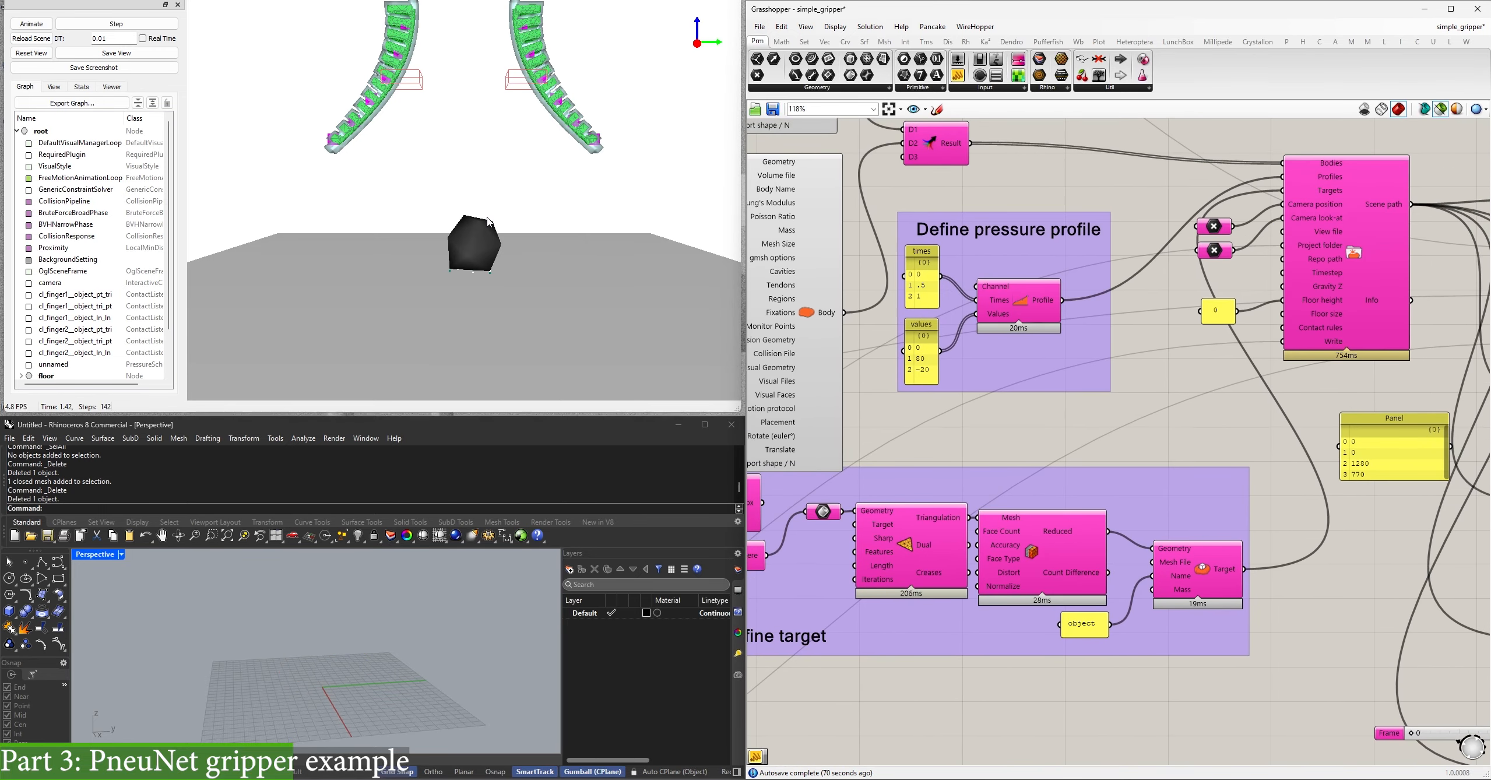
pyautogui.click(49, 86)
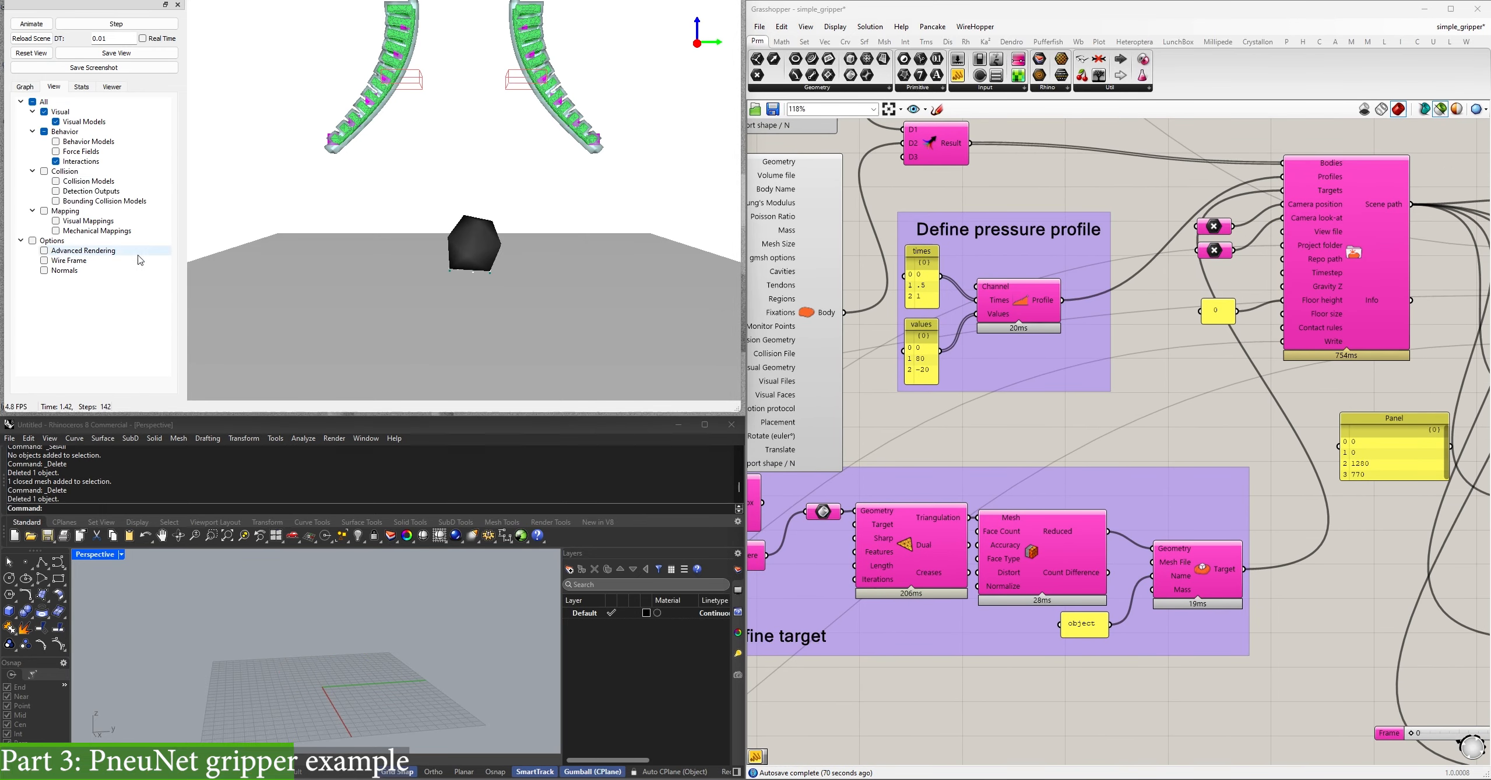
pyautogui.click(43, 171)
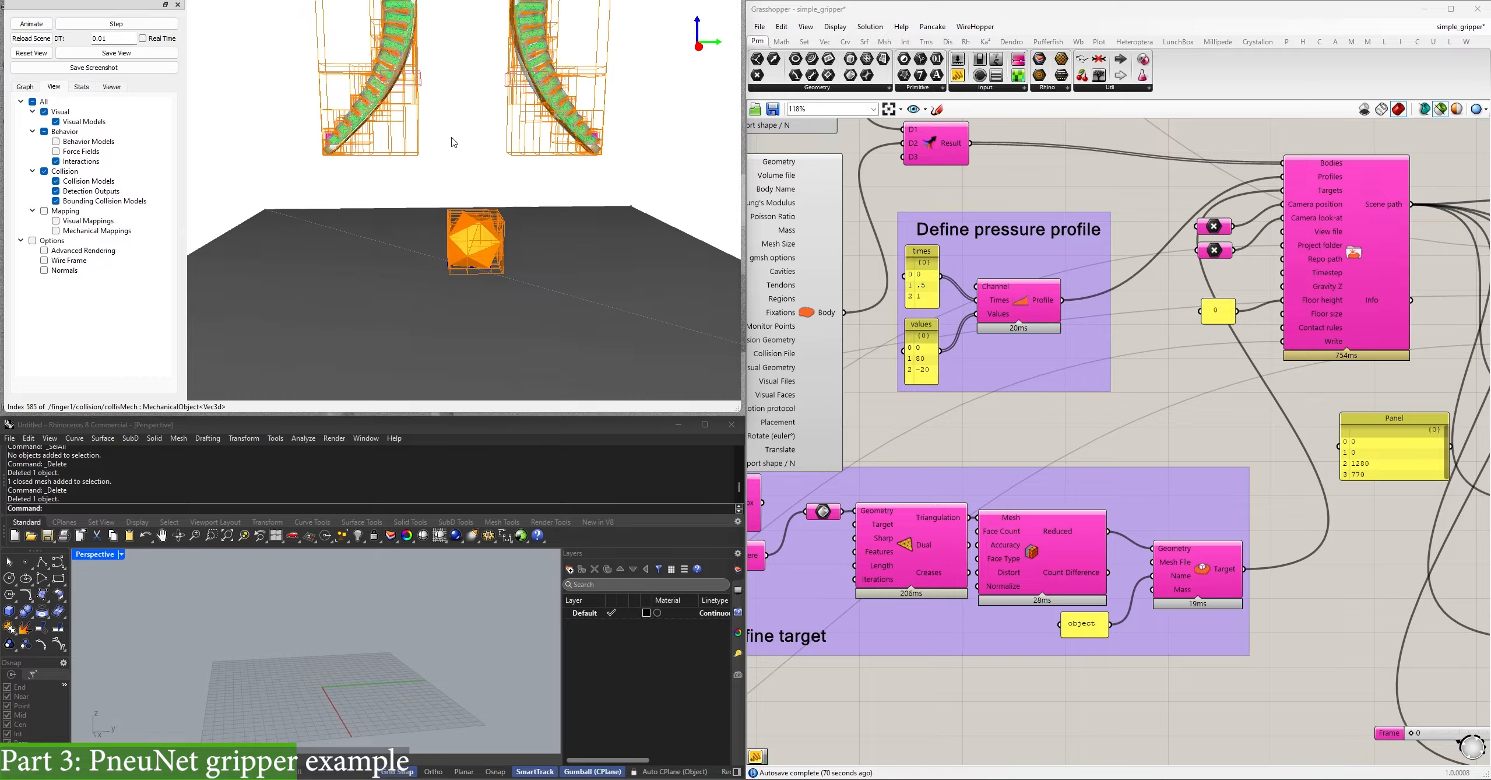
pyautogui.moveTo(452, 142); pyautogui.dragTo(544, 88)
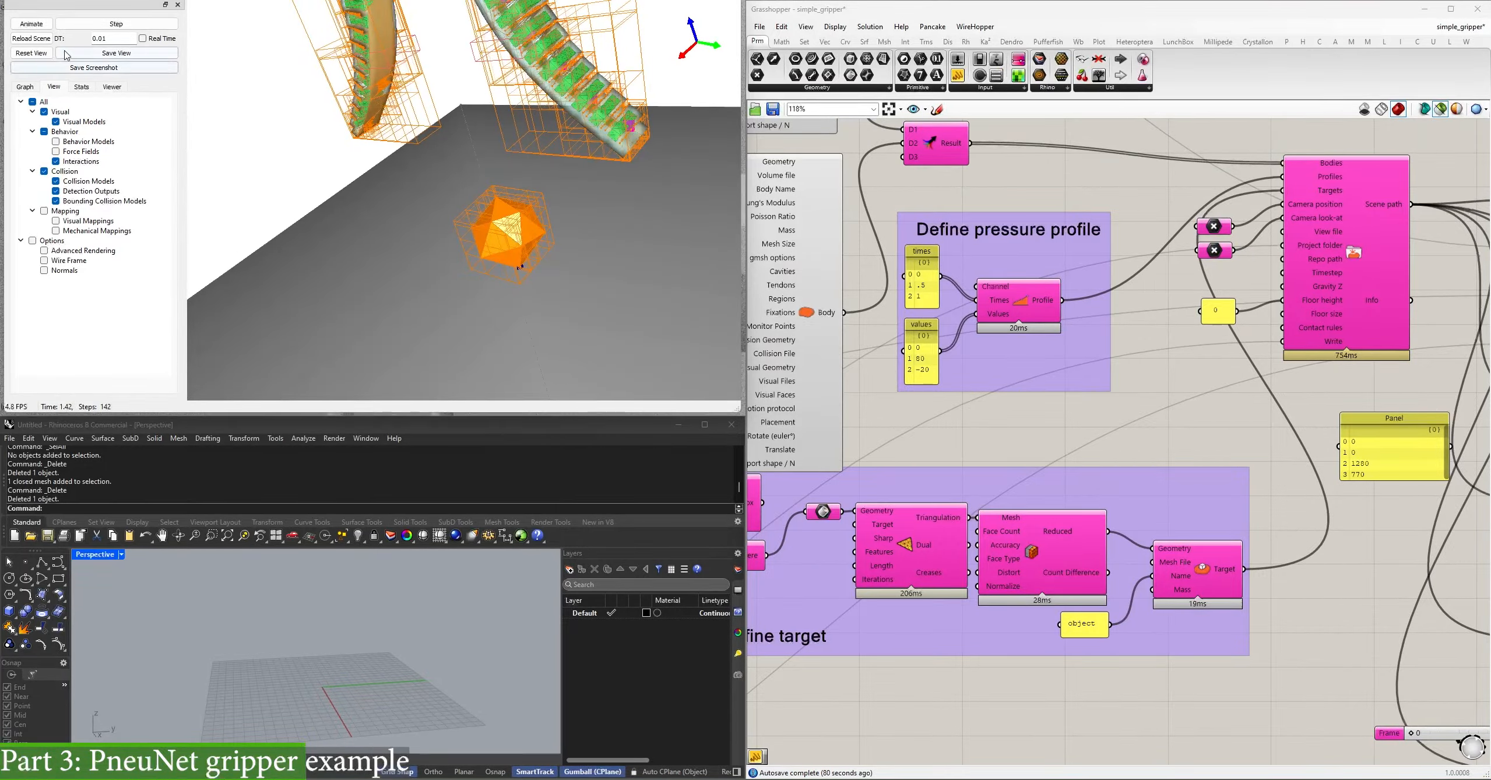
# Run the gripper animation from the start with collision models shown, inspect the contact closely, and reload the SOFA scene with them hidden.
pyautogui.click(31, 38)
pyautogui.click(44, 172)
pyautogui.click(44, 171)
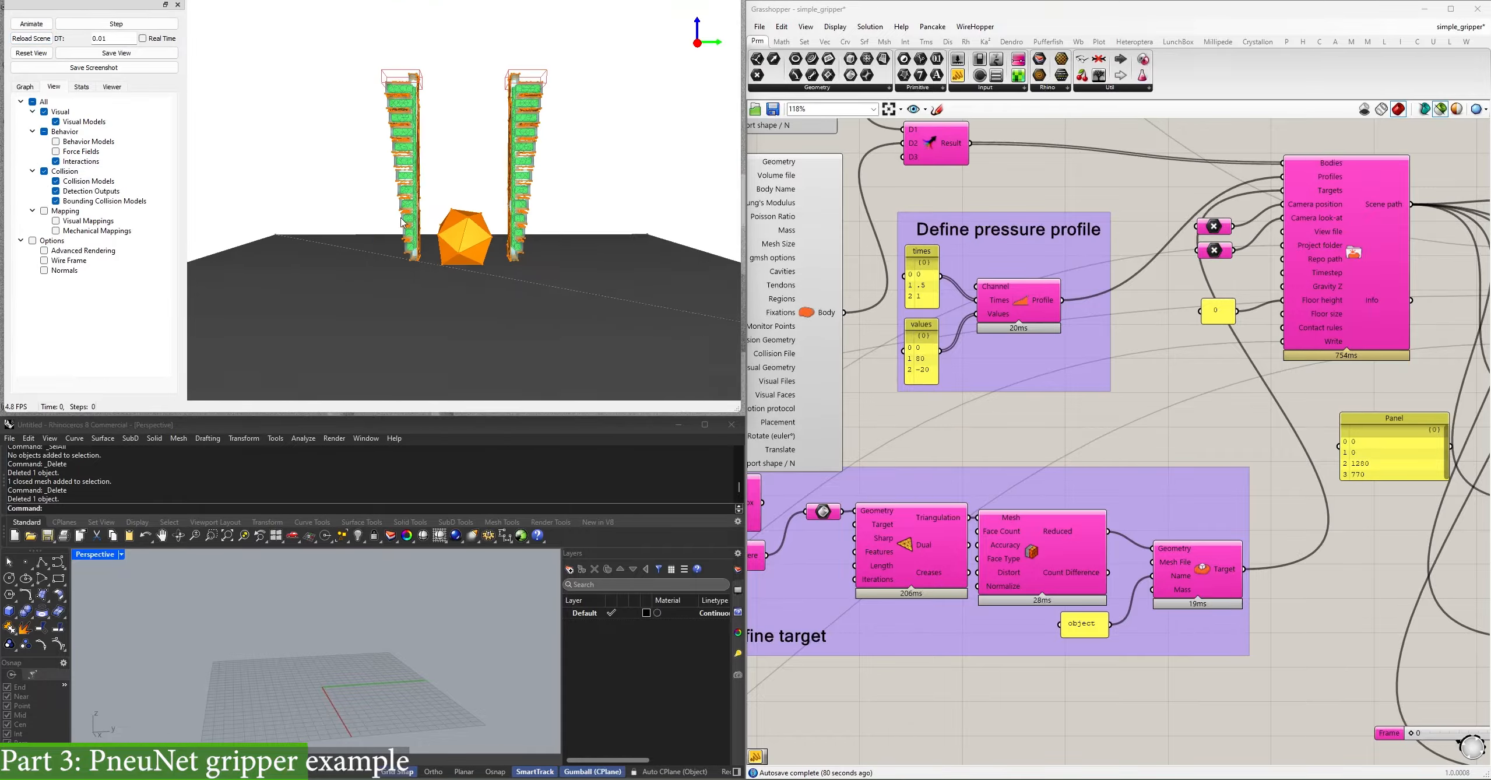
pyautogui.click(32, 23)
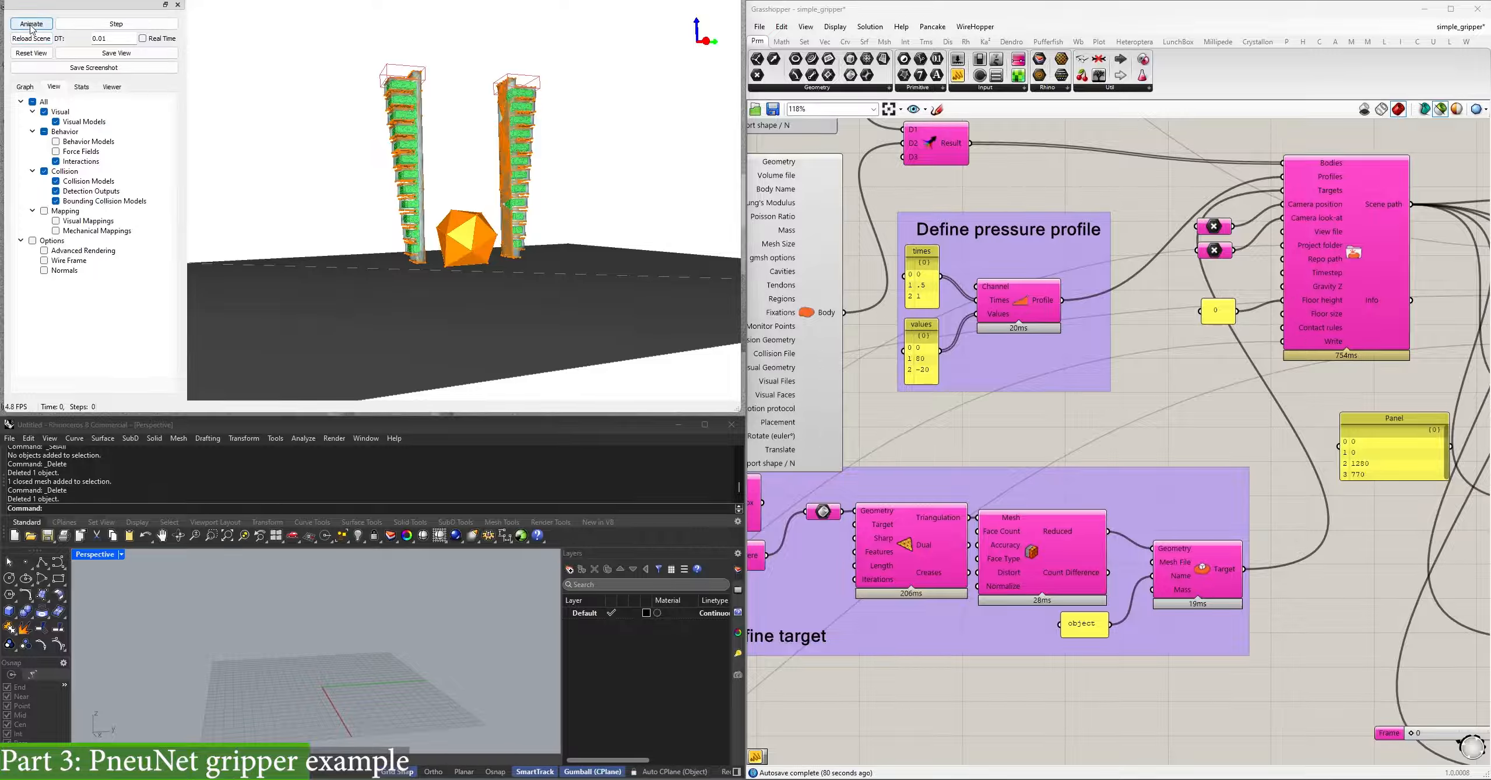
pyautogui.scroll(3, 410, 271)
pyautogui.scroll(2, 409, 272)
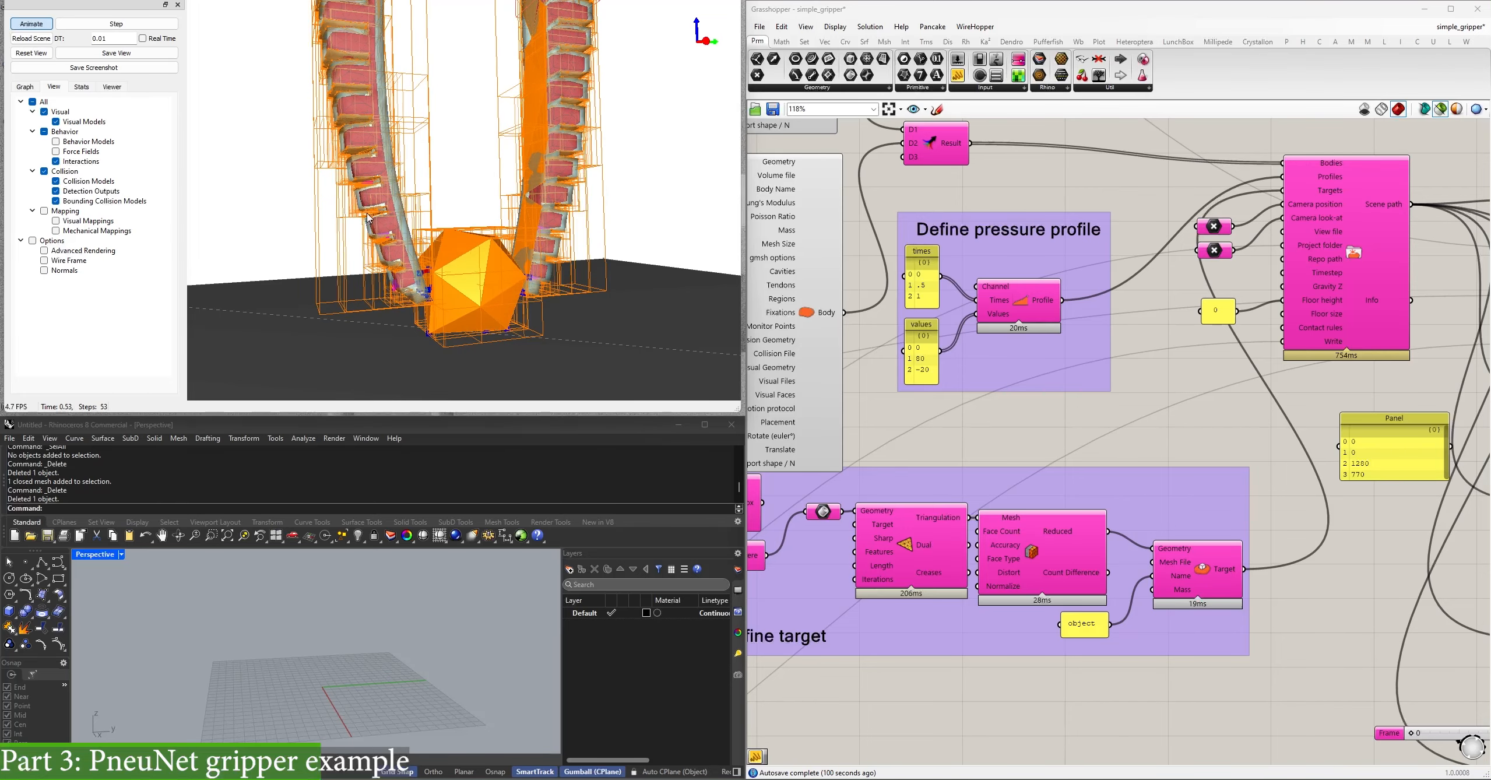
pyautogui.moveTo(507, 282); pyautogui.dragTo(453, 288)
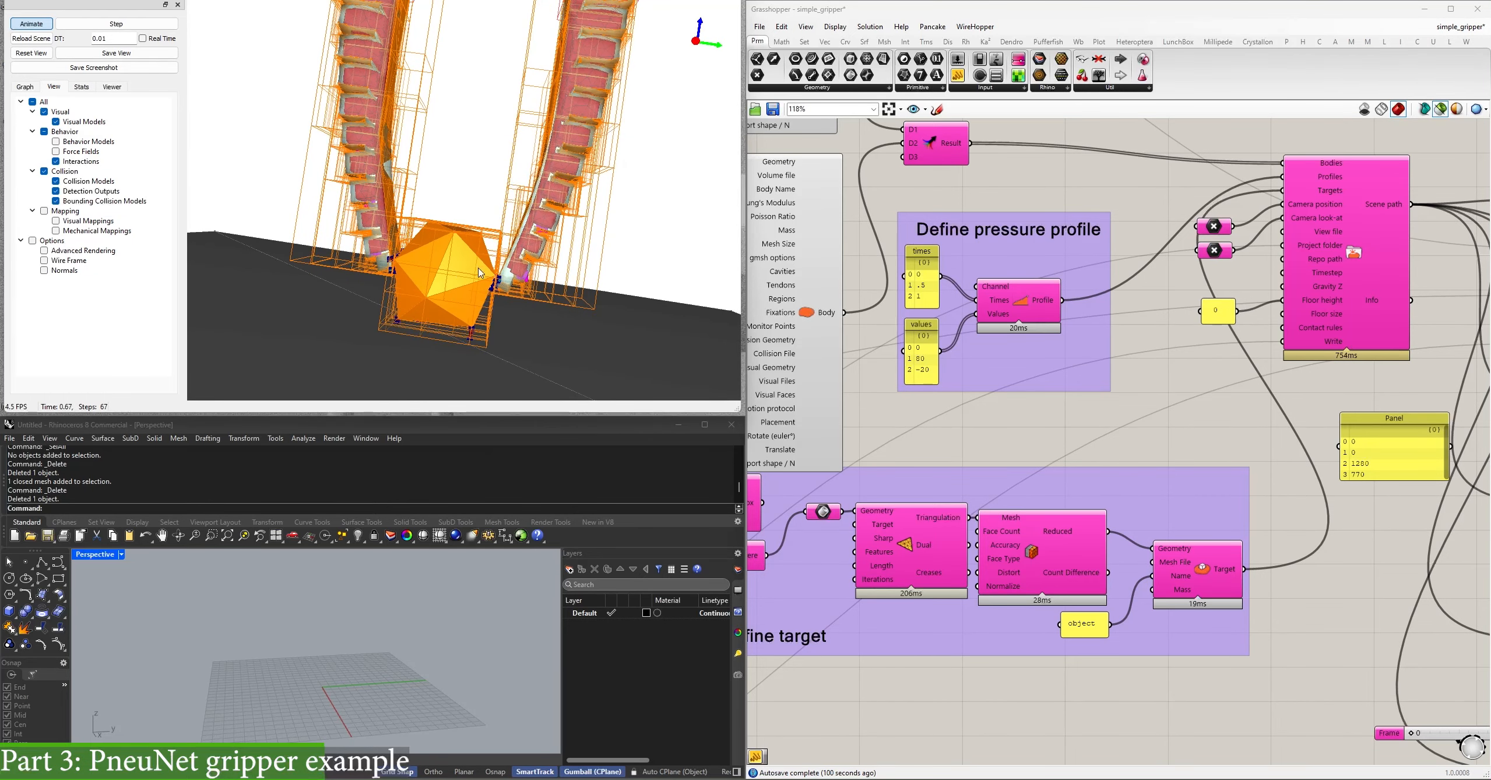
pyautogui.click(42, 41)
# Preview the scene's camera position and camera look-at points in Rhino together with the gripper setup preview.
pyautogui.moveTo(1247, 560); pyautogui.dragTo(1067, 569, button='right')
pyautogui.click(1192, 376)
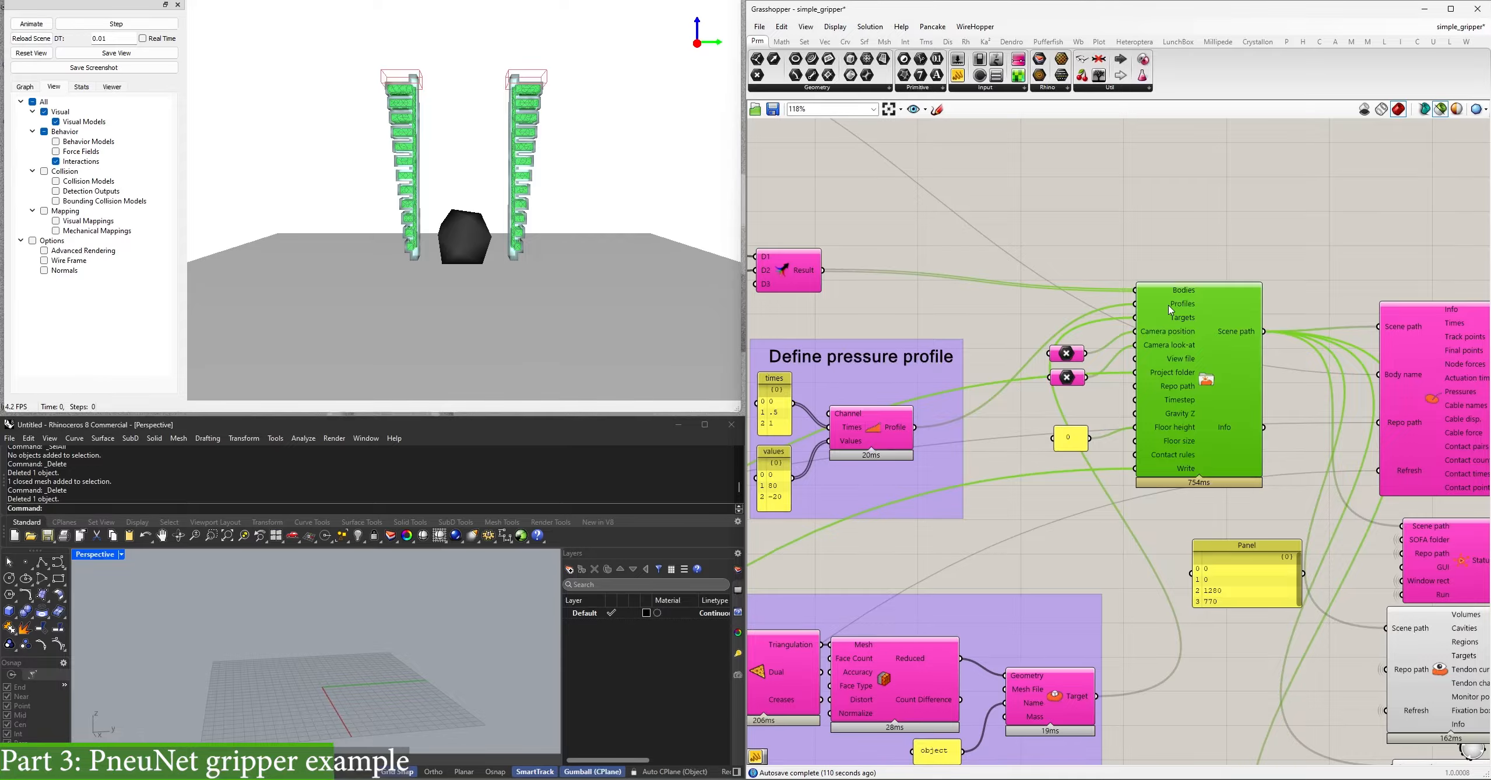
pyautogui.click(1067, 353)
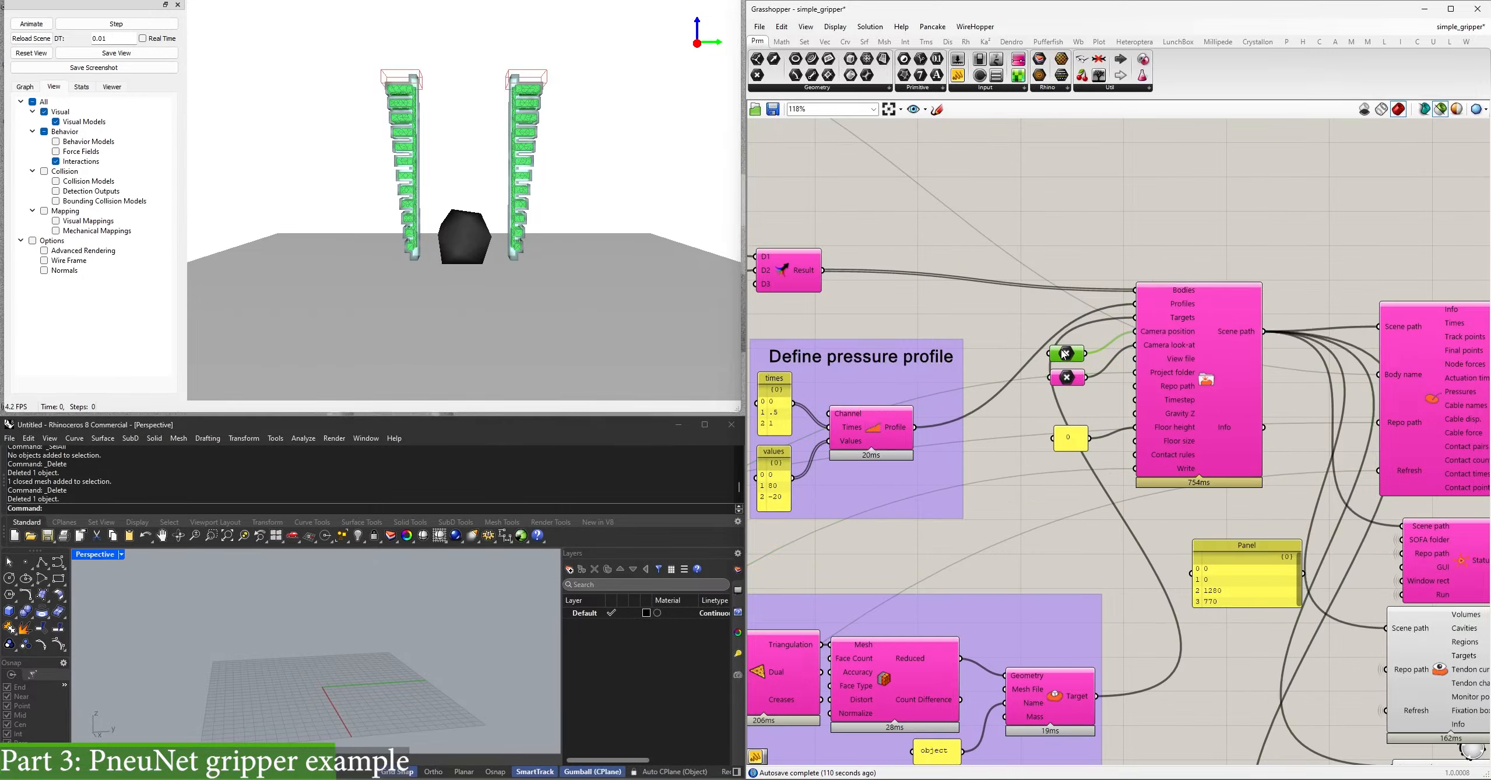
pyautogui.scroll(-3, 361, 653)
pyautogui.scroll(-4, 361, 652)
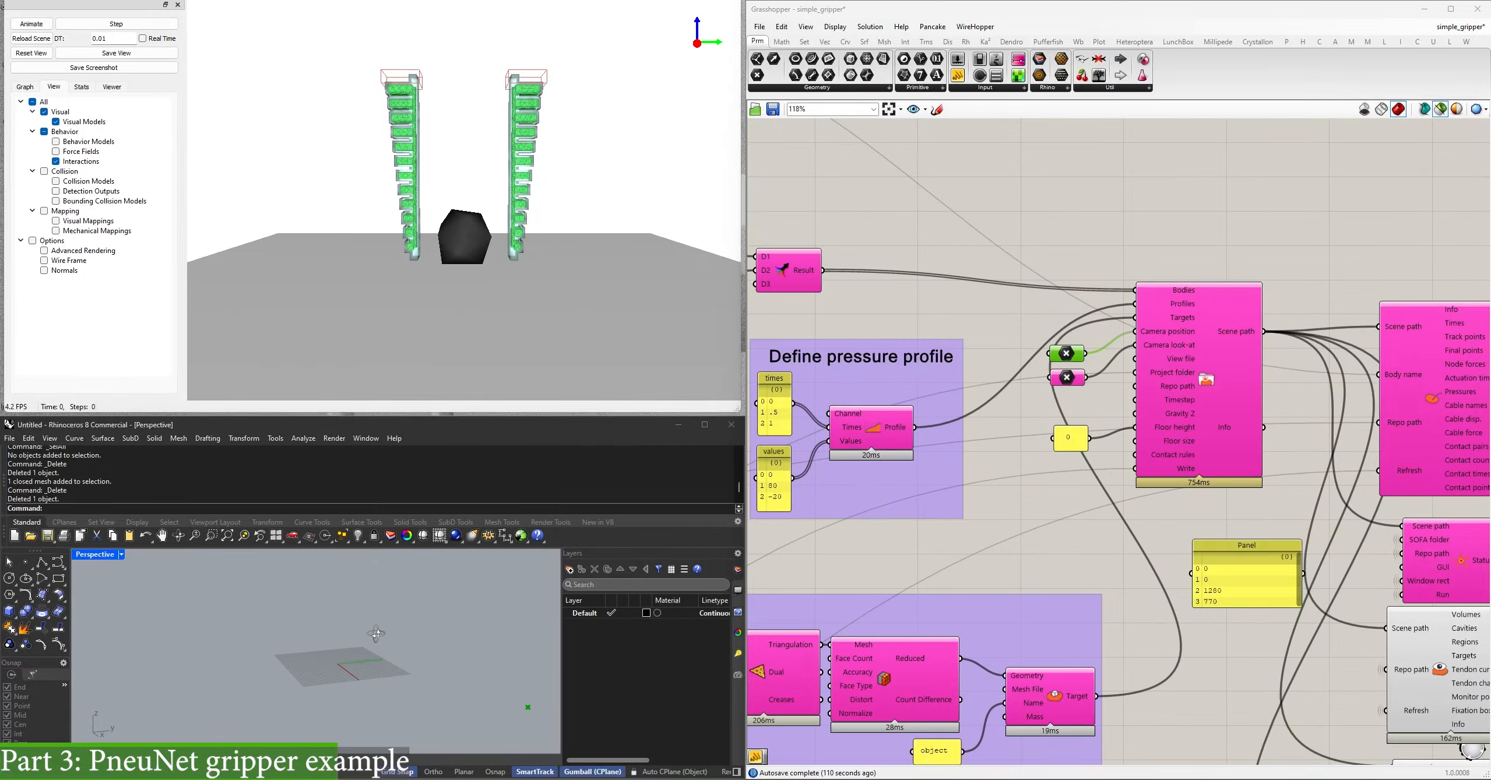
pyautogui.keyDown('shift'); pyautogui.click(1068, 383); pyautogui.keyUp('shift')
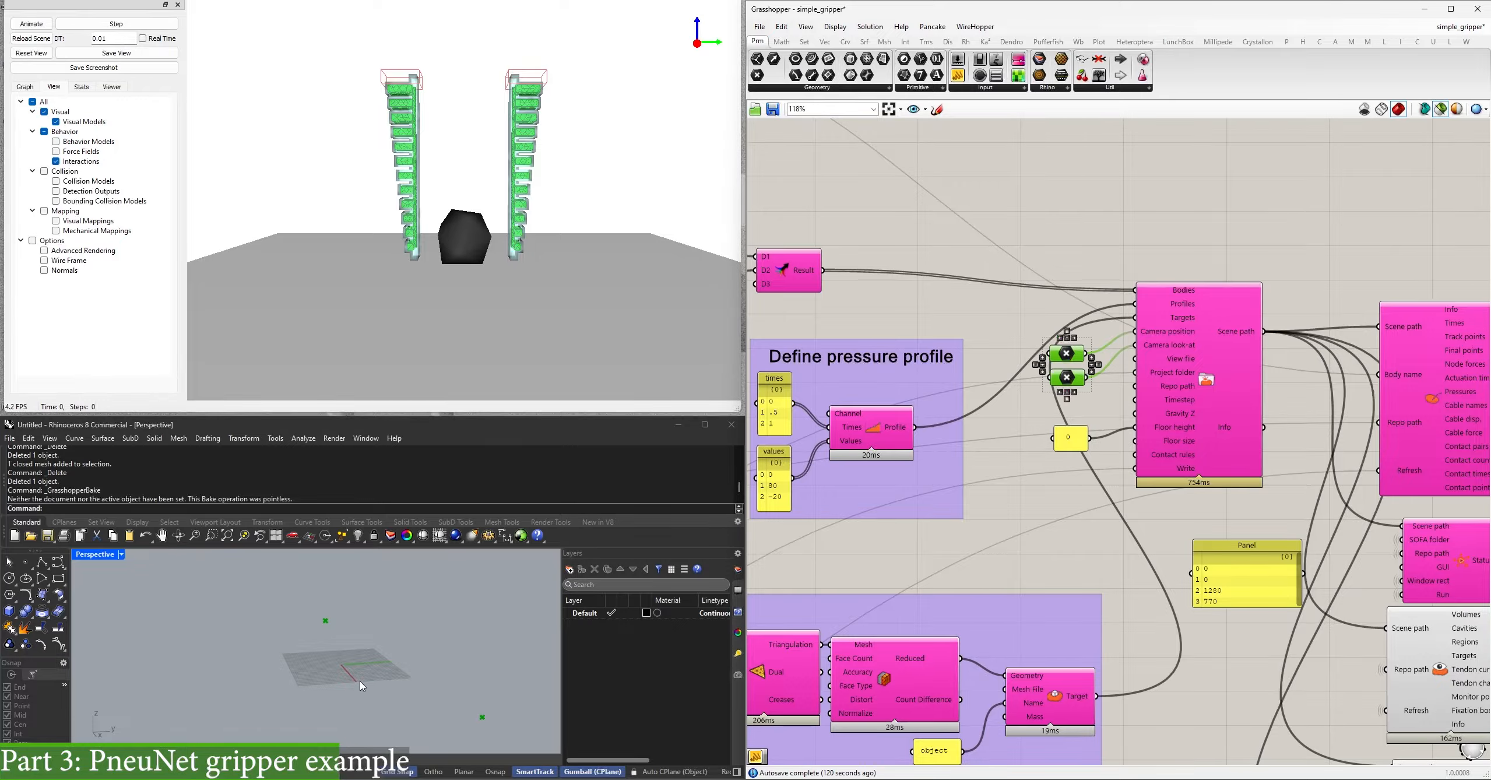
pyautogui.moveTo(995, 632); pyautogui.dragTo(666, 534, button='right')
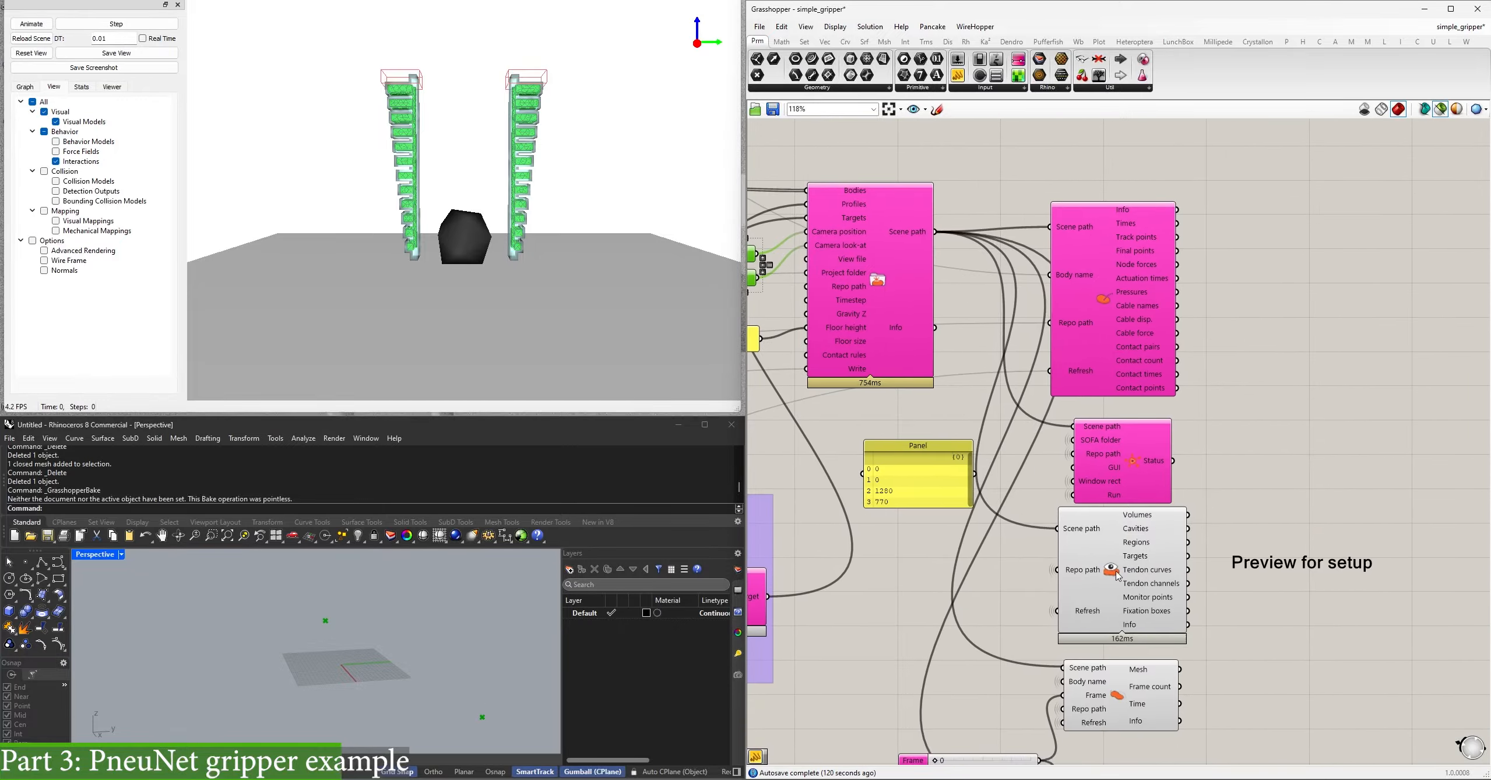
pyautogui.keyDown('shift'); pyautogui.click(1102, 583); pyautogui.keyUp('shift')
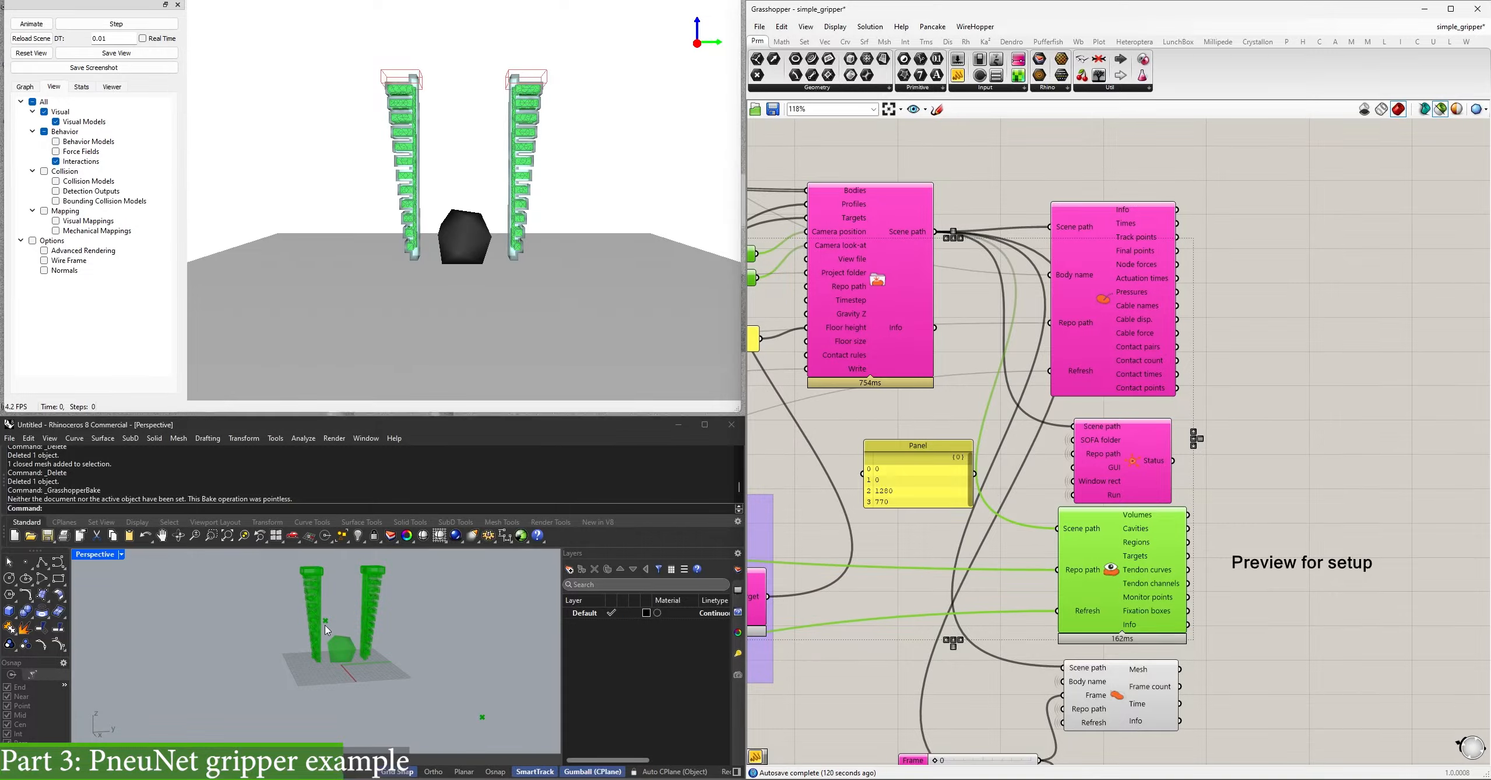
# Examine the scene component's floor settings and show all collision models in the SOFA scene to inspect the floor.
pyautogui.moveTo(758, 350); pyautogui.dragTo(1035, 368, button='right')
pyautogui.scroll(2, 957, 374)
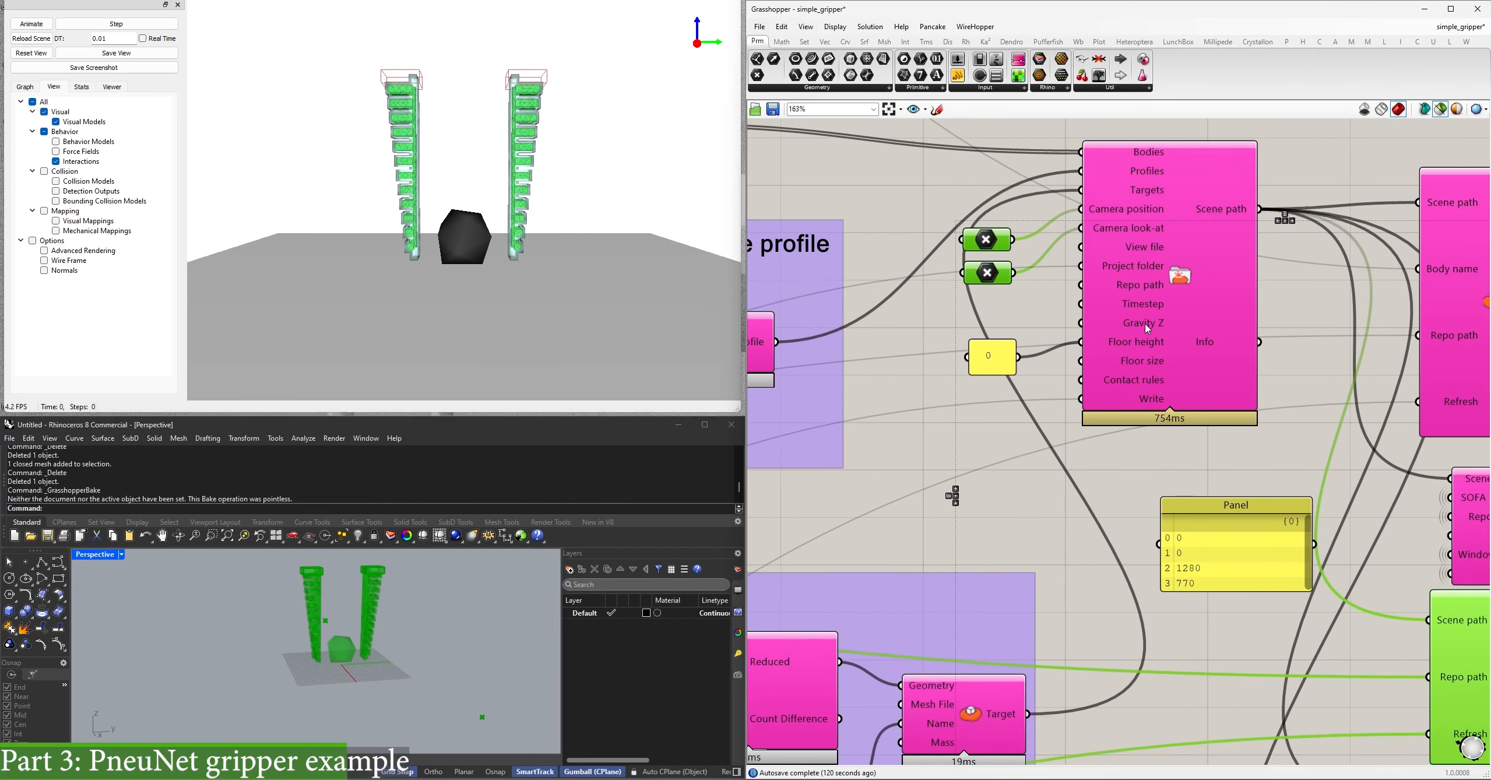
pyautogui.scroll(-5, 498, 286)
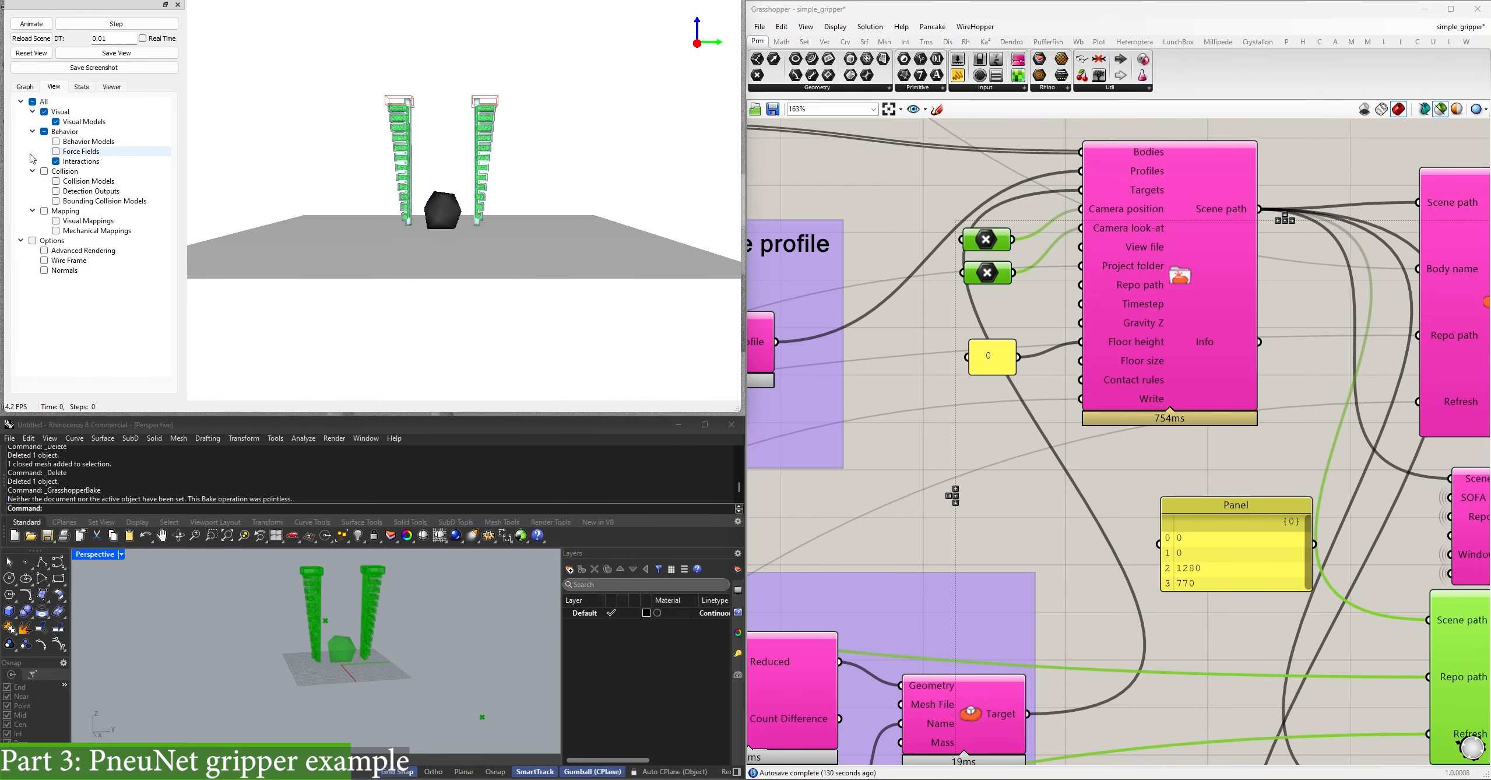
pyautogui.click(44, 171)
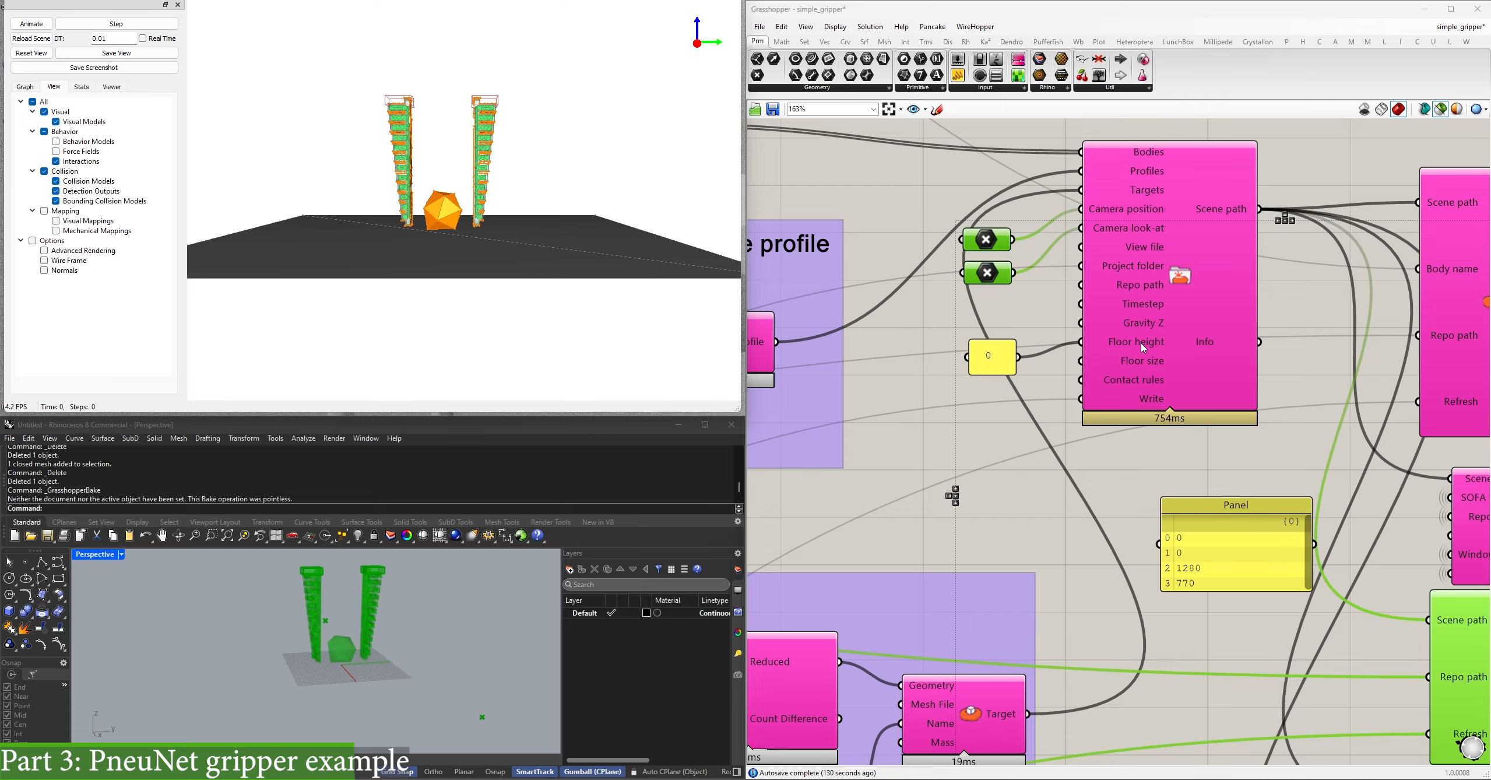
pyautogui.moveTo(1144, 348)
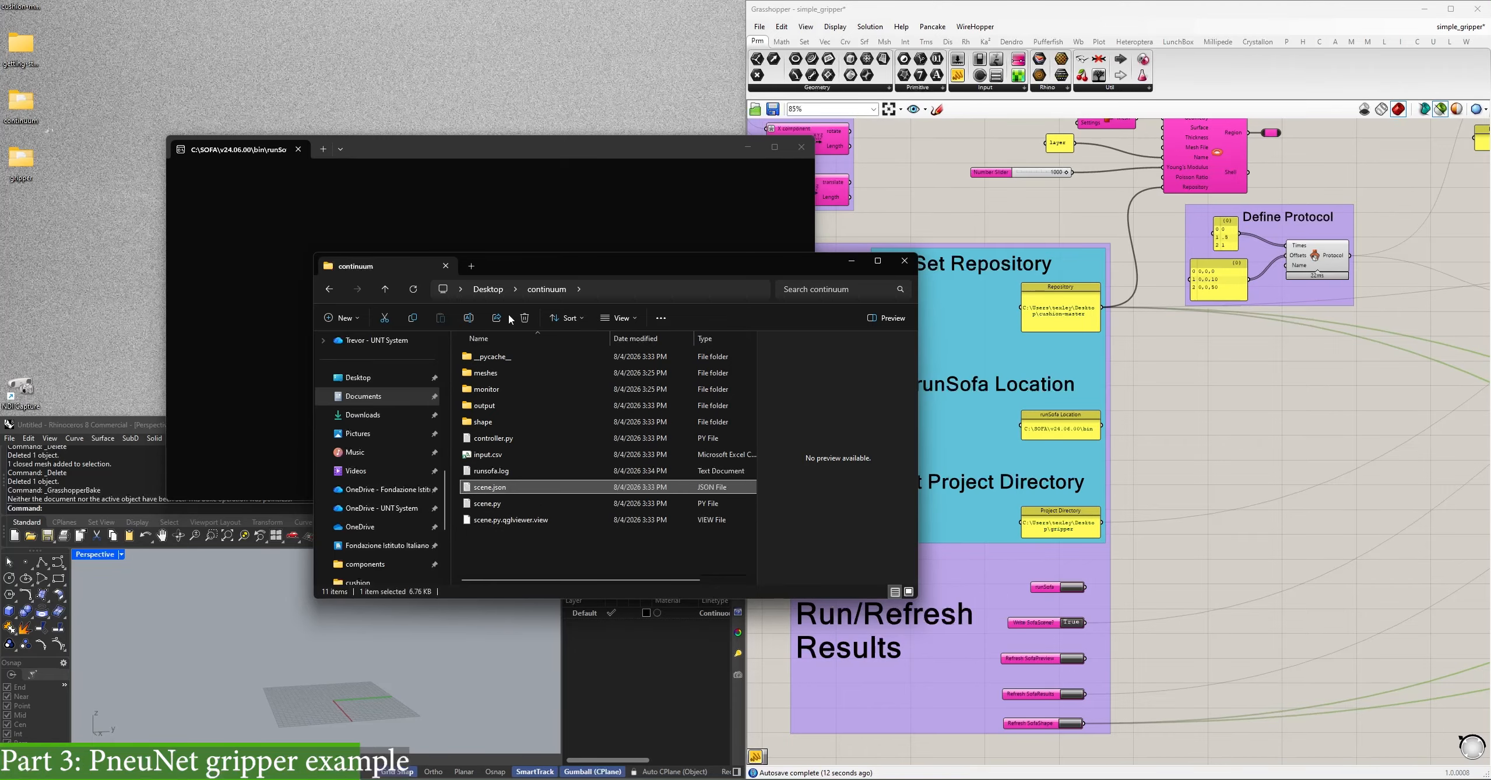
# Switch to File Explorer, open the gripper project's shape folder, and move its window clear of the SOFA view while the animation runs.
pyautogui.click(490, 283)
pyautogui.click(583, 365)
pyautogui.click(488, 289)
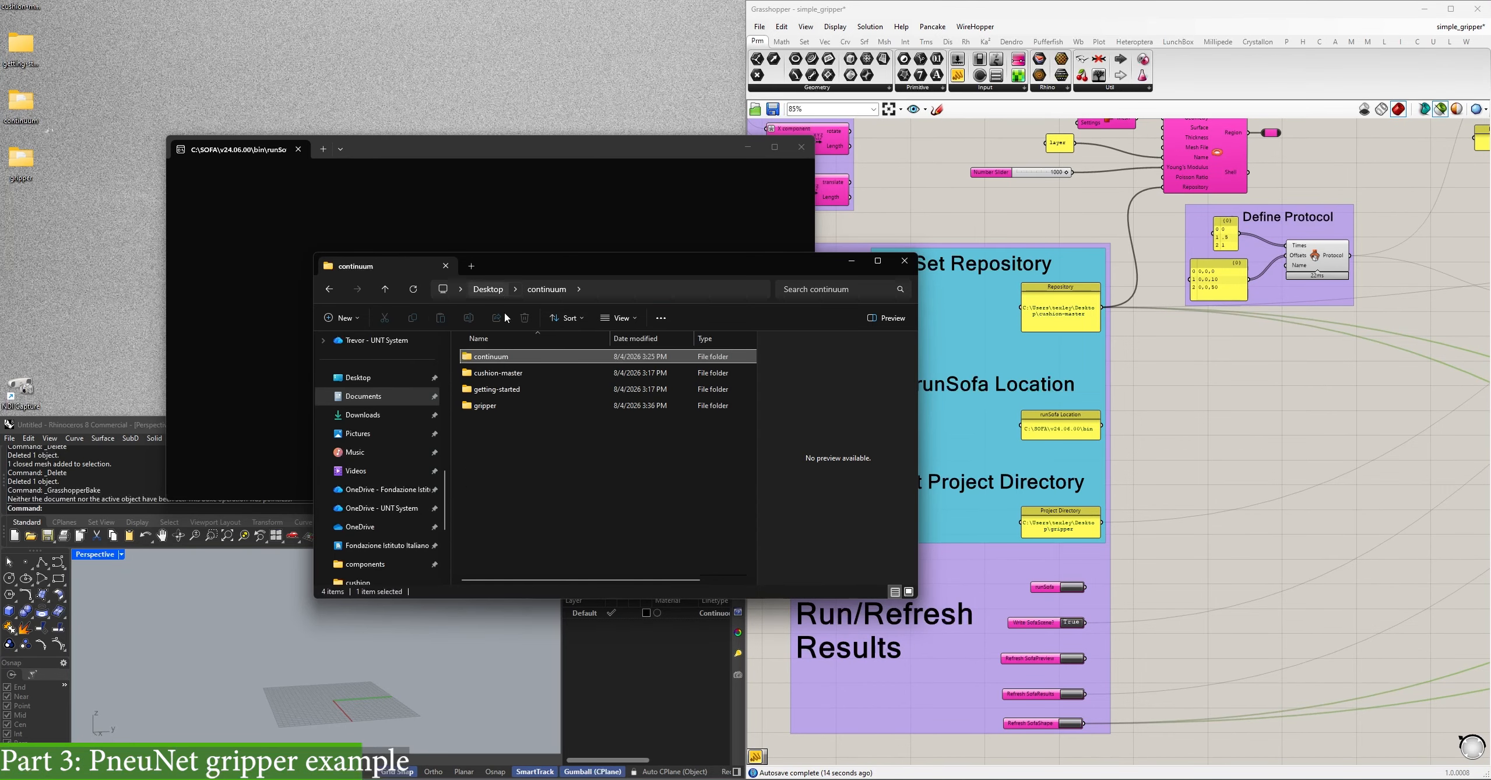
pyautogui.doubleClick(500, 403)
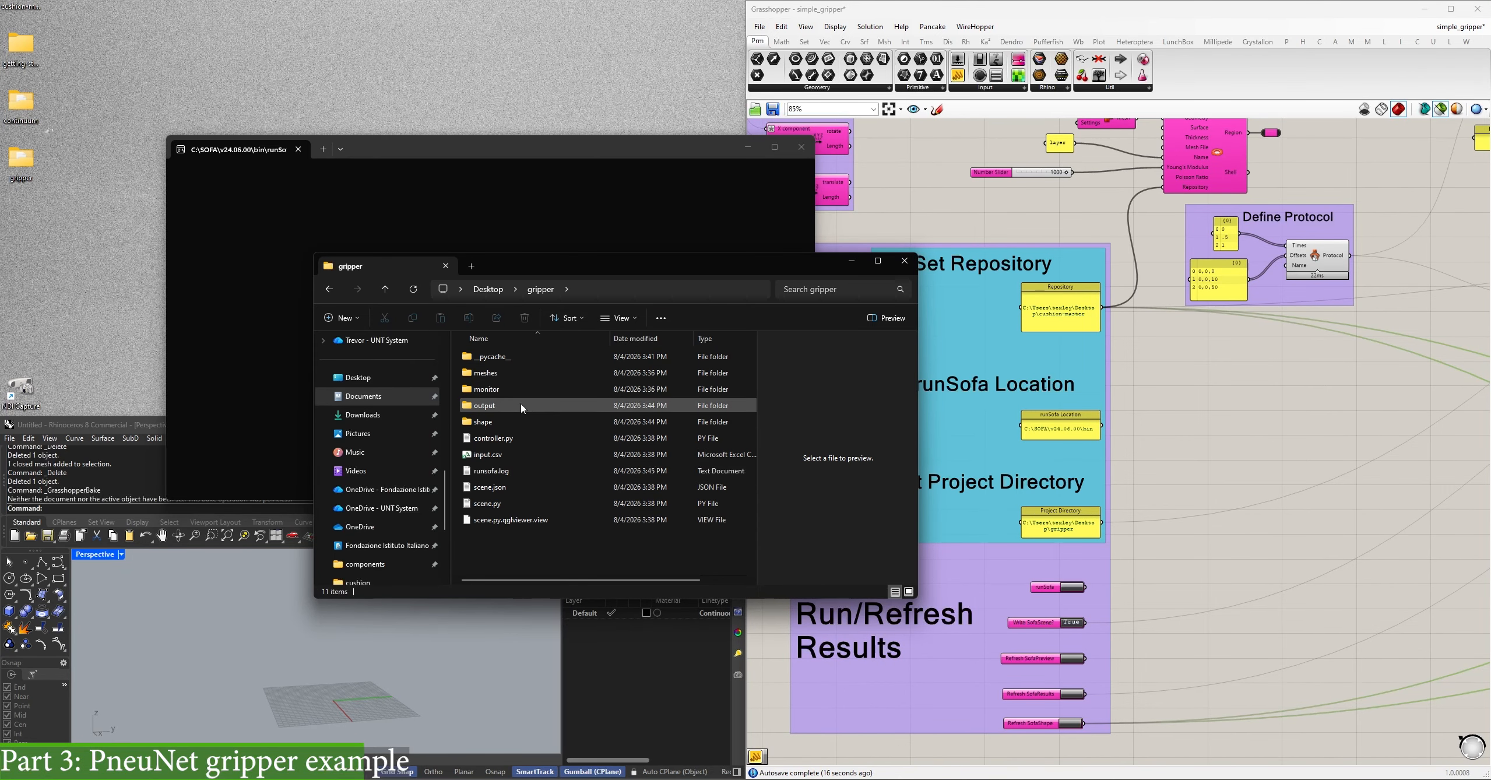
pyautogui.click(489, 423)
pyautogui.doubleClick(488, 422)
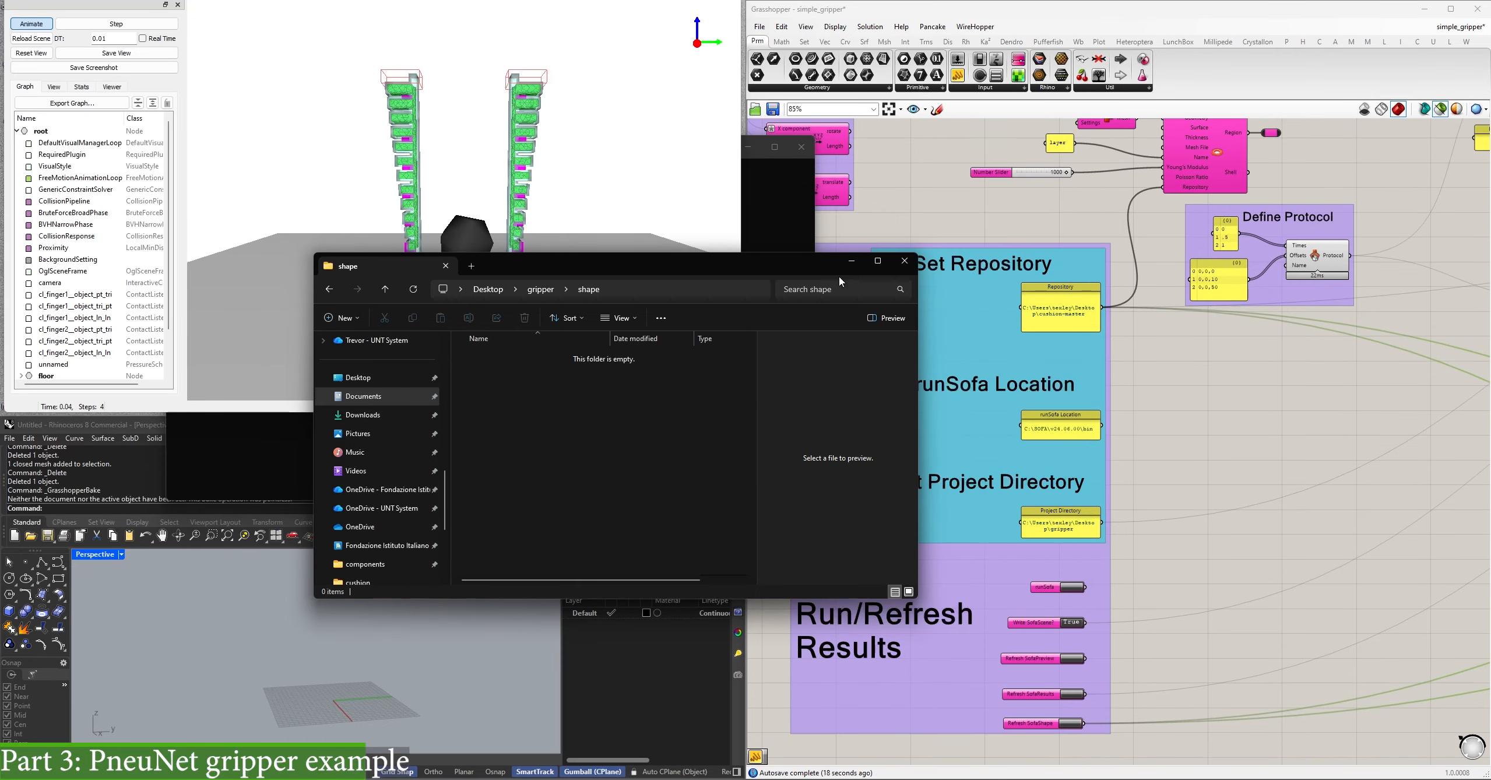
pyautogui.moveTo(828, 266); pyautogui.dragTo(929, 382)
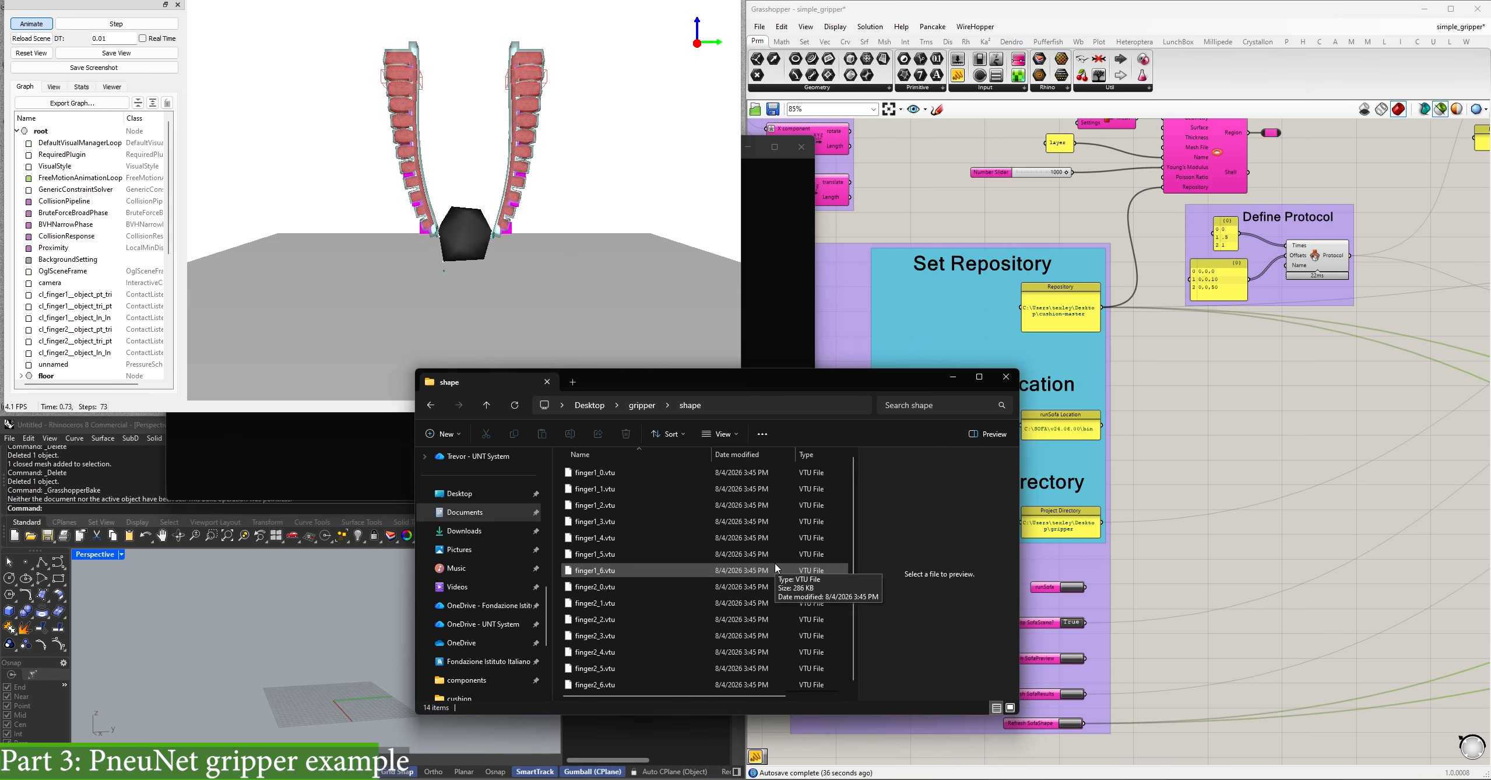
# Inspect the simulation results component's geometry in Rhino, and compare it with the gripper setup preview.
pyautogui.click(1129, 606)
pyautogui.moveTo(1131, 617); pyautogui.dragTo(999, 511, button='right')
pyautogui.moveTo(1355, 409); pyautogui.dragTo(350, 615, button='right')
pyautogui.click(1146, 380)
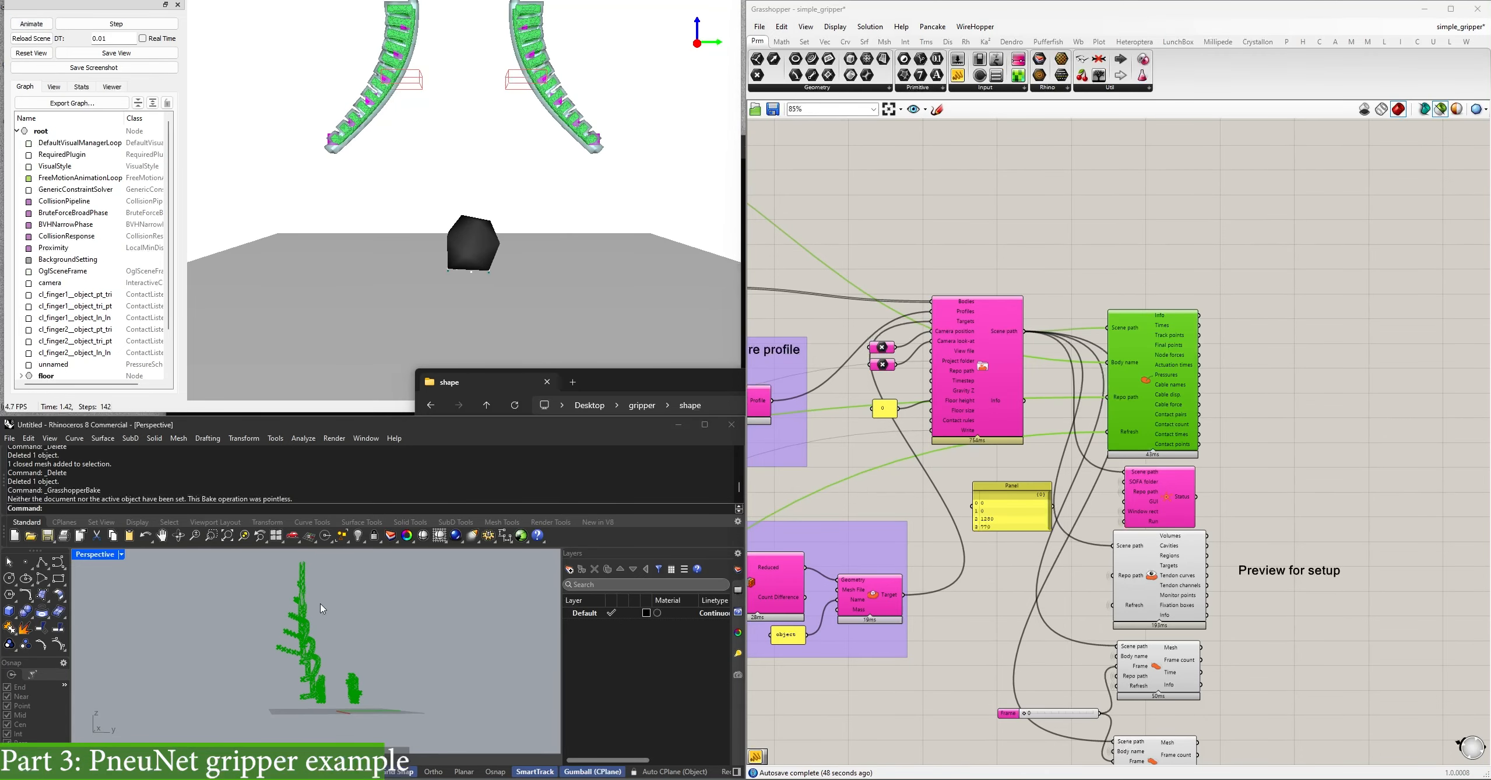
pyautogui.moveTo(315, 669)
pyautogui.mouseDown(button='right')
pyautogui.moveTo(281, 642)
pyautogui.moveTo(321, 651)
pyautogui.mouseUp(button='right')
pyautogui.moveTo(1135, 540); pyautogui.dragTo(1163, 461, button='right')
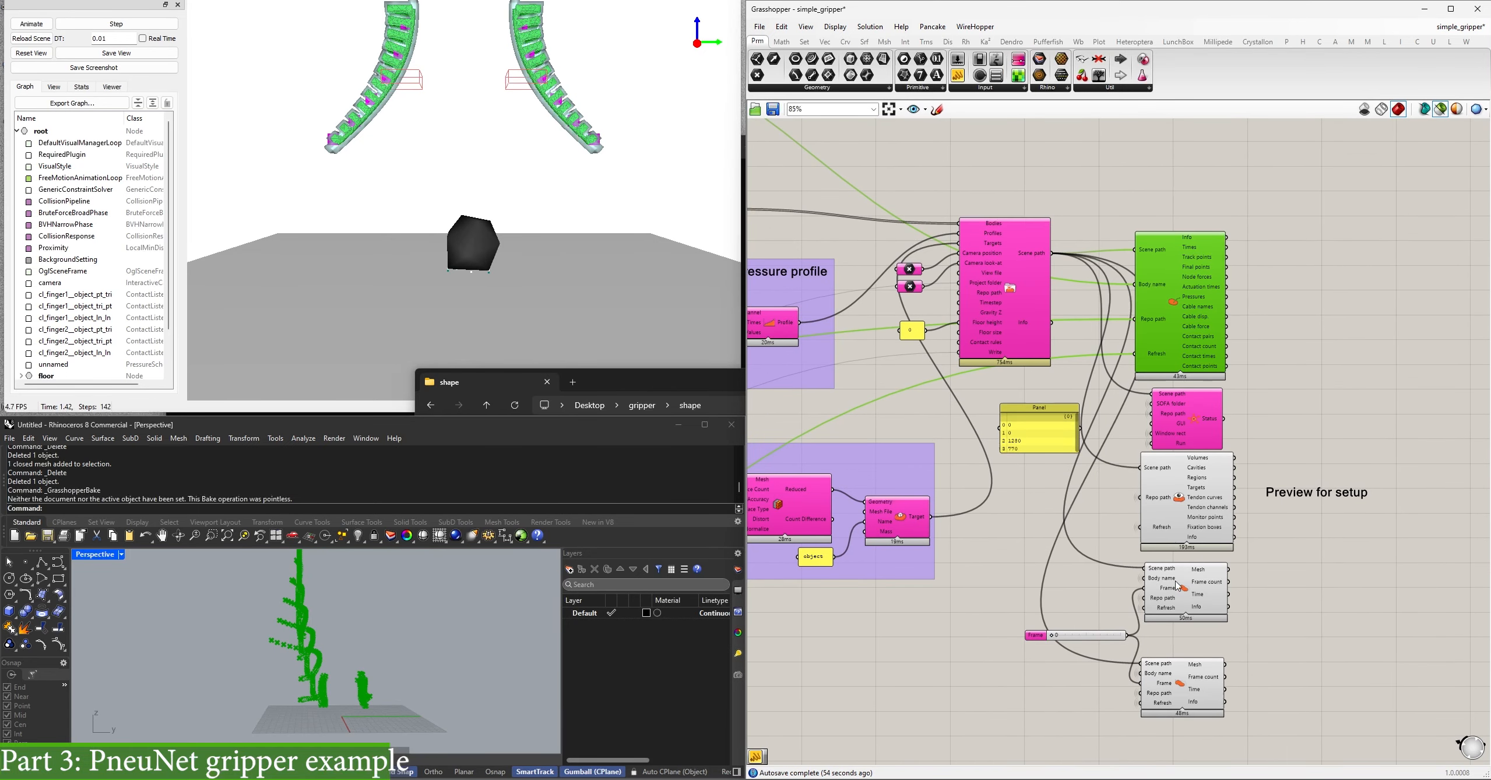
pyautogui.click(1184, 533)
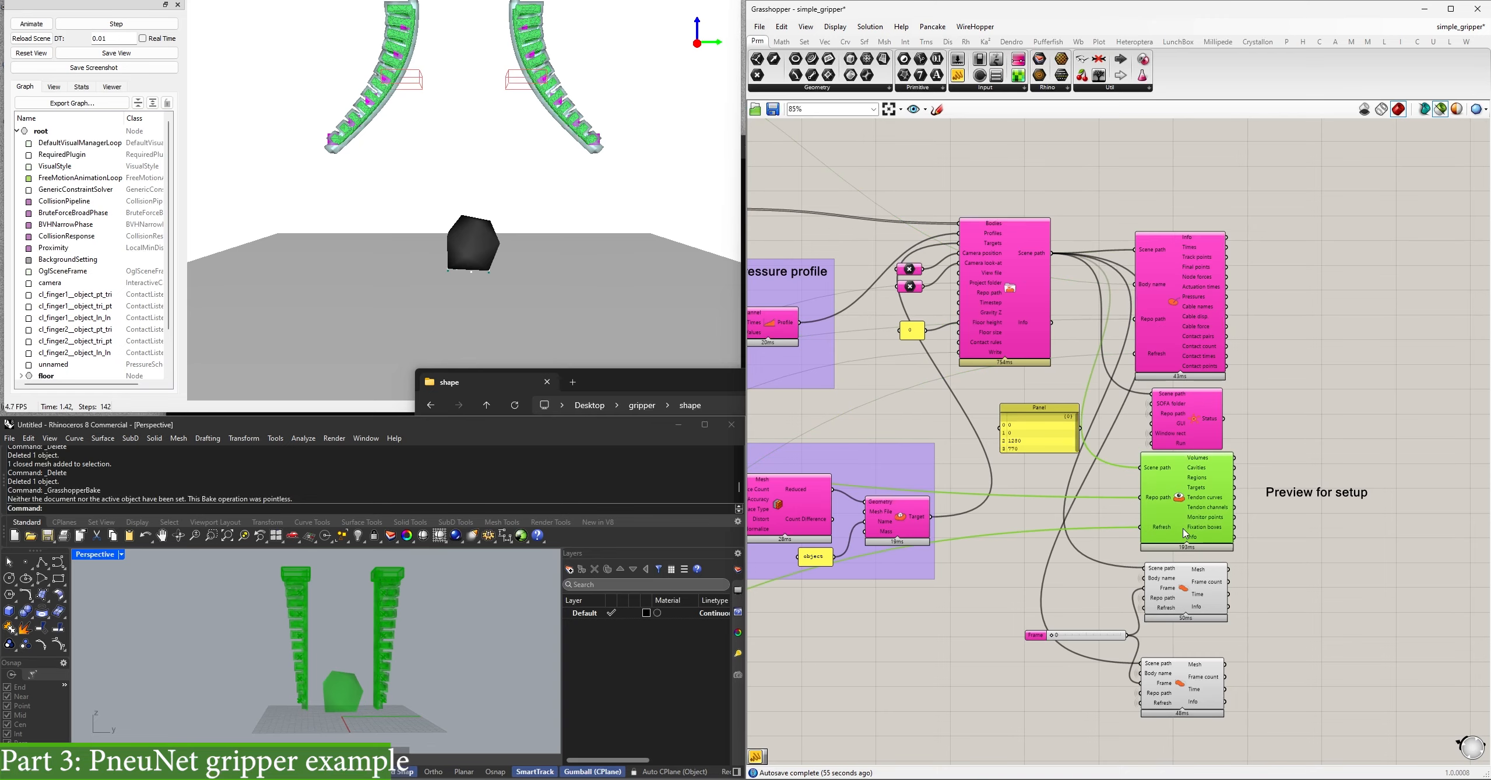
# Preview both fingers' deformed meshes together in Rhino and set the Frame slider to 11.
pyautogui.click(1183, 586)
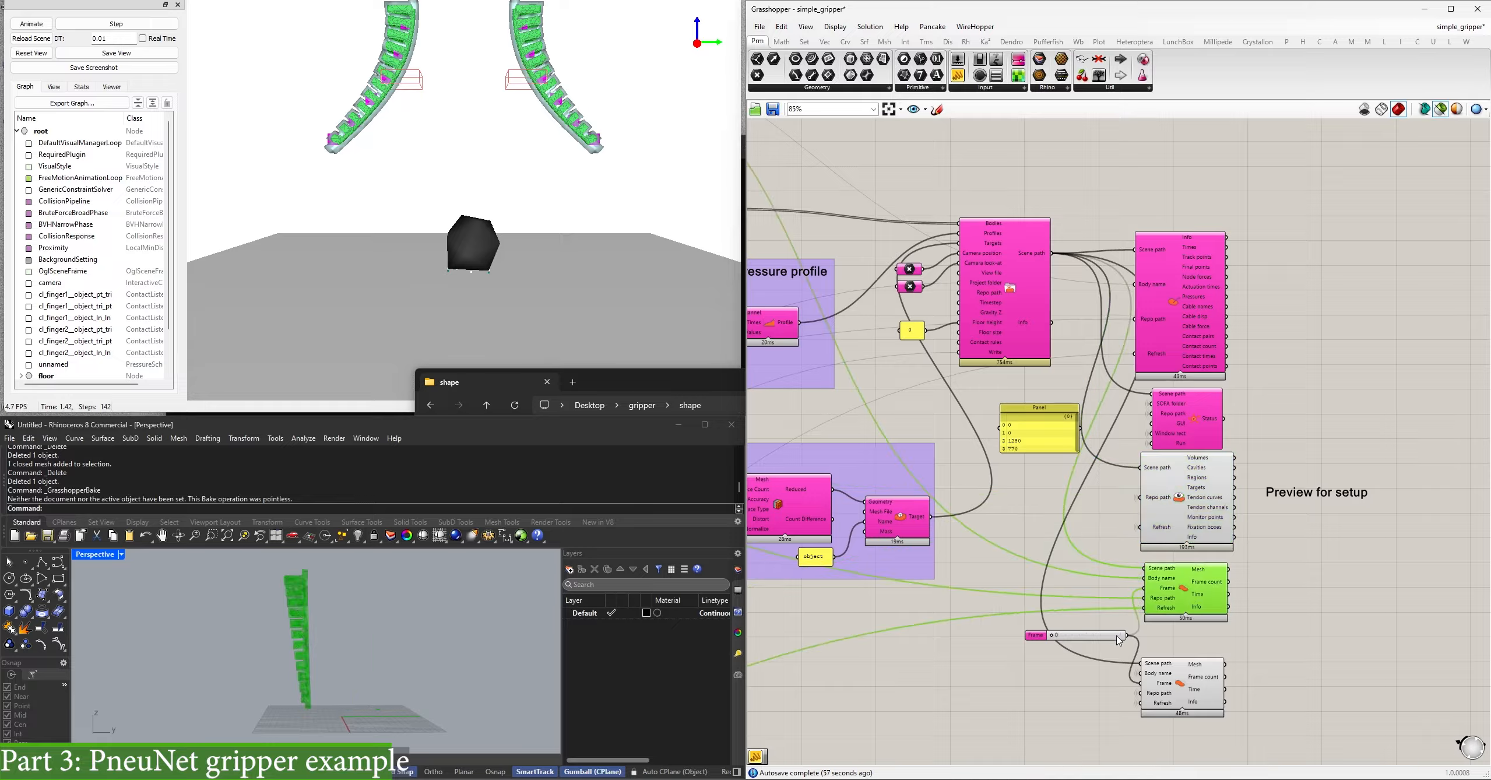
pyautogui.keyDown('shift'); pyautogui.click(1177, 685); pyautogui.keyUp('shift')
pyautogui.moveTo(1054, 640); pyautogui.dragTo(1094, 645)
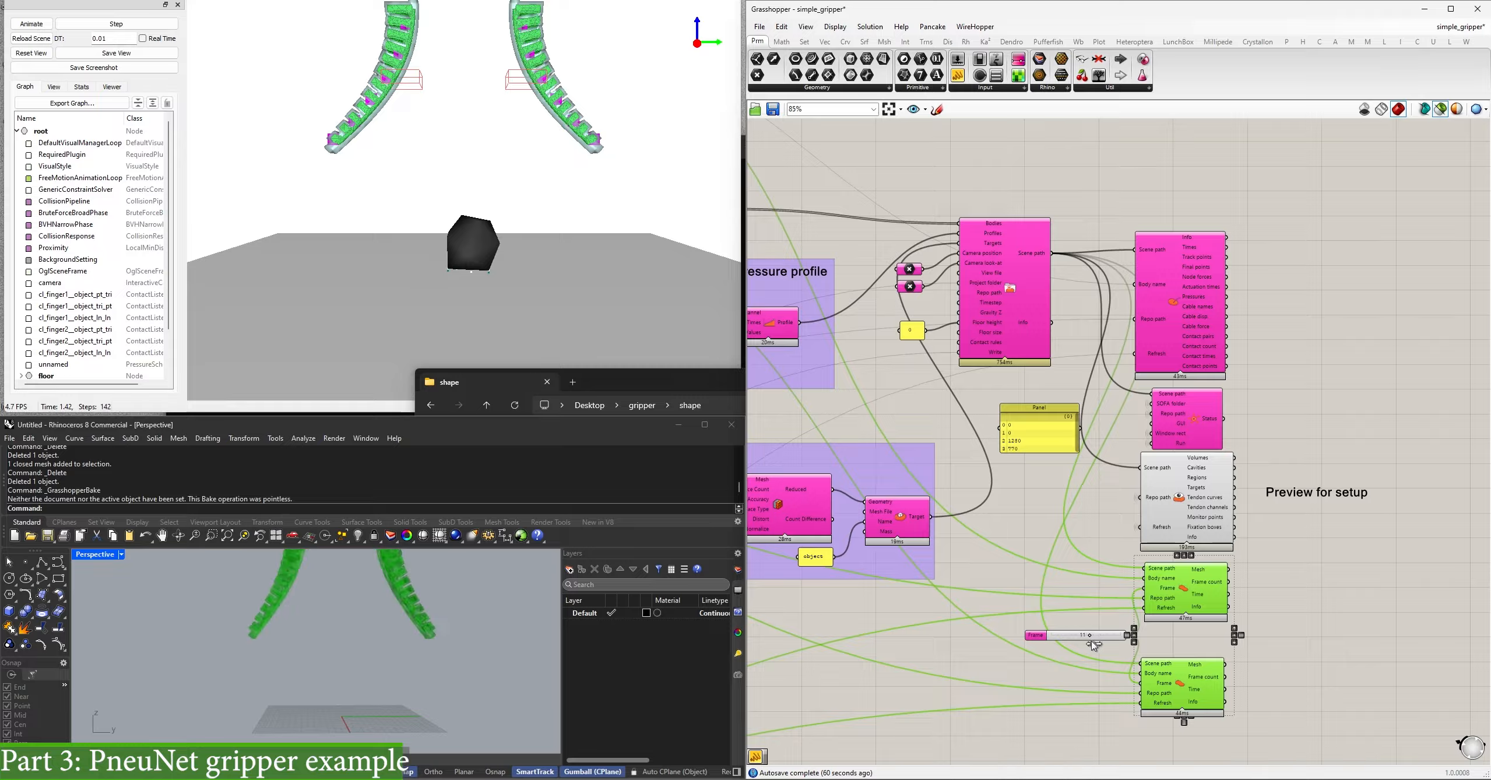
pyautogui.moveTo(446, 627); pyautogui.dragTo(449, 700, button='right')
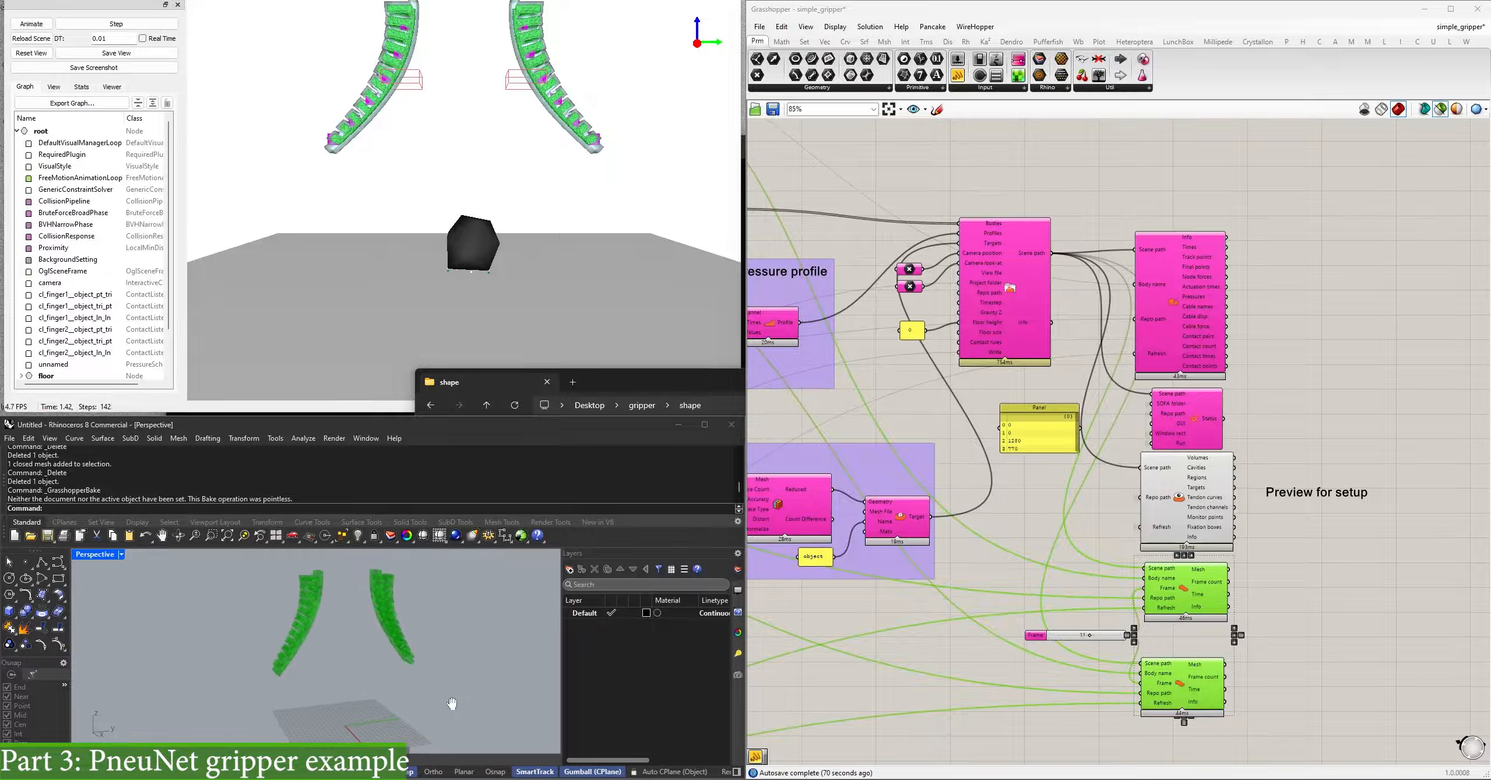